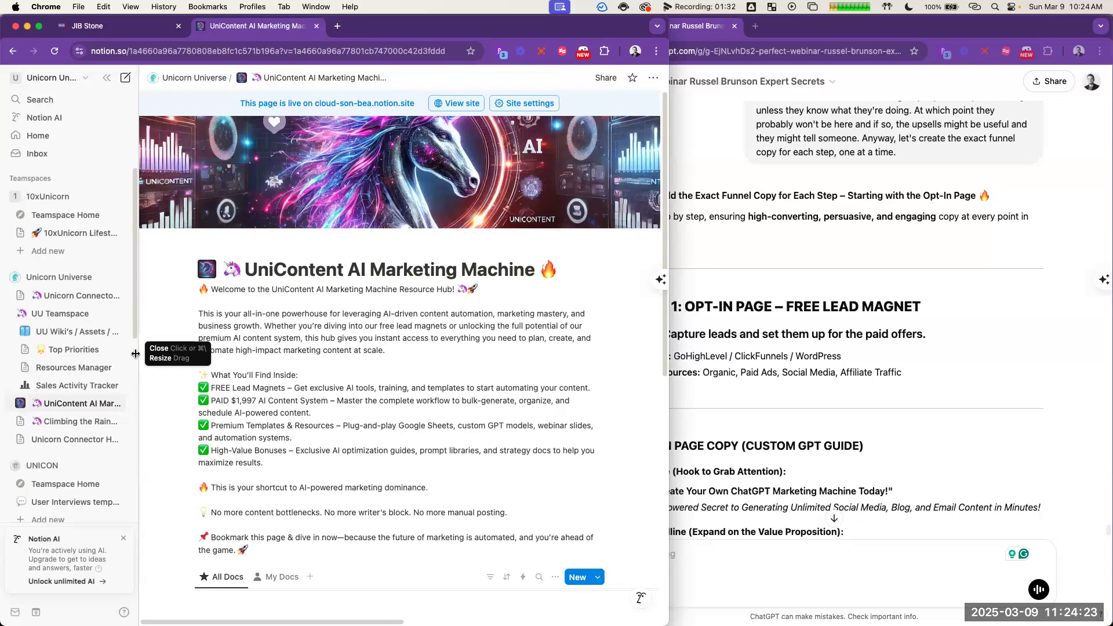
Step: Hide the Notion sidebar and review the UniContent AI Marketing Machine page's description and document list
{"action": "left_click", "coordinate": [135, 354]}
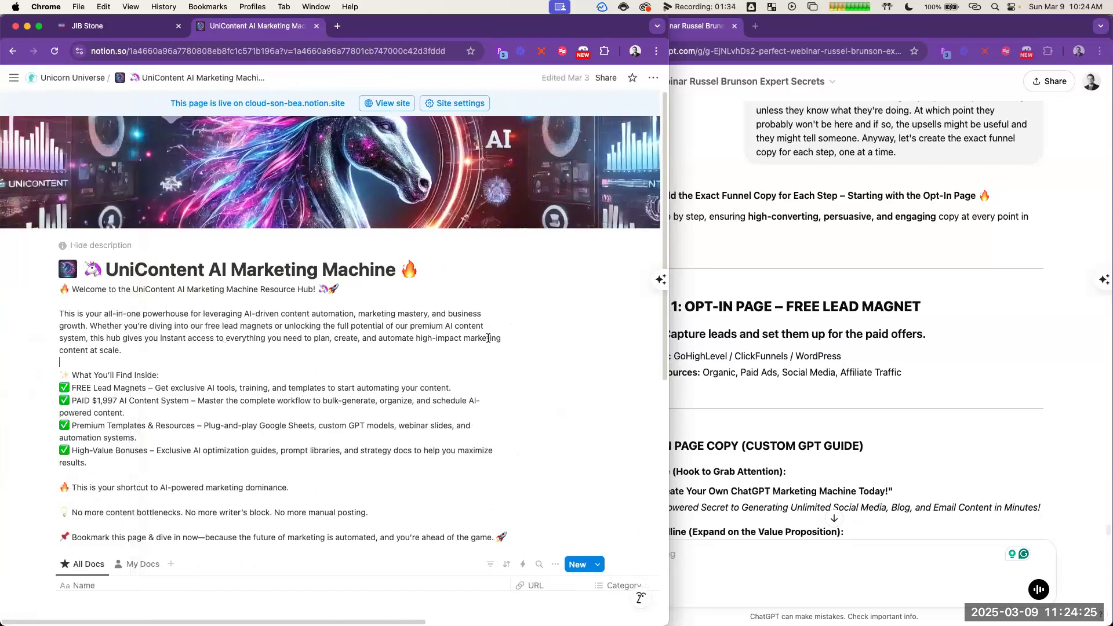
{"action": "scroll", "coordinate": [470, 353], "scroll_direction": "down", "scroll_amount": 2}
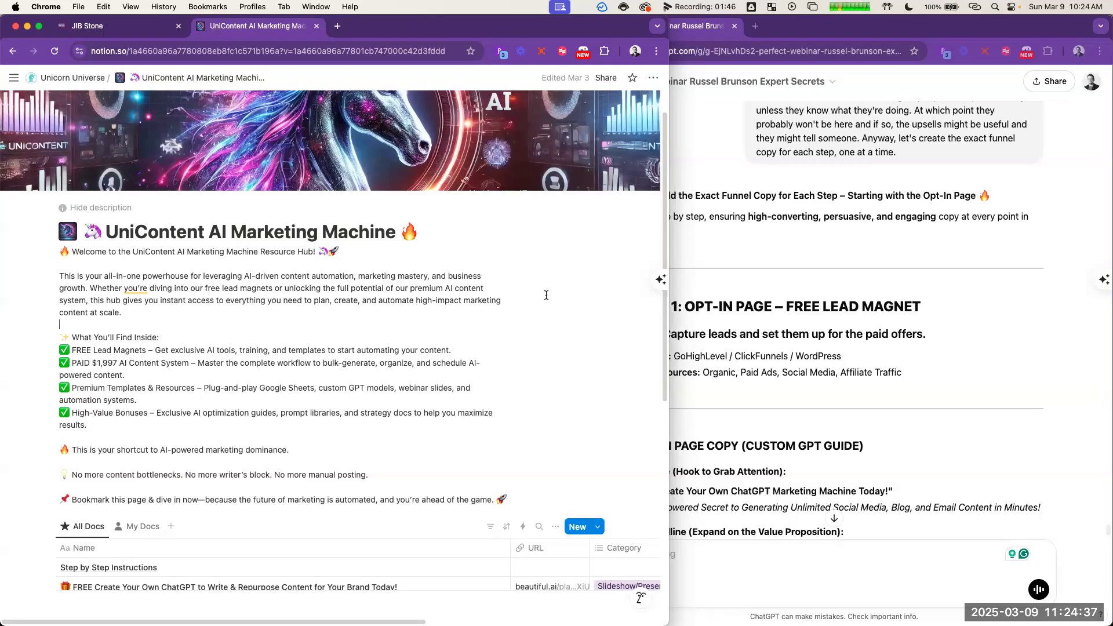
{"action": "scroll", "coordinate": [525, 315], "scroll_direction": "down", "scroll_amount": 1}
{"action": "scroll", "coordinate": [524, 314], "scroll_direction": "down", "scroll_amount": 10}
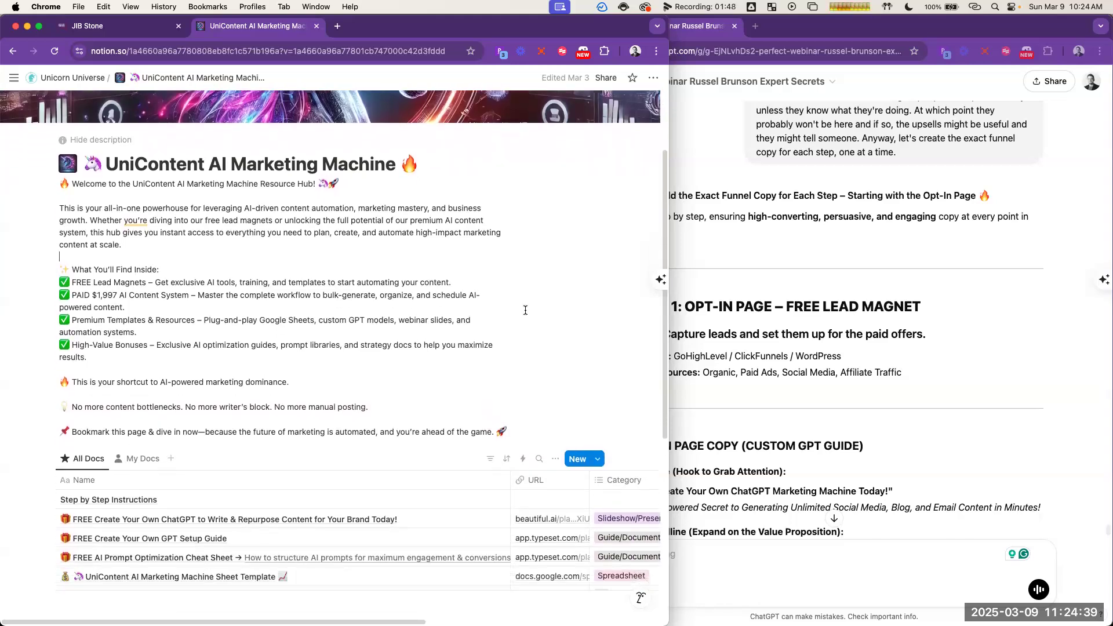
{"action": "scroll", "coordinate": [294, 164], "scroll_direction": "up", "scroll_amount": 2}
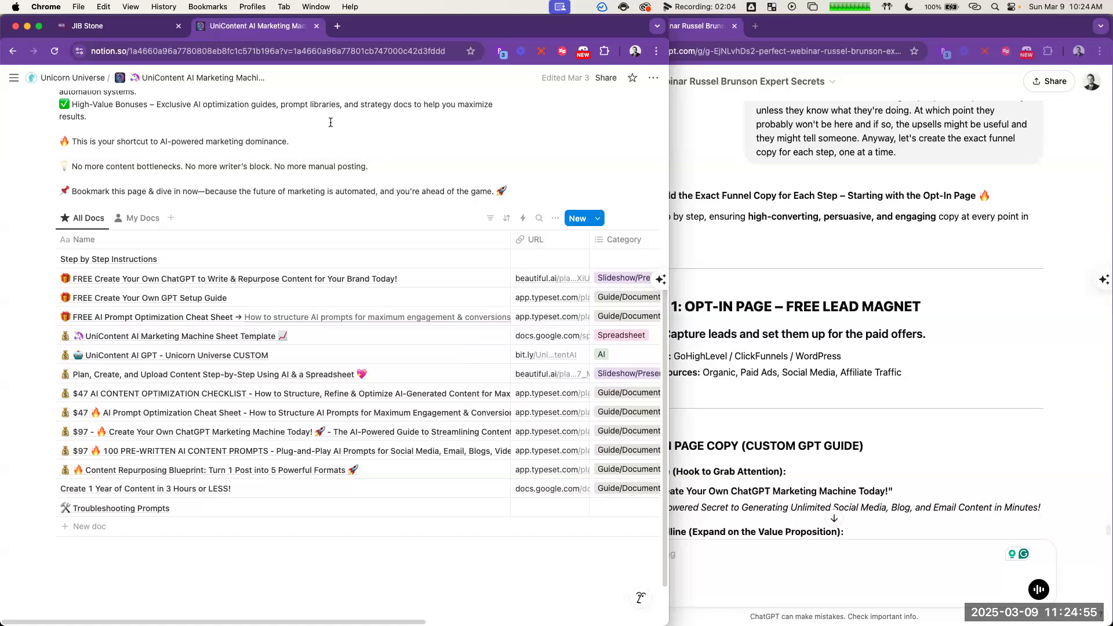
Step: Switch to the ChatGPT funnel conversation, enlarge its window to fill the screen, and view the Step 1 opt-in page section
{"action": "left_click", "coordinate": [739, 219]}
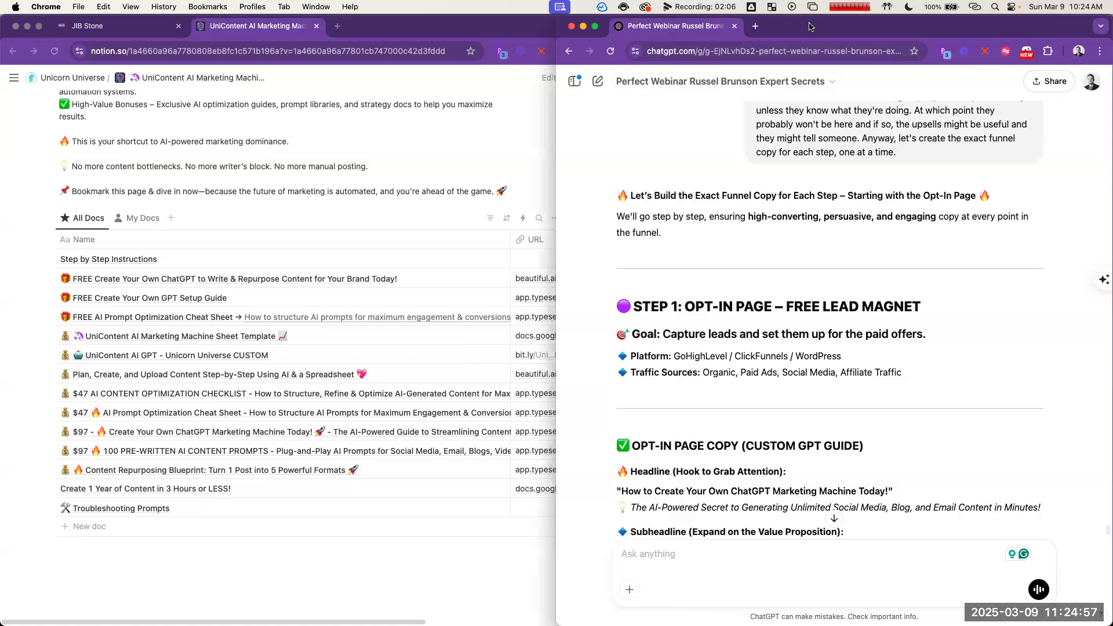
{"action": "double_click", "coordinate": [810, 27]}
{"action": "scroll", "coordinate": [616, 293], "scroll_direction": "down", "scroll_amount": 1}
{"action": "scroll", "coordinate": [615, 294], "scroll_direction": "up", "scroll_amount": 1}
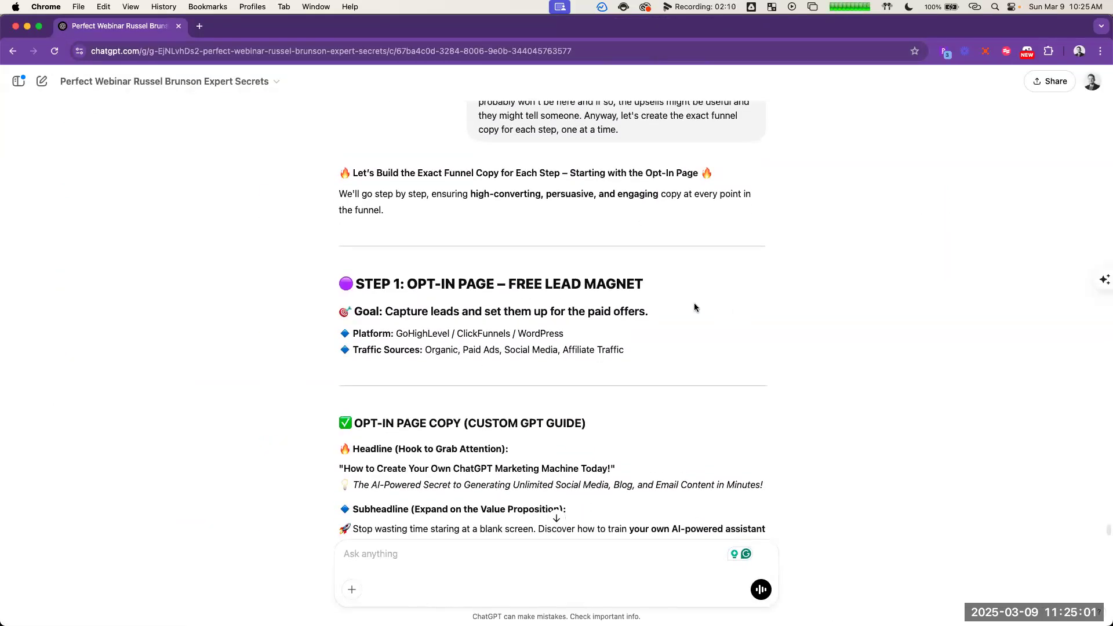
{"action": "scroll", "coordinate": [712, 301], "scroll_direction": "down", "scroll_amount": 3}
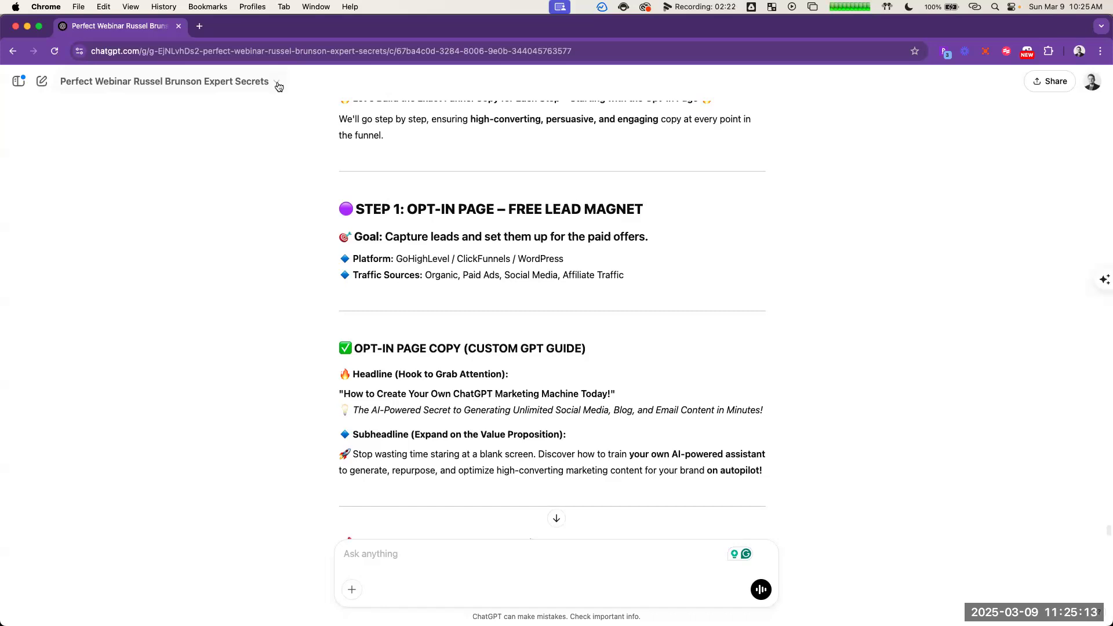
{"action": "scroll", "coordinate": [529, 224], "scroll_direction": "up", "scroll_amount": 1}
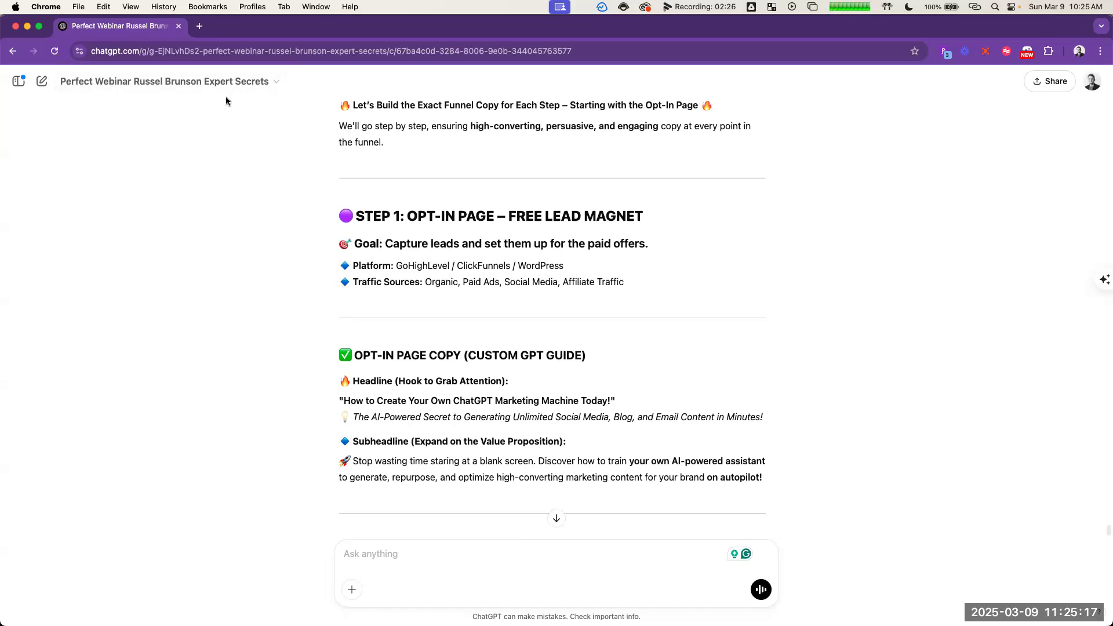
Step: Examine the funnel overview, the prompt about the freebie, and the Step 1 opt-in page goal in the conversation
{"action": "triple_click", "coordinate": [69, 88]}
{"action": "left_click", "coordinate": [258, 111]}
{"action": "scroll", "coordinate": [673, 319], "scroll_direction": "up", "scroll_amount": 6}
{"action": "scroll", "coordinate": [683, 324], "scroll_direction": "up", "scroll_amount": 12}
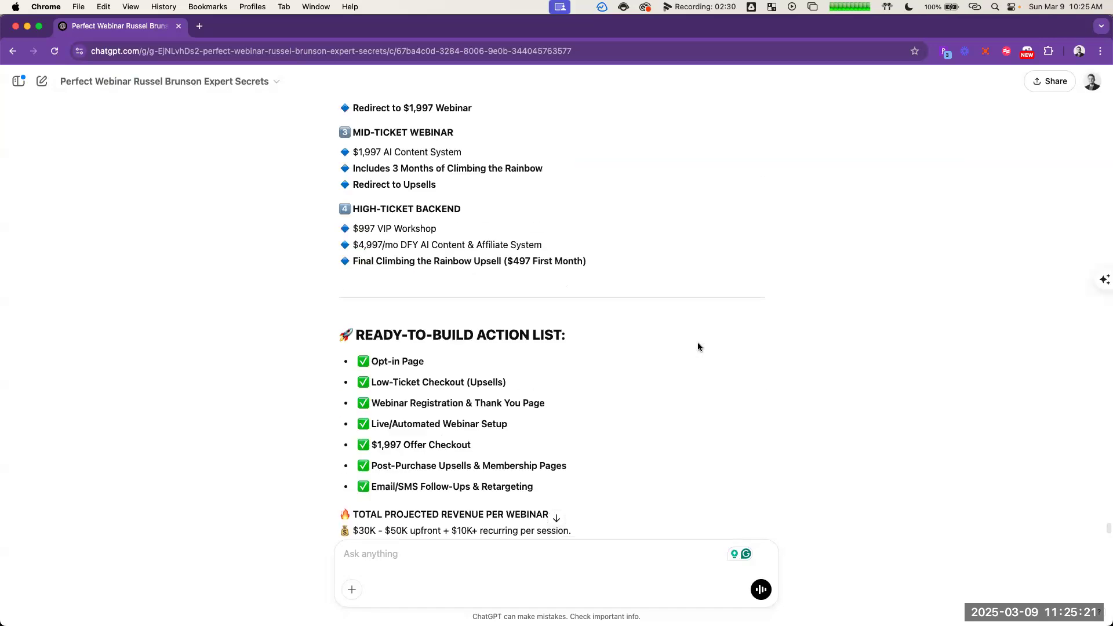
{"action": "scroll", "coordinate": [703, 341], "scroll_direction": "down", "scroll_amount": 11}
{"action": "scroll", "coordinate": [688, 356], "scroll_direction": "down", "scroll_amount": 6}
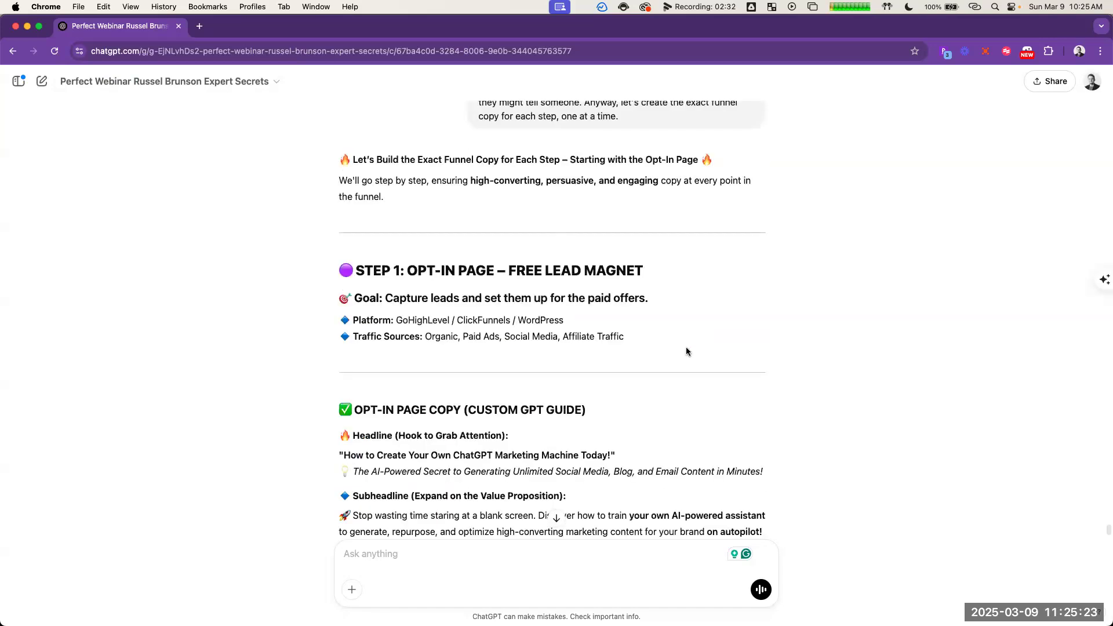
{"action": "scroll", "coordinate": [687, 351], "scroll_direction": "up", "scroll_amount": 4}
{"action": "scroll", "coordinate": [691, 341], "scroll_direction": "down", "scroll_amount": 2}
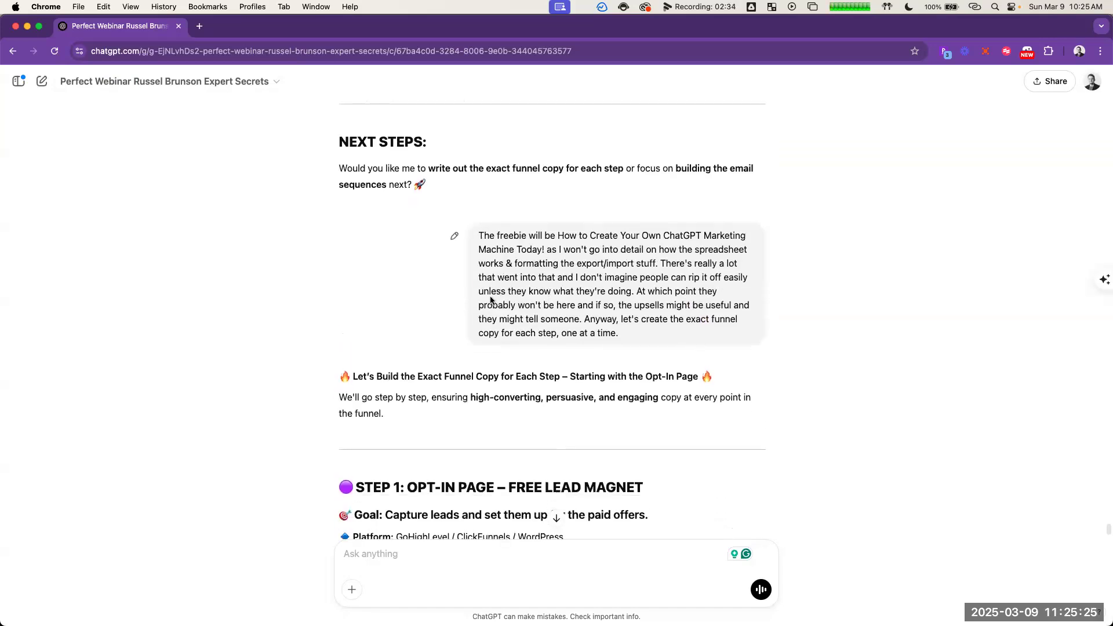
{"action": "scroll", "coordinate": [658, 294], "scroll_direction": "down", "scroll_amount": 3}
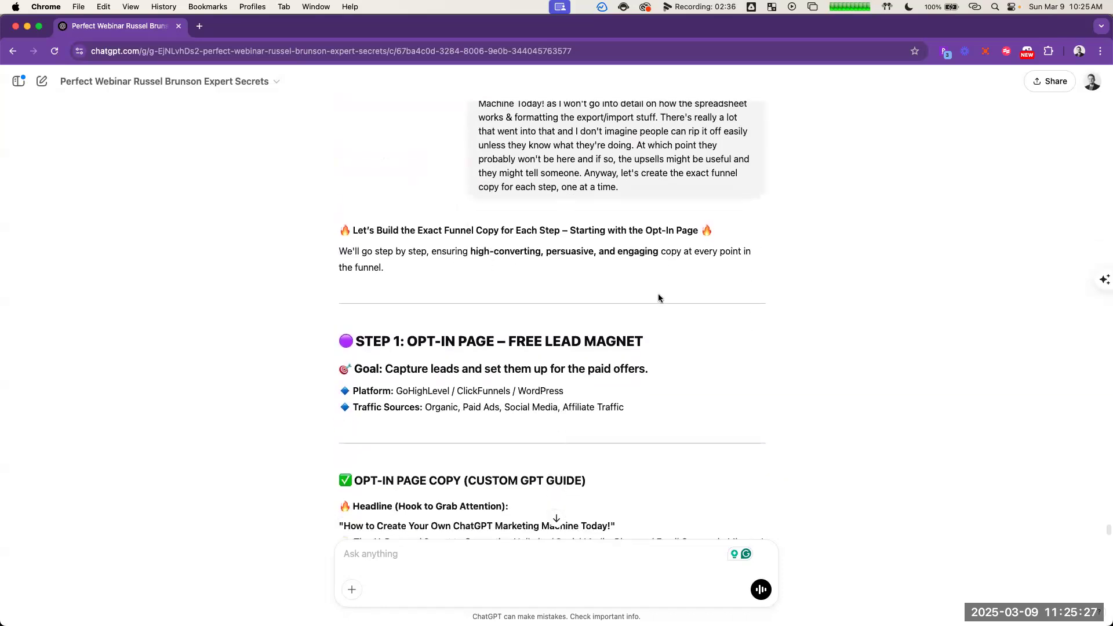
{"action": "scroll", "coordinate": [661, 298], "scroll_direction": "down", "scroll_amount": 1}
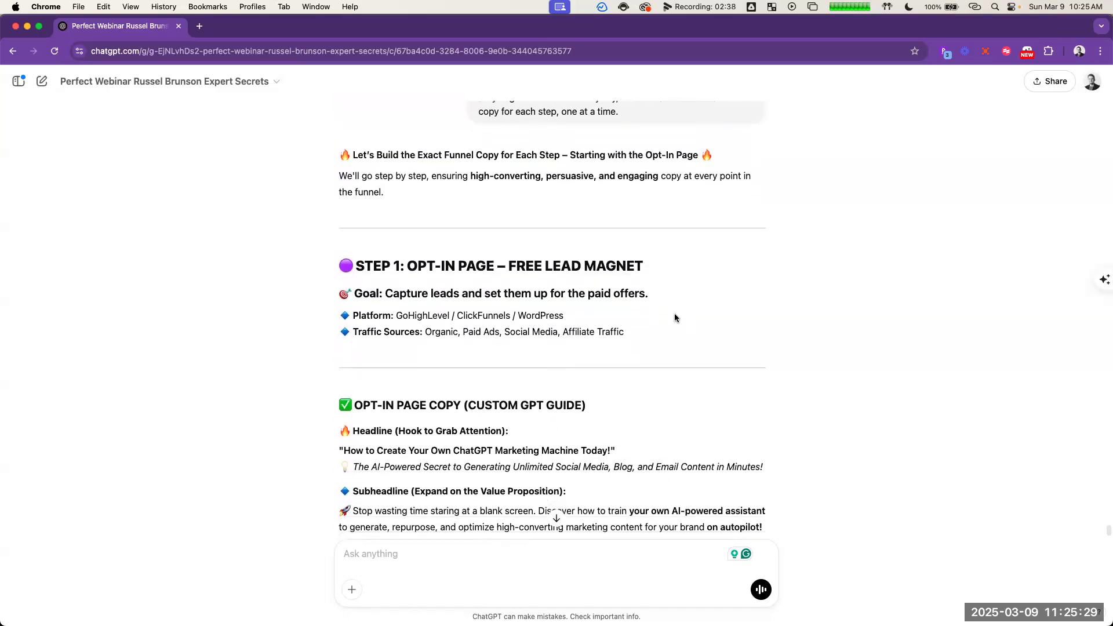
{"action": "scroll", "coordinate": [702, 323], "scroll_direction": "down", "scroll_amount": 2}
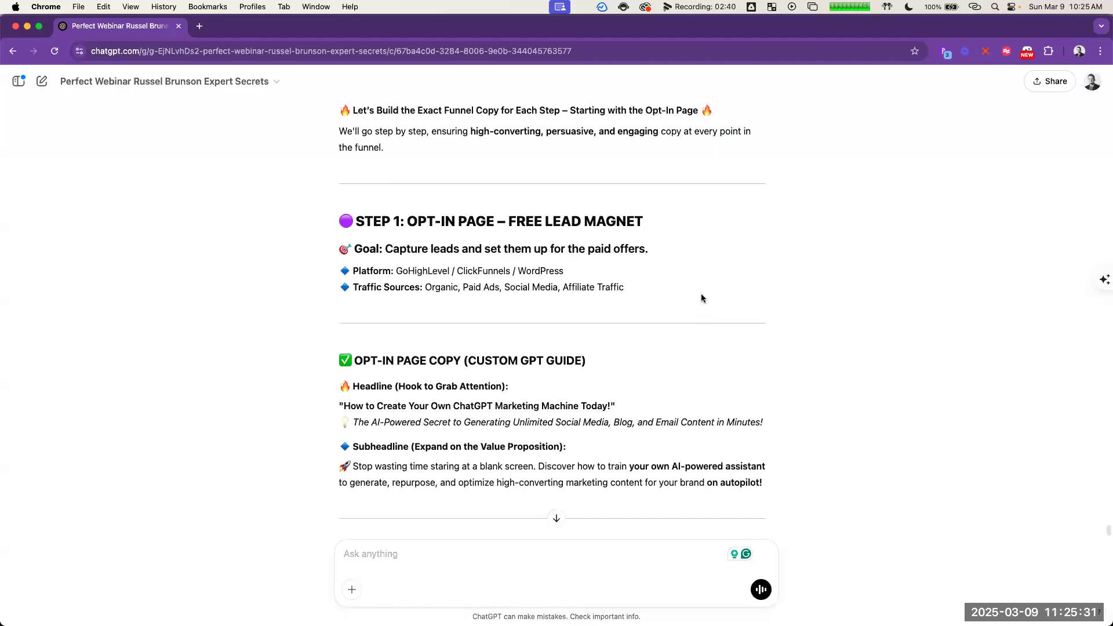
{"action": "scroll", "coordinate": [697, 295], "scroll_direction": "down", "scroll_amount": 1}
Step: Read the opt-in page copy for the free lead magnet, including its headline, subheadline and key benefits
{"action": "left_click_drag", "start_coordinate": [318, 193], "coordinate": [663, 197]}
{"action": "left_click", "coordinate": [417, 184]}
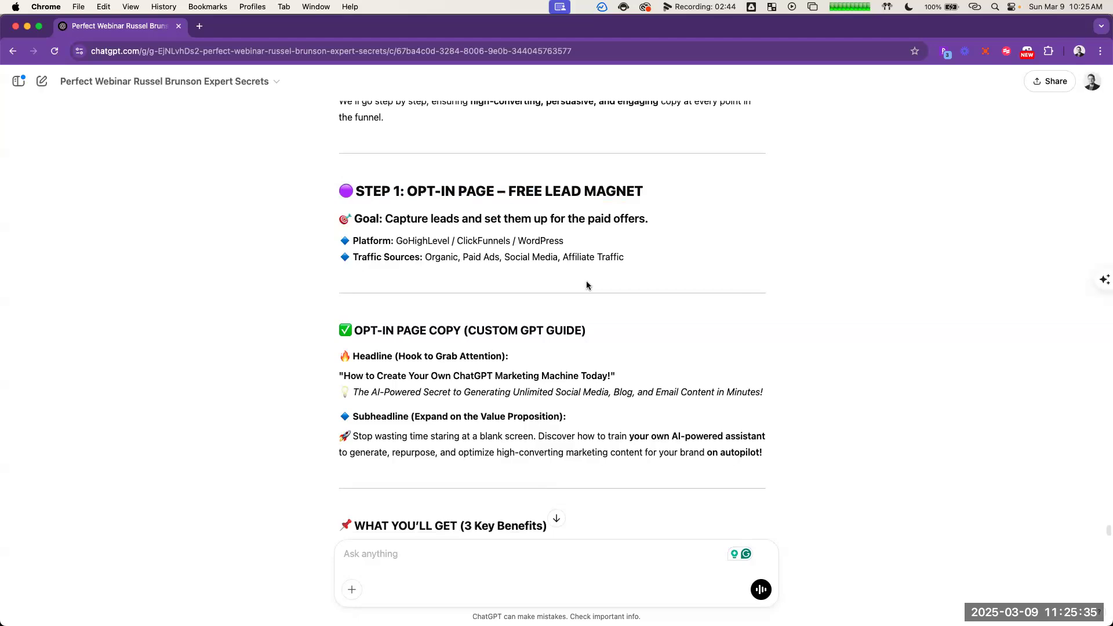
{"action": "scroll", "coordinate": [701, 314], "scroll_direction": "down", "scroll_amount": 2}
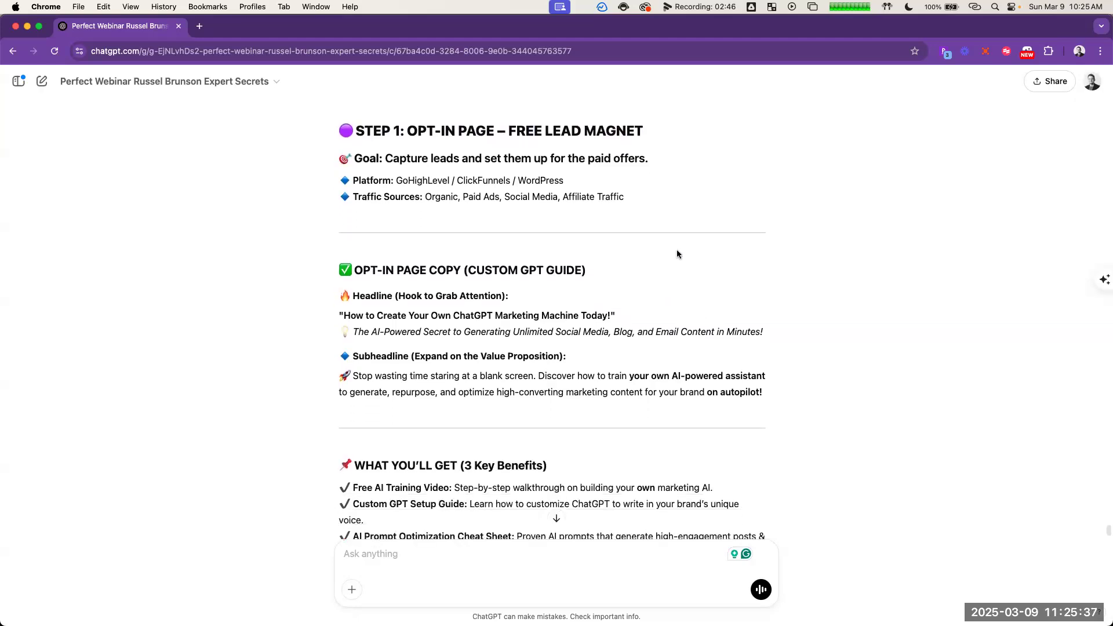
{"action": "scroll", "coordinate": [675, 234], "scroll_direction": "down", "scroll_amount": 1}
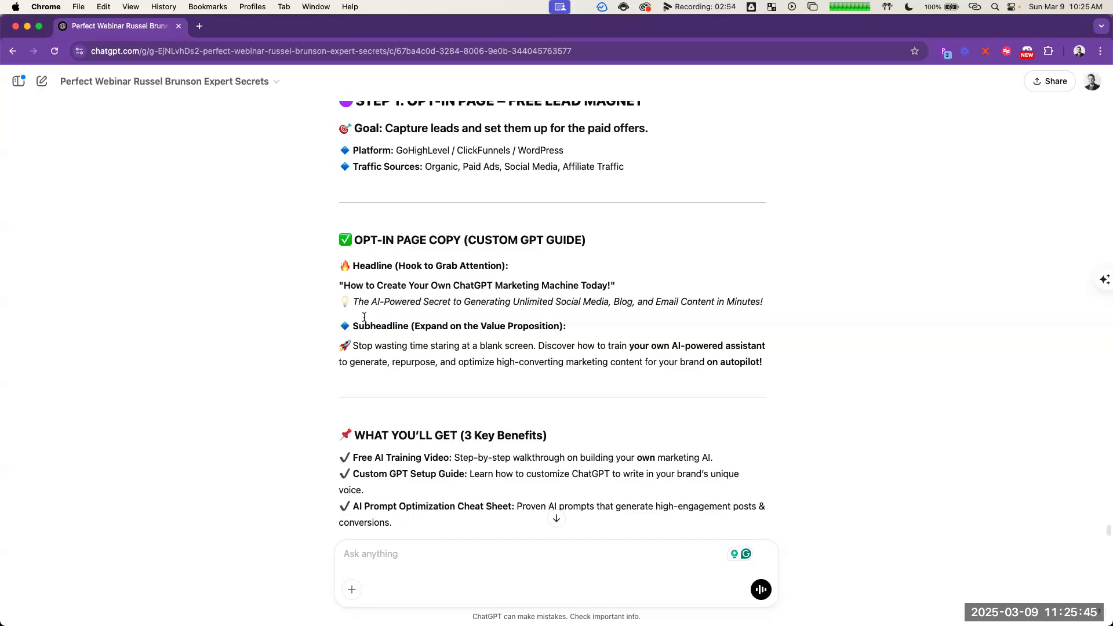
{"action": "left_click_drag", "start_coordinate": [344, 285], "coordinate": [611, 286]}
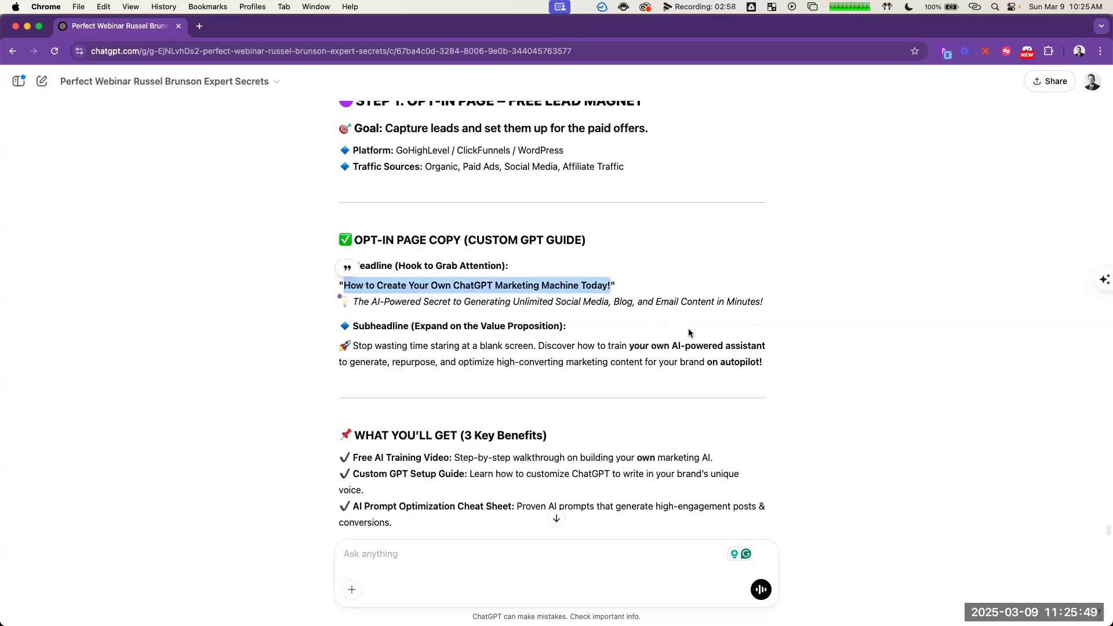
{"action": "left_click", "coordinate": [655, 282]}
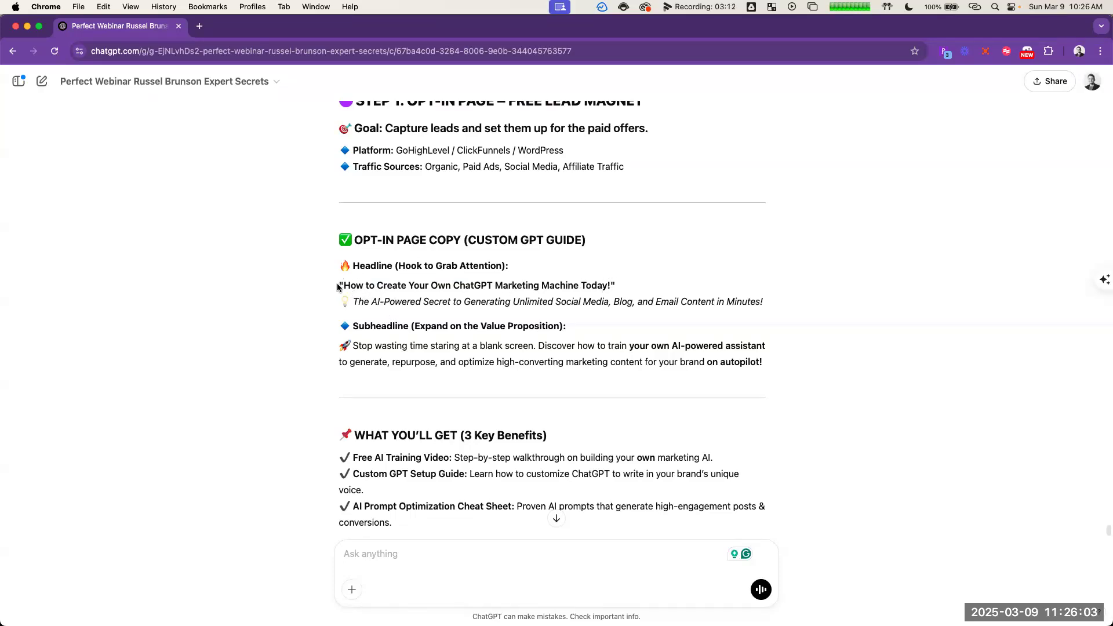
Step: Copy the headline "How to Create Your Own ChatGPT Marketing Machine Today!" and open the aminstitute.com Headline Analyzer separately
{"action": "left_click_drag", "start_coordinate": [342, 286], "coordinate": [612, 286]}
{"action": "key", "text": "super+c"}
{"action": "key", "text": "super+t"}
{"action": "type", "text": "headline"}
{"action": "key", "text": "Return"}
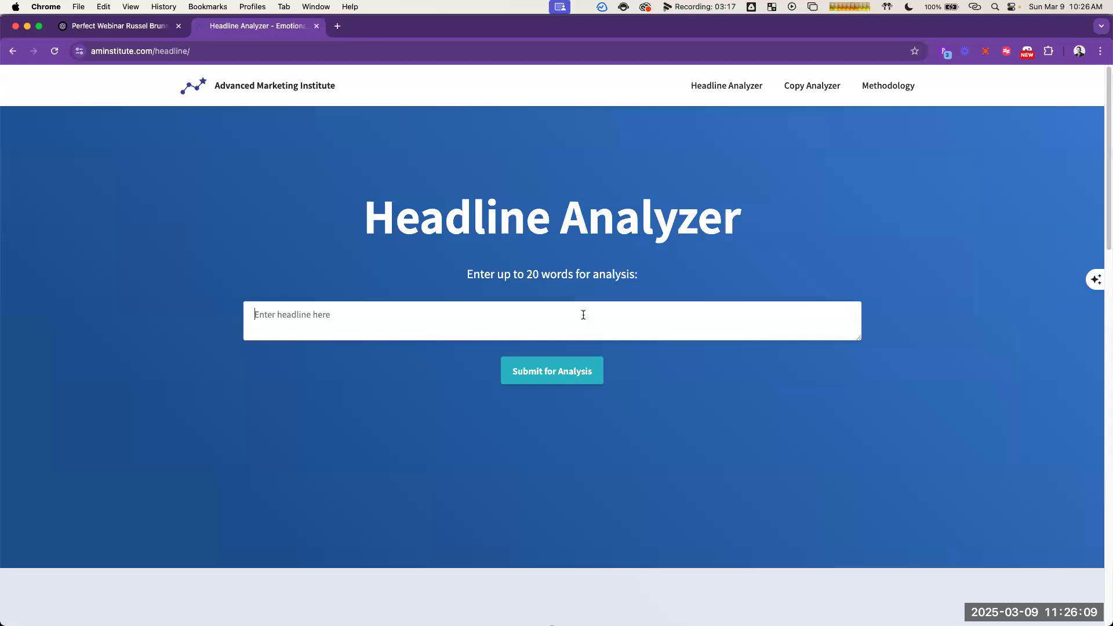
Step: Submit the copied headline for analysis without "How to", as "Create Your Own ChatGPT Marketing Machine Today!"
{"action": "key", "text": "super+v"}
{"action": "double_click", "coordinate": [278, 314]}
{"action": "left_click_drag", "start_coordinate": [235, 319], "coordinate": [236, 320]}
{"action": "key", "text": "BackSpace"}
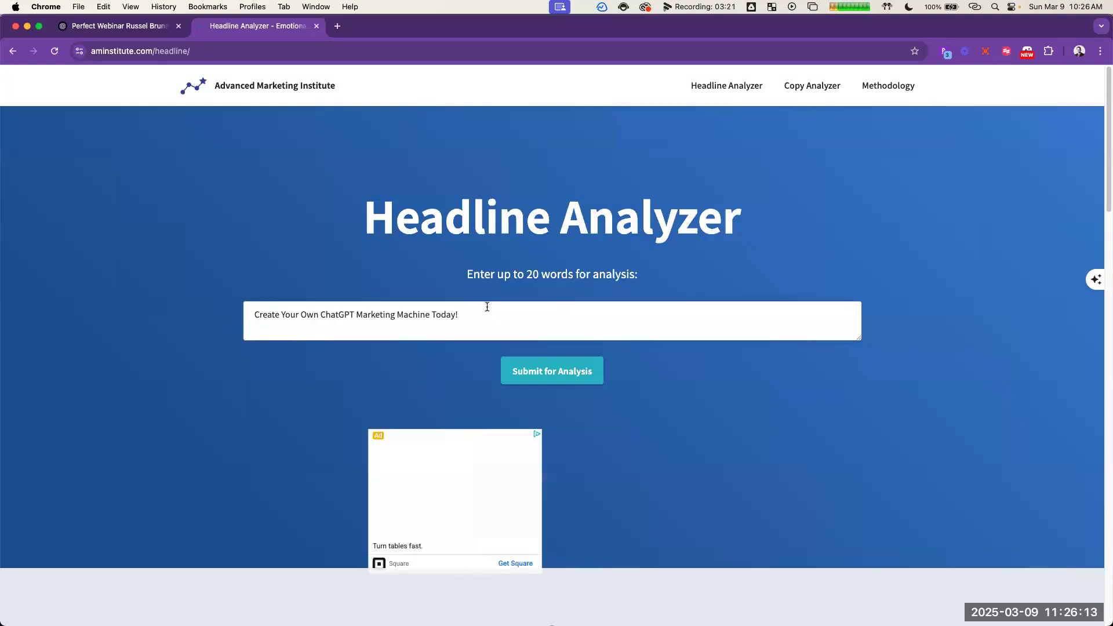
{"action": "left_click", "coordinate": [554, 375]}
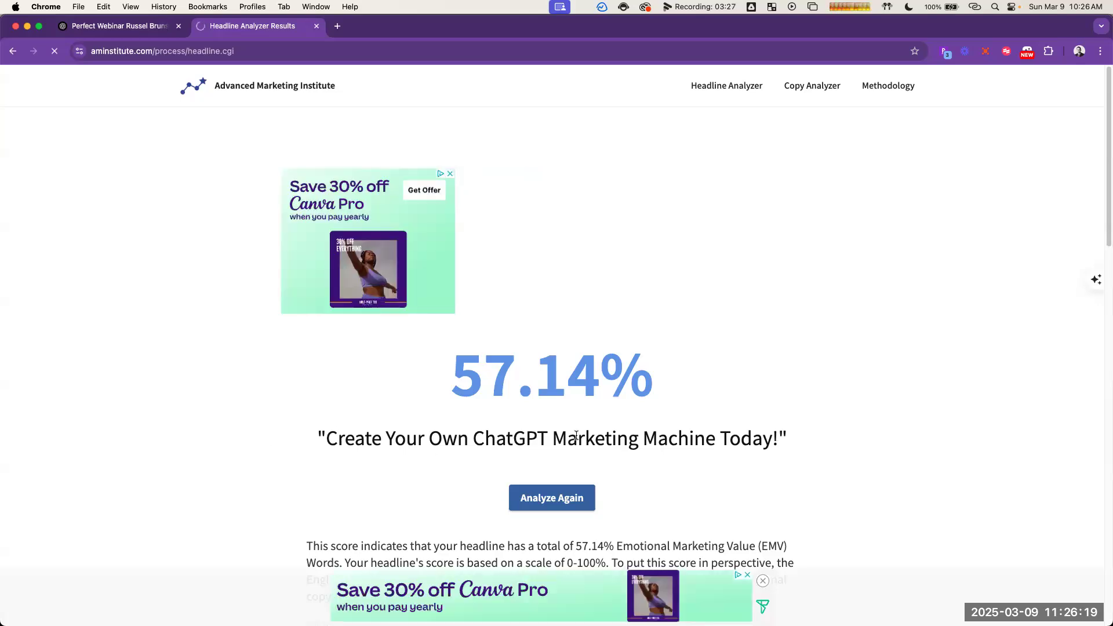
Step: Analyze the full headline "How to Create Your Own ChatGPT Marketing Machine Today!" for comparison with the shortened version
{"action": "left_click", "coordinate": [555, 499]}
{"action": "left_click", "coordinate": [427, 333]}
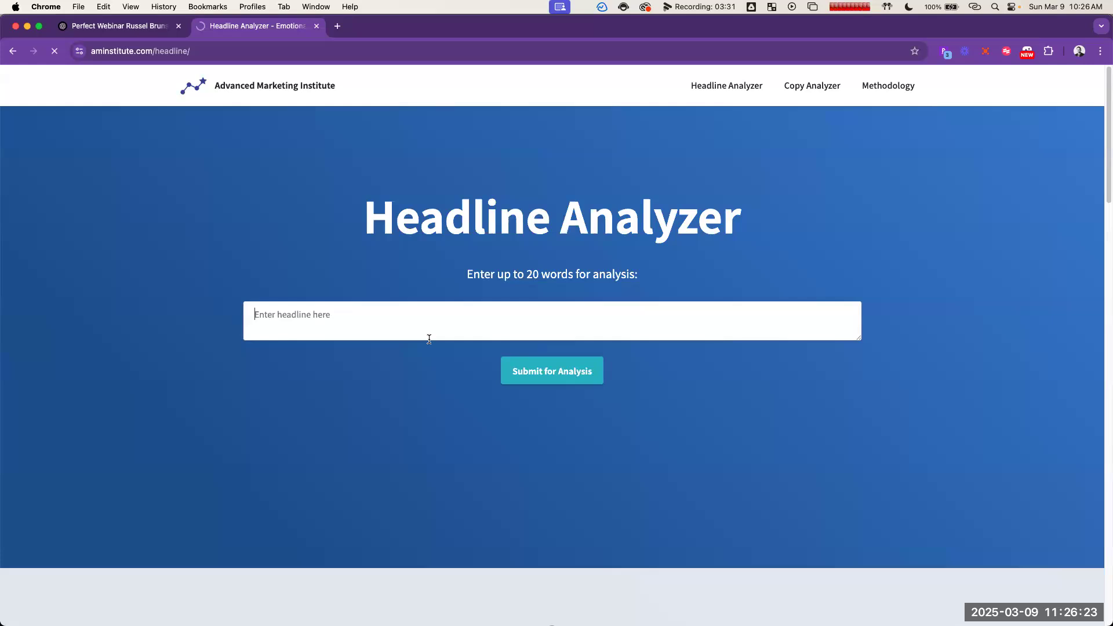
{"action": "key", "text": "super+v"}
{"action": "left_click", "coordinate": [562, 376]}
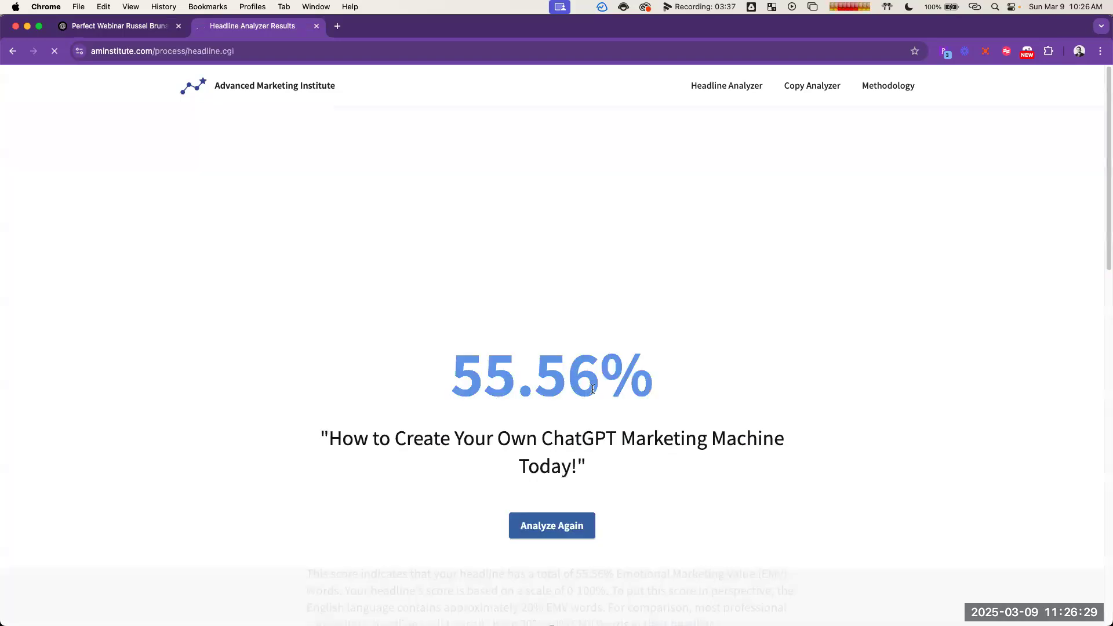
{"action": "left_click_drag", "start_coordinate": [395, 438], "coordinate": [581, 461]}
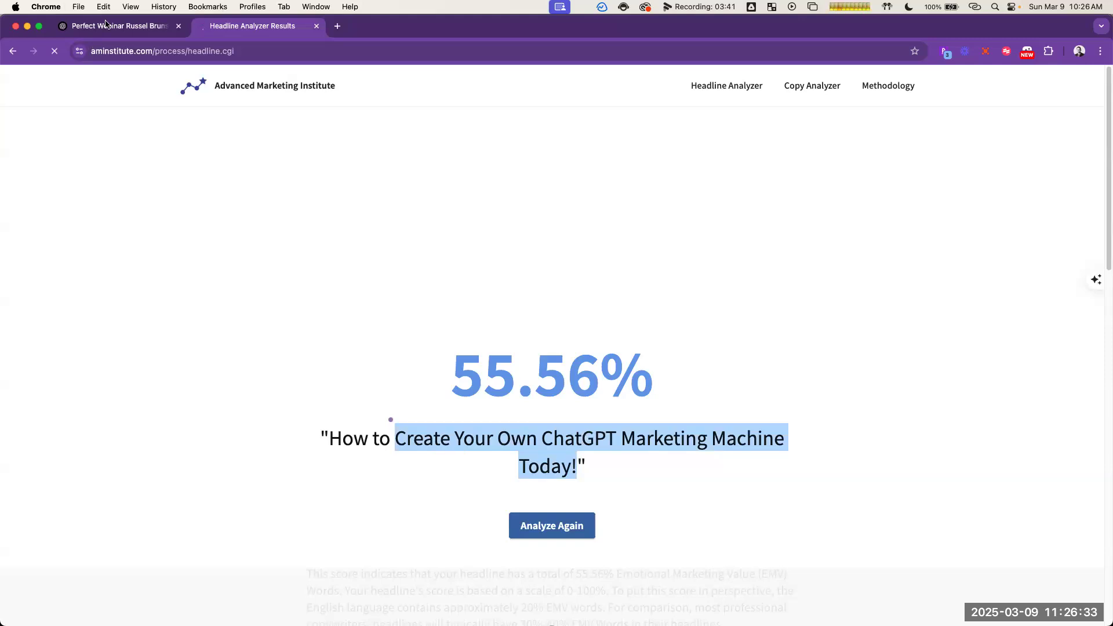
Step: Switch to the GoHighLevel funnel page, enlarge its window to fill the screen, and return to the list of all funnels
{"action": "left_click", "coordinate": [106, 25]}
{"action": "key", "text": "super+grave"}
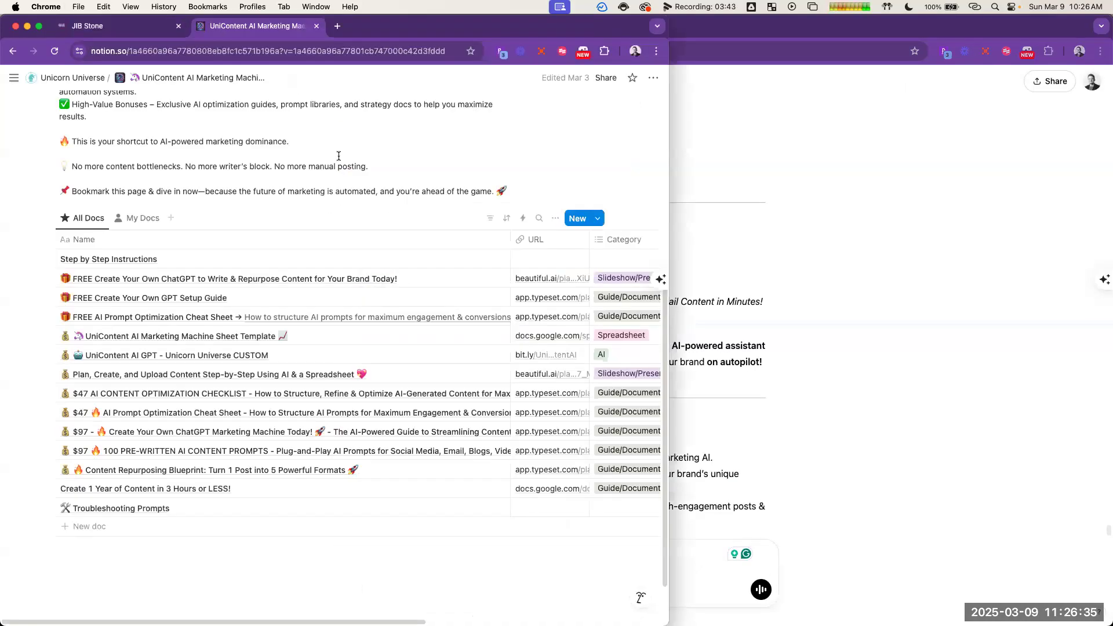
{"action": "left_click", "coordinate": [99, 27]}
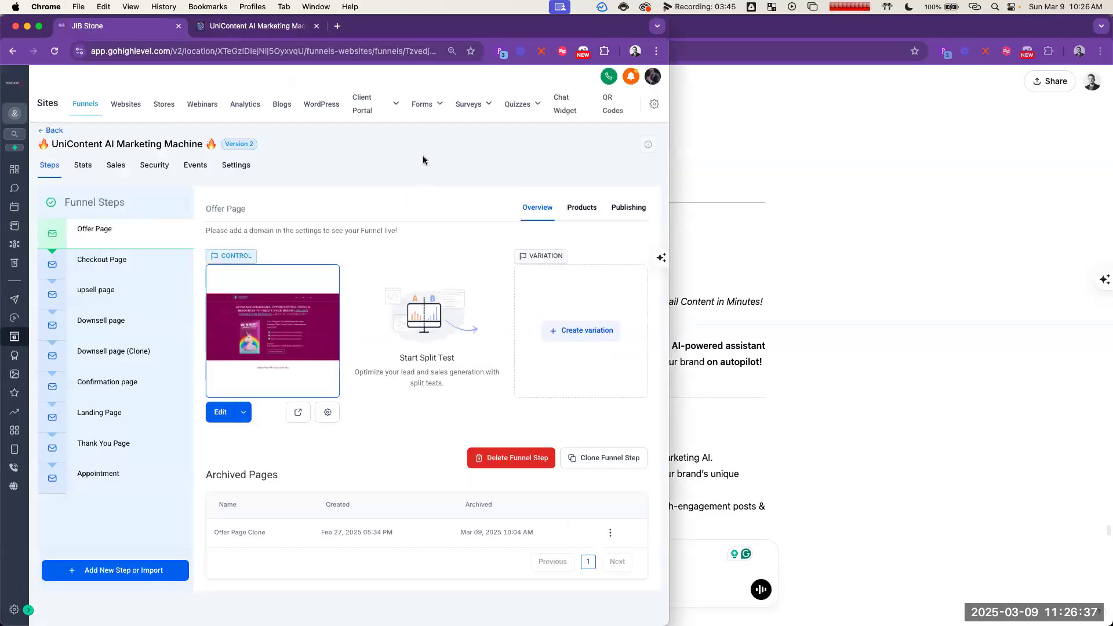
{"action": "key", "text": "ctrl+alt+Return"}
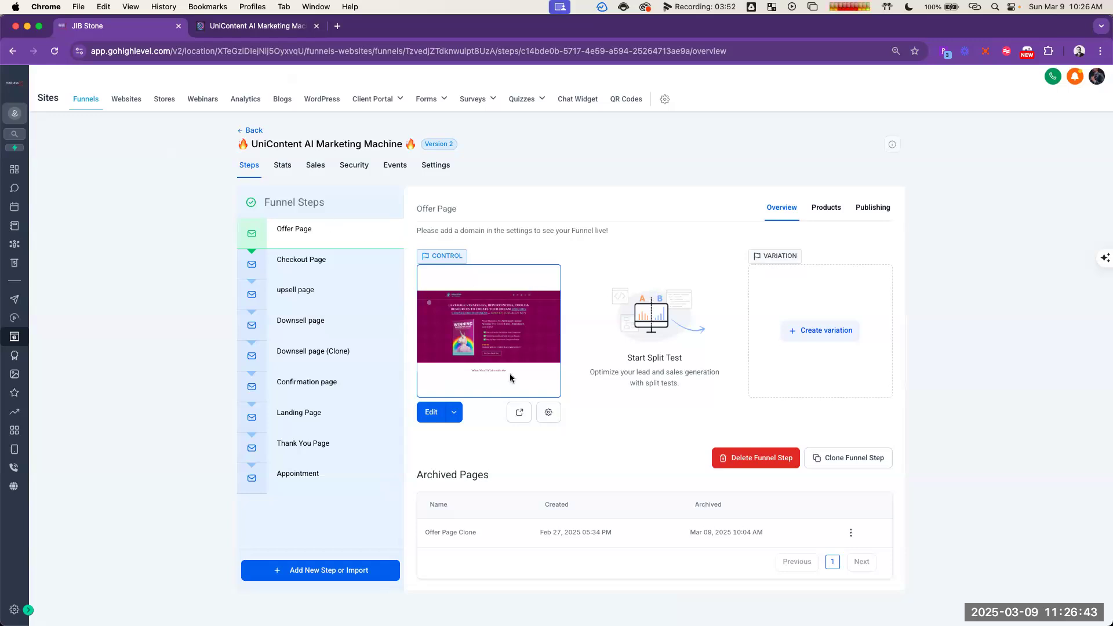
{"action": "left_click", "coordinate": [249, 130]}
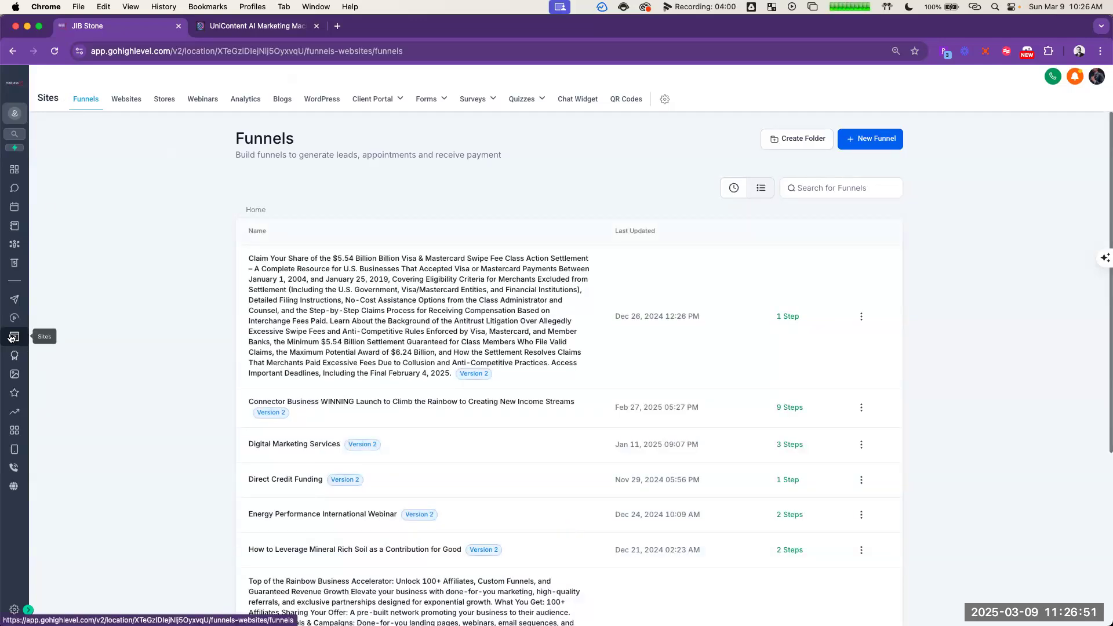
Step: Start a new funnel with the Funnel AI option and continue to the business name and industry form
{"action": "left_click", "coordinate": [877, 140]}
{"action": "left_click", "coordinate": [604, 301]}
{"action": "left_click", "coordinate": [461, 293]}
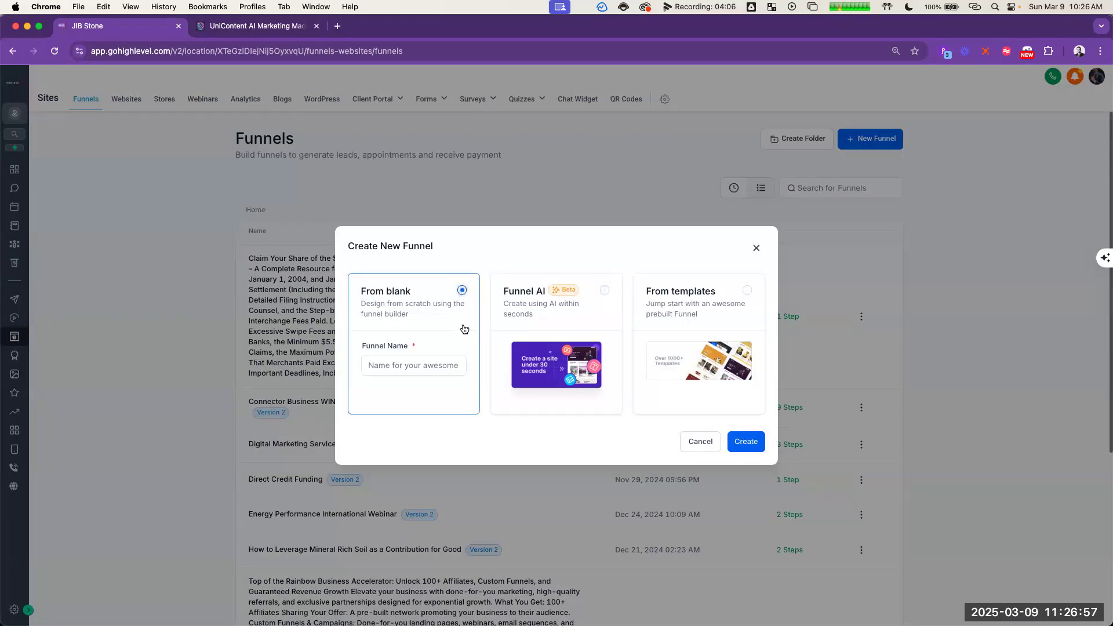
{"action": "left_click", "coordinate": [737, 298]}
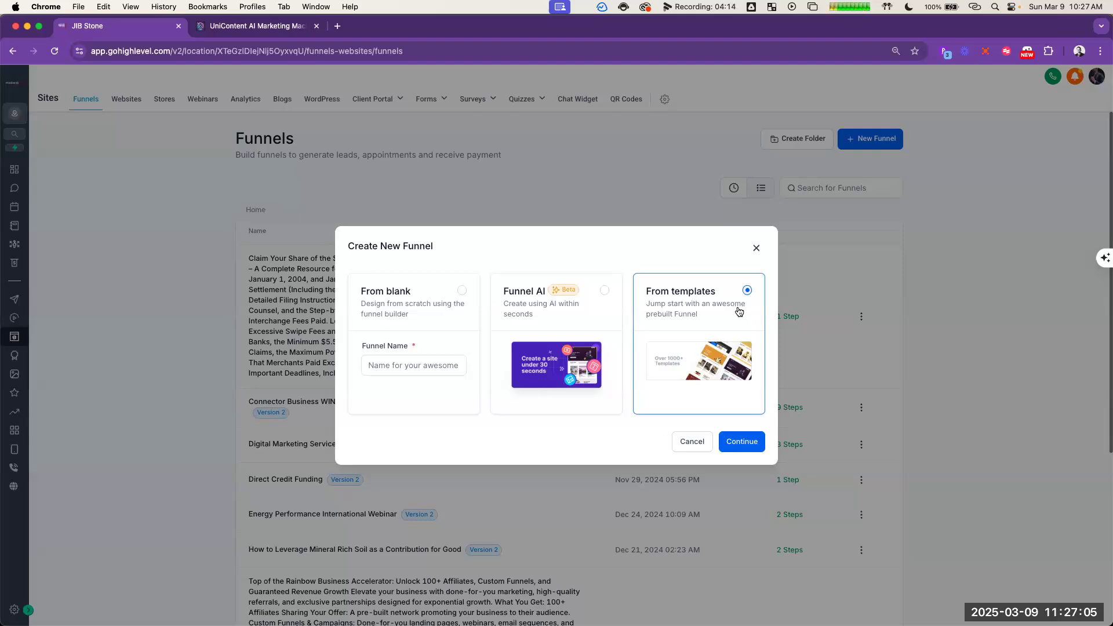
{"action": "left_click", "coordinate": [603, 291]}
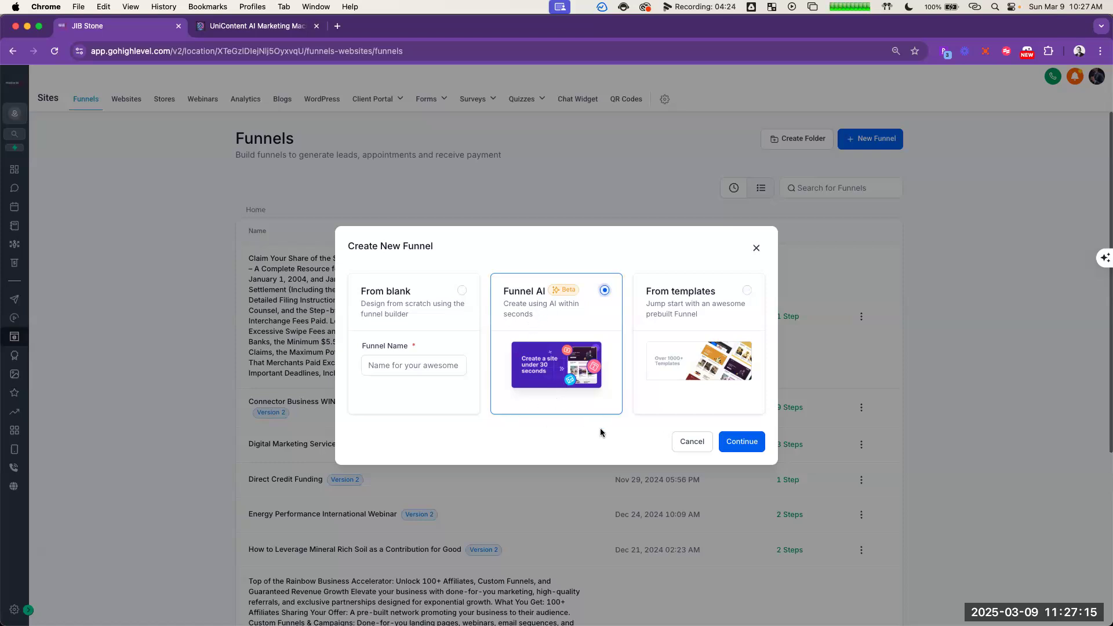
{"action": "left_click", "coordinate": [740, 442]}
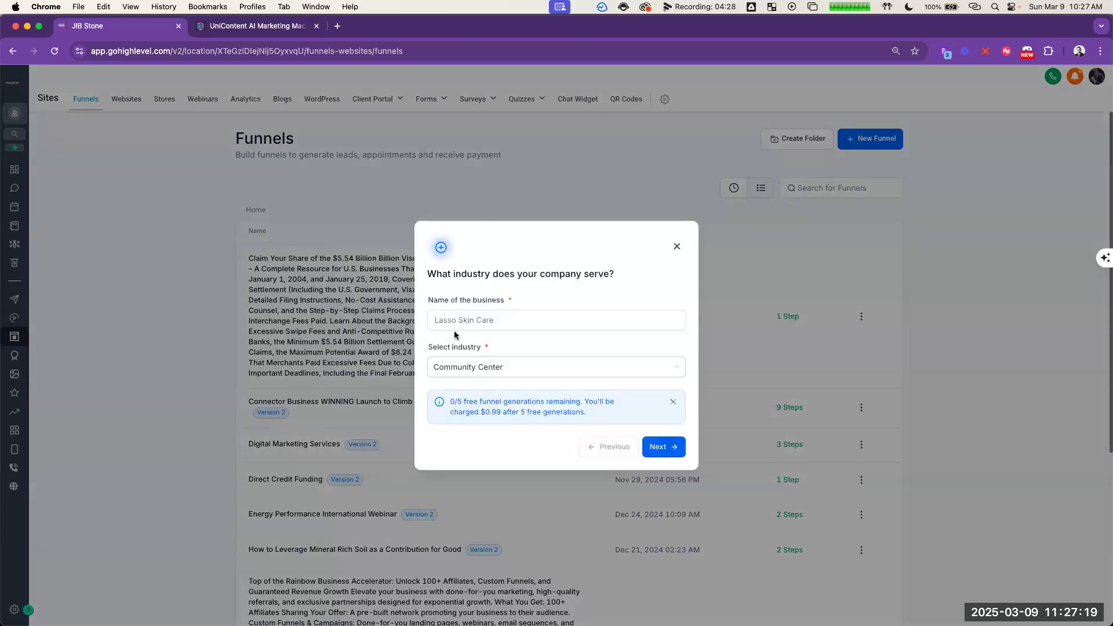
{"action": "left_click_drag", "start_coordinate": [427, 299], "coordinate": [548, 322]}
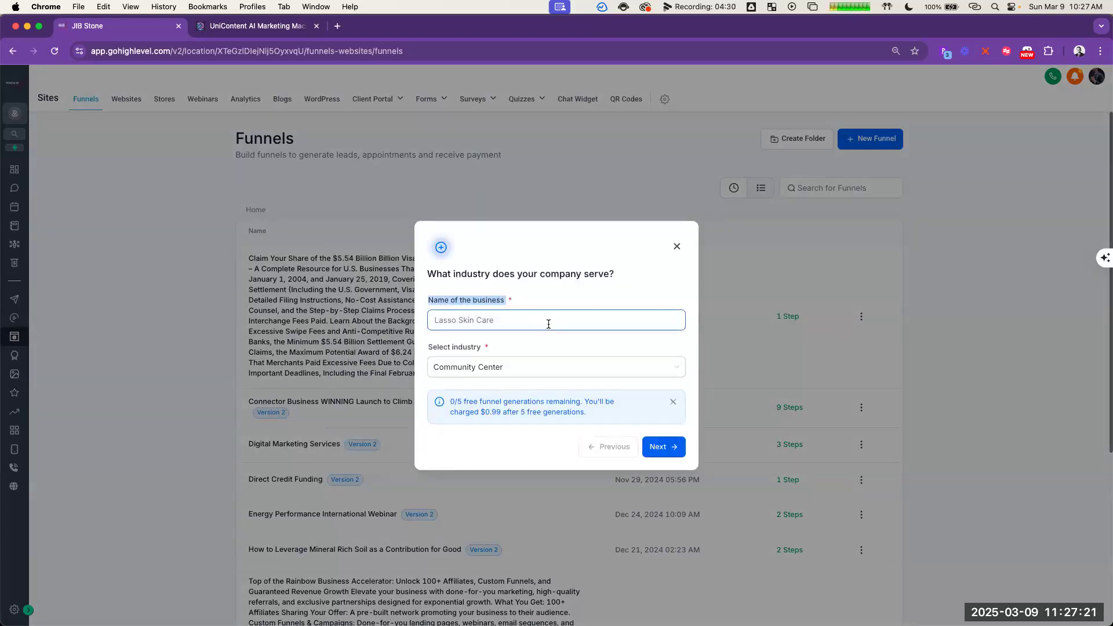
{"action": "left_click", "coordinate": [569, 294]}
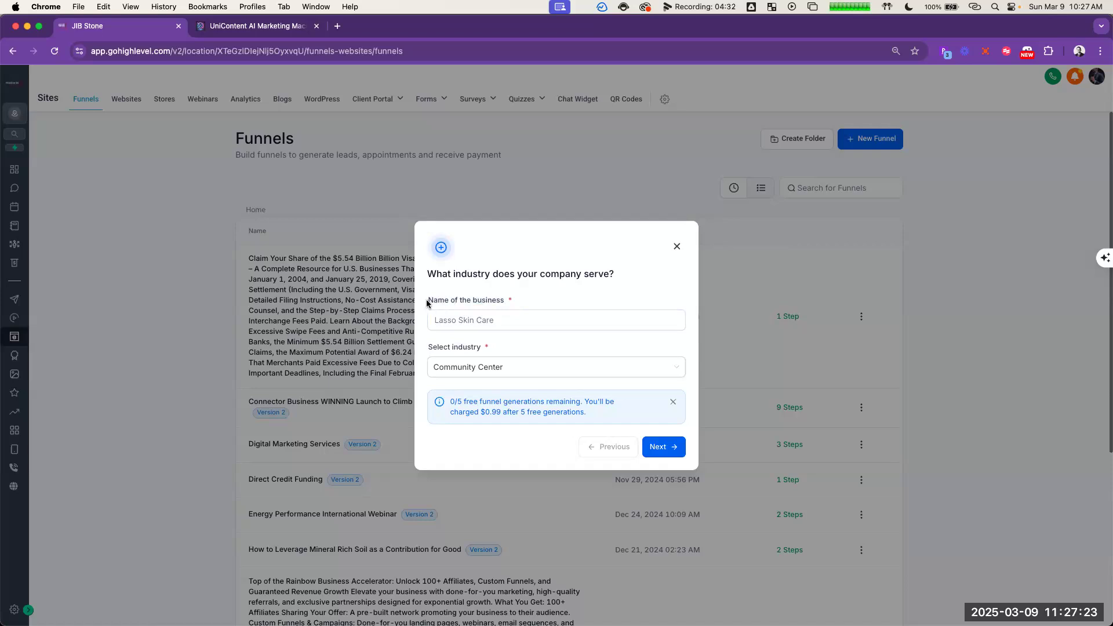
{"action": "left_click", "coordinate": [488, 319]}
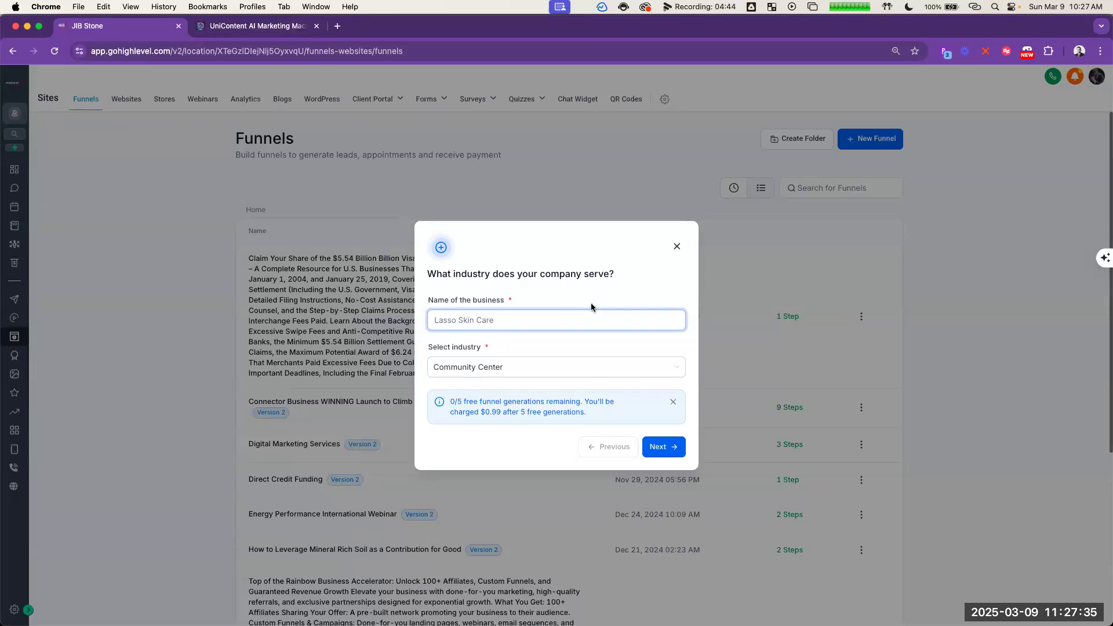
{"action": "key", "text": "super+grave"}
{"action": "key", "text": "super+shift+grave"}
{"action": "key", "text": "super+shift+grave"}
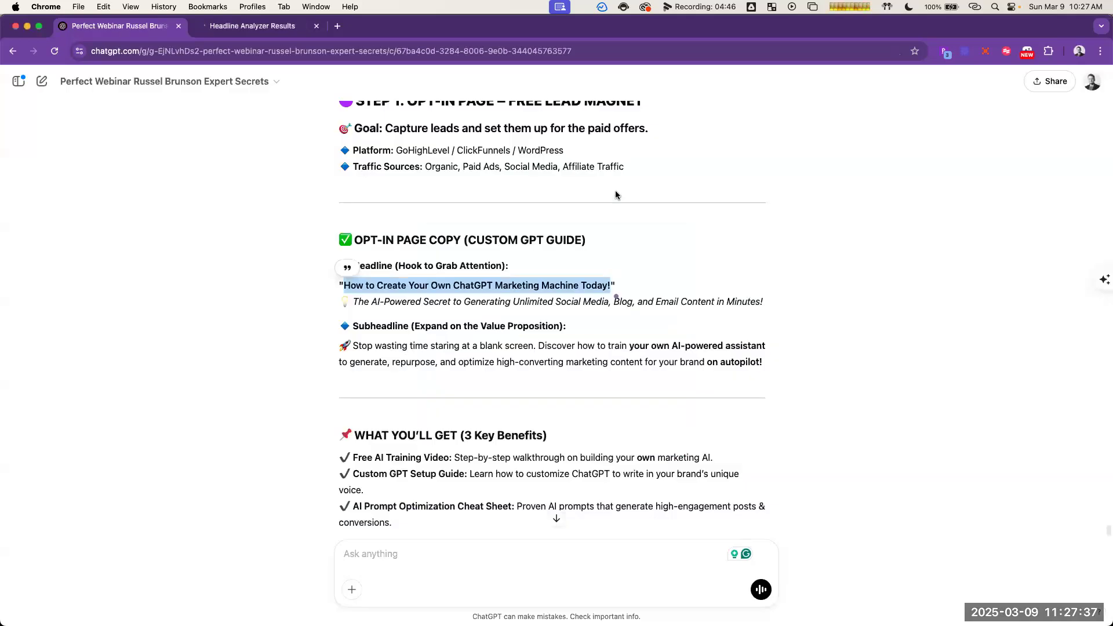
{"action": "left_click", "coordinate": [669, 285]}
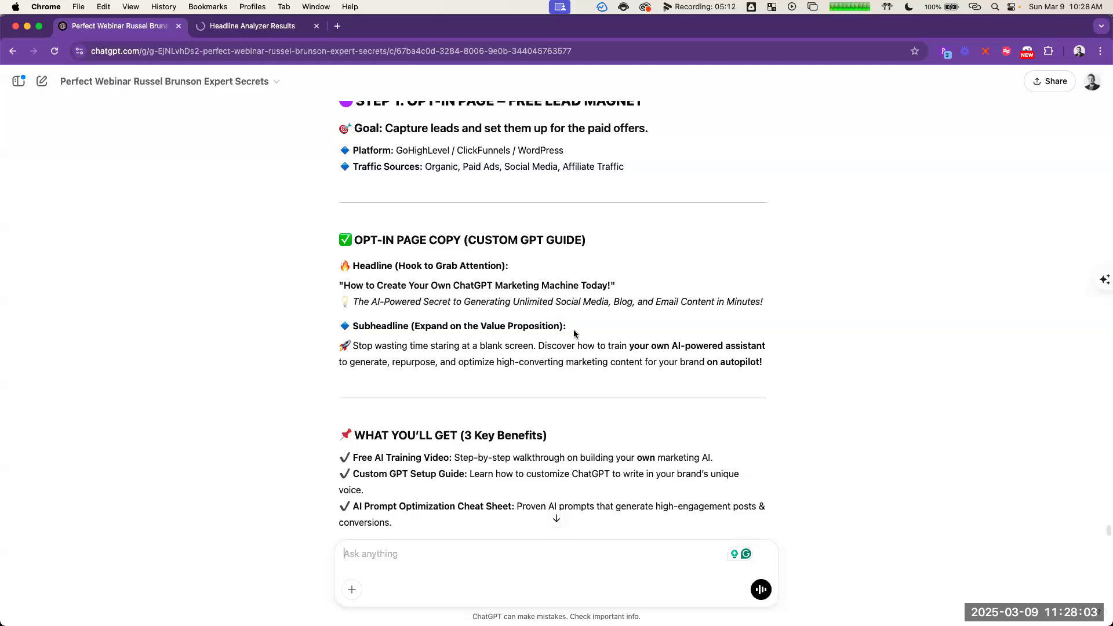
{"action": "key", "text": "ctrl+alt+Right"}
{"action": "left_click", "coordinate": [343, 265]}
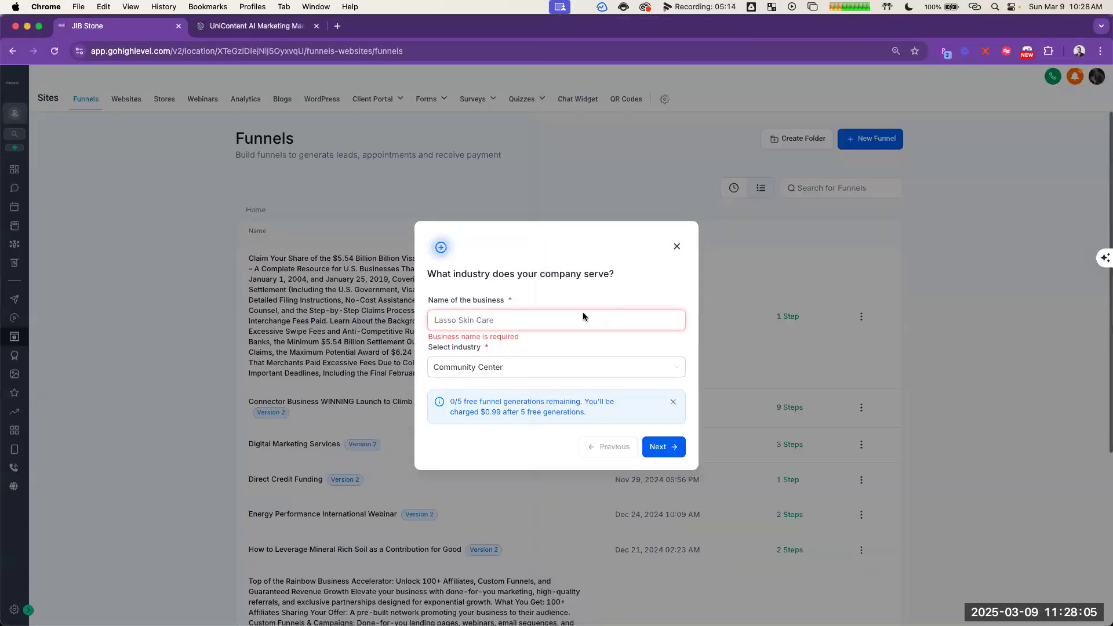
Step: Dismiss the new funnel form and preview the home page of the Visa & Mastercard settlement funnel
{"action": "left_click", "coordinate": [677, 247]}
{"action": "left_click_drag", "start_coordinate": [241, 259], "coordinate": [453, 379]}
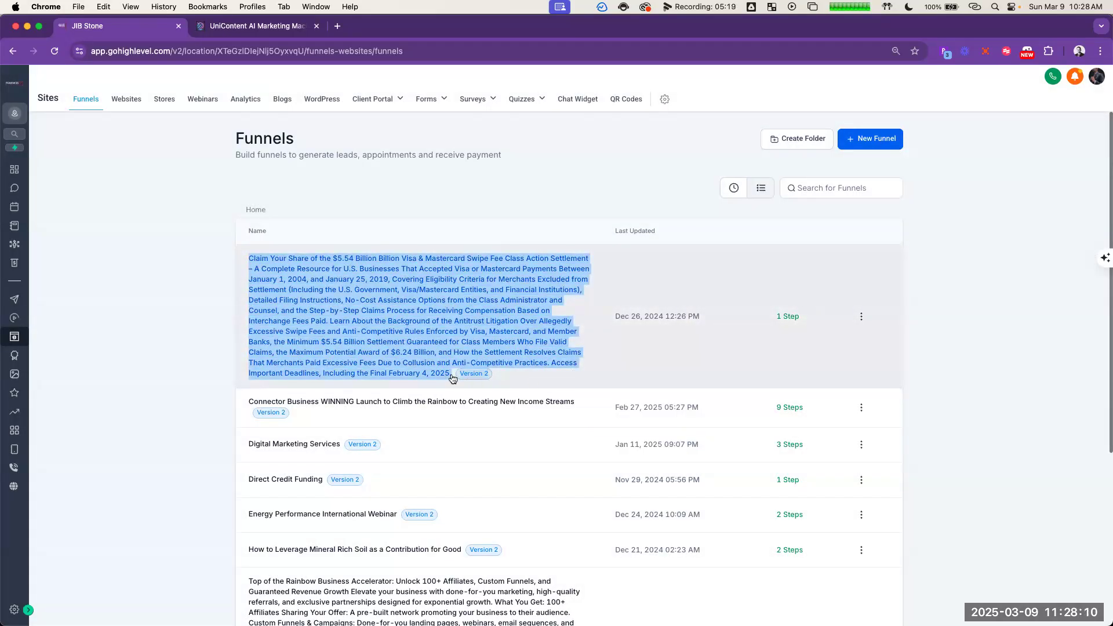
{"action": "left_click", "coordinate": [116, 310]}
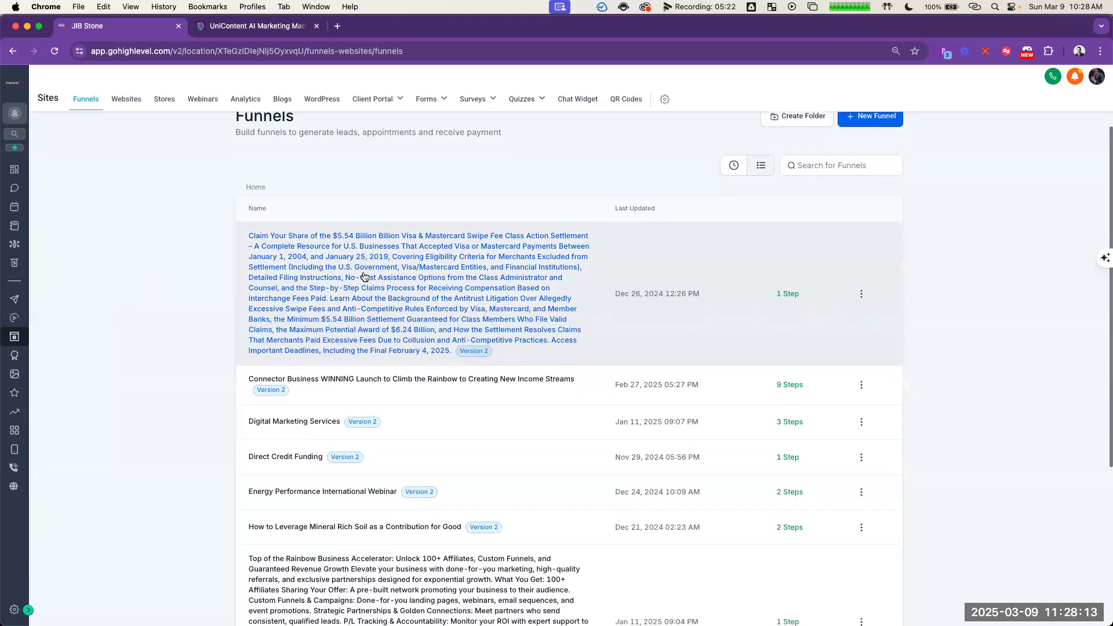
{"action": "scroll", "coordinate": [366, 279], "scroll_direction": "down", "scroll_amount": 3}
{"action": "scroll", "coordinate": [532, 330], "scroll_direction": "down", "scroll_amount": 2}
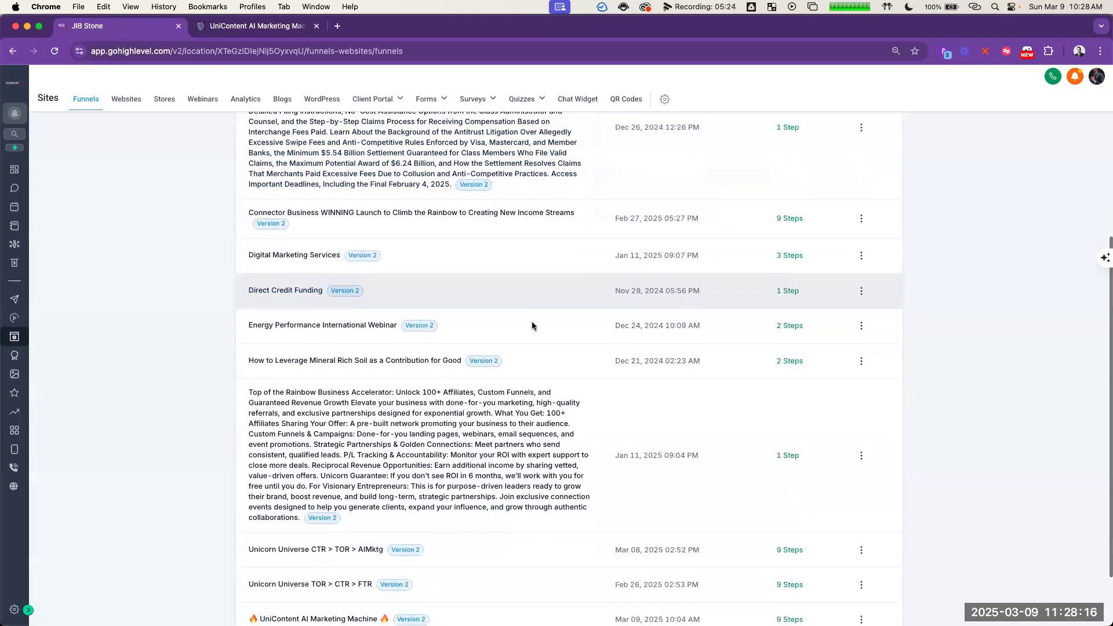
{"action": "scroll", "coordinate": [521, 291], "scroll_direction": "up", "scroll_amount": 5}
{"action": "left_click", "coordinate": [374, 290]}
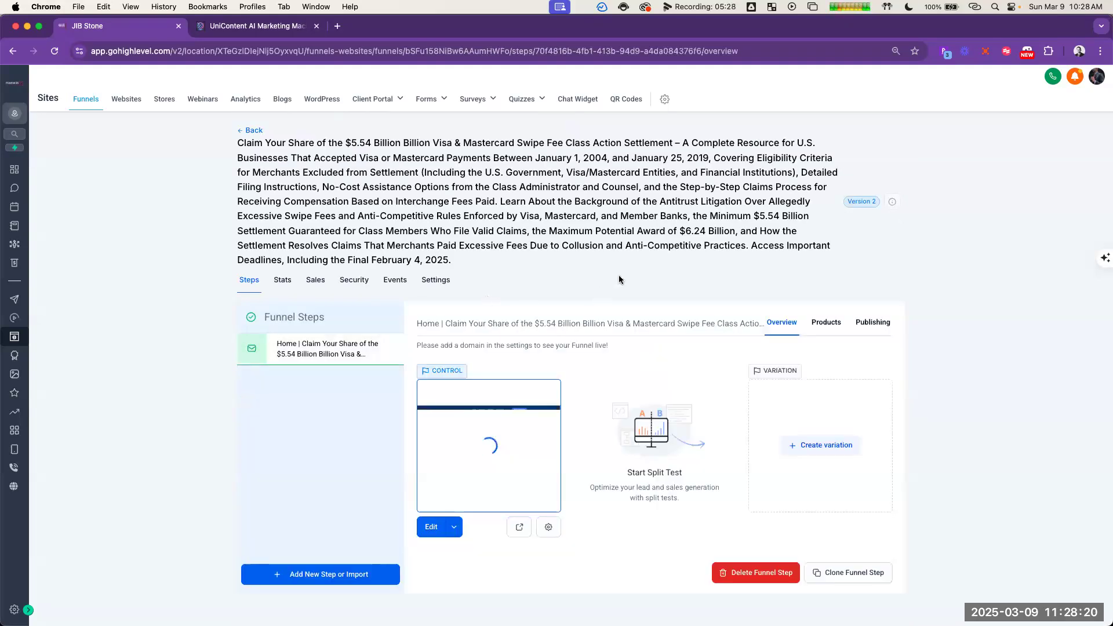
{"action": "left_click", "coordinate": [518, 526]}
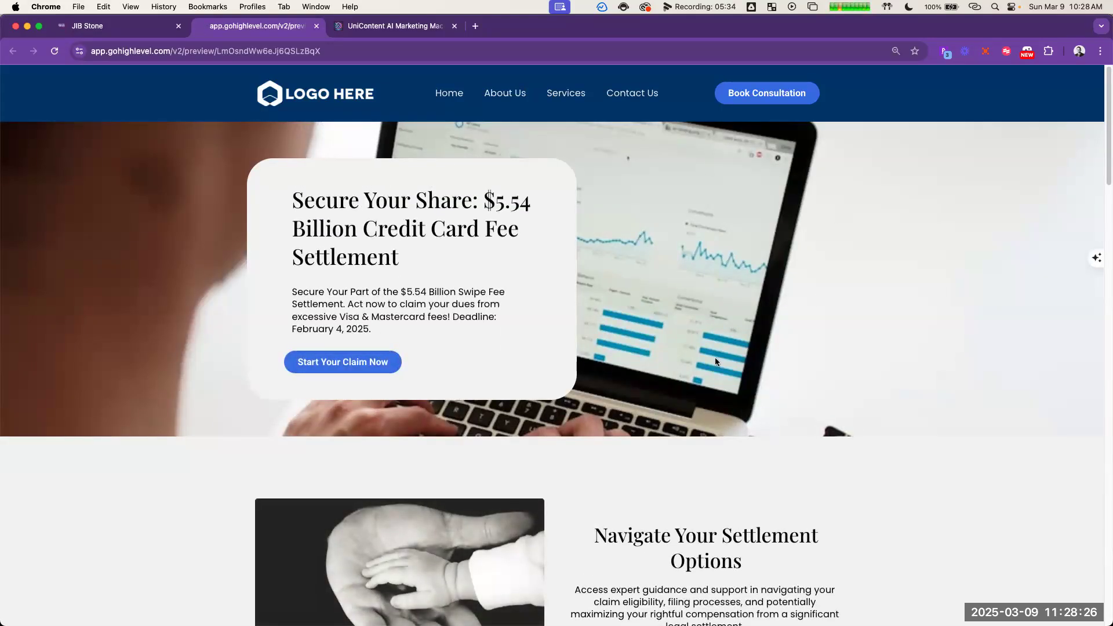
Step: Examine the previewed settlement page's sections, from the hero area through the services to the FAQs and footer
{"action": "scroll", "coordinate": [790, 279], "scroll_direction": "down", "scroll_amount": 4}
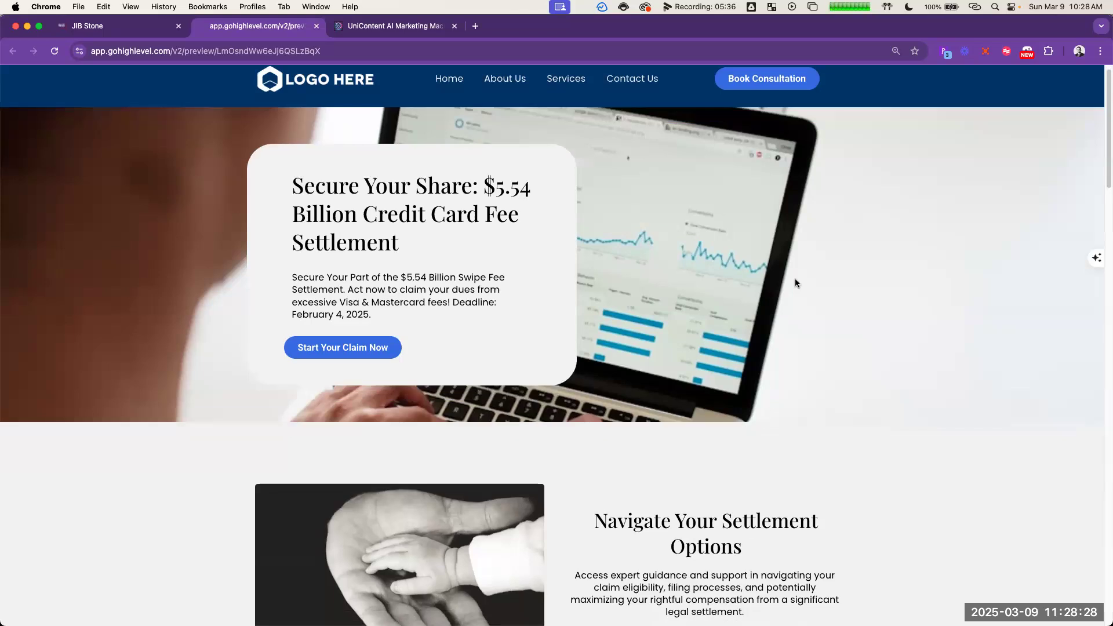
{"action": "scroll", "coordinate": [745, 240], "scroll_direction": "down", "scroll_amount": 9}
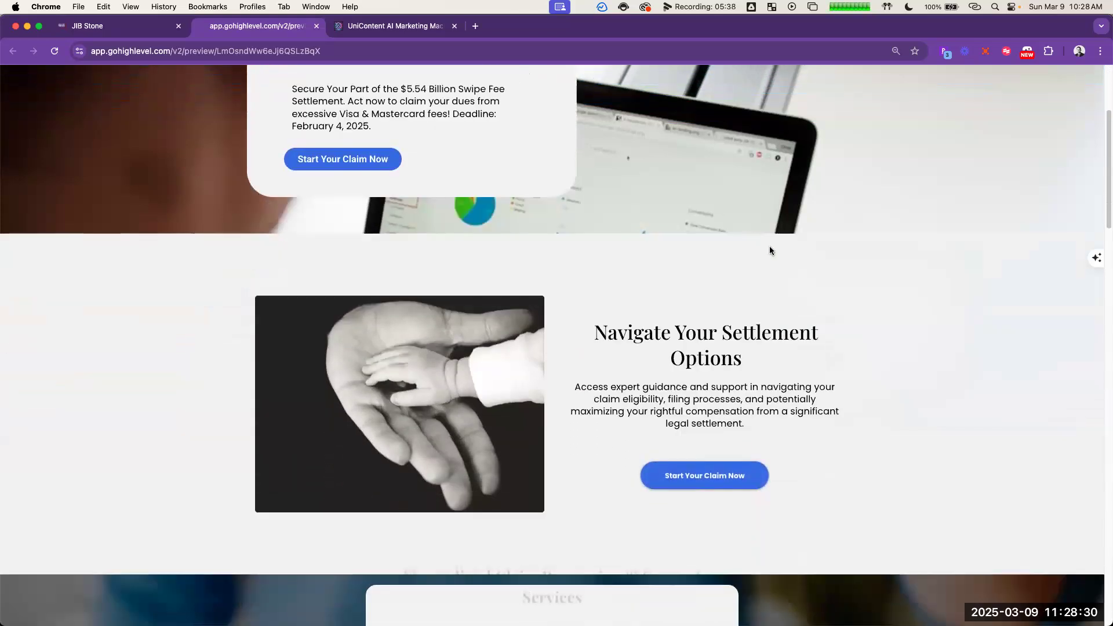
{"action": "scroll", "coordinate": [824, 271], "scroll_direction": "down", "scroll_amount": 14}
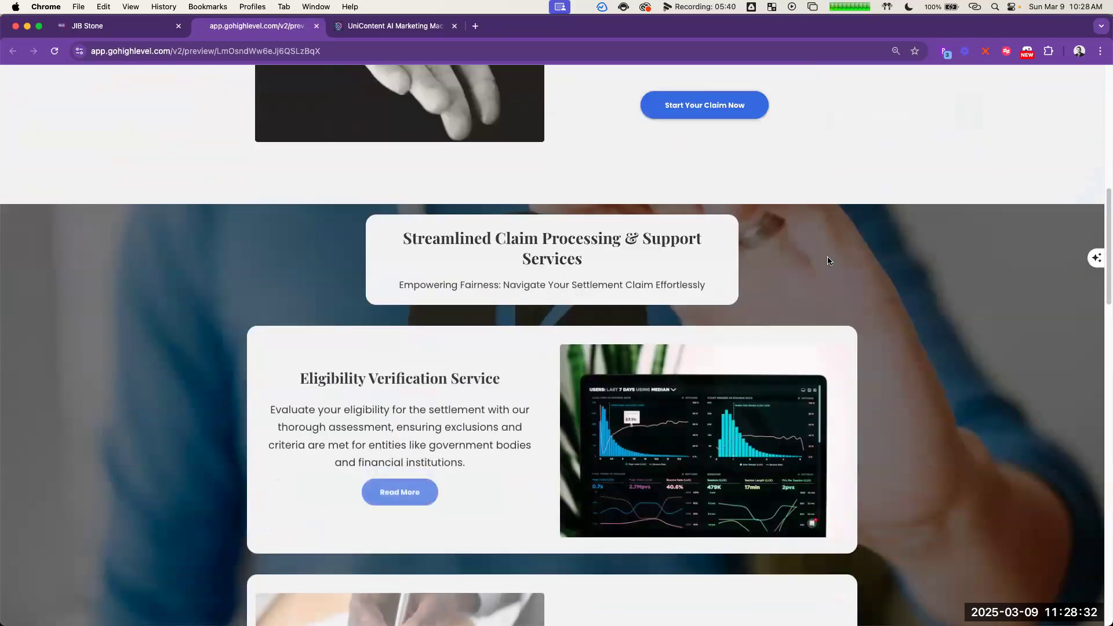
{"action": "scroll", "coordinate": [832, 259], "scroll_direction": "down", "scroll_amount": 12}
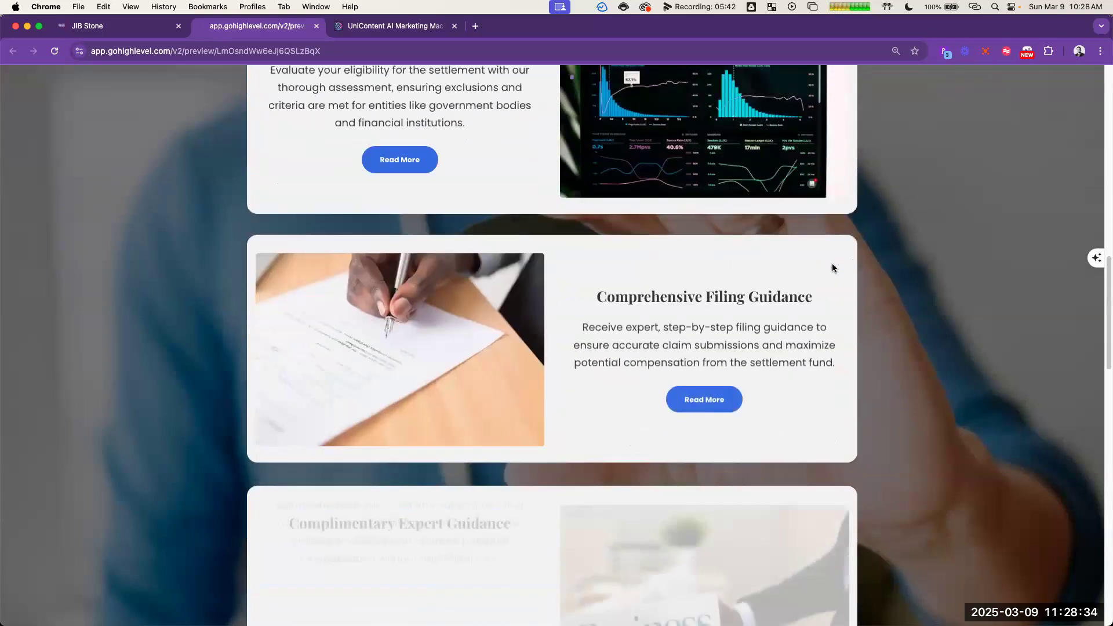
{"action": "scroll", "coordinate": [833, 262], "scroll_direction": "down", "scroll_amount": 7}
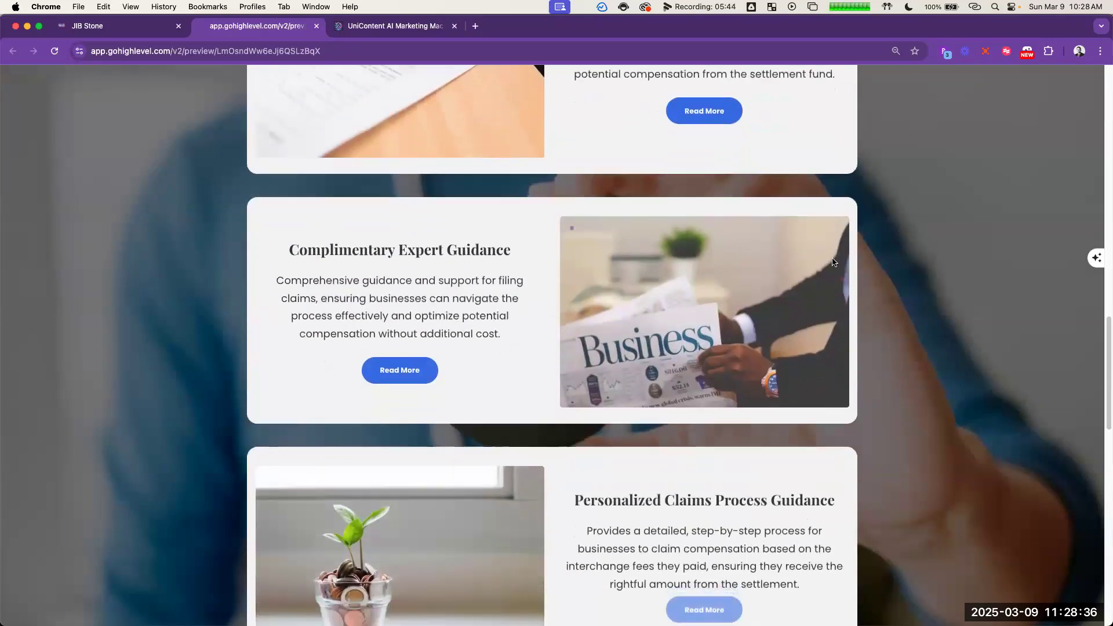
{"action": "scroll", "coordinate": [829, 253], "scroll_direction": "down", "scroll_amount": 20}
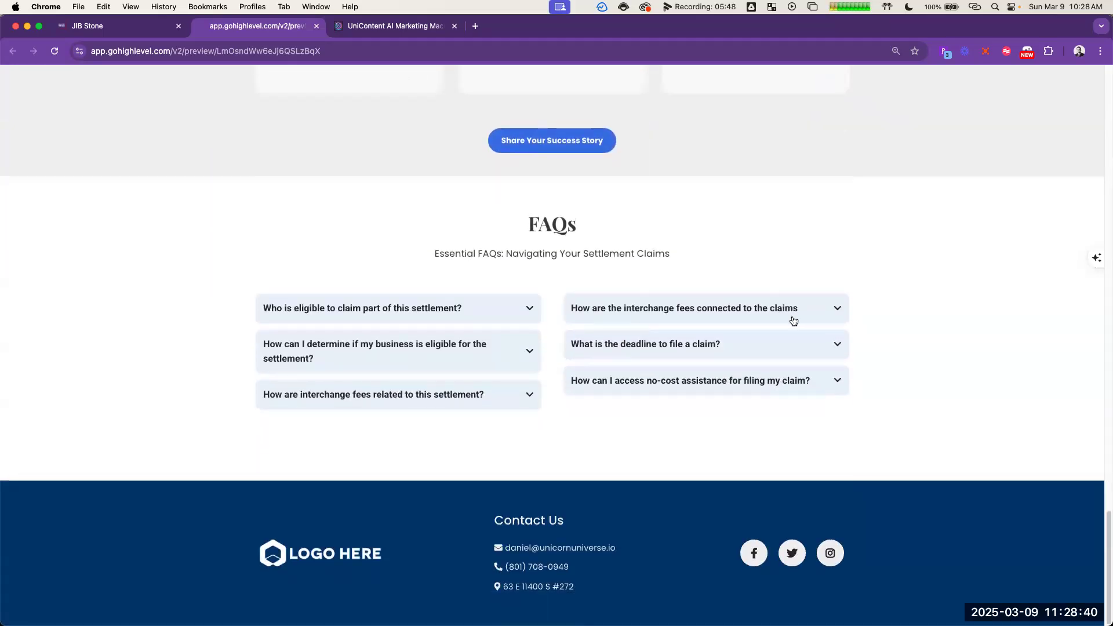
{"action": "scroll", "coordinate": [778, 385], "scroll_direction": "up", "scroll_amount": 20}
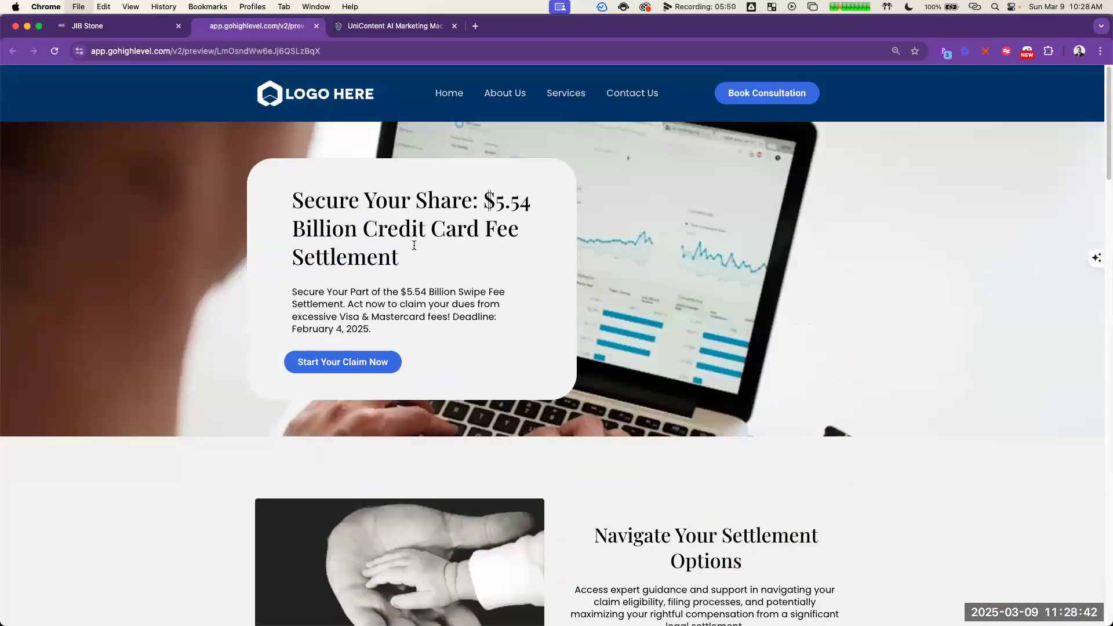
Step: Close the settlement page preview and return to the list of all funnels
{"action": "key", "text": "super+w"}
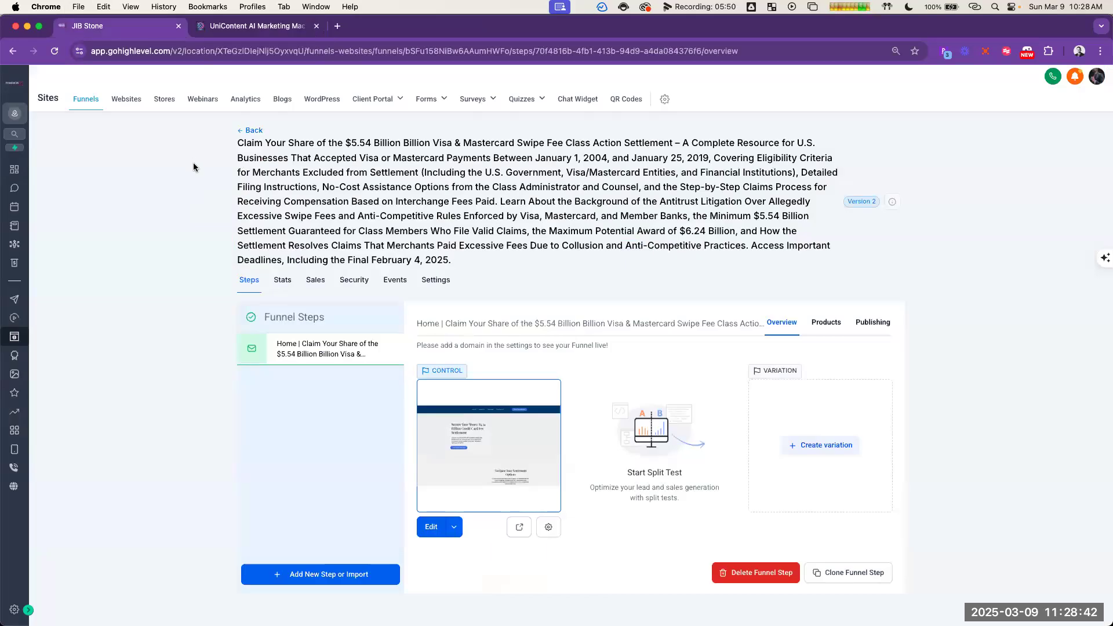
{"action": "triple_click", "coordinate": [438, 196]}
{"action": "left_click", "coordinate": [290, 351]}
{"action": "left_click", "coordinate": [255, 132]}
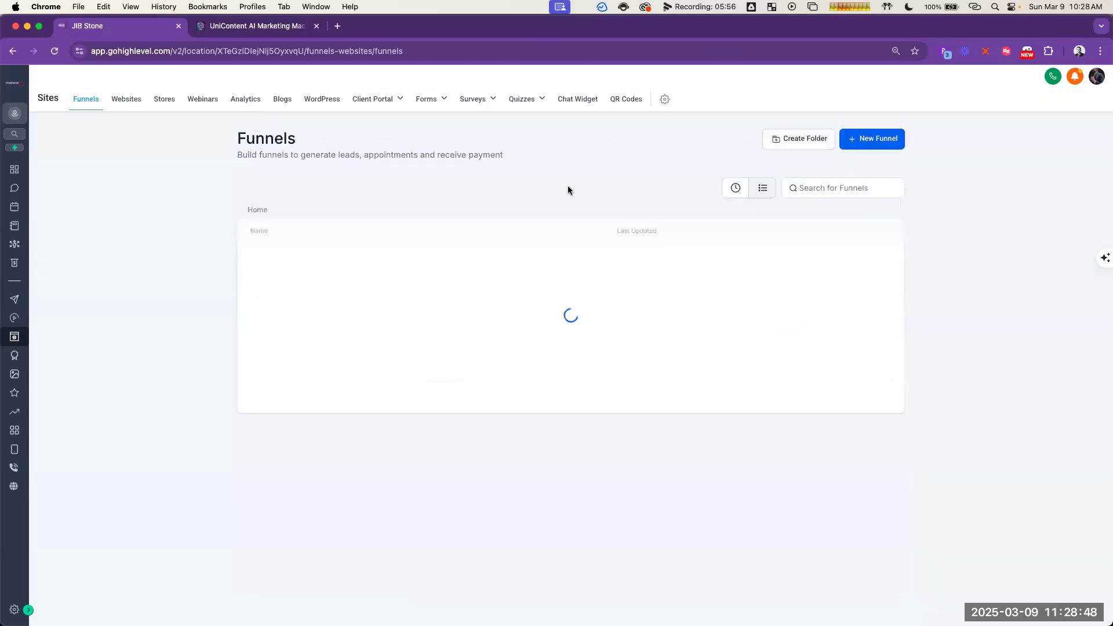
Step: Open the Offer Page of the UniContent AI Marketing Machine funnel for editing in the page builder
{"action": "scroll", "coordinate": [435, 273], "scroll_direction": "down", "scroll_amount": 3}
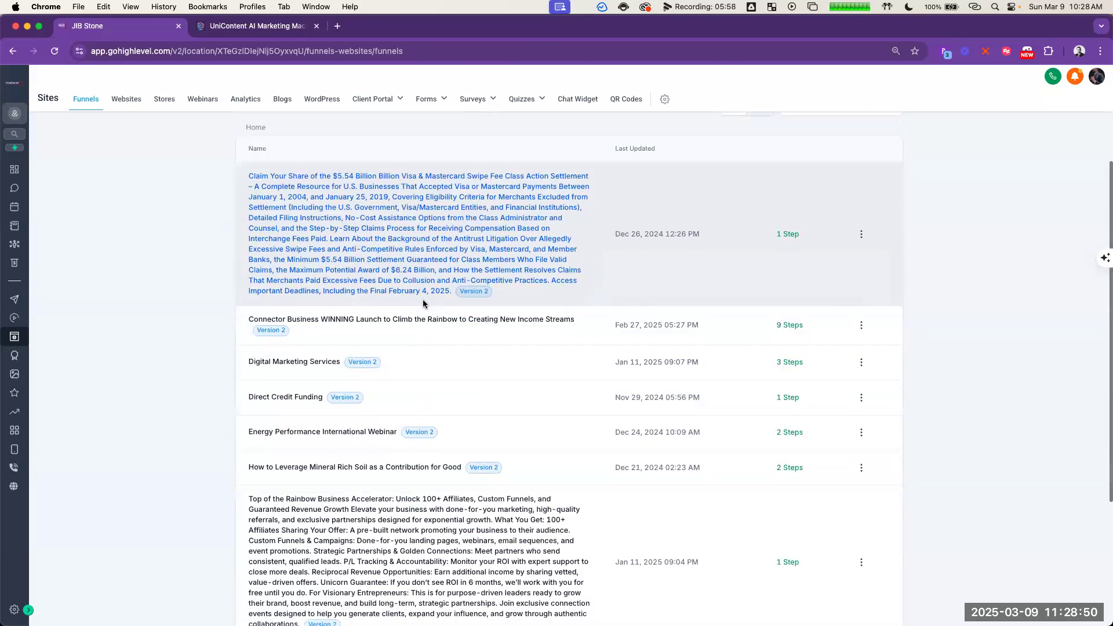
{"action": "scroll", "coordinate": [454, 233], "scroll_direction": "down", "scroll_amount": 5}
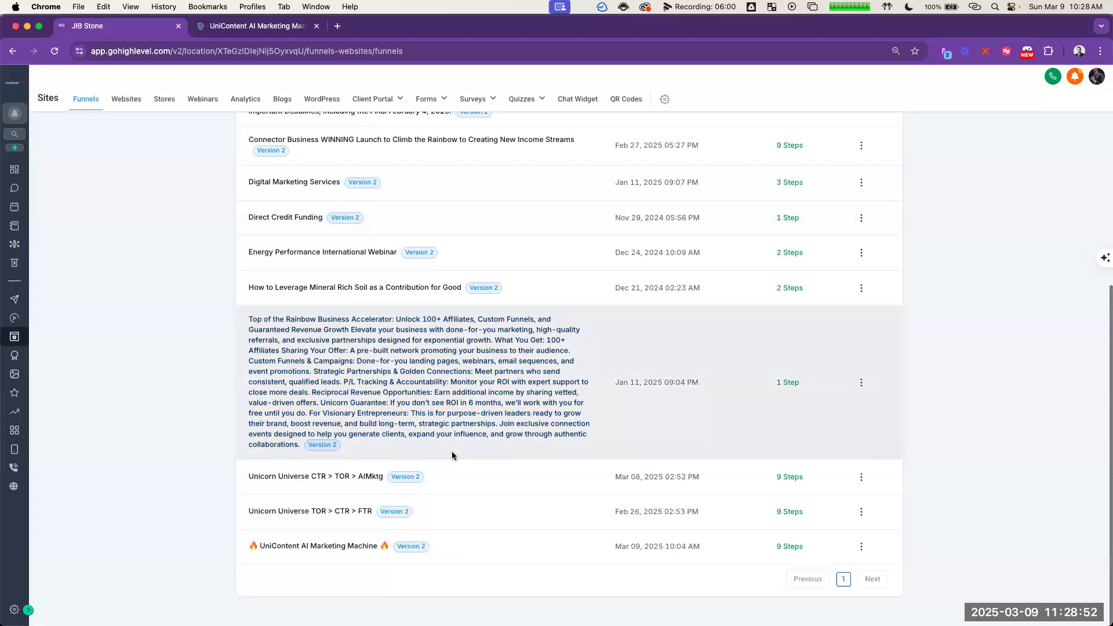
{"action": "scroll", "coordinate": [475, 174], "scroll_direction": "up", "scroll_amount": 1}
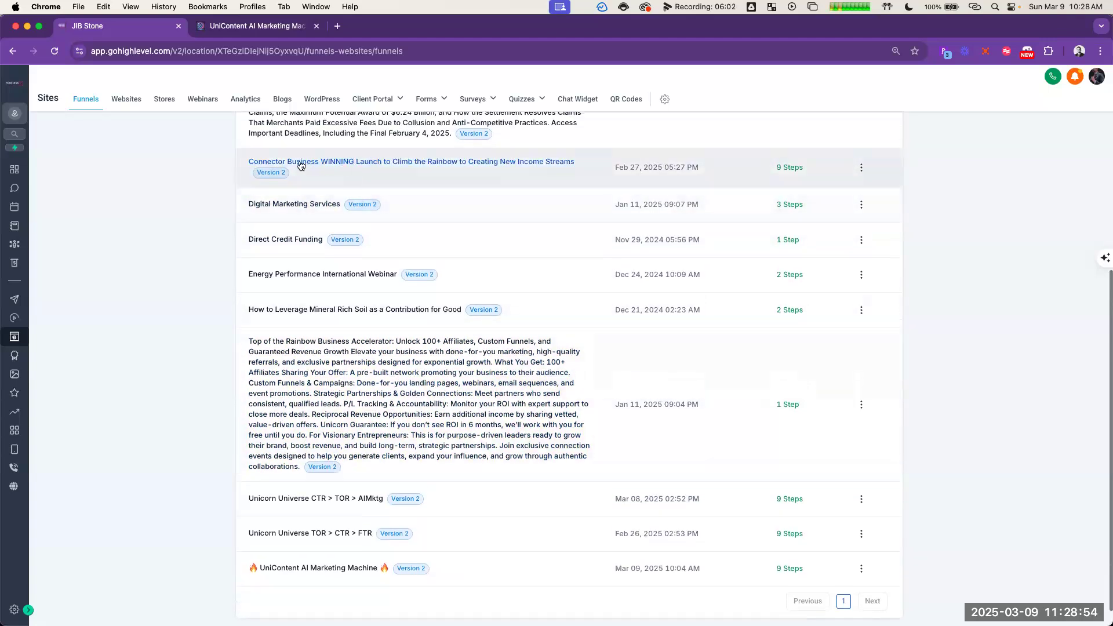
{"action": "scroll", "coordinate": [476, 406], "scroll_direction": "down", "scroll_amount": 1}
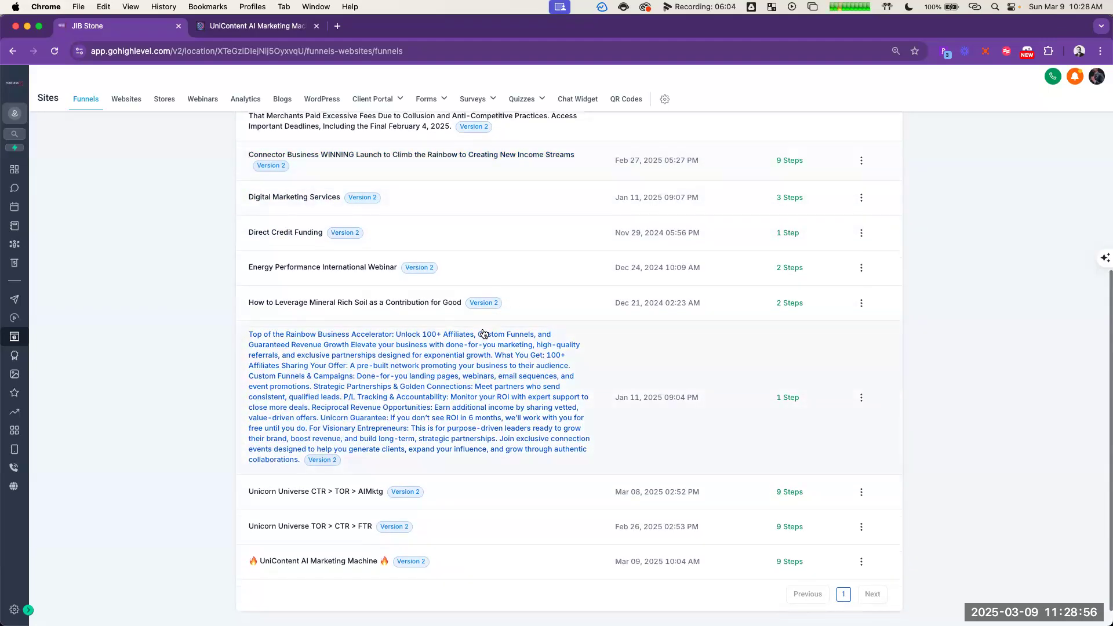
{"action": "left_click", "coordinate": [335, 548]}
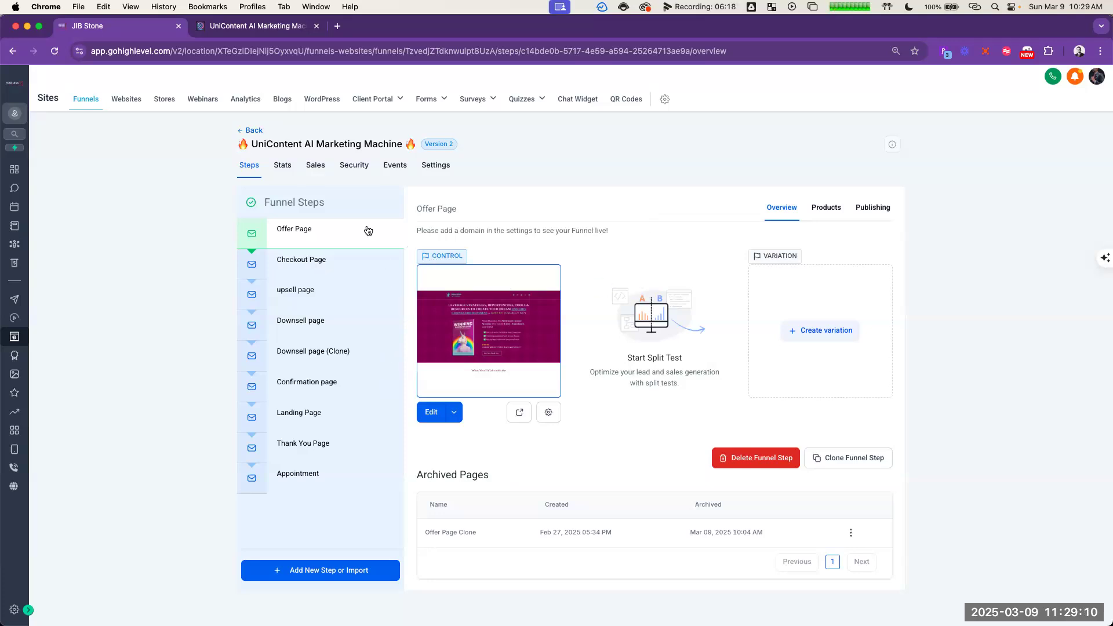
{"action": "left_click", "coordinate": [431, 414]}
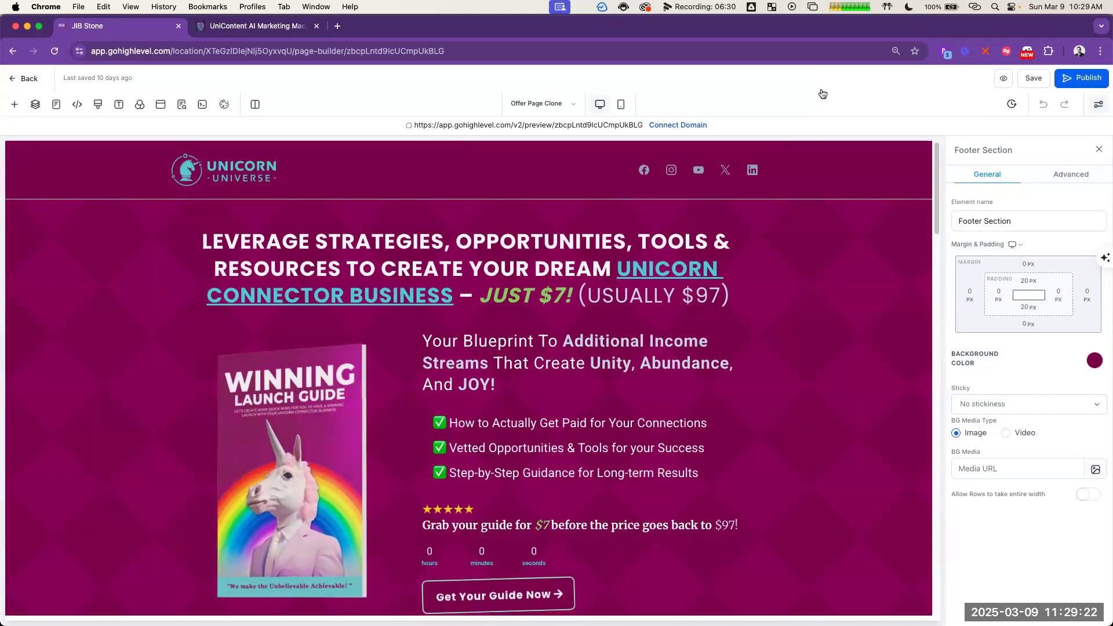
Step: Replace the Offer Page's main headline with "Create Your Own ChatGPT Marketing Machine Today!" copied from the ChatGPT opt-in copy
{"action": "key", "text": "super+grave"}
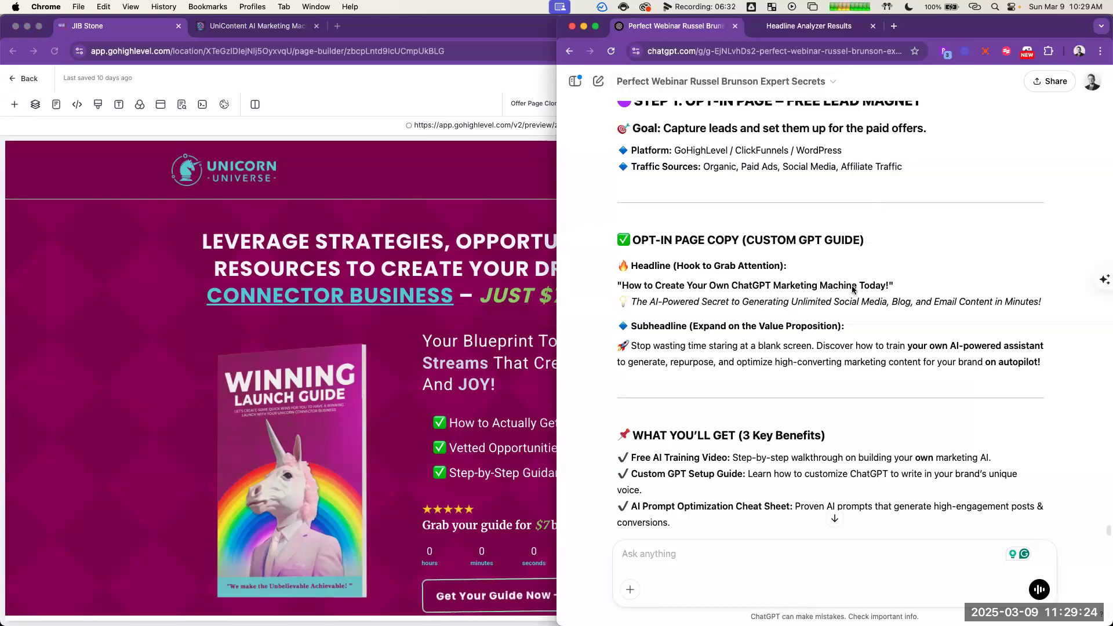
{"action": "left_click_drag", "start_coordinate": [890, 286], "coordinate": [654, 286]}
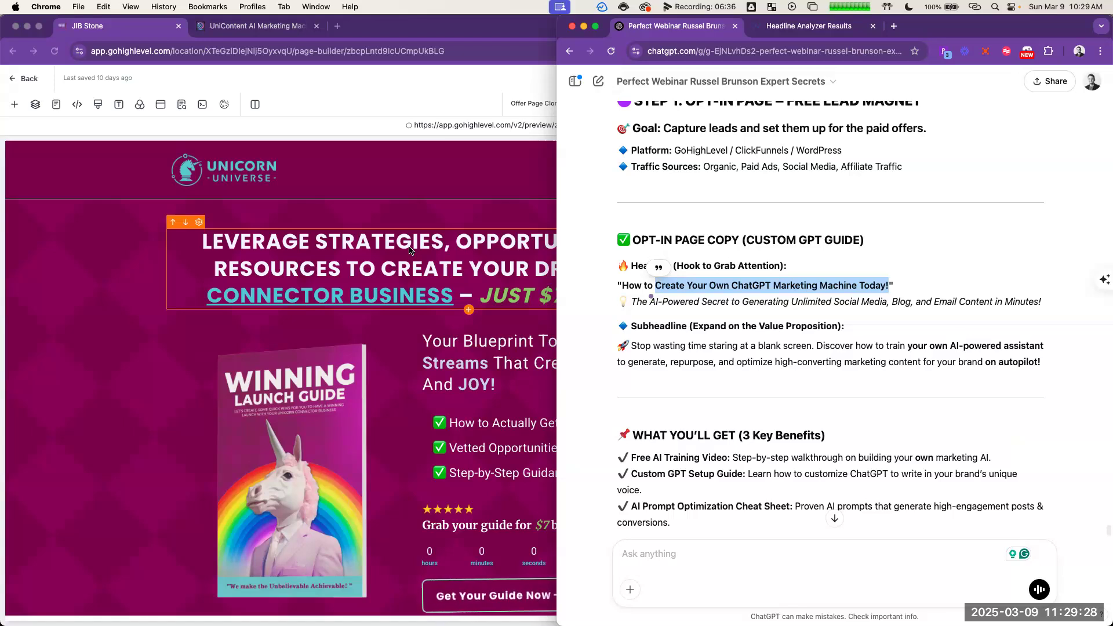
{"action": "left_click", "coordinate": [409, 250]}
{"action": "double_click", "coordinate": [425, 247]}
{"action": "key", "text": "super+a"}
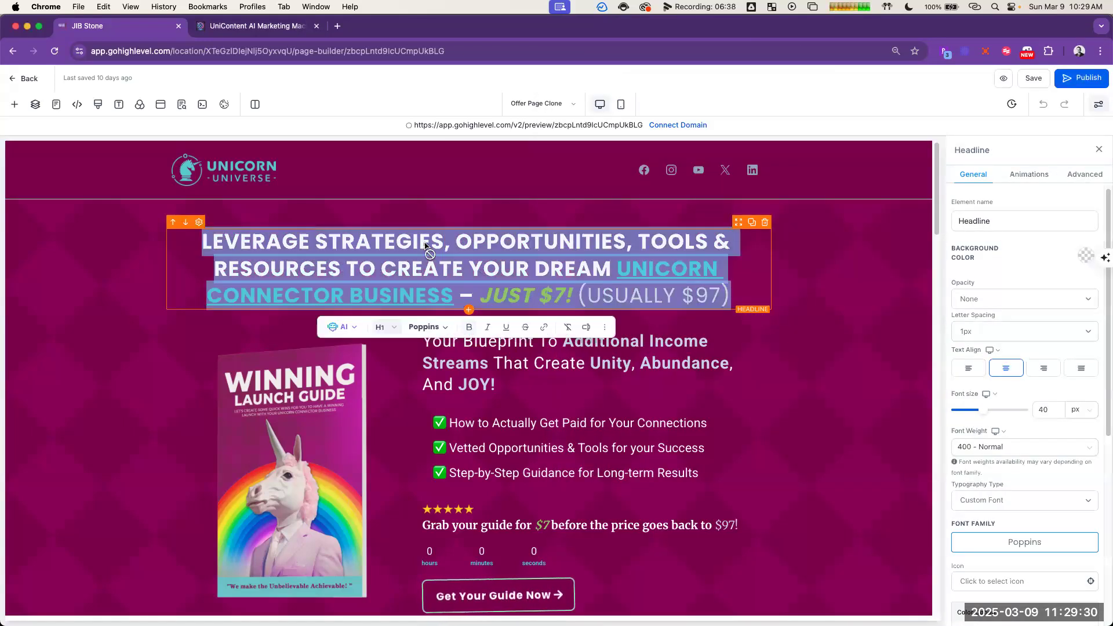
{"action": "type", "text": "CREATE YOUR OWN CHATGPT MARKETING MACHINE TODAY!"}
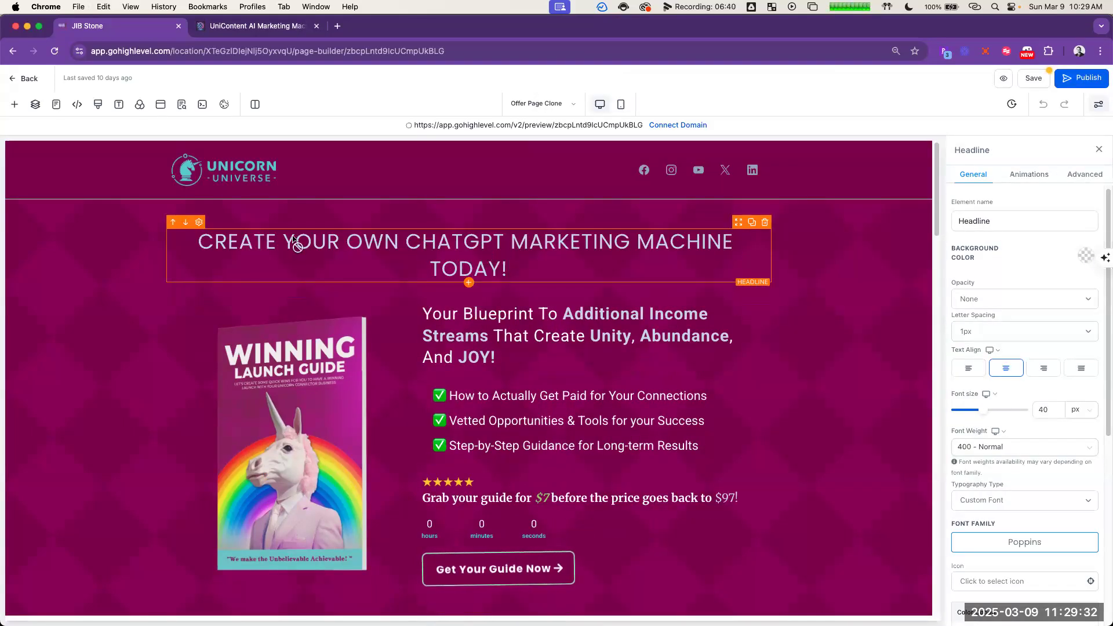
Step: Make the words "Marketing Machine" bold in the main headline
{"action": "left_click_drag", "start_coordinate": [513, 247], "coordinate": [734, 245]}
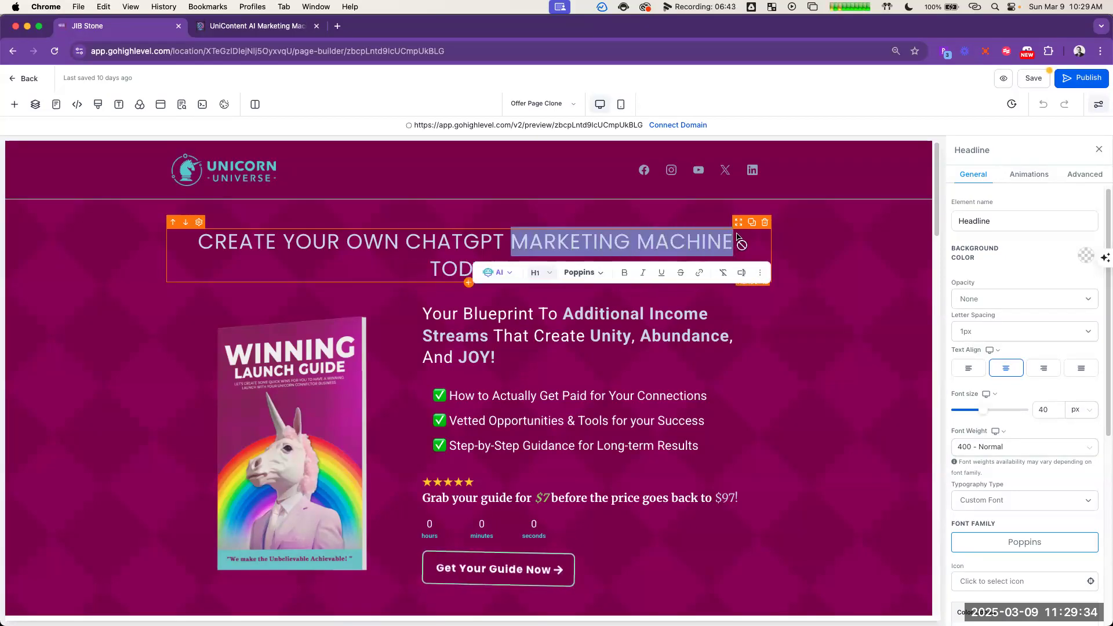
{"action": "left_click", "coordinate": [625, 272]}
{"action": "left_click", "coordinate": [378, 247]}
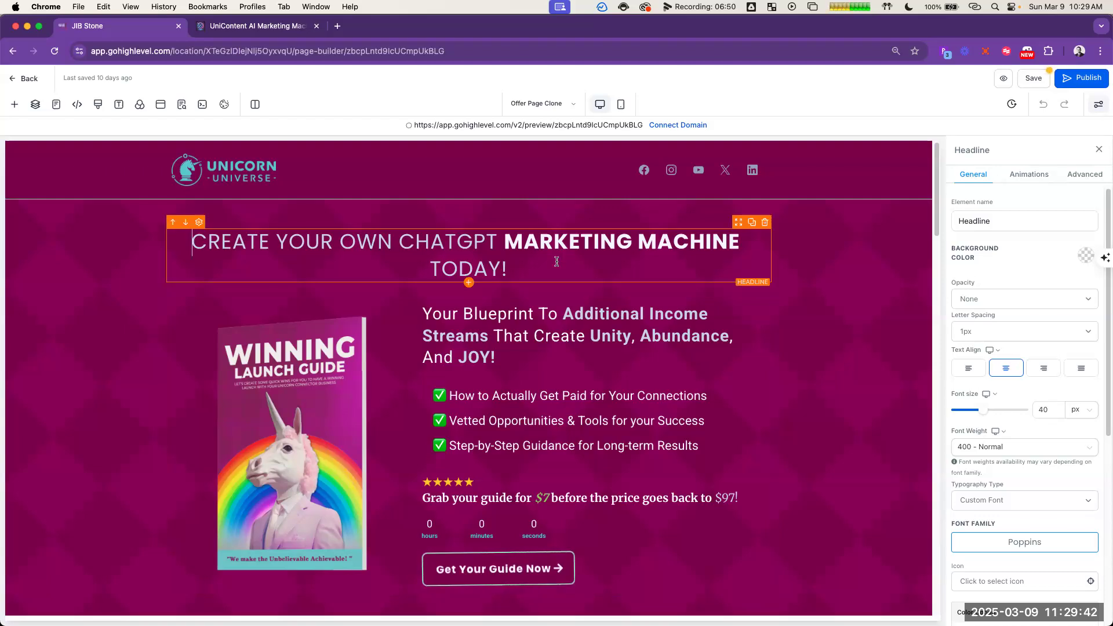
Step: Underline "Today!" in the main headline, including its exclamation mark
{"action": "double_click", "coordinate": [484, 263]}
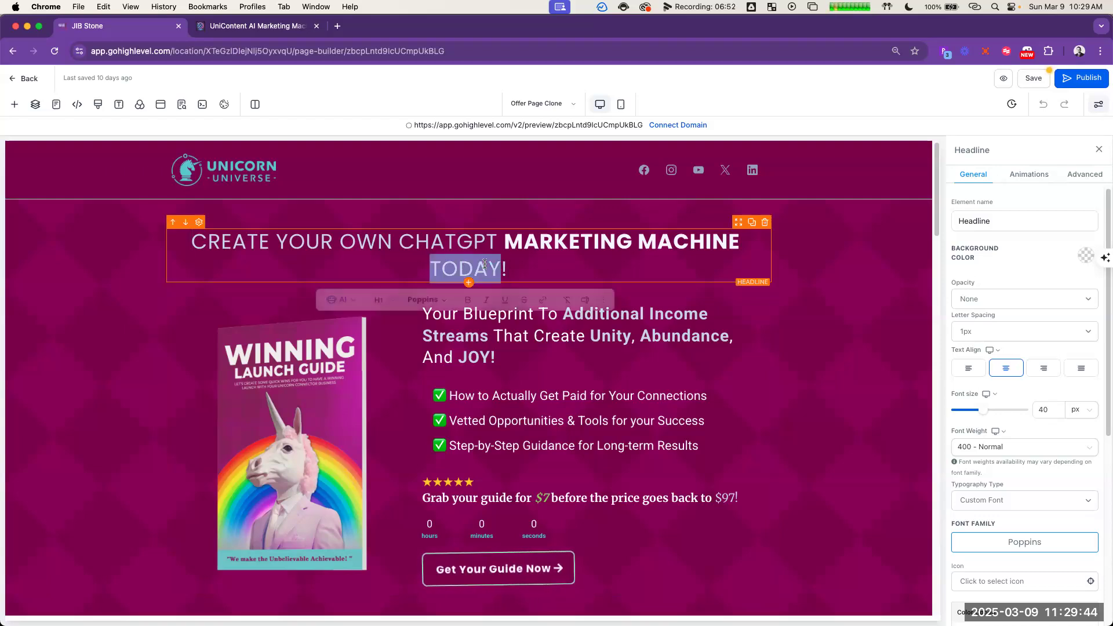
{"action": "left_click", "coordinate": [509, 303]}
{"action": "left_click", "coordinate": [559, 264]}
{"action": "left_click_drag", "start_coordinate": [519, 269], "coordinate": [501, 269]}
{"action": "left_click", "coordinate": [545, 302]}
{"action": "left_click", "coordinate": [559, 260]}
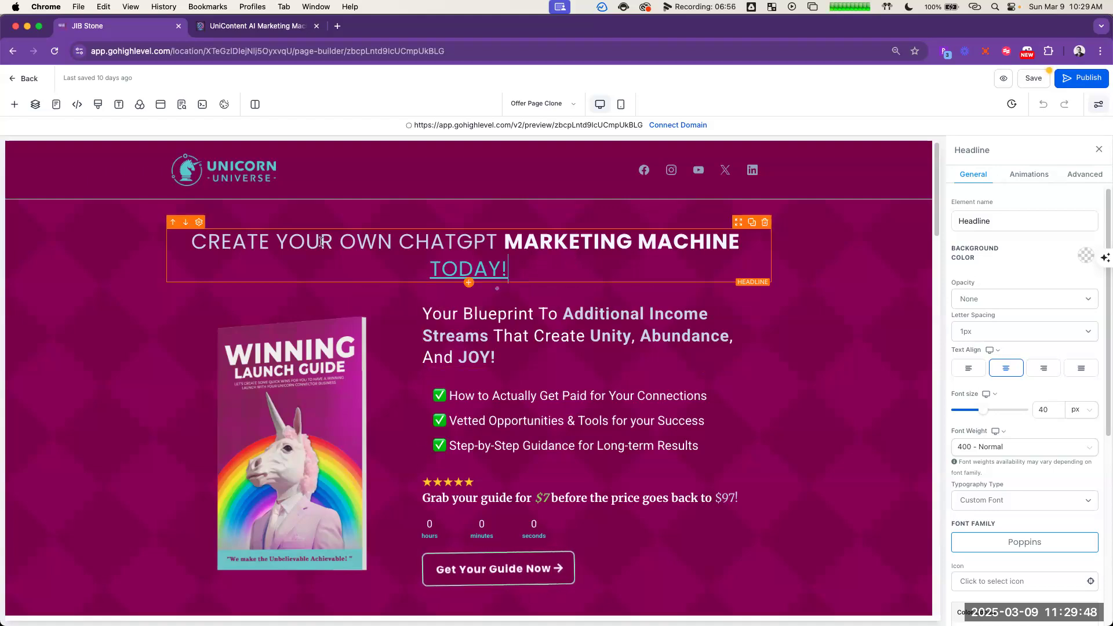
Step: Break the main headline after "ChatGPT" so that "Marketing Machine Today!" starts on the second line
{"action": "key", "text": "BackSpace"}
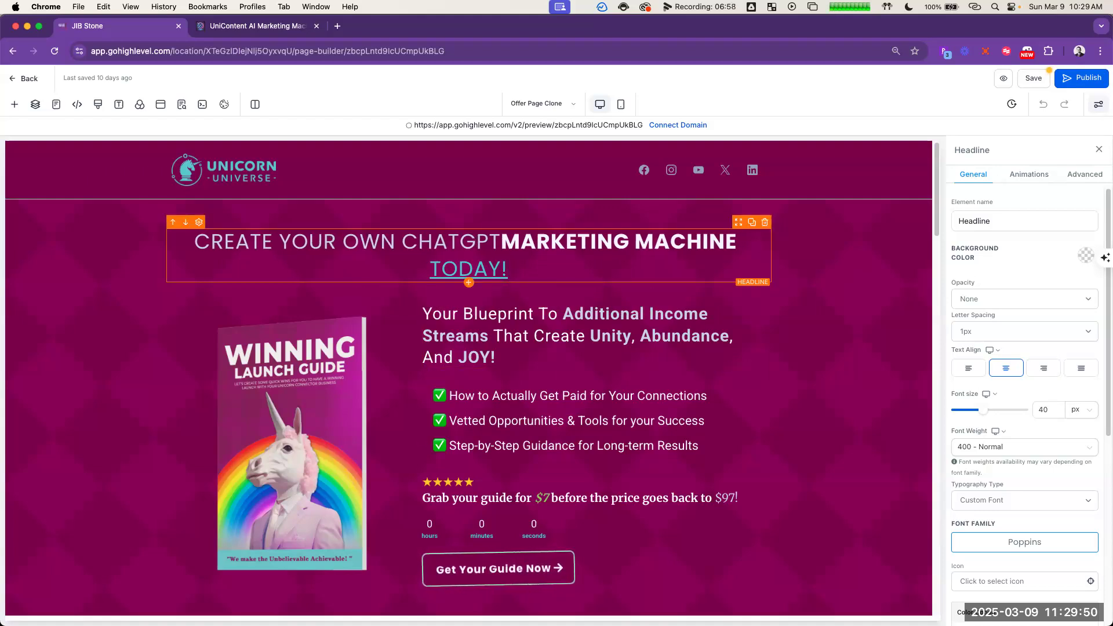
{"action": "key", "text": "Return"}
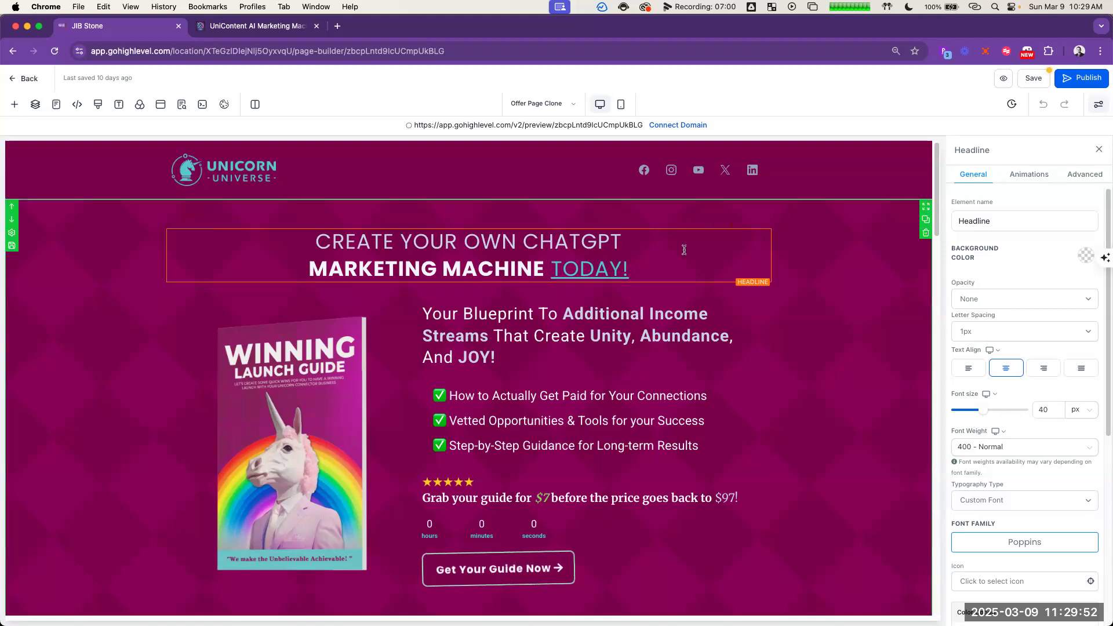
{"action": "scroll", "coordinate": [688, 244], "scroll_direction": "down", "scroll_amount": 1}
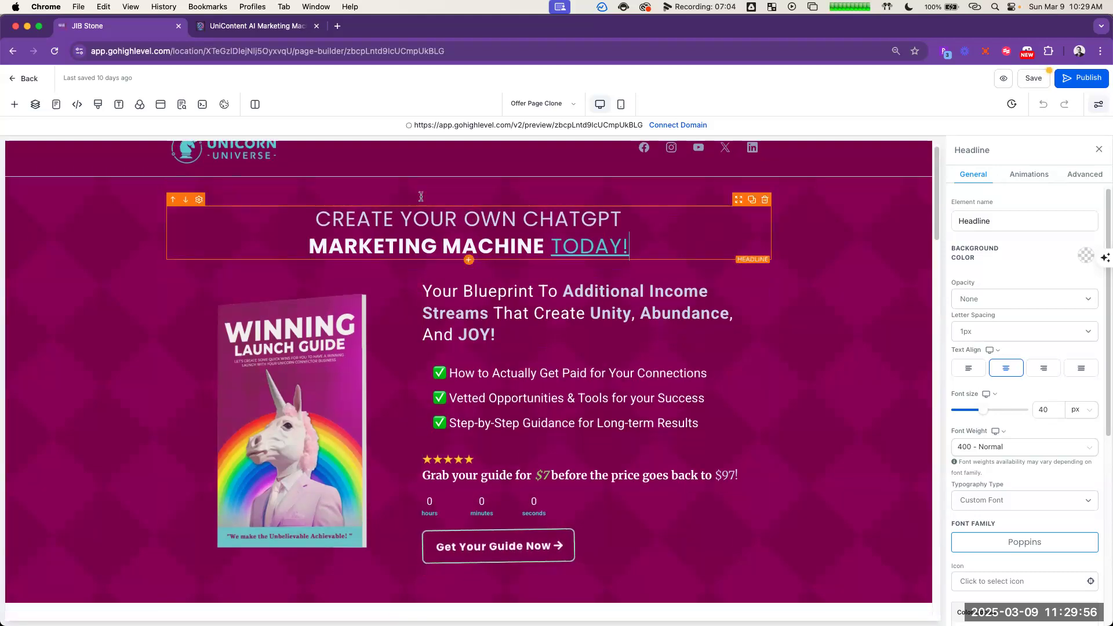
Step: Replace the sub headline with the "Stop wasting time staring at a blank screen" subheadline from the ChatGPT opt-in copy
{"action": "left_click", "coordinate": [789, 326]}
{"action": "triple_click", "coordinate": [498, 294]}
{"action": "key", "text": "super+grave"}
{"action": "left_click", "coordinate": [739, 295]}
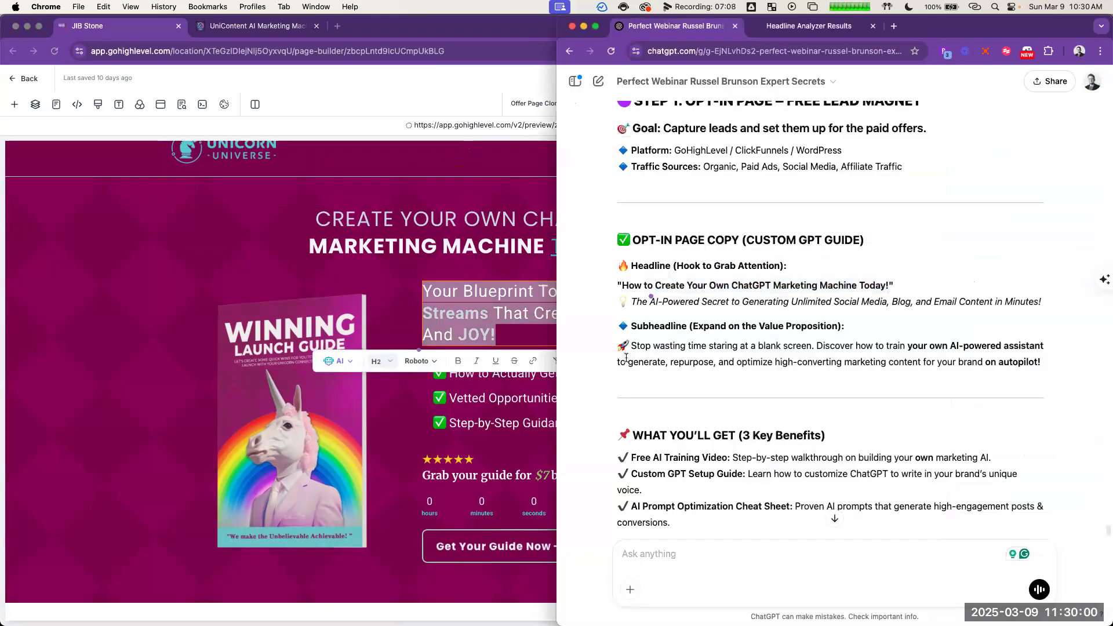
{"action": "triple_click", "coordinate": [673, 346]}
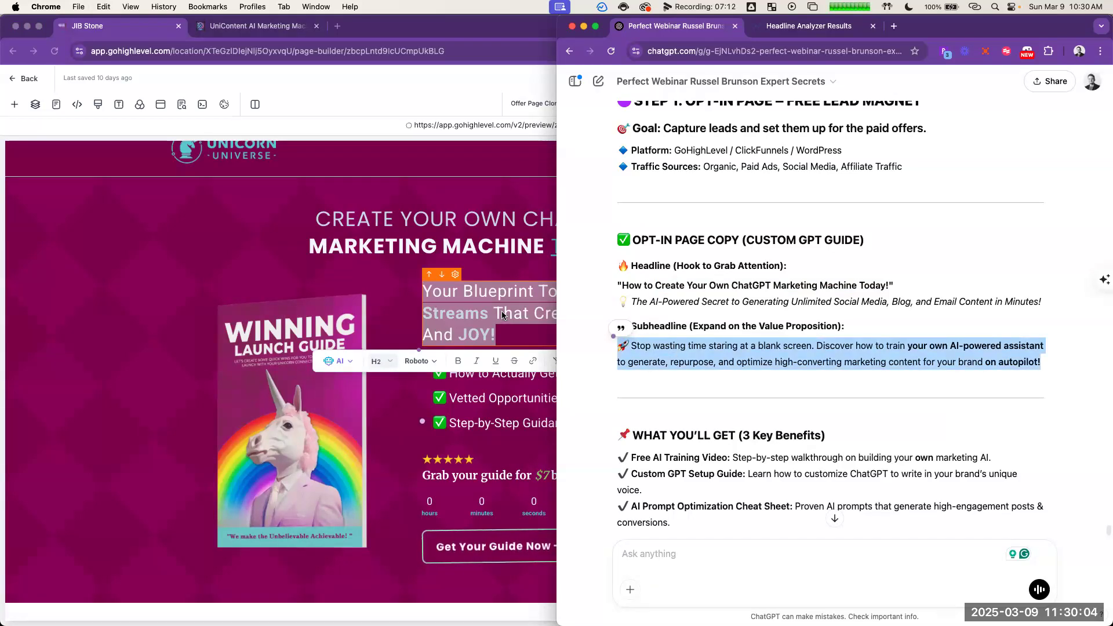
{"action": "key", "text": "super+grave"}
{"action": "type", "text": "🚀 Stop Wasting Time Staring At A Blank Screen. Discover How To Train Your Own AI-Powered Assistant To Generate, Repurpose, And Optimize High-Converting Marketing Content For Your Brand On Autopilot!"}
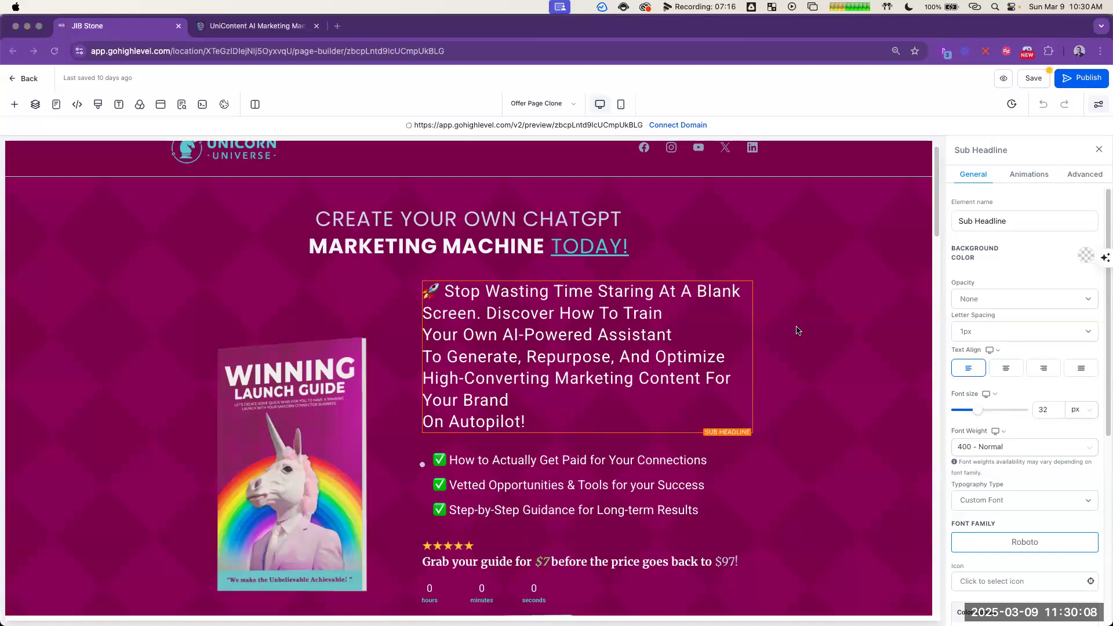
Step: Check the bold phrases in the ChatGPT subheadline and make "Train Your Own AI-Powered Assistant" bold in the sub headline
{"action": "key", "text": "super+grave"}
{"action": "left_click", "coordinate": [781, 311]}
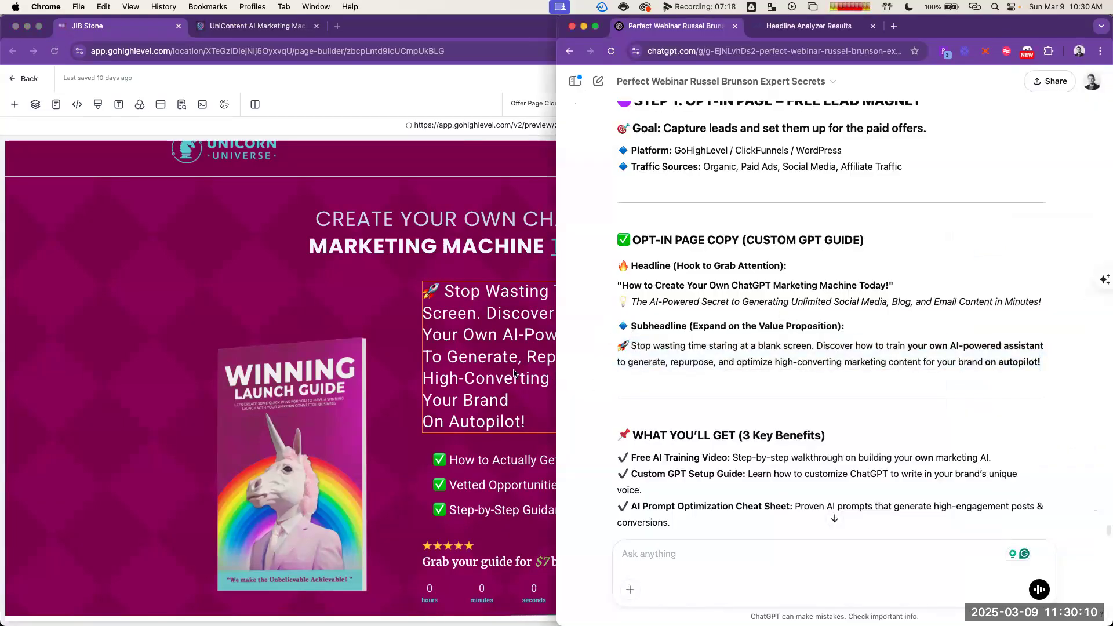
{"action": "left_click", "coordinate": [489, 329]}
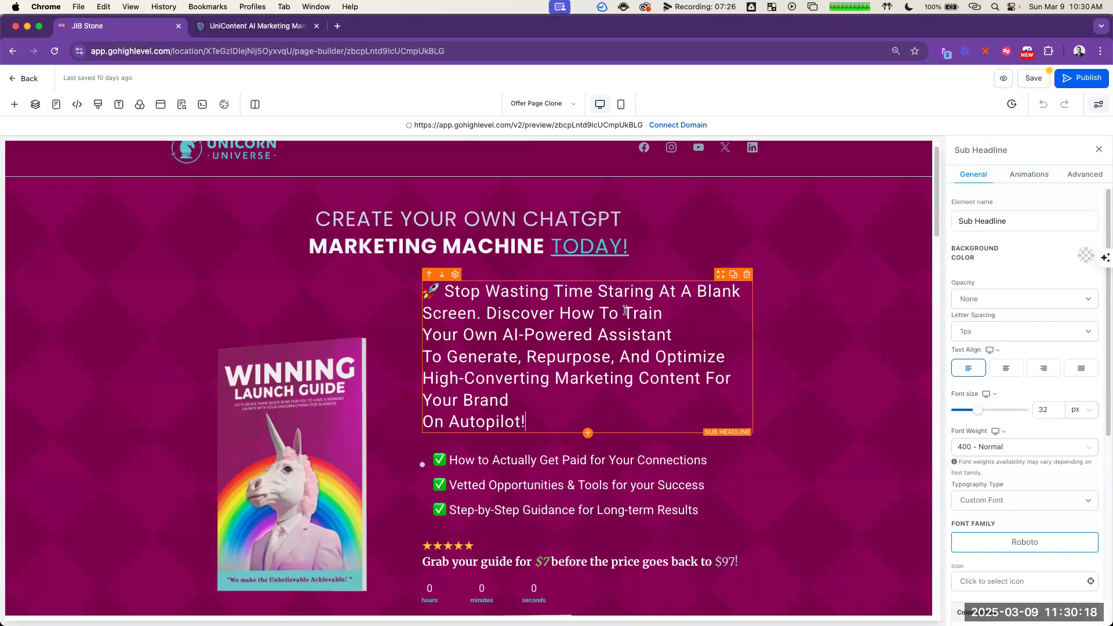
{"action": "left_click_drag", "start_coordinate": [622, 322], "coordinate": [672, 336]}
{"action": "left_click", "coordinate": [631, 364]}
Step: Join "On Autopilot!" onto the line ending in "Your Brand" in the sub headline and make it bold
{"action": "left_click", "coordinate": [567, 413]}
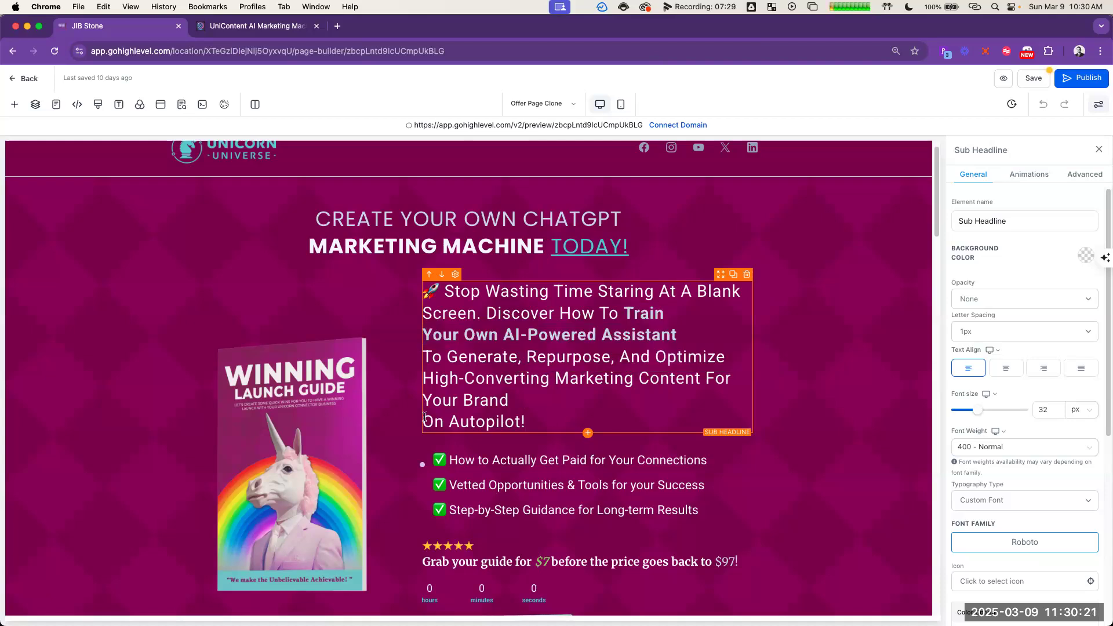
{"action": "left_click", "coordinate": [551, 406]}
{"action": "key", "text": "Delete"}
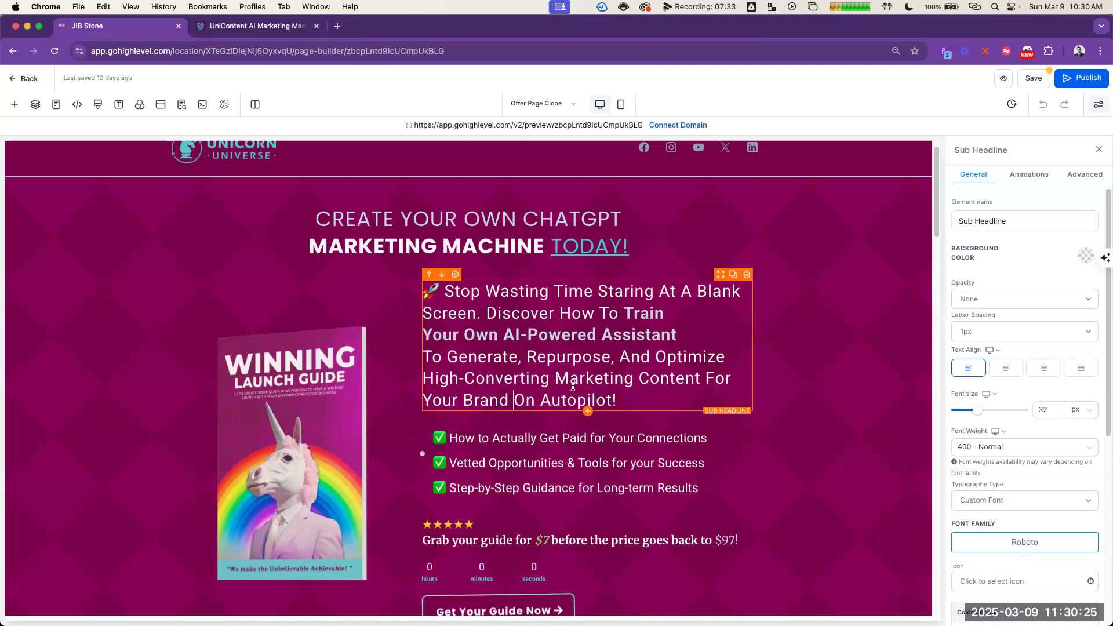
{"action": "key", "text": "super+grave"}
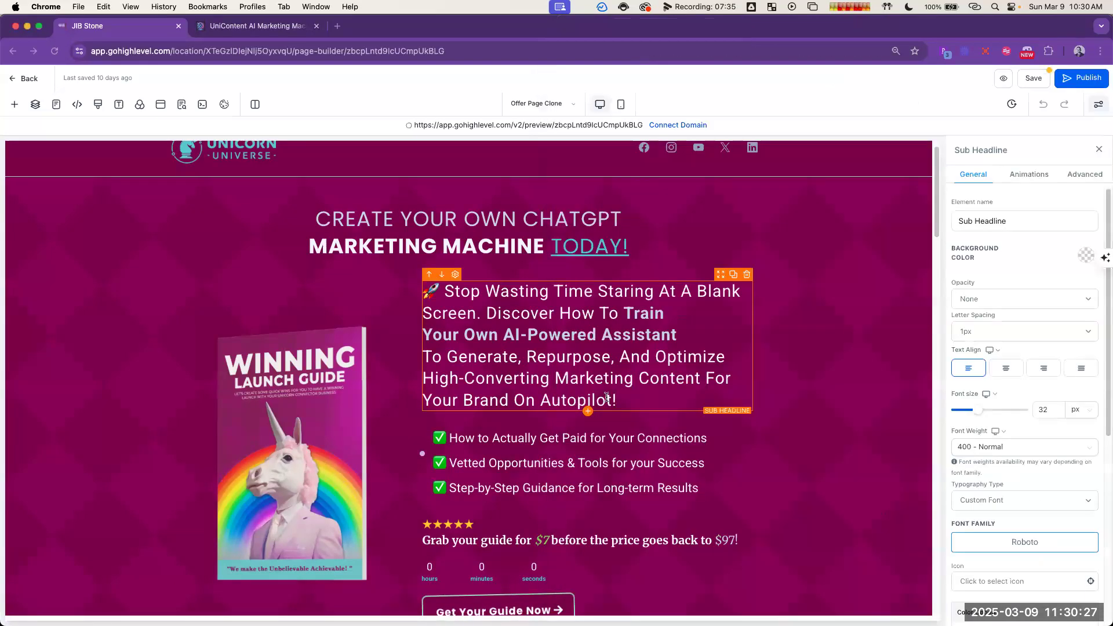
{"action": "key", "text": "super+grave"}
{"action": "left_click_drag", "start_coordinate": [618, 400], "coordinate": [520, 399]}
{"action": "key", "text": "super+b"}
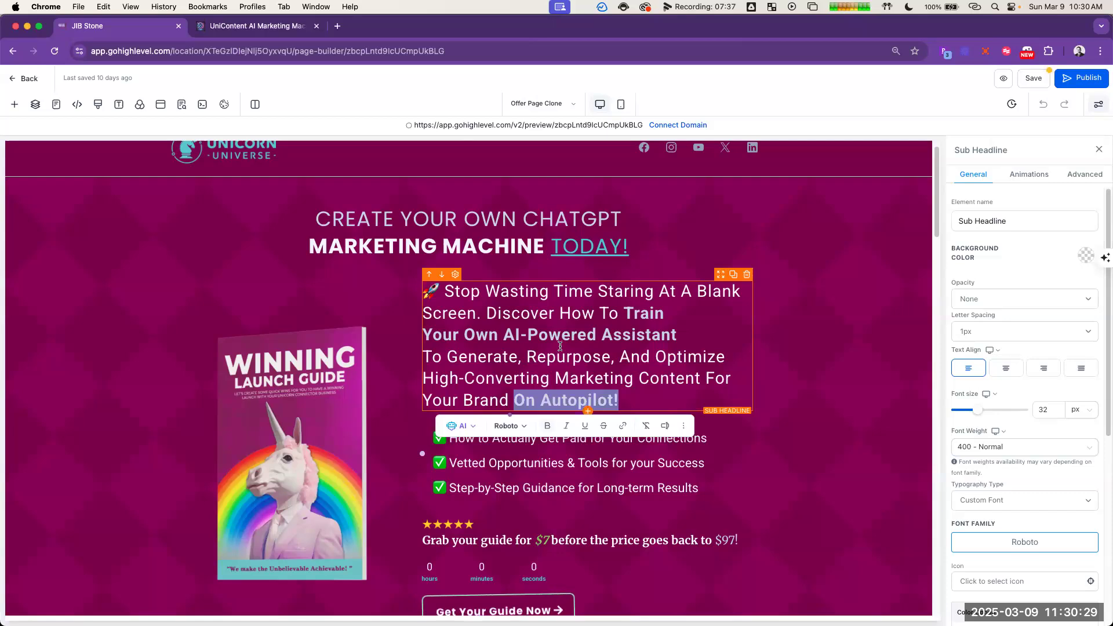
{"action": "left_click", "coordinate": [648, 378]}
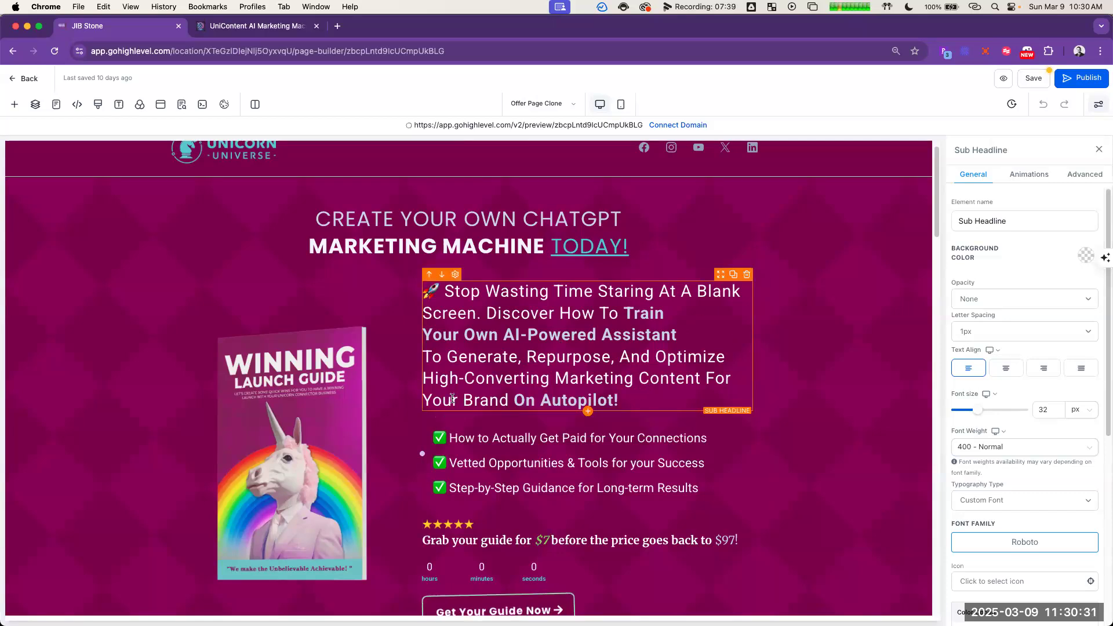
Step: Delete the Winning Launch Guide book image and the column that held it
{"action": "scroll", "coordinate": [758, 357], "scroll_direction": "down", "scroll_amount": 1}
{"action": "left_click", "coordinate": [862, 308]}
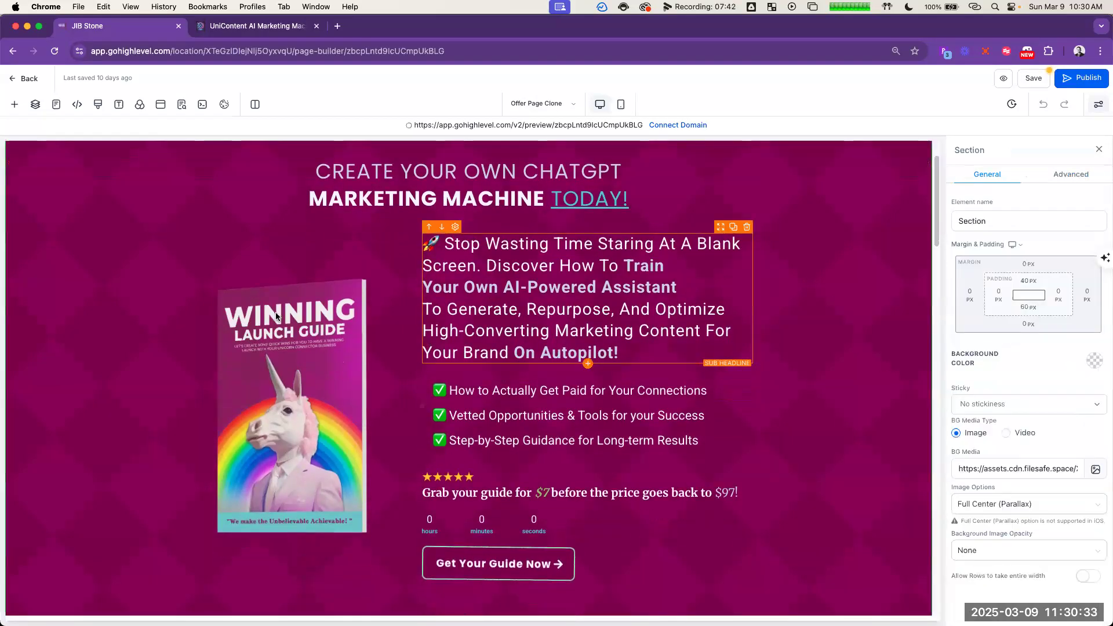
{"action": "left_click", "coordinate": [271, 255]}
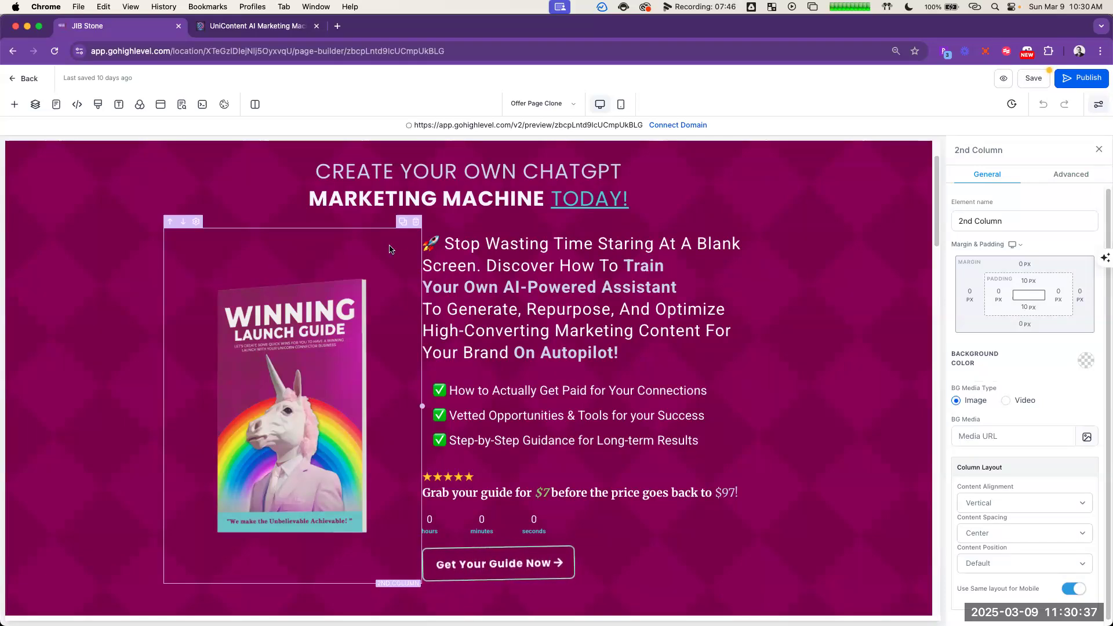
{"action": "left_click", "coordinate": [312, 368]}
{"action": "left_click", "coordinate": [416, 265]}
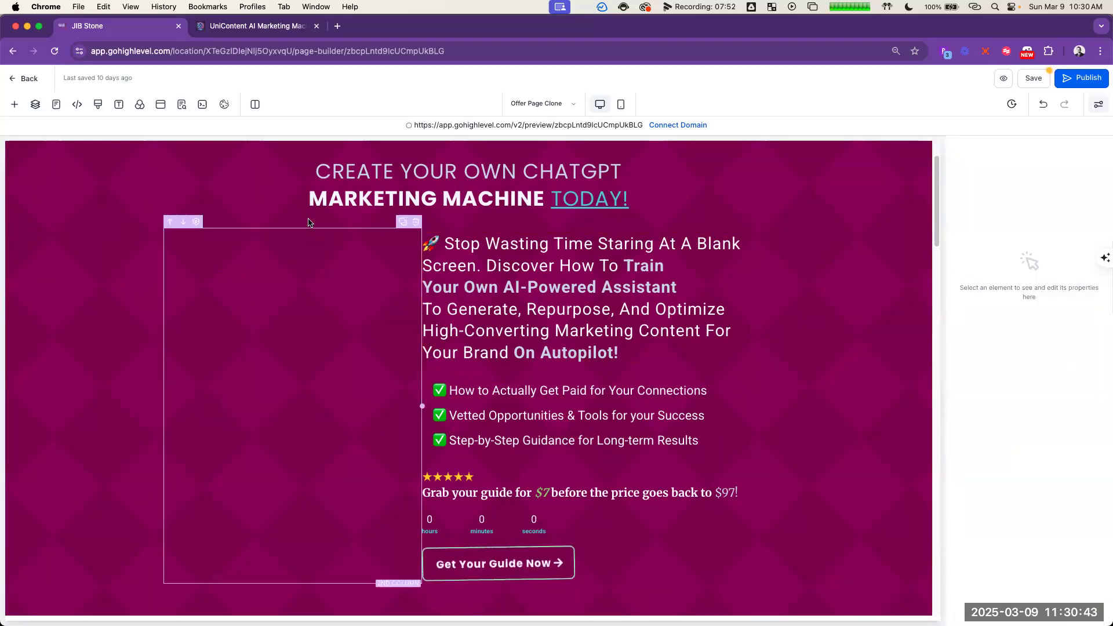
{"action": "left_click", "coordinate": [348, 252]}
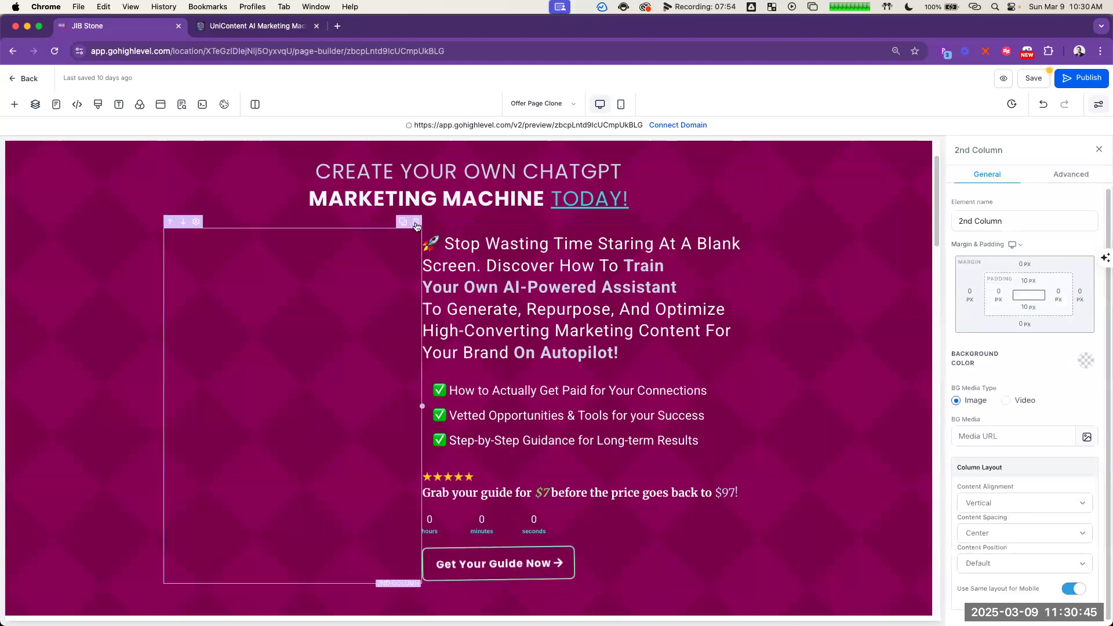
{"action": "left_click", "coordinate": [416, 222]}
Step: Centre-align the sub headline
{"action": "left_click", "coordinate": [667, 255]}
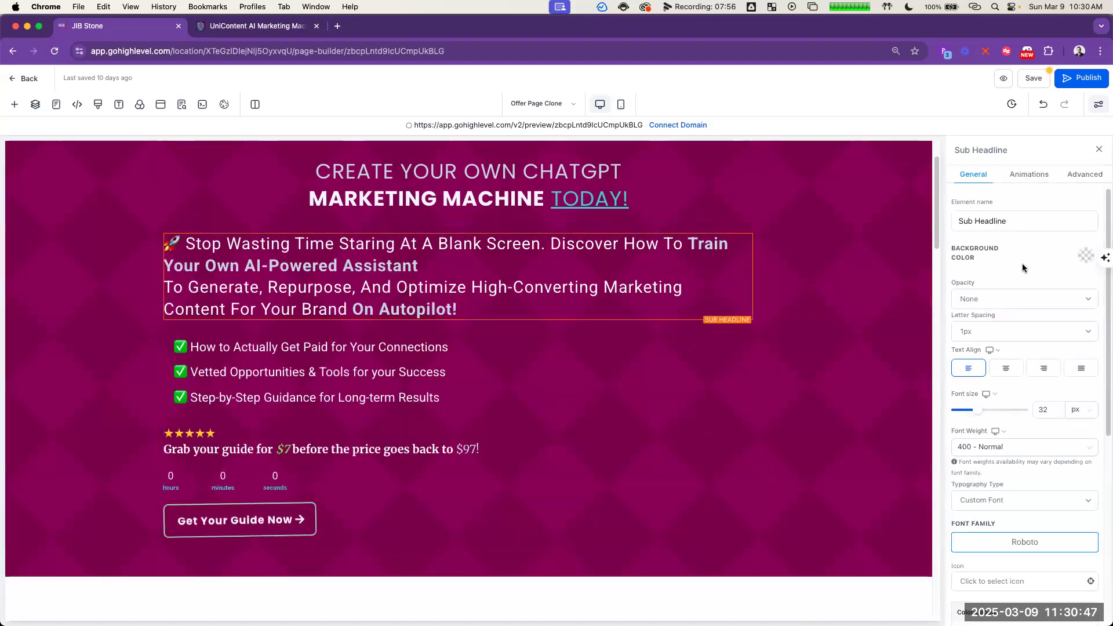
Step: Try to replace the whole bullet list at once with the three key benefits copied from ChatGPT
{"action": "left_click", "coordinate": [481, 359]}
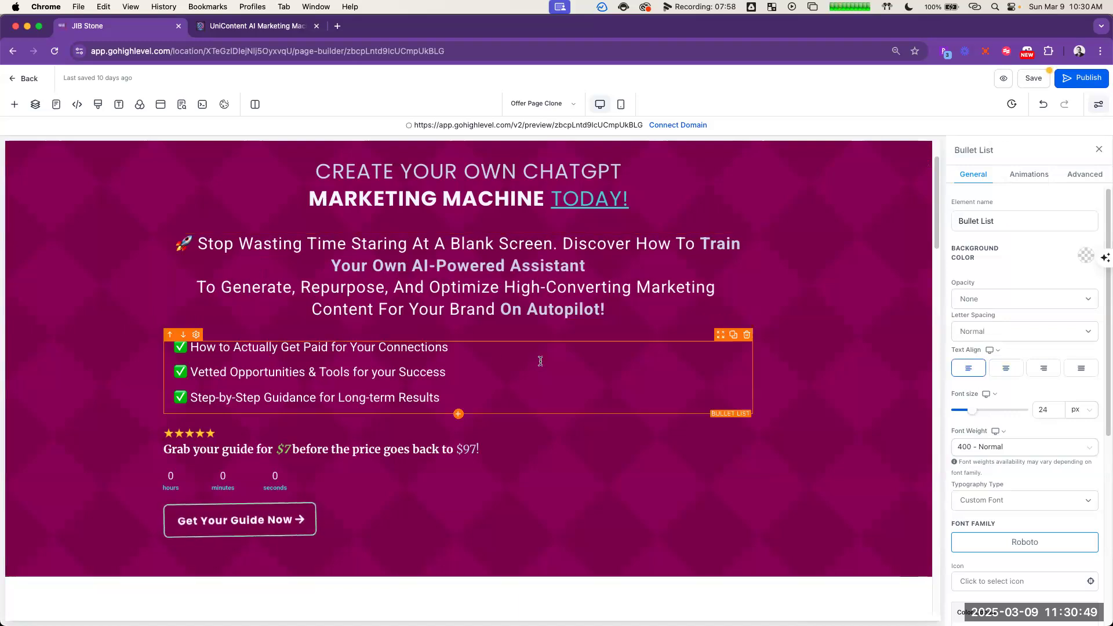
{"action": "key", "text": "super+grave"}
{"action": "scroll", "coordinate": [812, 307], "scroll_direction": "down", "scroll_amount": 2}
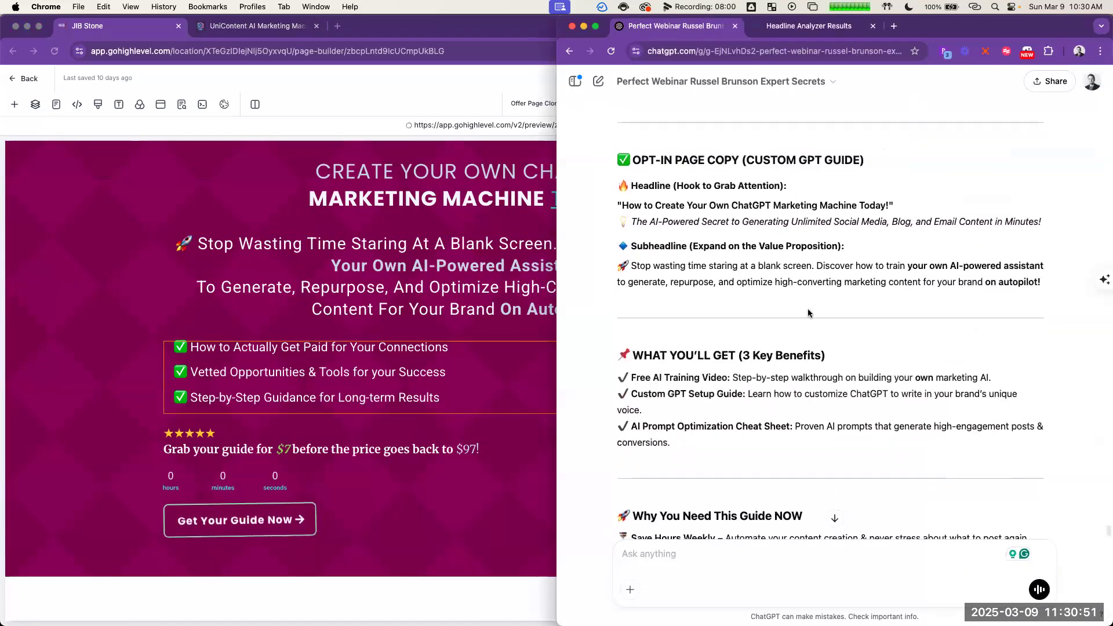
{"action": "left_click_drag", "start_coordinate": [613, 337], "coordinate": [714, 397]}
{"action": "key", "text": "super+c"}
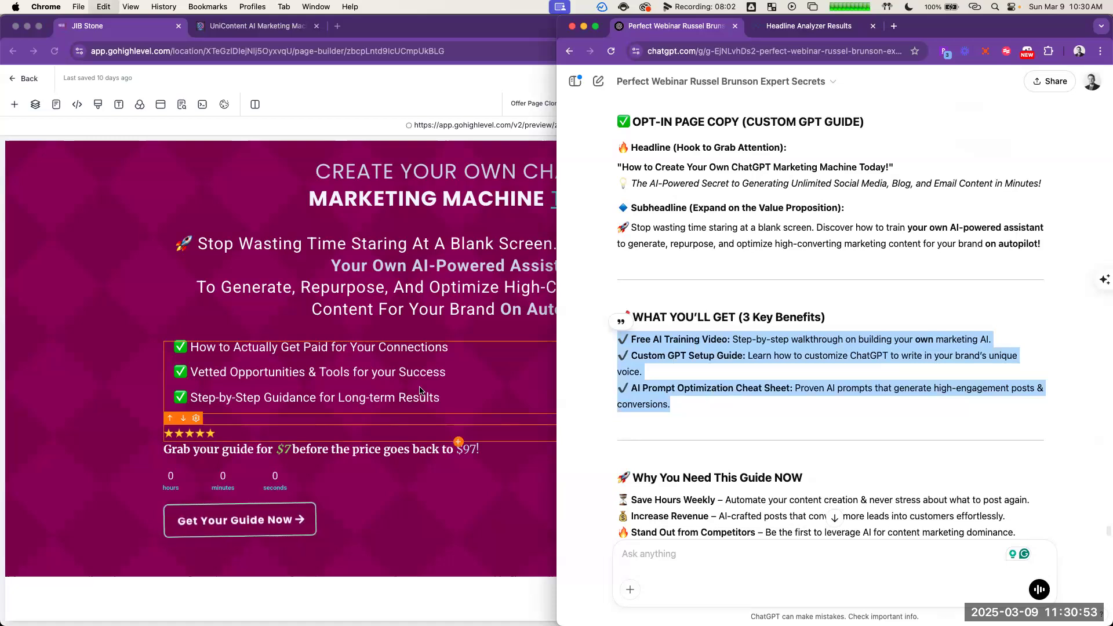
{"action": "left_click", "coordinate": [380, 377]}
{"action": "key", "text": "super+a"}
{"action": "key", "text": "super+v"}
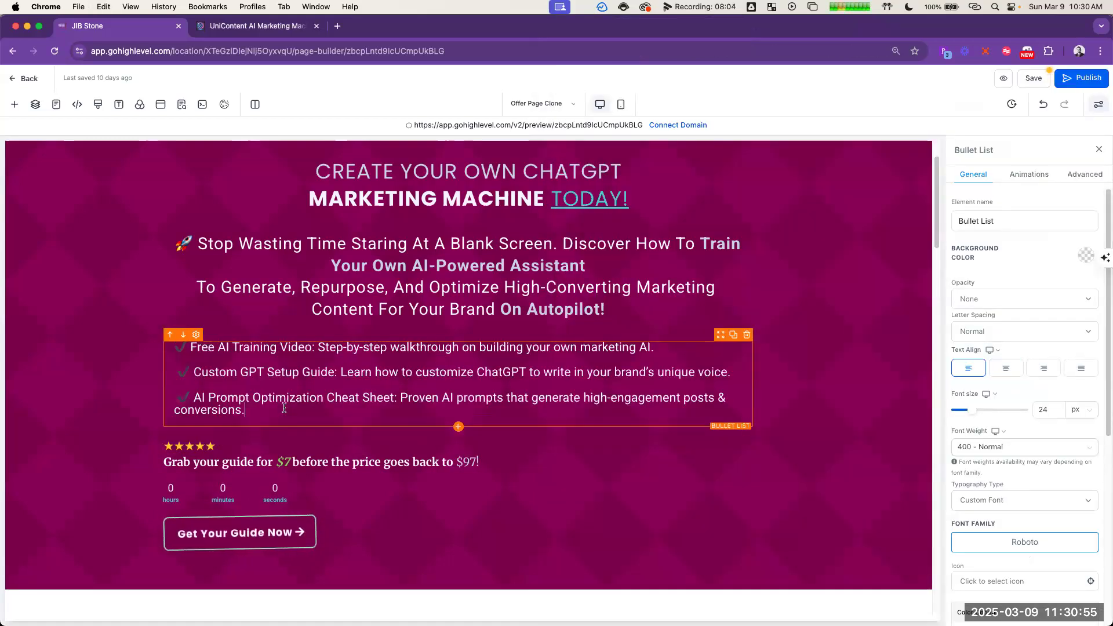
{"action": "key", "text": "super+a"}
{"action": "key", "text": "super+v"}
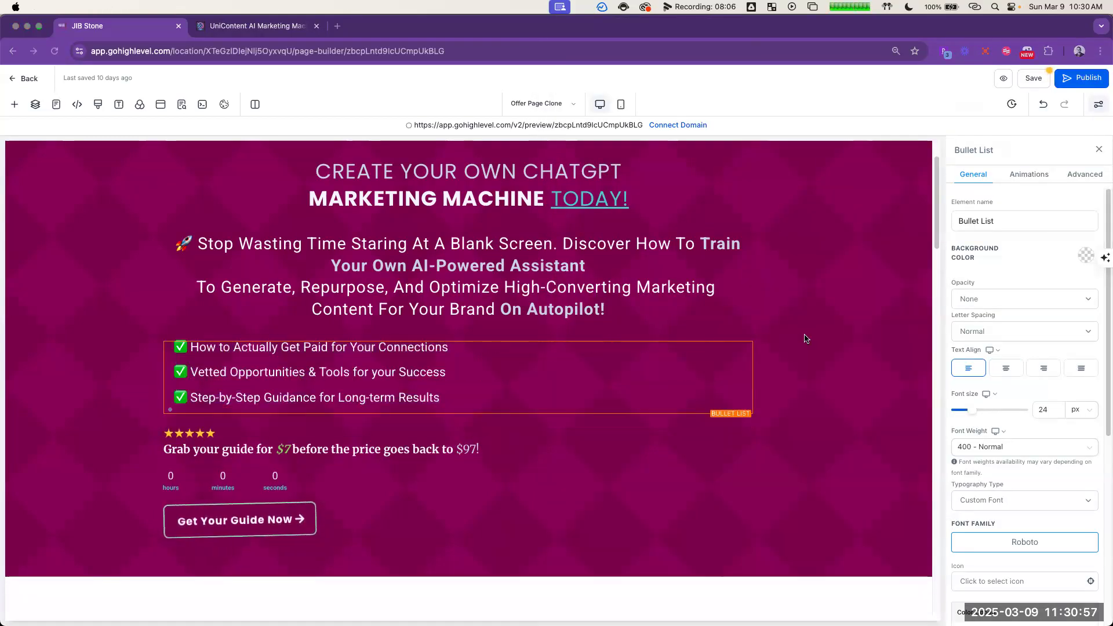
Step: Replace the first bullet's text with ChatGPT's "Free AI Training Video" benefit, keeping the green check mark
{"action": "key", "text": "super+grave"}
{"action": "left_click", "coordinate": [1014, 337]}
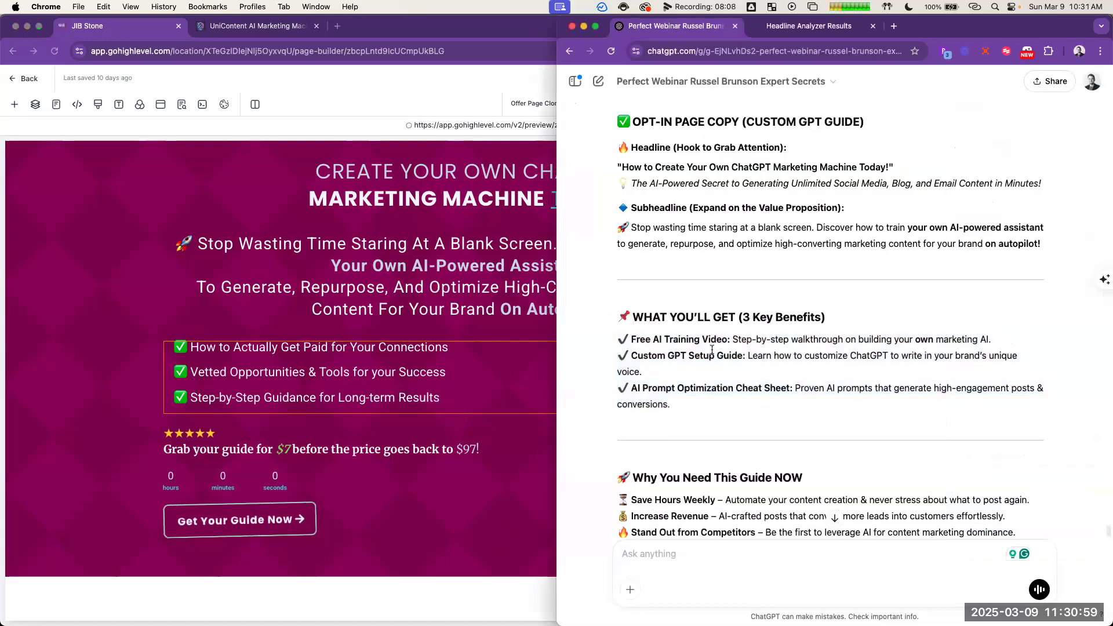
{"action": "left_click_drag", "start_coordinate": [712, 350], "coordinate": [635, 347]}
{"action": "left_click", "coordinate": [467, 349]}
{"action": "left_click_drag", "start_coordinate": [449, 347], "coordinate": [193, 352]}
{"action": "key", "text": "super+v"}
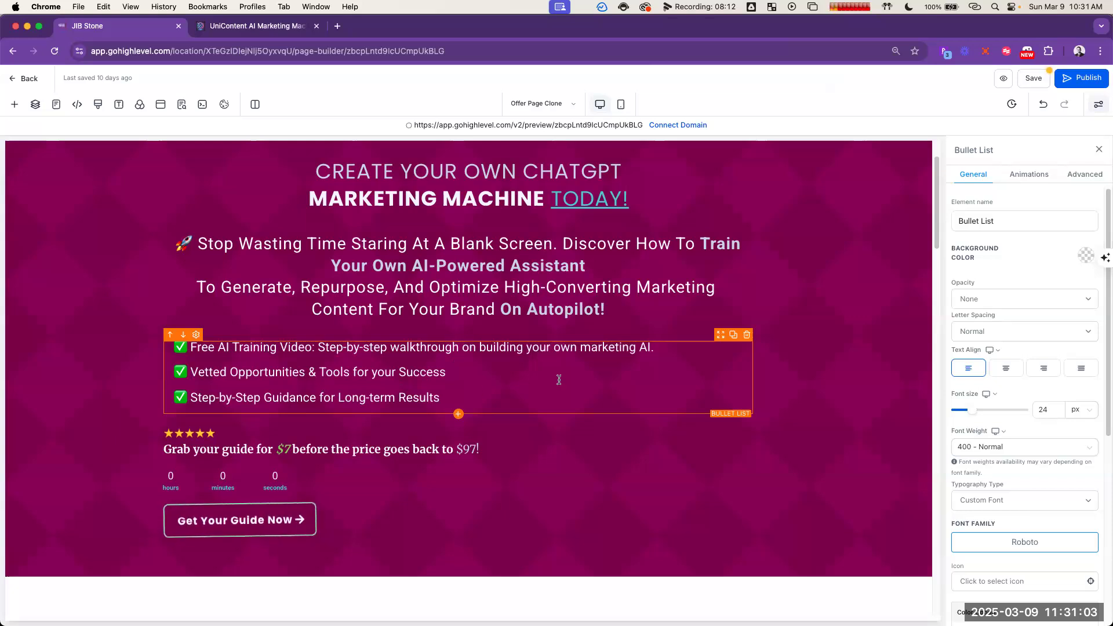
Step: Replace the second bullet's text with ChatGPT's "Custom GPT Setup Guide" benefit, keeping the green check mark
{"action": "key", "text": "super+Tab"}
{"action": "key", "text": "super+Tab"}
{"action": "key", "text": "super+grave"}
{"action": "left_click", "coordinate": [979, 371]}
{"action": "left_click_drag", "start_coordinate": [650, 374], "coordinate": [631, 356]}
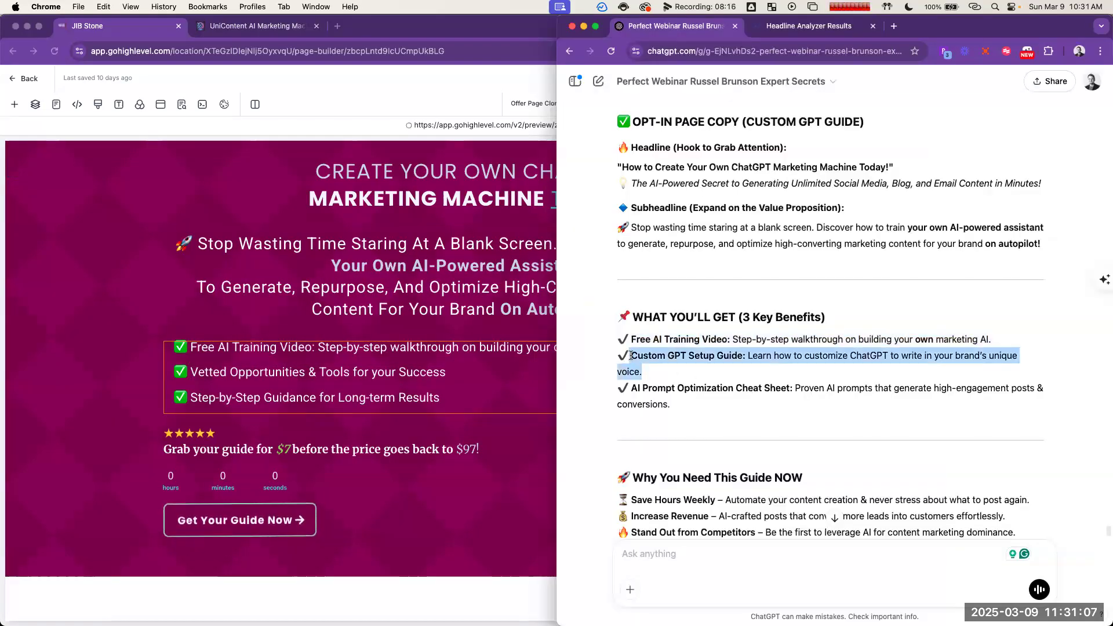
{"action": "left_click", "coordinate": [398, 388]}
{"action": "left_click_drag", "start_coordinate": [448, 373], "coordinate": [193, 373]}
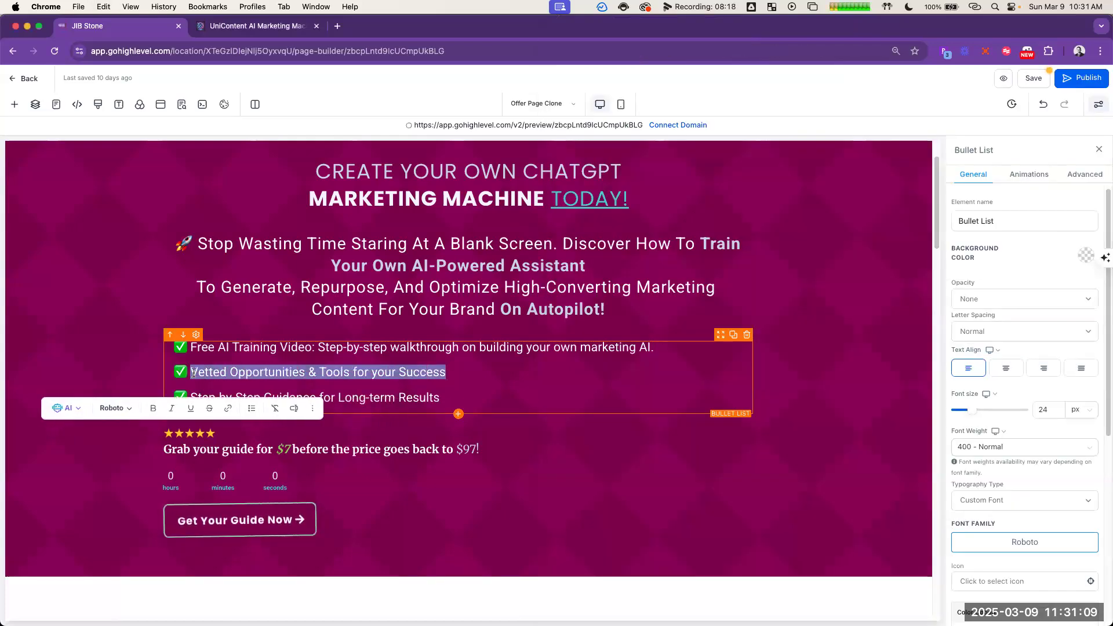
{"action": "key", "text": "super+v"}
{"action": "key", "text": "super+z"}
{"action": "key", "text": "super+shift+z"}
{"action": "key", "text": "Return"}
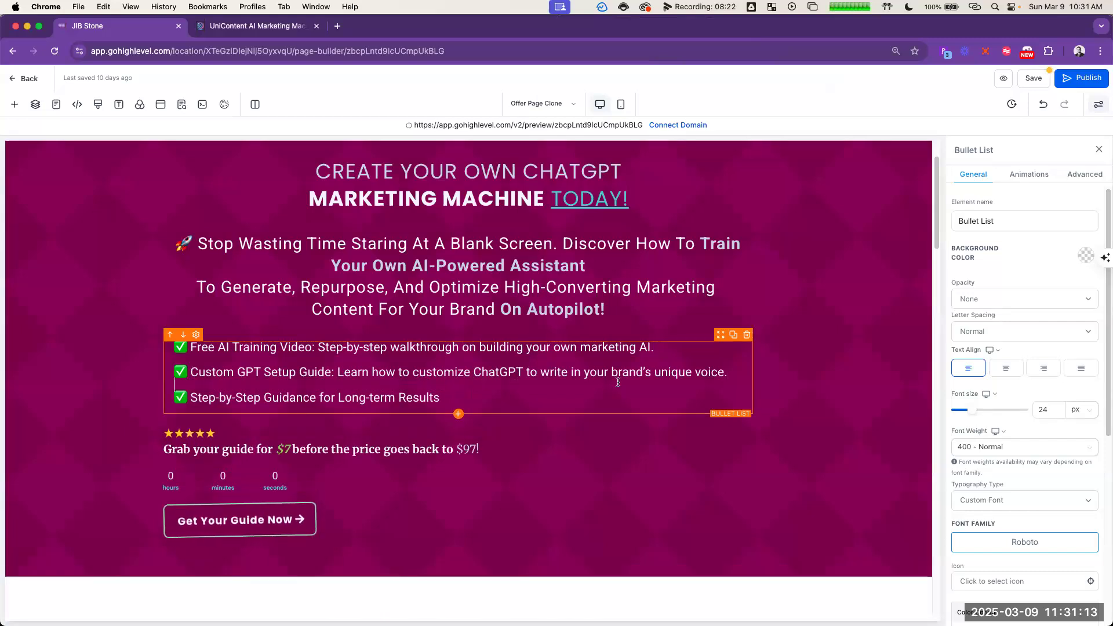
Step: Replace the third bullet's text with ChatGPT's "AI Prompt Optimization Cheat Sheet" benefit, keeping the green check mark
{"action": "key", "text": "super+grave"}
{"action": "left_click", "coordinate": [691, 415]}
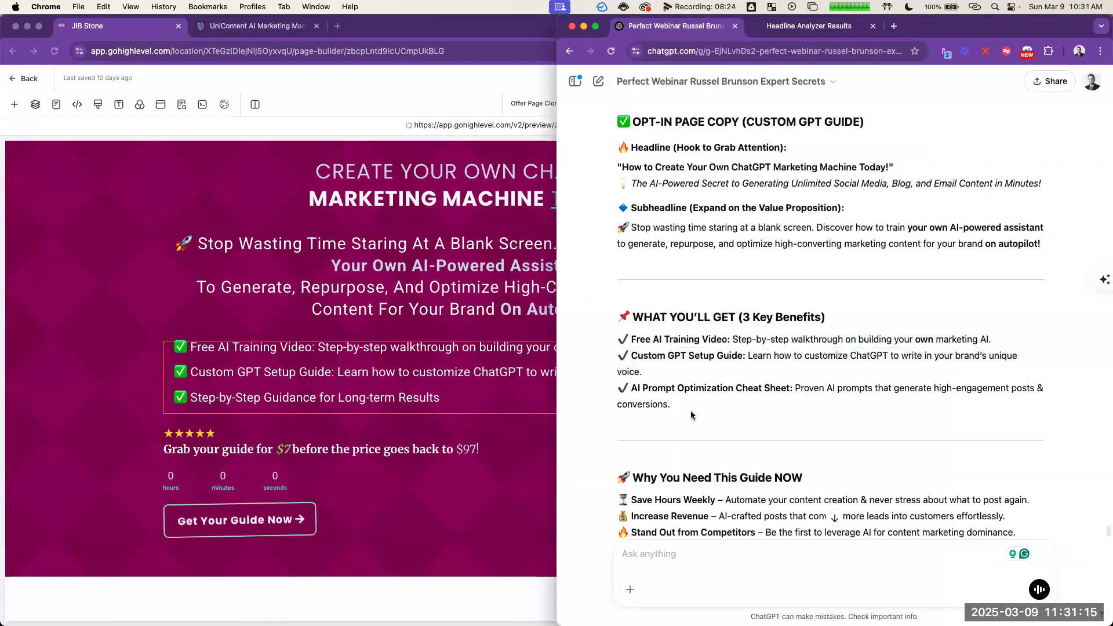
{"action": "left_click_drag", "start_coordinate": [618, 396], "coordinate": [628, 388]}
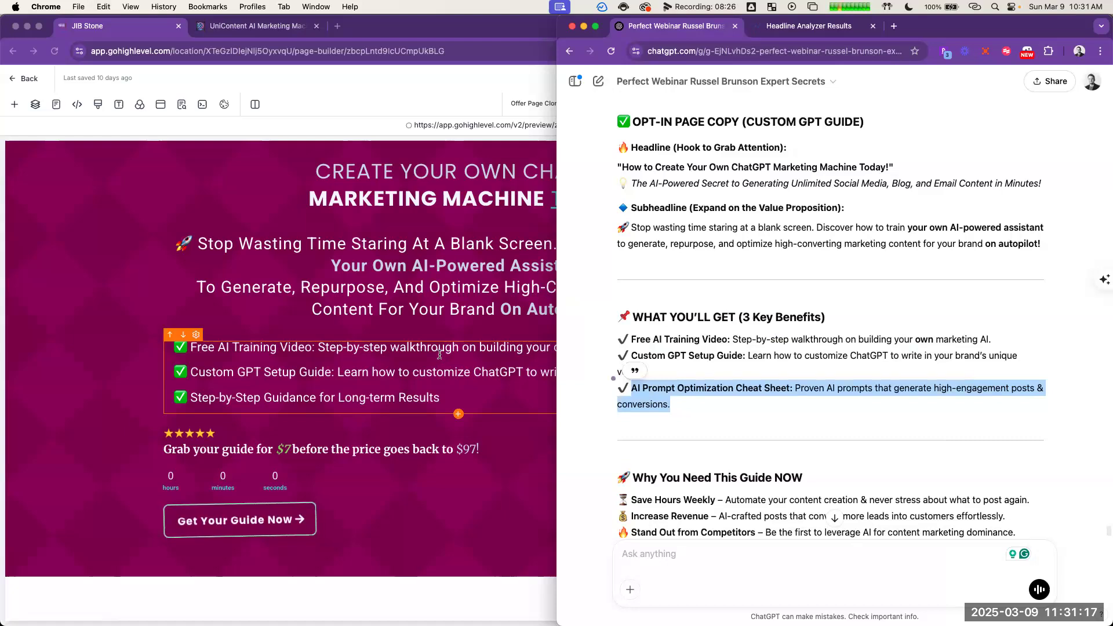
{"action": "key", "text": "super+grave"}
{"action": "left_click_drag", "start_coordinate": [440, 398], "coordinate": [397, 398]}
{"action": "key", "text": "super+v"}
Step: Make the lead phrases "AI Prompt Optimization Cheat Sheet:", "Custom GPT Setup Guide:" and "Free AI Training Video:" bold in the bullet list
{"action": "key", "text": "super+b"}
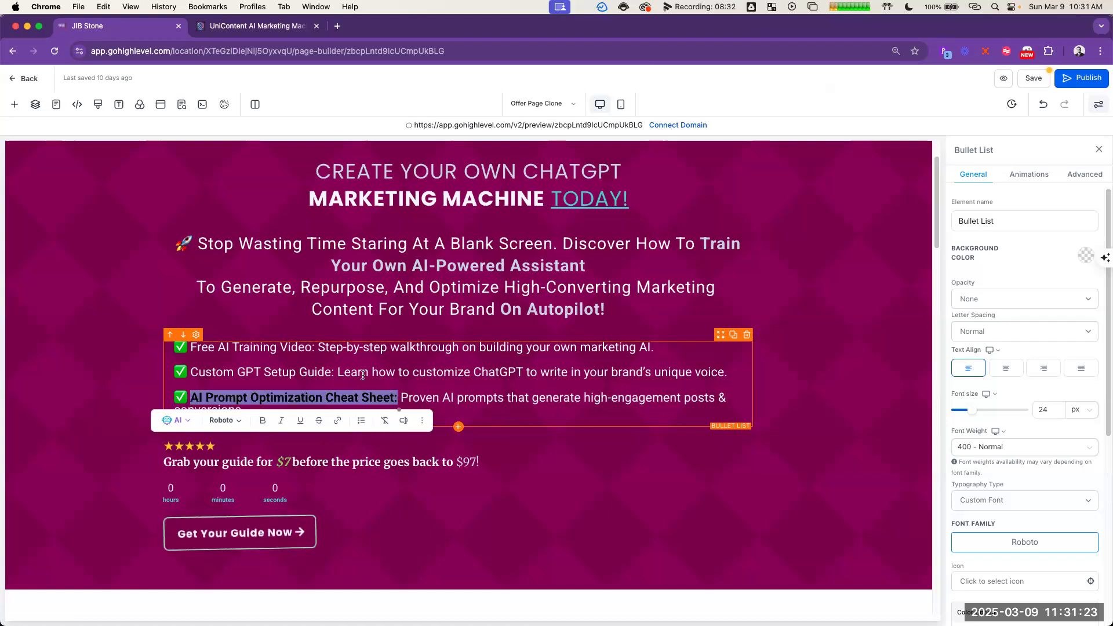
{"action": "left_click_drag", "start_coordinate": [335, 373], "coordinate": [191, 373]}
{"action": "key", "text": "super+b"}
{"action": "left_click_drag", "start_coordinate": [315, 346], "coordinate": [191, 347]}
{"action": "key", "text": "super+b"}
{"action": "left_click", "coordinate": [275, 362]}
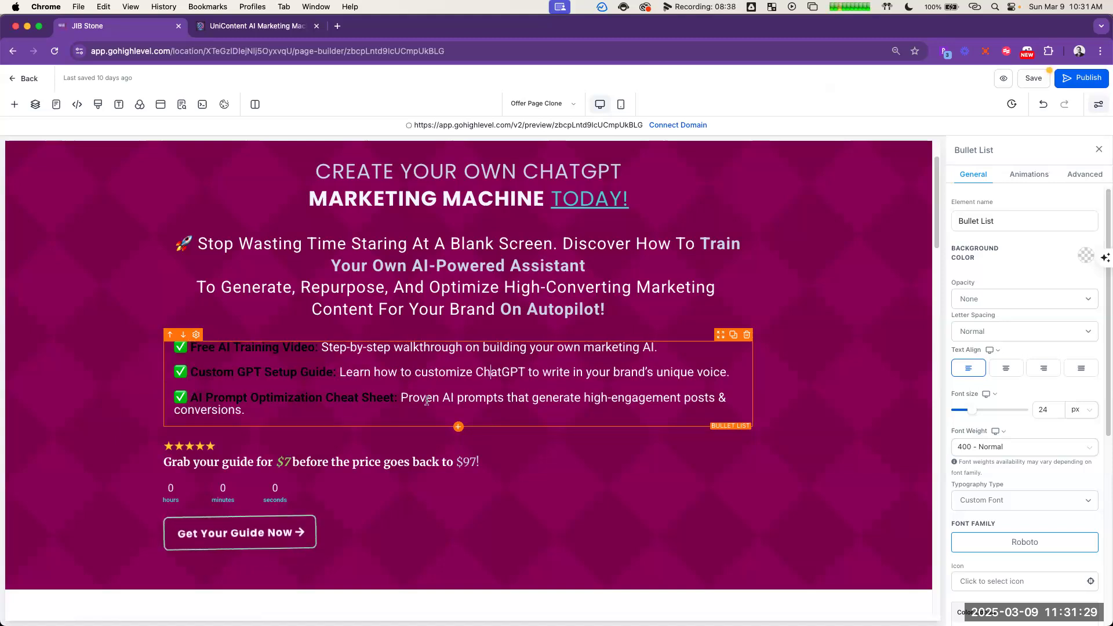
Step: Centre-align the bullet list and set its bold text color to the light orange Unicorn Access swatch
{"action": "left_click", "coordinate": [1006, 369]}
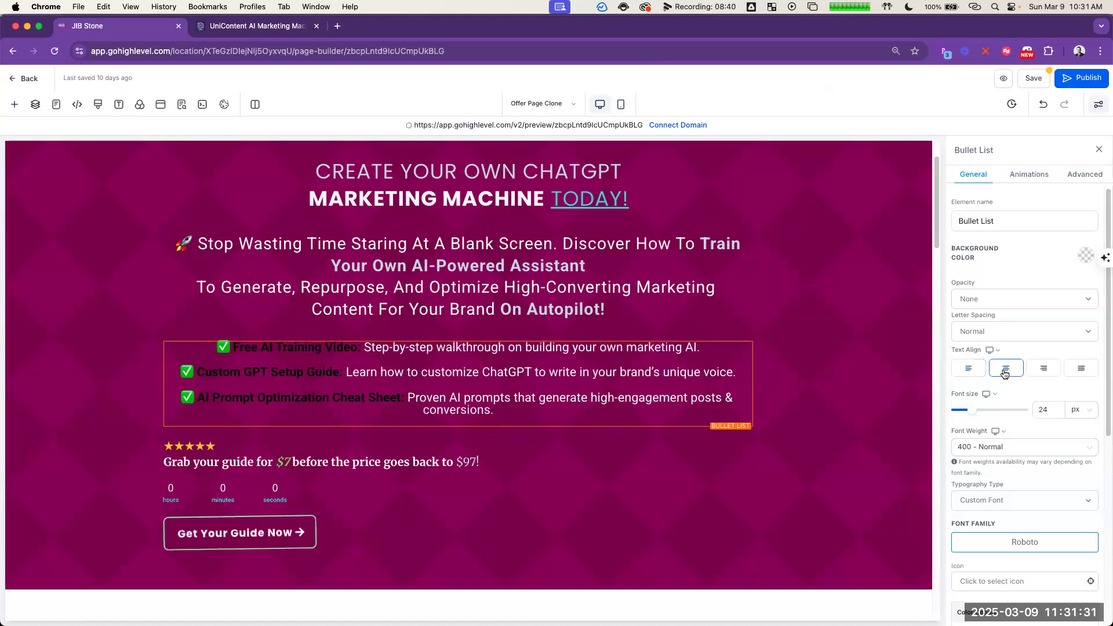
{"action": "scroll", "coordinate": [1063, 371], "scroll_direction": "down", "scroll_amount": 6}
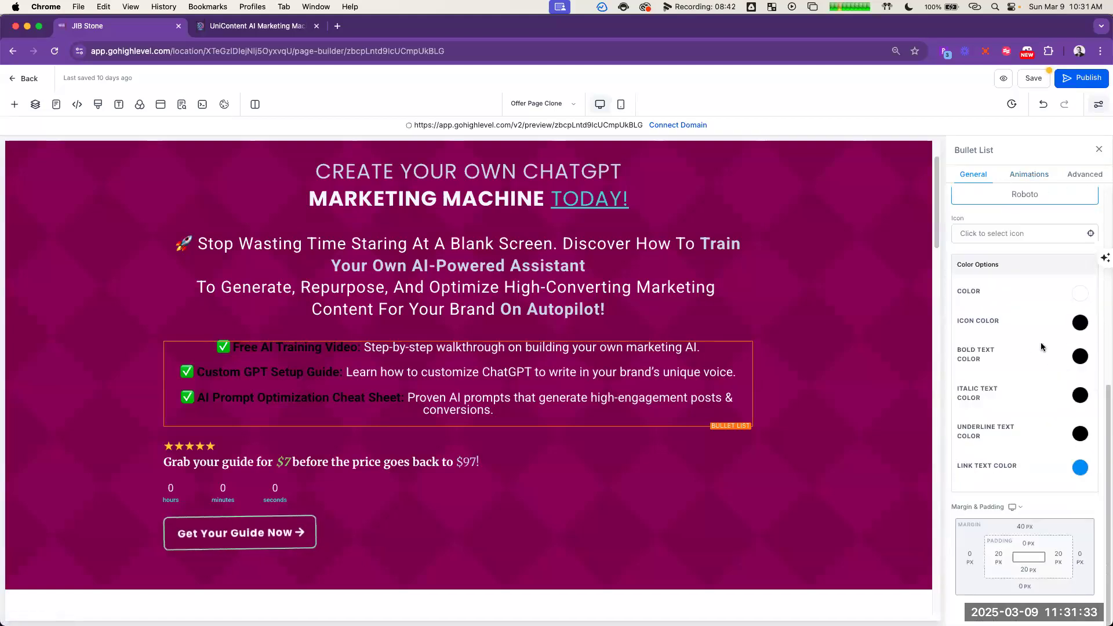
{"action": "left_click", "coordinate": [1080, 357]}
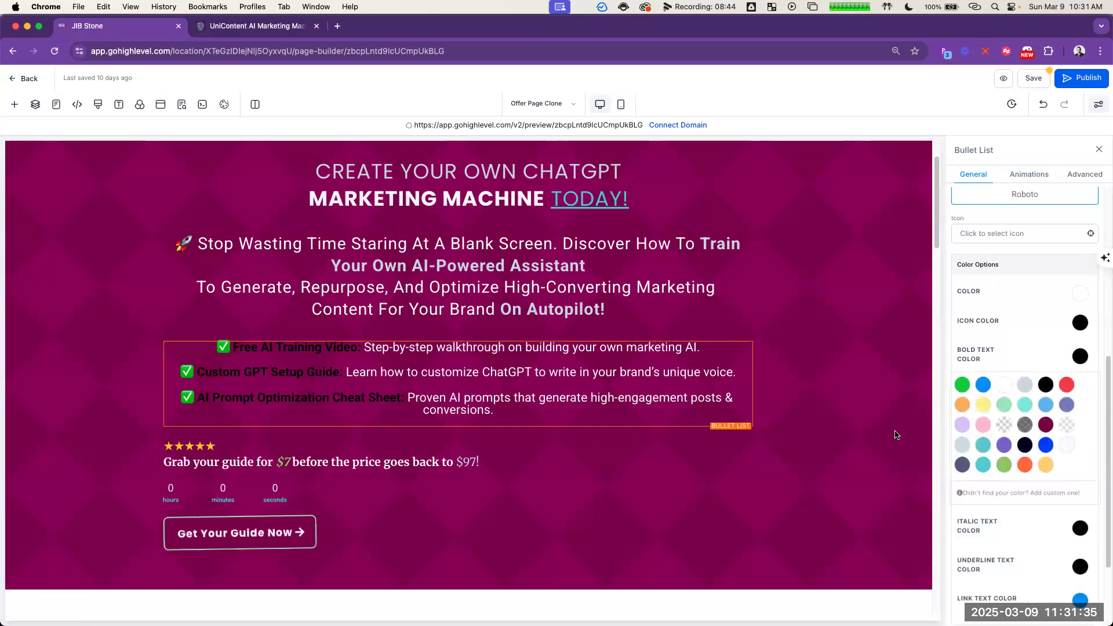
{"action": "left_click", "coordinate": [1047, 465]}
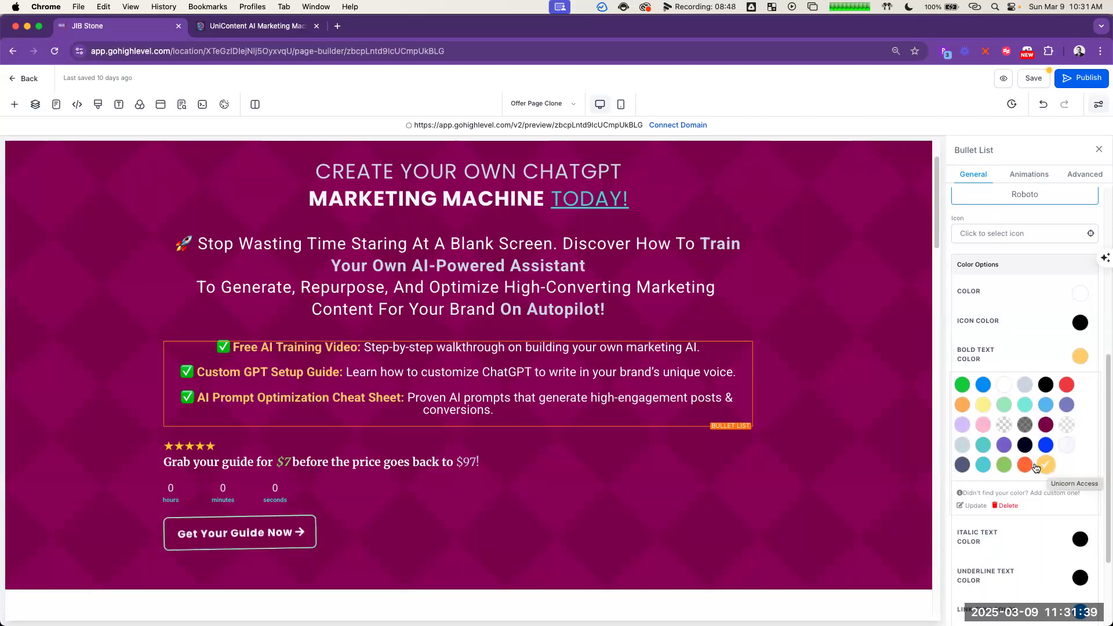
Step: Try red-orange and teal as the bullet list's bold text color, ending back on the light orange swatch
{"action": "left_click", "coordinate": [1026, 466]}
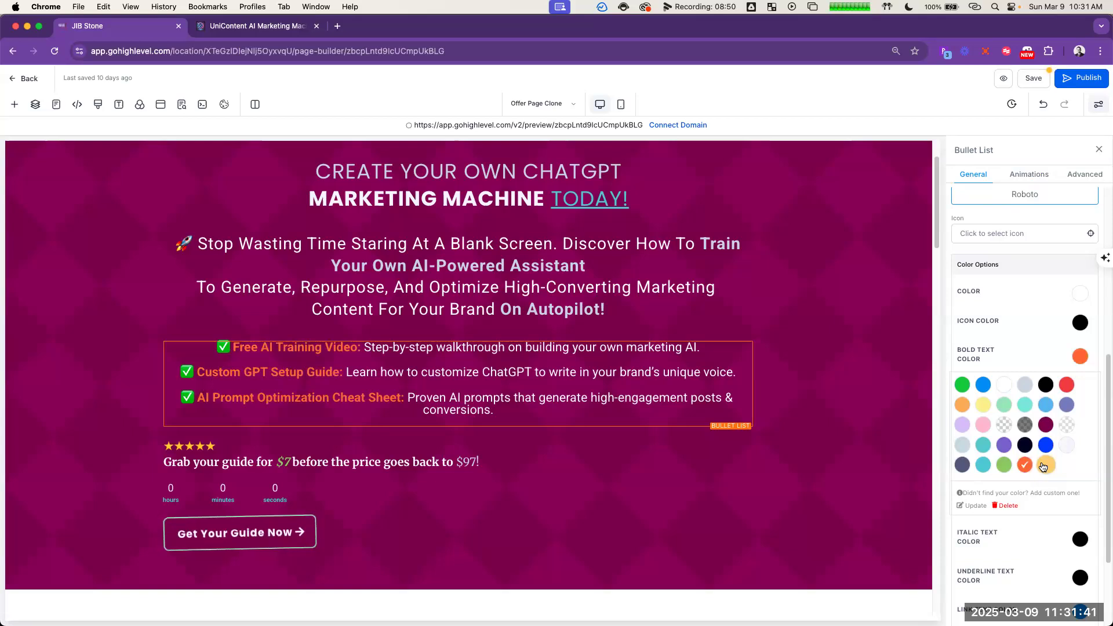
{"action": "left_click", "coordinate": [1045, 465]}
{"action": "left_click", "coordinate": [983, 463]}
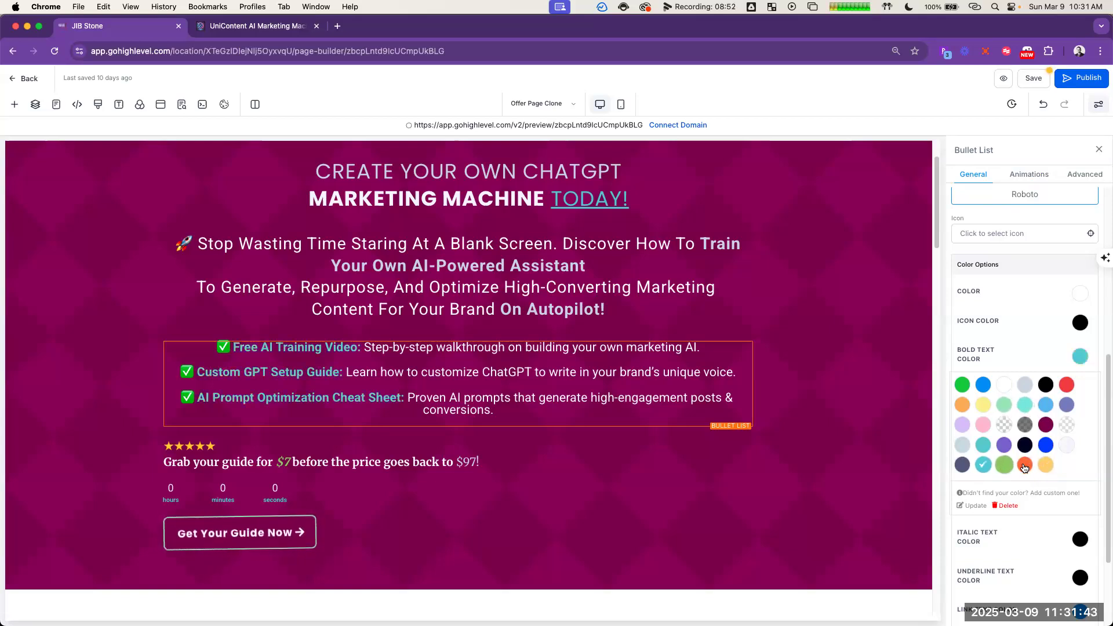
{"action": "left_click", "coordinate": [1047, 466]}
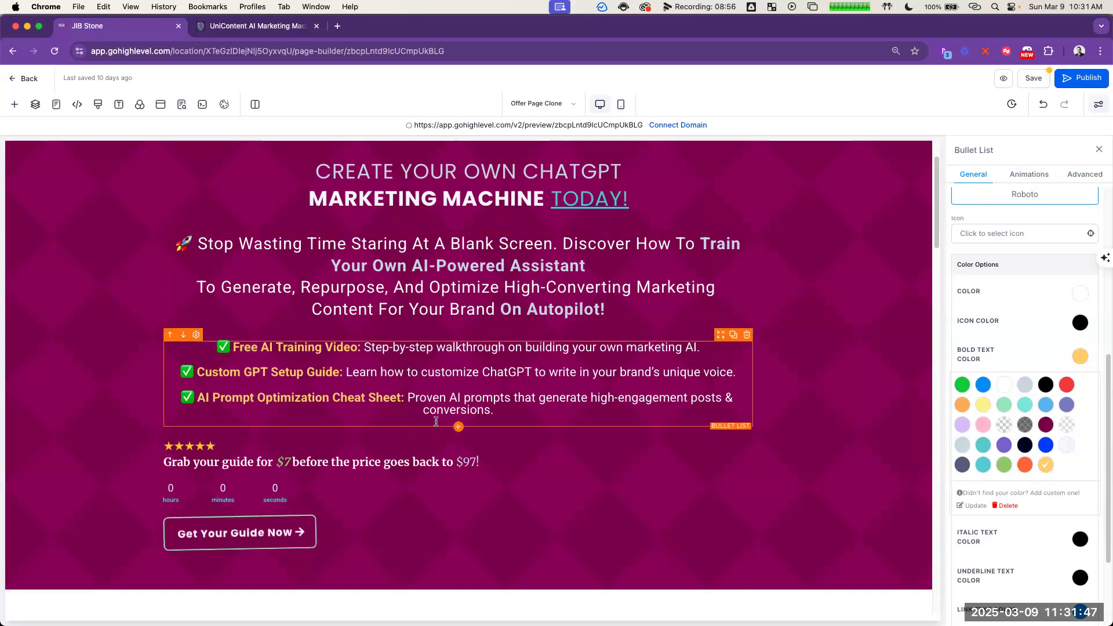
Step: Centre-align the five-star rating image below the bullet list
{"action": "left_click", "coordinate": [415, 444]}
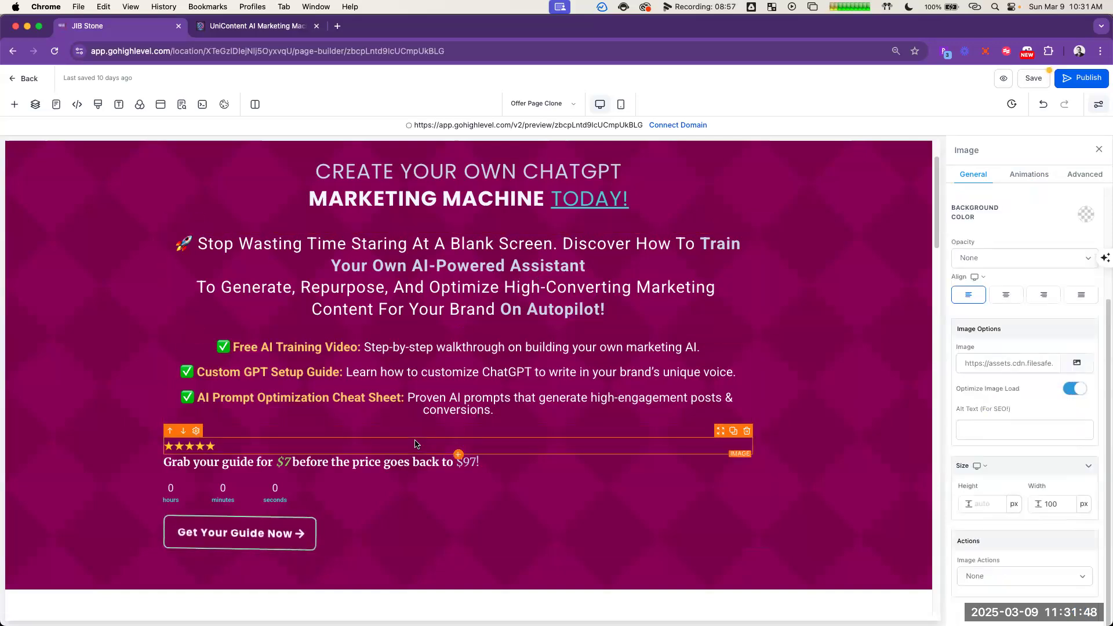
{"action": "left_click", "coordinate": [998, 300]}
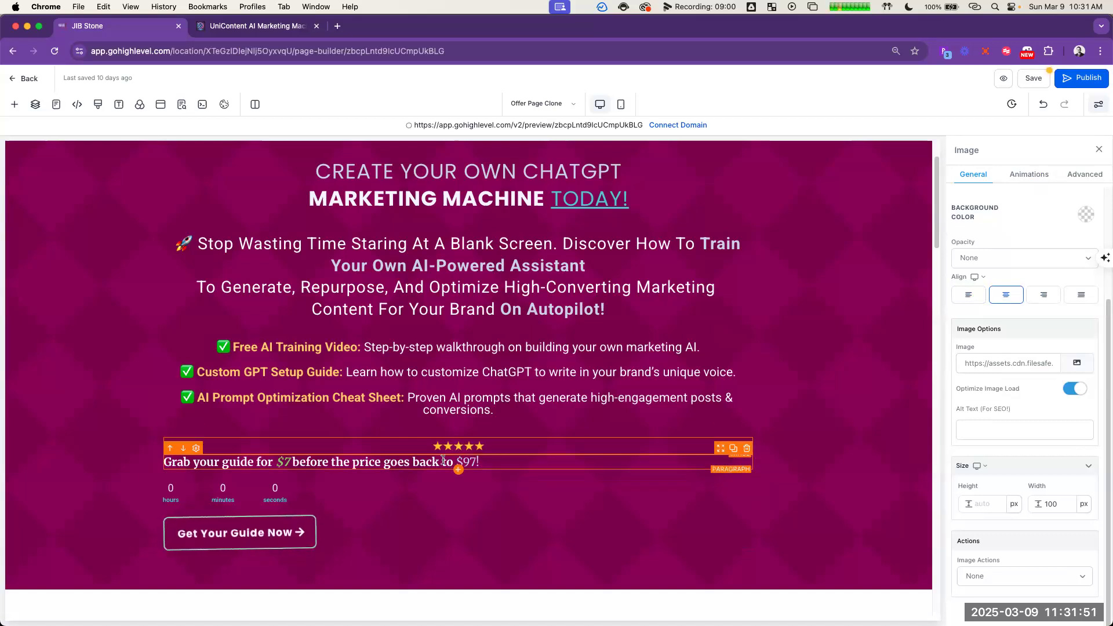
{"action": "left_click", "coordinate": [418, 461]}
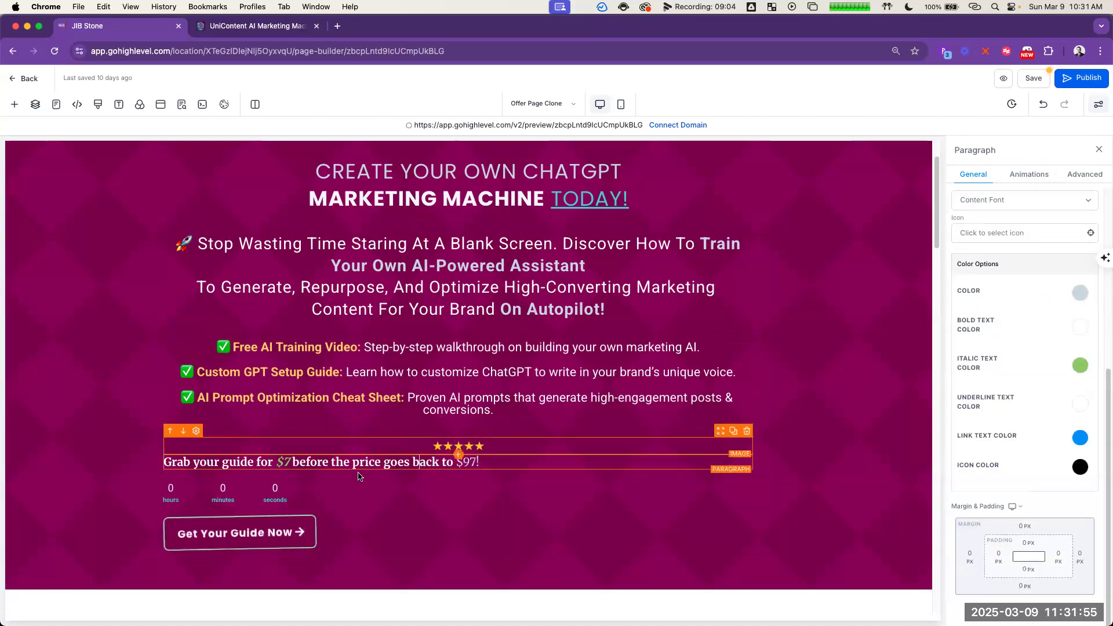
Step: Delete the countdown timer and the five-star rating image from the hero section
{"action": "left_click", "coordinate": [353, 491]}
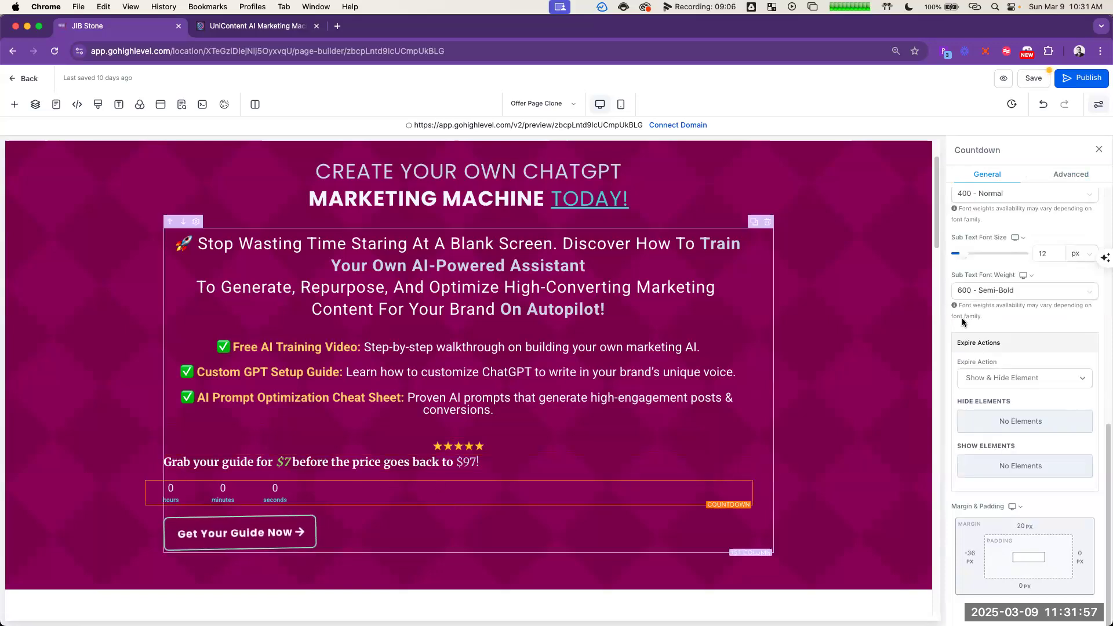
{"action": "left_click", "coordinate": [747, 475]}
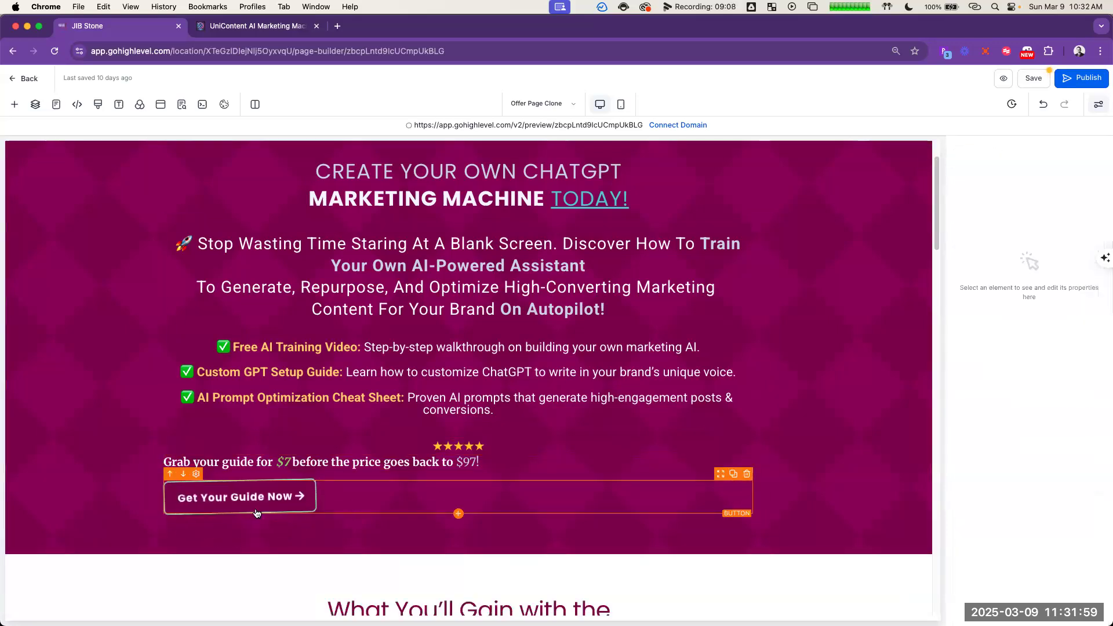
{"action": "left_click", "coordinate": [287, 500]}
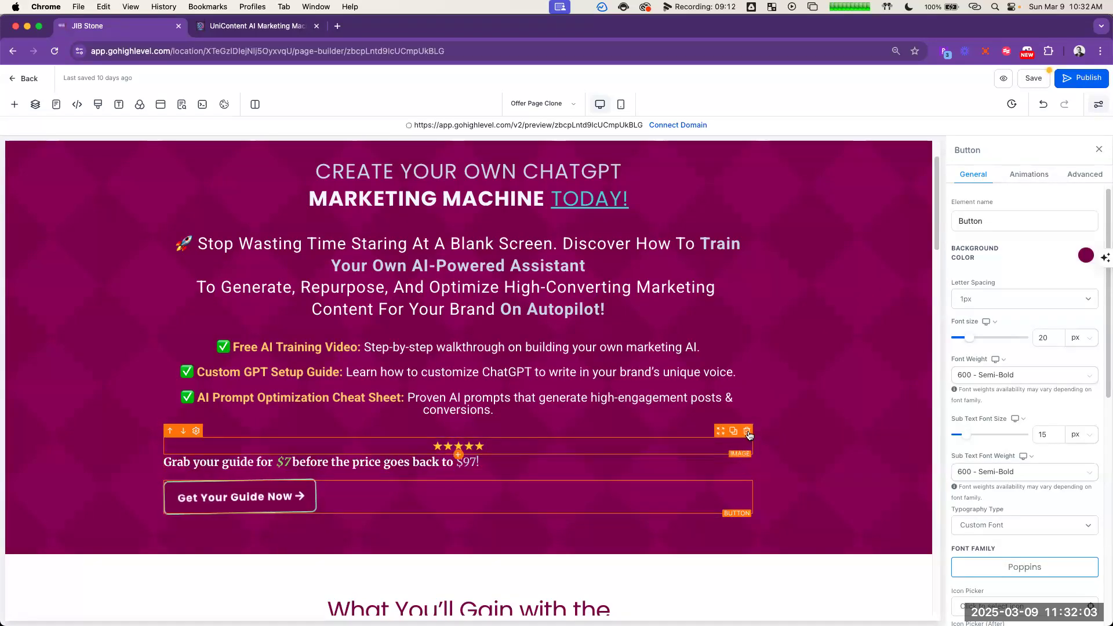
{"action": "left_click", "coordinate": [747, 431]}
Step: Compare the page sections below the hero with ChatGPT's remaining opt-in copy, from "Why You Need This Guide NOW" through "What Happens Next"
{"action": "scroll", "coordinate": [570, 420], "scroll_direction": "down", "scroll_amount": 5}
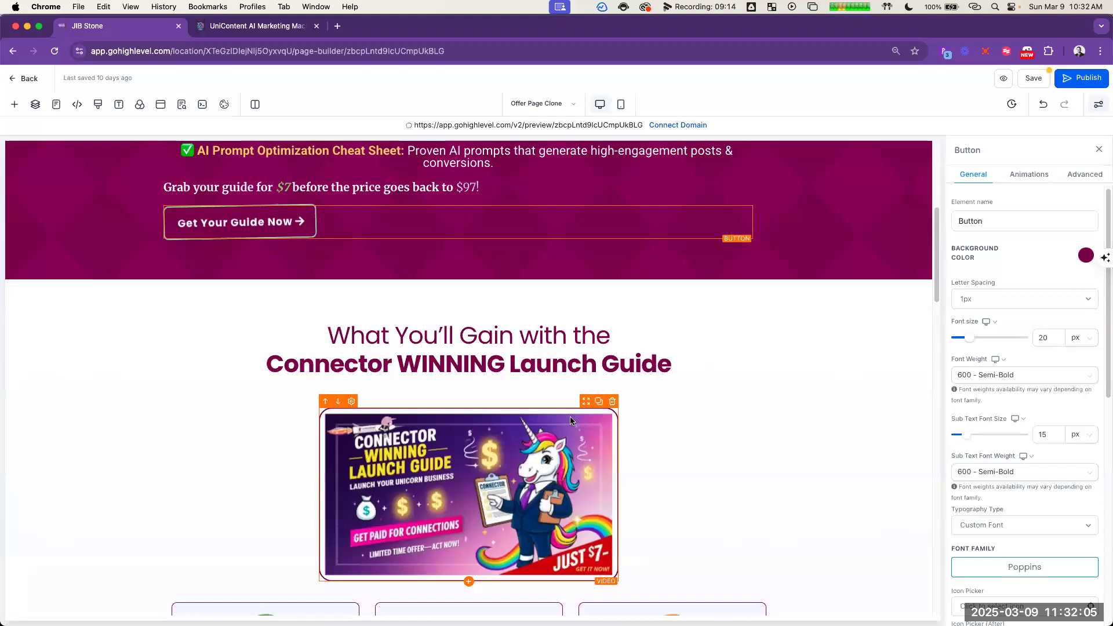
{"action": "scroll", "coordinate": [683, 396], "scroll_direction": "down", "scroll_amount": 12}
{"action": "scroll", "coordinate": [699, 423], "scroll_direction": "up", "scroll_amount": 6}
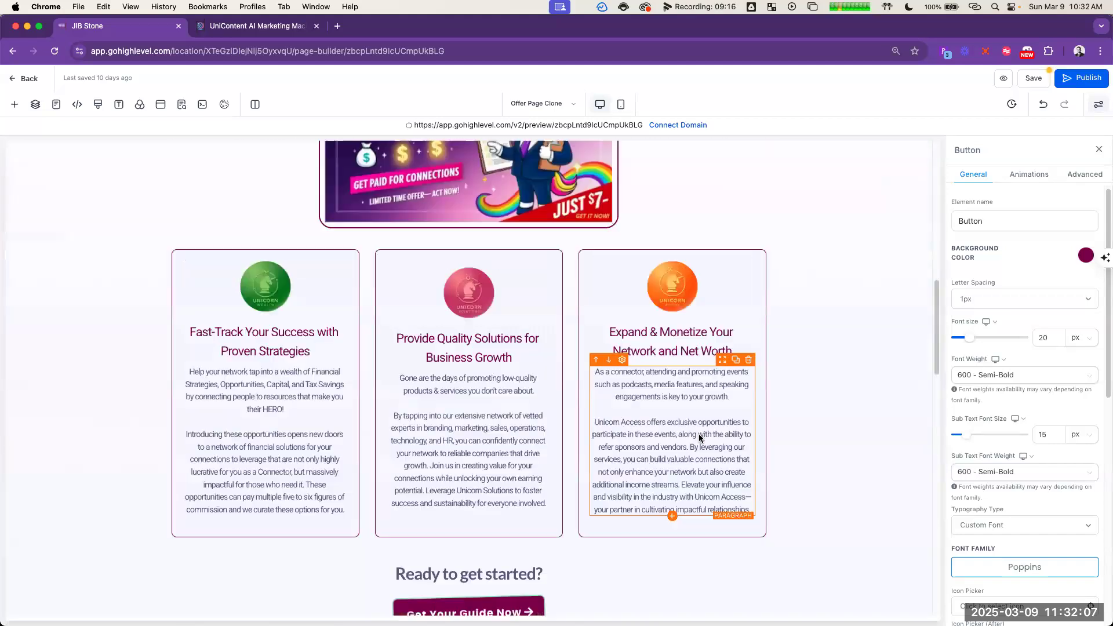
{"action": "scroll", "coordinate": [699, 436], "scroll_direction": "up", "scroll_amount": 15}
{"action": "key", "text": "super+grave"}
{"action": "scroll", "coordinate": [819, 435], "scroll_direction": "down", "scroll_amount": 5}
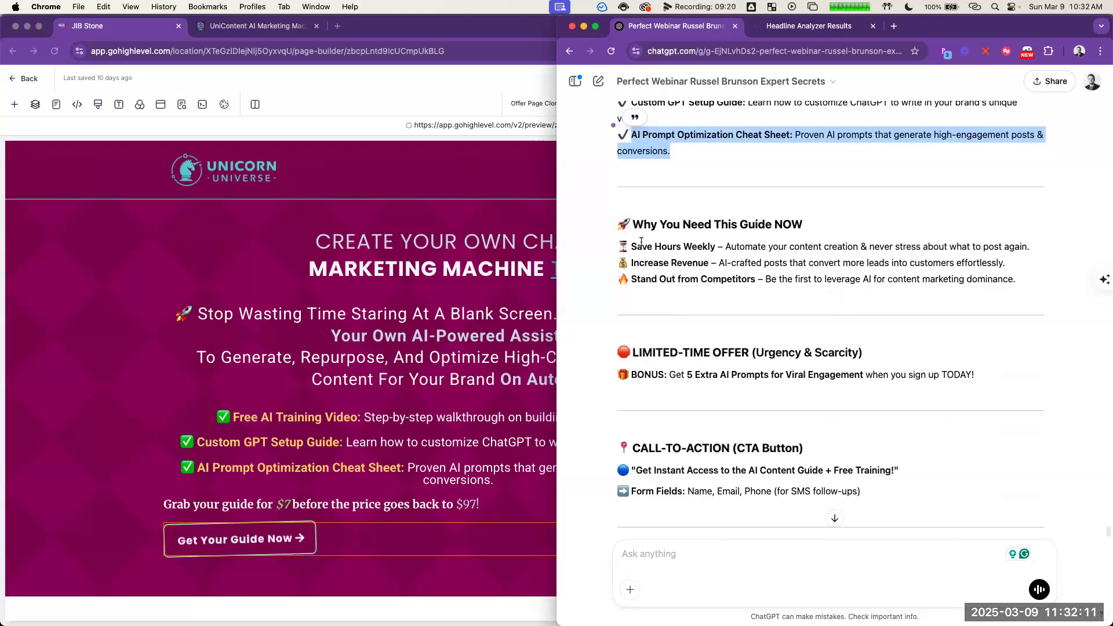
{"action": "scroll", "coordinate": [625, 230], "scroll_direction": "up", "scroll_amount": 1}
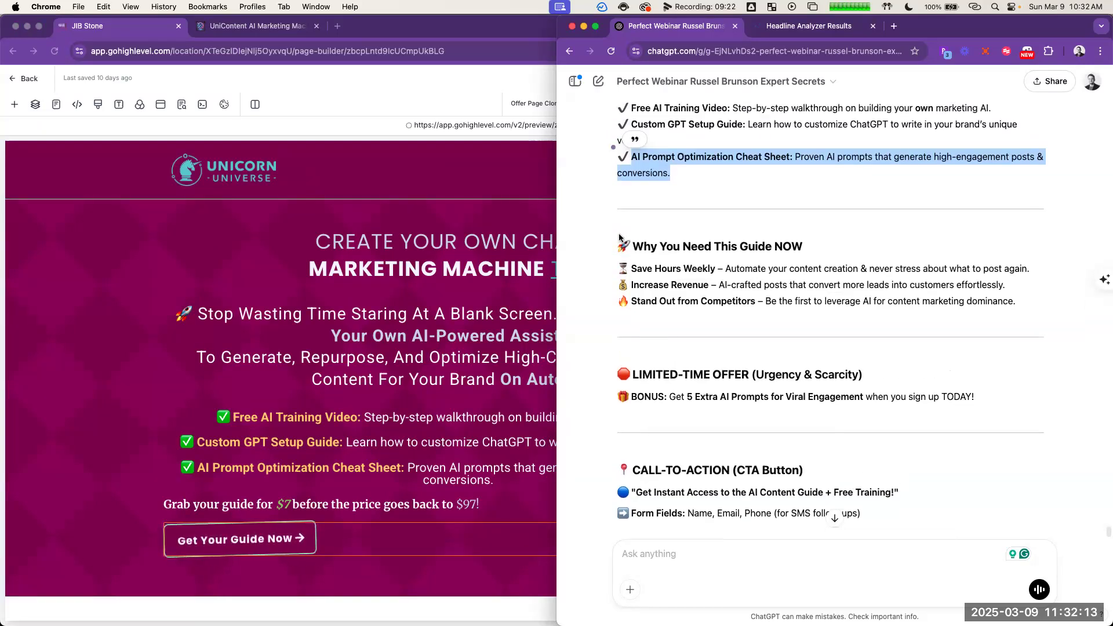
{"action": "left_click_drag", "start_coordinate": [625, 230], "coordinate": [1007, 341]}
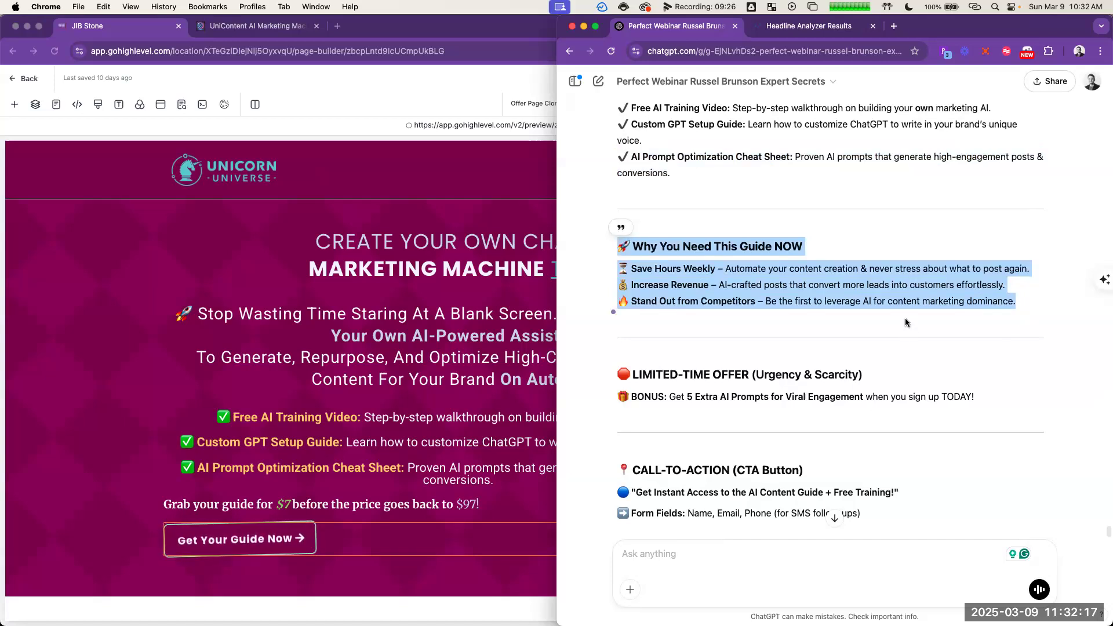
{"action": "scroll", "coordinate": [906, 318], "scroll_direction": "down", "scroll_amount": 2}
{"action": "scroll", "coordinate": [910, 321], "scroll_direction": "down", "scroll_amount": 3}
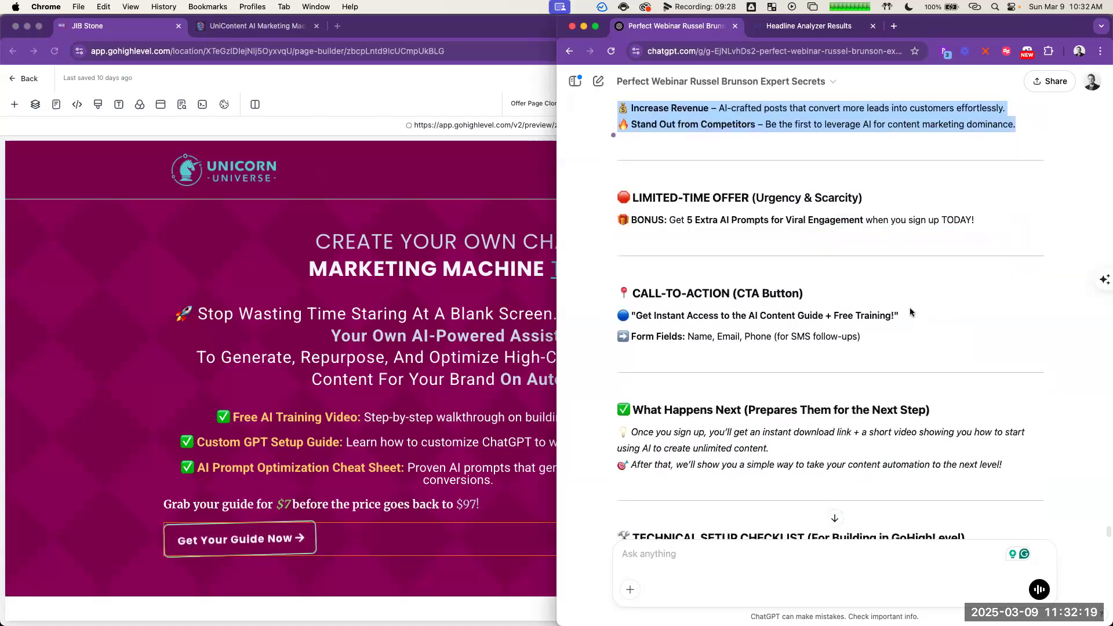
{"action": "scroll", "coordinate": [327, 360], "scroll_direction": "down", "scroll_amount": 6}
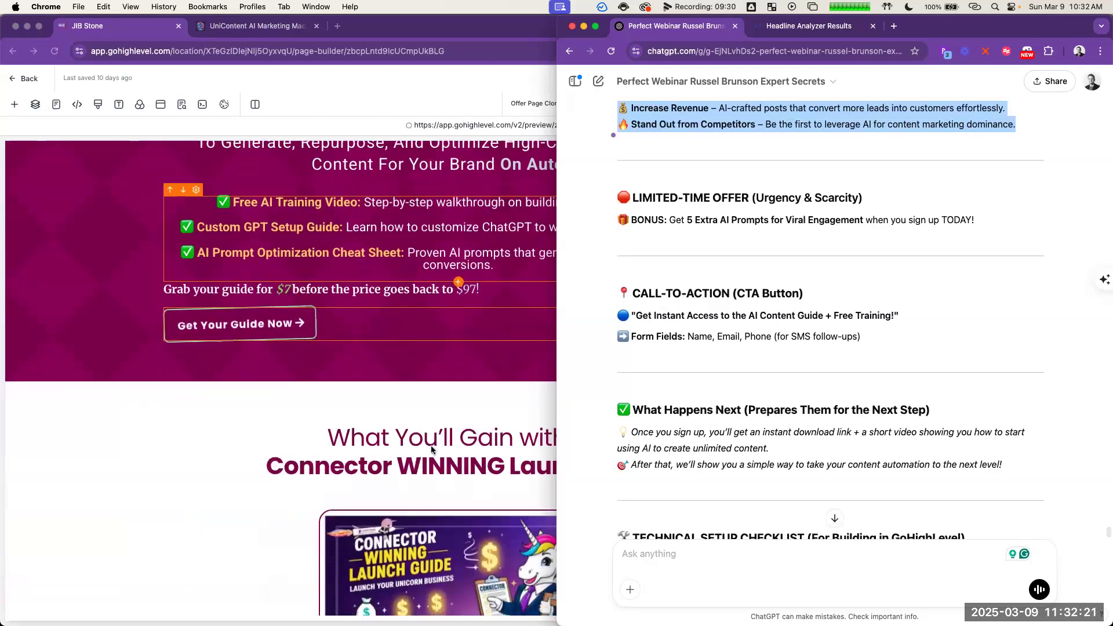
{"action": "scroll", "coordinate": [458, 404], "scroll_direction": "up", "scroll_amount": 1}
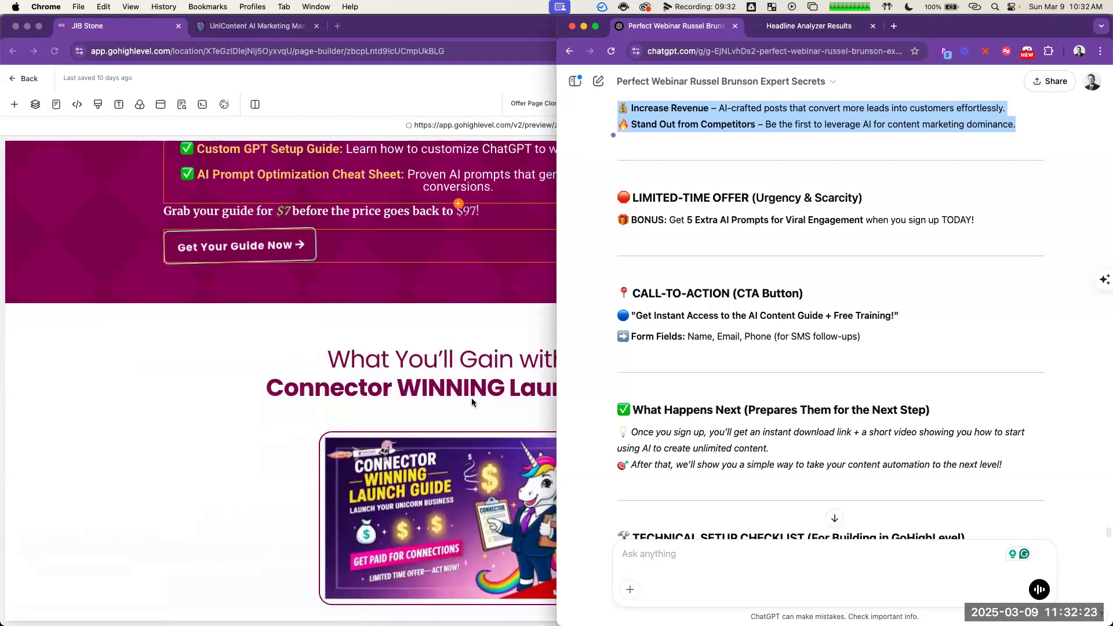
Step: Replace the "What You'll Gain" headline with ChatGPT's "🚀 Why You Need This Guide NOW" and remove the blank lines after it
{"action": "scroll", "coordinate": [751, 232], "scroll_direction": "up", "scroll_amount": 3}
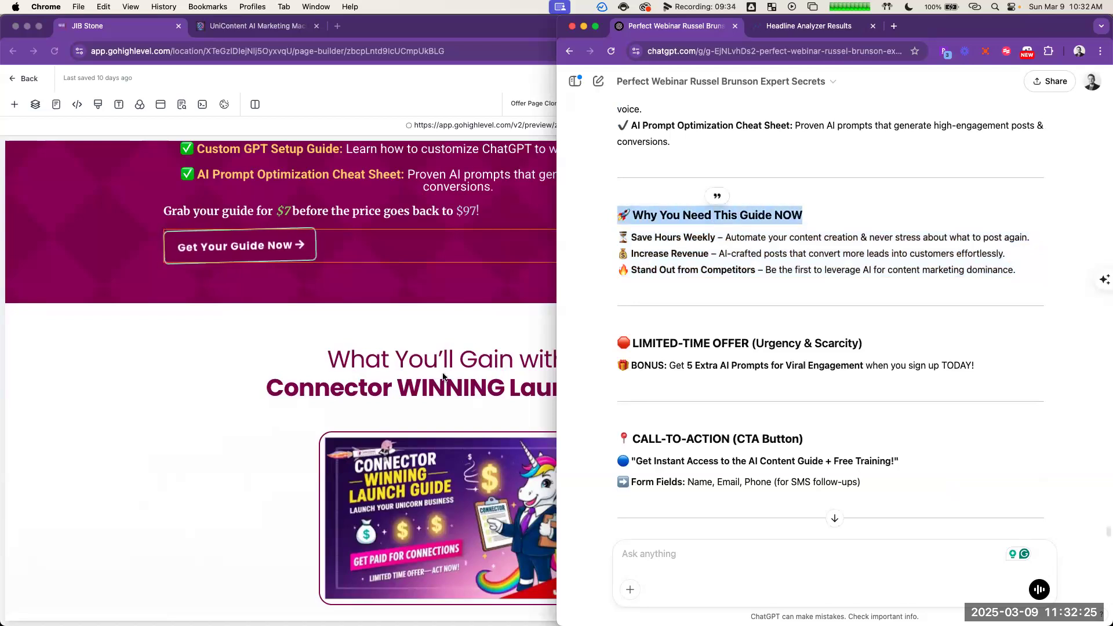
{"action": "left_click", "coordinate": [493, 373]}
{"action": "key", "text": "ctrl+a"}
{"action": "type", "text": "🚀 Why You Need This Guide NOW"}
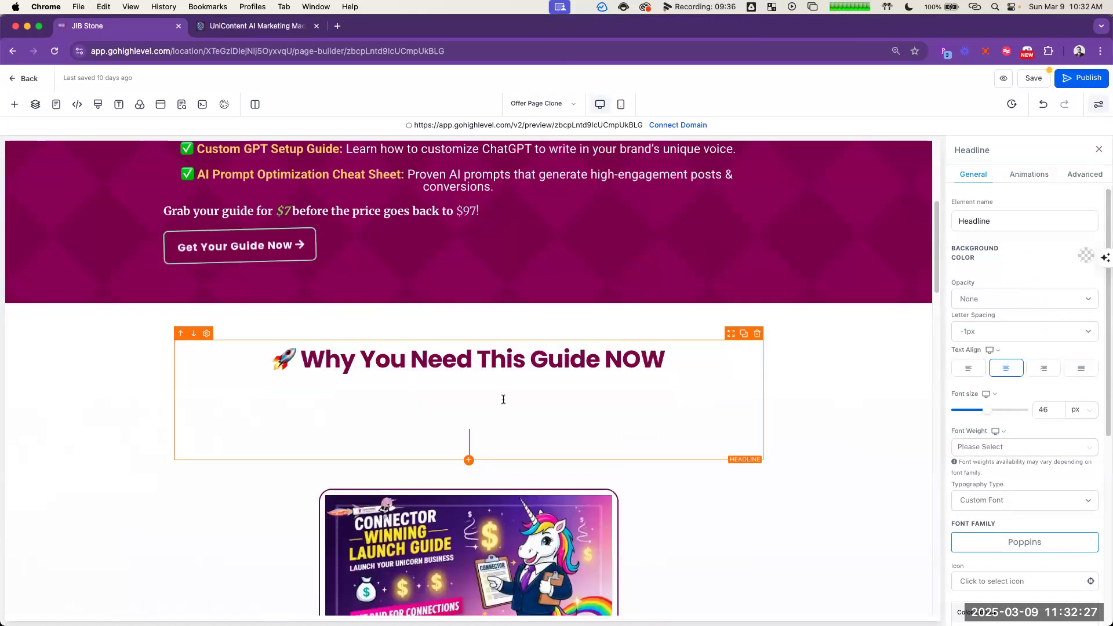
{"action": "key", "text": "BackSpace"}
{"action": "key", "text": "BackSpace"}
{"action": "key", "text": "BackSpace"}
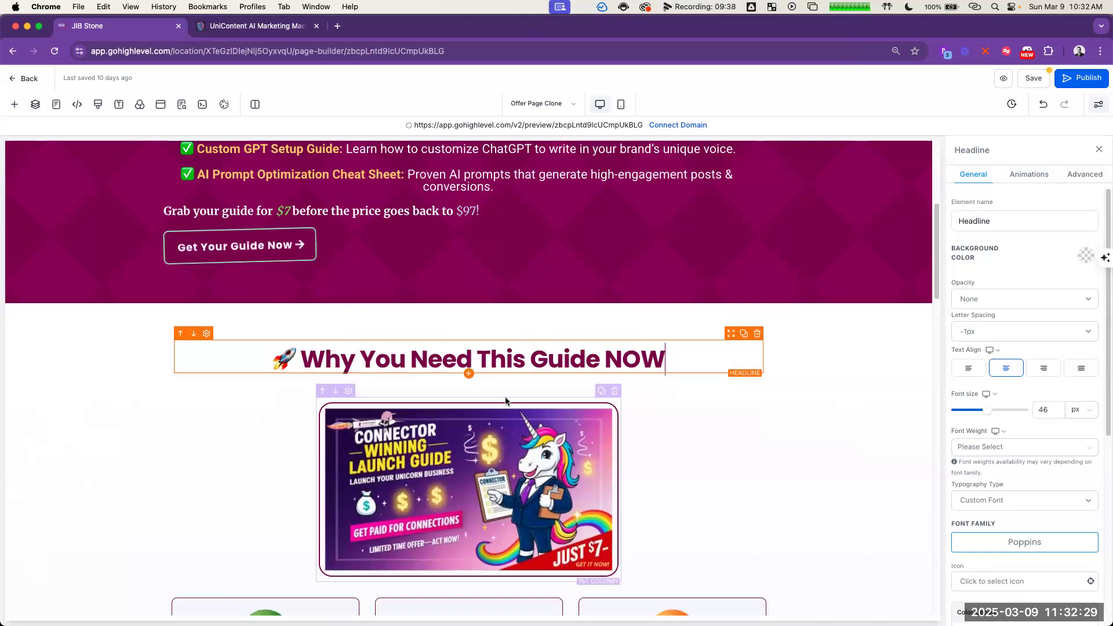
Step: Remove "Guide" from the section headline and end it with an exclamation mark, making it "Why You Need This NOW!"
{"action": "double_click", "coordinate": [550, 361]}
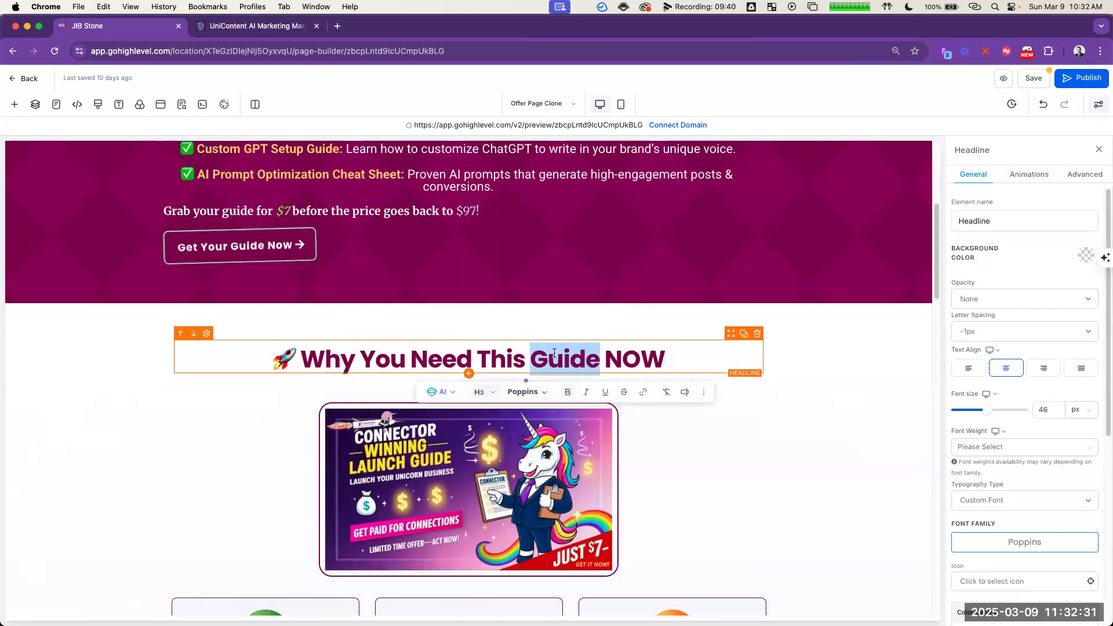
{"action": "key", "text": "BackSpace"}
{"action": "type", "text": "!"}
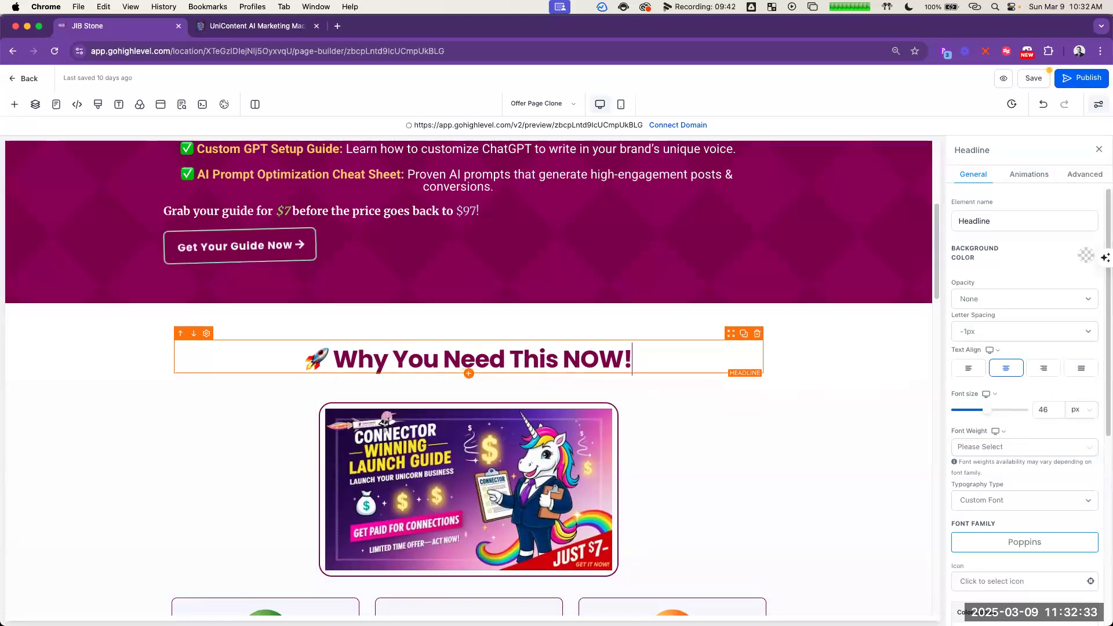
Step: Copy ChatGPT's "Save Hours Weekly" description, "Automate your content creation & never stress about what to post again."
{"action": "scroll", "coordinate": [717, 471], "scroll_direction": "down", "scroll_amount": 2}
{"action": "scroll", "coordinate": [716, 471], "scroll_direction": "down", "scroll_amount": 2}
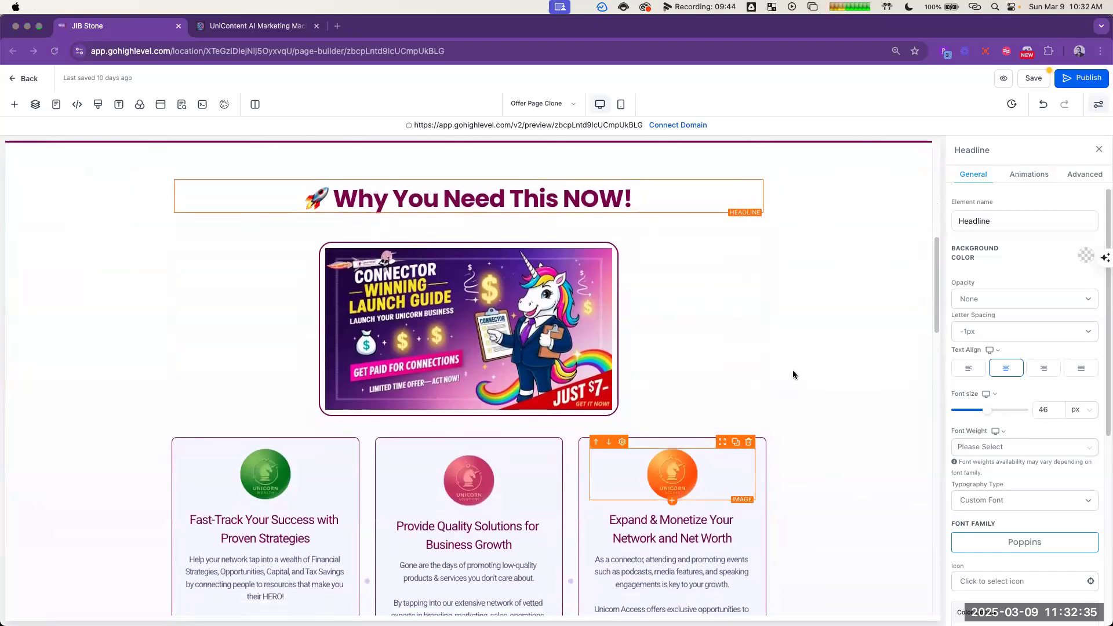
{"action": "key", "text": "super+grave"}
{"action": "scroll", "coordinate": [806, 350], "scroll_direction": "down", "scroll_amount": 1}
{"action": "left_click", "coordinate": [637, 183]}
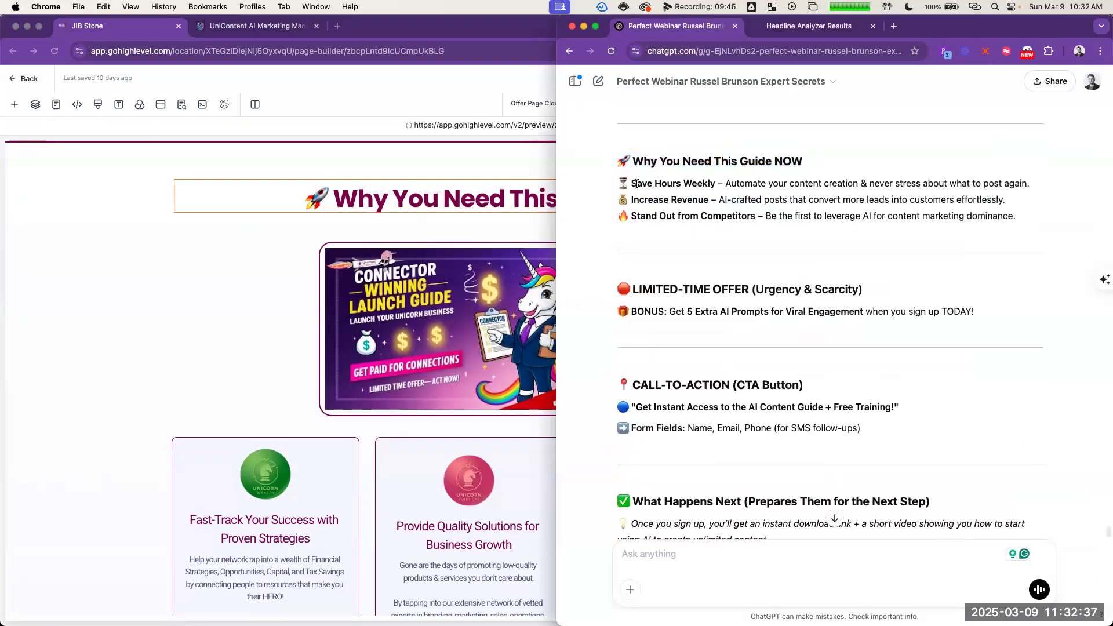
{"action": "left_click_drag", "start_coordinate": [726, 183], "coordinate": [1039, 183]}
{"action": "key", "text": "super+c"}
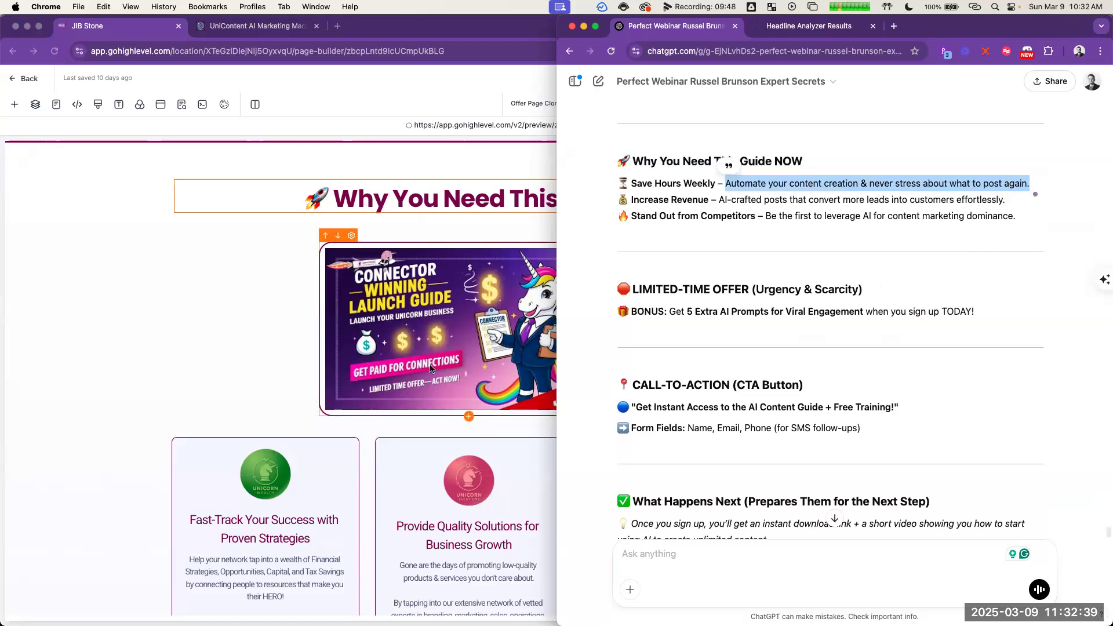
Step: Retitle the first benefit card "Save HOURS Weekly"
{"action": "scroll", "coordinate": [287, 290], "scroll_direction": "down", "scroll_amount": 5}
{"action": "left_click", "coordinate": [256, 290]}
{"action": "left_click", "coordinate": [256, 290]}
{"action": "key", "text": "super+a"}
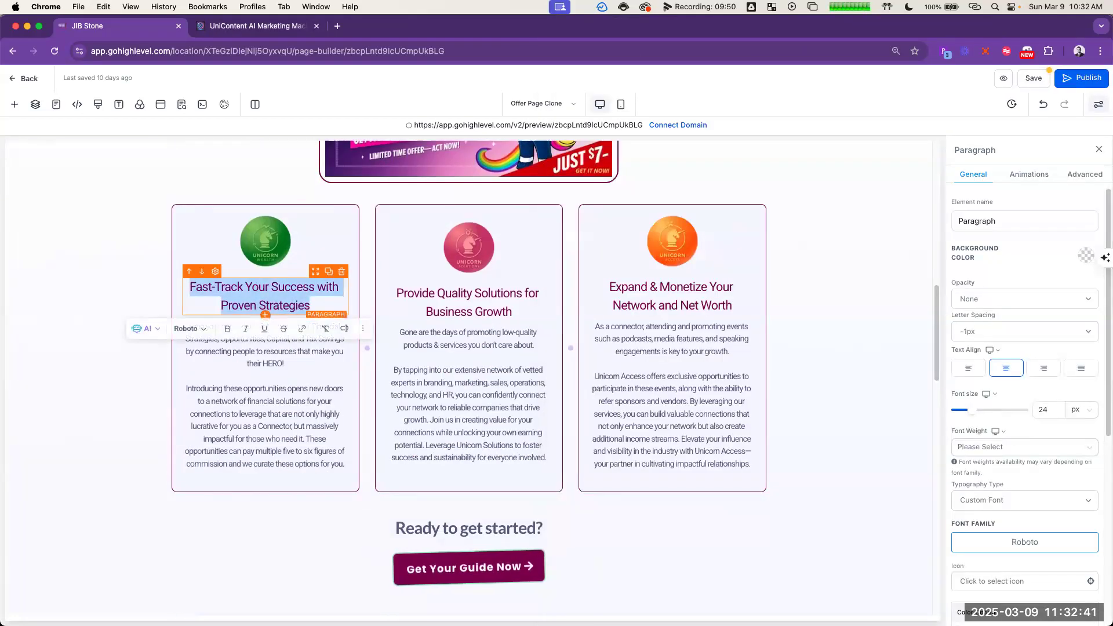
{"action": "type", "text": "Save Hou"}
{"action": "key", "text": "BackSpace"}
{"action": "key", "text": "BackSpace"}
{"action": "type", "text": "OURS Weekly"}
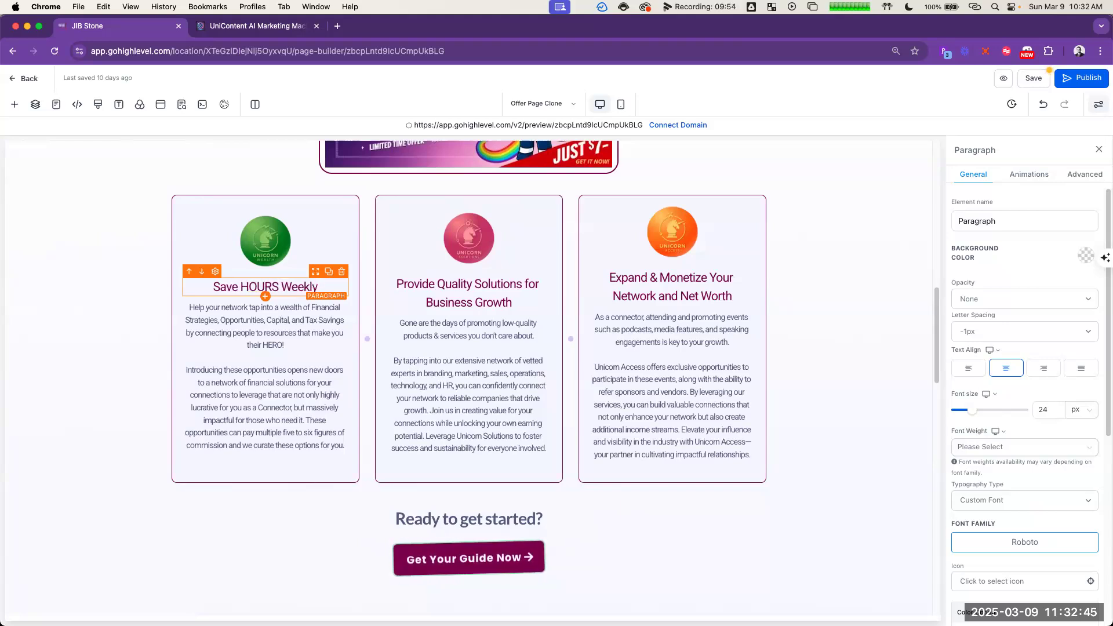
Step: Replace the first card's body text with the copied "Automate your content creation" sentence and deselect the text
{"action": "left_click", "coordinate": [287, 338]}
{"action": "key", "text": "super+a"}
{"action": "key", "text": "super+v"}
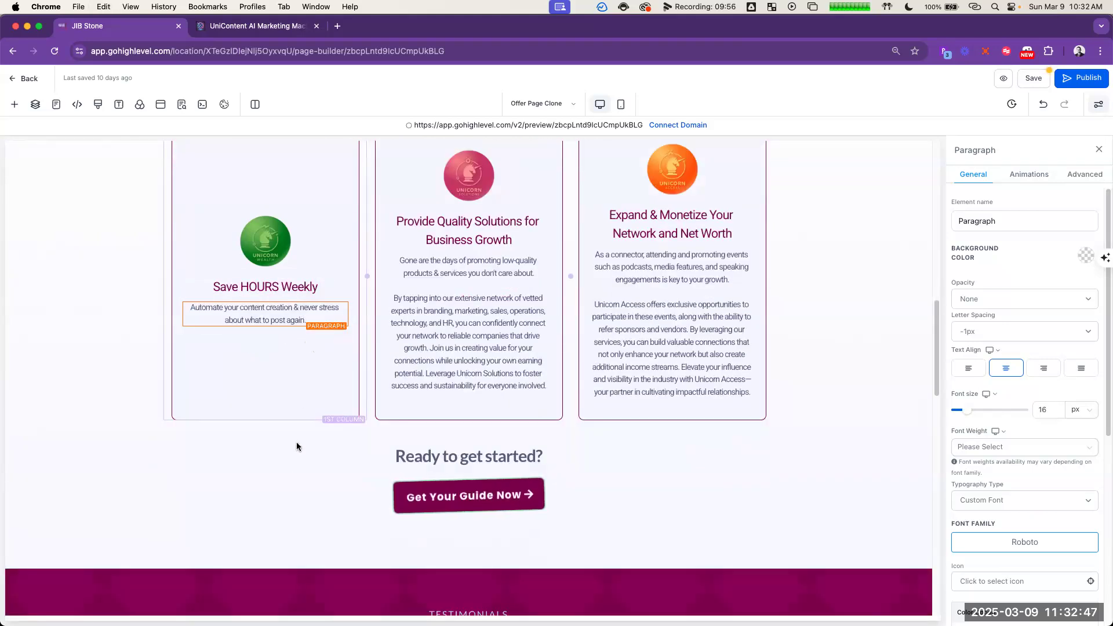
{"action": "left_click", "coordinate": [293, 475]}
{"action": "left_click", "coordinate": [155, 326]}
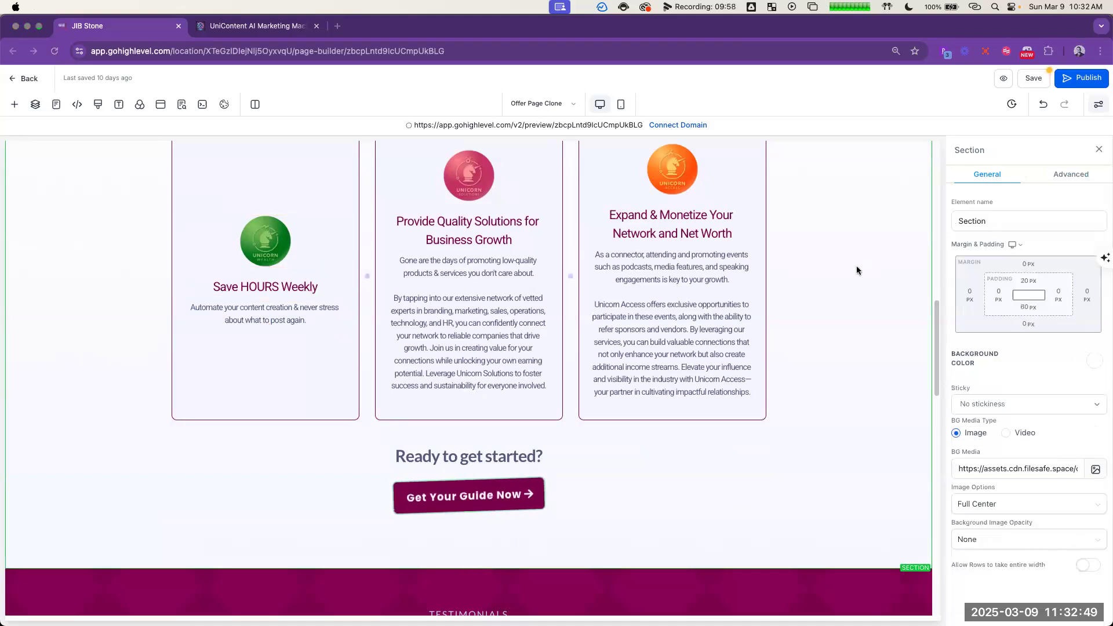
Step: Copy ChatGPT's "Increase Revenue" description, "AI-crafted posts that convert more leads into customers effortlessly."
{"action": "key", "text": "super+Tab"}
{"action": "scroll", "coordinate": [866, 272], "scroll_direction": "down", "scroll_amount": 1}
{"action": "left_click", "coordinate": [958, 183]}
{"action": "left_click_drag", "start_coordinate": [719, 185], "coordinate": [1006, 187]}
{"action": "key", "text": "super+c"}
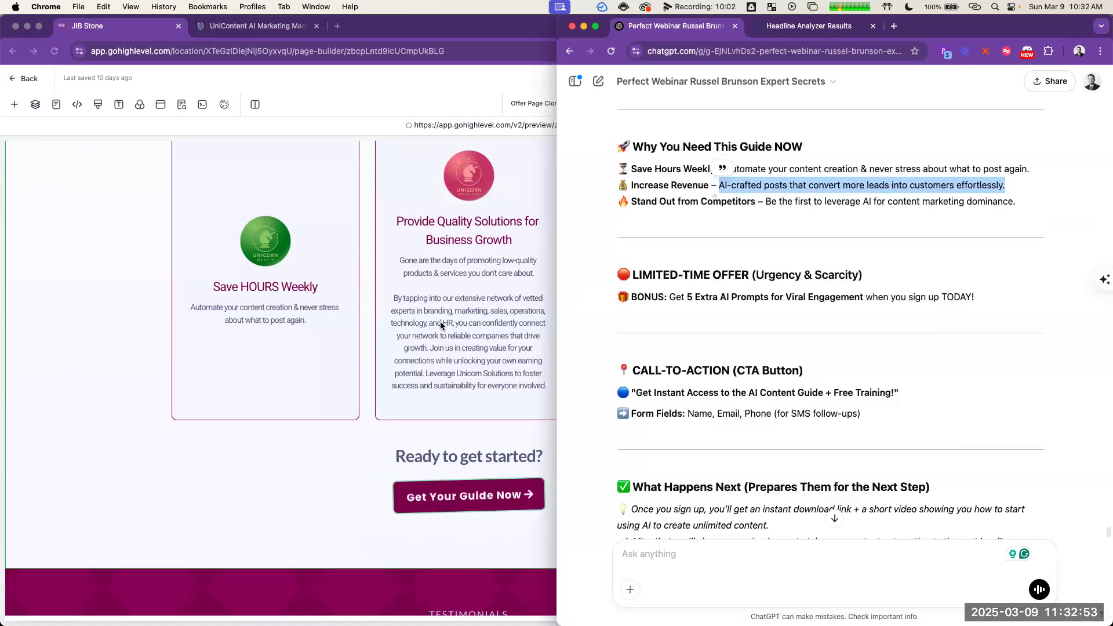
Step: Retitle the second card "Increase Revenue" and replace its body text with the copied "AI-crafted posts" sentence
{"action": "left_click", "coordinate": [483, 228]}
{"action": "left_click", "coordinate": [481, 224]}
{"action": "triple_click", "coordinate": [481, 225]}
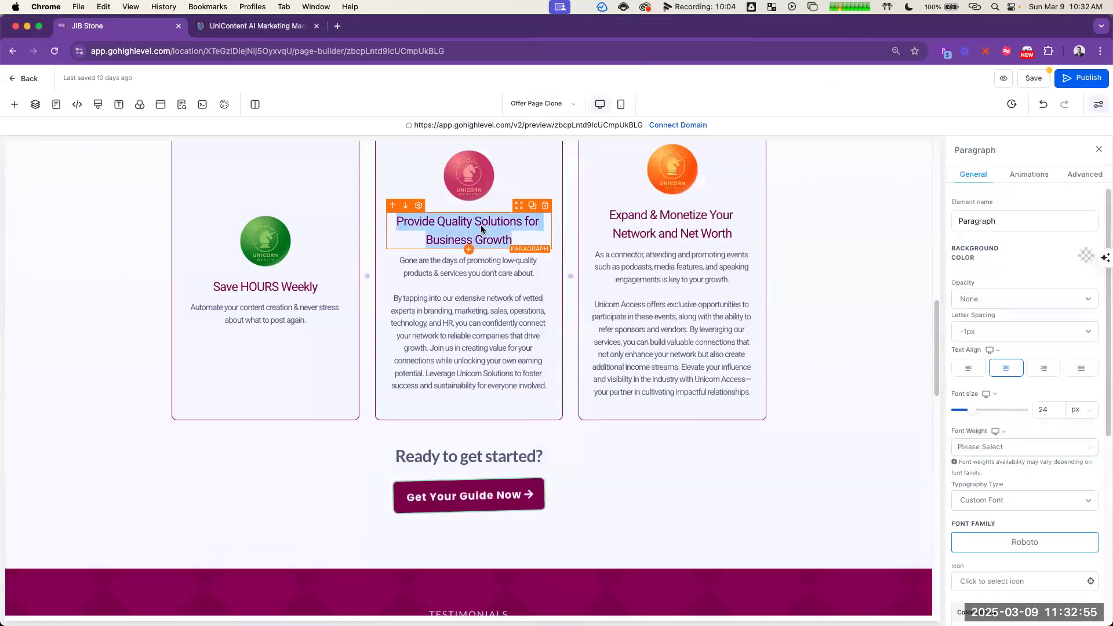
{"action": "type", "text": "Increase R"}
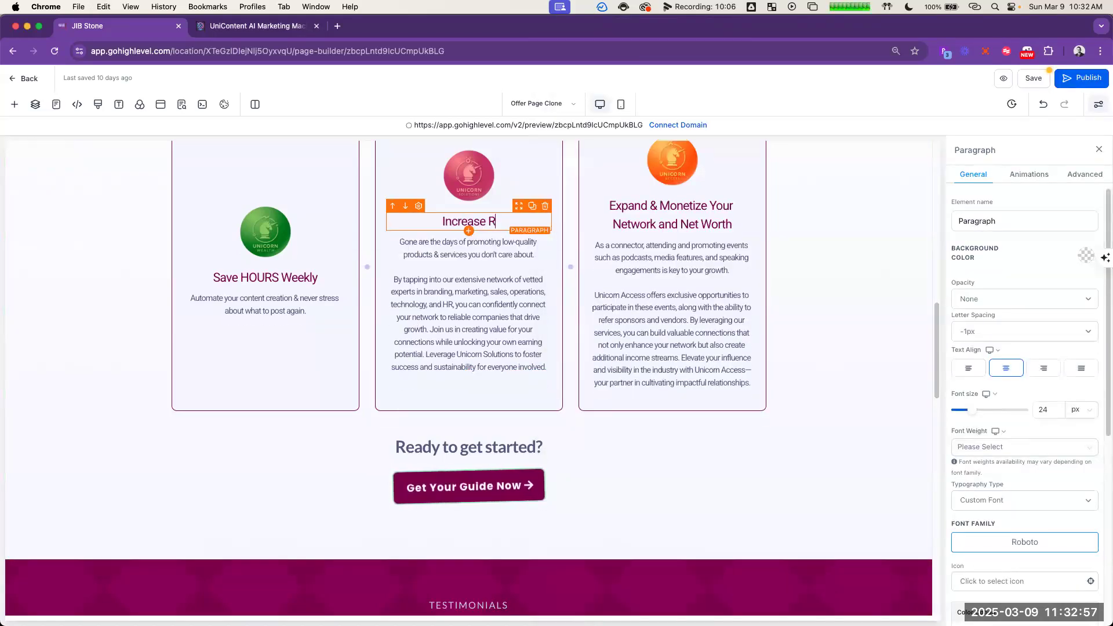
{"action": "left_click", "coordinate": [481, 241]}
{"action": "triple_click", "coordinate": [481, 242]}
{"action": "key", "text": "super+v"}
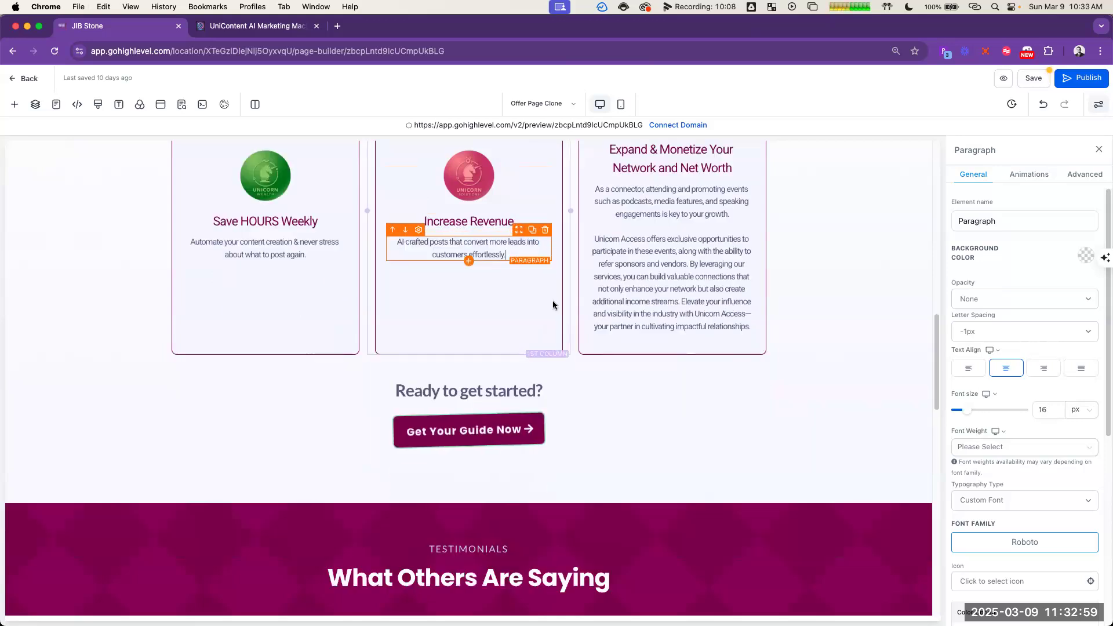
Step: Replace the third card's body text with ChatGPT's "Be the first to leverage AI for content marketing dominance."
{"action": "key", "text": "super+grave"}
{"action": "left_click", "coordinate": [767, 196]}
{"action": "left_click_drag", "start_coordinate": [765, 201], "coordinate": [1016, 201]}
{"action": "key", "text": "super+c"}
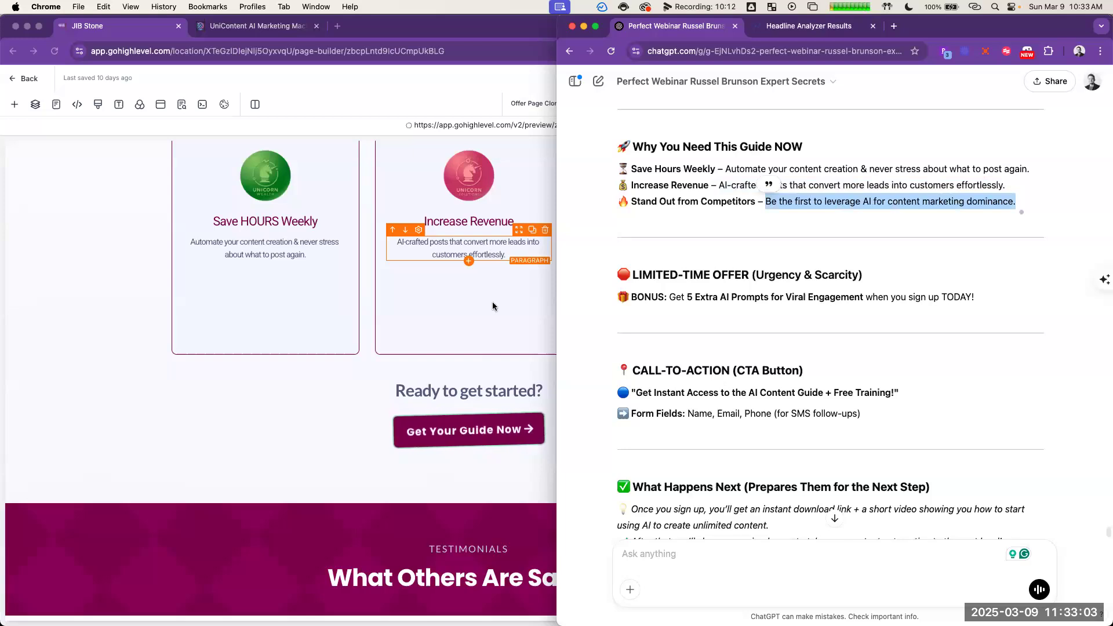
{"action": "key", "text": "super+grave"}
{"action": "triple_click", "coordinate": [665, 310]}
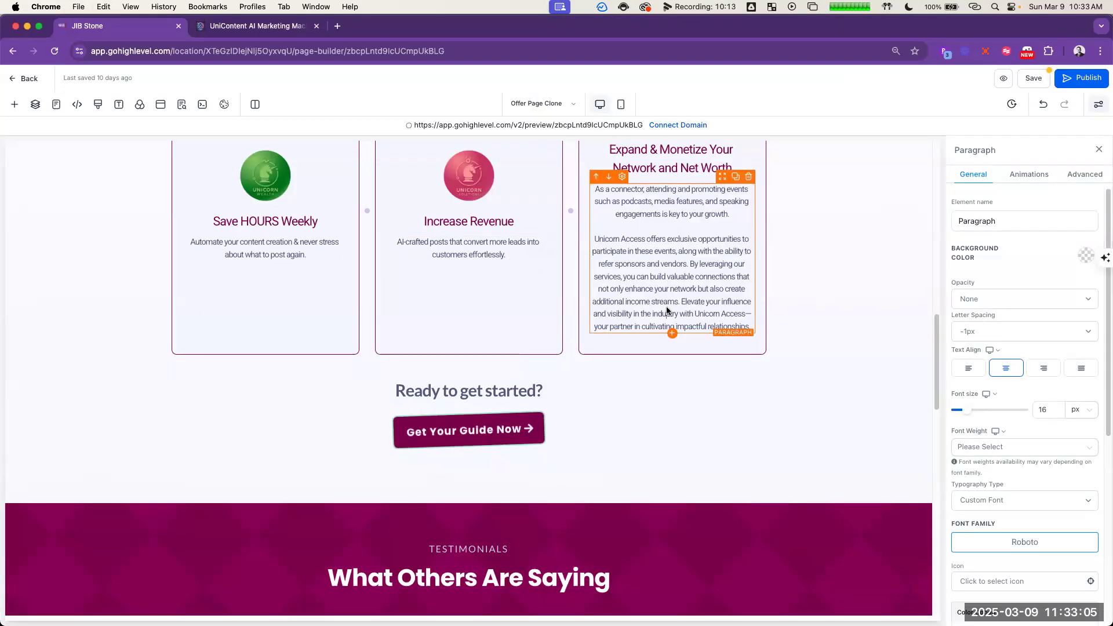
{"action": "key", "text": "super+v"}
{"action": "scroll", "coordinate": [792, 323], "scroll_direction": "up", "scroll_amount": 3}
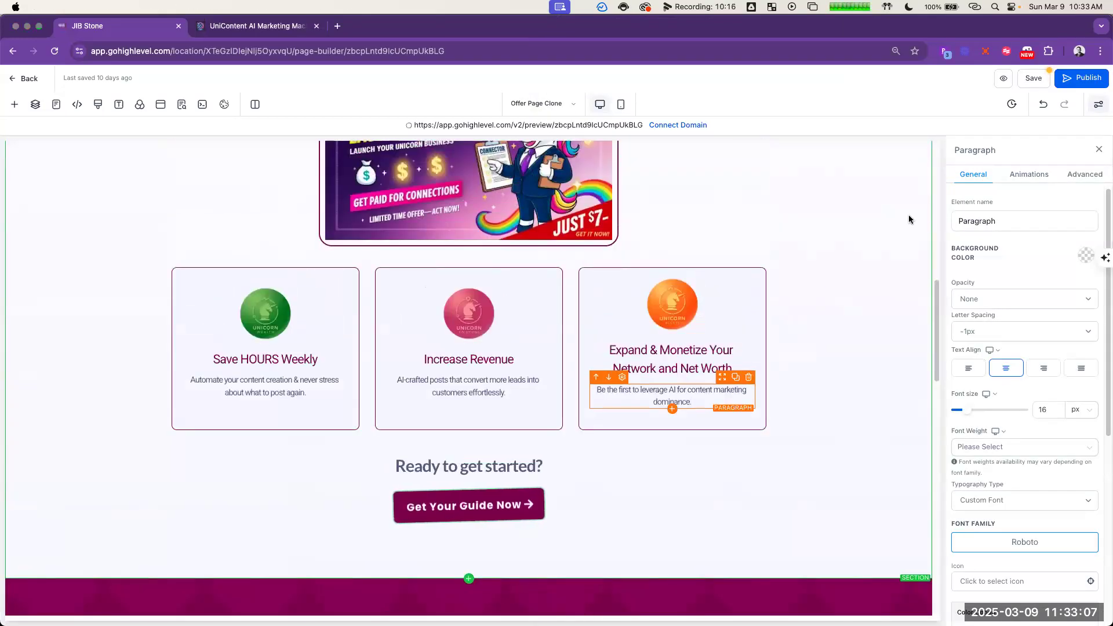
Step: Replace the third card's title with ChatGPT's "Stand Out from Competitors", including its fire emoji
{"action": "key", "text": "super+grave"}
{"action": "left_click", "coordinate": [750, 221]}
{"action": "left_click_drag", "start_coordinate": [755, 205], "coordinate": [629, 202]}
{"action": "key", "text": "super+grave"}
{"action": "triple_click", "coordinate": [655, 356]}
{"action": "type", "text": "🔥 Stand Out from Competitors"}
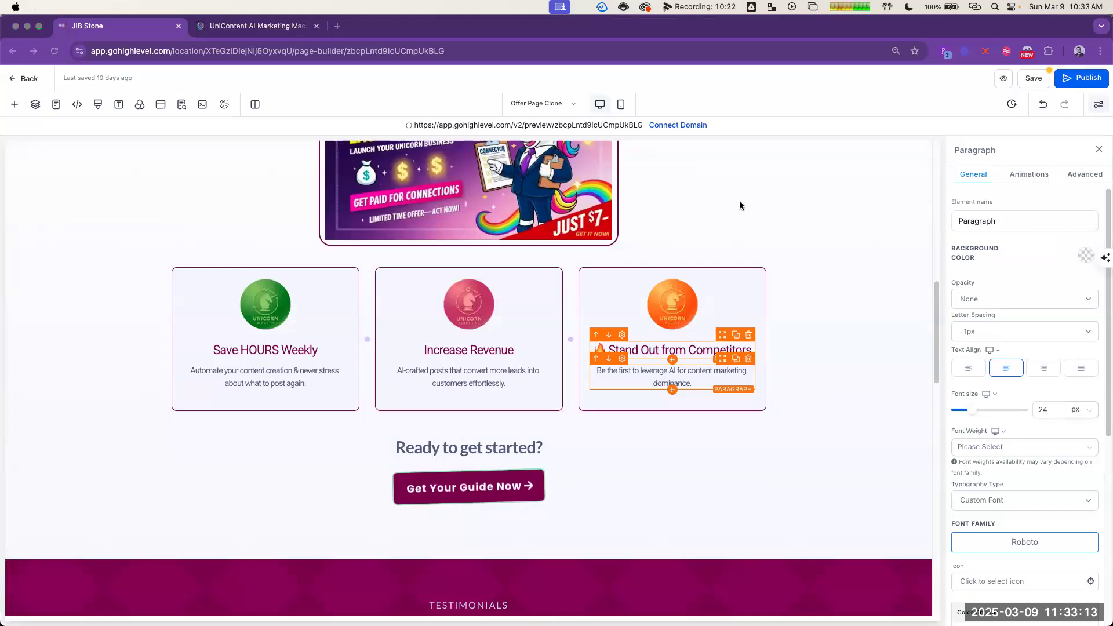
Step: Replace the second card's title with ChatGPT's "Increase Revenue", including its money bag emoji
{"action": "key", "text": "super+grave"}
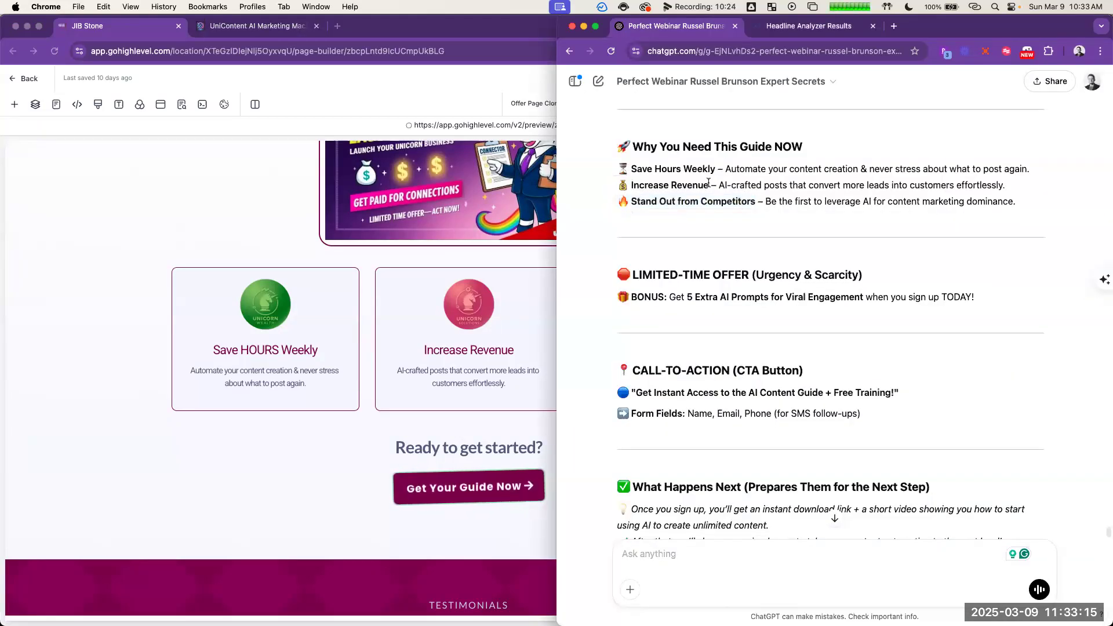
{"action": "left_click_drag", "start_coordinate": [710, 186], "coordinate": [619, 185]}
{"action": "key", "text": "cmd+c"}
{"action": "key", "text": "super+grave"}
{"action": "left_click", "coordinate": [486, 352]}
{"action": "triple_click", "coordinate": [486, 352]}
{"action": "key", "text": "cmd+v"}
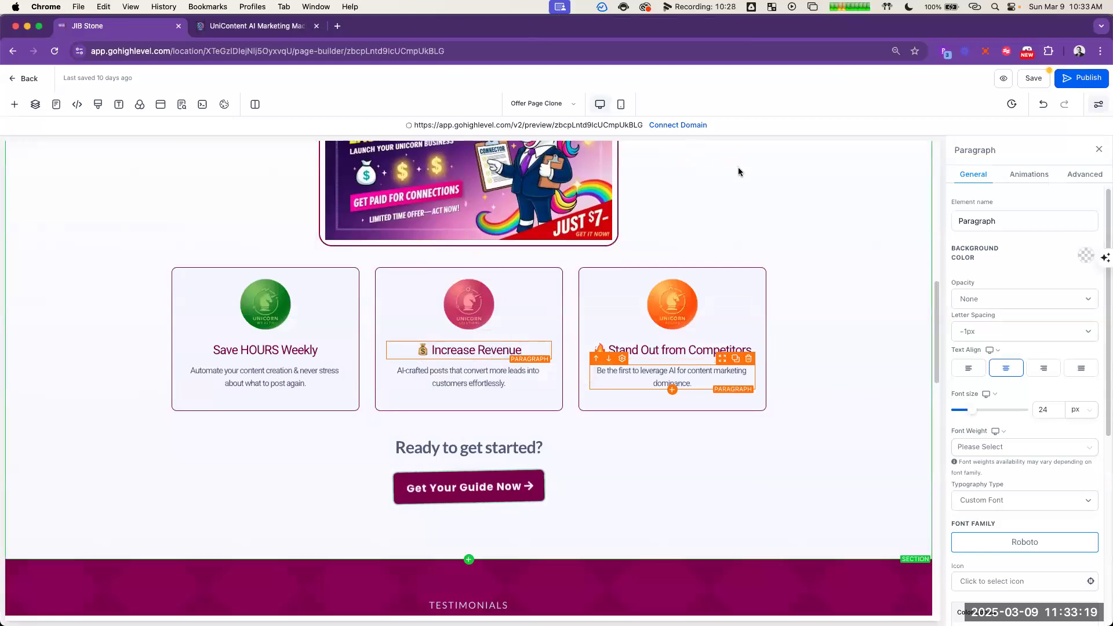
Step: Replace the first card's title with ChatGPT's hourglass-emoji version, written as "Save HOURS Weekly" with HOURS in capitals
{"action": "key", "text": "super+grave"}
{"action": "key", "text": "super+grave"}
{"action": "key", "text": "super+grave"}
{"action": "key", "text": "super+grave"}
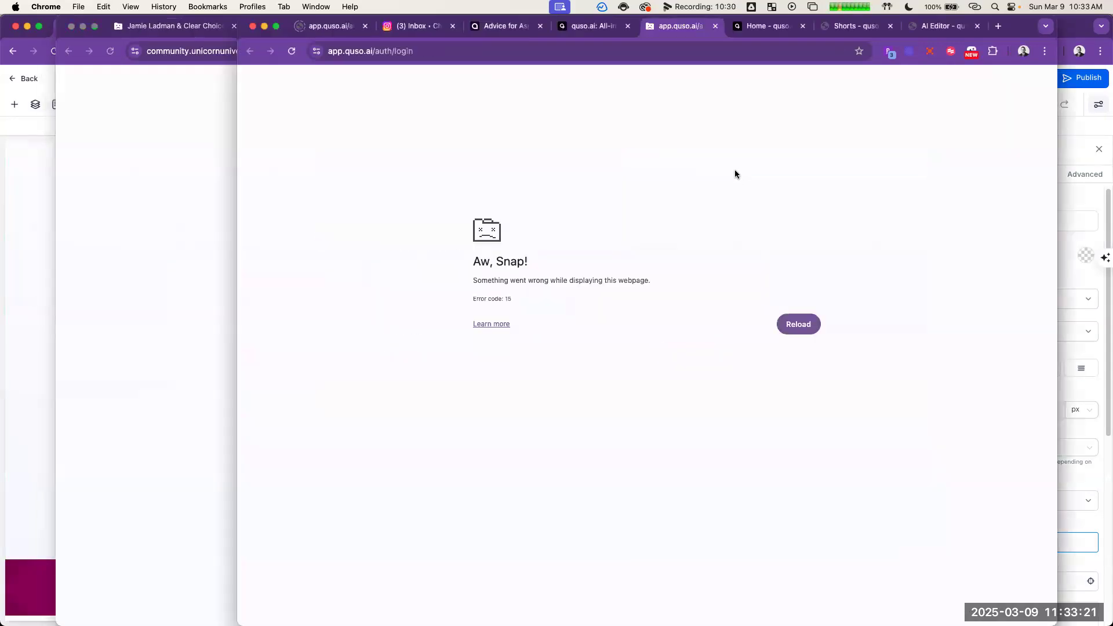
{"action": "left_click_drag", "start_coordinate": [716, 168], "coordinate": [618, 170]}
{"action": "key", "text": "super+c"}
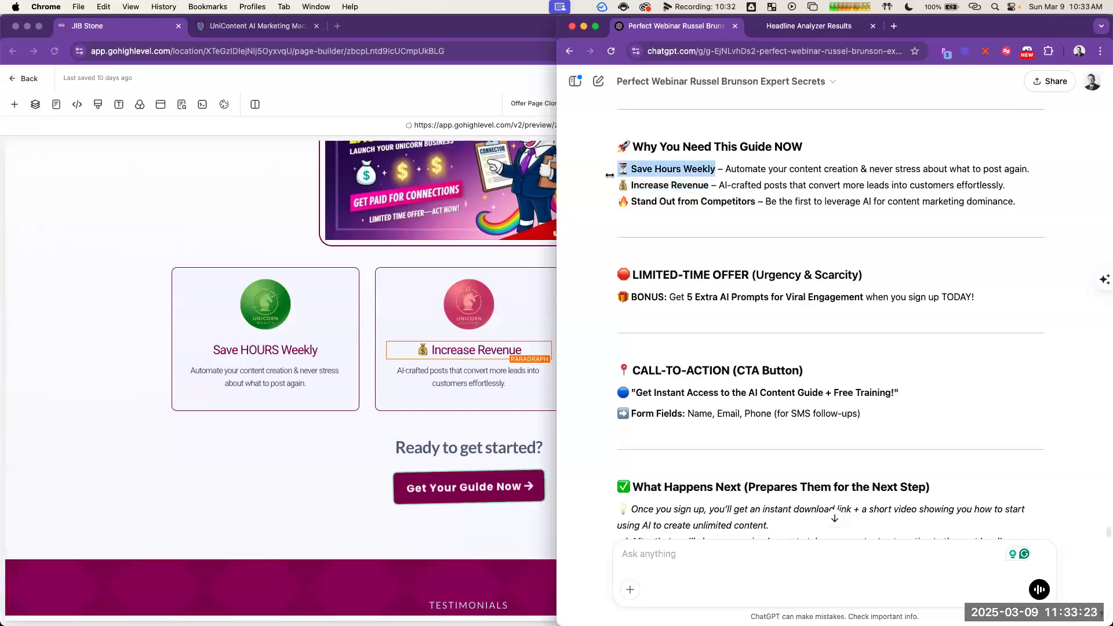
{"action": "left_click", "coordinate": [293, 358]}
{"action": "triple_click", "coordinate": [265, 350]}
{"action": "key", "text": "super+v"}
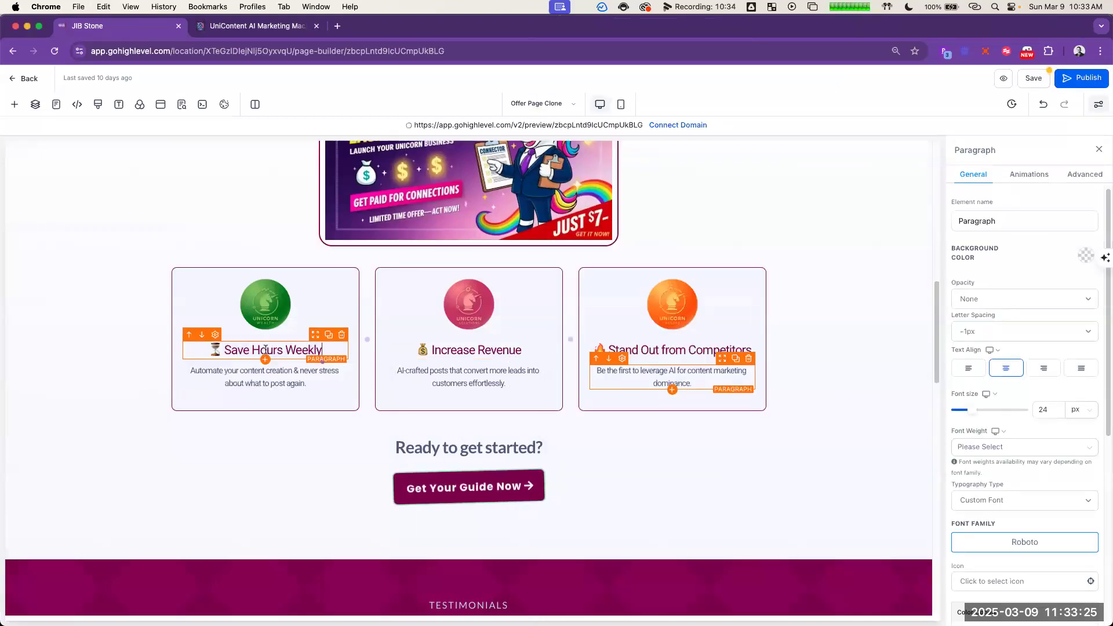
{"action": "key", "text": "super+z"}
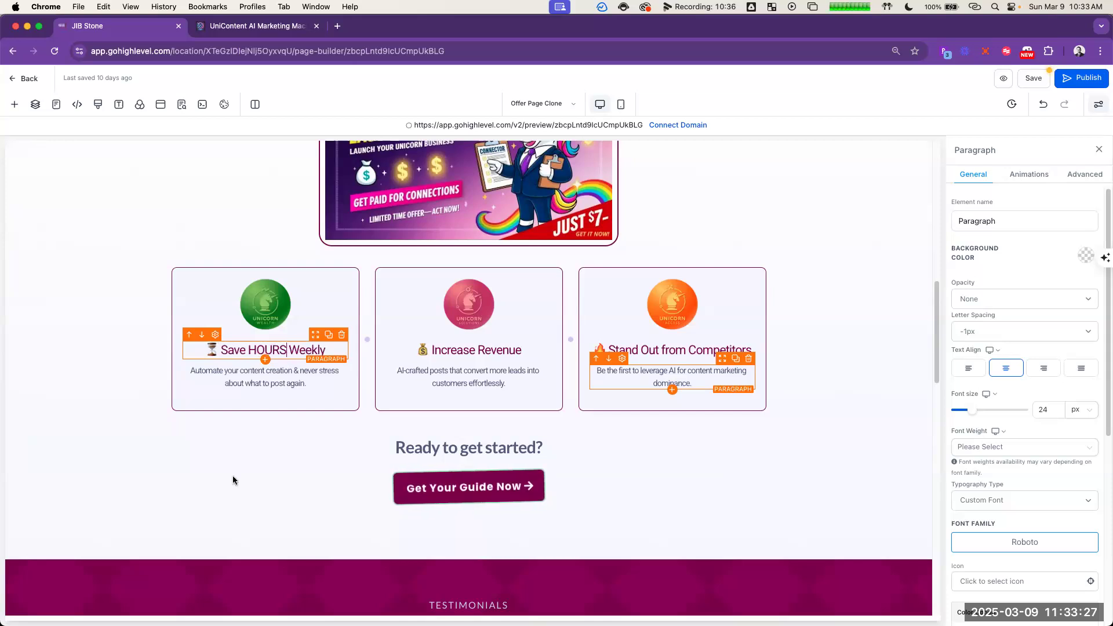
{"action": "left_click", "coordinate": [234, 499]}
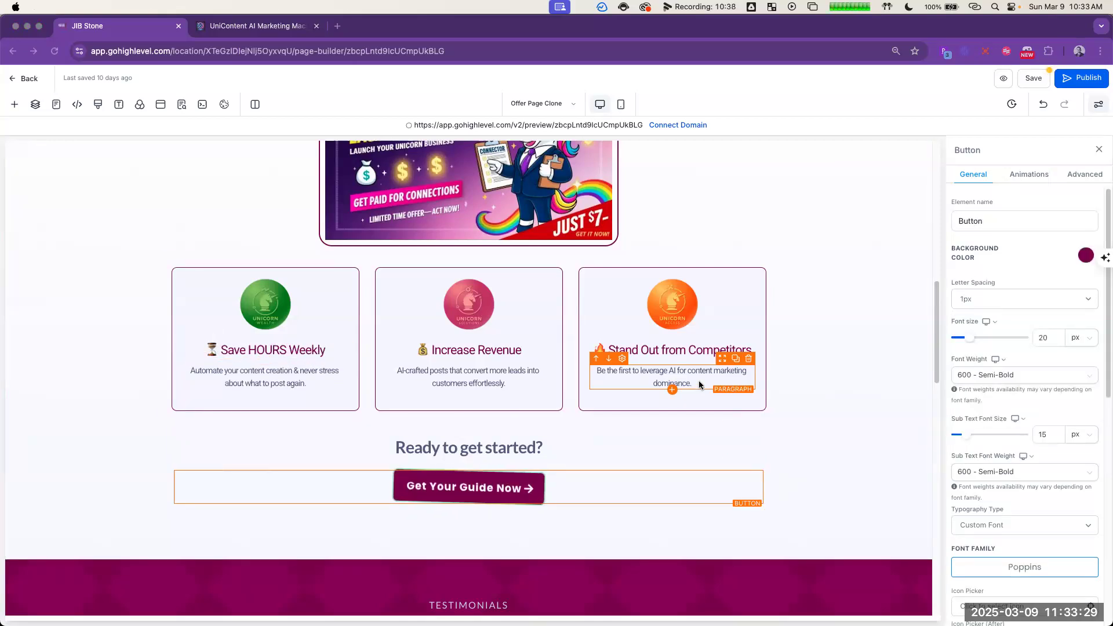
Step: Replace the "Ready to get started?" heading with ChatGPT's call to action, "Get Instant Access to the AI Content Guide + Free Training!"
{"action": "key", "text": "super+grave"}
{"action": "scroll", "coordinate": [890, 314], "scroll_direction": "down", "scroll_amount": 2}
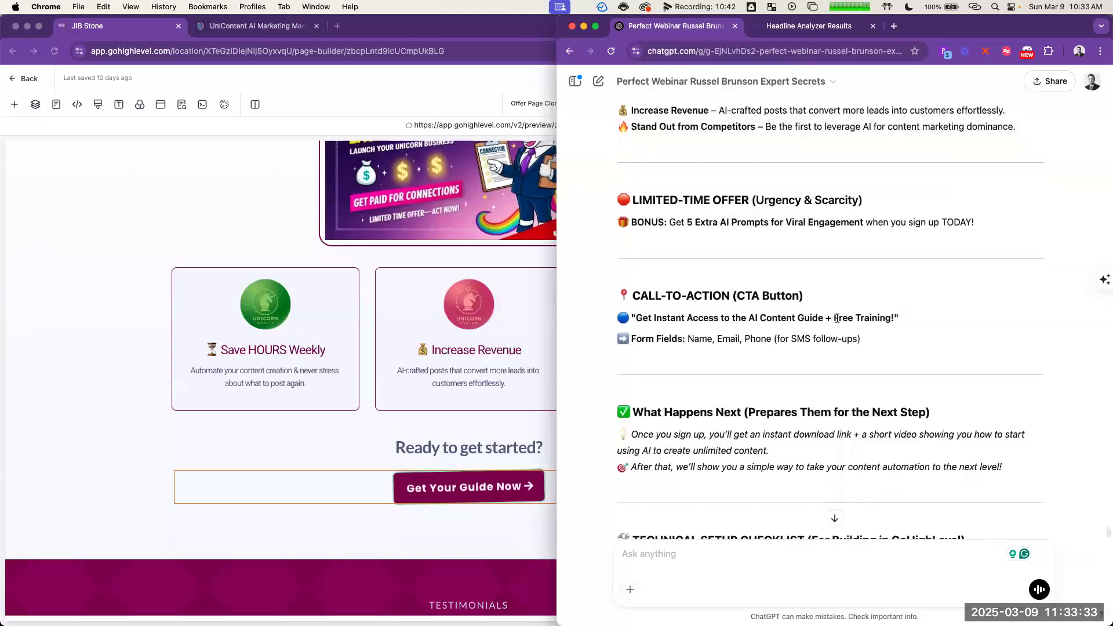
{"action": "triple_click", "coordinate": [837, 318]}
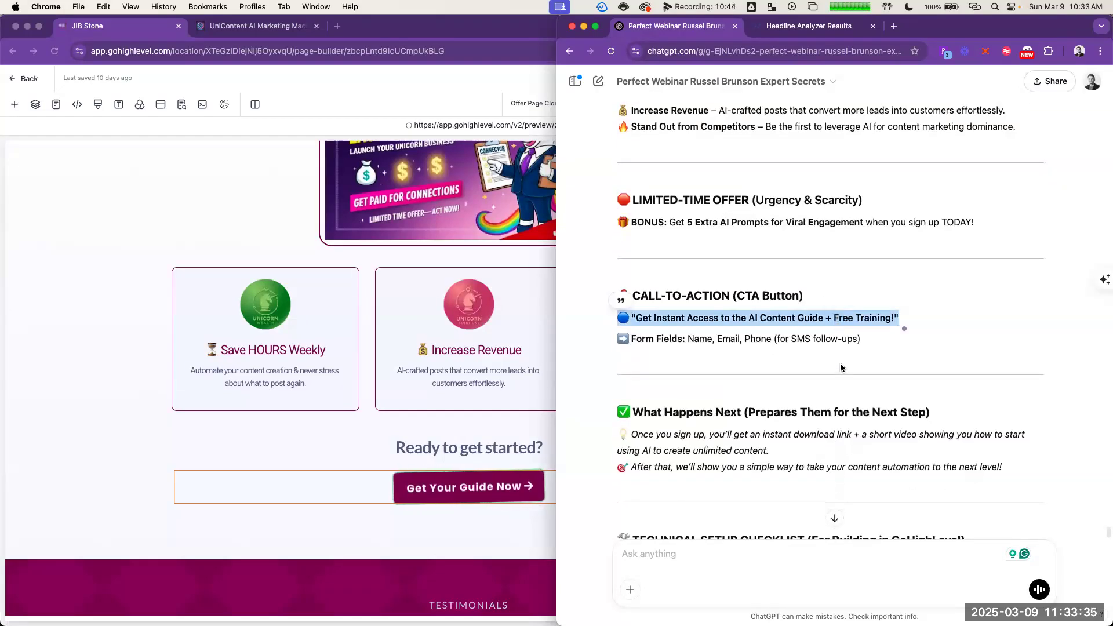
{"action": "left_click", "coordinate": [893, 326]}
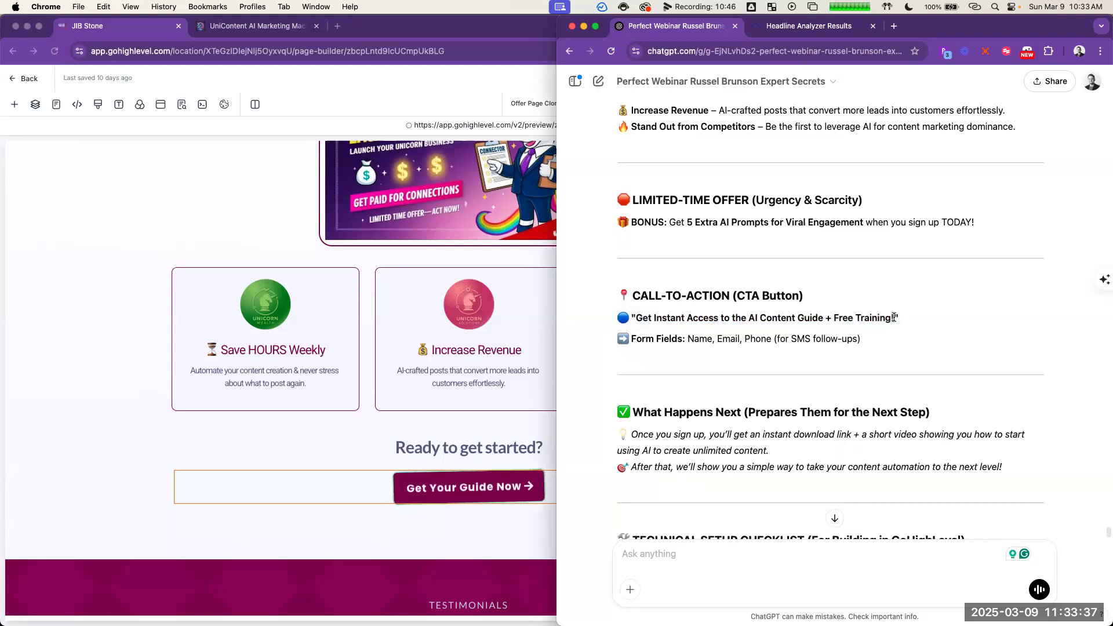
{"action": "left_click_drag", "start_coordinate": [895, 319], "coordinate": [648, 321]}
{"action": "key", "text": "super+c"}
{"action": "left_click", "coordinate": [504, 449]}
{"action": "triple_click", "coordinate": [504, 449]}
{"action": "key", "text": "super+v"}
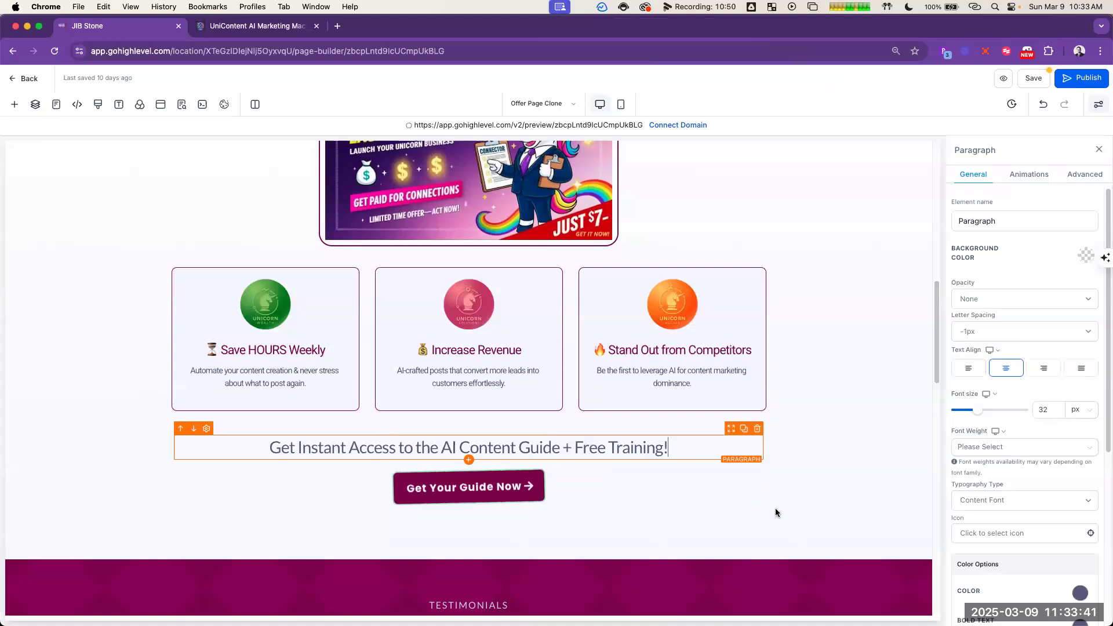
Step: Copy both sentences under "What Happens Next" from the ChatGPT opt-in copy, including their emojis
{"action": "key", "text": "super+grave"}
{"action": "left_click", "coordinate": [848, 348]}
{"action": "scroll", "coordinate": [879, 350], "scroll_direction": "down", "scroll_amount": 3}
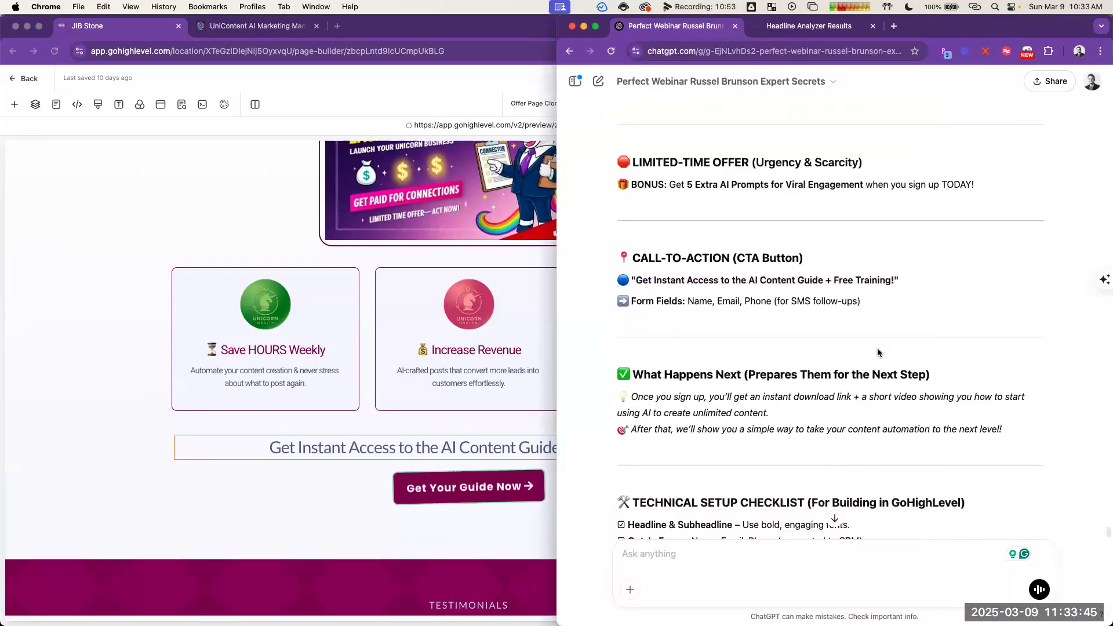
{"action": "scroll", "coordinate": [882, 347], "scroll_direction": "down", "scroll_amount": 1}
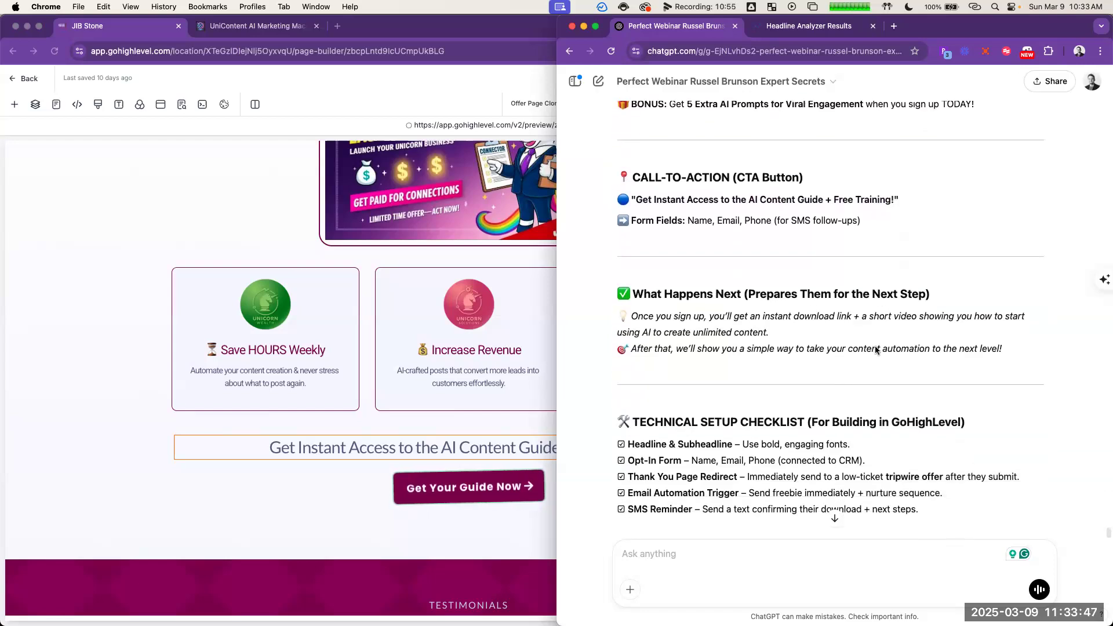
{"action": "scroll", "coordinate": [886, 346], "scroll_direction": "down", "scroll_amount": 1}
{"action": "scroll", "coordinate": [886, 352], "scroll_direction": "down", "scroll_amount": 1}
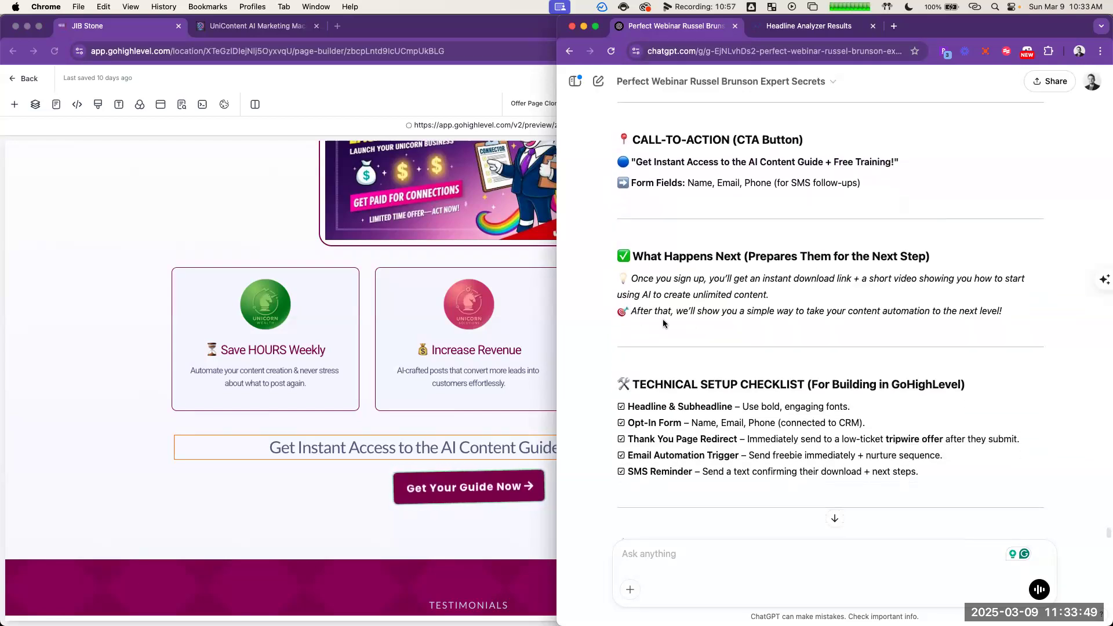
{"action": "left_click_drag", "start_coordinate": [607, 281], "coordinate": [1038, 316]}
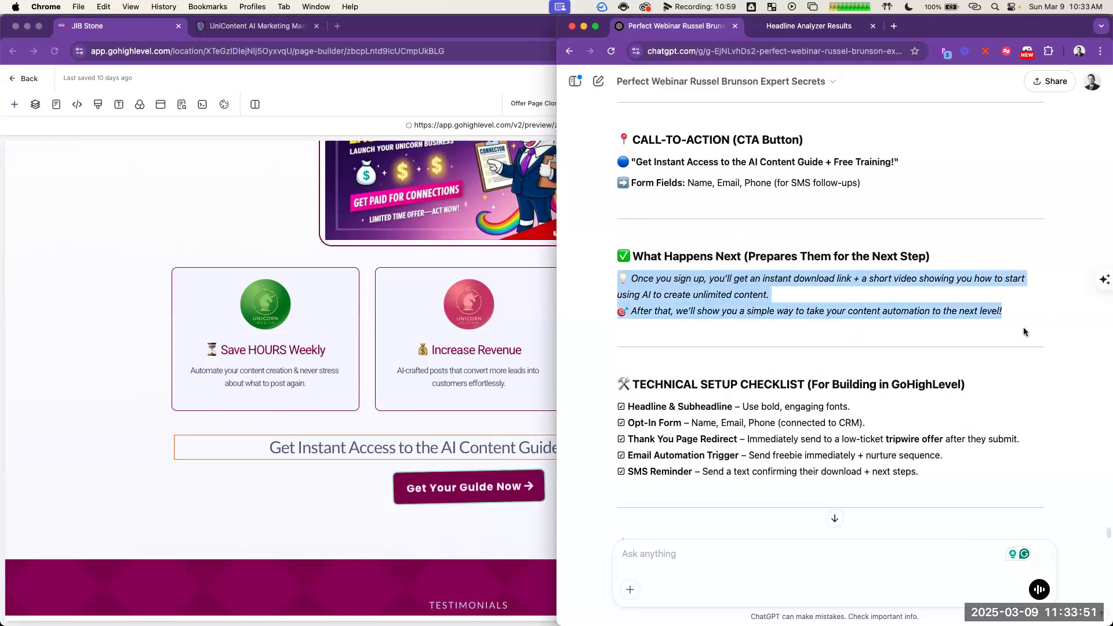
{"action": "left_click", "coordinate": [620, 268]}
Step: Add a paragraph below the "Get Your Guide Now" button and replace its placeholder with the copied "What Happens Next" sentences
{"action": "left_click", "coordinate": [473, 447]}
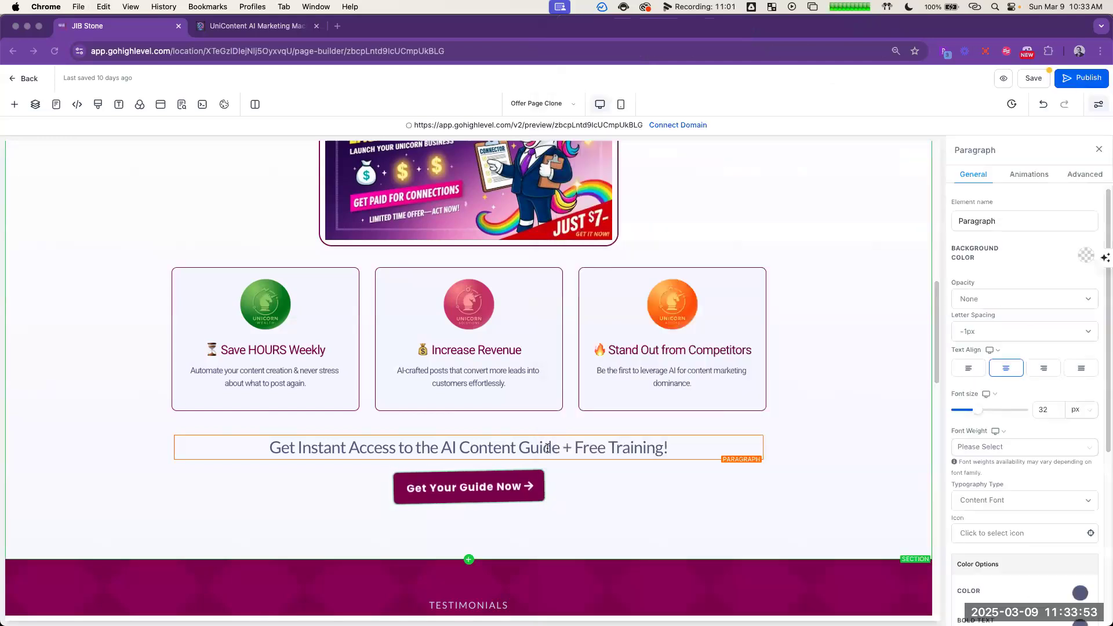
{"action": "left_click", "coordinate": [469, 505]}
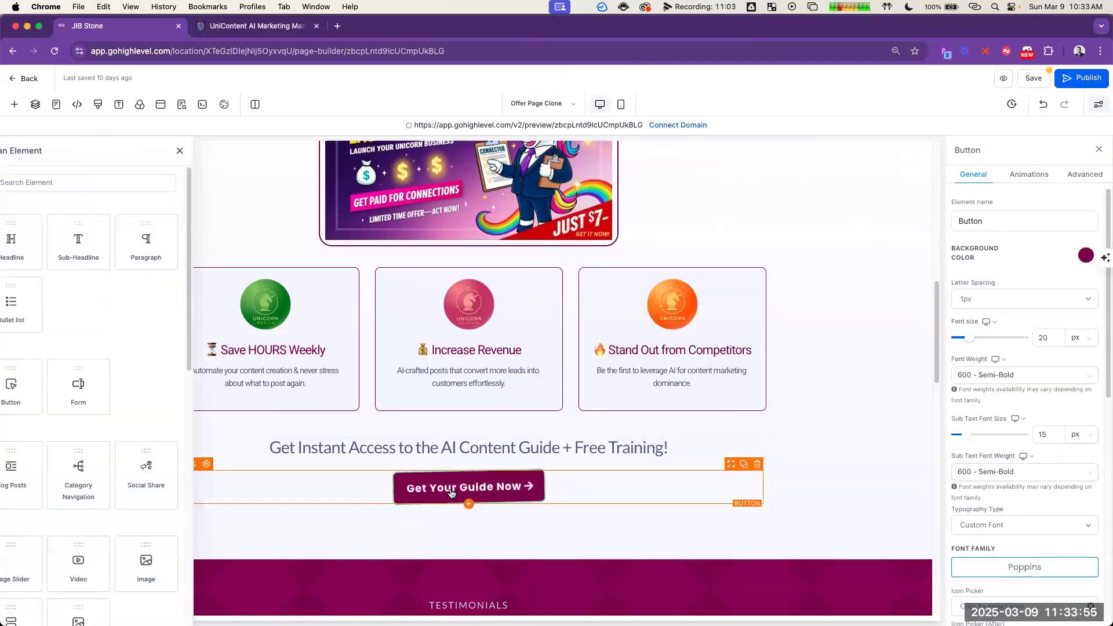
{"action": "left_click", "coordinate": [276, 249]}
{"action": "left_click", "coordinate": [494, 512]}
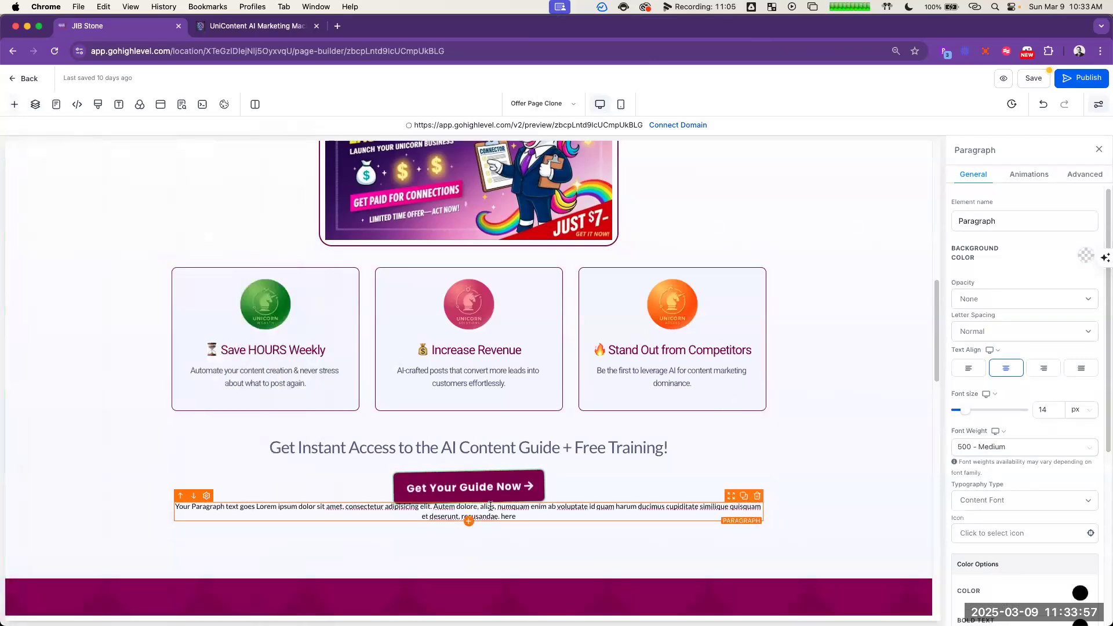
{"action": "key", "text": "super+a"}
{"action": "key", "text": "super+v"}
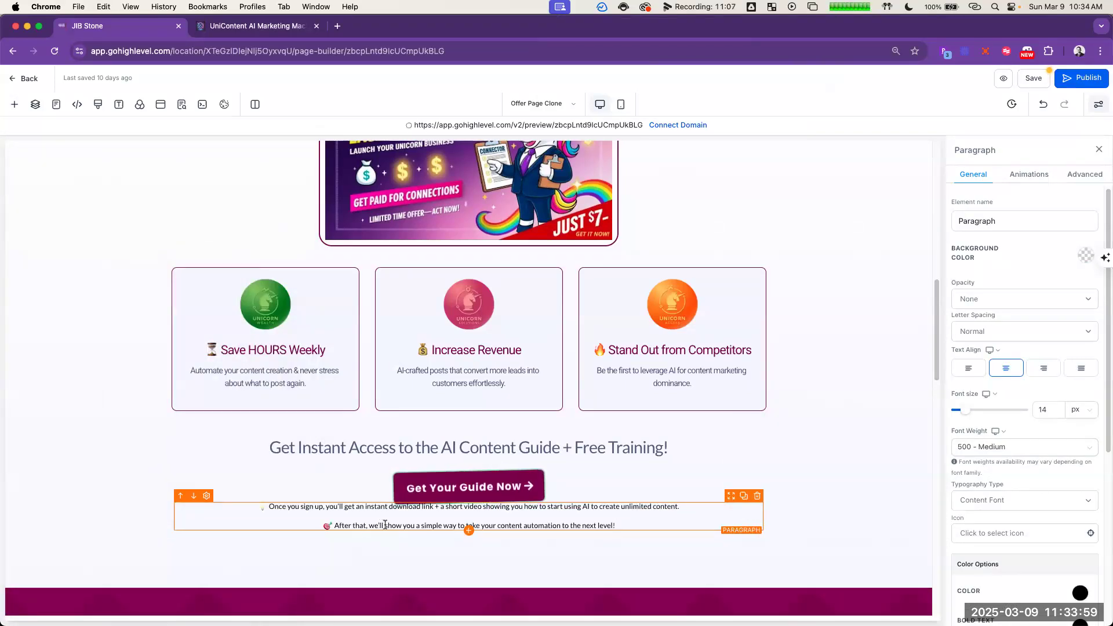
{"action": "key", "text": "super+a"}
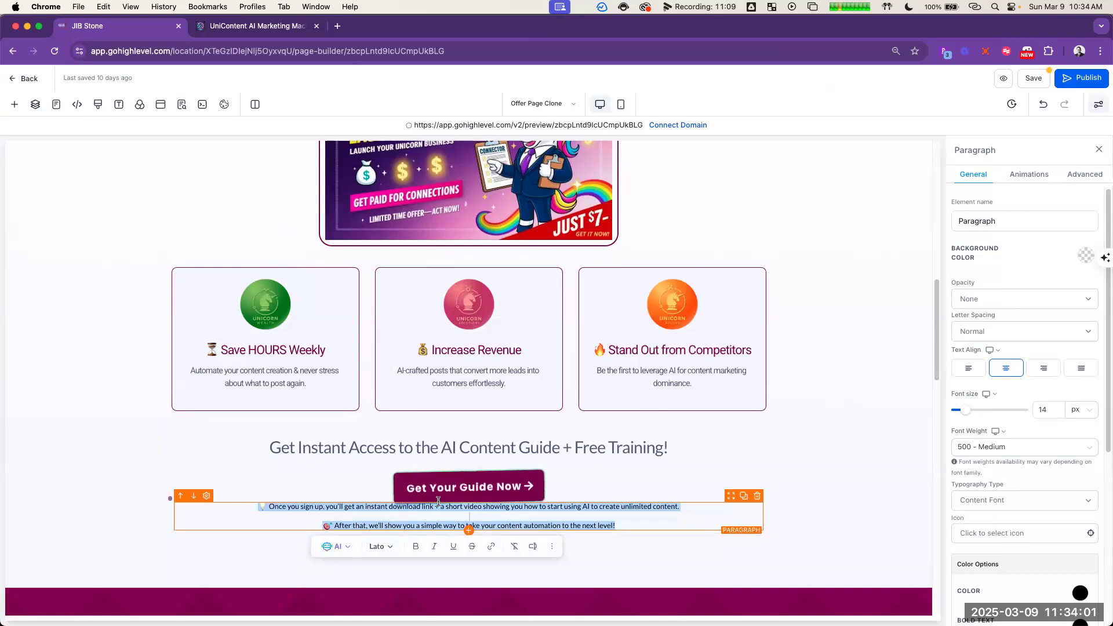
Step: Insert a sub-headline directly under the "Get Your Guide Now" button and fill it with the copied "What Happens Next" sentences
{"action": "left_click", "coordinate": [465, 507]}
{"action": "left_click", "coordinate": [469, 502]}
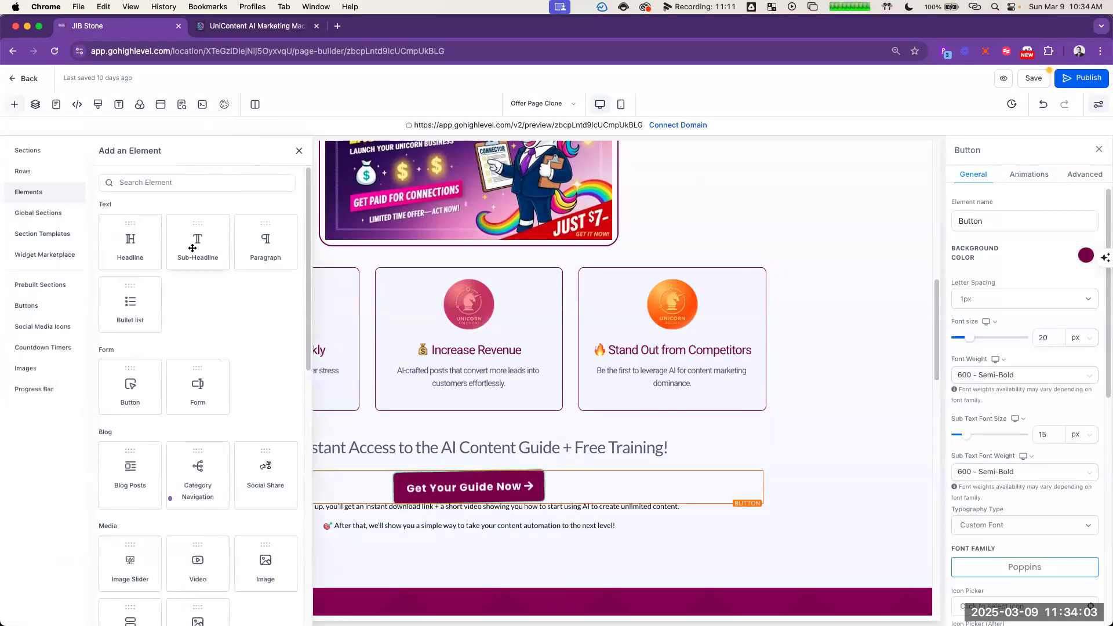
{"action": "left_click", "coordinate": [193, 251]}
{"action": "triple_click", "coordinate": [480, 511]}
{"action": "key", "text": "super+v"}
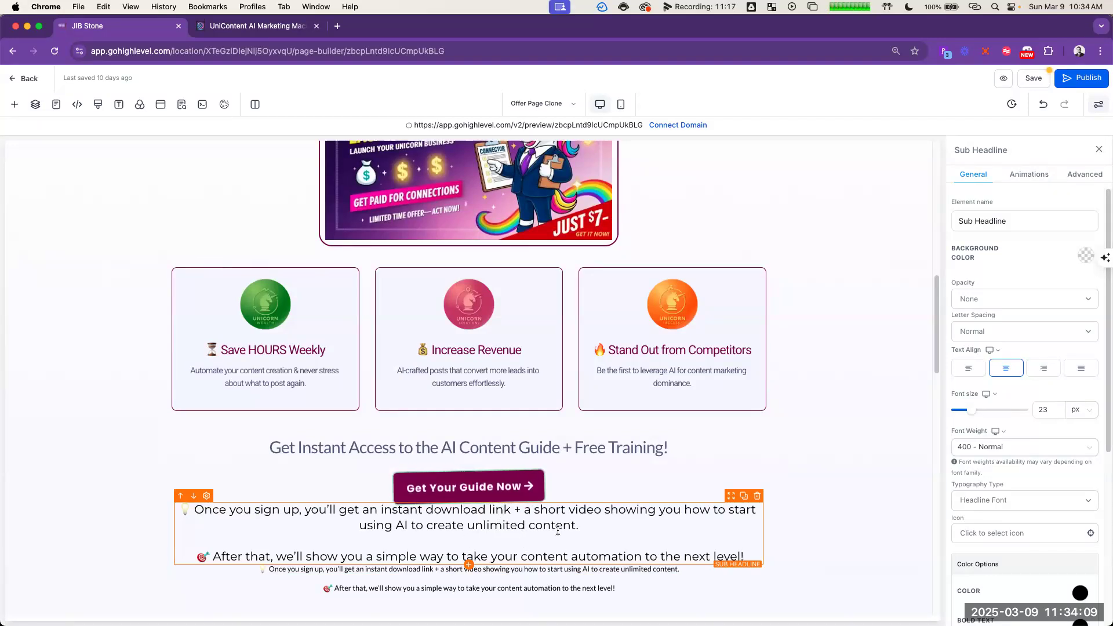
Step: Set the new sub-headline's top margin to 20 px
{"action": "scroll", "coordinate": [1068, 463], "scroll_direction": "down", "scroll_amount": 5}
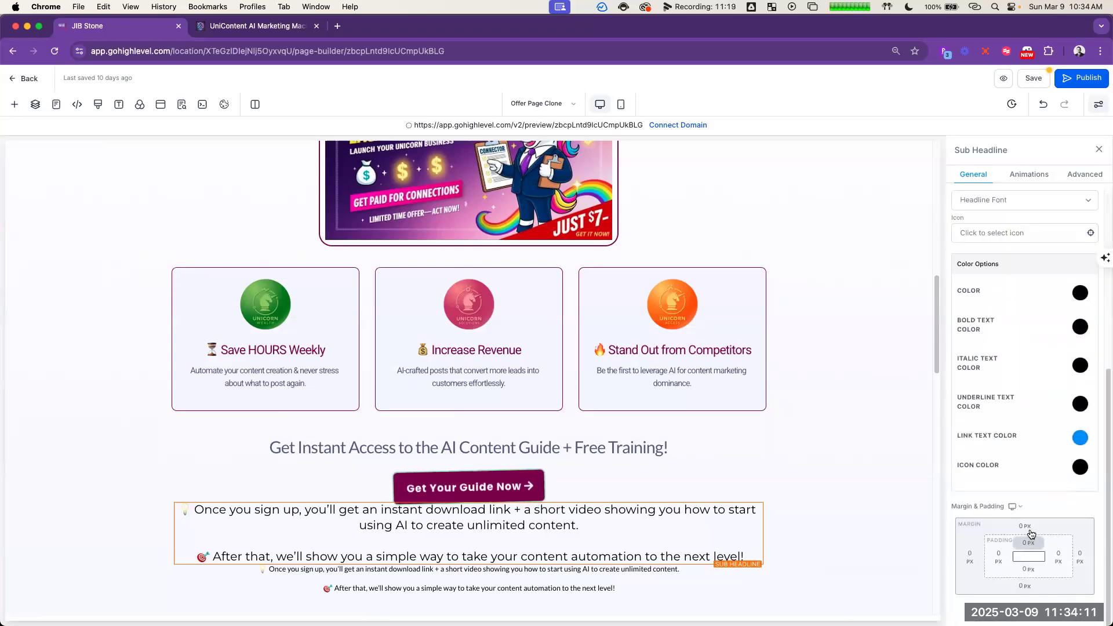
{"action": "left_click", "coordinate": [1027, 544]}
{"action": "left_click", "coordinate": [1084, 575]}
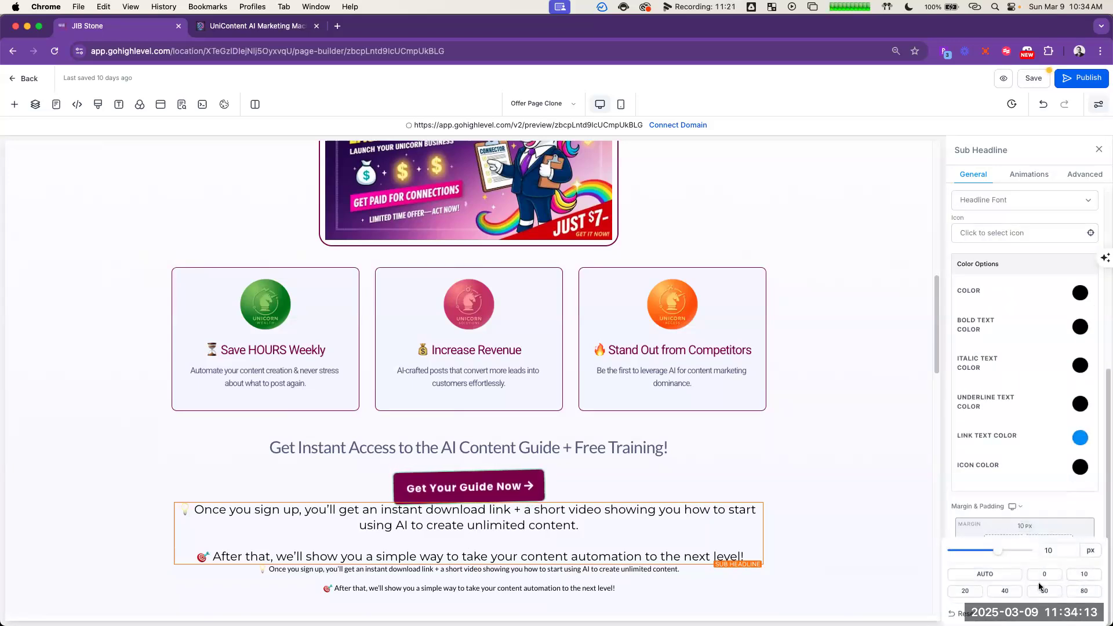
{"action": "left_click", "coordinate": [966, 593]}
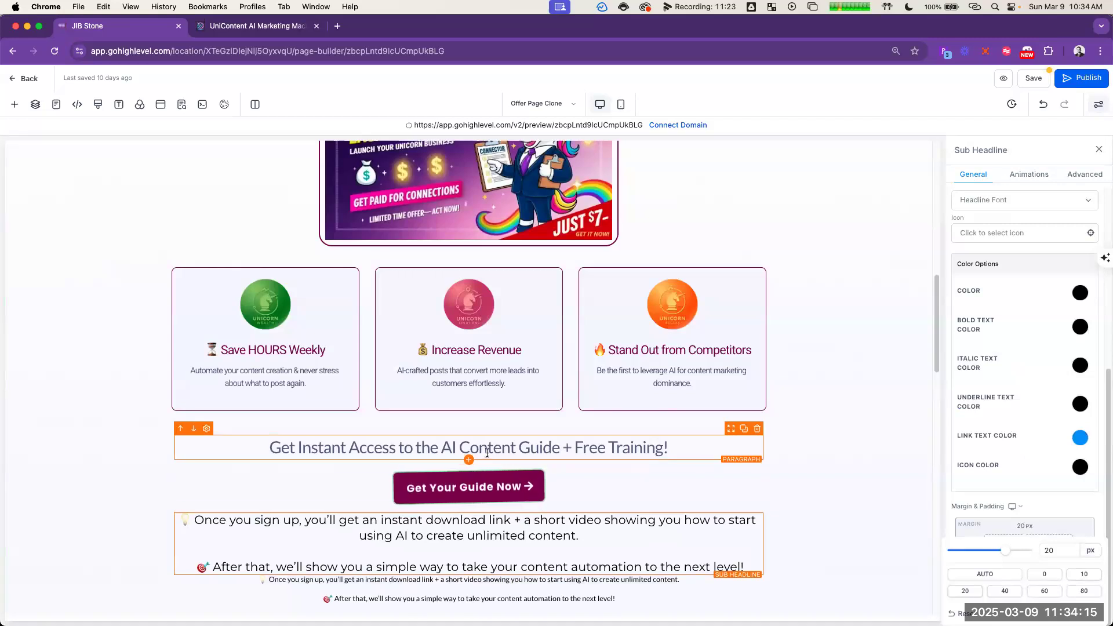
Step: Set the bottom margin of the "Get Your Guide Now" button to 20 px
{"action": "left_click", "coordinate": [498, 457]}
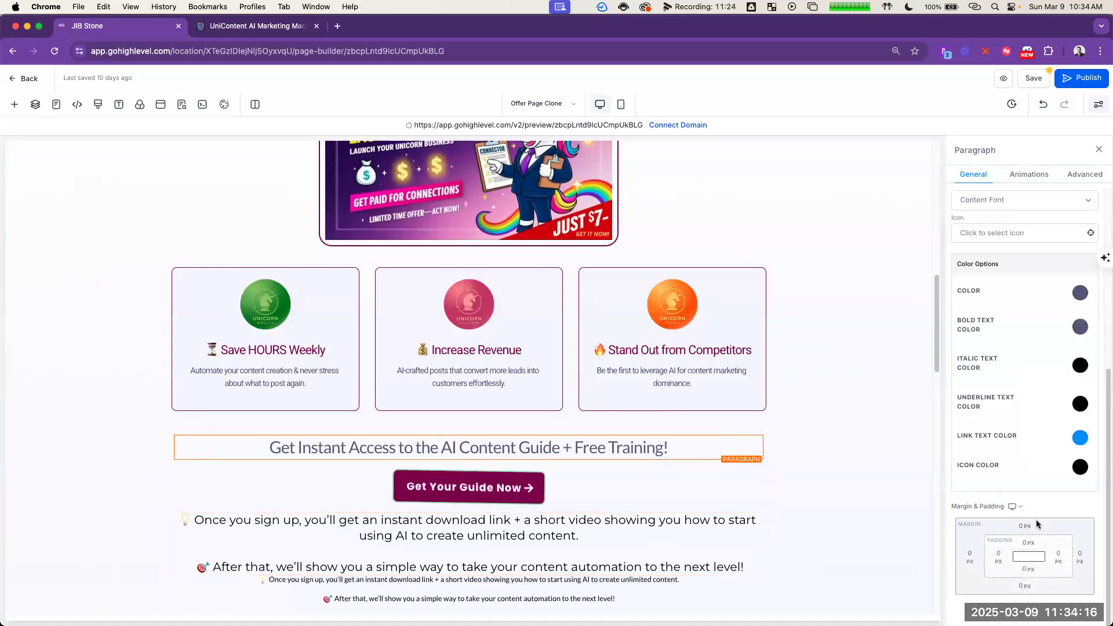
{"action": "left_click", "coordinate": [505, 488]}
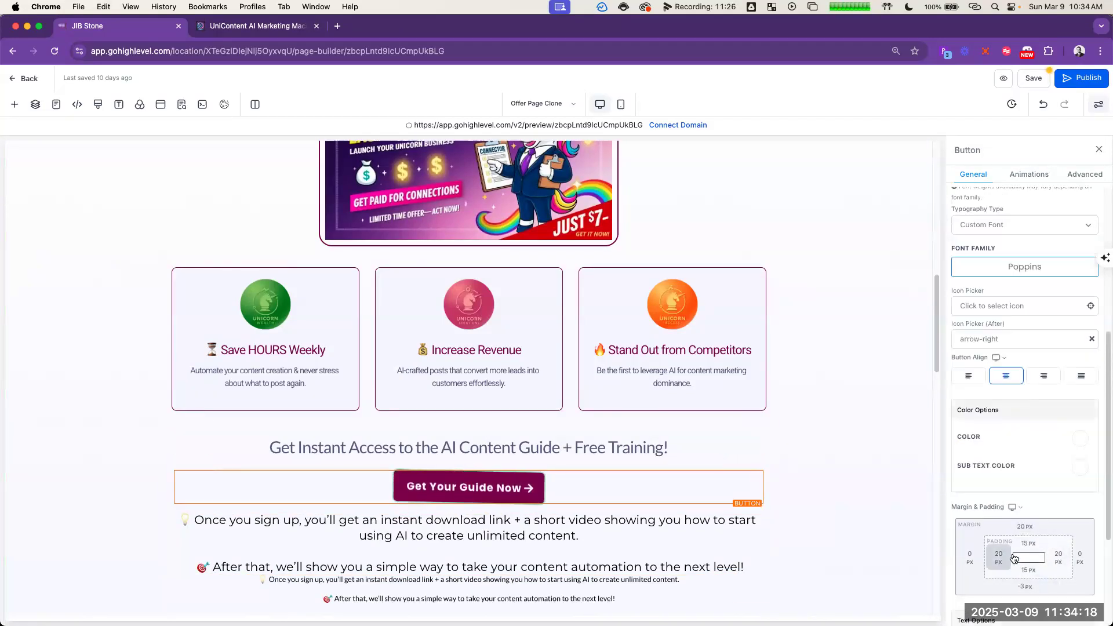
{"action": "left_click", "coordinate": [1027, 589]}
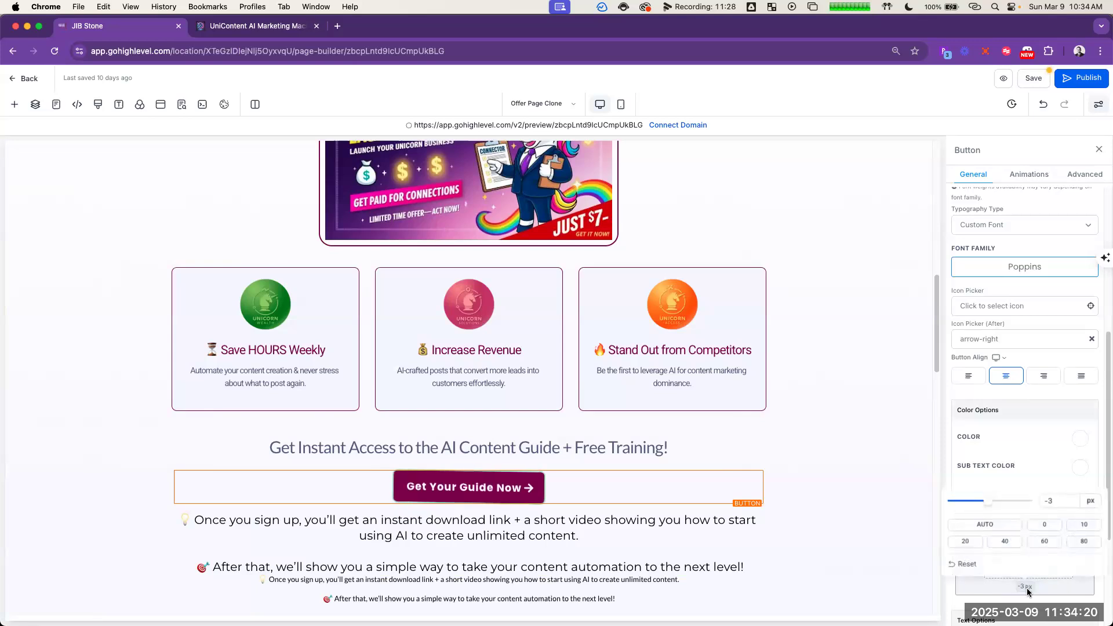
{"action": "left_click", "coordinate": [965, 544]}
{"action": "left_click", "coordinate": [695, 514]}
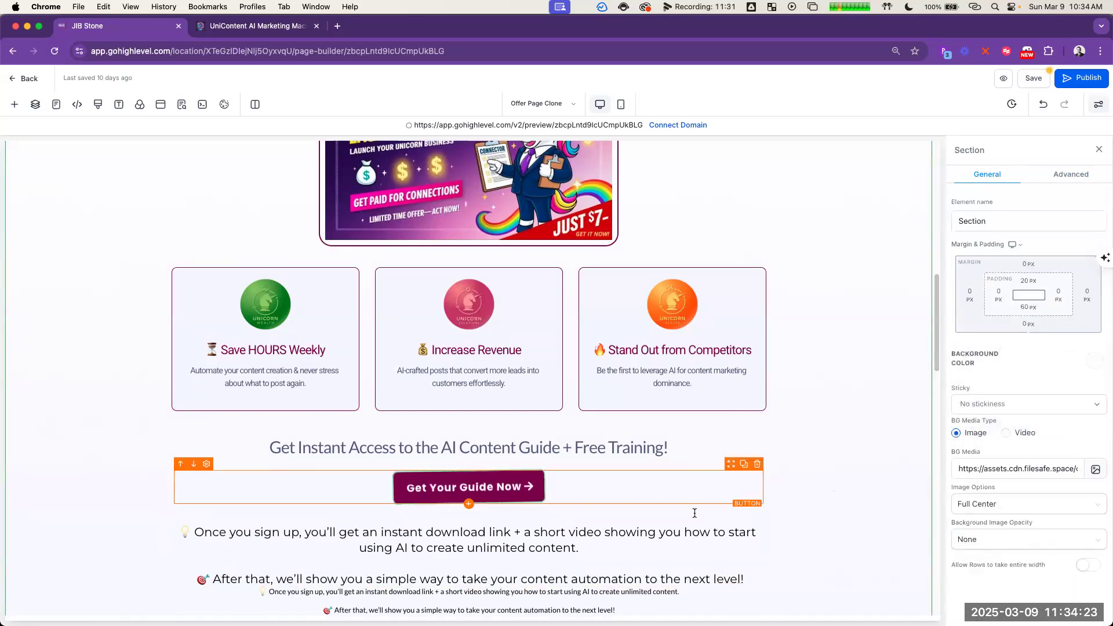
Step: Set the top margin of the sub-headline below the button to 0 px
{"action": "left_click", "coordinate": [667, 529]}
{"action": "scroll", "coordinate": [1027, 516], "scroll_direction": "down", "scroll_amount": 5}
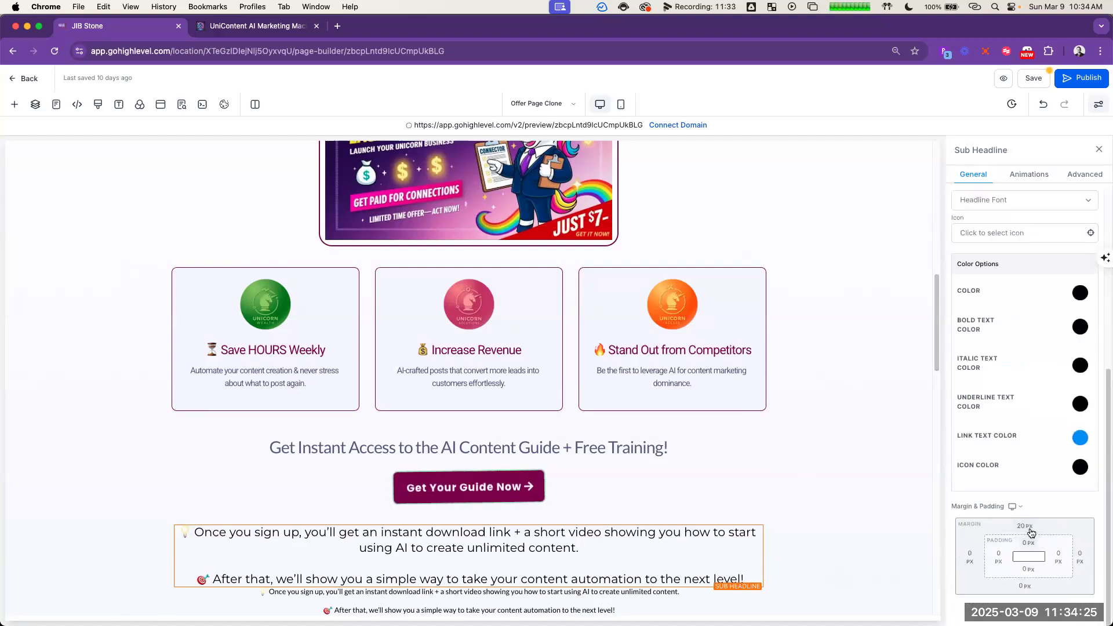
{"action": "left_click", "coordinate": [1030, 529]}
{"action": "left_click", "coordinate": [1044, 574]}
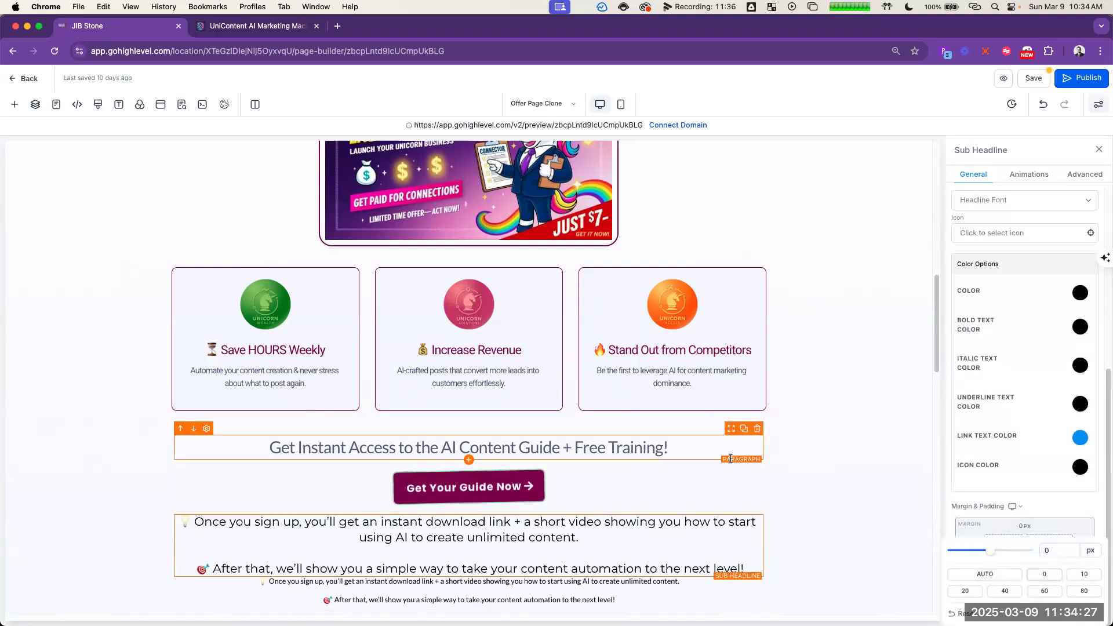
{"action": "left_click", "coordinate": [731, 458]}
{"action": "left_click", "coordinate": [843, 457]}
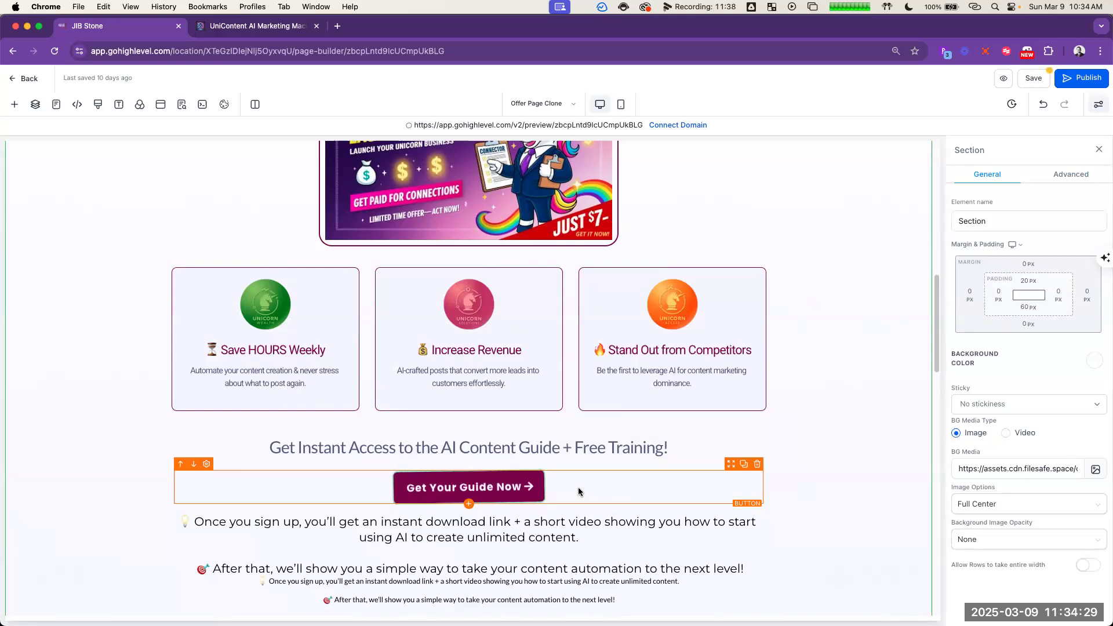
Step: Try a 1 Step Order form below the "Get Your Guide Now" button, review its fields, and remove it
{"action": "scroll", "coordinate": [579, 491], "scroll_direction": "down", "scroll_amount": 2}
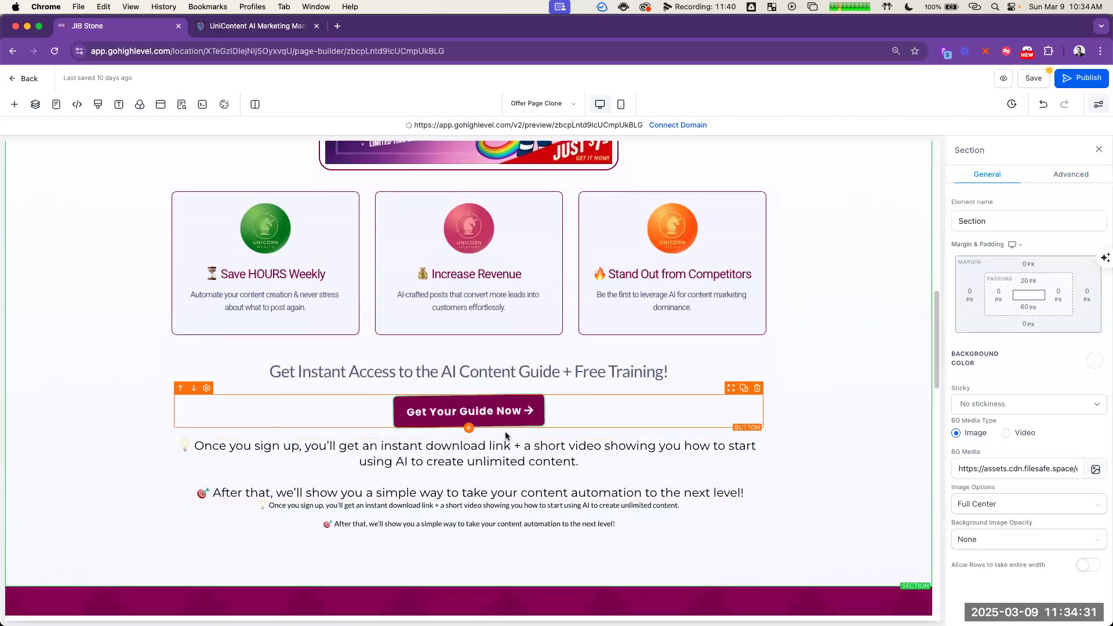
{"action": "left_click", "coordinate": [534, 413]}
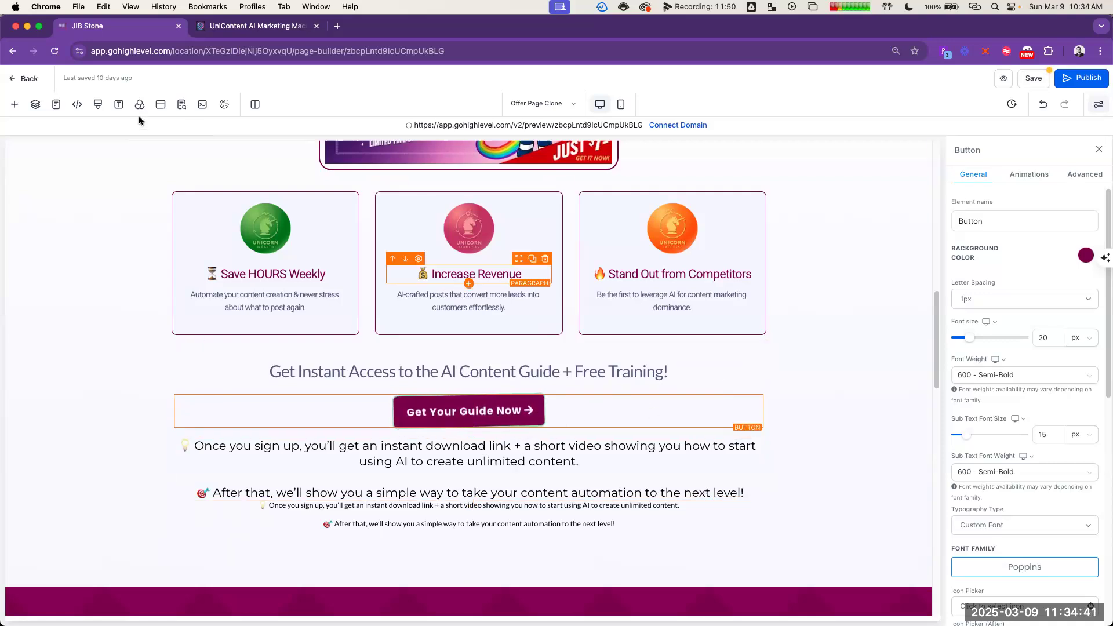
{"action": "left_click", "coordinate": [16, 106]}
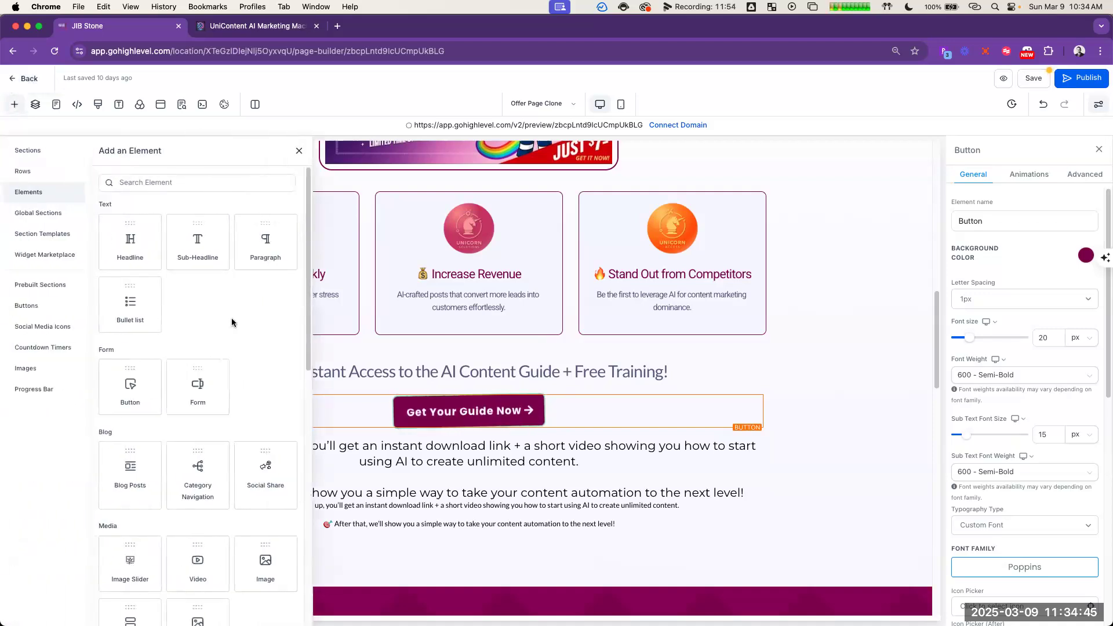
{"action": "scroll", "coordinate": [232, 323], "scroll_direction": "down", "scroll_amount": 8}
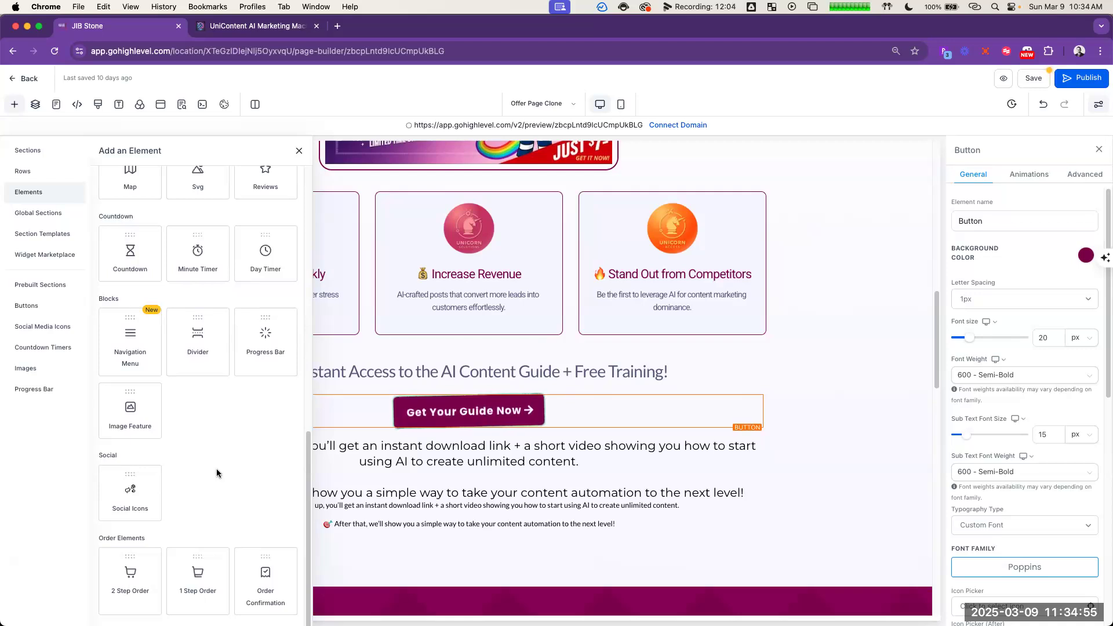
{"action": "left_click", "coordinate": [198, 598]}
{"action": "scroll", "coordinate": [648, 498], "scroll_direction": "down", "scroll_amount": 3}
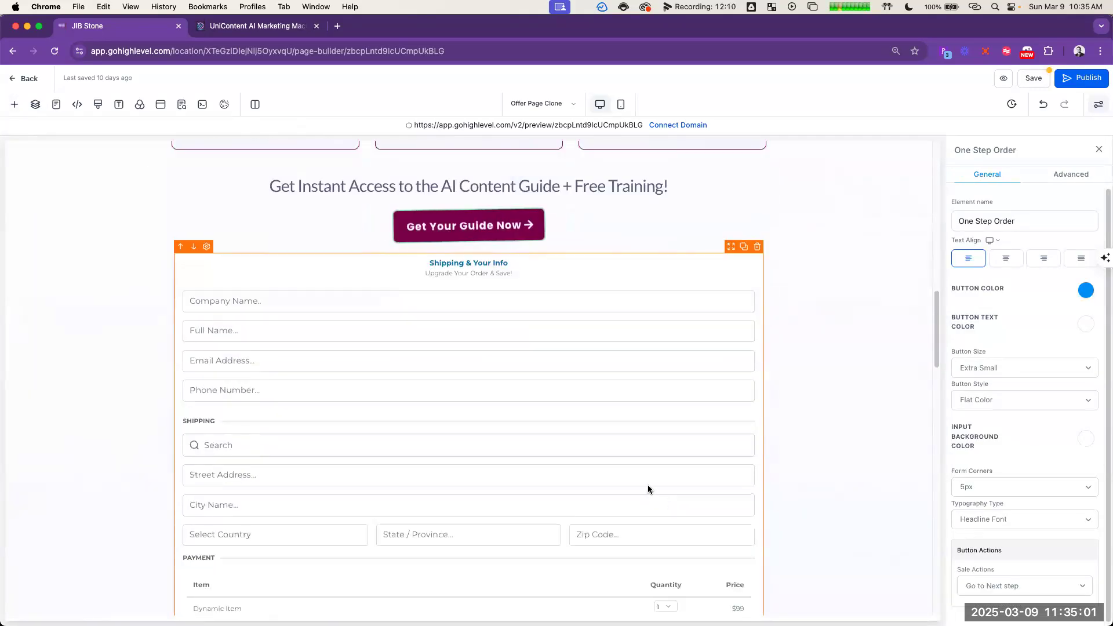
{"action": "scroll", "coordinate": [648, 484], "scroll_direction": "down", "scroll_amount": 5}
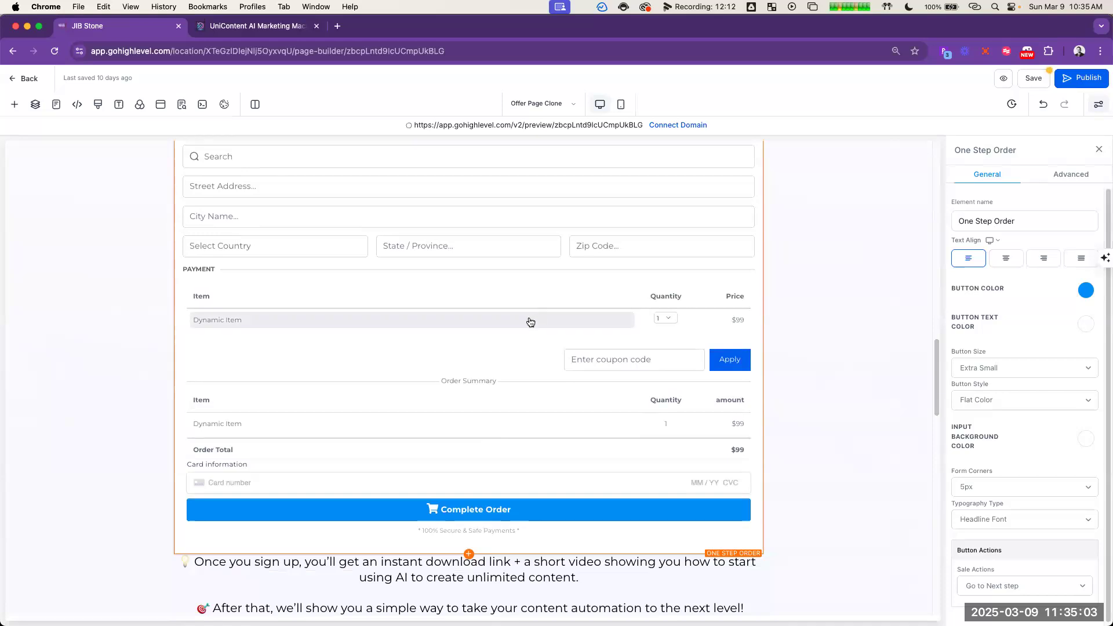
{"action": "scroll", "coordinate": [529, 346], "scroll_direction": "up", "scroll_amount": 5}
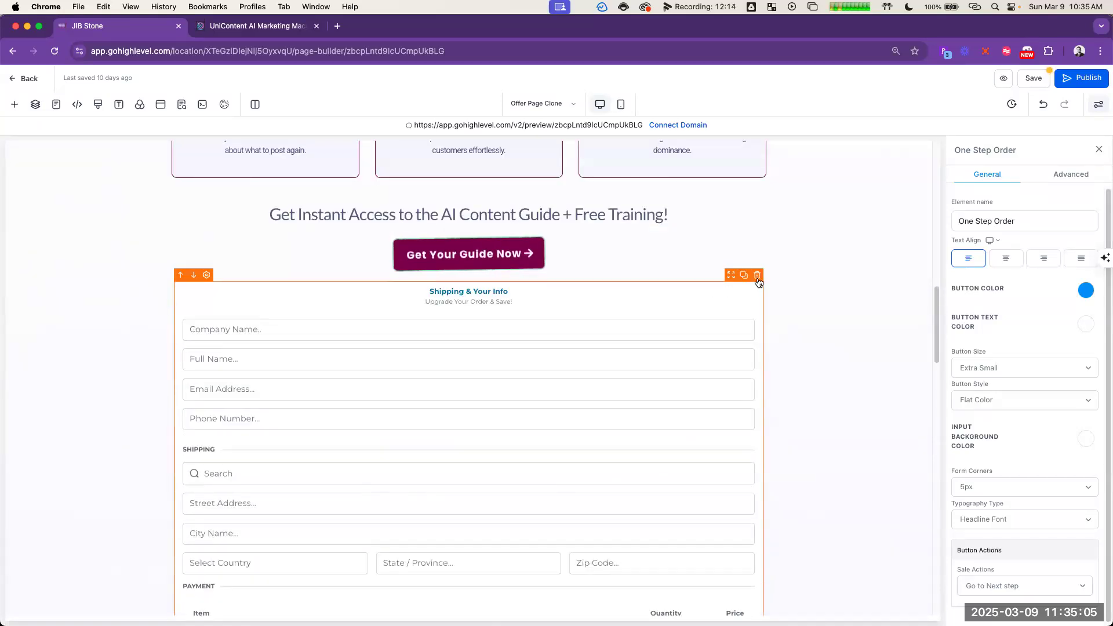
{"action": "left_click", "coordinate": [757, 276]}
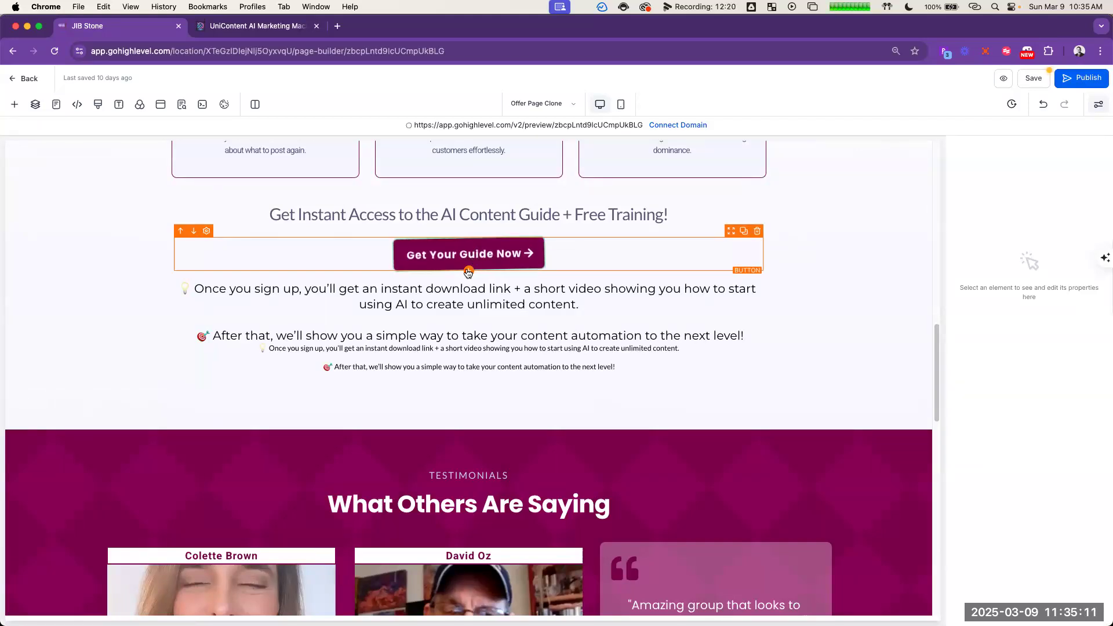
Step: Insert a form element below the "Get Your Guide Now" button and assign it the "FREE Sign up Form"
{"action": "left_click", "coordinate": [468, 273]}
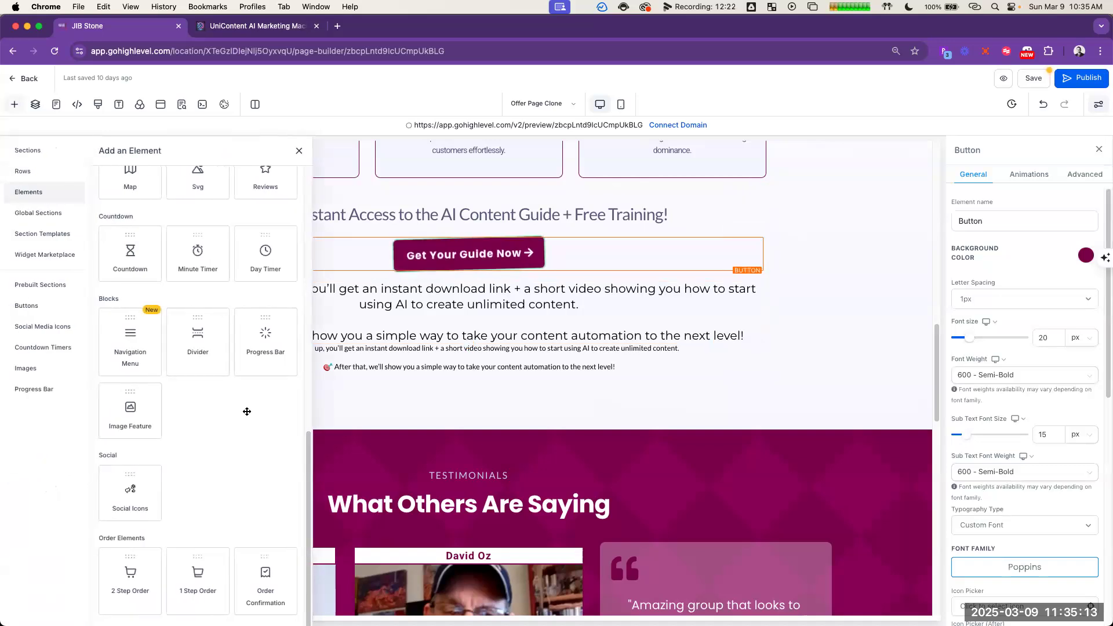
{"action": "scroll", "coordinate": [247, 412], "scroll_direction": "up", "scroll_amount": 10}
{"action": "left_click", "coordinate": [199, 374]}
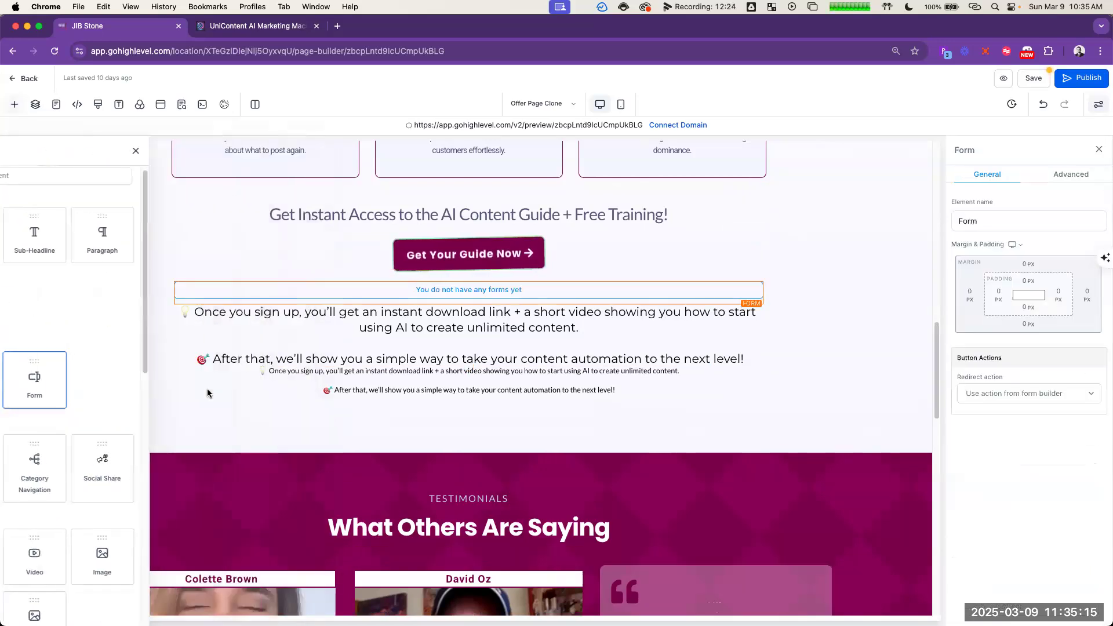
{"action": "left_click", "coordinate": [606, 308]}
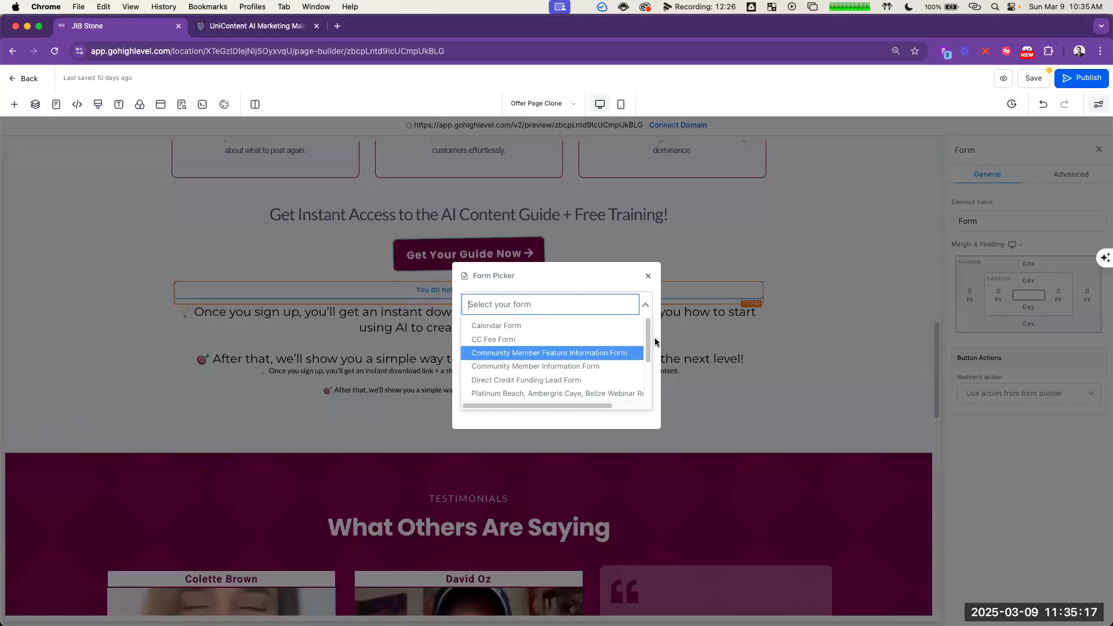
{"action": "scroll", "coordinate": [651, 348], "scroll_direction": "down", "scroll_amount": 1}
{"action": "left_click_drag", "start_coordinate": [651, 352], "coordinate": [664, 413]}
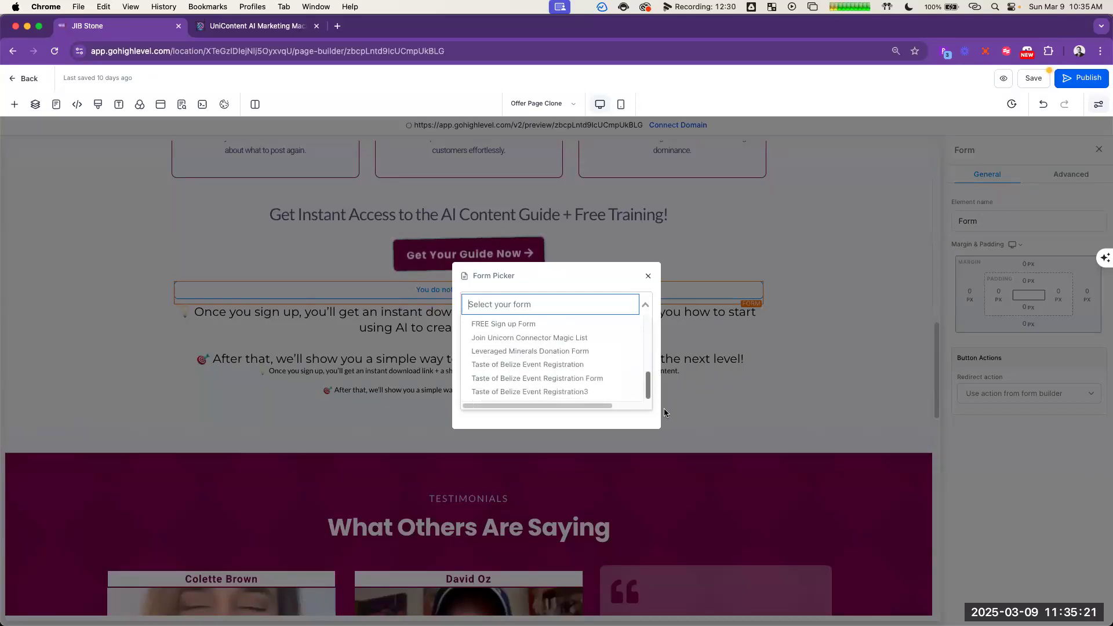
{"action": "left_click", "coordinate": [531, 324]}
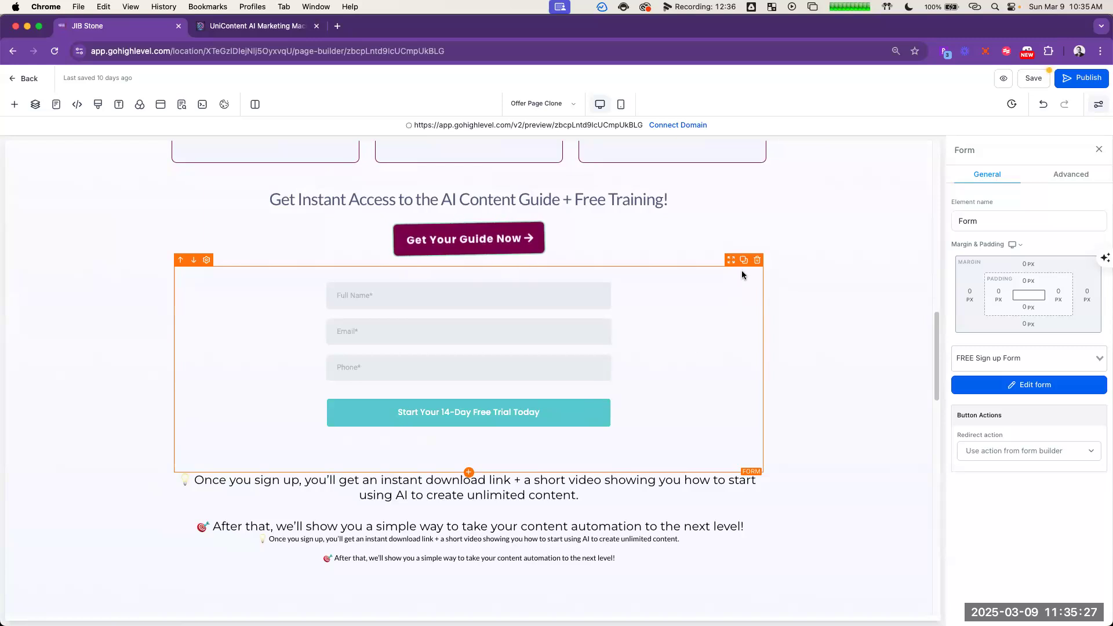
Step: Open the inserted "FREE Sign up Form" for editing in the form builder
{"action": "left_click", "coordinate": [957, 384]}
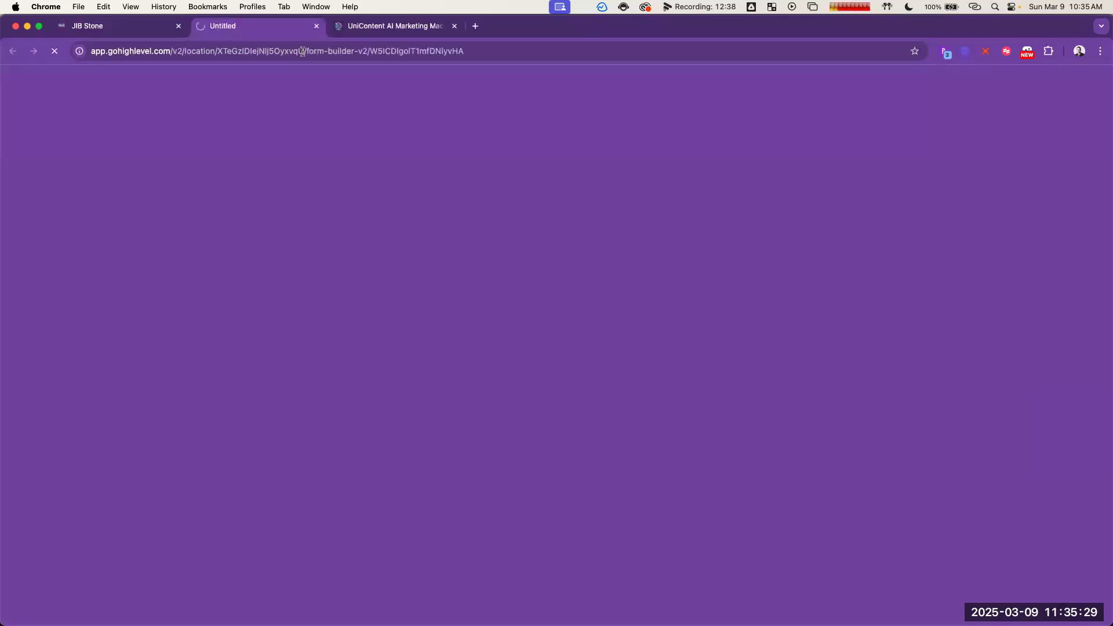
{"action": "left_click", "coordinate": [140, 27]}
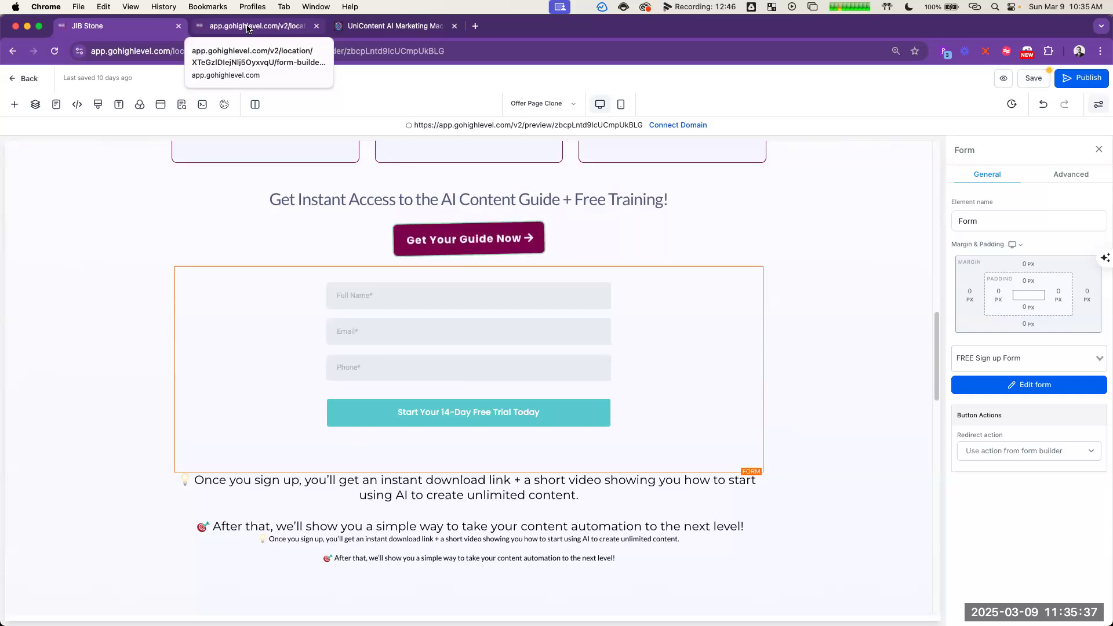
{"action": "left_click", "coordinate": [247, 27]}
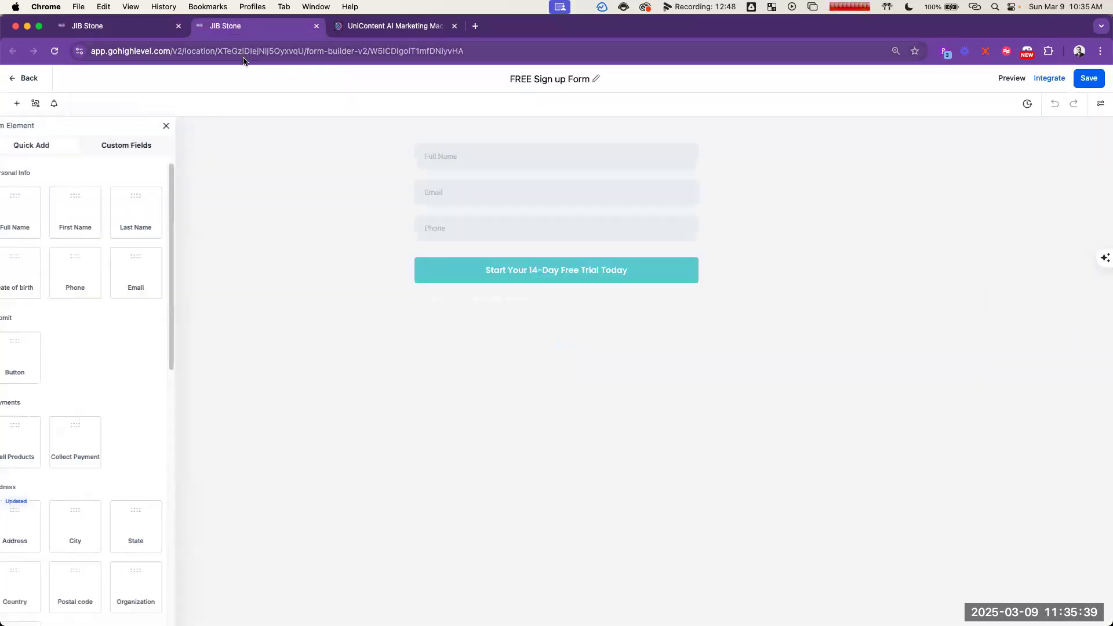
Step: Change the form button's text to "SUBMIT" and save the form
{"action": "left_click", "coordinate": [617, 277]}
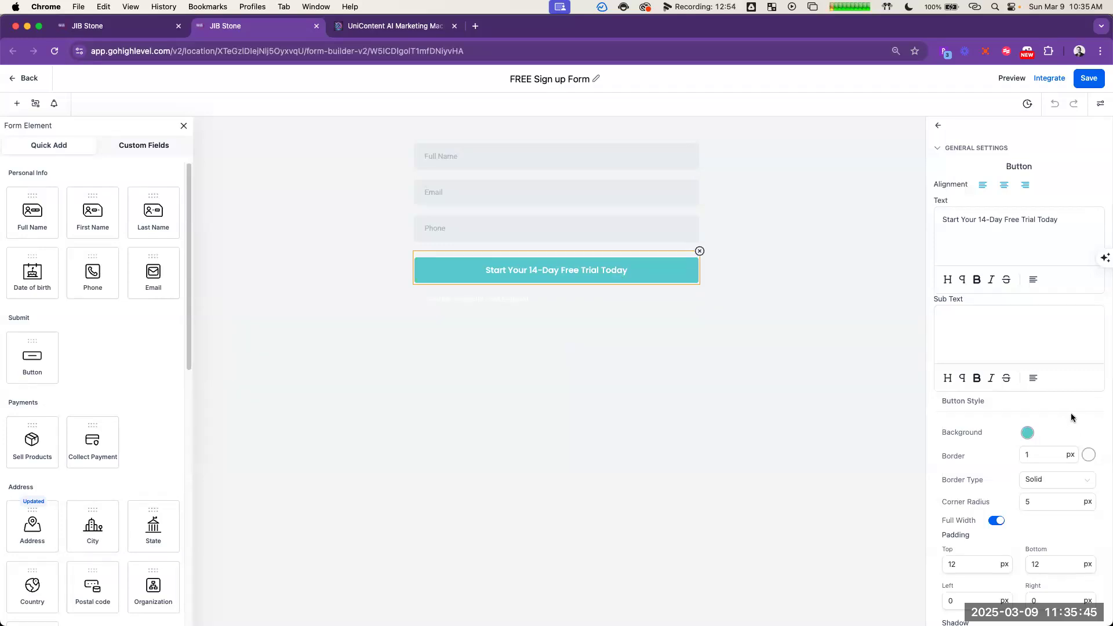
{"action": "triple_click", "coordinate": [994, 219]}
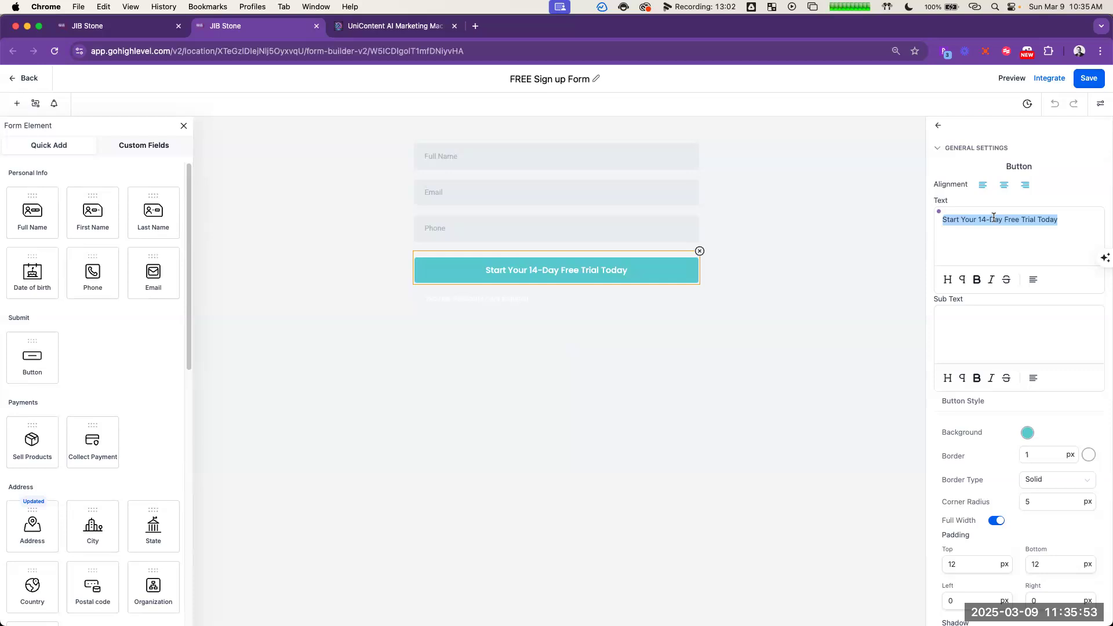
{"action": "type", "text": "SUBMIT"}
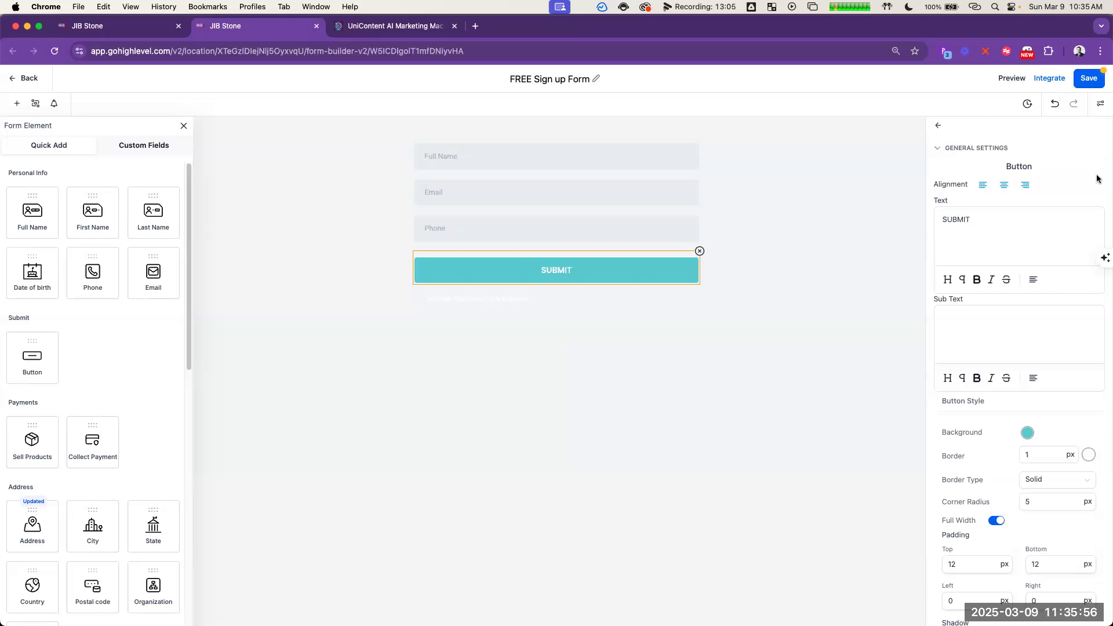
{"action": "left_click", "coordinate": [1090, 80]}
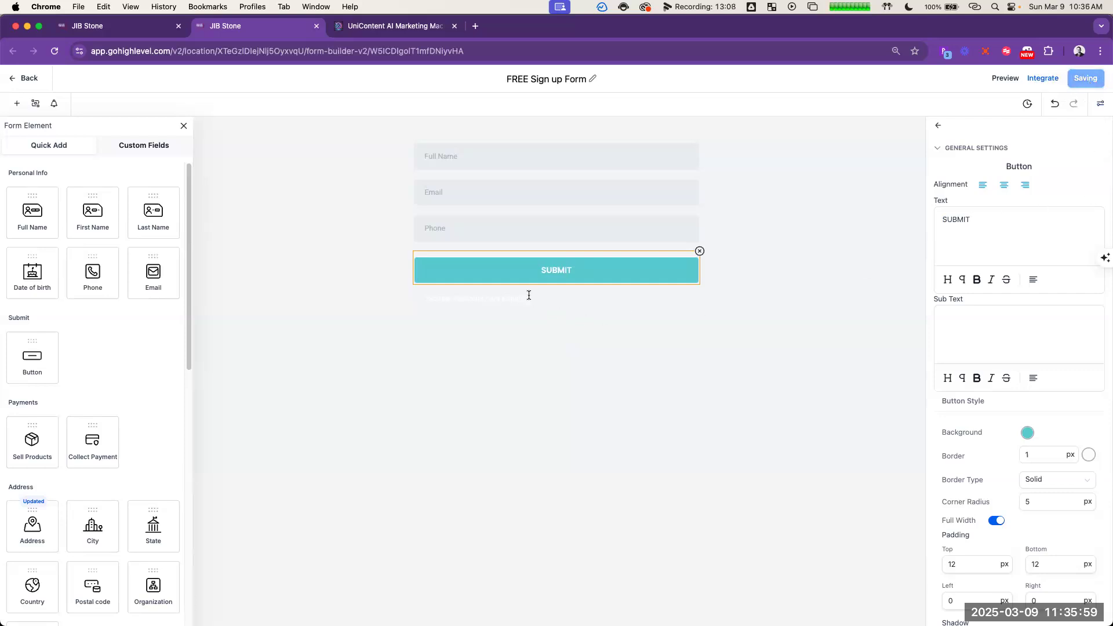
Step: Delete the "*No risk. No credit card required." text element below the SUBMIT button
{"action": "left_click", "coordinate": [579, 299]}
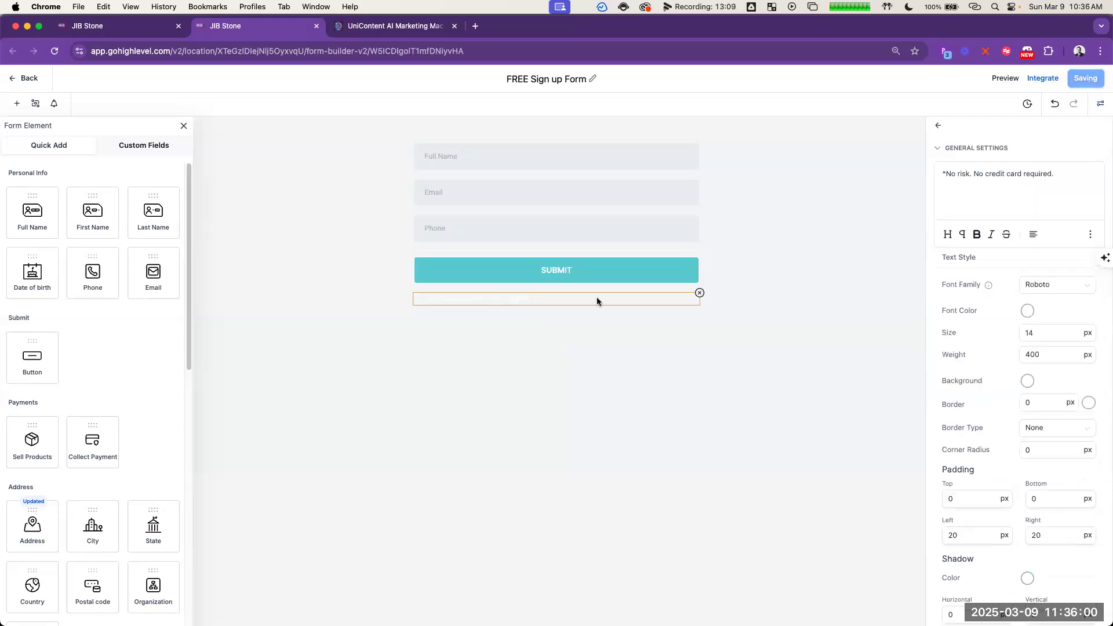
{"action": "left_click", "coordinate": [699, 293]}
{"action": "left_click", "coordinate": [533, 354]}
{"action": "left_click", "coordinate": [1101, 103]}
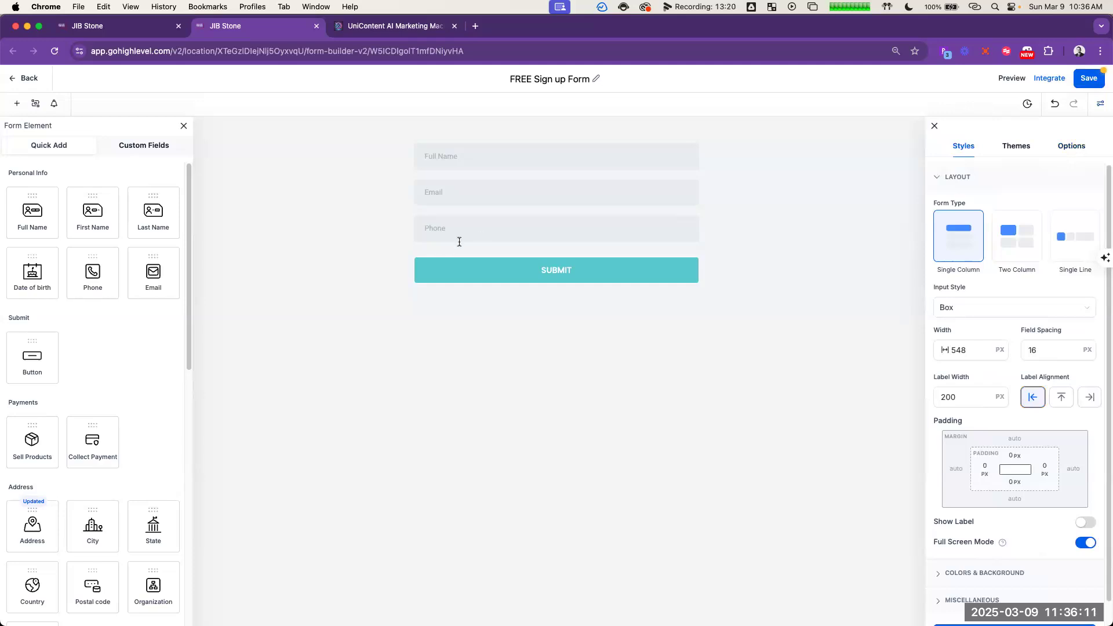
Step: Search the custom fields for "aff" and add the Affiliate ID Code field between Phone and the SUBMIT button
{"action": "left_click", "coordinate": [137, 147]}
{"action": "left_click", "coordinate": [103, 198]}
{"action": "type", "text": "aff"}
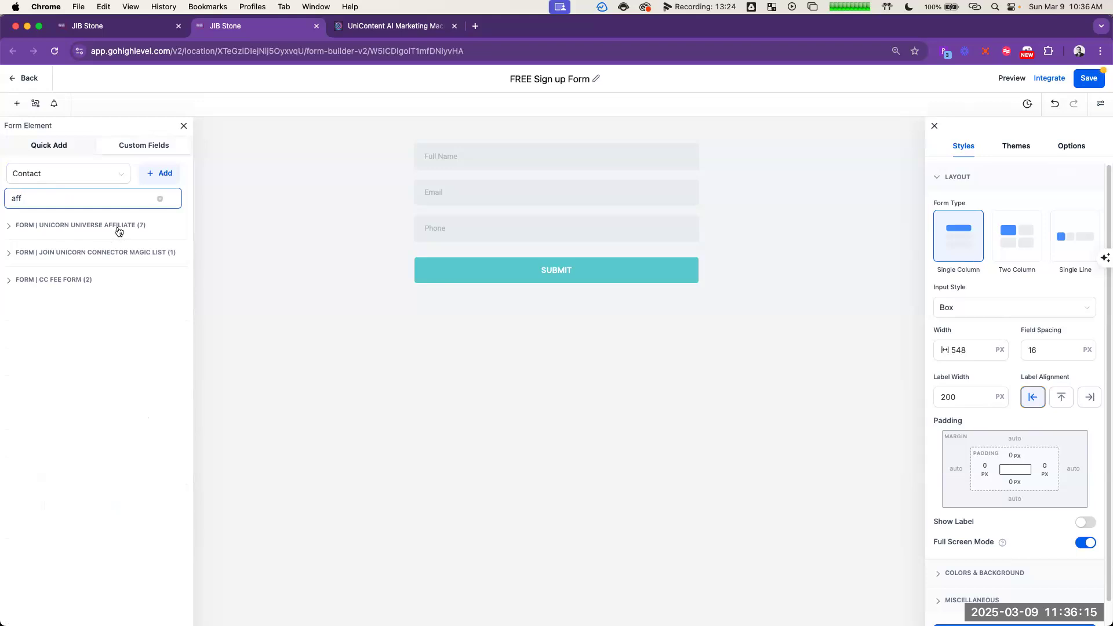
{"action": "left_click", "coordinate": [97, 226]}
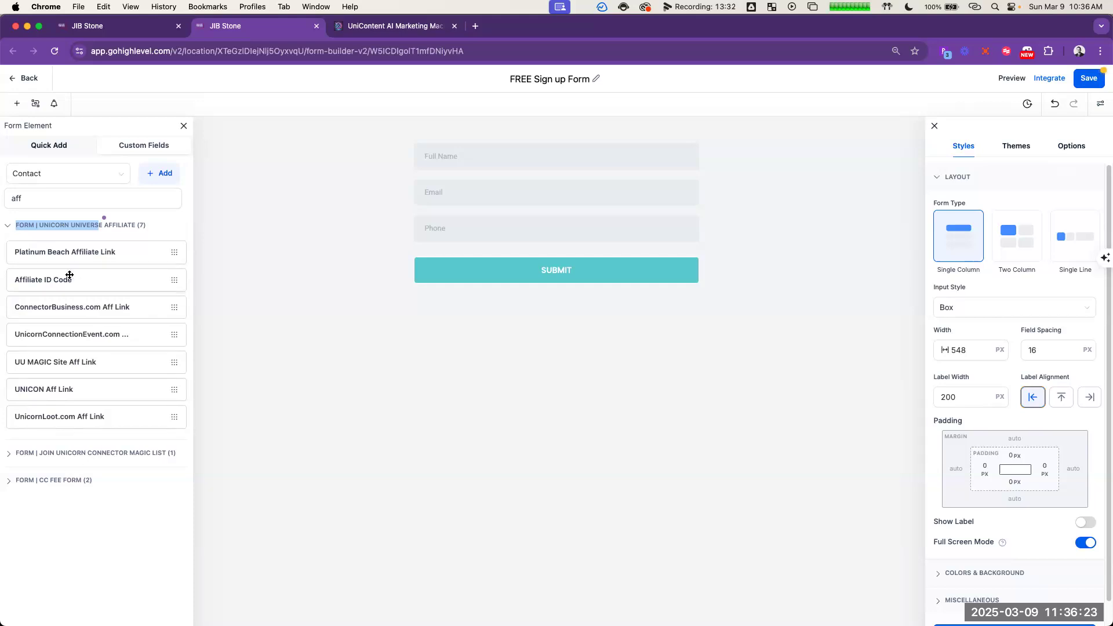
{"action": "left_click_drag", "start_coordinate": [66, 279], "coordinate": [606, 263]}
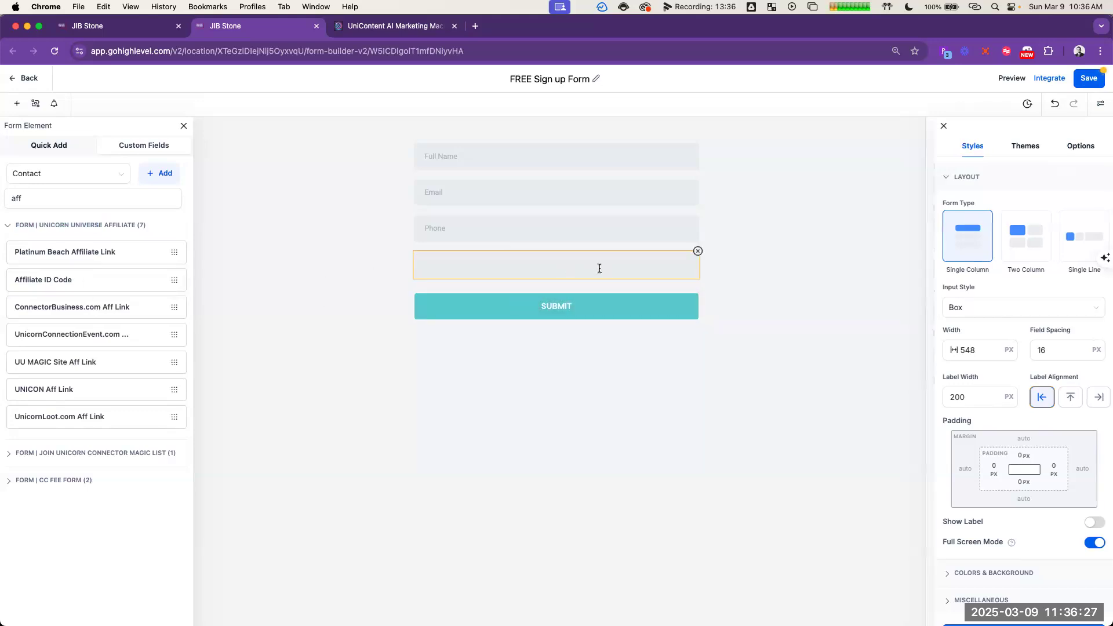
Step: Inspect the query key in the Affiliate ID Code field's settings
{"action": "left_click", "coordinate": [993, 408]}
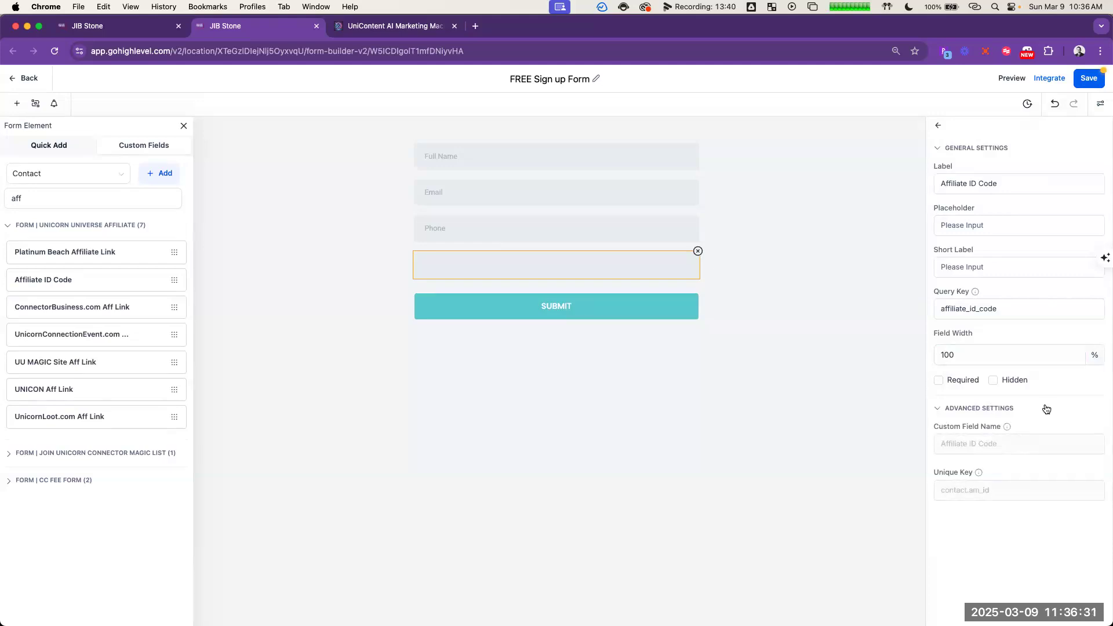
{"action": "left_click", "coordinate": [1009, 308]}
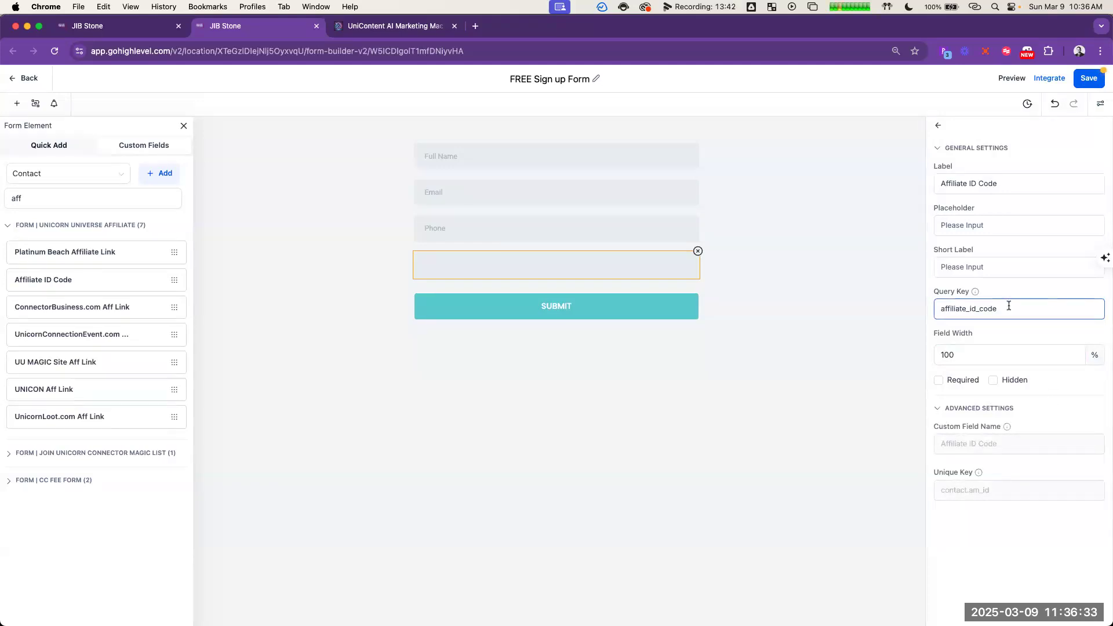
{"action": "double_click", "coordinate": [1008, 308]}
Step: Search the custom fields for "ref" and add the Referrer ID field between Affiliate ID Code and the SUBMIT button
{"action": "double_click", "coordinate": [94, 198]}
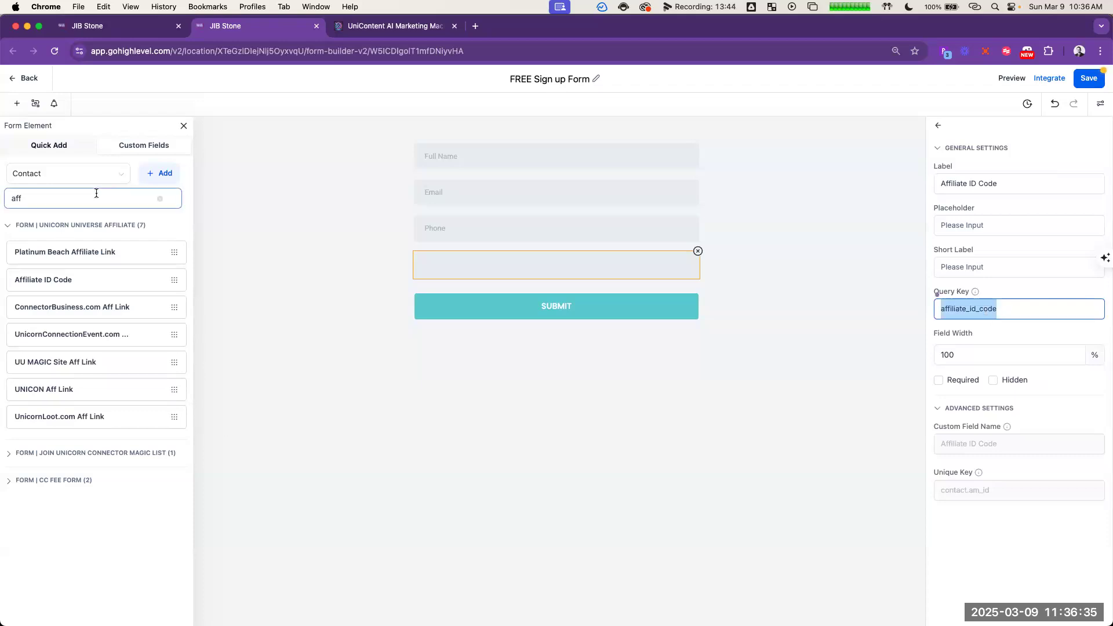
{"action": "type", "text": "ref"}
{"action": "left_click", "coordinate": [77, 225]}
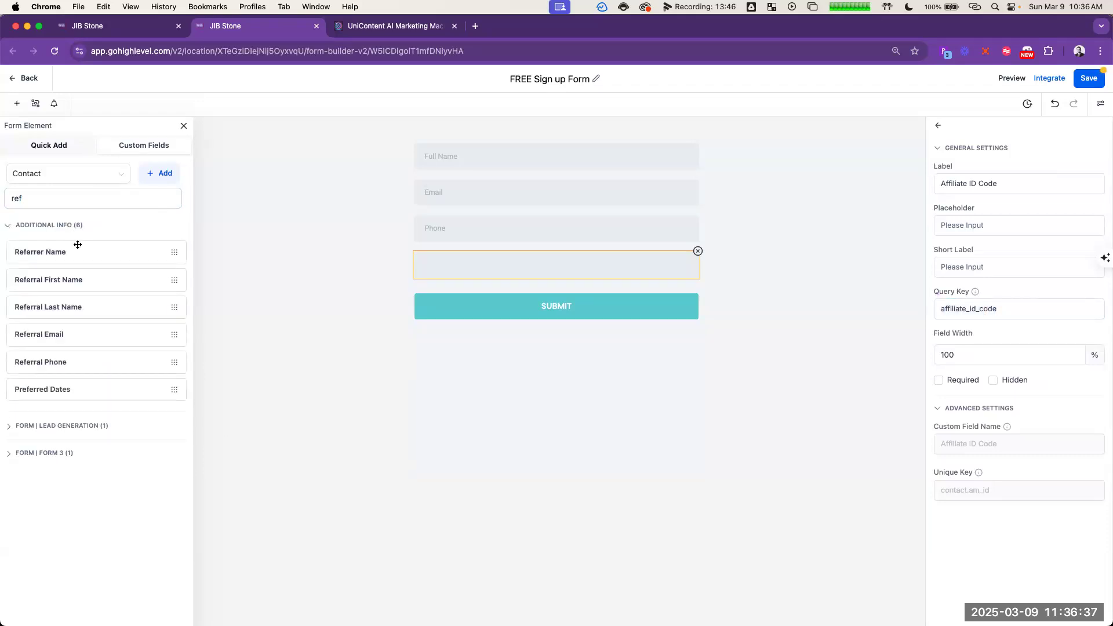
{"action": "left_click", "coordinate": [97, 427]}
{"action": "left_click", "coordinate": [55, 317]}
{"action": "left_click_drag", "start_coordinate": [346, 317], "coordinate": [502, 303]}
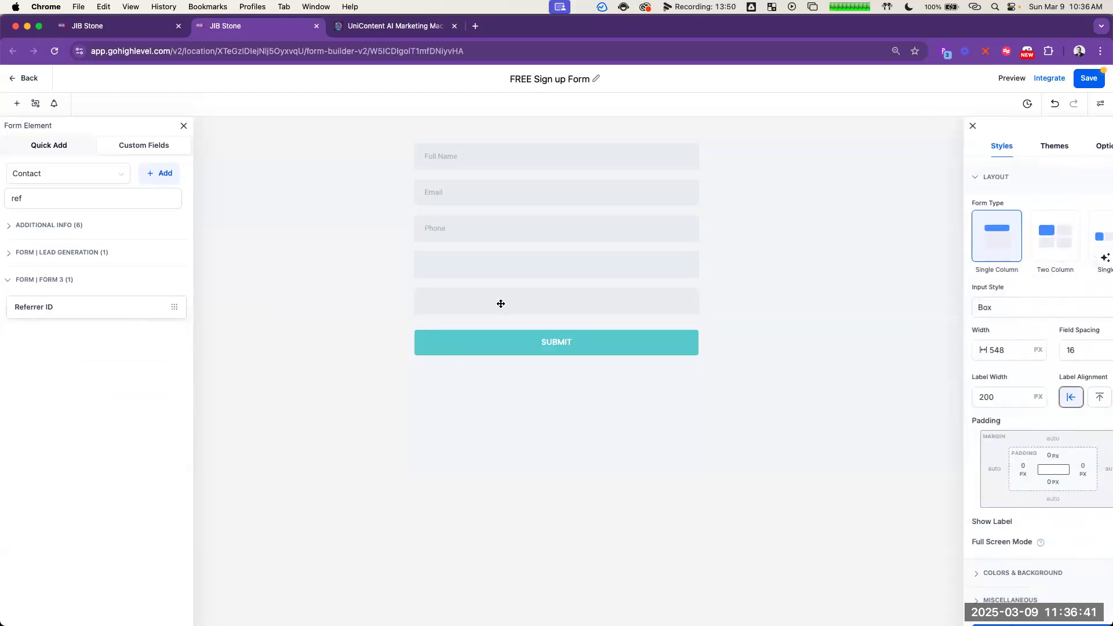
Step: Compare the settings and query keys of the Referrer ID and Affiliate ID Code fields
{"action": "left_click", "coordinate": [608, 304]}
{"action": "left_click", "coordinate": [957, 413]}
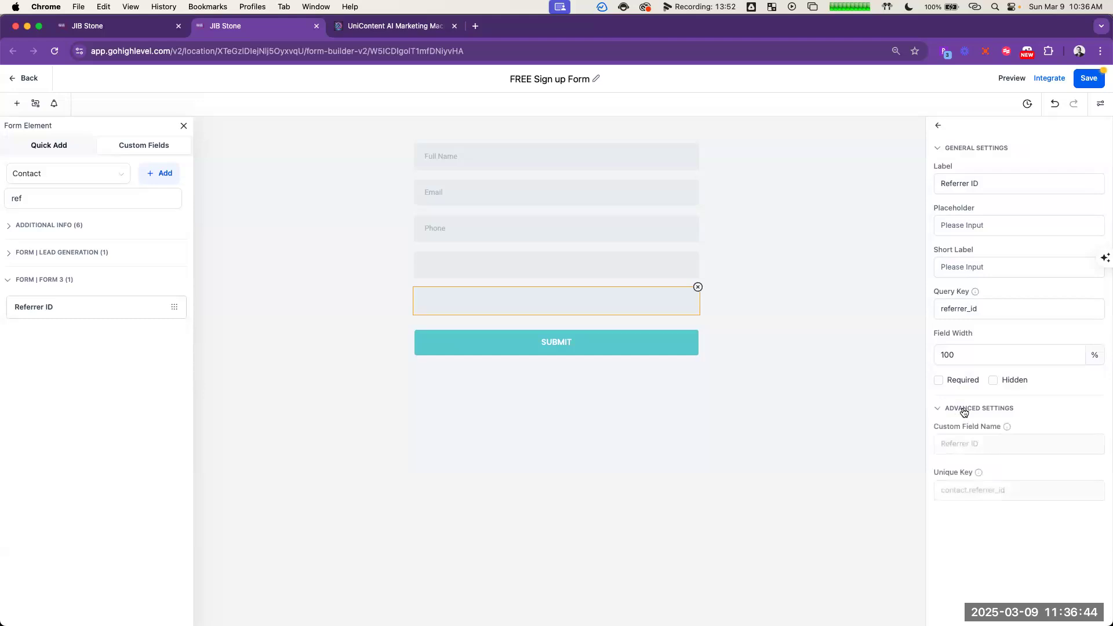
{"action": "left_click", "coordinate": [584, 263]}
{"action": "left_click", "coordinate": [987, 408]}
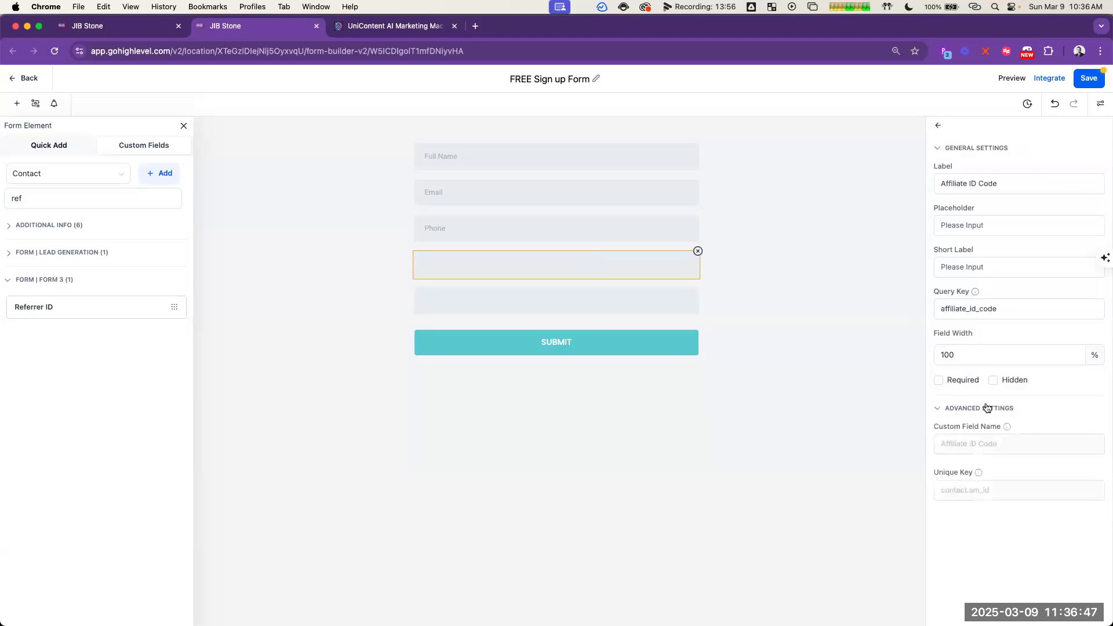
{"action": "left_click", "coordinate": [994, 310]}
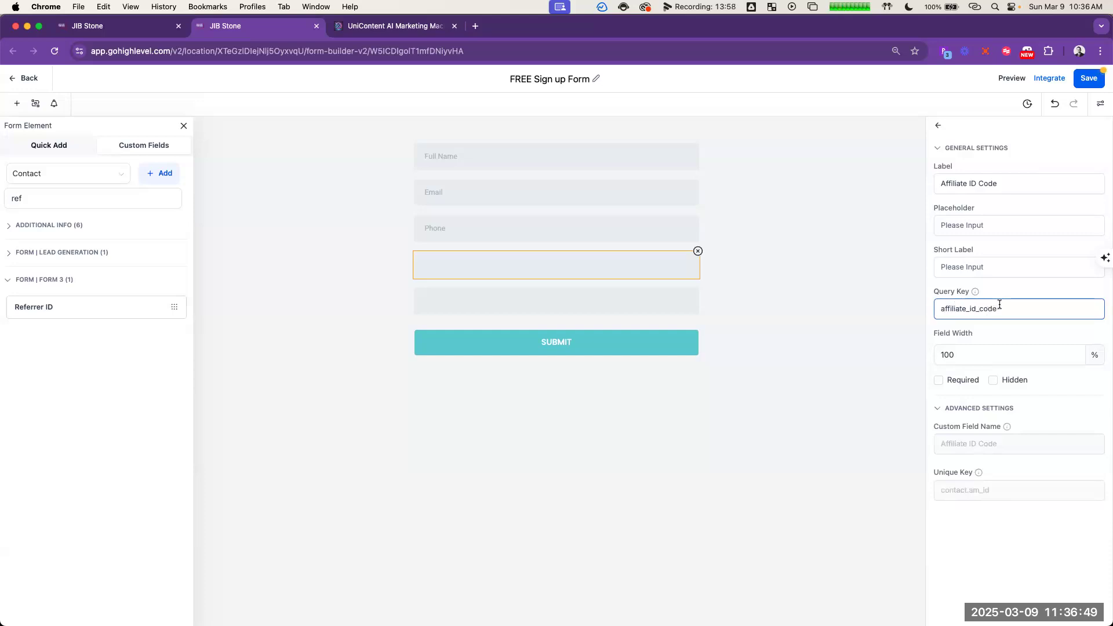
Step: Browse the matching custom fields in the Additional Info, Form | Lead Generation and Form | Form 3 groups
{"action": "left_click", "coordinate": [73, 226]}
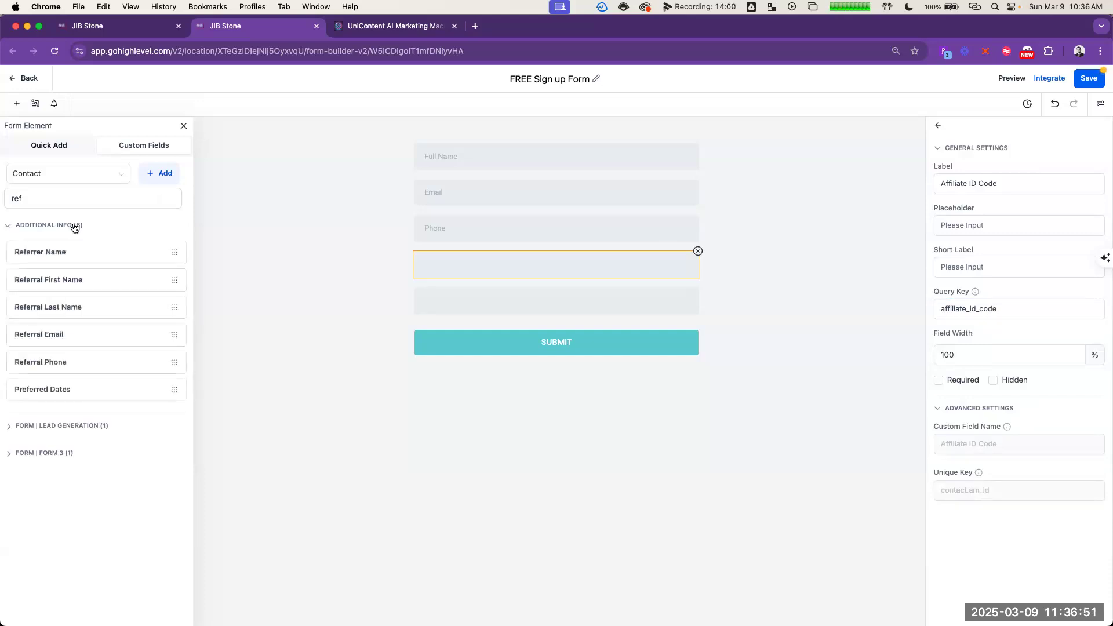
{"action": "left_click", "coordinate": [84, 428]}
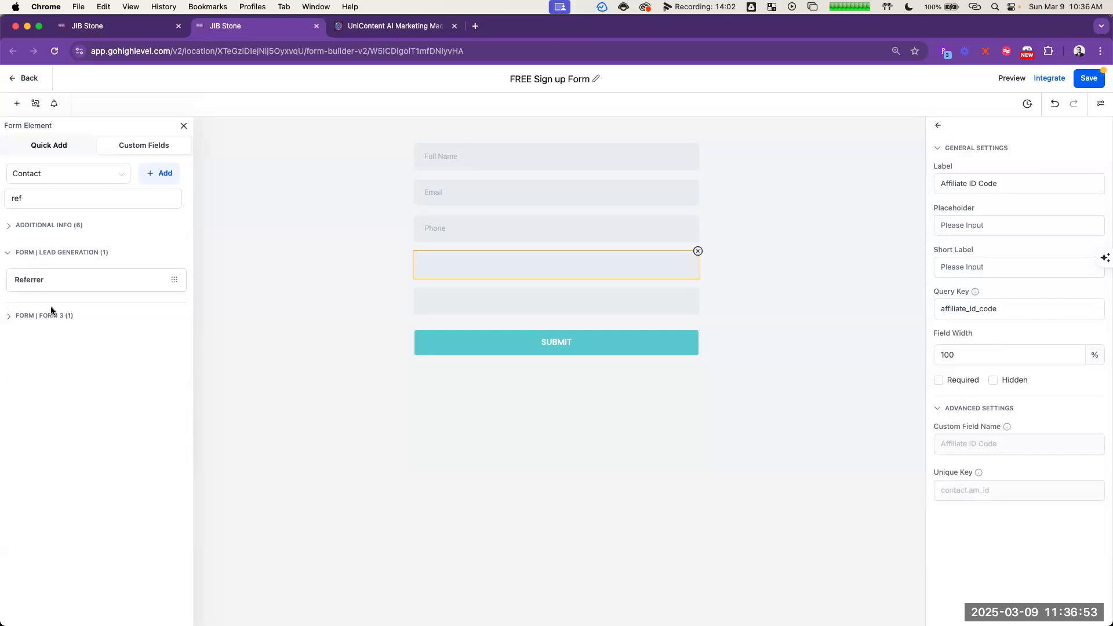
{"action": "left_click", "coordinate": [56, 319]}
Step: Set the Affiliate ID Code field's query key to am_id, matching its unique key, and make the field hidden
{"action": "left_click", "coordinate": [1003, 316]}
{"action": "mouse_move", "coordinate": [976, 293]}
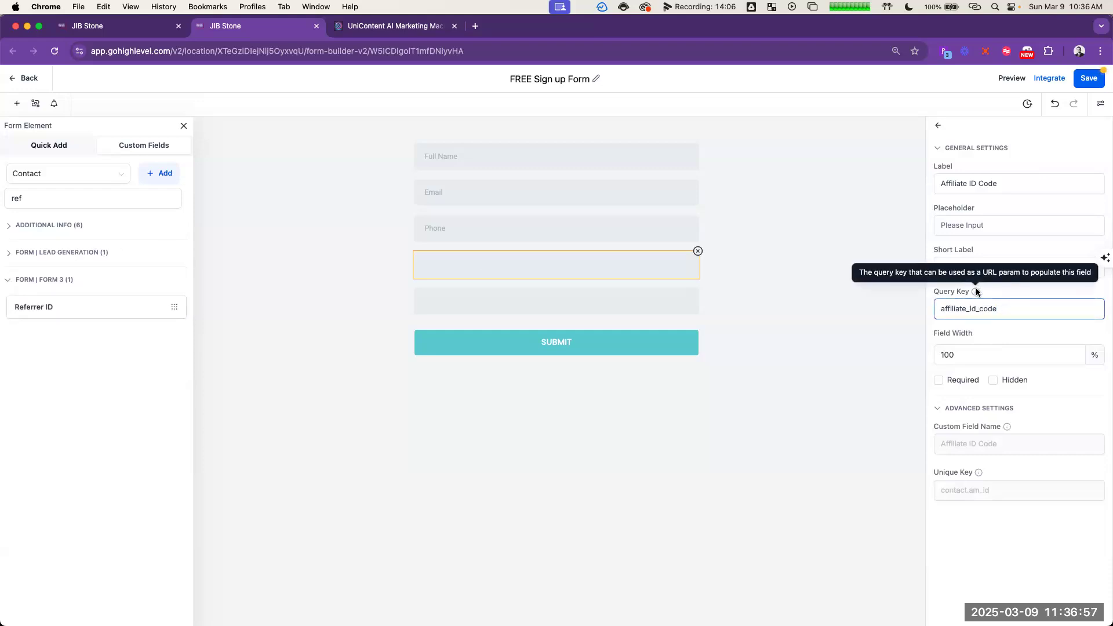
{"action": "left_click", "coordinate": [980, 311]}
{"action": "double_click", "coordinate": [952, 307]}
{"action": "type", "text": "am_id"}
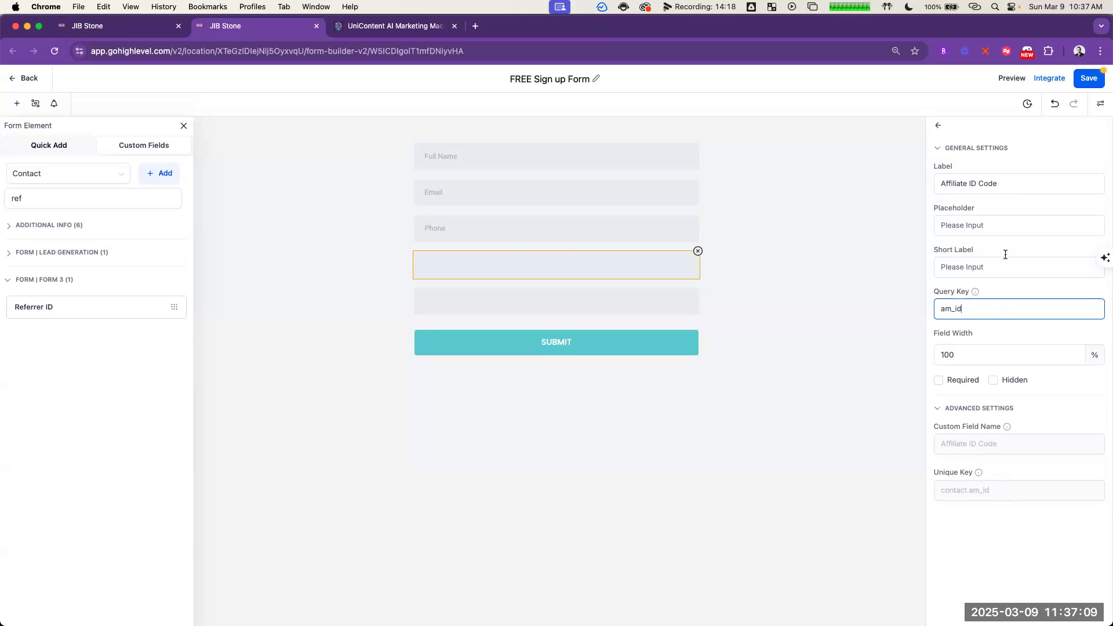
{"action": "left_click_drag", "start_coordinate": [931, 492], "coordinate": [1010, 531]}
{"action": "left_click", "coordinate": [1010, 528]}
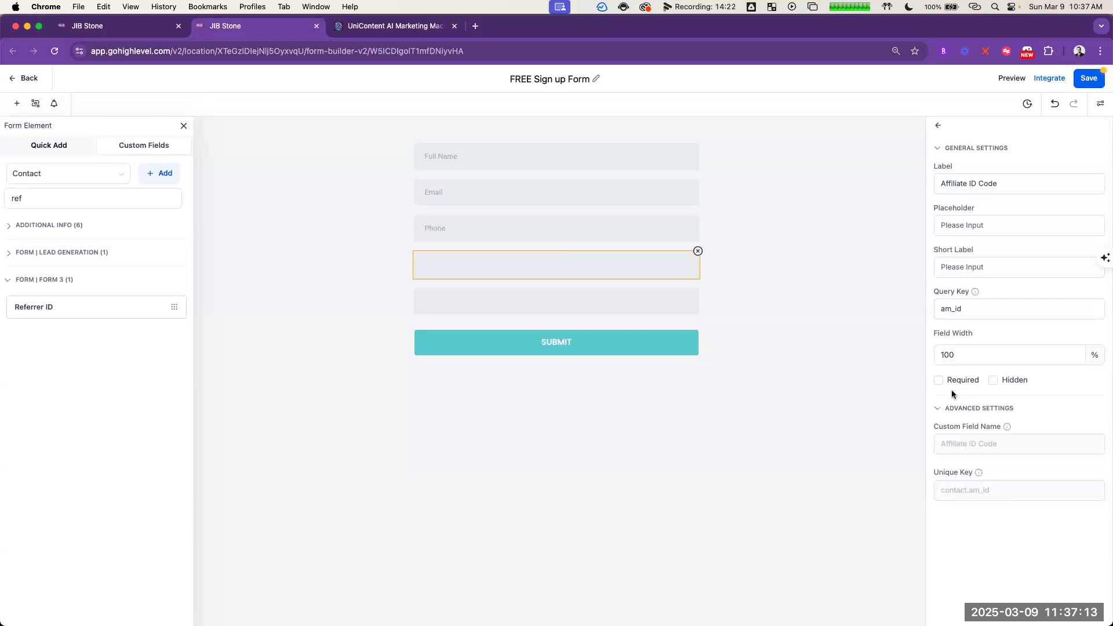
{"action": "left_click", "coordinate": [1011, 383]}
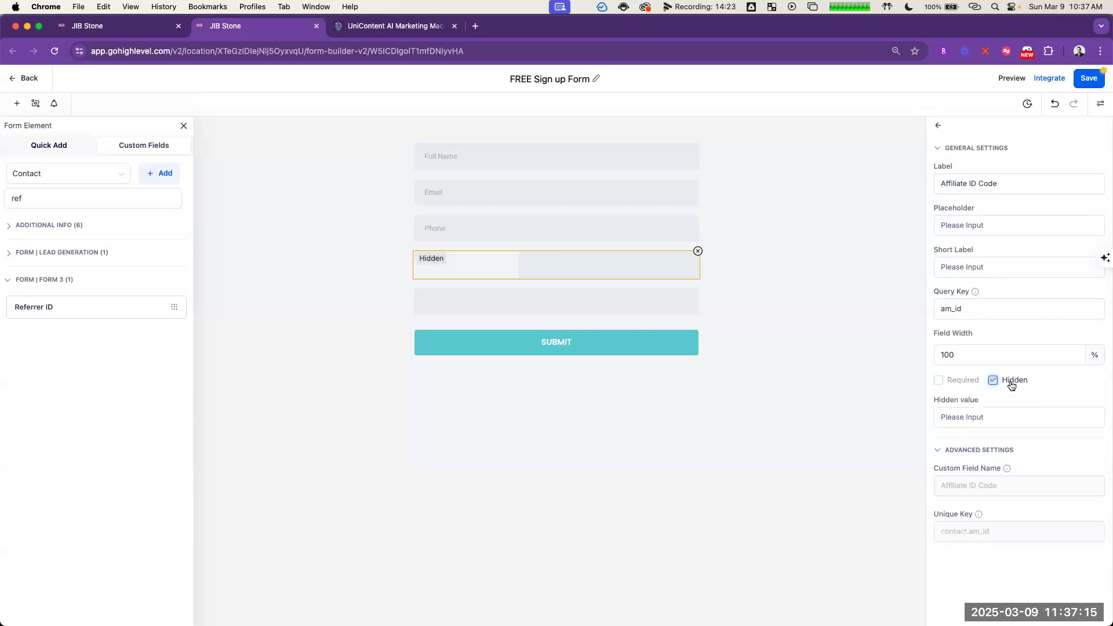
Step: Check the Referrer ID field's advanced settings and remove that field from the form
{"action": "left_click", "coordinate": [553, 295]}
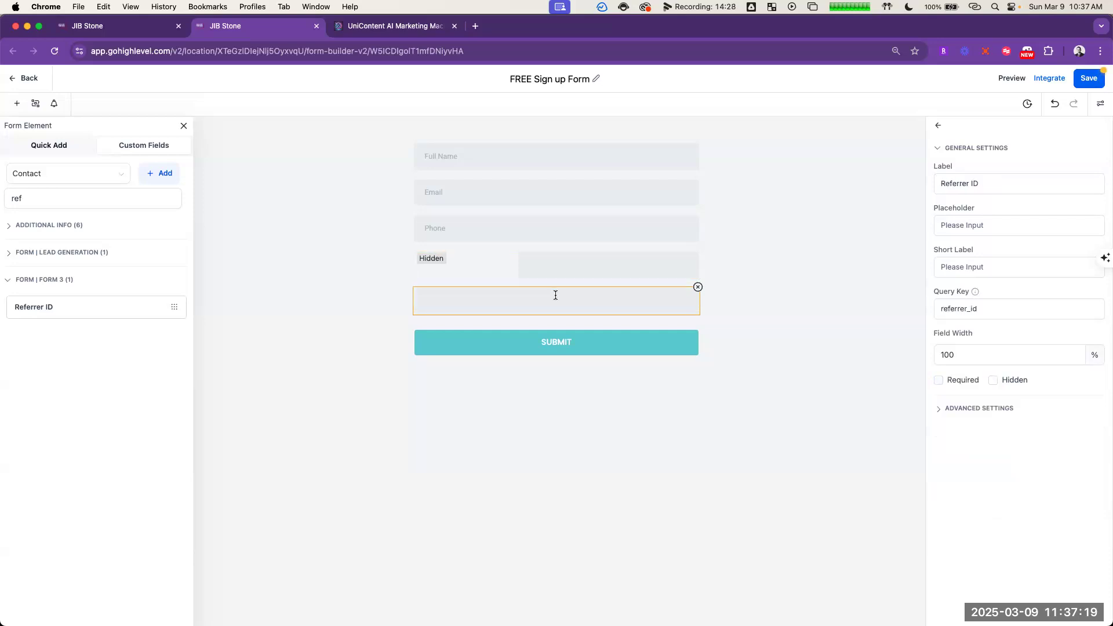
{"action": "left_click", "coordinate": [939, 410]}
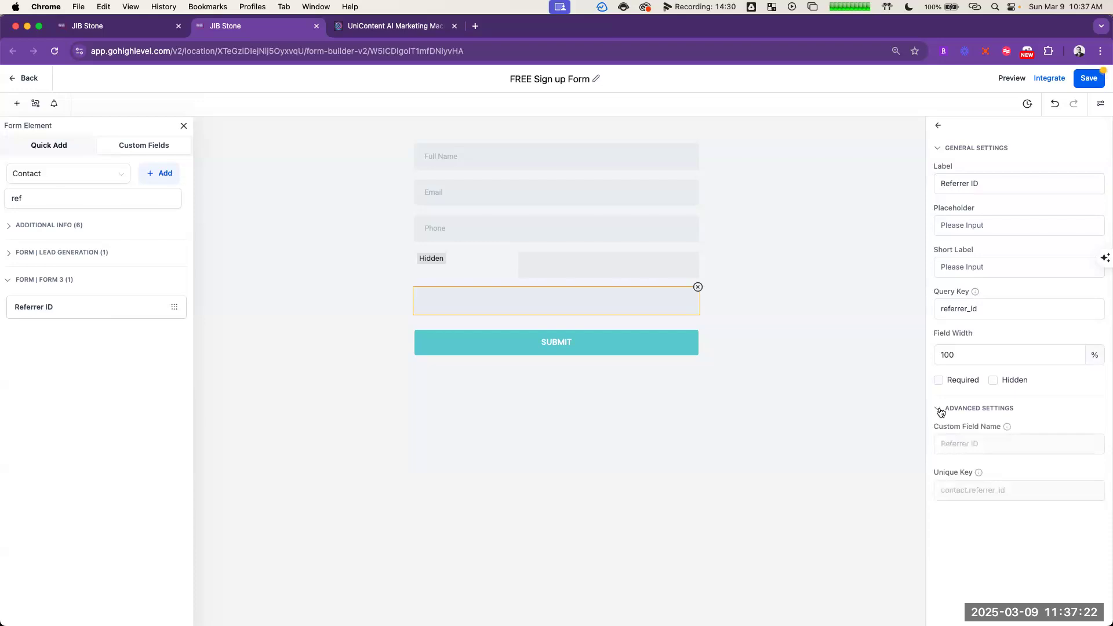
{"action": "left_click", "coordinate": [697, 287]}
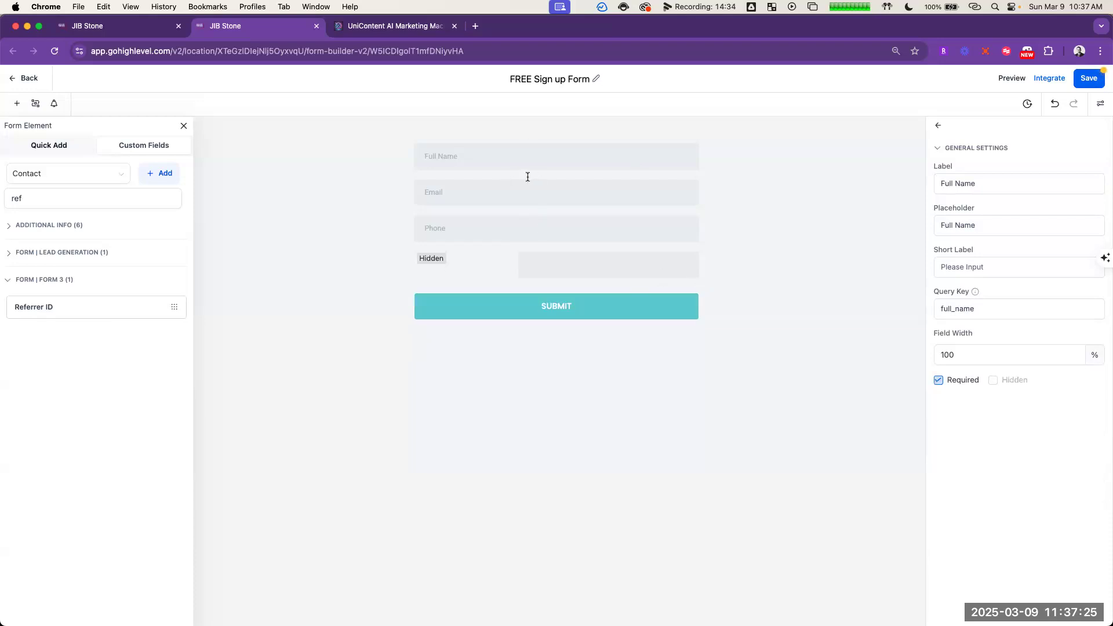
Step: Recheck the Affiliate ID Code field's query key and advanced settings, and save the form
{"action": "left_click", "coordinate": [620, 268]}
{"action": "left_click", "coordinate": [966, 308]}
{"action": "key", "text": "super+a"}
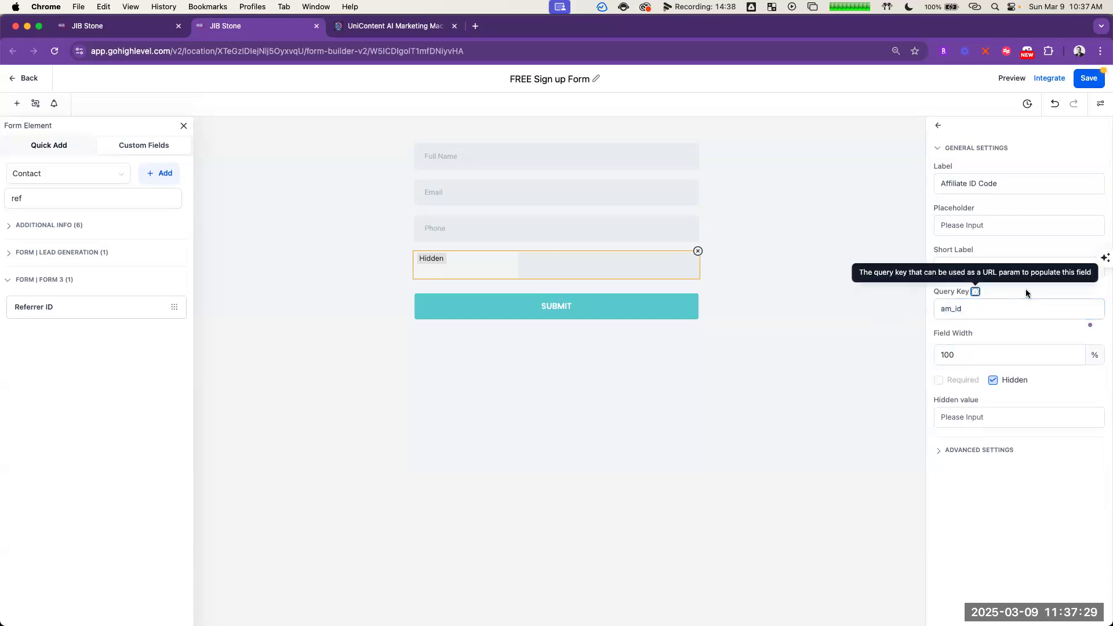
{"action": "left_click", "coordinate": [1006, 452]}
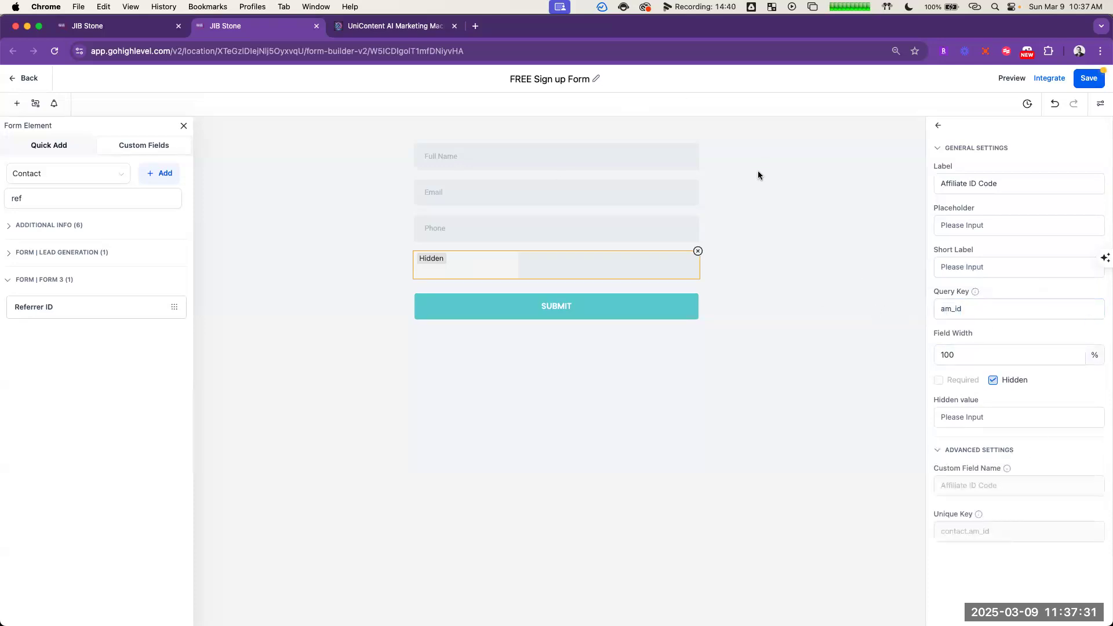
{"action": "left_click", "coordinate": [1089, 79]}
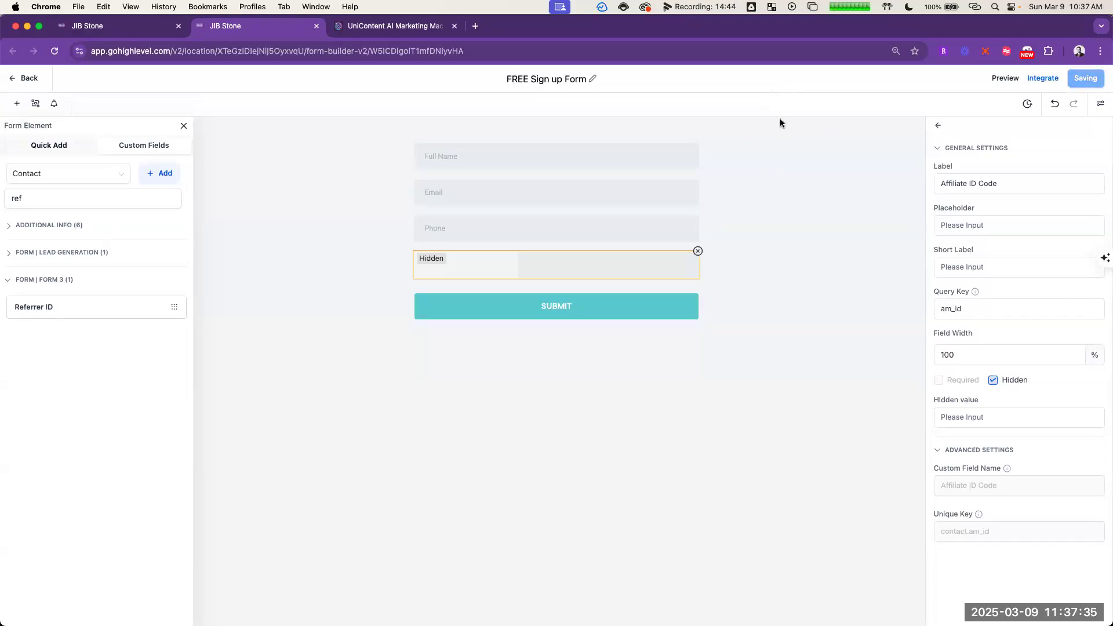
Step: Return to the Offer Page builder and inspect the link options of the Get Your Guide Now button above the form
{"action": "left_click", "coordinate": [139, 27]}
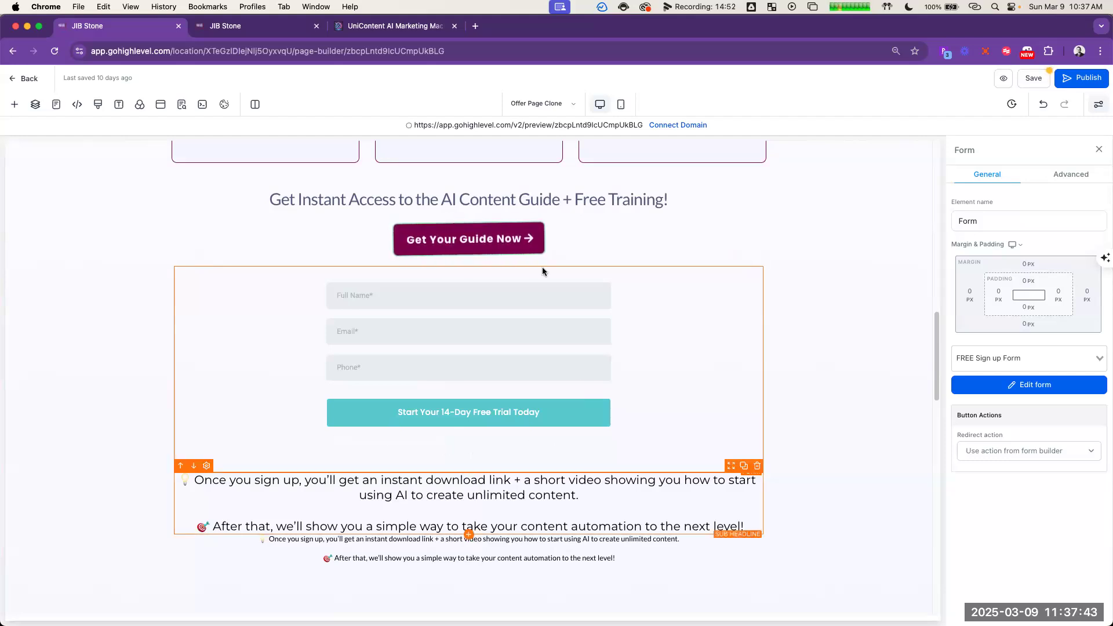
{"action": "left_click", "coordinate": [521, 244]}
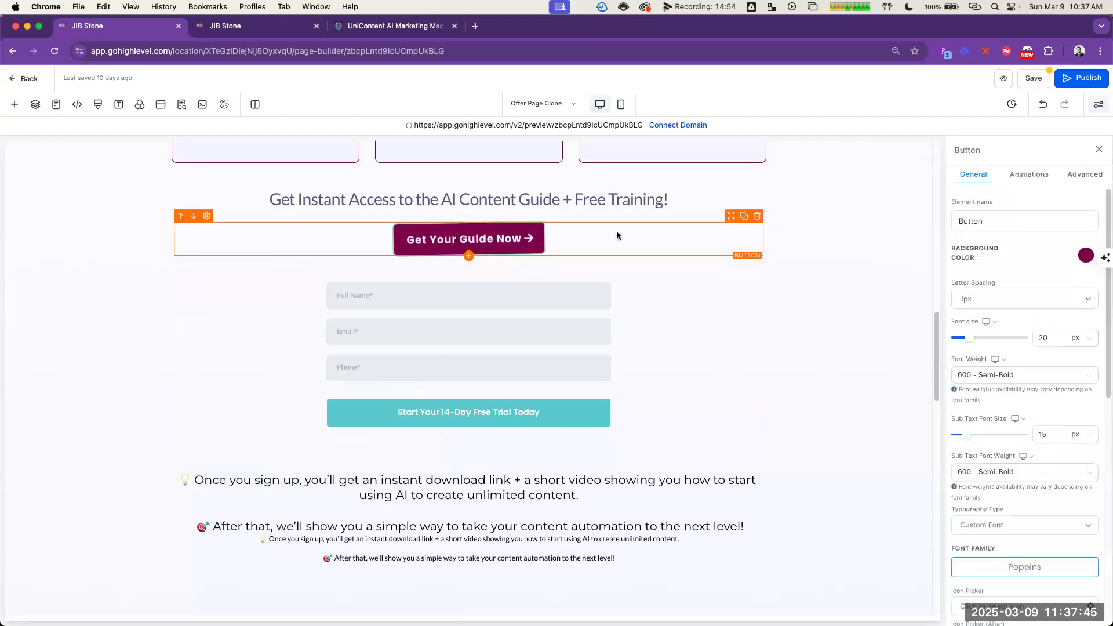
{"action": "scroll", "coordinate": [1061, 429], "scroll_direction": "down", "scroll_amount": 5}
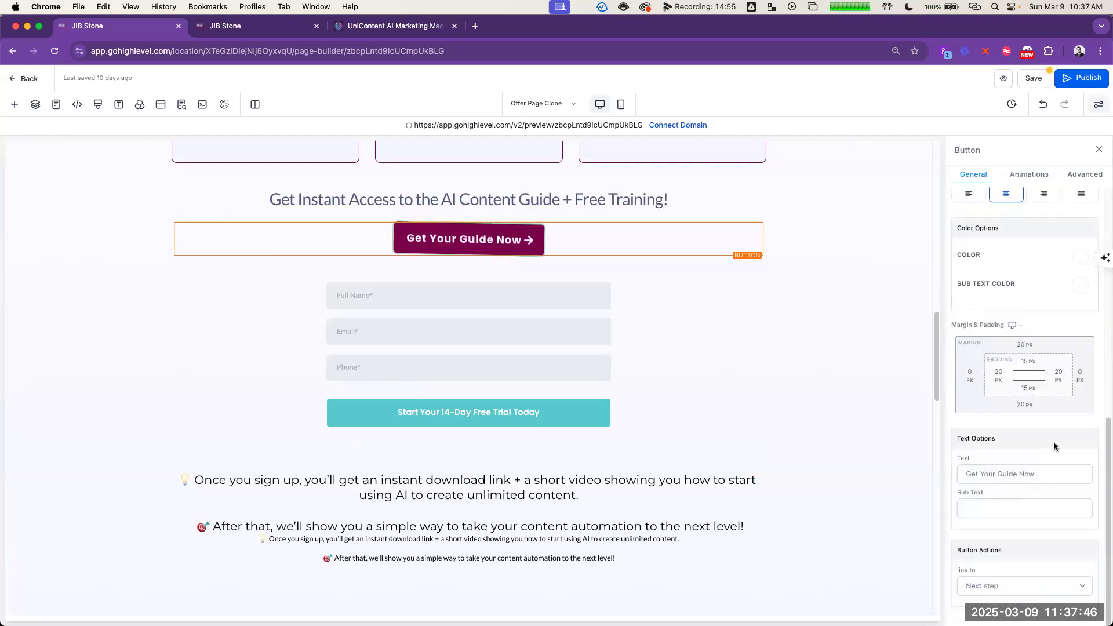
{"action": "left_click", "coordinate": [1042, 573]}
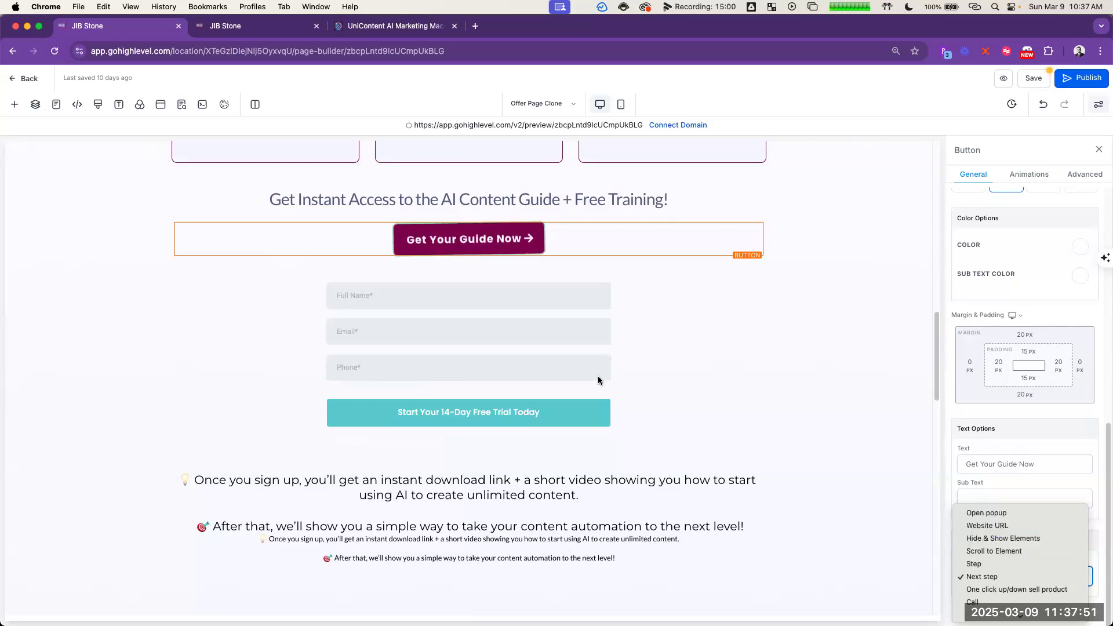
Step: Turn off desktop visibility for the sign-up form element on the Offer Page
{"action": "left_click", "coordinate": [520, 364]}
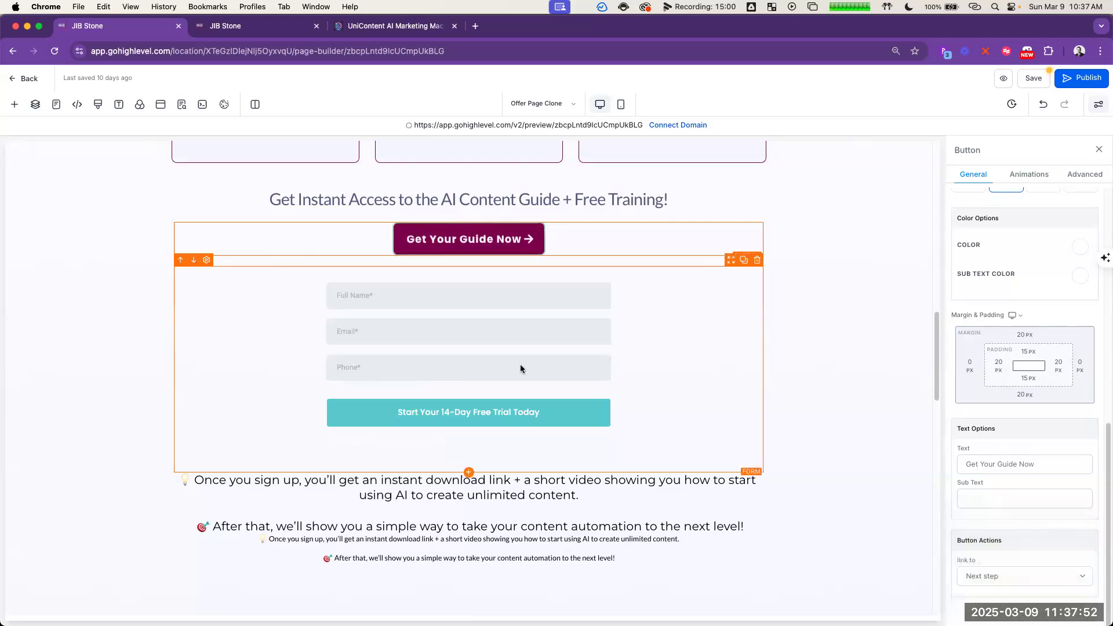
{"action": "left_click", "coordinate": [1071, 175]}
{"action": "left_click", "coordinate": [989, 223]}
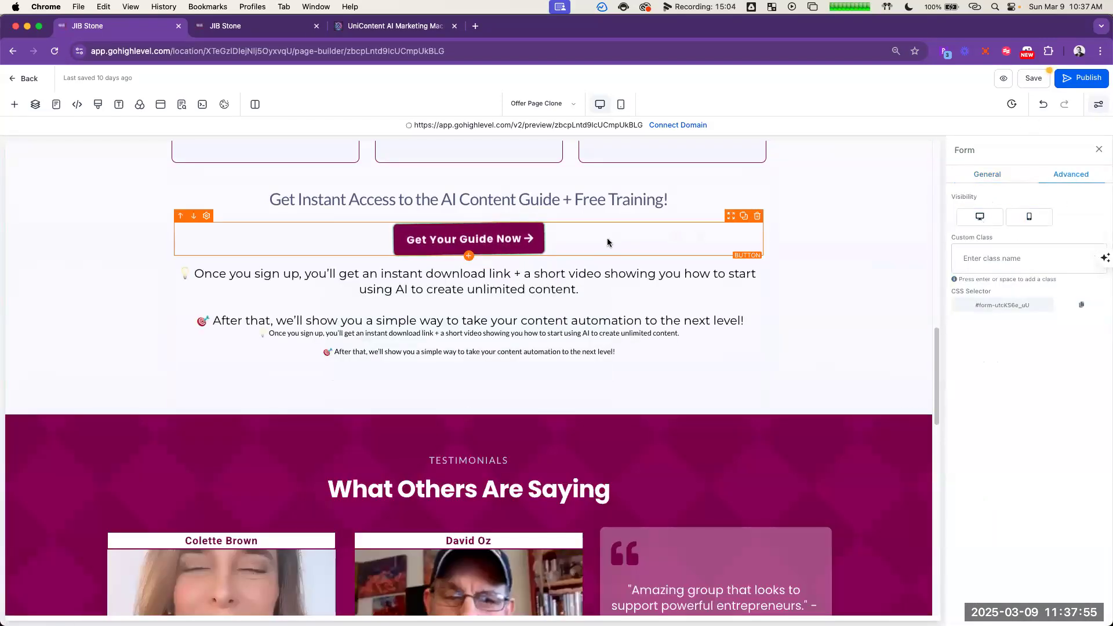
Step: Set the action of the Get Your Guide Now button above the form to Hide & Show Elements, with Form as the shown element
{"action": "left_click", "coordinate": [572, 241]}
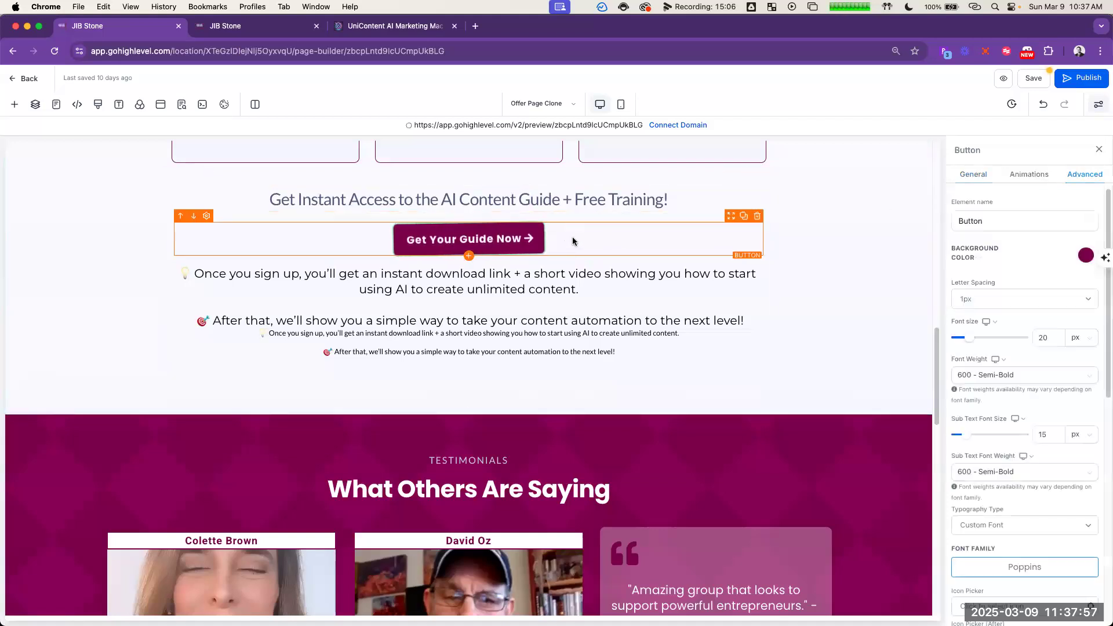
{"action": "scroll", "coordinate": [1035, 370], "scroll_direction": "down", "scroll_amount": 10}
{"action": "left_click", "coordinate": [1039, 575]}
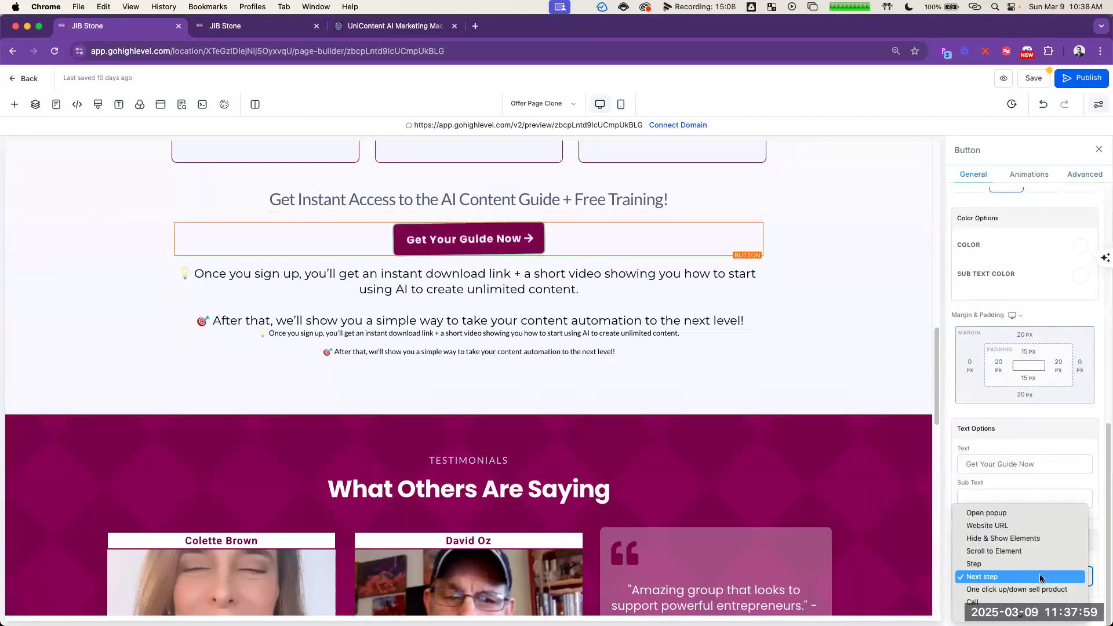
{"action": "left_click", "coordinate": [1043, 537]}
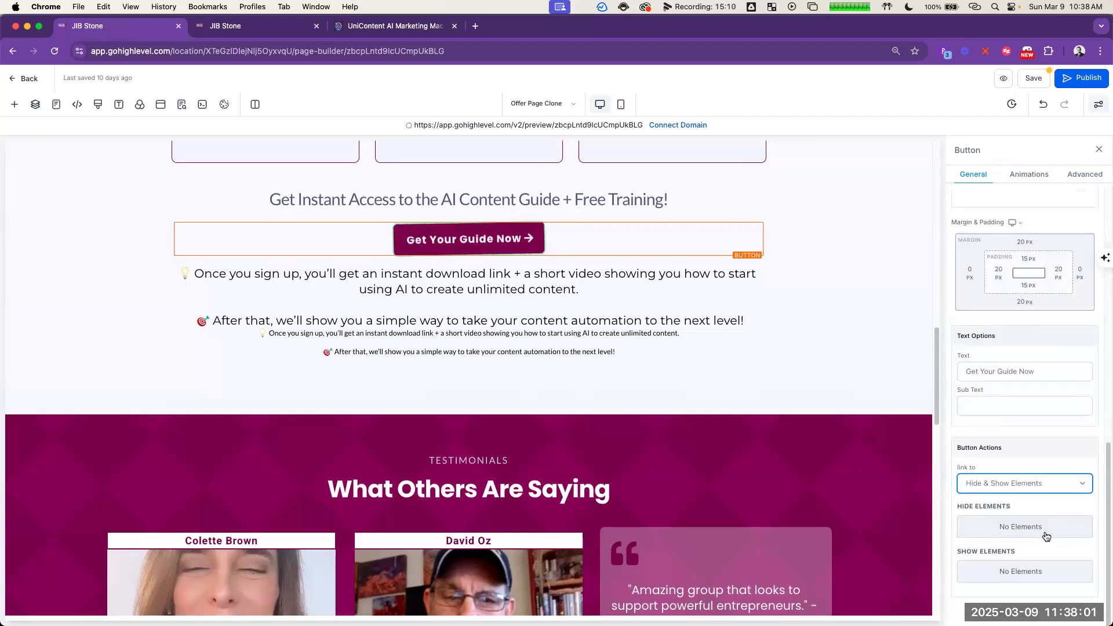
{"action": "left_click", "coordinate": [1032, 573]}
{"action": "left_click", "coordinate": [978, 461]}
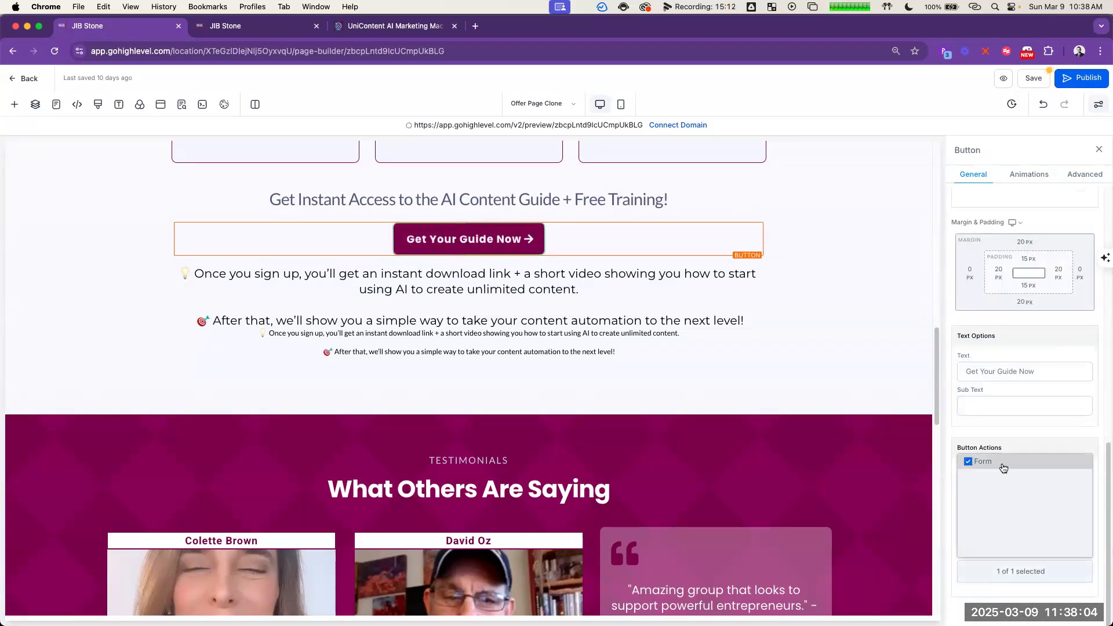
{"action": "left_click", "coordinate": [871, 301]}
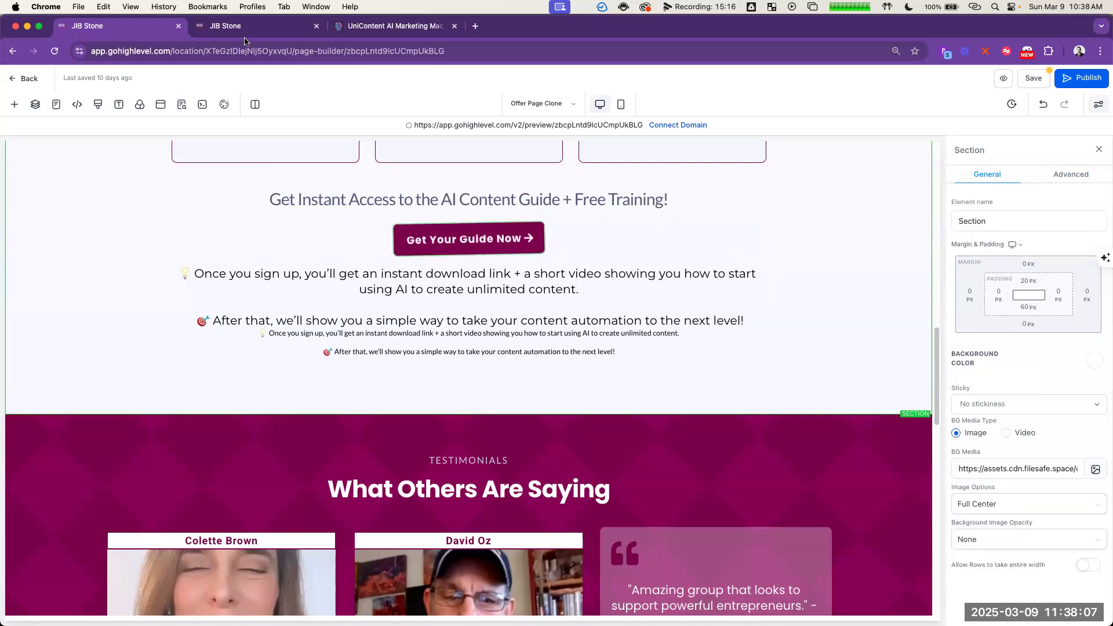
Step: Switch to the FREE Sign up Form builder and look through the available Quick Add elements
{"action": "left_click", "coordinate": [210, 28]}
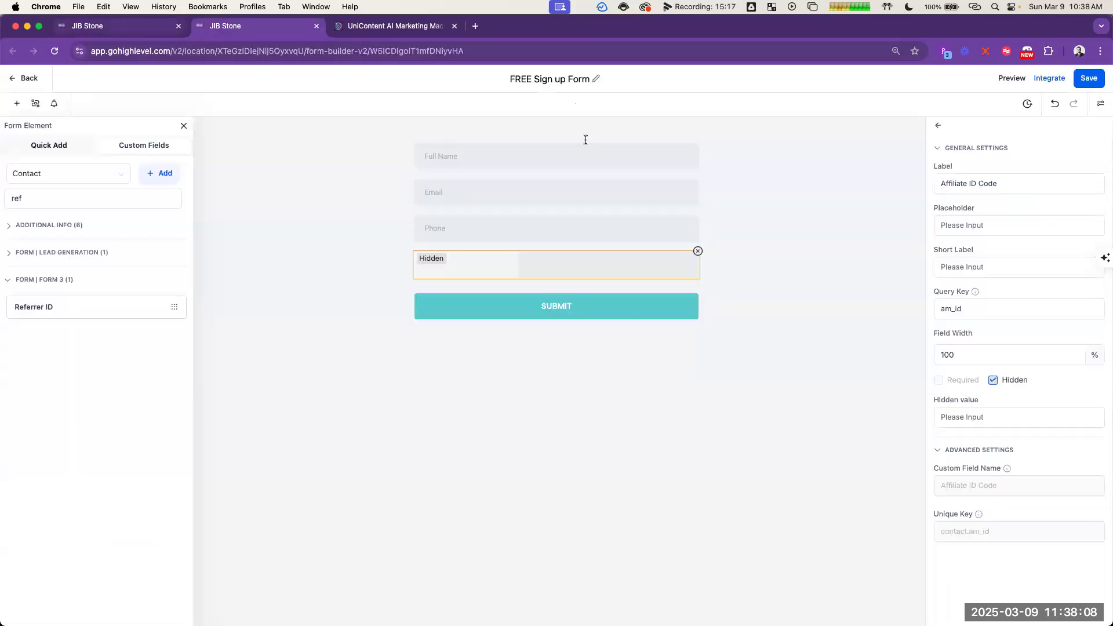
{"action": "left_click", "coordinate": [57, 145]}
{"action": "scroll", "coordinate": [127, 342], "scroll_direction": "down", "scroll_amount": 12}
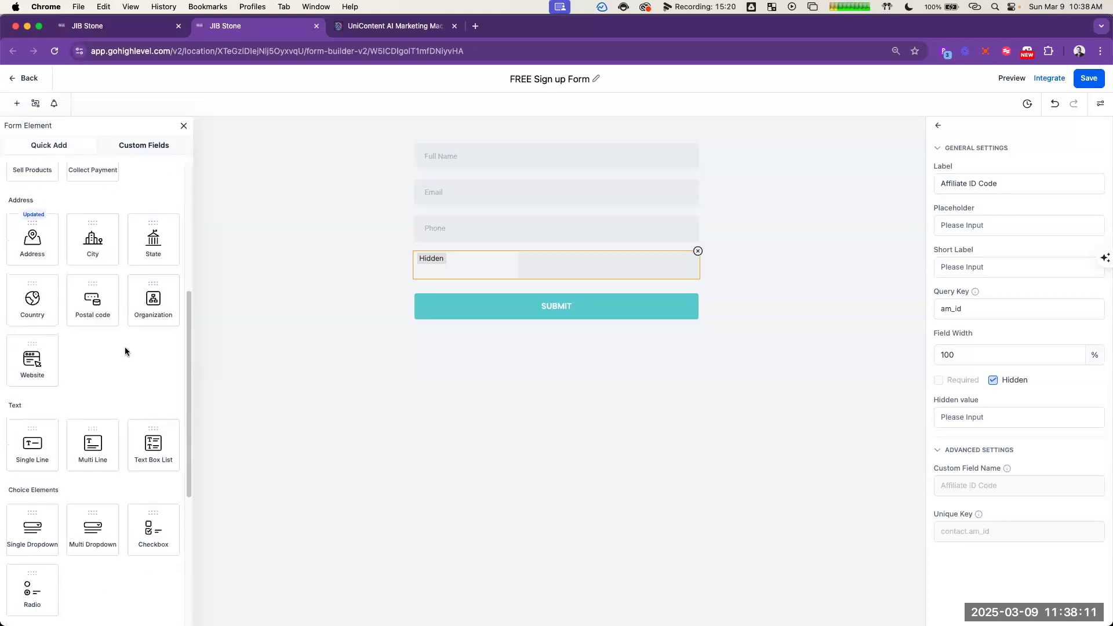
{"action": "scroll", "coordinate": [125, 342], "scroll_direction": "down", "scroll_amount": 2}
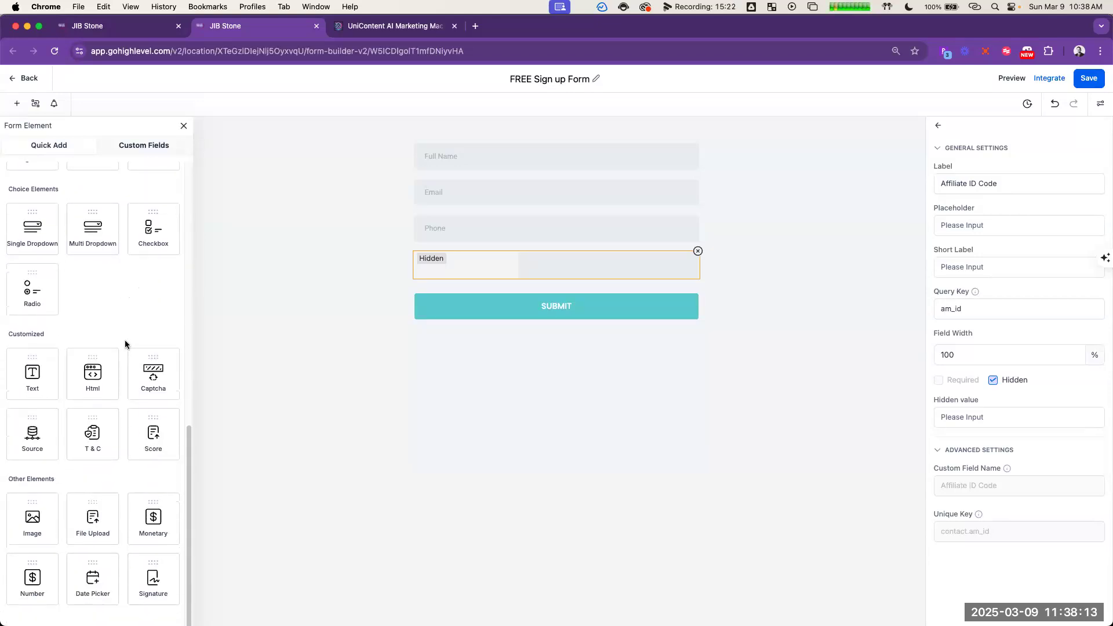
Step: Return to the Offer Page and delete the smaller duplicate "Once you sign up" paragraph below the sub-headline
{"action": "left_click", "coordinate": [125, 27]}
{"action": "left_click", "coordinate": [684, 304]}
{"action": "left_click", "coordinate": [590, 342]}
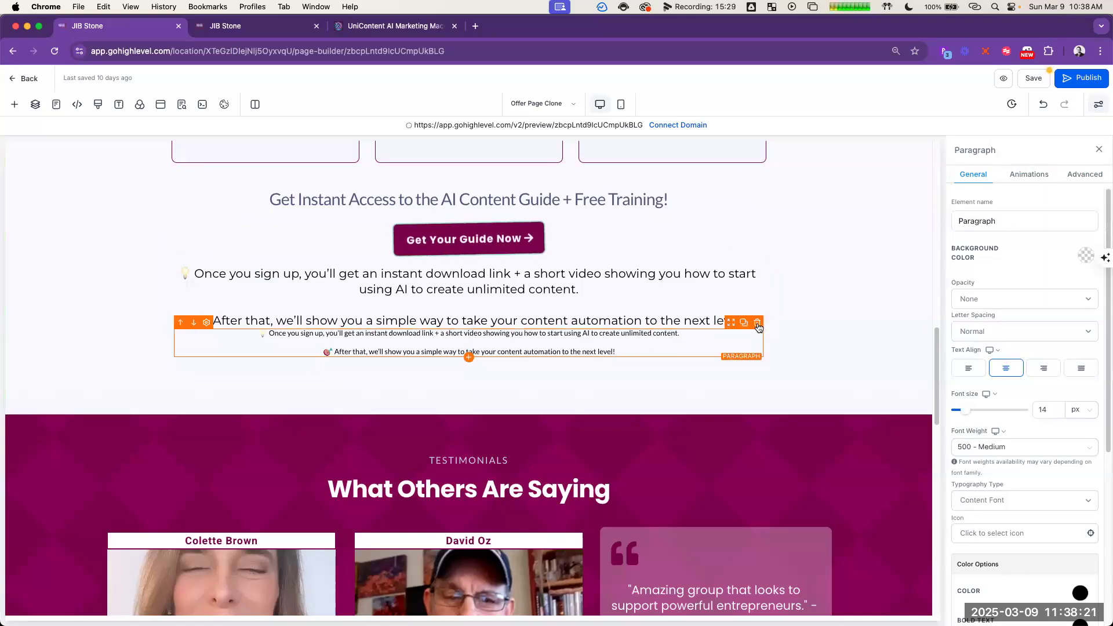
{"action": "left_click", "coordinate": [758, 323]}
{"action": "left_click", "coordinate": [558, 299]}
Step: Set the action of the Get Your Guide Now button in the top hero section to Hide & Show Elements
{"action": "scroll", "coordinate": [530, 203], "scroll_direction": "up", "scroll_amount": 5}
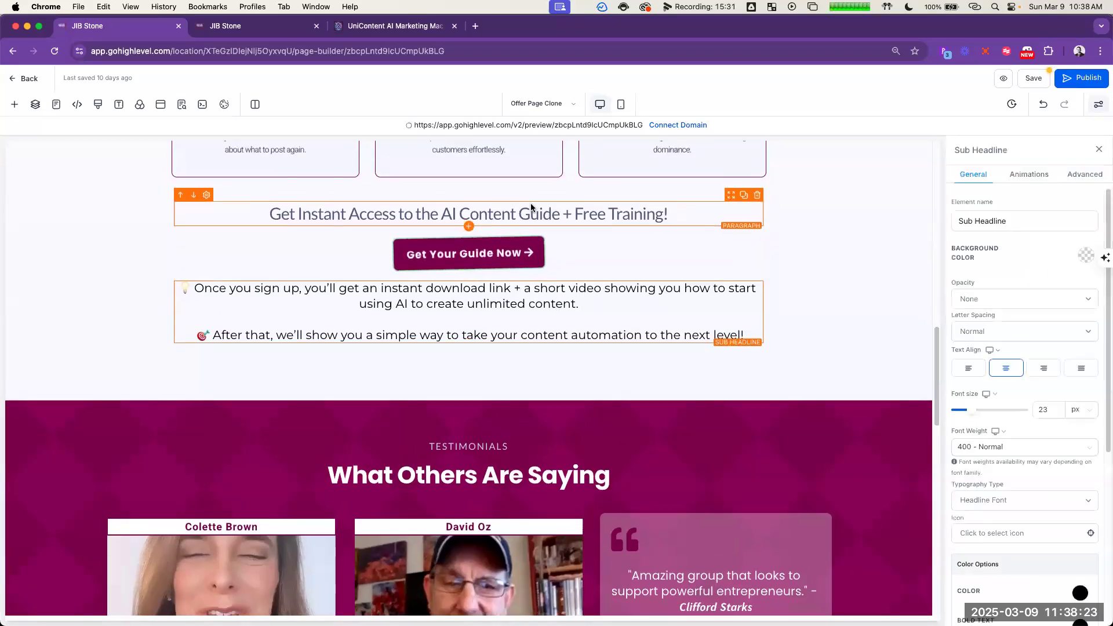
{"action": "scroll", "coordinate": [861, 226], "scroll_direction": "up", "scroll_amount": 5}
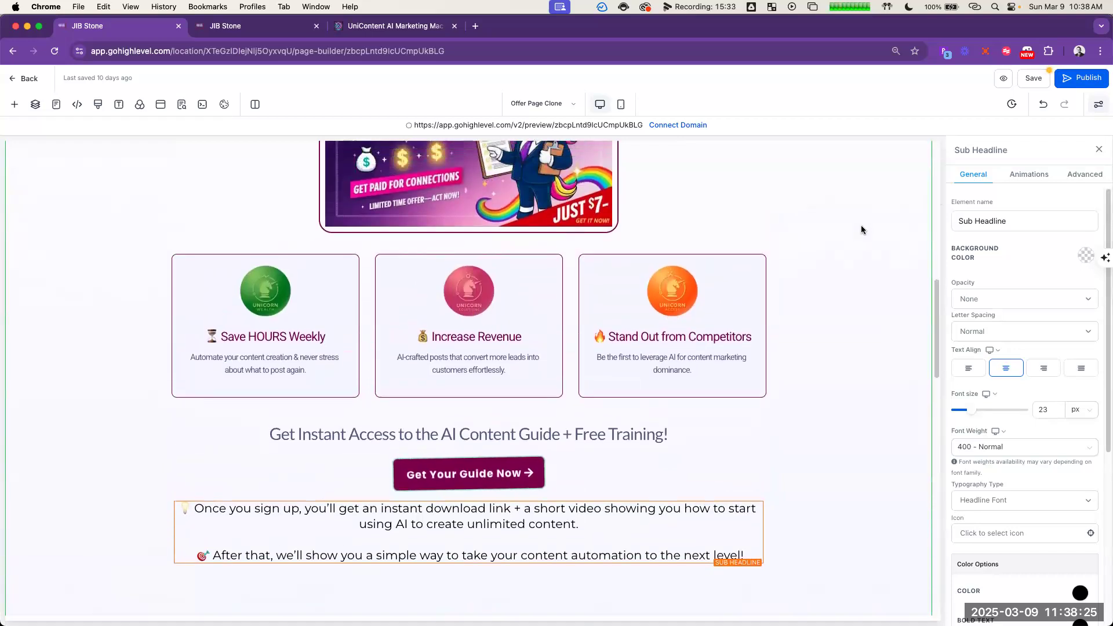
{"action": "scroll", "coordinate": [788, 221], "scroll_direction": "up", "scroll_amount": 3}
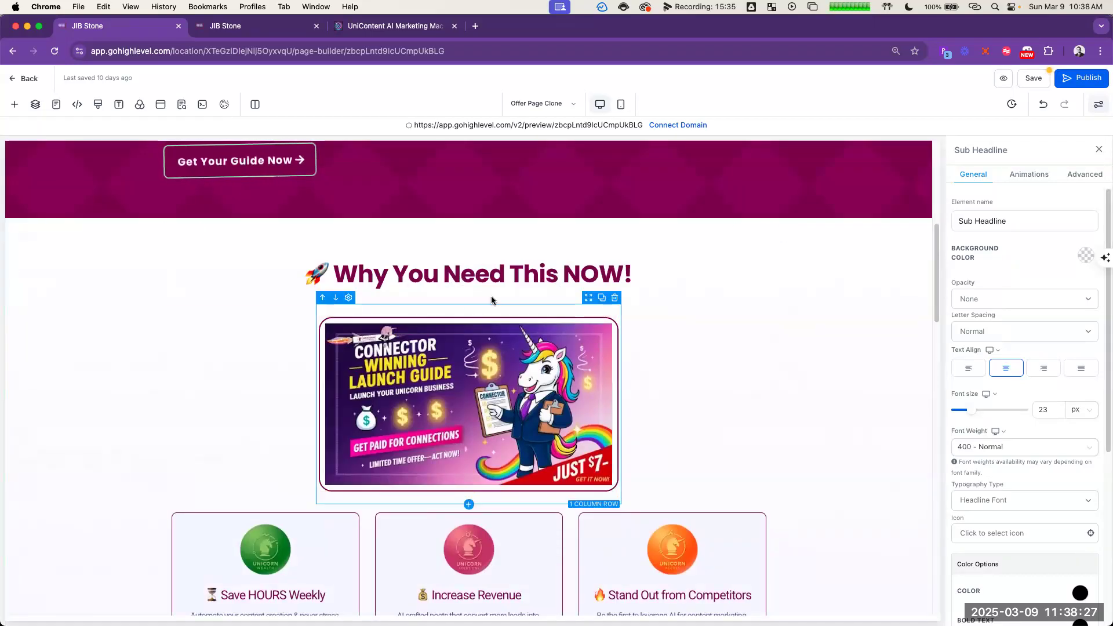
{"action": "left_click", "coordinate": [509, 312]}
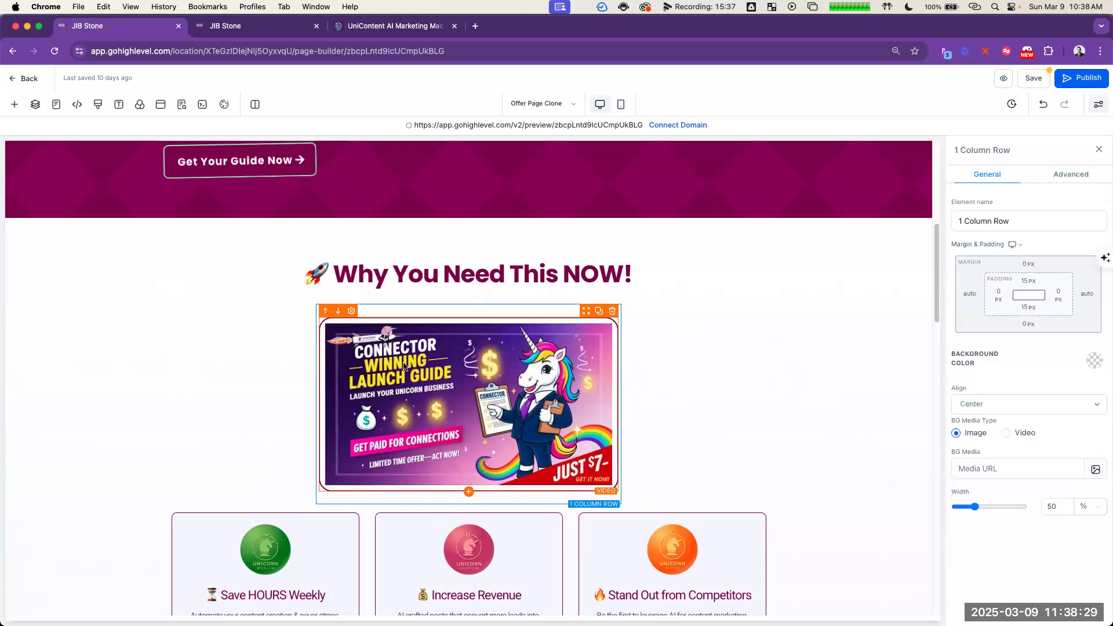
{"action": "scroll", "coordinate": [742, 334], "scroll_direction": "up", "scroll_amount": 8}
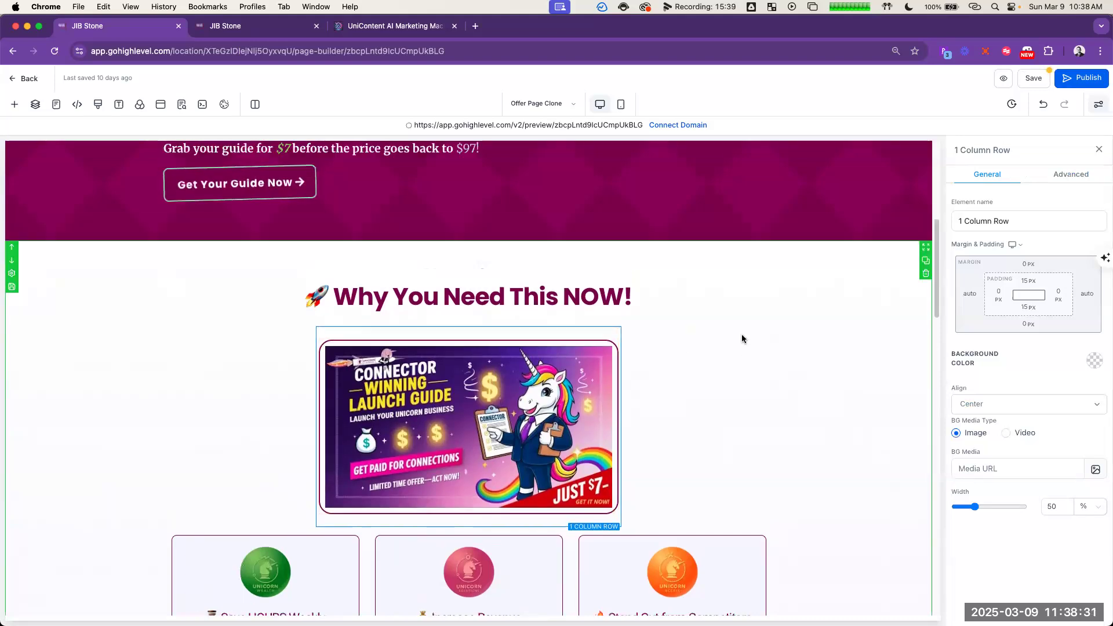
{"action": "scroll", "coordinate": [746, 331], "scroll_direction": "up", "scroll_amount": 1}
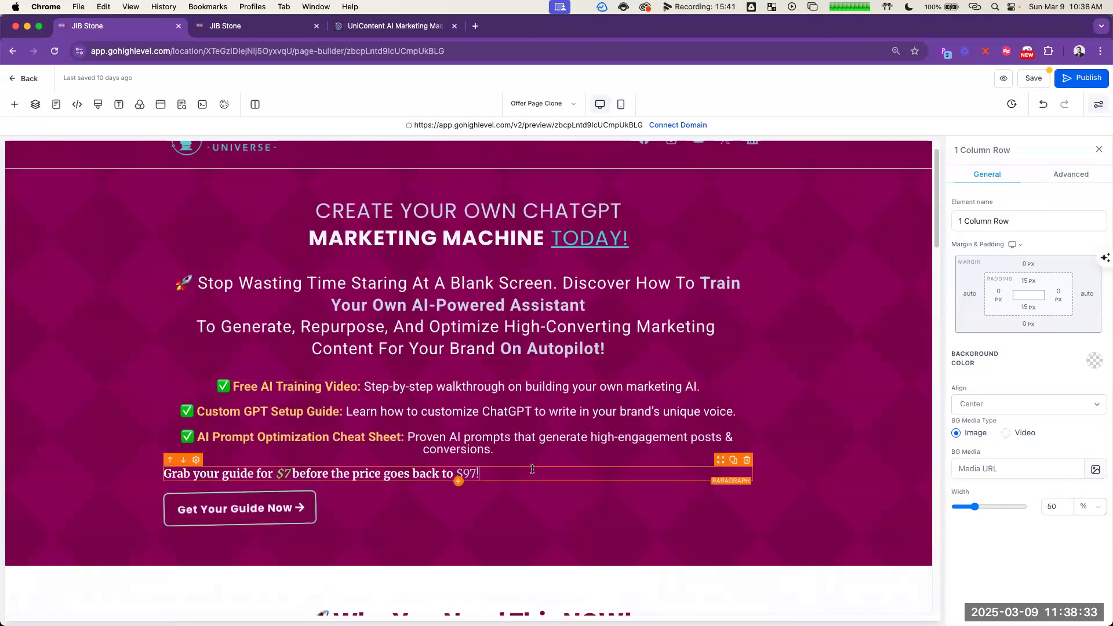
{"action": "left_click", "coordinate": [302, 474]}
{"action": "left_click", "coordinate": [302, 510]}
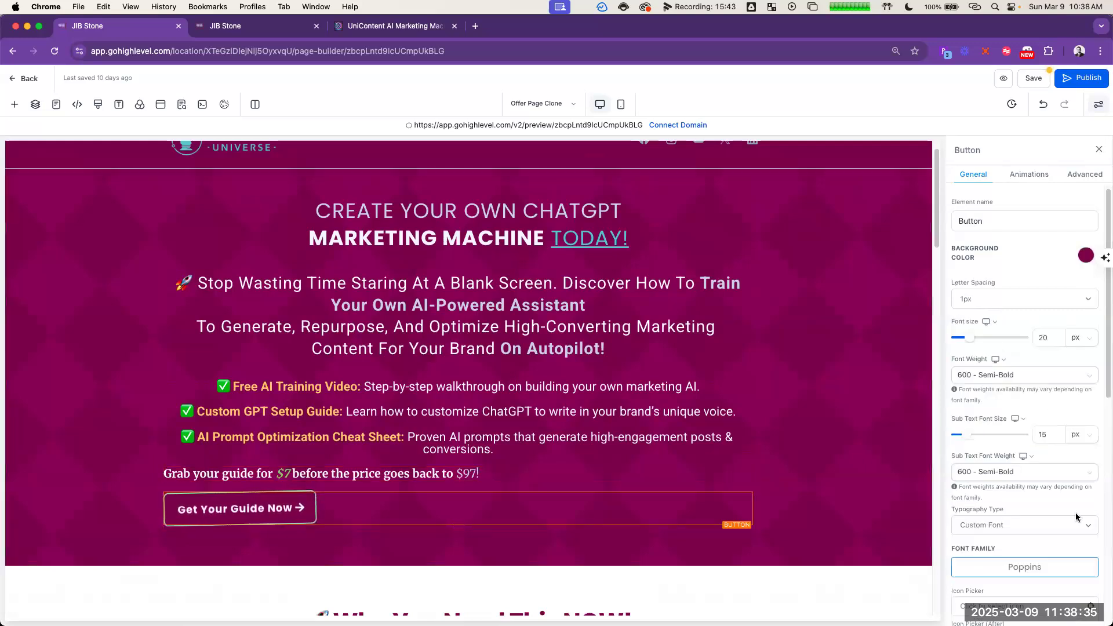
{"action": "scroll", "coordinate": [1049, 534], "scroll_direction": "down", "scroll_amount": 5}
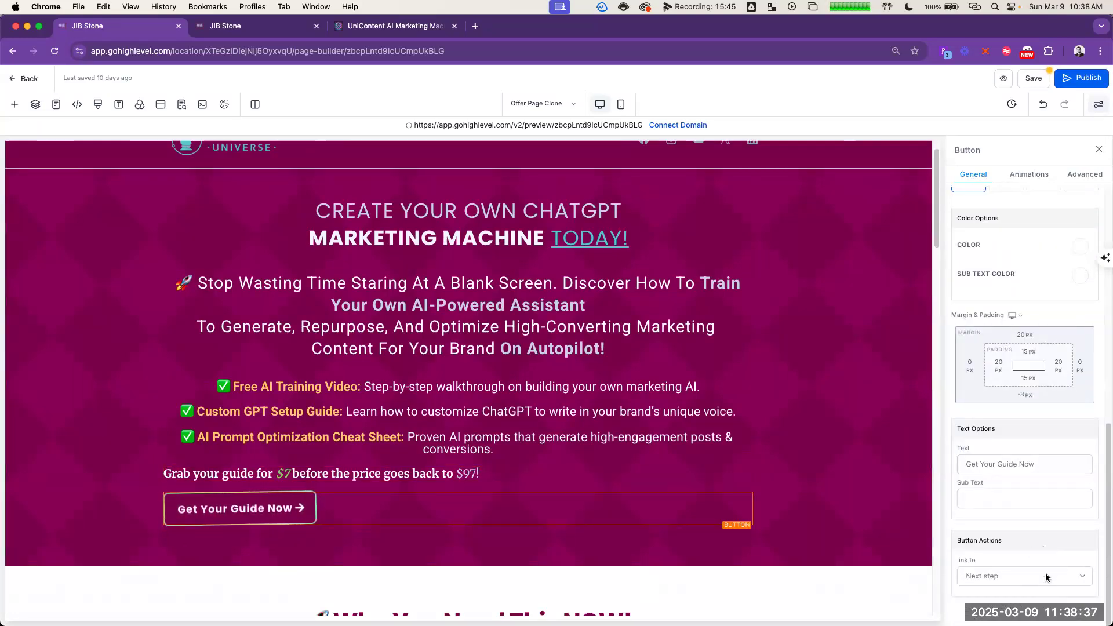
{"action": "left_click", "coordinate": [1045, 574]}
{"action": "left_click", "coordinate": [1036, 535]}
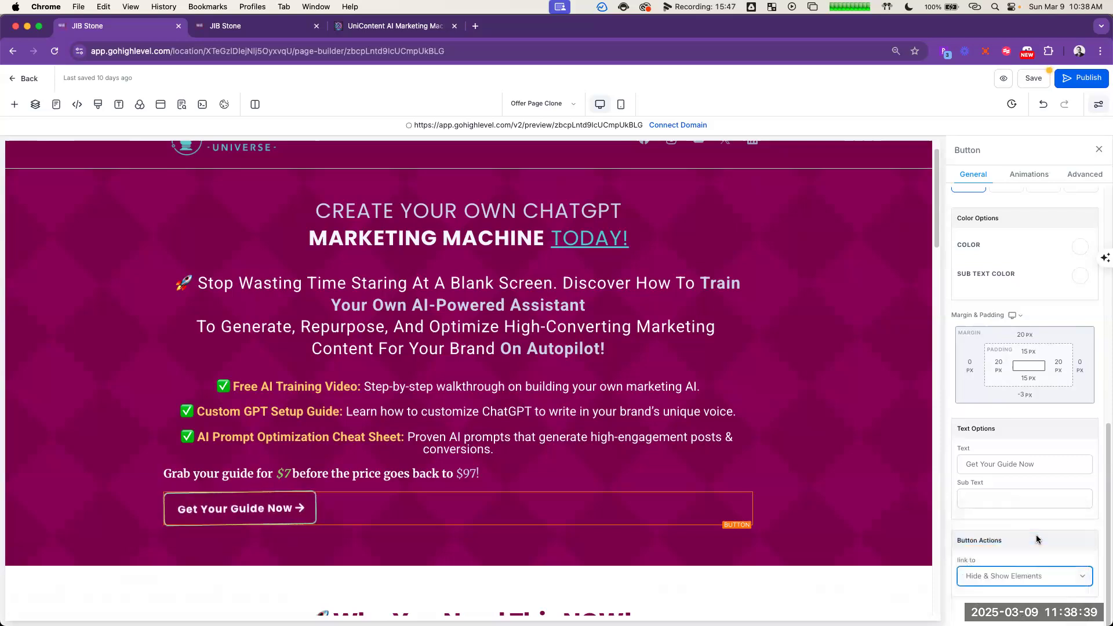
Step: Look through the page's layer structure, including the limited-time offer section, for the hidden form
{"action": "scroll", "coordinate": [792, 420], "scroll_direction": "down", "scroll_amount": 10}
{"action": "scroll", "coordinate": [788, 418], "scroll_direction": "down", "scroll_amount": 4}
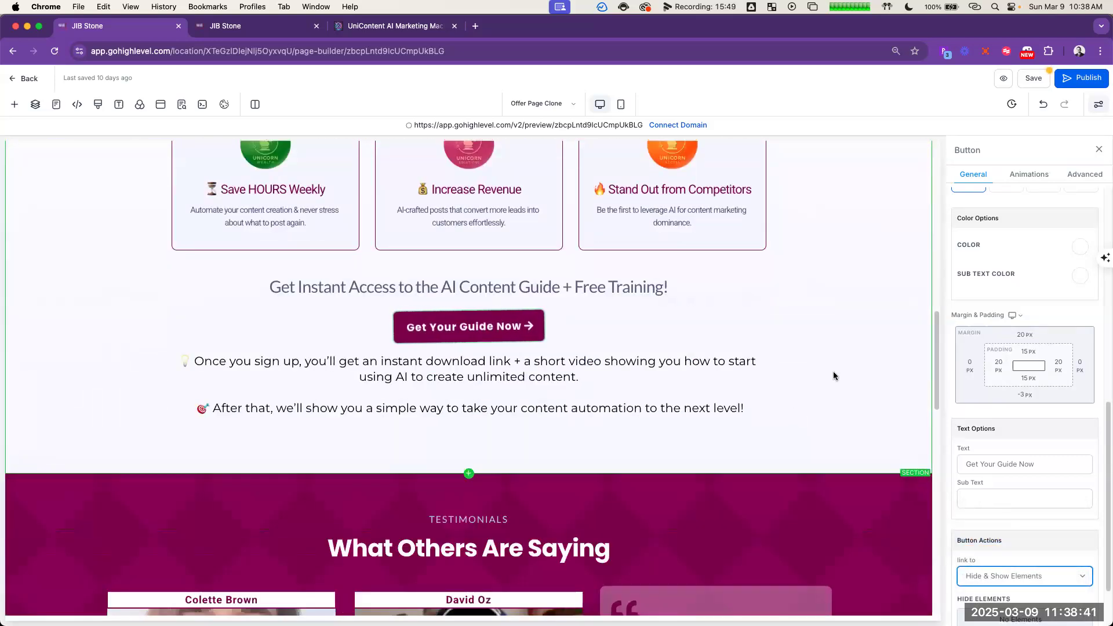
{"action": "scroll", "coordinate": [834, 372], "scroll_direction": "up", "scroll_amount": 10}
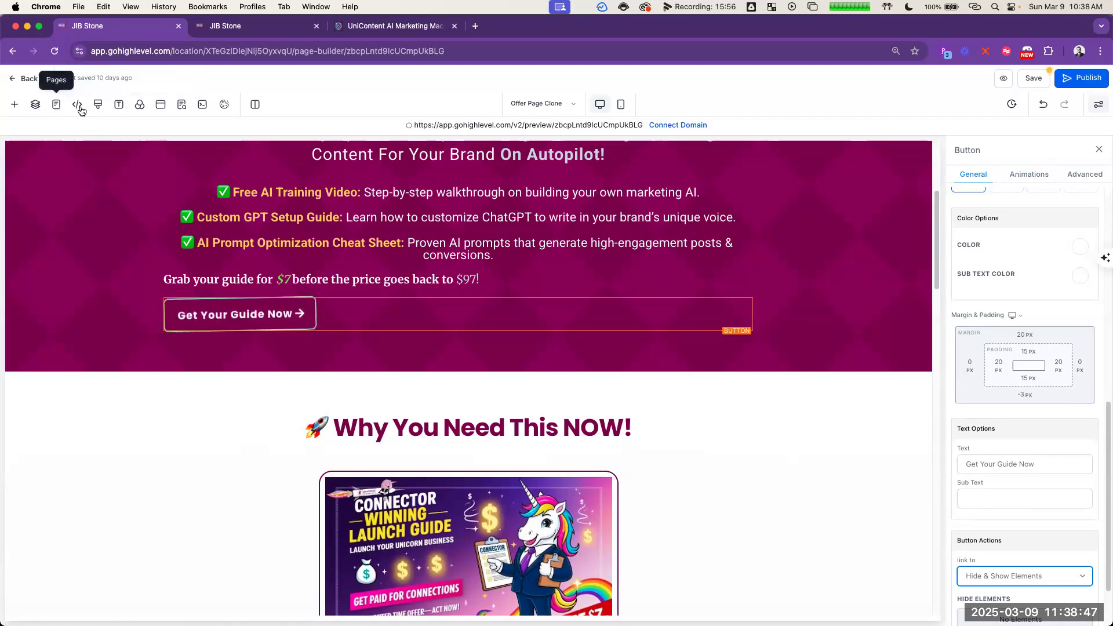
{"action": "left_click", "coordinate": [36, 105]}
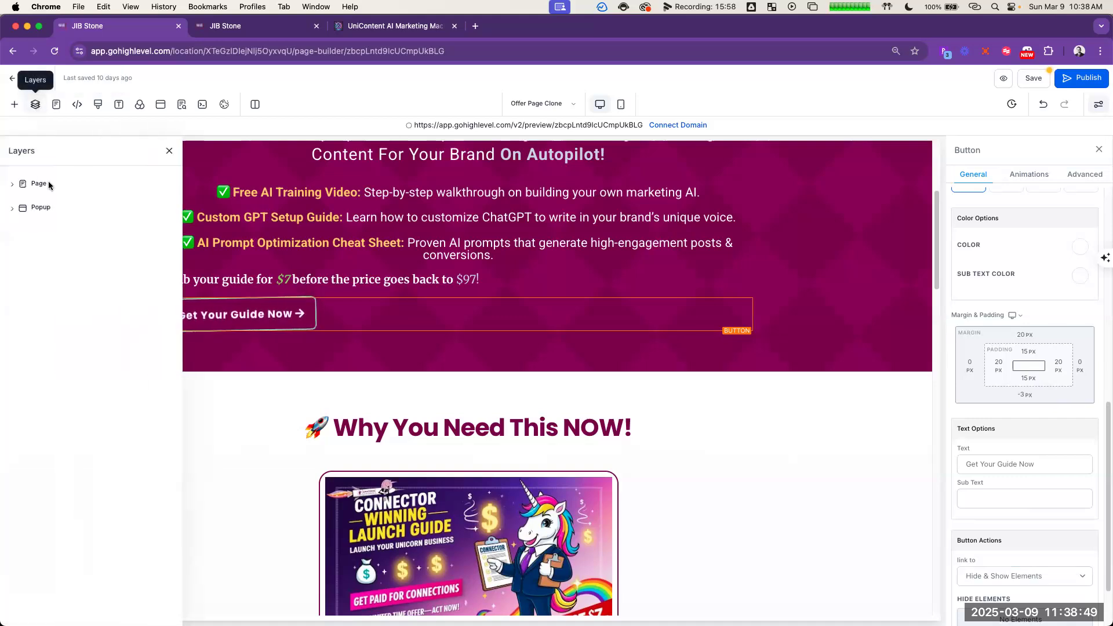
{"action": "left_click", "coordinate": [35, 209]}
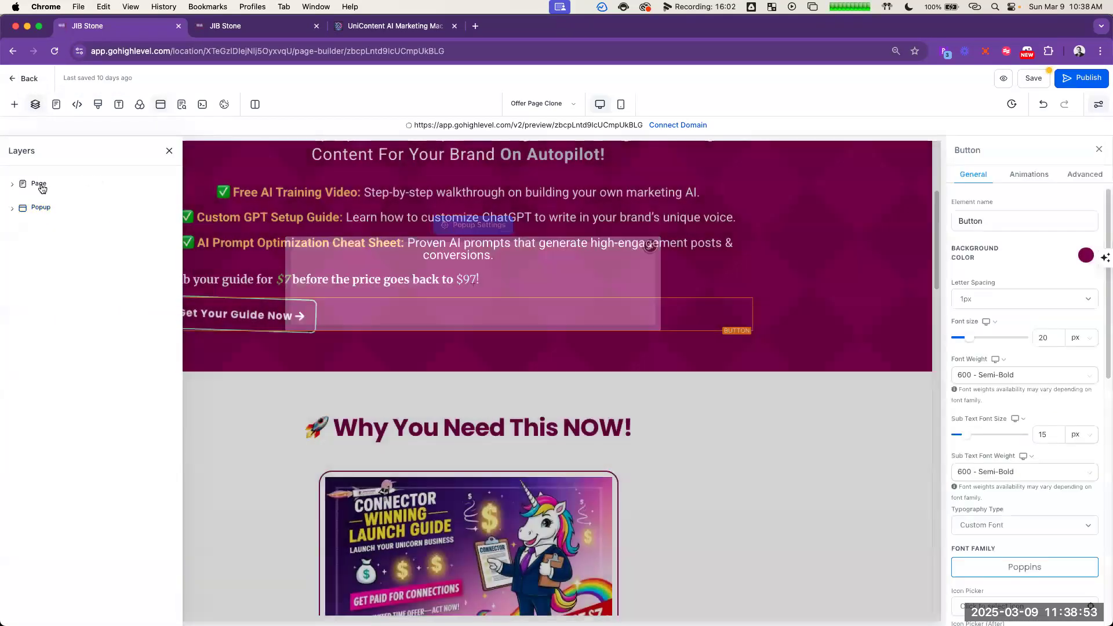
{"action": "left_click", "coordinate": [42, 186]}
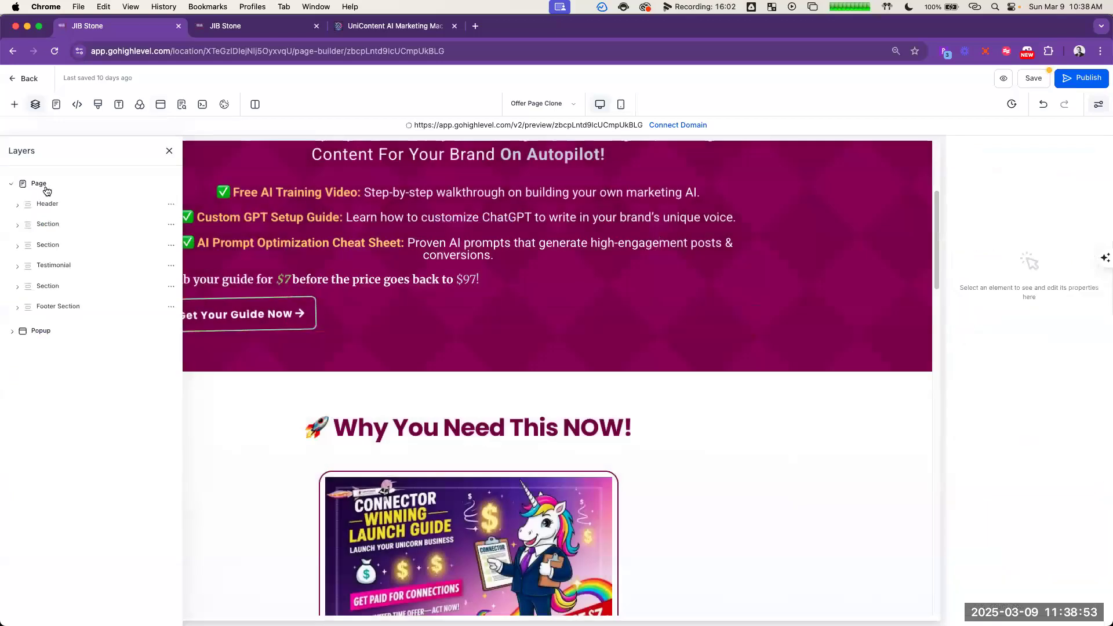
{"action": "left_click", "coordinate": [56, 287]}
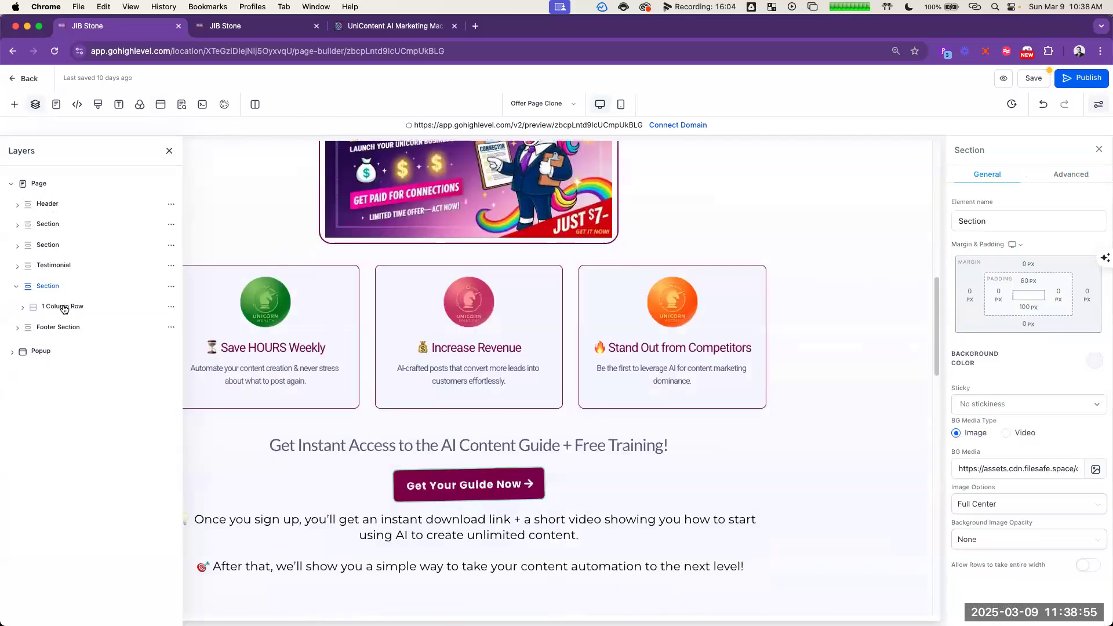
{"action": "left_click", "coordinate": [64, 306]}
{"action": "left_click", "coordinate": [50, 286]}
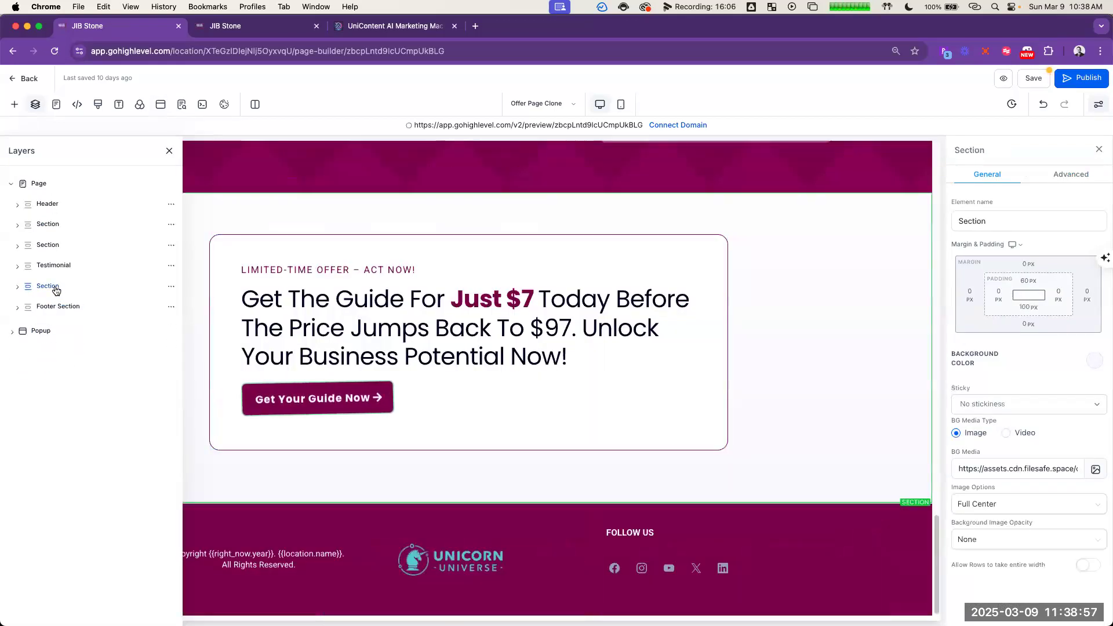
Step: Show the hidden Form element in the 1st Column of the 2 Column Row, within the Why You Need This NOW section
{"action": "left_click", "coordinate": [53, 266]}
{"action": "left_click", "coordinate": [47, 245]}
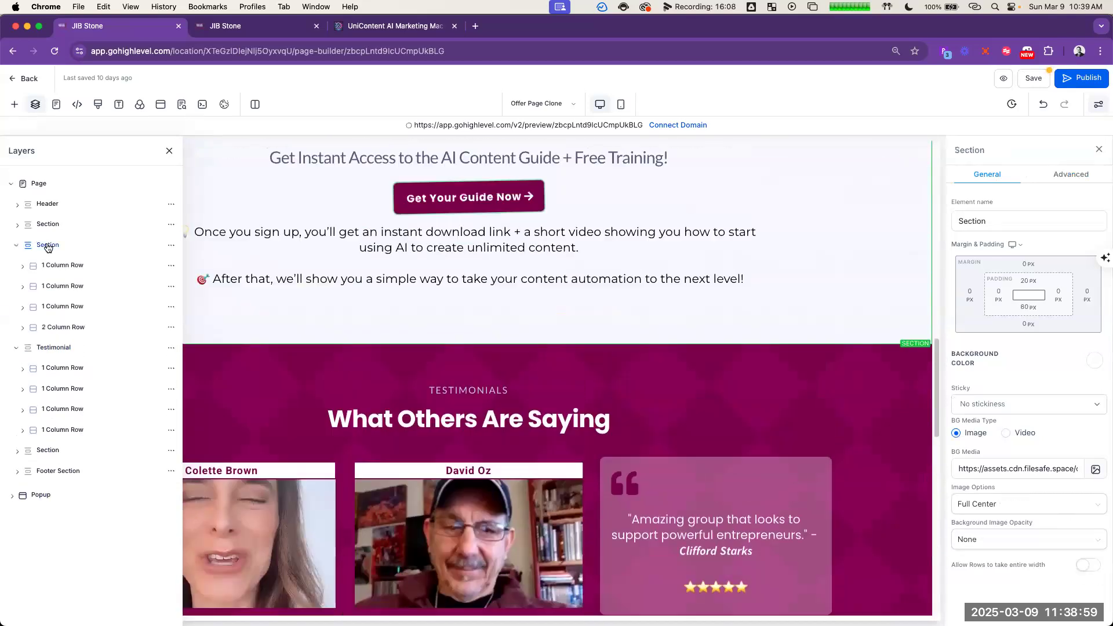
{"action": "left_click", "coordinate": [43, 329]}
{"action": "left_click", "coordinate": [57, 349]}
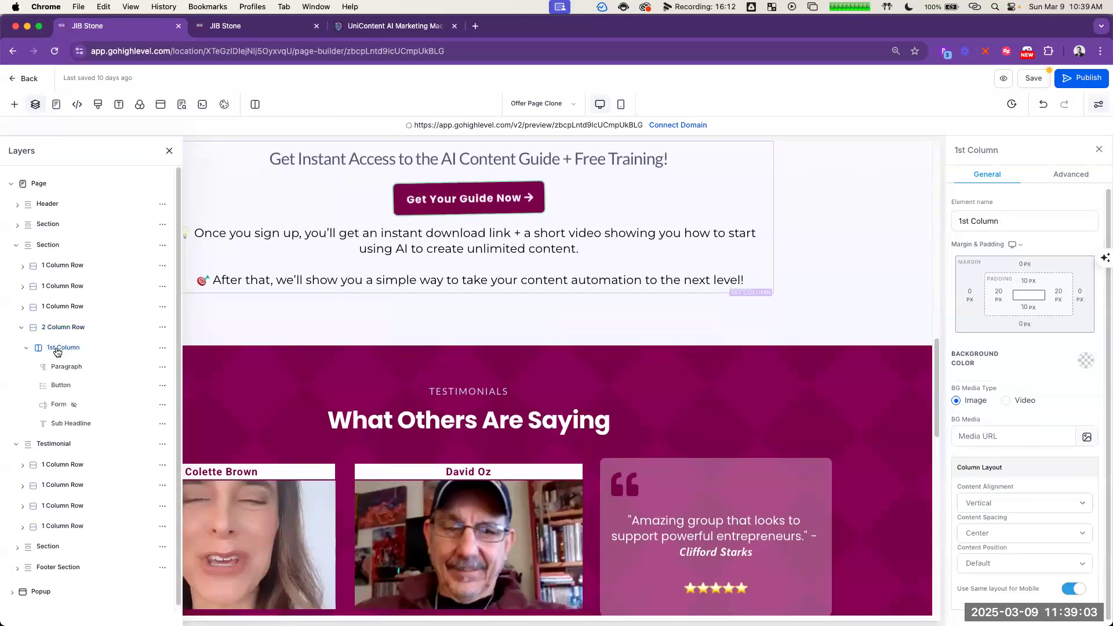
{"action": "left_click", "coordinate": [66, 405]}
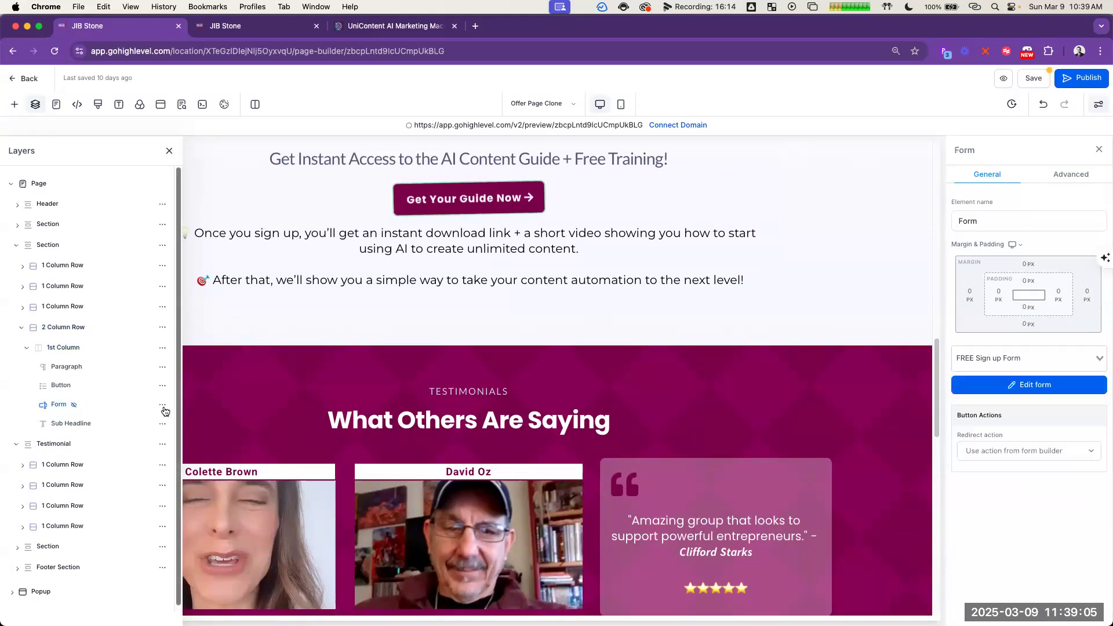
{"action": "left_click", "coordinate": [163, 405]}
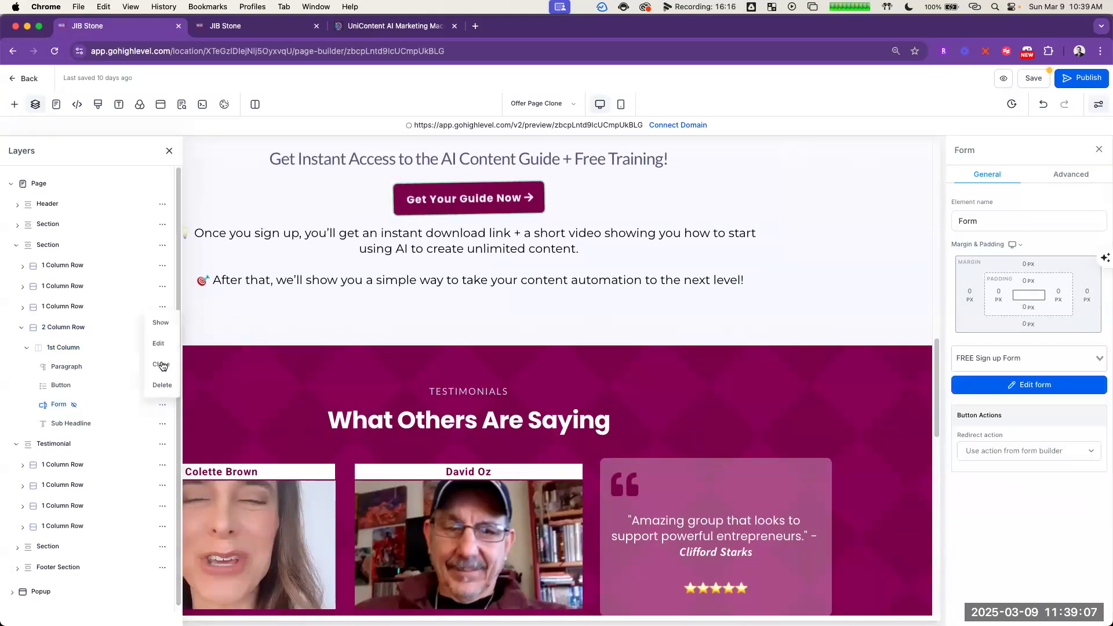
{"action": "left_click", "coordinate": [161, 323]}
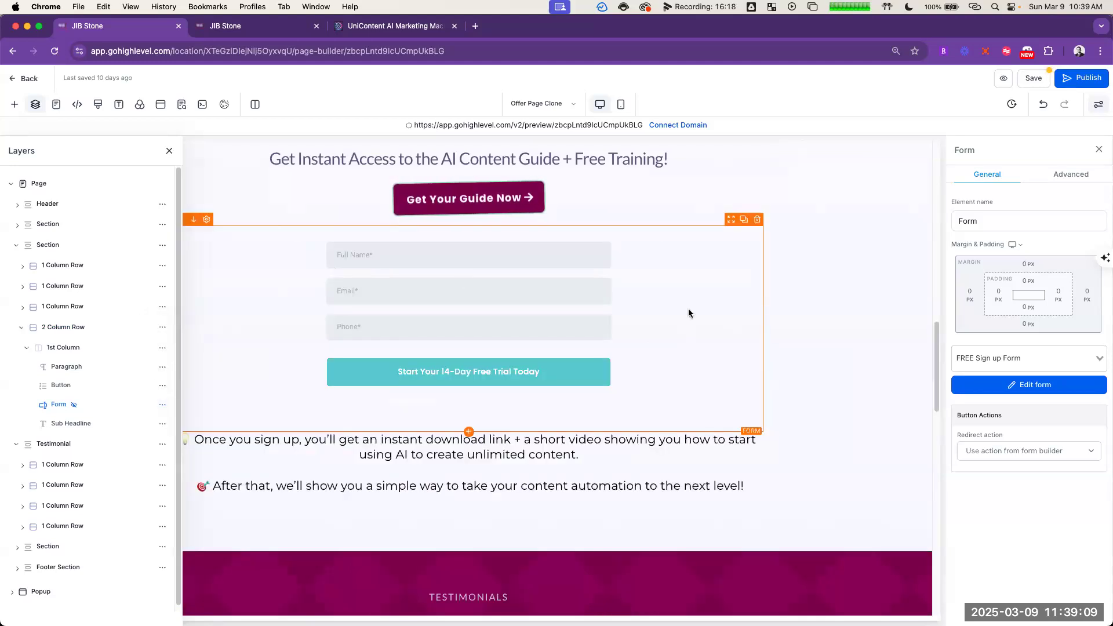
Step: Duplicate the sign-up form and move the copy into the hero section, directly beneath its Get Your Guide Now button
{"action": "scroll", "coordinate": [689, 313], "scroll_direction": "up", "scroll_amount": 3}
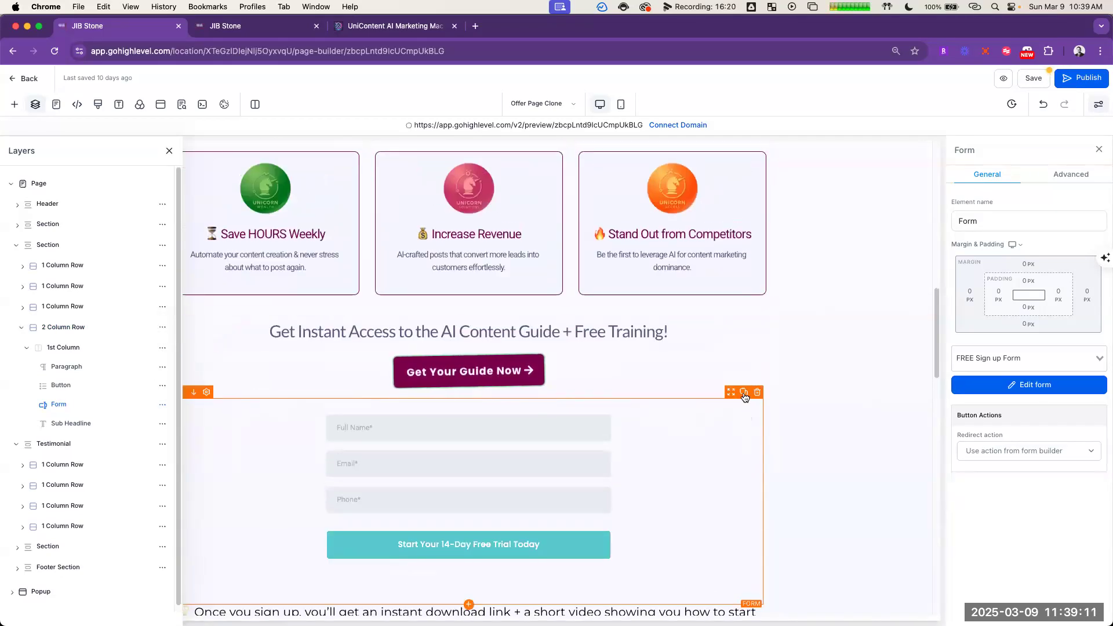
{"action": "left_click", "coordinate": [744, 392]}
{"action": "left_click_drag", "start_coordinate": [728, 355], "coordinate": [481, 179]}
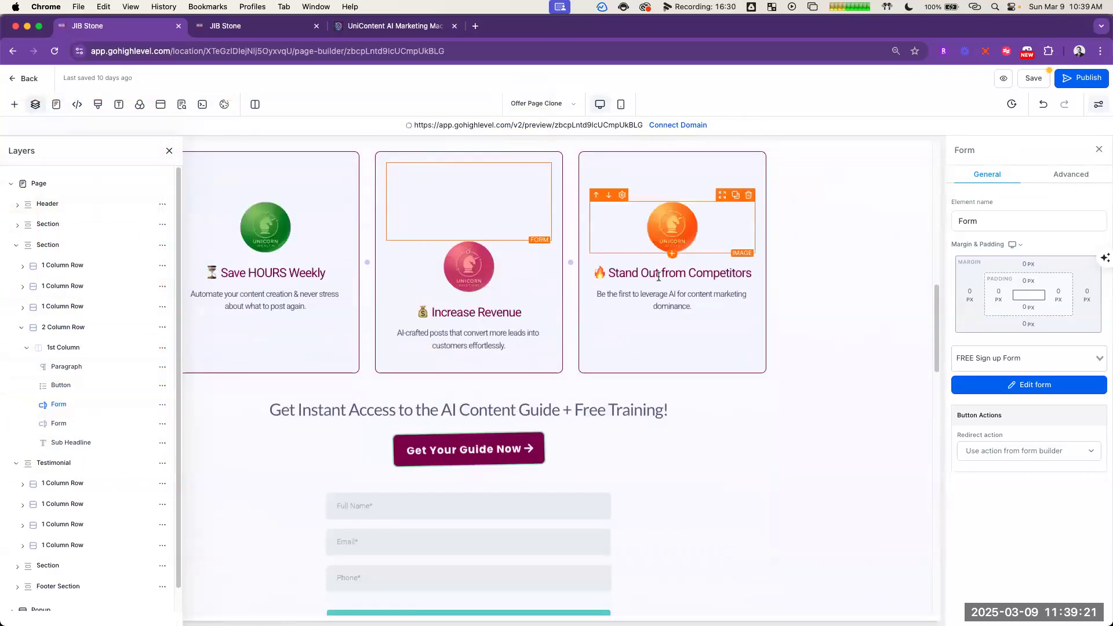
{"action": "scroll", "coordinate": [659, 277], "scroll_direction": "up", "scroll_amount": 6}
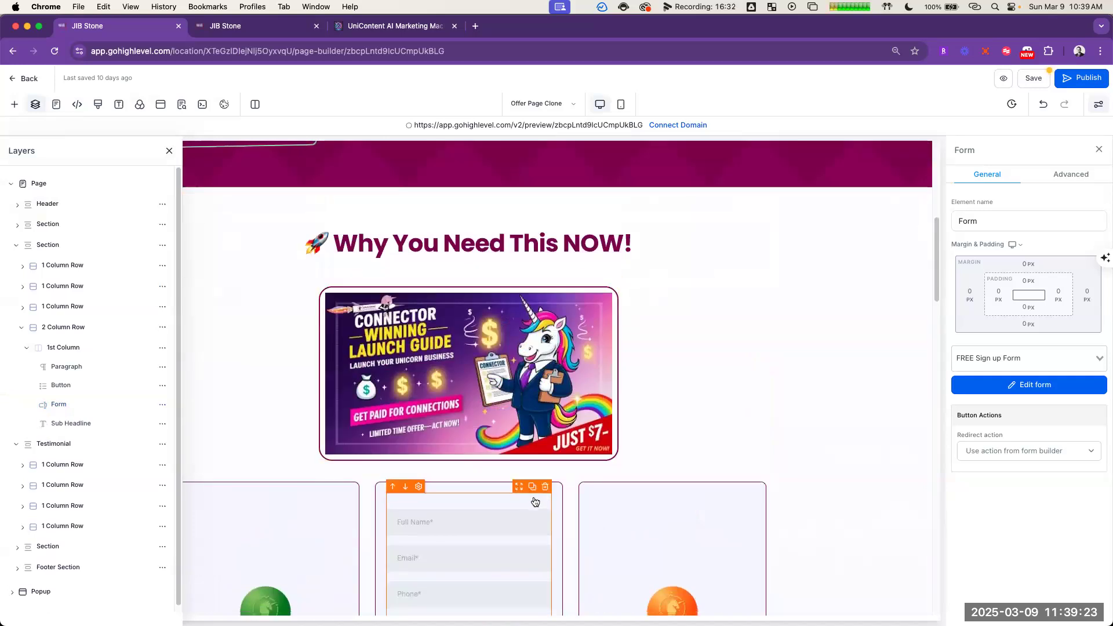
{"action": "scroll", "coordinate": [534, 505], "scroll_direction": "up", "scroll_amount": 2}
{"action": "left_click_drag", "start_coordinate": [308, 194], "coordinate": [281, 349]}
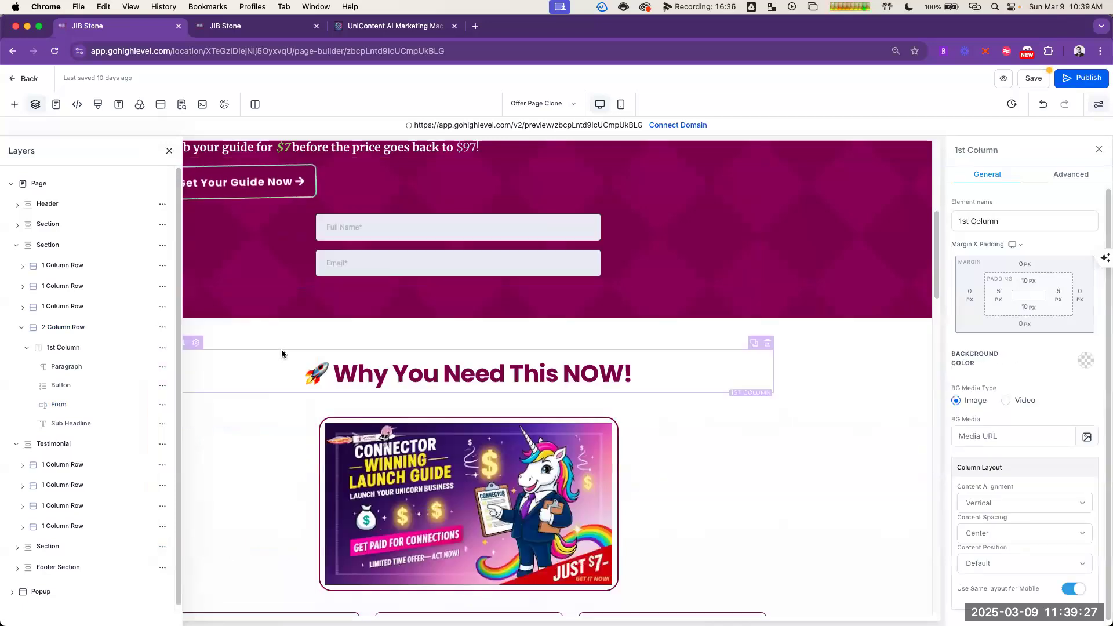
Step: Set the right margin of the hero section's form to 280 px
{"action": "scroll", "coordinate": [657, 315], "scroll_direction": "up", "scroll_amount": 4}
{"action": "left_click", "coordinate": [715, 434]}
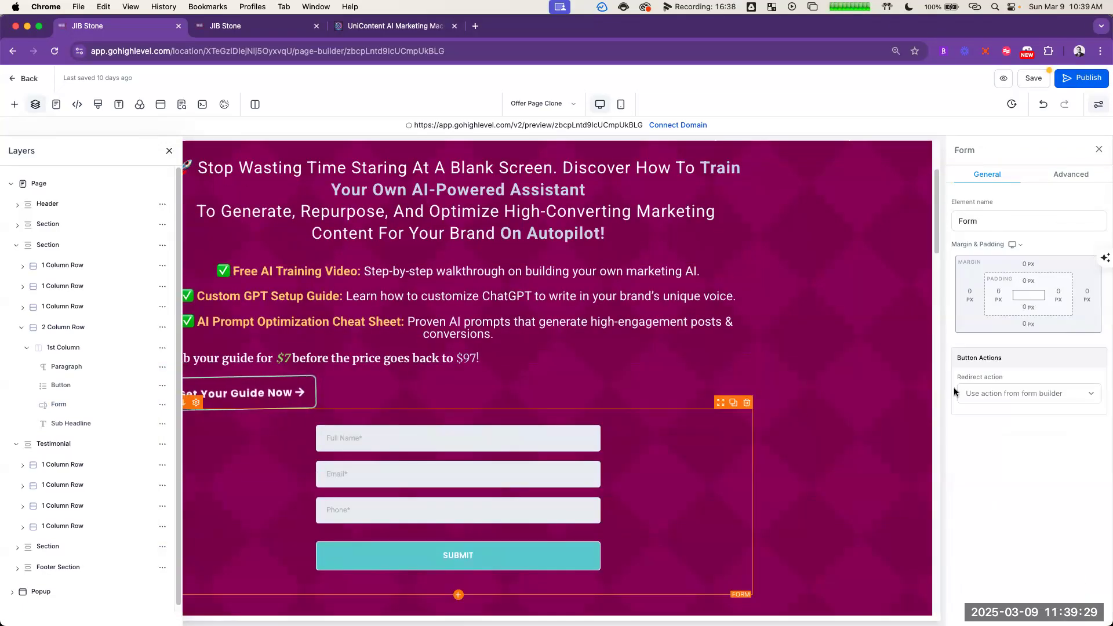
{"action": "left_click", "coordinate": [1058, 177]}
{"action": "left_click", "coordinate": [988, 174]}
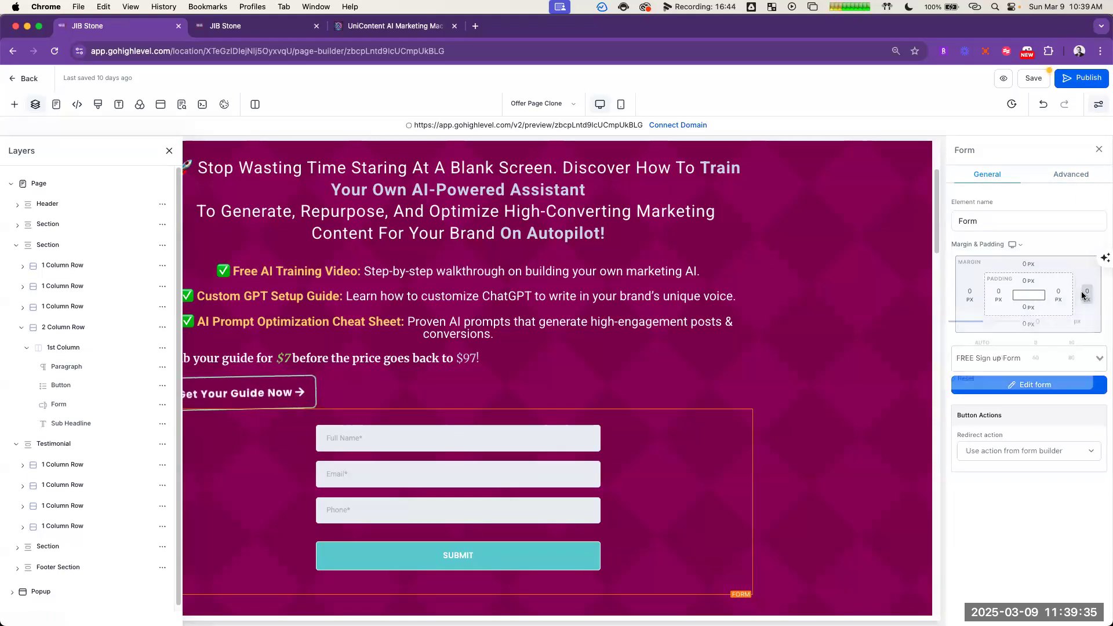
{"action": "left_click", "coordinate": [1058, 295]}
{"action": "left_click", "coordinate": [1068, 364]}
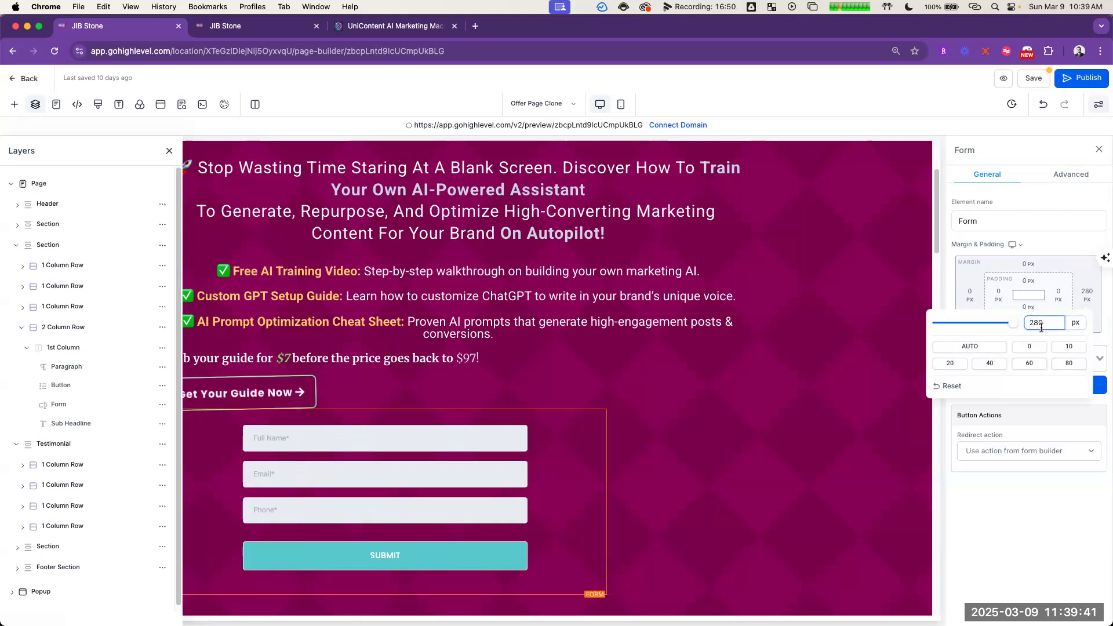
{"action": "left_click", "coordinate": [1048, 514]}
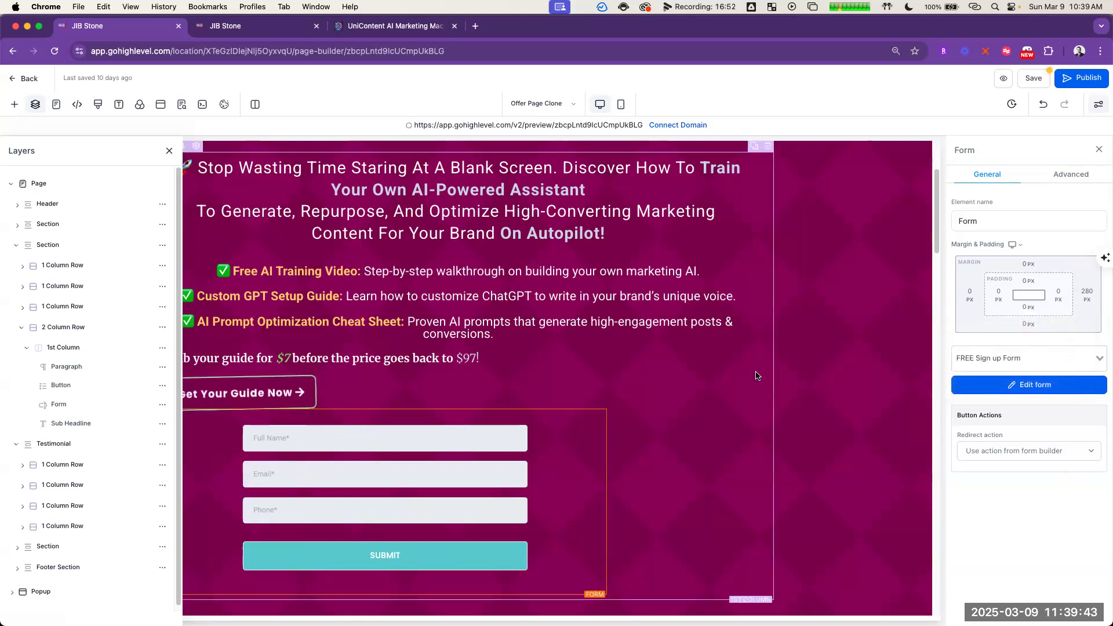
Step: Set the redirect action of the hero section's form to Go to Next step
{"action": "scroll", "coordinate": [757, 367], "scroll_direction": "down", "scroll_amount": 1}
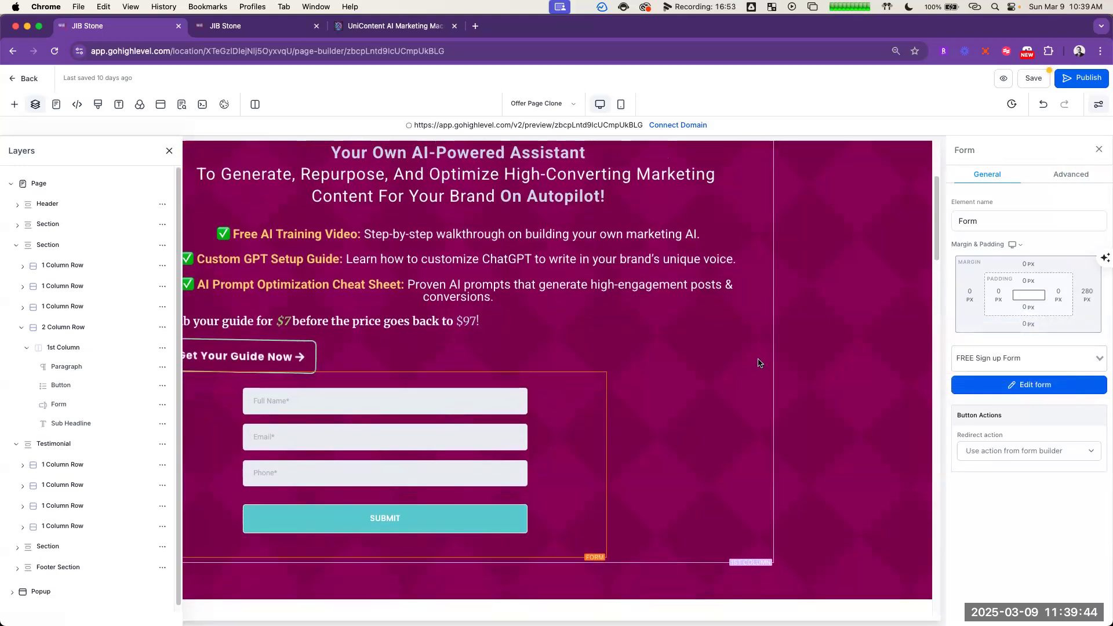
{"action": "left_click", "coordinate": [1048, 449]}
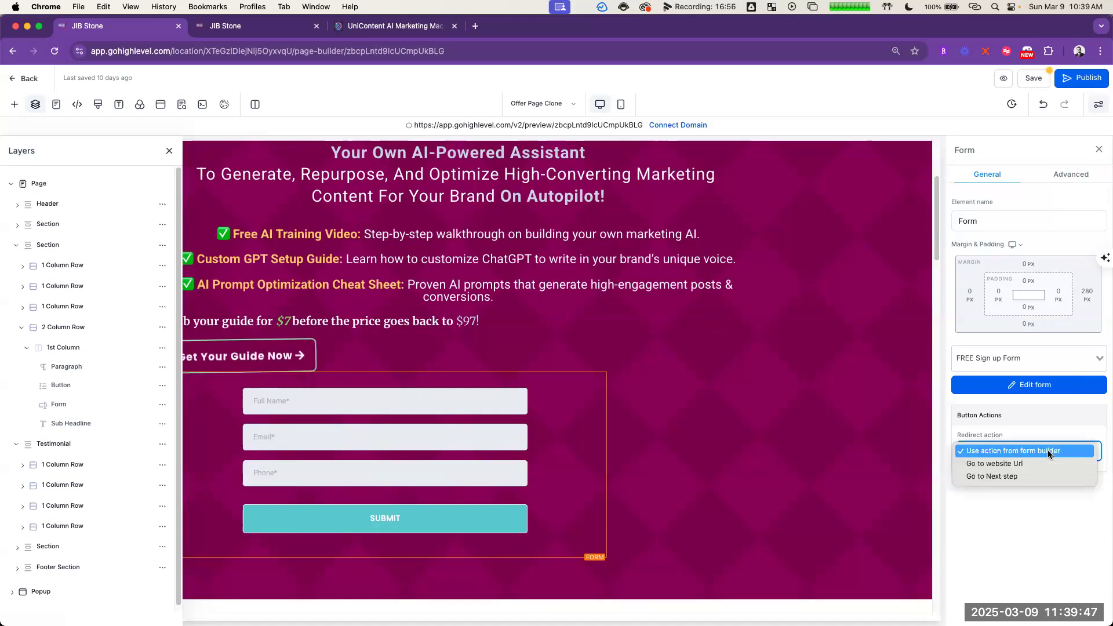
{"action": "left_click", "coordinate": [1052, 477]}
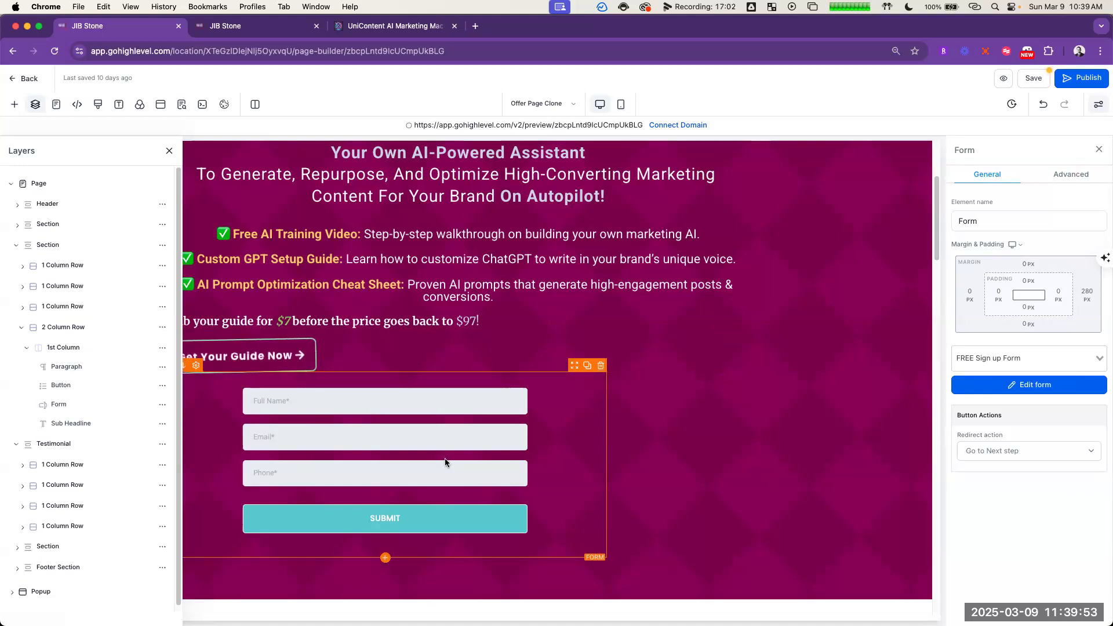
Step: Open the hide and show element settings of the hero section's Get Your Guide Now button
{"action": "left_click", "coordinate": [309, 367]}
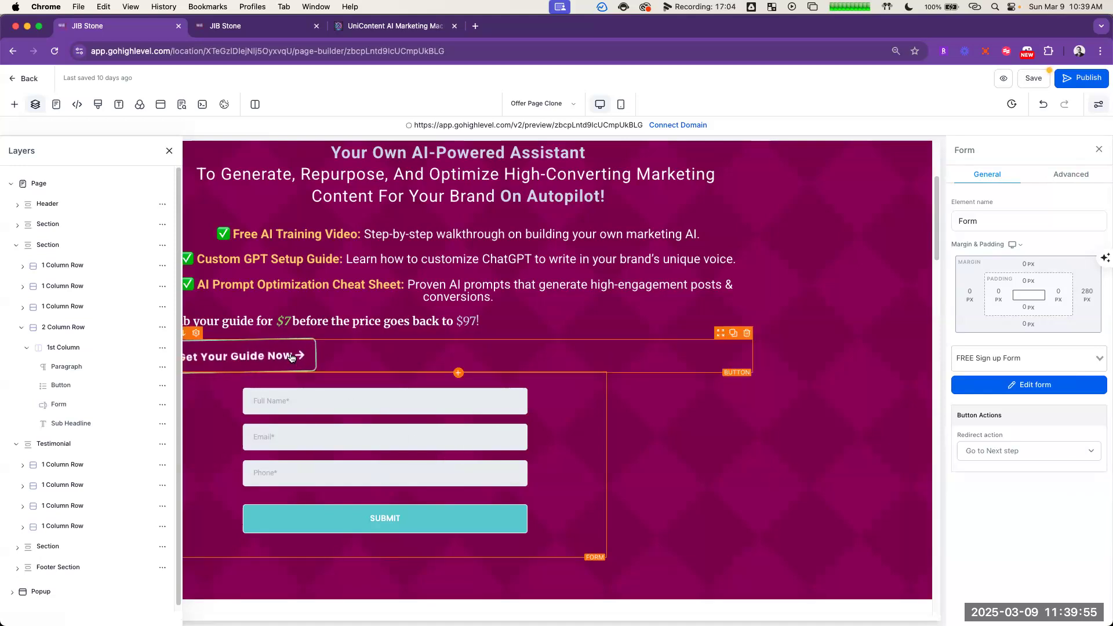
{"action": "scroll", "coordinate": [1070, 404], "scroll_direction": "down", "scroll_amount": 10}
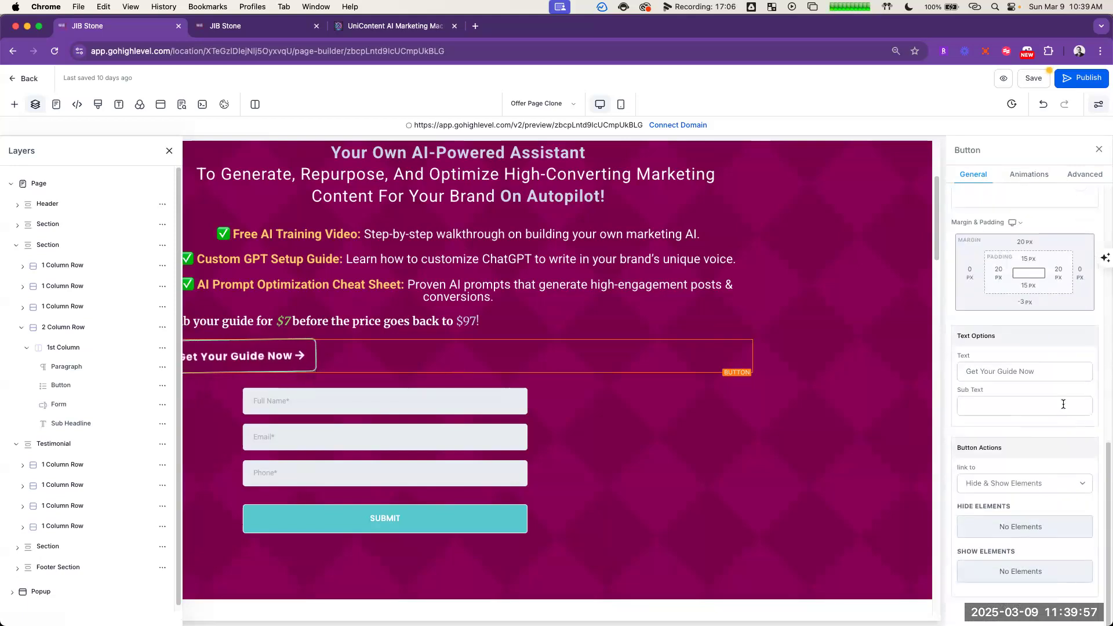
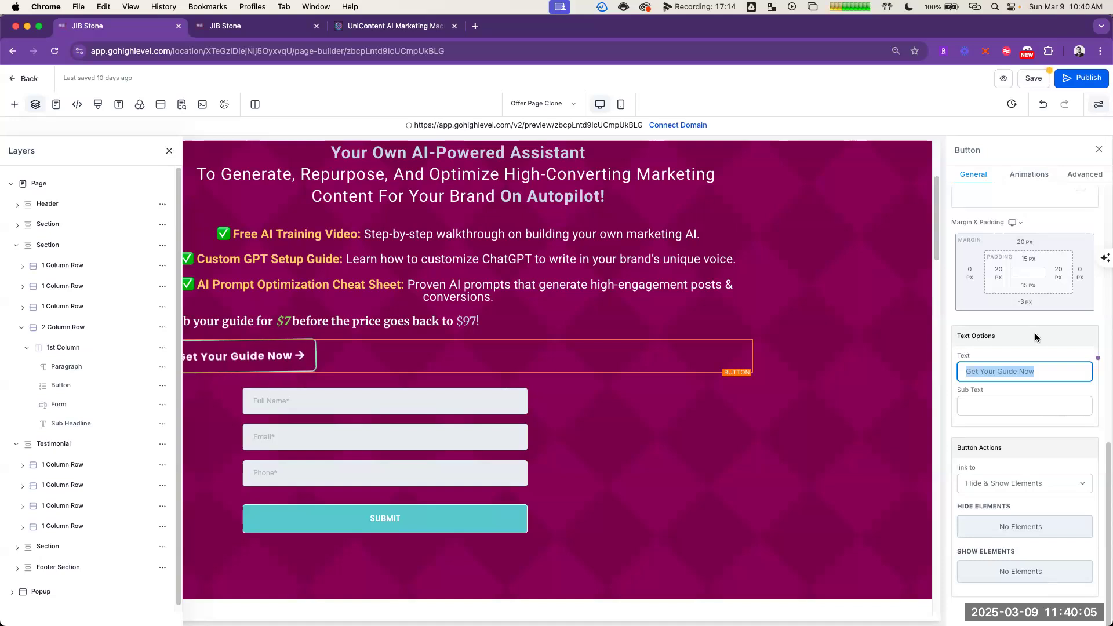
Step: Change the text of the hero section's button to GET STARTED!
{"action": "scroll", "coordinate": [674, 288], "scroll_direction": "up", "scroll_amount": 3}
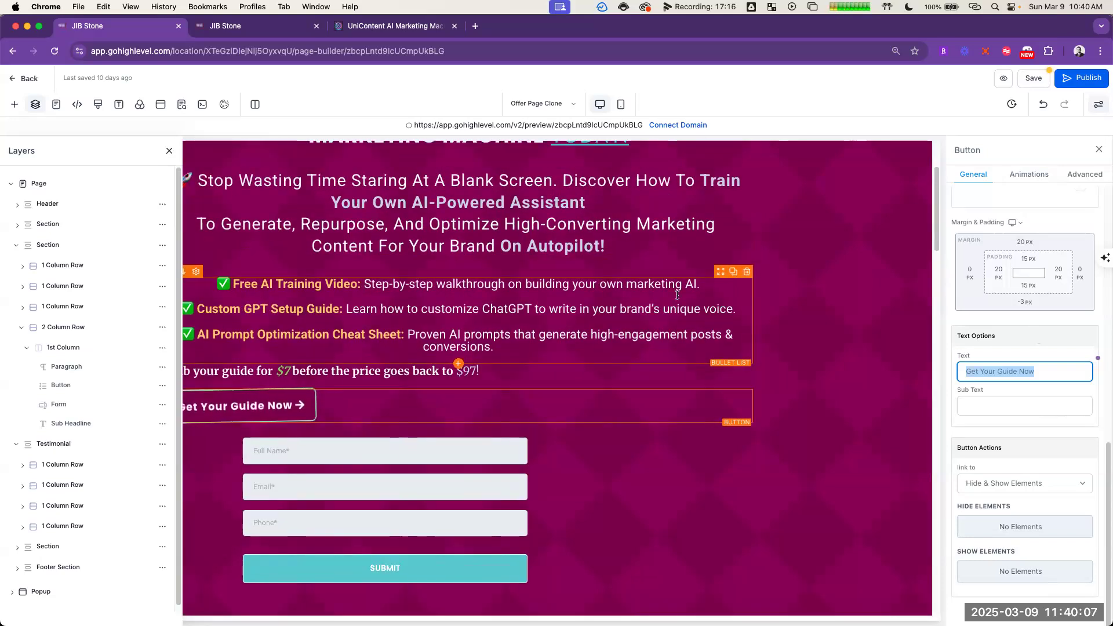
{"action": "scroll", "coordinate": [674, 289], "scroll_direction": "up", "scroll_amount": 3}
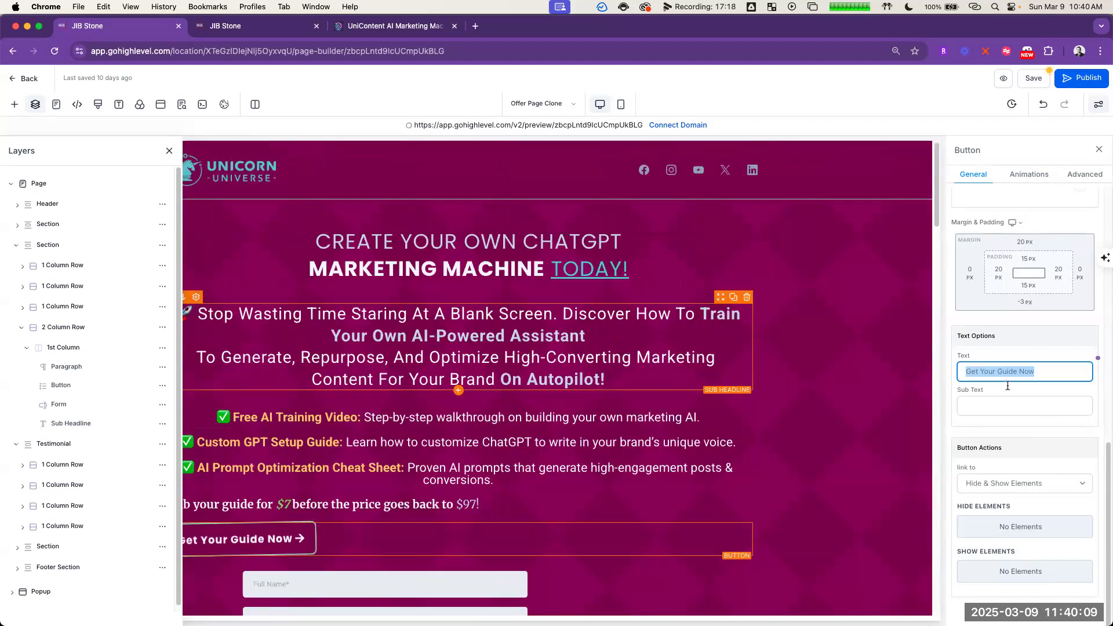
{"action": "type", "text": "Create Your As"}
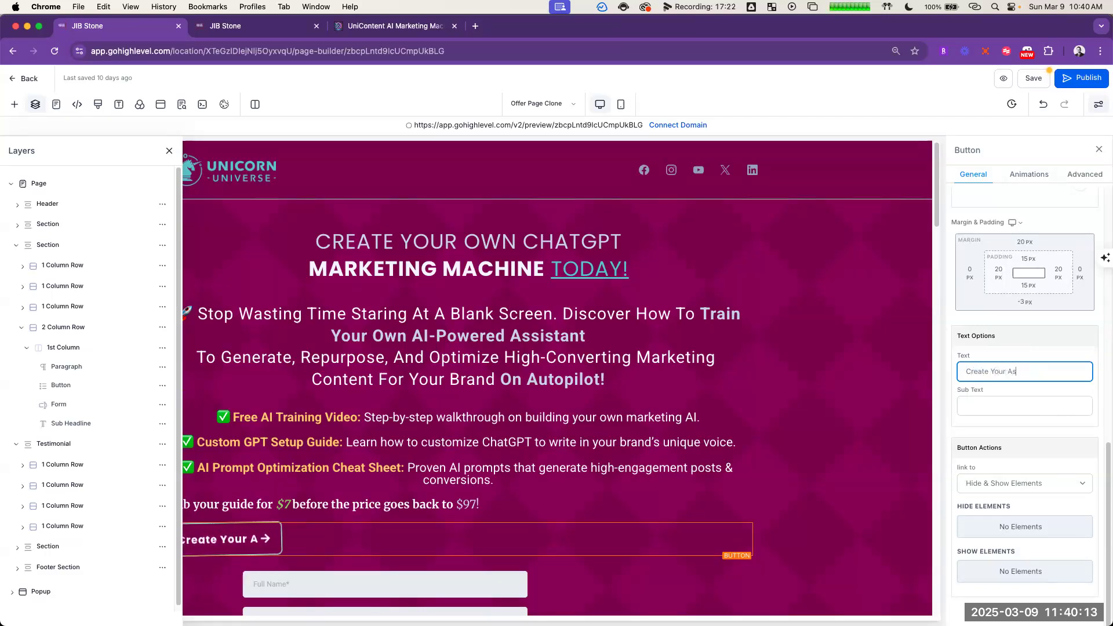
{"action": "key", "text": "super+a"}
{"action": "type", "text": "GET STARTED!"}
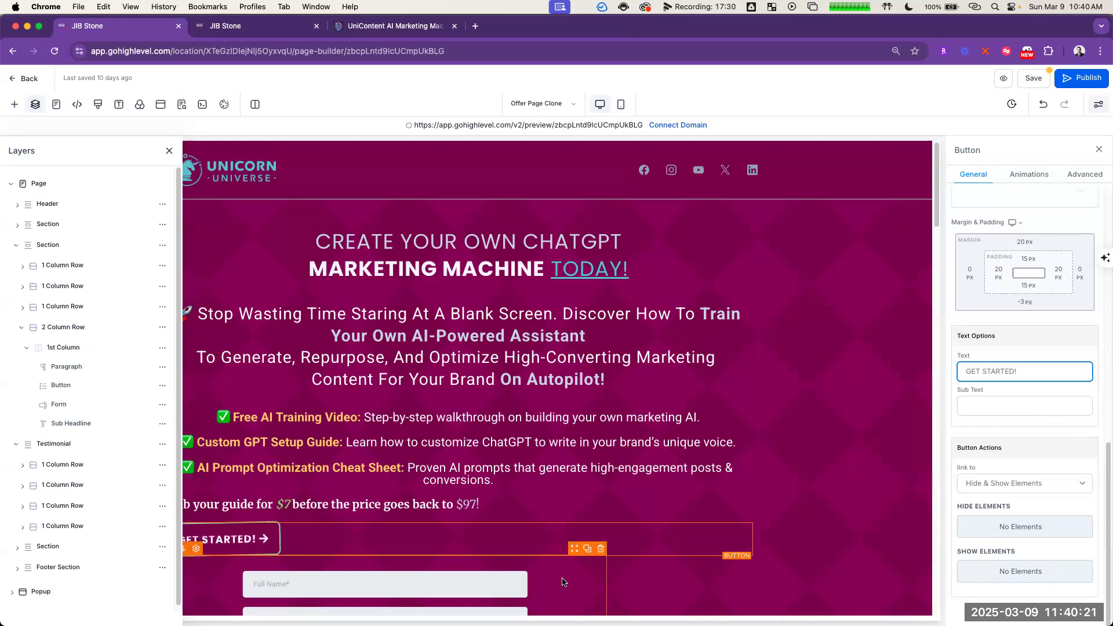
Step: Set the right margin of the hero section's form to 0 px
{"action": "left_click", "coordinate": [572, 565]}
{"action": "scroll", "coordinate": [559, 401], "scroll_direction": "down", "scroll_amount": 2}
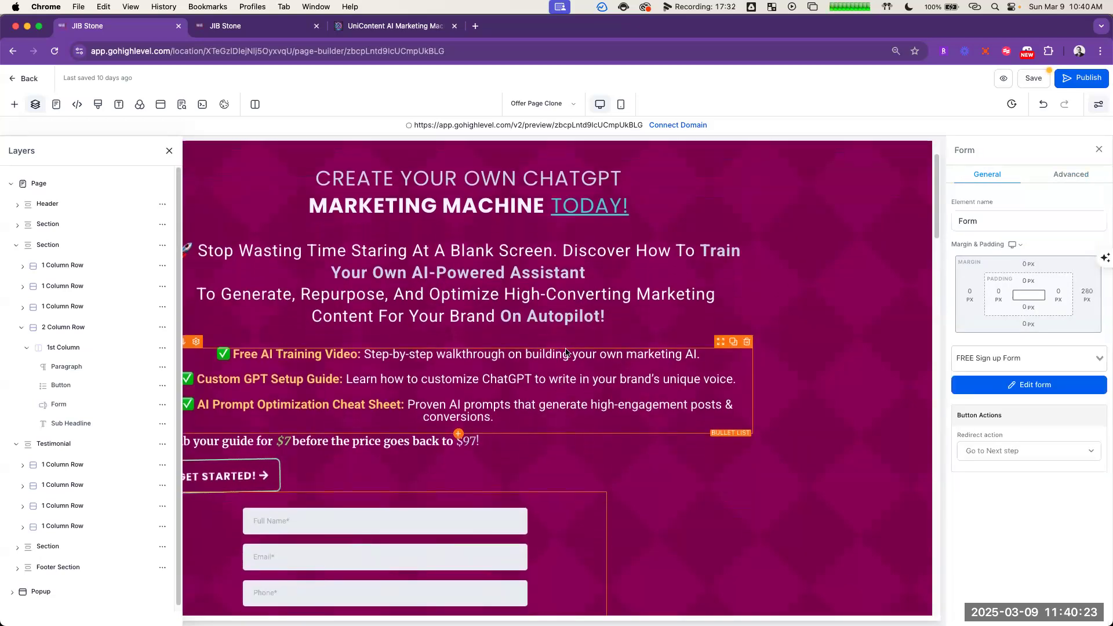
{"action": "scroll", "coordinate": [566, 352], "scroll_direction": "down", "scroll_amount": 2}
{"action": "left_click", "coordinate": [1088, 294]}
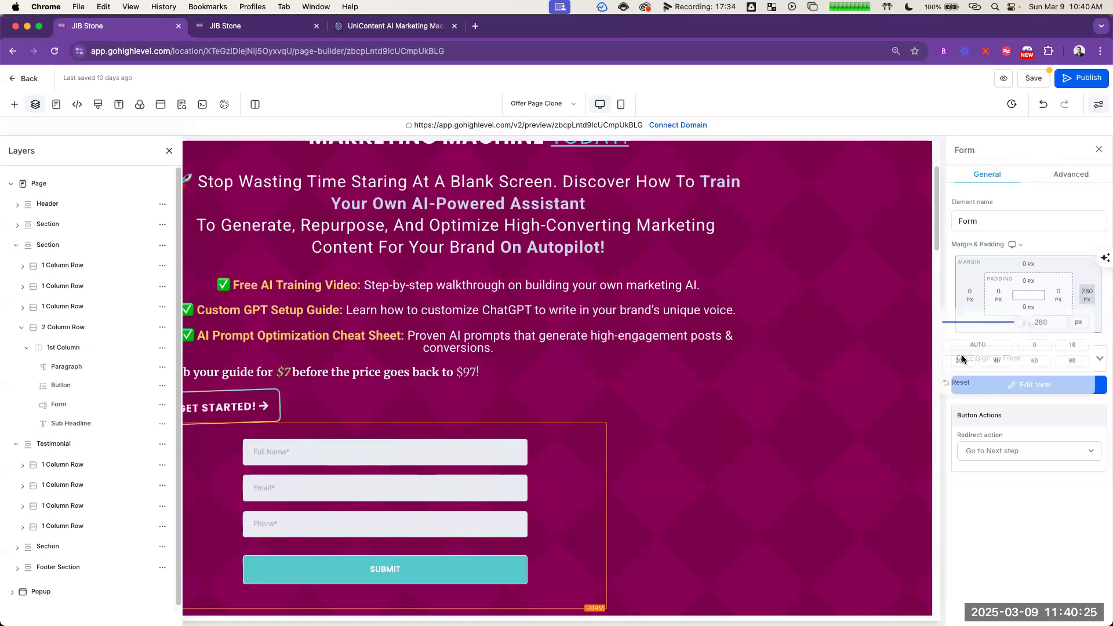
{"action": "left_click", "coordinate": [1031, 347]}
{"action": "left_click", "coordinate": [998, 508]}
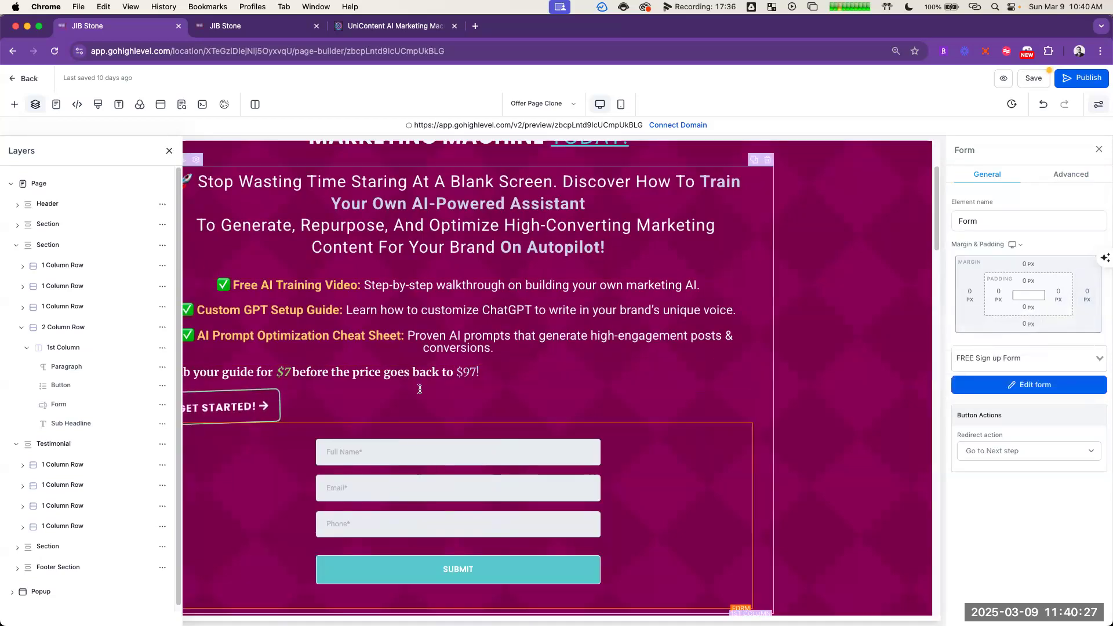
Step: Center-align the GET STARTED! button in the hero section
{"action": "left_click", "coordinate": [396, 404]}
{"action": "scroll", "coordinate": [1044, 374], "scroll_direction": "down", "scroll_amount": 5}
{"action": "left_click", "coordinate": [999, 327]}
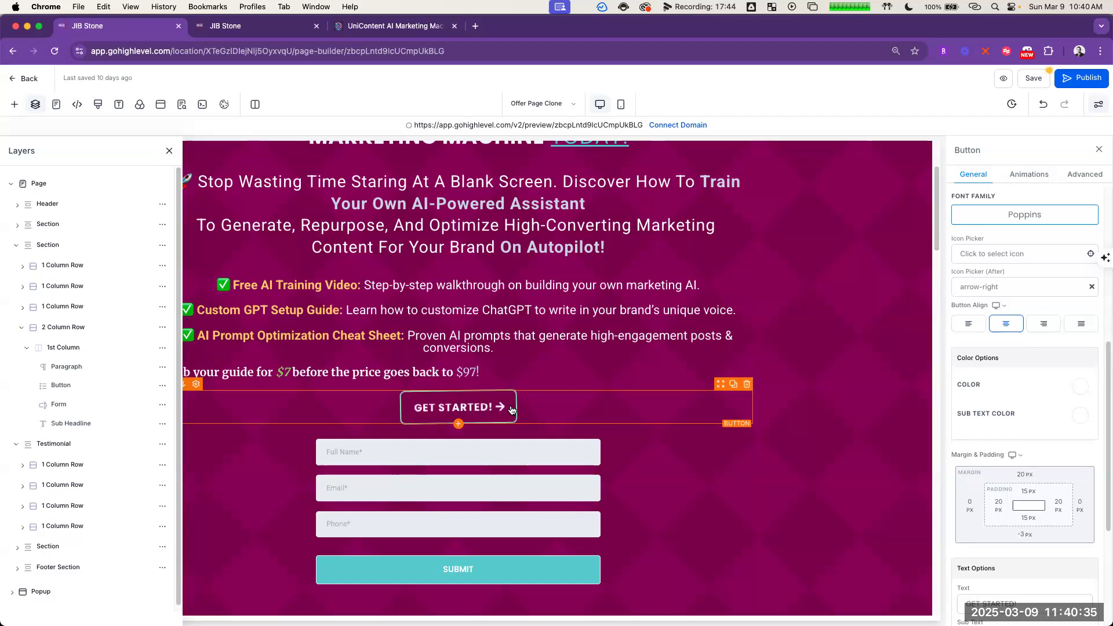
{"action": "left_click", "coordinate": [502, 369]}
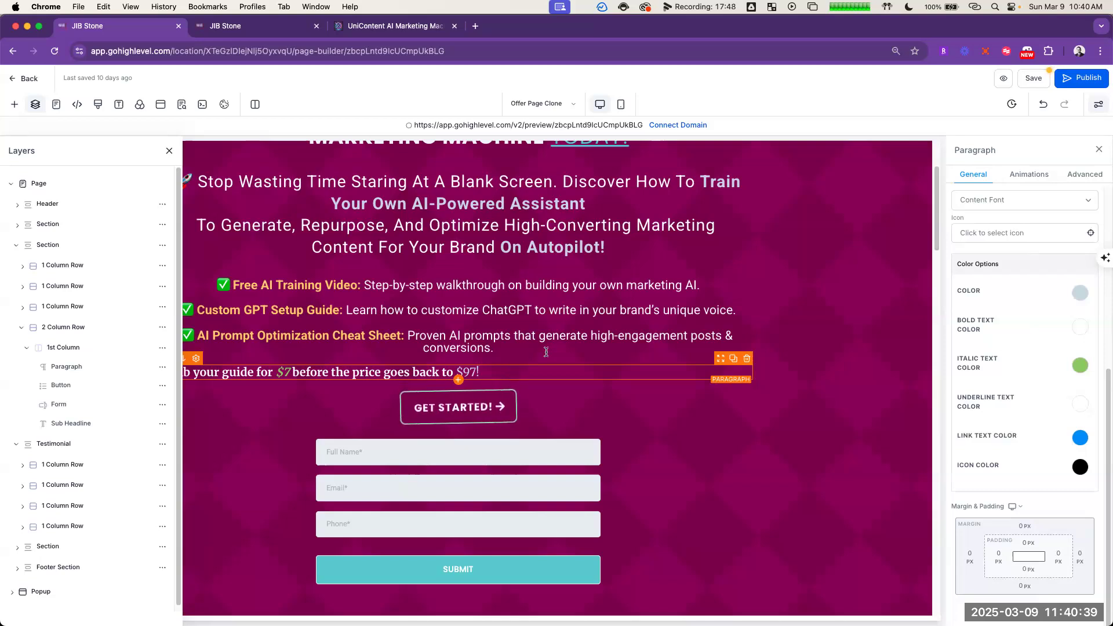
{"action": "left_click", "coordinate": [499, 408]}
Step: Turn off desktop visibility for the hero section's sign-up form
{"action": "left_click", "coordinate": [638, 432]}
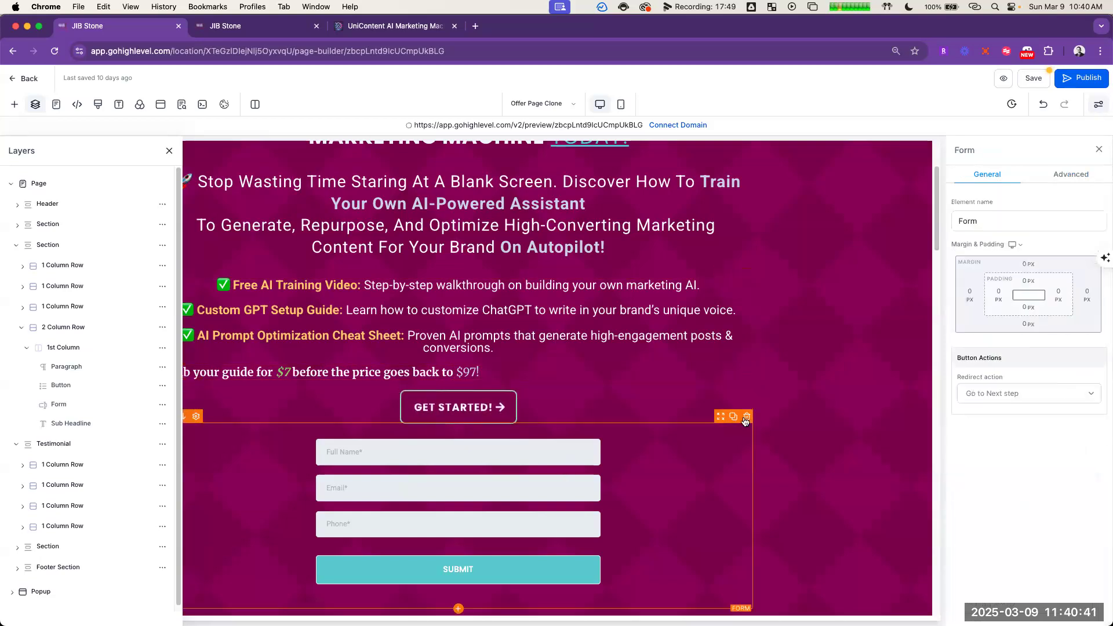
{"action": "left_click", "coordinate": [1072, 176]}
{"action": "left_click", "coordinate": [999, 217]}
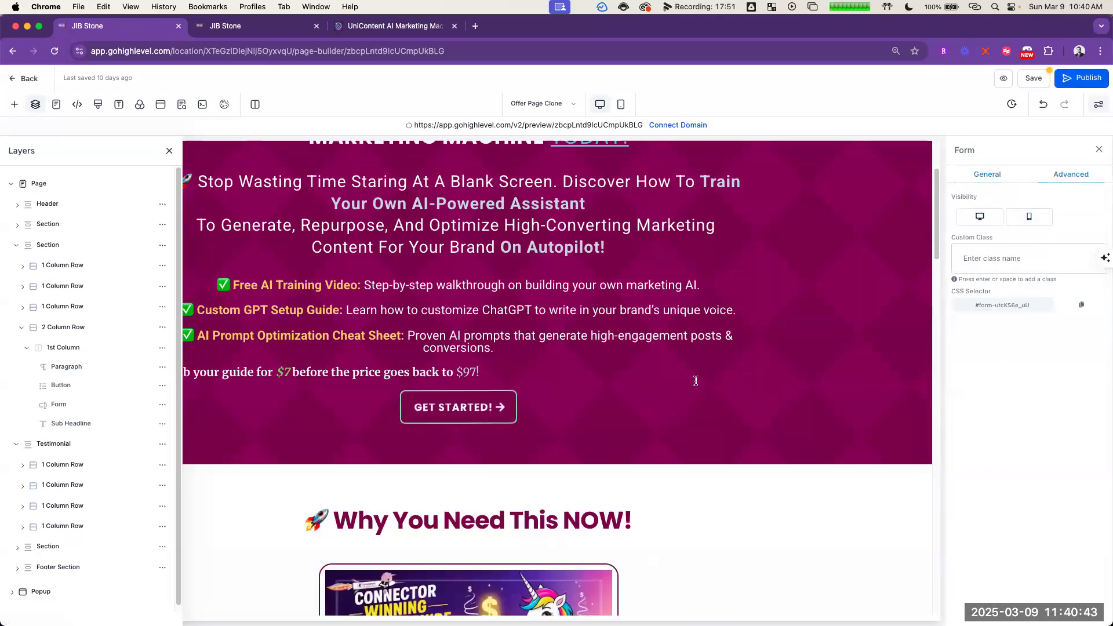
Step: Set the GET STARTED! button to show the Form element when used
{"action": "left_click", "coordinate": [578, 404]}
{"action": "scroll", "coordinate": [1052, 444], "scroll_direction": "down", "scroll_amount": 5}
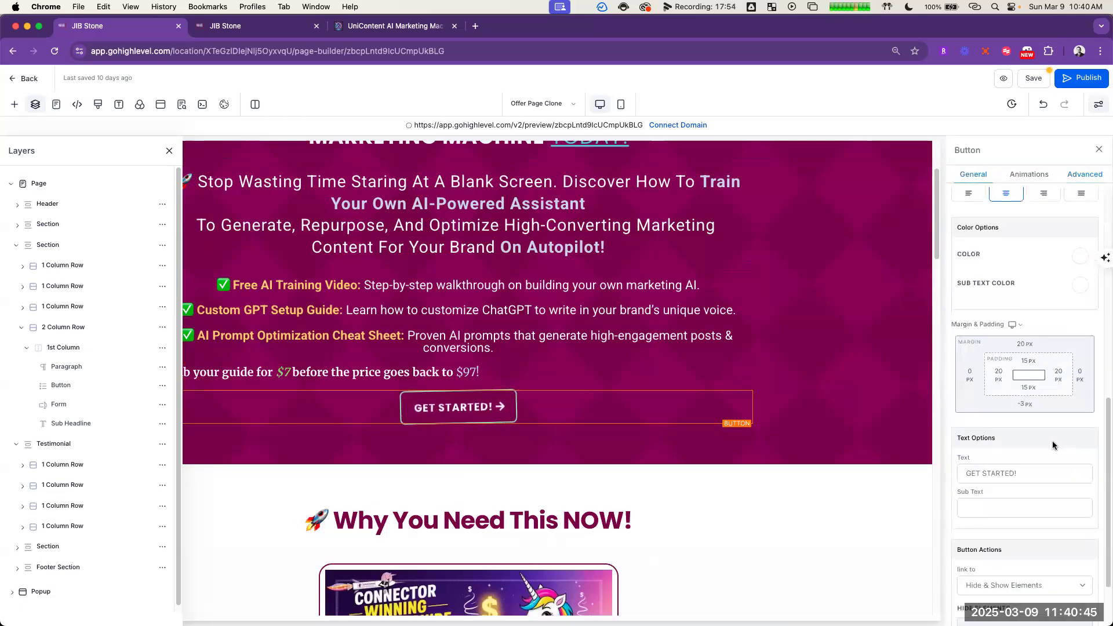
{"action": "scroll", "coordinate": [1062, 411], "scroll_direction": "down", "scroll_amount": 2}
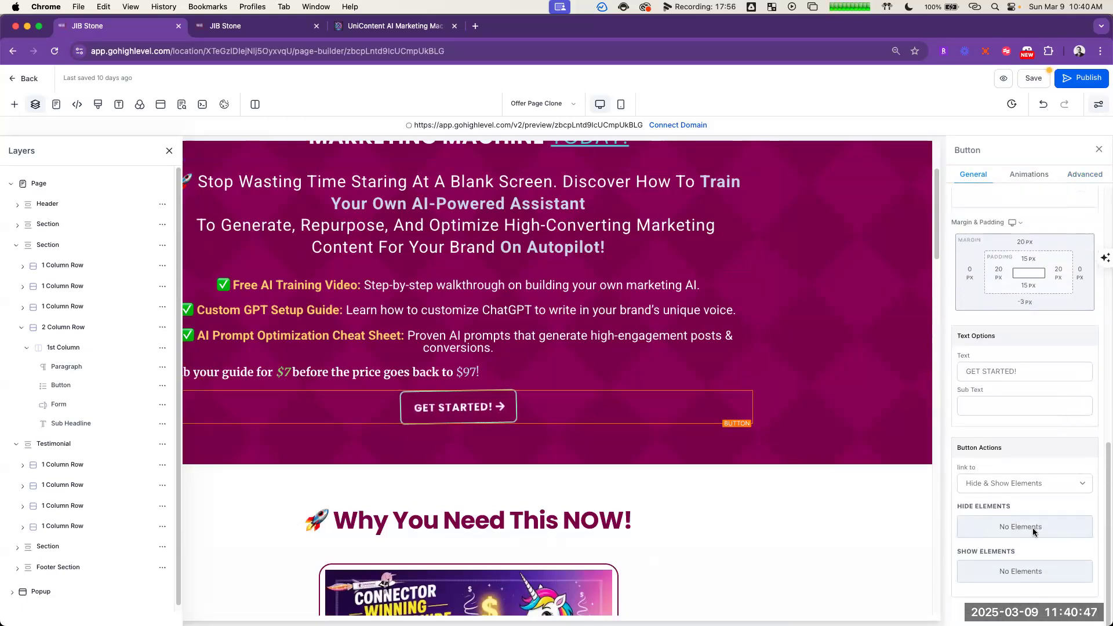
{"action": "left_click", "coordinate": [1050, 574]}
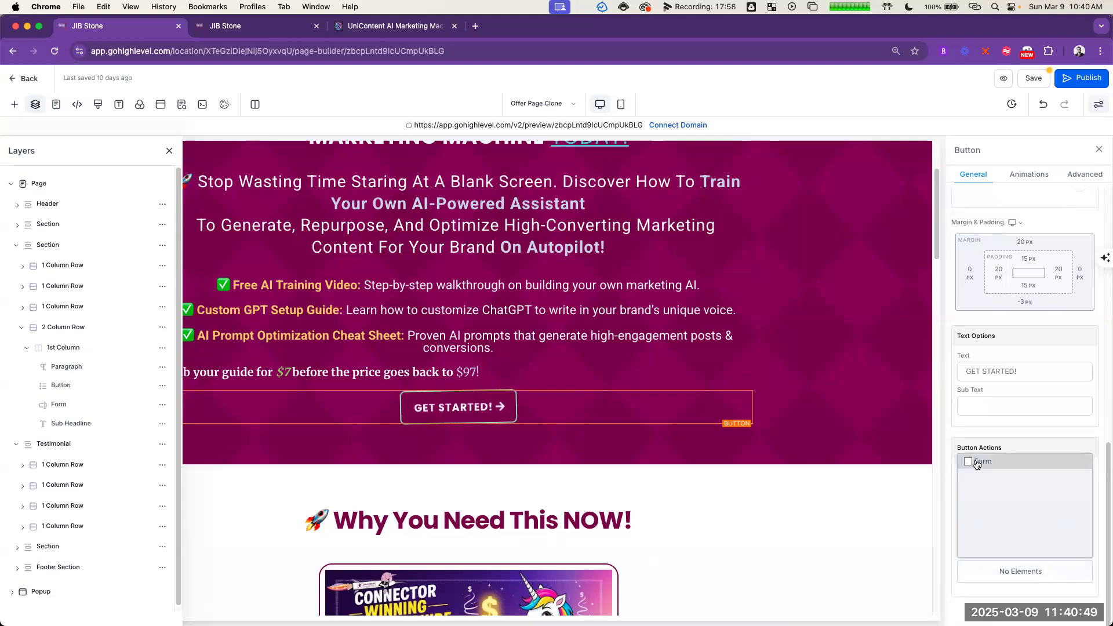
Step: Rename the sign-up form beneath the middle section's Get Your Guide Now button to Form 2 and turn off its desktop visibility
{"action": "scroll", "coordinate": [857, 400], "scroll_direction": "down", "scroll_amount": 20}
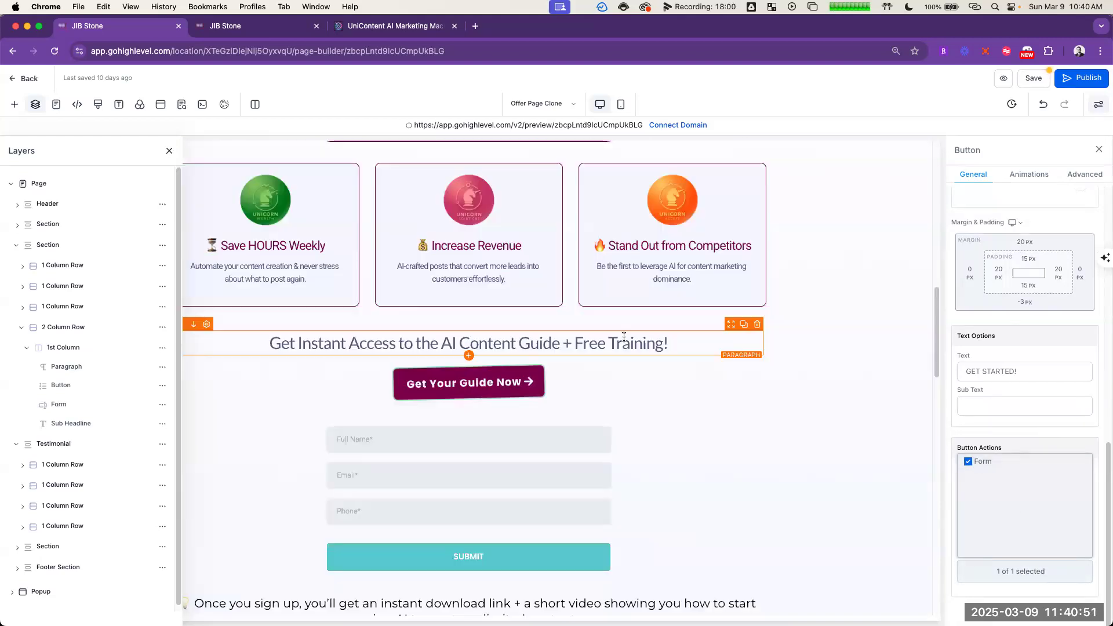
{"action": "scroll", "coordinate": [558, 257], "scroll_direction": "up", "scroll_amount": 15}
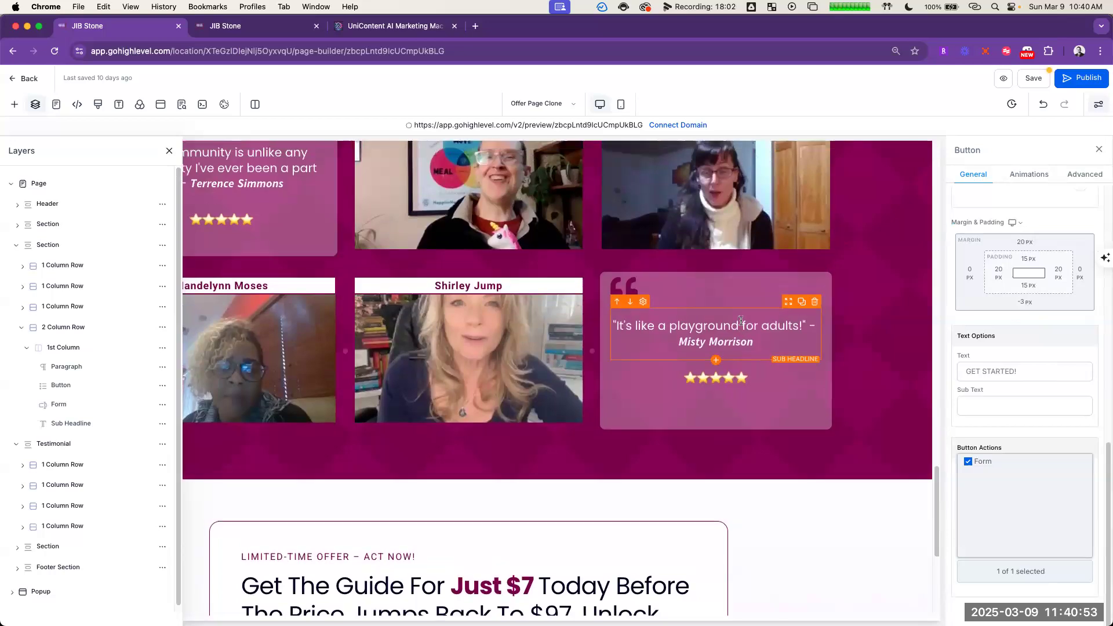
{"action": "left_click", "coordinate": [656, 273]}
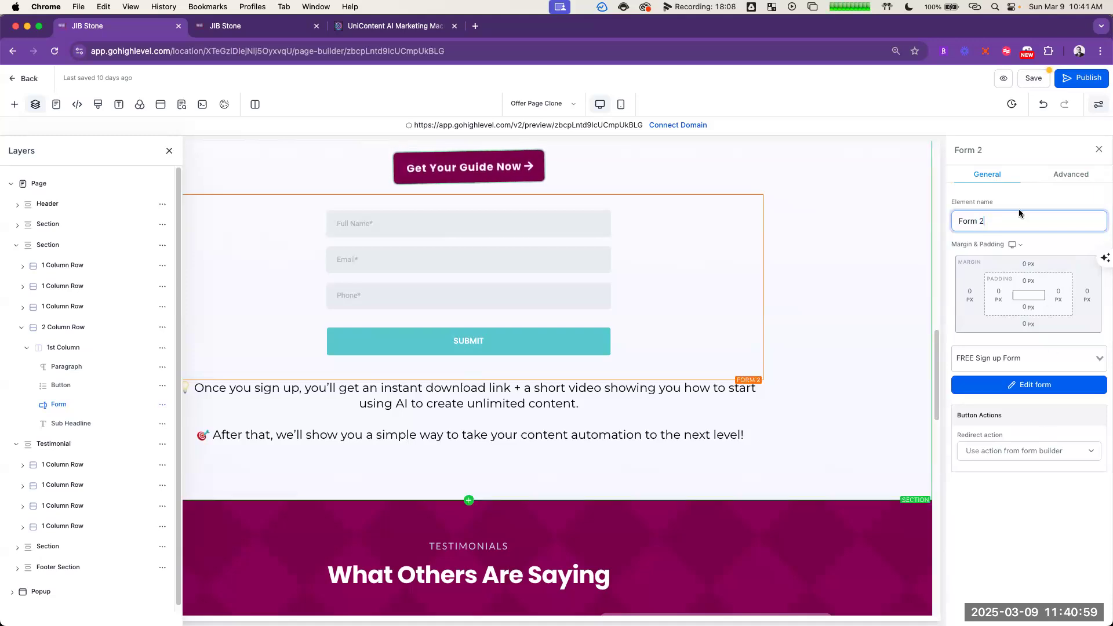
{"action": "left_click", "coordinate": [1074, 174]}
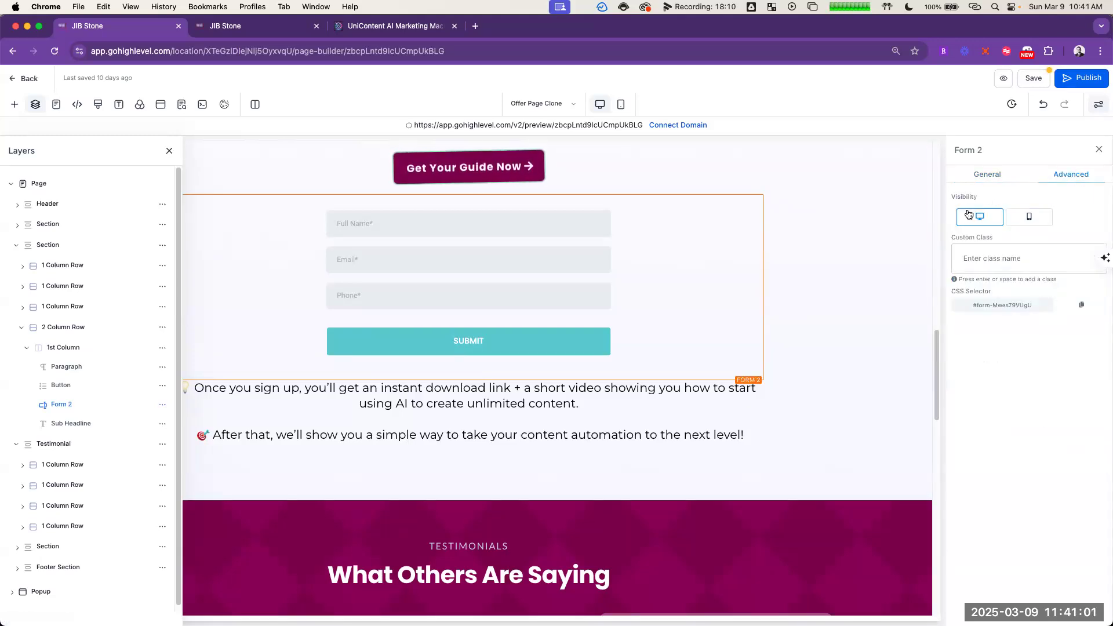
{"action": "left_click", "coordinate": [965, 214]}
Step: Review the page from the middle Get Your Guide Now button up to the hero section's price line and GET STARTED! button
{"action": "scroll", "coordinate": [754, 348], "scroll_direction": "up", "scroll_amount": 3}
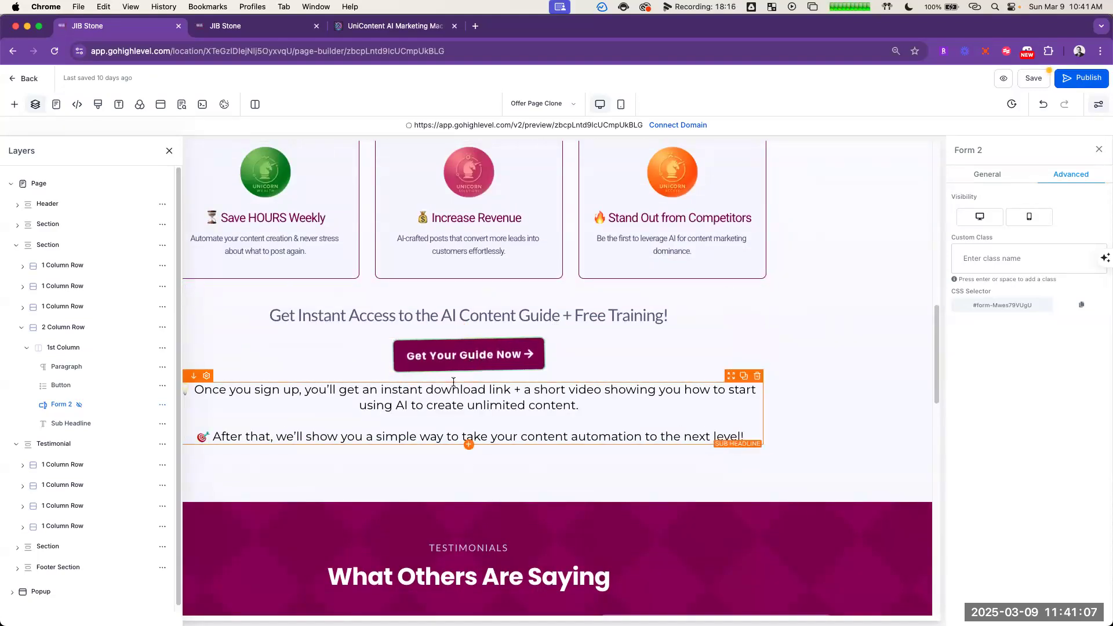
{"action": "scroll", "coordinate": [864, 402], "scroll_direction": "up", "scroll_amount": 3}
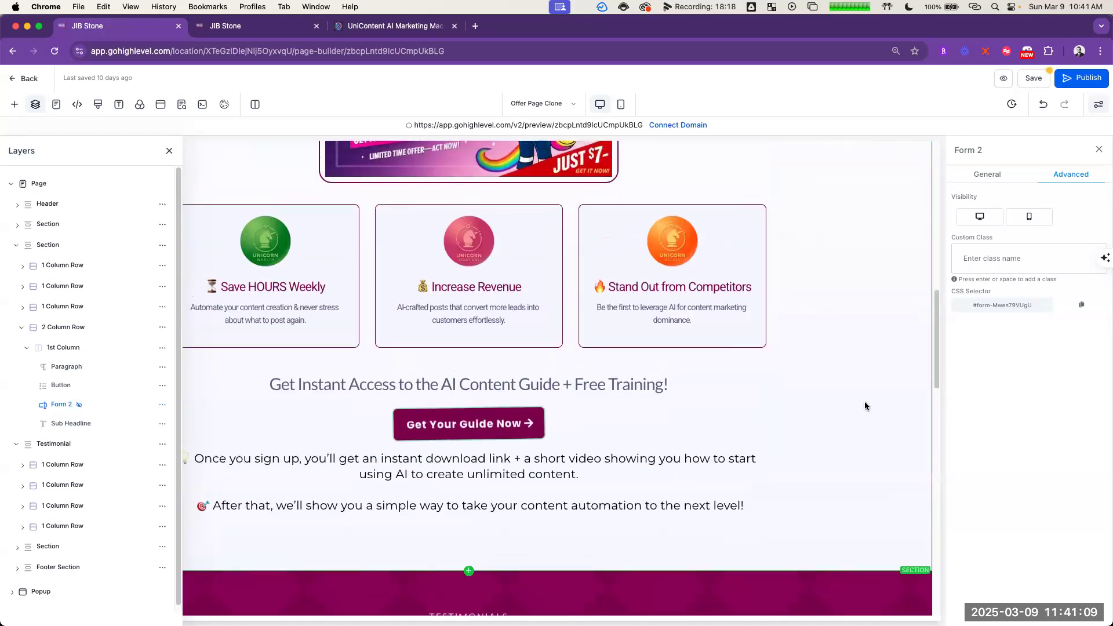
{"action": "scroll", "coordinate": [760, 398], "scroll_direction": "up", "scroll_amount": 10}
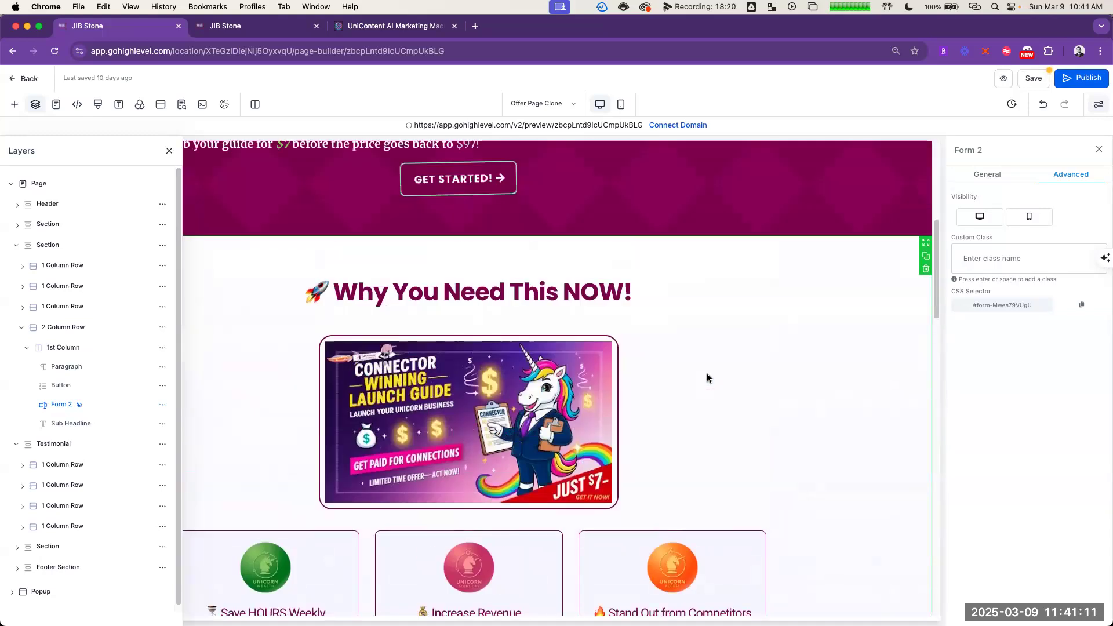
{"action": "scroll", "coordinate": [706, 371], "scroll_direction": "up", "scroll_amount": 2}
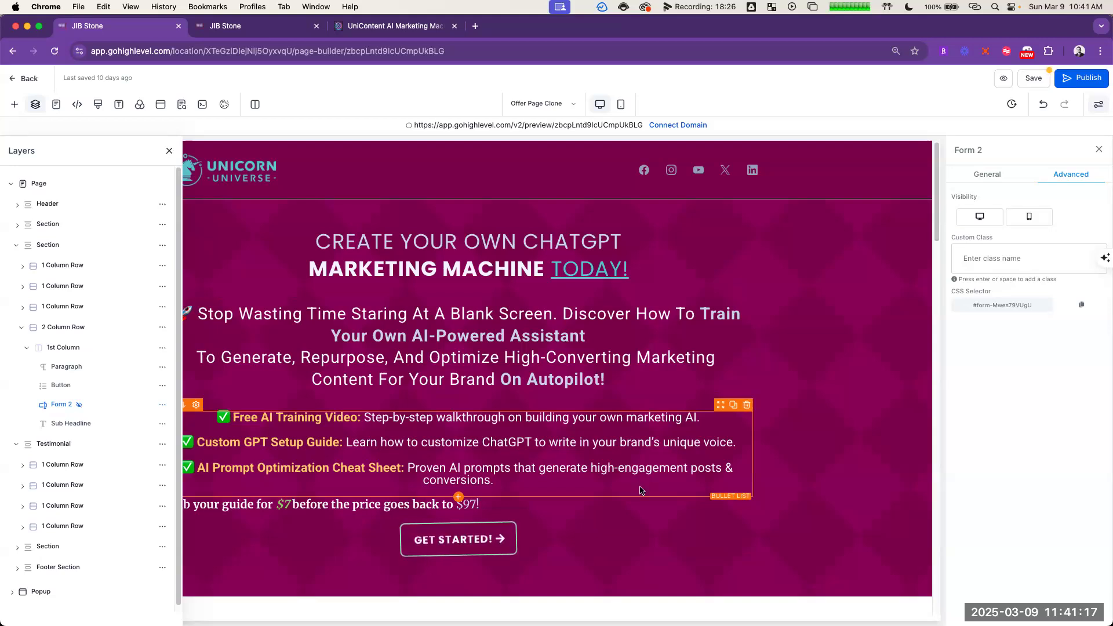
{"action": "scroll", "coordinate": [643, 481], "scroll_direction": "down", "scroll_amount": 4}
{"action": "left_click", "coordinate": [508, 433]}
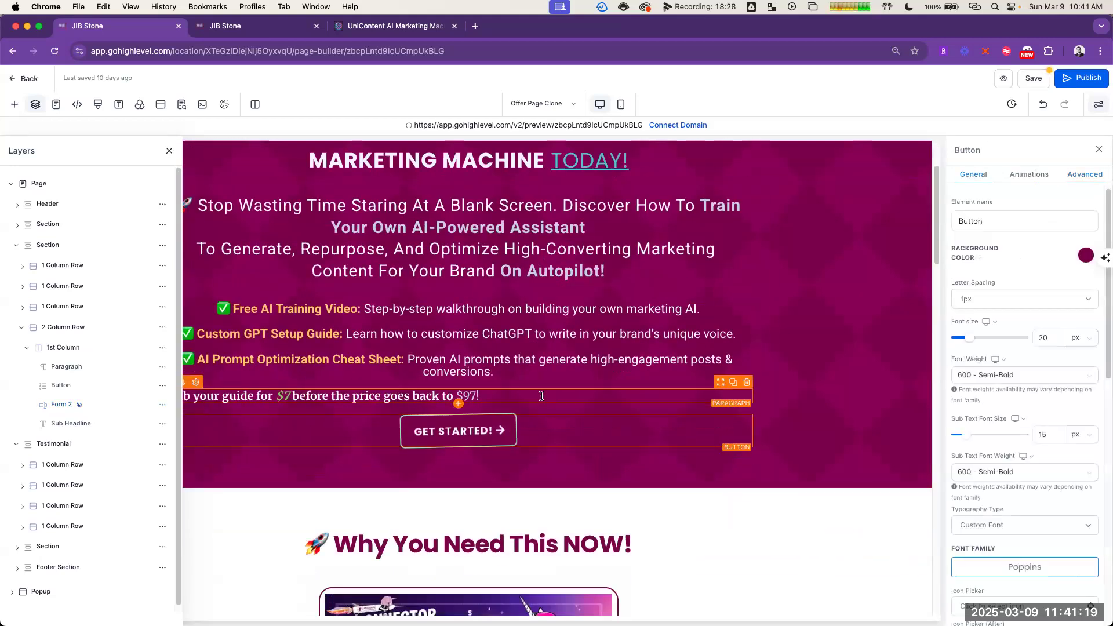
{"action": "left_click", "coordinate": [542, 396]}
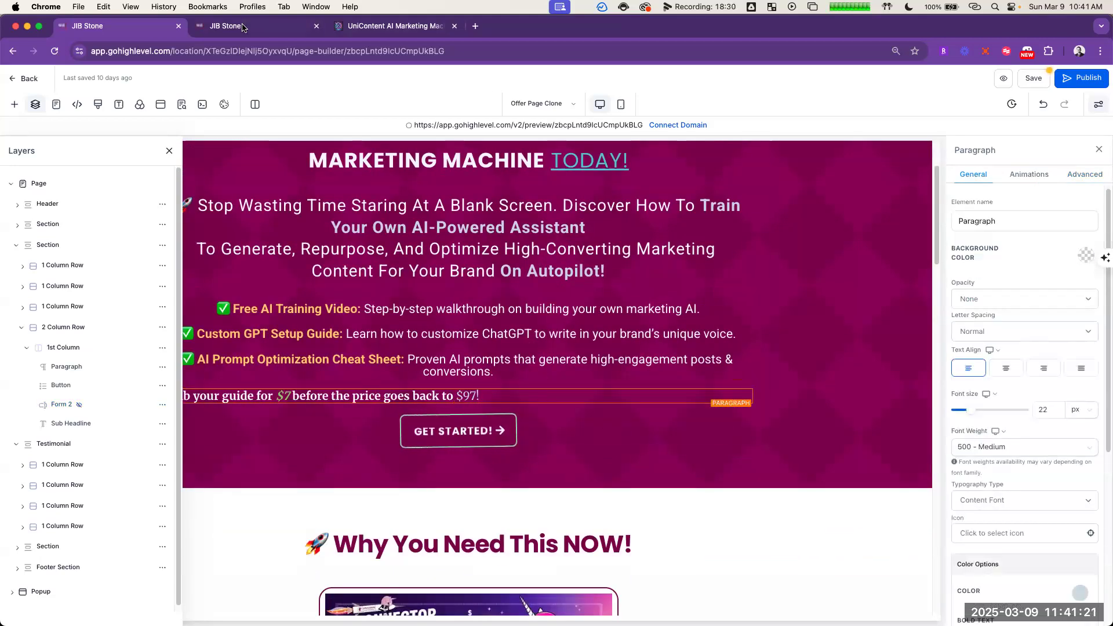
Step: Switch to the ChatGPT window and copy the BONUS line under LIMITED-TIME OFFER in the funnel copy
{"action": "key", "text": "super+grave"}
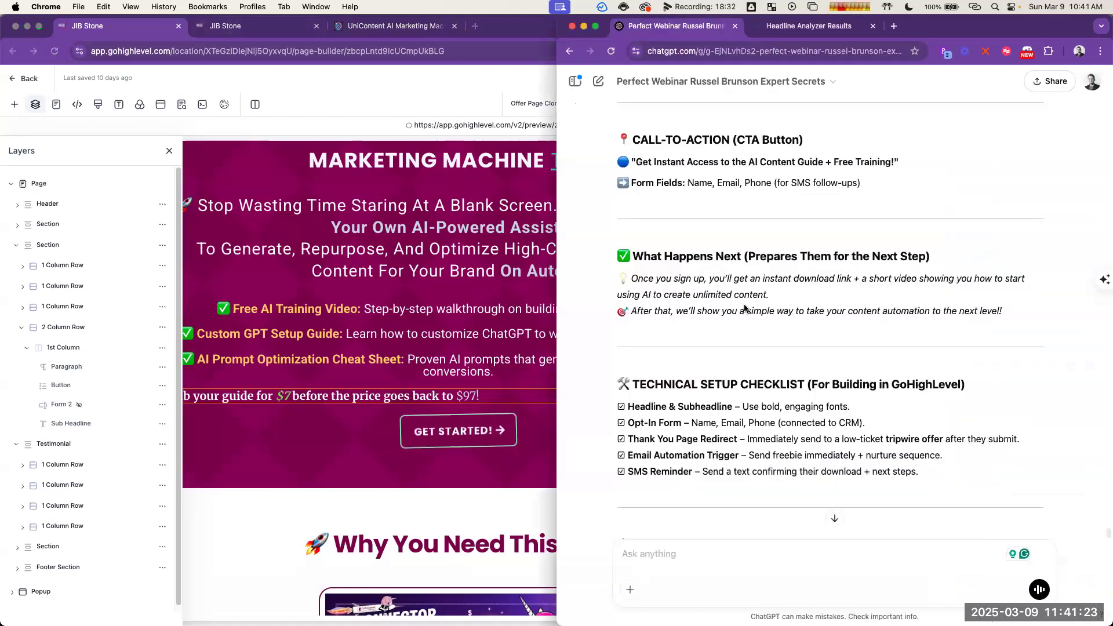
{"action": "scroll", "coordinate": [840, 298], "scroll_direction": "up", "scroll_amount": 2}
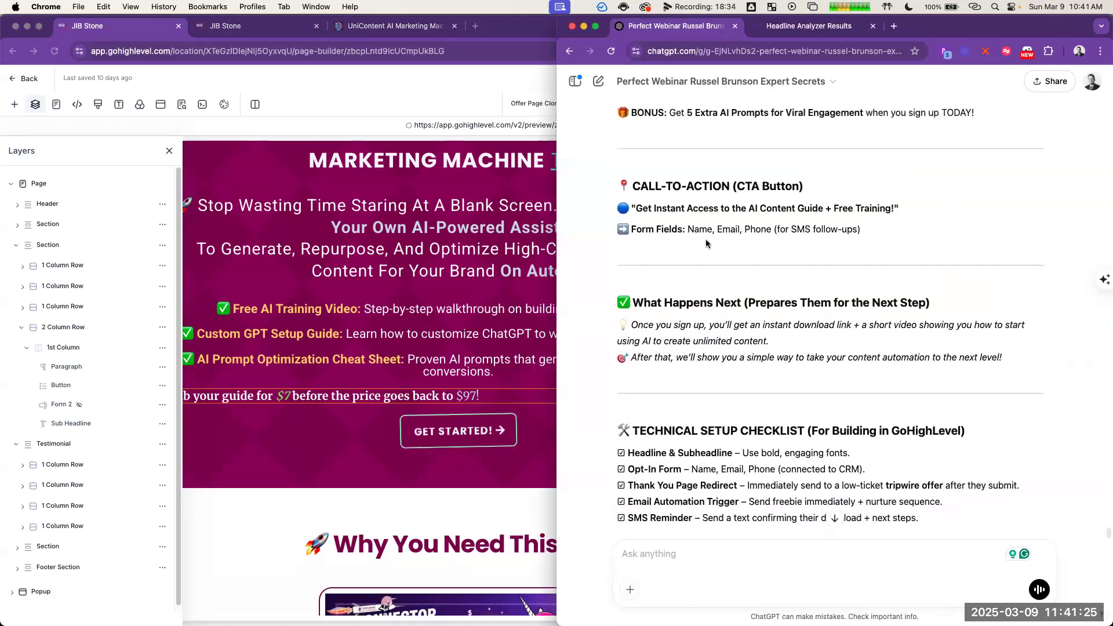
{"action": "scroll", "coordinate": [903, 225], "scroll_direction": "up", "scroll_amount": 4}
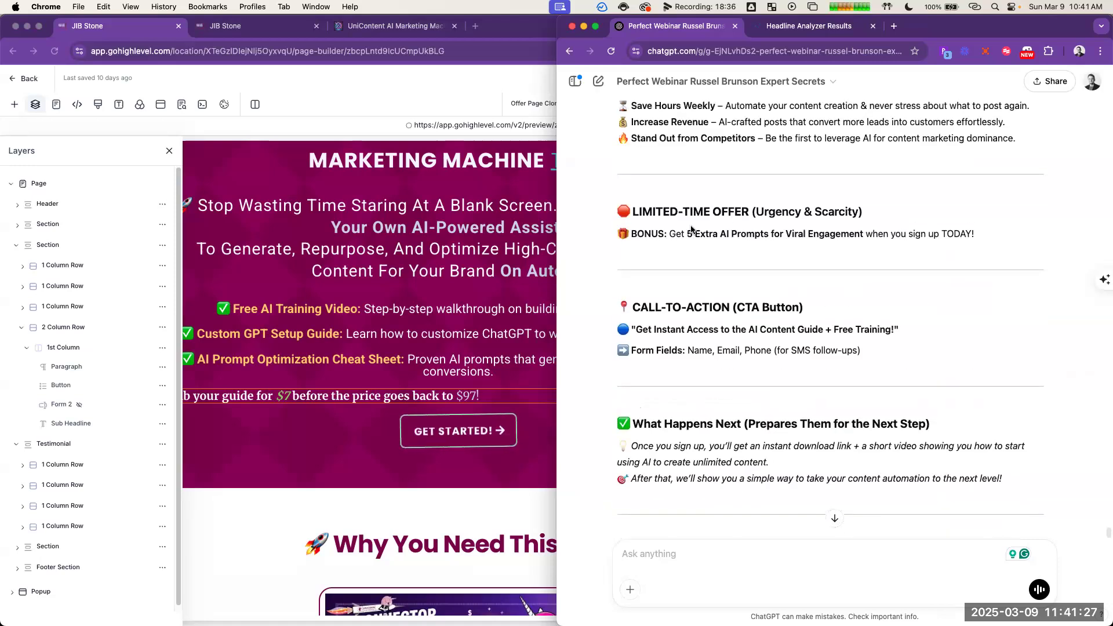
{"action": "triple_click", "coordinate": [712, 242]}
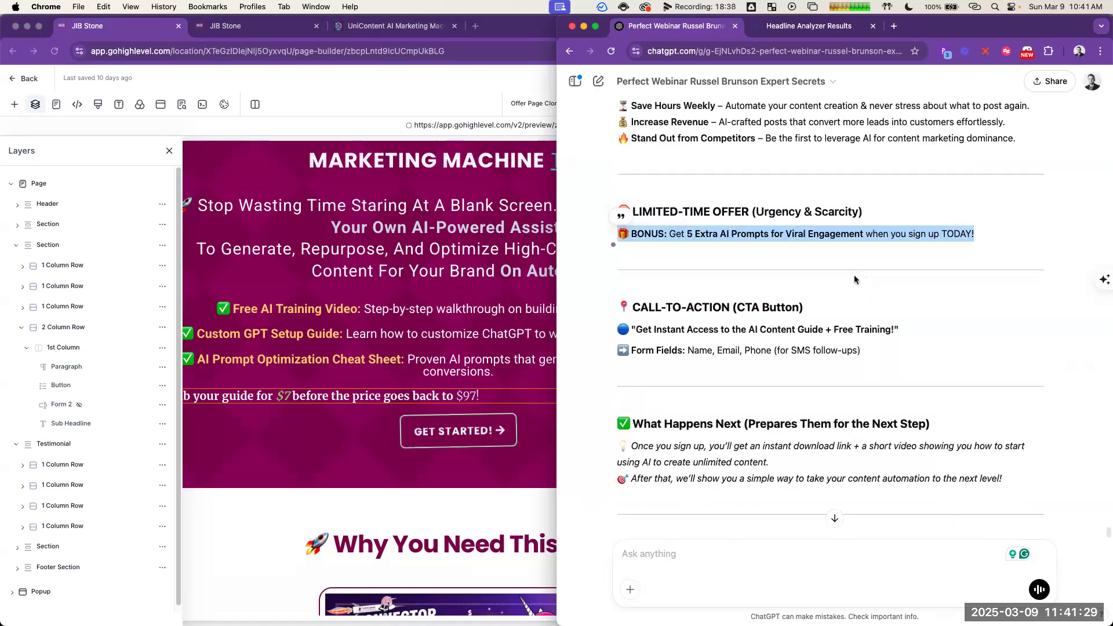
{"action": "left_click", "coordinate": [856, 276]}
Step: Replace the limited-time offer box's headline with the unformatted text "🎁 BONUS: Get 5 Extra AI Prompts For Viral Engagement When You Sign Up TODAY!", without a trailing blank line
{"action": "scroll", "coordinate": [444, 327], "scroll_direction": "down", "scroll_amount": 6}
{"action": "scroll", "coordinate": [444, 330], "scroll_direction": "down", "scroll_amount": 6}
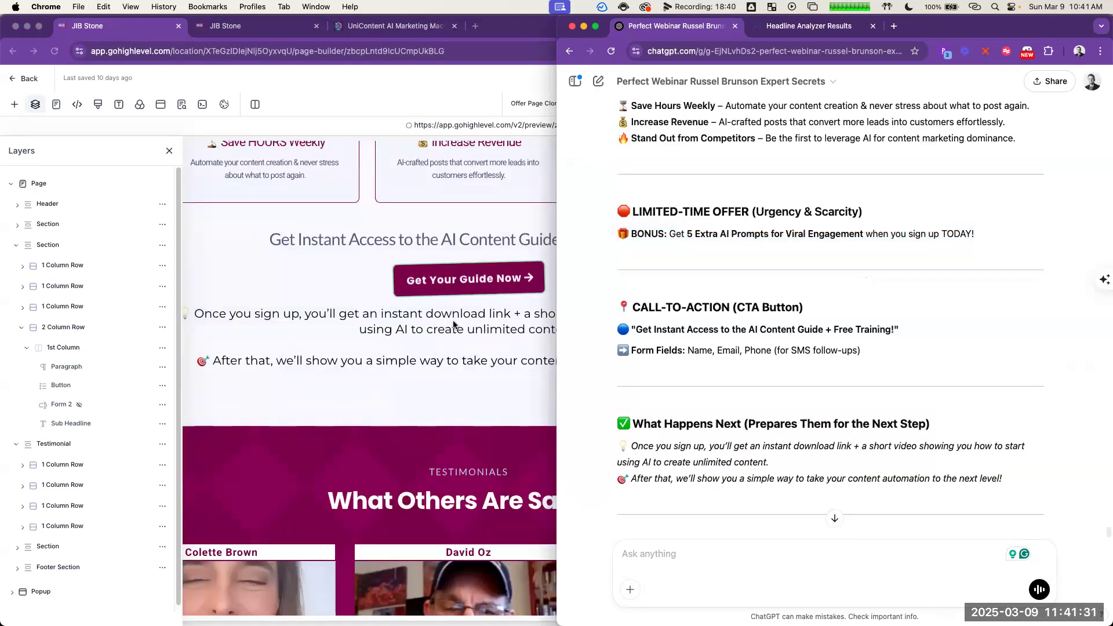
{"action": "scroll", "coordinate": [460, 325], "scroll_direction": "up", "scroll_amount": 1}
{"action": "left_click", "coordinate": [504, 390]}
{"action": "left_click", "coordinate": [472, 393]}
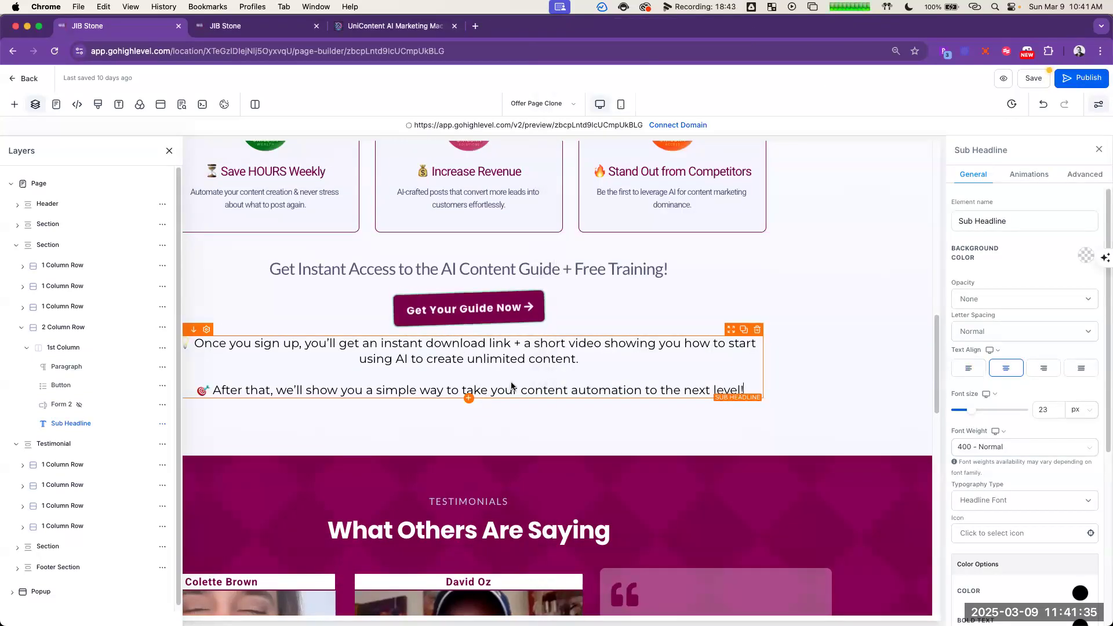
{"action": "scroll", "coordinate": [477, 328], "scroll_direction": "down", "scroll_amount": 15}
{"action": "left_click", "coordinate": [476, 327]}
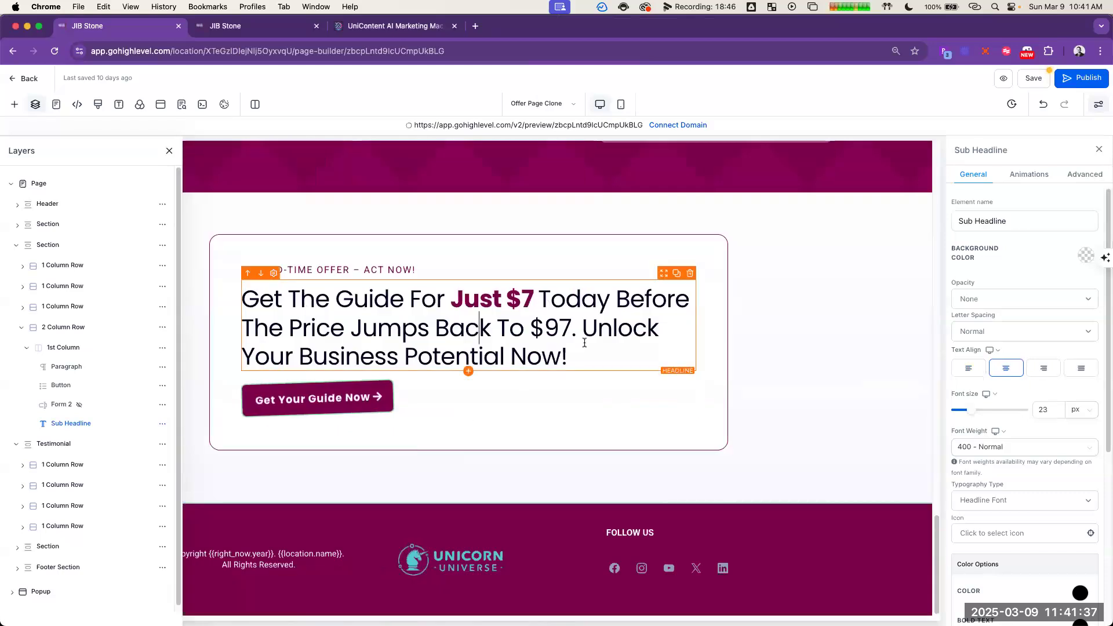
{"action": "left_click_drag", "start_coordinate": [574, 357], "coordinate": [238, 305]}
{"action": "type", "text": "🎁 BONUS: Get 5 Extra AI Prompts For Viral Engagement When You Sign Up TODAY!"}
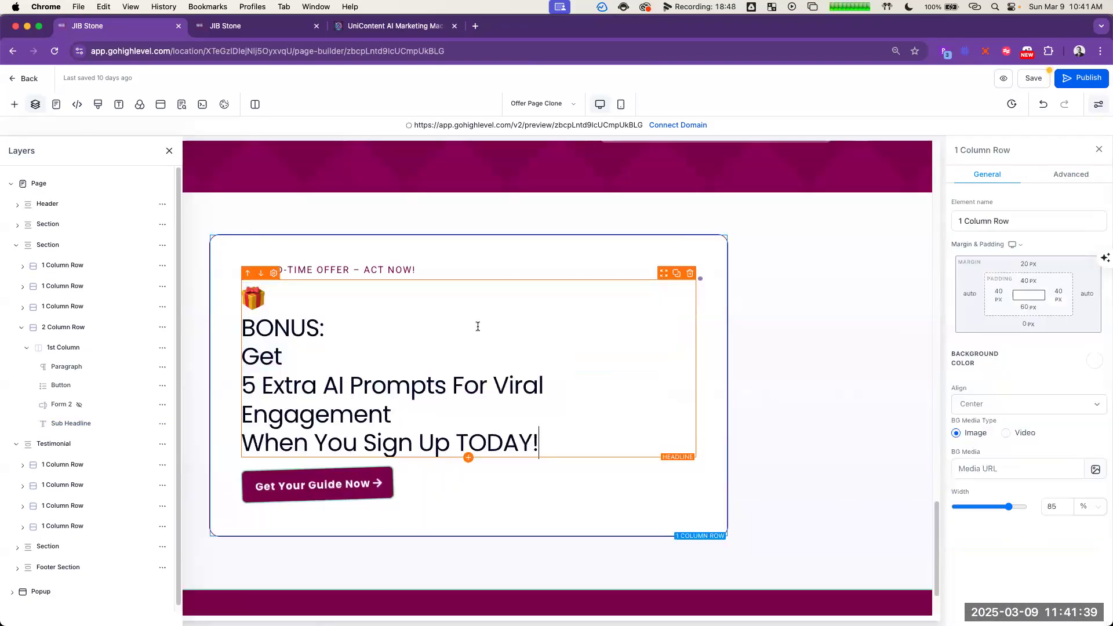
{"action": "key", "text": "super+z"}
{"action": "type", "text": "🎁 BONUS: Get 5 Extra AI Prompts For Viral Engagement When You Sign Up TODAY!"}
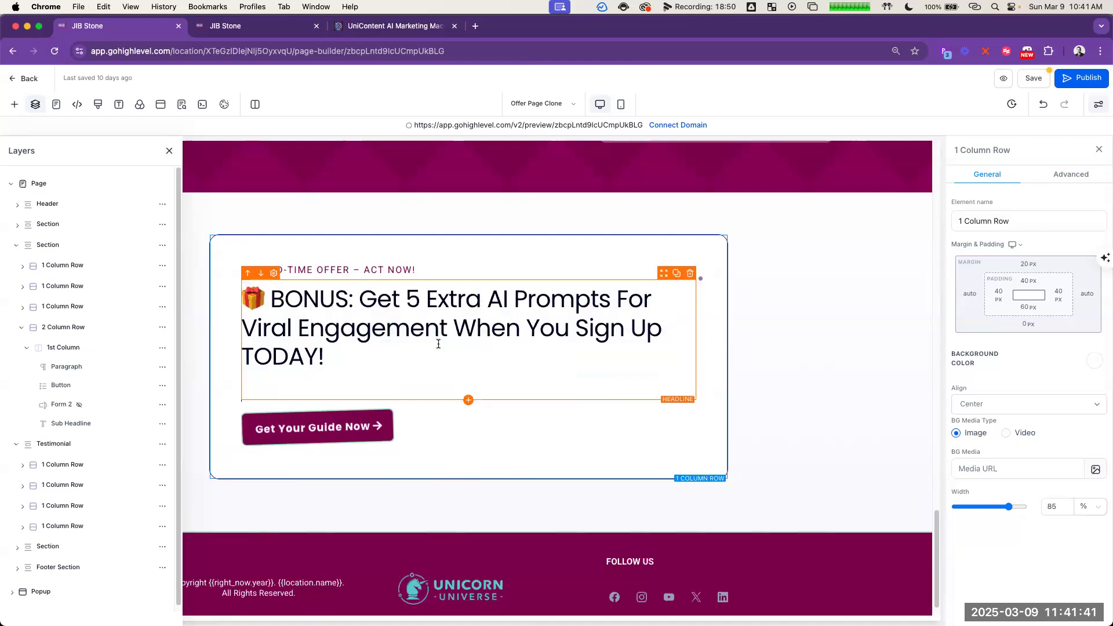
{"action": "left_click", "coordinate": [360, 377]}
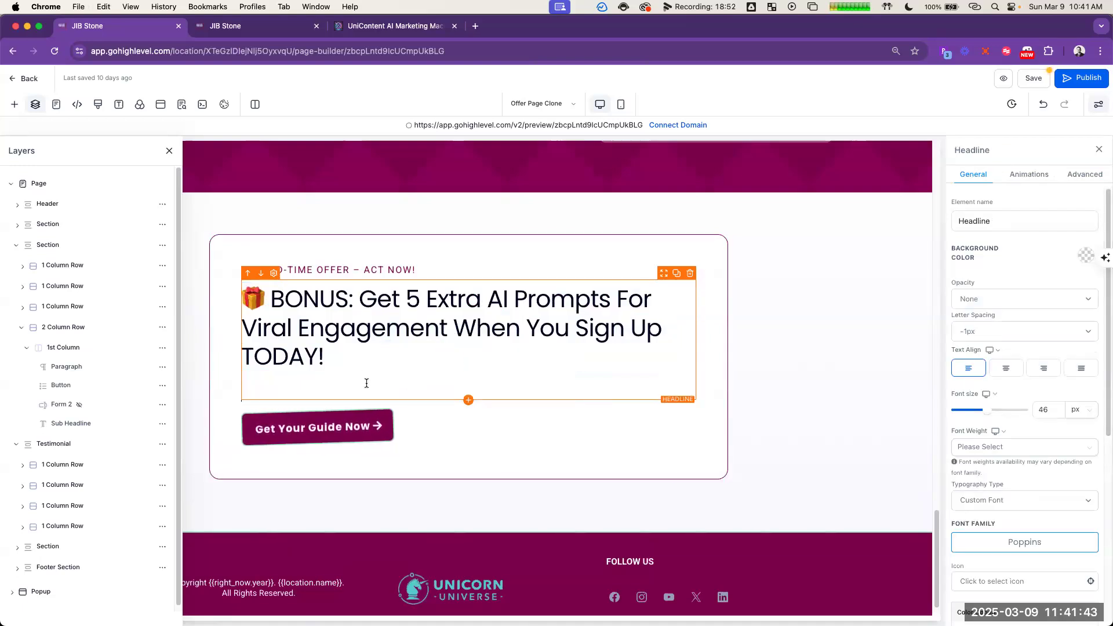
{"action": "key", "text": "BackSpace"}
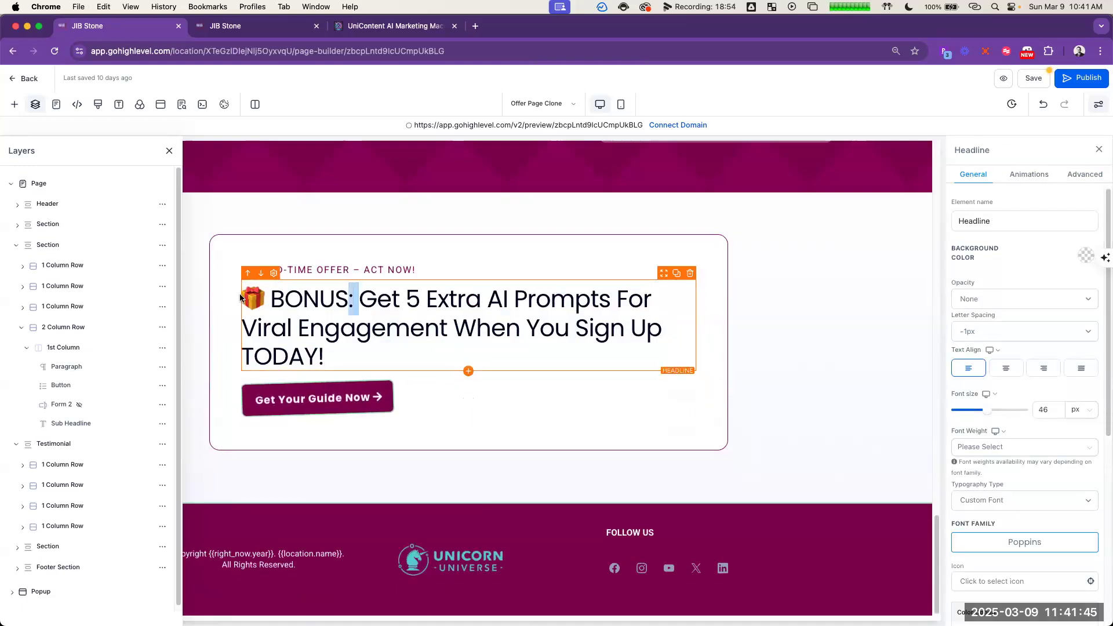
Step: Make the "🎁 BONUS:" part of the limited-time offer headline bold
{"action": "left_click_drag", "start_coordinate": [240, 298], "coordinate": [236, 299]}
{"action": "key", "text": "super+b"}
{"action": "left_click", "coordinate": [532, 343]}
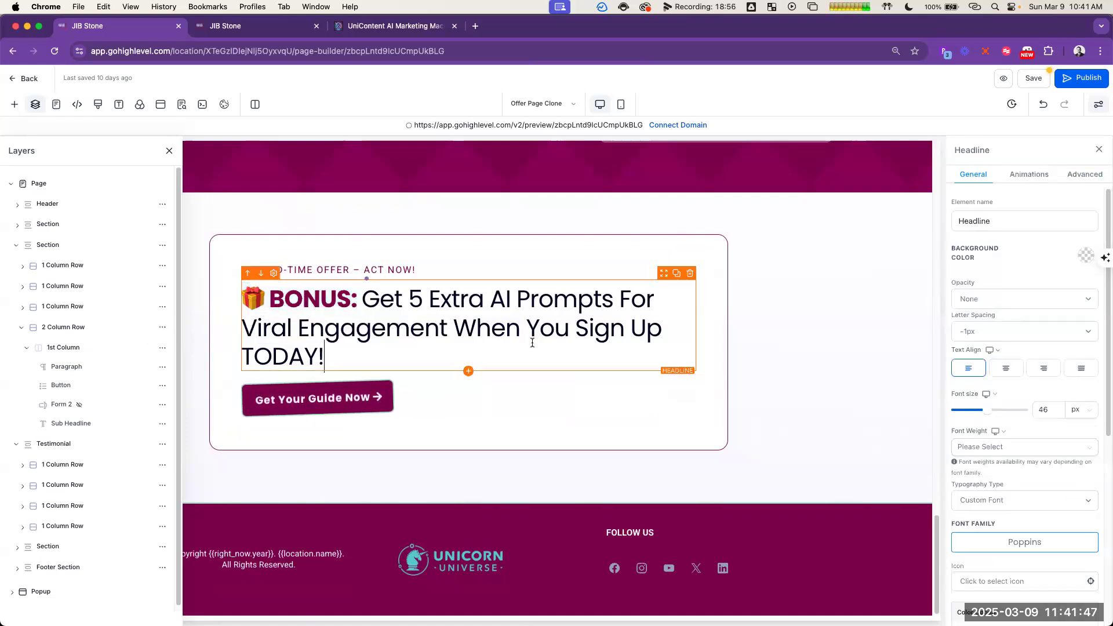
{"action": "left_click", "coordinate": [342, 404]}
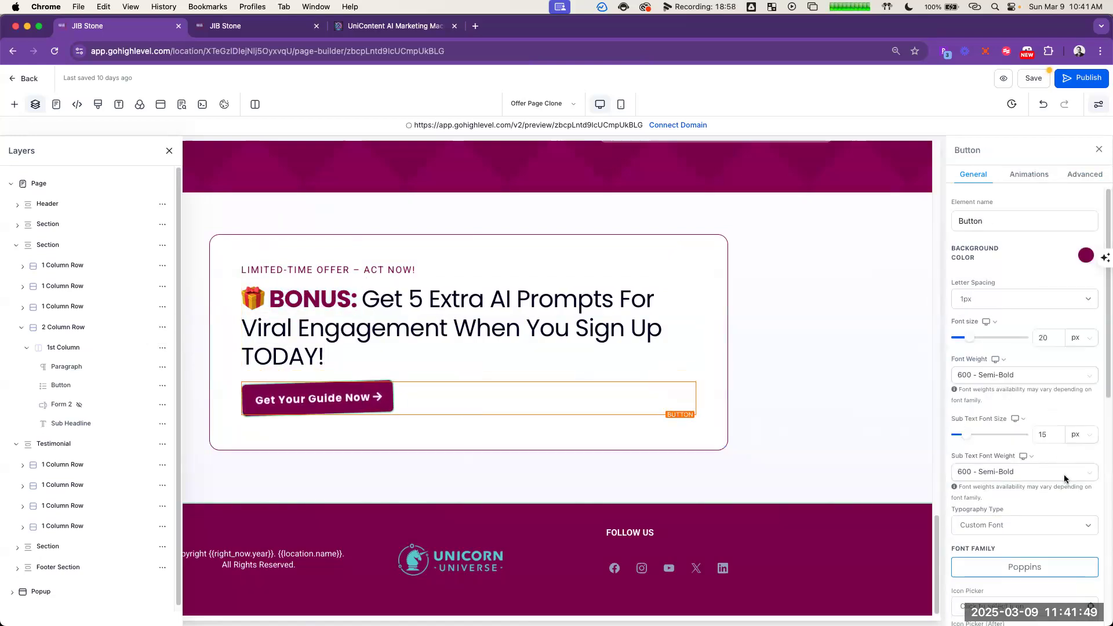
{"action": "scroll", "coordinate": [1065, 481], "scroll_direction": "down", "scroll_amount": 5}
{"action": "scroll", "coordinate": [1065, 495], "scroll_direction": "down", "scroll_amount": 3}
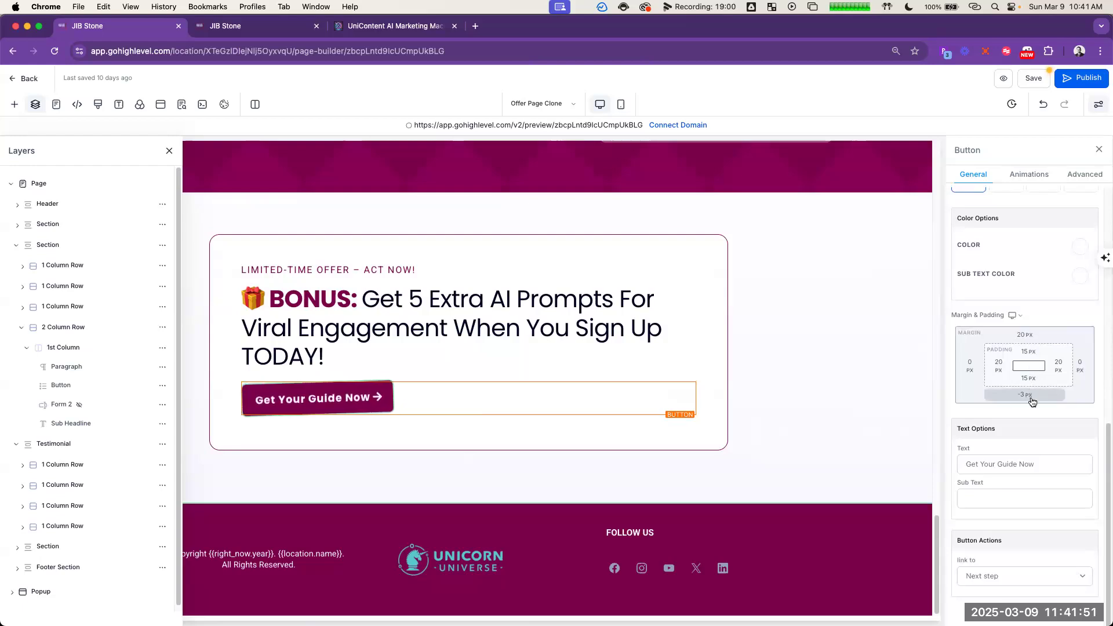
Step: Clone the hidden Form 2 beneath the middle Get Your Guide Now button and show the copy on the page
{"action": "scroll", "coordinate": [637, 325], "scroll_direction": "up", "scroll_amount": 10}
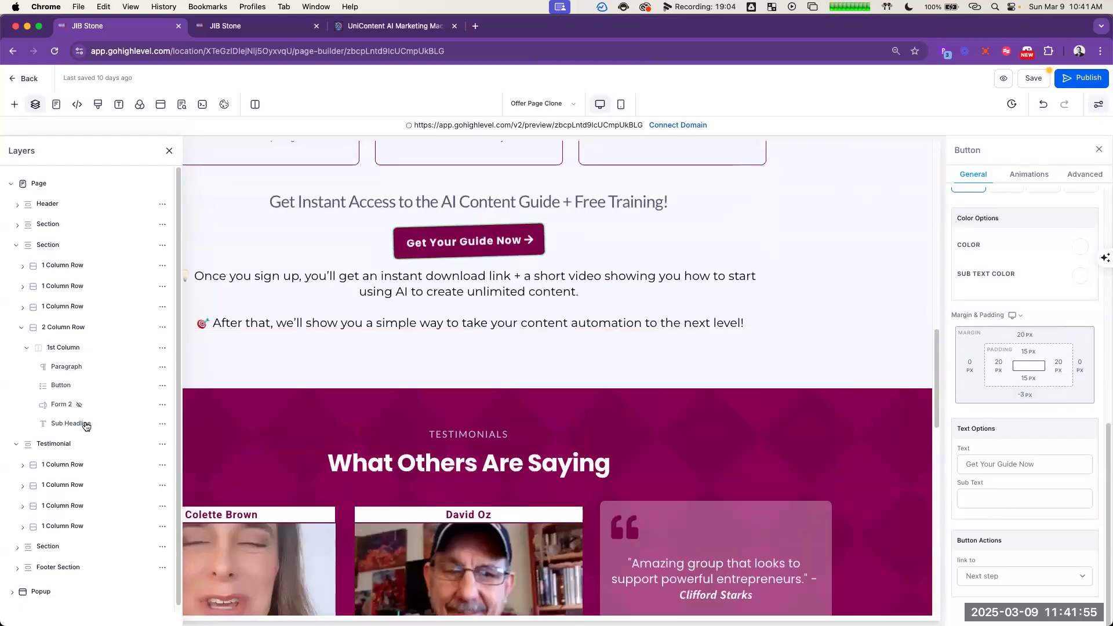
{"action": "left_click", "coordinate": [163, 407]}
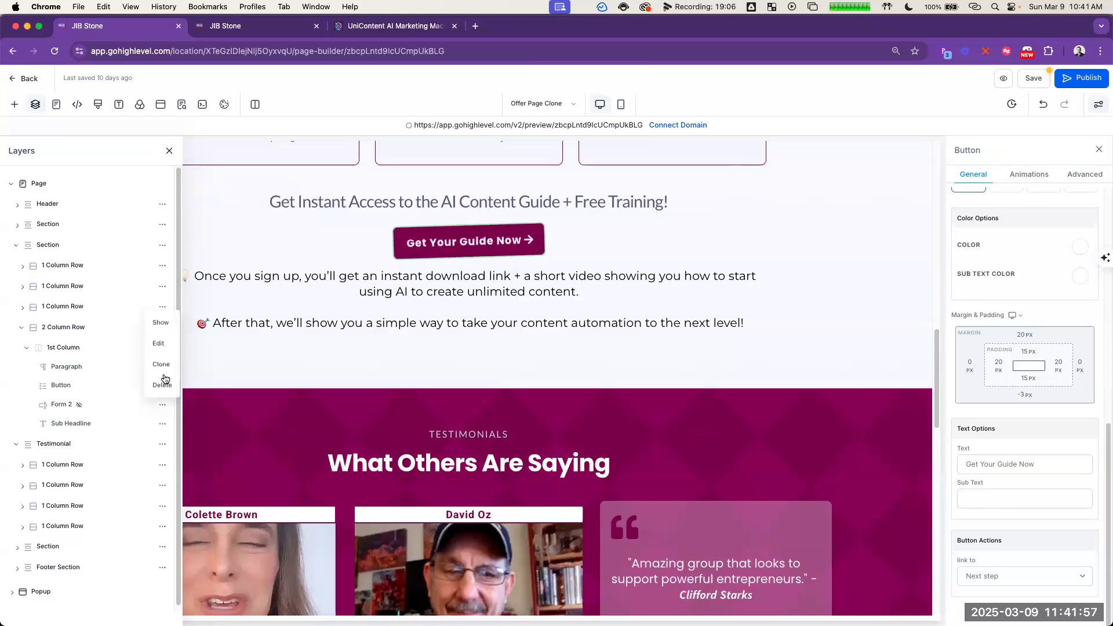
{"action": "left_click", "coordinate": [161, 365]}
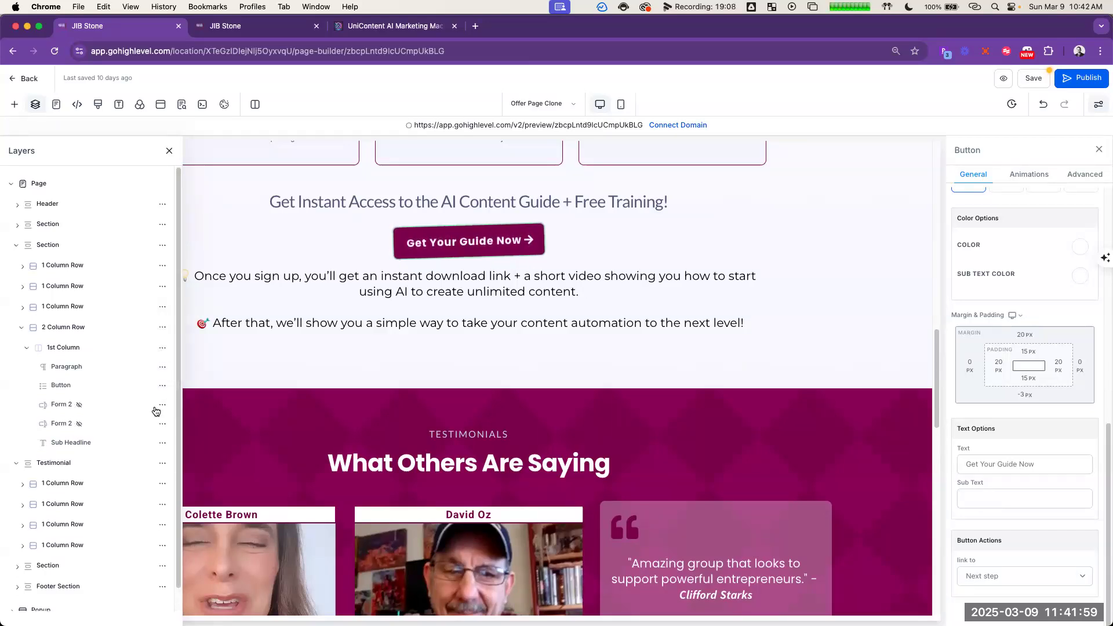
{"action": "left_click", "coordinate": [160, 426]}
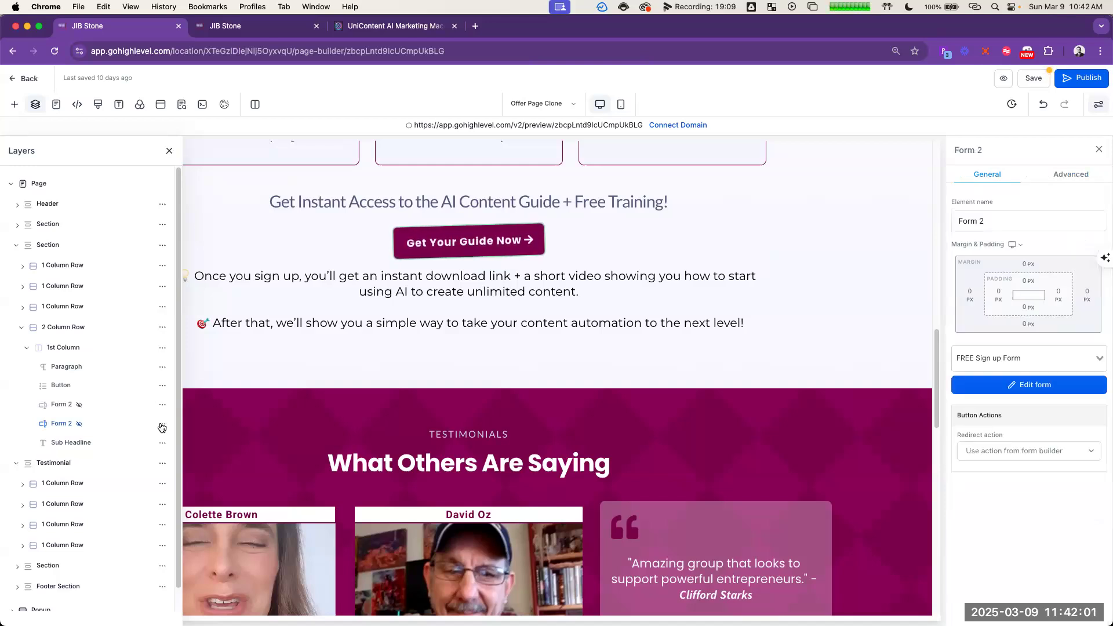
{"action": "left_click", "coordinate": [162, 345]}
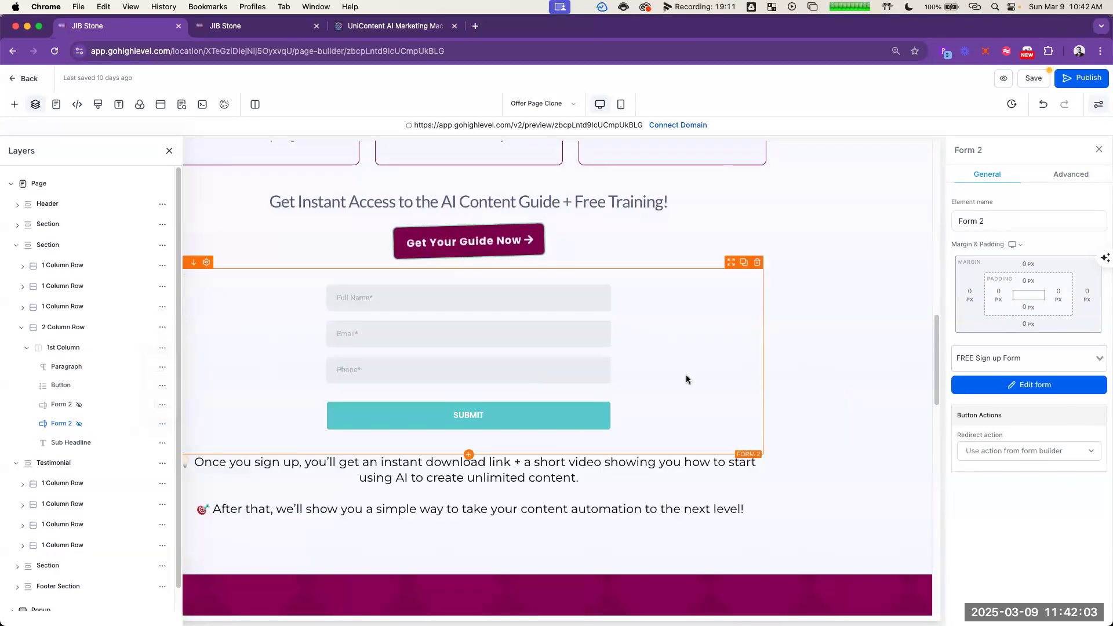
Step: Try to move the Form 2 copy down through the testimonials, via the first row's quote card to below the second row's last video
{"action": "scroll", "coordinate": [737, 325], "scroll_direction": "down", "scroll_amount": 8}
{"action": "scroll", "coordinate": [725, 243], "scroll_direction": "up", "scroll_amount": 4}
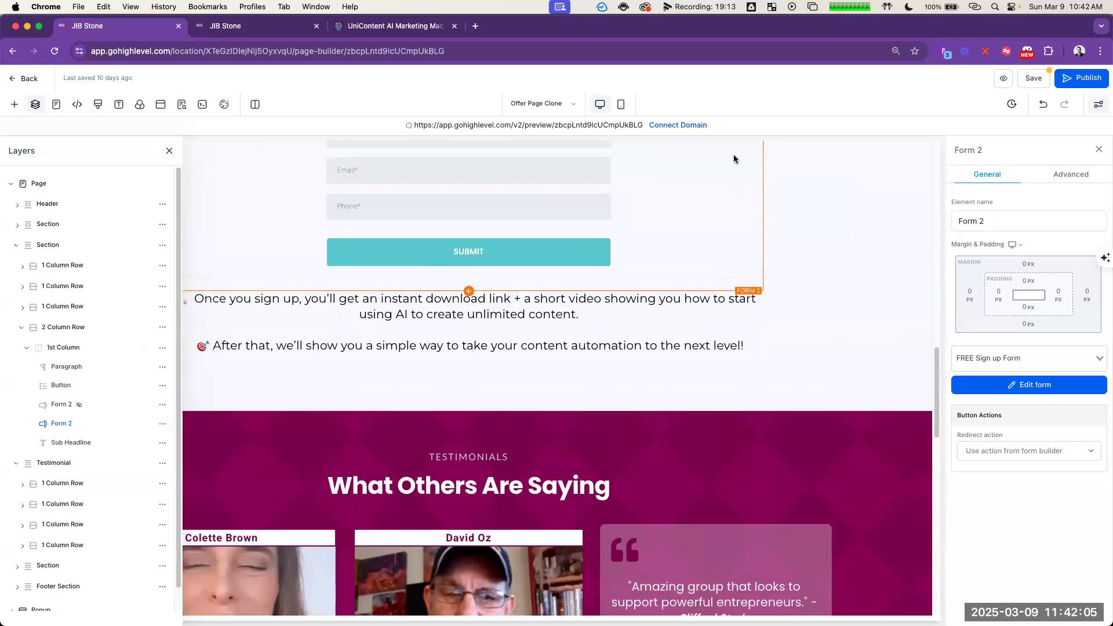
{"action": "scroll", "coordinate": [739, 157], "scroll_direction": "up", "scroll_amount": 1}
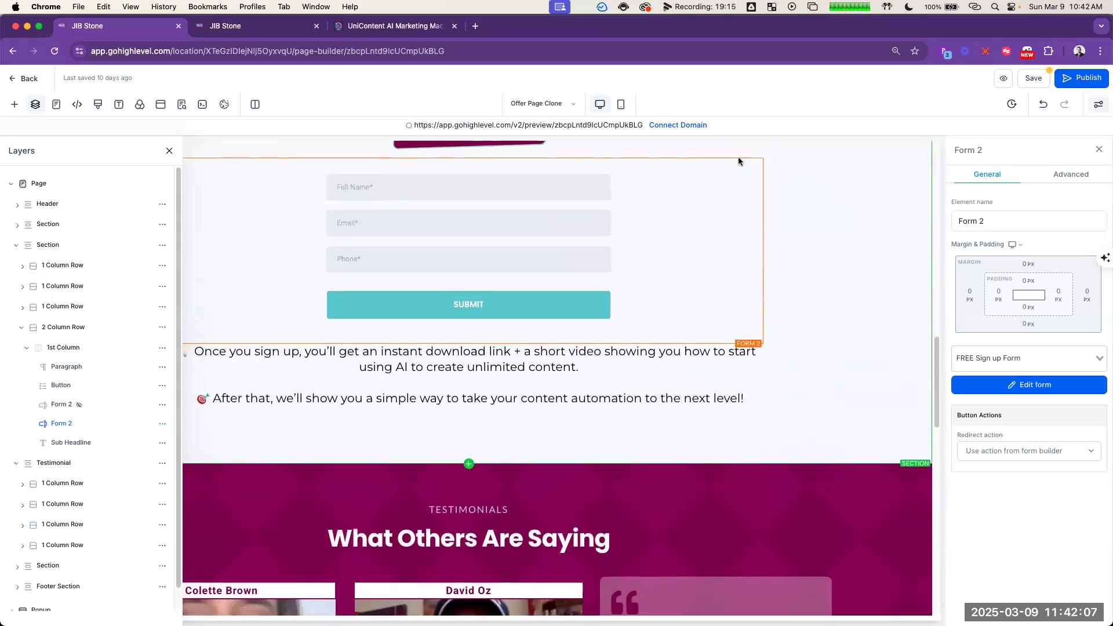
{"action": "left_click_drag", "start_coordinate": [728, 259], "coordinate": [801, 384]}
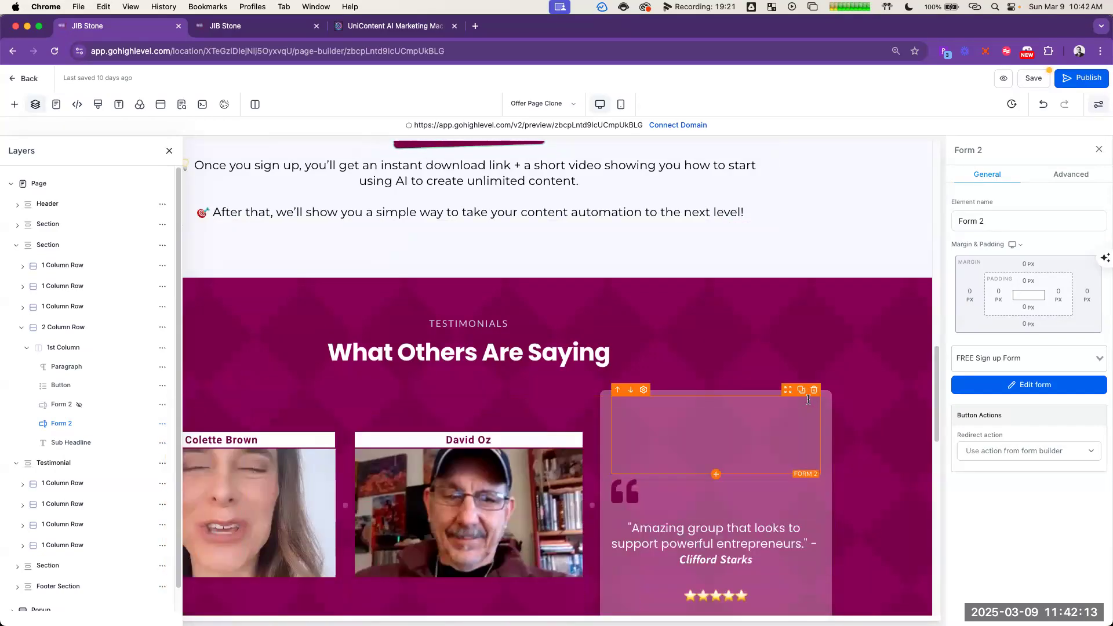
{"action": "scroll", "coordinate": [811, 290], "scroll_direction": "down", "scroll_amount": 4}
{"action": "scroll", "coordinate": [796, 199], "scroll_direction": "down", "scroll_amount": 1}
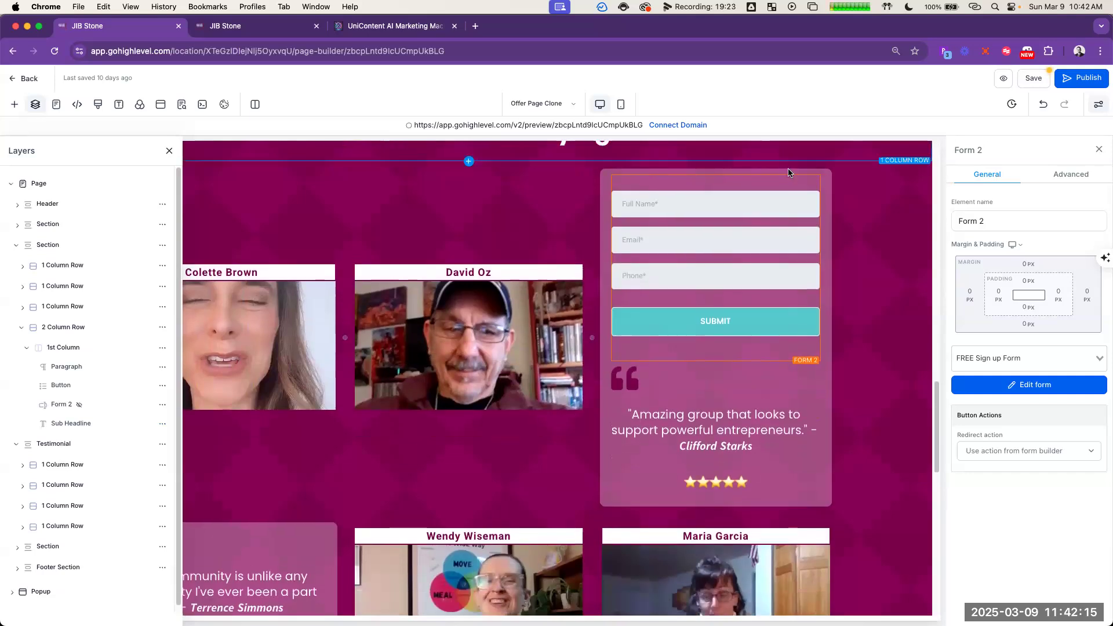
{"action": "left_click_drag", "start_coordinate": [787, 172], "coordinate": [784, 552]}
{"action": "scroll", "coordinate": [785, 552], "scroll_direction": "down", "scroll_amount": 7}
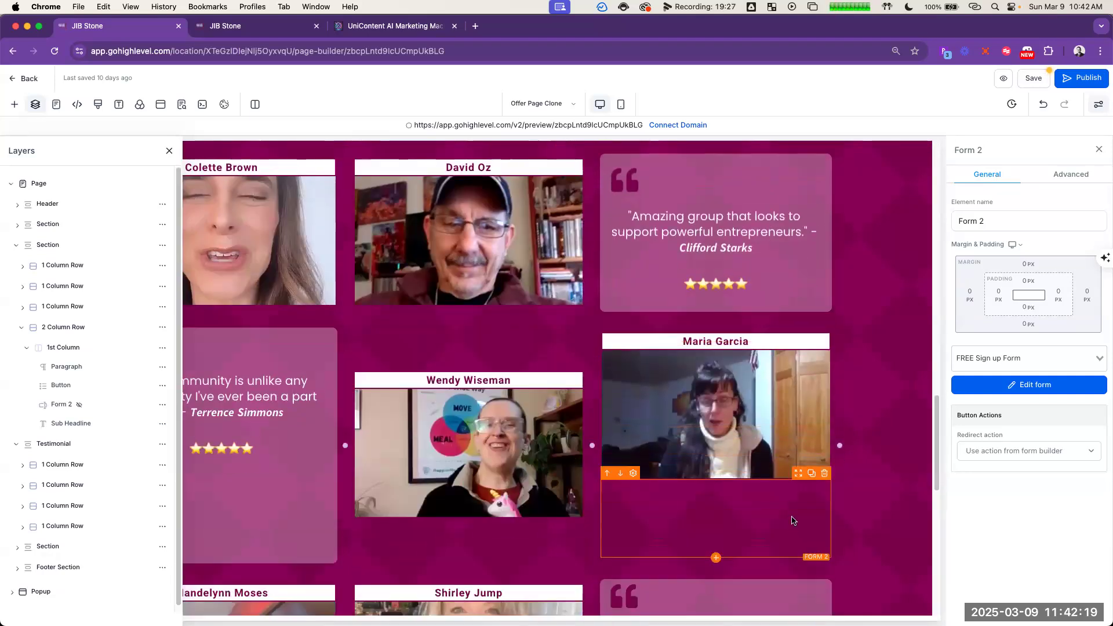
{"action": "scroll", "coordinate": [855, 204], "scroll_direction": "up", "scroll_amount": 2}
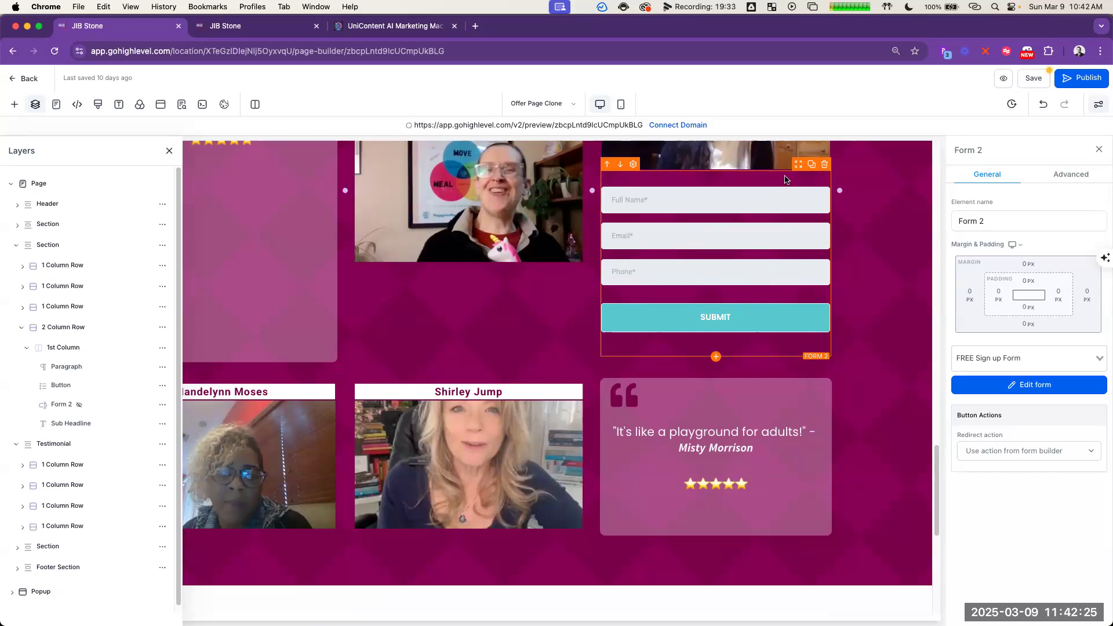
{"action": "left_click", "coordinate": [872, 226]}
{"action": "left_click", "coordinate": [797, 169]}
{"action": "left_click", "coordinate": [882, 492]}
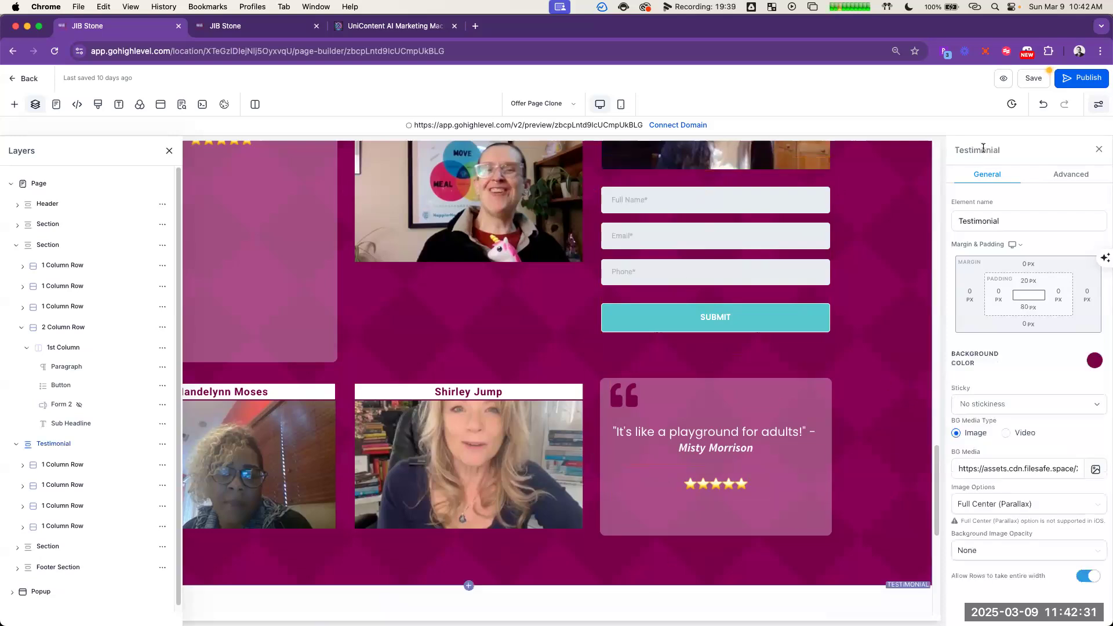
Step: Undo the last form move and place the Form 2 copy below the last video in the second testimonial row again
{"action": "left_click", "coordinate": [1042, 107]}
{"action": "scroll", "coordinate": [754, 261], "scroll_direction": "up", "scroll_amount": 6}
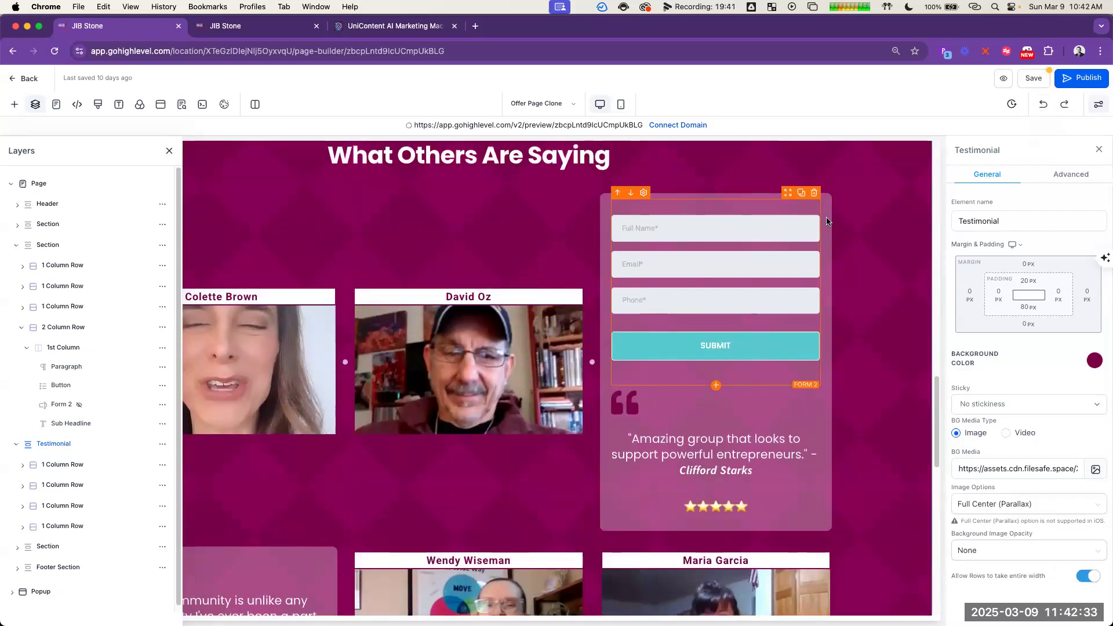
{"action": "left_click_drag", "start_coordinate": [790, 306], "coordinate": [792, 536]}
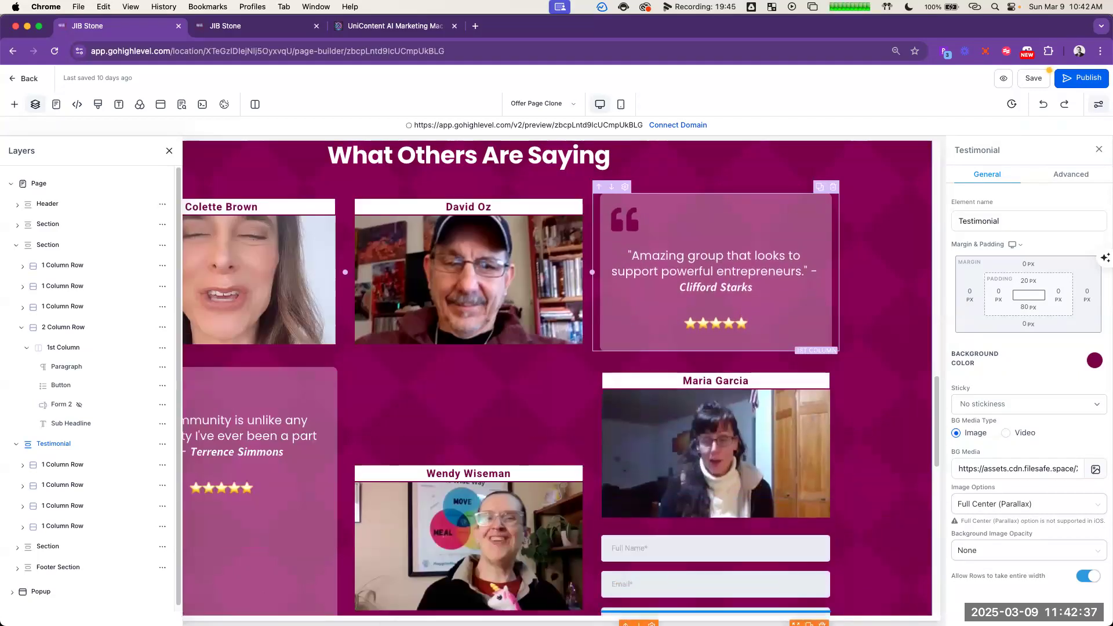
{"action": "scroll", "coordinate": [796, 244], "scroll_direction": "down", "scroll_amount": 5}
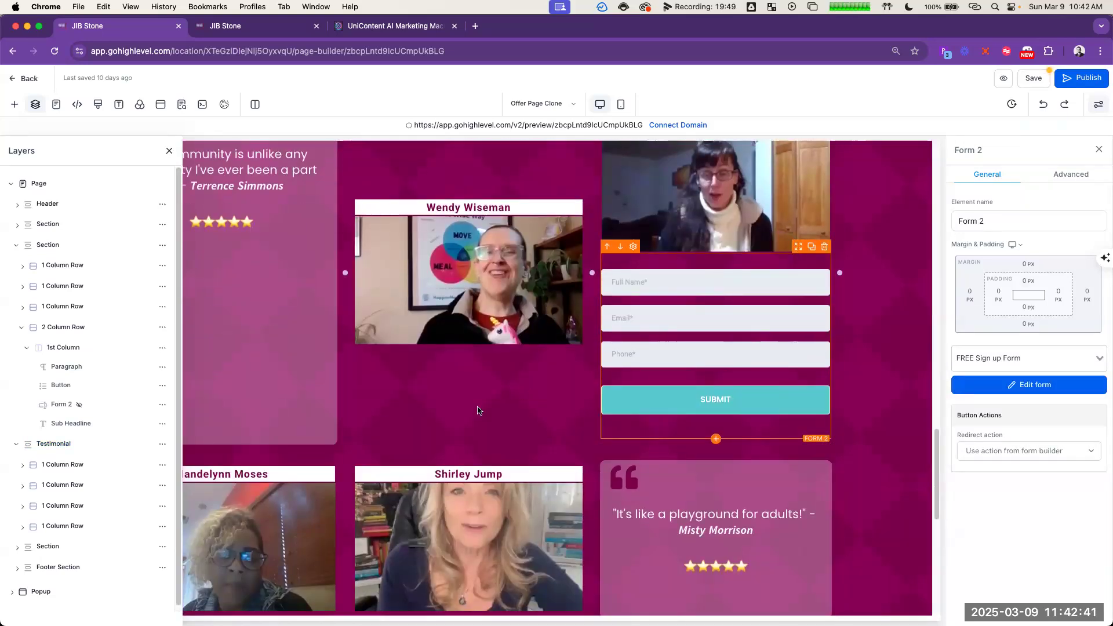
{"action": "left_click", "coordinate": [880, 271]}
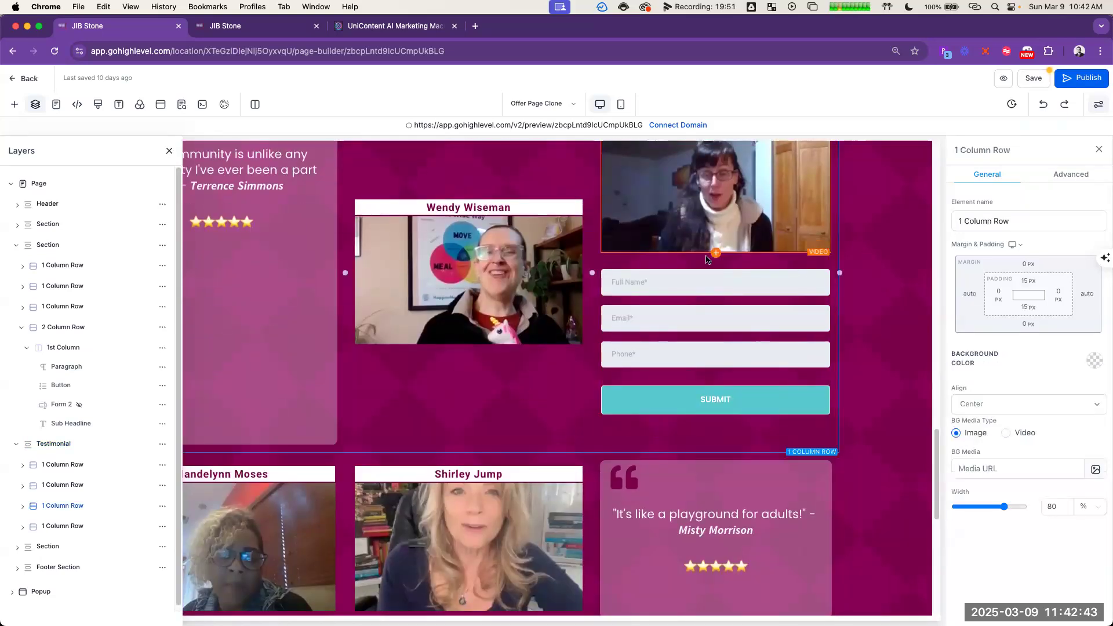
{"action": "left_click", "coordinate": [798, 251]}
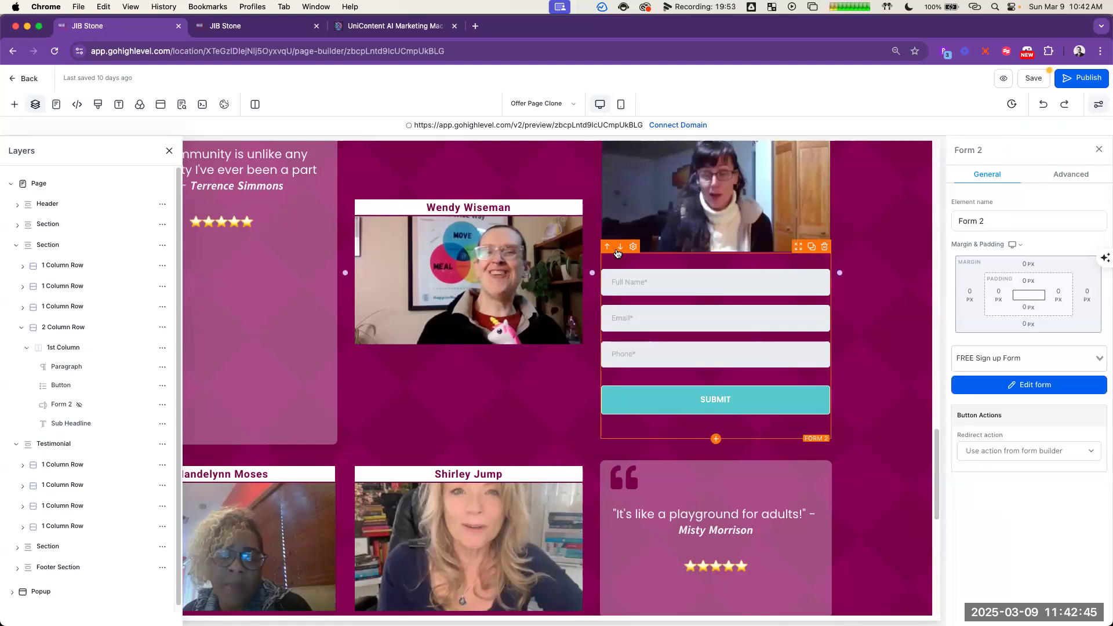
Step: Close the layer list and undo the testimonial-area changes to return the Form 2 copy beneath the middle Get Your Guide Now button
{"action": "scroll", "coordinate": [619, 251], "scroll_direction": "down", "scroll_amount": 3}
{"action": "scroll", "coordinate": [400, 371], "scroll_direction": "down", "scroll_amount": 5}
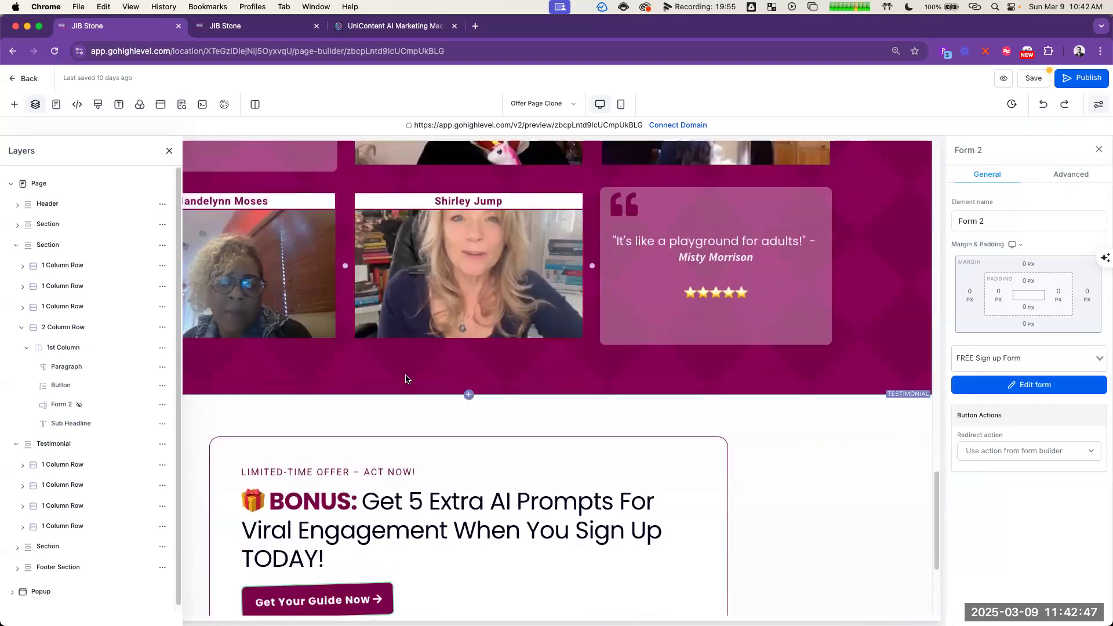
{"action": "scroll", "coordinate": [427, 350], "scroll_direction": "up", "scroll_amount": 10}
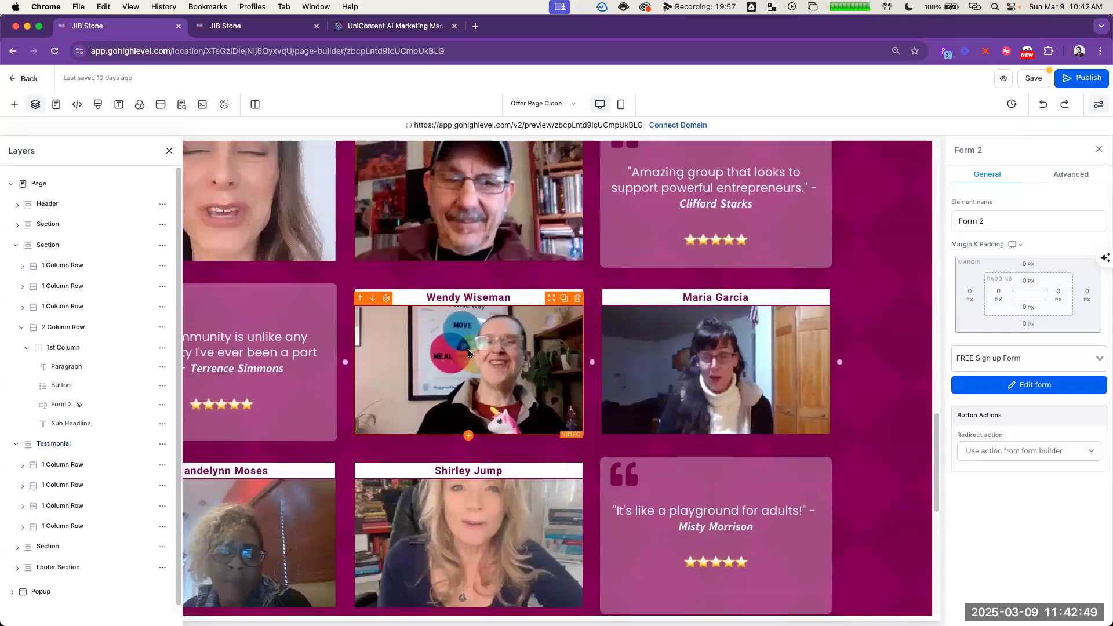
{"action": "scroll", "coordinate": [483, 352], "scroll_direction": "up", "scroll_amount": 5}
{"action": "scroll", "coordinate": [484, 351], "scroll_direction": "down", "scroll_amount": 8}
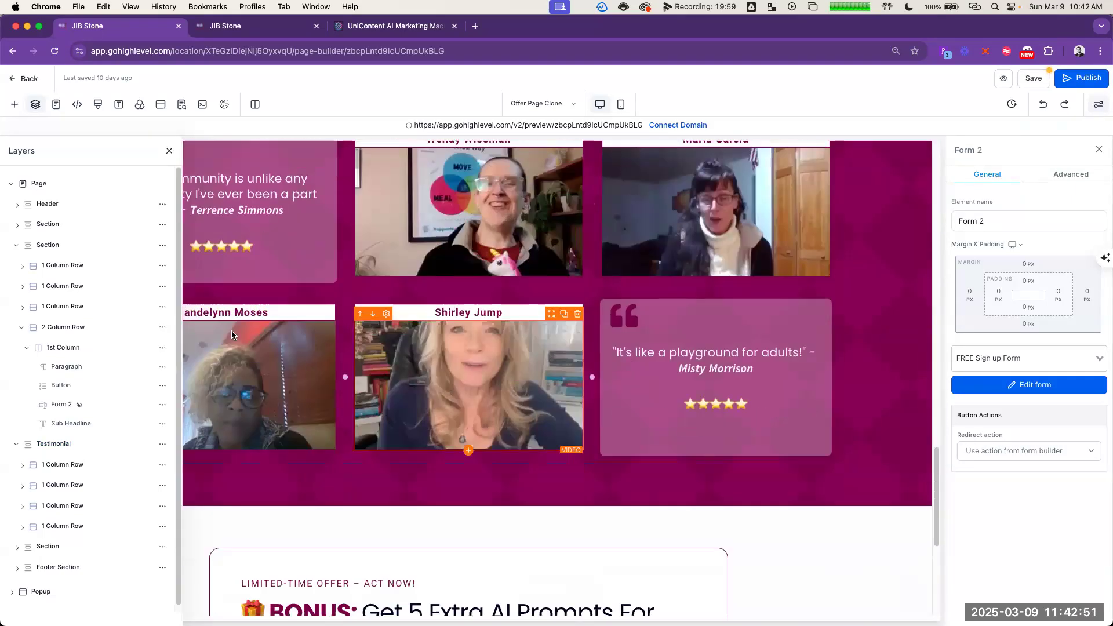
{"action": "left_click", "coordinate": [169, 152]}
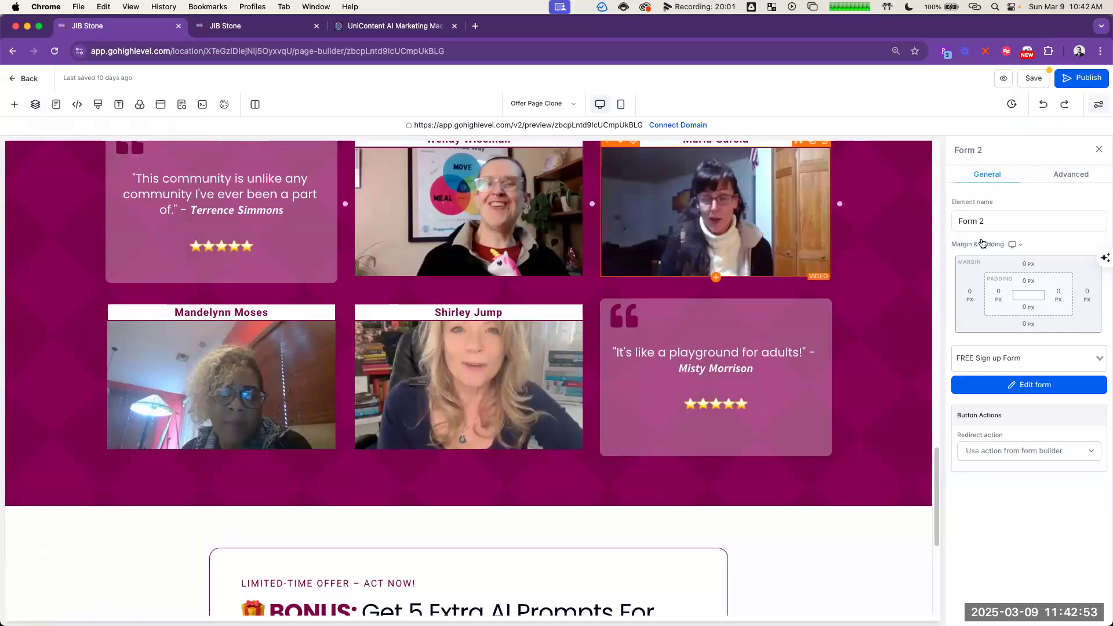
{"action": "left_click", "coordinate": [1045, 109]}
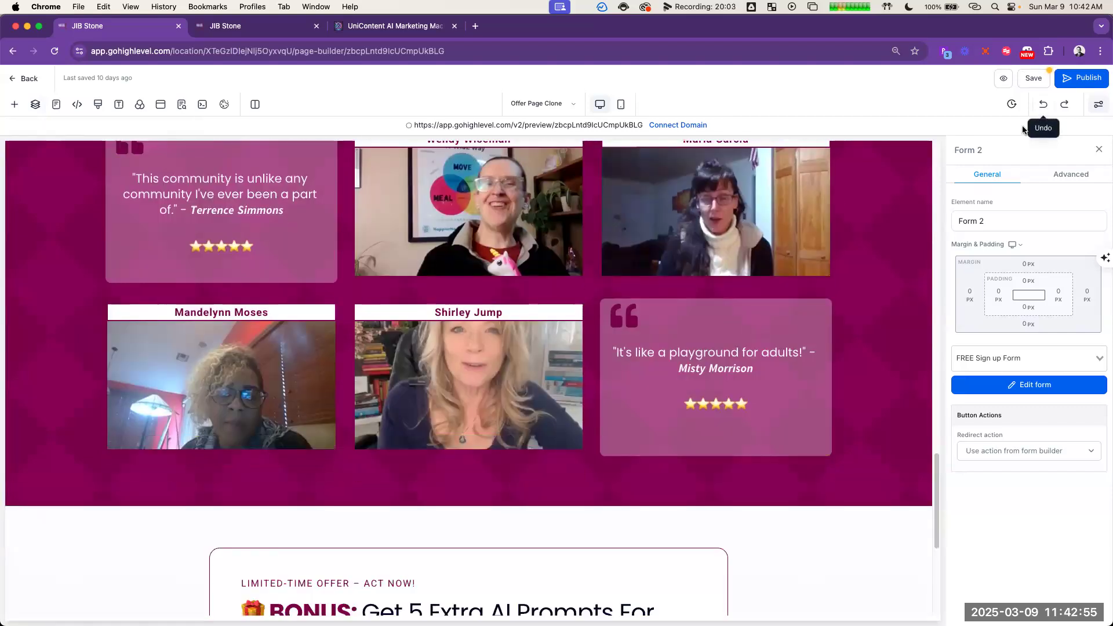
{"action": "scroll", "coordinate": [884, 312], "scroll_direction": "up", "scroll_amount": 5}
{"action": "scroll", "coordinate": [882, 312], "scroll_direction": "up", "scroll_amount": 10}
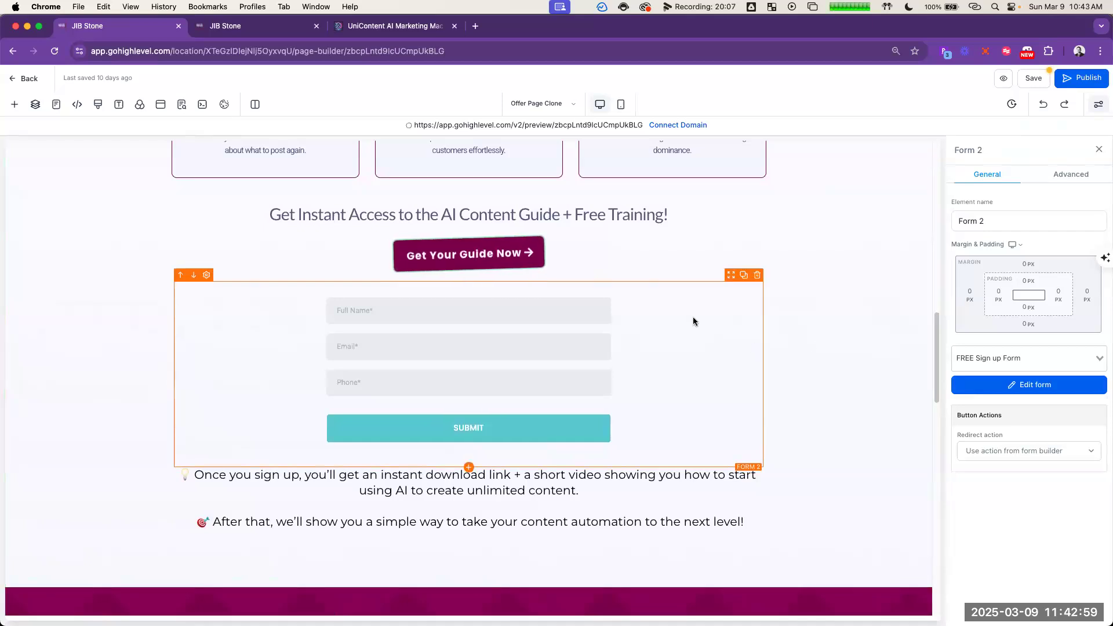
Step: Move the Form 2 copy from the middle section into the quote card in the last testimonial row, below its stars
{"action": "scroll", "coordinate": [701, 330], "scroll_direction": "down", "scroll_amount": 5}
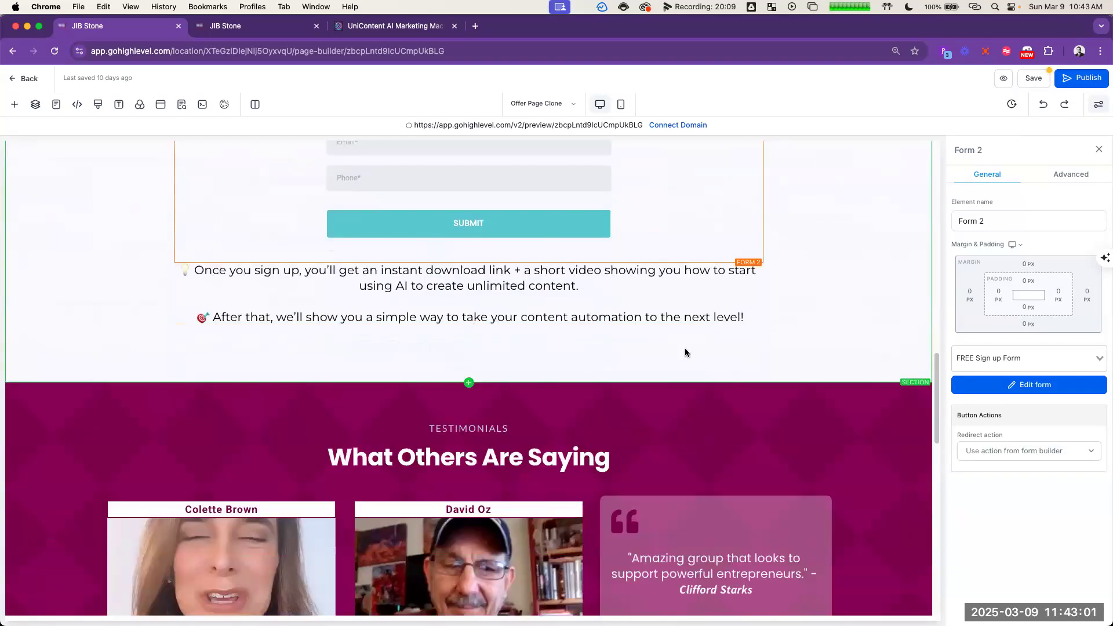
{"action": "key", "text": "super+minus"}
{"action": "key", "text": "super+minus"}
{"action": "key", "text": "super+minus"}
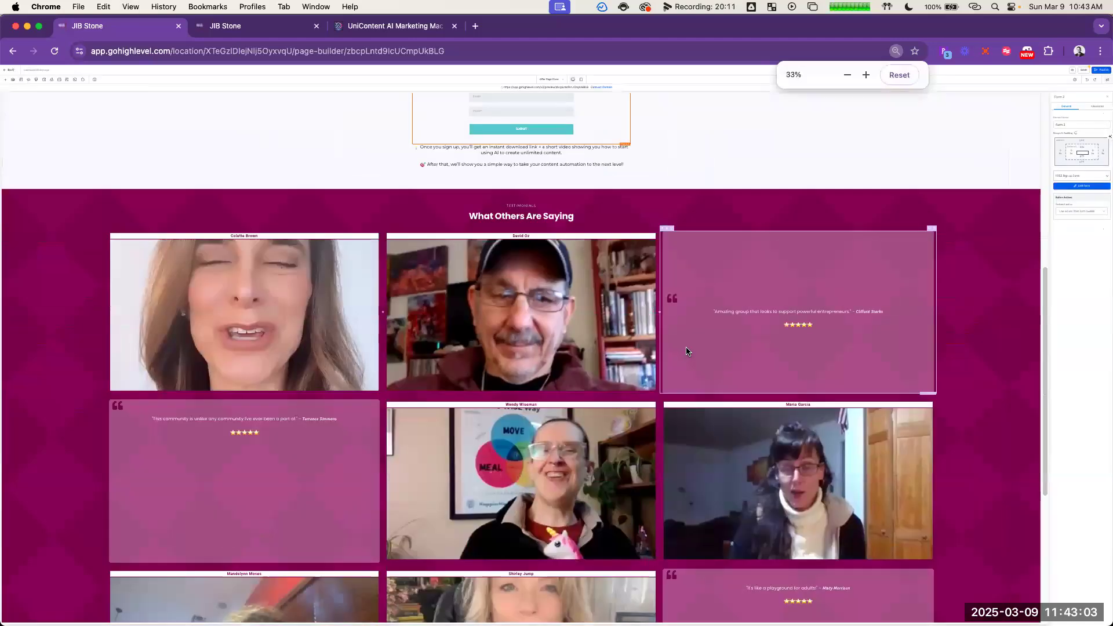
{"action": "key", "text": "super+minus"}
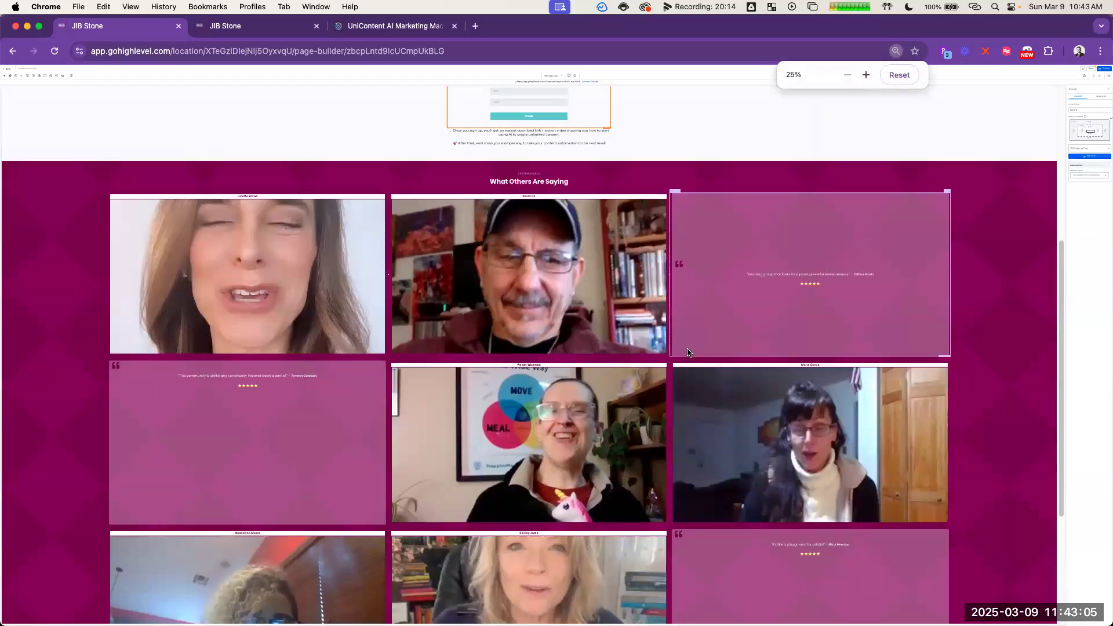
{"action": "scroll", "coordinate": [691, 356], "scroll_direction": "up", "scroll_amount": 5}
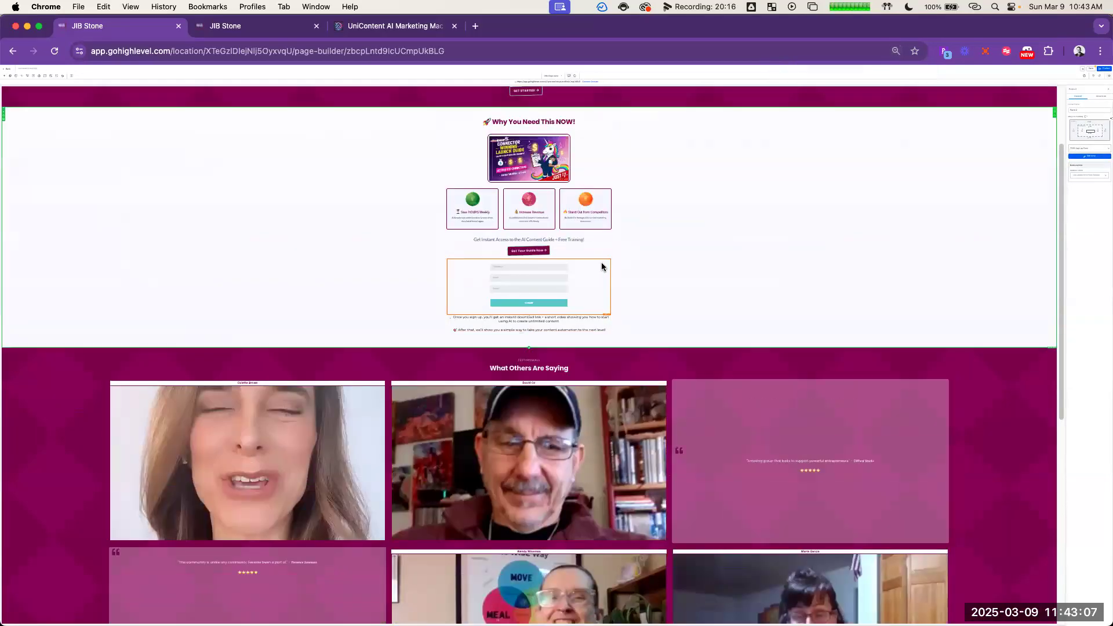
{"action": "scroll", "coordinate": [605, 277], "scroll_direction": "down", "scroll_amount": 3}
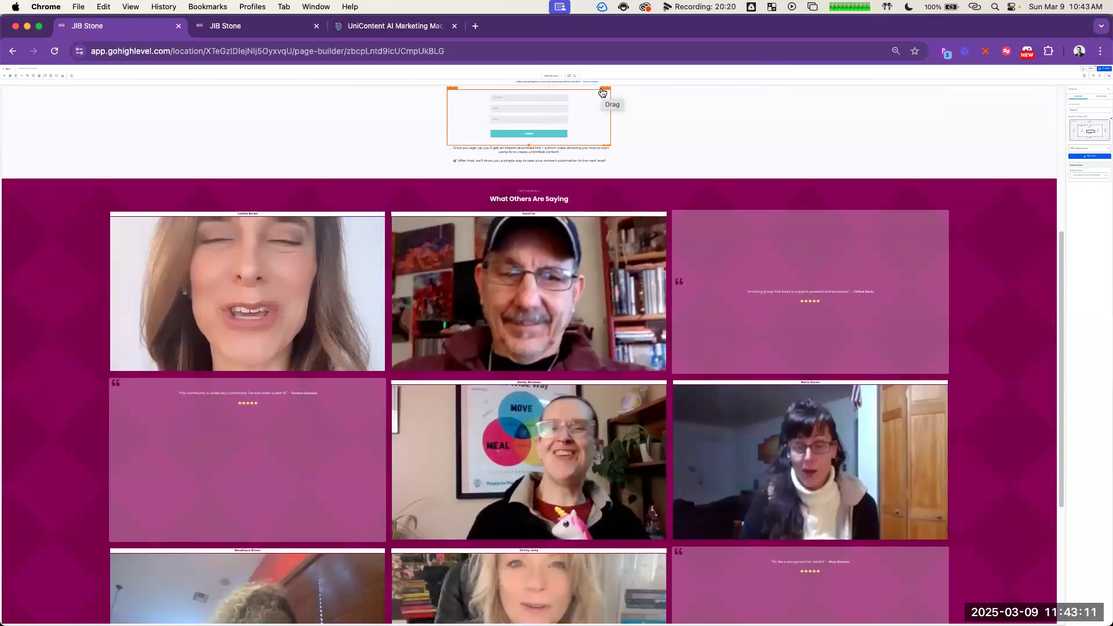
{"action": "left_click_drag", "start_coordinate": [632, 479], "coordinate": [888, 566]}
Step: Move the Form 2 copy from the quote card into the limited-time offer box, between the BONUS headline and the Get Your Guide Now button
{"action": "scroll", "coordinate": [931, 442], "scroll_direction": "down", "scroll_amount": 3}
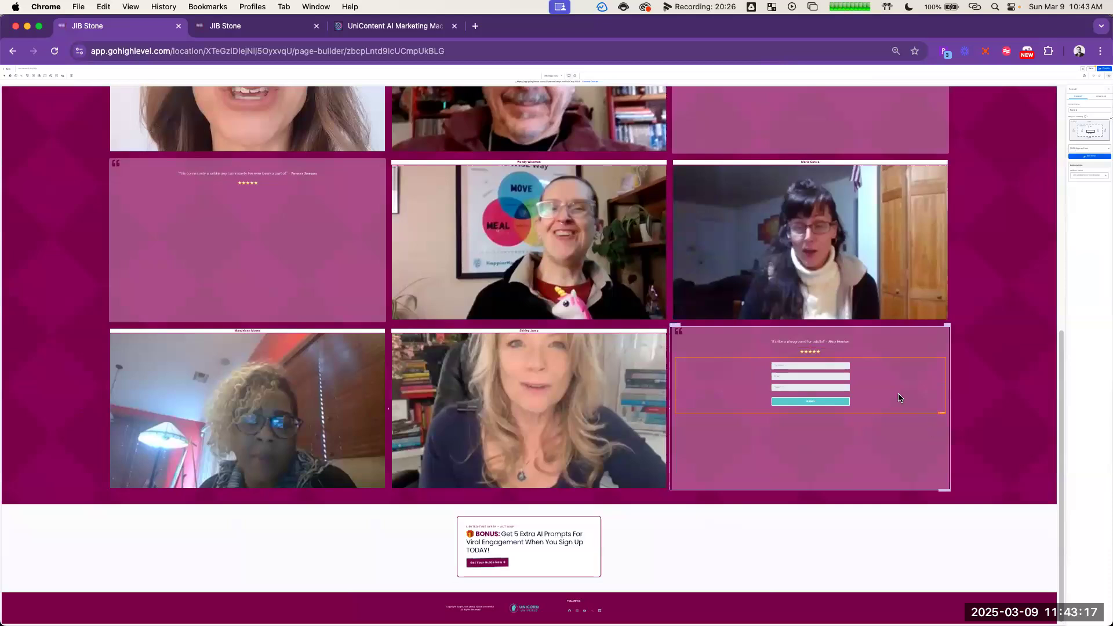
{"action": "left_click_drag", "start_coordinate": [931, 366], "coordinate": [589, 566]}
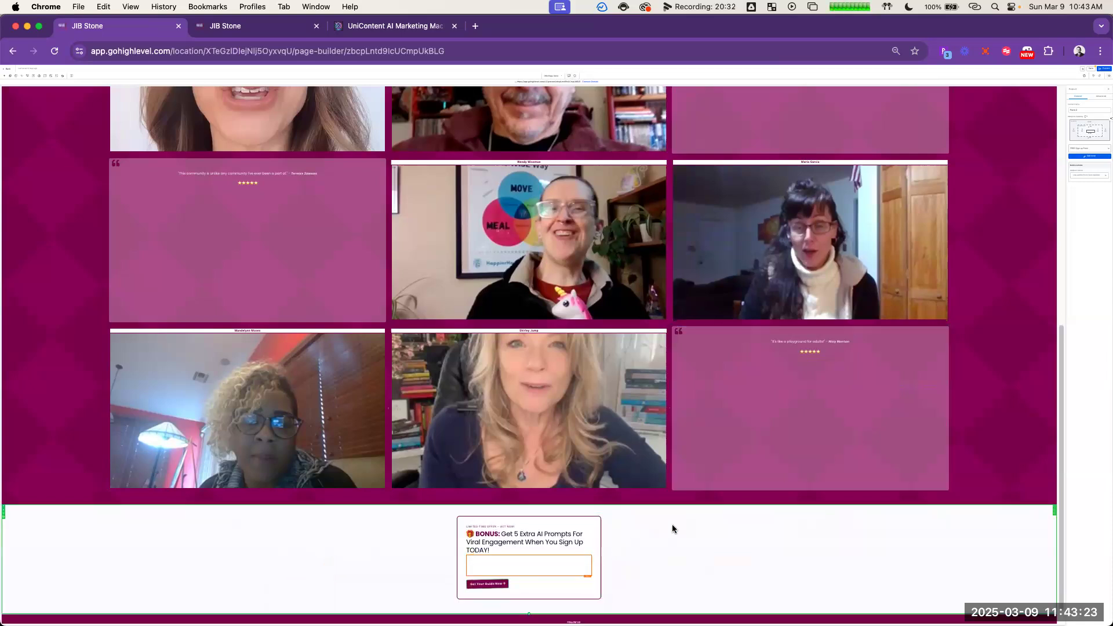
{"action": "scroll", "coordinate": [705, 531], "scroll_direction": "down", "scroll_amount": 2}
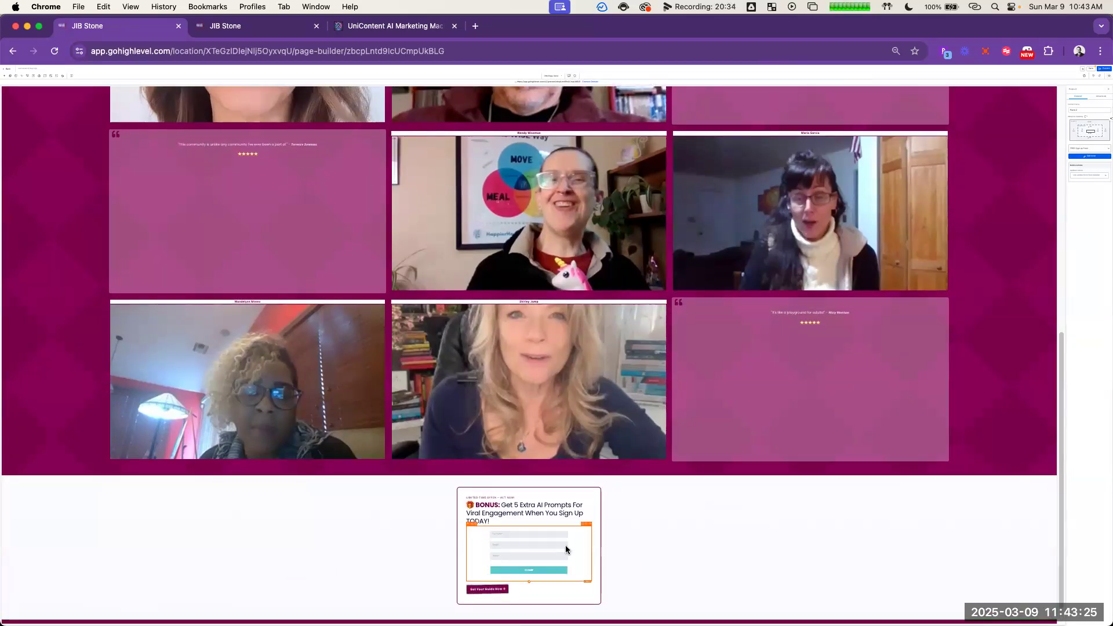
Step: Rename the form copy in the limited-time offer box to Form 3
{"action": "key", "text": "super+equal"}
{"action": "key", "text": "super+equal"}
{"action": "key", "text": "super+equal"}
{"action": "key", "text": "super+equal"}
{"action": "key", "text": "super+equal"}
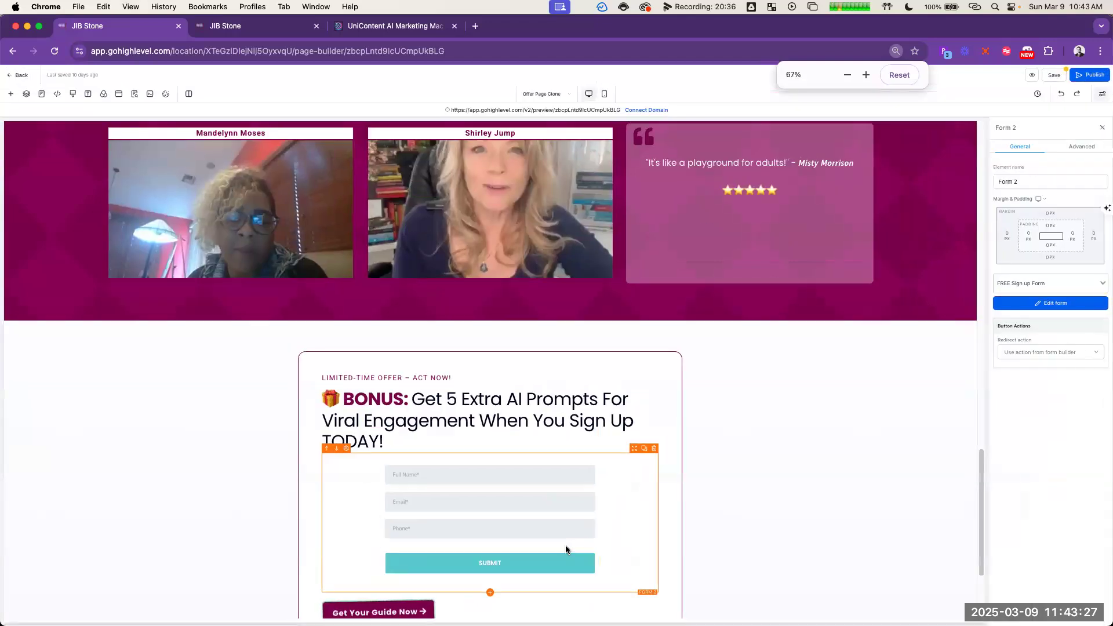
{"action": "key", "text": "super+equal"}
{"action": "key", "text": "super+equal"}
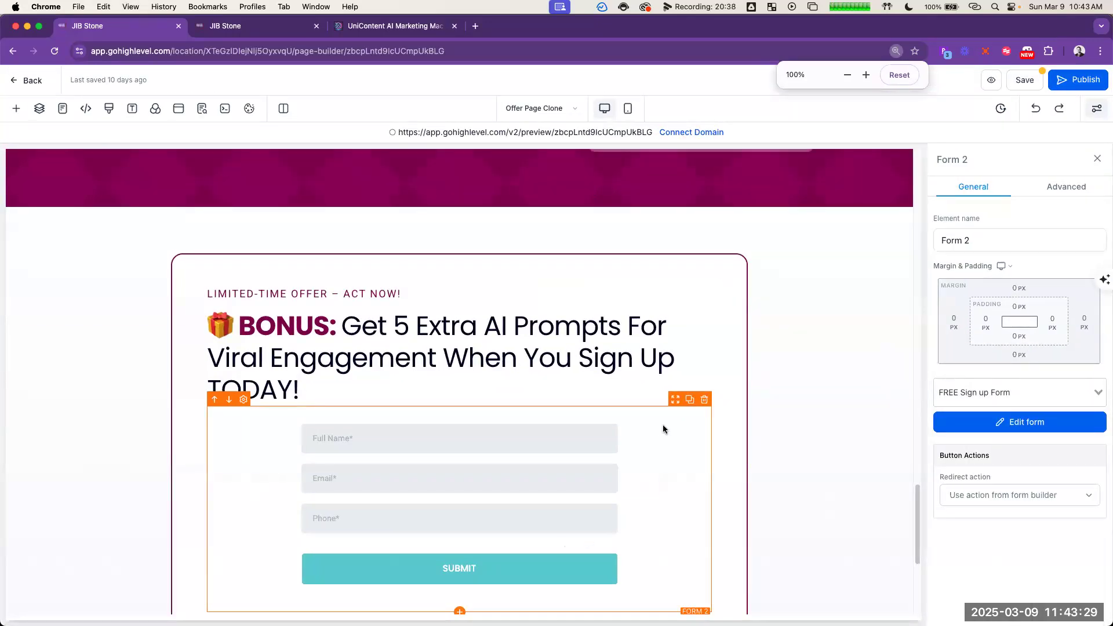
{"action": "scroll", "coordinate": [655, 426], "scroll_direction": "down", "scroll_amount": 2}
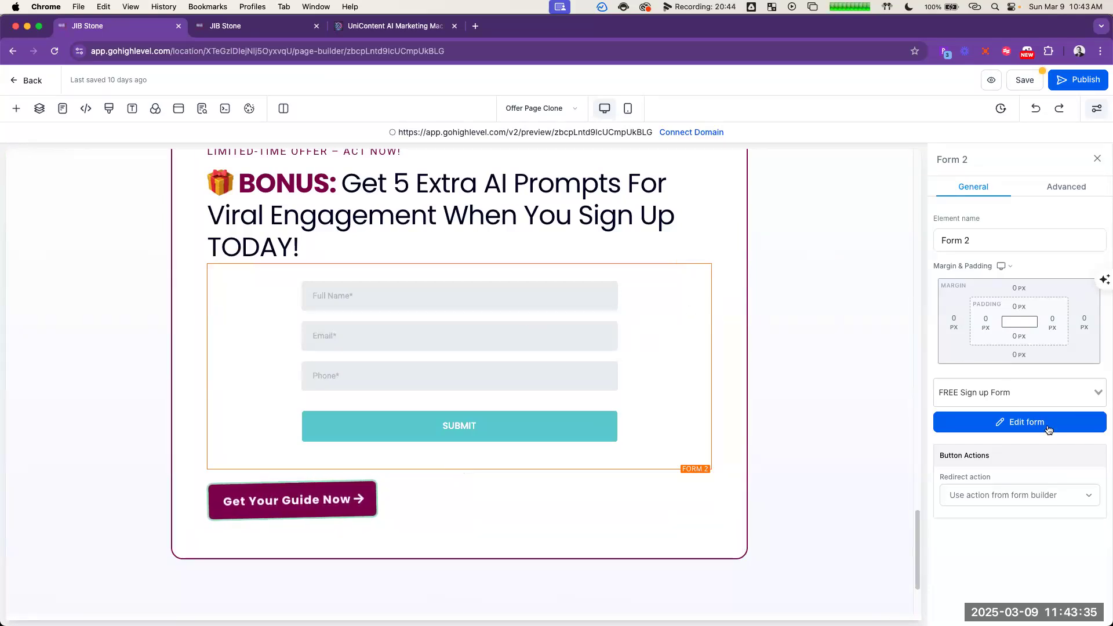
{"action": "left_click", "coordinate": [1067, 187]}
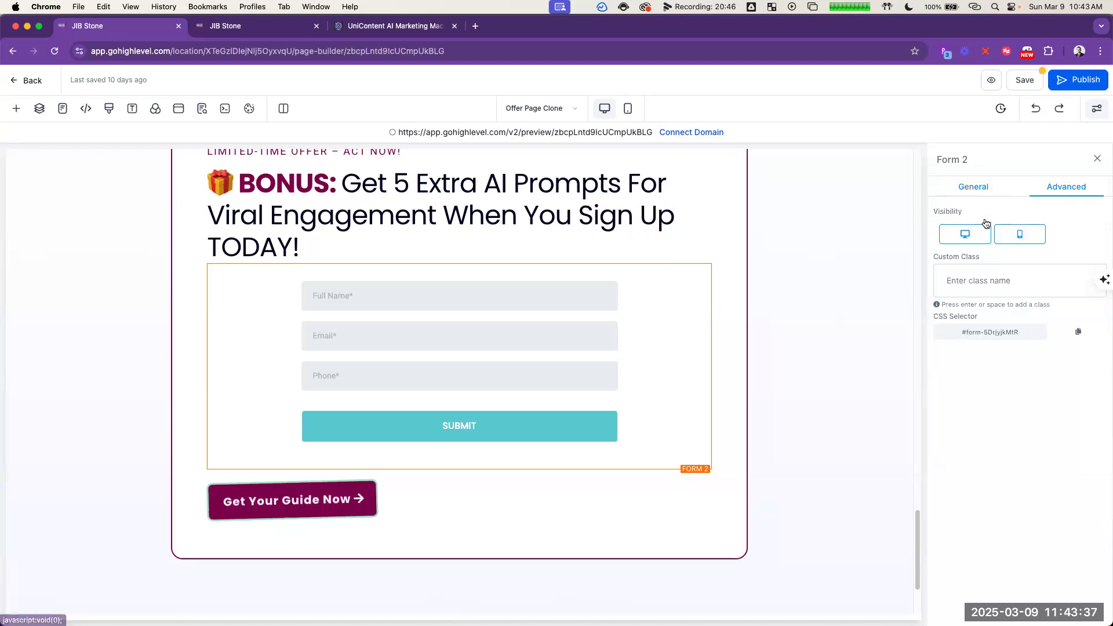
{"action": "left_click", "coordinate": [964, 193]}
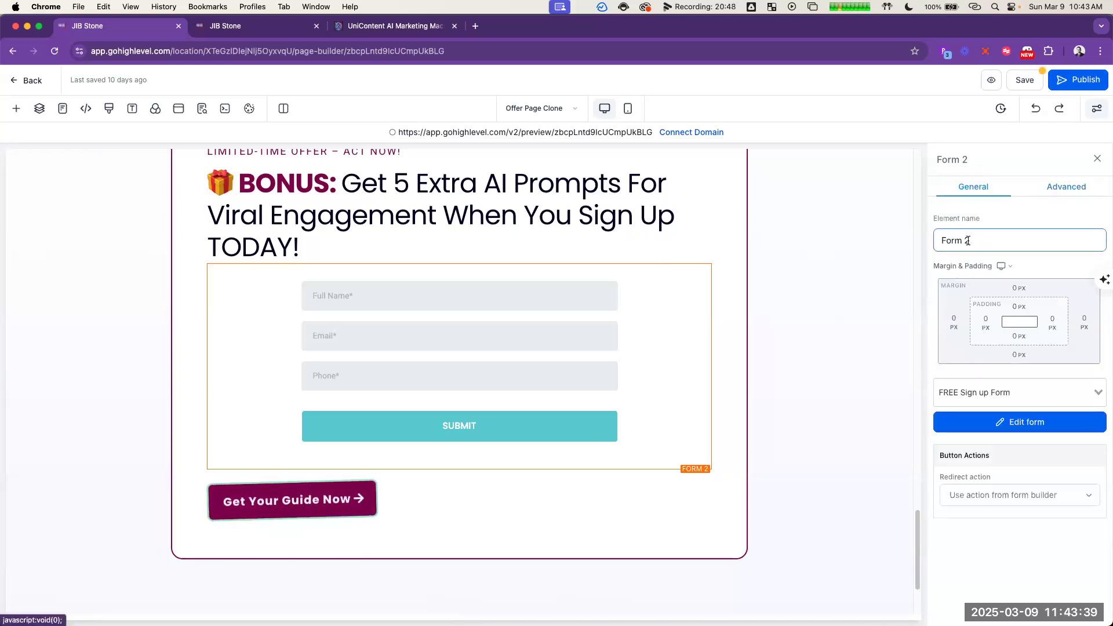
{"action": "double_click", "coordinate": [988, 245]}
{"action": "left_click", "coordinate": [1032, 255]}
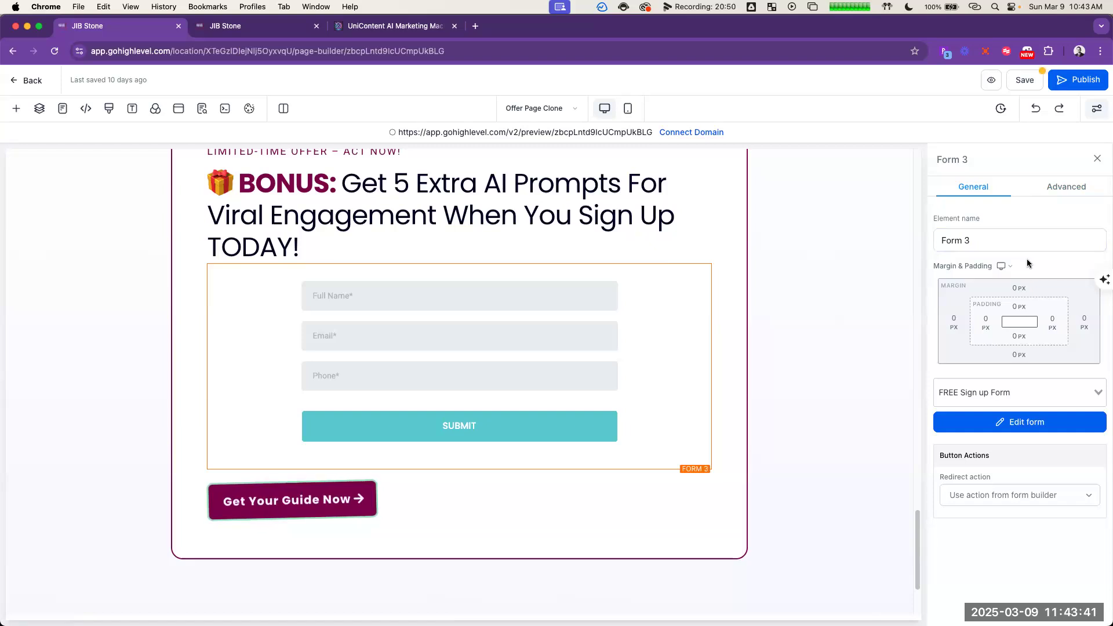
Step: Set Form 3's redirect action to Go to Next step and hide the form on both desktop and mobile
{"action": "left_click", "coordinate": [1065, 504]}
{"action": "left_click", "coordinate": [985, 523]}
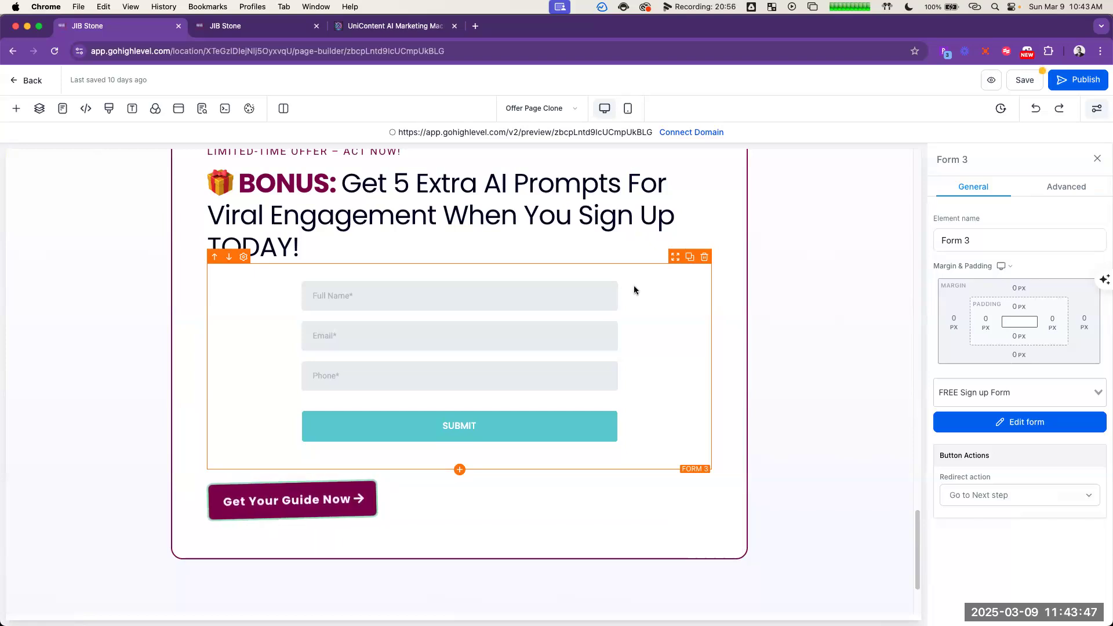
{"action": "scroll", "coordinate": [664, 334], "scroll_direction": "up", "scroll_amount": 2}
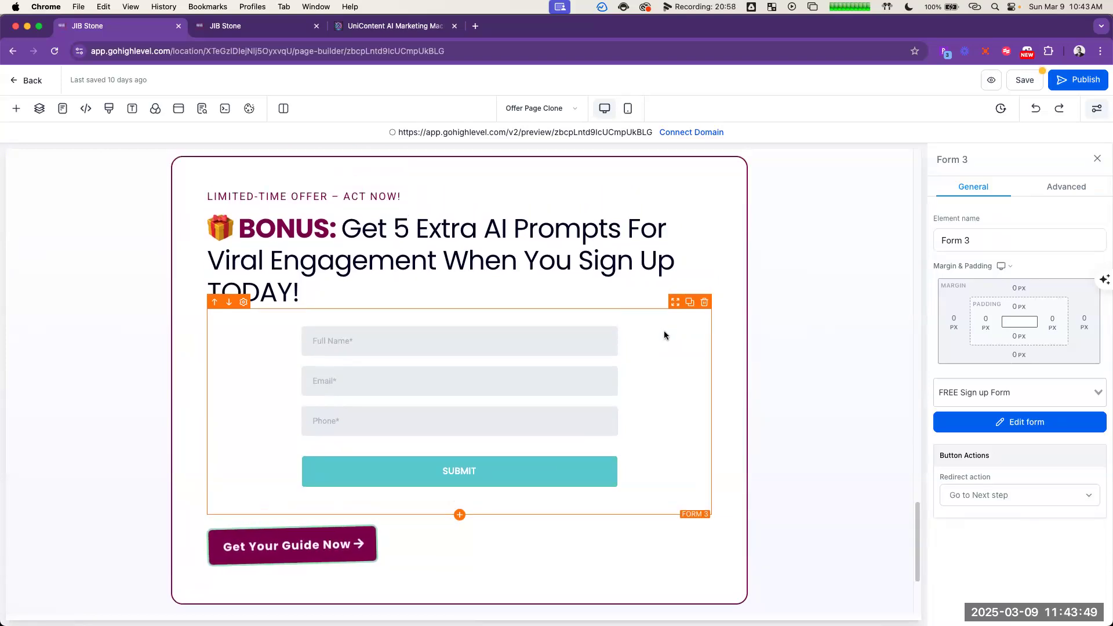
{"action": "left_click", "coordinate": [1034, 243]}
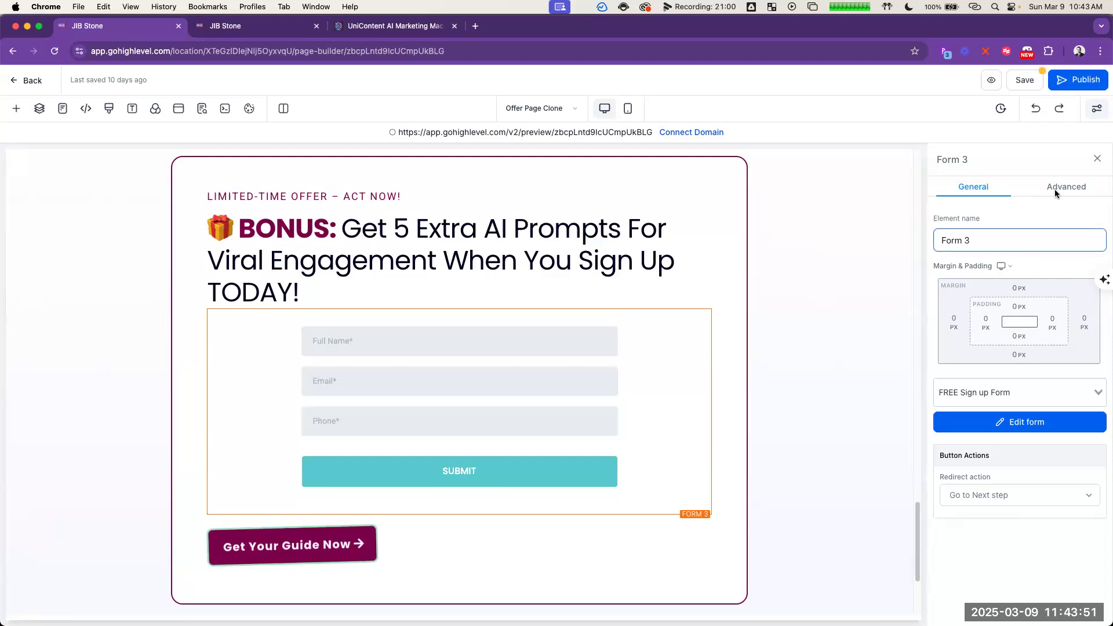
{"action": "left_click", "coordinate": [1066, 188]}
{"action": "left_click", "coordinate": [1028, 236]}
{"action": "left_click", "coordinate": [966, 234]}
Step: Link the Get Your Guide Now button in the BONUS box to Hide & Show Elements, with Form 3 as the shown element
{"action": "left_click", "coordinate": [300, 388]}
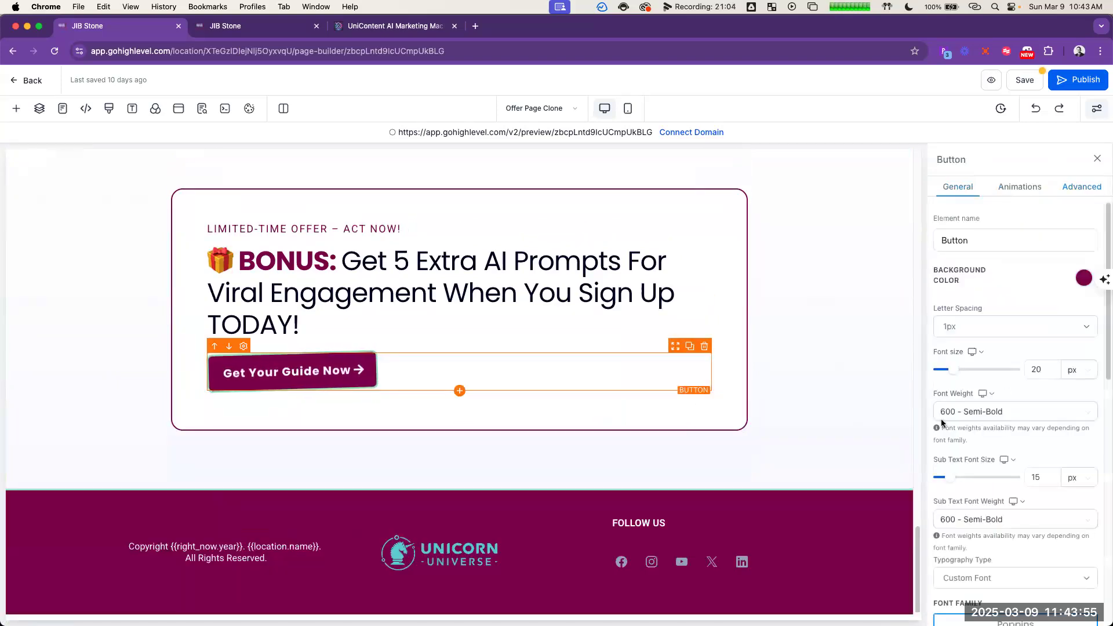
{"action": "scroll", "coordinate": [1053, 436], "scroll_direction": "down", "scroll_amount": 5}
{"action": "scroll", "coordinate": [1053, 437], "scroll_direction": "down", "scroll_amount": 2}
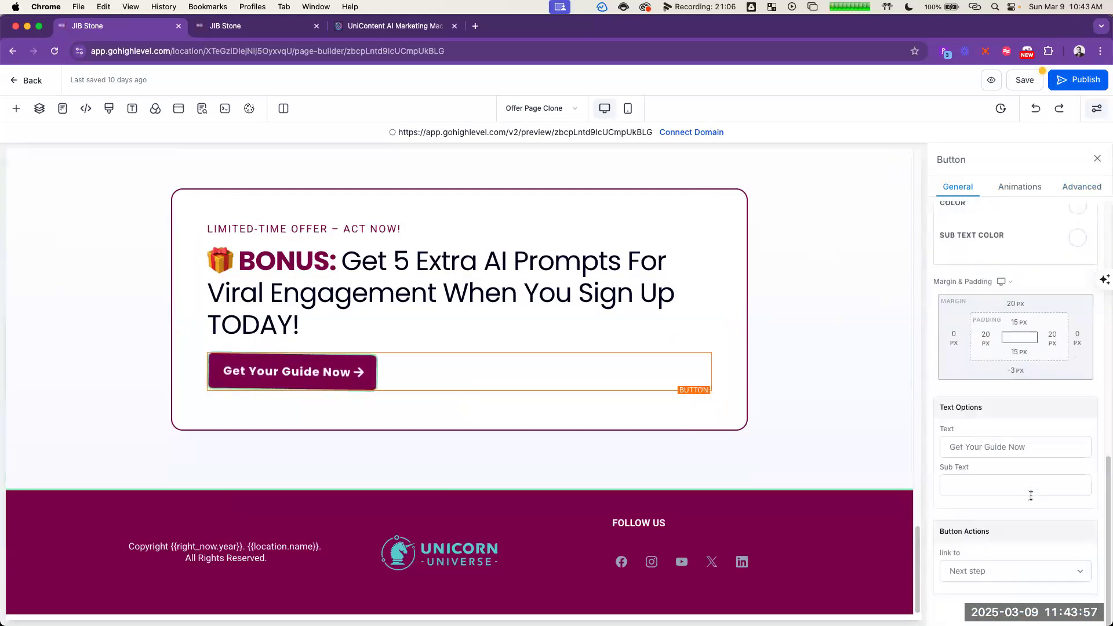
{"action": "left_click", "coordinate": [1015, 573]}
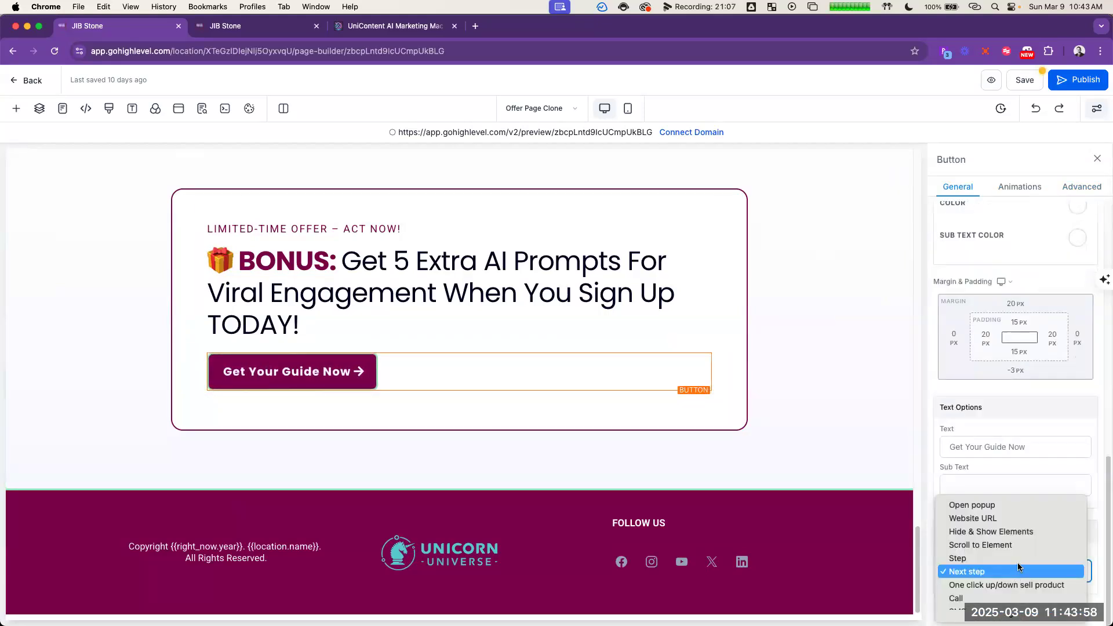
{"action": "left_click", "coordinate": [1008, 532]}
{"action": "scroll", "coordinate": [1009, 542], "scroll_direction": "down", "scroll_amount": 2}
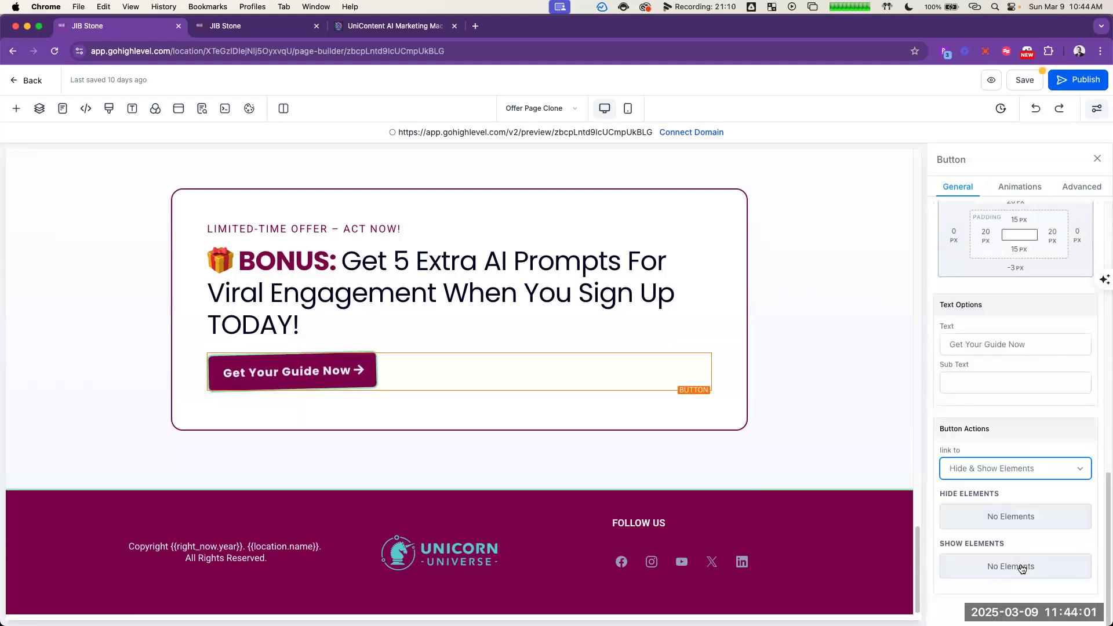
{"action": "left_click", "coordinate": [1024, 565]}
{"action": "left_click", "coordinate": [981, 478]}
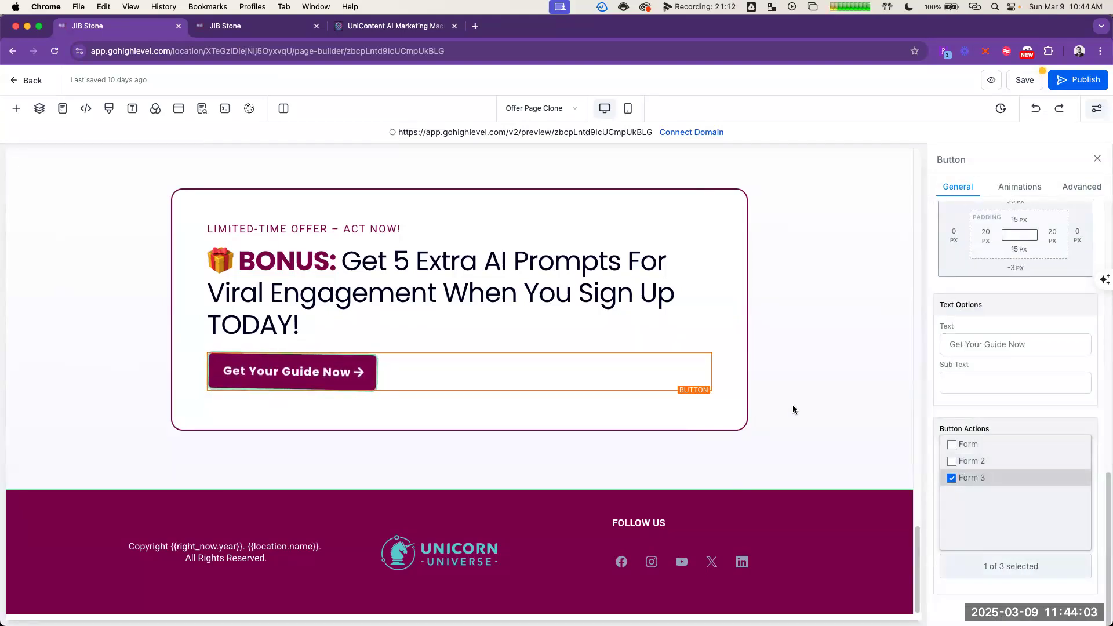
{"action": "left_click", "coordinate": [823, 400]}
Step: Review the page from the testimonials back up through the benefits section to the opening headline section
{"action": "scroll", "coordinate": [823, 406], "scroll_direction": "up", "scroll_amount": 5}
{"action": "scroll", "coordinate": [820, 406], "scroll_direction": "up", "scroll_amount": 10}
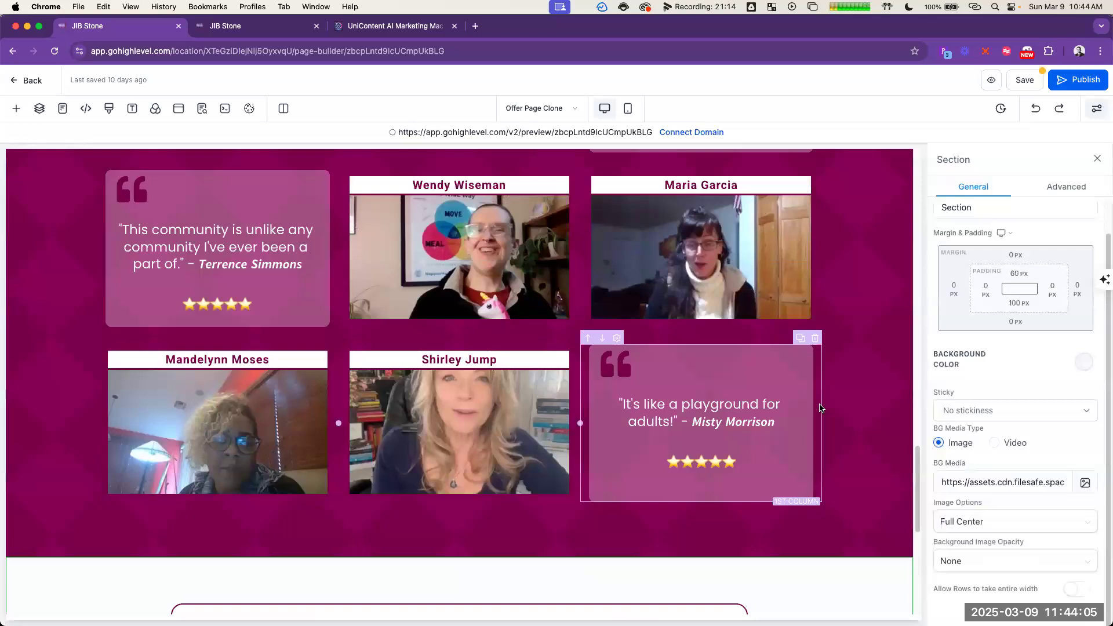
{"action": "scroll", "coordinate": [800, 371], "scroll_direction": "up", "scroll_amount": 5}
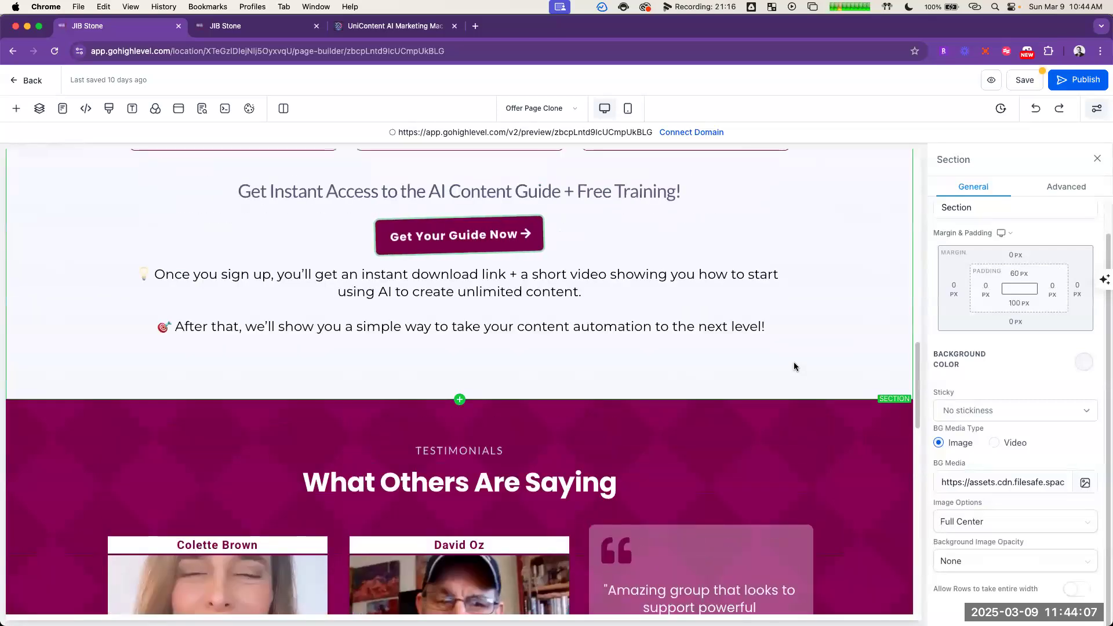
{"action": "scroll", "coordinate": [793, 360], "scroll_direction": "down", "scroll_amount": 4}
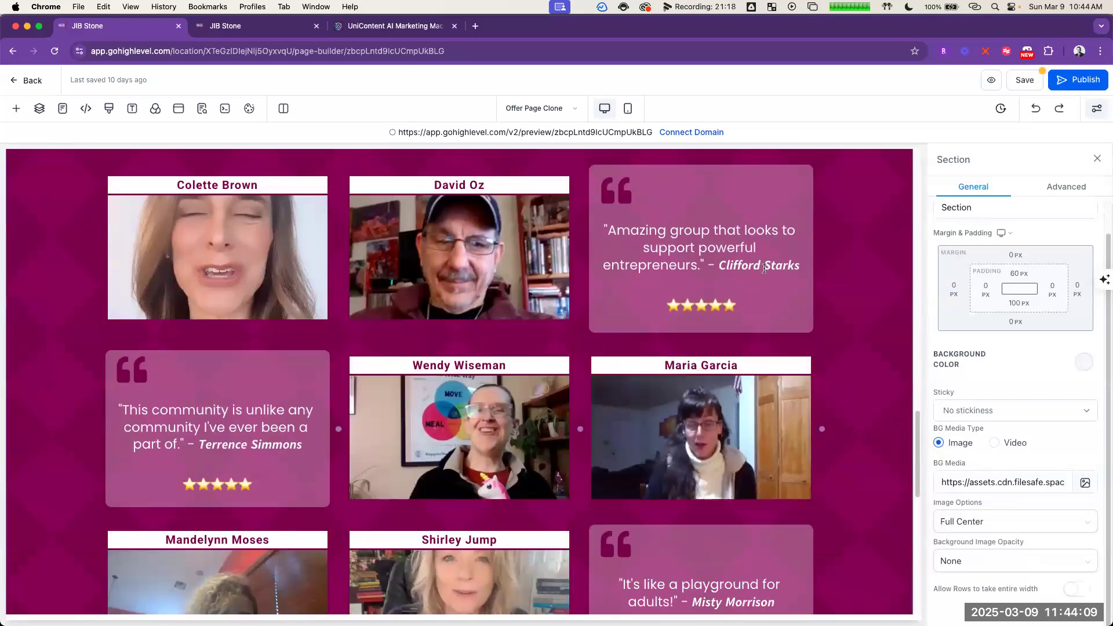
{"action": "scroll", "coordinate": [800, 348], "scroll_direction": "up", "scroll_amount": 10}
{"action": "scroll", "coordinate": [775, 293], "scroll_direction": "down", "scroll_amount": 10}
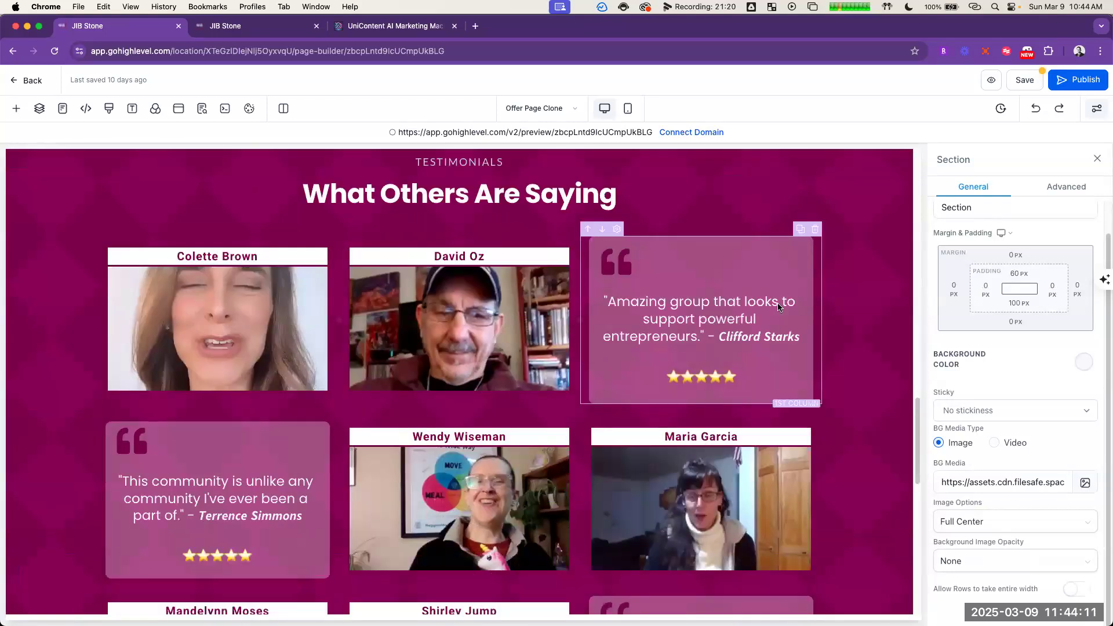
{"action": "scroll", "coordinate": [778, 305], "scroll_direction": "up", "scroll_amount": 2}
{"action": "scroll", "coordinate": [774, 299], "scroll_direction": "up", "scroll_amount": 10}
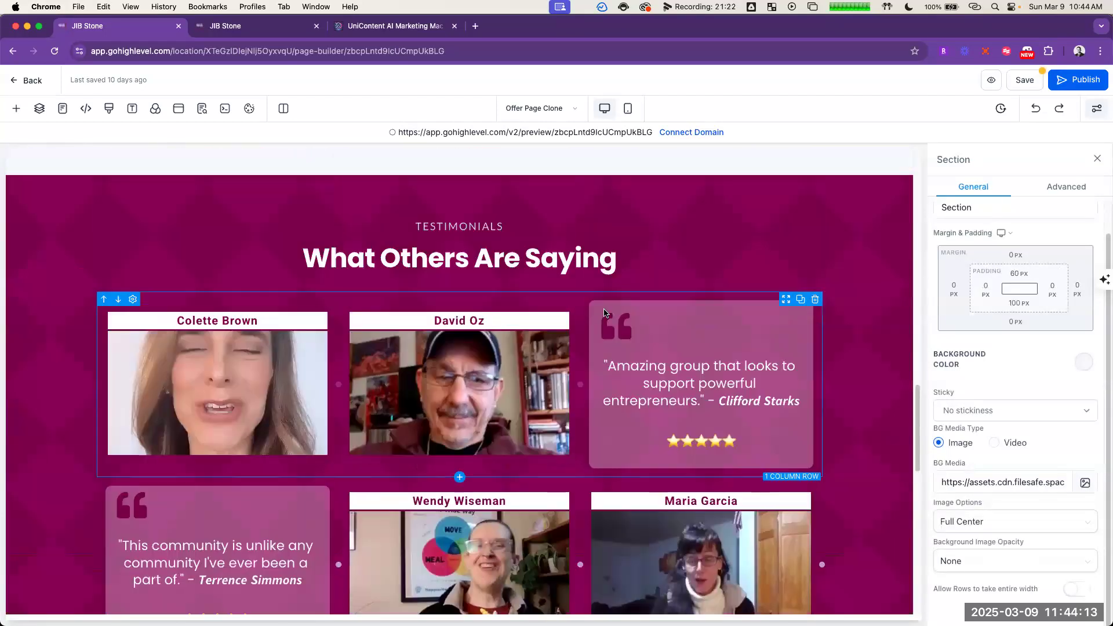
{"action": "scroll", "coordinate": [647, 361], "scroll_direction": "up", "scroll_amount": 10}
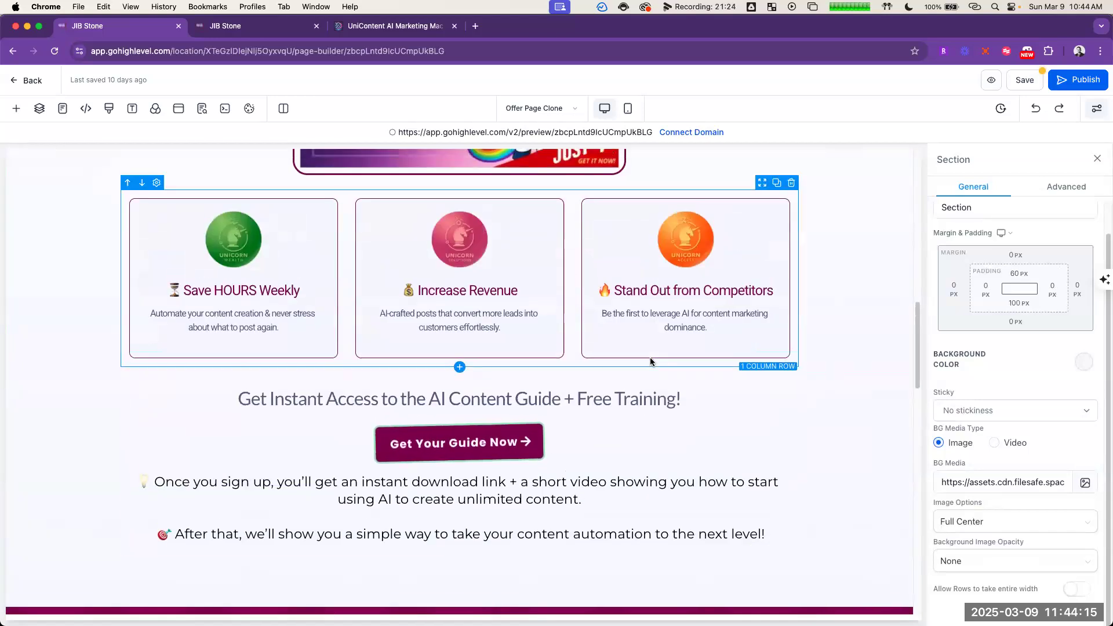
{"action": "scroll", "coordinate": [690, 377], "scroll_direction": "up", "scroll_amount": 5}
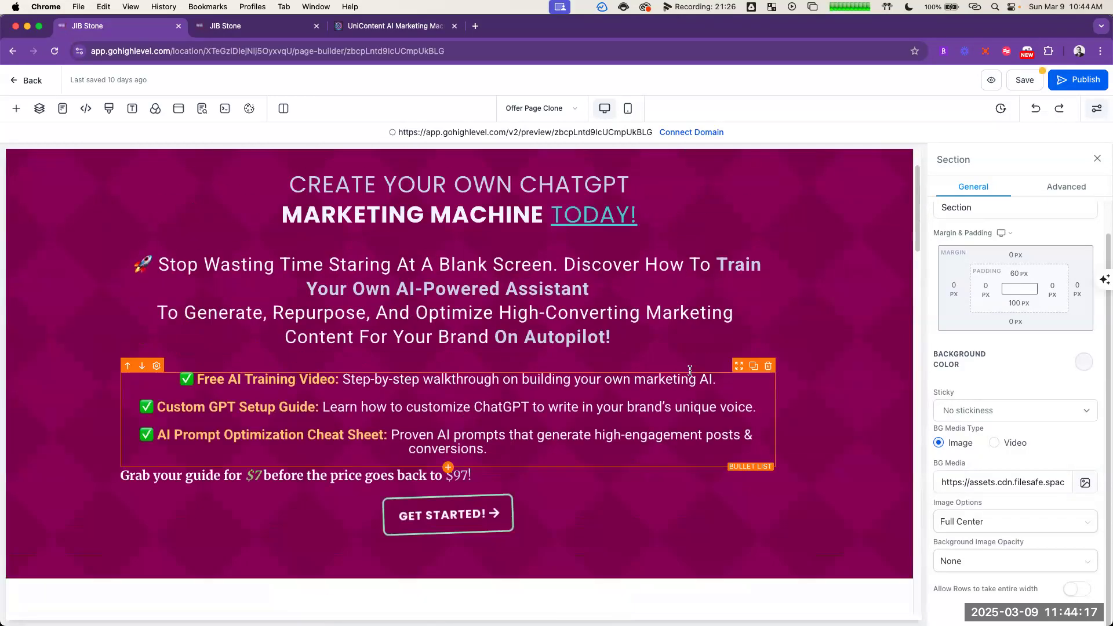
{"action": "scroll", "coordinate": [580, 376], "scroll_direction": "down", "scroll_amount": 3}
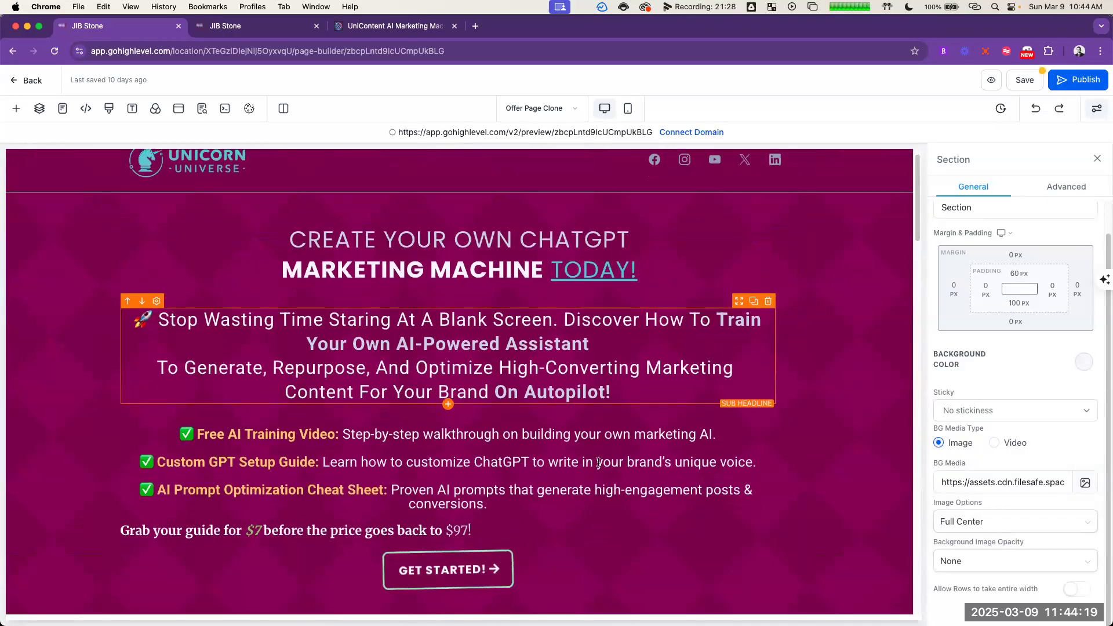
Step: Delete the "Grab your guide for $7" paragraph above the GET STARTED! button and open that button's settings
{"action": "left_click", "coordinate": [501, 435]}
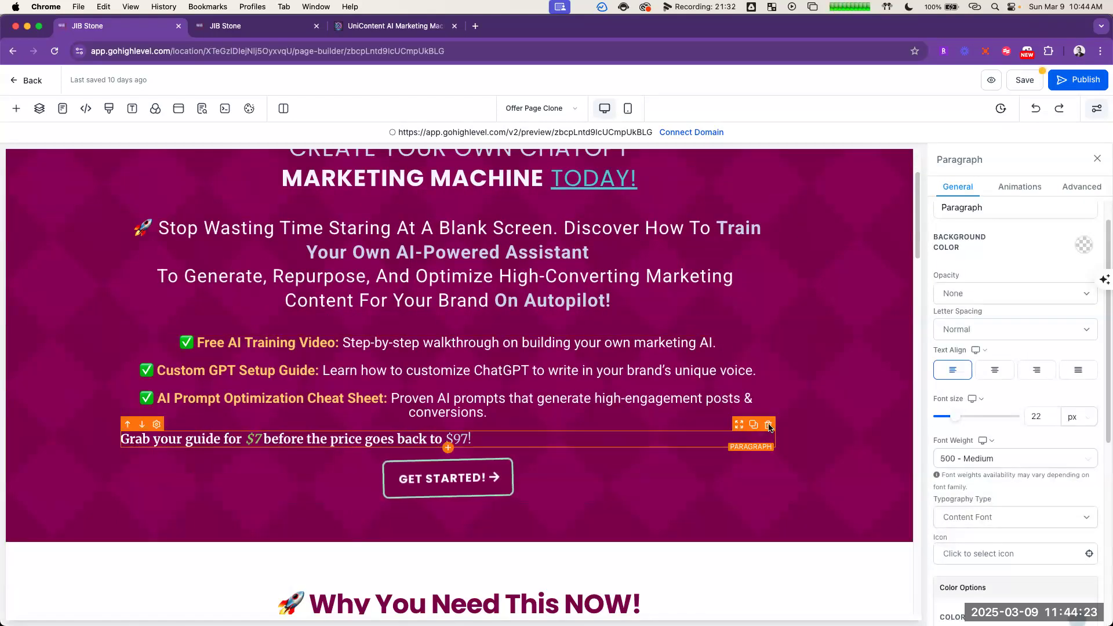
{"action": "left_click", "coordinate": [768, 425]}
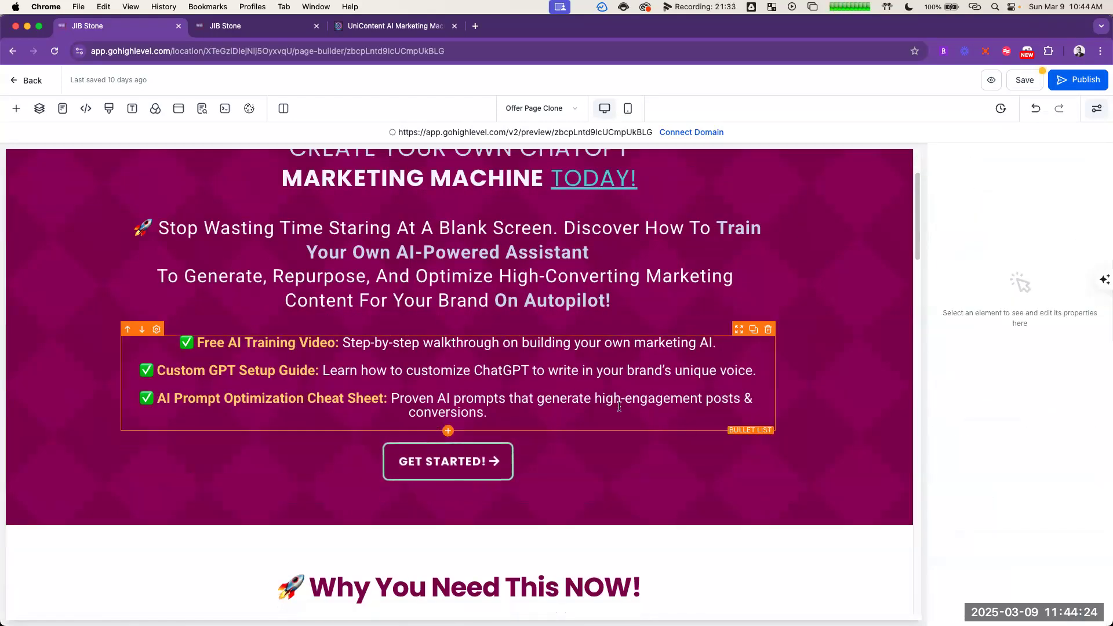
{"action": "left_click", "coordinate": [487, 458]}
{"action": "scroll", "coordinate": [1051, 429], "scroll_direction": "down", "scroll_amount": 5}
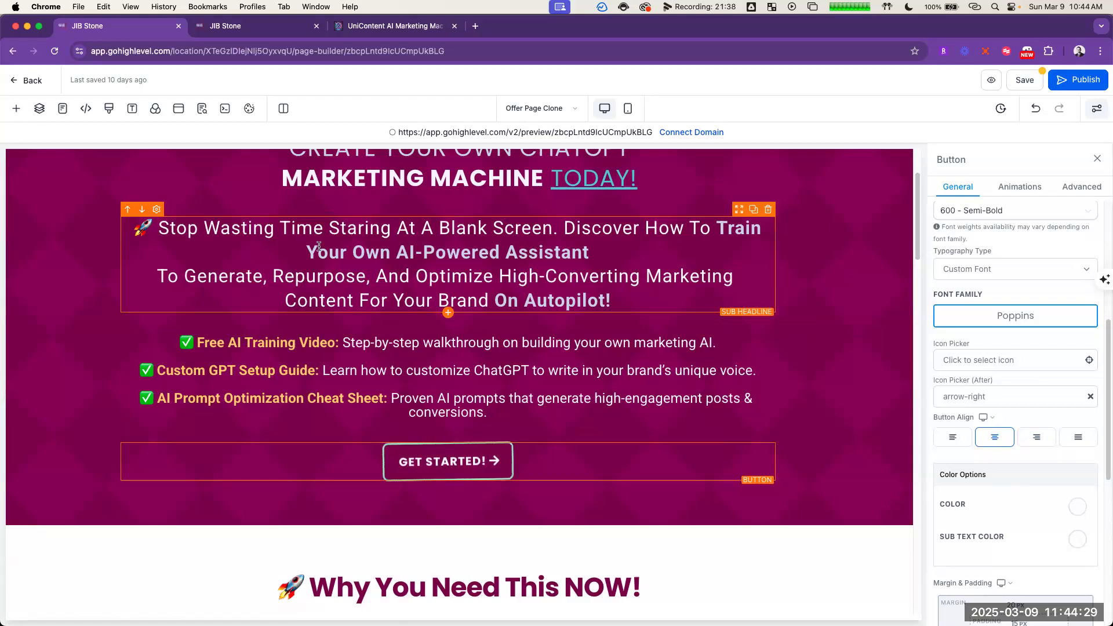
Step: Remove the line break before "To Generate" in the opening section's sub headline and capitalise "To"
{"action": "left_click", "coordinate": [154, 272]}
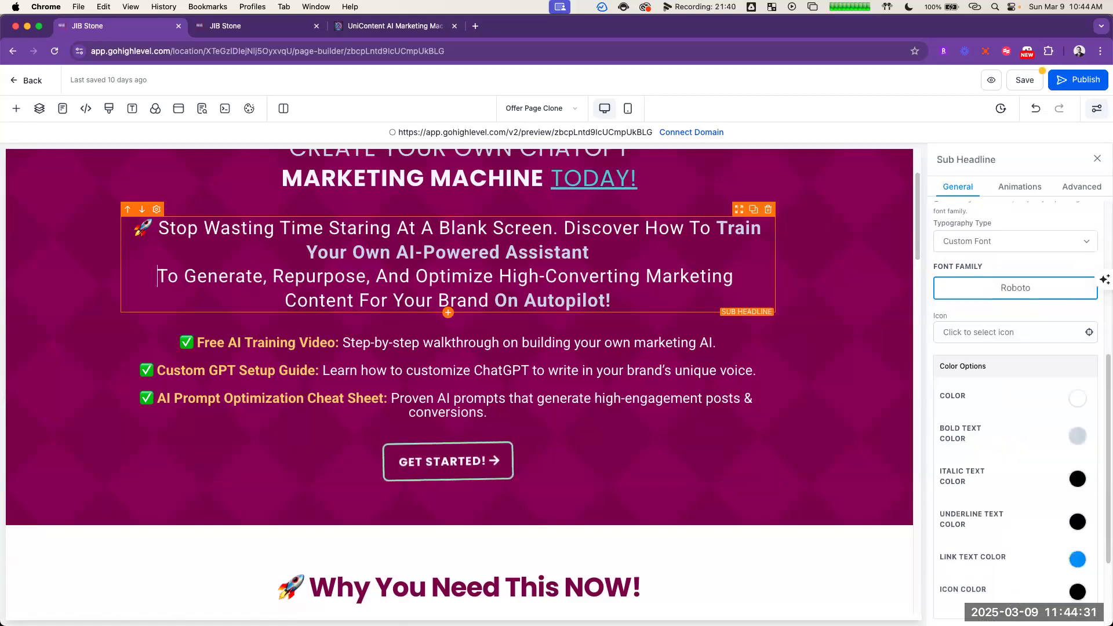
{"action": "key", "text": "BackSpace"}
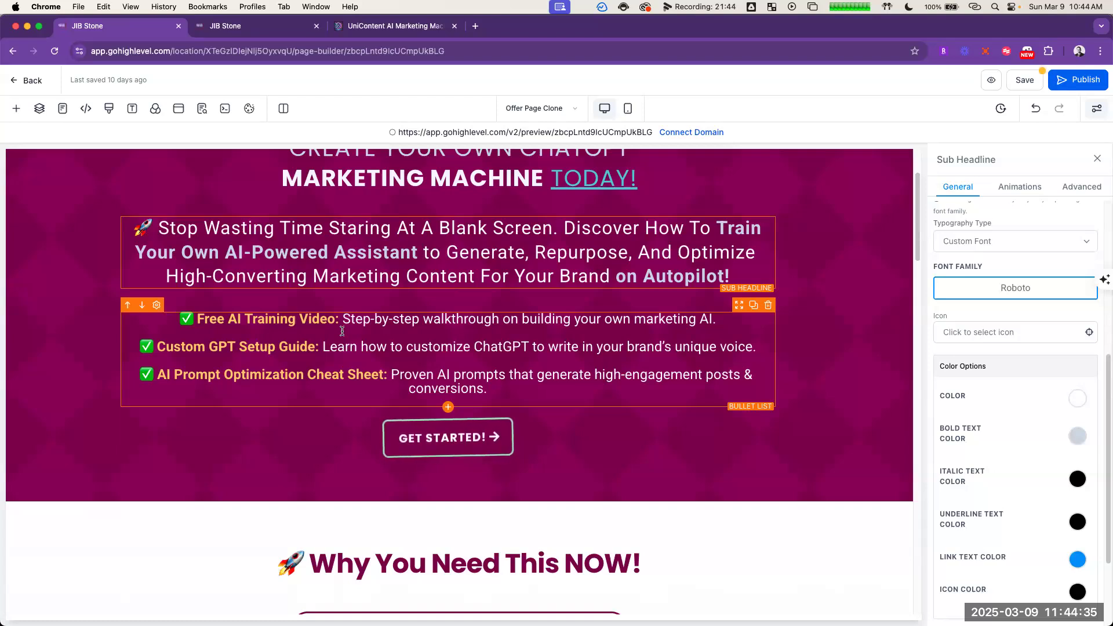
{"action": "key", "text": "Delete"}
{"action": "type", "text": "T"}
{"action": "scroll", "coordinate": [671, 362], "scroll_direction": "up", "scroll_amount": 2}
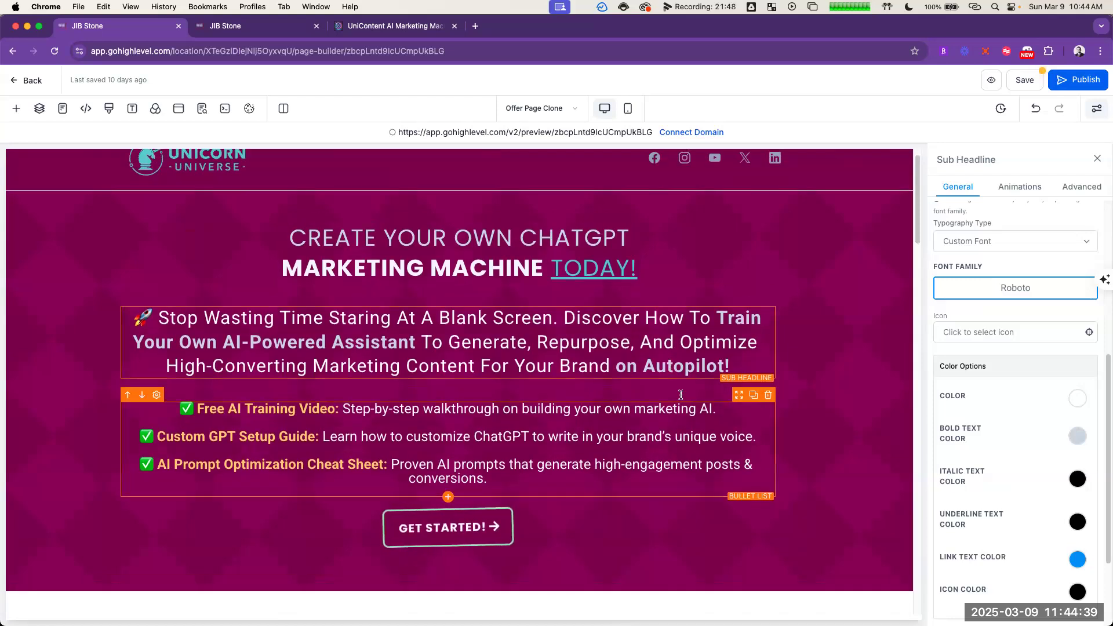
Step: Try the main headline without the line break before MARKETING MACHINE and restore the break
{"action": "left_click", "coordinate": [302, 258]}
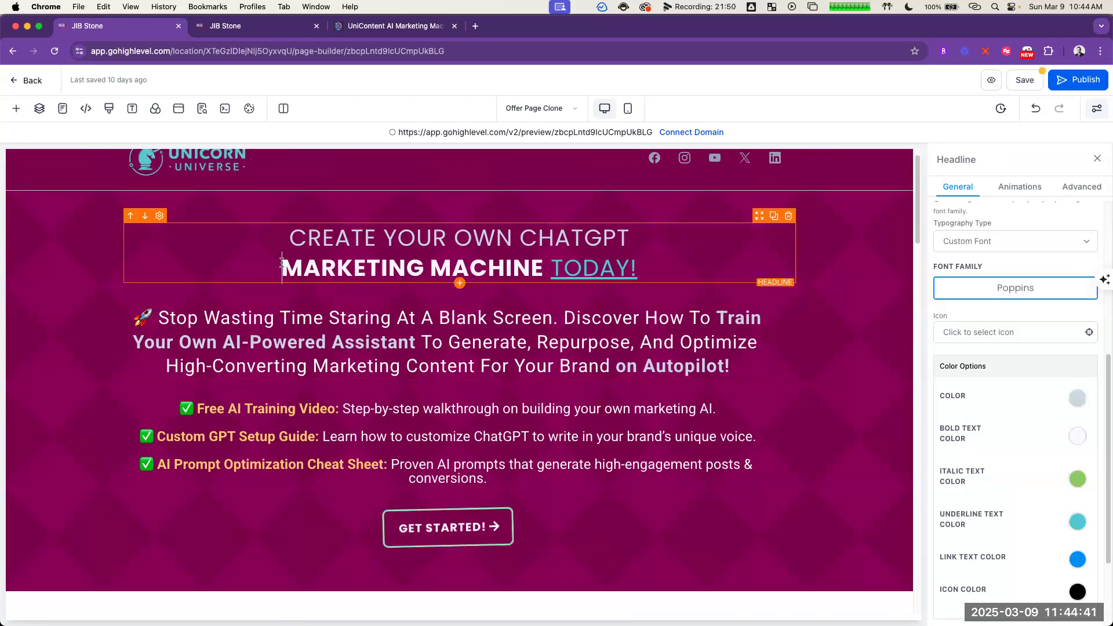
{"action": "key", "text": "BackSpace"}
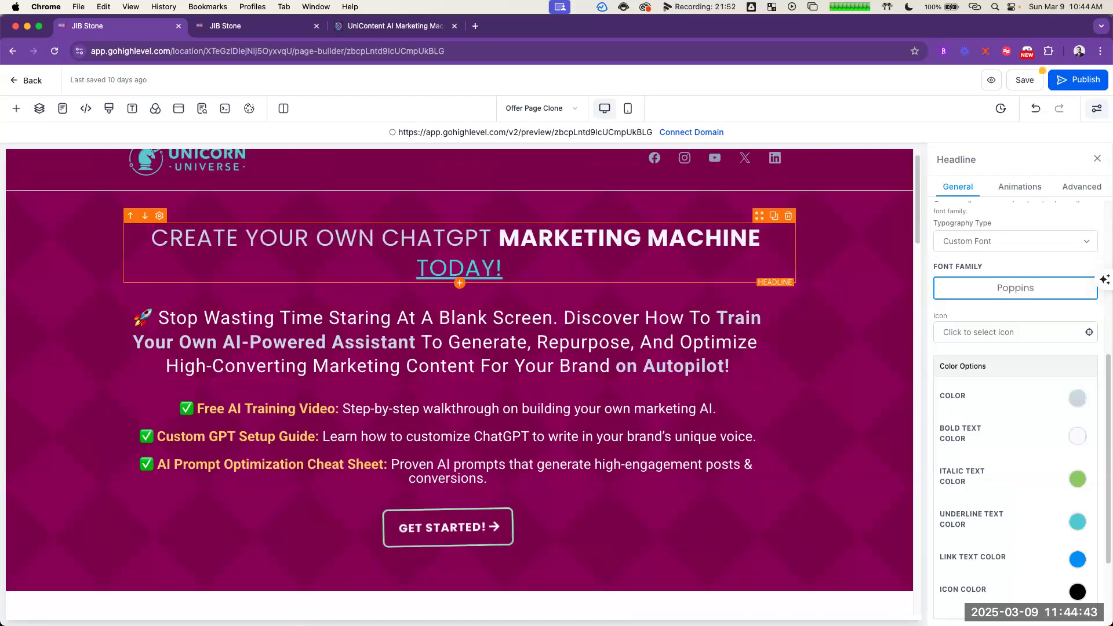
{"action": "key", "text": "Return"}
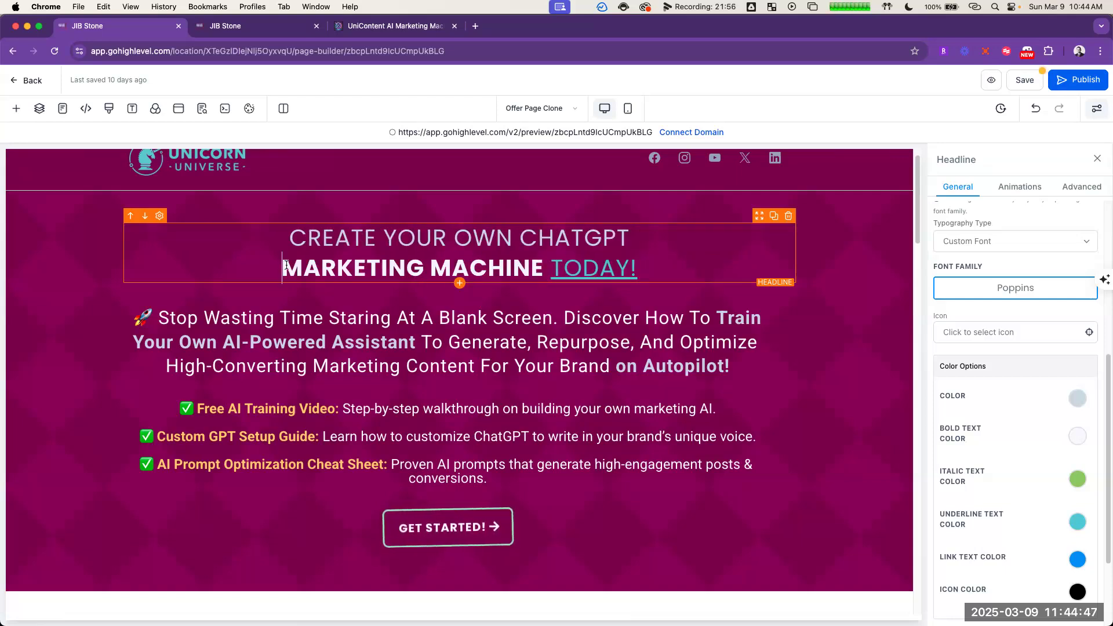
{"action": "left_click", "coordinate": [822, 452]}
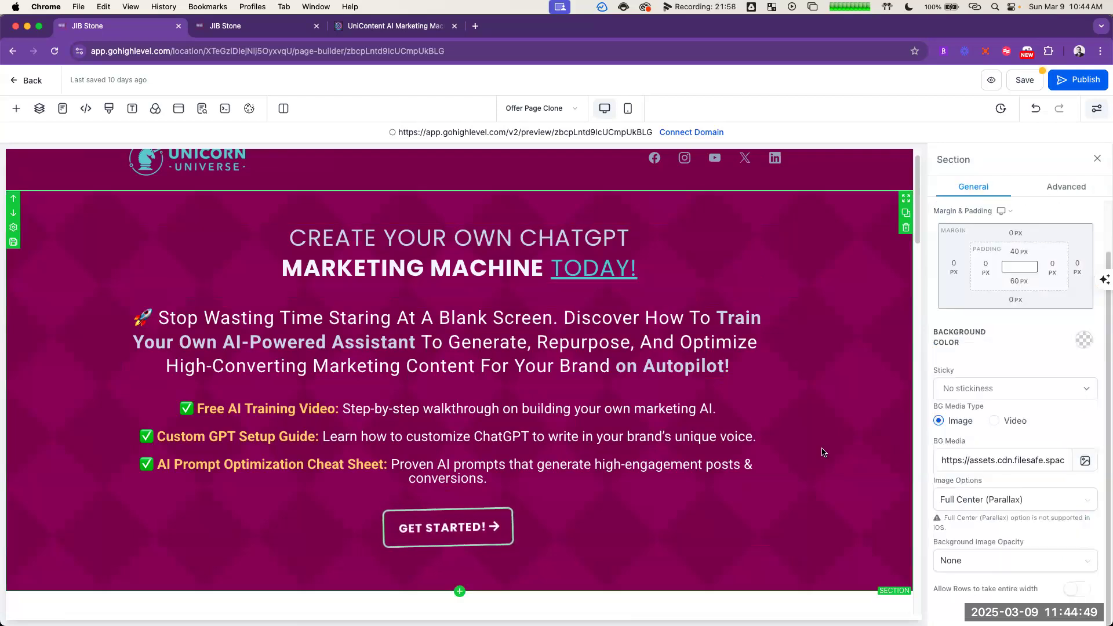
{"action": "scroll", "coordinate": [822, 451], "scroll_direction": "down", "scroll_amount": 2}
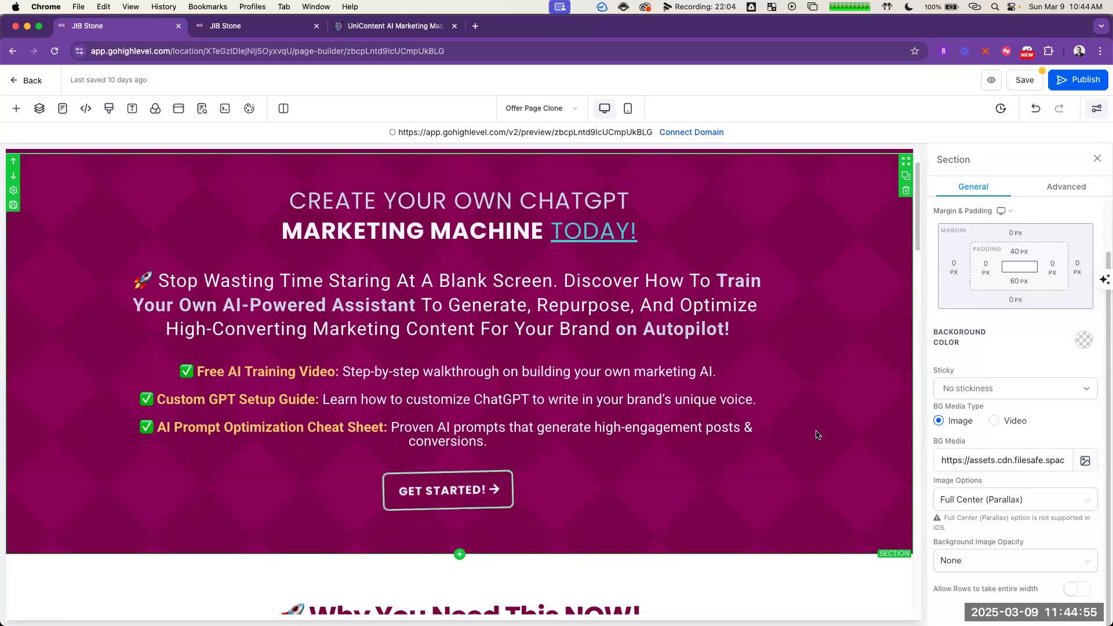
{"action": "scroll", "coordinate": [816, 435], "scroll_direction": "down", "scroll_amount": 2}
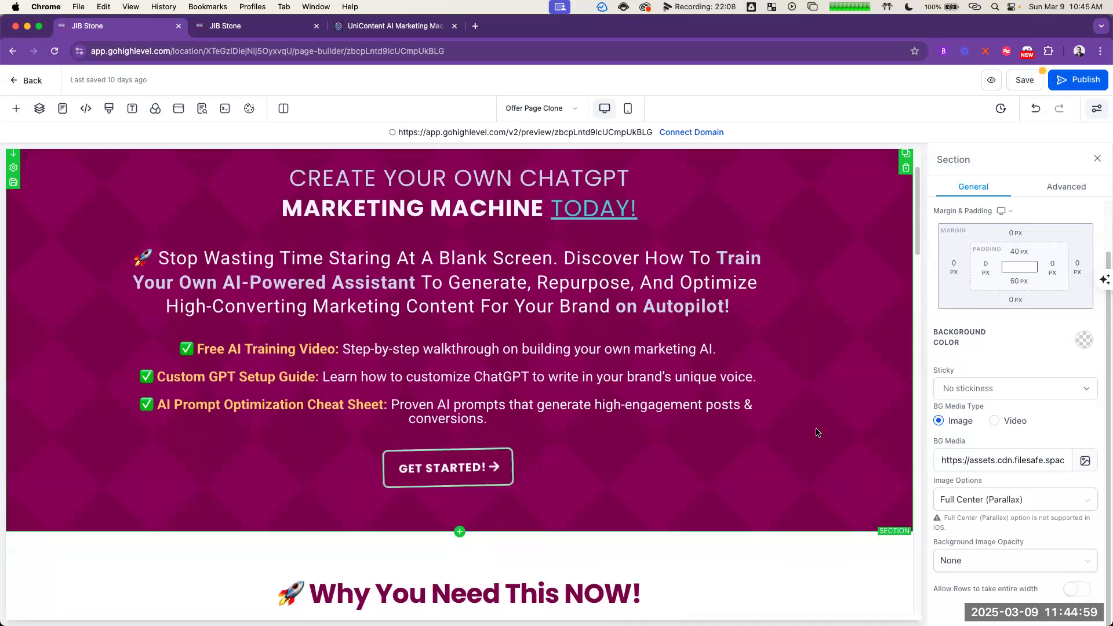
{"action": "scroll", "coordinate": [817, 433], "scroll_direction": "down", "scroll_amount": 1}
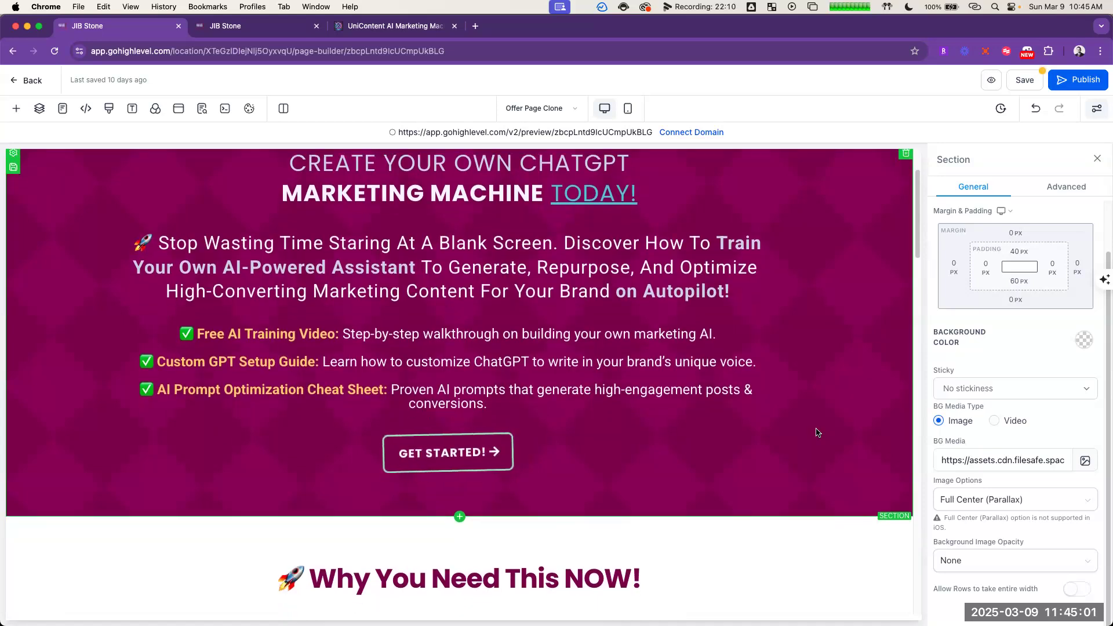
Step: Search all media and stock images for "time" from the Save HOURS Weekly card's image settings
{"action": "scroll", "coordinate": [816, 432], "scroll_direction": "down", "scroll_amount": 2}
{"action": "scroll", "coordinate": [816, 432], "scroll_direction": "down", "scroll_amount": 1}
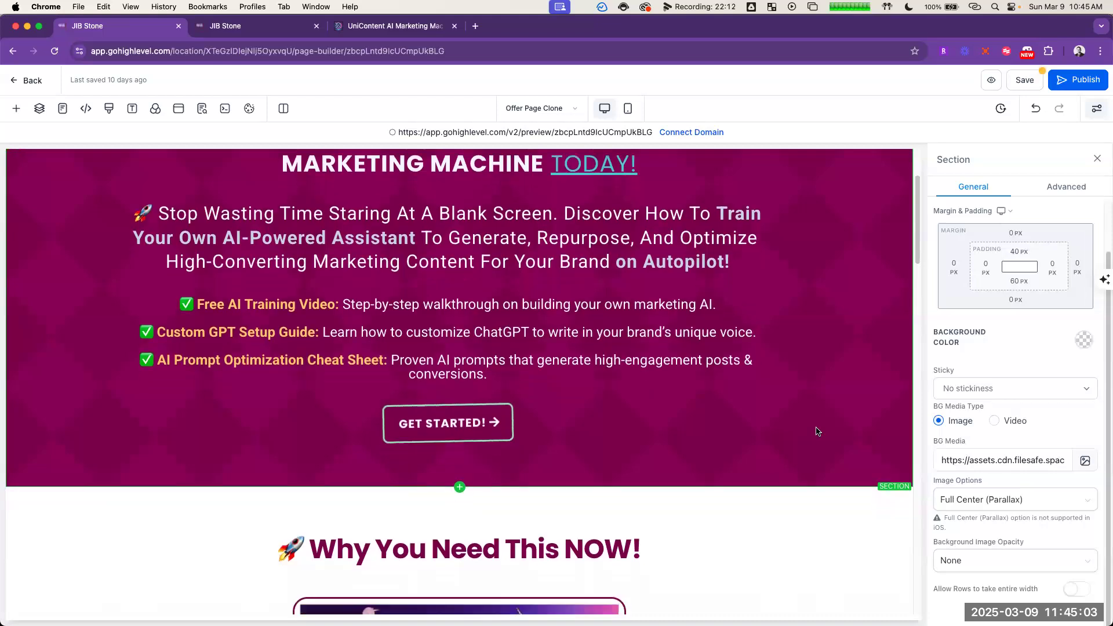
{"action": "scroll", "coordinate": [817, 433], "scroll_direction": "down", "scroll_amount": 2}
{"action": "scroll", "coordinate": [817, 434], "scroll_direction": "down", "scroll_amount": 10}
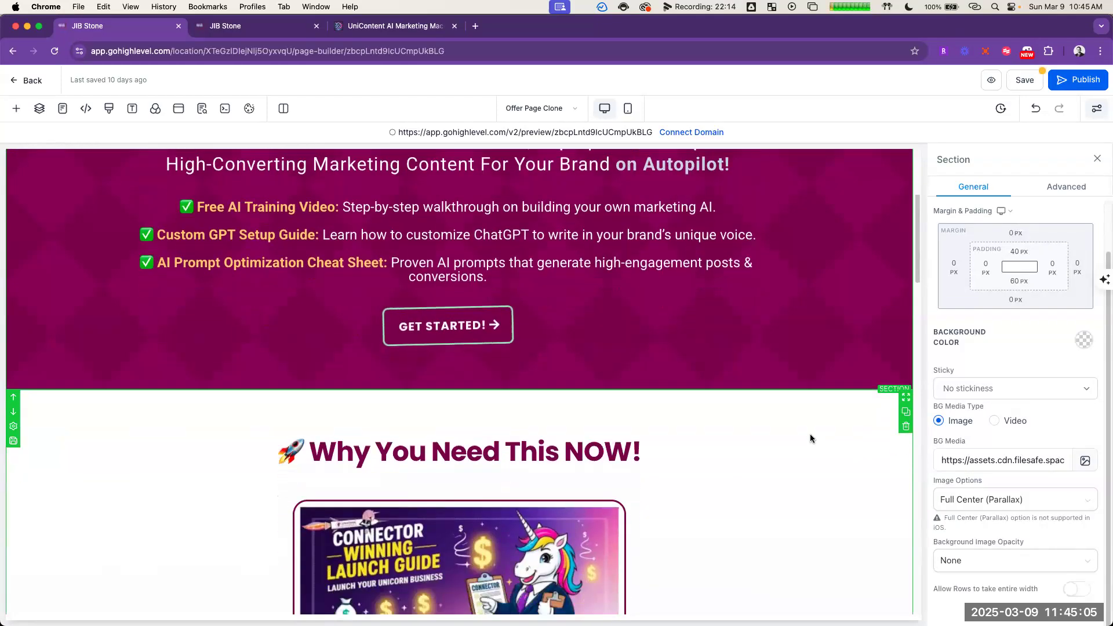
{"action": "scroll", "coordinate": [806, 436], "scroll_direction": "down", "scroll_amount": 5}
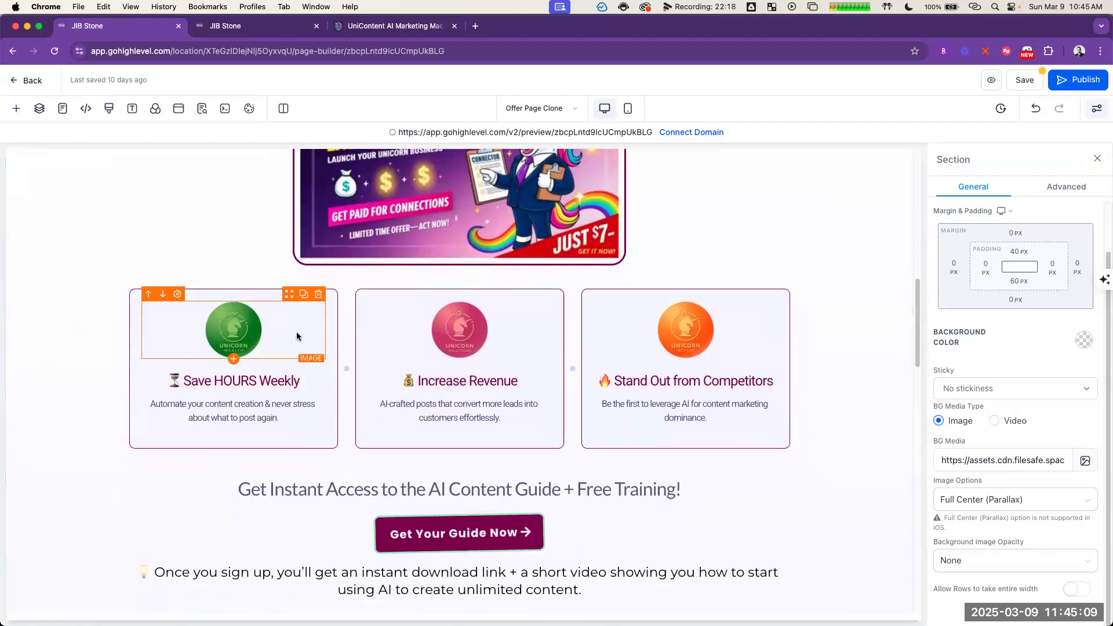
{"action": "left_click", "coordinate": [308, 316]}
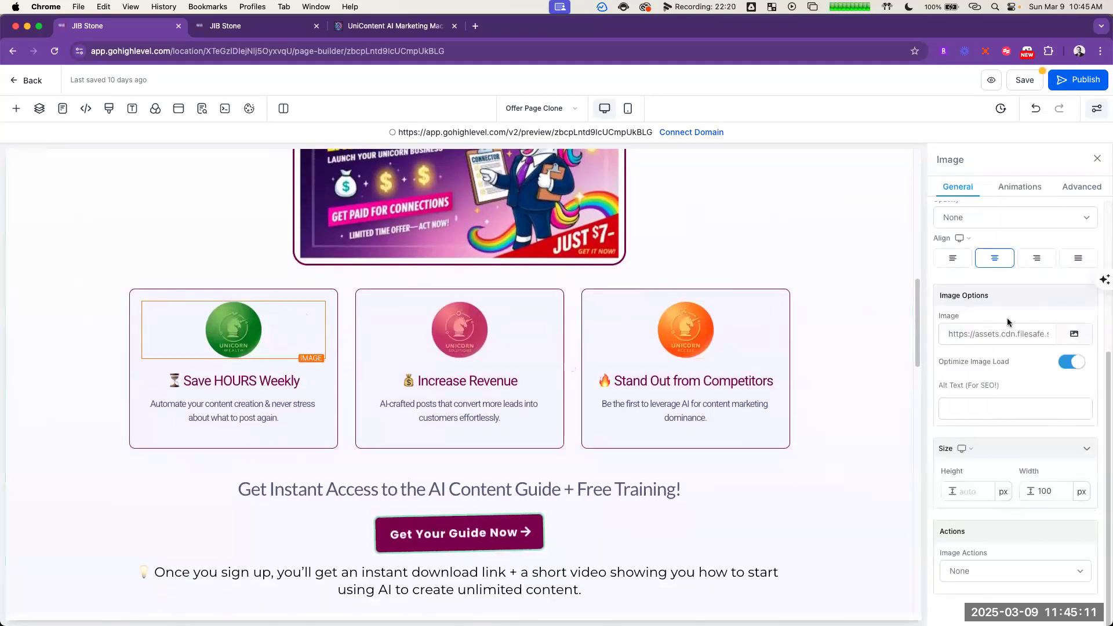
{"action": "left_click", "coordinate": [1074, 334]}
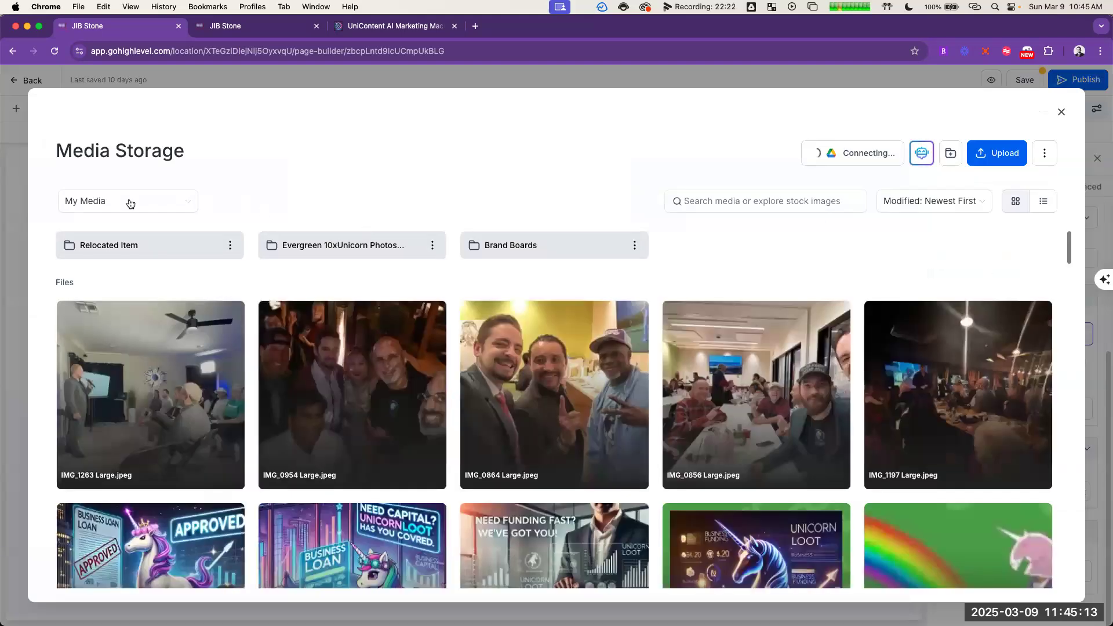
{"action": "left_click", "coordinate": [129, 203]}
{"action": "left_click", "coordinate": [129, 229]}
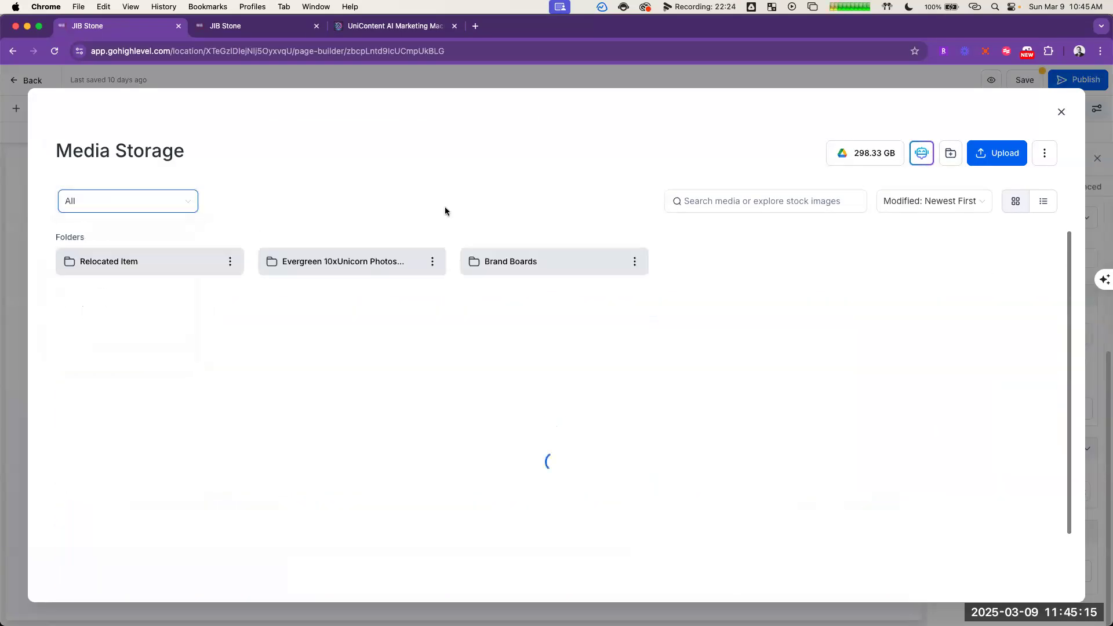
{"action": "left_click", "coordinate": [761, 203]}
{"action": "type", "text": "time"}
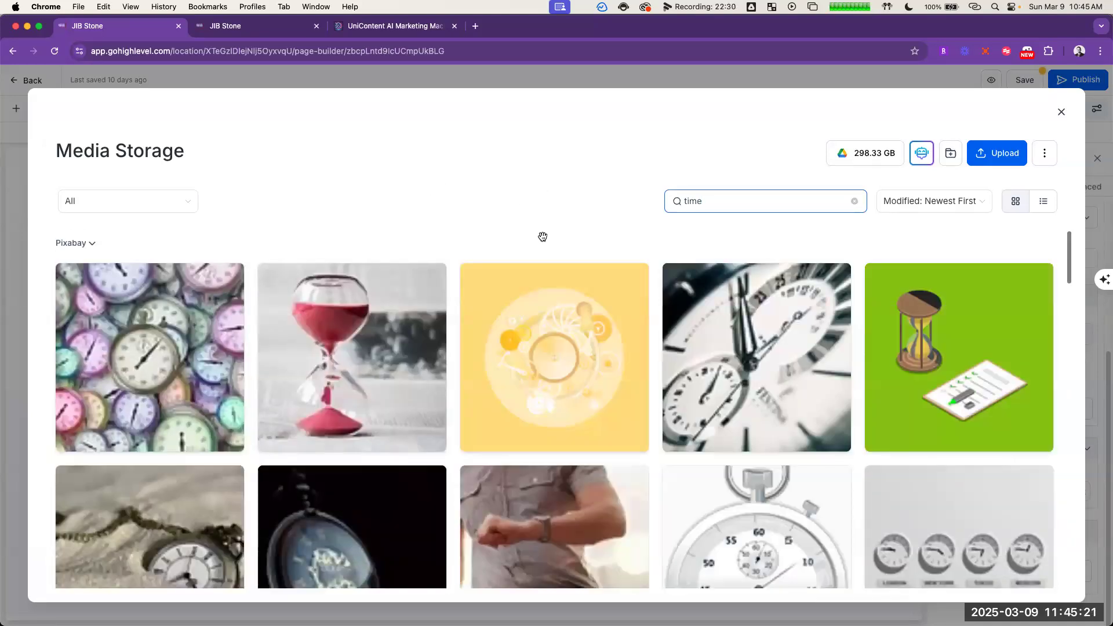
Step: Look through the "time" stock images for a card picture and close the media library without choosing one
{"action": "scroll", "coordinate": [562, 360], "scroll_direction": "down", "scroll_amount": 3}
{"action": "scroll", "coordinate": [571, 357], "scroll_direction": "down", "scroll_amount": 10}
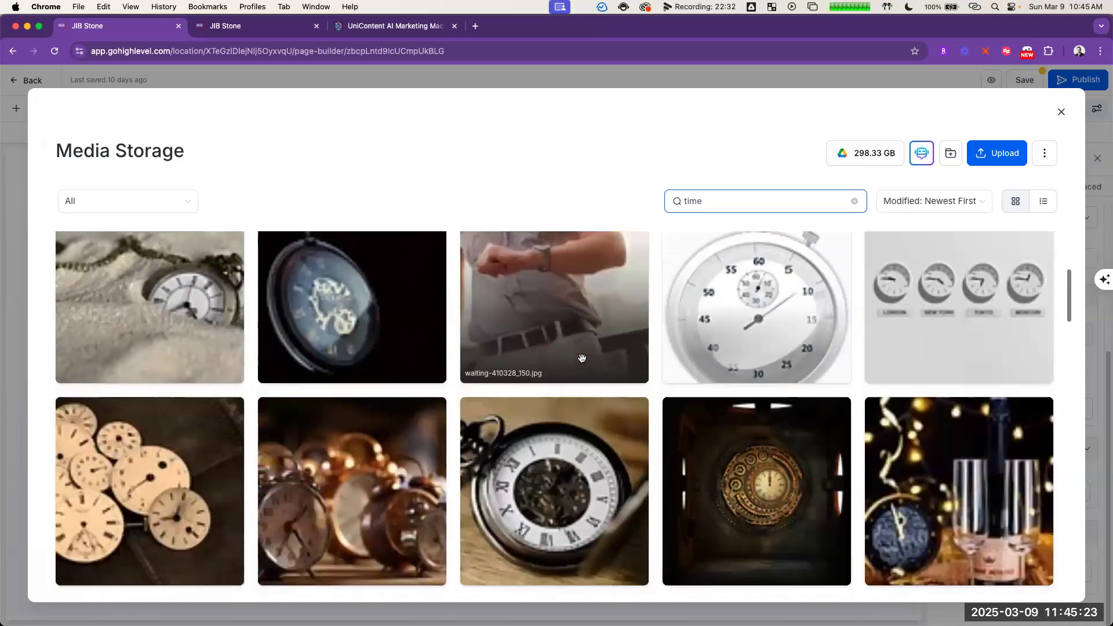
{"action": "scroll", "coordinate": [580, 352], "scroll_direction": "down", "scroll_amount": 8}
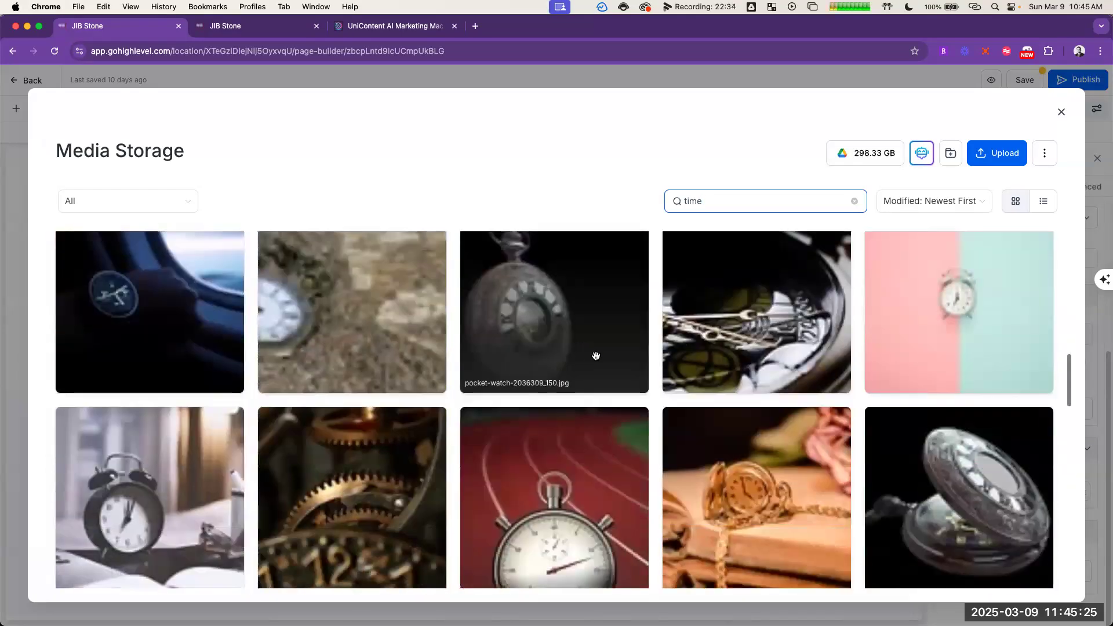
{"action": "scroll", "coordinate": [607, 367], "scroll_direction": "down", "scroll_amount": 6}
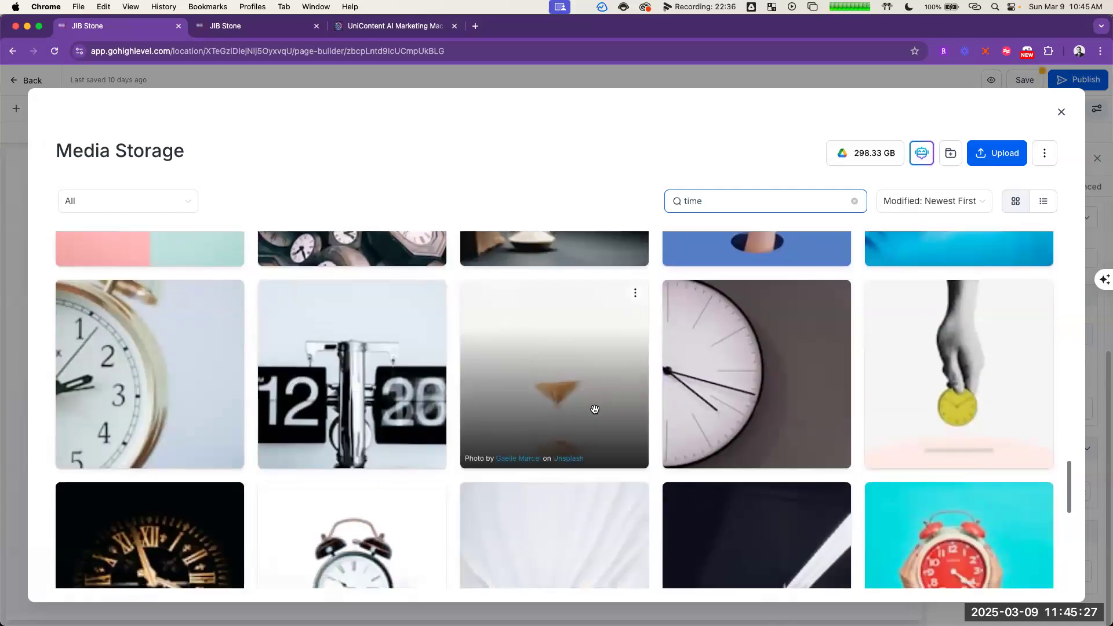
{"action": "scroll", "coordinate": [568, 364], "scroll_direction": "up", "scroll_amount": 20}
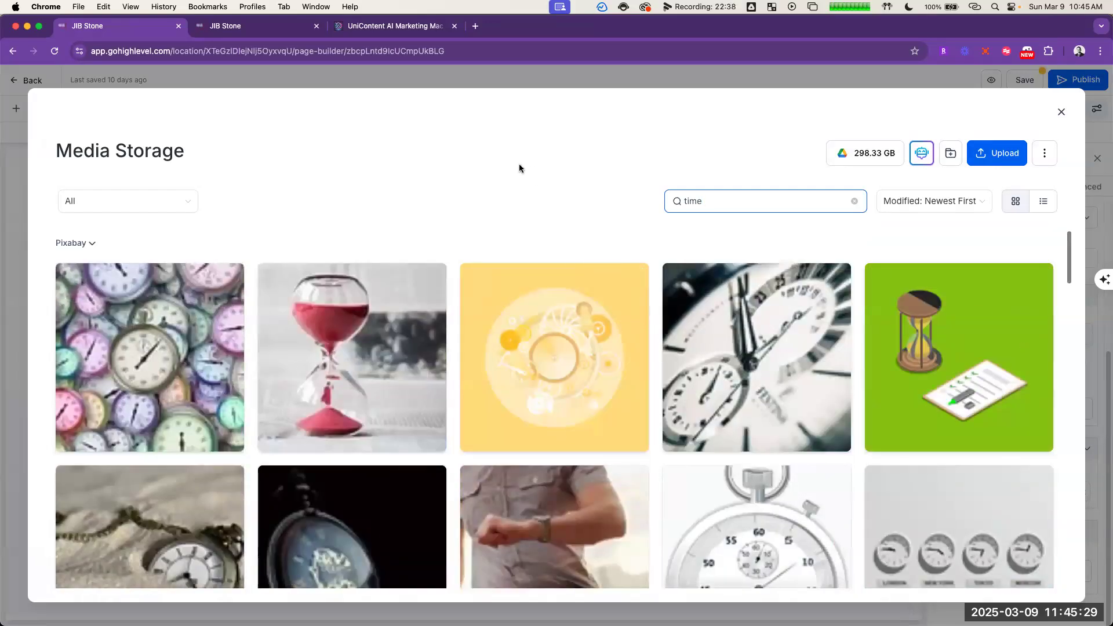
{"action": "left_click", "coordinate": [509, 187]}
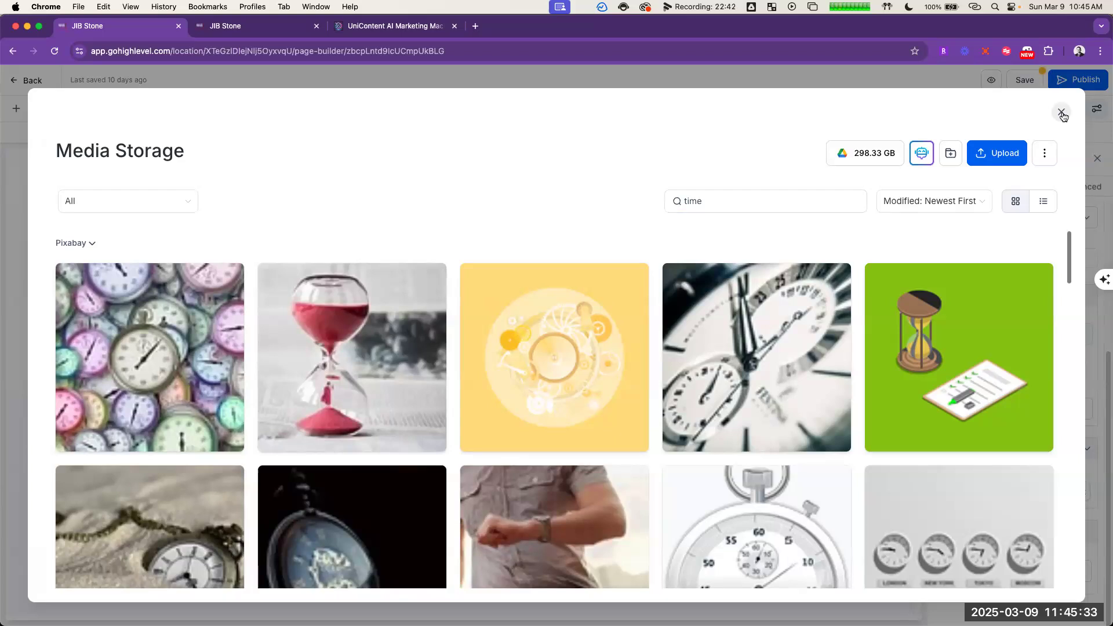
{"action": "scroll", "coordinate": [659, 265], "scroll_direction": "down", "scroll_amount": 6}
{"action": "scroll", "coordinate": [600, 341], "scroll_direction": "up", "scroll_amount": 2}
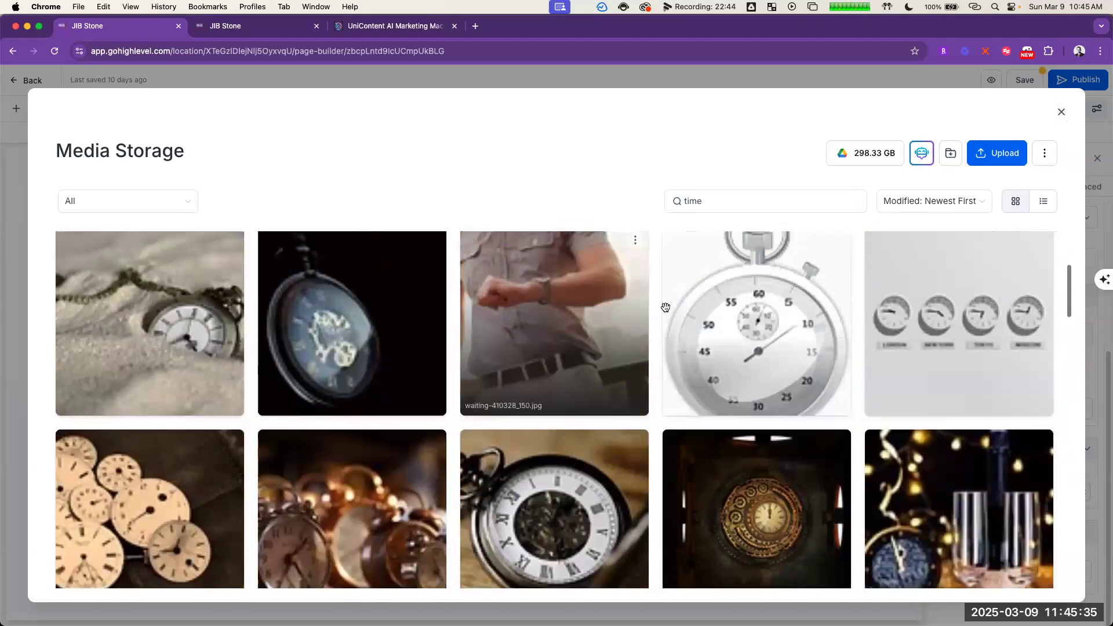
{"action": "left_click", "coordinate": [1063, 112]}
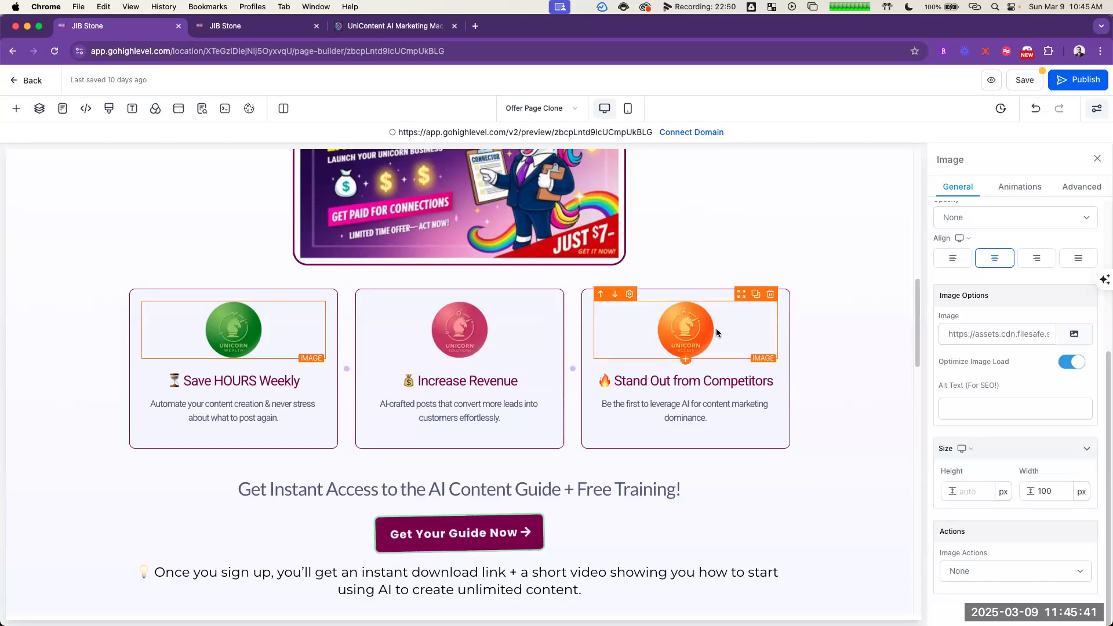
Step: Try deleting the coin images from all three benefit cards and undo the deletions
{"action": "left_click", "coordinate": [846, 340]}
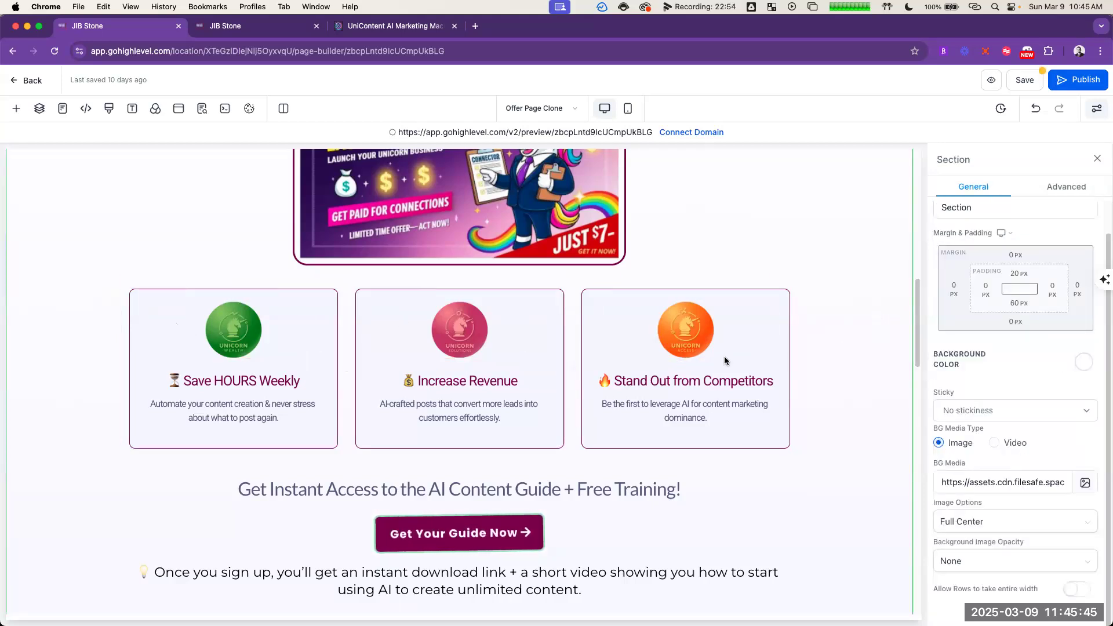
{"action": "left_click", "coordinate": [274, 317]}
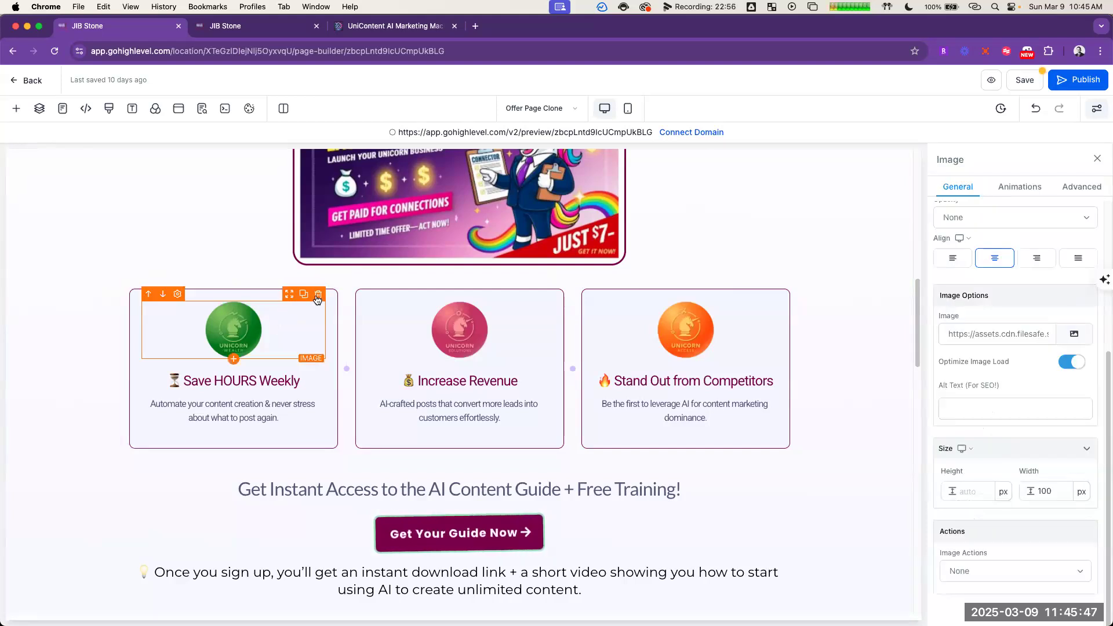
{"action": "left_click", "coordinate": [318, 295]}
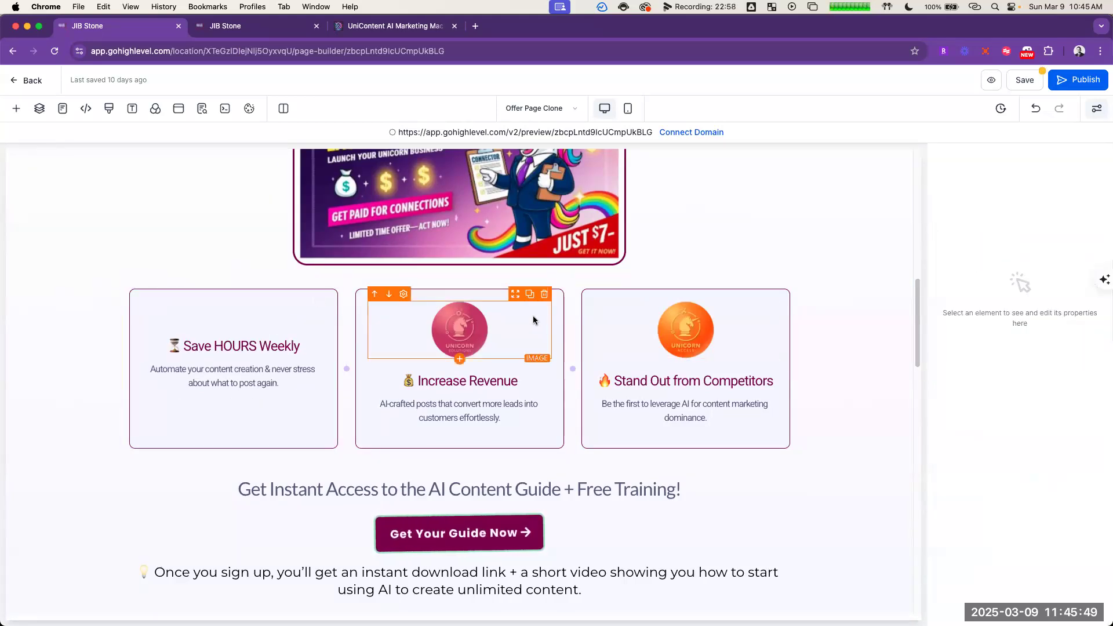
{"action": "left_click", "coordinate": [544, 296]}
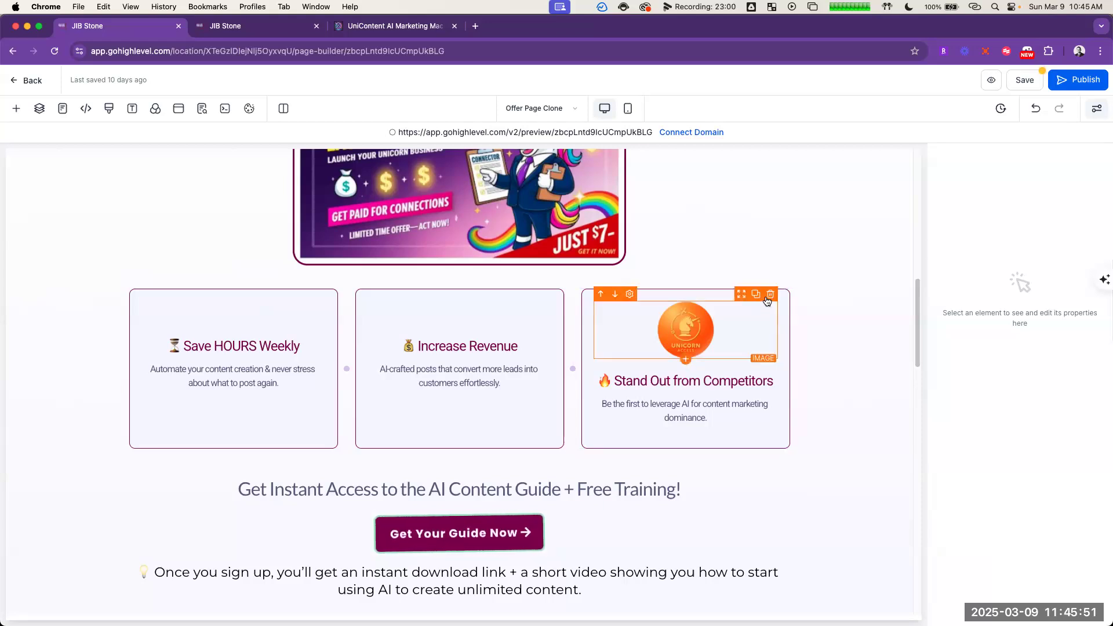
{"action": "left_click", "coordinate": [771, 295]}
{"action": "left_click", "coordinate": [869, 305]}
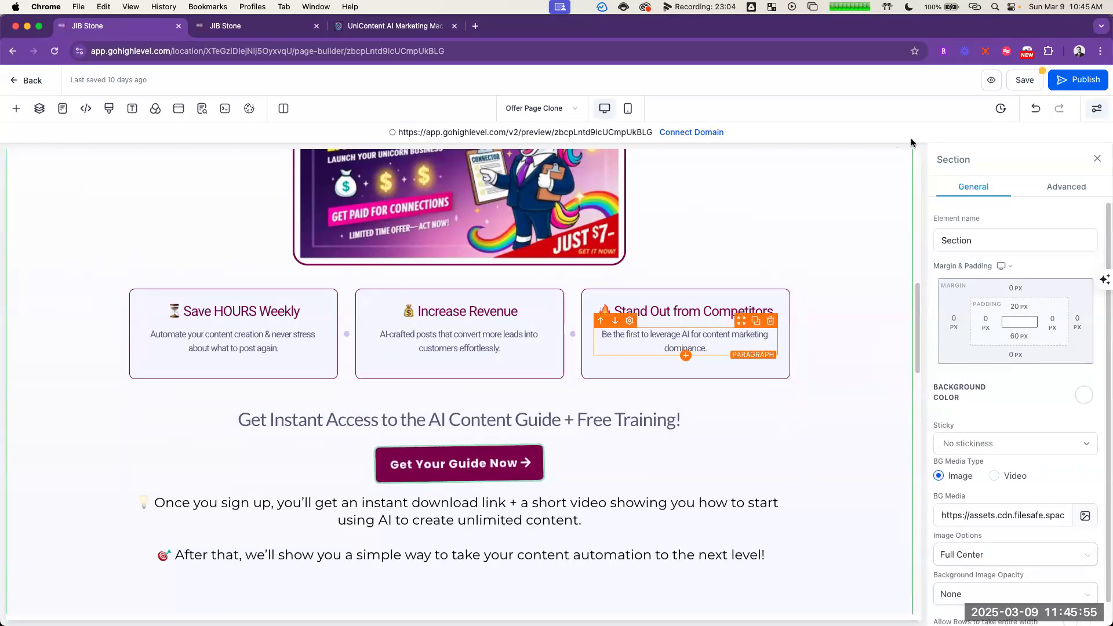
{"action": "left_click", "coordinate": [1036, 108]}
{"action": "left_click", "coordinate": [1036, 109]}
{"action": "left_click", "coordinate": [1036, 109]}
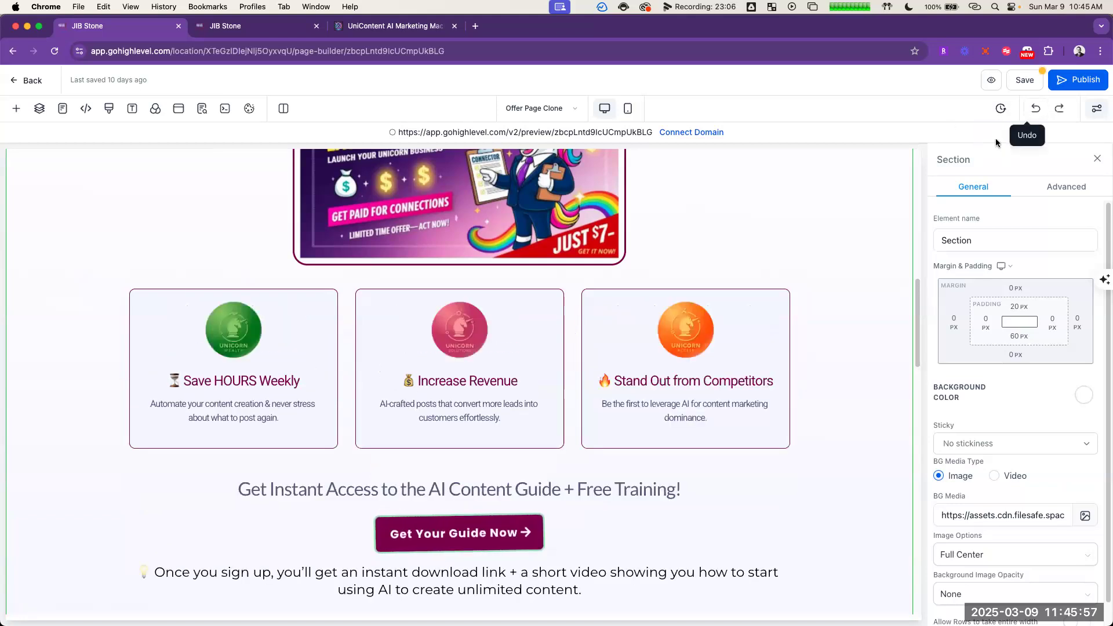
Step: Search all media and stock images for "saving time" to replace the Save HOURS Weekly card's coin image
{"action": "left_click", "coordinate": [309, 312]}
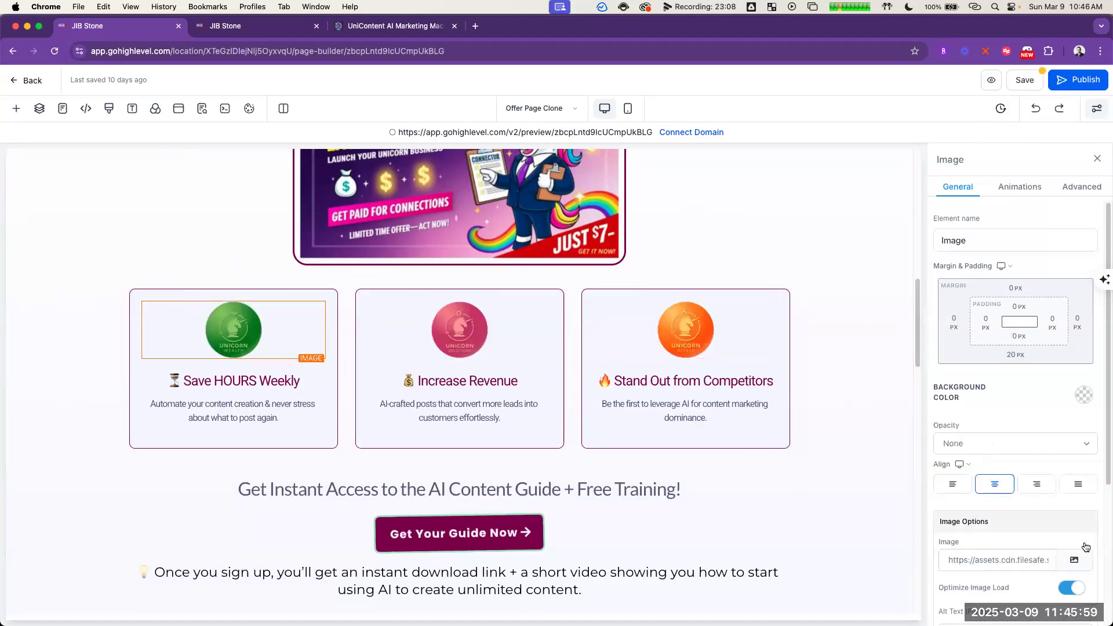
{"action": "left_click", "coordinate": [1074, 562]}
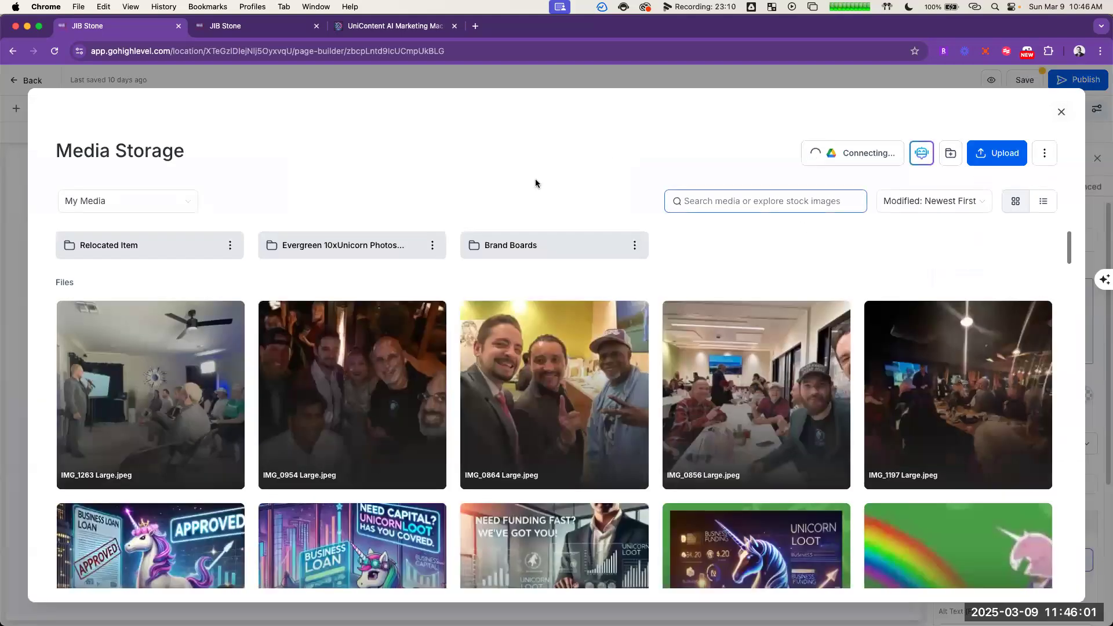
{"action": "left_click", "coordinate": [149, 203]}
{"action": "left_click", "coordinate": [116, 227]}
{"action": "left_click", "coordinate": [744, 197]}
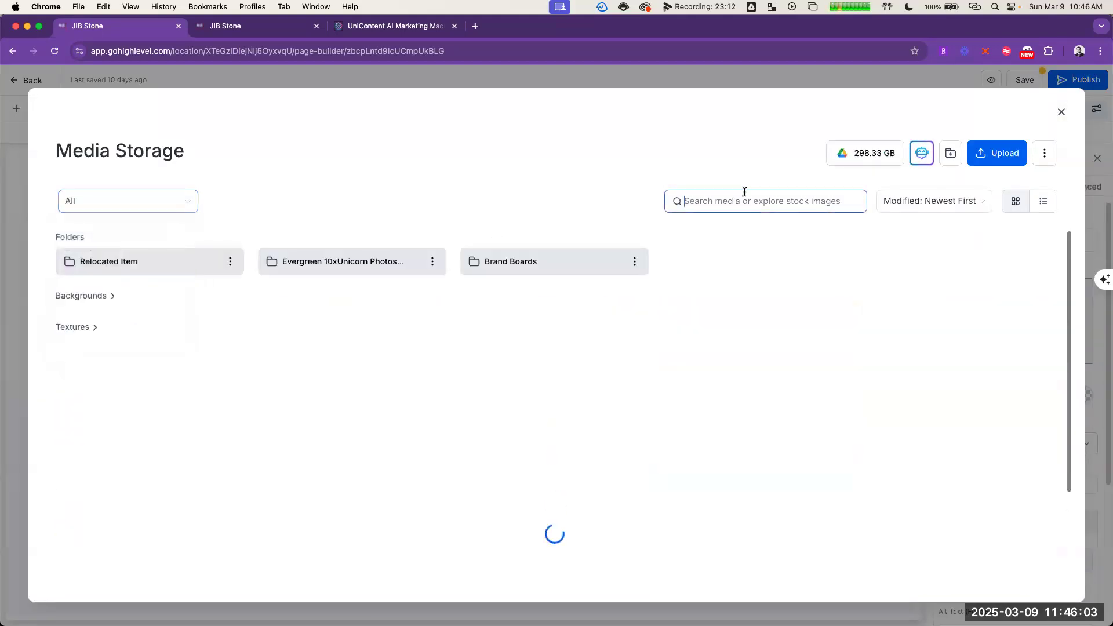
{"action": "type", "text": "saving time"}
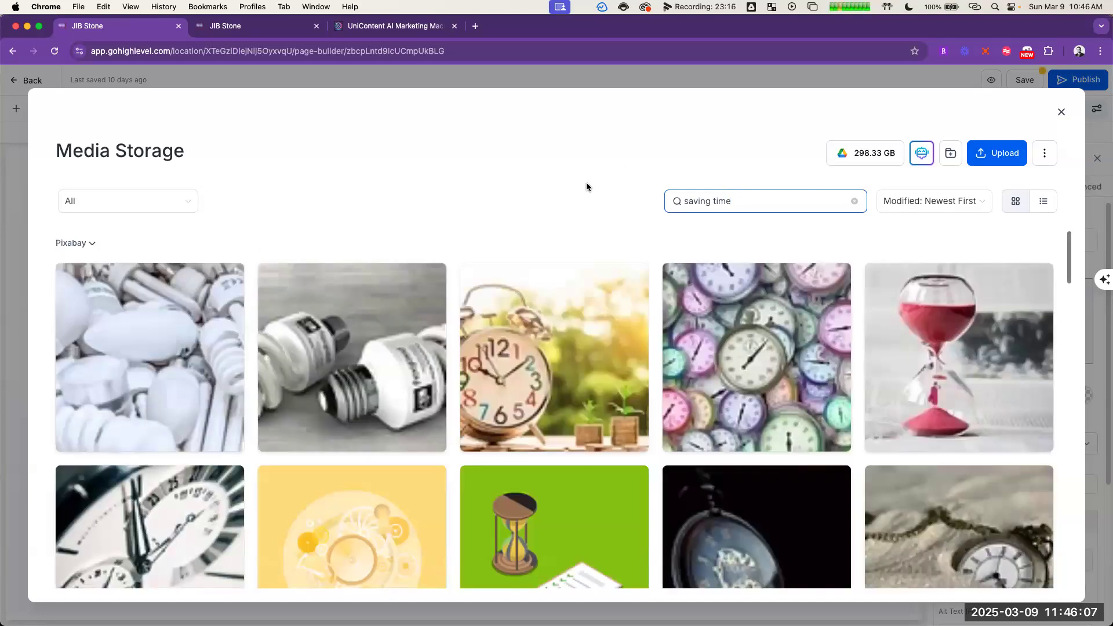
Step: Replace the Save HOURS Weekly card's coin image with the stock photo of a man checking his wristwatch
{"action": "scroll", "coordinate": [597, 258], "scroll_direction": "down", "scroll_amount": 4}
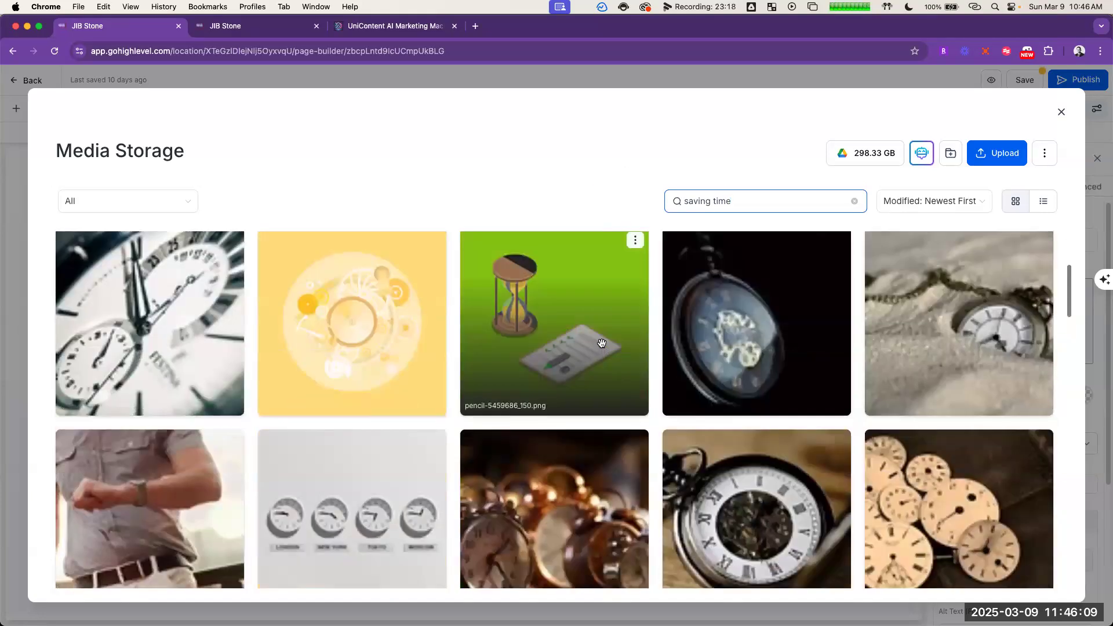
{"action": "scroll", "coordinate": [606, 341], "scroll_direction": "up", "scroll_amount": 1}
{"action": "scroll", "coordinate": [609, 338], "scroll_direction": "up", "scroll_amount": 4}
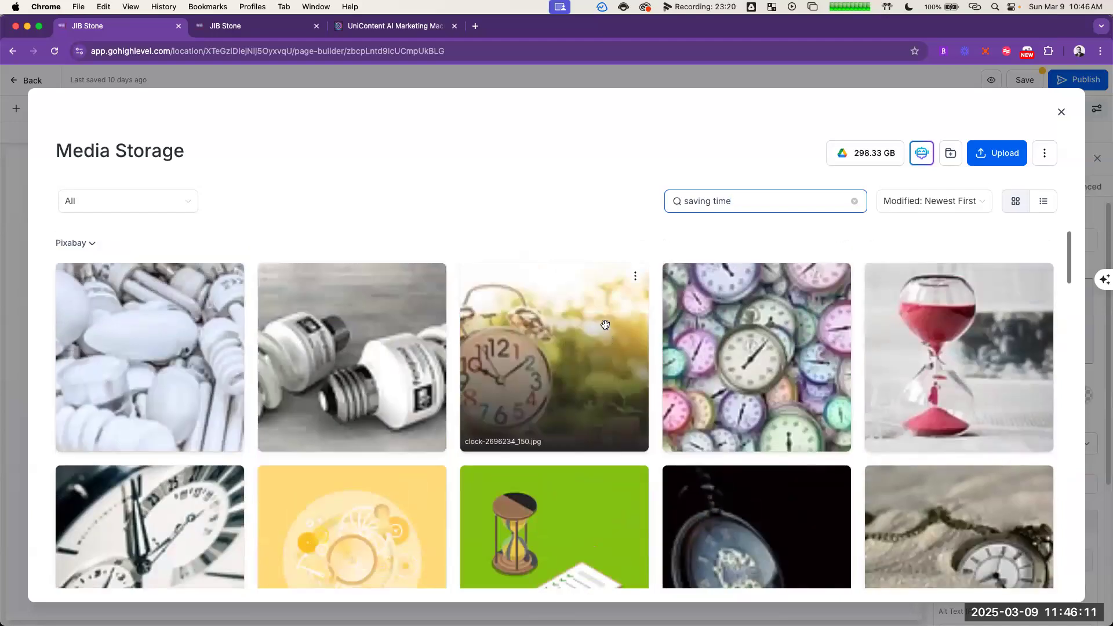
{"action": "scroll", "coordinate": [606, 326], "scroll_direction": "down", "scroll_amount": 12}
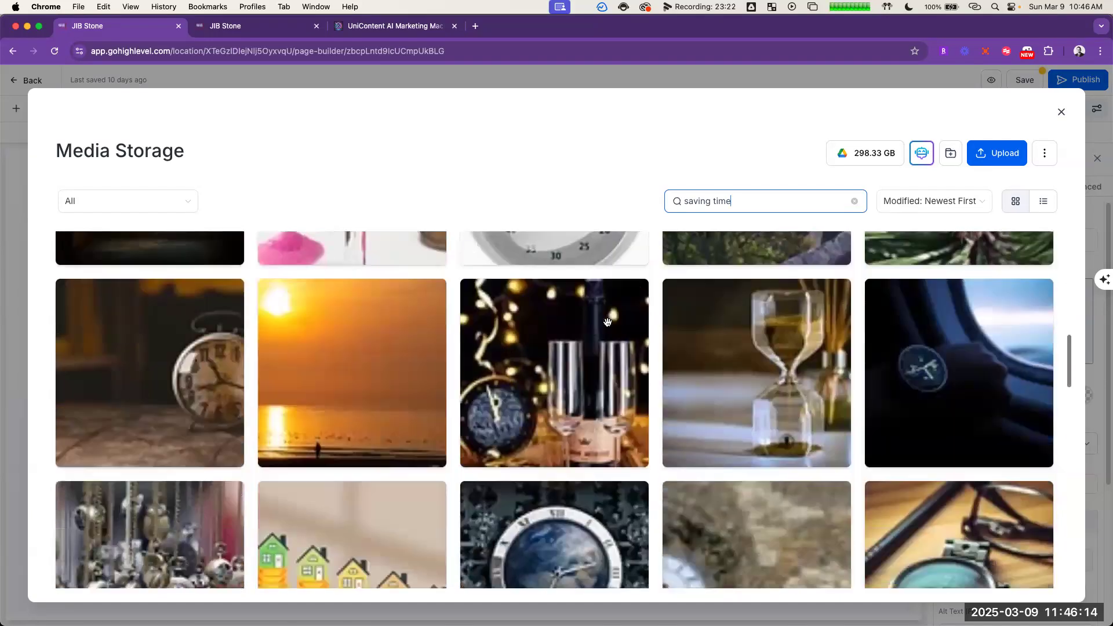
{"action": "mouse_move", "coordinate": [607, 323]}
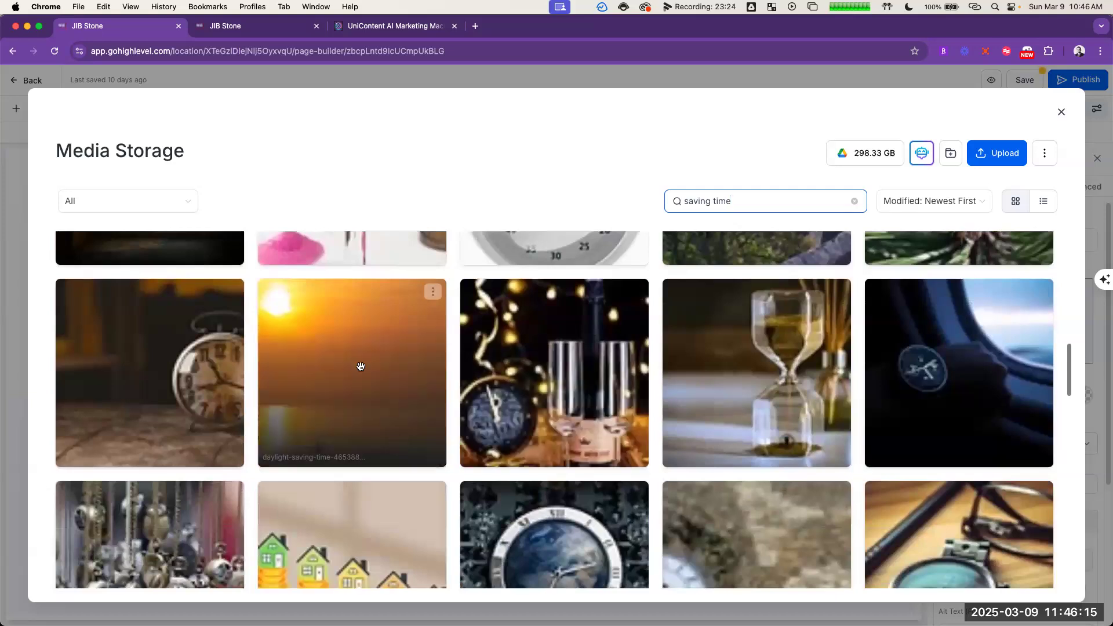
{"action": "scroll", "coordinate": [364, 348], "scroll_direction": "down", "scroll_amount": 3}
{"action": "scroll", "coordinate": [372, 337], "scroll_direction": "down", "scroll_amount": 7}
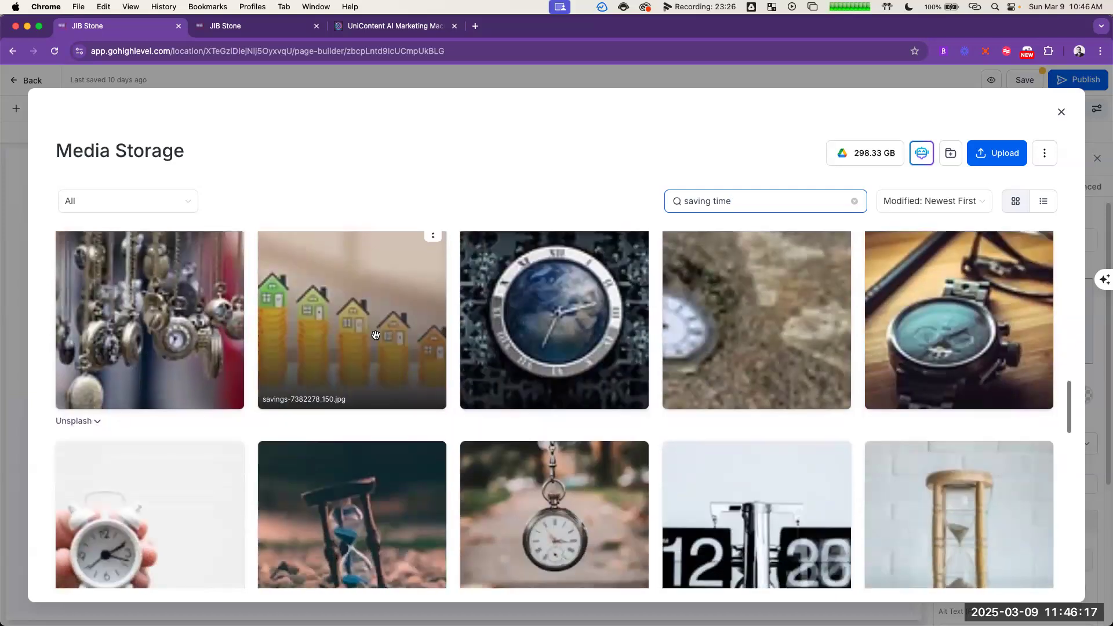
{"action": "scroll", "coordinate": [360, 377], "scroll_direction": "down", "scroll_amount": 10}
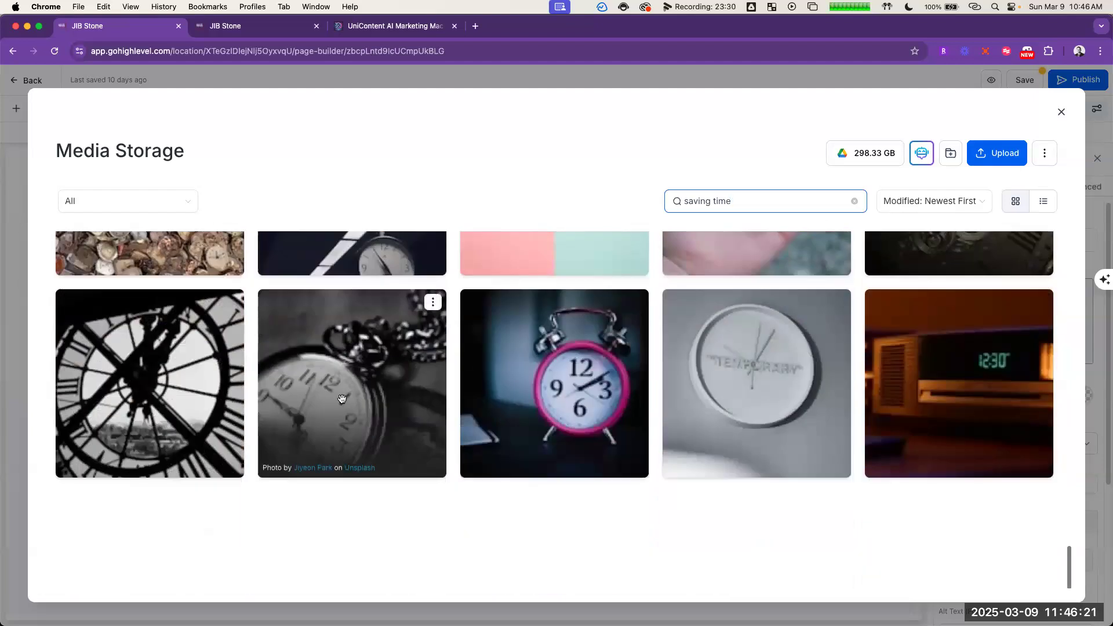
{"action": "scroll", "coordinate": [348, 395], "scroll_direction": "up", "scroll_amount": 15}
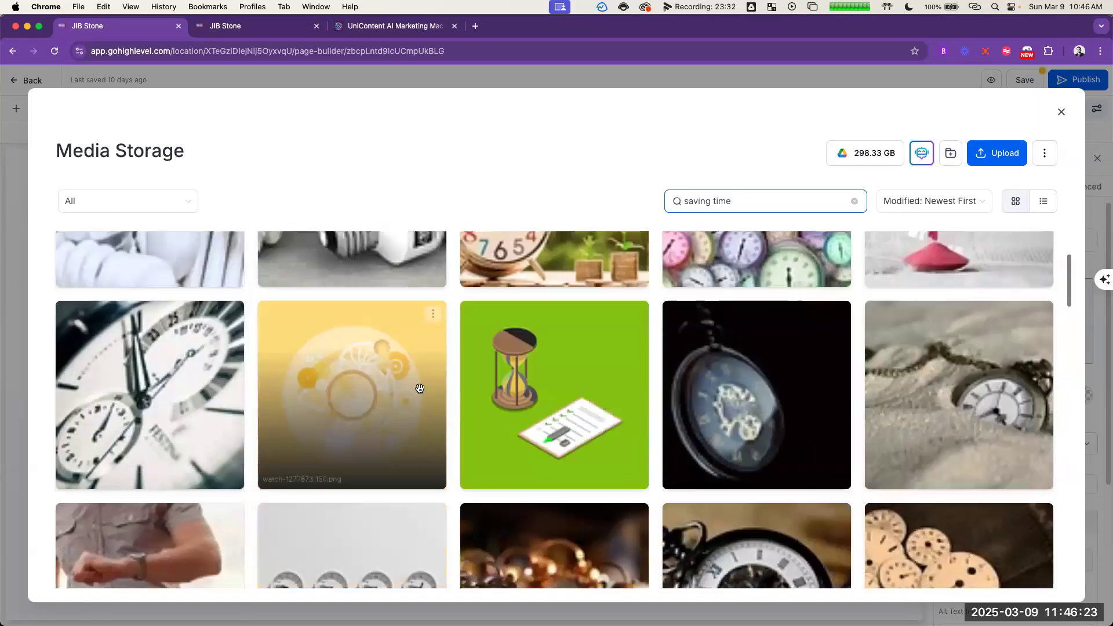
{"action": "scroll", "coordinate": [421, 396], "scroll_direction": "down", "scroll_amount": 3}
{"action": "left_click", "coordinate": [117, 399]}
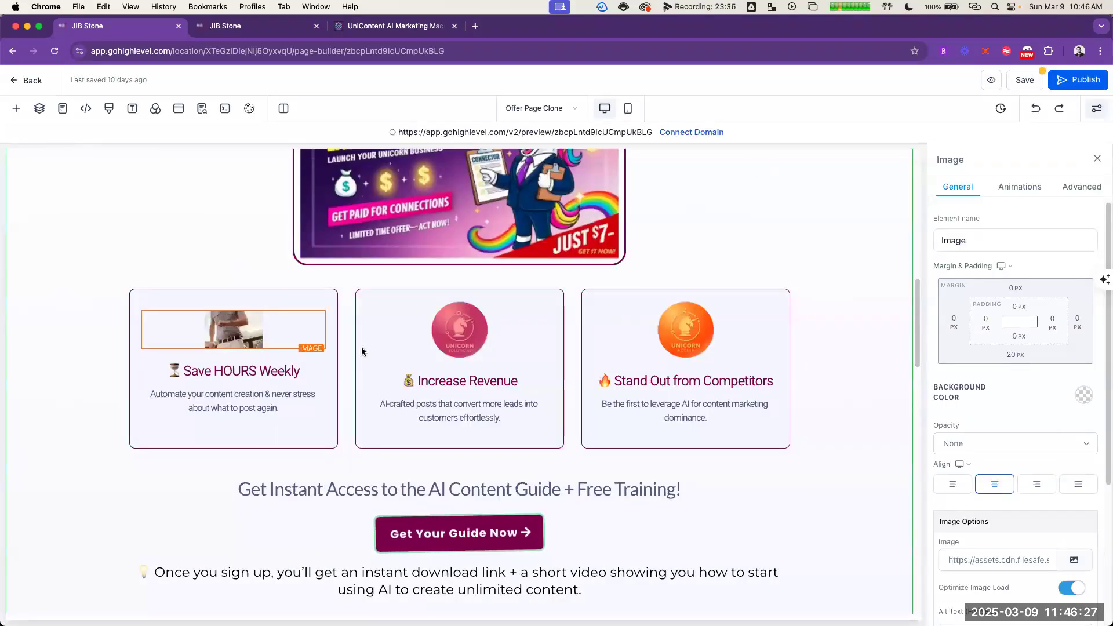
Step: Clear the fixed width of the wristwatch photo in the Save HOURS Weekly card so its width is auto
{"action": "scroll", "coordinate": [1028, 391], "scroll_direction": "down", "scroll_amount": 5}
{"action": "double_click", "coordinate": [1048, 492]}
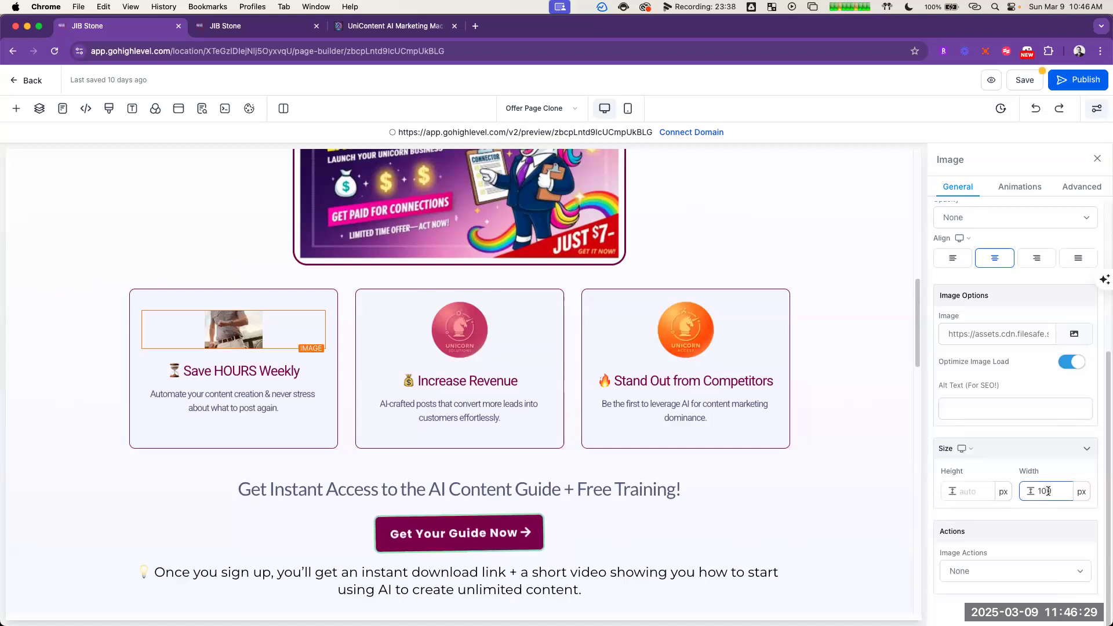
{"action": "key", "text": "BackSpace"}
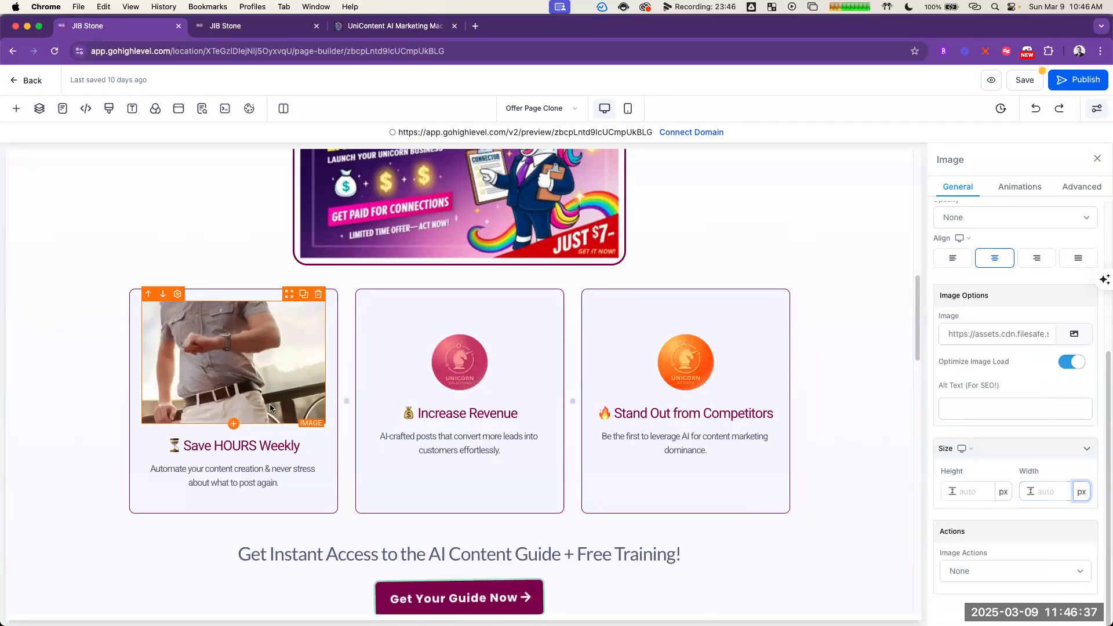
{"action": "scroll", "coordinate": [1020, 404], "scroll_direction": "up", "scroll_amount": 5}
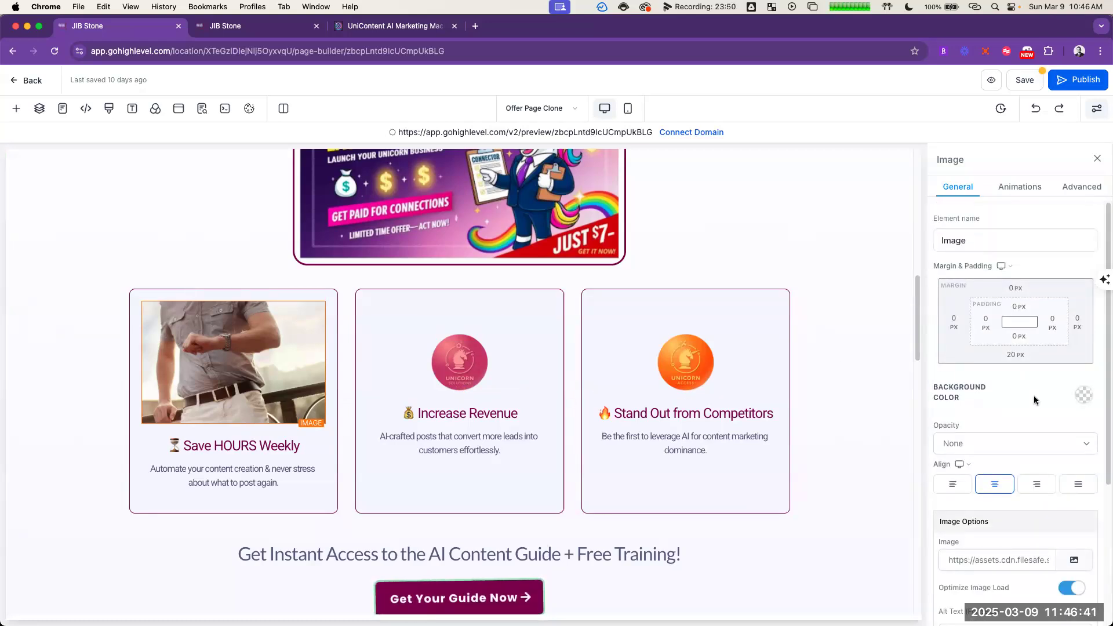
{"action": "scroll", "coordinate": [1035, 395], "scroll_direction": "down", "scroll_amount": 5}
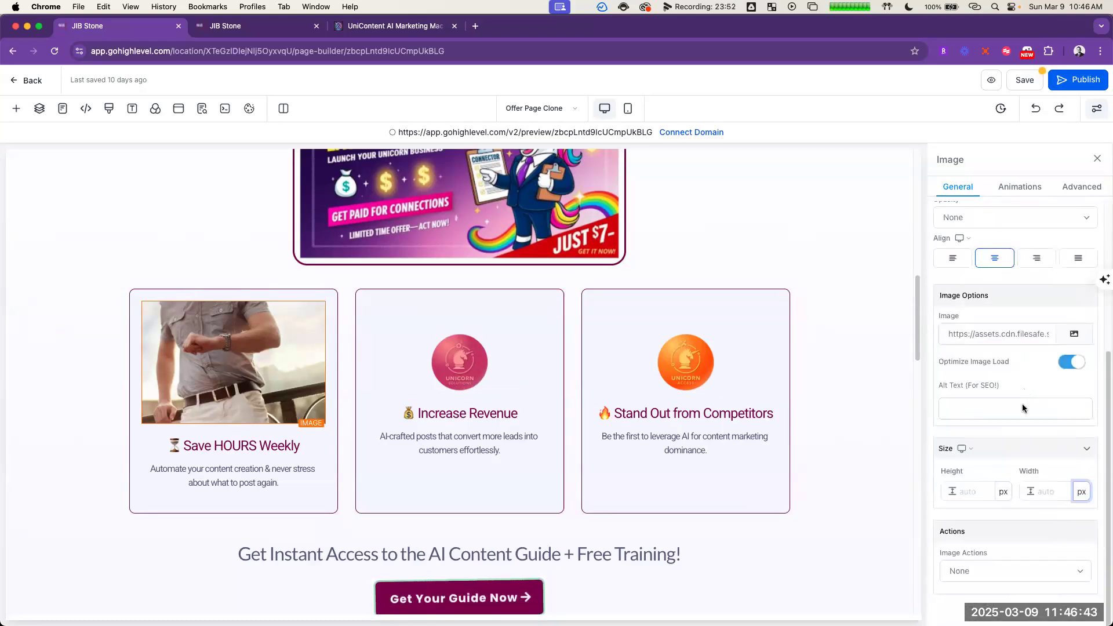
Step: Search all media and stock images for "increase revenue" to replace the Increase Revenue card's coin image
{"action": "left_click", "coordinate": [471, 367]}
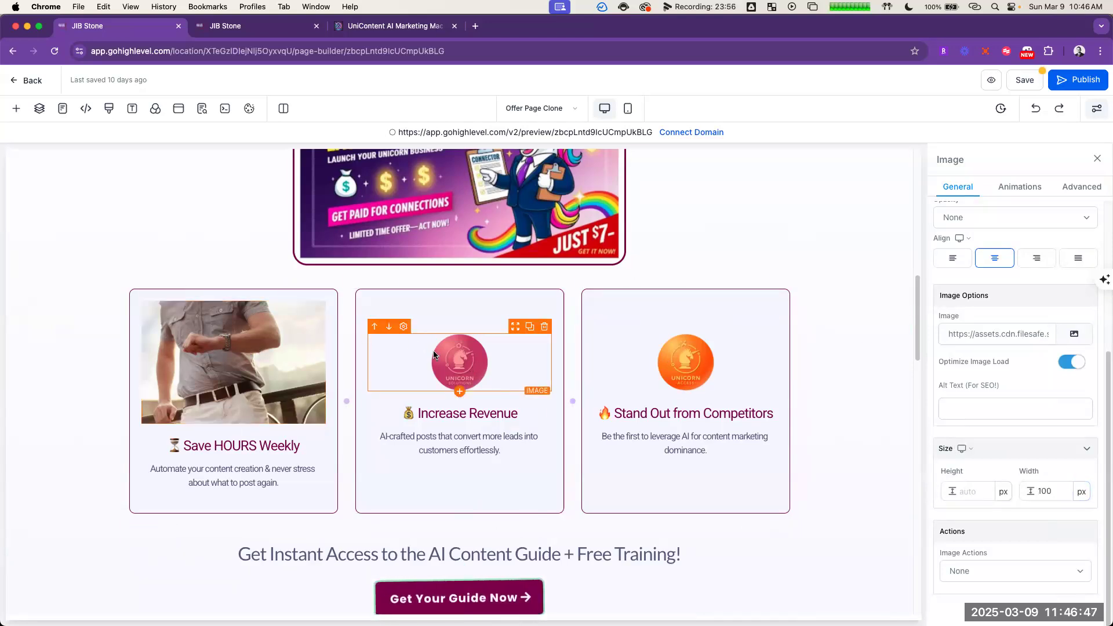
{"action": "left_click", "coordinate": [1073, 336]}
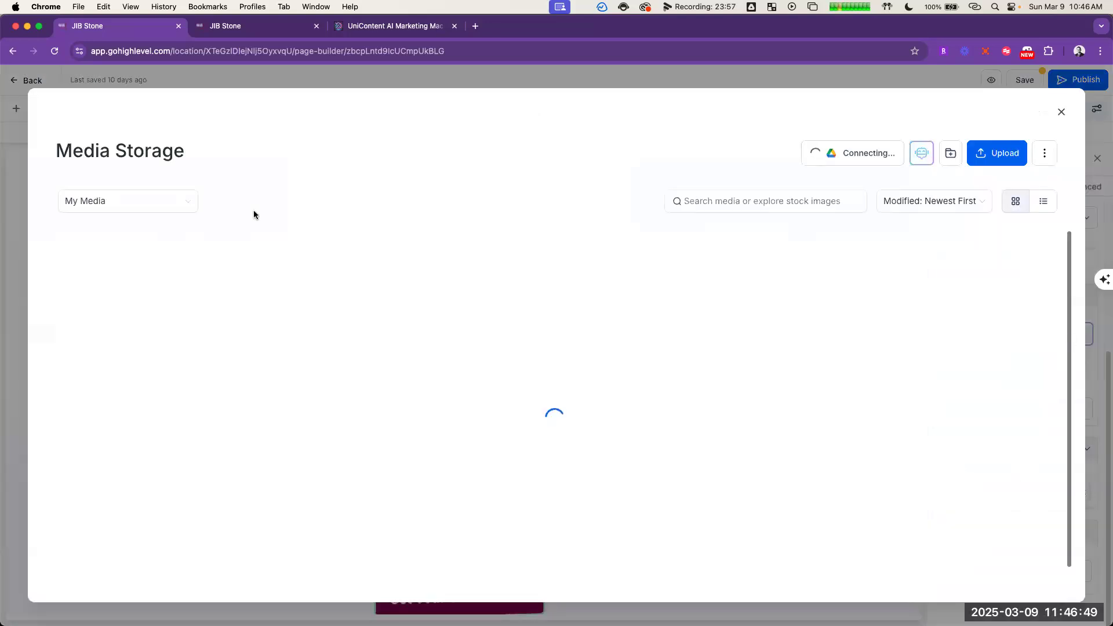
{"action": "left_click", "coordinate": [134, 201]}
{"action": "left_click", "coordinate": [141, 224]}
{"action": "left_click", "coordinate": [767, 201]}
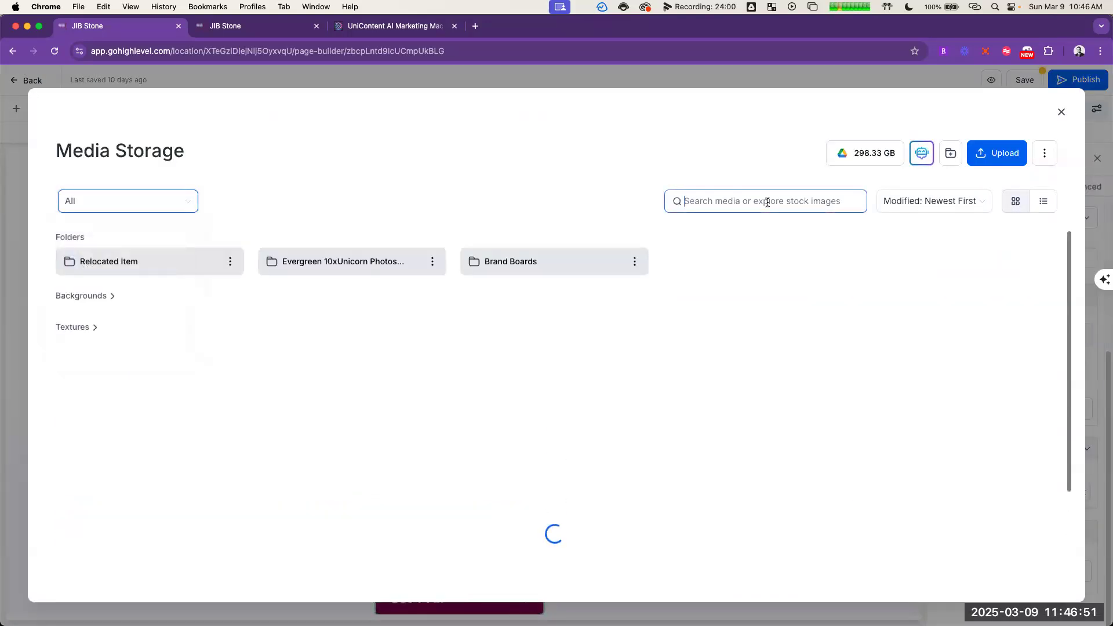
{"action": "type", "text": "increase revenue"}
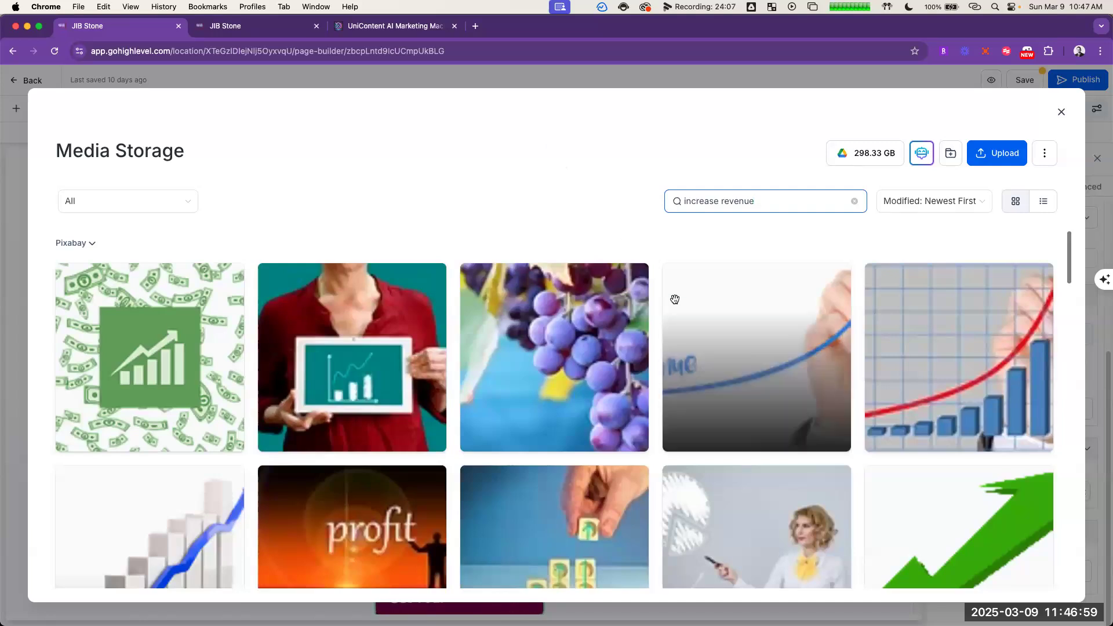
Step: Replace the Increase Revenue card's coin image with the stock illustration of a woman balancing gold coins and a clock
{"action": "scroll", "coordinate": [596, 242], "scroll_direction": "down", "scroll_amount": 3}
{"action": "scroll", "coordinate": [598, 246], "scroll_direction": "down", "scroll_amount": 2}
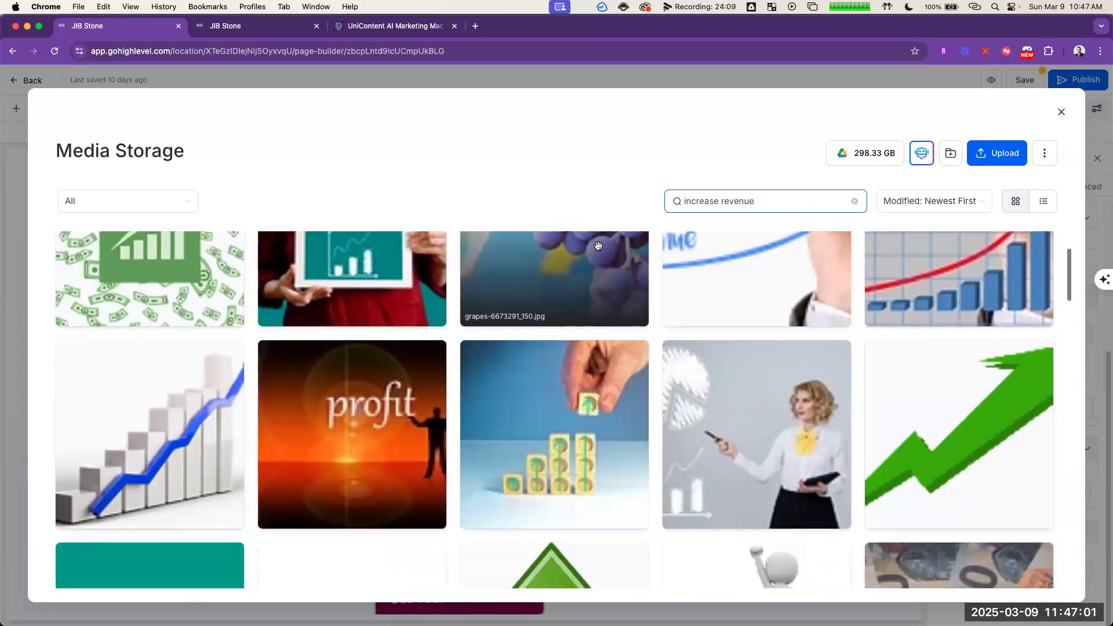
{"action": "scroll", "coordinate": [598, 254], "scroll_direction": "down", "scroll_amount": 15}
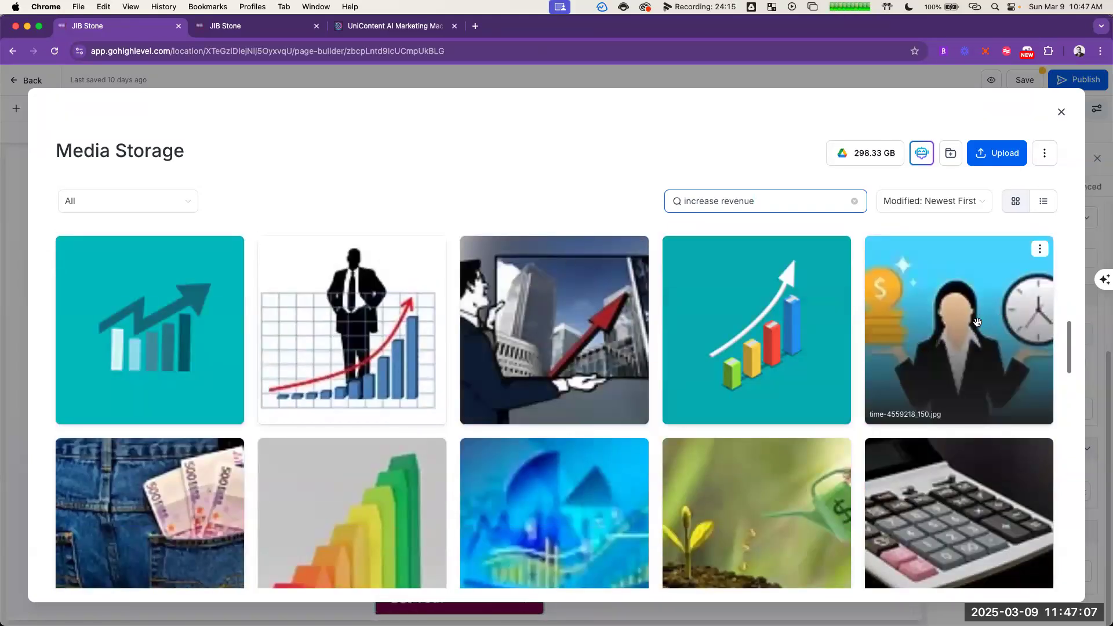
{"action": "scroll", "coordinate": [976, 322], "scroll_direction": "down", "scroll_amount": 2}
{"action": "left_click", "coordinate": [964, 287]}
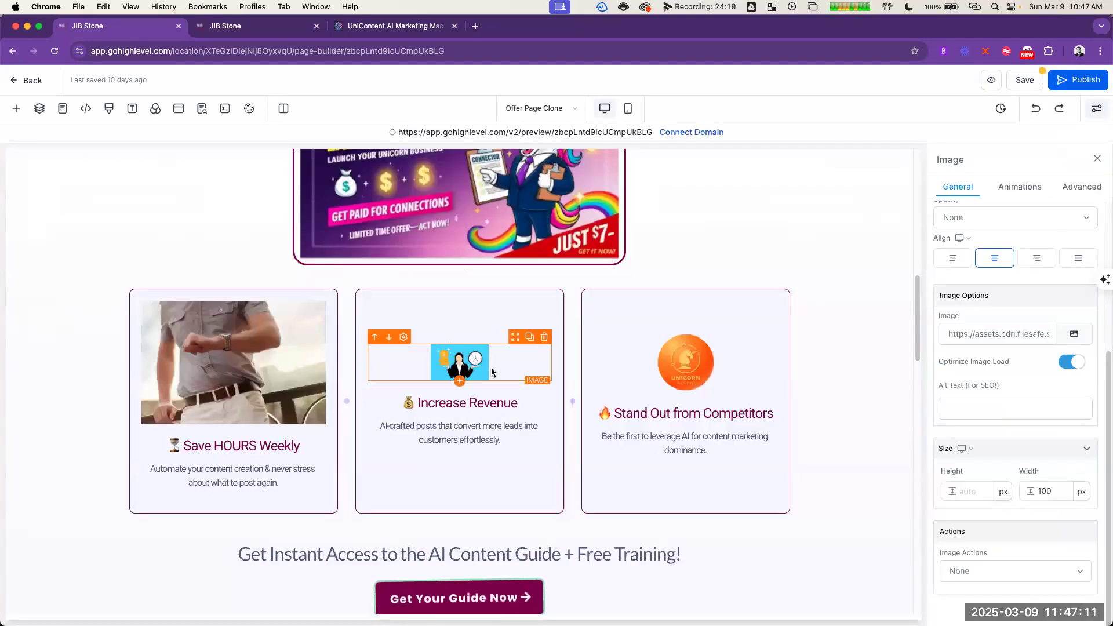
Step: Copy the image URL of the coins-and-clock illustration from the Increase Revenue card and use it as the Save HOURS Weekly card's image
{"action": "left_click", "coordinate": [1010, 335]}
{"action": "triple_click", "coordinate": [1009, 335]}
{"action": "key", "text": "super+c"}
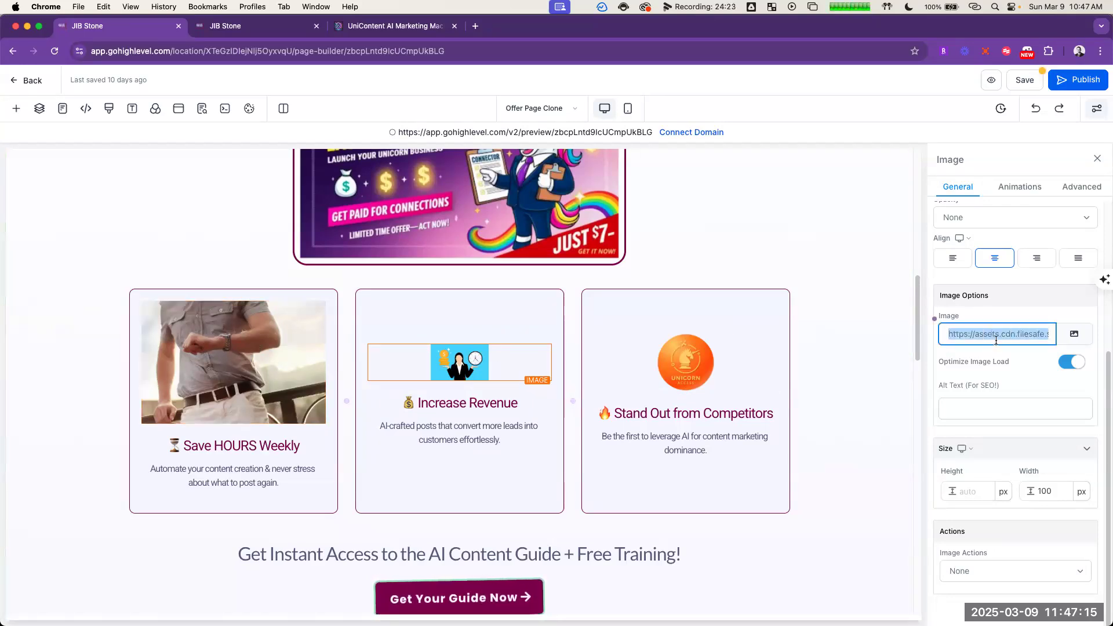
{"action": "left_click", "coordinate": [948, 334]}
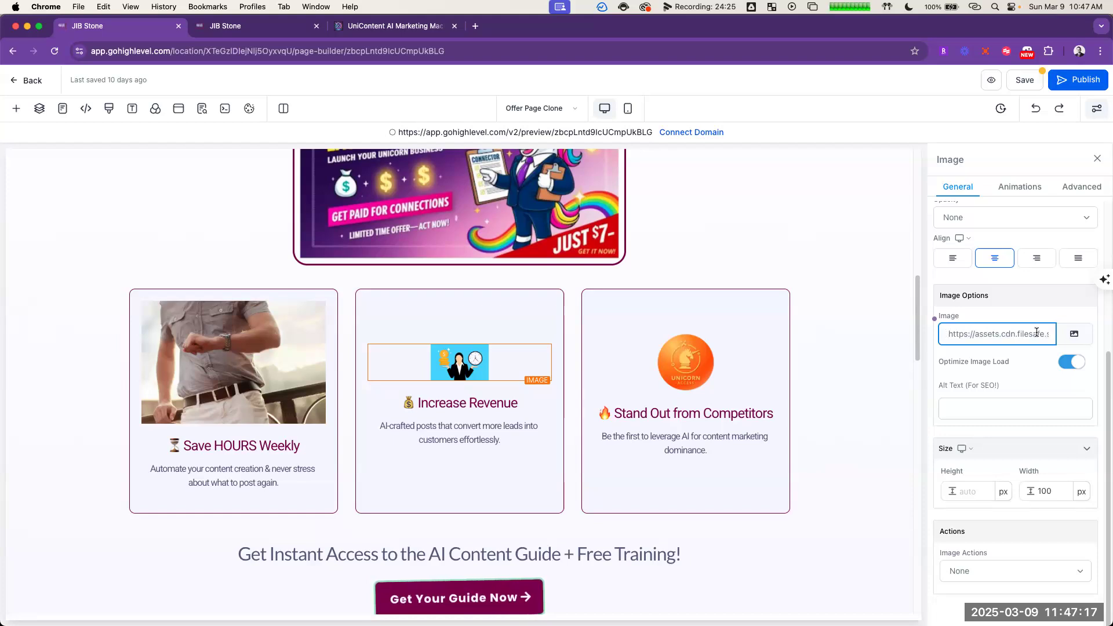
{"action": "left_click_drag", "start_coordinate": [1037, 333], "coordinate": [1078, 337]}
{"action": "left_click", "coordinate": [1006, 334]}
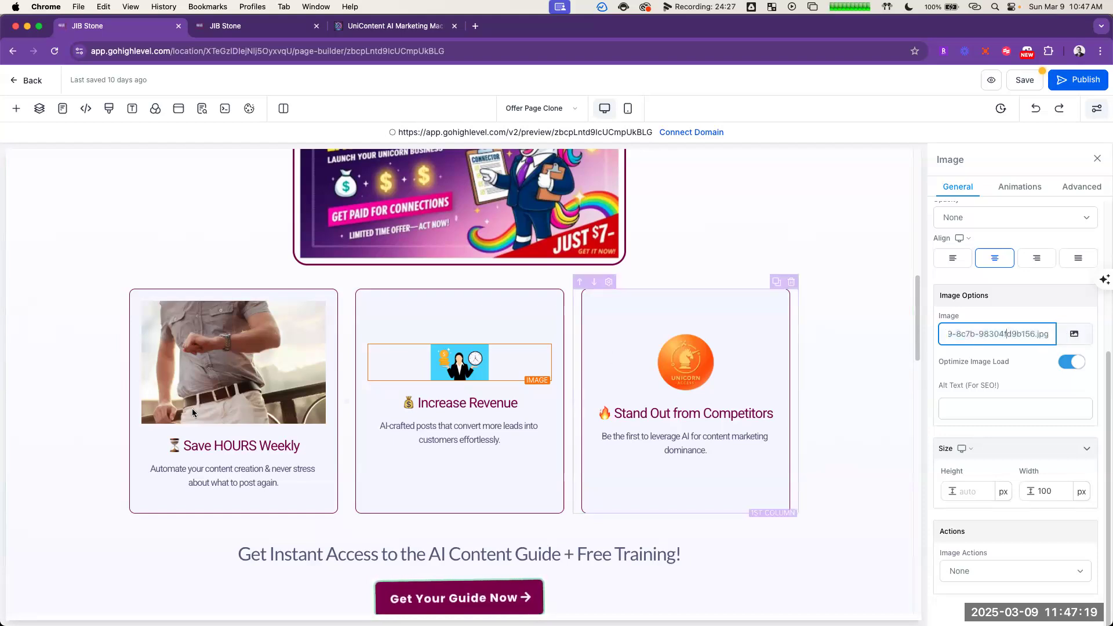
{"action": "left_click", "coordinate": [227, 374]}
{"action": "triple_click", "coordinate": [976, 336]}
{"action": "key", "text": "super+v"}
Step: Search all media and stock images for "increase revenue marketing" to find a different picture for the Increase Revenue card
{"action": "left_click", "coordinate": [491, 360]}
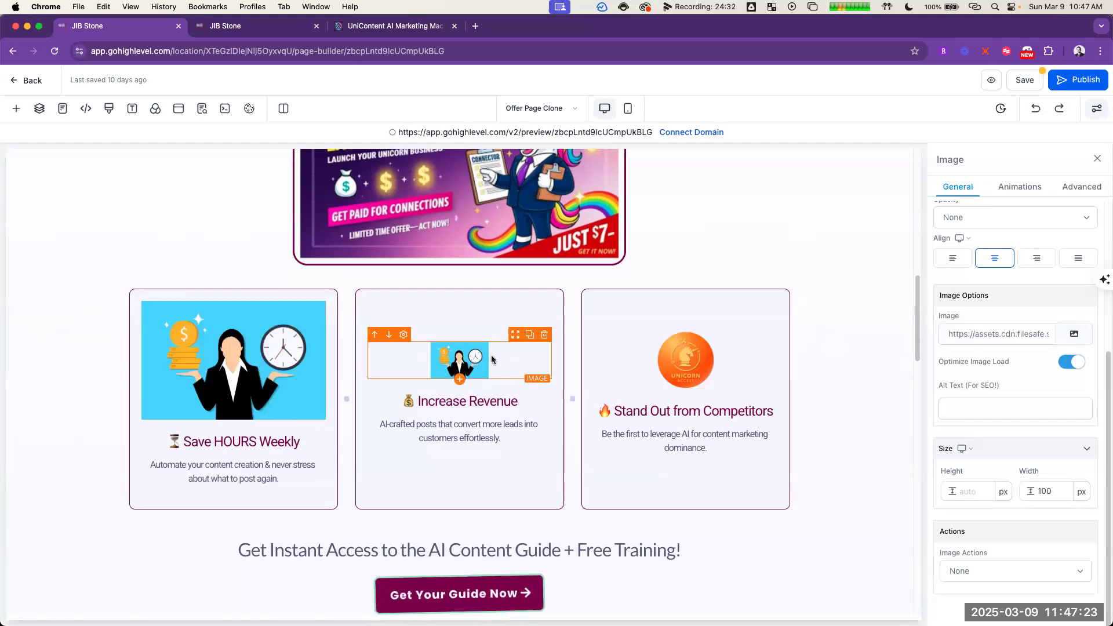
{"action": "left_click", "coordinate": [1074, 334]}
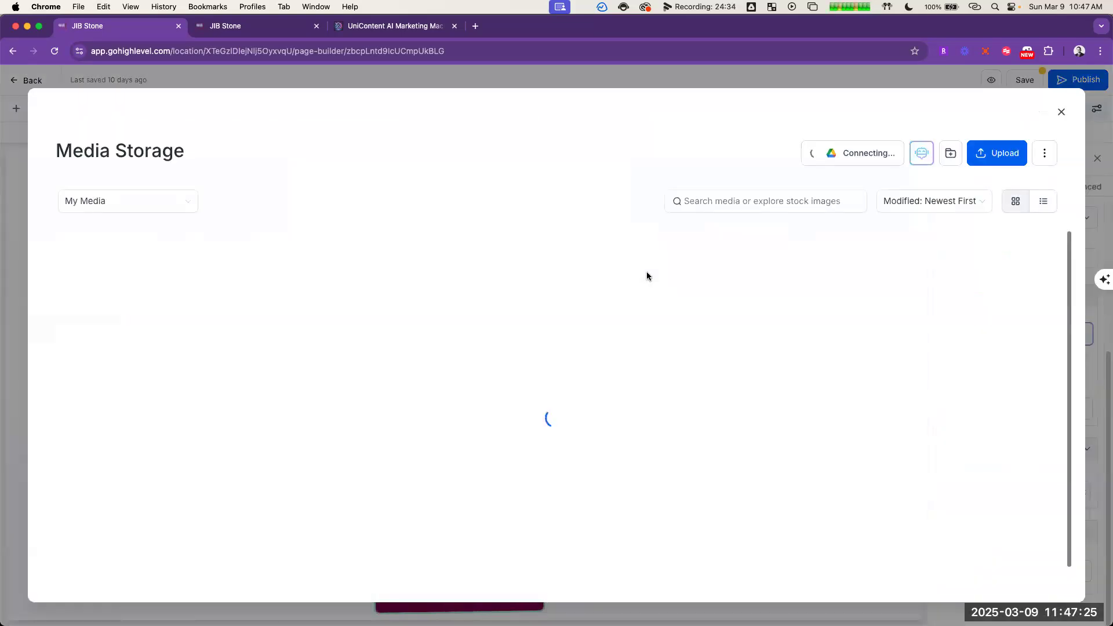
{"action": "left_click", "coordinate": [102, 204]}
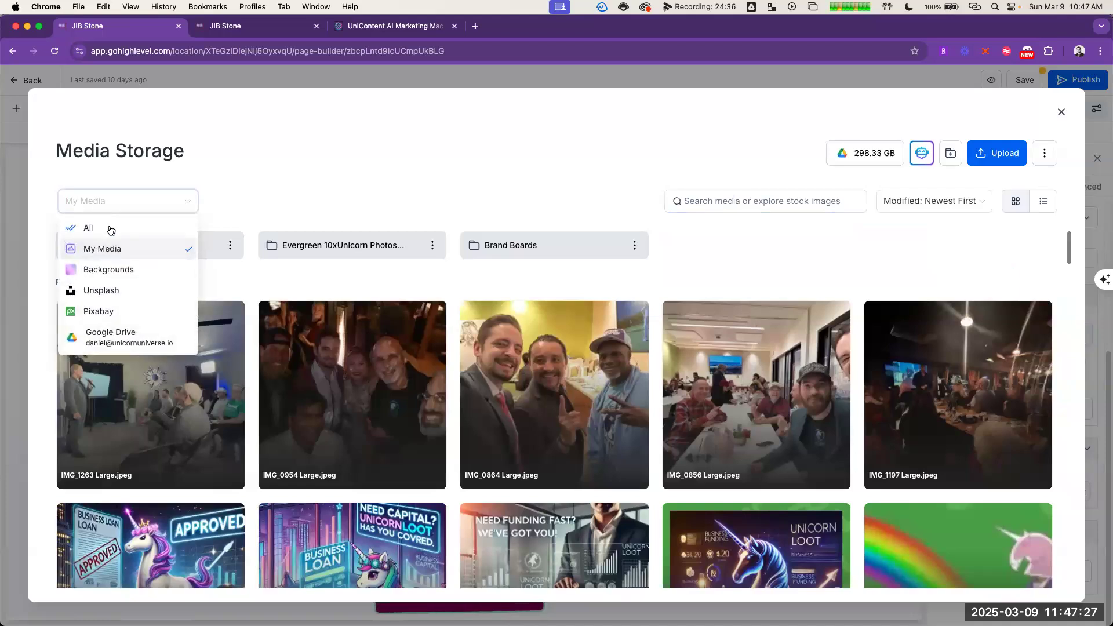
{"action": "left_click", "coordinate": [109, 228]}
{"action": "left_click", "coordinate": [744, 201]}
{"action": "type", "text": "increase revenue marketing"}
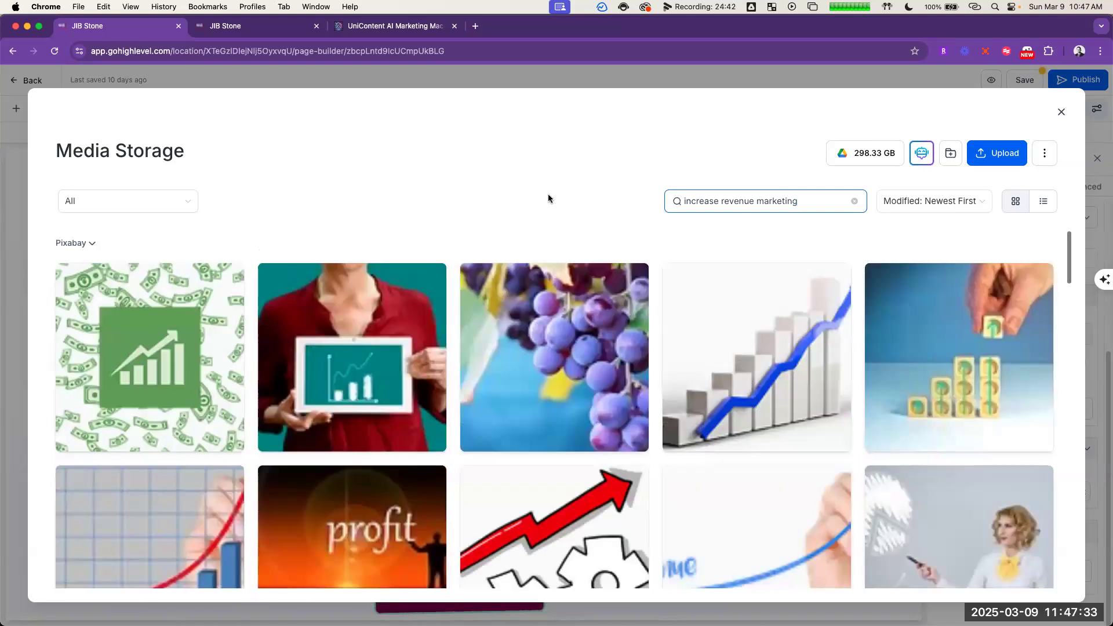
Step: Look through the Pixabay and Unsplash results for a picture that suits the Increase Revenue card
{"action": "scroll", "coordinate": [582, 295], "scroll_direction": "down", "scroll_amount": 3}
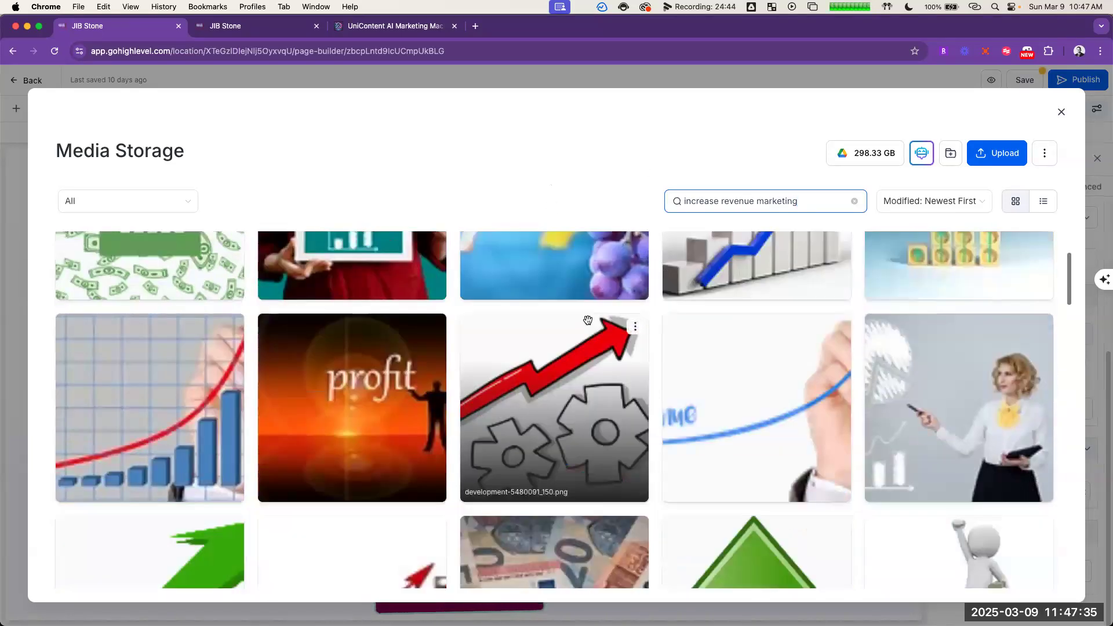
{"action": "scroll", "coordinate": [581, 279], "scroll_direction": "down", "scroll_amount": 3}
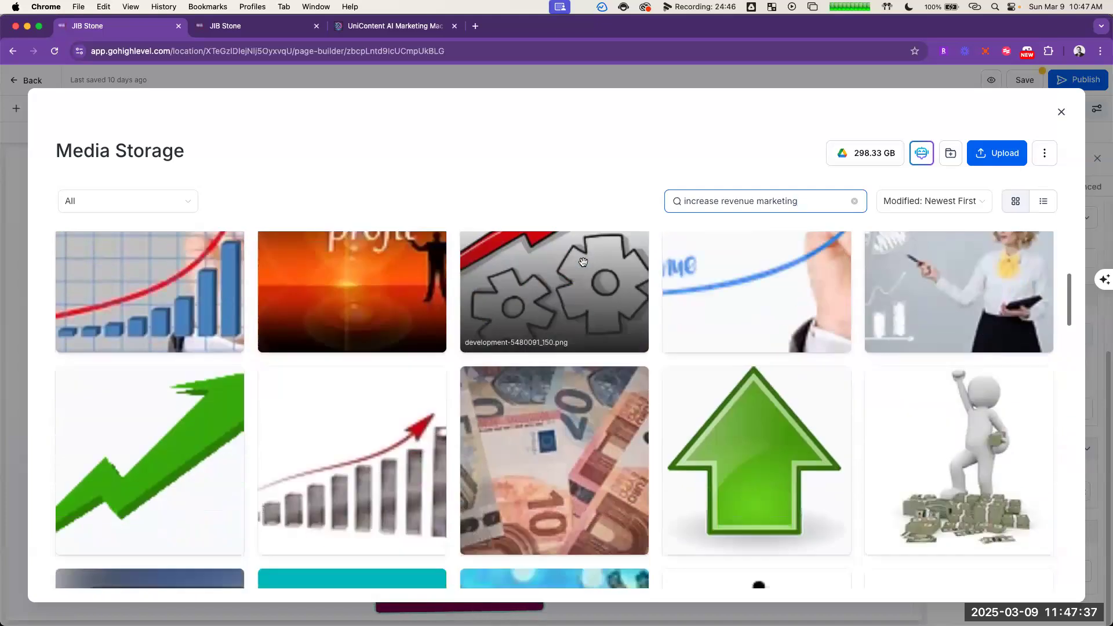
{"action": "scroll", "coordinate": [577, 256], "scroll_direction": "down", "scroll_amount": 3}
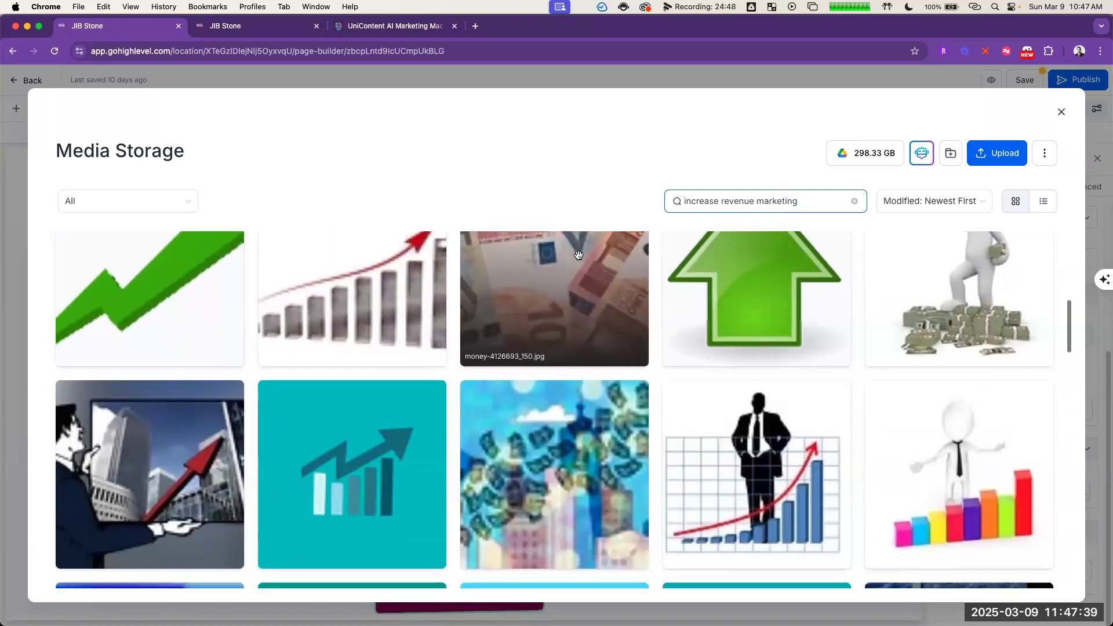
{"action": "scroll", "coordinate": [577, 253], "scroll_direction": "down", "scroll_amount": 3}
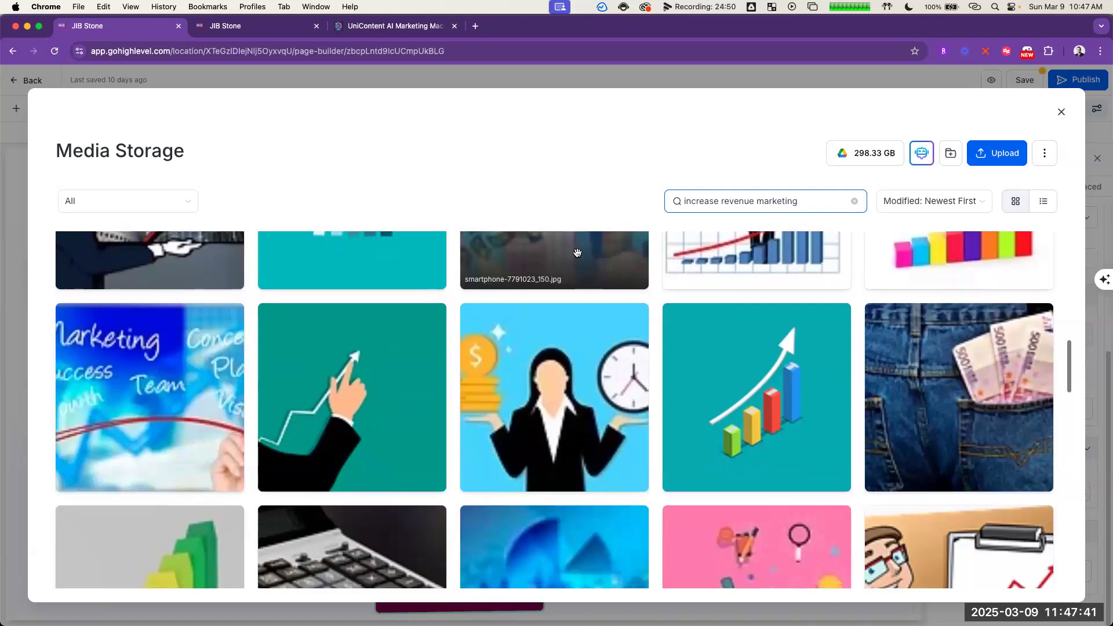
{"action": "scroll", "coordinate": [778, 268], "scroll_direction": "down", "scroll_amount": 1}
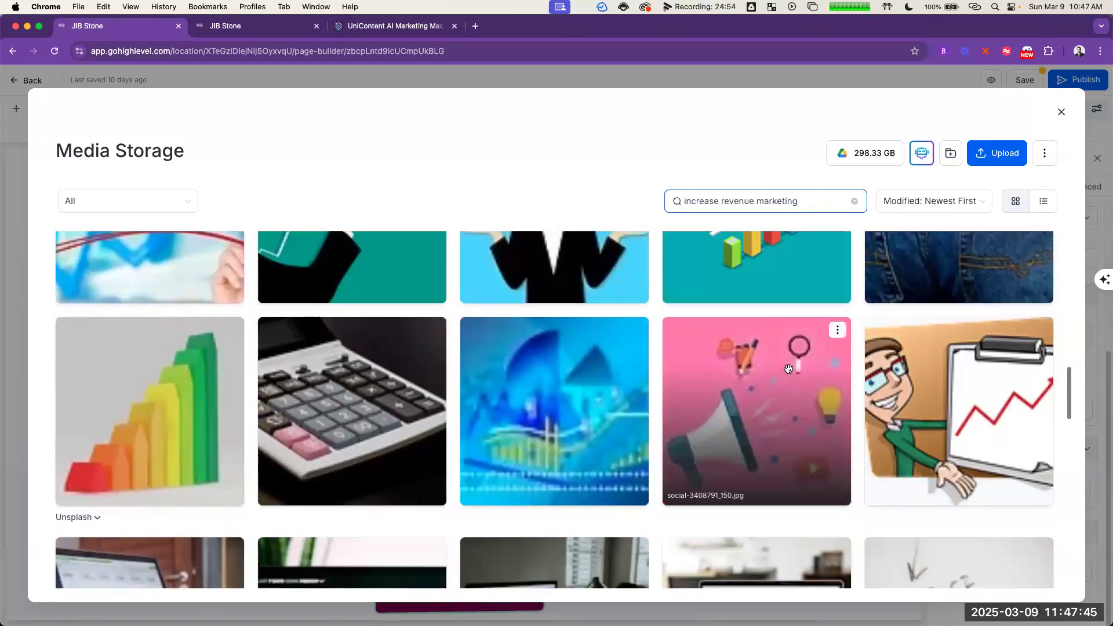
{"action": "scroll", "coordinate": [788, 368], "scroll_direction": "down", "scroll_amount": 2}
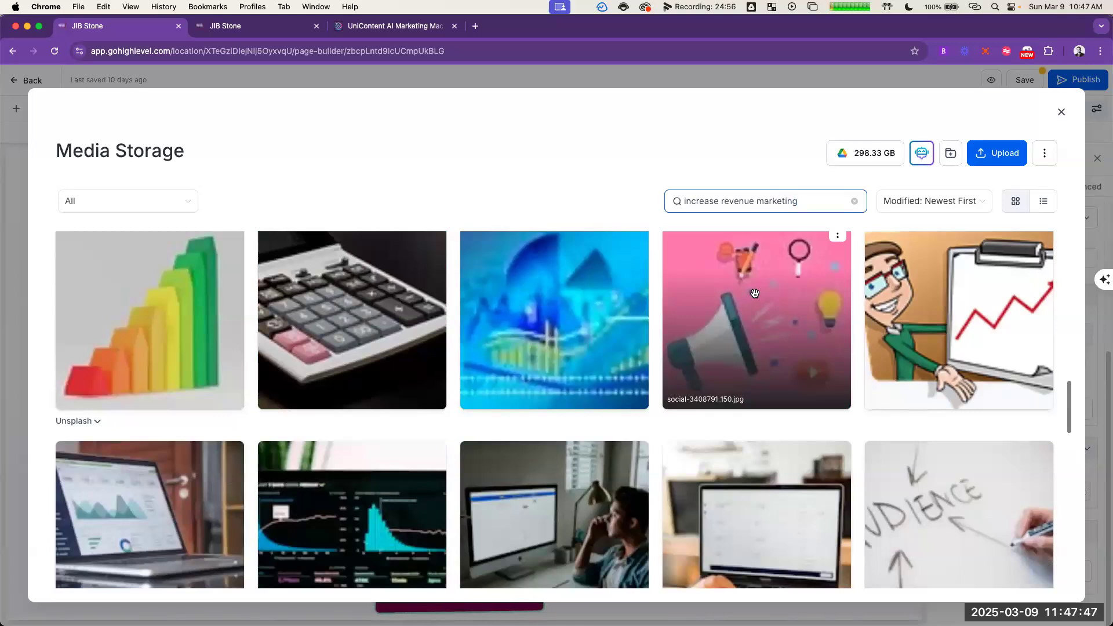
{"action": "scroll", "coordinate": [754, 292], "scroll_direction": "down", "scroll_amount": 5}
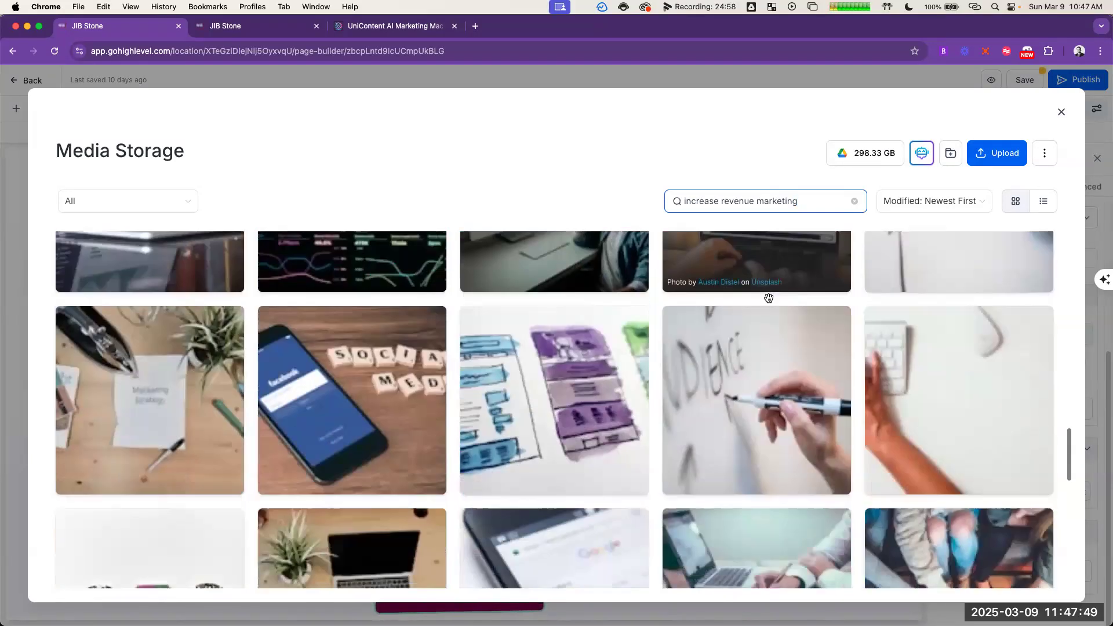
{"action": "scroll", "coordinate": [770, 298], "scroll_direction": "down", "scroll_amount": 7}
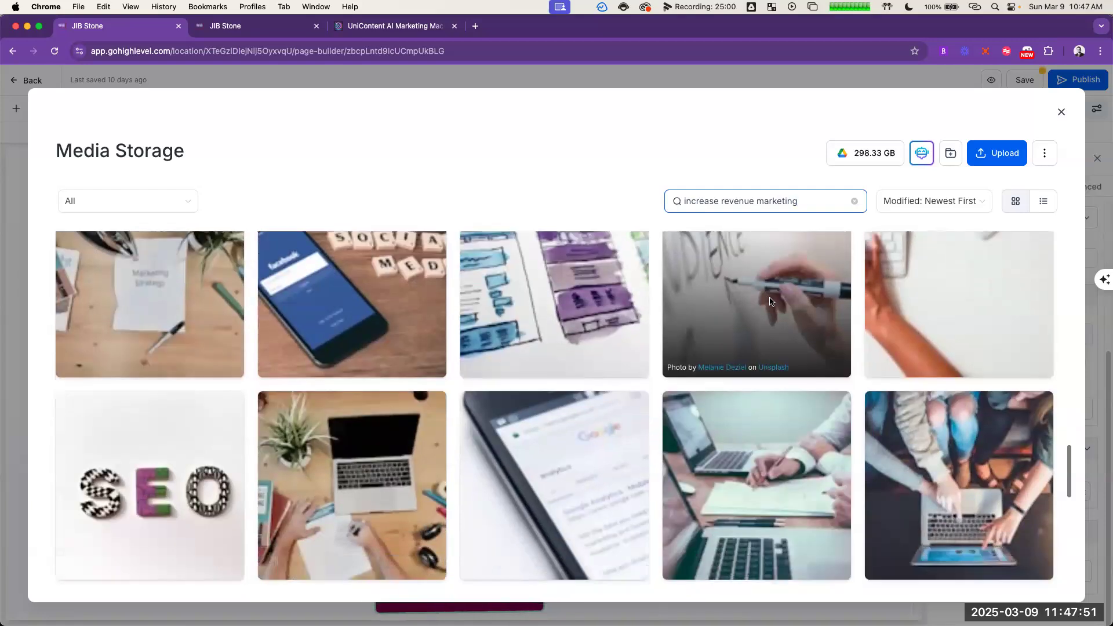
{"action": "scroll", "coordinate": [775, 302], "scroll_direction": "down", "scroll_amount": 7}
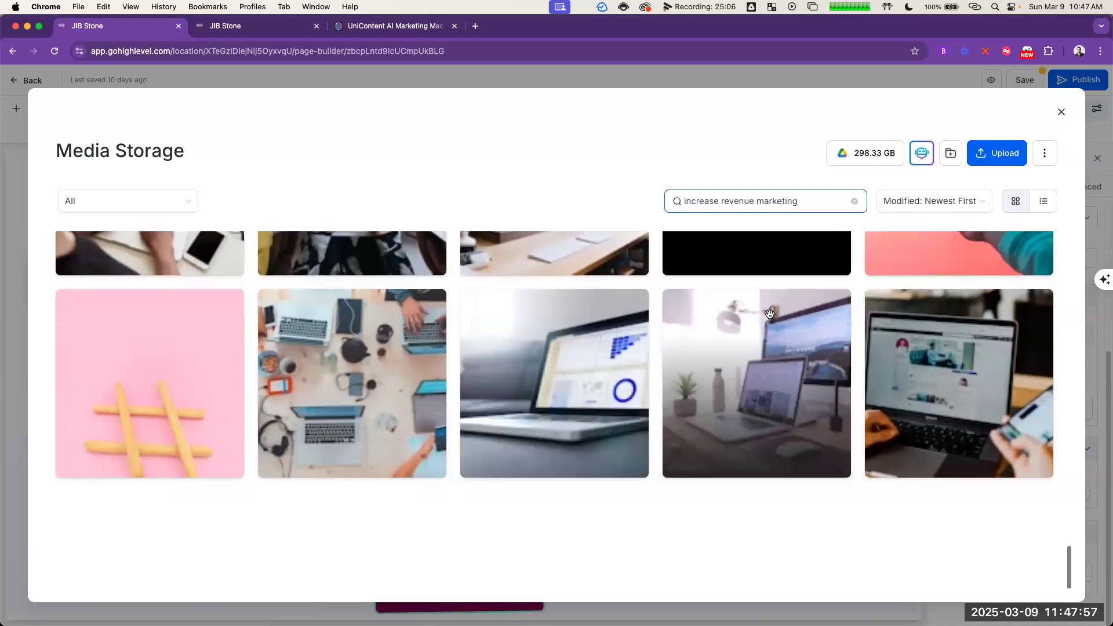
{"action": "scroll", "coordinate": [690, 348], "scroll_direction": "up", "scroll_amount": 15}
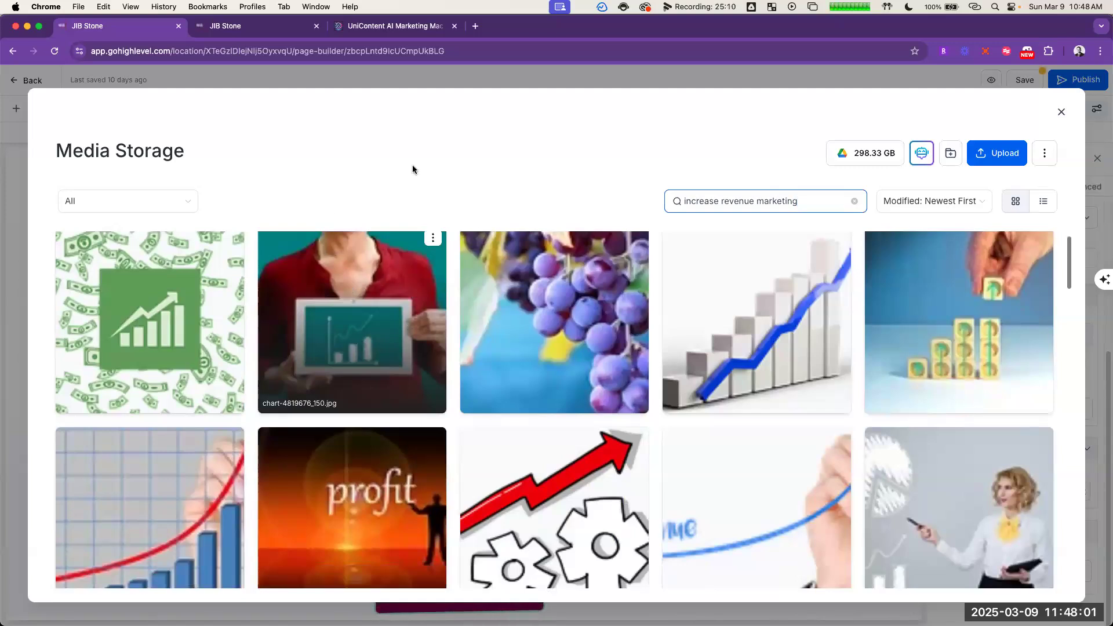
{"action": "scroll", "coordinate": [702, 387], "scroll_direction": "down", "scroll_amount": 3}
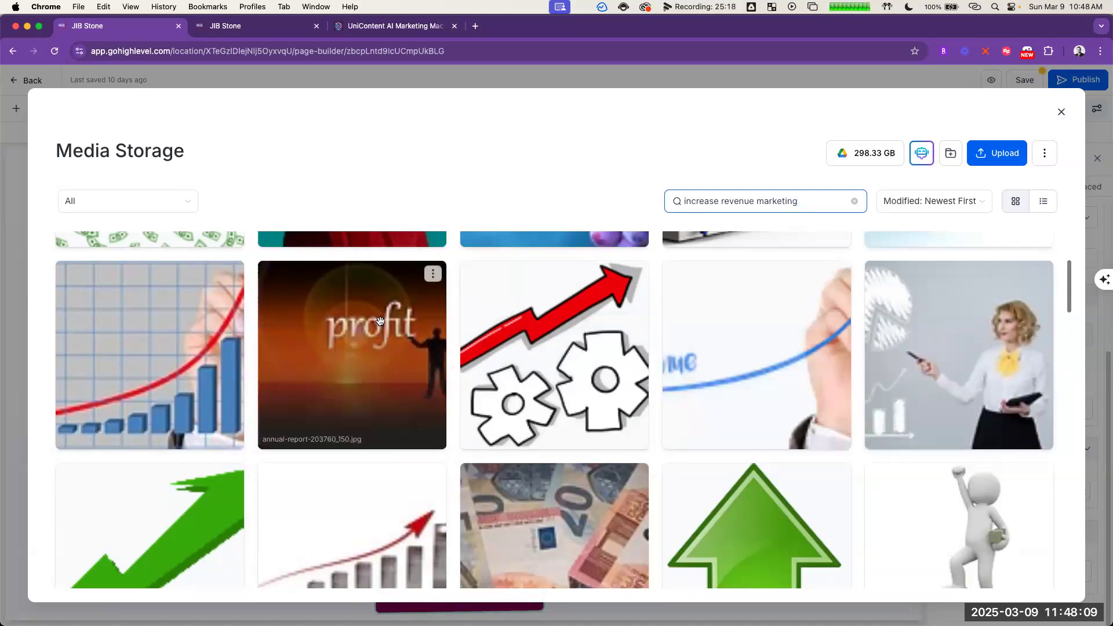
{"action": "scroll", "coordinate": [527, 323], "scroll_direction": "down", "scroll_amount": 5}
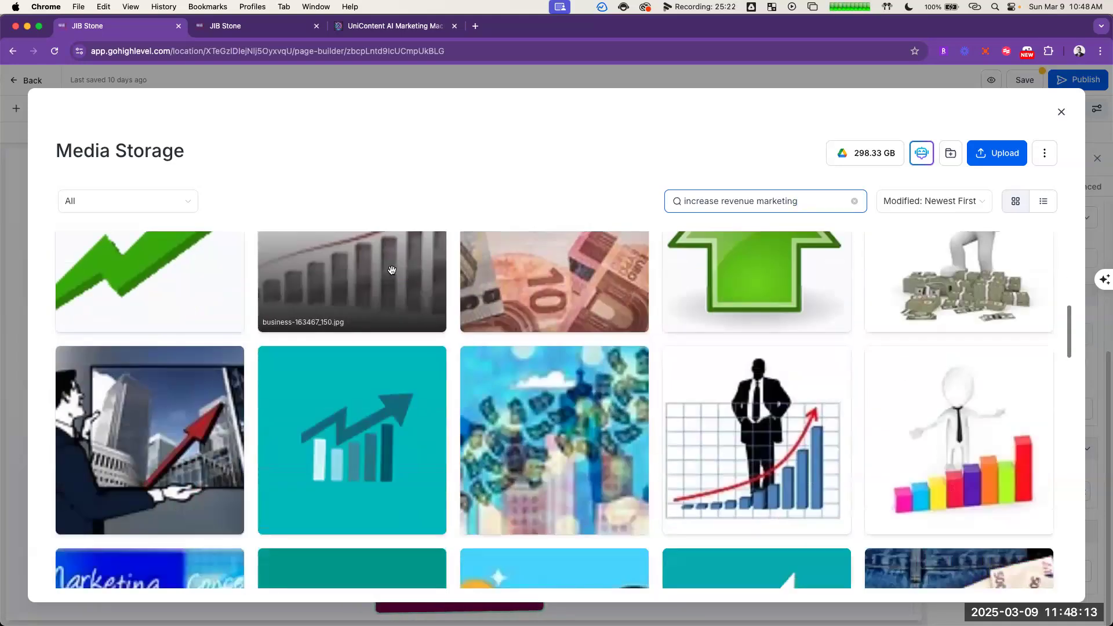
{"action": "scroll", "coordinate": [392, 271], "scroll_direction": "down", "scroll_amount": 3}
{"action": "scroll", "coordinate": [490, 309], "scroll_direction": "up", "scroll_amount": 2}
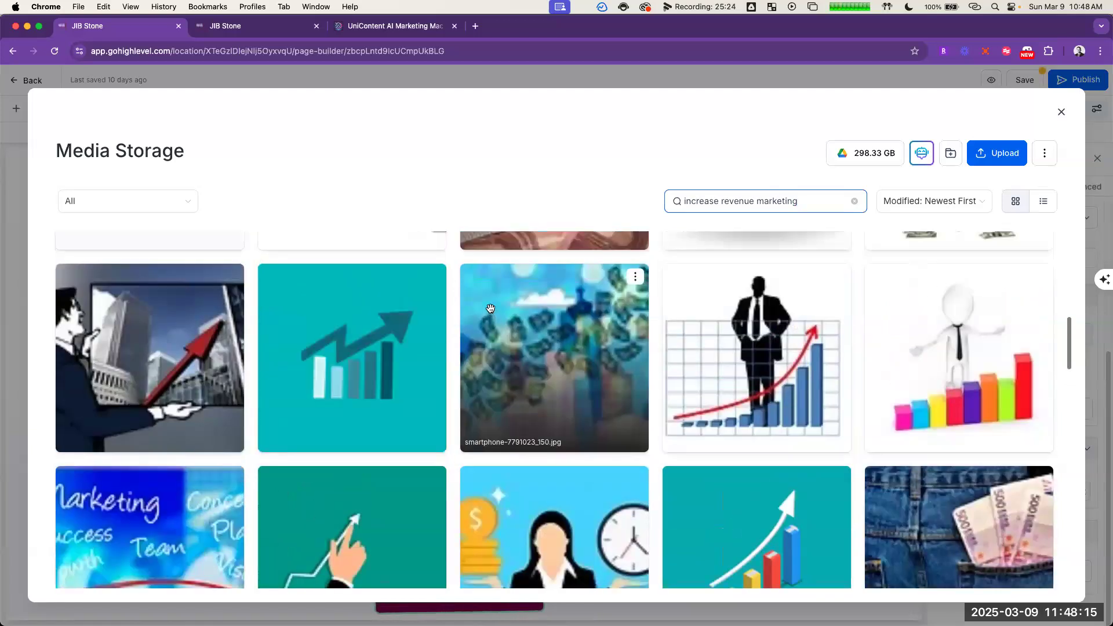
{"action": "scroll", "coordinate": [490, 309], "scroll_direction": "down", "scroll_amount": 2}
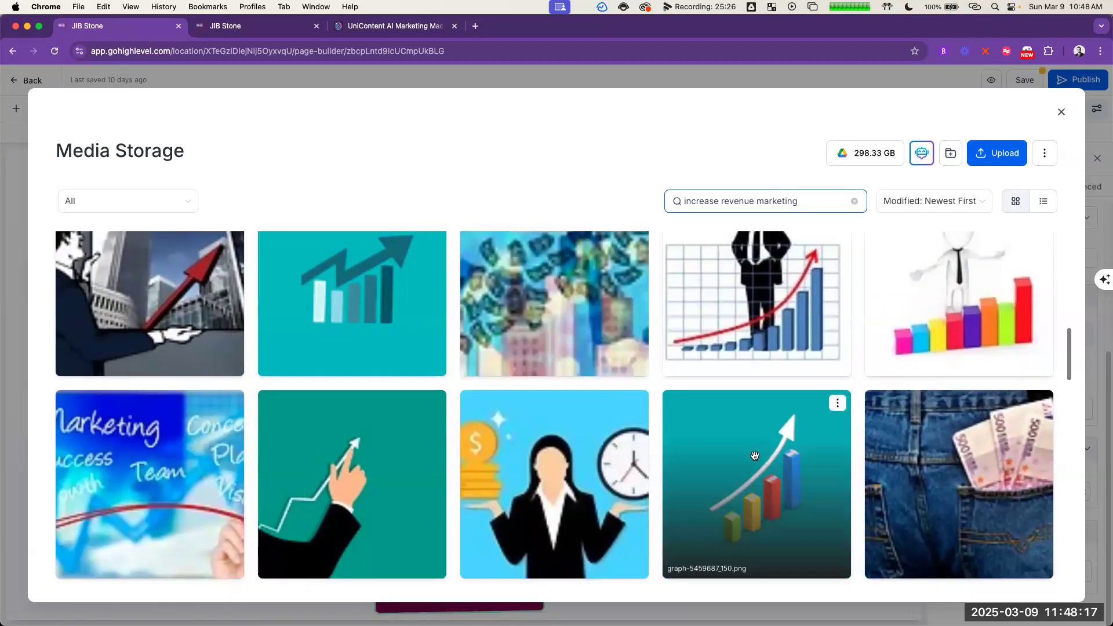
{"action": "scroll", "coordinate": [754, 456], "scroll_direction": "down", "scroll_amount": 1}
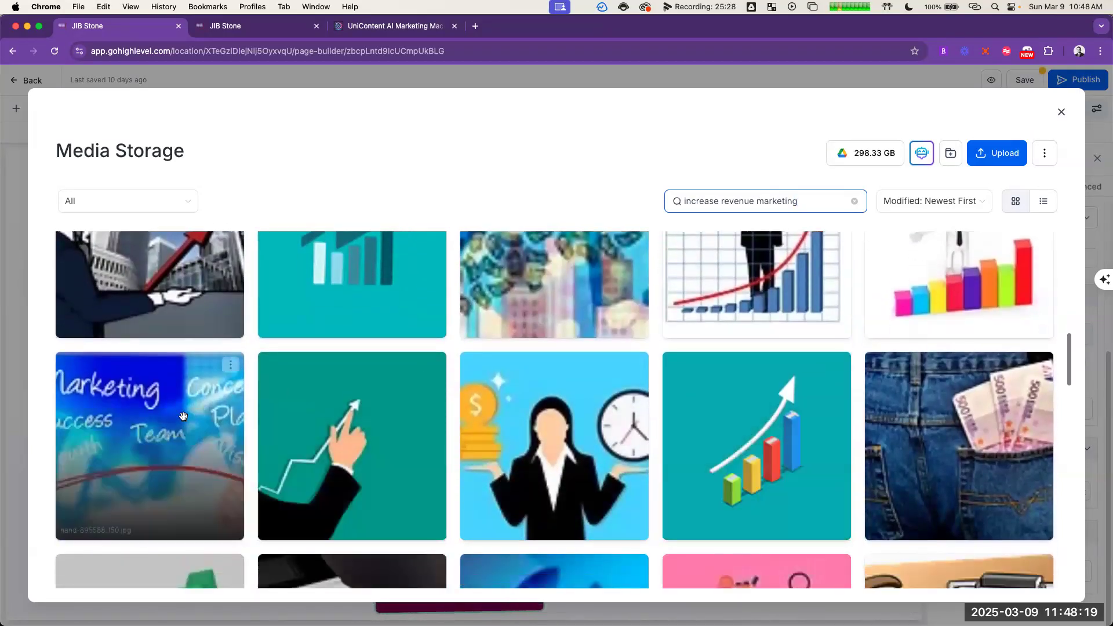
{"action": "scroll", "coordinate": [415, 401], "scroll_direction": "down", "scroll_amount": 3}
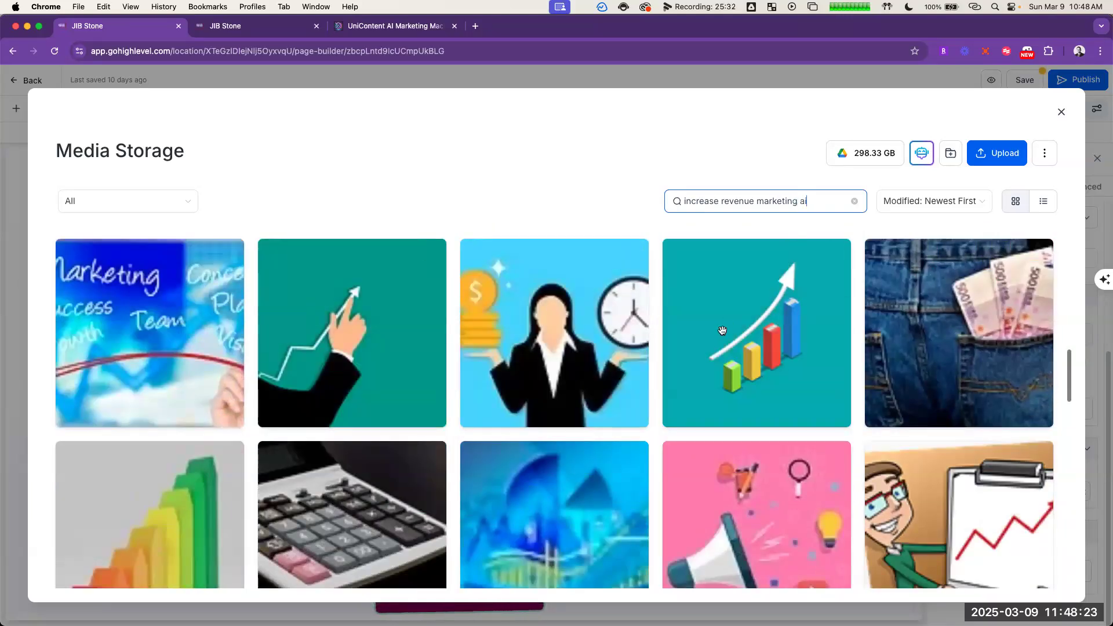
Step: Refine the stock image search to "increase revenue marketing automation" and look through the Pixabay and Unsplash results for the Increase Revenue card
{"action": "scroll", "coordinate": [701, 350], "scroll_direction": "up", "scroll_amount": 5}
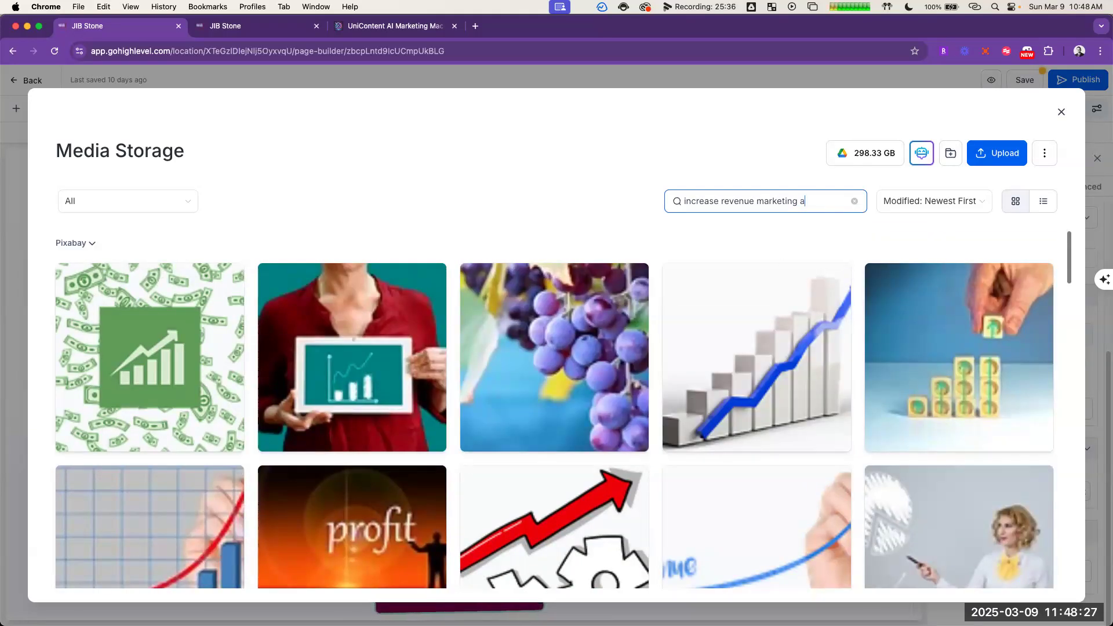
{"action": "type", "text": "utomation"}
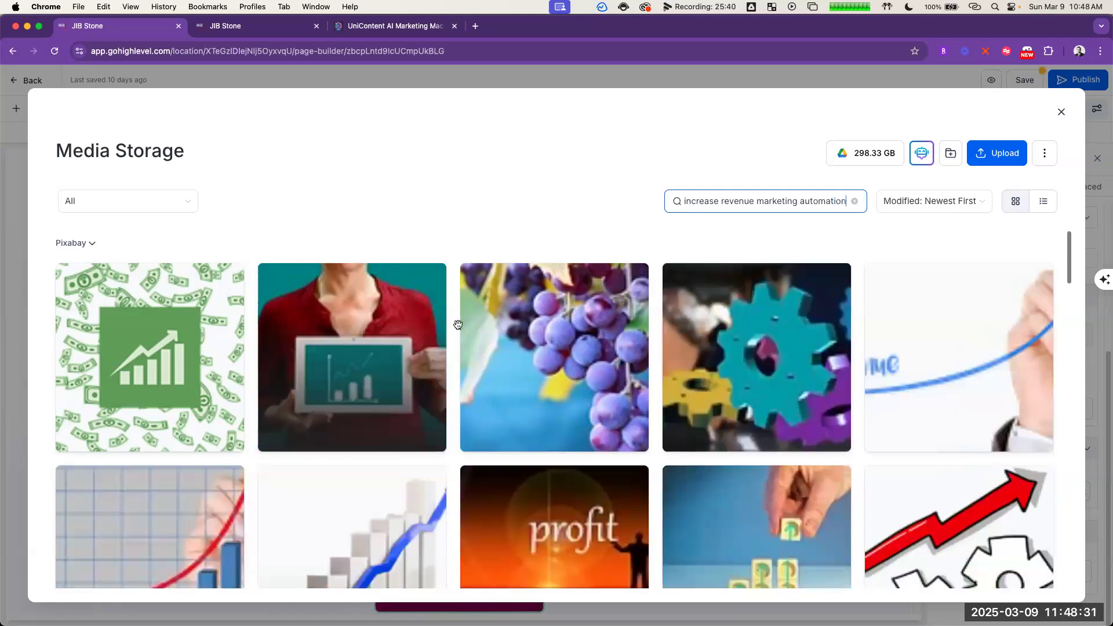
{"action": "scroll", "coordinate": [464, 318], "scroll_direction": "down", "scroll_amount": 3}
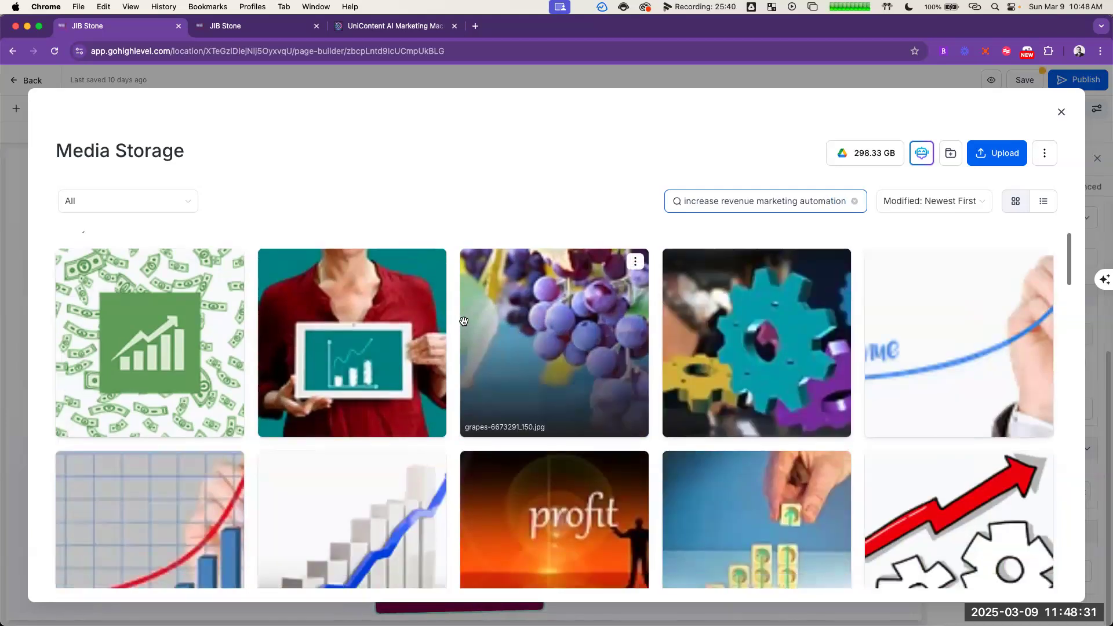
{"action": "scroll", "coordinate": [465, 307], "scroll_direction": "down", "scroll_amount": 4}
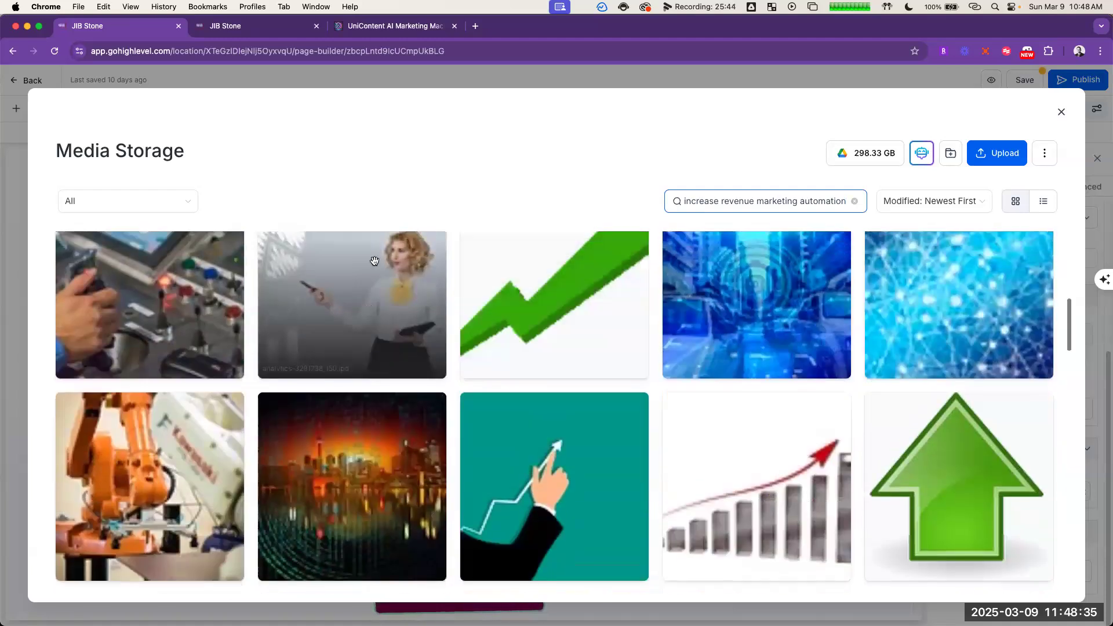
{"action": "scroll", "coordinate": [369, 258], "scroll_direction": "down", "scroll_amount": 3}
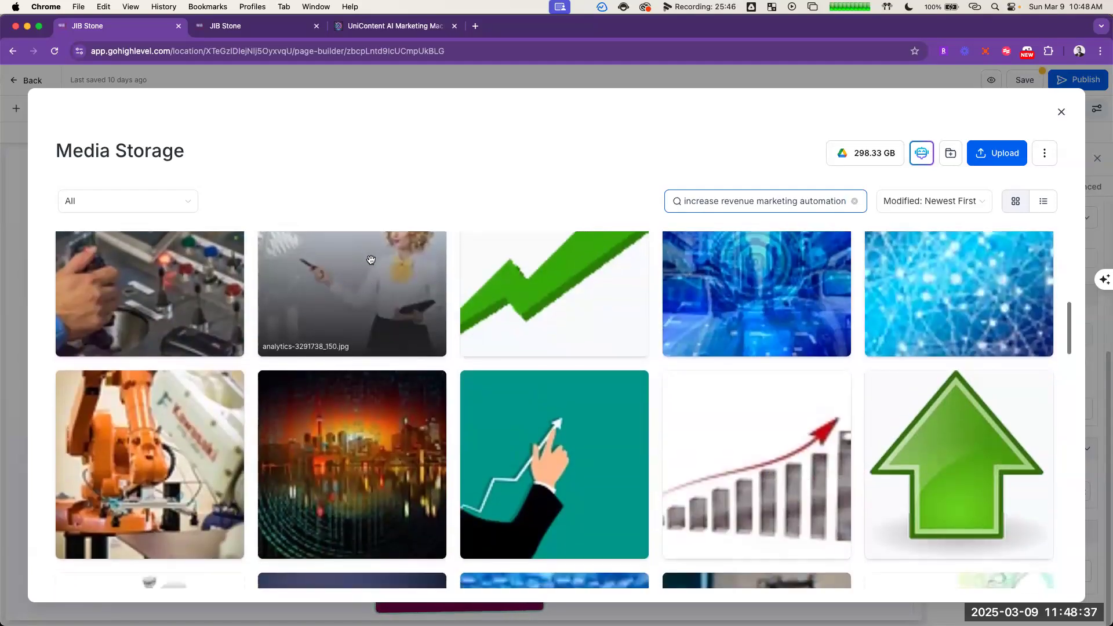
{"action": "scroll", "coordinate": [369, 260], "scroll_direction": "down", "scroll_amount": 2}
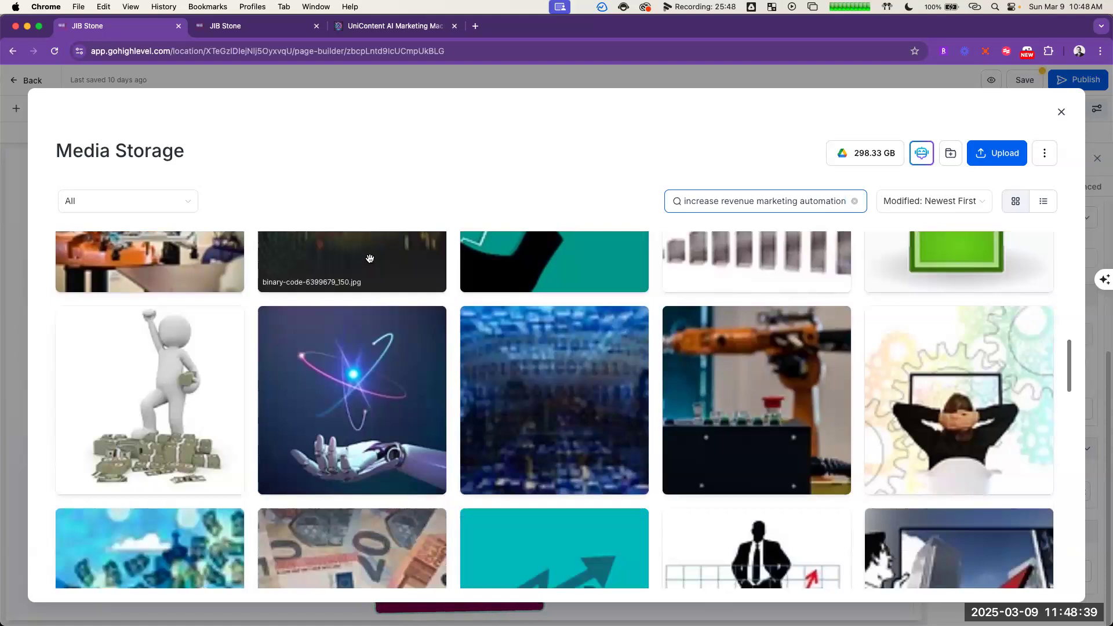
{"action": "scroll", "coordinate": [369, 259], "scroll_direction": "down", "scroll_amount": 5}
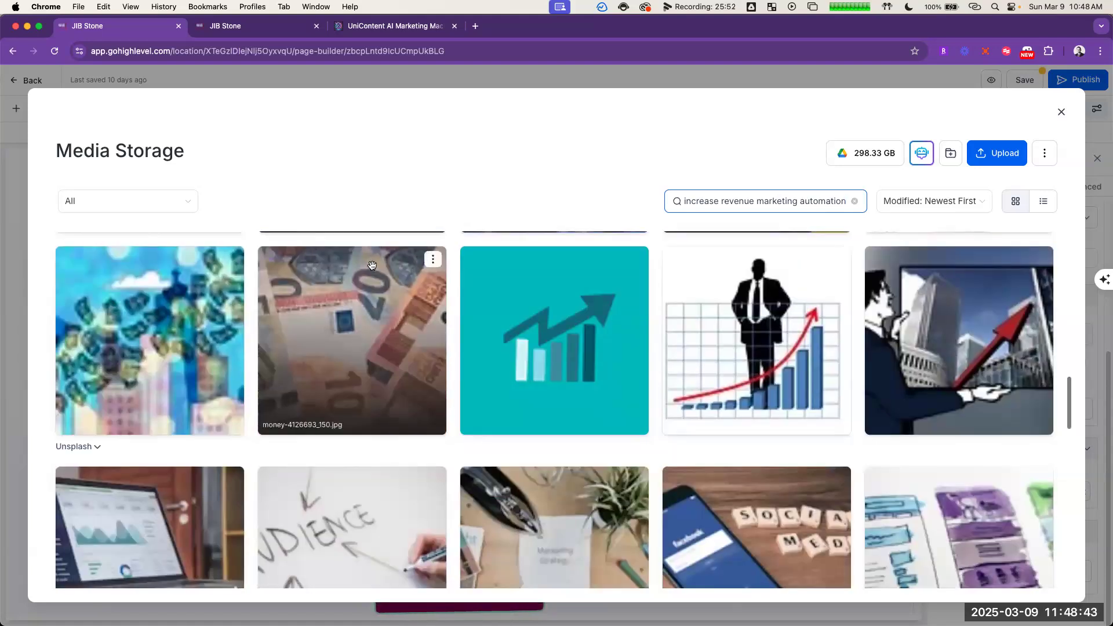
{"action": "scroll", "coordinate": [406, 316], "scroll_direction": "down", "scroll_amount": 5}
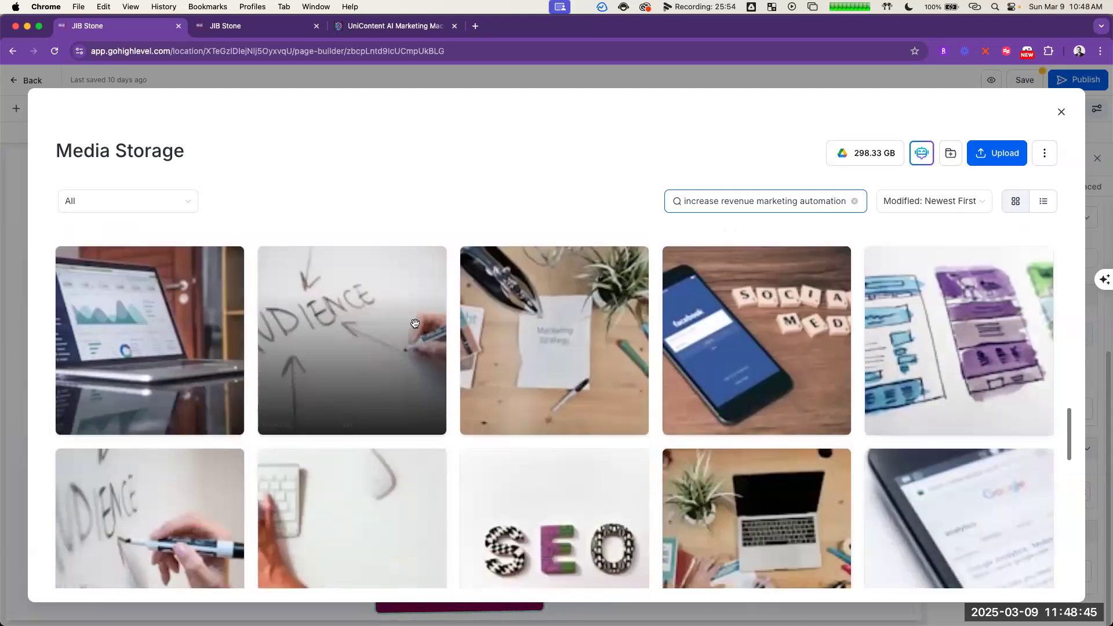
{"action": "scroll", "coordinate": [409, 328], "scroll_direction": "up", "scroll_amount": 8}
{"action": "scroll", "coordinate": [405, 354], "scroll_direction": "up", "scroll_amount": 10}
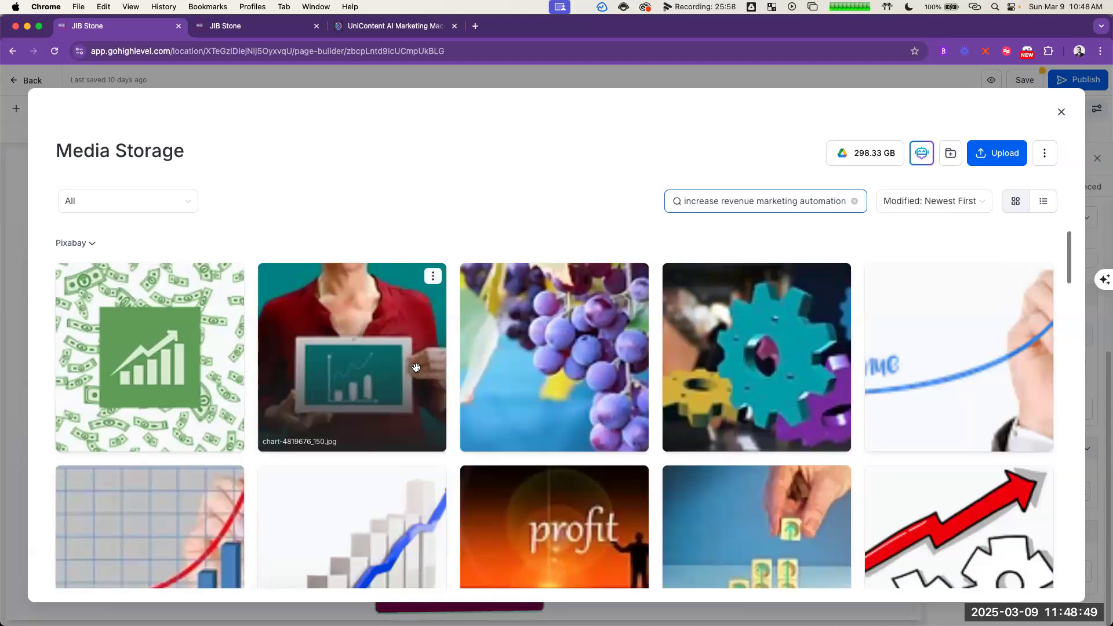
{"action": "scroll", "coordinate": [415, 367], "scroll_direction": "down", "scroll_amount": 10}
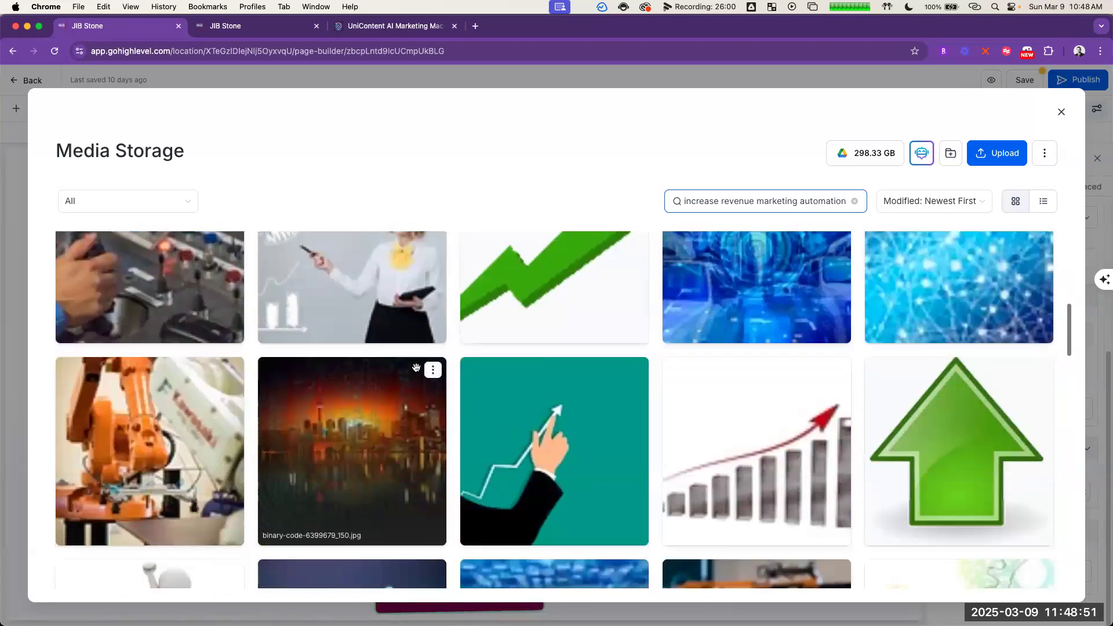
{"action": "scroll", "coordinate": [415, 367], "scroll_direction": "down", "scroll_amount": 10}
{"action": "scroll", "coordinate": [255, 401], "scroll_direction": "down", "scroll_amount": 7}
{"action": "scroll", "coordinate": [261, 390], "scroll_direction": "up", "scroll_amount": 6}
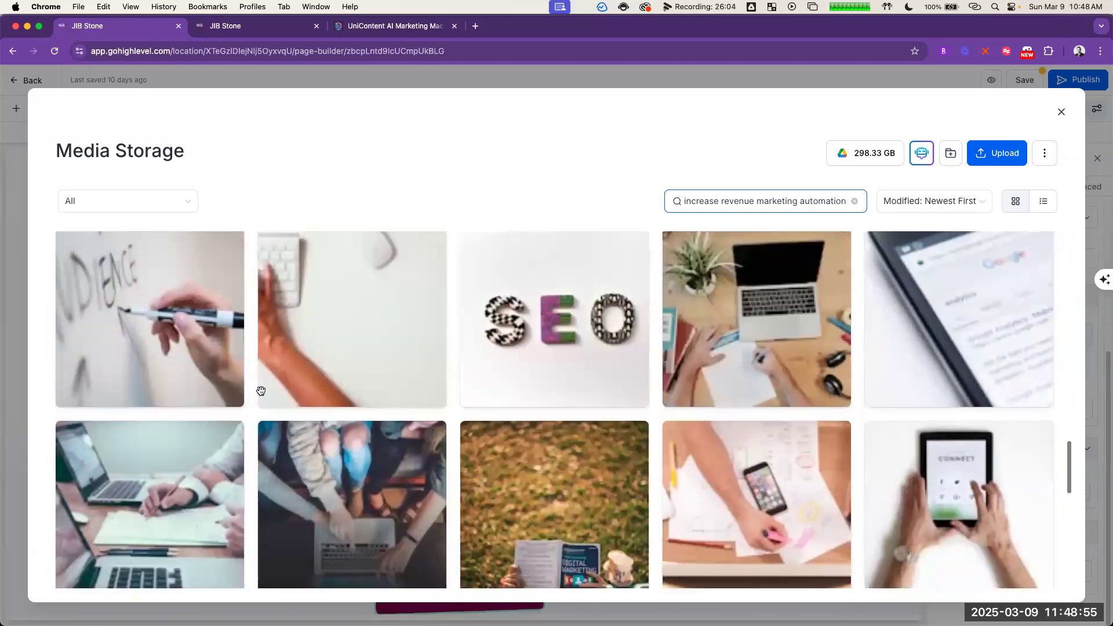
{"action": "scroll", "coordinate": [261, 390], "scroll_direction": "down", "scroll_amount": 10}
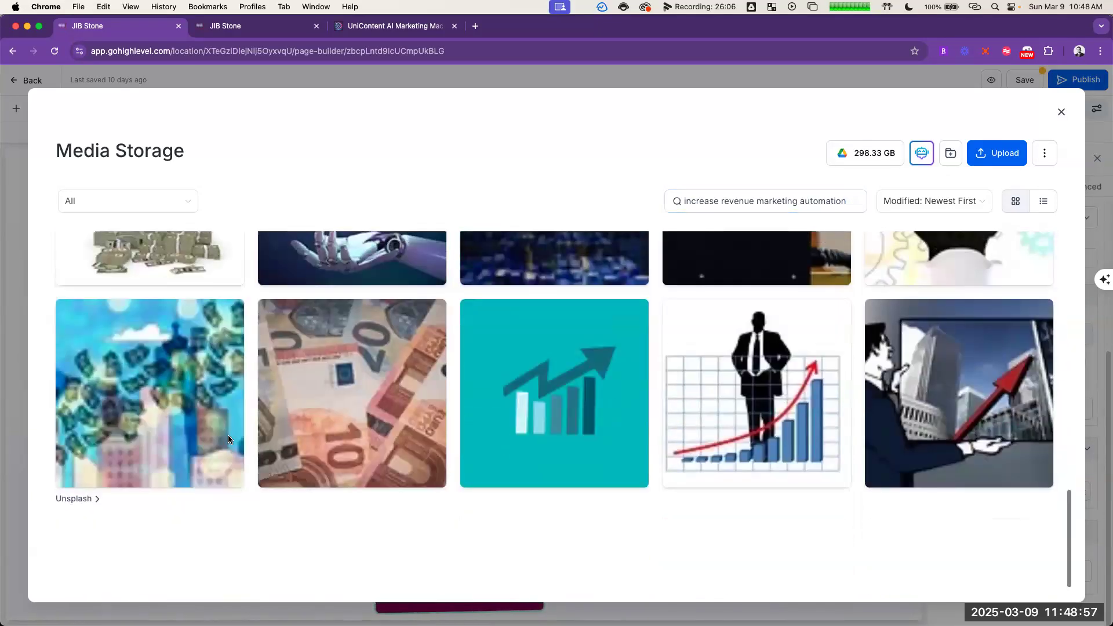
{"action": "left_click", "coordinate": [96, 497]}
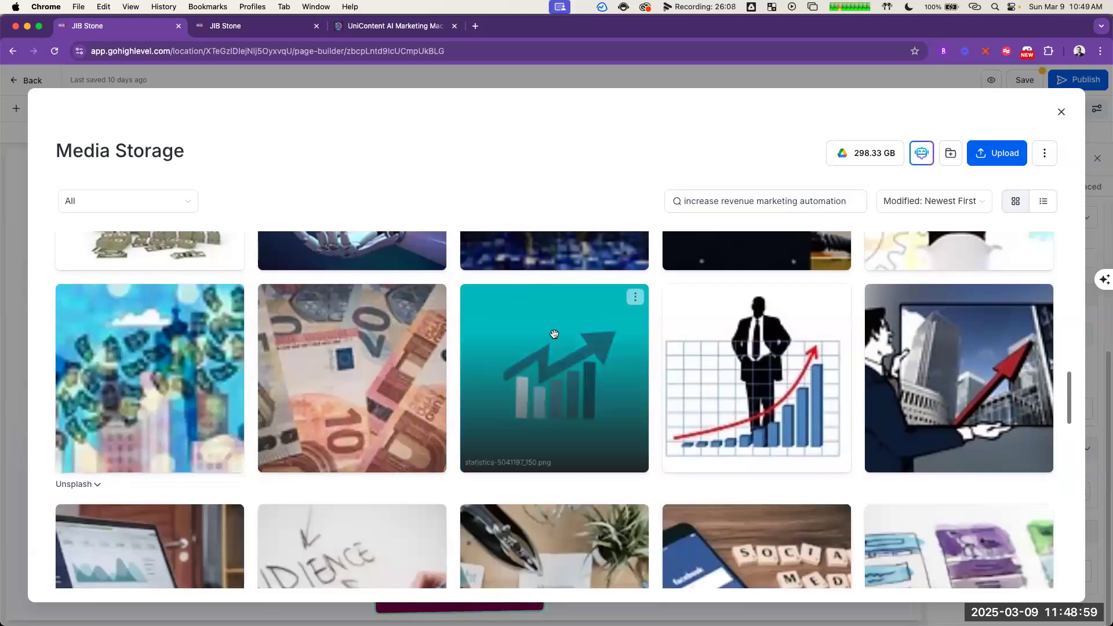
Step: Use the Pixabay photo of a blonde woman pointing at analytics charts as the Increase Revenue card's image and clear its fixed width
{"action": "scroll", "coordinate": [484, 380], "scroll_direction": "up", "scroll_amount": 5}
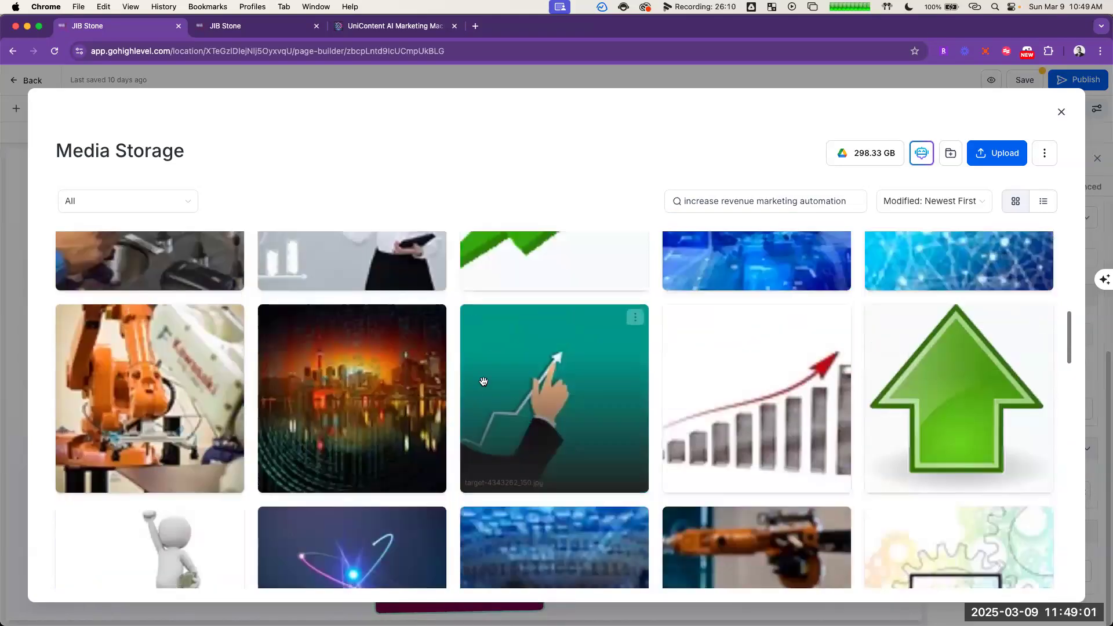
{"action": "scroll", "coordinate": [483, 381], "scroll_direction": "up", "scroll_amount": 5}
{"action": "left_click", "coordinate": [433, 421]}
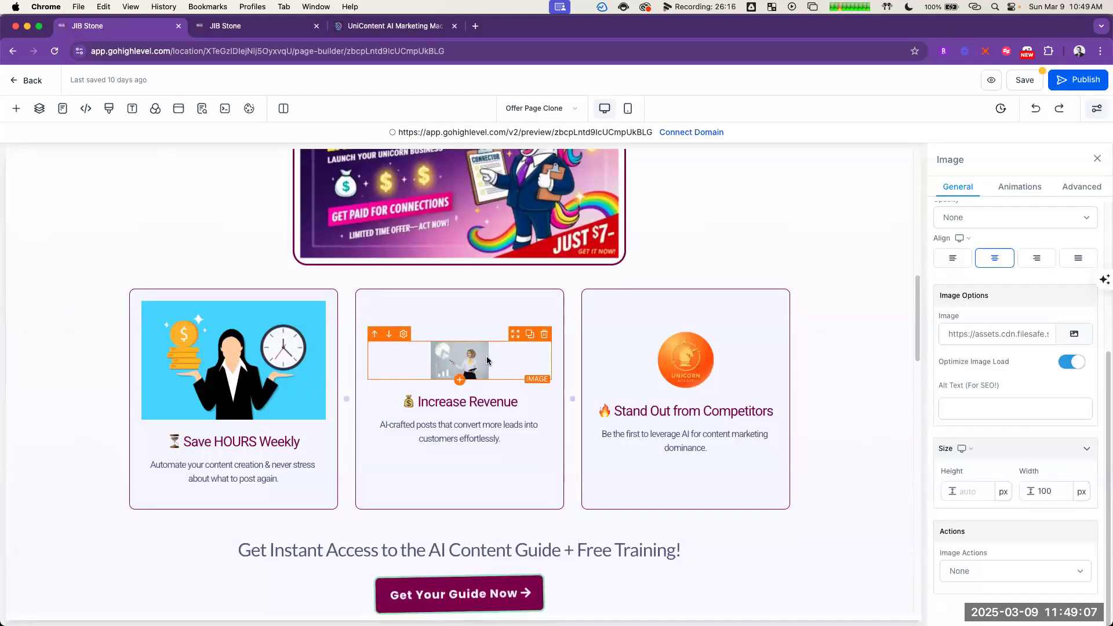
{"action": "left_click", "coordinate": [1044, 490]}
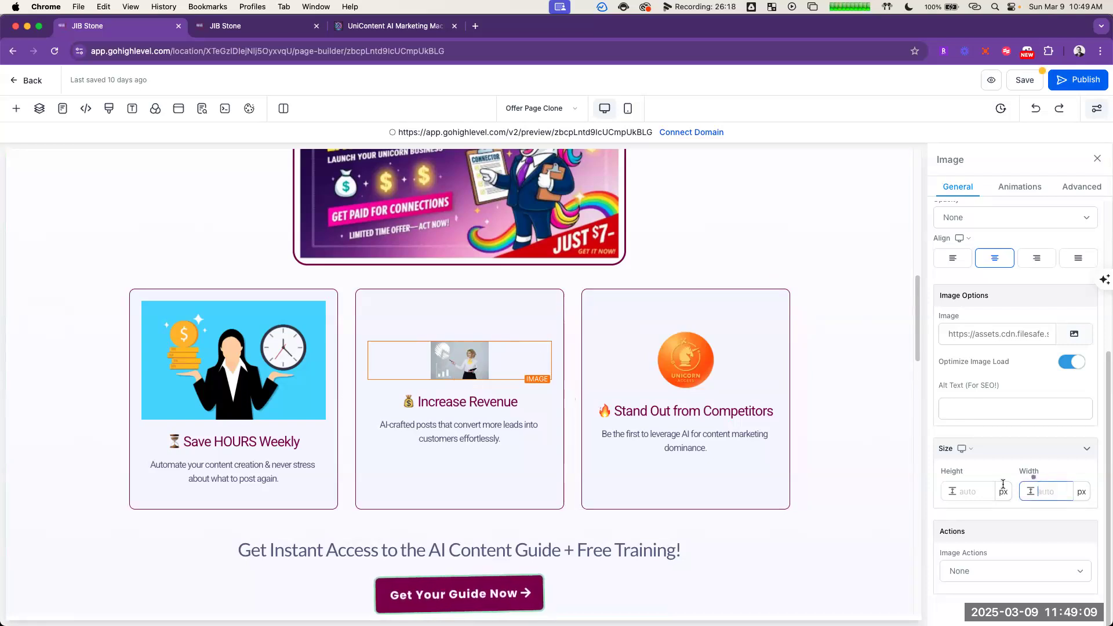
{"action": "left_click", "coordinate": [830, 450]}
Step: Search all media and stock images for "stand out competitor" to find a replacement for the Stand Out from Competitors card's coin image
{"action": "left_click", "coordinate": [718, 366]}
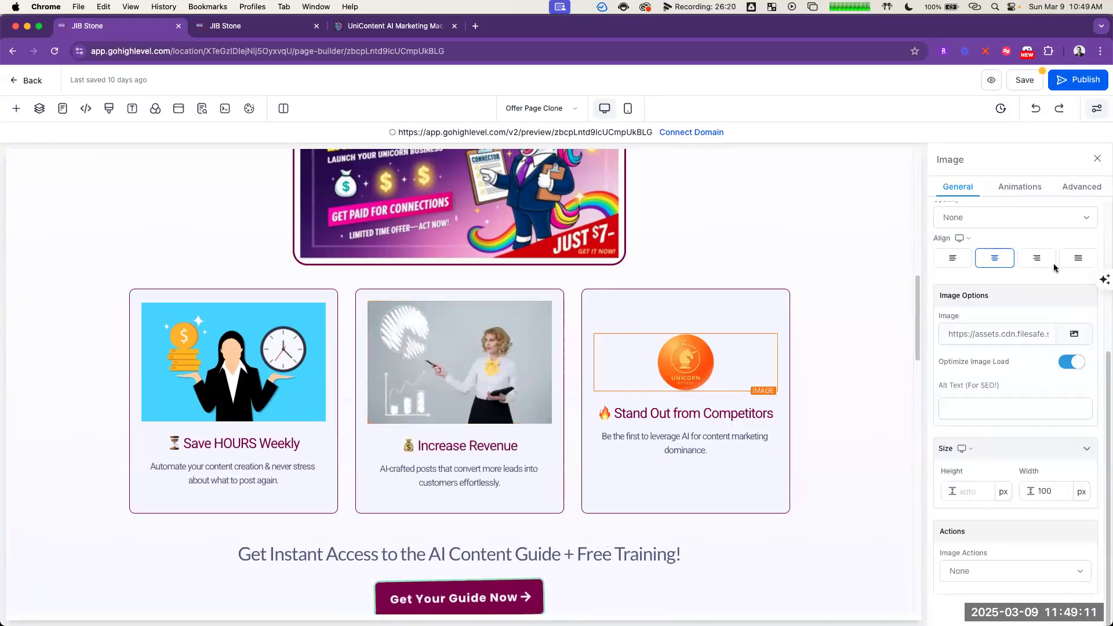
{"action": "left_click", "coordinate": [1055, 328]}
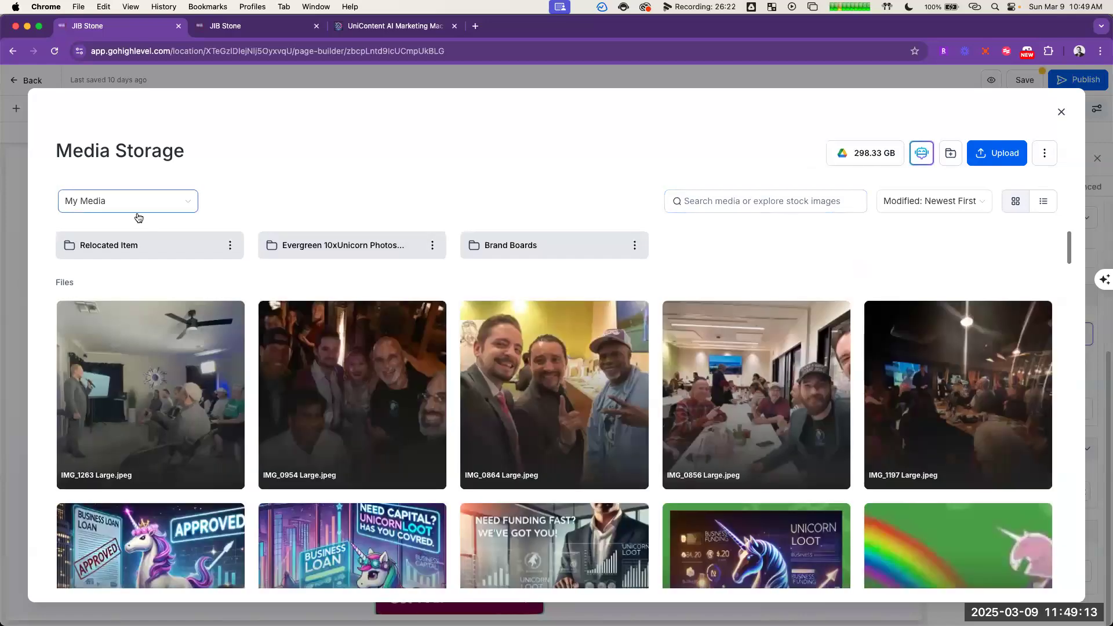
{"action": "left_click", "coordinate": [137, 209]}
{"action": "left_click", "coordinate": [140, 229]}
{"action": "left_click", "coordinate": [812, 201]}
{"action": "type", "text": "stand out competitor"}
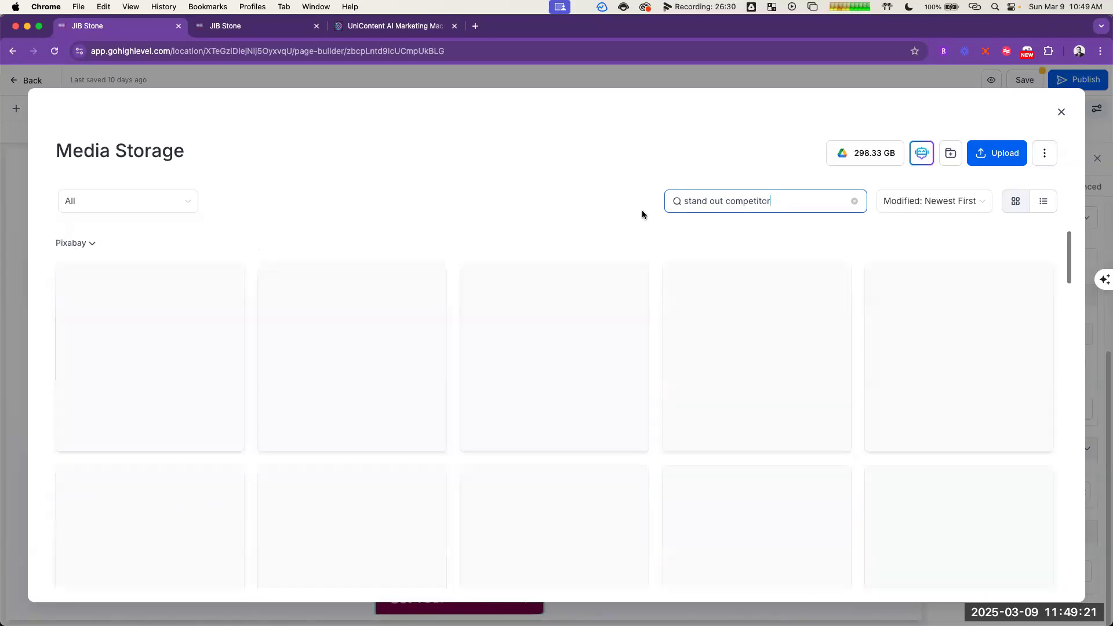
{"action": "scroll", "coordinate": [640, 391], "scroll_direction": "down", "scroll_amount": 3}
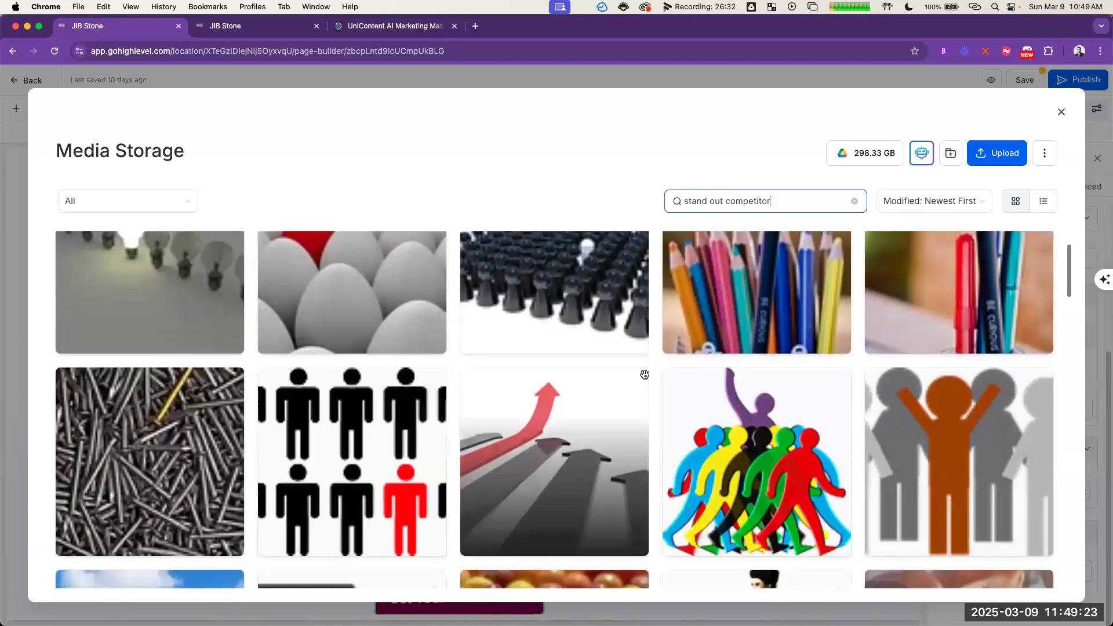
{"action": "scroll", "coordinate": [639, 341], "scroll_direction": "down", "scroll_amount": 8}
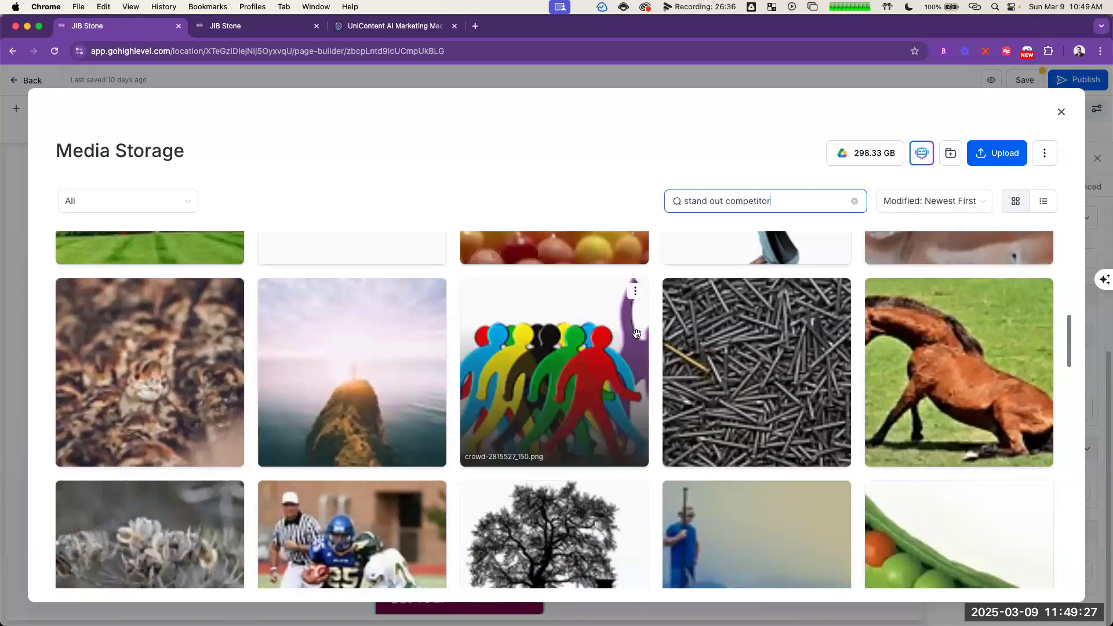
Step: Change the image search to "unicorn business" and look through the results for a picture that suits the Stand Out from Competitors card
{"action": "triple_click", "coordinate": [801, 191]}
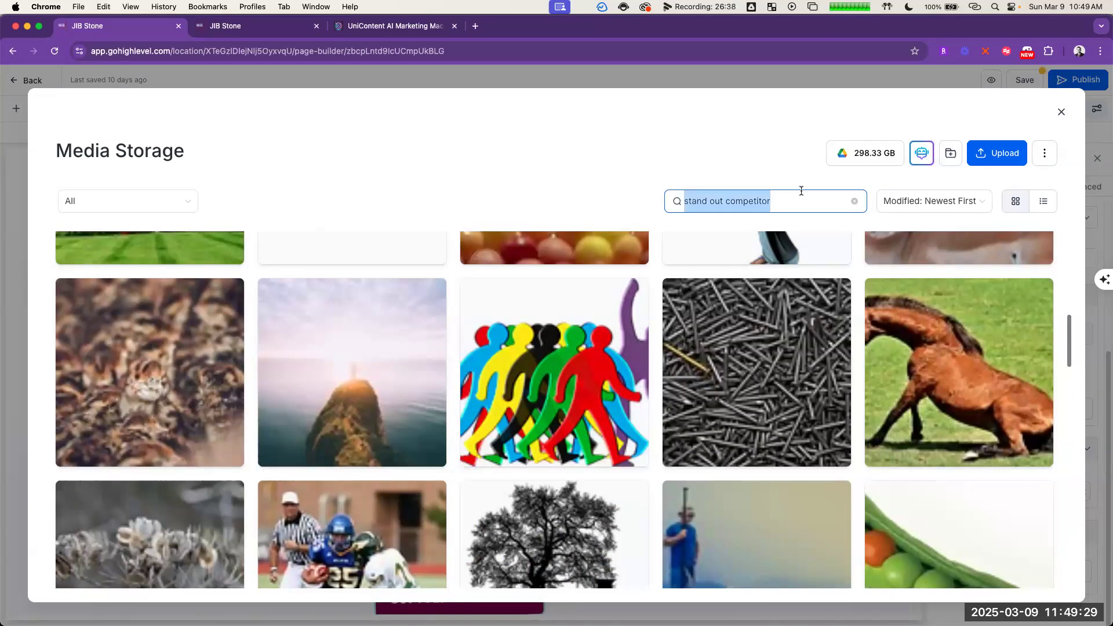
{"action": "type", "text": "unicorn business"}
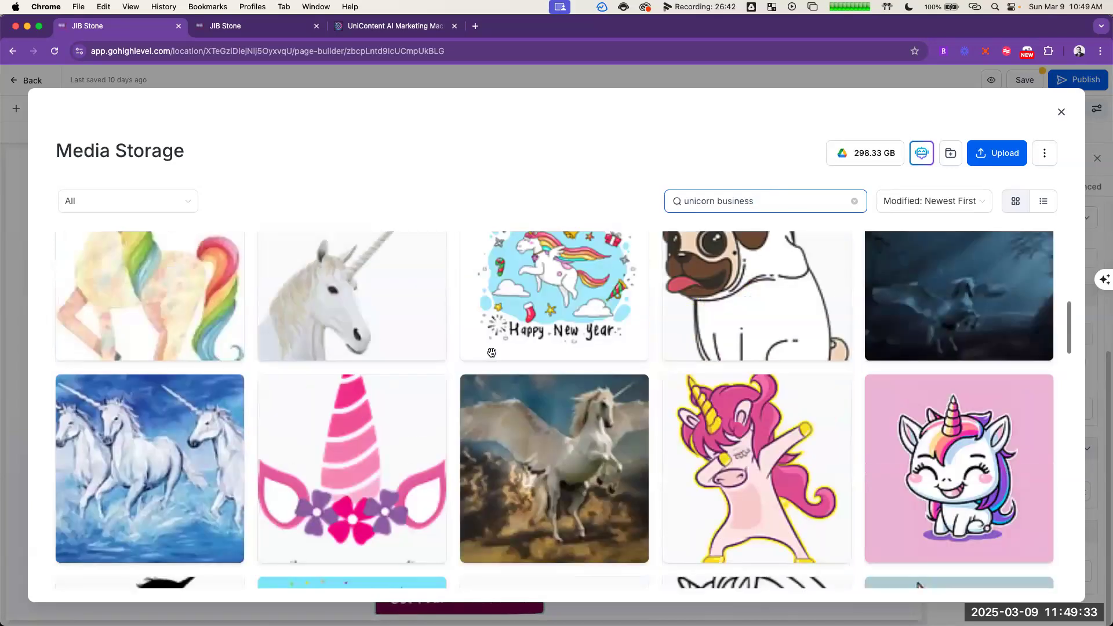
{"action": "scroll", "coordinate": [518, 368], "scroll_direction": "down", "scroll_amount": 15}
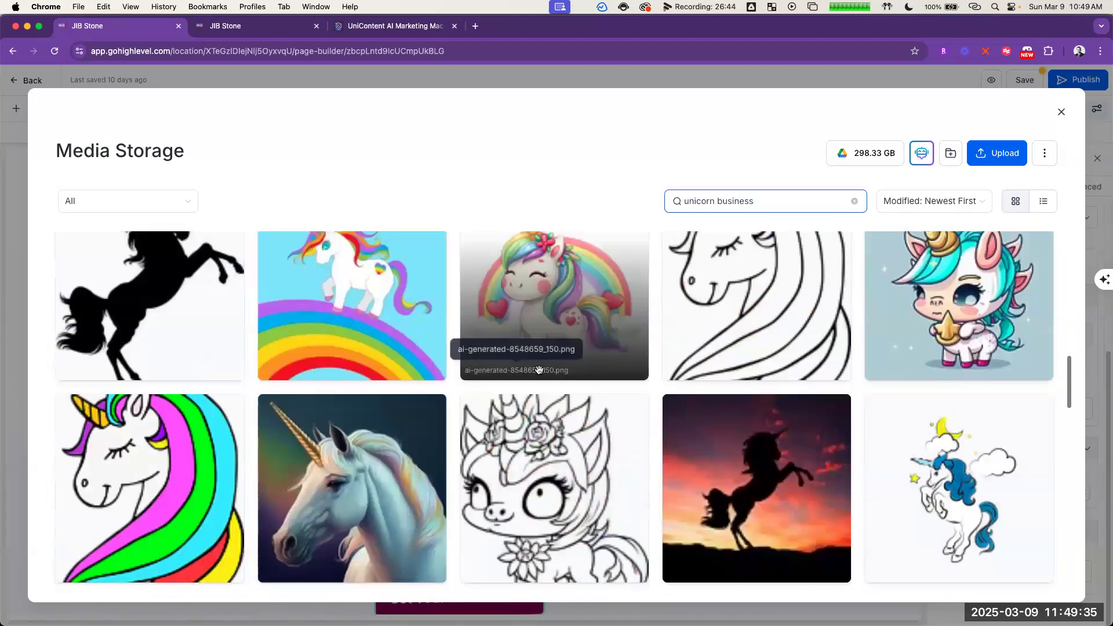
{"action": "scroll", "coordinate": [538, 369], "scroll_direction": "down", "scroll_amount": 5}
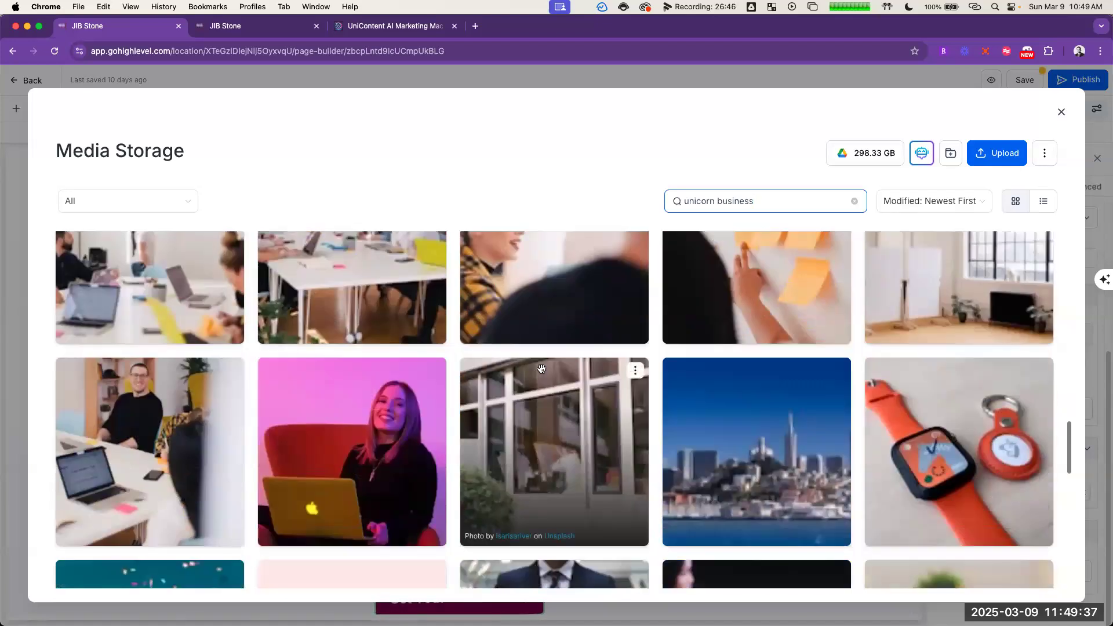
{"action": "scroll", "coordinate": [541, 369], "scroll_direction": "down", "scroll_amount": 5}
{"action": "scroll", "coordinate": [575, 365], "scroll_direction": "up", "scroll_amount": 4}
{"action": "scroll", "coordinate": [575, 365], "scroll_direction": "down", "scroll_amount": 7}
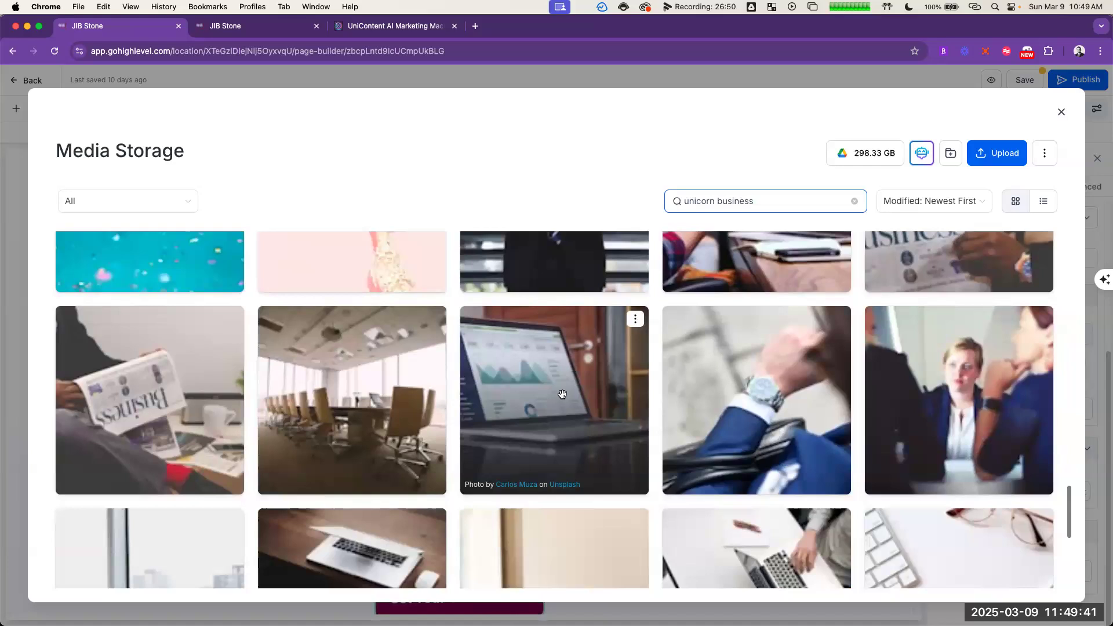
{"action": "scroll", "coordinate": [562, 394], "scroll_direction": "up", "scroll_amount": 1}
{"action": "scroll", "coordinate": [563, 408], "scroll_direction": "up", "scroll_amount": 4}
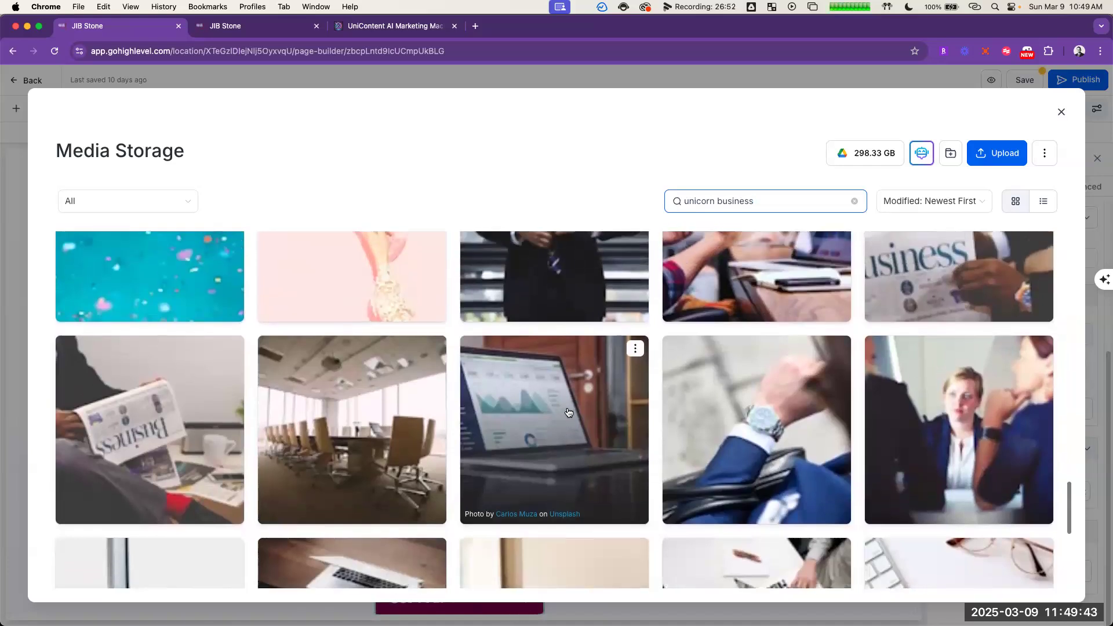
{"action": "scroll", "coordinate": [568, 412], "scroll_direction": "down", "scroll_amount": 1}
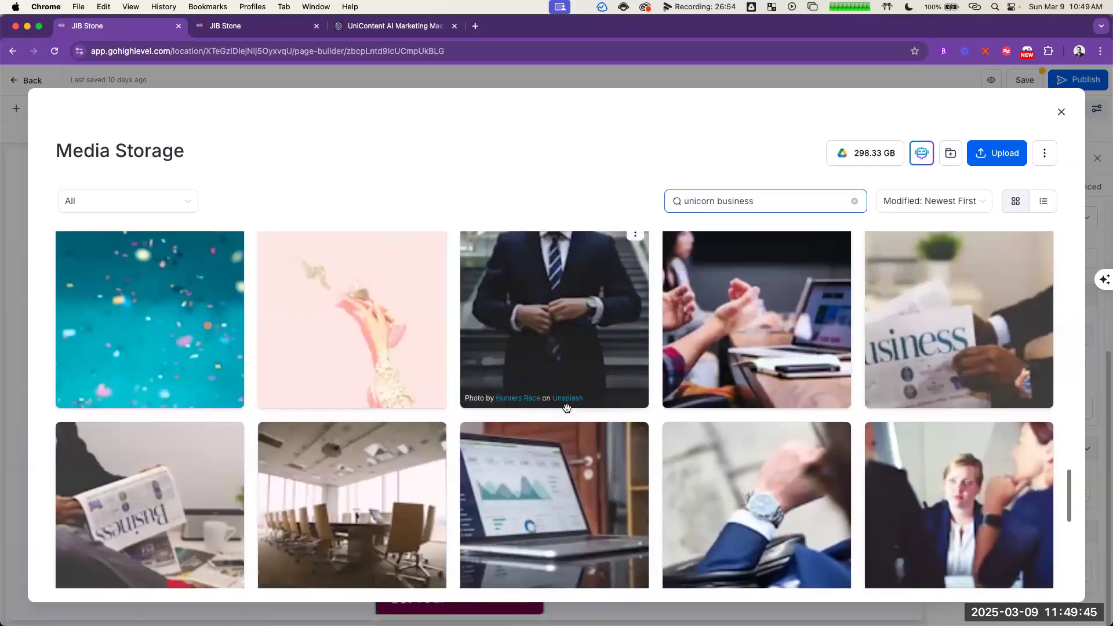
Step: Use the photo of hands holding a Business newspaper as the Stand Out from Competitors card's image and clear its fixed width
{"action": "left_click", "coordinate": [972, 278]}
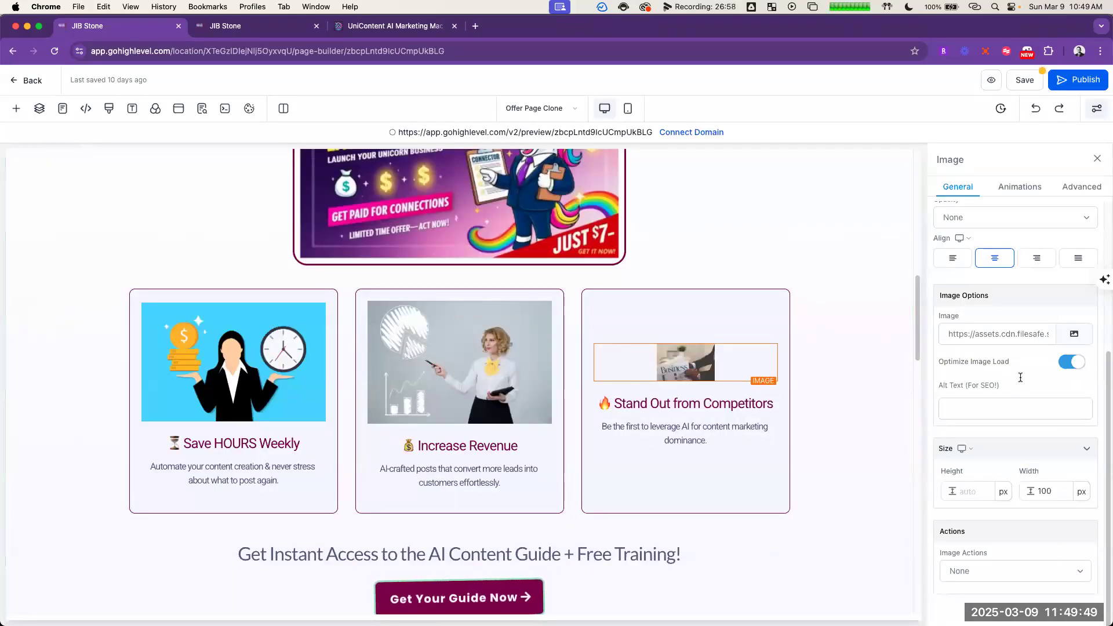
{"action": "left_click", "coordinate": [882, 425]}
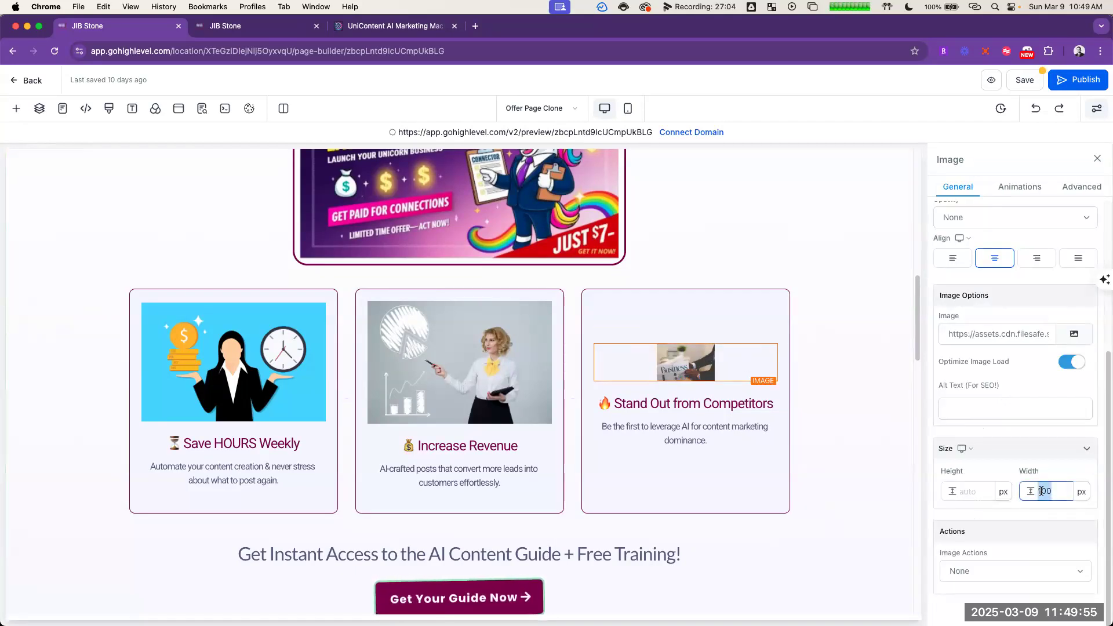
{"action": "key", "text": "BackSpace"}
{"action": "key", "text": "BackSpace"}
{"action": "key", "text": "BackSpace"}
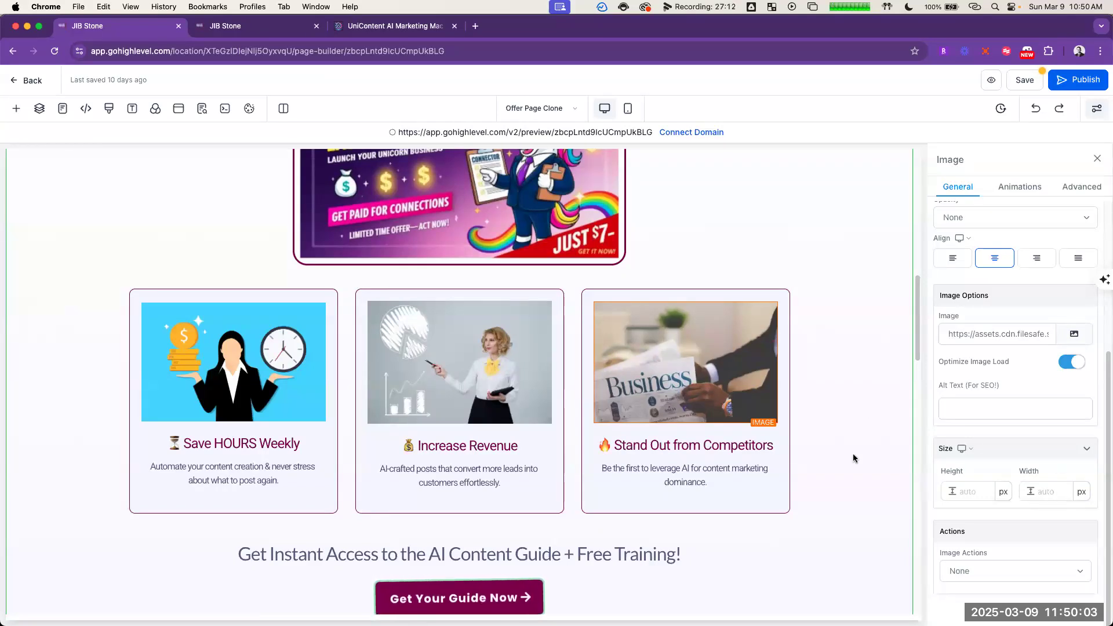
Step: Check the action settings of the Get Your Guide Now button below the benefit cards and review the page down to the BONUS section
{"action": "scroll", "coordinate": [819, 520], "scroll_direction": "down", "scroll_amount": 2}
{"action": "left_click", "coordinate": [525, 521]}
{"action": "scroll", "coordinate": [1052, 377], "scroll_direction": "down", "scroll_amount": 10}
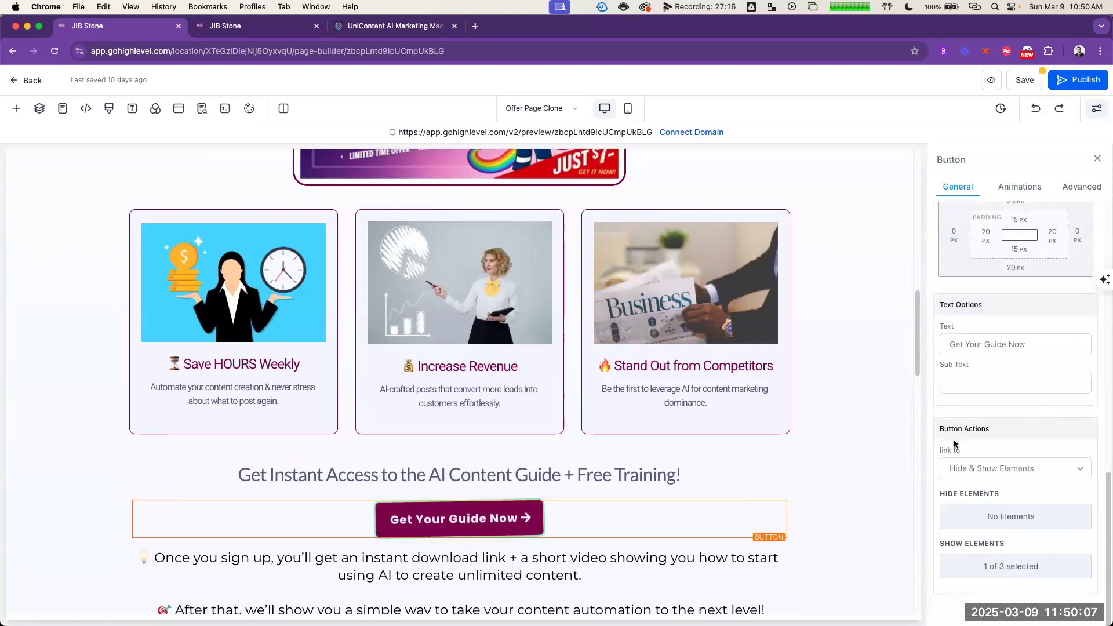
{"action": "scroll", "coordinate": [721, 457], "scroll_direction": "down", "scroll_amount": 6}
{"action": "scroll", "coordinate": [567, 323], "scroll_direction": "down", "scroll_amount": 15}
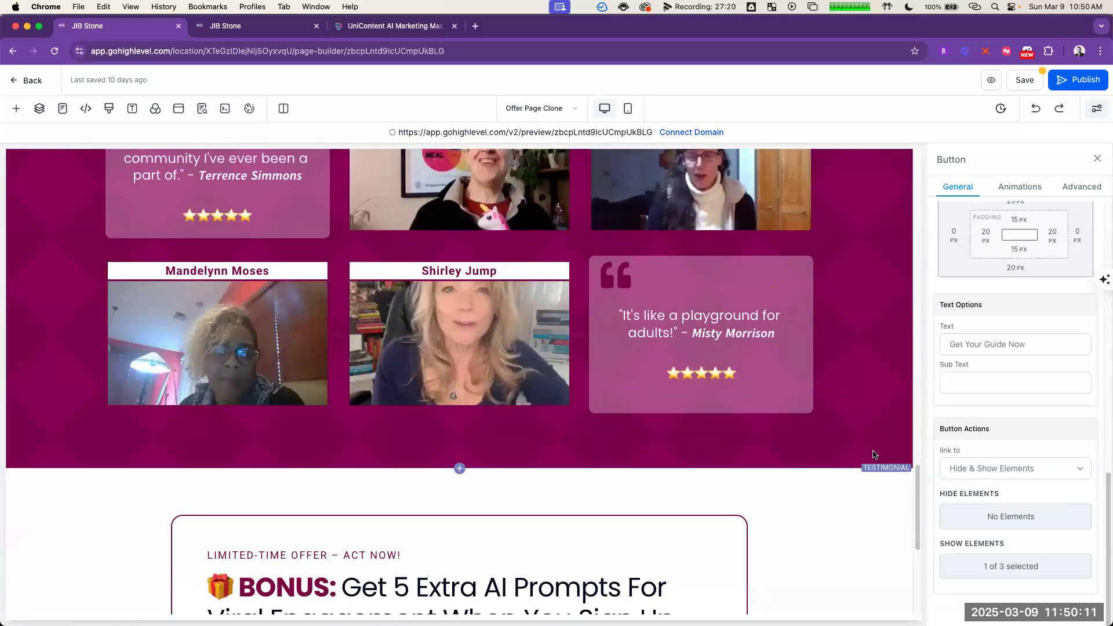
{"action": "scroll", "coordinate": [808, 473], "scroll_direction": "down", "scroll_amount": 3}
{"action": "scroll", "coordinate": [796, 464], "scroll_direction": "up", "scroll_amount": 3}
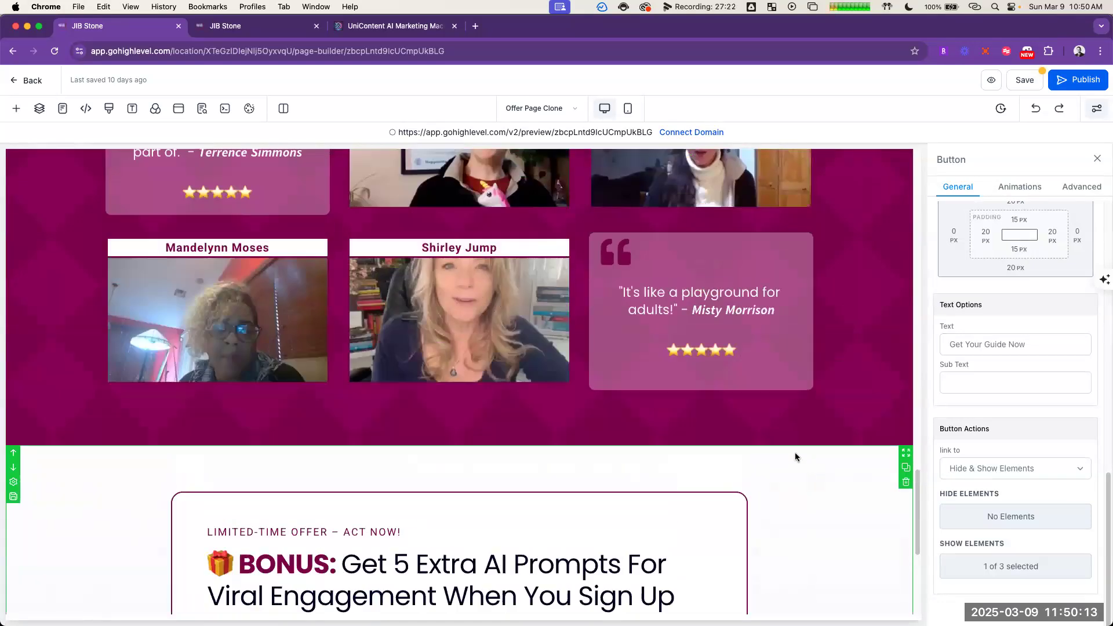
{"action": "scroll", "coordinate": [798, 456], "scroll_direction": "down", "scroll_amount": 5}
{"action": "scroll", "coordinate": [798, 452], "scroll_direction": "down", "scroll_amount": 1}
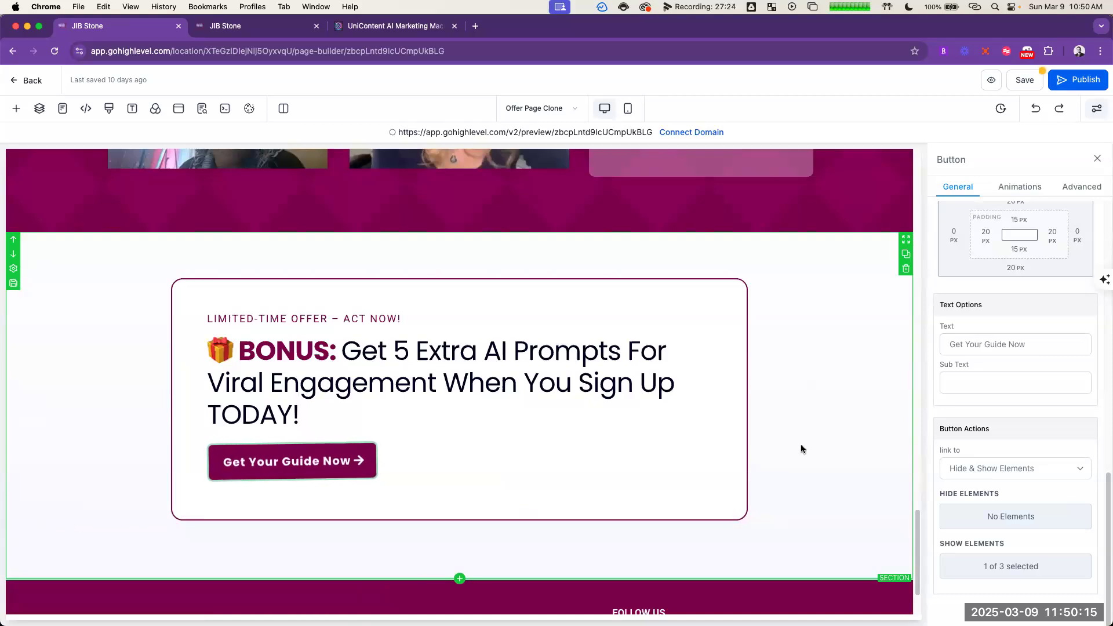
Step: Hide the Connector Winning Launch Guide image row under Why You Need This NOW! on both desktop and mobile
{"action": "scroll", "coordinate": [785, 426], "scroll_direction": "up", "scroll_amount": 1}
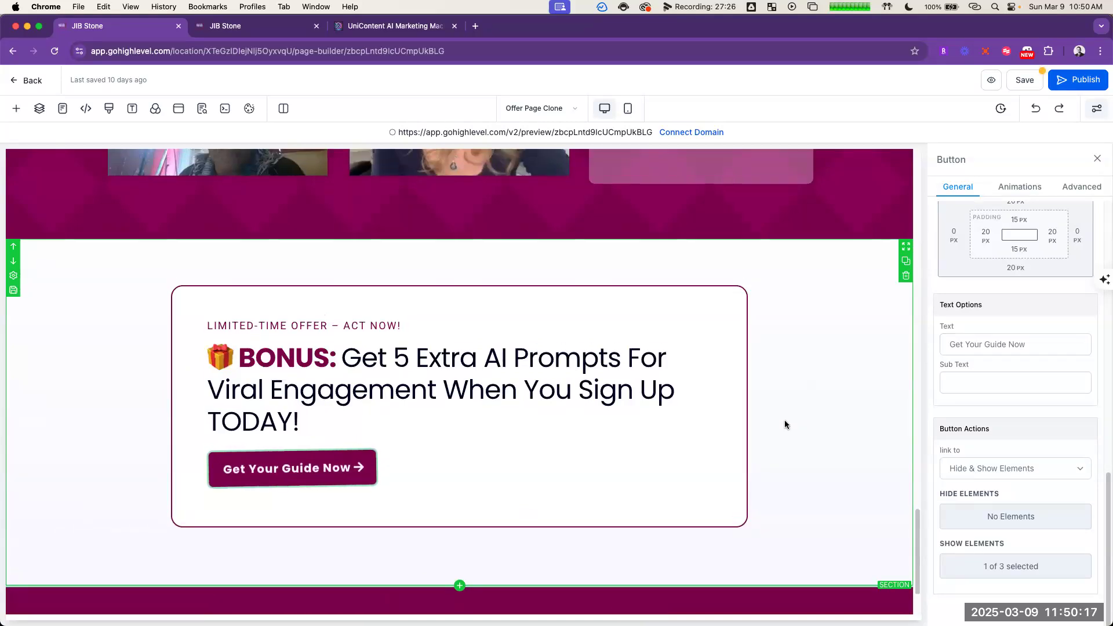
{"action": "scroll", "coordinate": [785, 420], "scroll_direction": "down", "scroll_amount": 2}
{"action": "scroll", "coordinate": [746, 458], "scroll_direction": "up", "scroll_amount": 5}
{"action": "scroll", "coordinate": [747, 458], "scroll_direction": "up", "scroll_amount": 10}
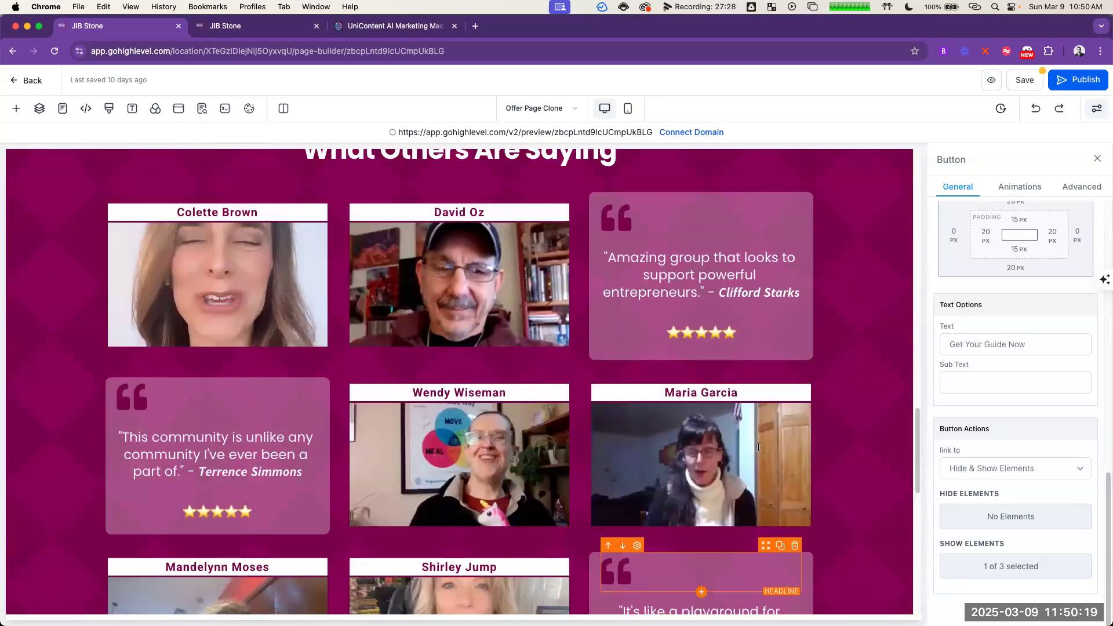
{"action": "scroll", "coordinate": [806, 440], "scroll_direction": "up", "scroll_amount": 10}
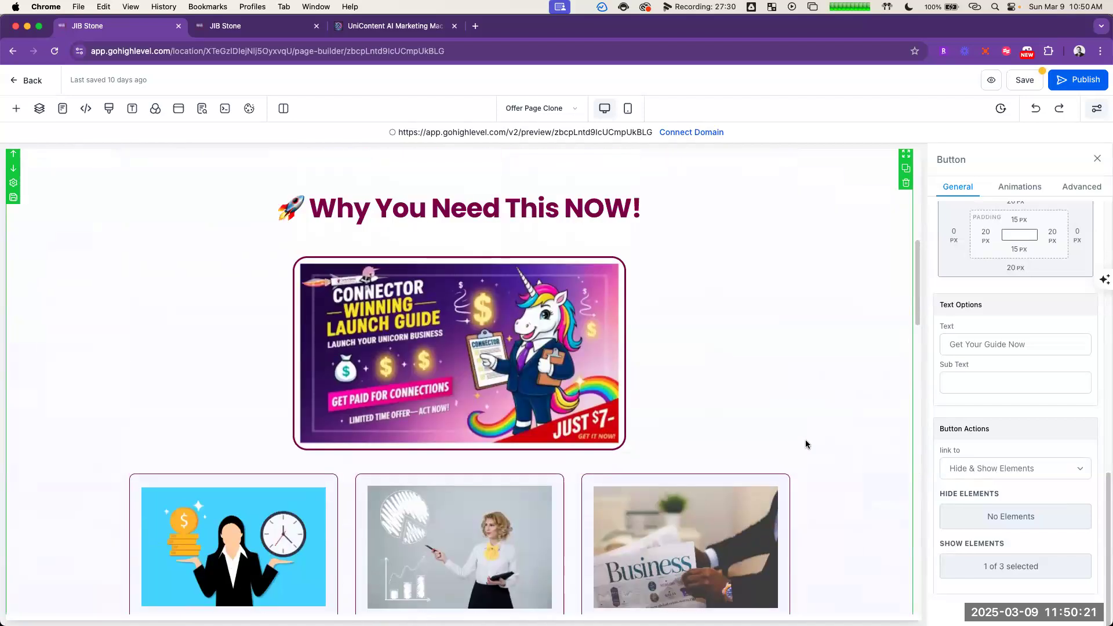
{"action": "scroll", "coordinate": [806, 440], "scroll_direction": "down", "scroll_amount": 6}
{"action": "scroll", "coordinate": [809, 440], "scroll_direction": "up", "scroll_amount": 5}
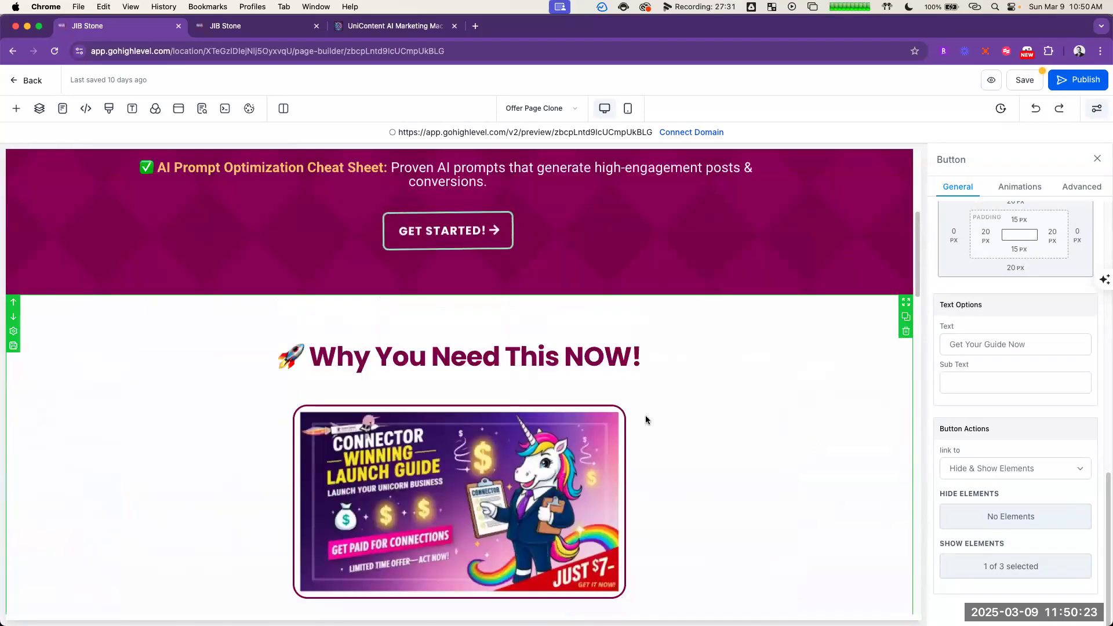
{"action": "left_click", "coordinate": [537, 390]}
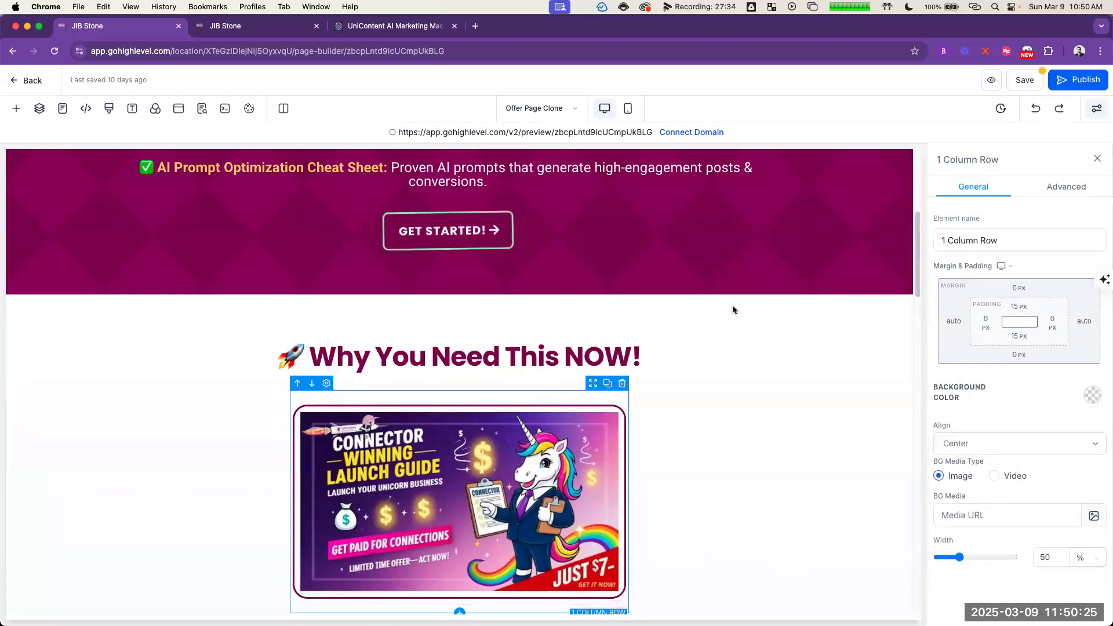
{"action": "left_click", "coordinate": [1067, 186]}
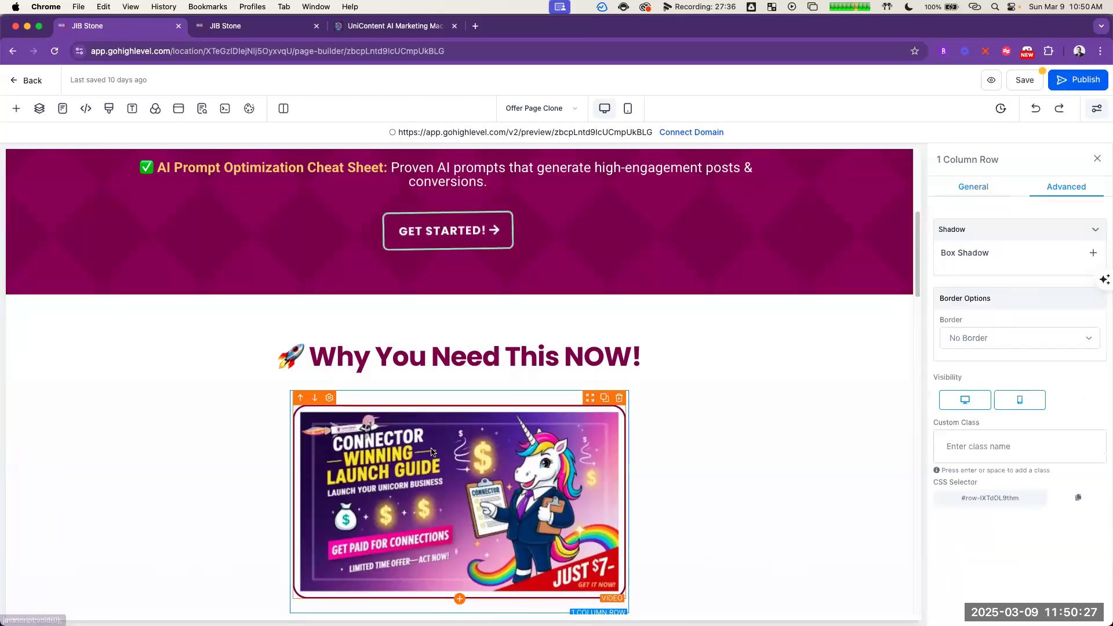
{"action": "left_click", "coordinate": [967, 400]}
{"action": "scroll", "coordinate": [513, 433], "scroll_direction": "down", "scroll_amount": 2}
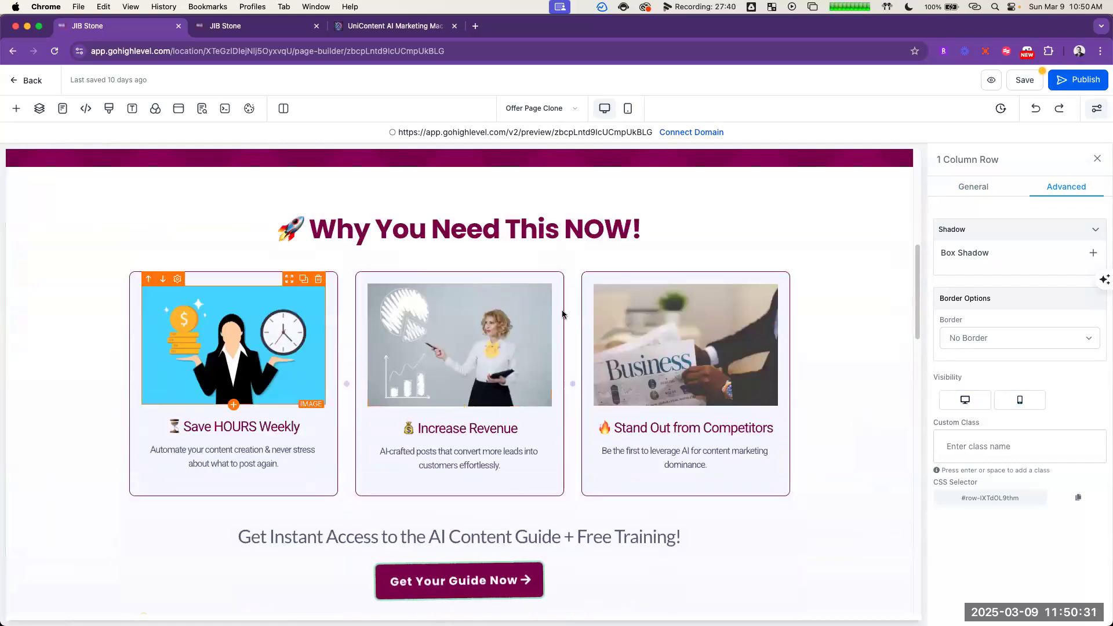
Step: Check the remaining page layout, save the page and open its SEO meta data
{"action": "scroll", "coordinate": [835, 432], "scroll_direction": "down", "scroll_amount": 5}
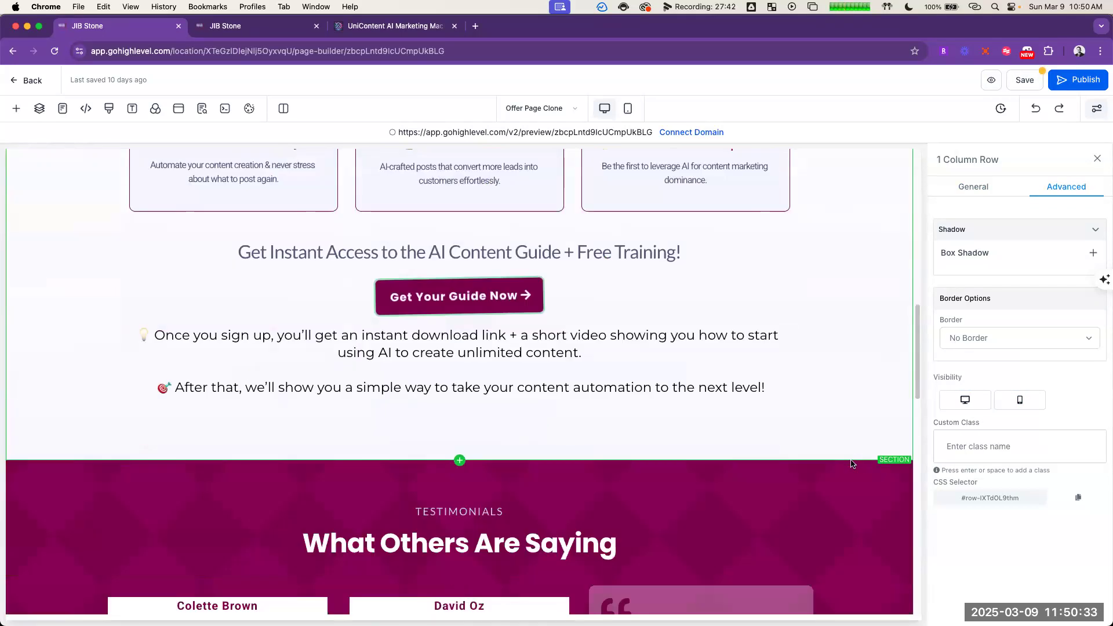
{"action": "scroll", "coordinate": [829, 427], "scroll_direction": "up", "scroll_amount": 12}
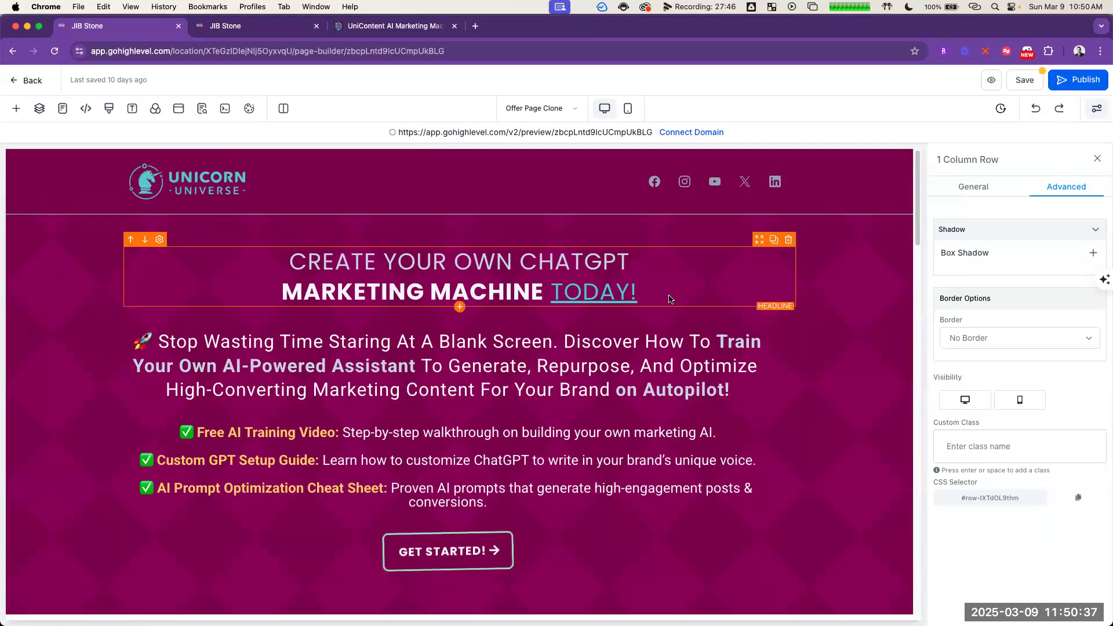
{"action": "left_click", "coordinate": [1023, 82]}
{"action": "left_click", "coordinate": [683, 389]}
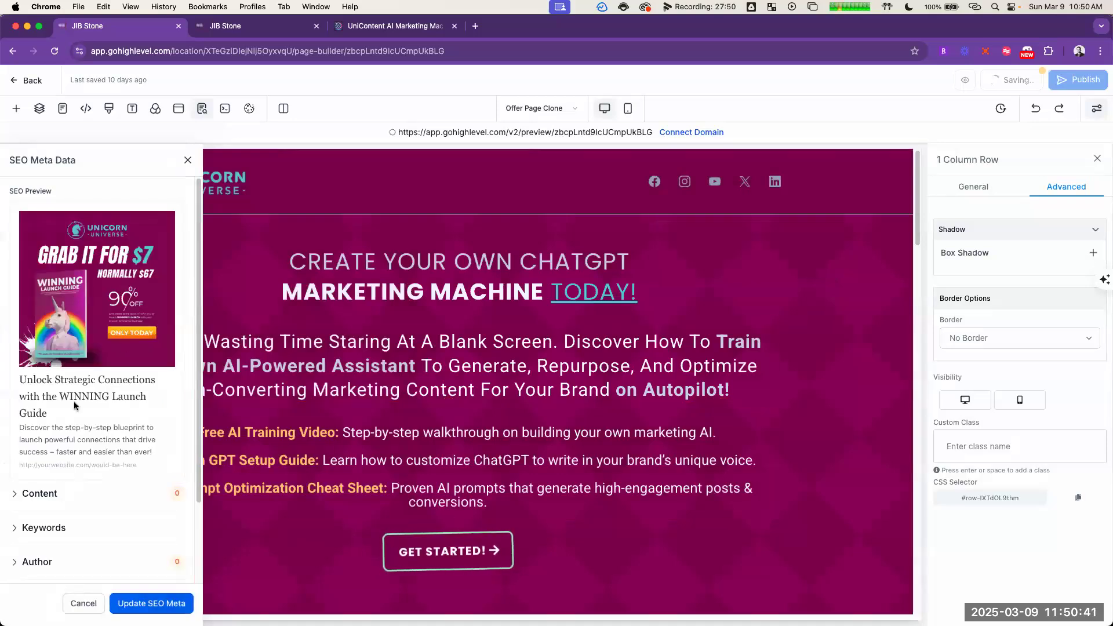
Step: Replace the SEO title with "Create Your Own ChatGPT Marketing Machine Today!" copied from the opt-in page headline in ChatGPT
{"action": "left_click", "coordinate": [40, 494]}
{"action": "scroll", "coordinate": [99, 441], "scroll_direction": "down", "scroll_amount": 3}
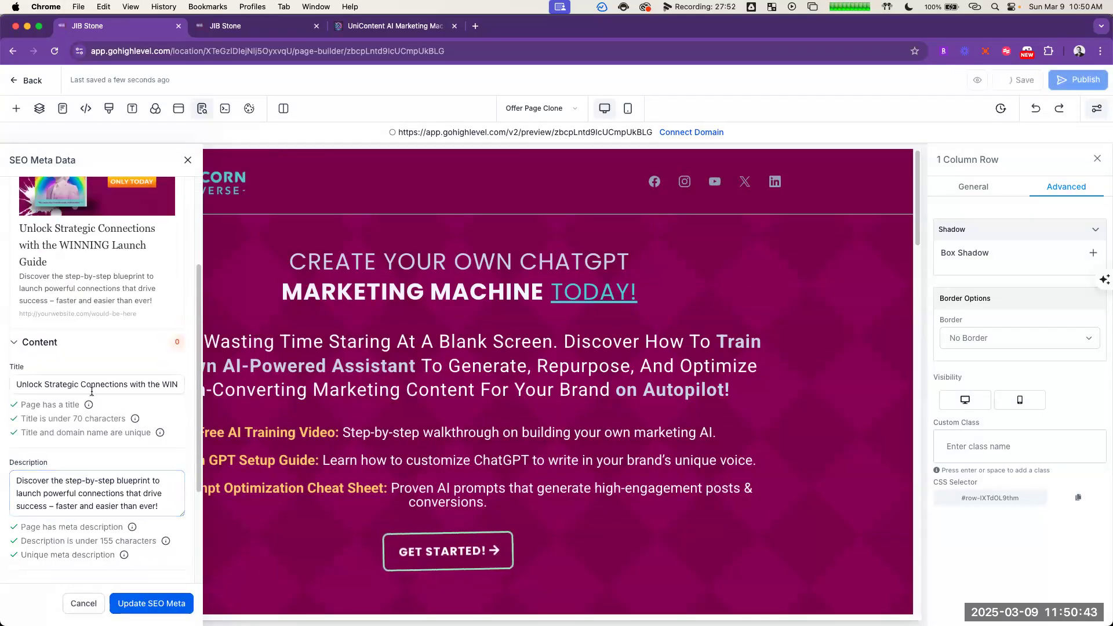
{"action": "triple_click", "coordinate": [134, 385]}
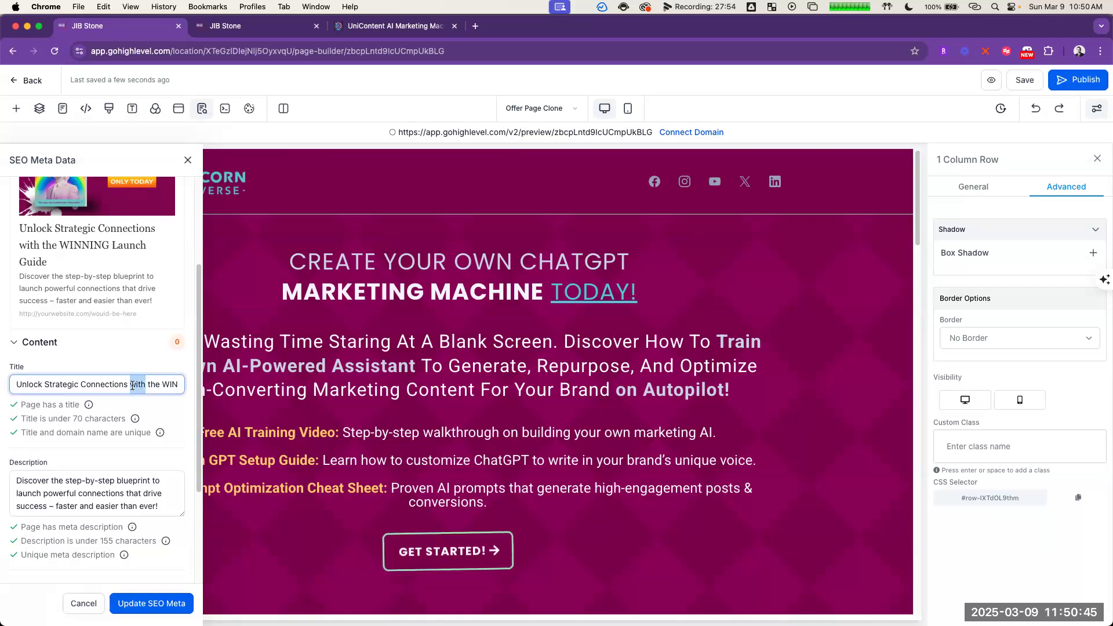
{"action": "key", "text": "super+grave"}
{"action": "scroll", "coordinate": [825, 308], "scroll_direction": "up", "scroll_amount": 1}
{"action": "scroll", "coordinate": [826, 310], "scroll_direction": "up", "scroll_amount": 4}
{"action": "scroll", "coordinate": [826, 313], "scroll_direction": "up", "scroll_amount": 4}
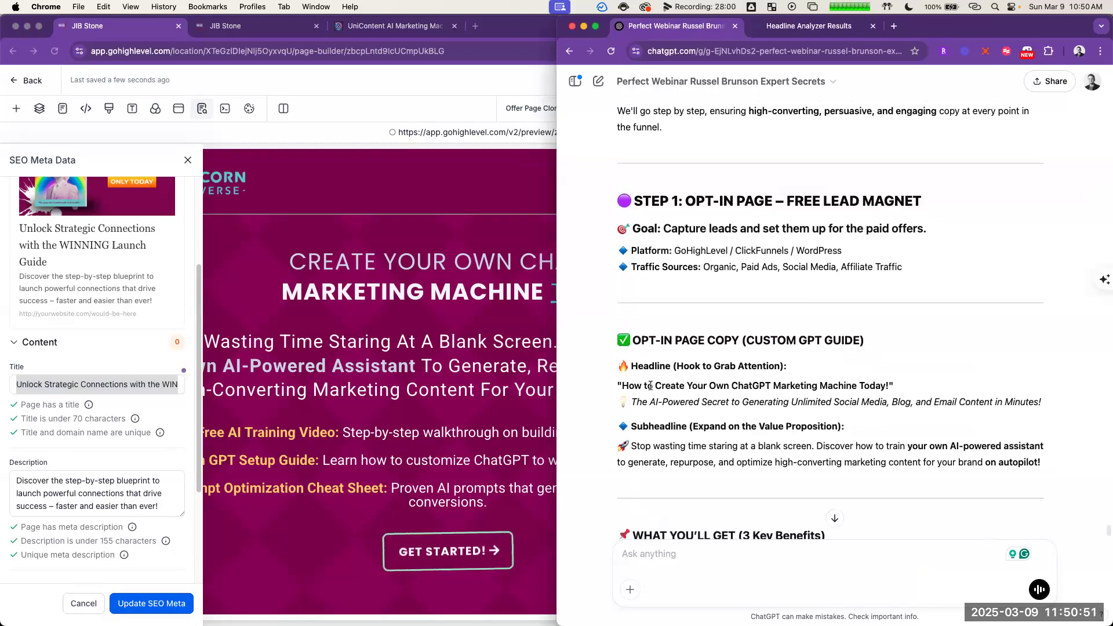
{"action": "left_click_drag", "start_coordinate": [656, 386], "coordinate": [890, 384]}
{"action": "key", "text": "super+c"}
{"action": "left_click", "coordinate": [75, 380]}
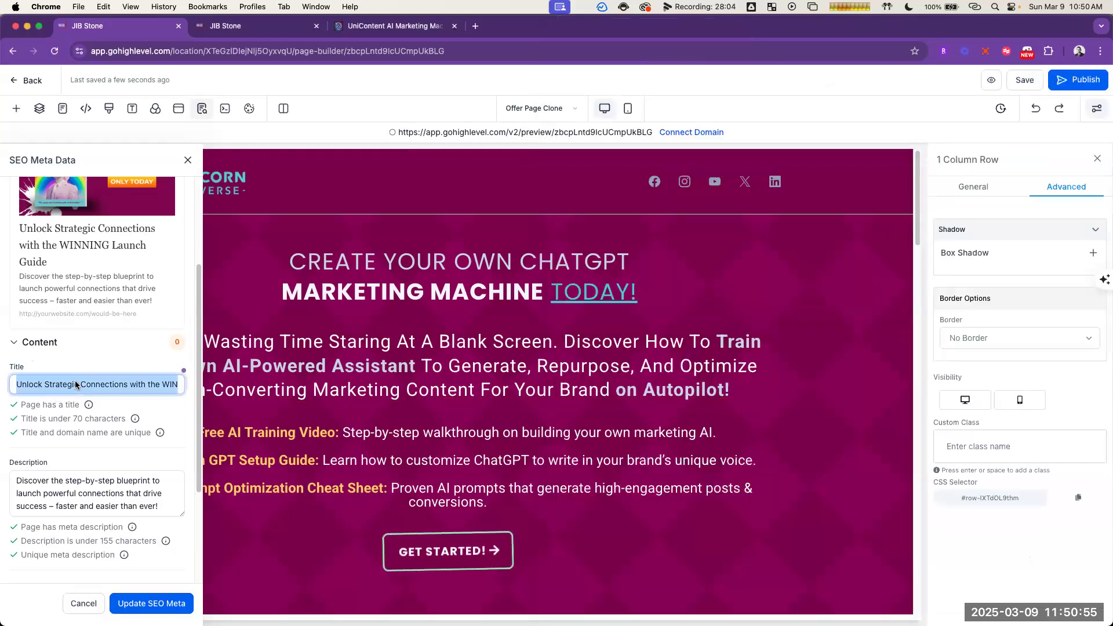
{"action": "key", "text": "super+v"}
Step: Replace the SEO description with ChatGPT's line "The AI-Powered Secret to Generating Unlimited Social Media, Blog, and Email Content in Minutes!"
{"action": "left_click", "coordinate": [125, 484]}
{"action": "key", "text": "super+grave"}
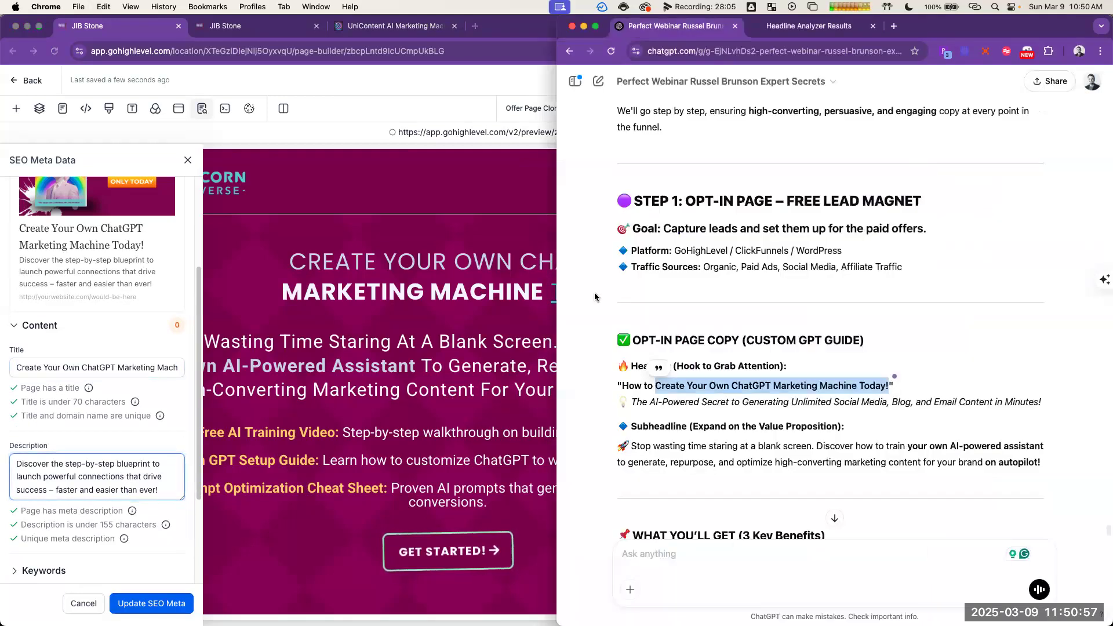
{"action": "left_click", "coordinate": [732, 409]}
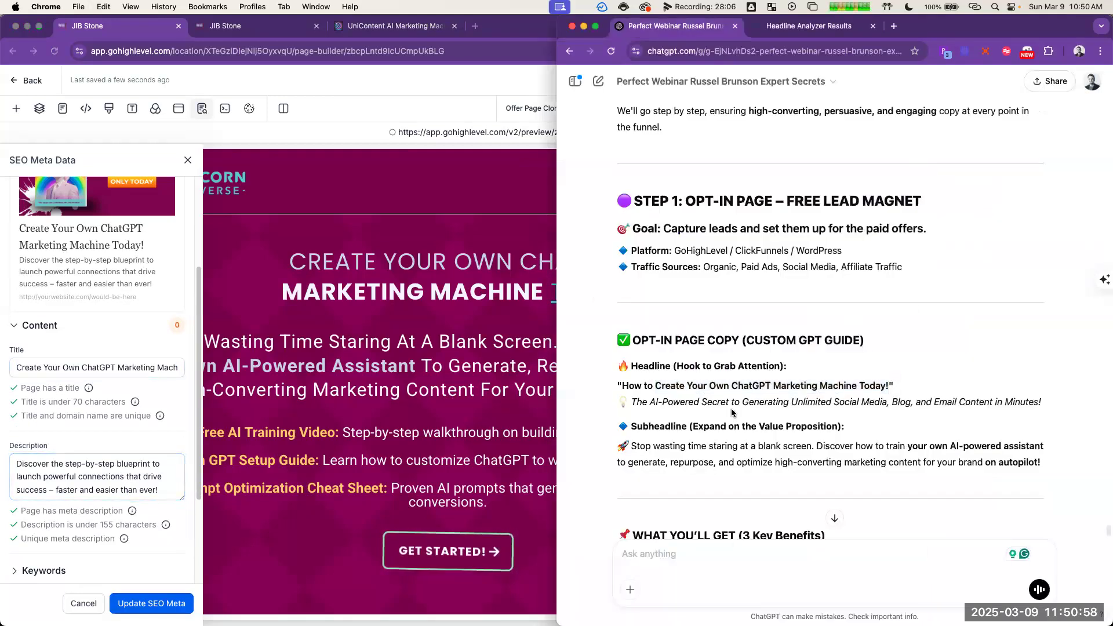
{"action": "triple_click", "coordinate": [658, 402]}
{"action": "key", "text": "super+c"}
{"action": "left_click", "coordinate": [112, 465]}
{"action": "key", "text": "super+a"}
{"action": "key", "text": "super+v"}
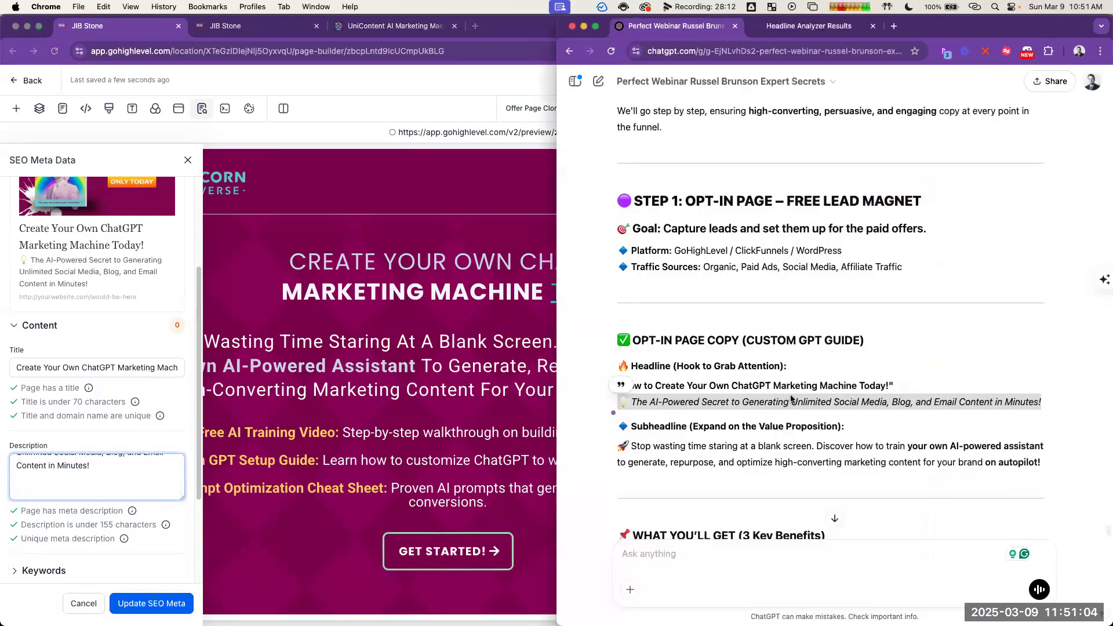
Step: Add ChatGPT's "The AI-Powered Secret to Generating Unlimited Social Media, Blog, and Email Content in Minutes!" line beneath the page headline without extra line breaks
{"action": "key", "text": "super+grave"}
{"action": "left_click", "coordinate": [762, 360]}
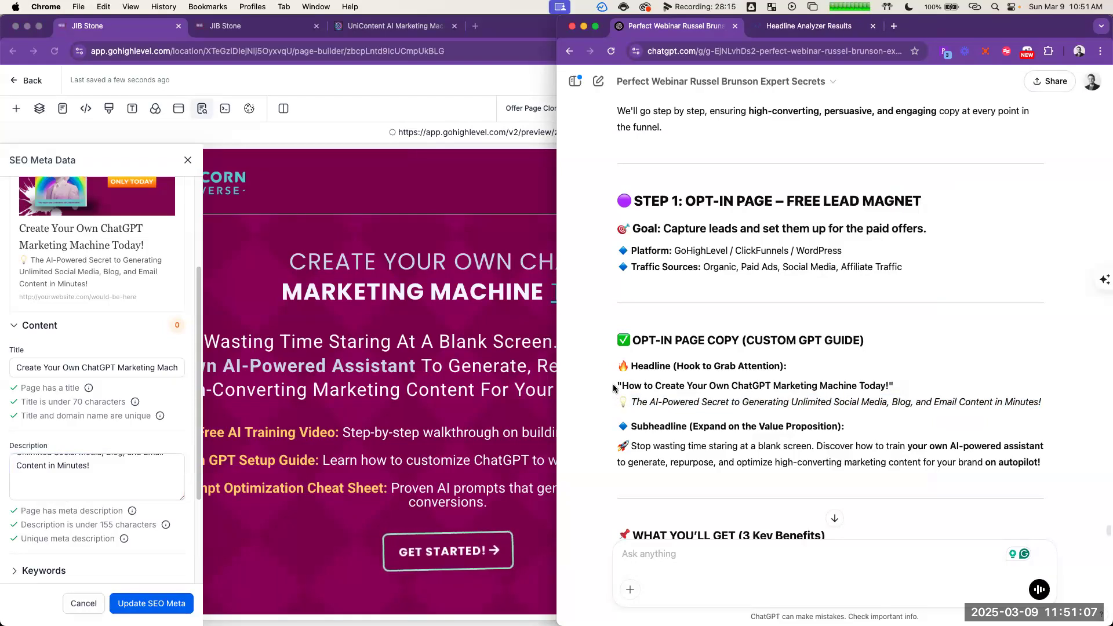
{"action": "triple_click", "coordinate": [784, 402]}
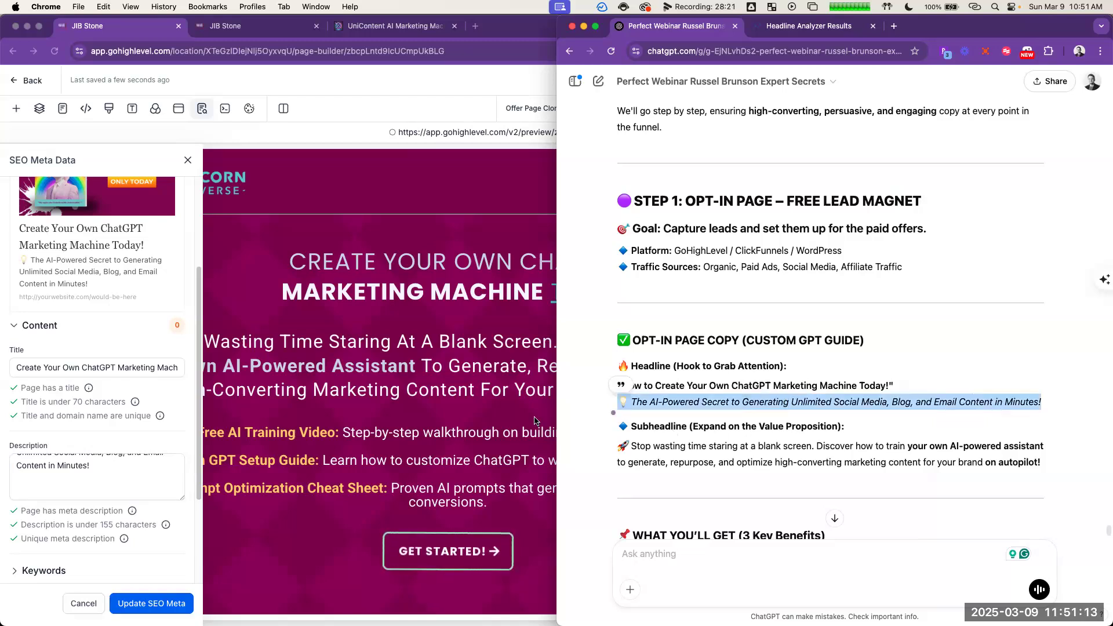
{"action": "left_click", "coordinate": [436, 333]}
{"action": "left_click", "coordinate": [459, 303]}
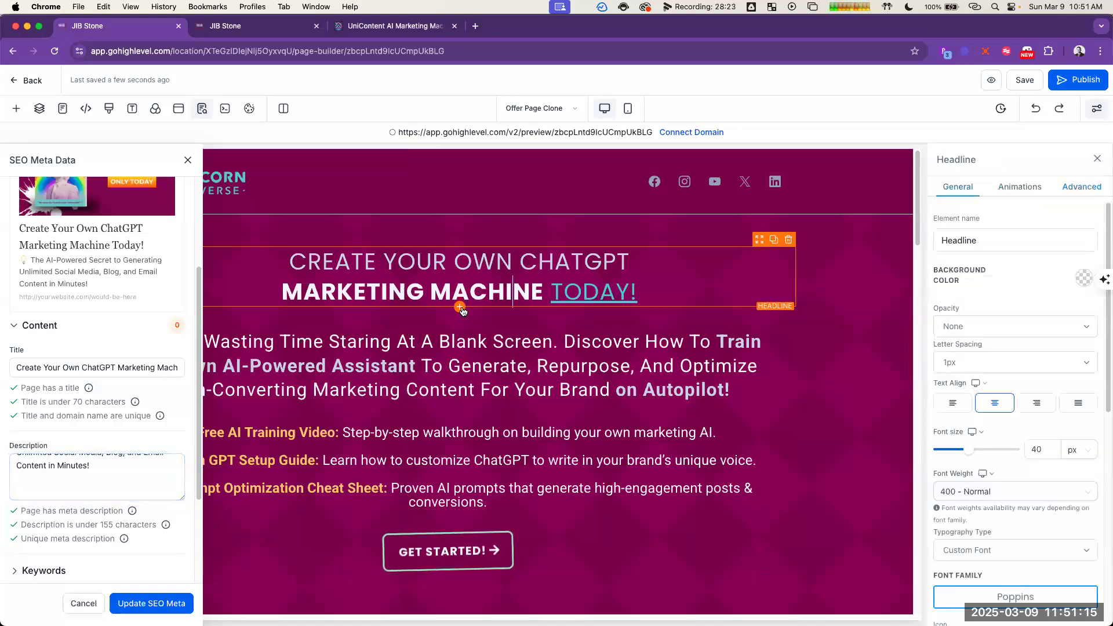
{"action": "left_click", "coordinate": [717, 294]}
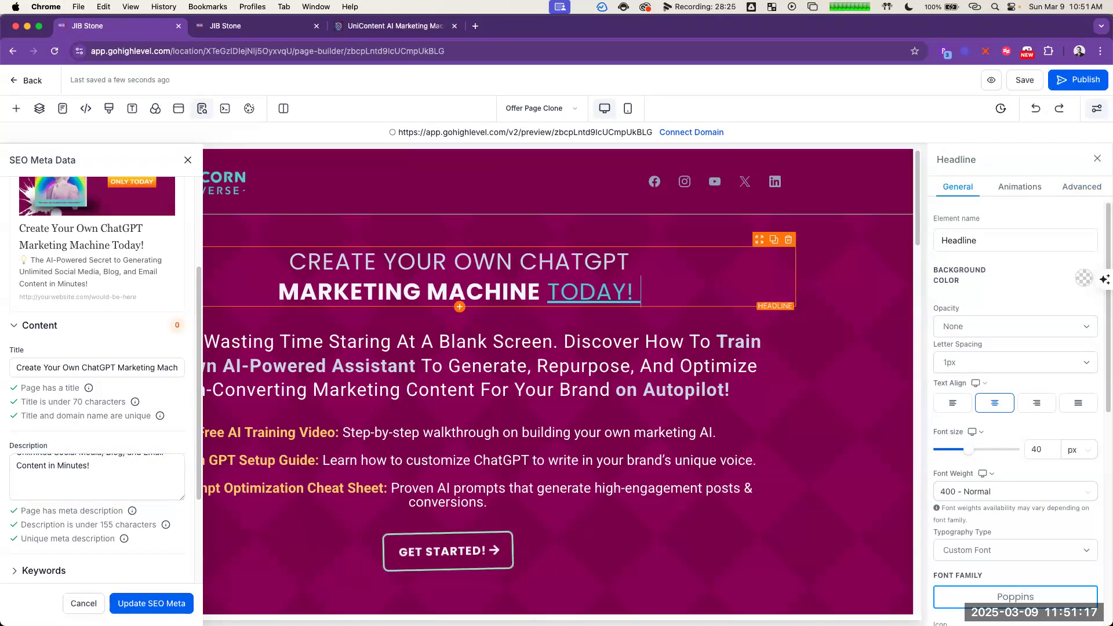
{"action": "key", "text": "super+v"}
{"action": "key", "text": "super+z"}
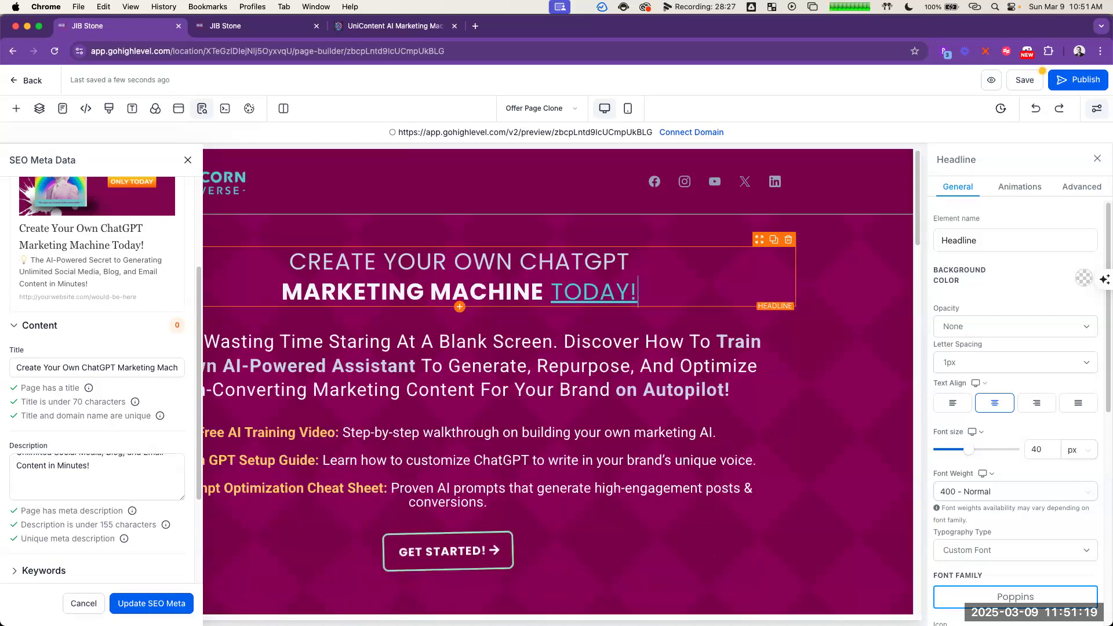
{"action": "key", "text": "super+z"}
{"action": "key", "text": "super+v"}
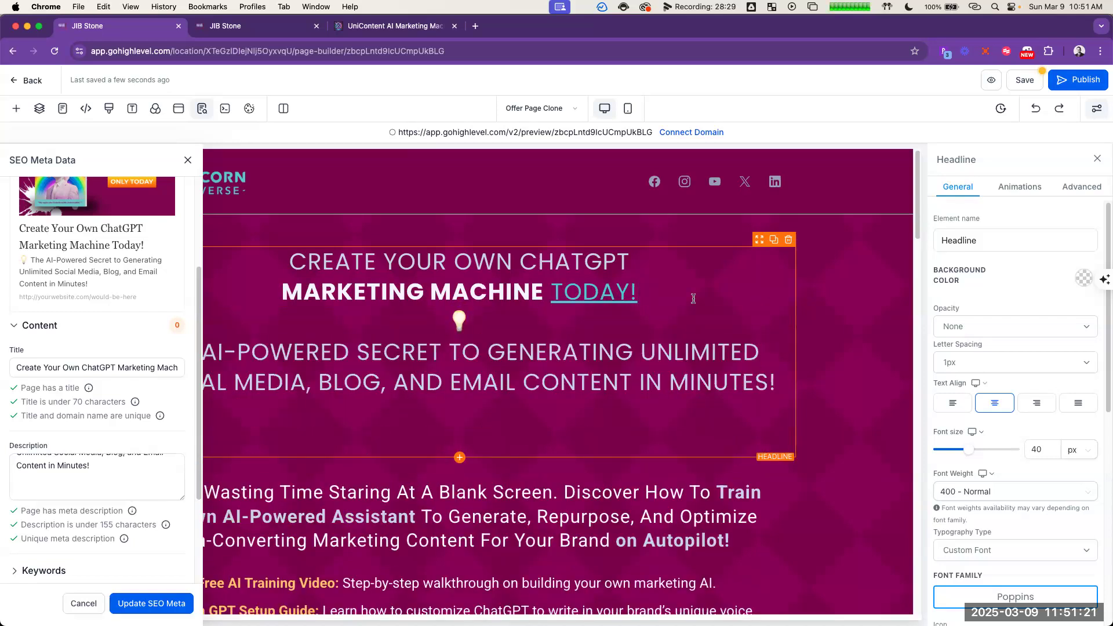
{"action": "key", "text": "BackSpace"}
{"action": "left_click", "coordinate": [574, 316]}
{"action": "key", "text": "Delete"}
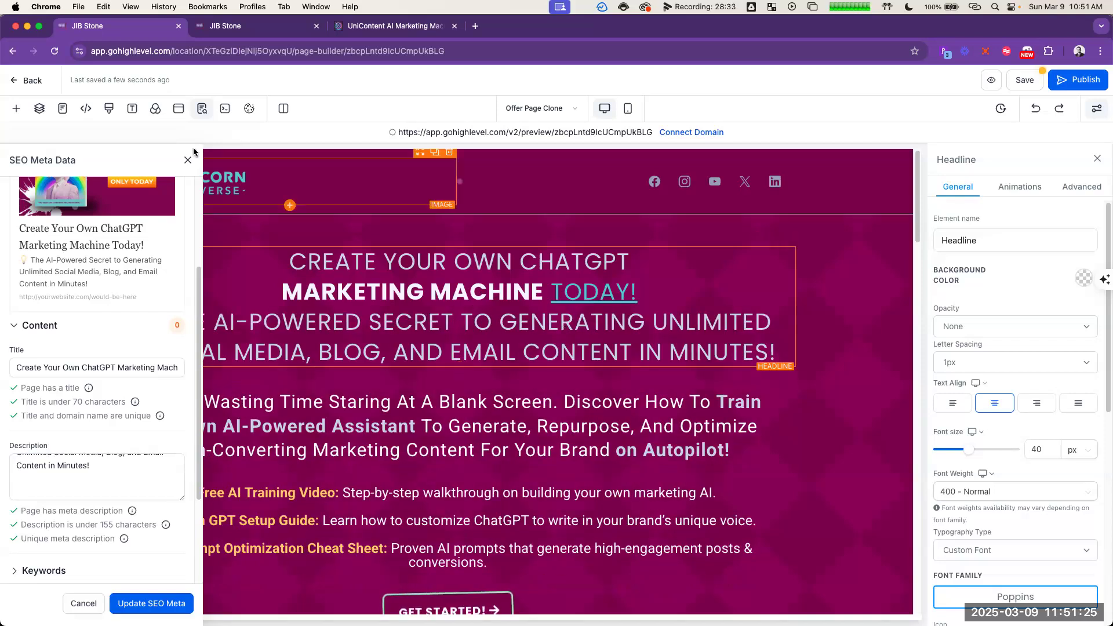
Step: Remove the blank lines at the end of the SEO description
{"action": "left_click", "coordinate": [104, 476]}
{"action": "scroll", "coordinate": [104, 476], "scroll_direction": "down", "scroll_amount": 1}
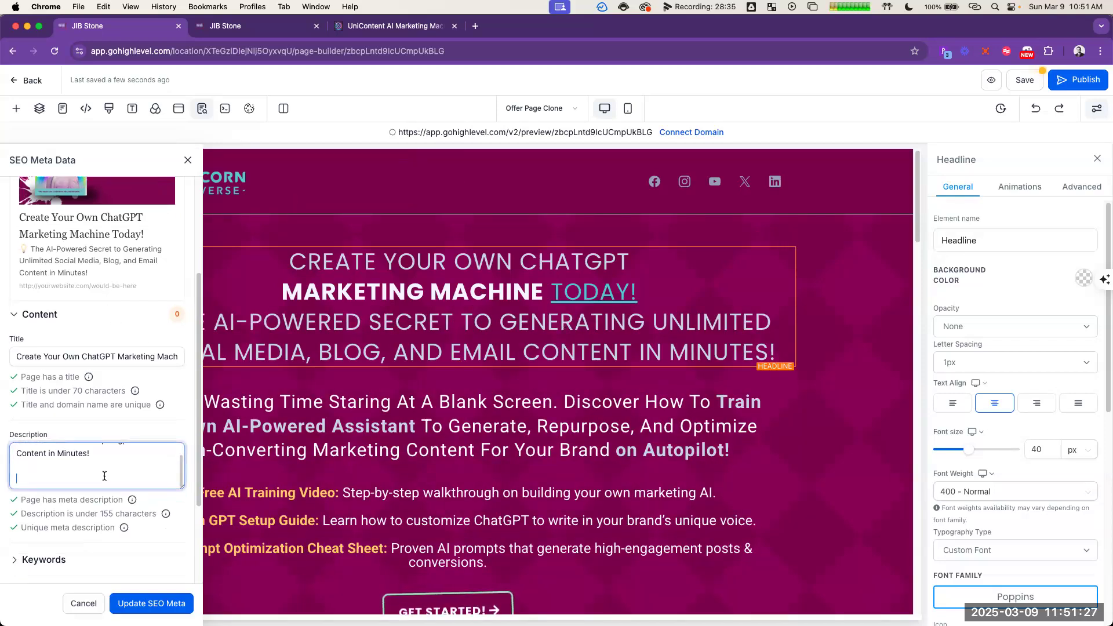
{"action": "key", "text": "BackSpace"}
{"action": "key", "text": "BackSpace"}
{"action": "scroll", "coordinate": [128, 438], "scroll_direction": "down", "scroll_amount": 3}
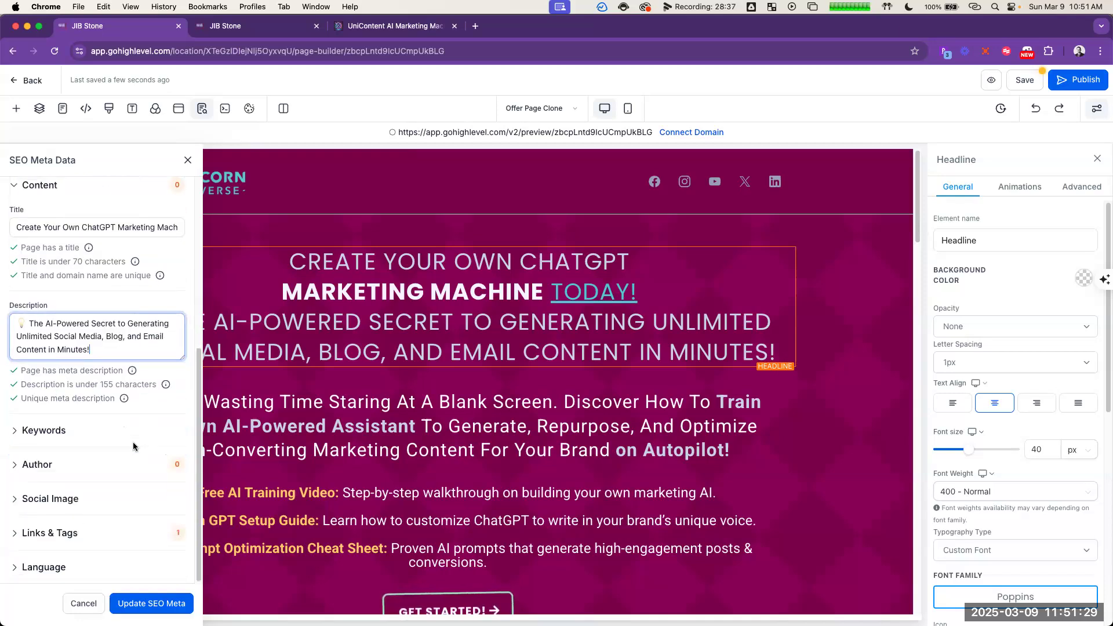
Step: Check the Social Image setting of the page's SEO meta data and close the SEO settings
{"action": "left_click", "coordinate": [79, 497]}
{"action": "scroll", "coordinate": [81, 496], "scroll_direction": "down", "scroll_amount": 2}
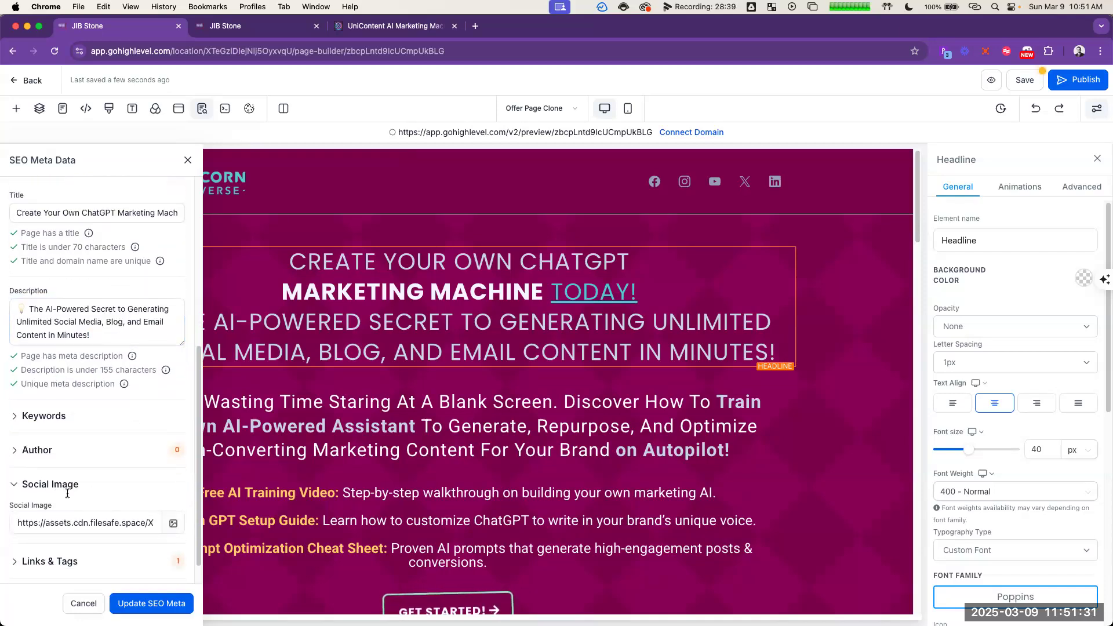
{"action": "left_click", "coordinate": [175, 496]}
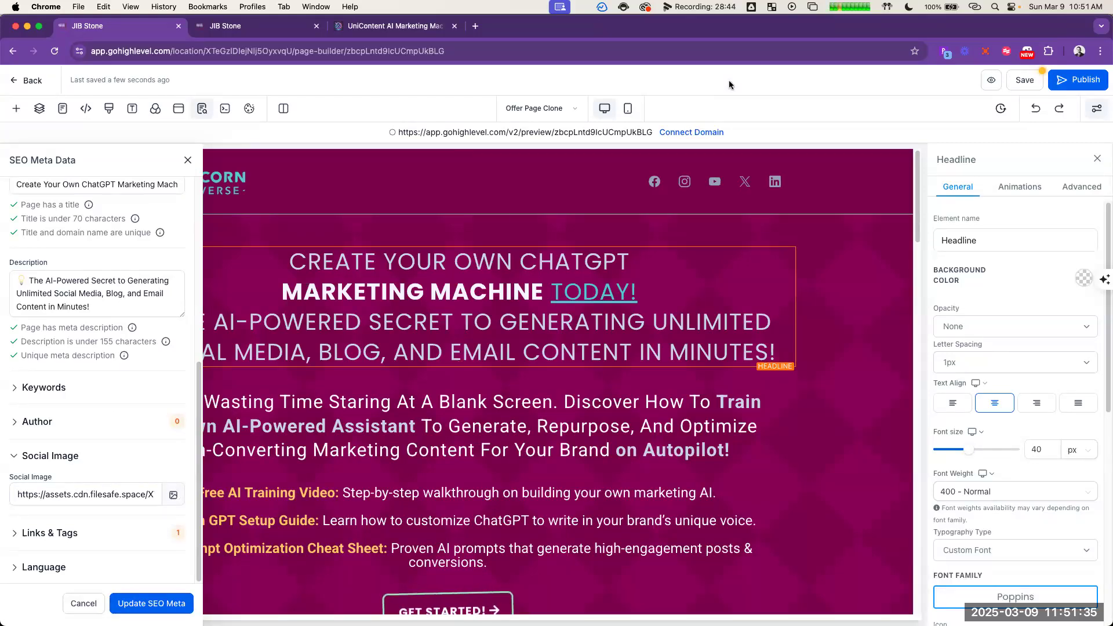
{"action": "key", "text": "super+Tab"}
{"action": "key", "text": "super+shift+Tab"}
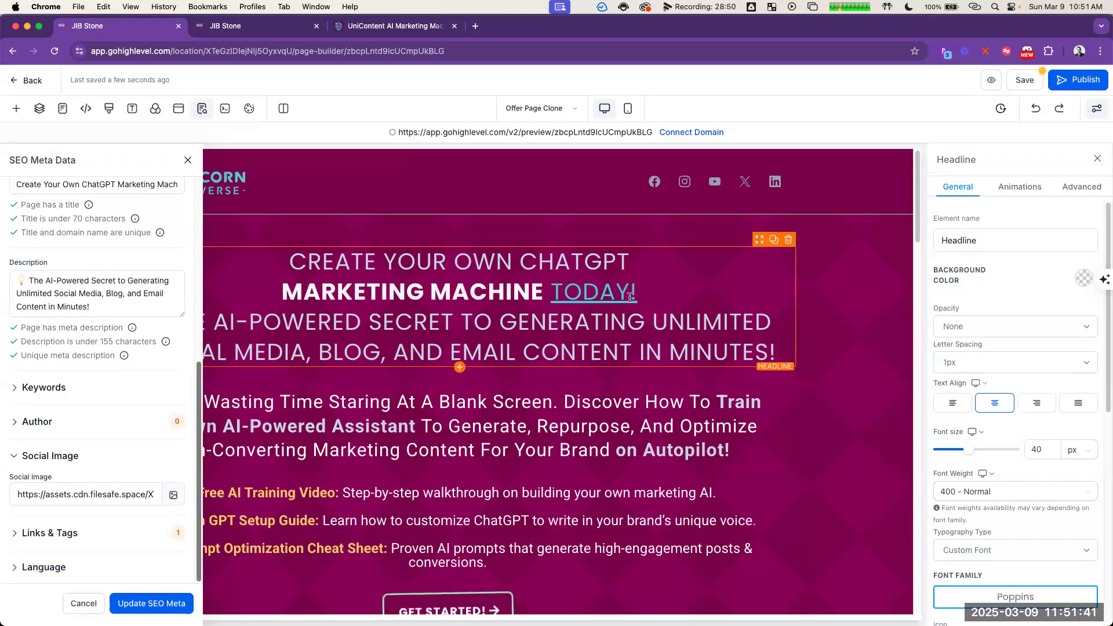
{"action": "left_click", "coordinate": [187, 160]}
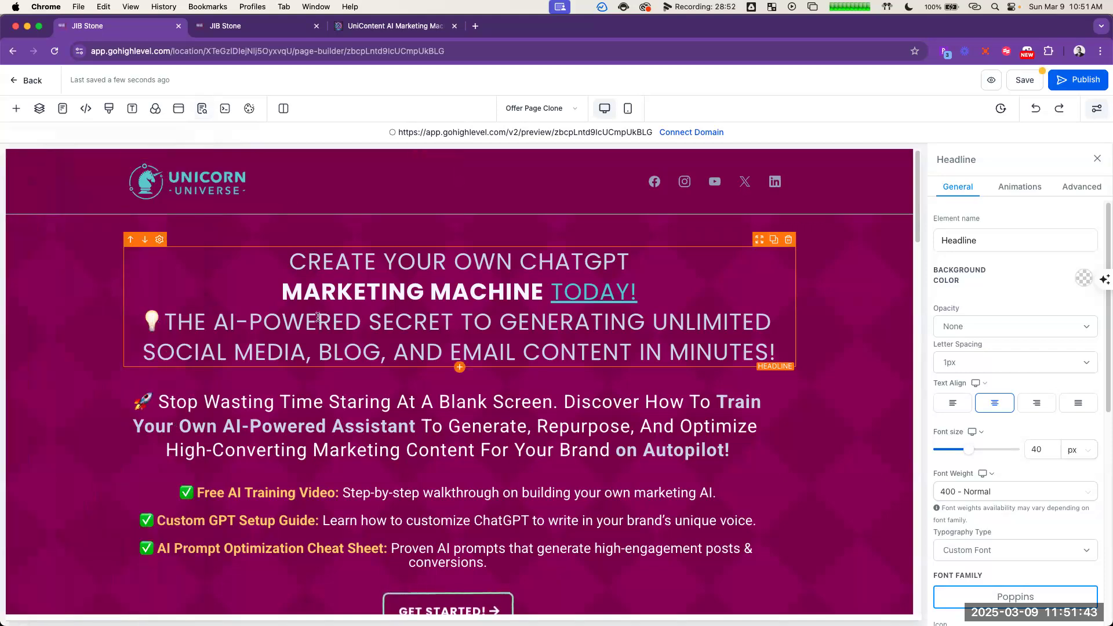
Step: Delete the AI-Powered Secret line from the page headline and restore it beneath MARKETING MACHINE TODAY!
{"action": "triple_click", "coordinate": [479, 322]}
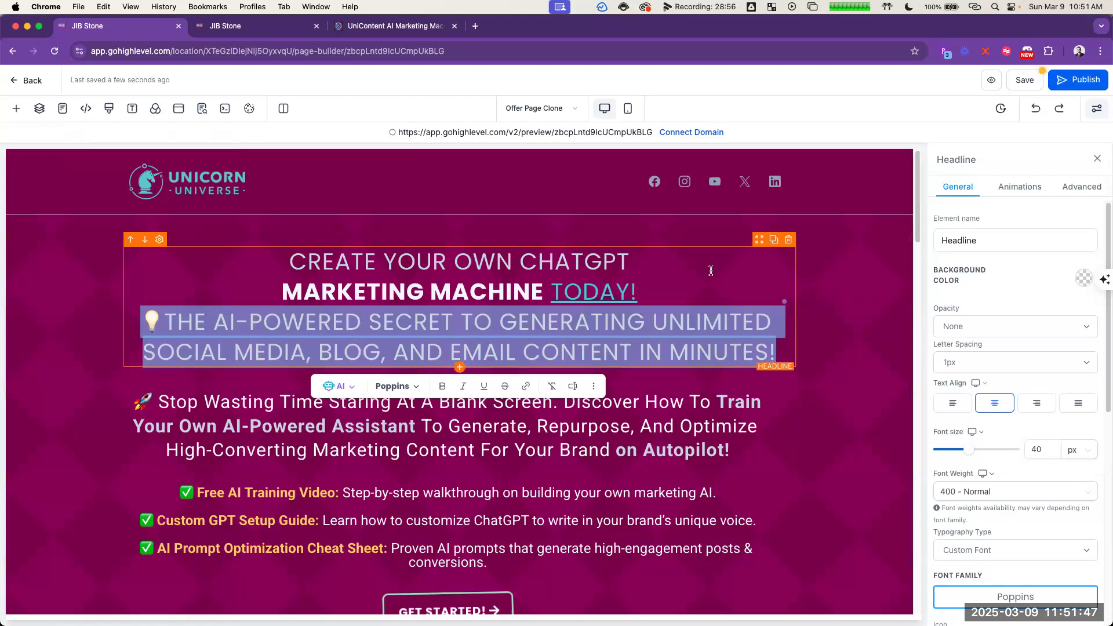
{"action": "key", "text": "BackSpace"}
{"action": "key", "text": "BackSpace"}
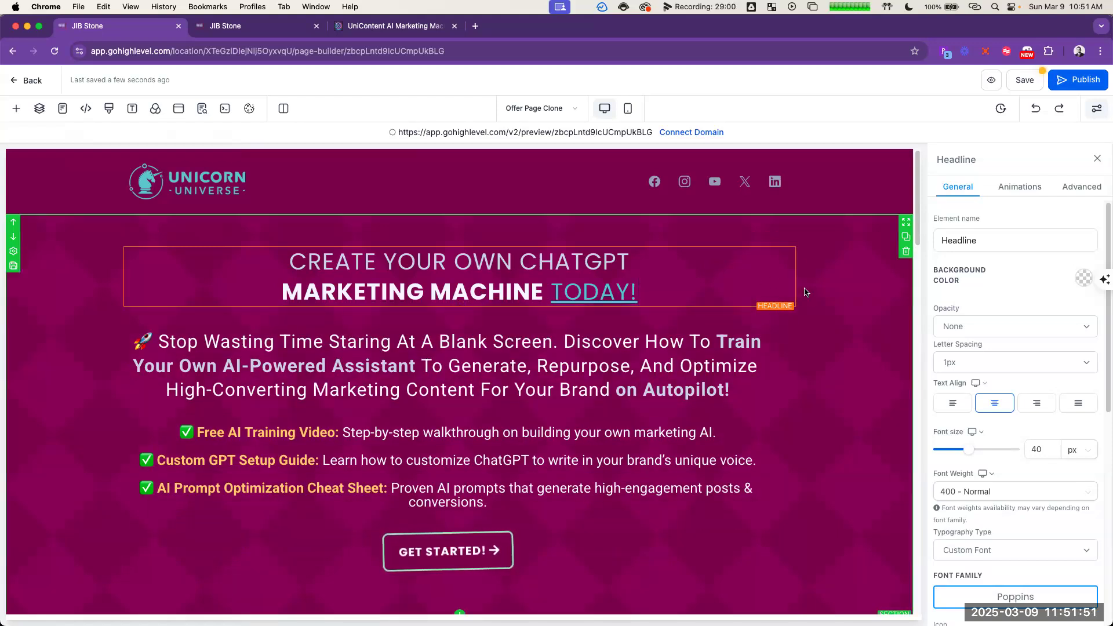
{"action": "left_click", "coordinate": [846, 327]}
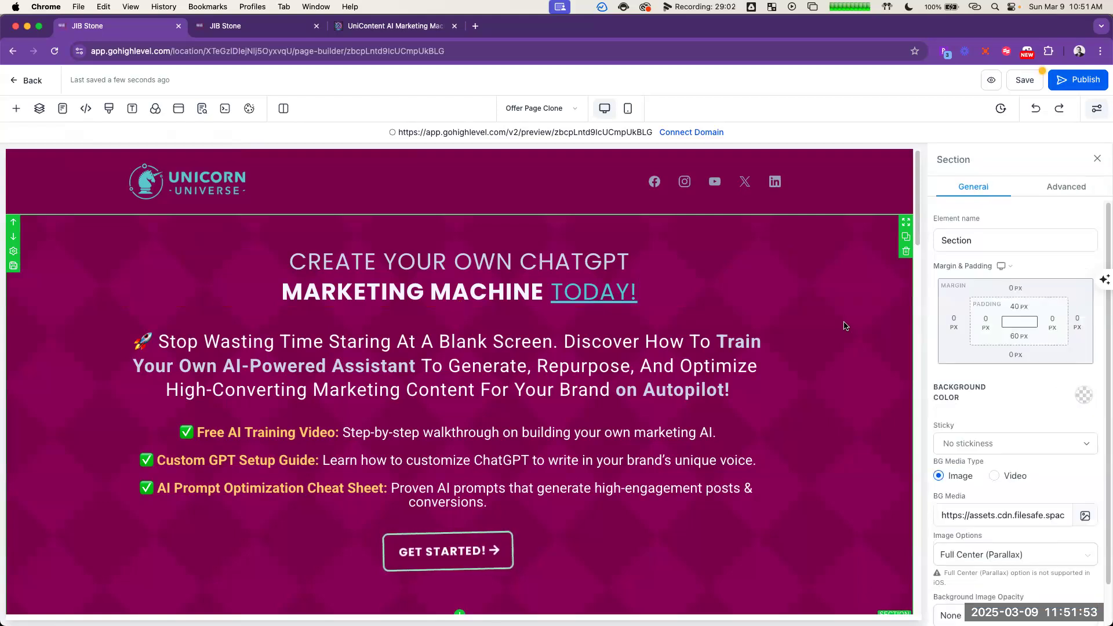
{"action": "left_click", "coordinate": [656, 292]}
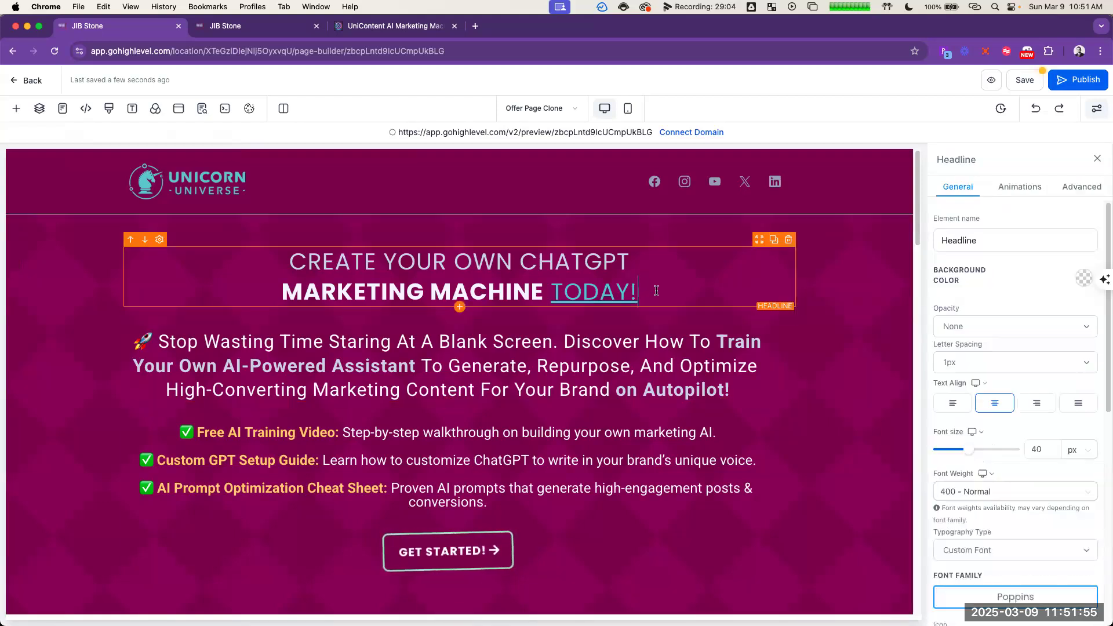
{"action": "key", "text": "Return"}
{"action": "key", "text": "super+v"}
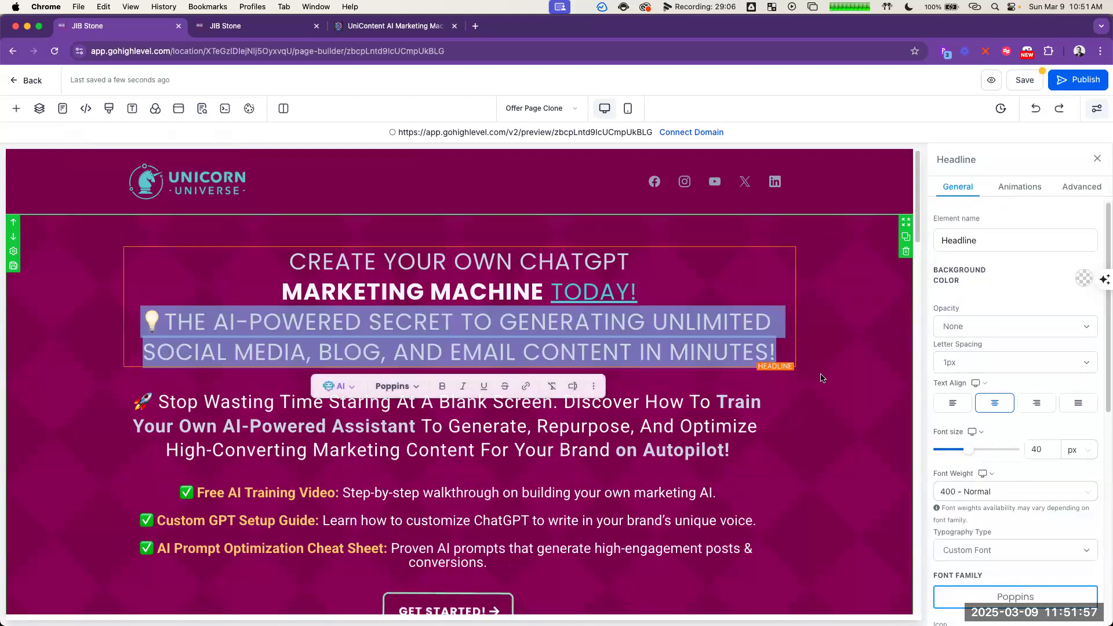
Step: Duplicate the headline element and strip the copy down to the AI-Powered Secret line, removing the CREATE YOUR OWN CHATGPT MARKETING MACHINE TODAY! text
{"action": "left_click", "coordinate": [870, 431]}
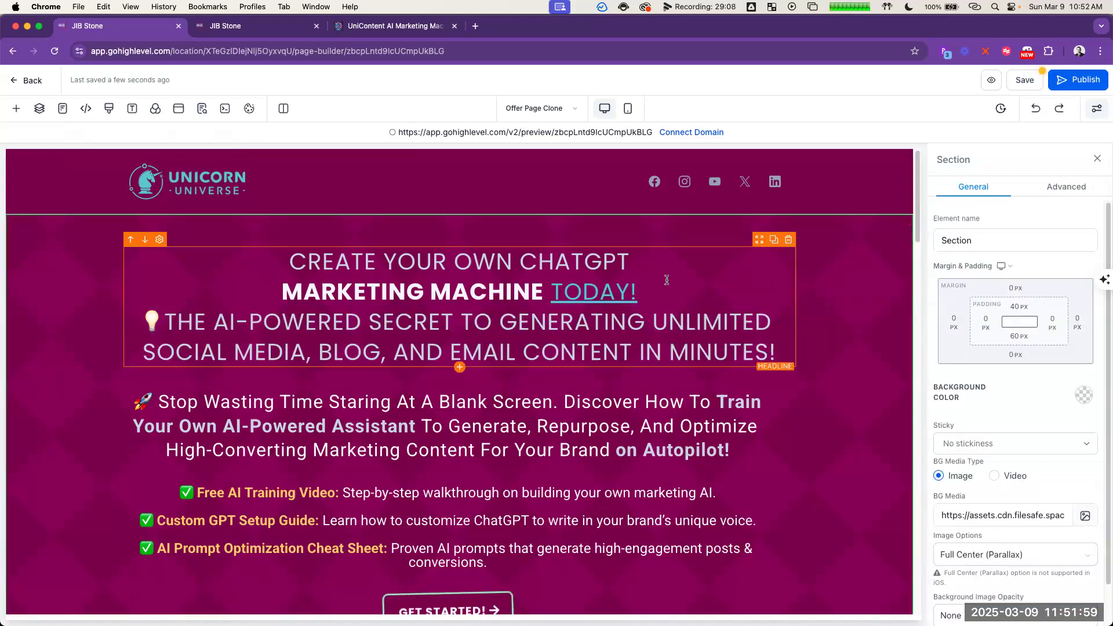
{"action": "left_click", "coordinate": [668, 322]}
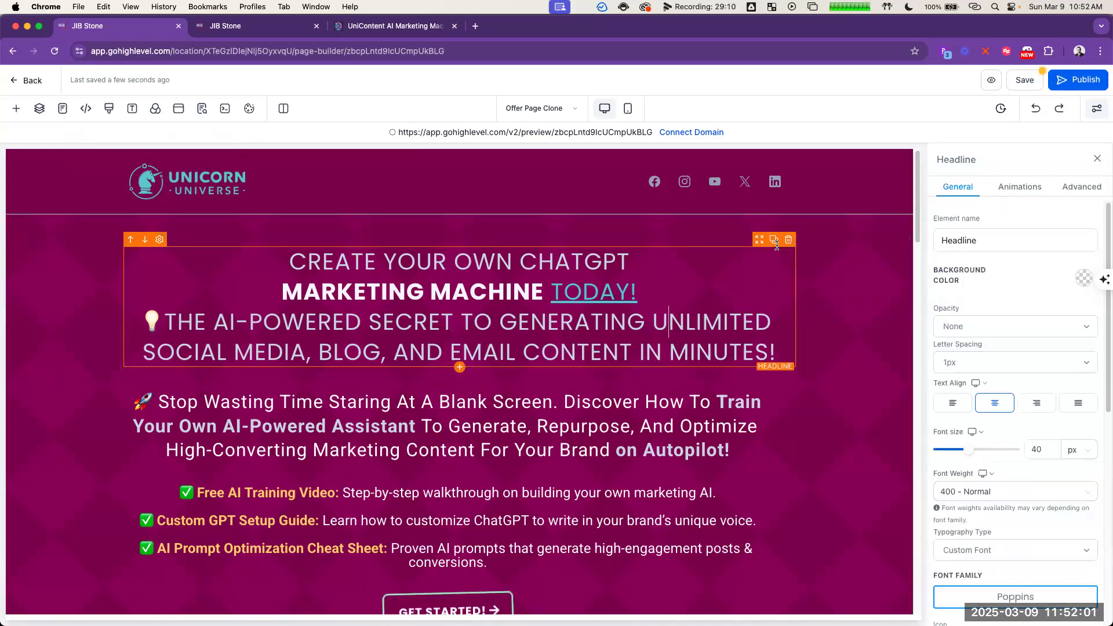
{"action": "left_click", "coordinate": [775, 241]}
{"action": "triple_click", "coordinate": [725, 395]}
{"action": "left_click_drag", "start_coordinate": [671, 414], "coordinate": [289, 383]}
{"action": "key", "text": "BackSpace"}
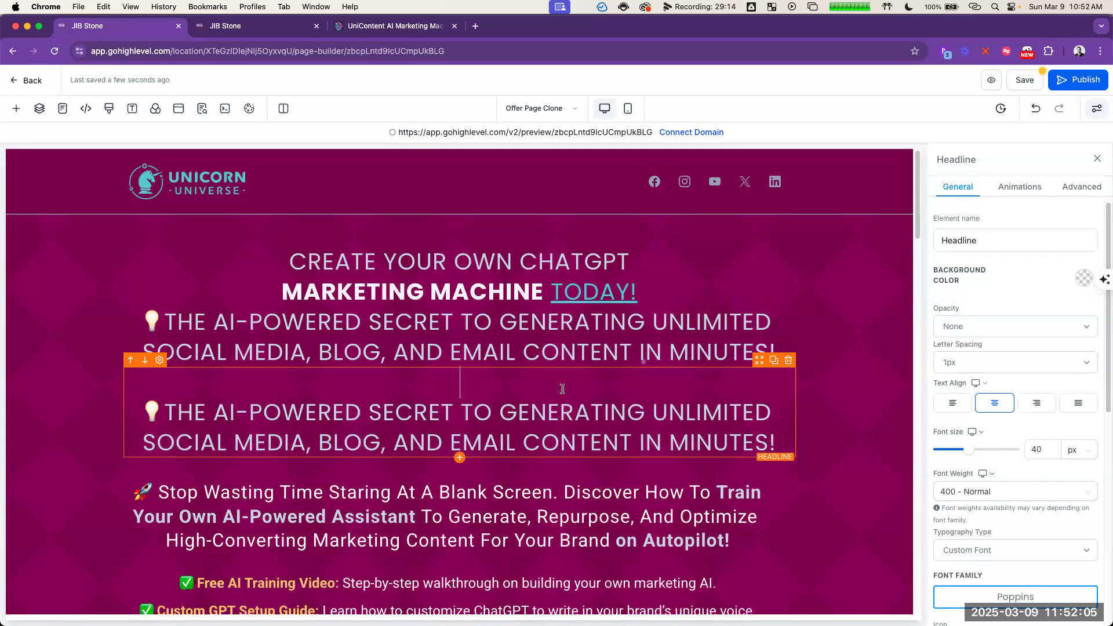
{"action": "key", "text": "BackSpace"}
Step: Delete the AI-Powered Secret line and its leftover blank line from the original headline, keeping the text through TODAY!
{"action": "triple_click", "coordinate": [541, 320]}
{"action": "key", "text": "BackSpace"}
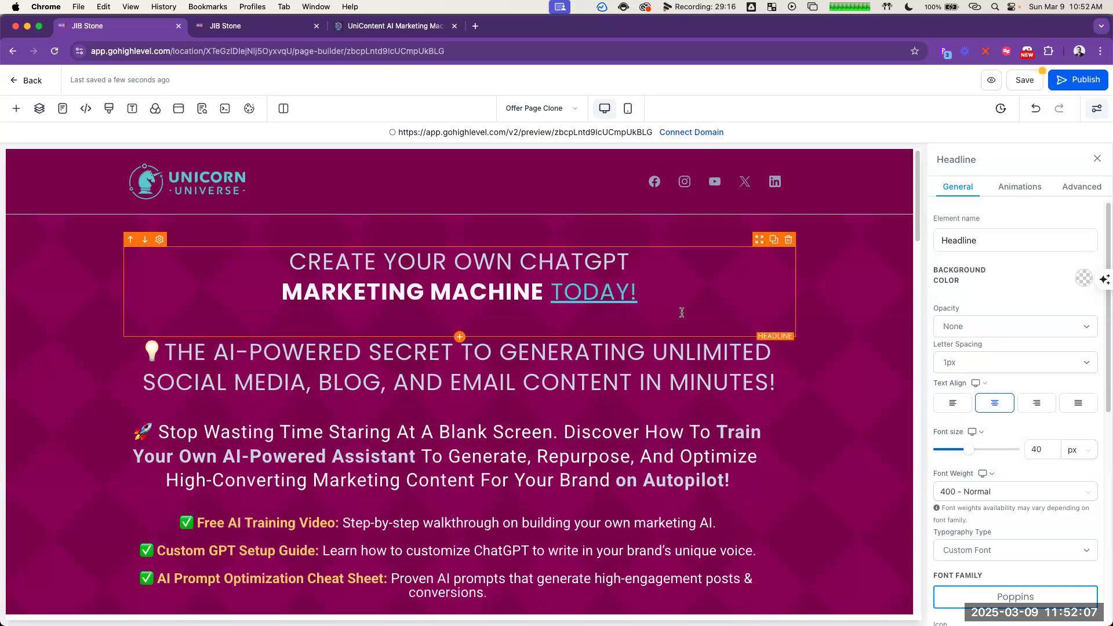
{"action": "key", "text": "BackSpace"}
Step: Set the bottom margin of the CREATE YOUR OWN CHATGPT headline to 10 px
{"action": "scroll", "coordinate": [1015, 468], "scroll_direction": "down", "scroll_amount": 8}
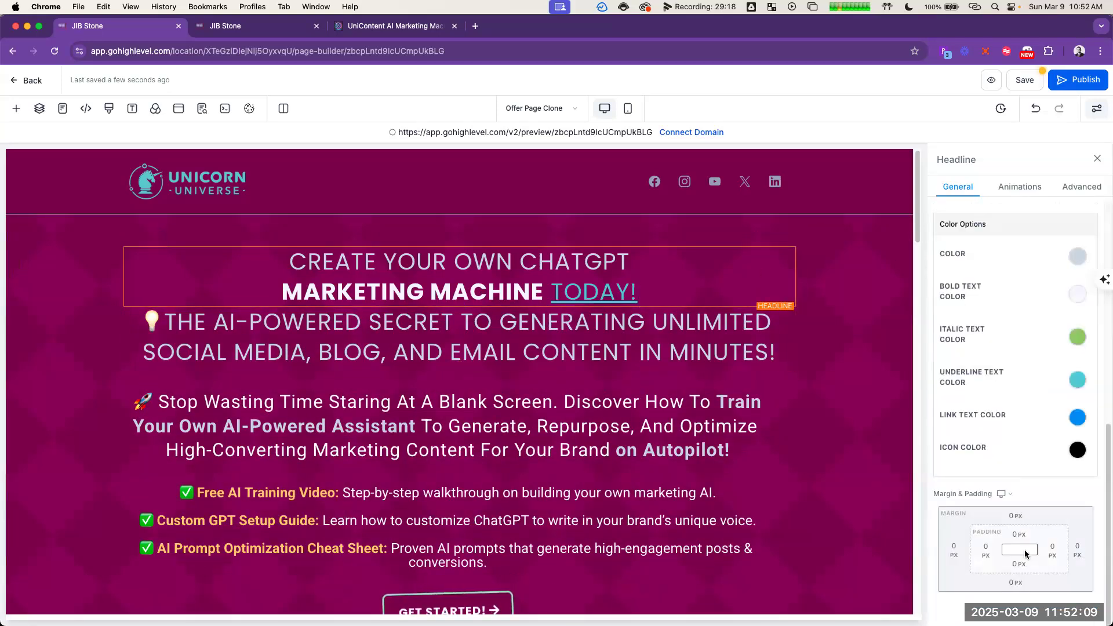
{"action": "left_click", "coordinate": [1015, 584]}
{"action": "left_click", "coordinate": [1082, 514]}
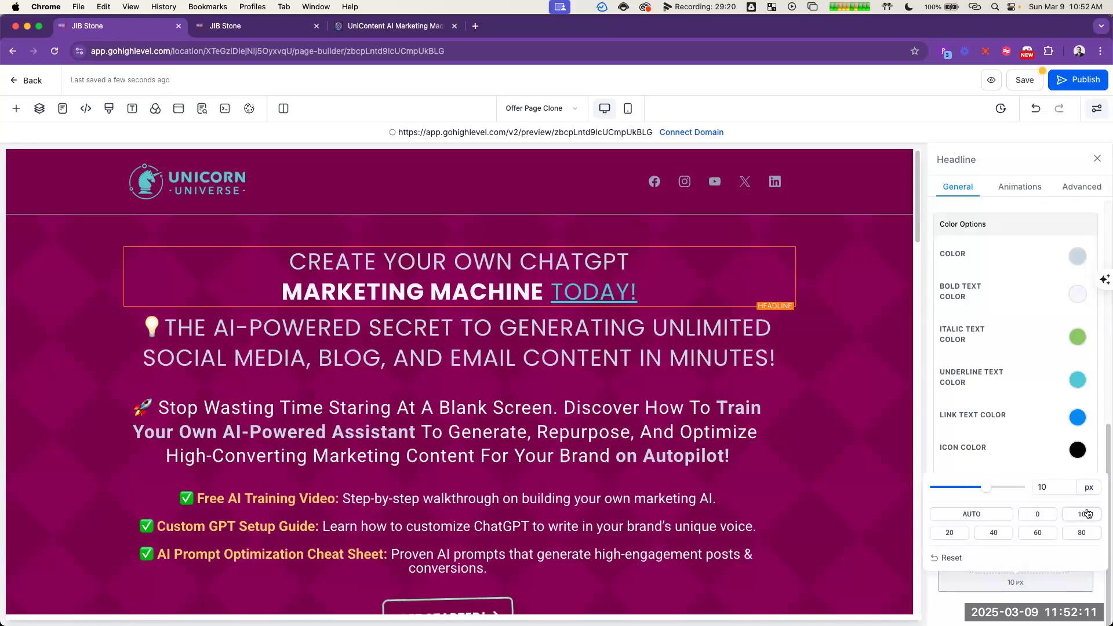
{"action": "left_click", "coordinate": [845, 420]}
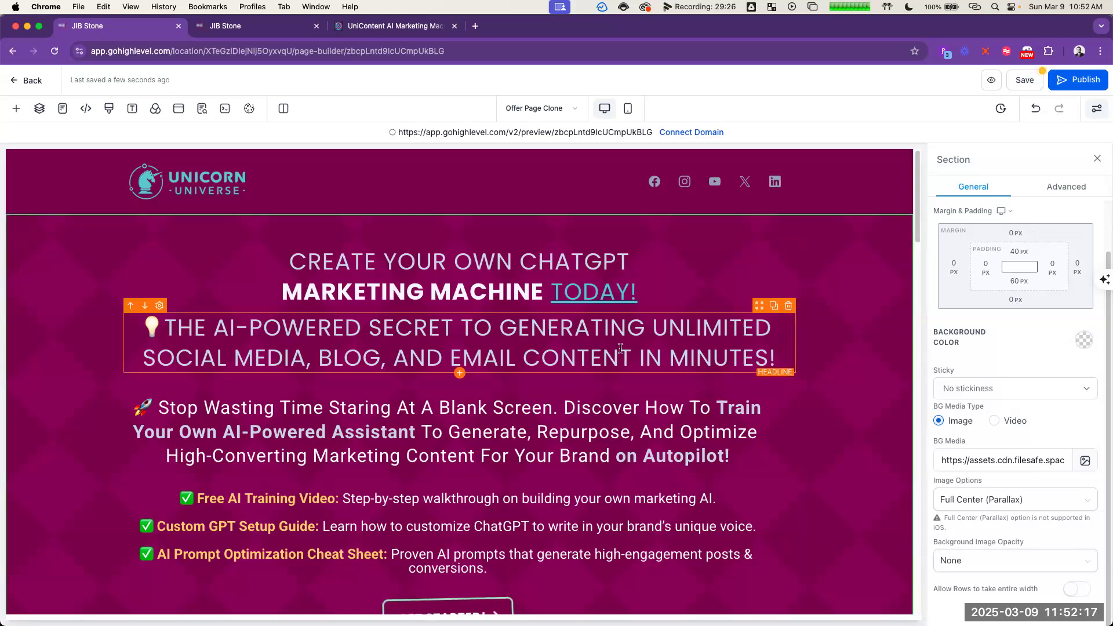
Step: Remove the line break before MARKETING MACHINE so it follows CREATE YOUR OWN CHATGPT directly in the top headline
{"action": "left_click", "coordinate": [277, 293]}
{"action": "key", "text": "BackSpace"}
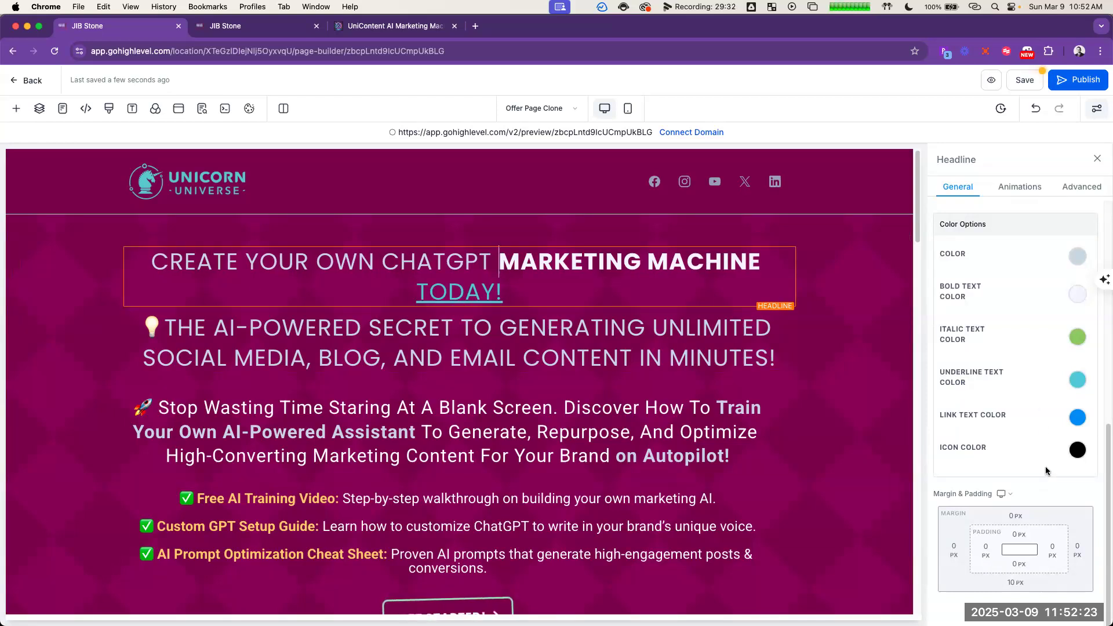
{"action": "scroll", "coordinate": [1049, 452], "scroll_direction": "up", "scroll_amount": 8}
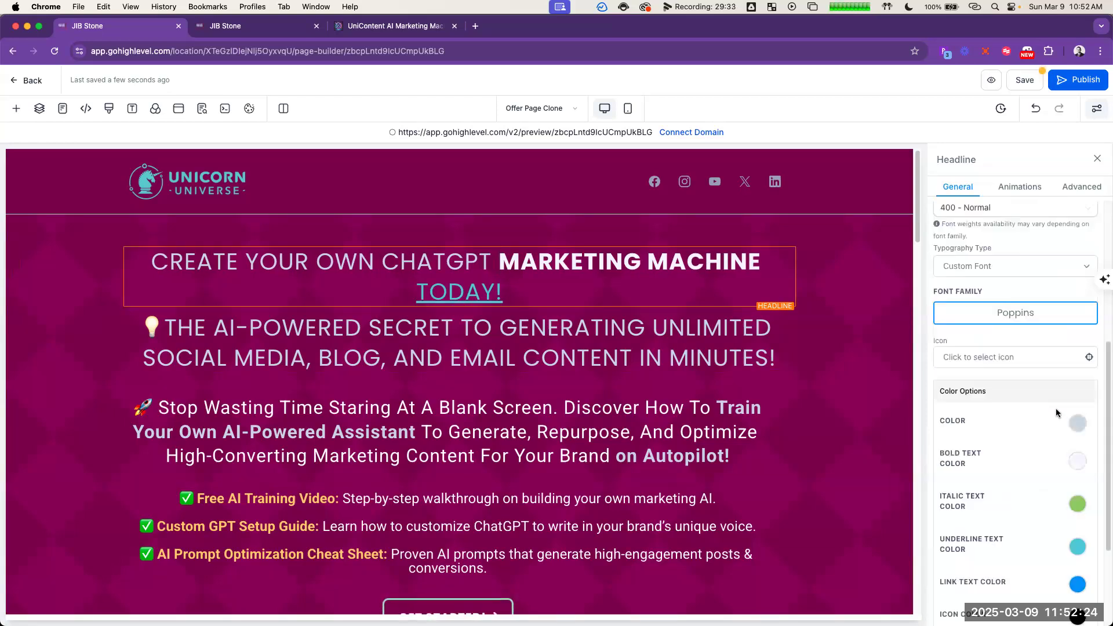
{"action": "left_click", "coordinate": [749, 243]}
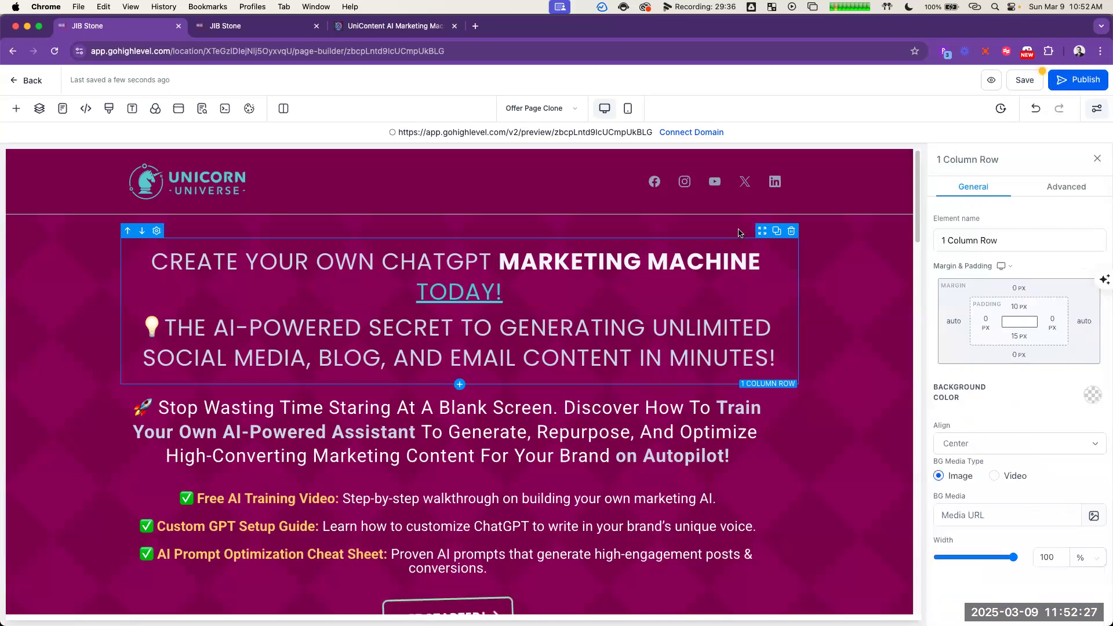
{"action": "left_click", "coordinate": [738, 233]}
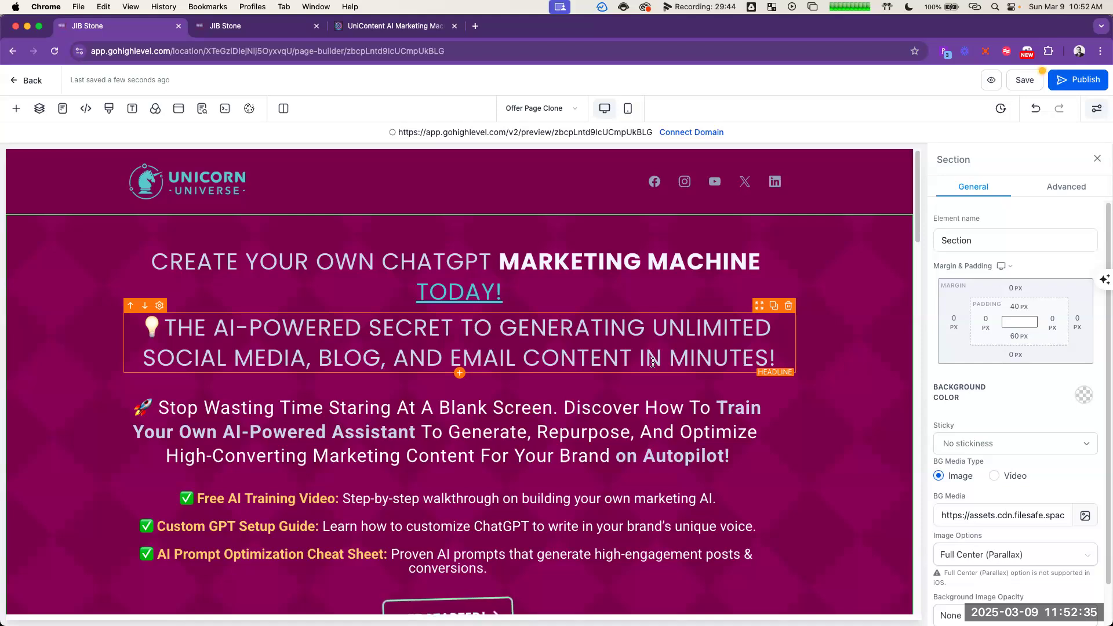
Step: Examine the typography, color and spacing settings of the sub-headline and the two headlines above it
{"action": "left_click", "coordinate": [668, 430]}
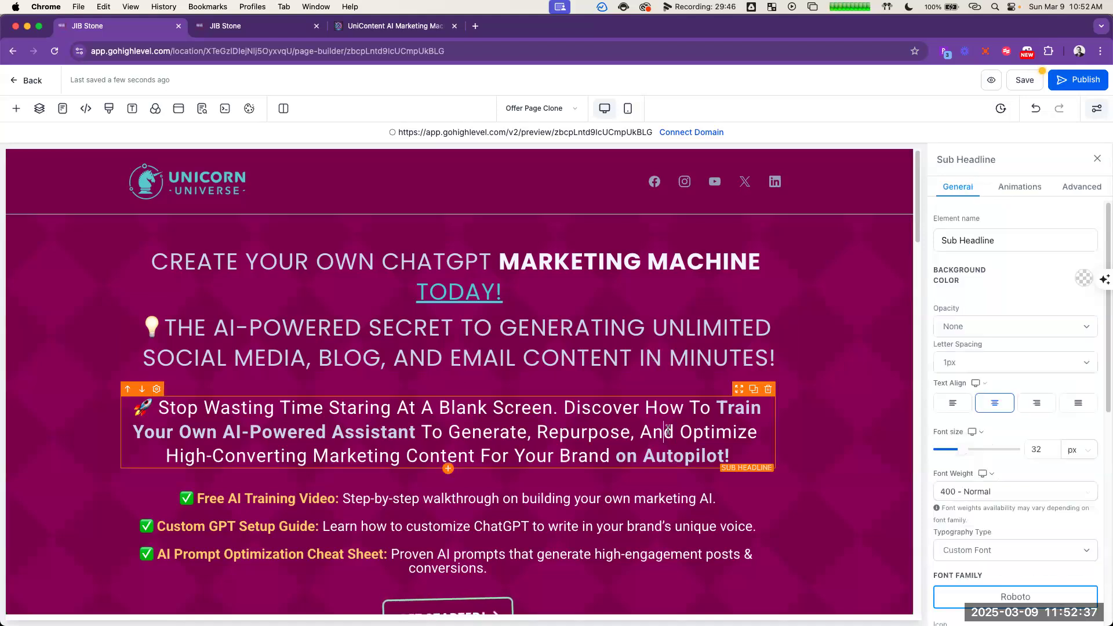
{"action": "scroll", "coordinate": [1048, 542], "scroll_direction": "down", "scroll_amount": 6}
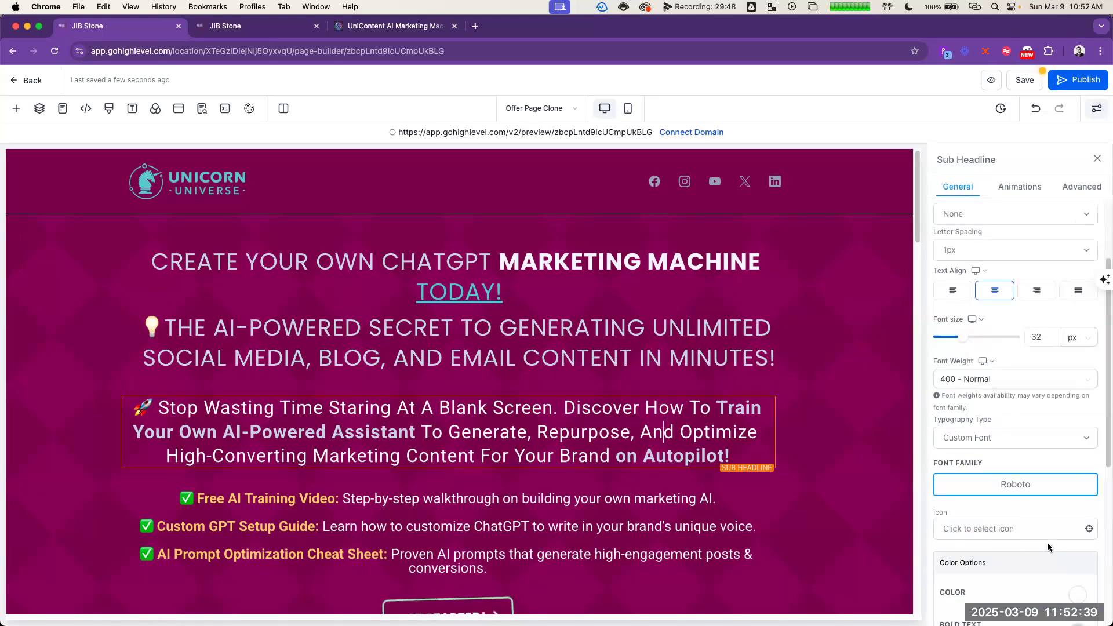
{"action": "scroll", "coordinate": [1046, 513], "scroll_direction": "down", "scroll_amount": 2}
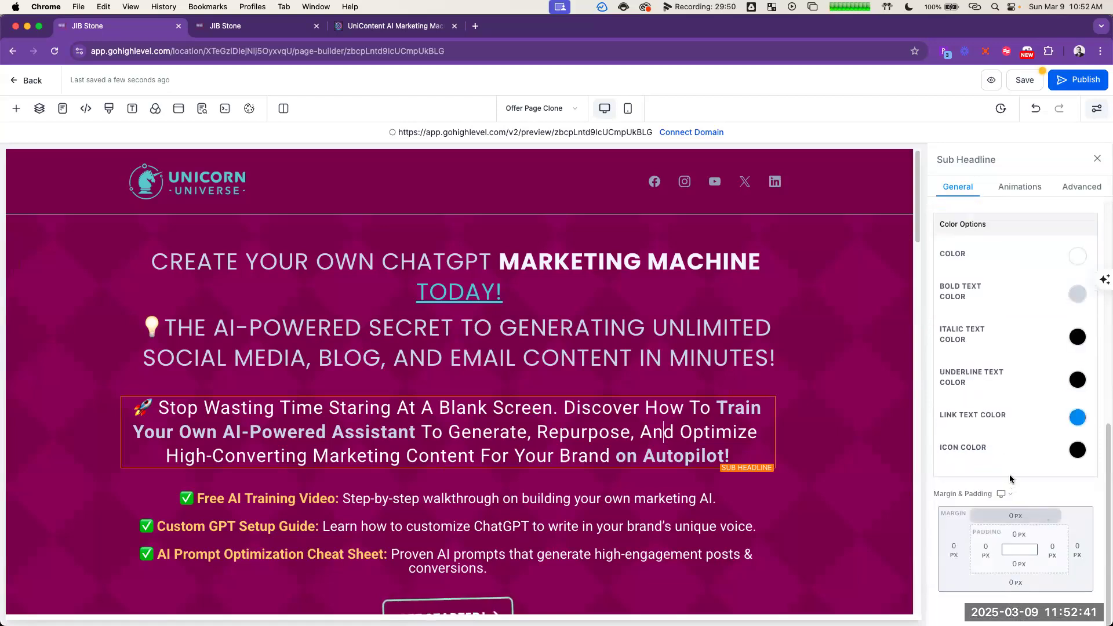
{"action": "scroll", "coordinate": [1014, 464], "scroll_direction": "up", "scroll_amount": 3}
{"action": "scroll", "coordinate": [1015, 451], "scroll_direction": "up", "scroll_amount": 3}
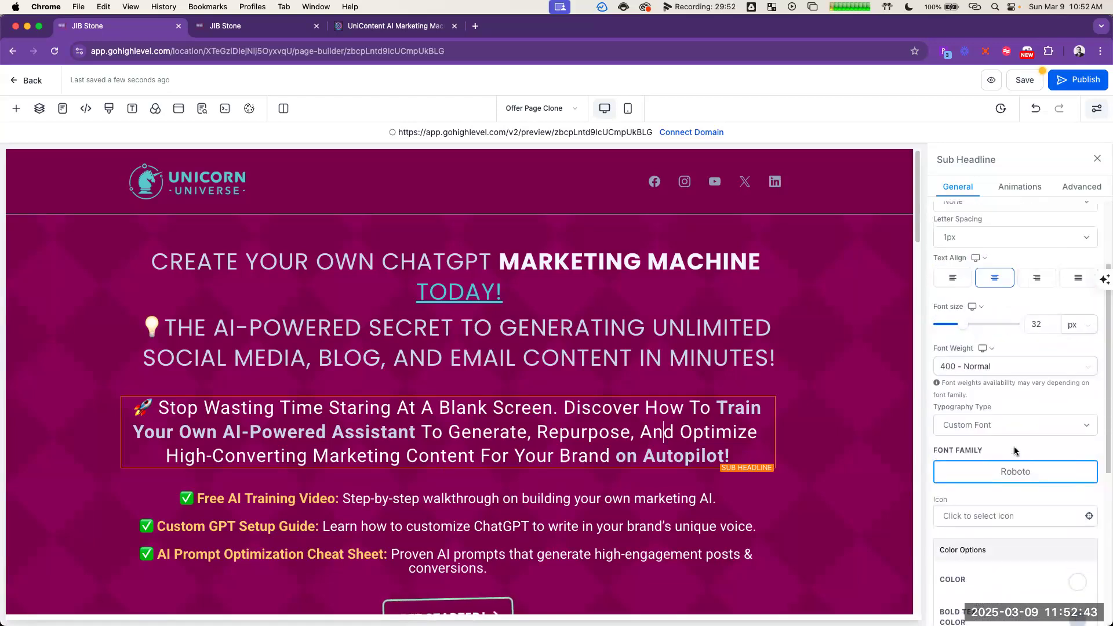
{"action": "left_click", "coordinate": [1014, 425]}
{"action": "left_click", "coordinate": [539, 446]}
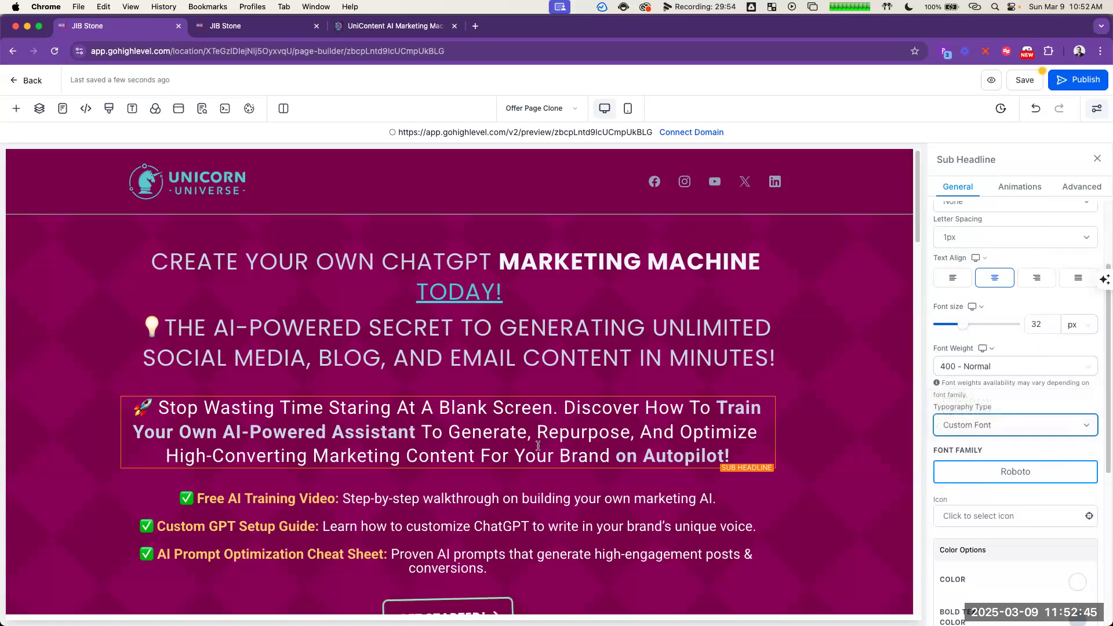
{"action": "left_click", "coordinate": [534, 351]}
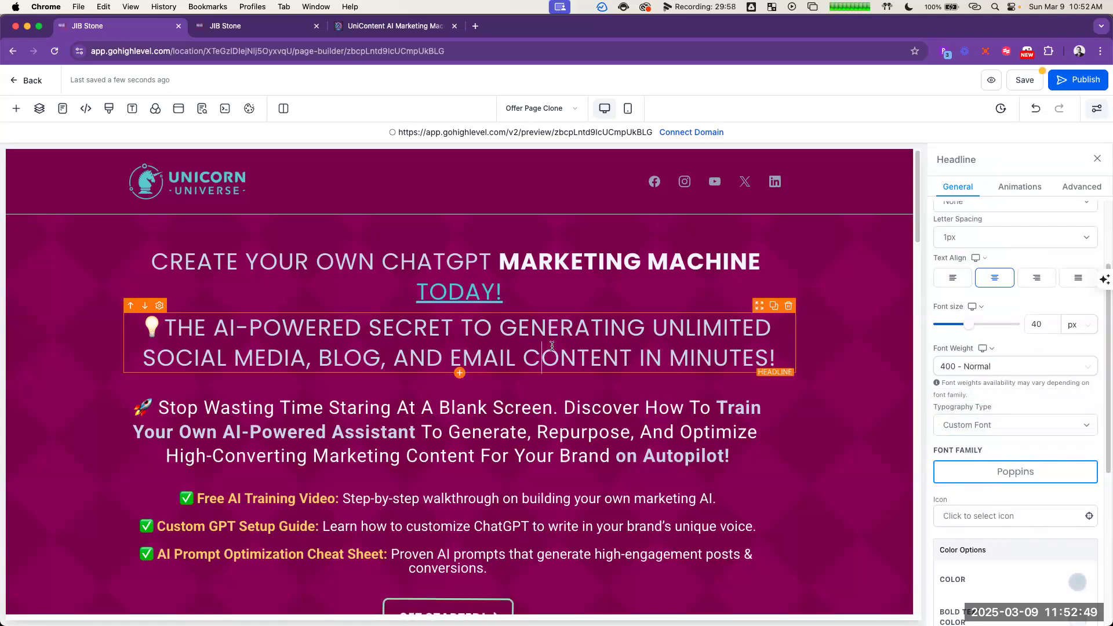
{"action": "left_click", "coordinate": [496, 260]}
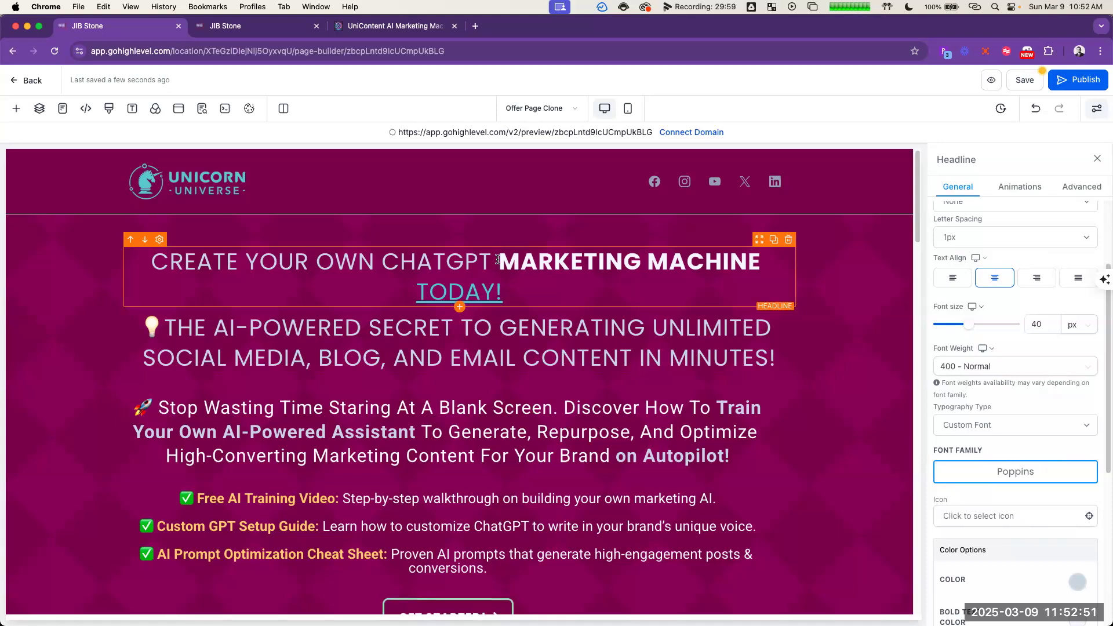
Step: Allow the rows of the section containing the headlines to take the entire width
{"action": "left_click", "coordinate": [517, 229]}
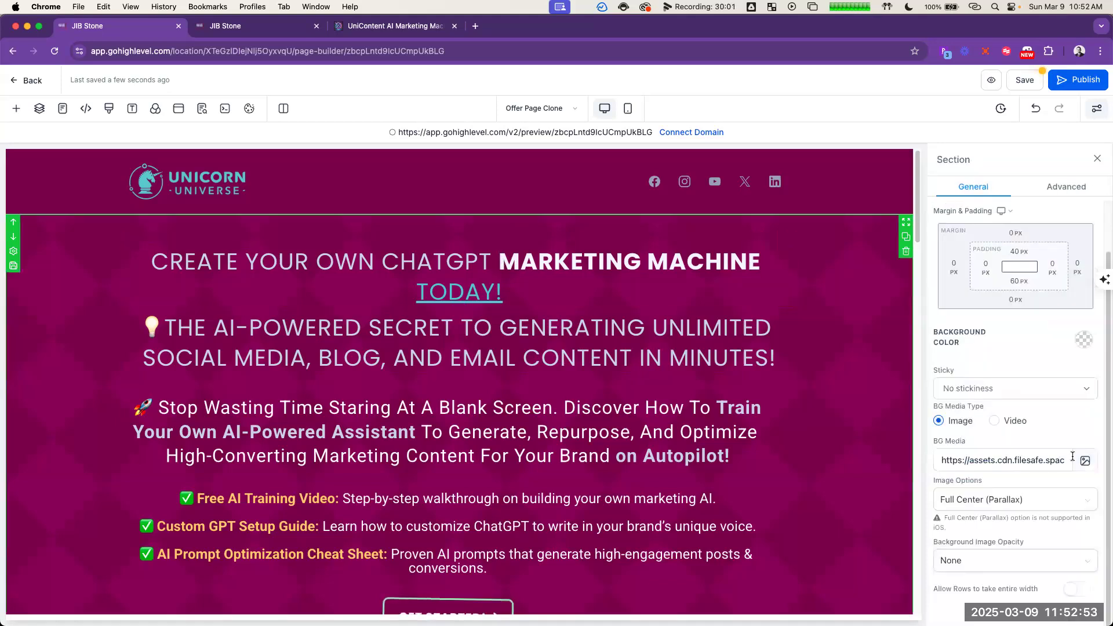
{"action": "left_click", "coordinate": [1073, 590]}
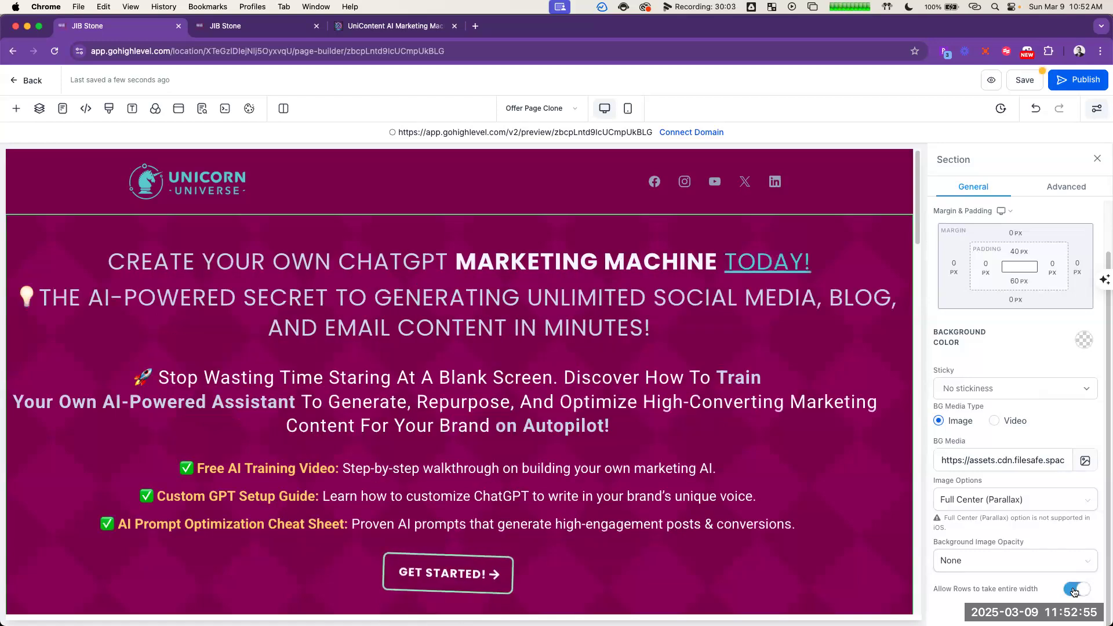
Step: Try an automatic and a 20 px left margin on the headline section
{"action": "left_click", "coordinate": [954, 268]}
{"action": "left_click", "coordinate": [920, 327]}
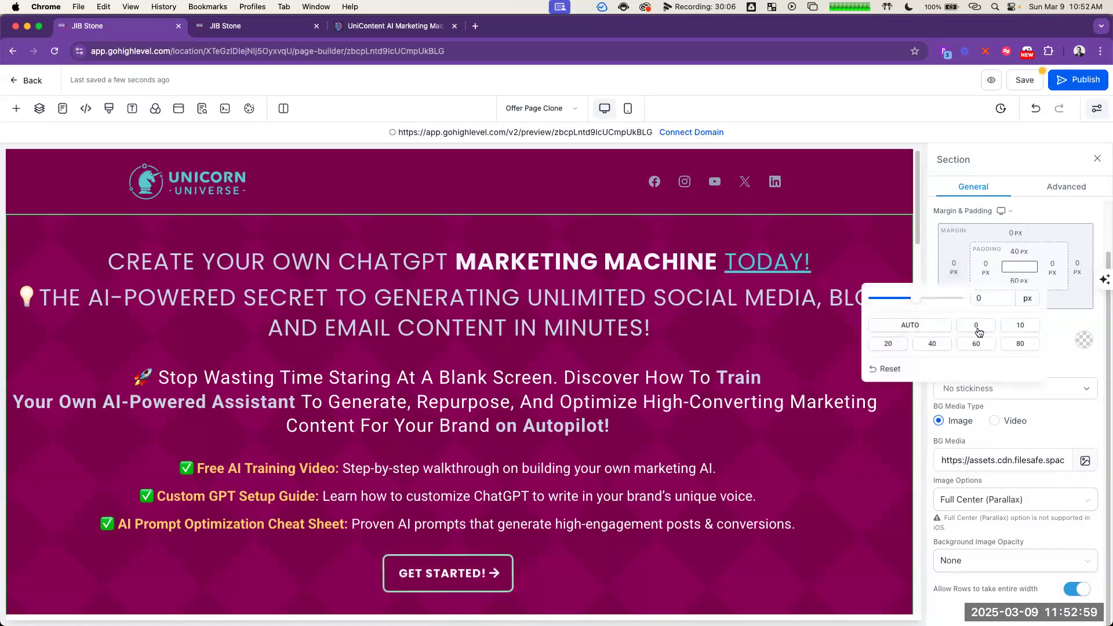
{"action": "left_click", "coordinate": [895, 345]}
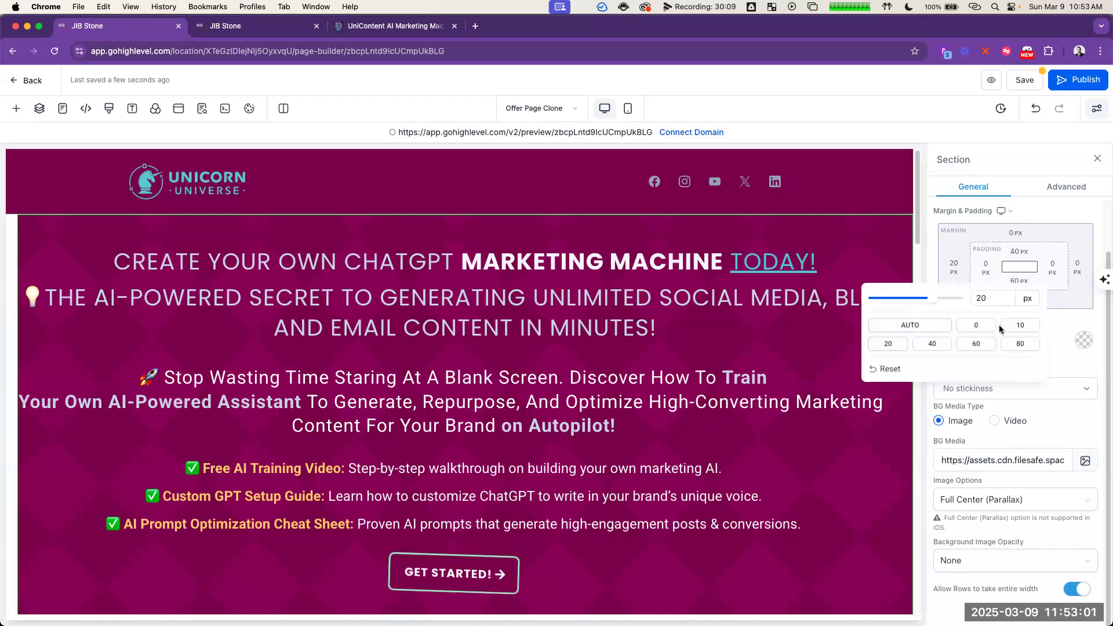
Step: Set the left and right padding of the headline section to 40 px each
{"action": "left_click", "coordinate": [986, 268]}
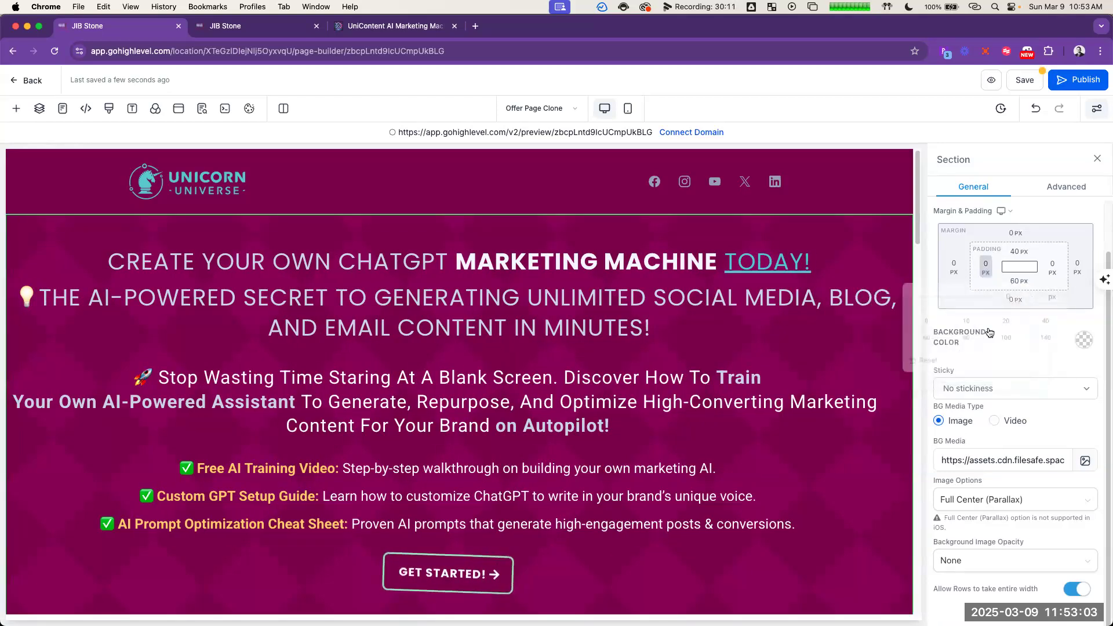
{"action": "left_click", "coordinate": [1009, 326]}
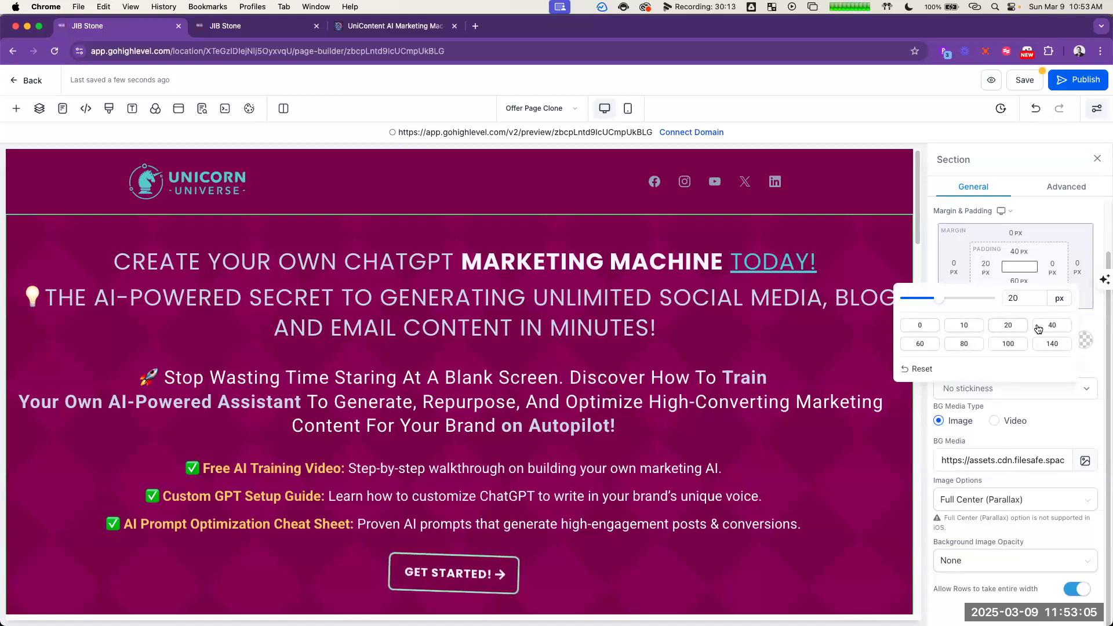
{"action": "left_click", "coordinate": [1052, 325]}
{"action": "left_click", "coordinate": [1053, 268]}
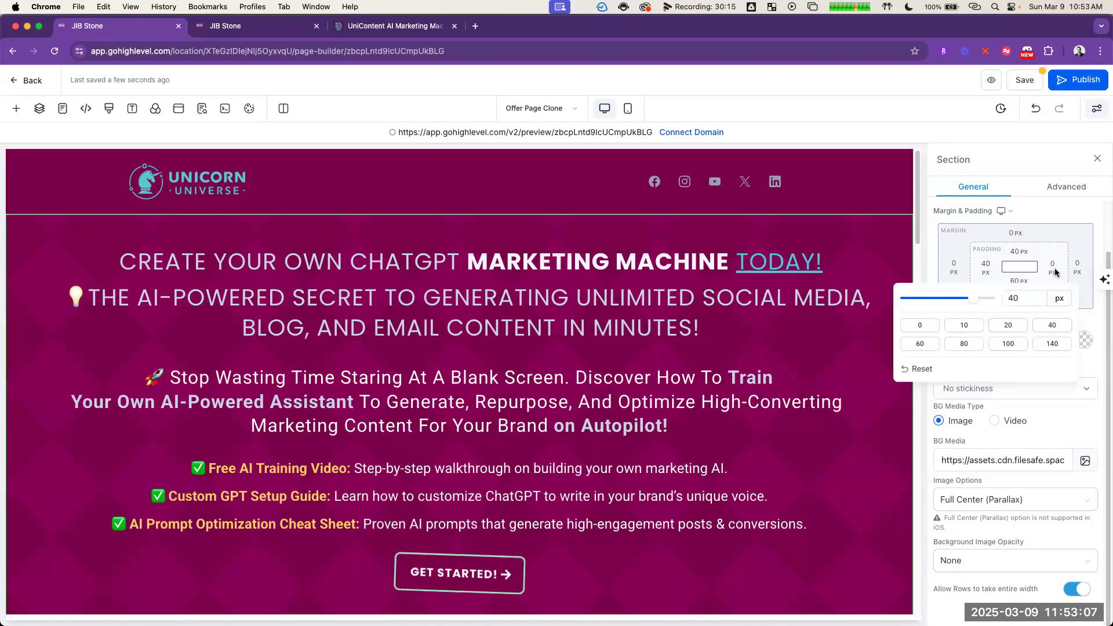
{"action": "left_click", "coordinate": [1032, 326]}
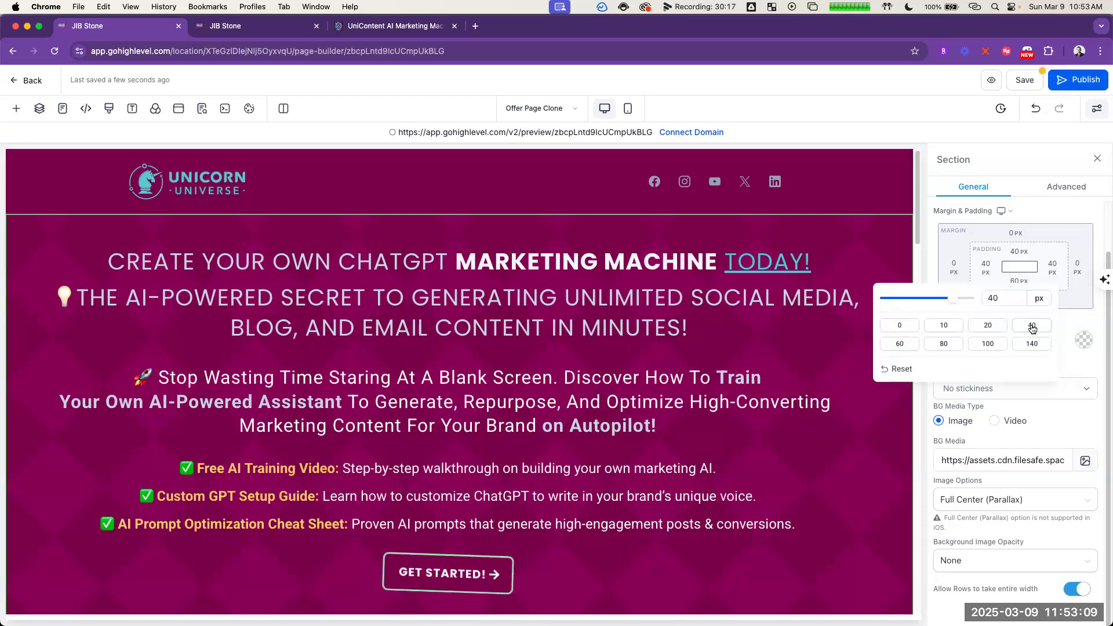
{"action": "left_click", "coordinate": [791, 421]}
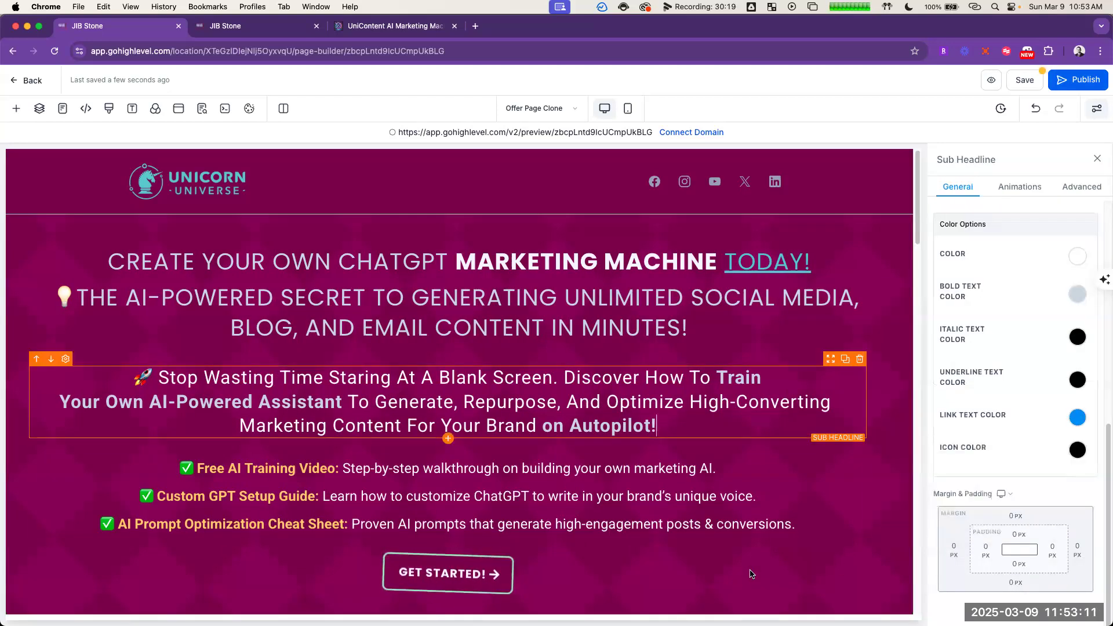
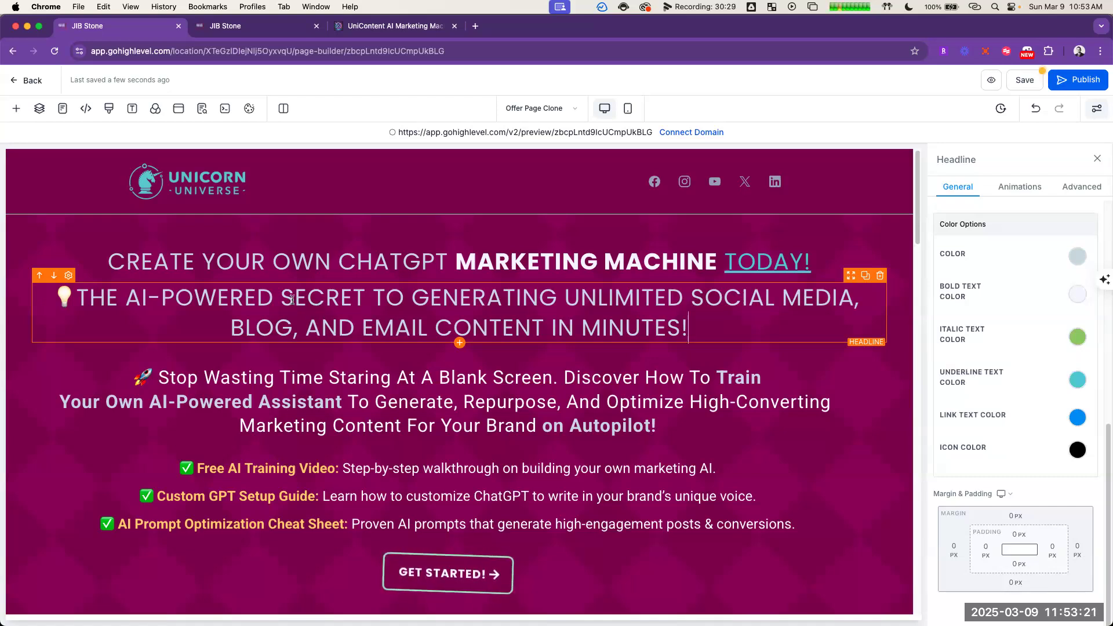
Step: Try italic formatting on the word SECRET in the lightbulb headline
{"action": "double_click", "coordinate": [348, 309]}
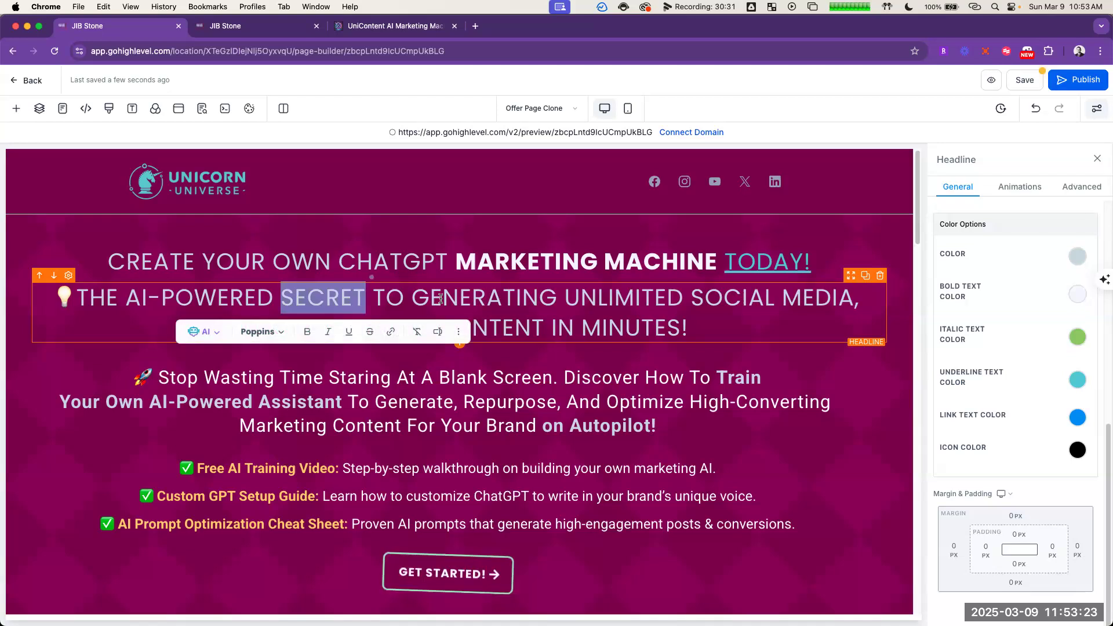
{"action": "key", "text": "super+i"}
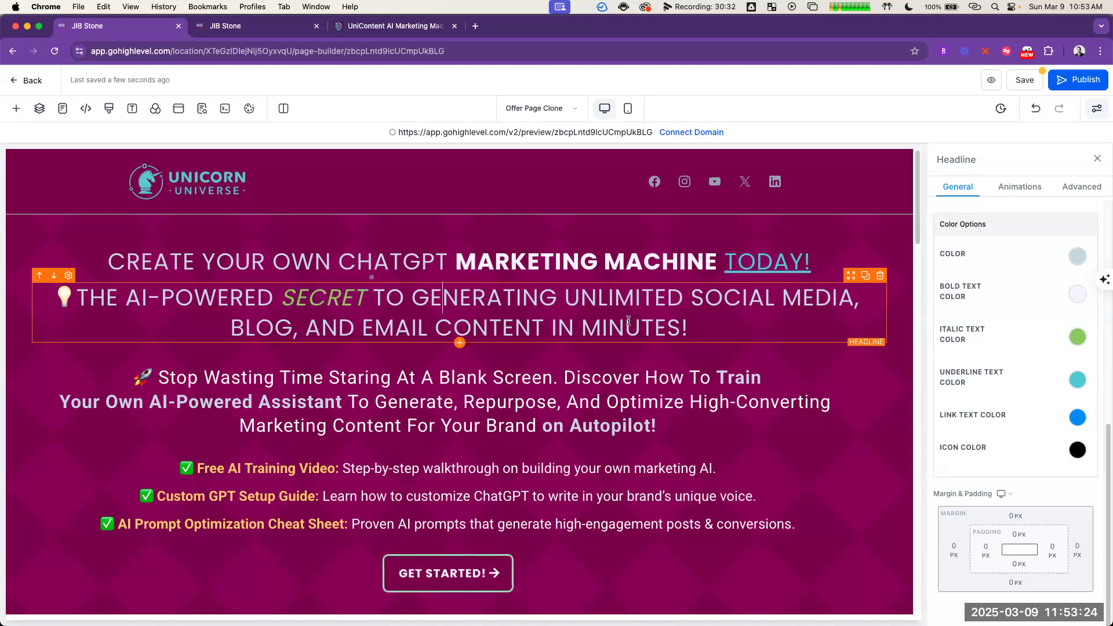
{"action": "double_click", "coordinate": [324, 299]}
{"action": "key", "text": "super+i"}
Step: Try bold and underline formatting on "GENERATING UNLIMITED SOCIAL MEDIA" in the lightbulb headline
{"action": "left_click", "coordinate": [414, 298]}
{"action": "left_click_drag", "start_coordinate": [412, 298], "coordinate": [776, 298]}
{"action": "left_click_drag", "start_coordinate": [683, 293], "coordinate": [855, 298]}
{"action": "key", "text": "super+u"}
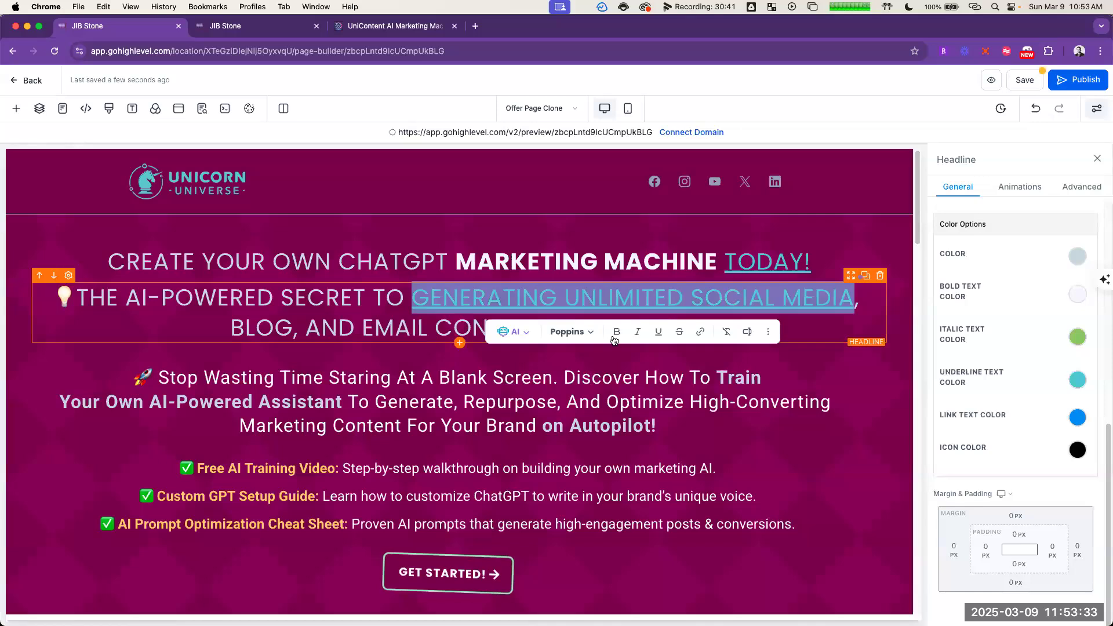
{"action": "left_click", "coordinate": [617, 334]}
{"action": "key", "text": "super+u"}
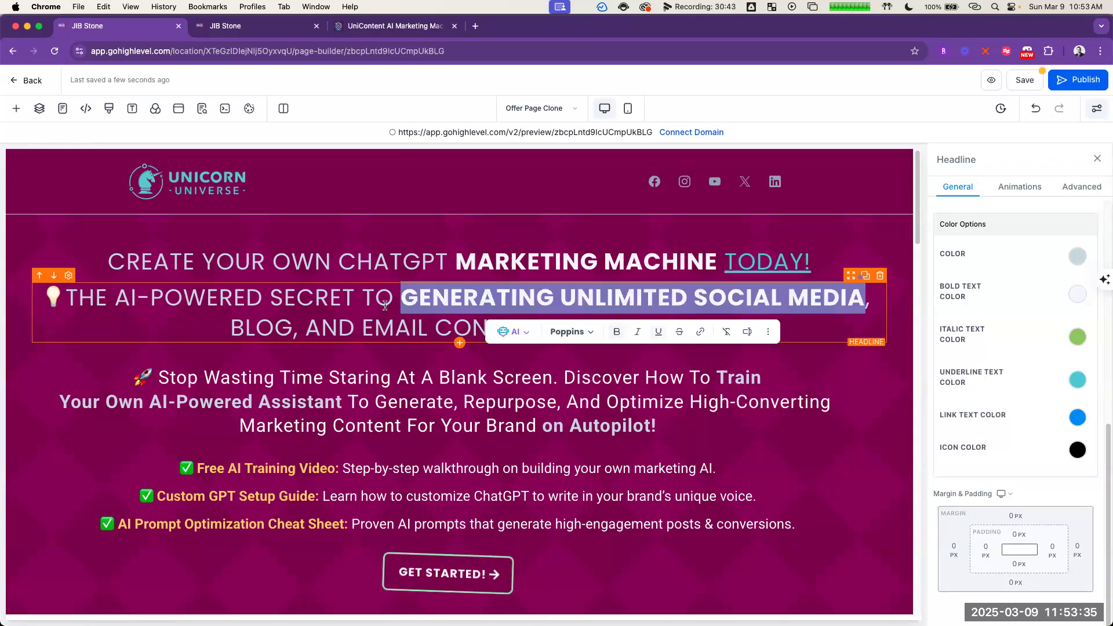
{"action": "left_click", "coordinate": [449, 298]}
{"action": "key", "text": "super+z"}
{"action": "key", "text": "super+z"}
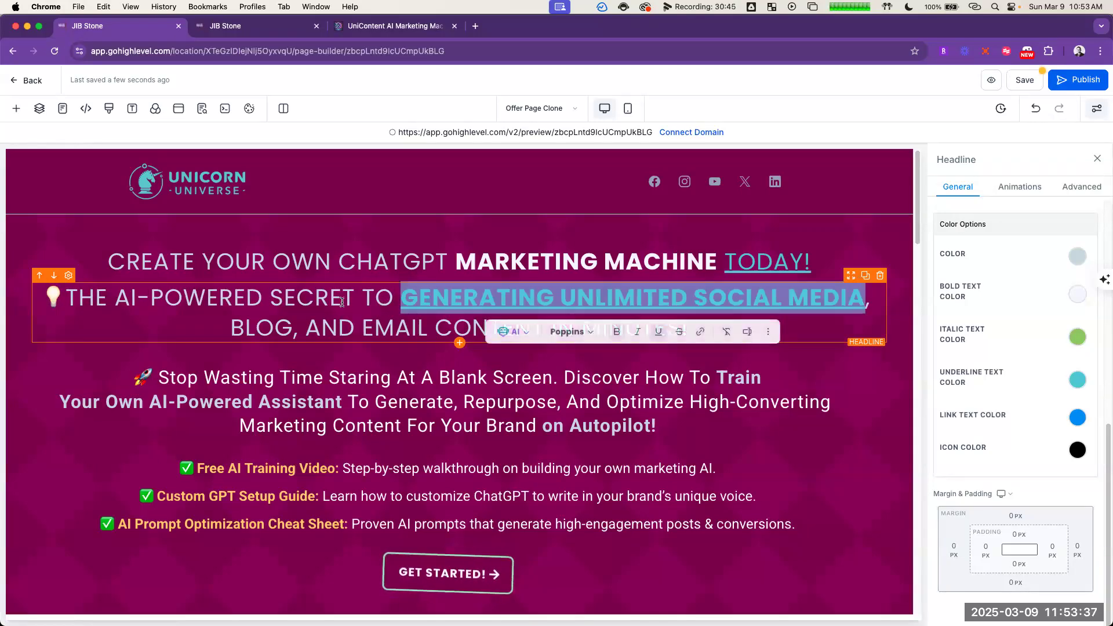
{"action": "left_click", "coordinate": [343, 302]}
{"action": "key", "text": "super+shift+z"}
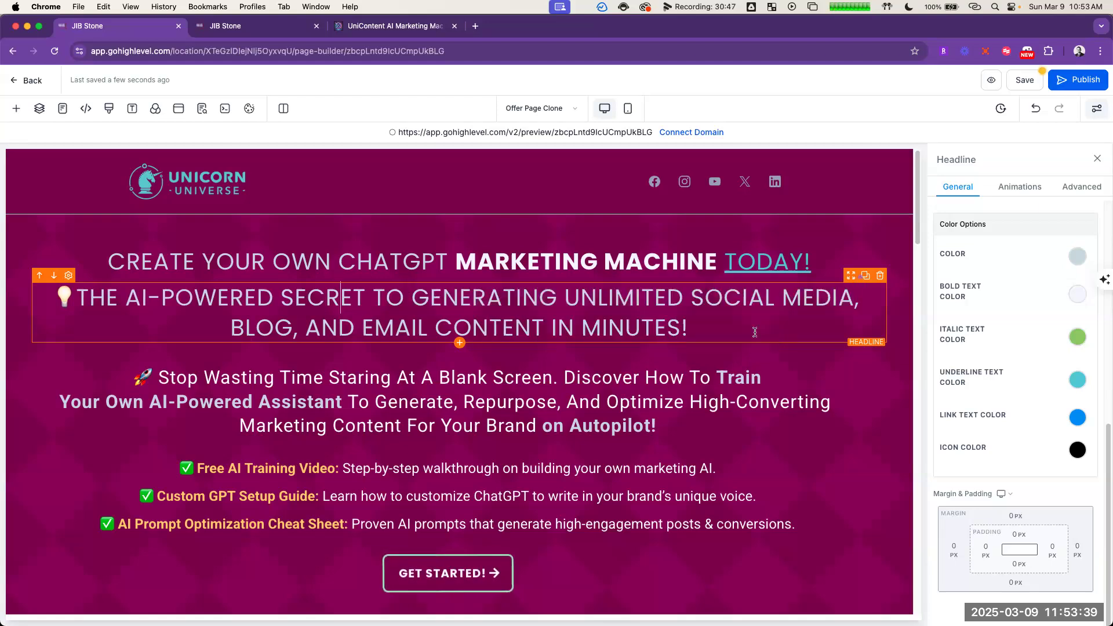
Step: Set the font size of the whole lightbulb headline about the AI-powered secret to 30 px
{"action": "left_click", "coordinate": [762, 406]}
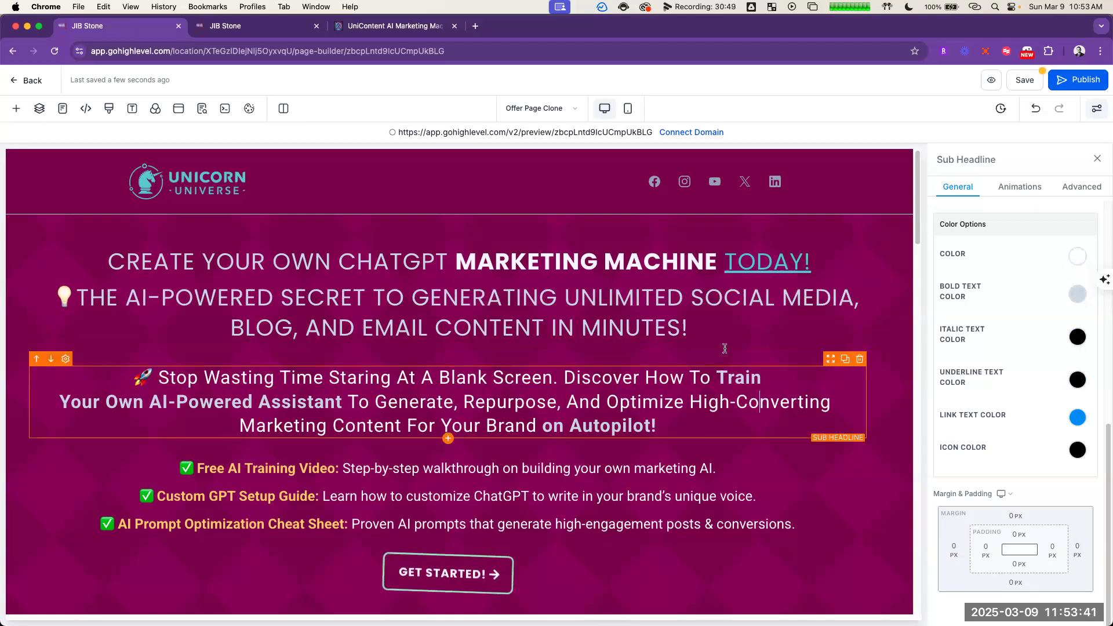
{"action": "left_click", "coordinate": [695, 311]}
{"action": "key", "text": "super+a"}
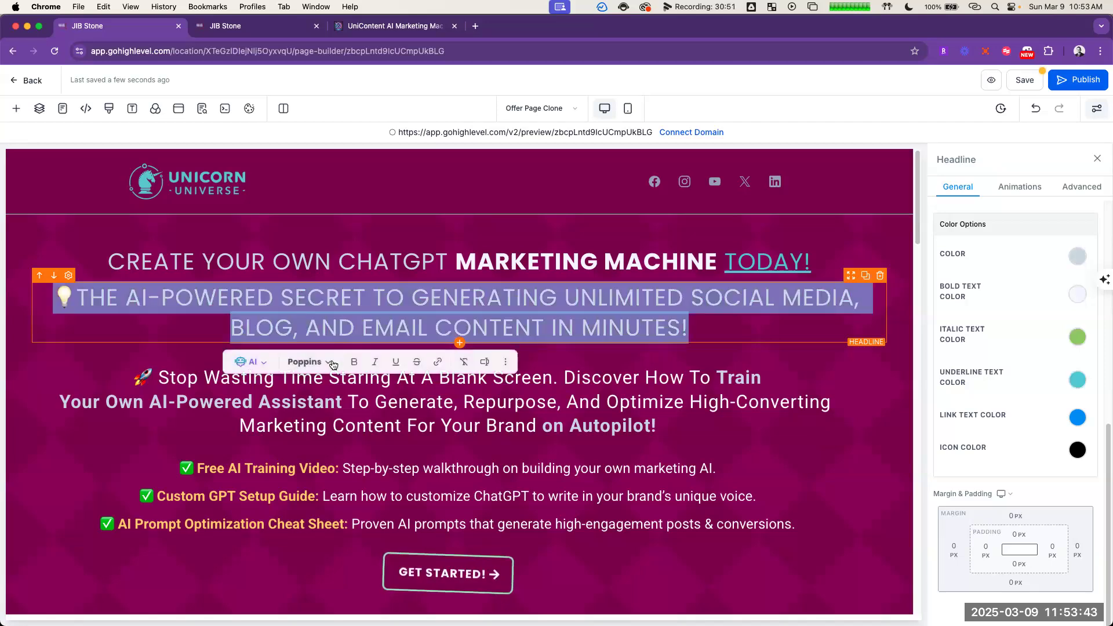
{"action": "scroll", "coordinate": [1017, 383], "scroll_direction": "up", "scroll_amount": 5}
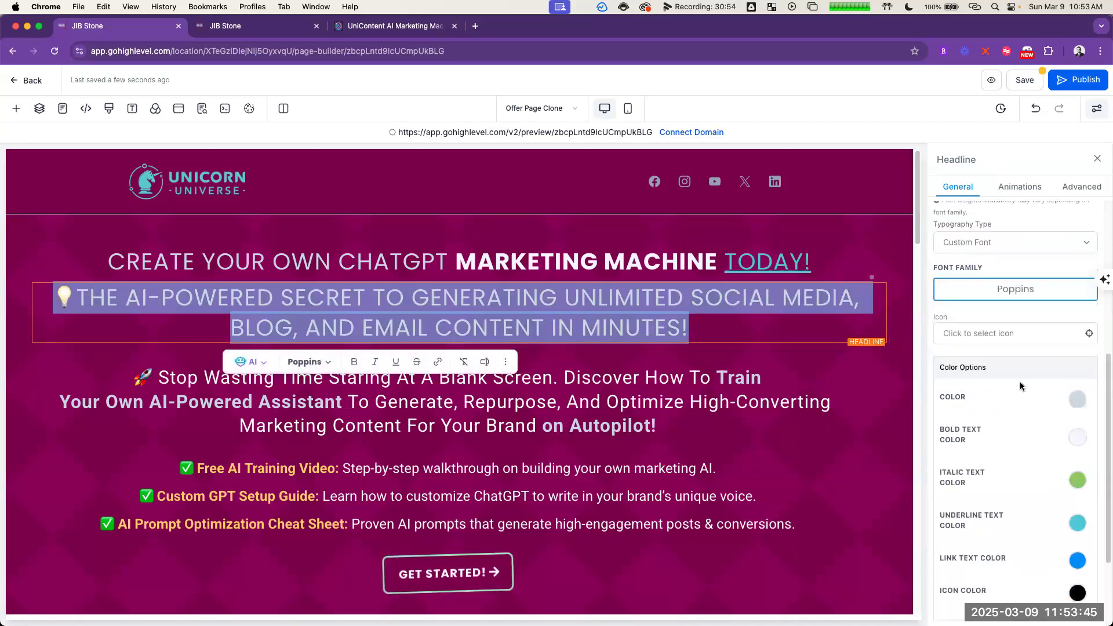
{"action": "left_click_drag", "start_coordinate": [968, 327], "coordinate": [964, 330]}
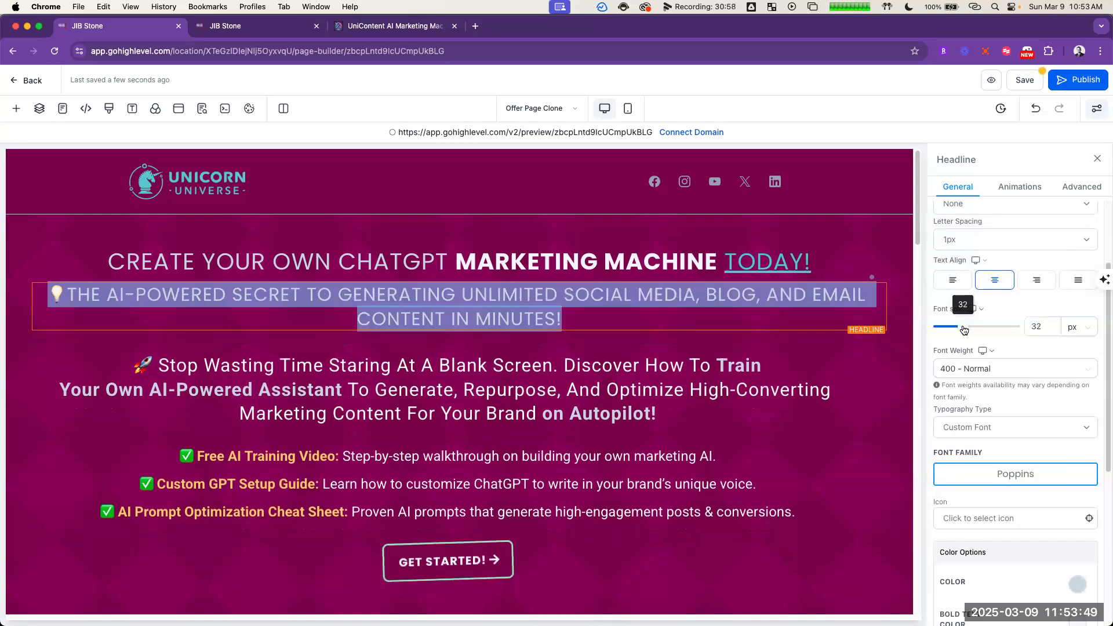
{"action": "left_click", "coordinate": [736, 317]}
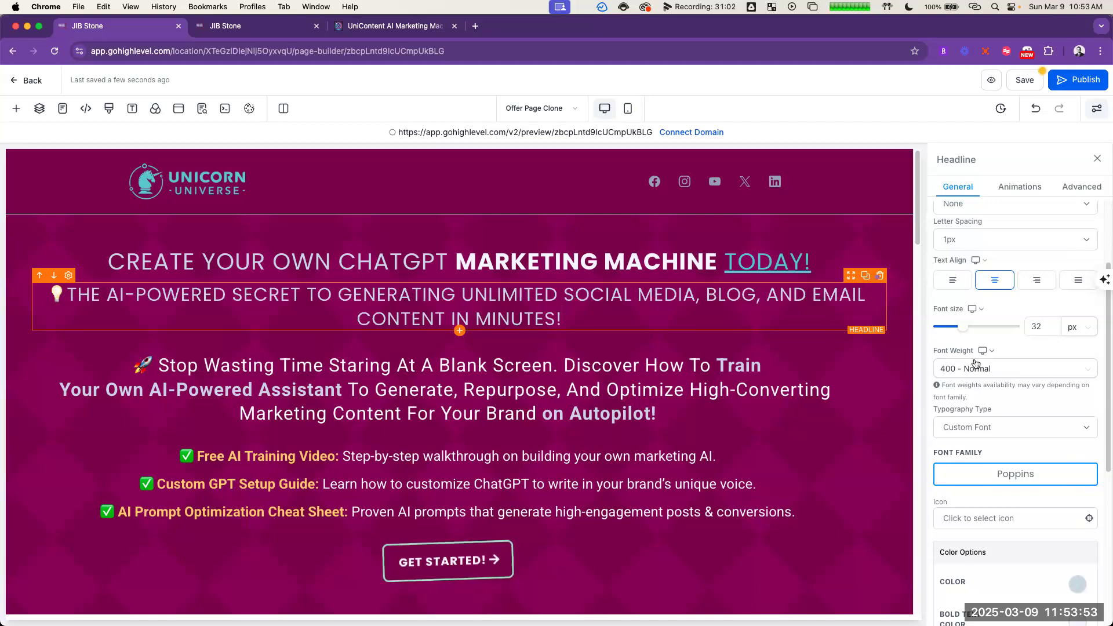
{"action": "left_click", "coordinate": [1036, 328]}
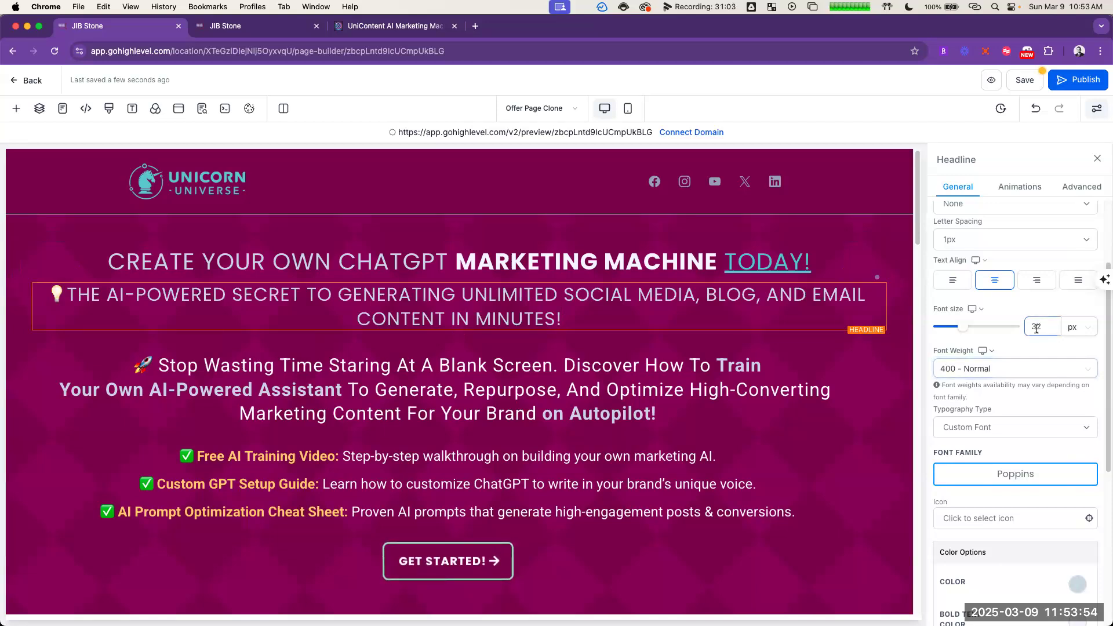
{"action": "left_click", "coordinate": [1068, 351]}
{"action": "left_click", "coordinate": [1042, 333]}
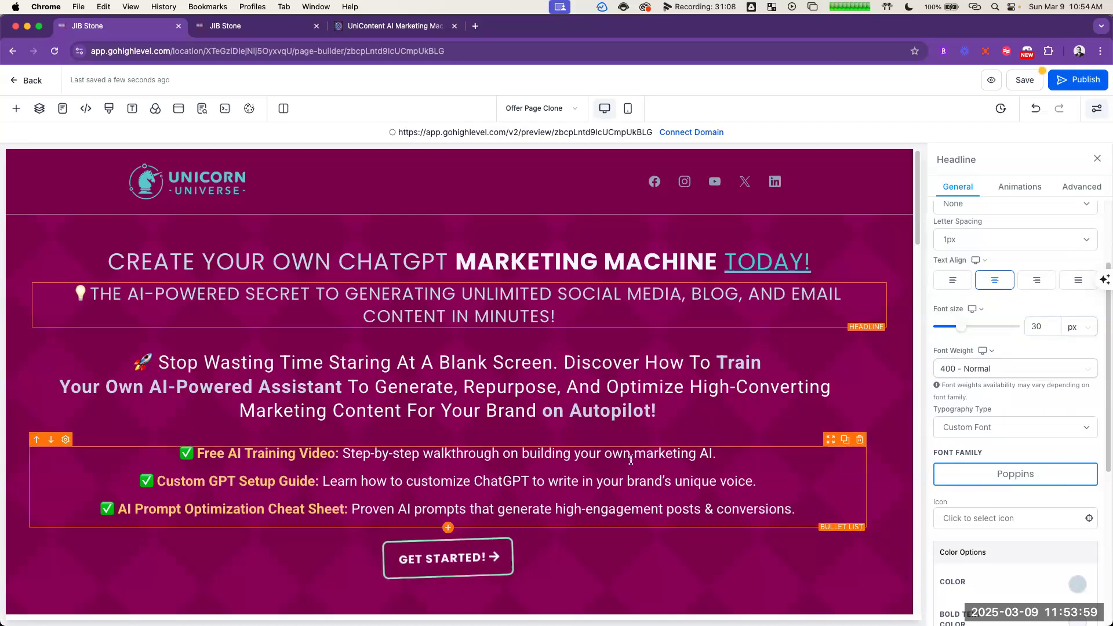
Step: Move the BONUS offer row out of its own section into the testimonial section, below the testimonial rows
{"action": "scroll", "coordinate": [632, 455], "scroll_direction": "down", "scroll_amount": 6}
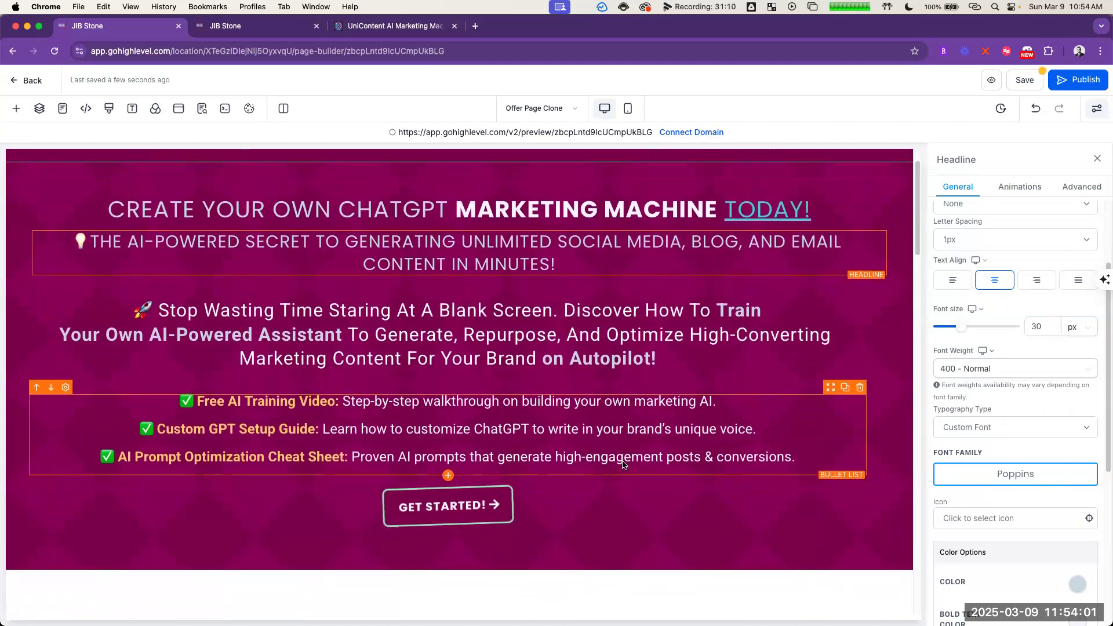
{"action": "scroll", "coordinate": [597, 458], "scroll_direction": "down", "scroll_amount": 10}
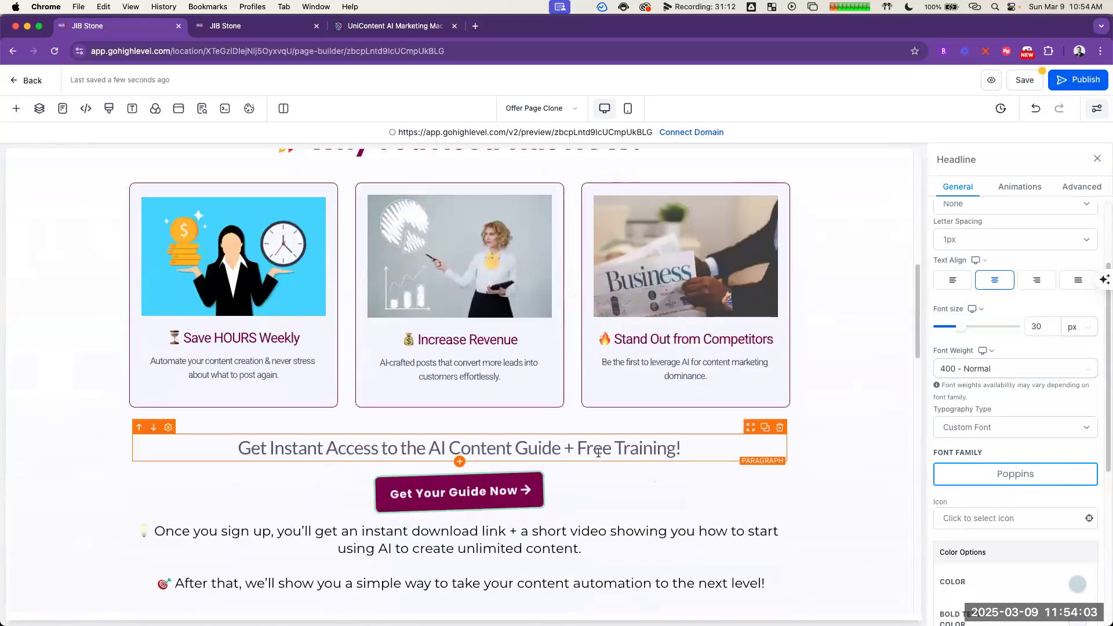
{"action": "scroll", "coordinate": [599, 458], "scroll_direction": "down", "scroll_amount": 15}
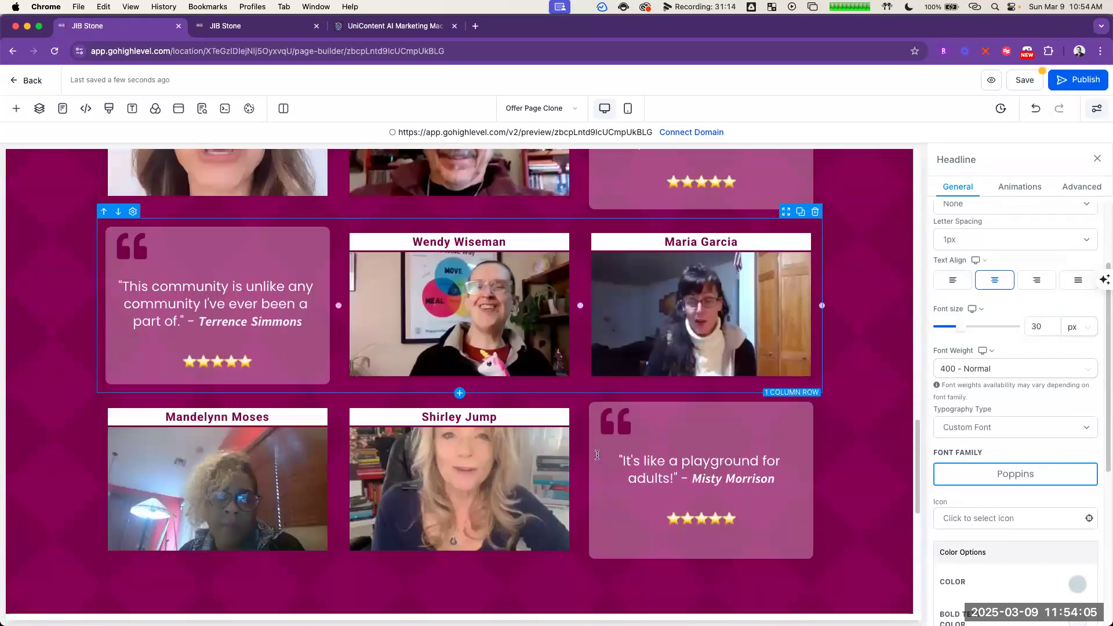
{"action": "scroll", "coordinate": [592, 454], "scroll_direction": "up", "scroll_amount": 11}
{"action": "scroll", "coordinate": [627, 437], "scroll_direction": "down", "scroll_amount": 7}
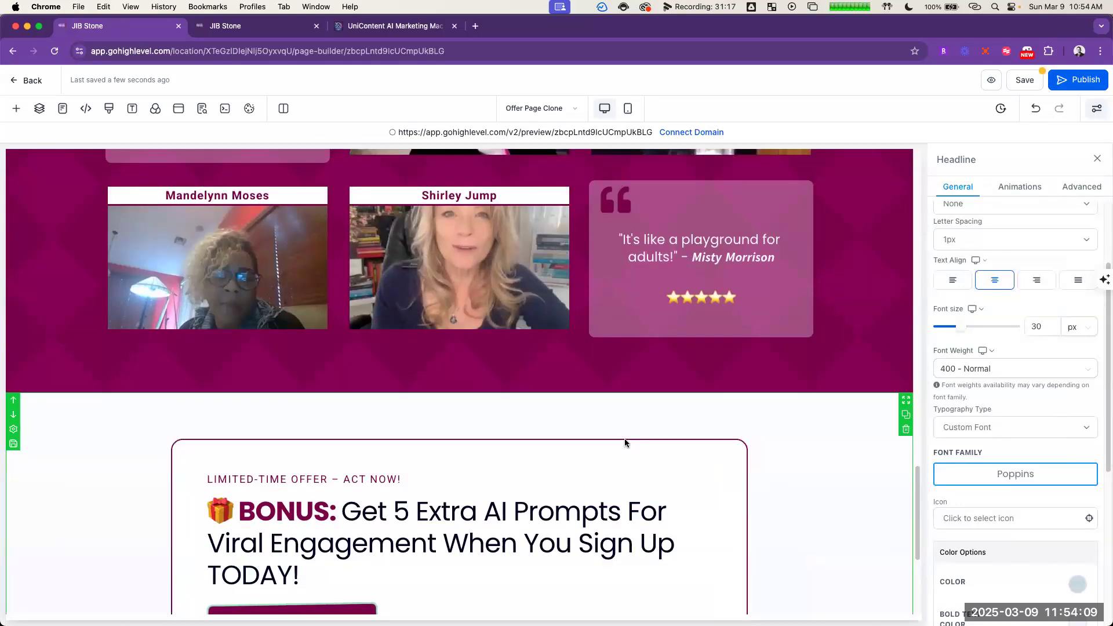
{"action": "left_click", "coordinate": [688, 441]}
{"action": "scroll", "coordinate": [705, 480], "scroll_direction": "up", "scroll_amount": 1}
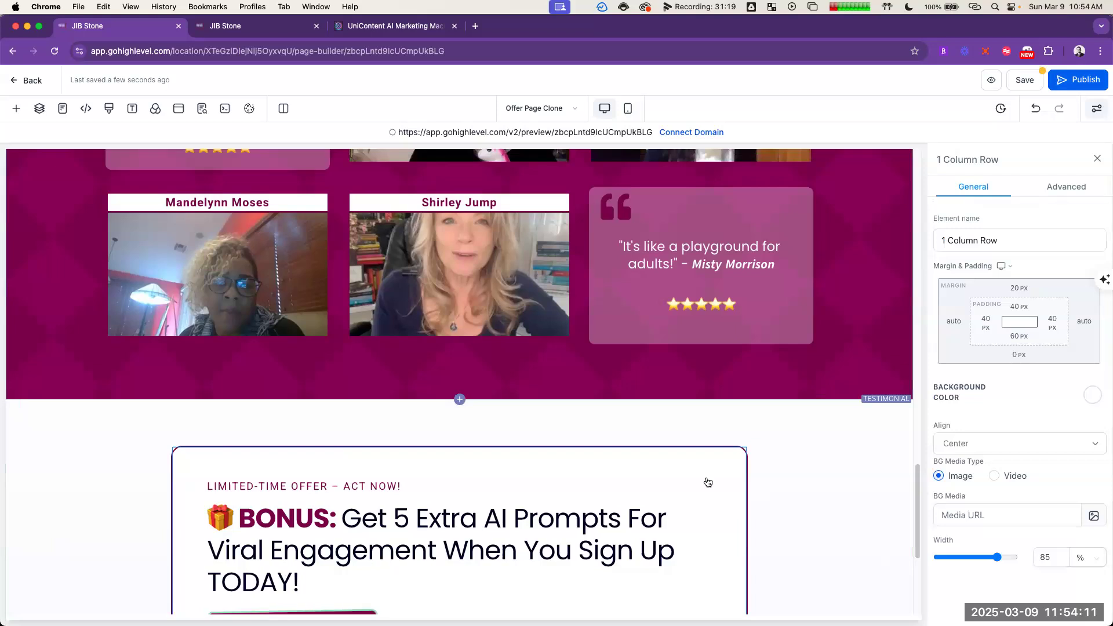
{"action": "left_click_drag", "start_coordinate": [710, 440], "coordinate": [758, 455]}
{"action": "scroll", "coordinate": [639, 524], "scroll_direction": "down", "scroll_amount": 5}
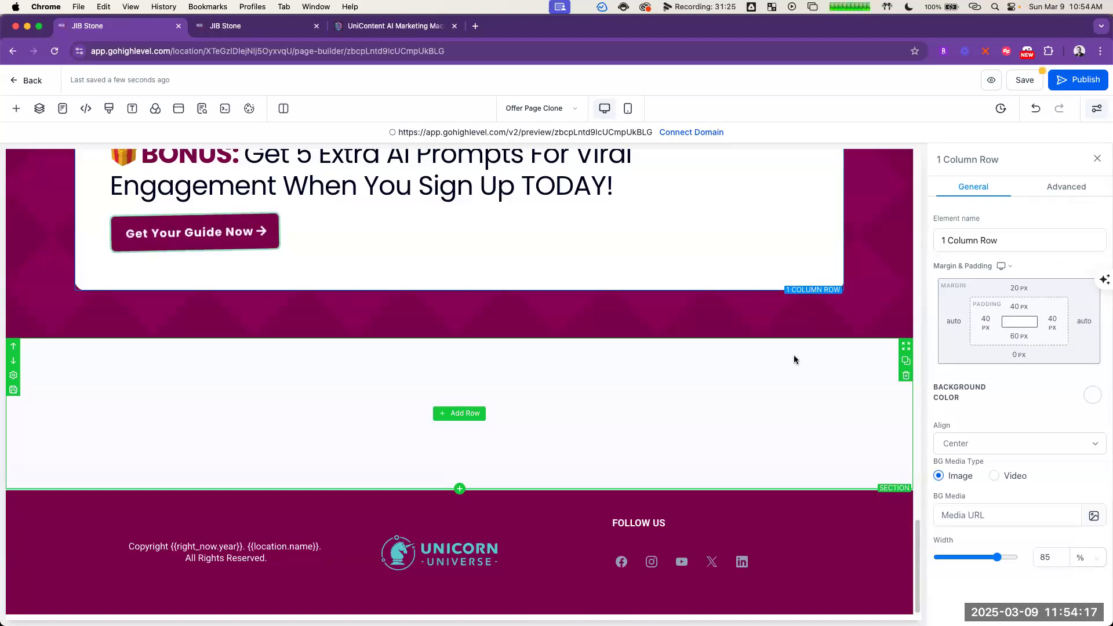
Step: Delete the three rows of testimonial videos and quotes above the BONUS offer
{"action": "scroll", "coordinate": [794, 355], "scroll_direction": "up", "scroll_amount": 8}
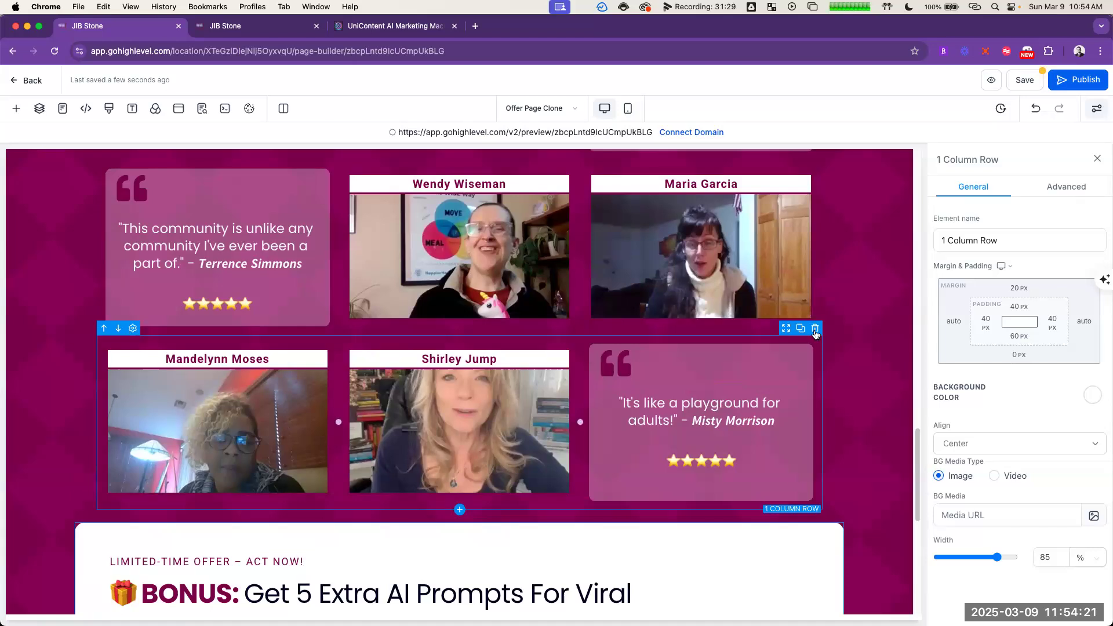
{"action": "left_click", "coordinate": [815, 329]}
{"action": "scroll", "coordinate": [737, 366], "scroll_direction": "up", "scroll_amount": 4}
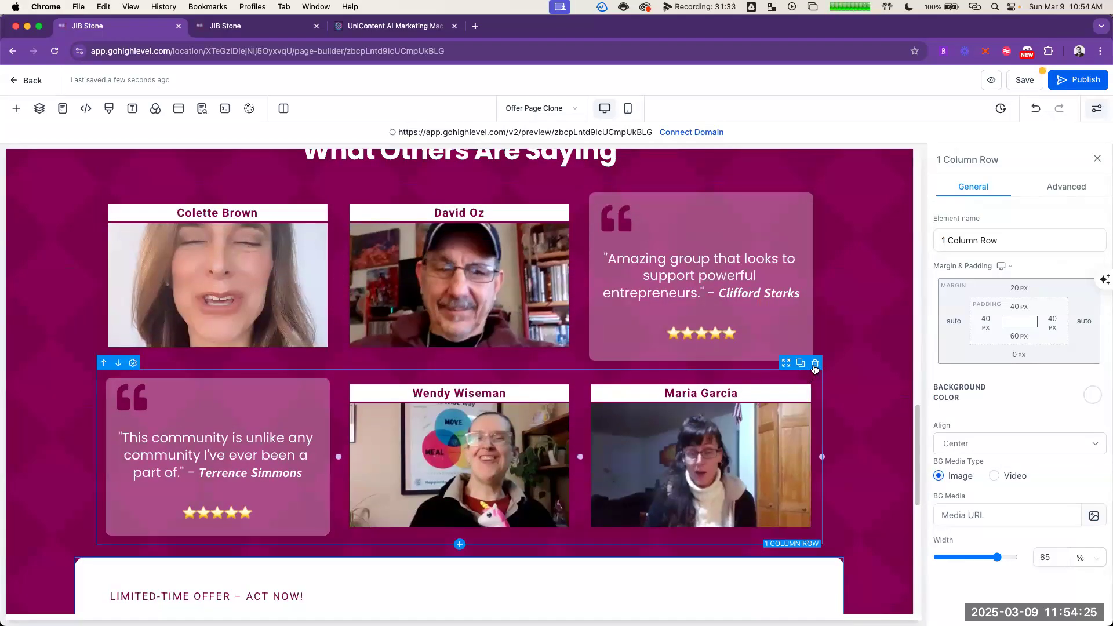
{"action": "left_click", "coordinate": [816, 364]}
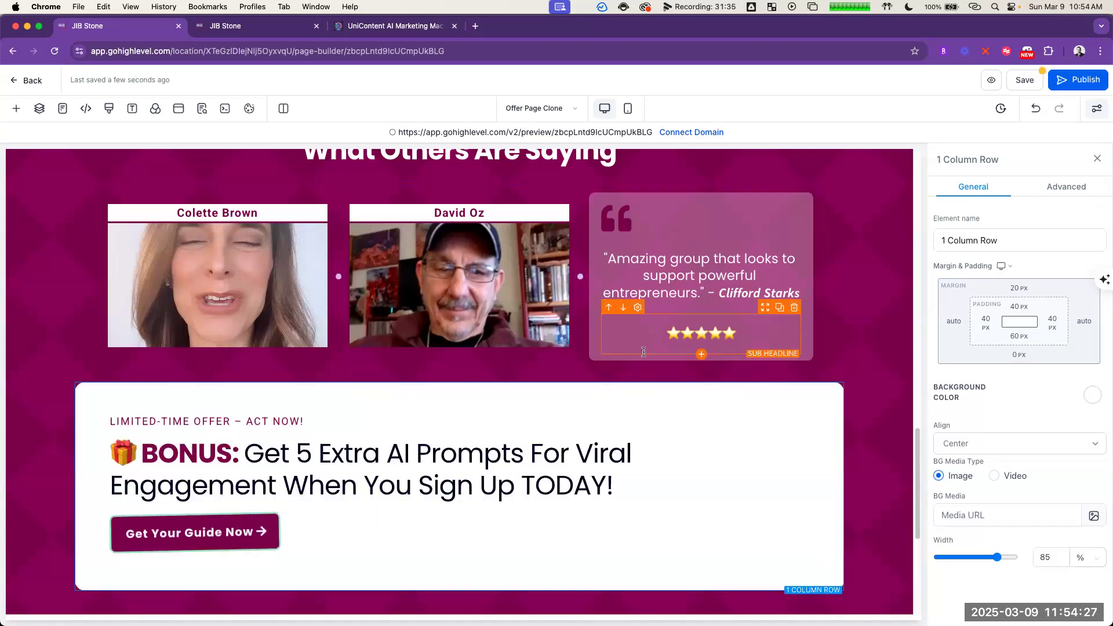
{"action": "scroll", "coordinate": [673, 281], "scroll_direction": "up", "scroll_amount": 3}
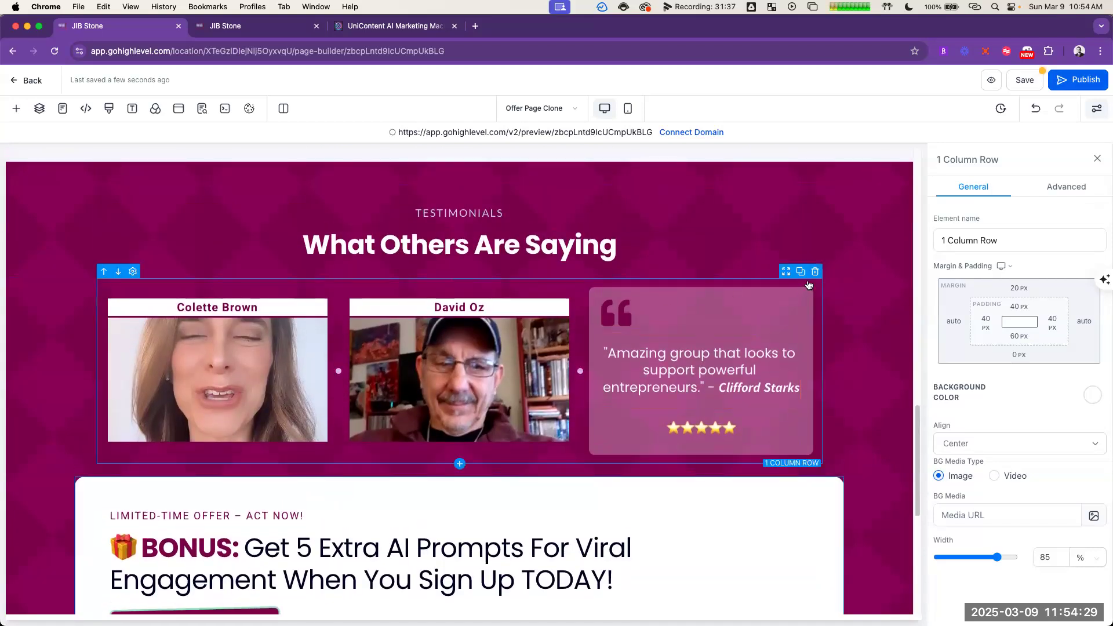
{"action": "left_click", "coordinate": [815, 273]}
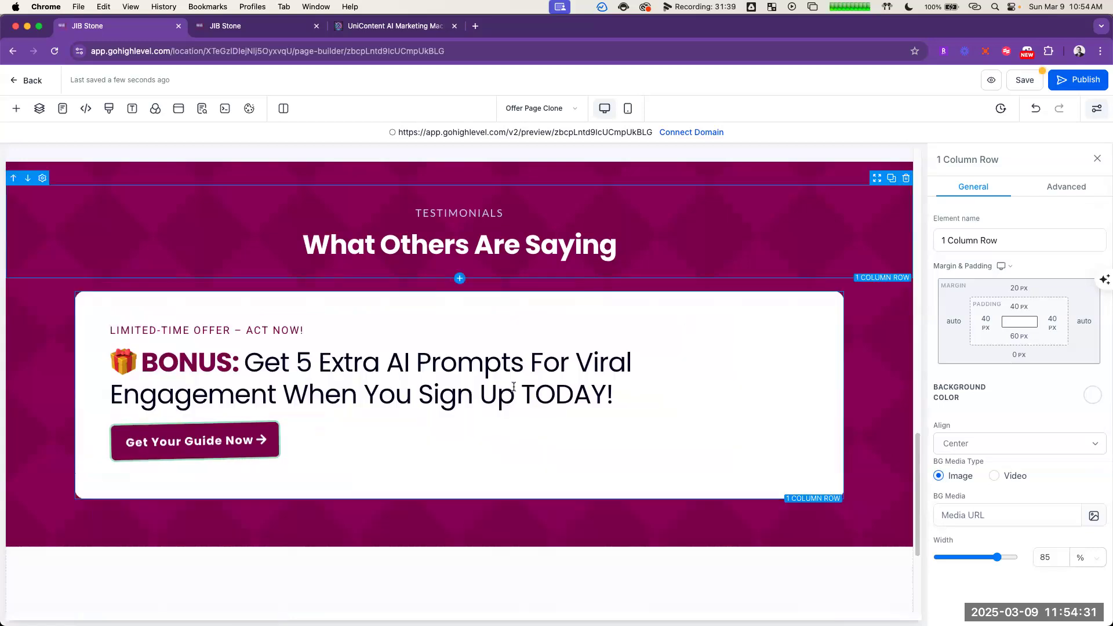
Step: Delete the "What Others Are Saying" headline and the TESTIMONIALS row that contained it
{"action": "scroll", "coordinate": [522, 427], "scroll_direction": "up", "scroll_amount": 1}
{"action": "scroll", "coordinate": [522, 427], "scroll_direction": "up", "scroll_amount": 2}
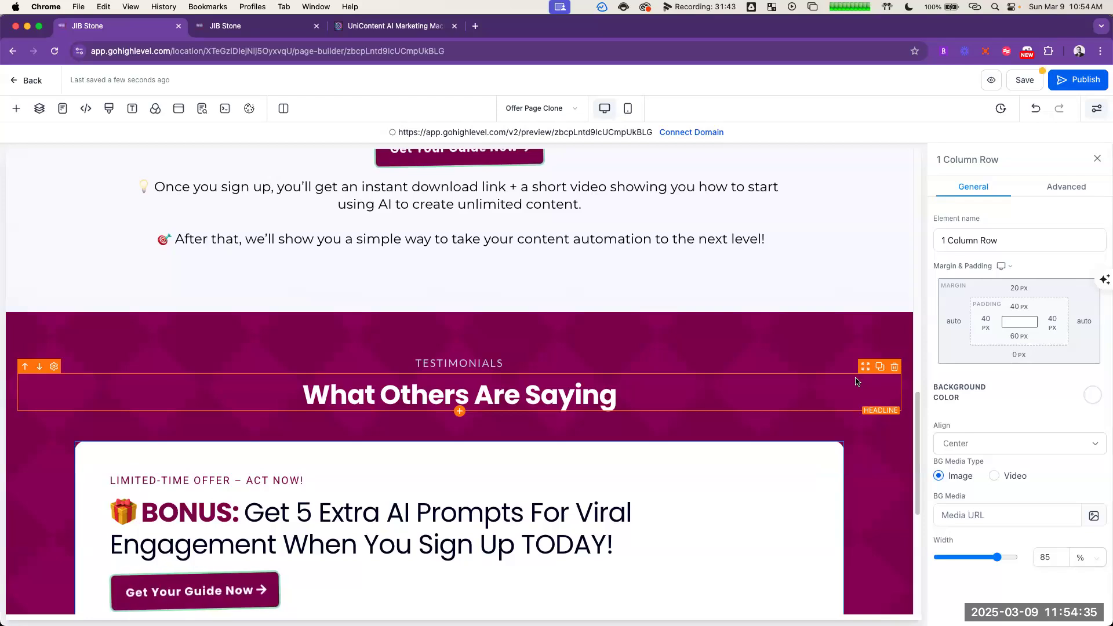
{"action": "left_click", "coordinate": [895, 366]}
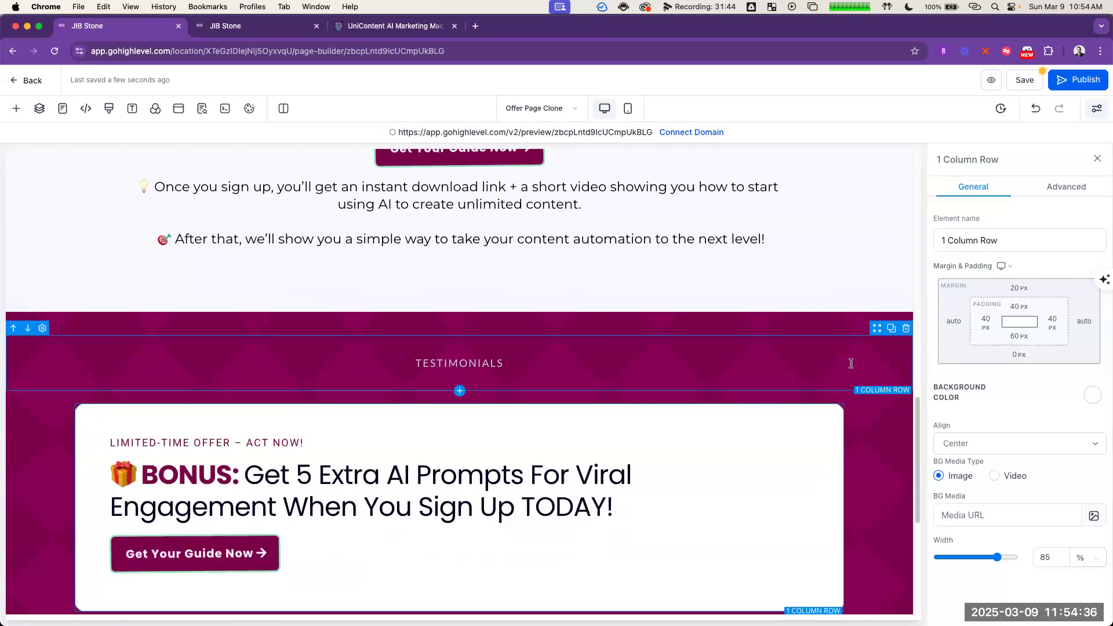
{"action": "left_click", "coordinate": [895, 346]}
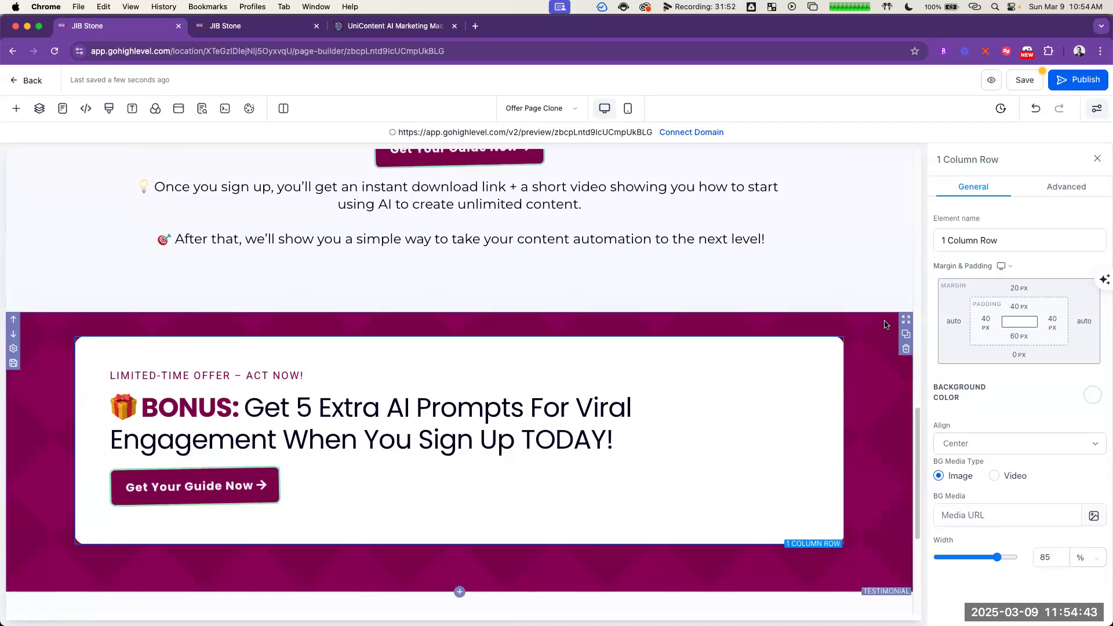
Step: Try the Testimonial section without its rows taking the entire width
{"action": "left_click", "coordinate": [902, 365]}
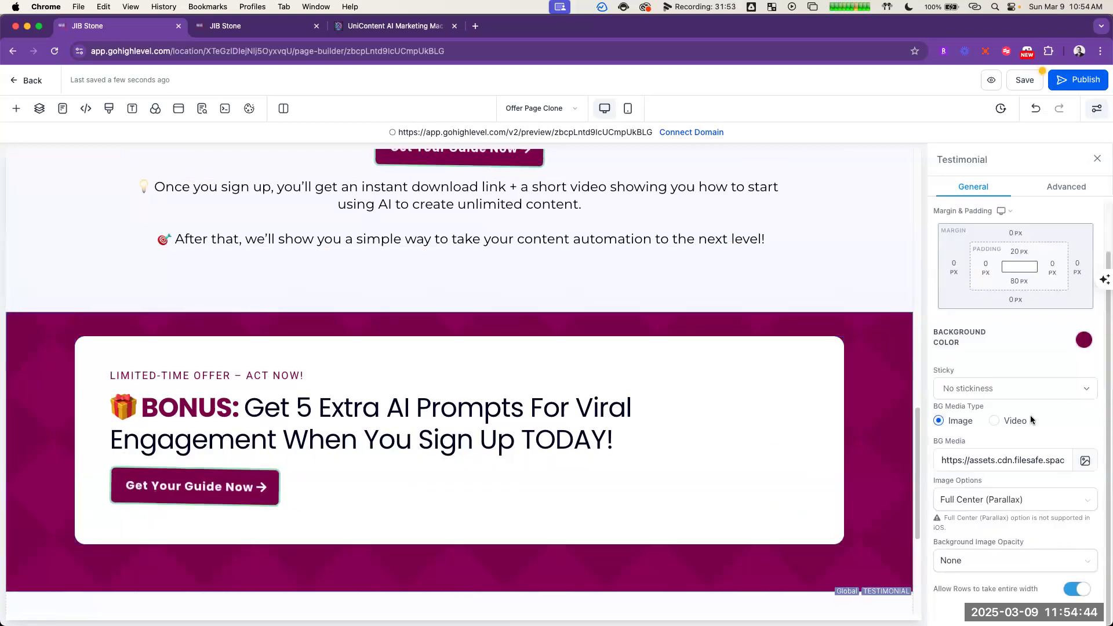
{"action": "left_click", "coordinate": [1078, 590]}
{"action": "left_click", "coordinate": [1077, 589]}
Step: Review the page from the headlines to the footer and save it
{"action": "left_click", "coordinate": [889, 240]}
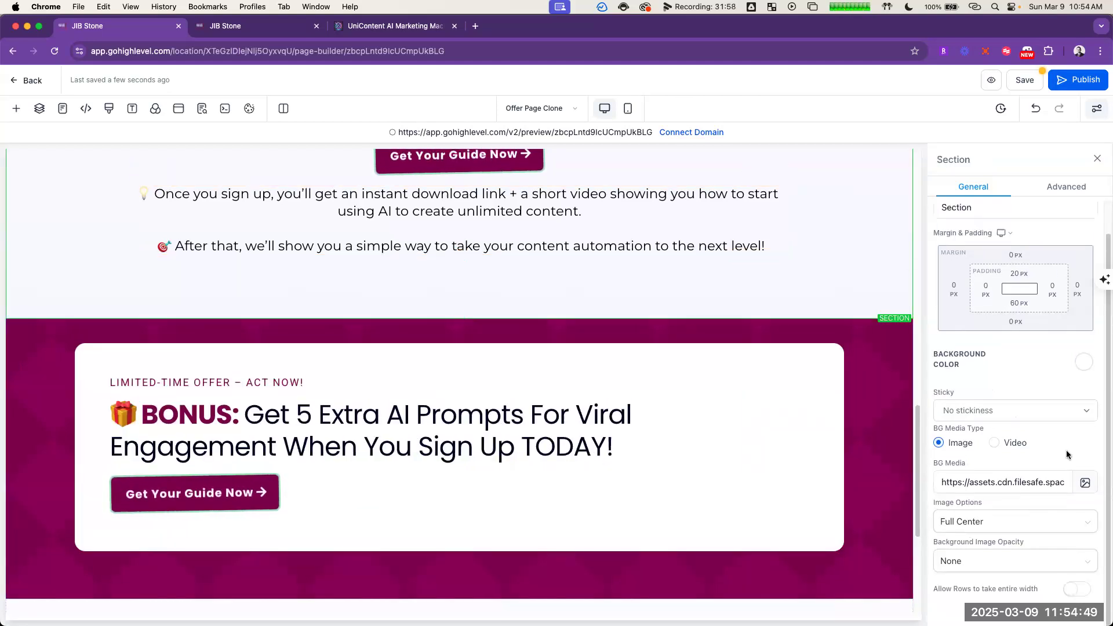
{"action": "scroll", "coordinate": [600, 248], "scroll_direction": "up", "scroll_amount": 1}
{"action": "scroll", "coordinate": [601, 248], "scroll_direction": "up", "scroll_amount": 10}
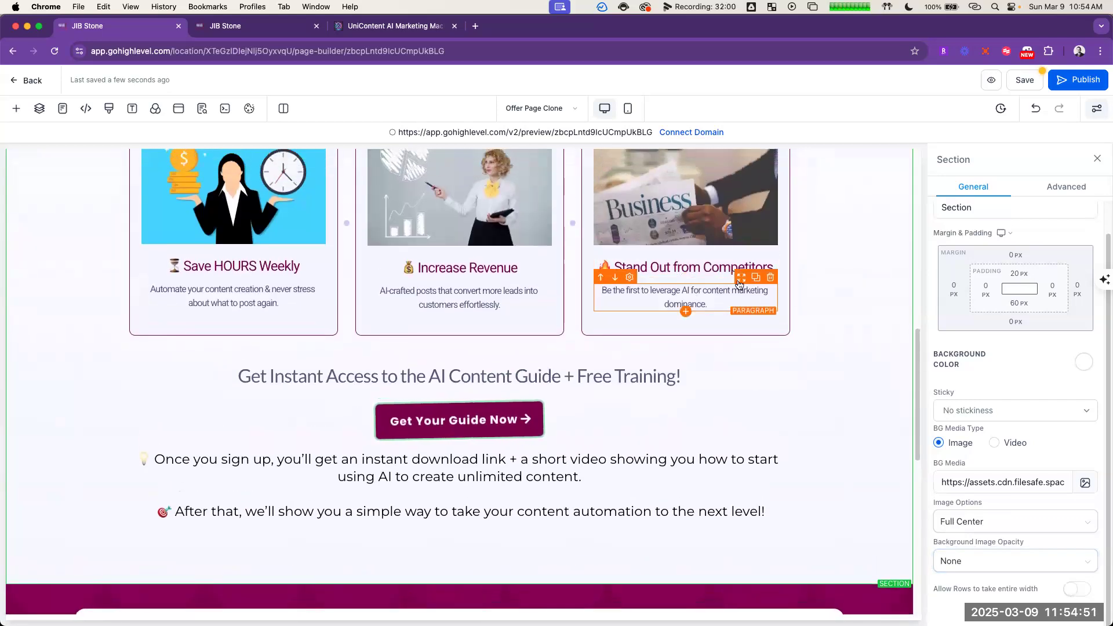
{"action": "scroll", "coordinate": [719, 228], "scroll_direction": "up", "scroll_amount": 10}
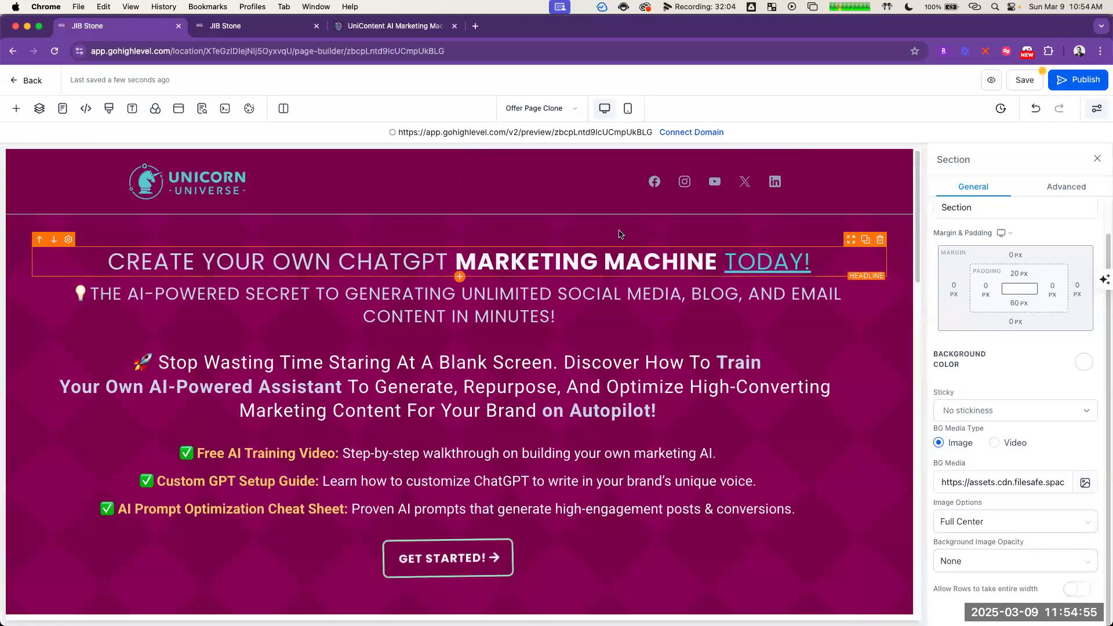
{"action": "scroll", "coordinate": [619, 280], "scroll_direction": "down", "scroll_amount": 1}
{"action": "scroll", "coordinate": [619, 280], "scroll_direction": "down", "scroll_amount": 15}
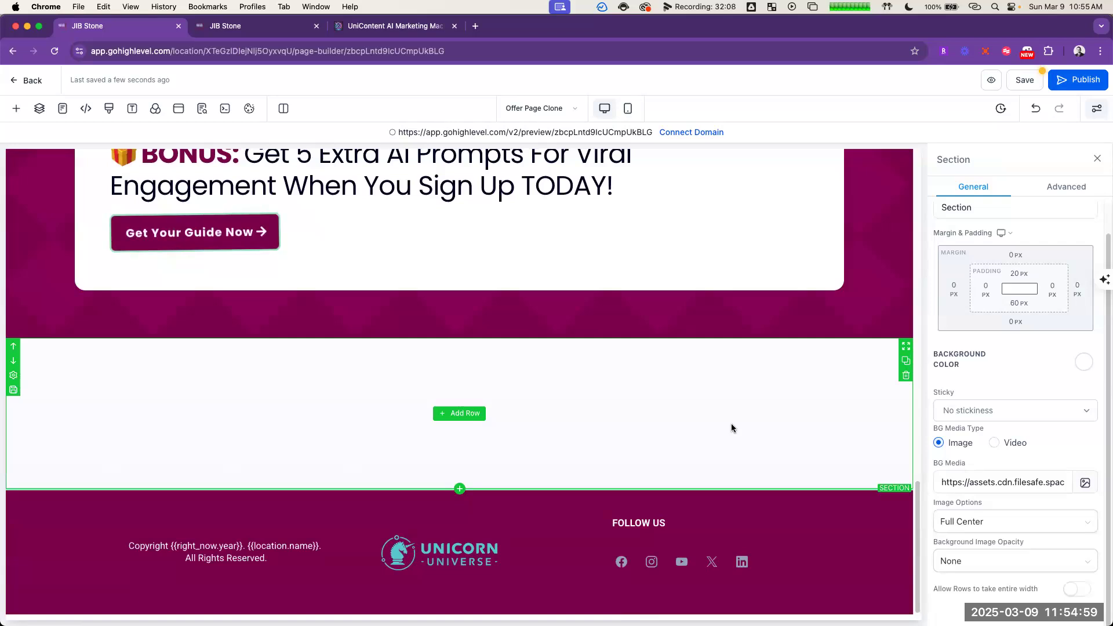
{"action": "left_click", "coordinate": [1025, 80]}
{"action": "left_click", "coordinate": [689, 392]}
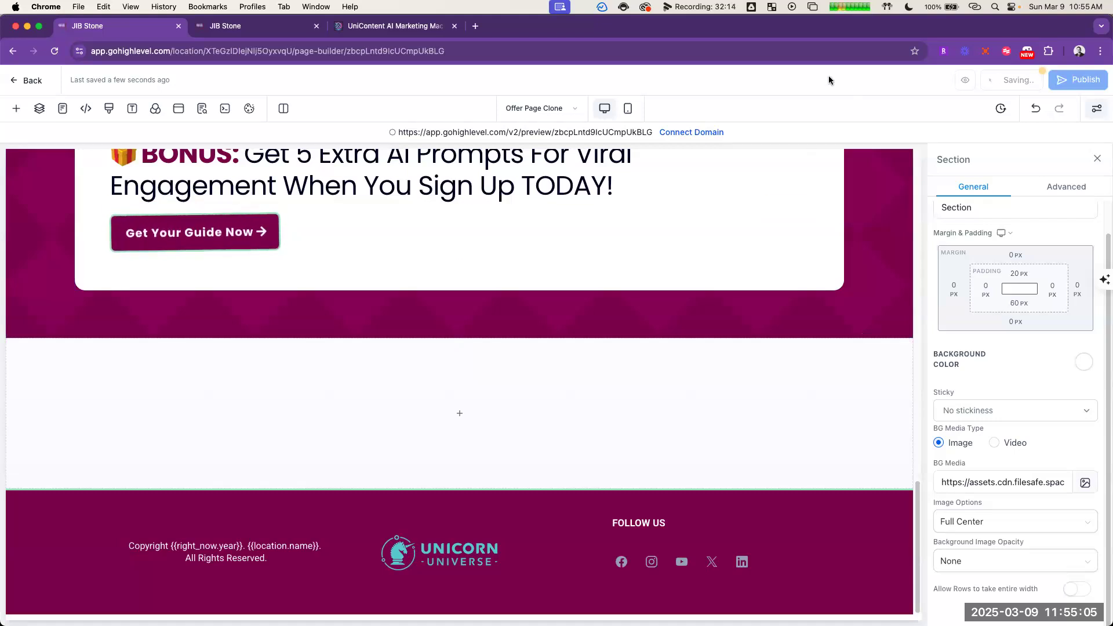
Step: Switch to the ChatGPT conversation and draft a request for a Canva Dream Lab prompt creating a social share image for the funnel's first step
{"action": "left_click", "coordinate": [1101, 26]}
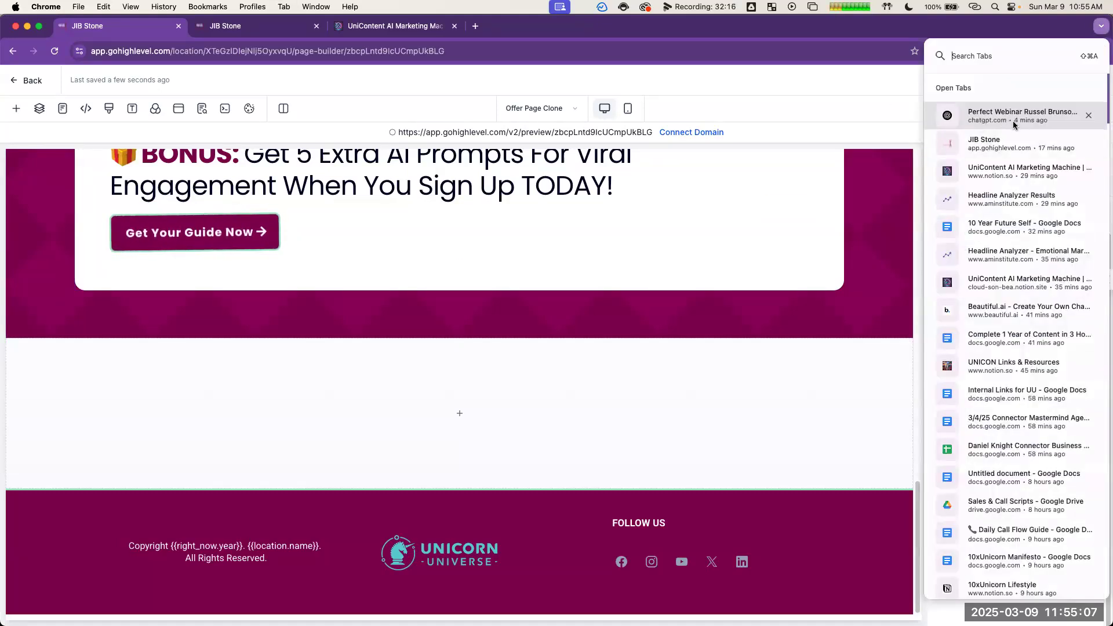
{"action": "left_click", "coordinate": [1013, 116]}
{"action": "left_click", "coordinate": [712, 554]}
{"action": "type", "text": "Creat"}
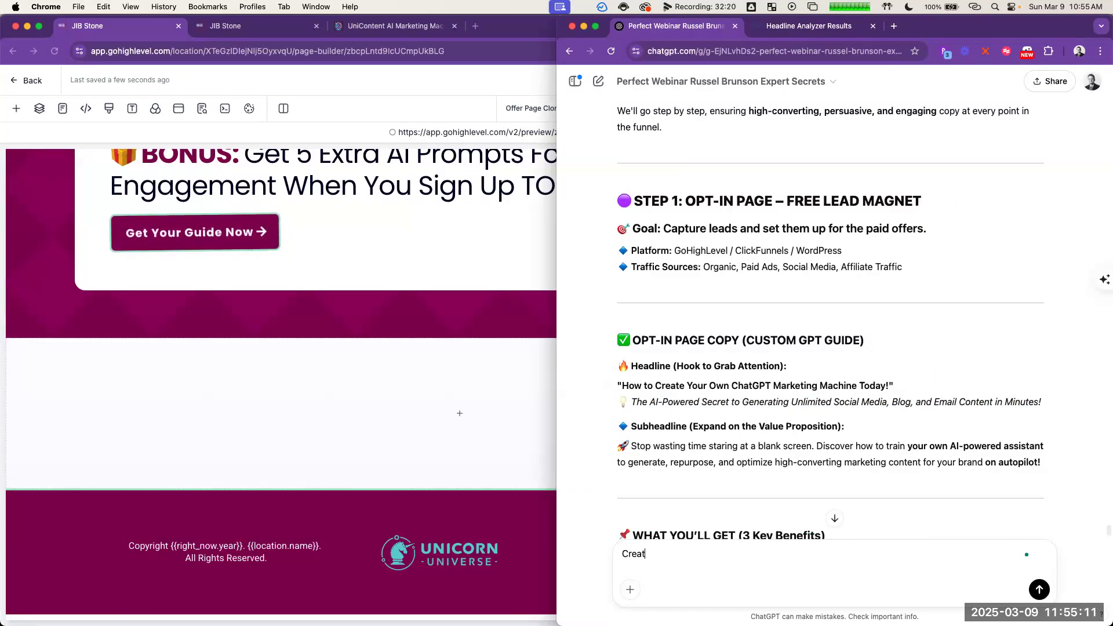
{"action": "type", "text": "e a prompt for canva dream"}
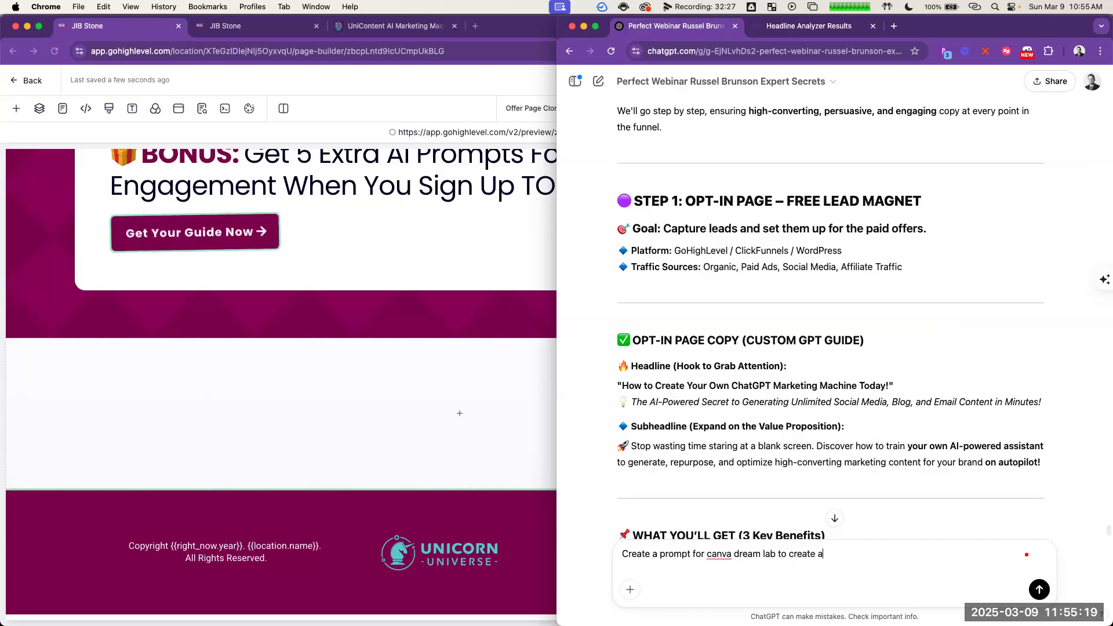
{"action": "type", "text": "lab to create a social share image for my"}
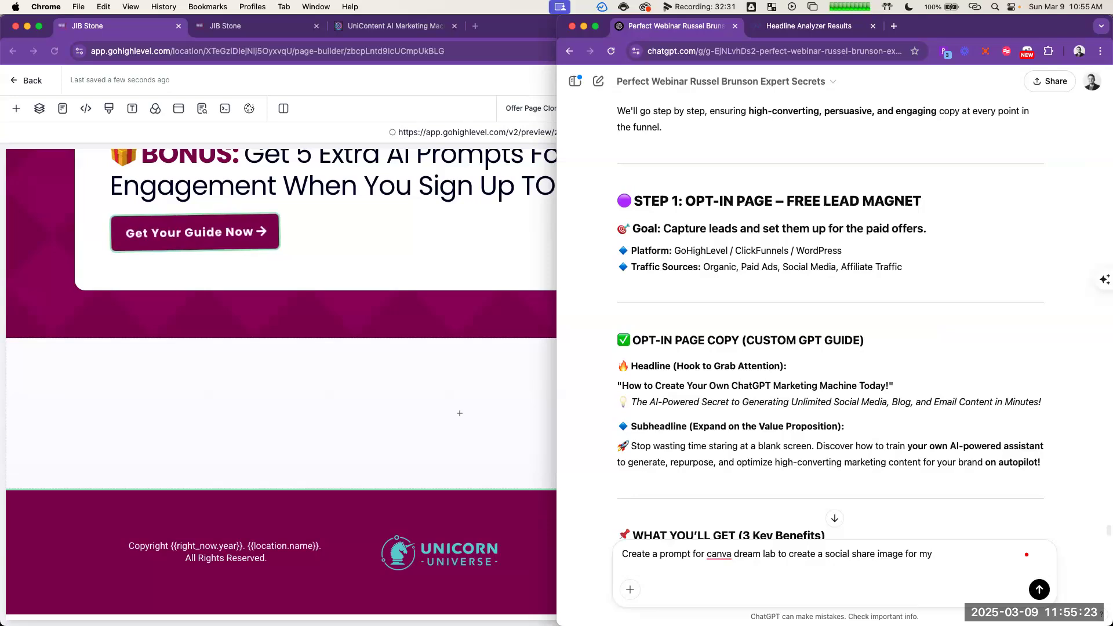
{"action": "type", "text": " first step of the funnel"}
Step: Add the headline "Create Your Own ChatGPT Marketing Machine Today!" to the request, asking to keep it super simple and aligned with the attached brand style guide
{"action": "scroll", "coordinate": [864, 313], "scroll_direction": "down", "scroll_amount": 1}
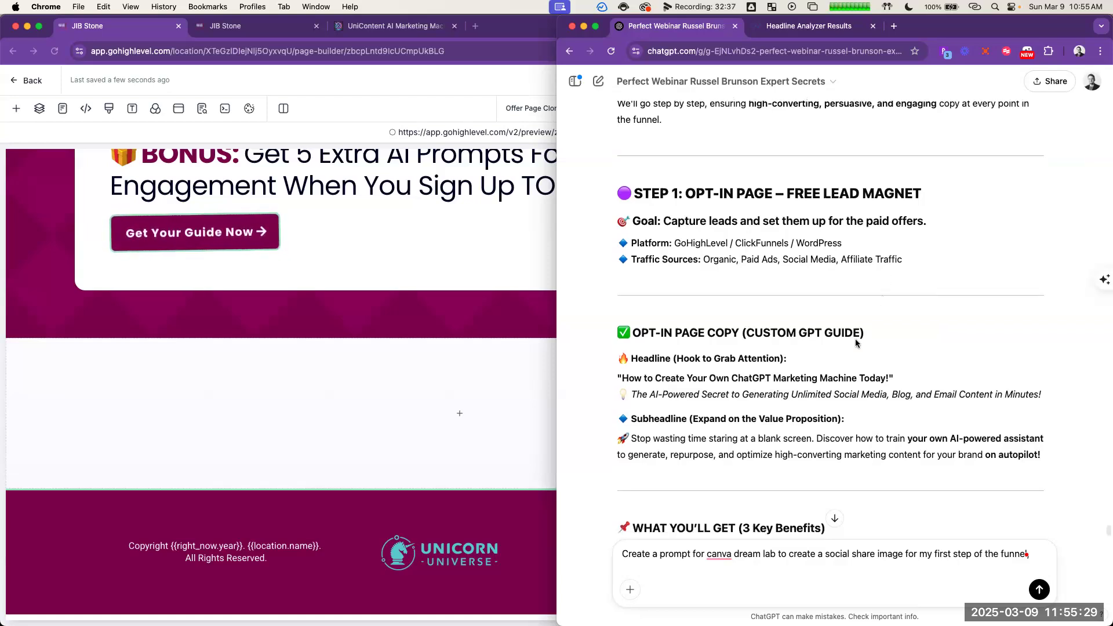
{"action": "left_click_drag", "start_coordinate": [889, 354], "coordinate": [655, 355]}
{"action": "key", "text": "super+c"}
{"action": "left_click", "coordinate": [1036, 552]}
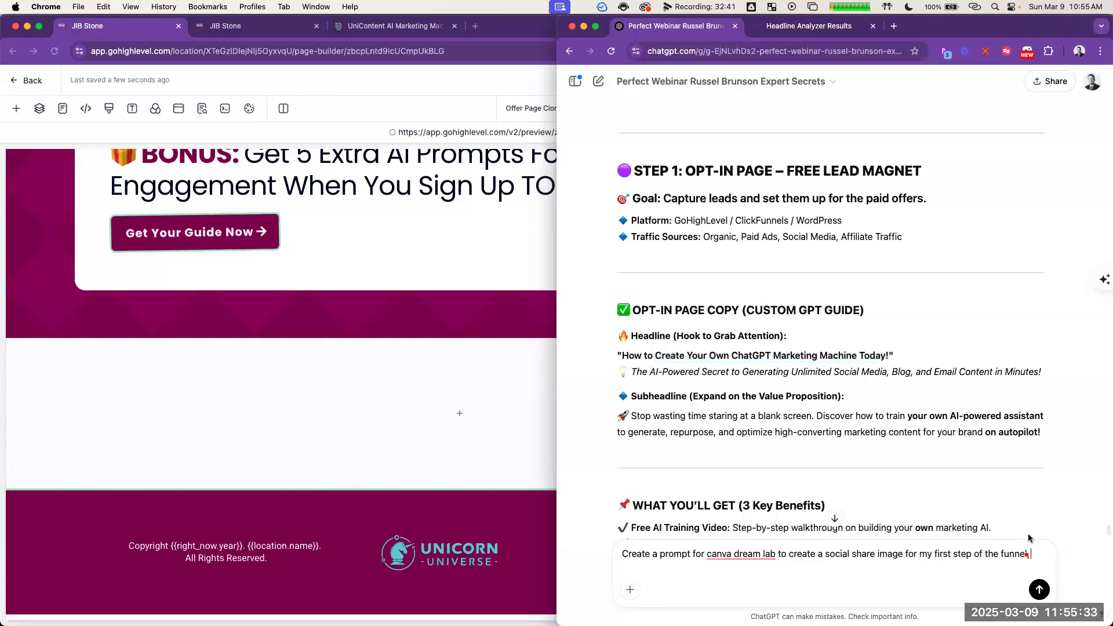
{"action": "type", "text": ", \""}
{"action": "key", "text": "super+v"}
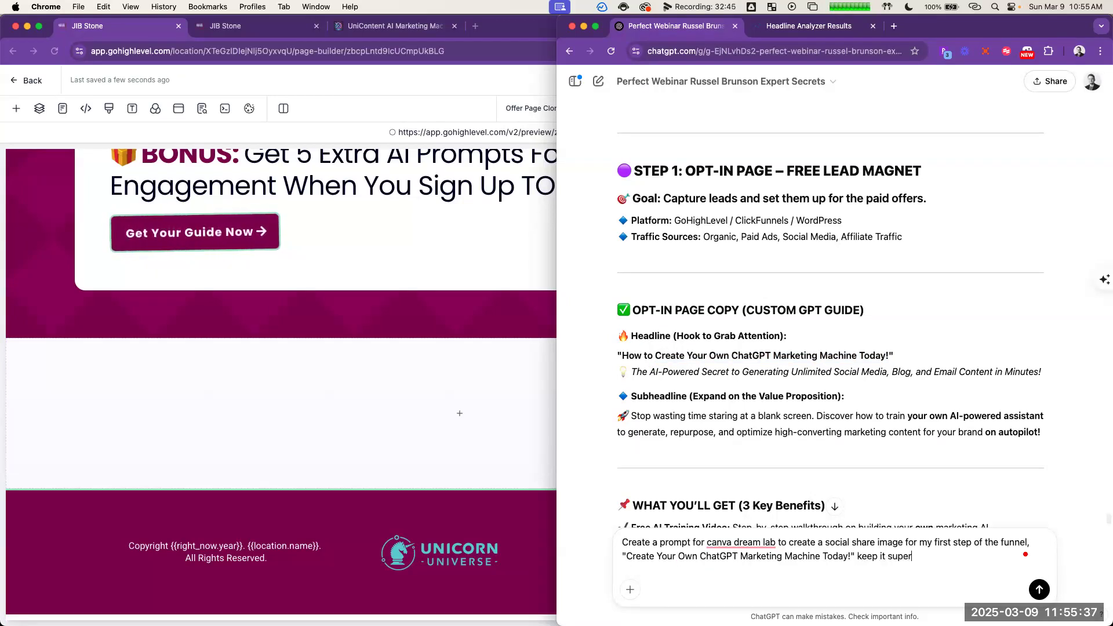
{"action": "type", "text": "\" keep it super simple and aligned with my brand style guide attached."}
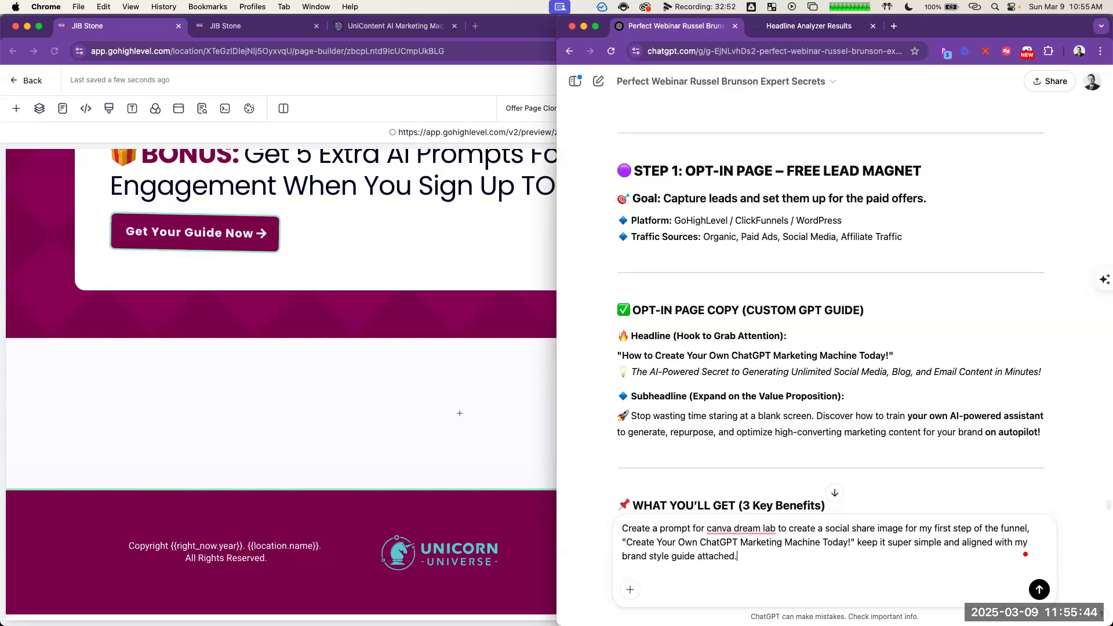
Step: Try to attach Unicorn.Styleguide.v16.9.23.2024.pdf from the Unicorn Branding Design folder in Finder to the ChatGPT request
{"action": "key", "text": "super+Tab"}
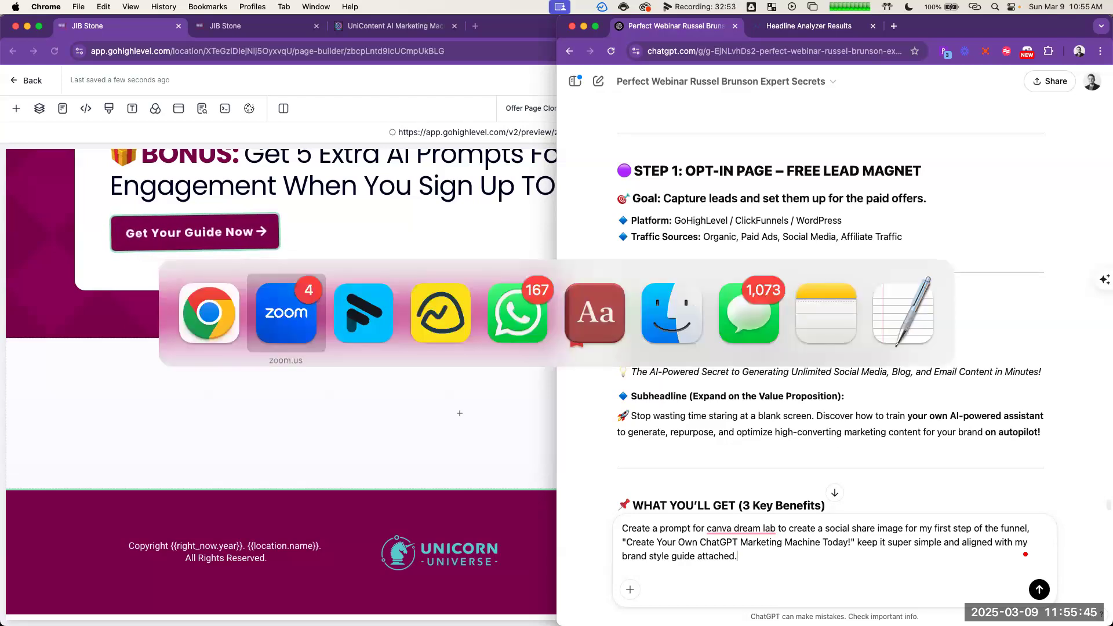
{"action": "left_click", "coordinate": [694, 330]}
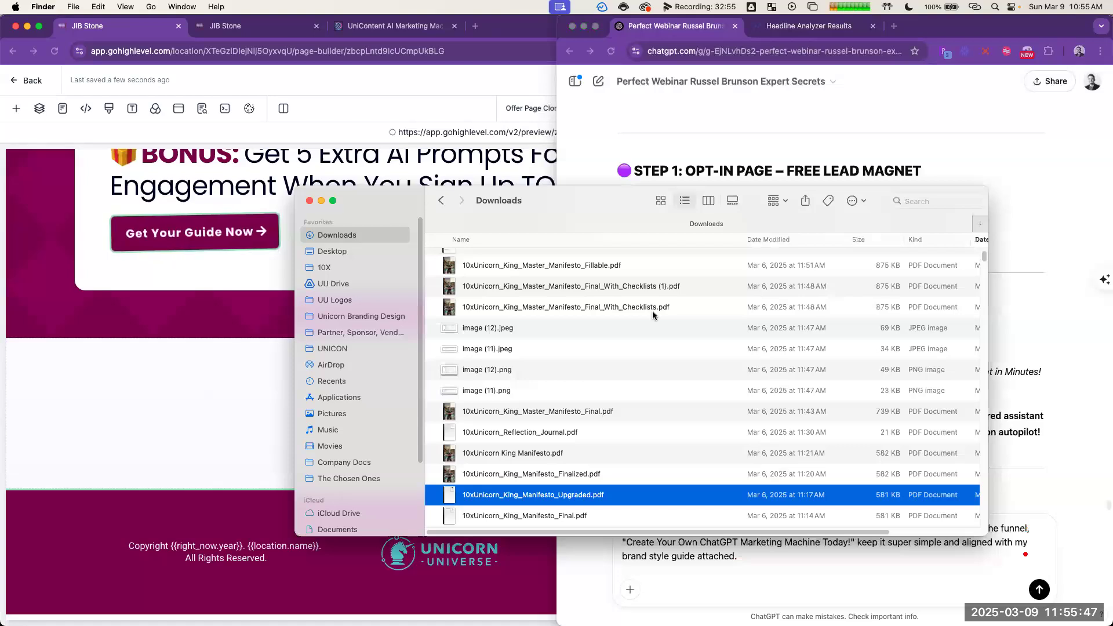
{"action": "left_click", "coordinate": [365, 317]}
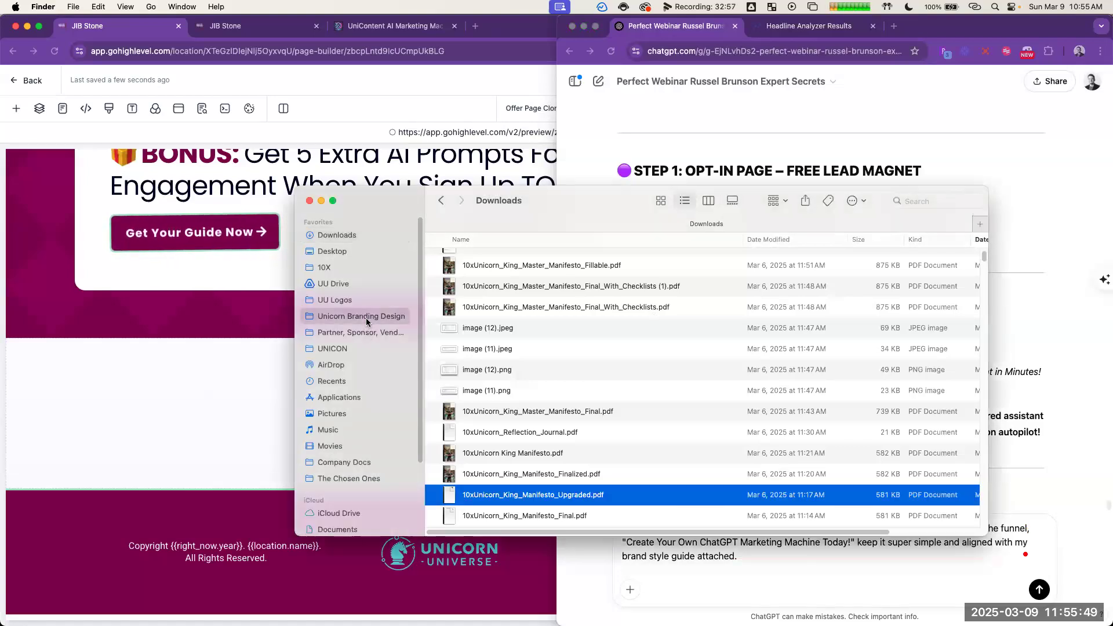
{"action": "scroll", "coordinate": [545, 348], "scroll_direction": "down", "scroll_amount": 10}
{"action": "left_click_drag", "start_coordinate": [530, 311], "coordinate": [813, 547]}
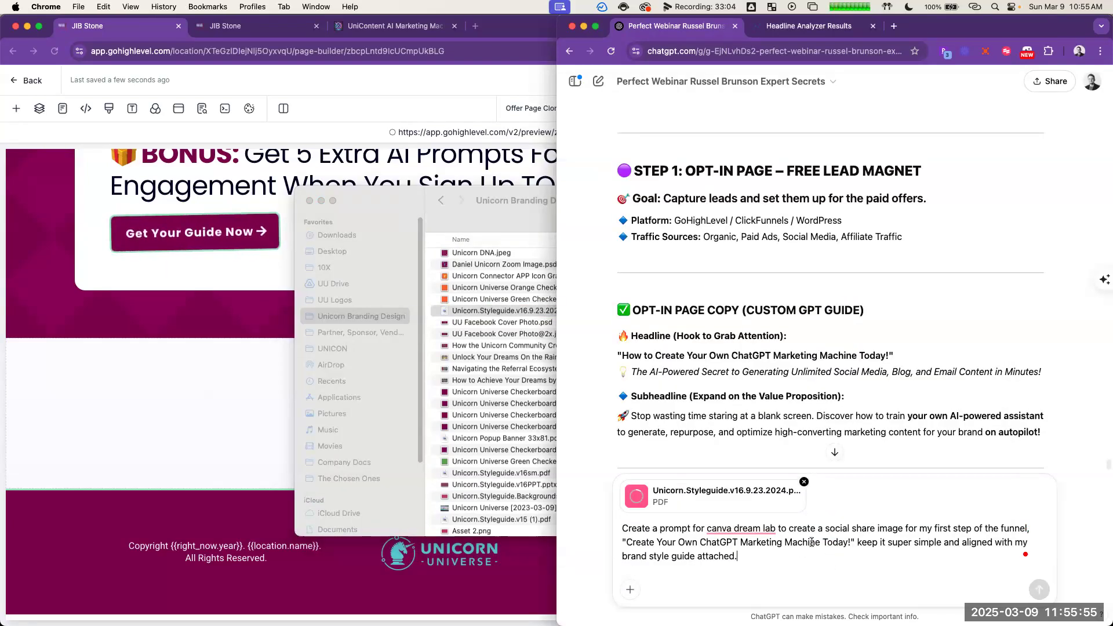
Step: Preview Unicorn.Styleguide.v16.9.23.2024.pdf in Finder and examine its typography, photography, illustration and logo pages
{"action": "left_click", "coordinate": [541, 313]}
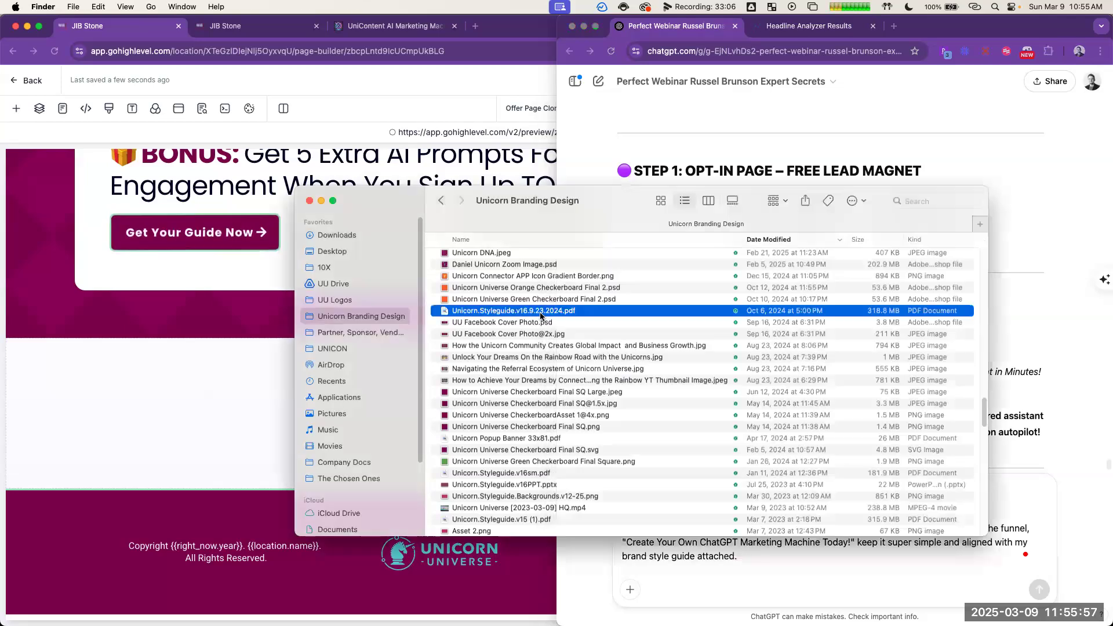
{"action": "key", "text": "space"}
{"action": "left_click", "coordinate": [946, 253]}
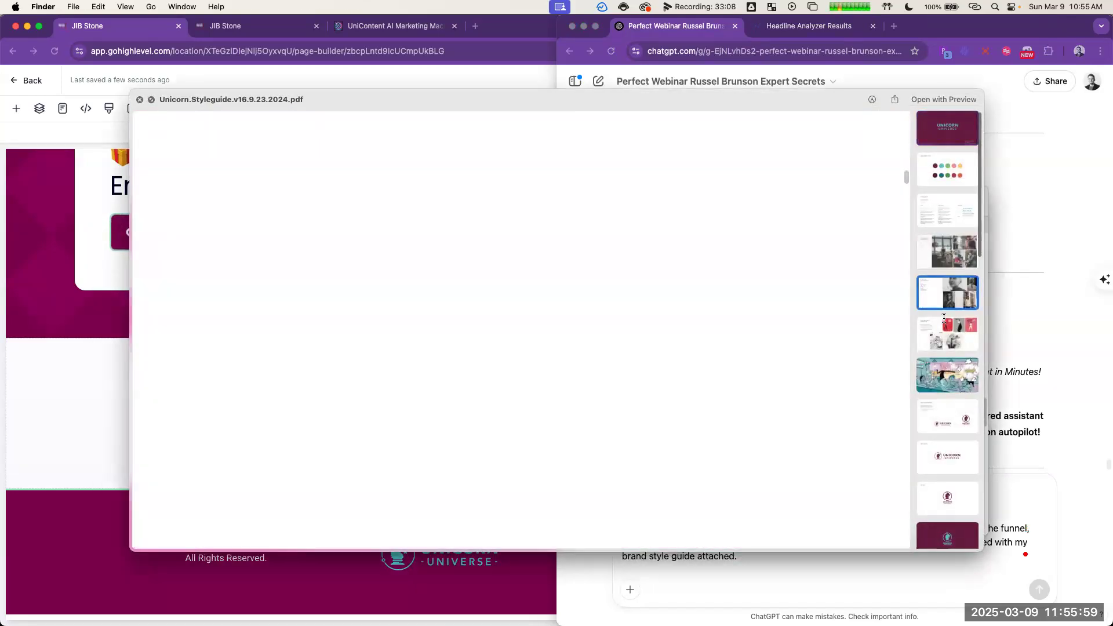
{"action": "left_click", "coordinate": [944, 207]}
{"action": "left_click", "coordinate": [937, 174]}
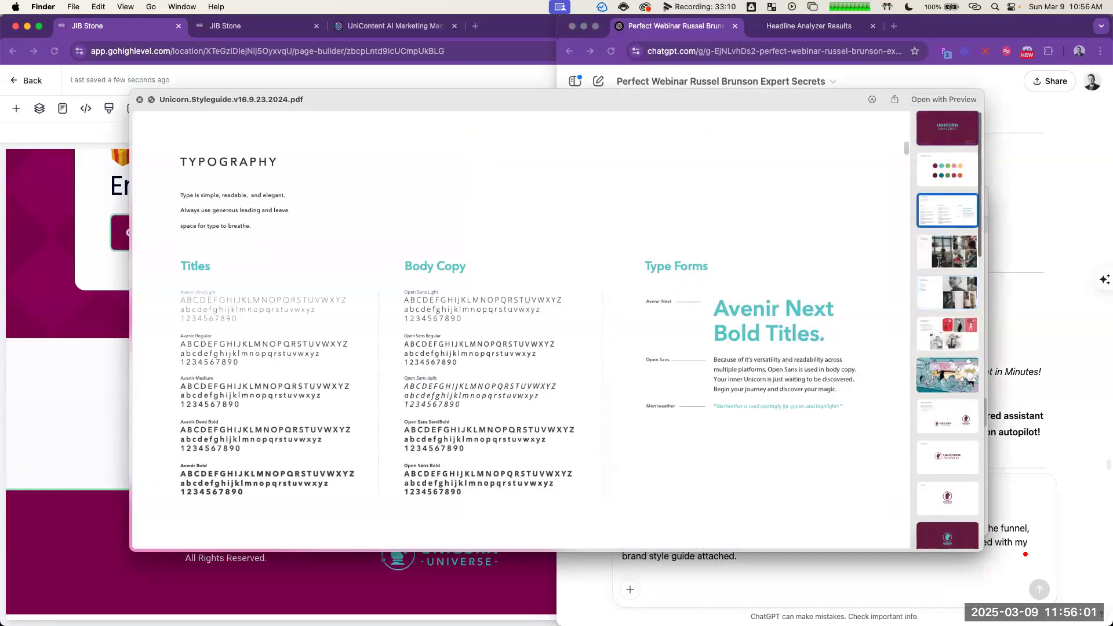
{"action": "left_click", "coordinate": [941, 259]}
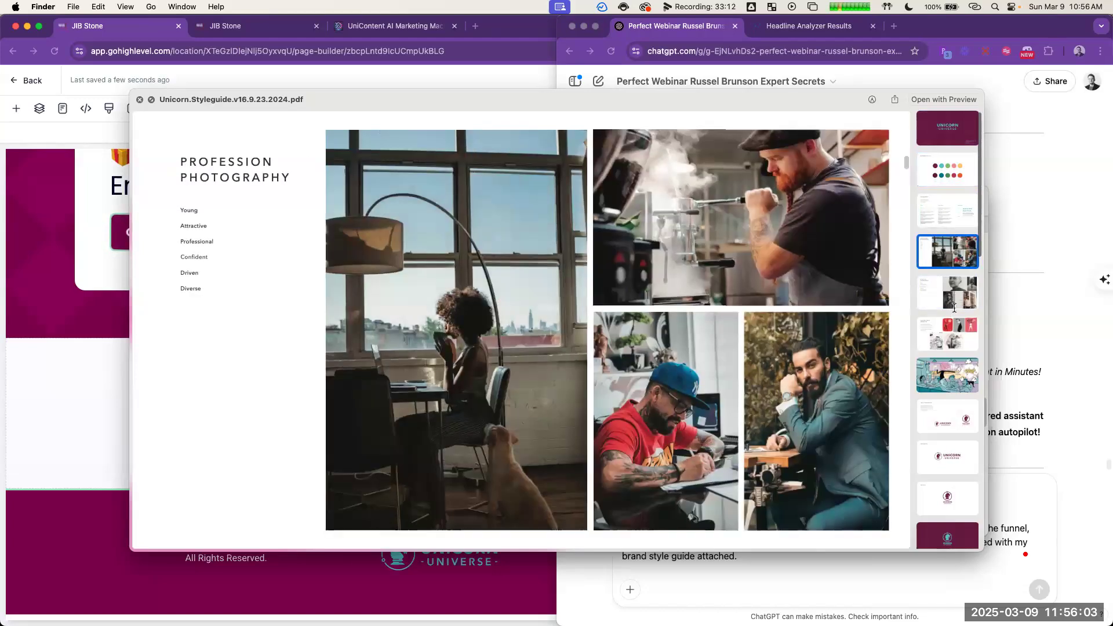
{"action": "left_click", "coordinate": [952, 304]}
{"action": "left_click", "coordinate": [953, 337]}
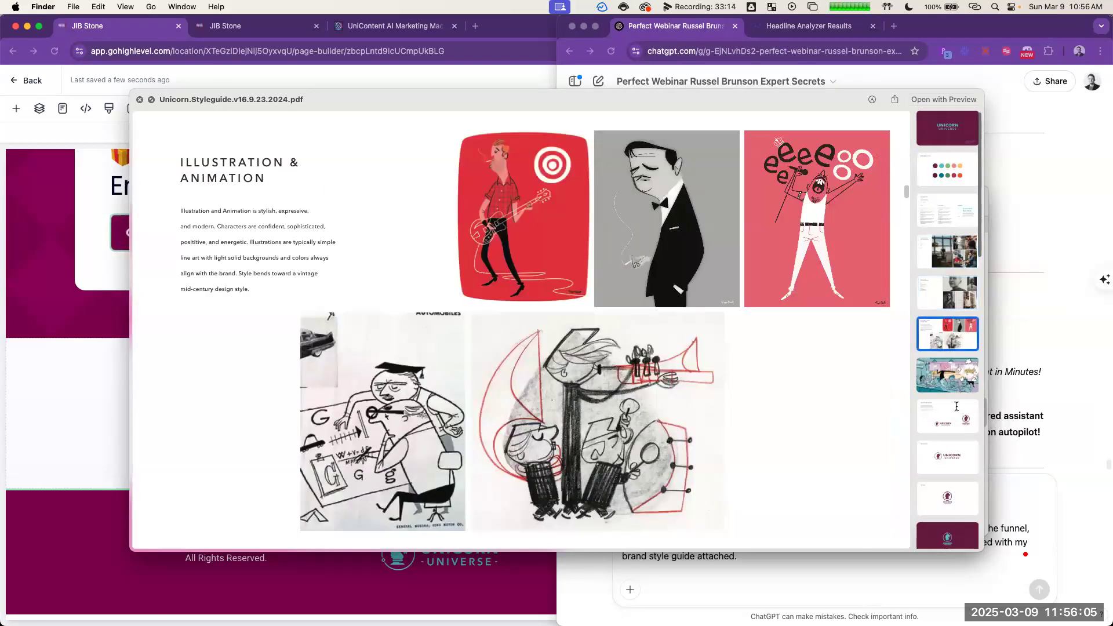
{"action": "key", "text": "Down"}
{"action": "key", "text": "Down"}
{"action": "key", "text": "Down"}
{"action": "scroll", "coordinate": [959, 348], "scroll_direction": "down", "scroll_amount": 6}
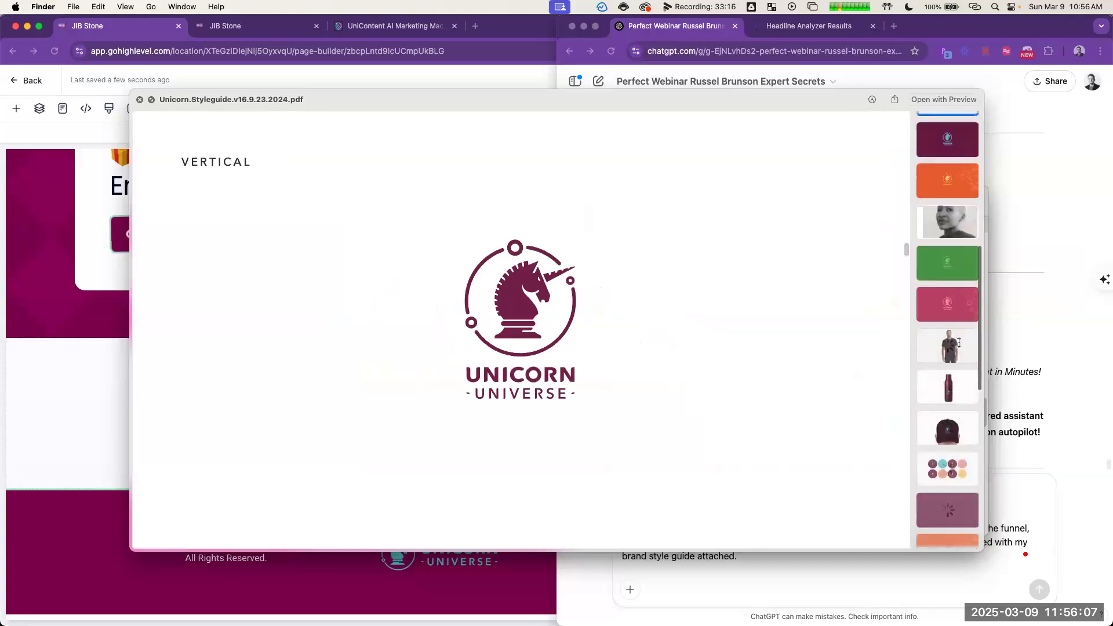
Step: Examine the style guide's merchandise, round business card, unicorn character and background pattern pages, and close the preview
{"action": "left_click", "coordinate": [959, 343]}
{"action": "left_click", "coordinate": [962, 416]}
{"action": "left_click", "coordinate": [960, 467]}
{"action": "scroll", "coordinate": [960, 479], "scroll_direction": "down", "scroll_amount": 10}
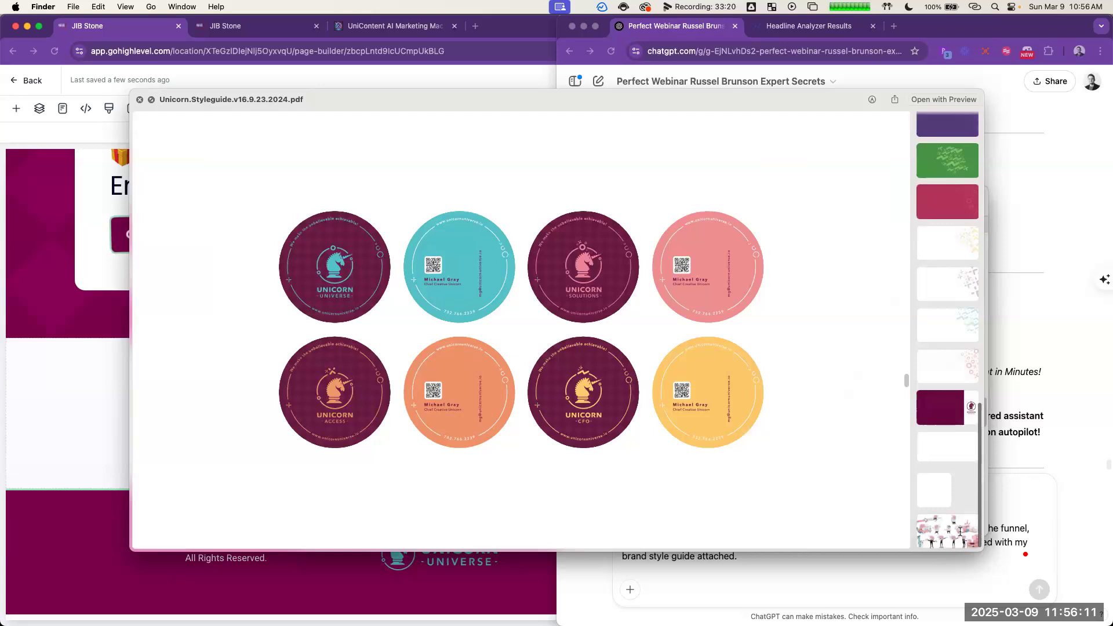
{"action": "left_click", "coordinate": [960, 531]}
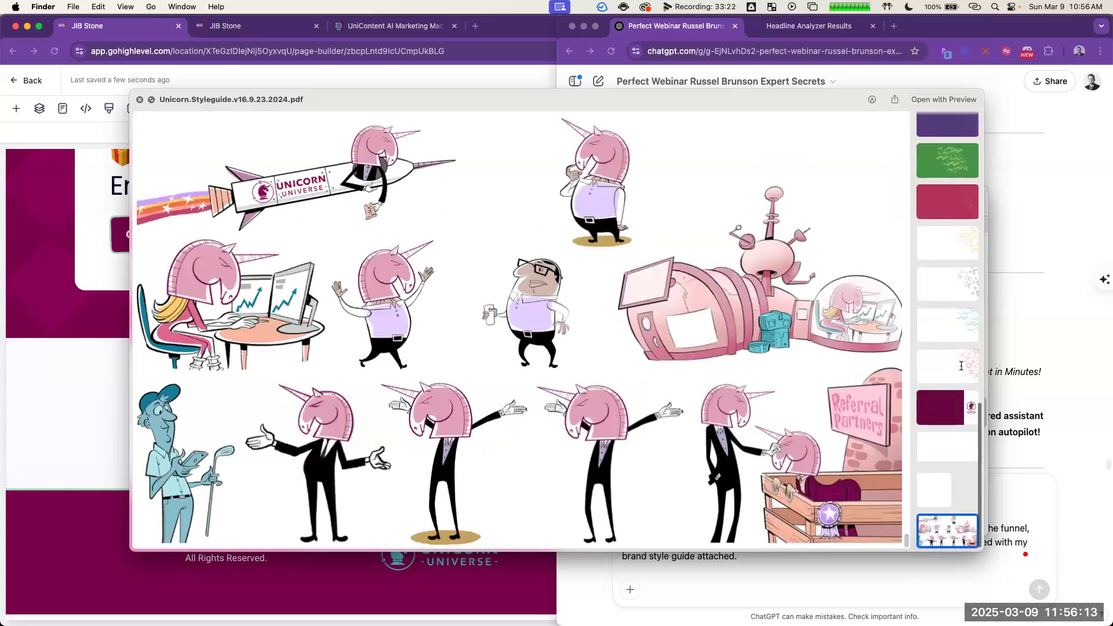
{"action": "left_click", "coordinate": [960, 366]}
{"action": "left_click", "coordinate": [953, 324]}
{"action": "left_click", "coordinate": [948, 243]}
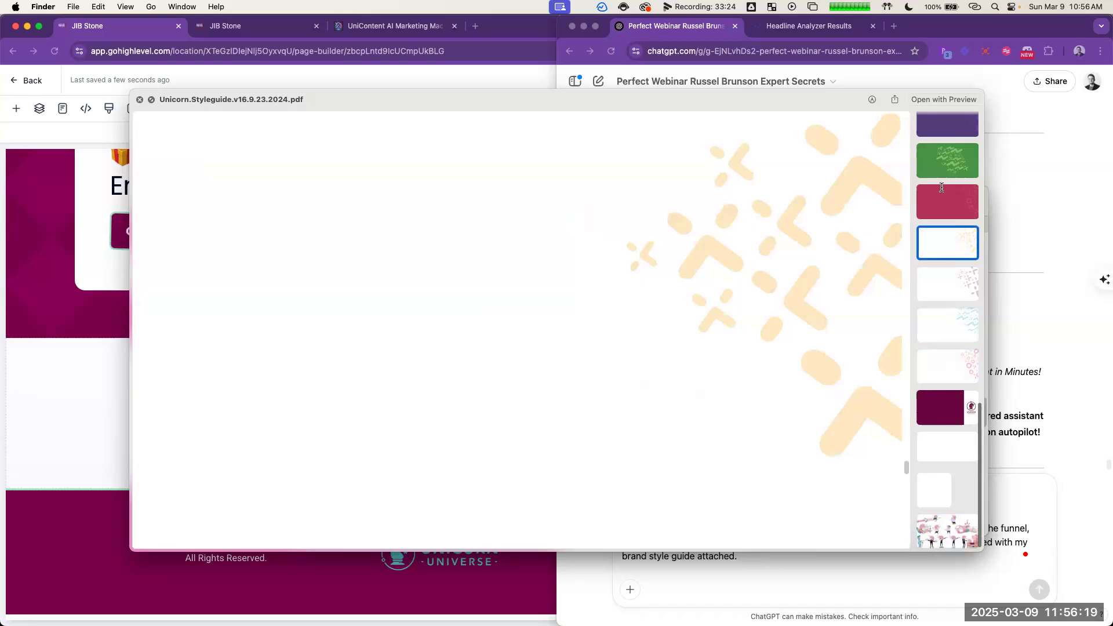
{"action": "scroll", "coordinate": [660, 358], "scroll_direction": "up", "scroll_amount": 5}
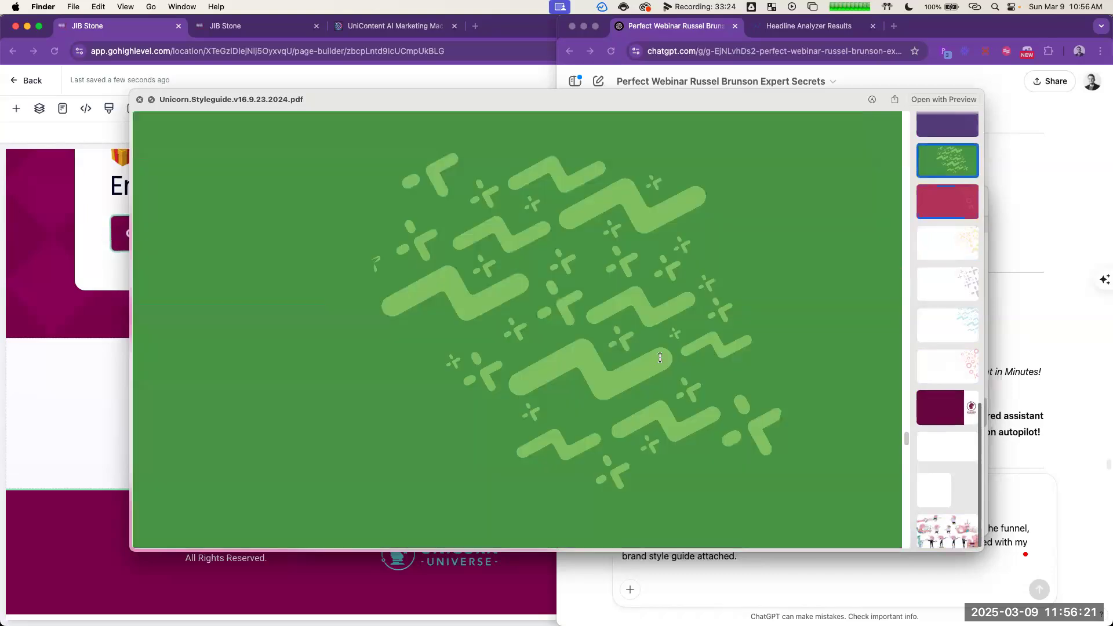
{"action": "key", "text": "space"}
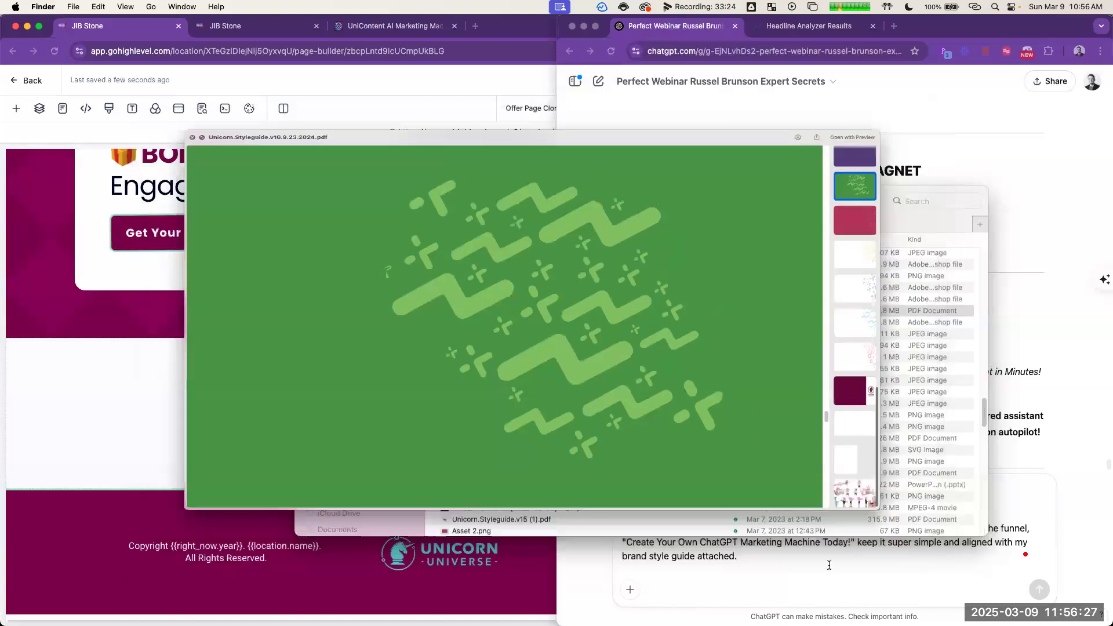
{"action": "key", "text": "space"}
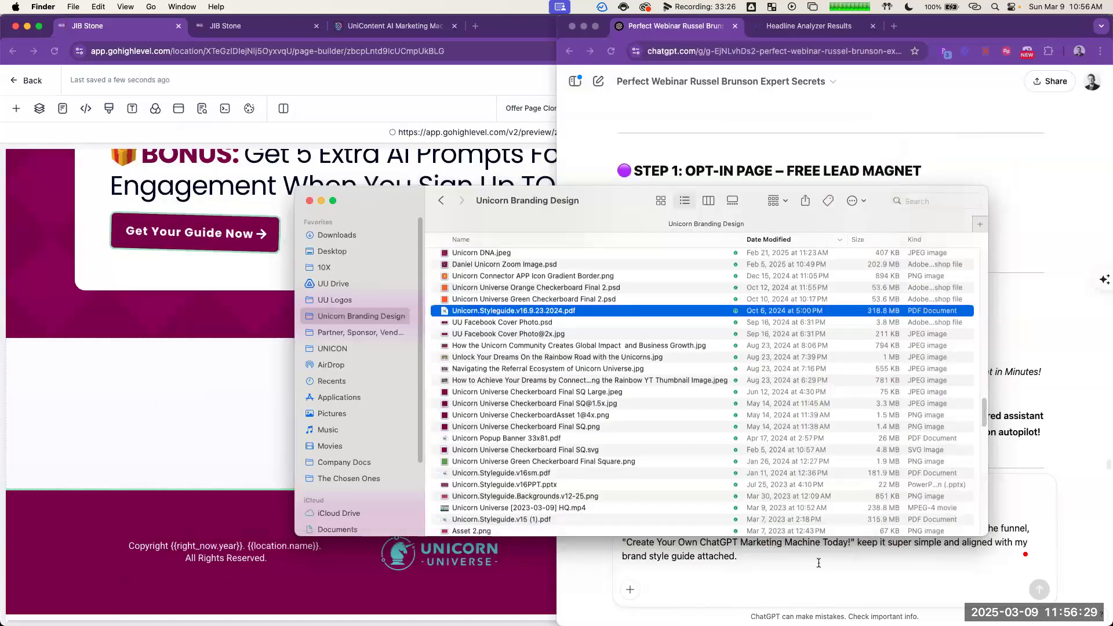
Step: Copy the drafted request, reload the ChatGPT conversation and paste the Canva Dream Lab request back into the message
{"action": "left_click", "coordinate": [599, 53]}
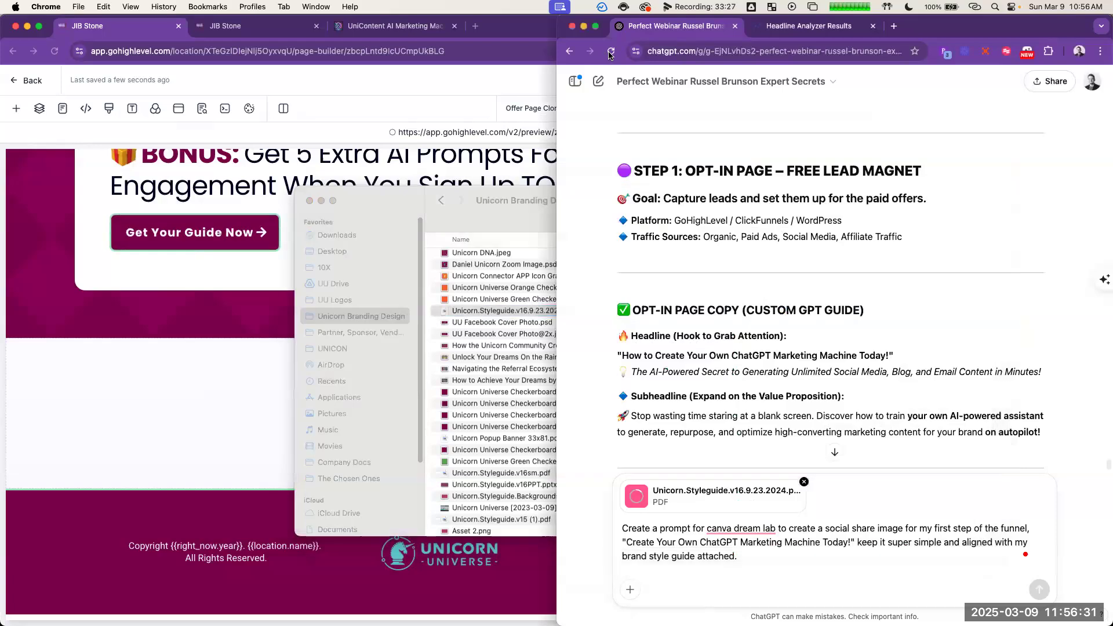
{"action": "key", "text": "super+a"}
{"action": "key", "text": "super+a"}
{"action": "key", "text": "super+c"}
{"action": "key", "text": "super+r"}
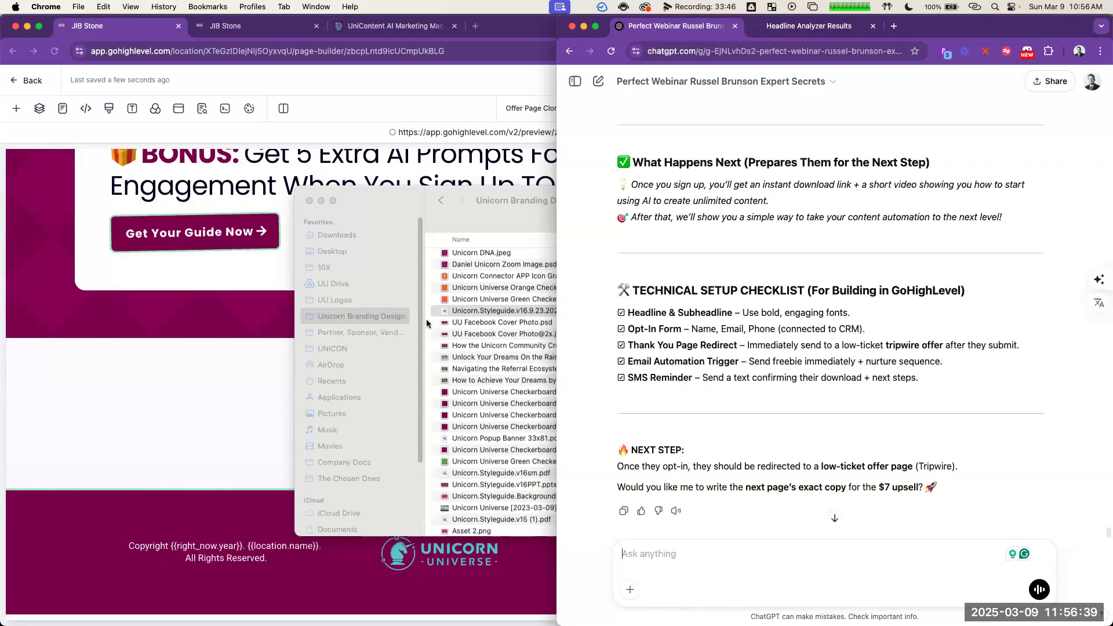
{"action": "key", "text": "super+v"}
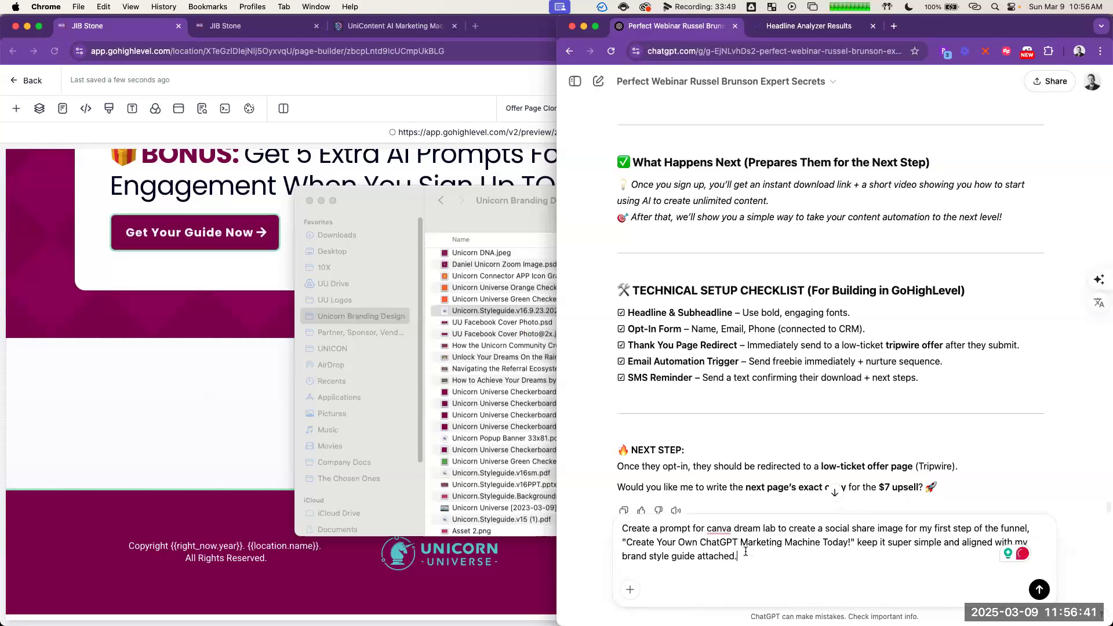
Step: Try attaching Unicorn.Styleguide.v16.9.23.2024.pdf to the request again and remove the attachment
{"action": "left_click_drag", "start_coordinate": [503, 310], "coordinate": [776, 567]}
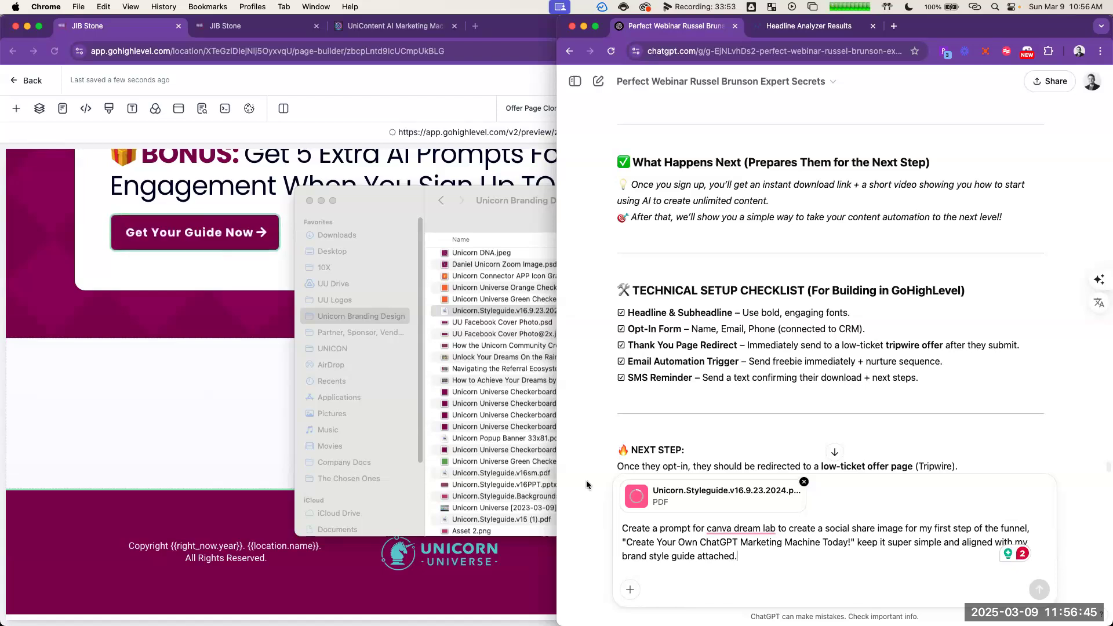
{"action": "left_click_drag", "start_coordinate": [389, 205], "coordinate": [134, 107]}
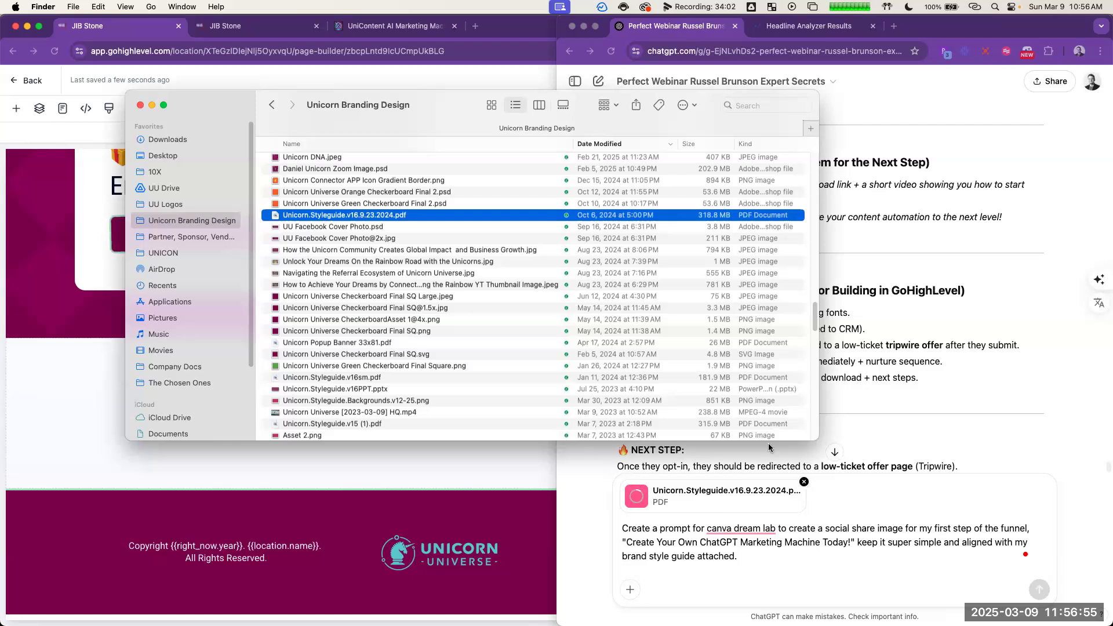
{"action": "left_click", "coordinate": [417, 377]}
{"action": "left_click", "coordinate": [742, 538]}
{"action": "left_click", "coordinate": [804, 482]}
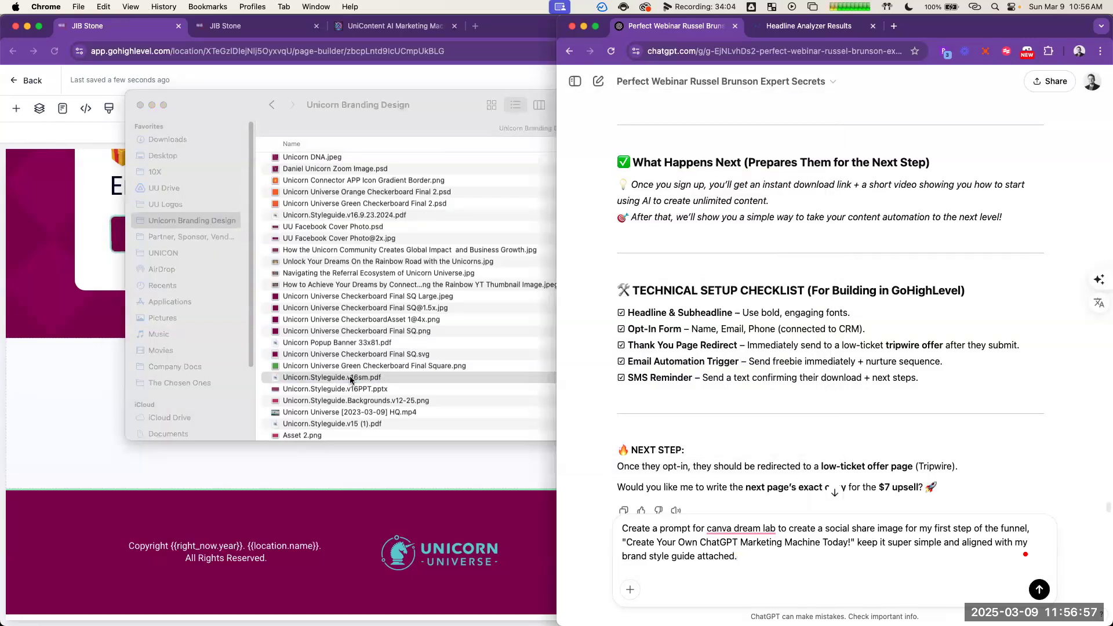
Step: Attach the smaller Unicorn.Styleguide.v16sm.pdf to the ChatGPT request and preview the file's cover page in Finder
{"action": "left_click", "coordinate": [350, 378]}
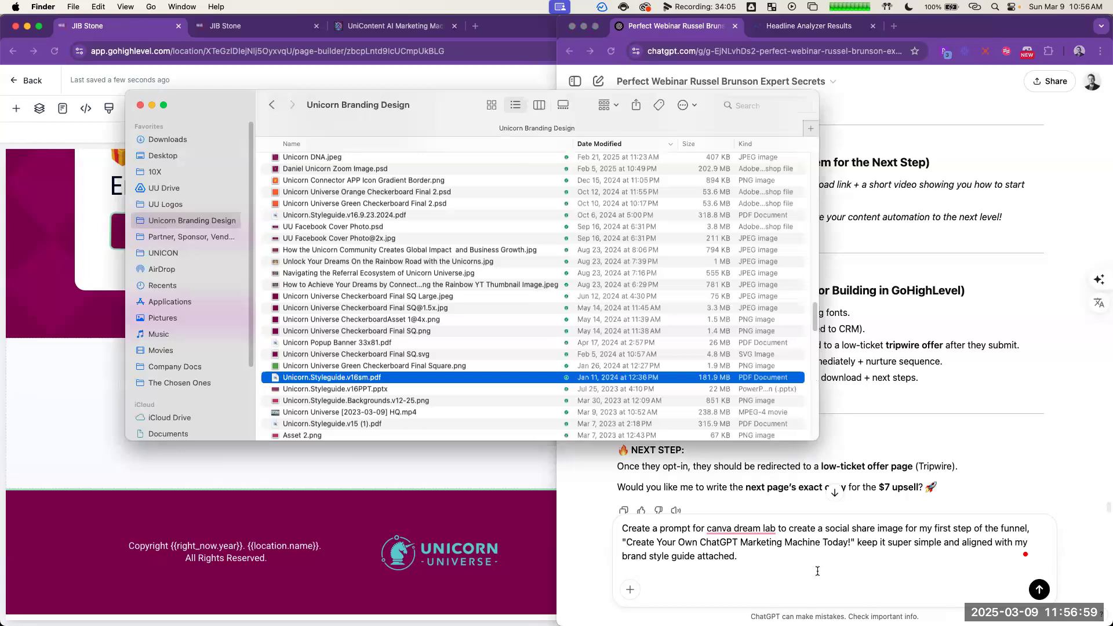
{"action": "left_click", "coordinate": [777, 537]}
{"action": "key", "text": "super+v"}
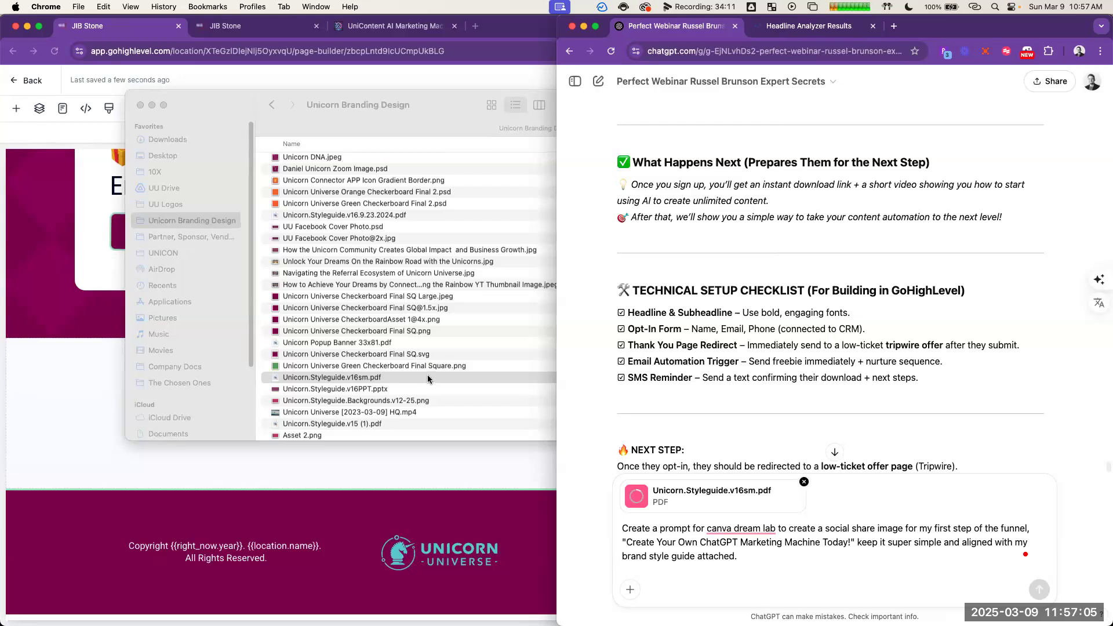
{"action": "key", "text": "super+Tab"}
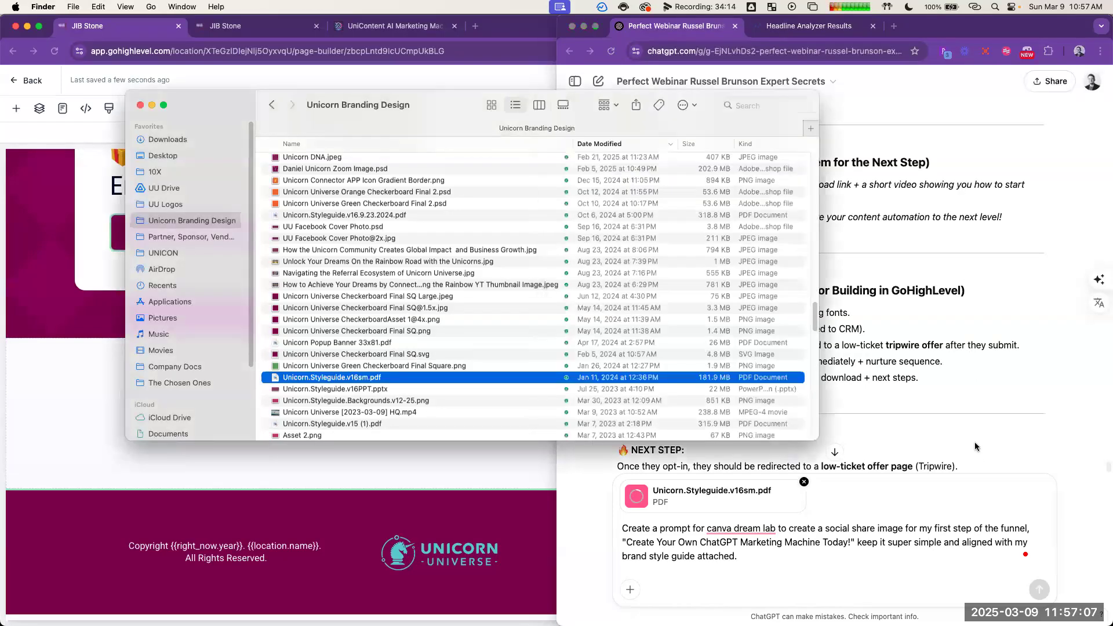
{"action": "key", "text": "space"}
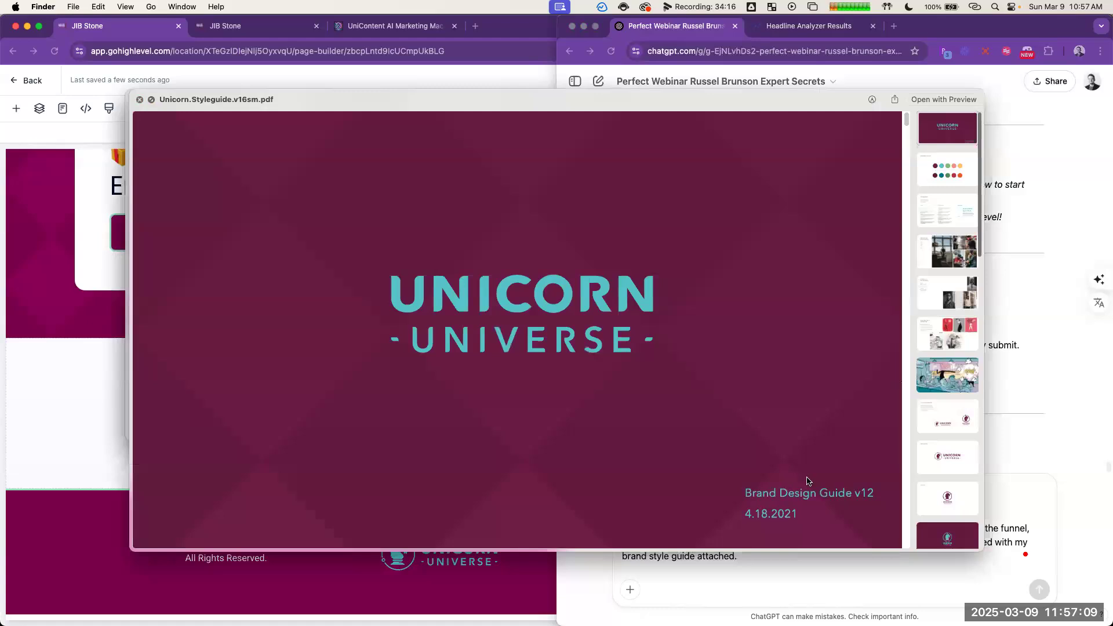
{"action": "key", "text": "super+Tab"}
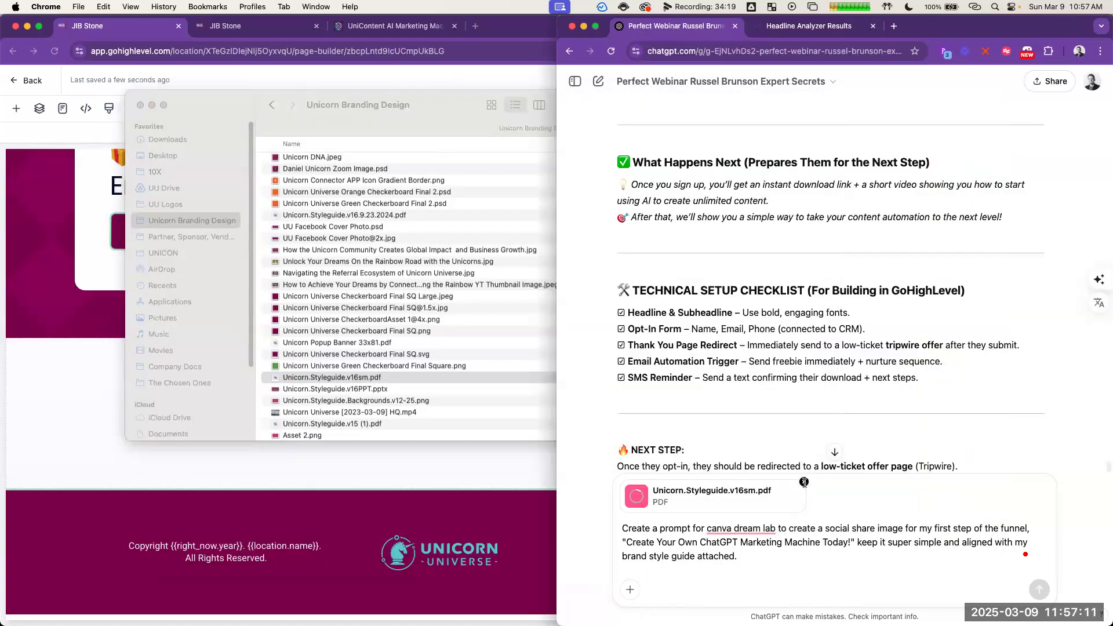
Step: Open Unicorn.Styleguide.v16sm.pdf in Preview and capture a screenshot of its Rainbow Colors and Typography pages
{"action": "left_click", "coordinate": [392, 378]}
{"action": "double_click", "coordinate": [392, 378]}
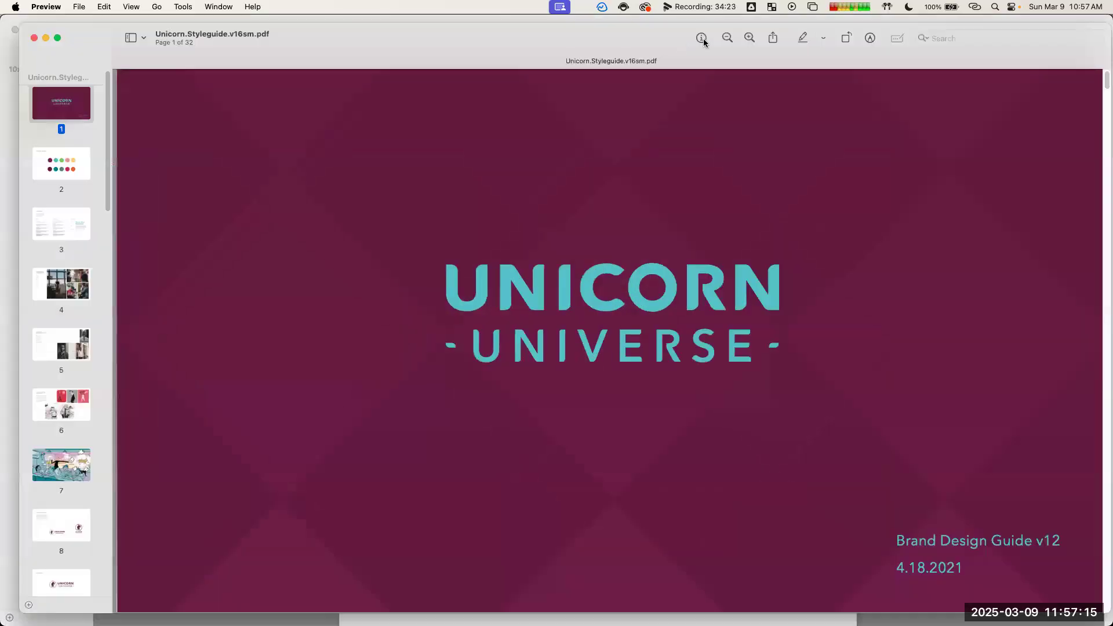
{"action": "left_click", "coordinate": [727, 38]}
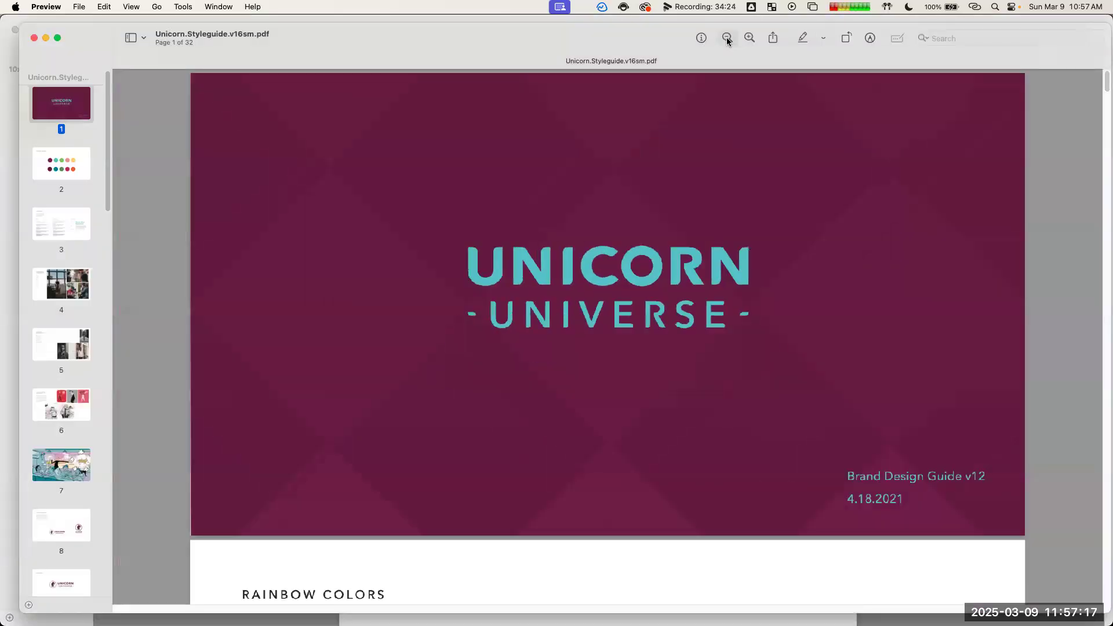
{"action": "left_click", "coordinate": [727, 38]}
{"action": "left_click", "coordinate": [727, 38]}
{"action": "left_click", "coordinate": [727, 38]}
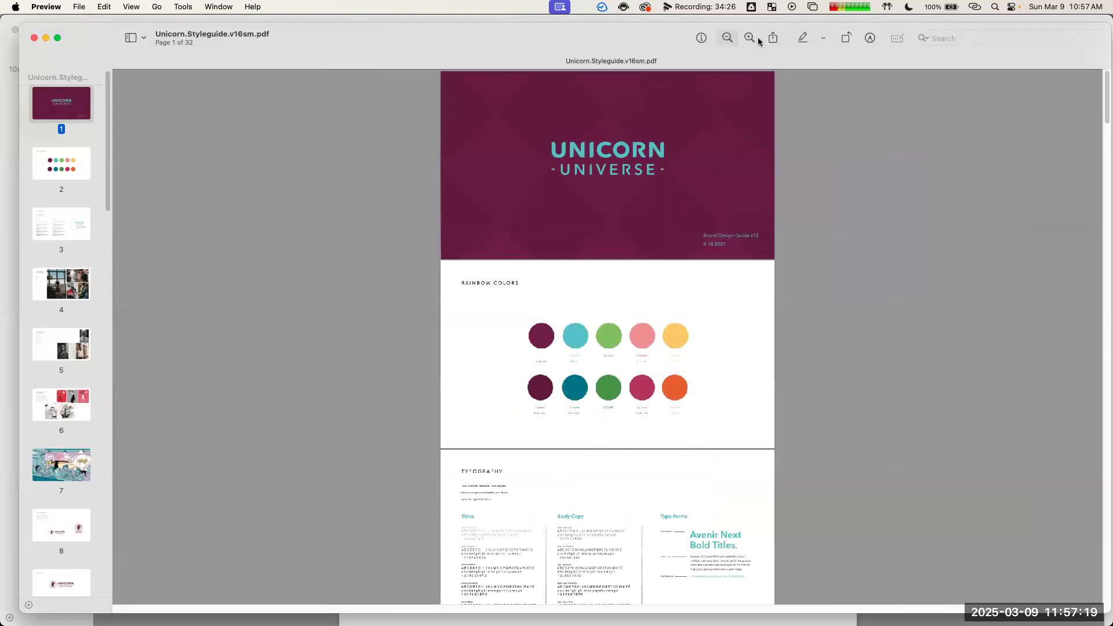
{"action": "left_click", "coordinate": [750, 38]}
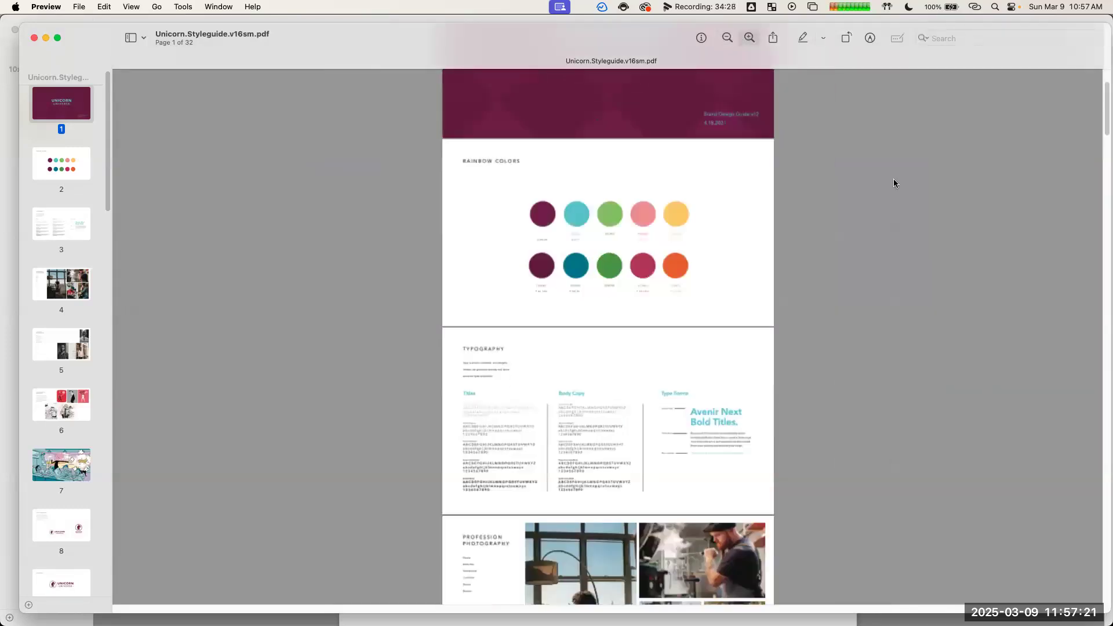
{"action": "key", "text": "super+shift+4"}
{"action": "left_click_drag", "start_coordinate": [393, 89], "coordinate": [819, 567]}
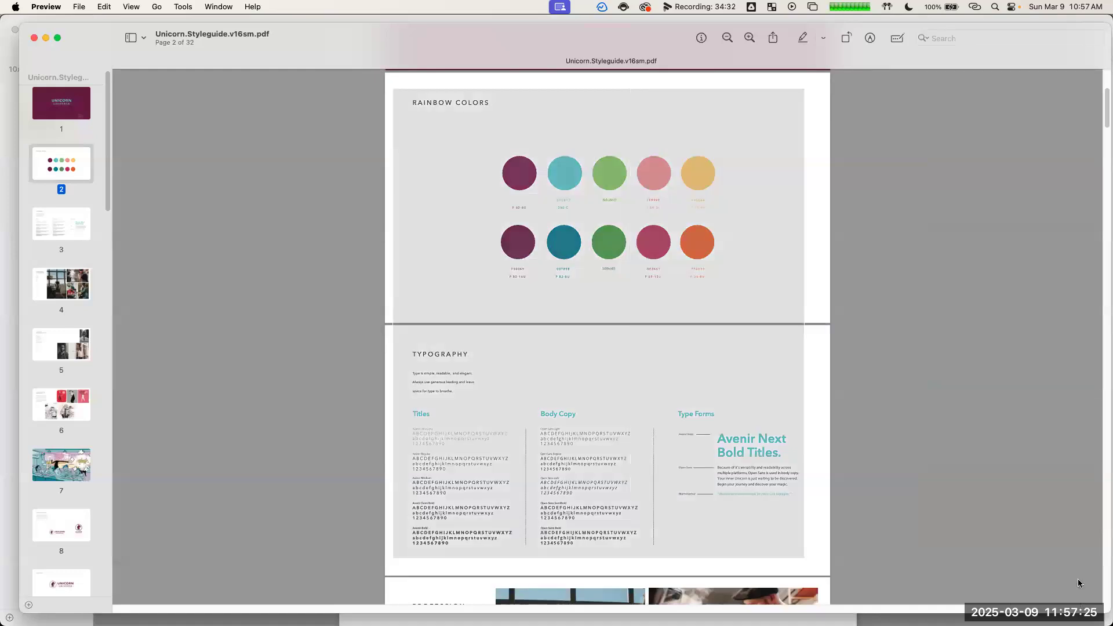
Step: Replace the PDF attachment in ChatGPT with the colors and typography screenshot and end the request with "brand style guide images attached."
{"action": "right_click", "coordinate": [1078, 575]}
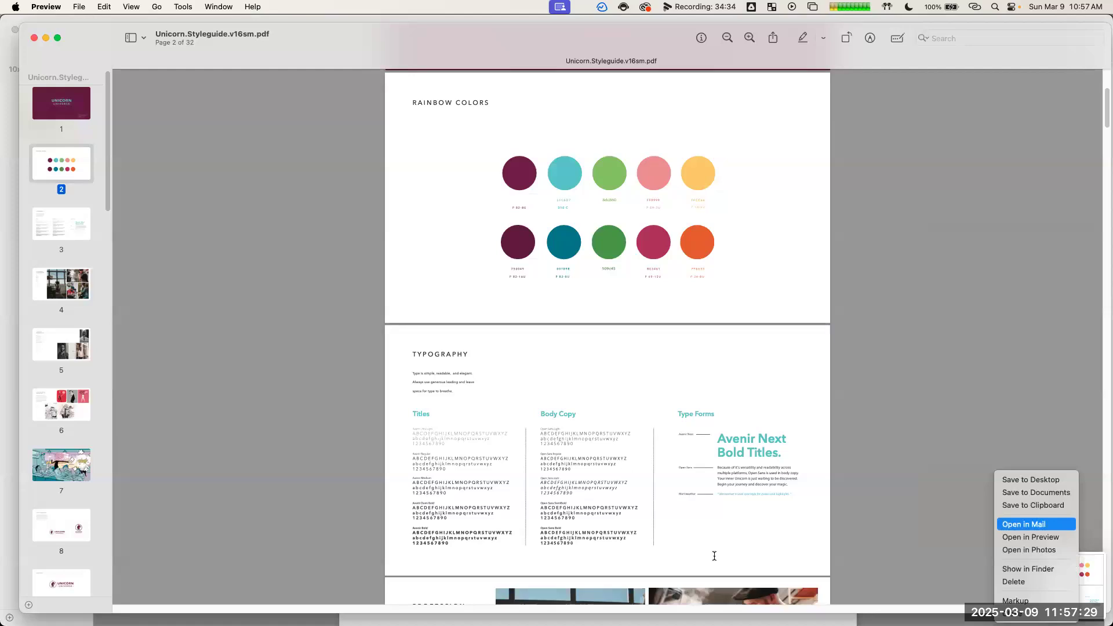
{"action": "left_click", "coordinate": [1028, 570]}
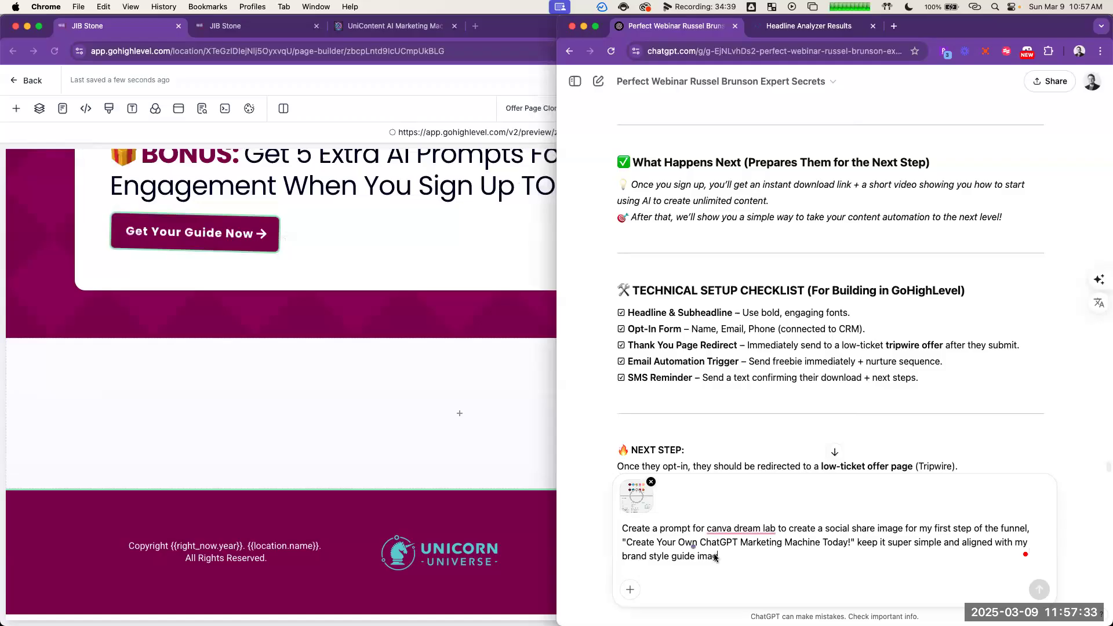
{"action": "type", "text": "es attached."}
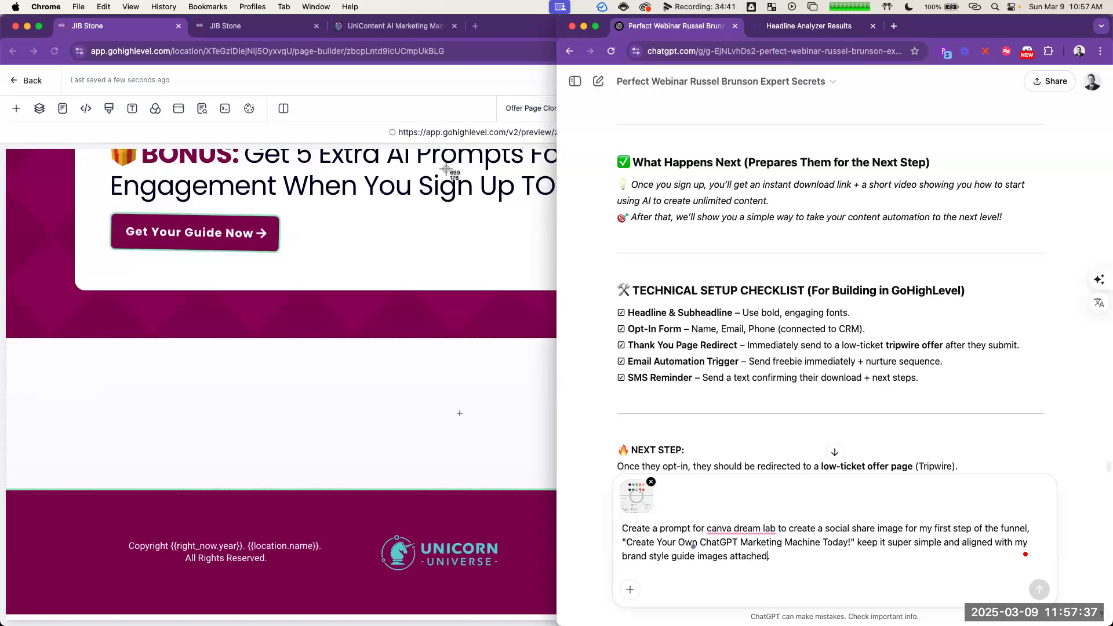
Step: Capture the style guide's photography pages and its illustration and animation pages, and attach both screenshots to the ChatGPT request
{"action": "key", "text": "super+Tab"}
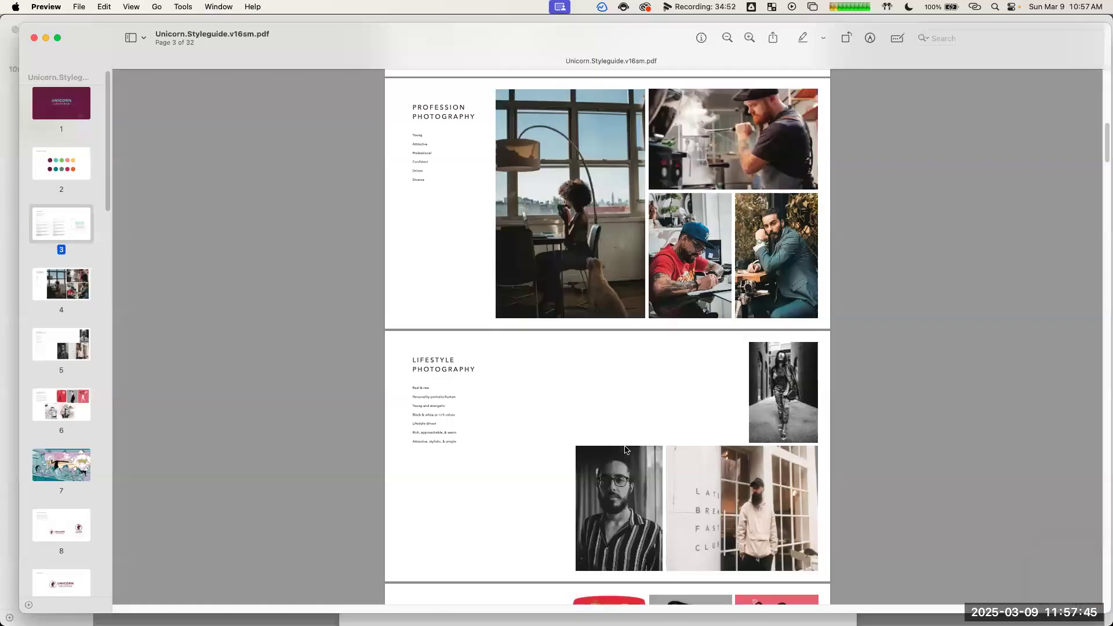
{"action": "key", "text": "super+shift+4"}
{"action": "scroll", "coordinate": [388, 78], "scroll_direction": "down", "scroll_amount": 8}
{"action": "left_click_drag", "start_coordinate": [387, 76], "coordinate": [828, 576]}
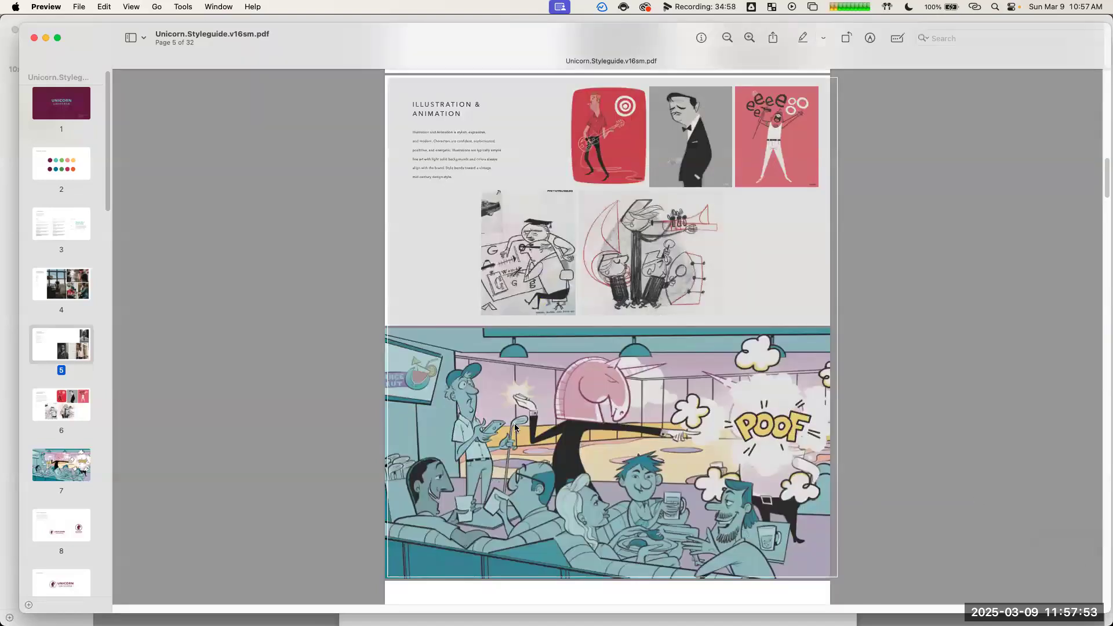
{"action": "key", "text": "super+Tab"}
{"action": "key", "text": "super+v"}
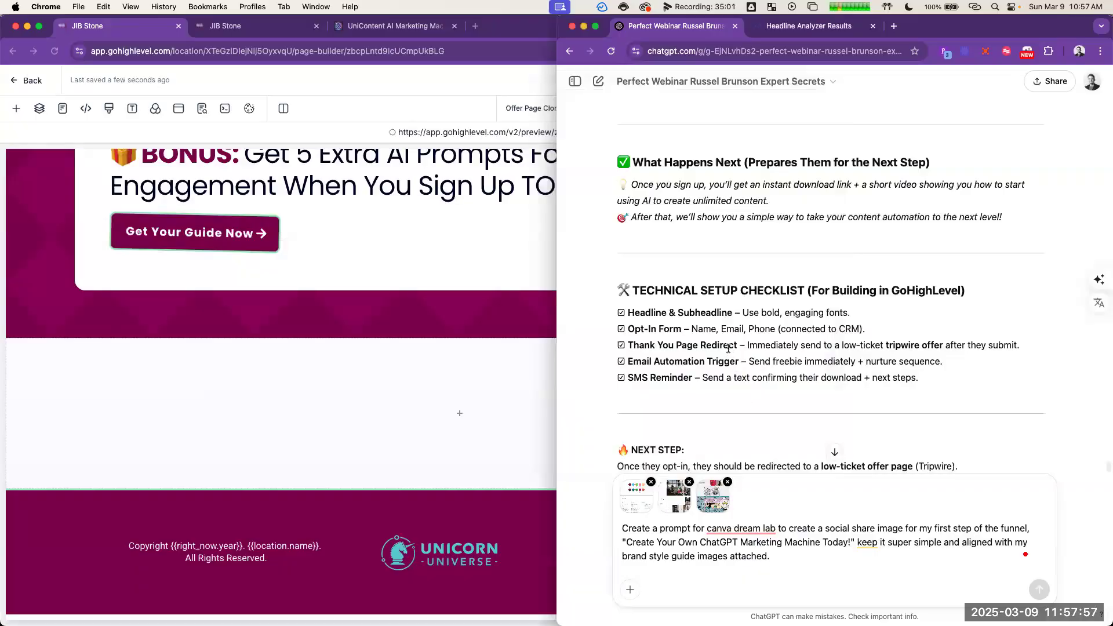
Step: Submit the Canva Dream Lab prompt request to ChatGPT with the three style guide screenshots attached
{"action": "key", "text": "super+Tab"}
{"action": "key", "text": "super+Tab"}
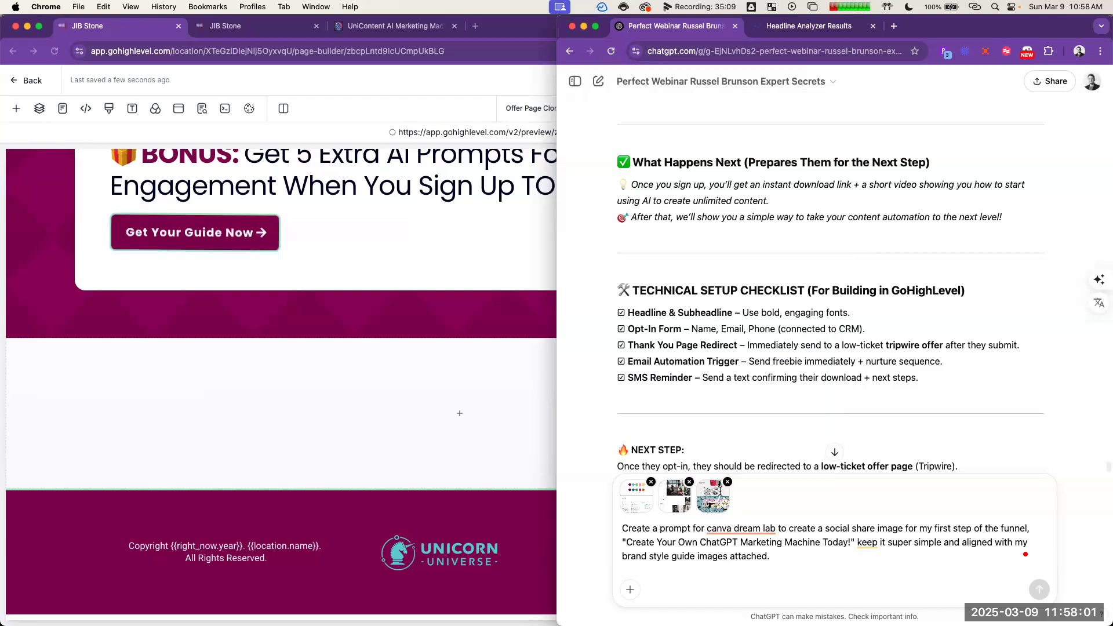
{"action": "left_click", "coordinate": [810, 560]}
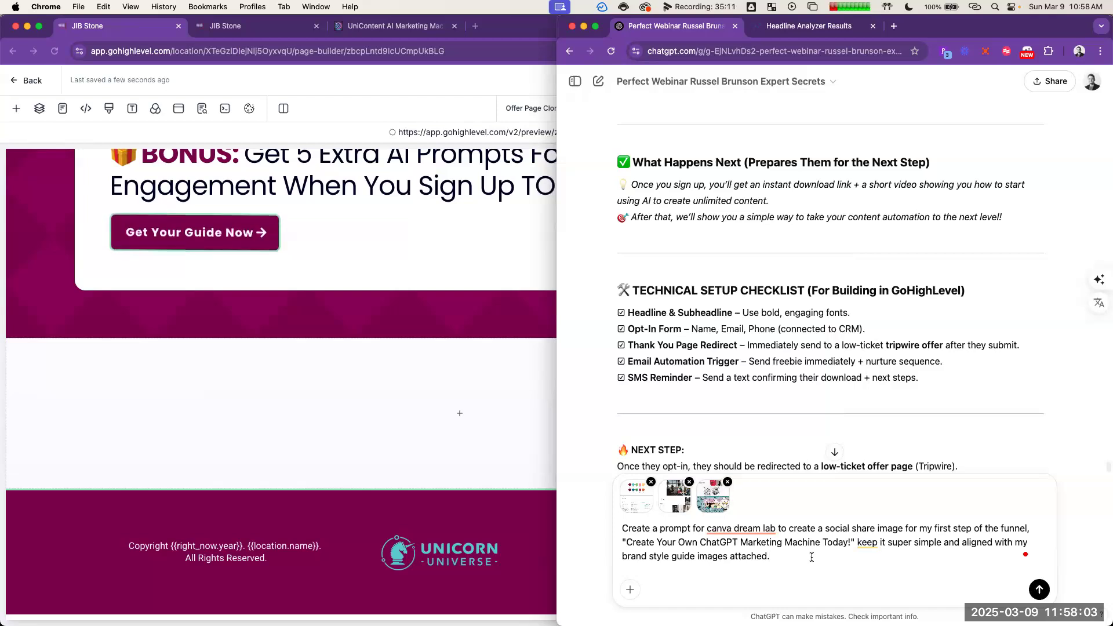
{"action": "key", "text": "super+a"}
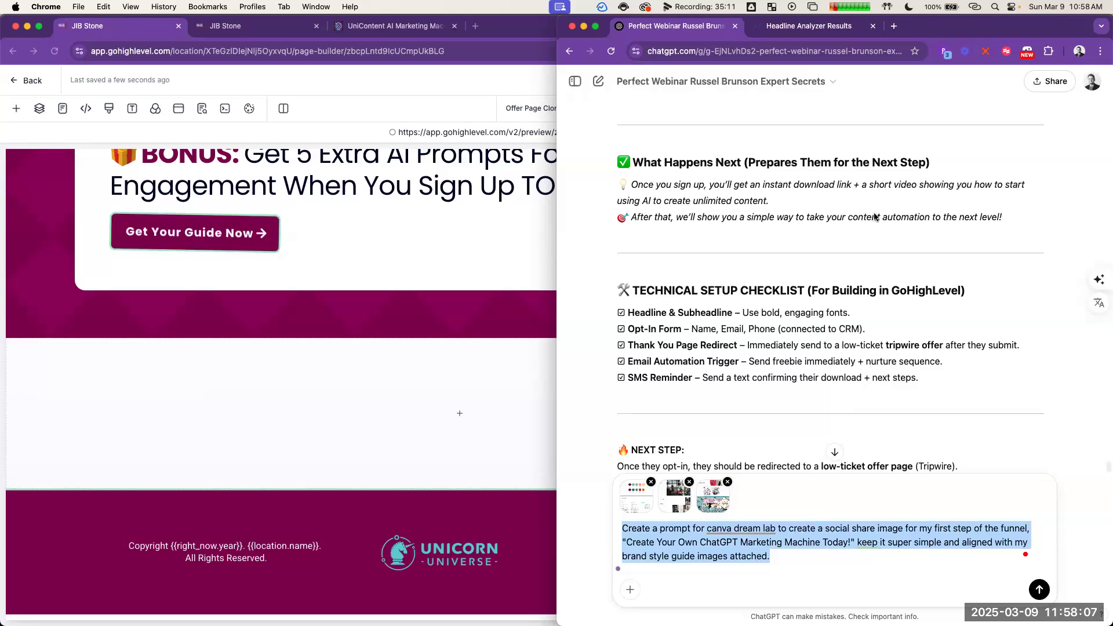
{"action": "key", "text": "Right"}
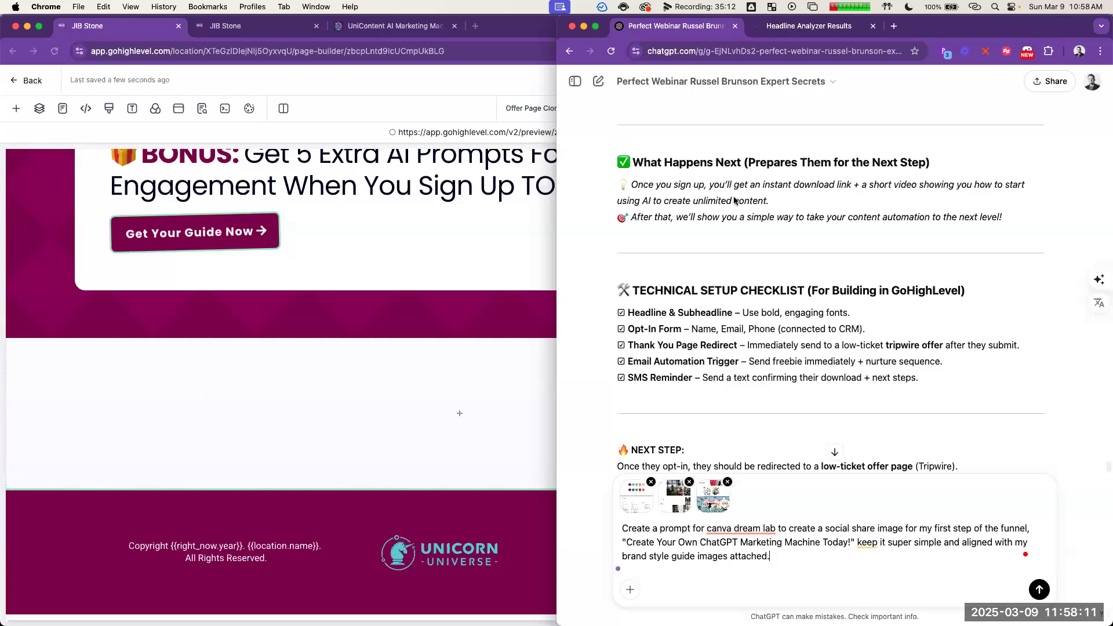
Step: Open canva.com/dream-lab in a new browser tab and start signing in to Canva with Google
{"action": "key", "text": "super+t"}
{"action": "type", "text": "canva d"}
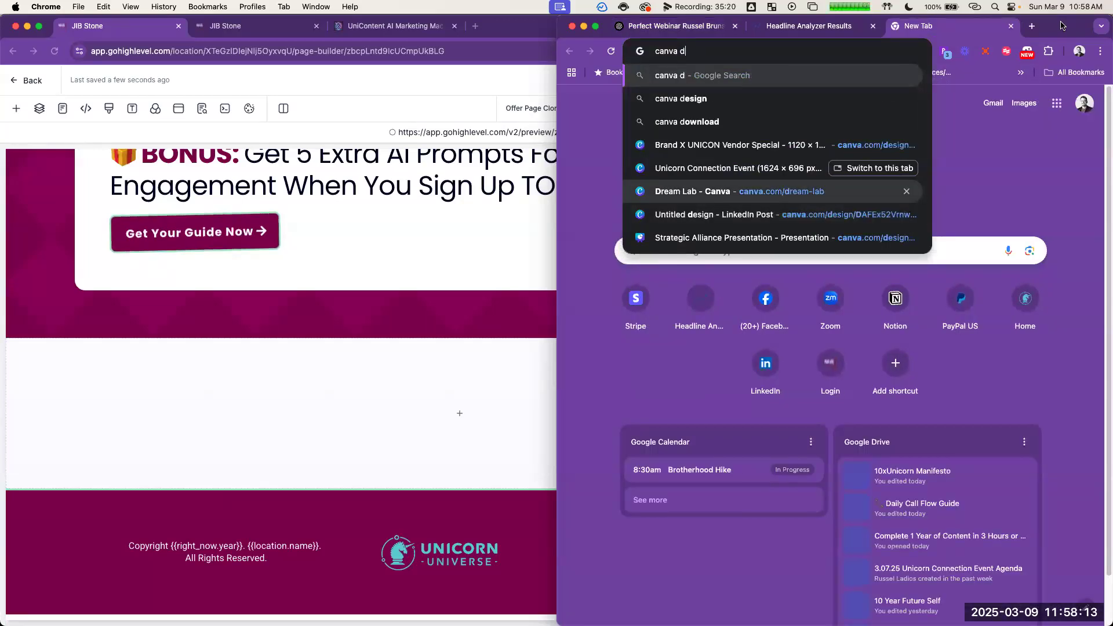
{"action": "key", "text": "Return"}
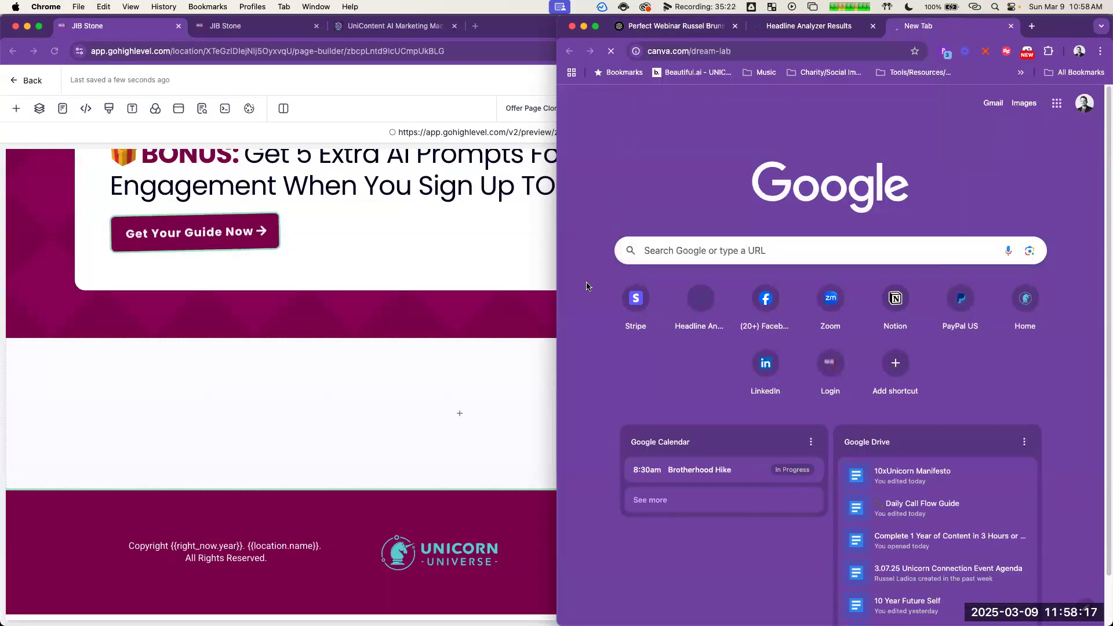
{"action": "key", "text": "ctrl+alt+Return"}
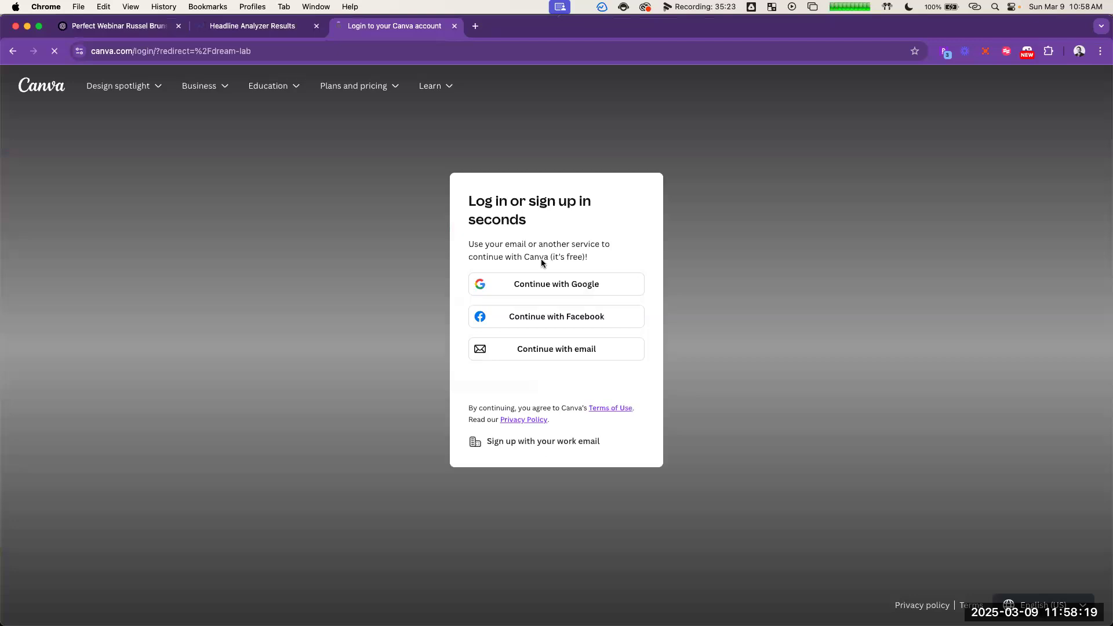
{"action": "left_click", "coordinate": [547, 283]}
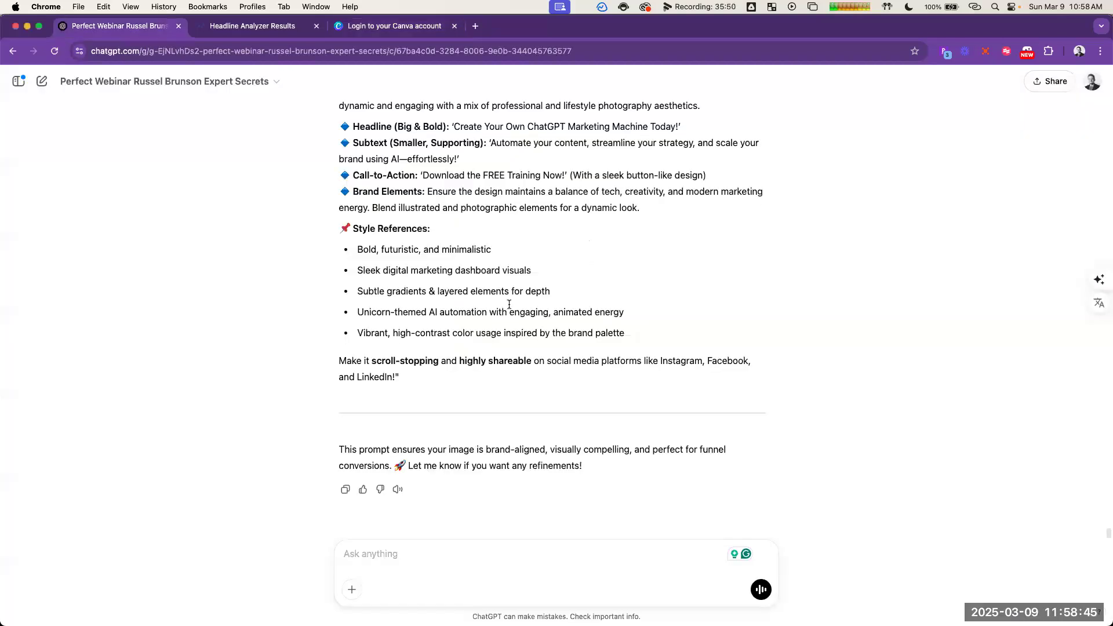
Step: Copy the generated Dream Lab prompt and ask ChatGPT to "simplify, reduce text focus on results"
{"action": "scroll", "coordinate": [515, 331], "scroll_direction": "up", "scroll_amount": 5}
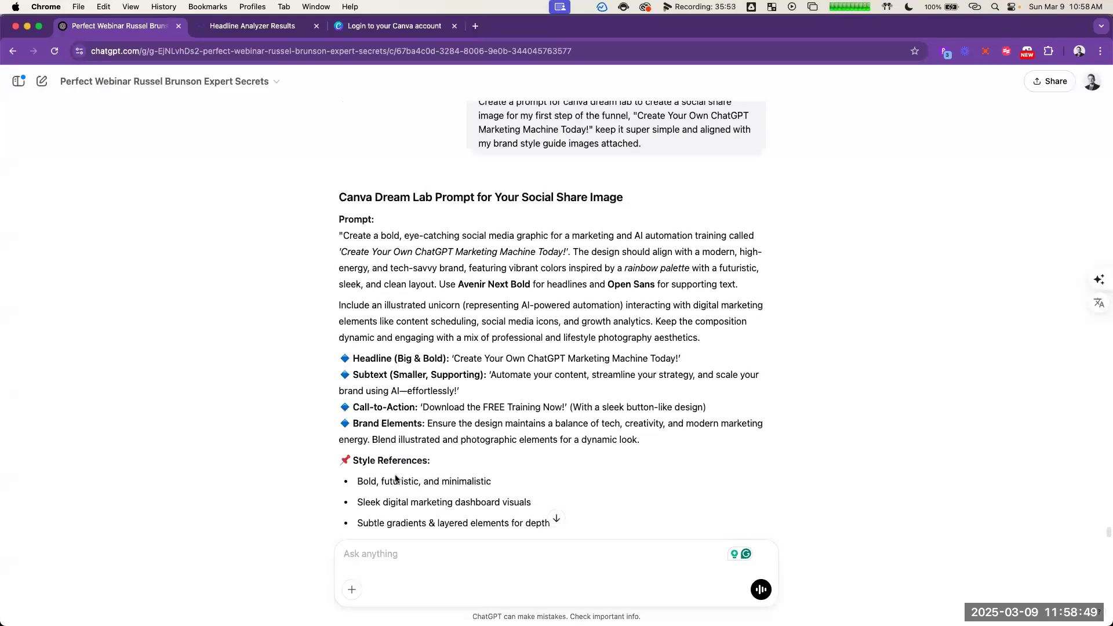
{"action": "left_click_drag", "start_coordinate": [343, 236], "coordinate": [445, 533]}
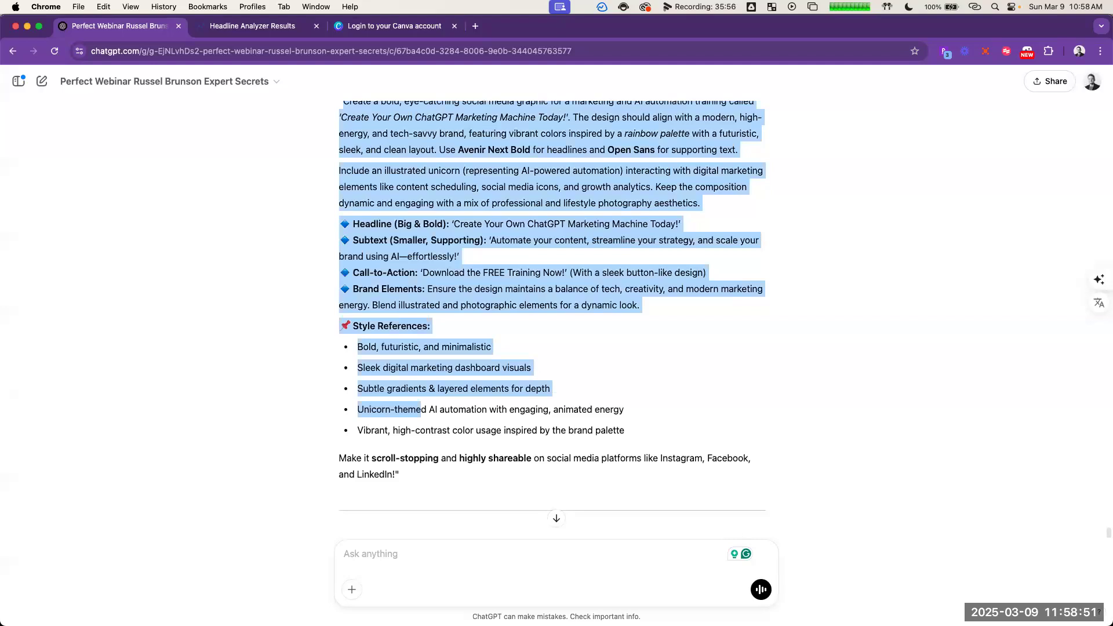
{"action": "type", "text": "simplify, "}
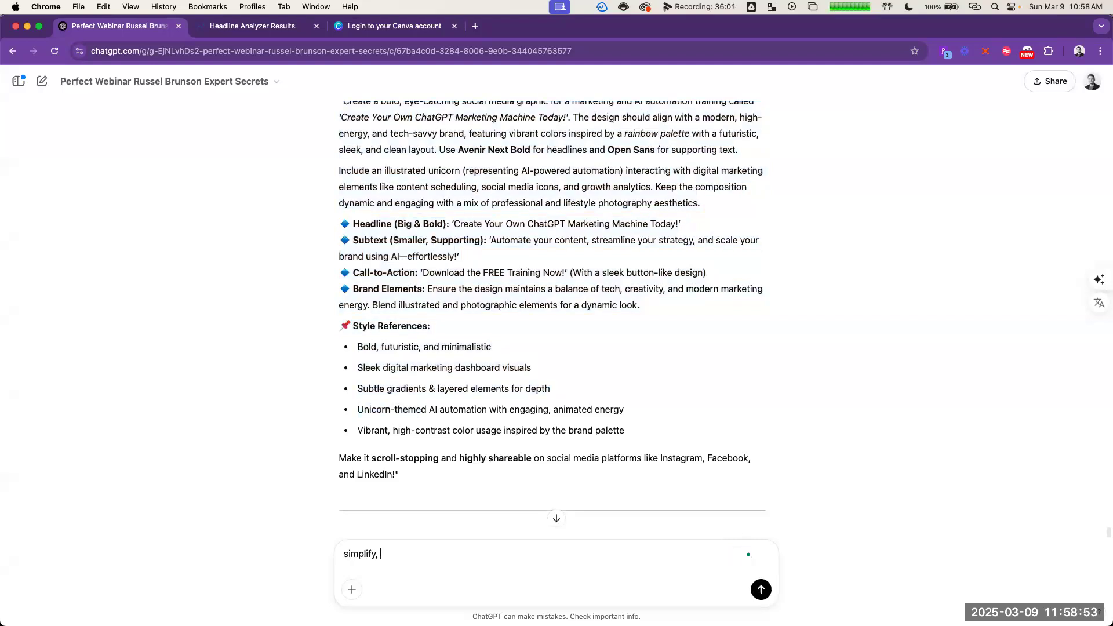
{"action": "type", "text": "reduce text focus on result"}
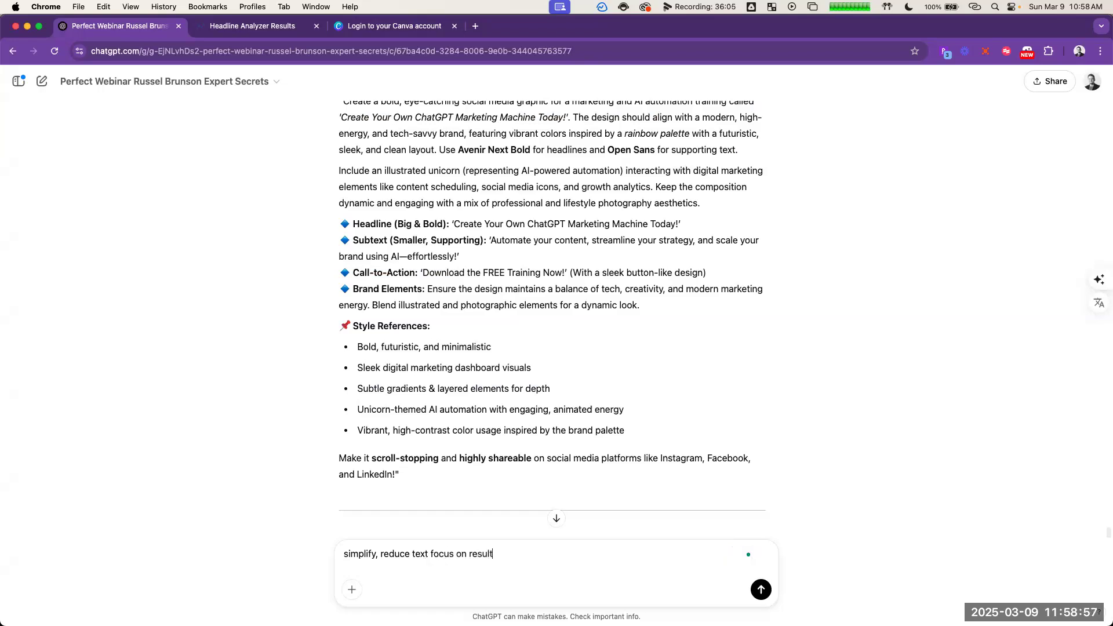
{"action": "key", "text": "Return"}
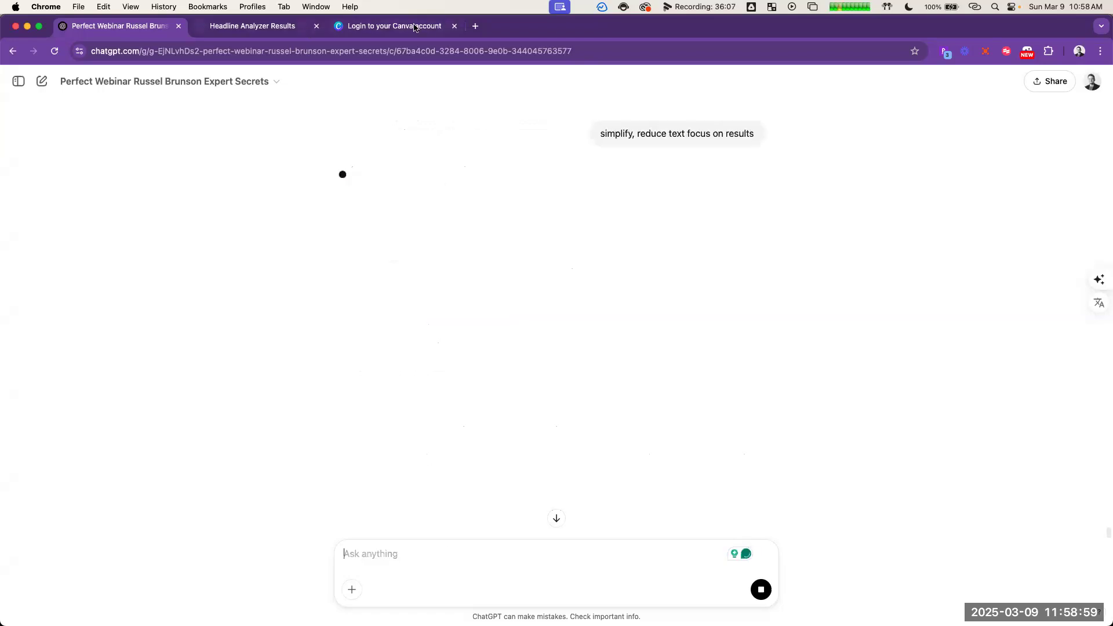
Step: Sign in to Canva with the suggested Google account and look through the earlier Dream Lab image generations
{"action": "key", "text": "super+3"}
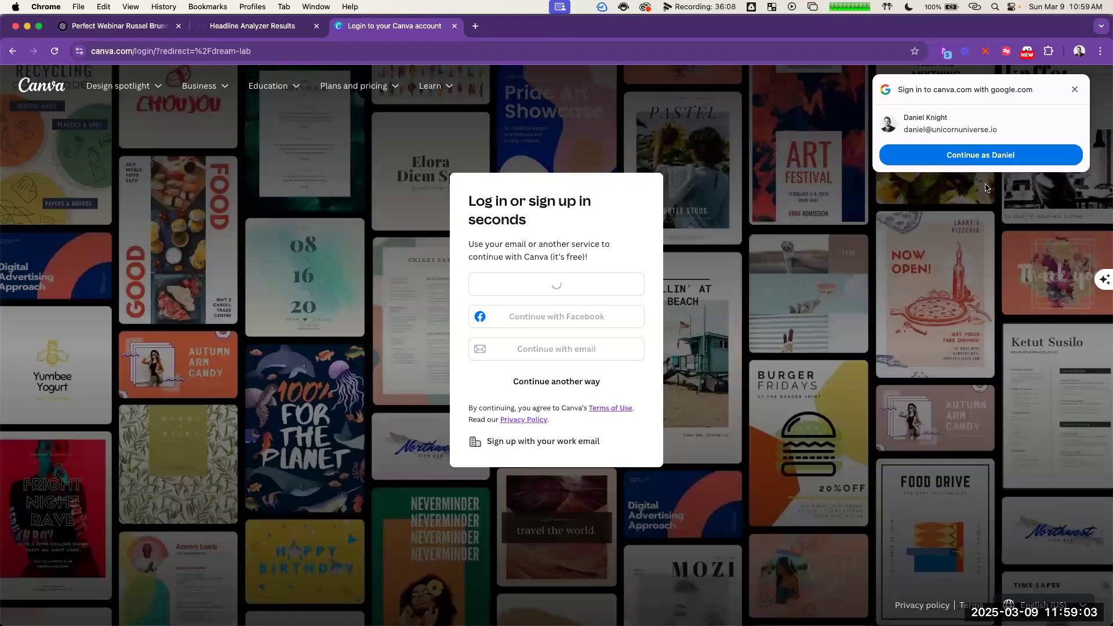
{"action": "left_click", "coordinate": [973, 162]}
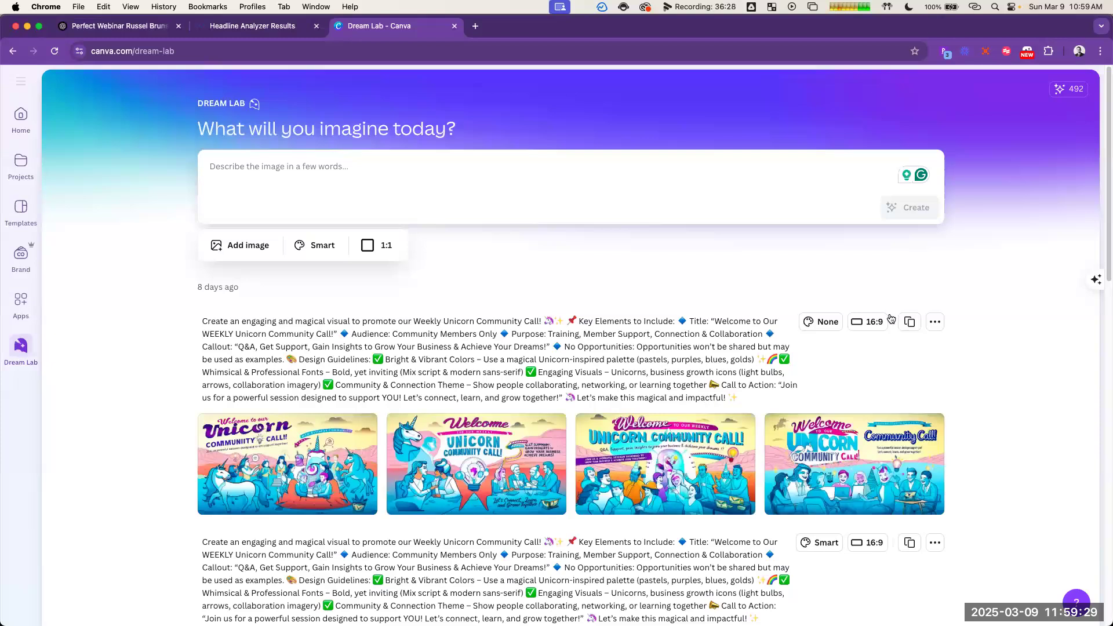
{"action": "scroll", "coordinate": [679, 331], "scroll_direction": "down", "scroll_amount": 10}
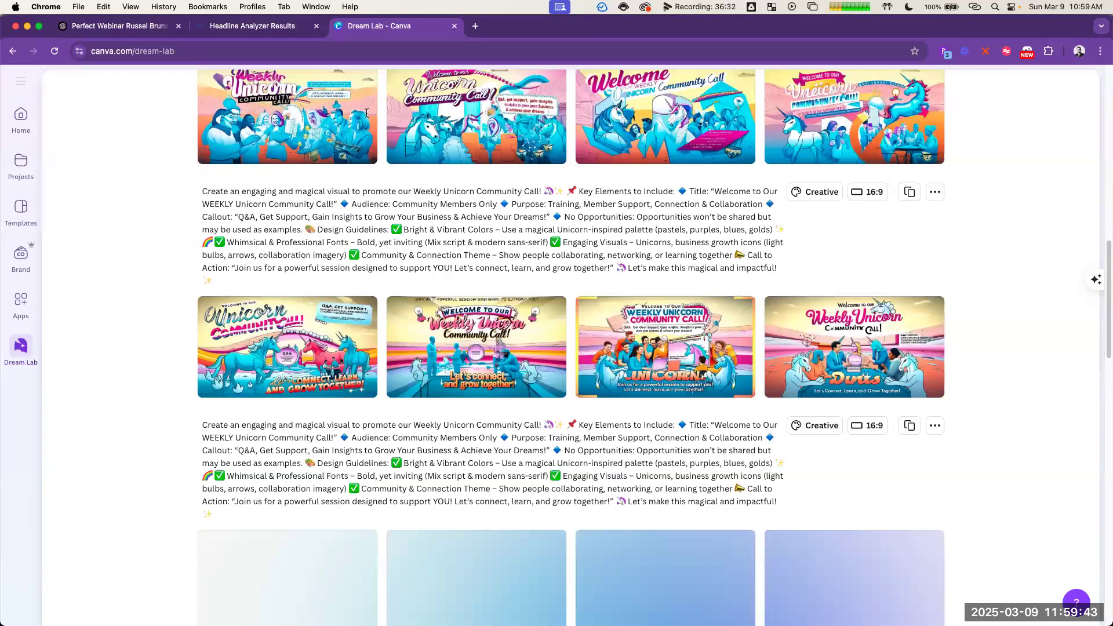
{"action": "scroll", "coordinate": [366, 113], "scroll_direction": "down", "scroll_amount": 15}
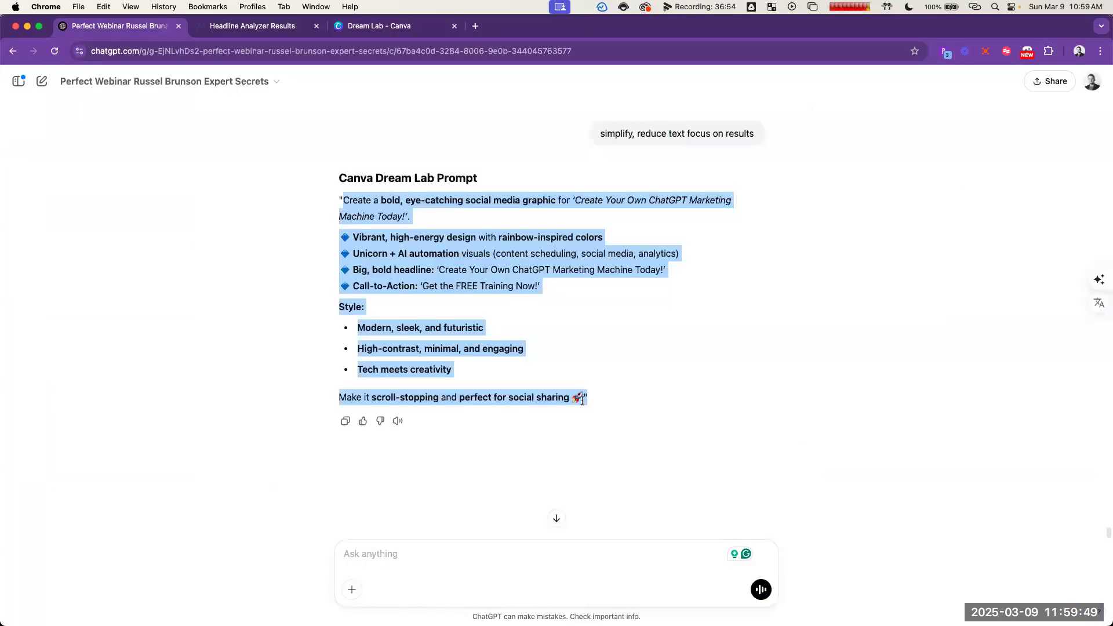
Step: Copy ChatGPT's simplified prompt and replace the longer description in Canva Dream Lab with it
{"action": "left_click_drag", "start_coordinate": [582, 400], "coordinate": [583, 407]}
{"action": "key", "text": "super+c"}
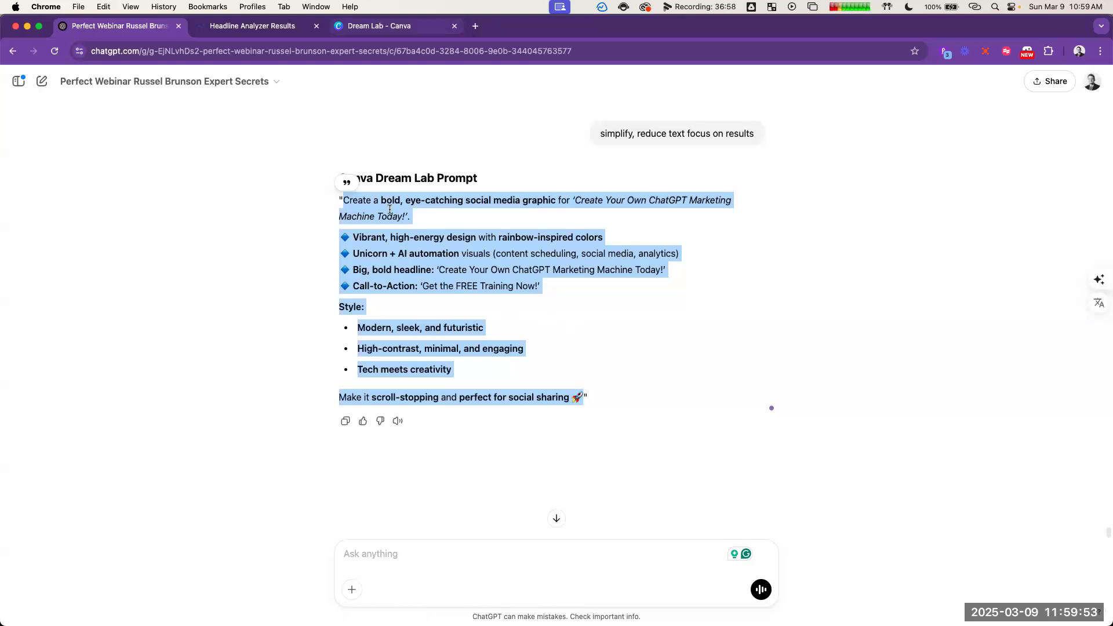
{"action": "key", "text": "ctrl+Tab"}
{"action": "key", "text": "ctrl+Tab"}
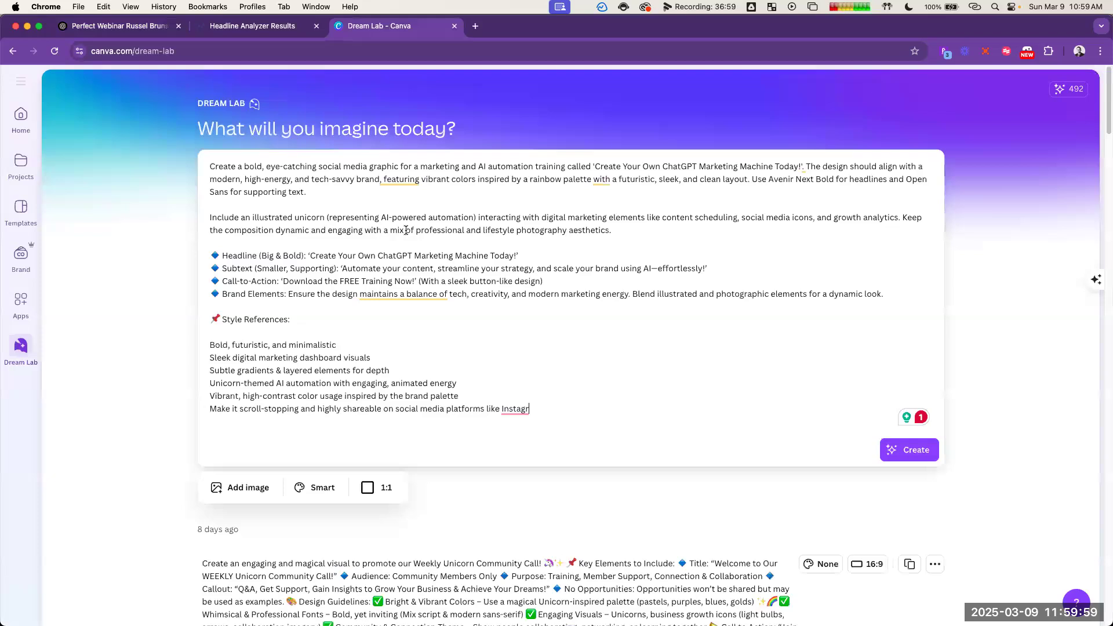
{"action": "key", "text": "super+a"}
{"action": "key", "text": "super+v"}
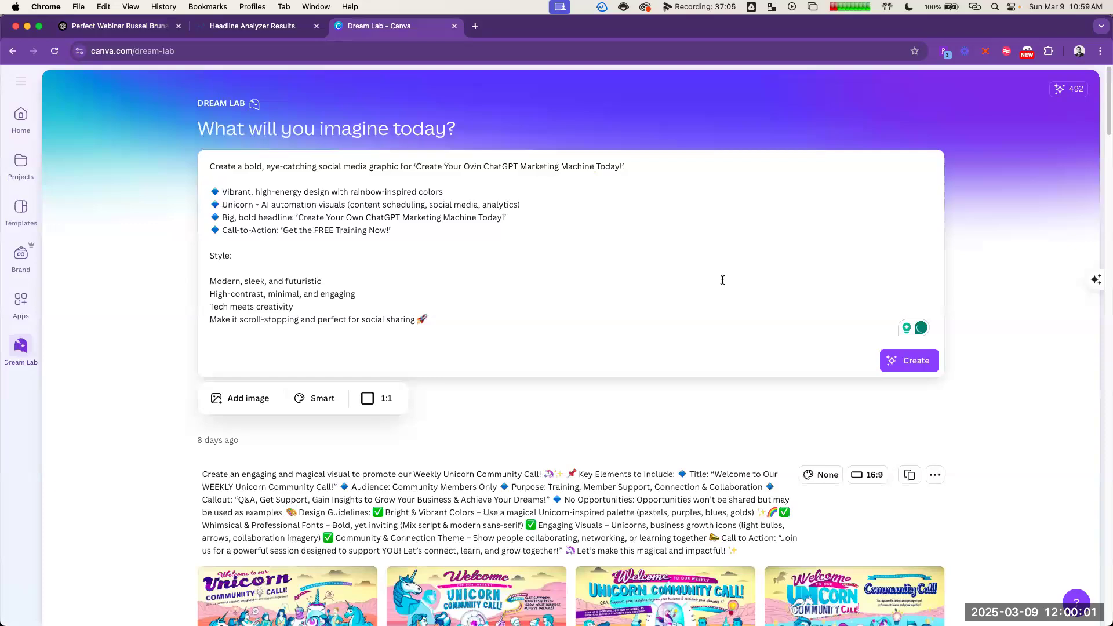
Step: Generate two sets of Dream Lab images from the simplified prompt using the Smart style
{"action": "key", "text": "Return"}
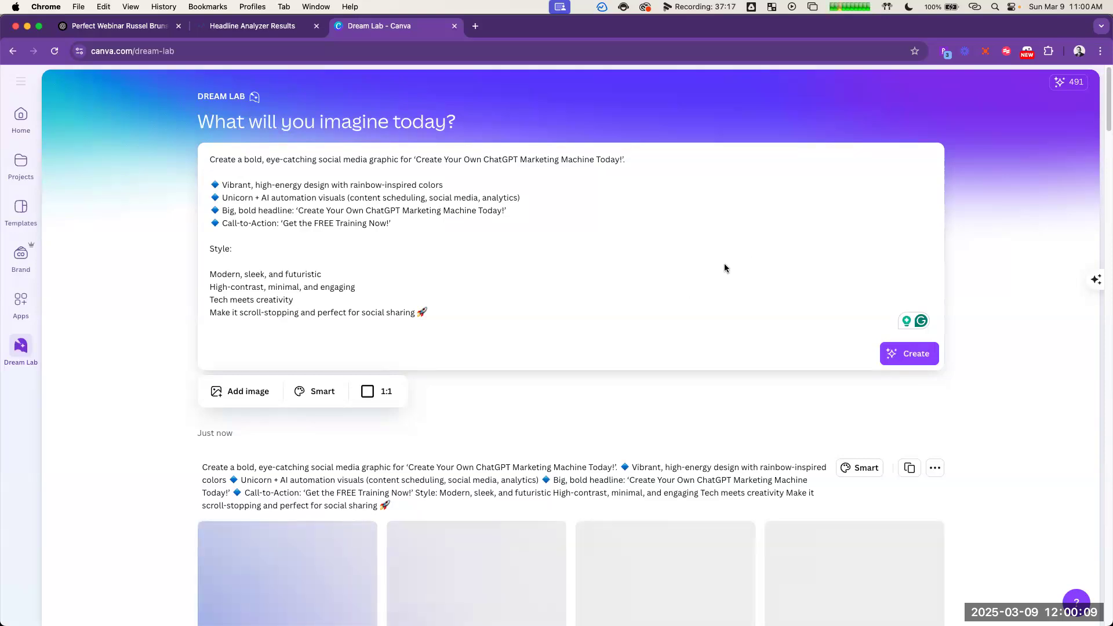
{"action": "scroll", "coordinate": [1009, 293], "scroll_direction": "down", "scroll_amount": 3}
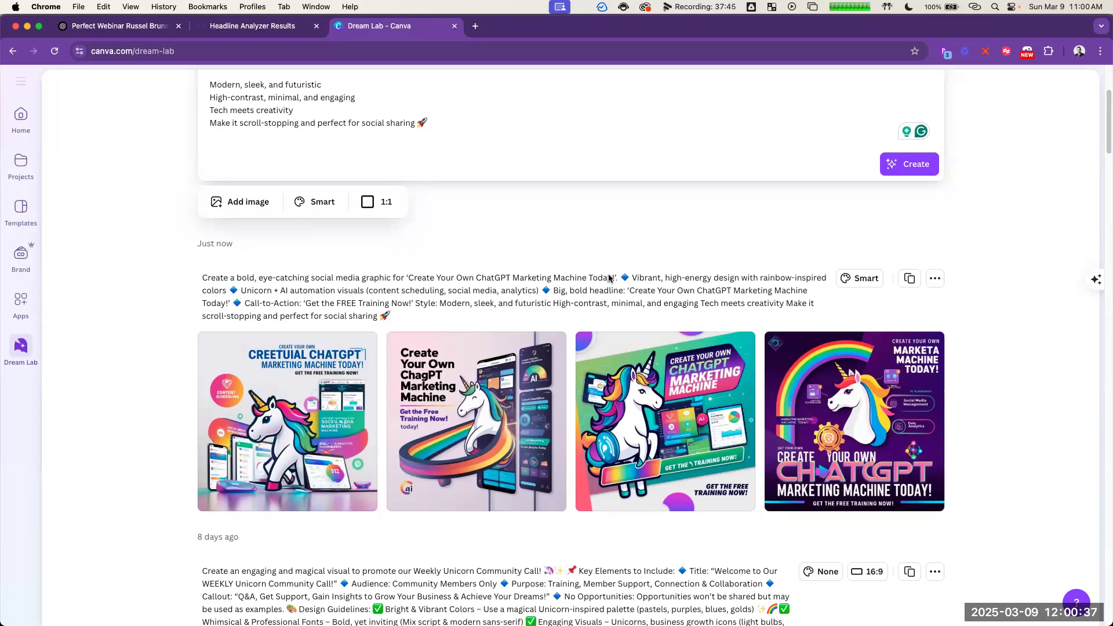
{"action": "left_click", "coordinate": [916, 166]}
{"action": "scroll", "coordinate": [447, 278], "scroll_direction": "down", "scroll_amount": 3}
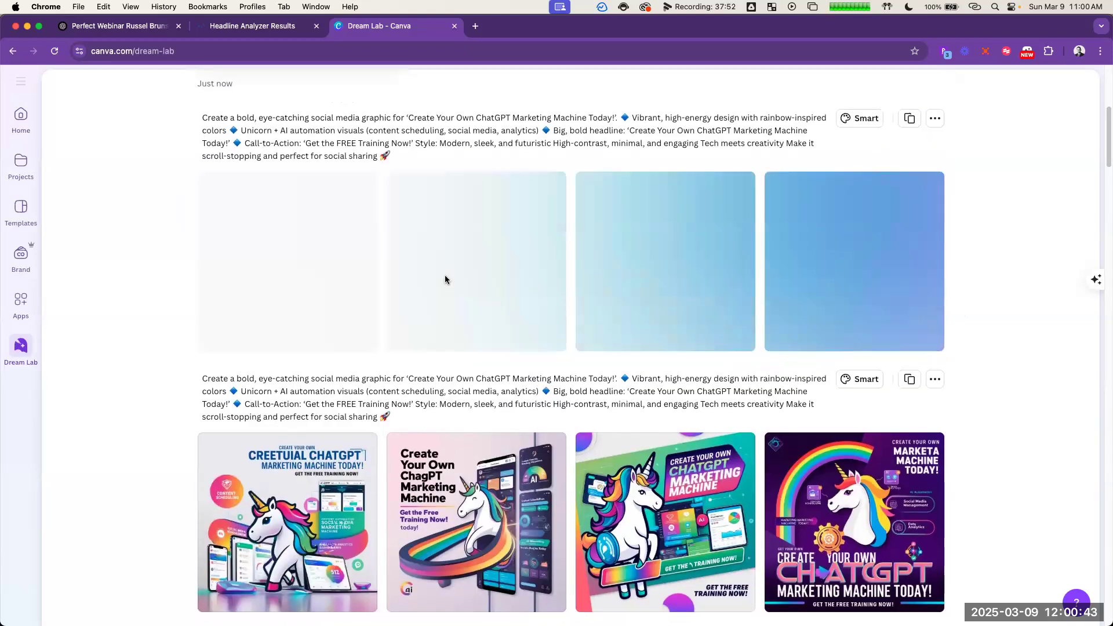
Step: Generate two more Dream Lab image sets from the same prompt, one in the Creative style and one with the style set to None
{"action": "scroll", "coordinate": [361, 302], "scroll_direction": "up", "scroll_amount": 6}
{"action": "left_click", "coordinate": [323, 363]}
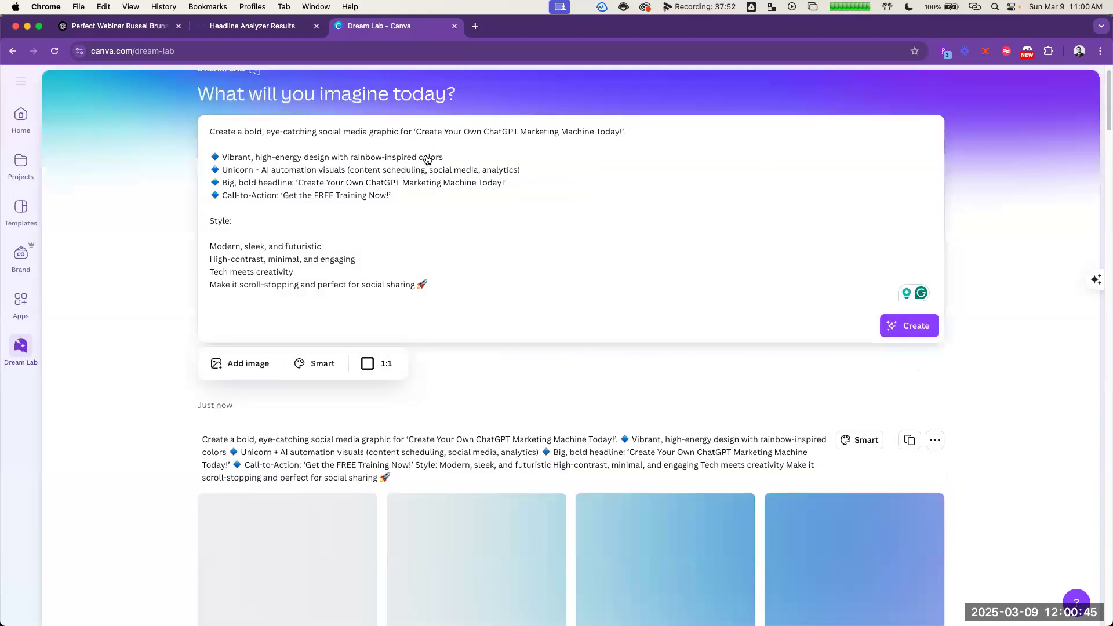
{"action": "left_click", "coordinate": [428, 158]}
{"action": "left_click", "coordinate": [922, 326]}
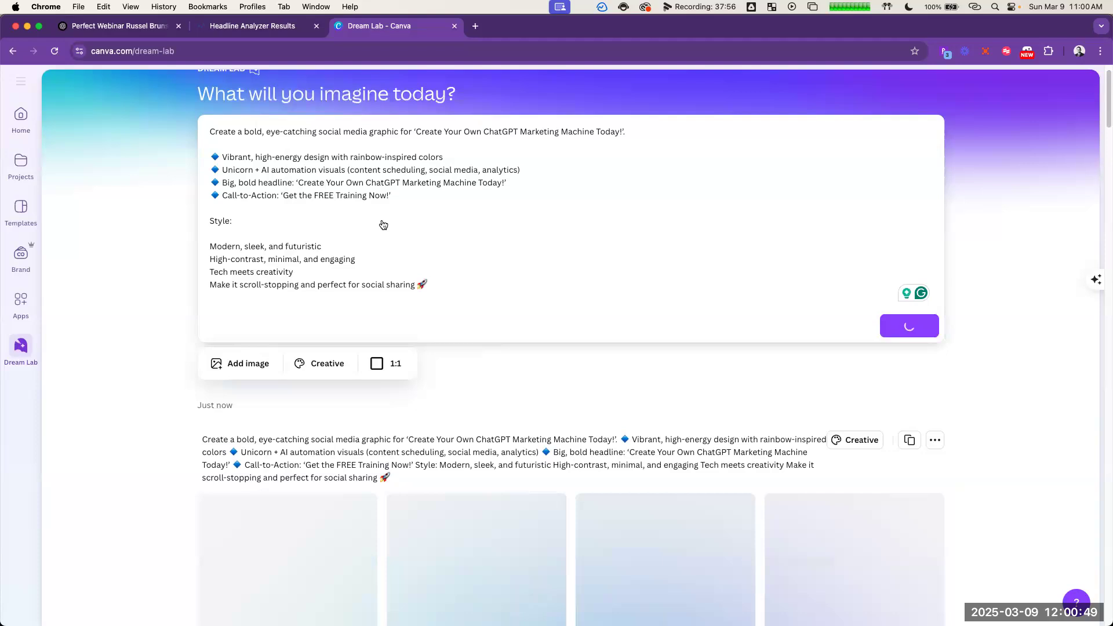
{"action": "left_click", "coordinate": [320, 364]}
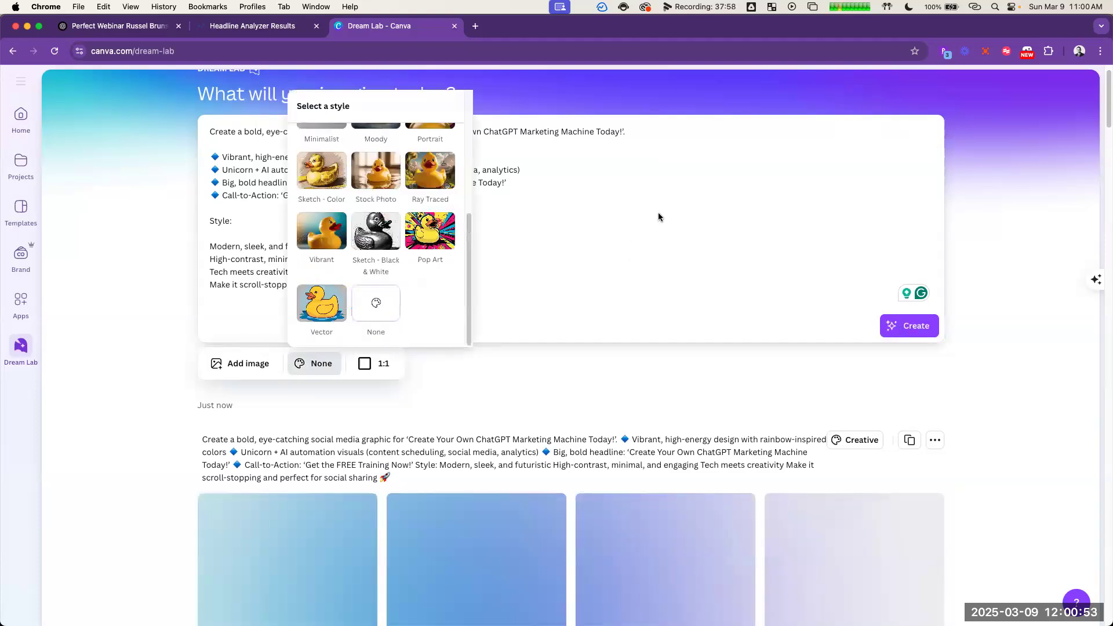
{"action": "left_click", "coordinate": [673, 207]}
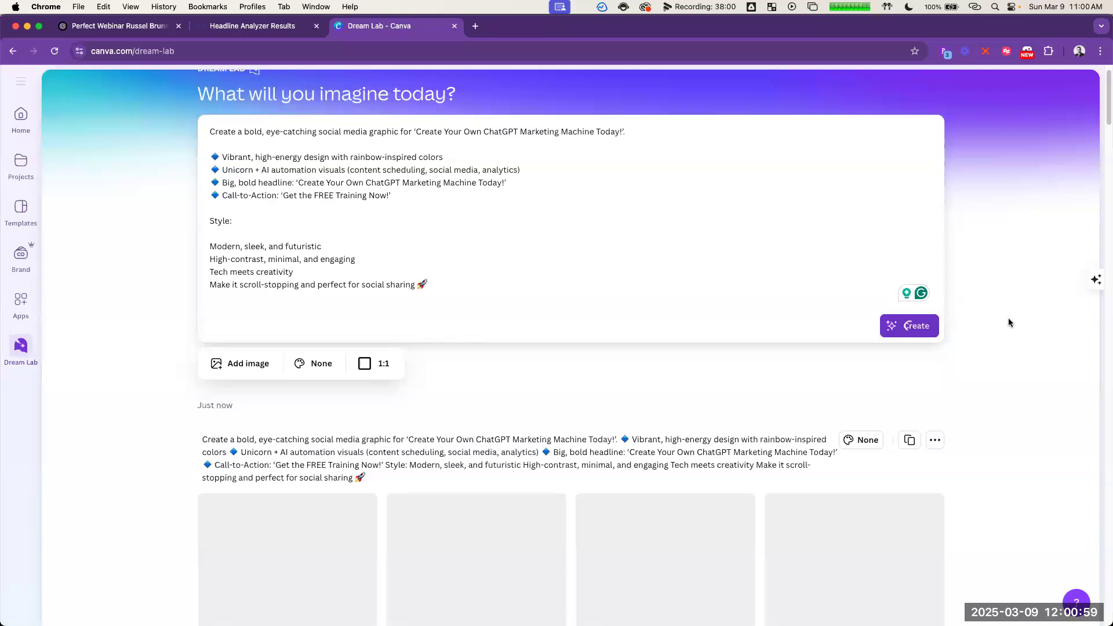
Step: Compare the newly generated image sets and open the Creative-style image of the white unicorn with the AI dashboard in the enlarged preview
{"action": "scroll", "coordinate": [1009, 302], "scroll_direction": "down", "scroll_amount": 6}
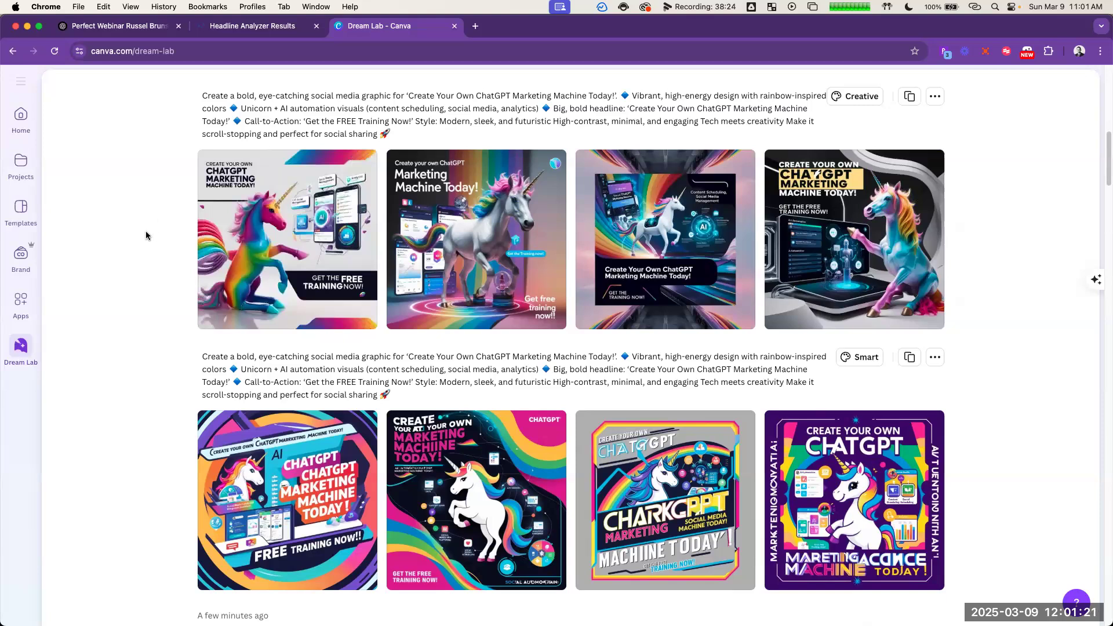
{"action": "scroll", "coordinate": [680, 425], "scroll_direction": "up", "scroll_amount": 3}
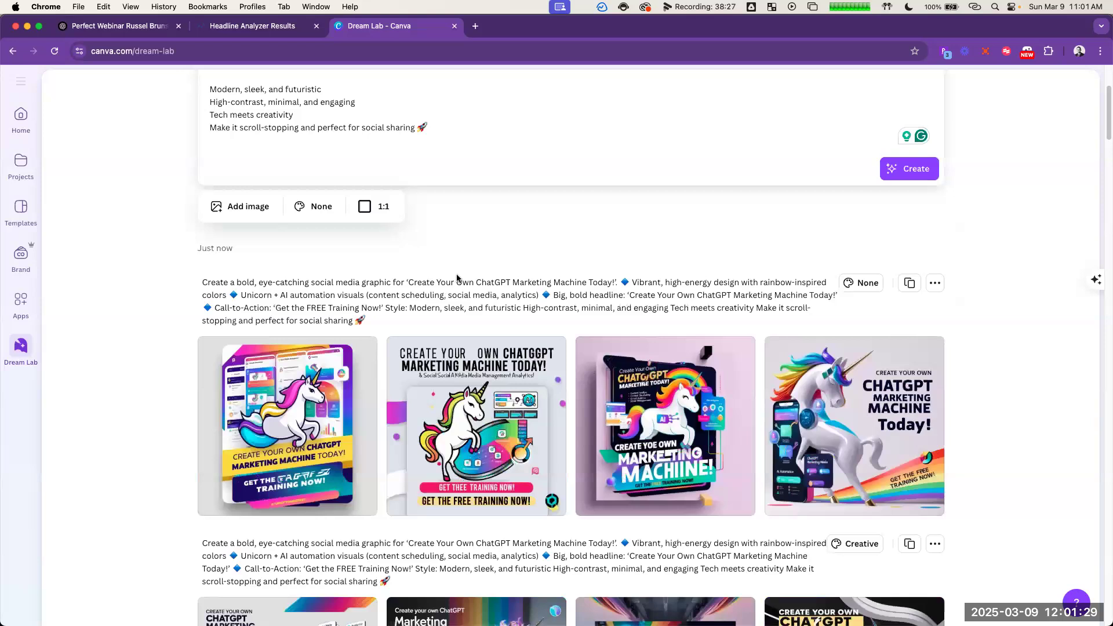
{"action": "scroll", "coordinate": [511, 255], "scroll_direction": "down", "scroll_amount": 4}
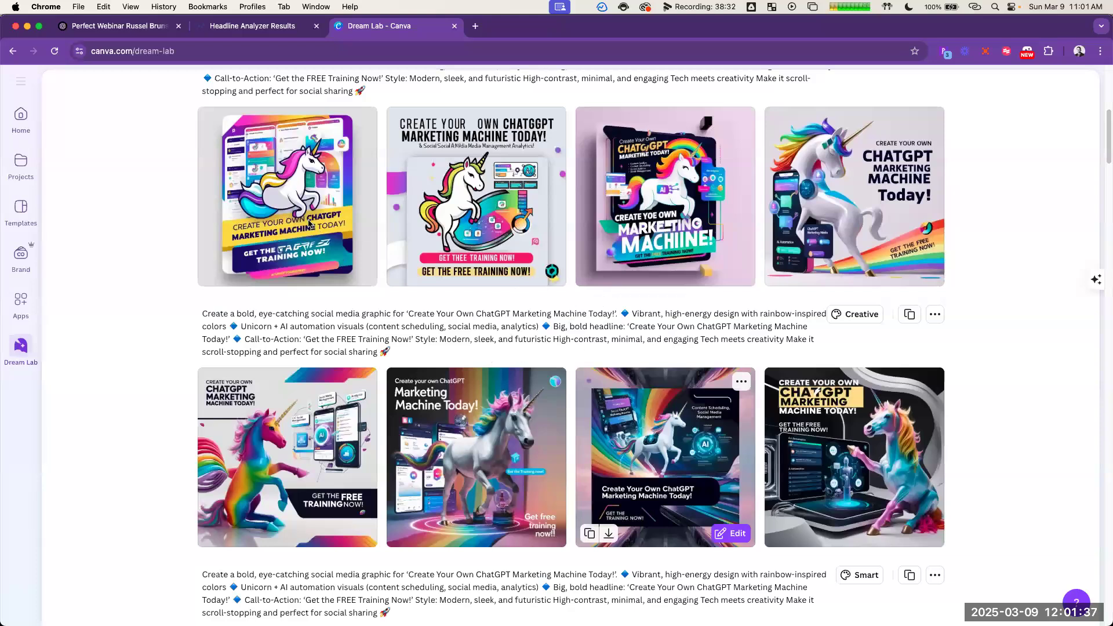
{"action": "left_click", "coordinate": [342, 246]}
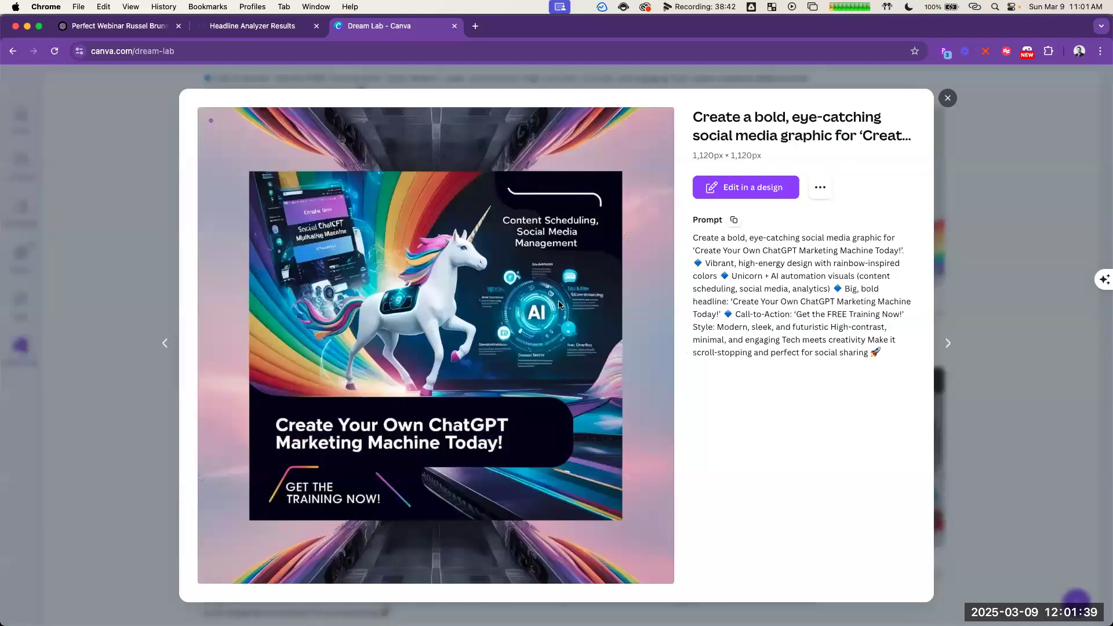
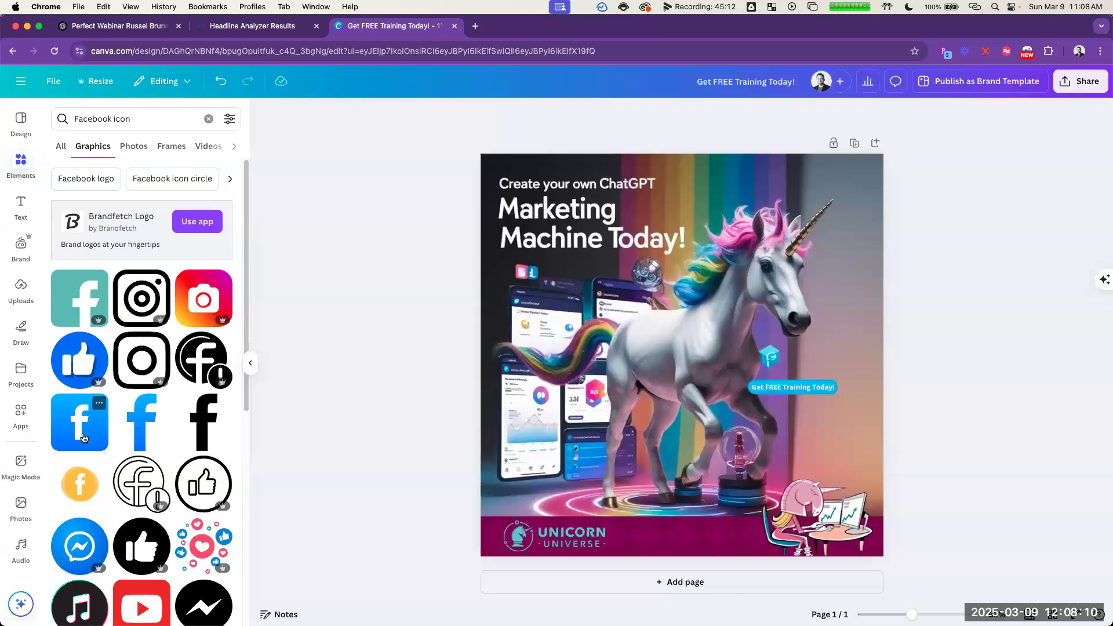
Step: Add the blue square Facebook icon to the design and scale it down over the small blue icon above the phone screens
{"action": "left_click_drag", "start_coordinate": [664, 280], "coordinate": [637, 374]}
{"action": "left_click_drag", "start_coordinate": [695, 438], "coordinate": [674, 426]}
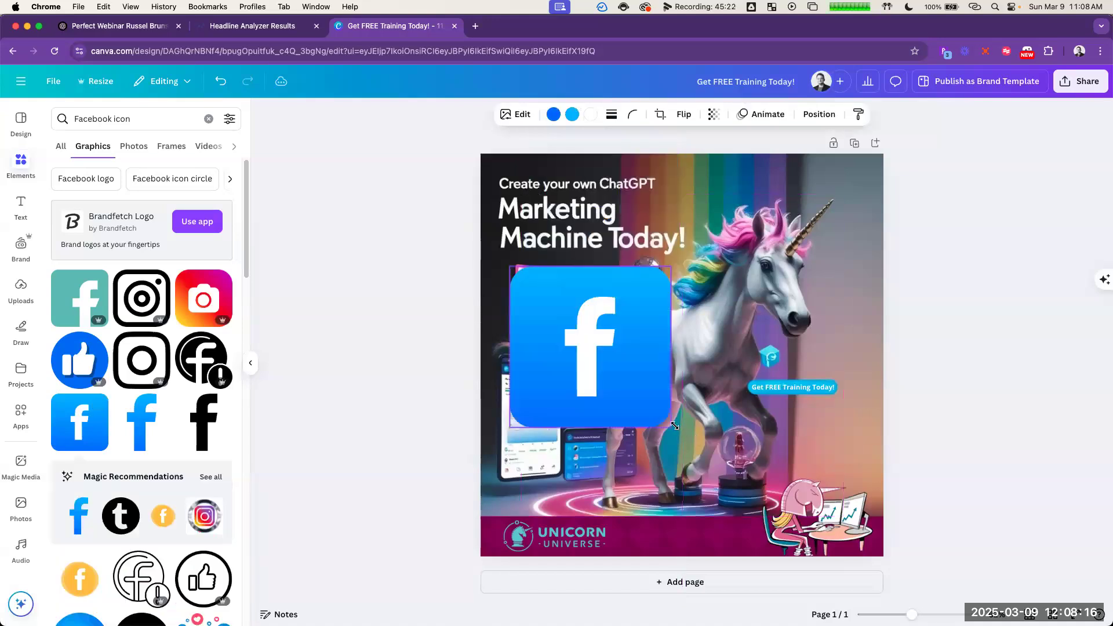
{"action": "left_click_drag", "start_coordinate": [527, 289], "coordinate": [537, 274]}
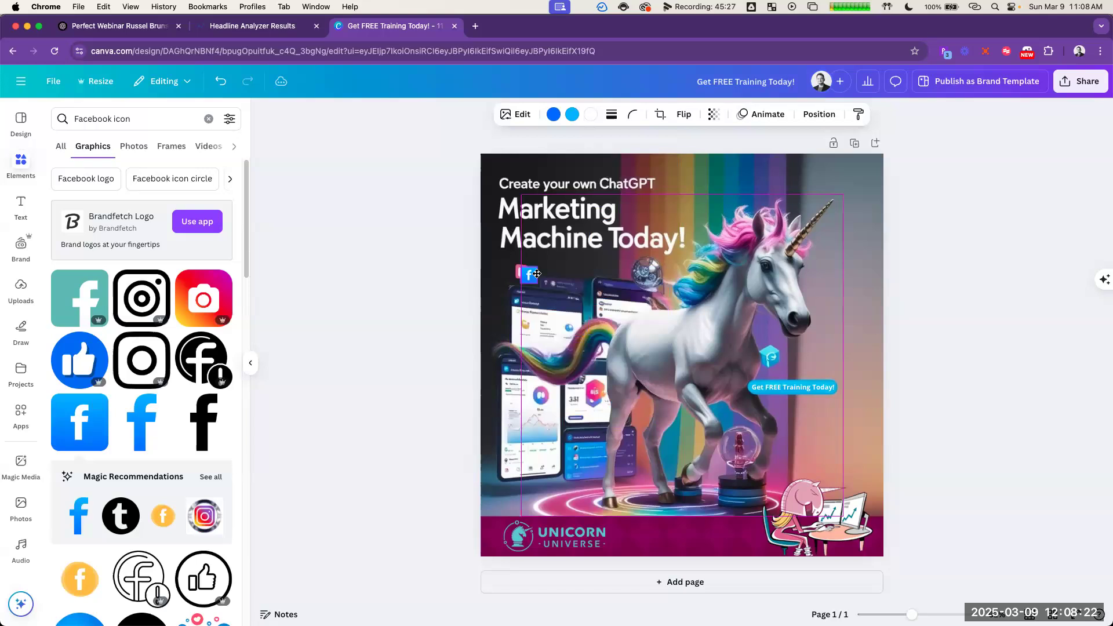
{"action": "left_click_drag", "start_coordinate": [537, 274], "coordinate": [538, 273]}
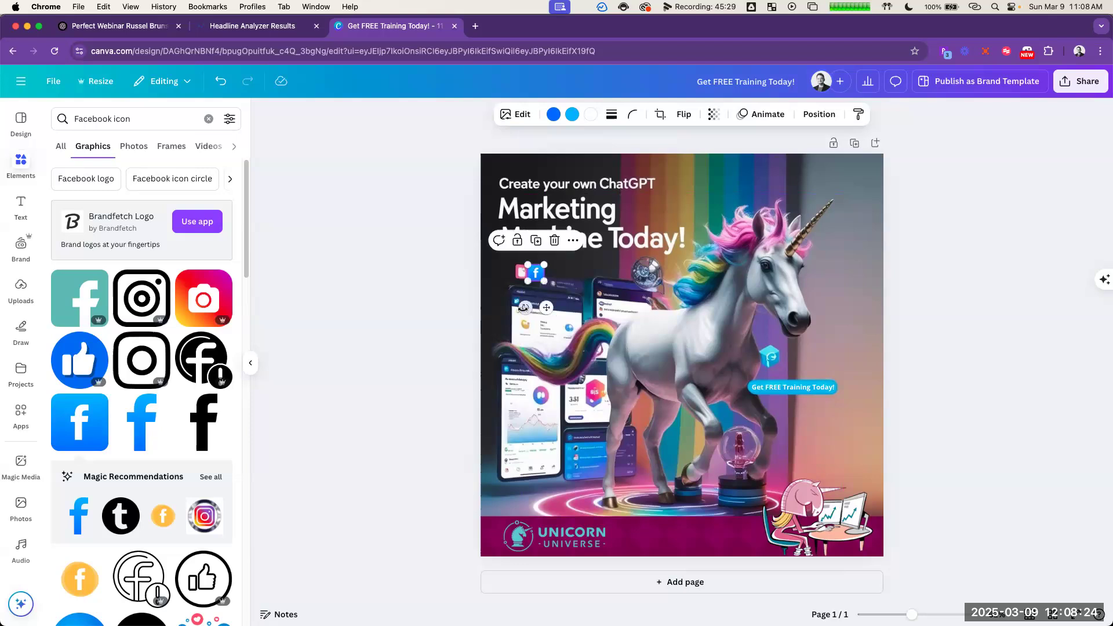
Step: Add the red camera icon, scale it down over the small pink icon beside the Facebook icon, and tilt the Facebook icon about 5°
{"action": "left_click", "coordinate": [195, 298]}
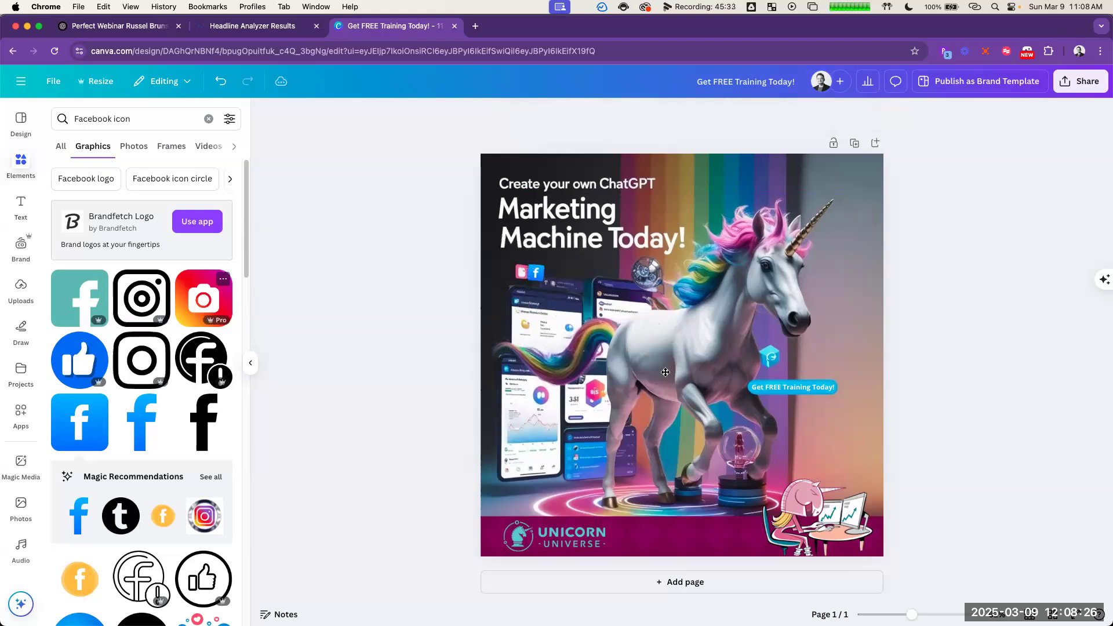
{"action": "left_click_drag", "start_coordinate": [668, 372], "coordinate": [622, 362]}
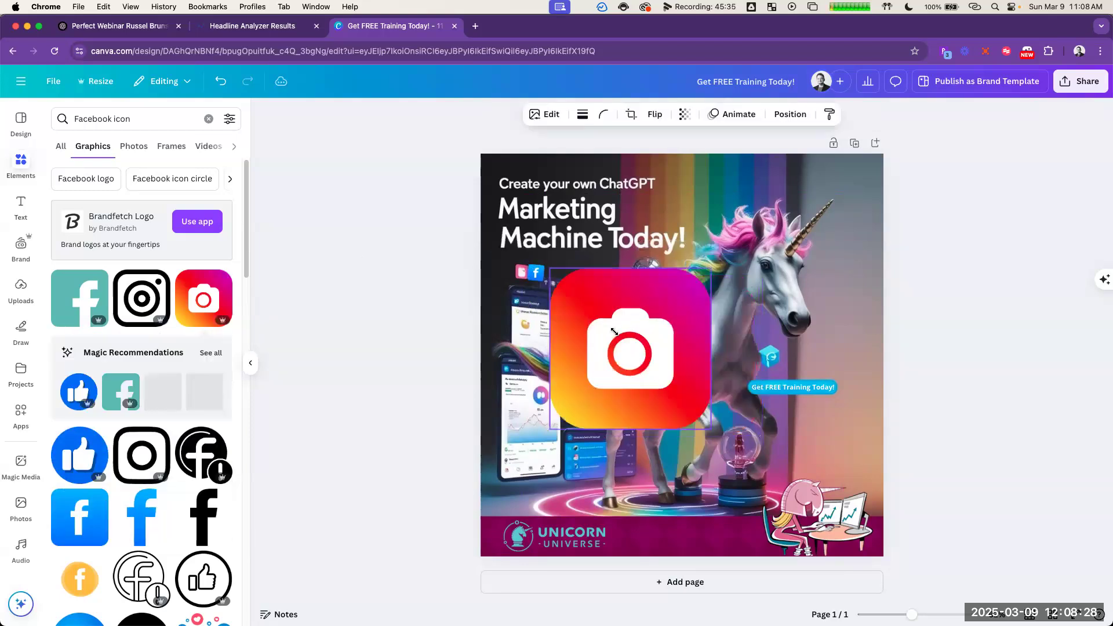
{"action": "left_click_drag", "start_coordinate": [574, 282], "coordinate": [572, 282]}
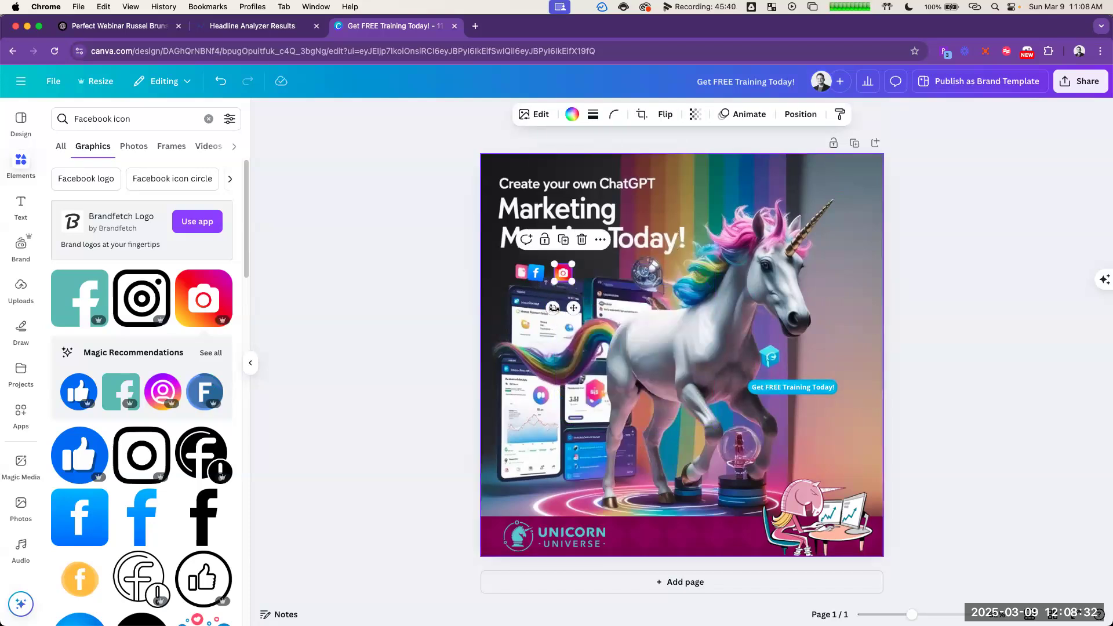
{"action": "left_click_drag", "start_coordinate": [552, 307], "coordinate": [522, 305]}
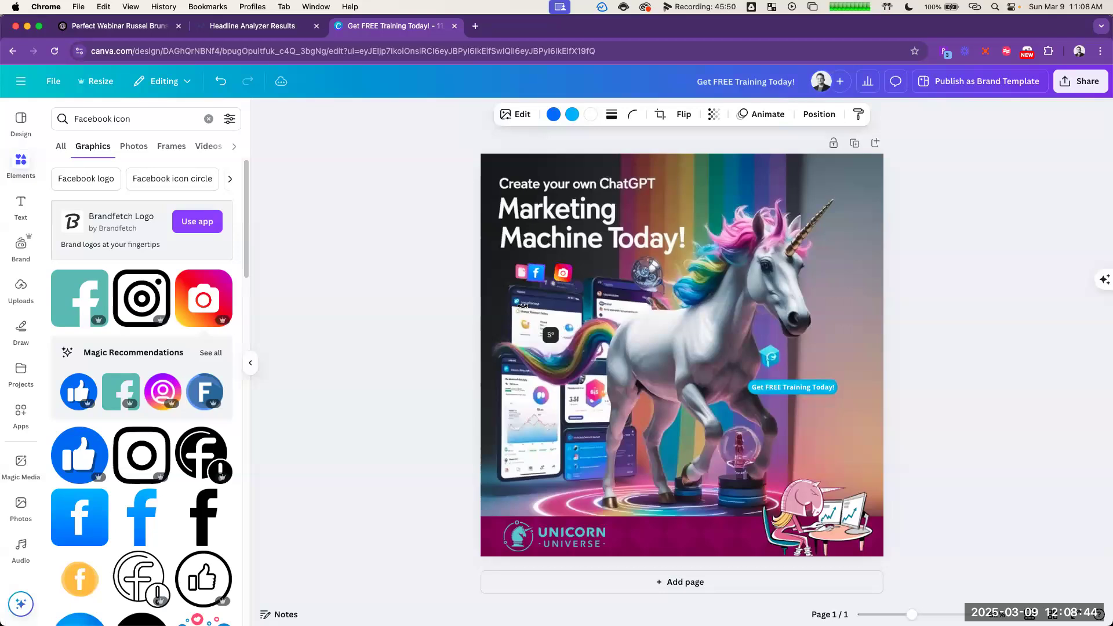
{"action": "mouse_move", "coordinate": [523, 305]}
{"action": "left_mouse_down"}
{"action": "mouse_move", "coordinate": [551, 306]}
{"action": "mouse_move", "coordinate": [525, 308]}
{"action": "left_mouse_up"}
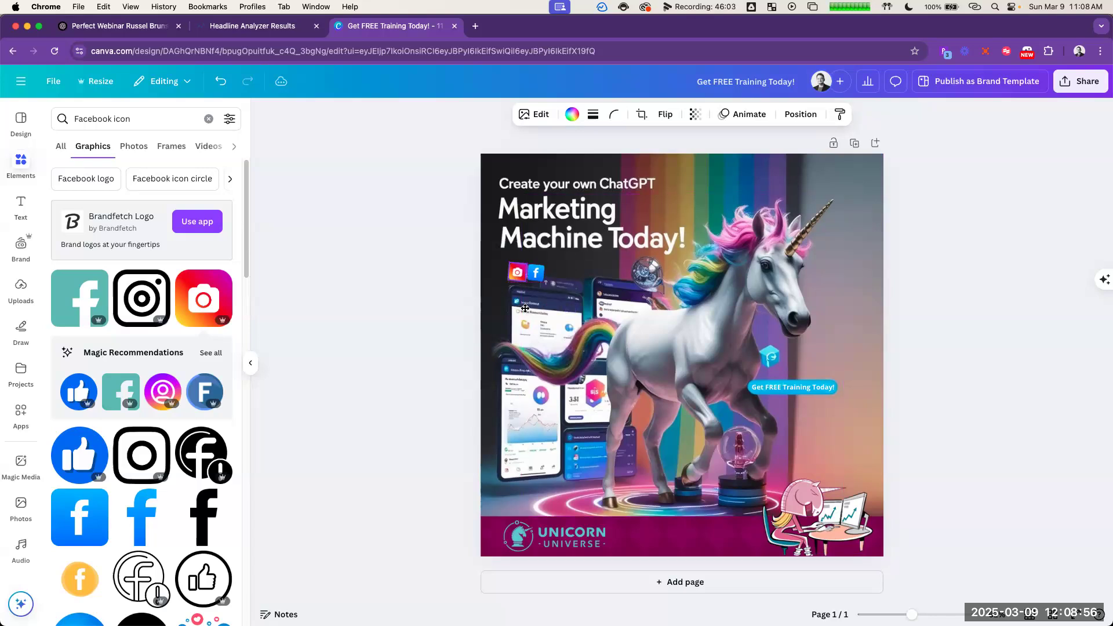
Step: Resize the camera icon beside the Facebook icon to about 43 × 43
{"action": "left_click", "coordinate": [434, 289]}
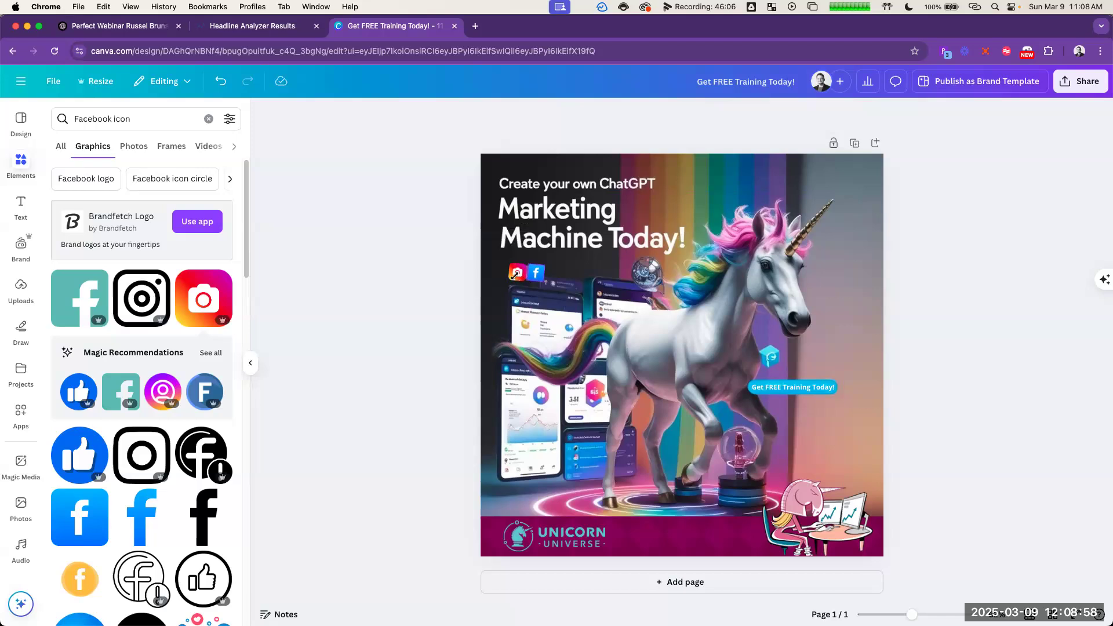
{"action": "left_click", "coordinate": [512, 278]}
{"action": "left_click_drag", "start_coordinate": [509, 281], "coordinate": [511, 279]}
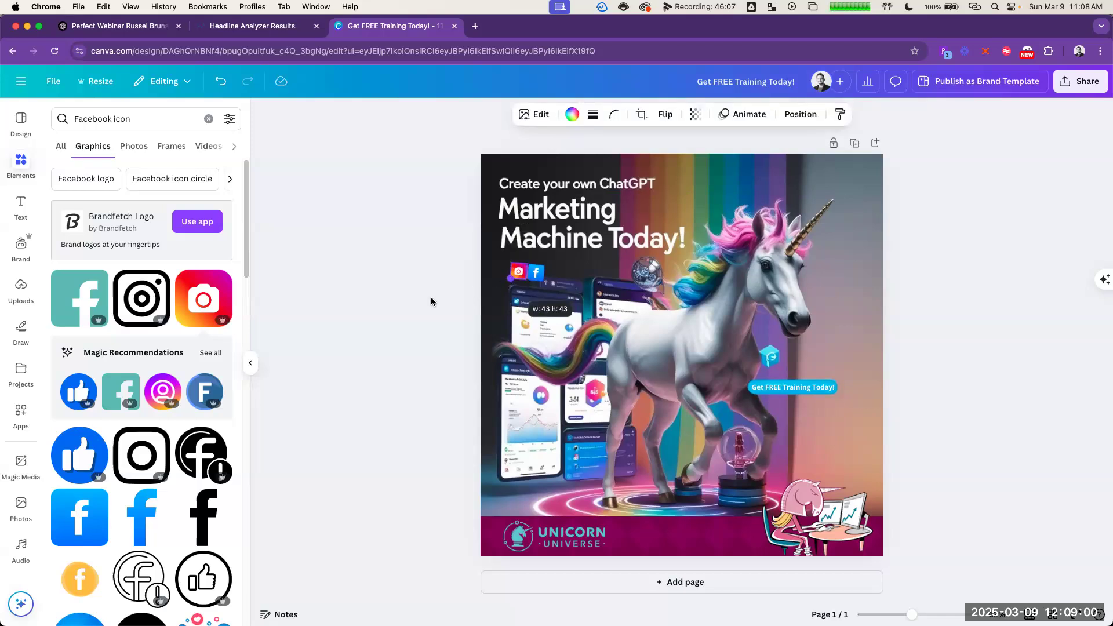
{"action": "left_click", "coordinate": [432, 299]}
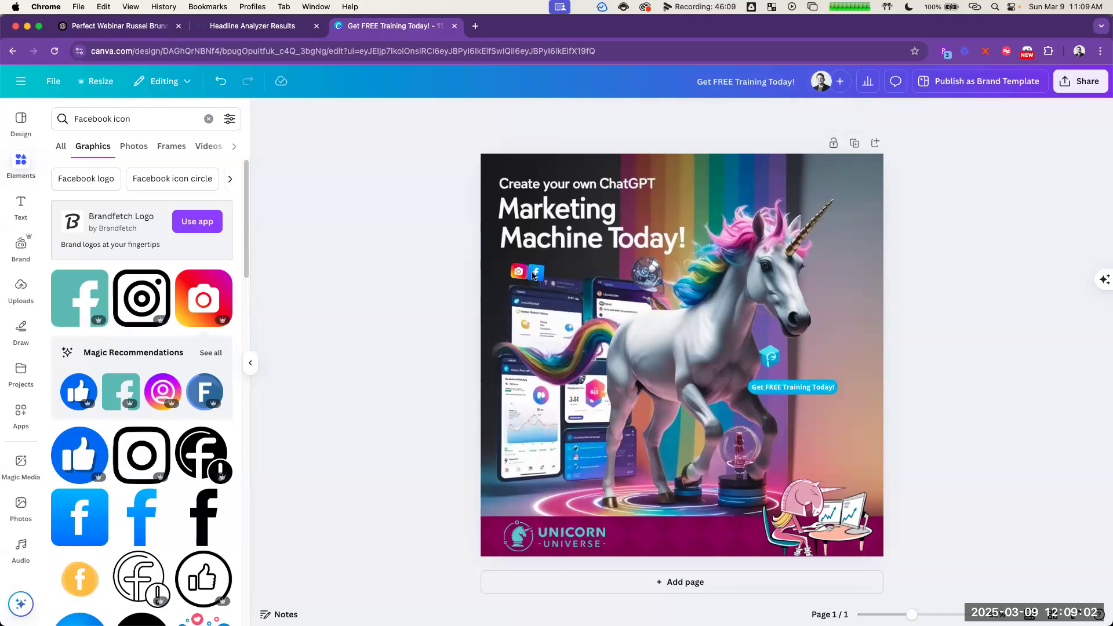
Step: Fine-tune the Facebook and camera icons under the headline so they line up side by side over the original icons
{"action": "left_click", "coordinate": [527, 264]}
{"action": "left_click_drag", "start_coordinate": [527, 264], "coordinate": [536, 275]}
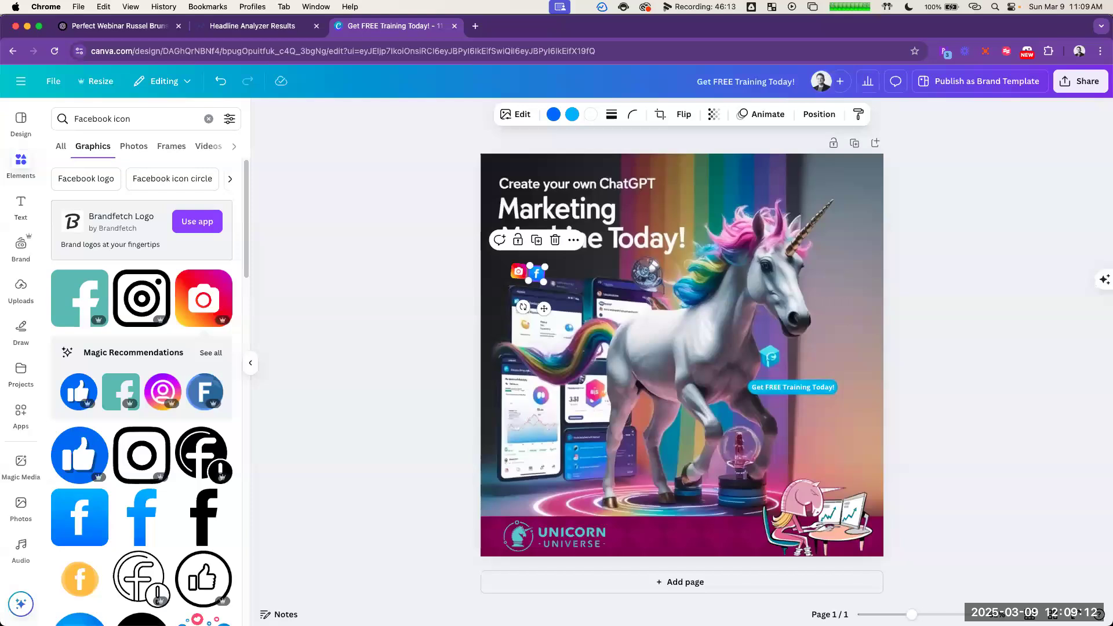
{"action": "left_click", "coordinate": [786, 287]}
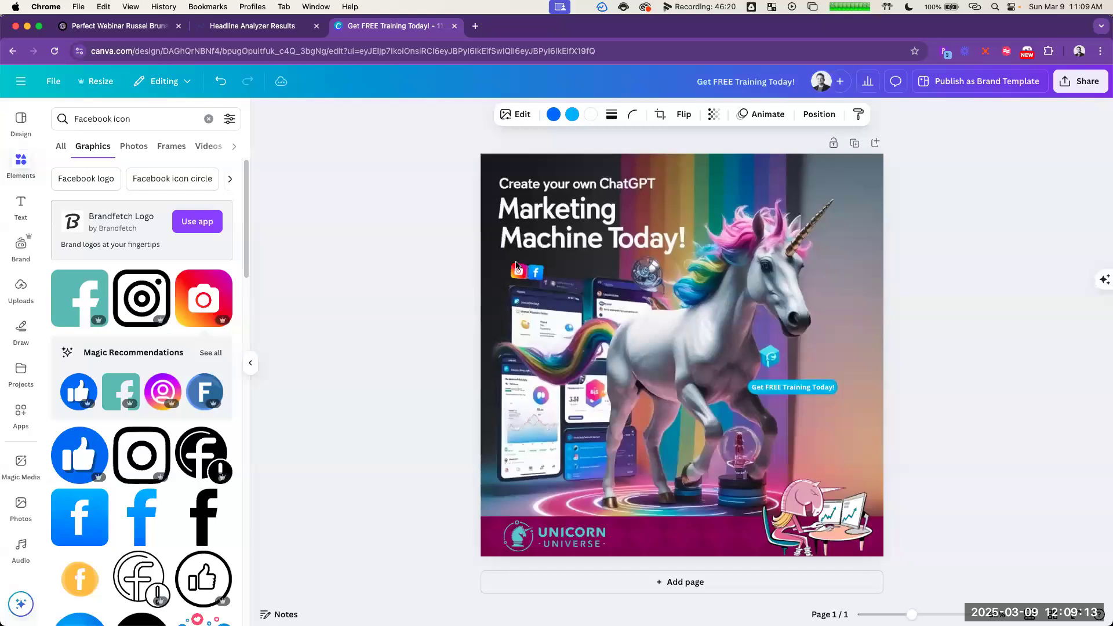
{"action": "left_click", "coordinate": [947, 247]}
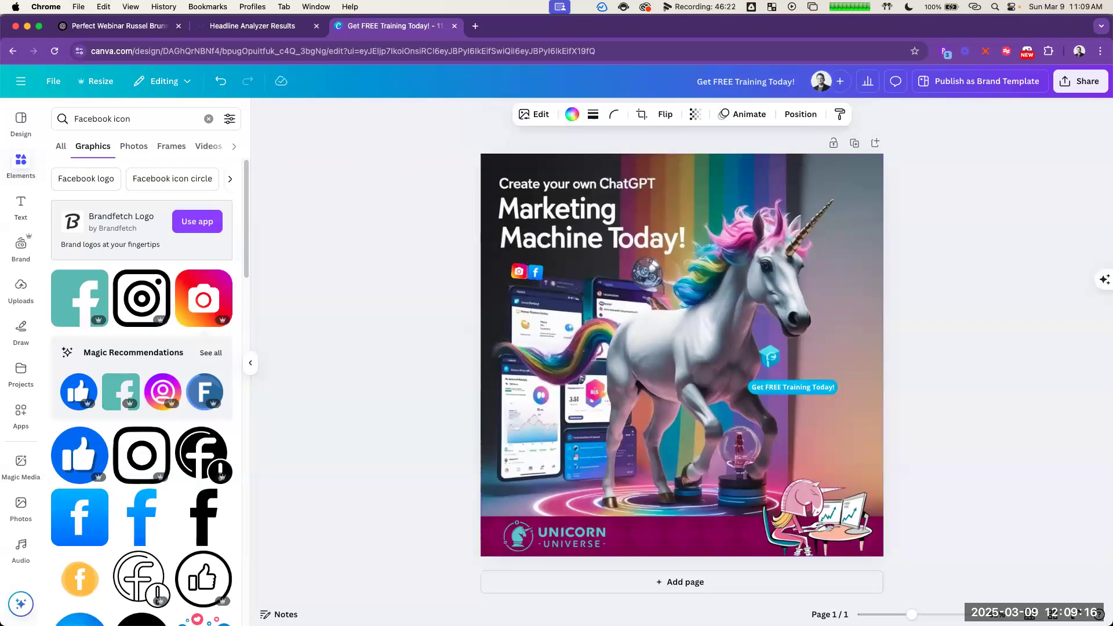
{"action": "left_click_drag", "start_coordinate": [519, 271], "coordinate": [520, 272]}
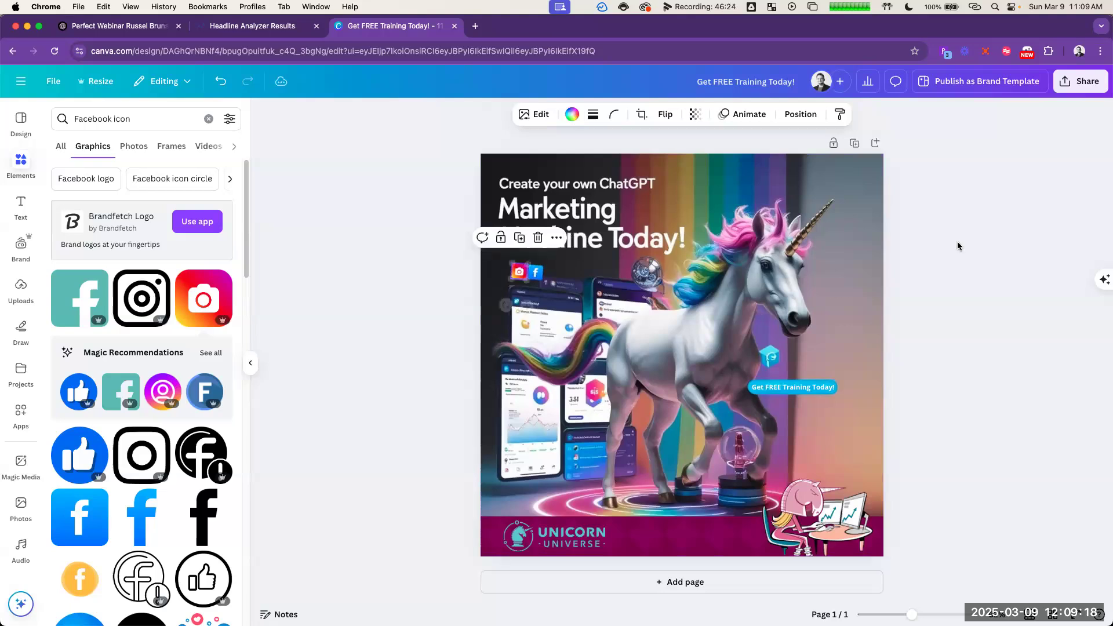
{"action": "left_click", "coordinate": [979, 251]}
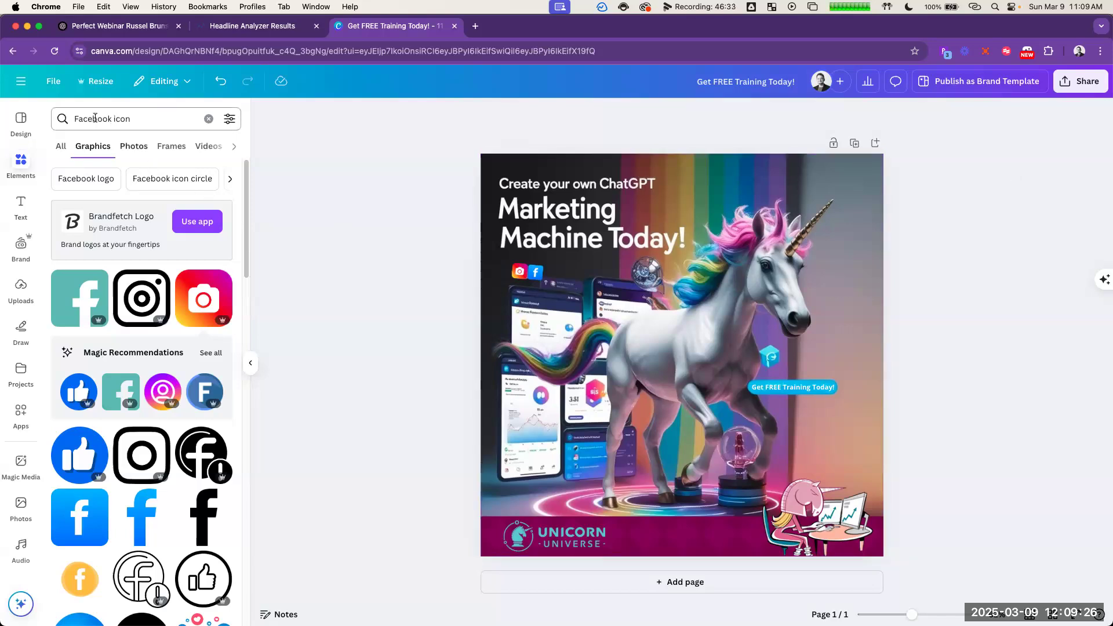
Step: Search the graphics for "linkedin icon" and look through the results for a suitable LinkedIn icon
{"action": "double_click", "coordinate": [96, 119]}
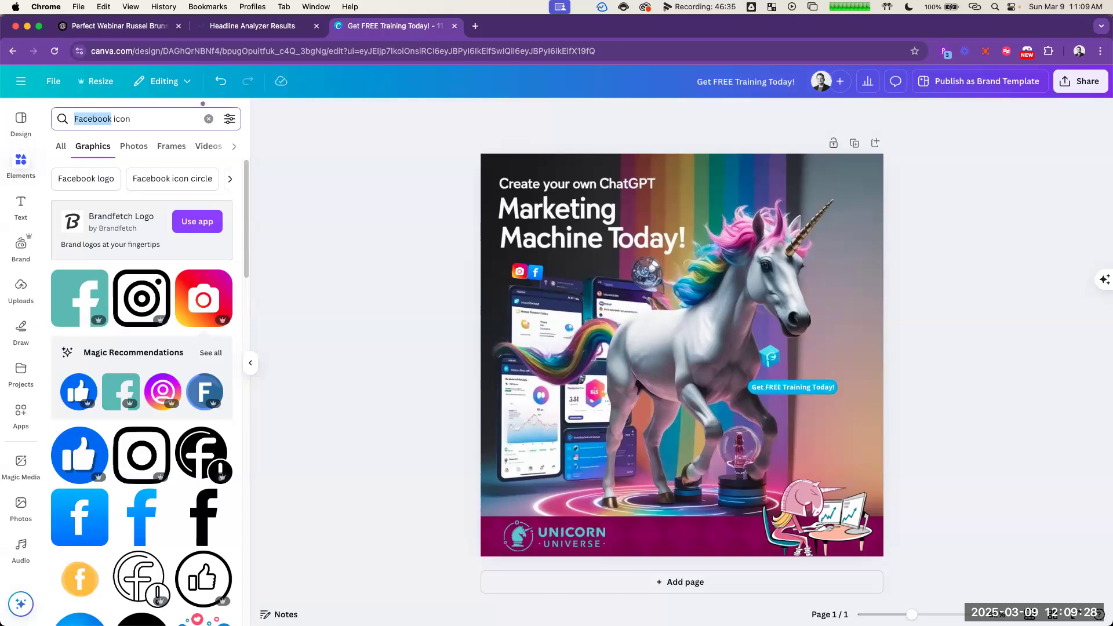
{"action": "type", "text": "linkedin"}
{"action": "key", "text": "Return"}
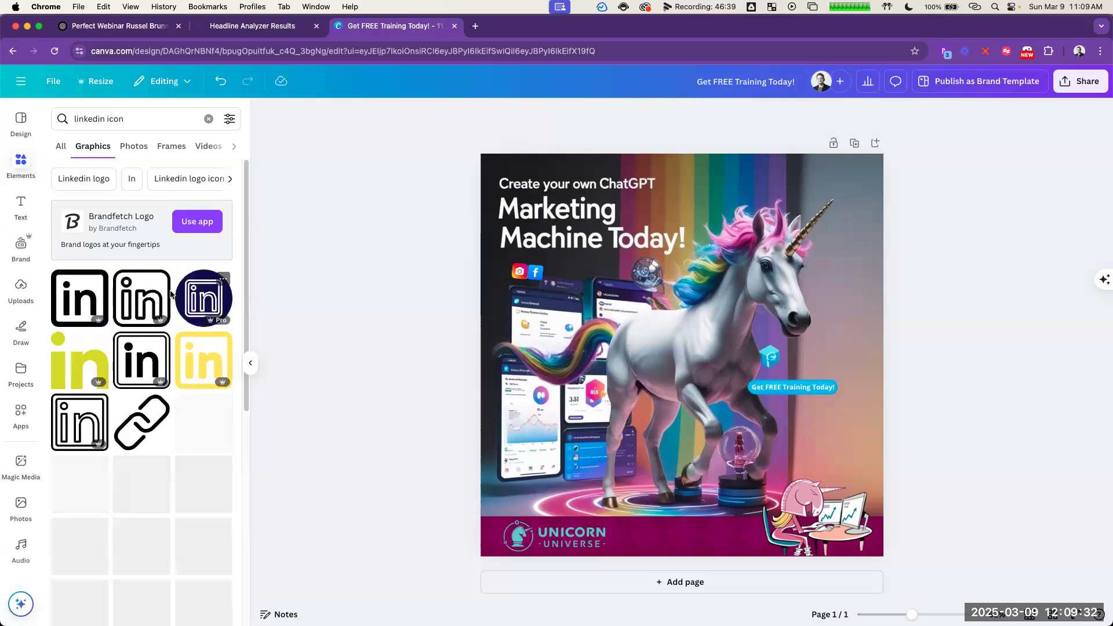
{"action": "scroll", "coordinate": [173, 307], "scroll_direction": "down", "scroll_amount": 5}
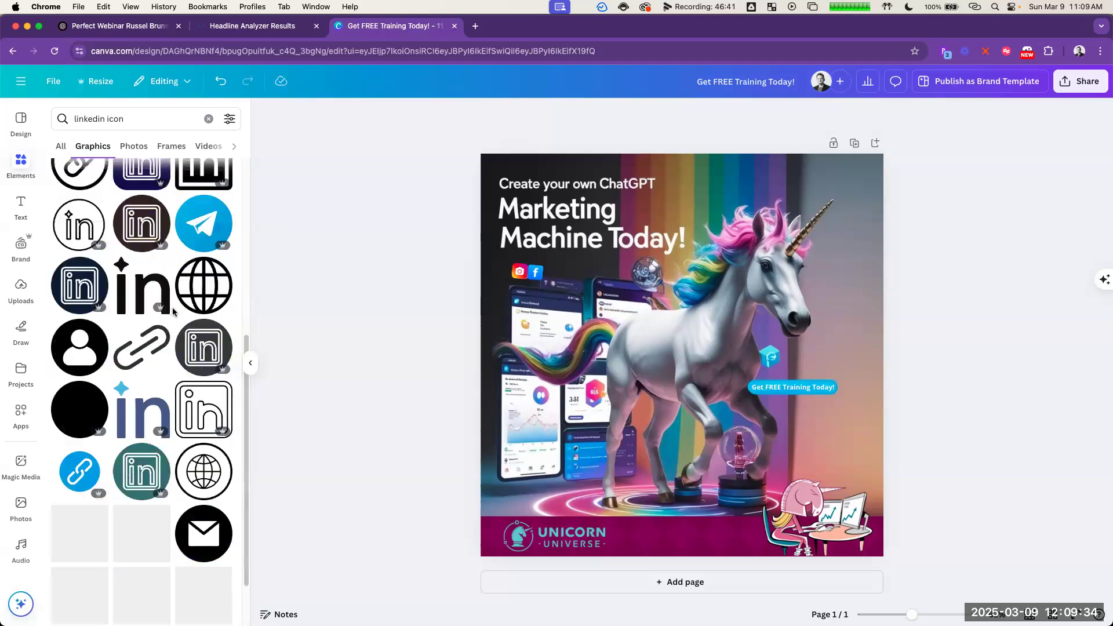
{"action": "scroll", "coordinate": [171, 319], "scroll_direction": "down", "scroll_amount": 5}
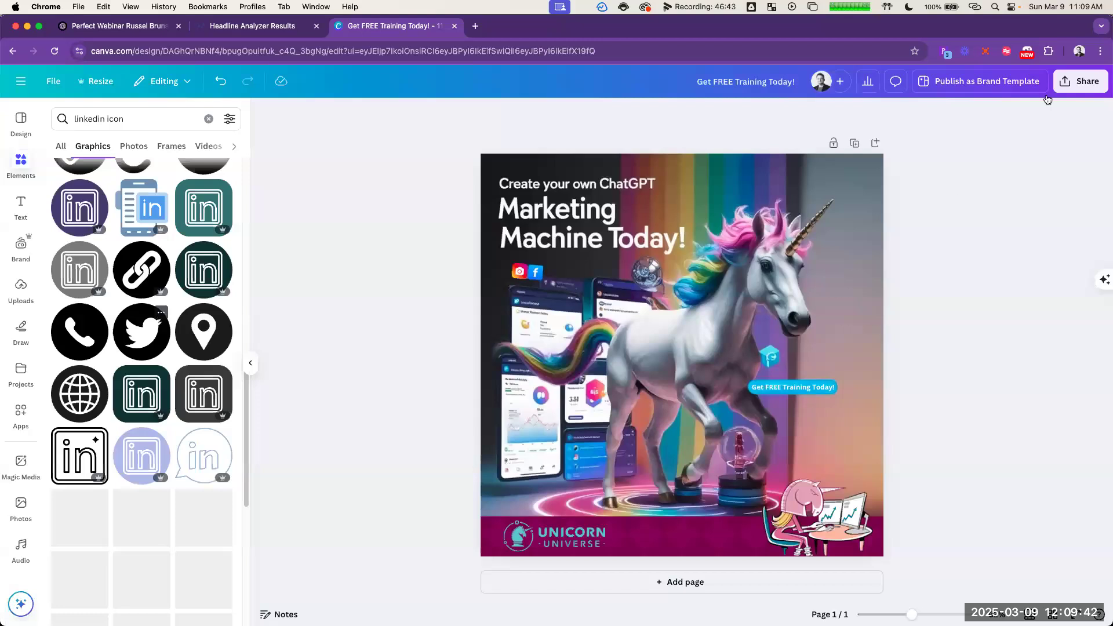
Step: Add "Create your own Marketing Machine Today -" in front of the design's existing title
{"action": "left_click", "coordinate": [747, 80]}
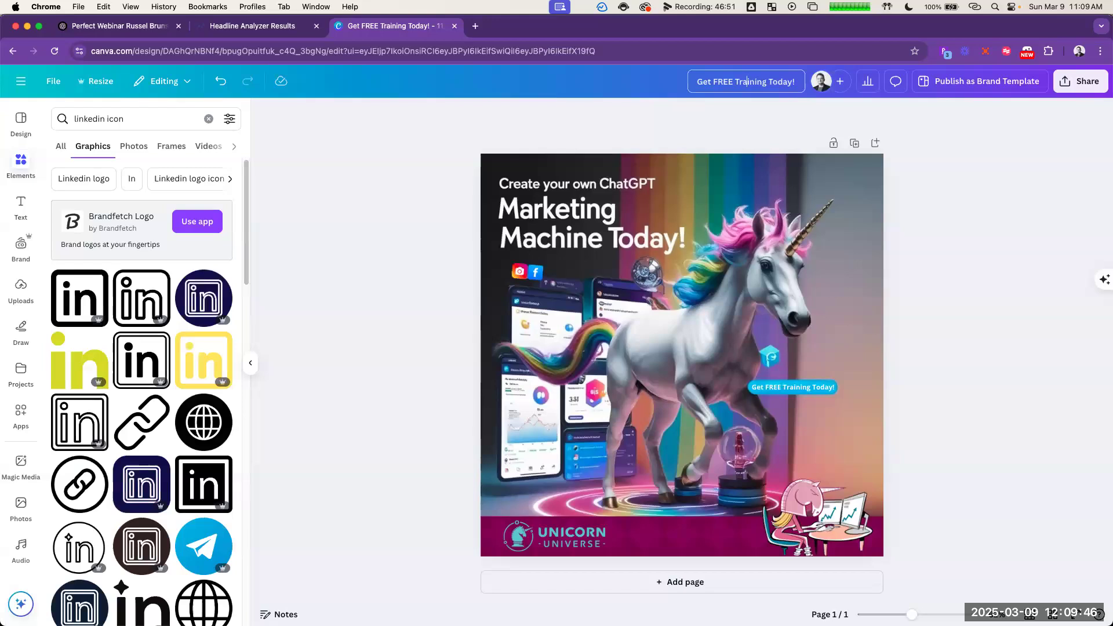
{"action": "type", "text": "Create your own Marketing Machine Today -"}
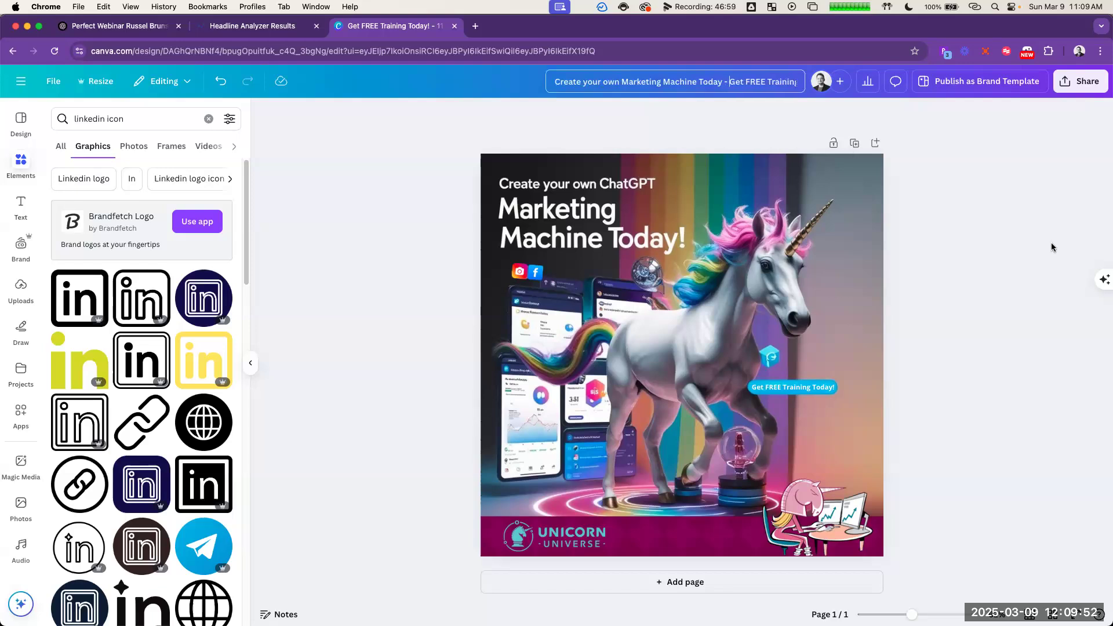
Step: Download the finished social share design as a JPG file
{"action": "left_click", "coordinate": [1077, 99]}
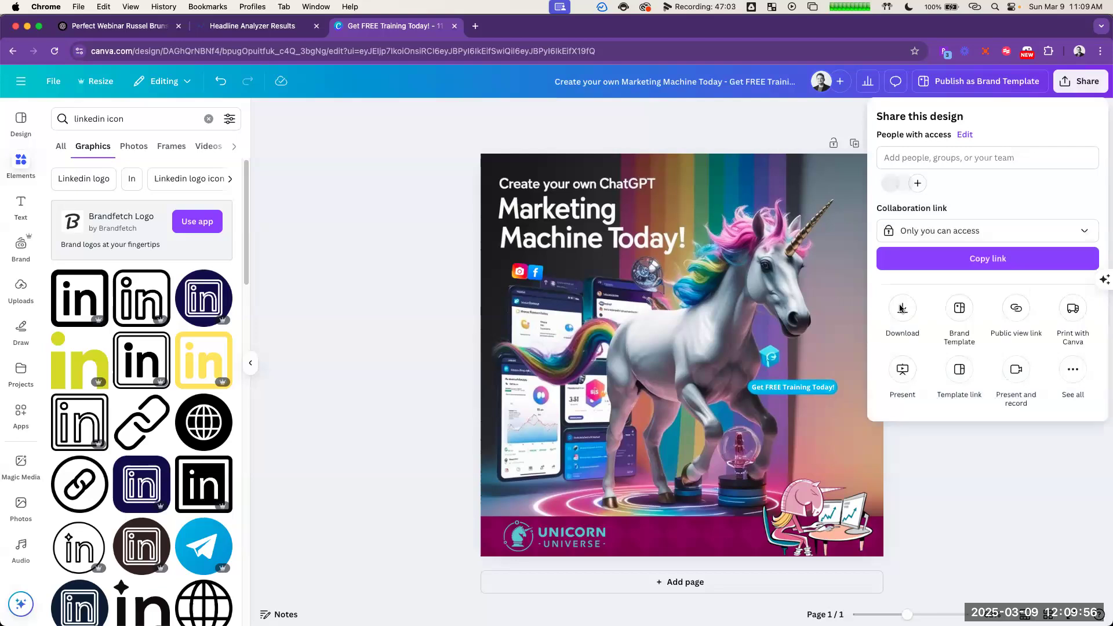
{"action": "left_click", "coordinate": [901, 308]}
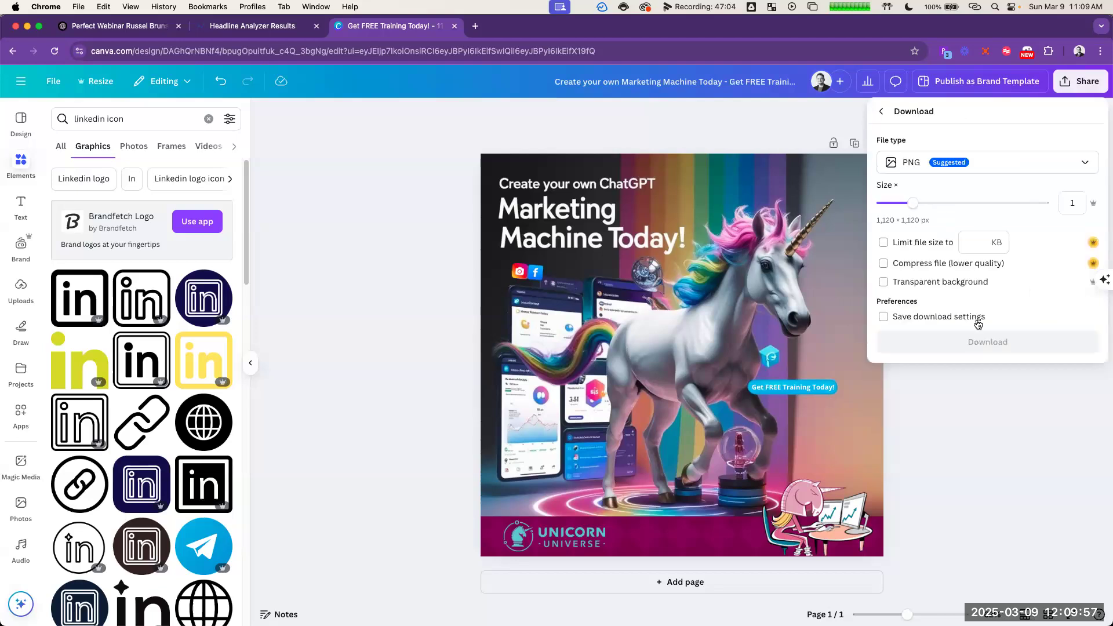
{"action": "left_click", "coordinate": [995, 164]}
{"action": "left_click", "coordinate": [986, 196]}
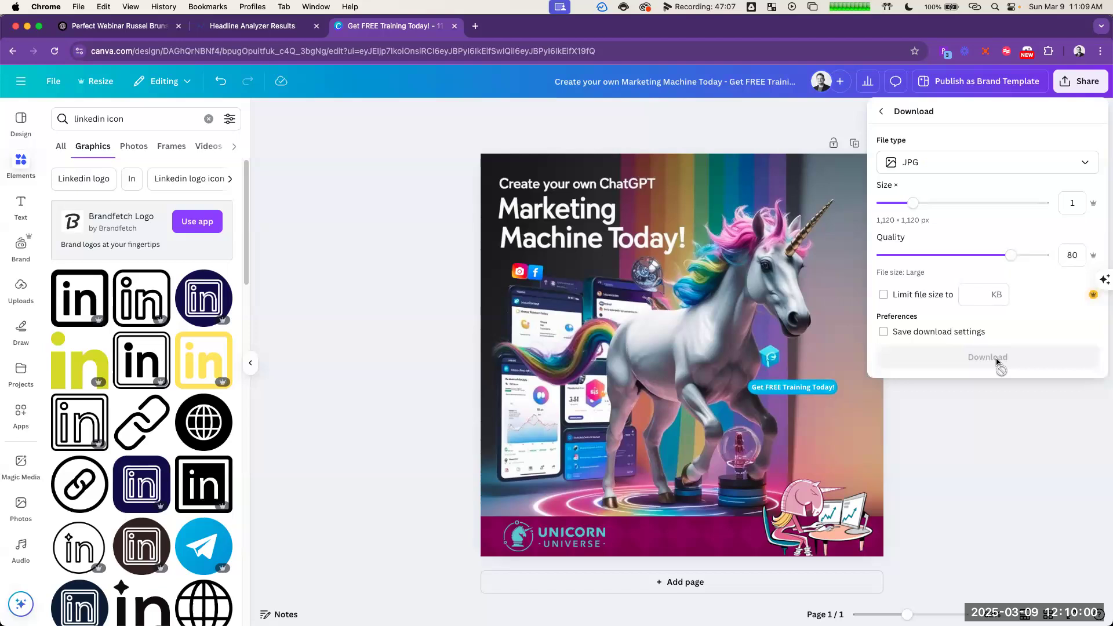
{"action": "left_click", "coordinate": [992, 358]}
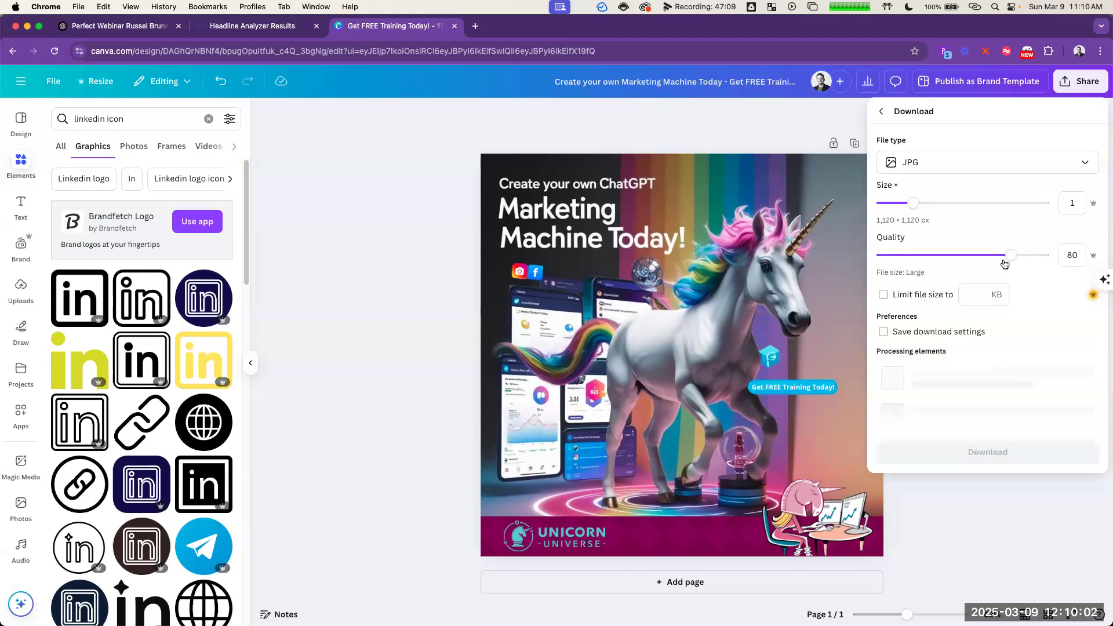
{"action": "left_click_drag", "start_coordinate": [1033, 259], "coordinate": [1051, 278]}
{"action": "left_click", "coordinate": [1016, 352]}
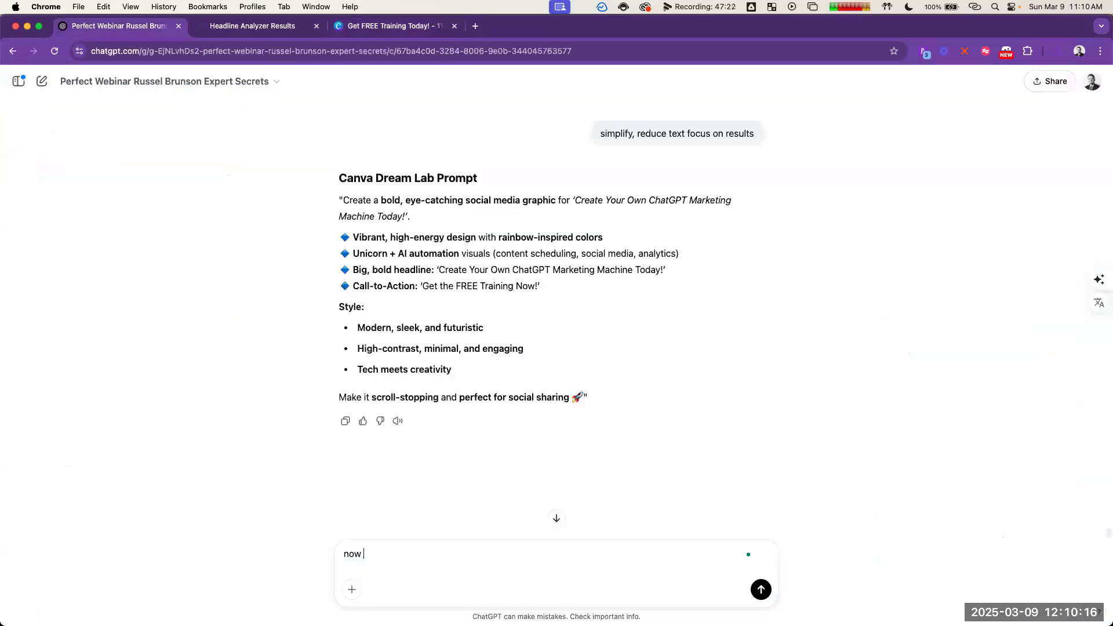
Step: Switch to the ChatGPT conversation, draft the message "now create the next step", and reload the page
{"action": "type", "text": "create the next step"}
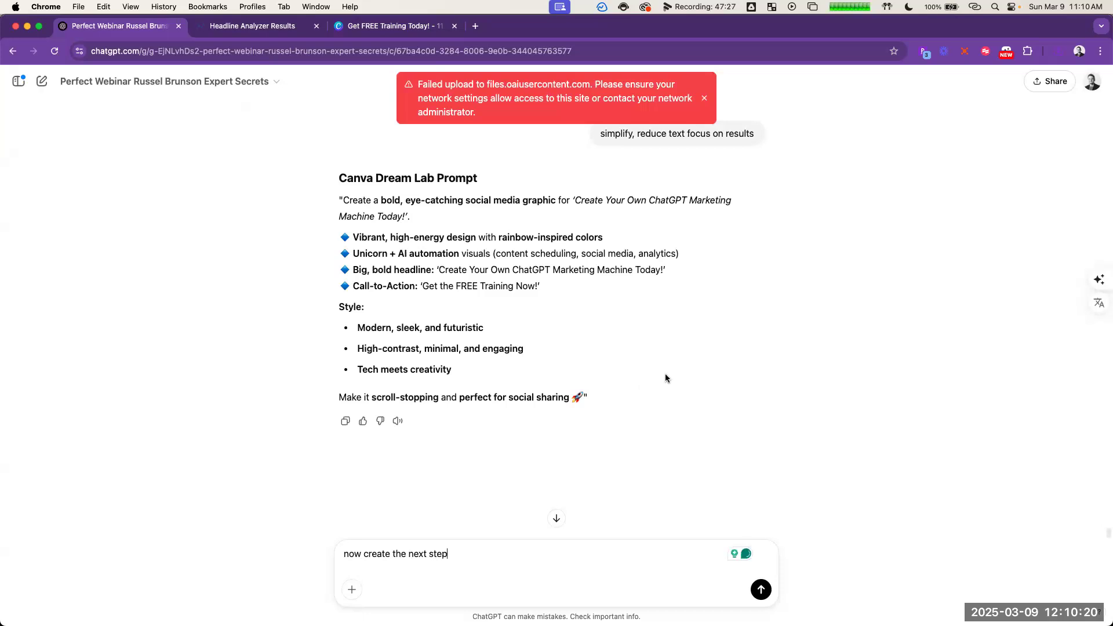
{"action": "key", "text": "super+a"}
{"action": "key", "text": "super+c"}
{"action": "key", "text": "super+r"}
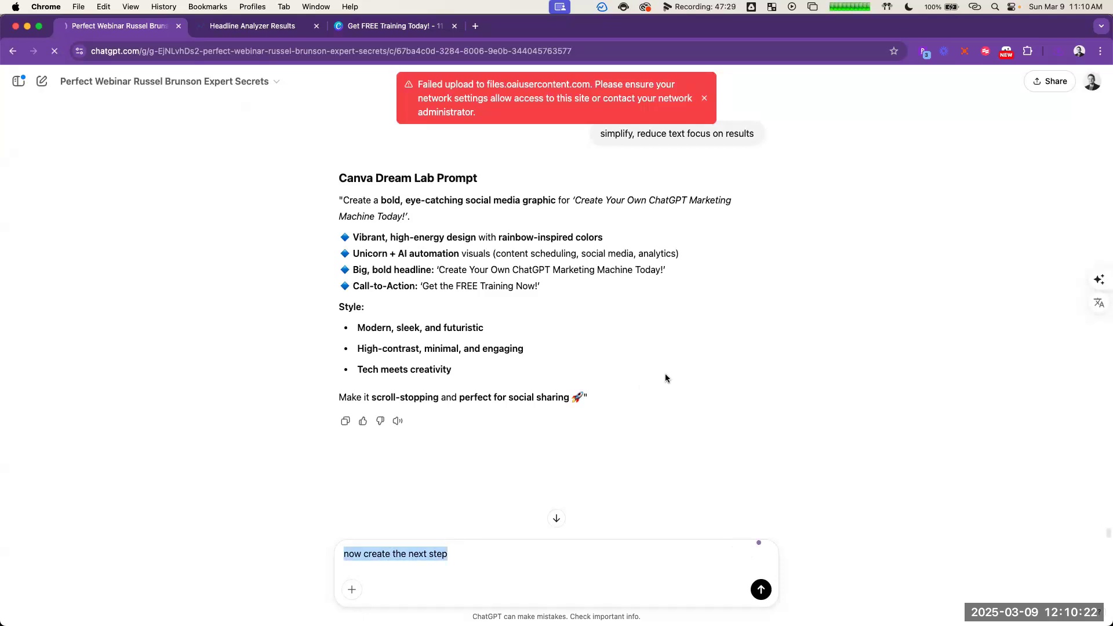
Step: Arrange ChatGPT beside the GoHighLevel page editor, send "now create the copy for the next step", and read through the generated copy
{"action": "key", "text": "ctrl+alt+Right"}
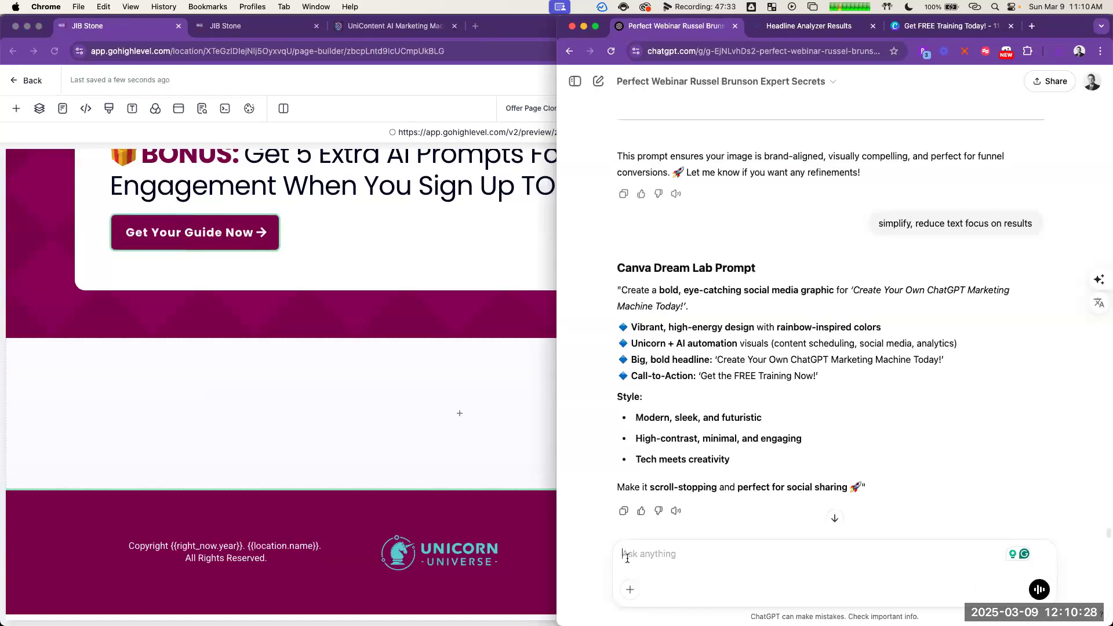
{"action": "left_click_drag", "start_coordinate": [557, 527], "coordinate": [417, 522]}
{"action": "key", "text": "super+v"}
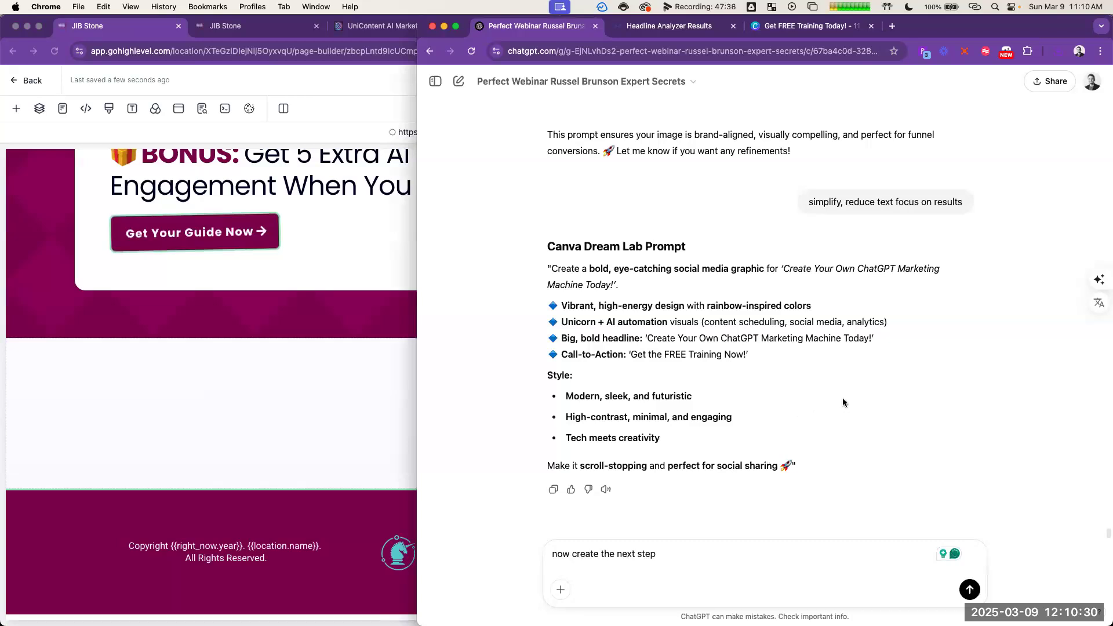
{"action": "left_click", "coordinate": [618, 555]}
{"action": "type", "text": "copy for "}
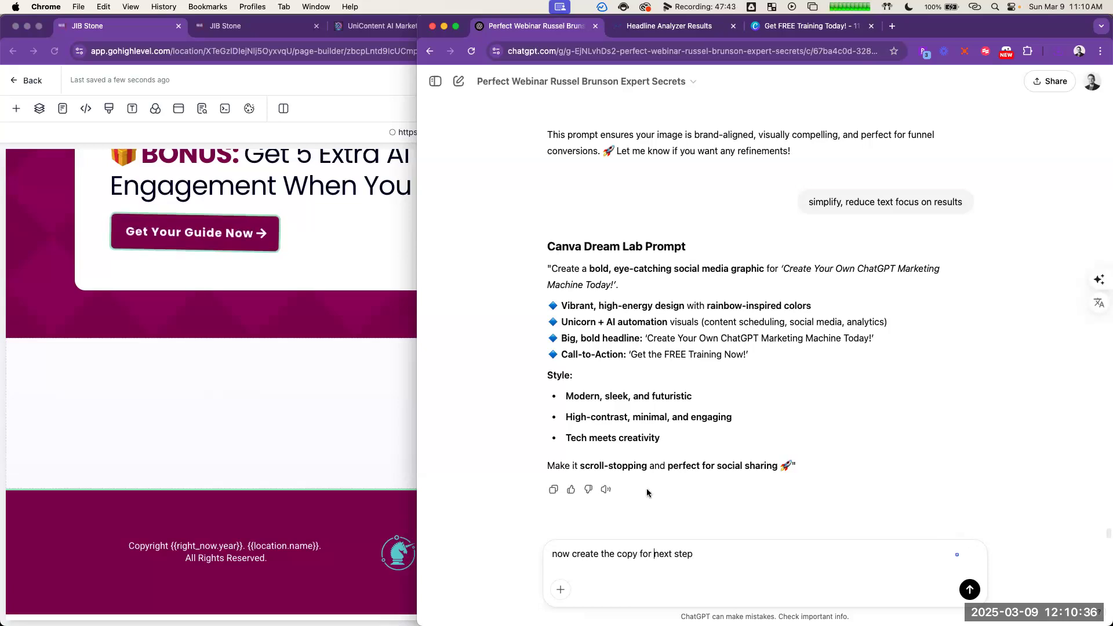
{"action": "type", "text": "the"}
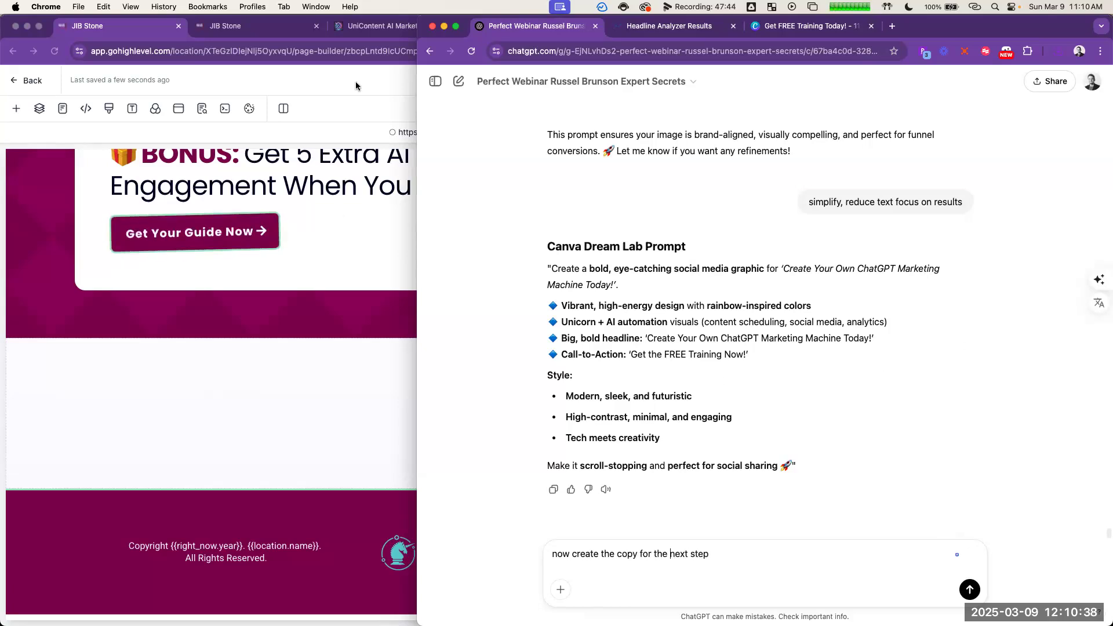
{"action": "key", "text": "Return"}
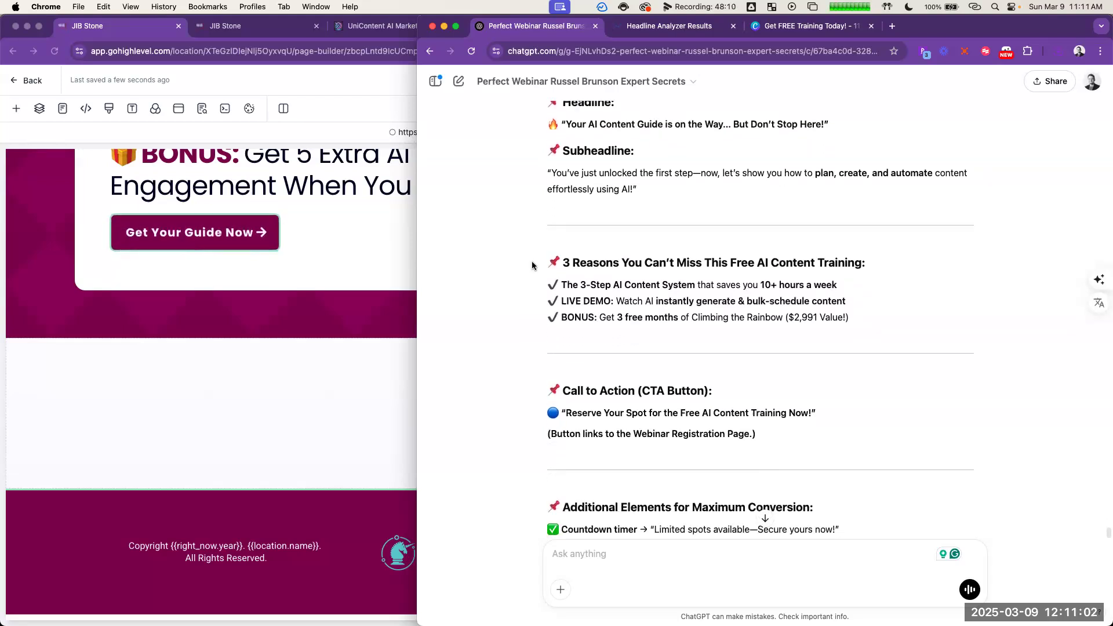
{"action": "scroll", "coordinate": [531, 259], "scroll_direction": "down", "scroll_amount": 2}
{"action": "scroll", "coordinate": [532, 271], "scroll_direction": "down", "scroll_amount": 2}
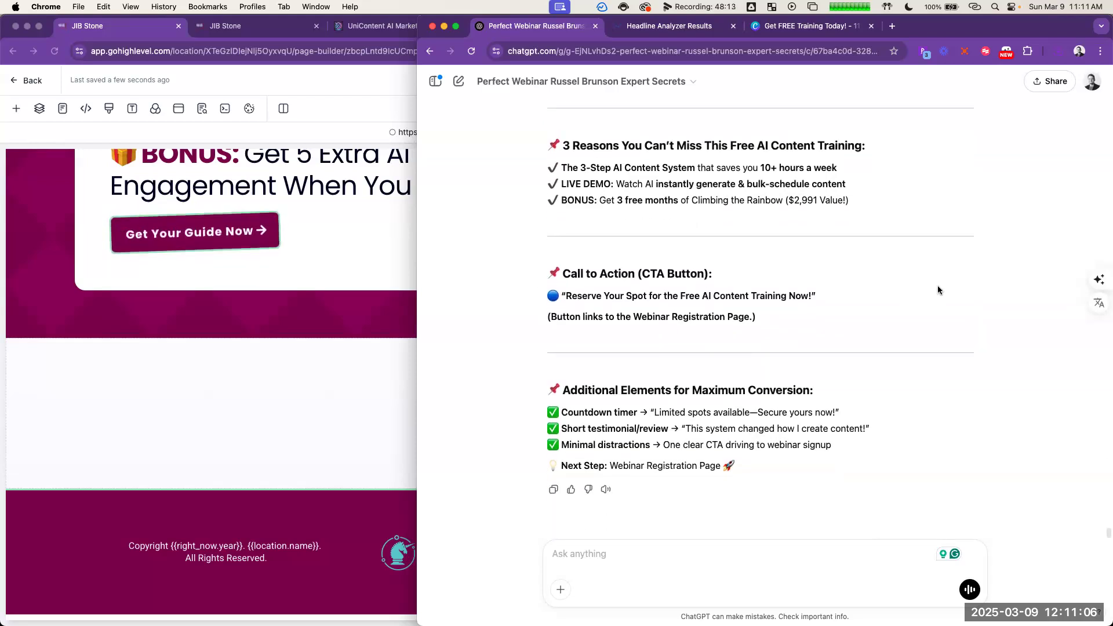
Step: Examine the generated thank-you page copy against the earlier opt-in page copy and the Final Flow Overview of the funnel
{"action": "scroll", "coordinate": [930, 283], "scroll_direction": "up", "scroll_amount": 8}
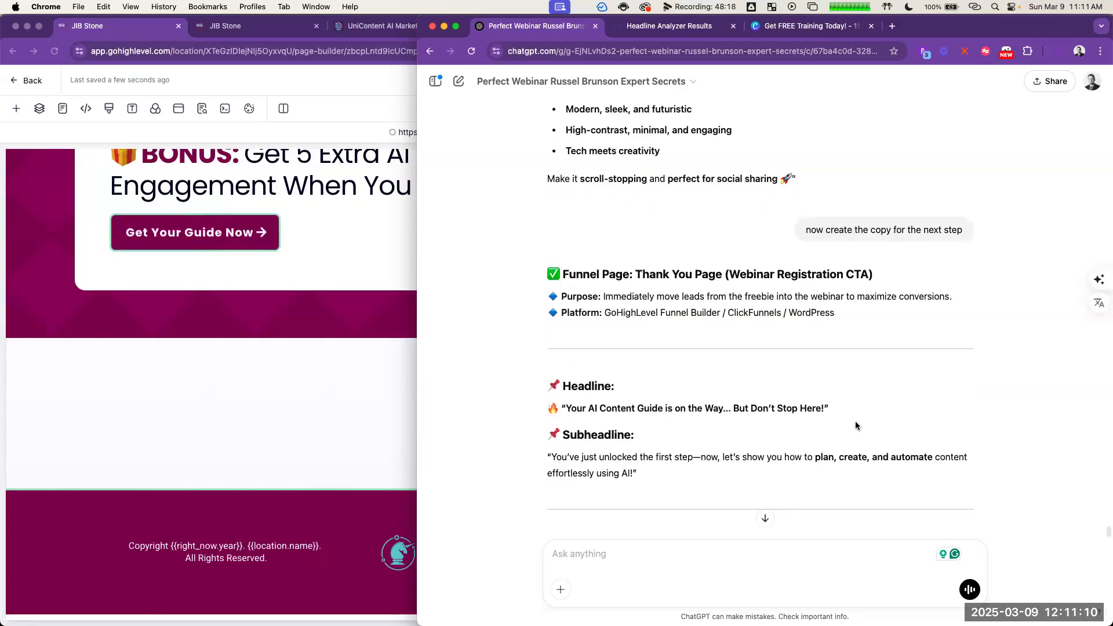
{"action": "scroll", "coordinate": [856, 423], "scroll_direction": "down", "scroll_amount": 1}
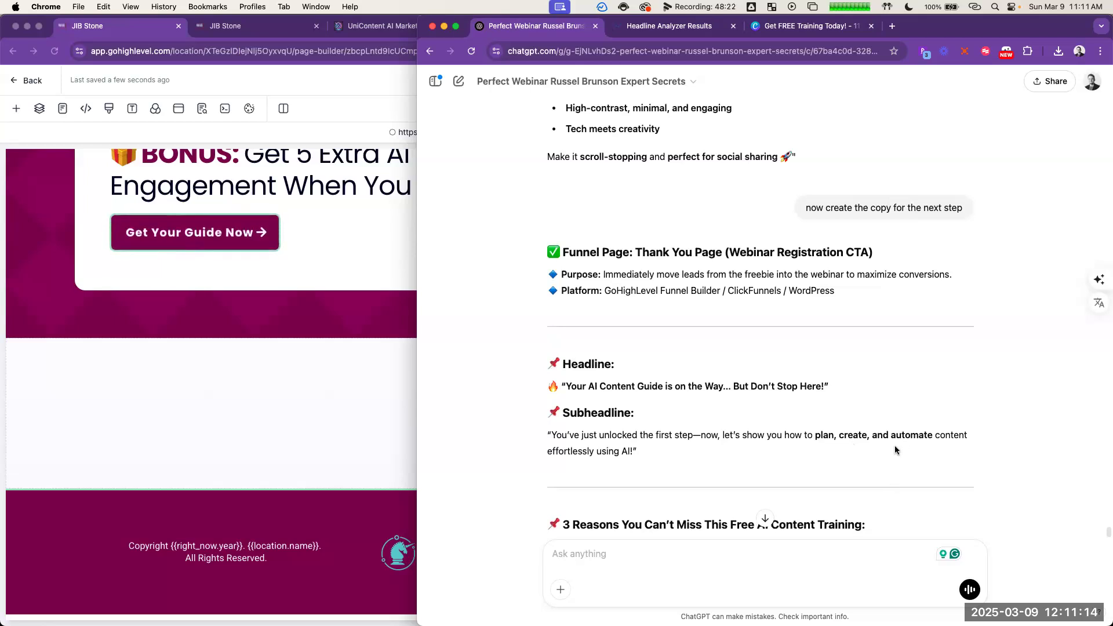
{"action": "scroll", "coordinate": [906, 387], "scroll_direction": "down", "scroll_amount": 3}
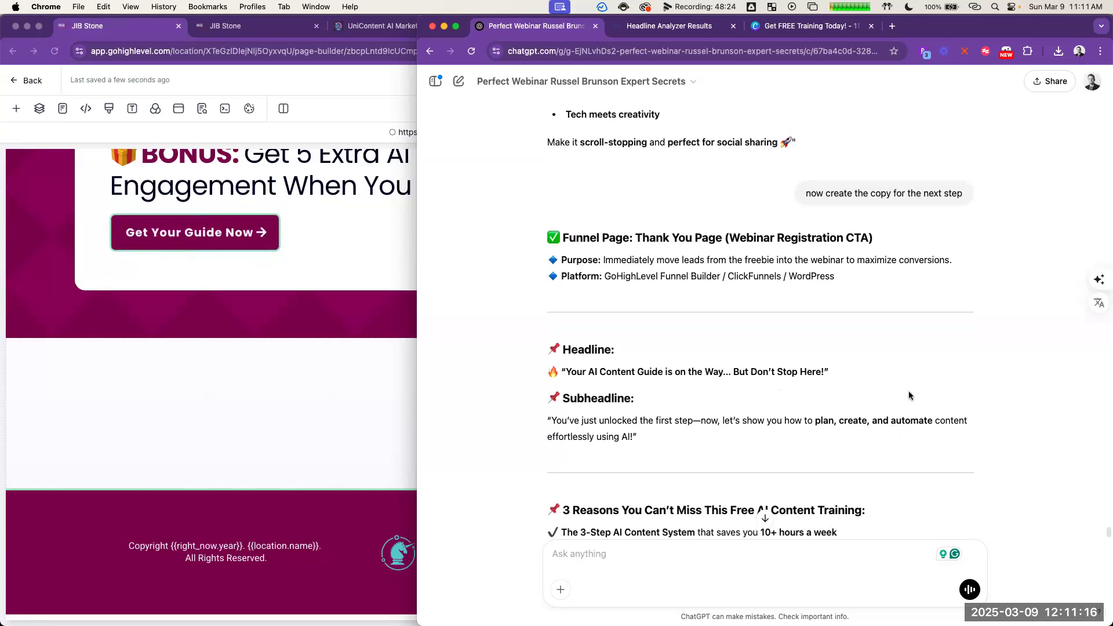
{"action": "scroll", "coordinate": [917, 394], "scroll_direction": "down", "scroll_amount": 3}
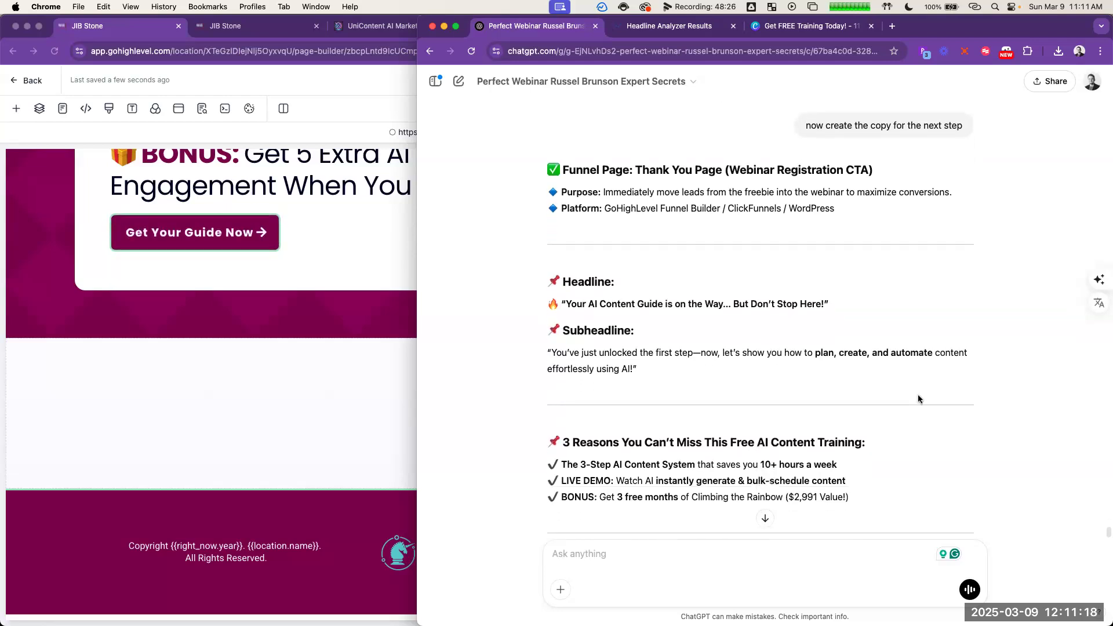
{"action": "scroll", "coordinate": [909, 412], "scroll_direction": "up", "scroll_amount": 20}
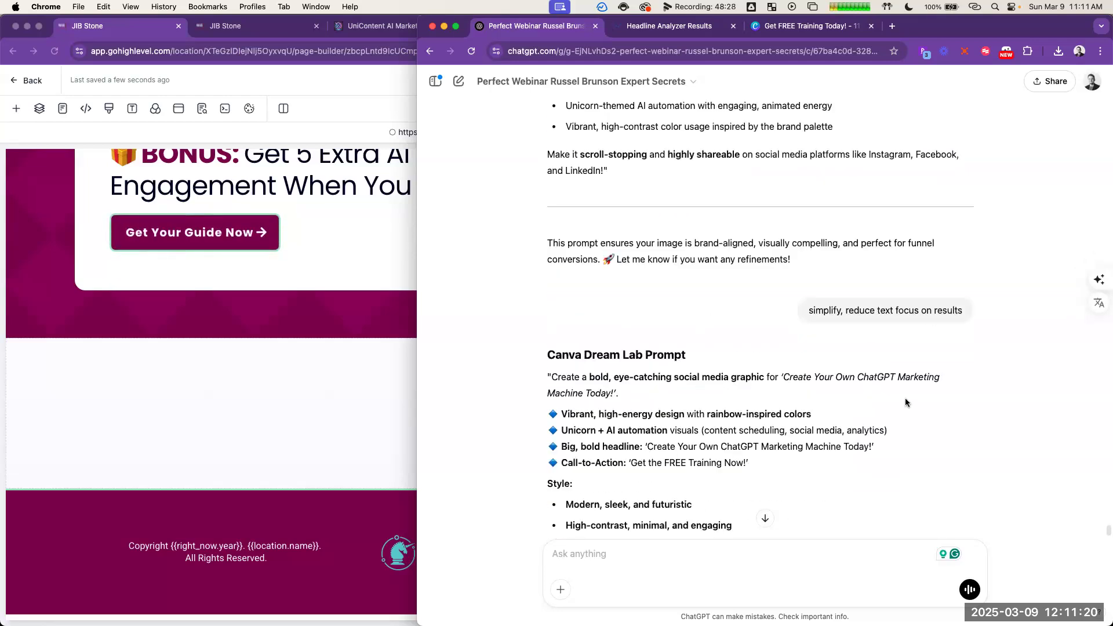
{"action": "scroll", "coordinate": [885, 411], "scroll_direction": "up", "scroll_amount": 15}
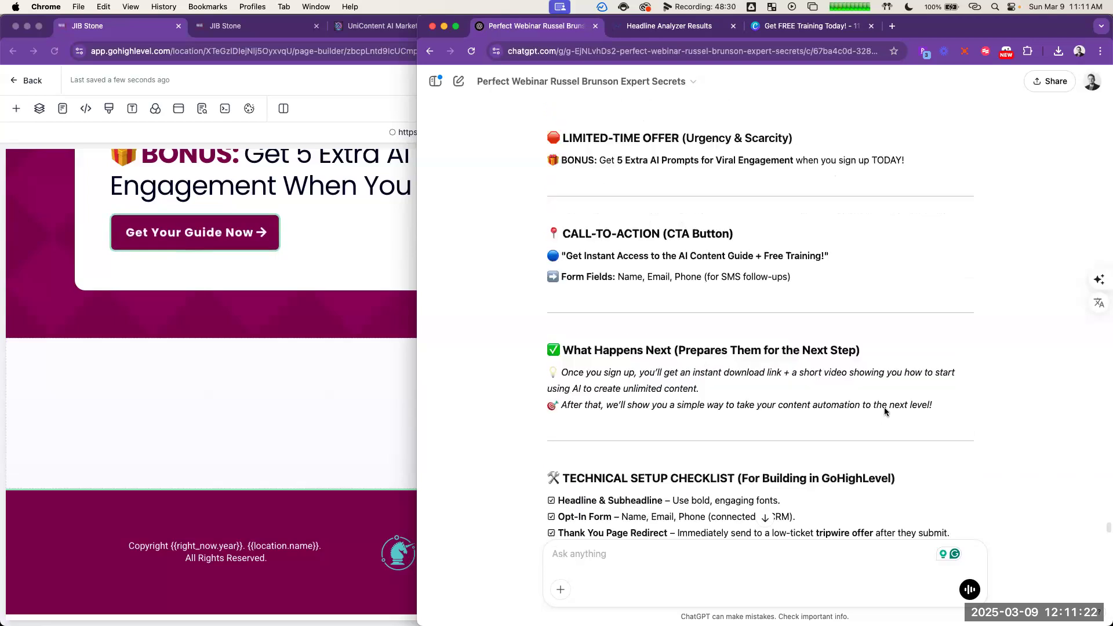
{"action": "scroll", "coordinate": [871, 408], "scroll_direction": "up", "scroll_amount": 15}
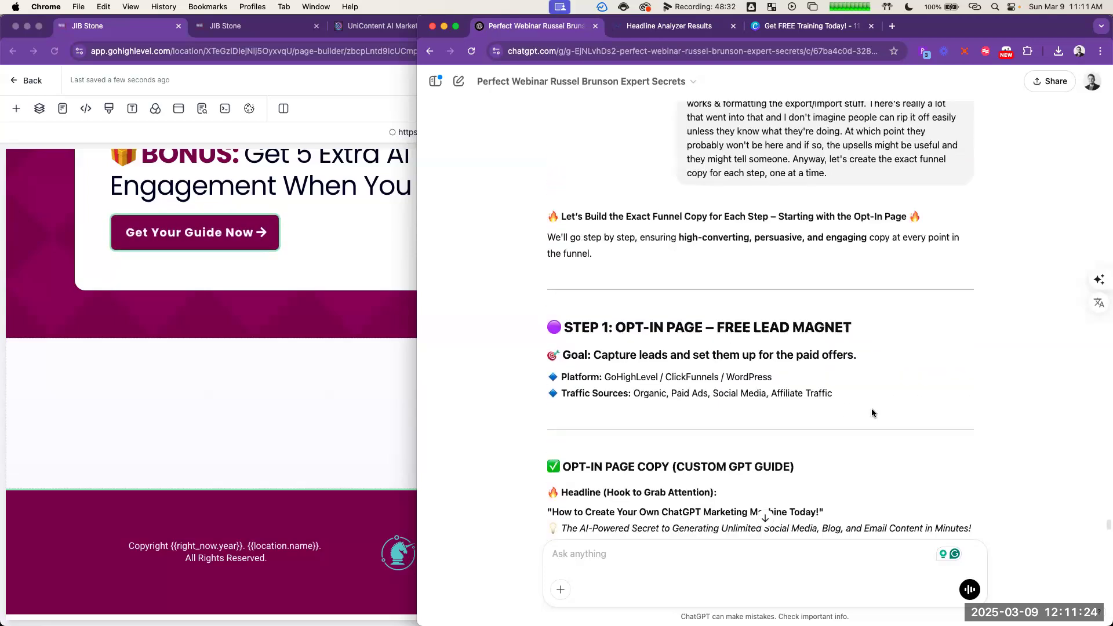
{"action": "left_click_drag", "start_coordinate": [533, 253], "coordinate": [696, 329]}
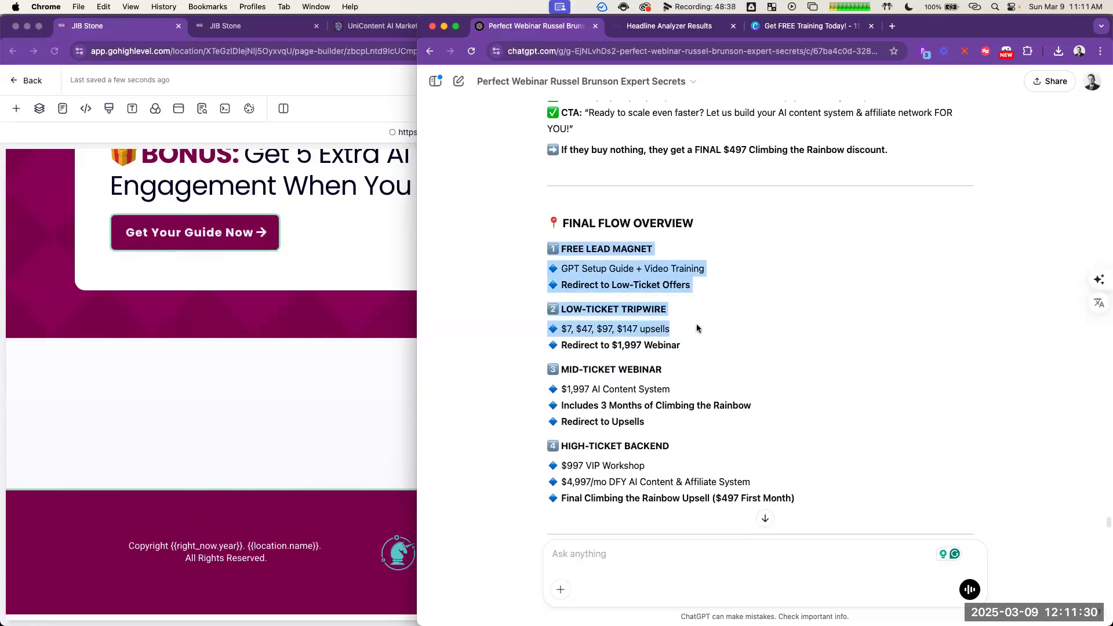
Step: Ask ChatGPT "is this the 2️⃣ LOW-TICKET TRIPWIRE?" using the heading from the flow overview, and read through the reply
{"action": "triple_click", "coordinate": [649, 307]}
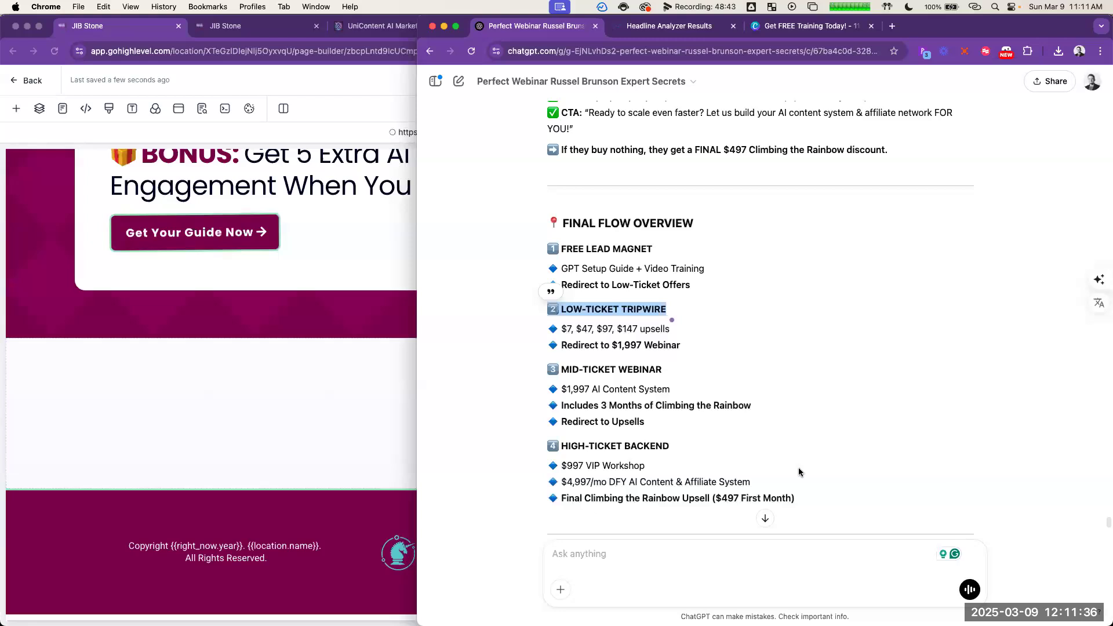
{"action": "scroll", "coordinate": [799, 471], "scroll_direction": "down", "scroll_amount": 15}
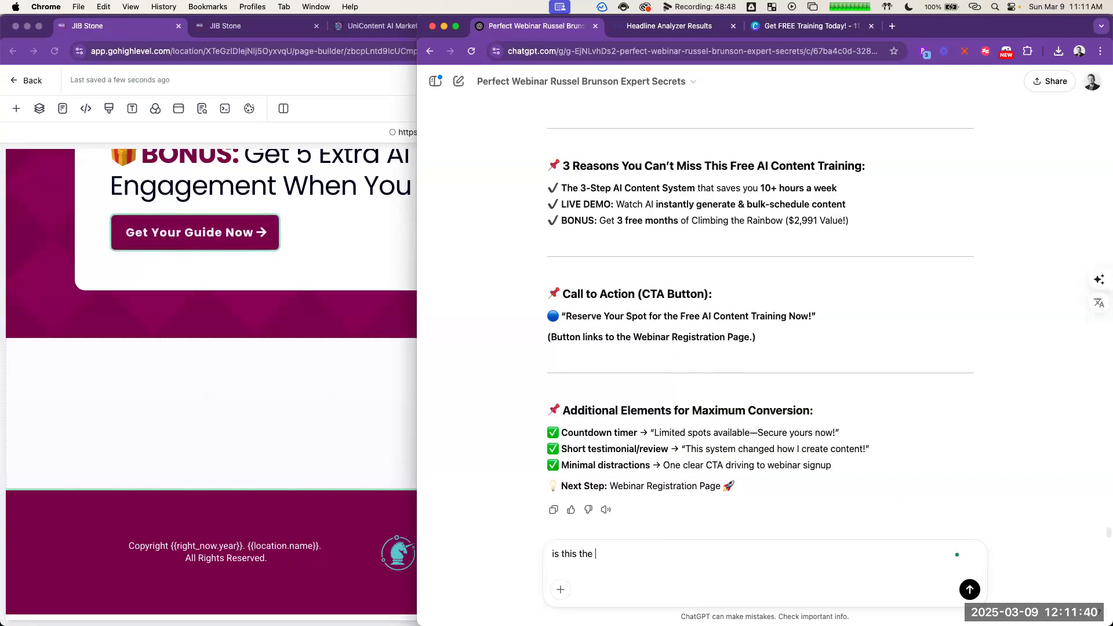
{"action": "key", "text": "Return"}
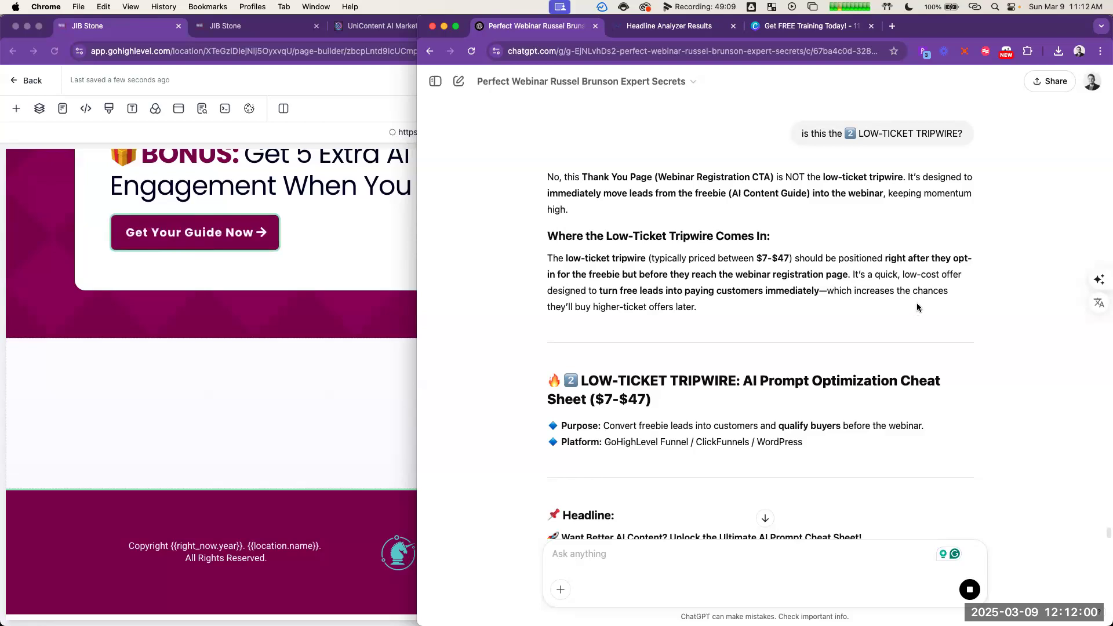
{"action": "scroll", "coordinate": [922, 310], "scroll_direction": "down", "scroll_amount": 3}
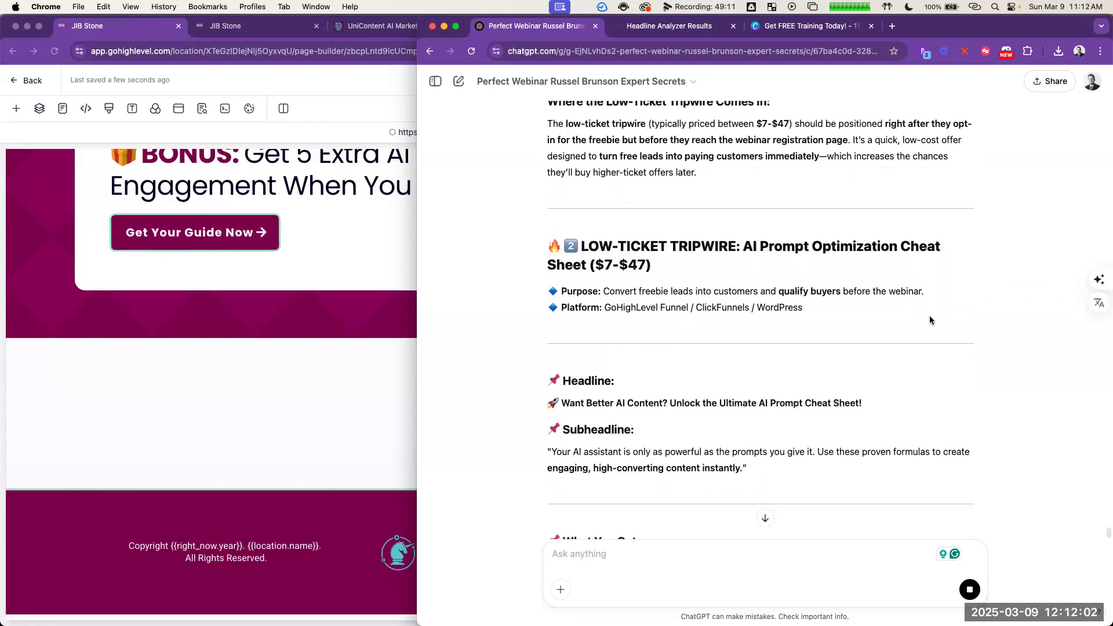
{"action": "scroll", "coordinate": [931, 318], "scroll_direction": "down", "scroll_amount": 2}
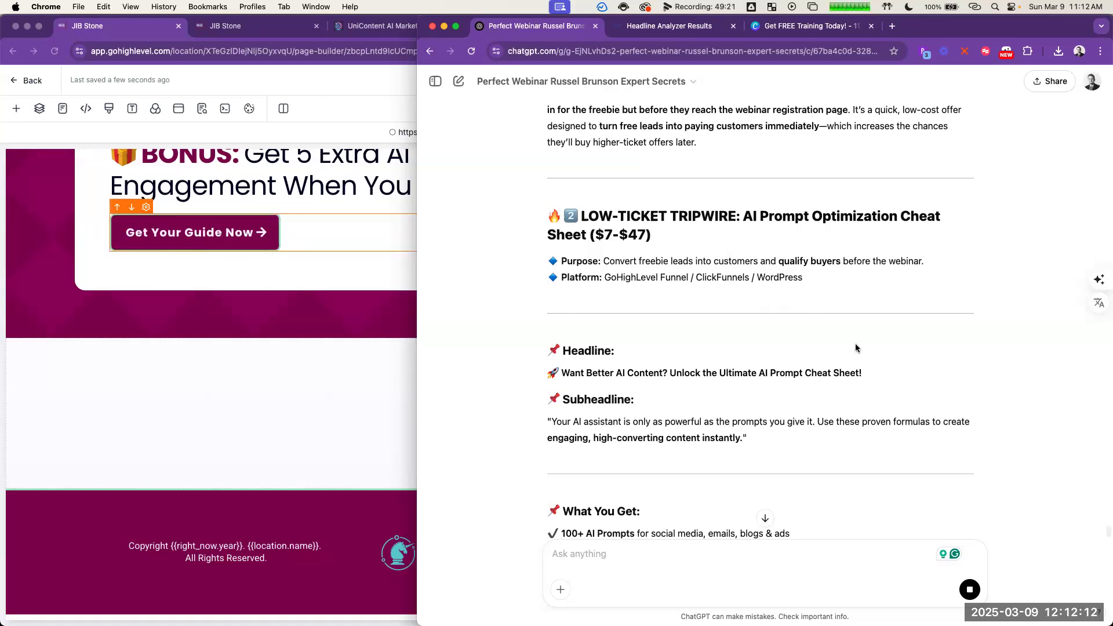
Step: Switch to the GoHighLevel page editor, open the page's popup and its settings, and add a one-column row to it
{"action": "scroll", "coordinate": [253, 348], "scroll_direction": "up", "scroll_amount": 3}
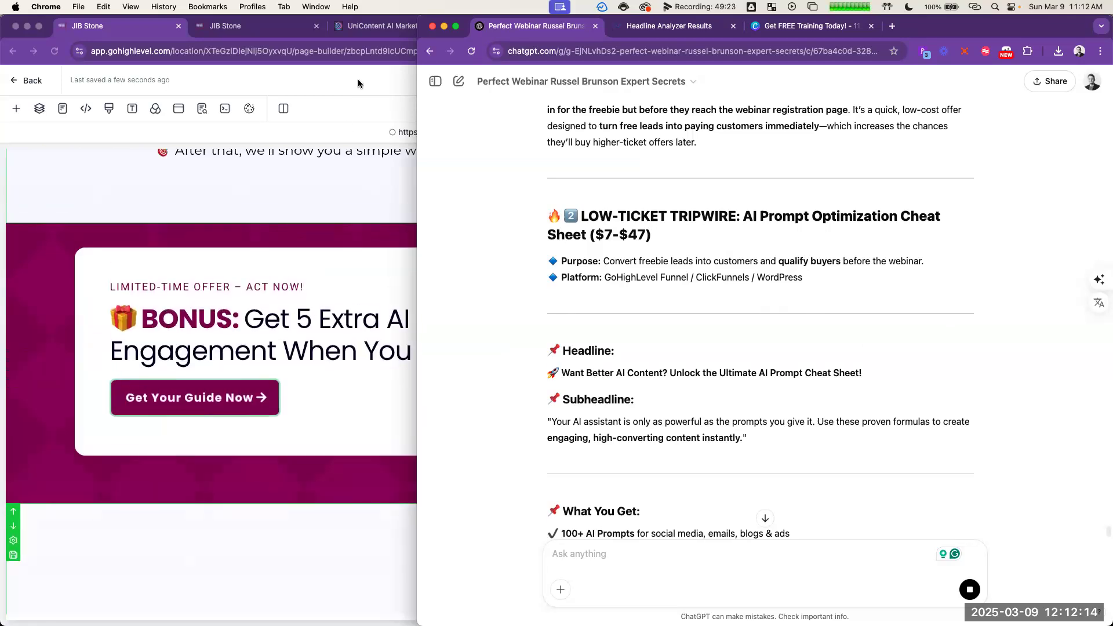
{"action": "left_click", "coordinate": [357, 78]}
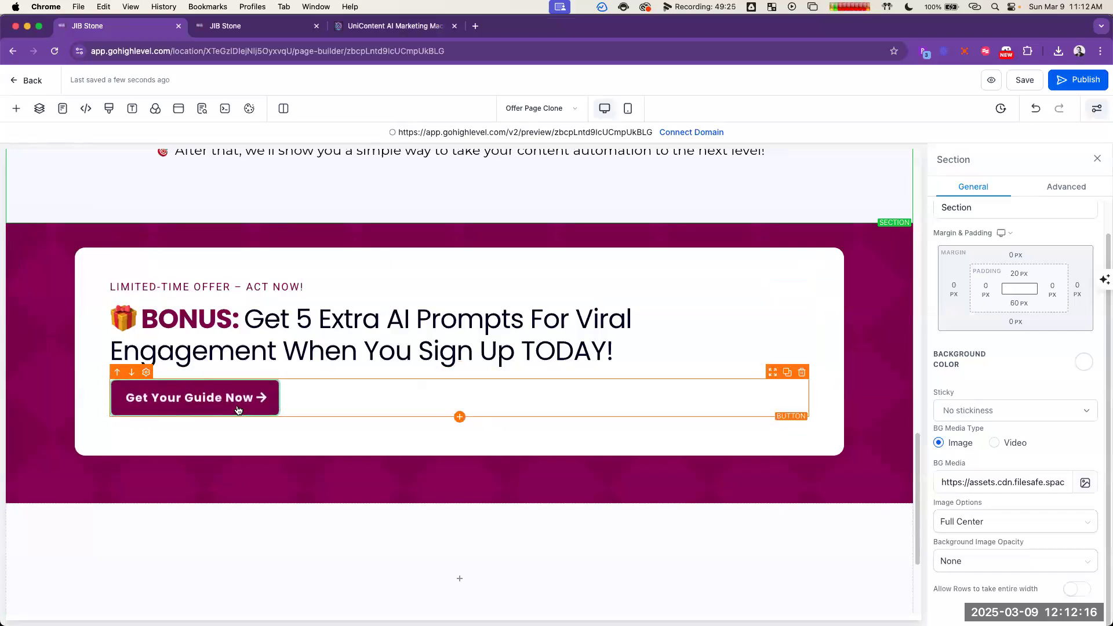
{"action": "left_click", "coordinate": [1067, 187]}
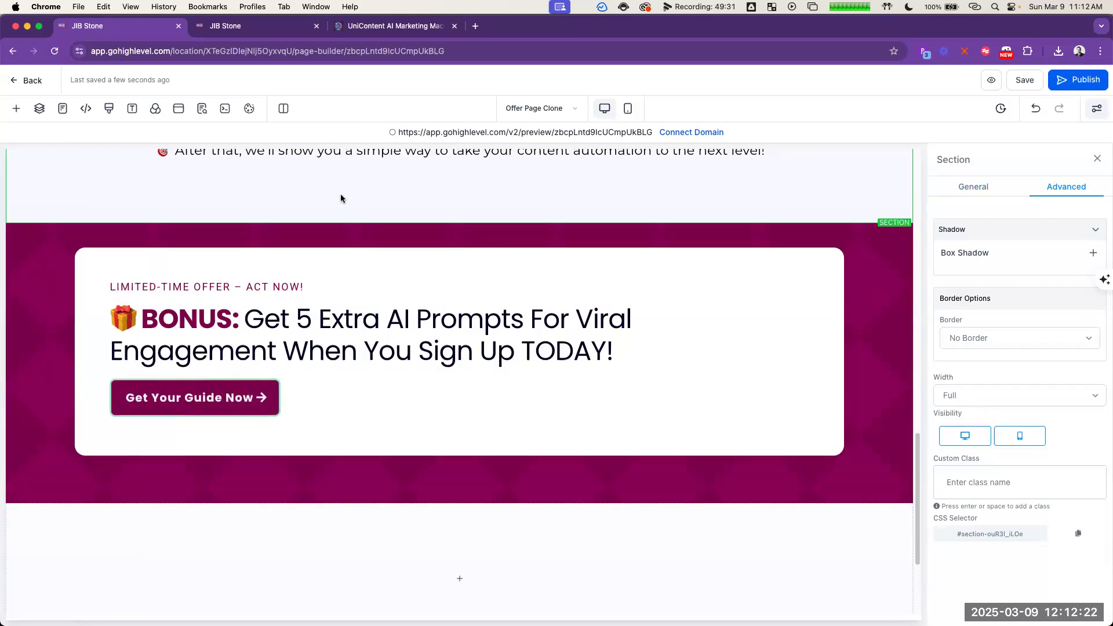
{"action": "left_click", "coordinate": [178, 109]}
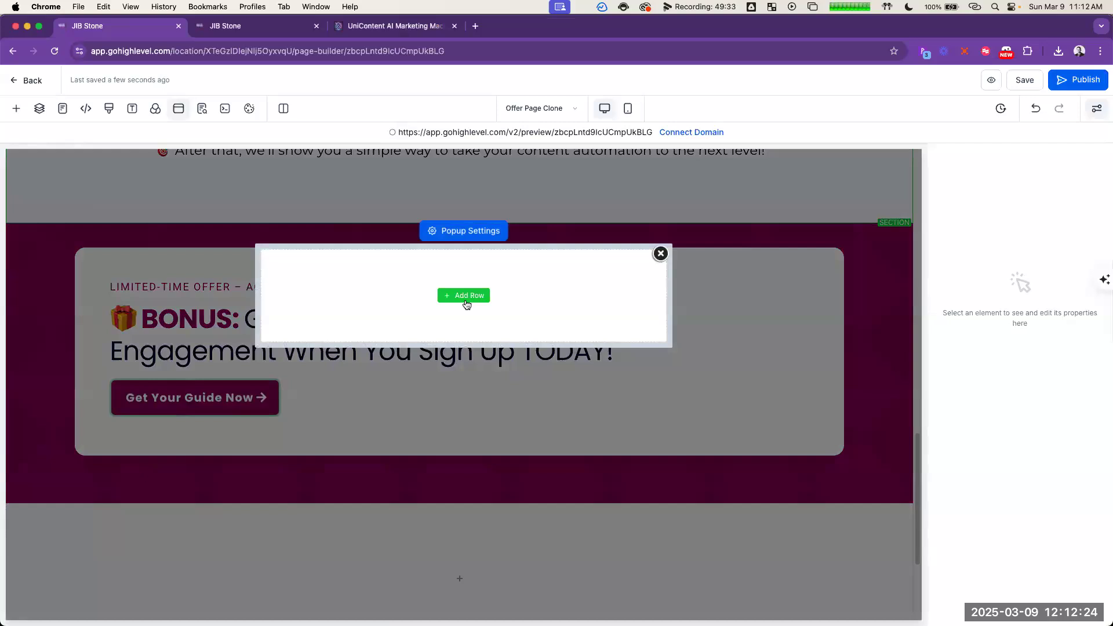
{"action": "left_click", "coordinate": [463, 234]}
{"action": "scroll", "coordinate": [1041, 442], "scroll_direction": "down", "scroll_amount": 1}
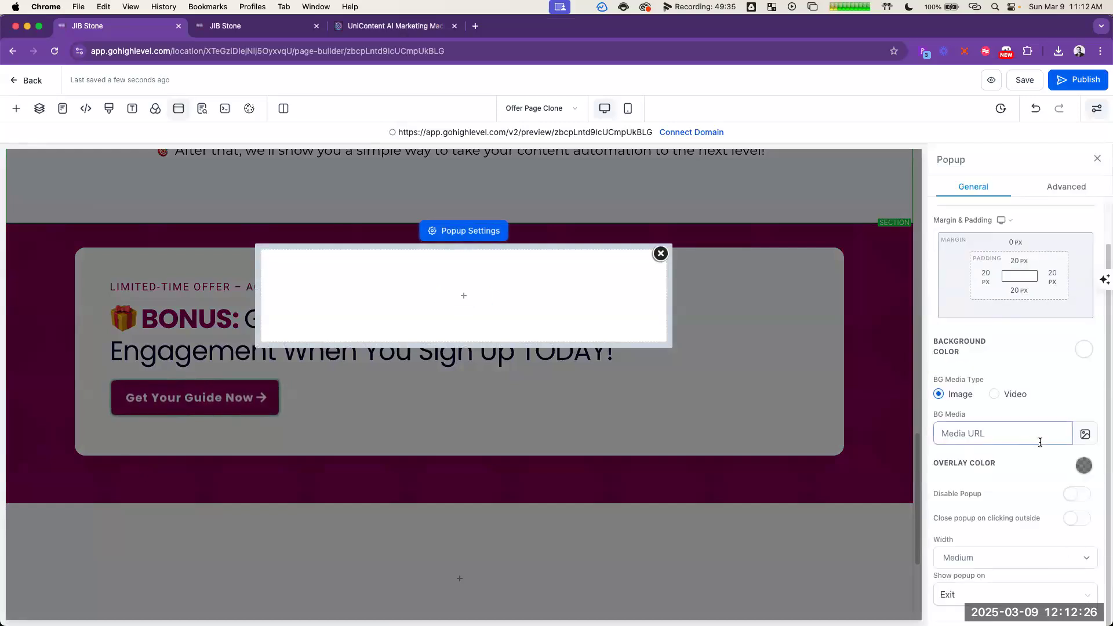
{"action": "left_click", "coordinate": [463, 296]}
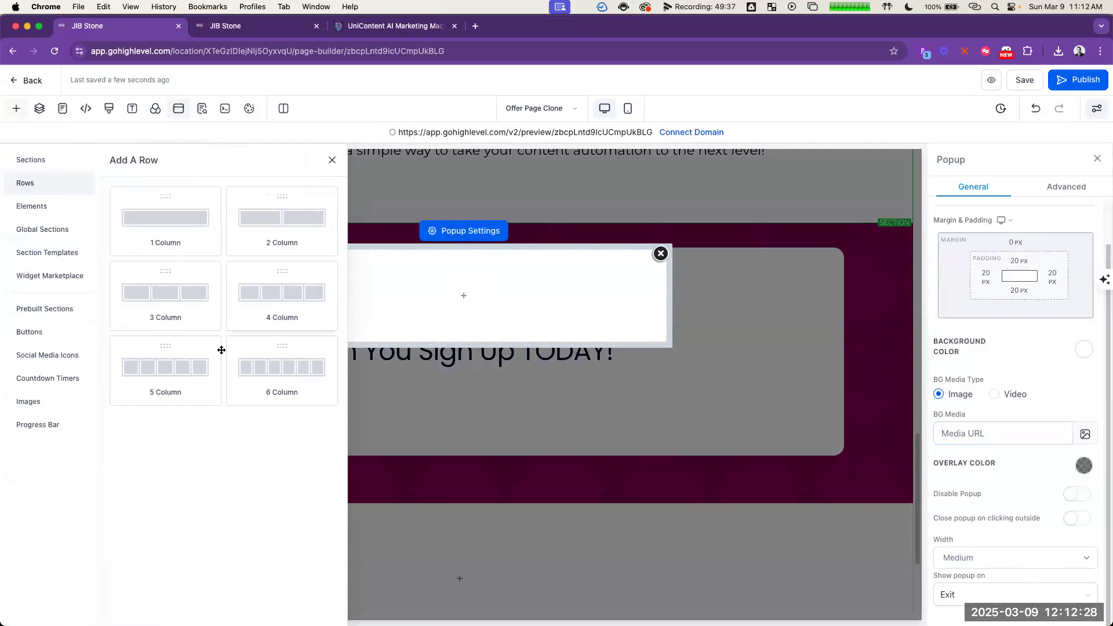
{"action": "left_click_drag", "start_coordinate": [149, 229], "coordinate": [412, 282]}
Step: Add a form element to the popup's column and choose "FREE Sign up Form" for it
{"action": "left_click", "coordinate": [458, 313]}
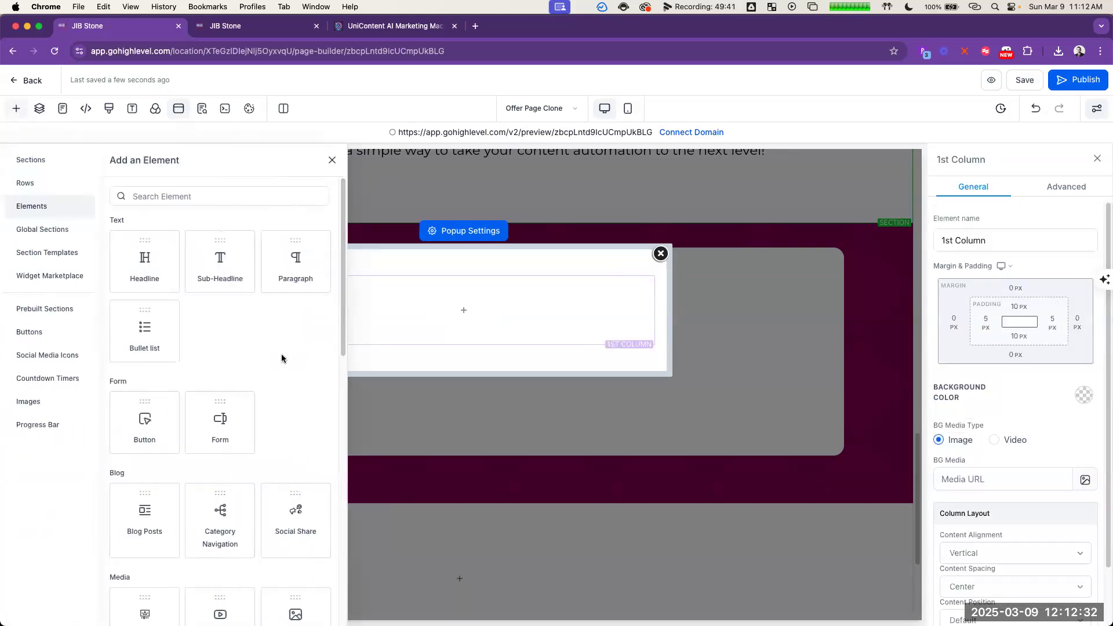
{"action": "left_click", "coordinate": [221, 424]}
{"action": "left_click", "coordinate": [528, 300]}
{"action": "scroll", "coordinate": [524, 371], "scroll_direction": "down", "scroll_amount": 10}
{"action": "scroll", "coordinate": [606, 362], "scroll_direction": "up", "scroll_amount": 5}
{"action": "scroll", "coordinate": [603, 365], "scroll_direction": "up", "scroll_amount": 2}
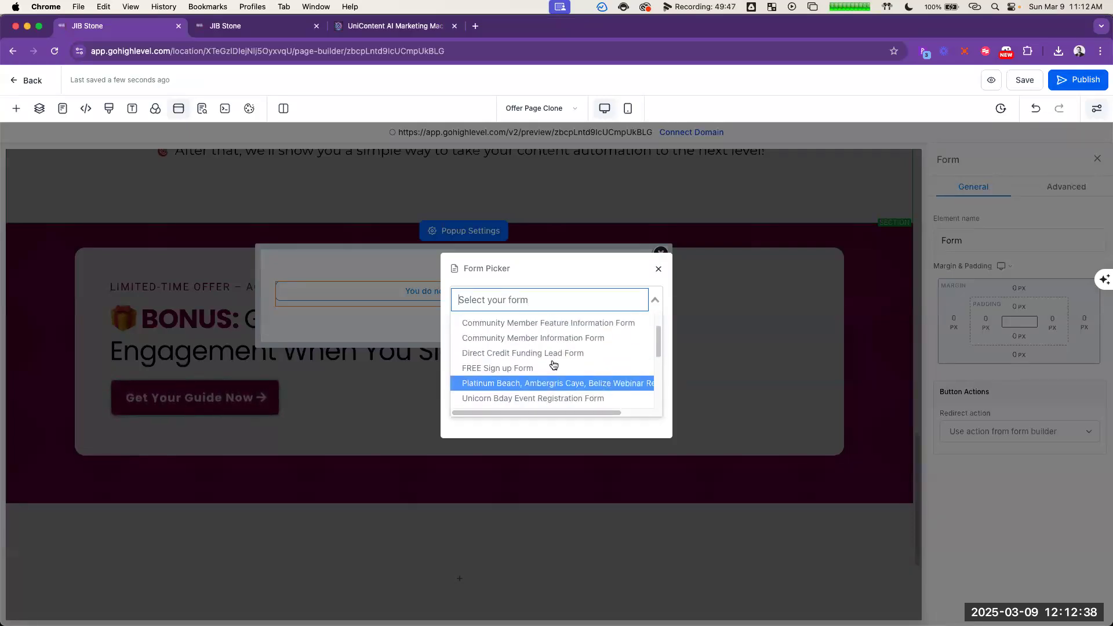
{"action": "left_click", "coordinate": [551, 366]}
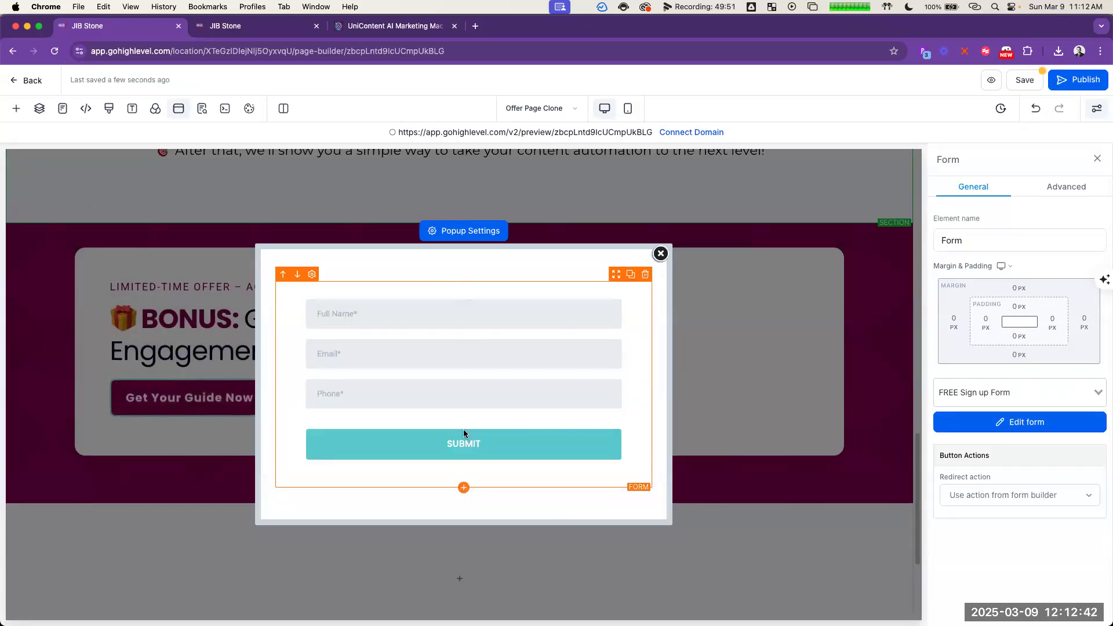
Step: Add a headline below the popup form and set its text to "Access Your FREE Content Today!"
{"action": "left_click", "coordinate": [464, 488]}
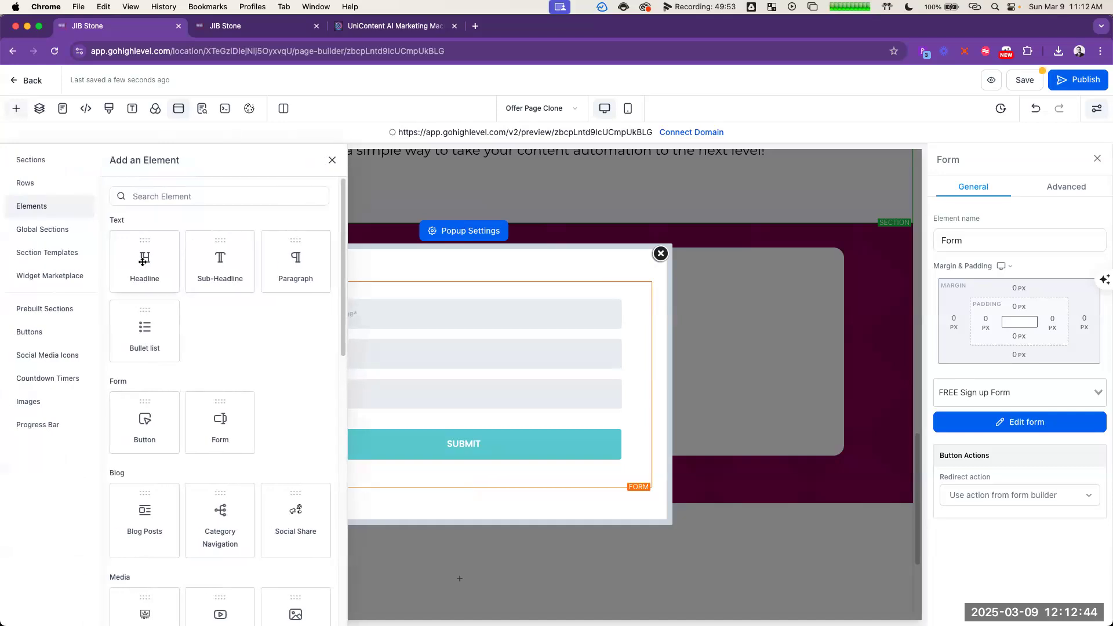
{"action": "left_click", "coordinate": [143, 262]}
{"action": "triple_click", "coordinate": [524, 503]}
{"action": "type", "text": "Download"}
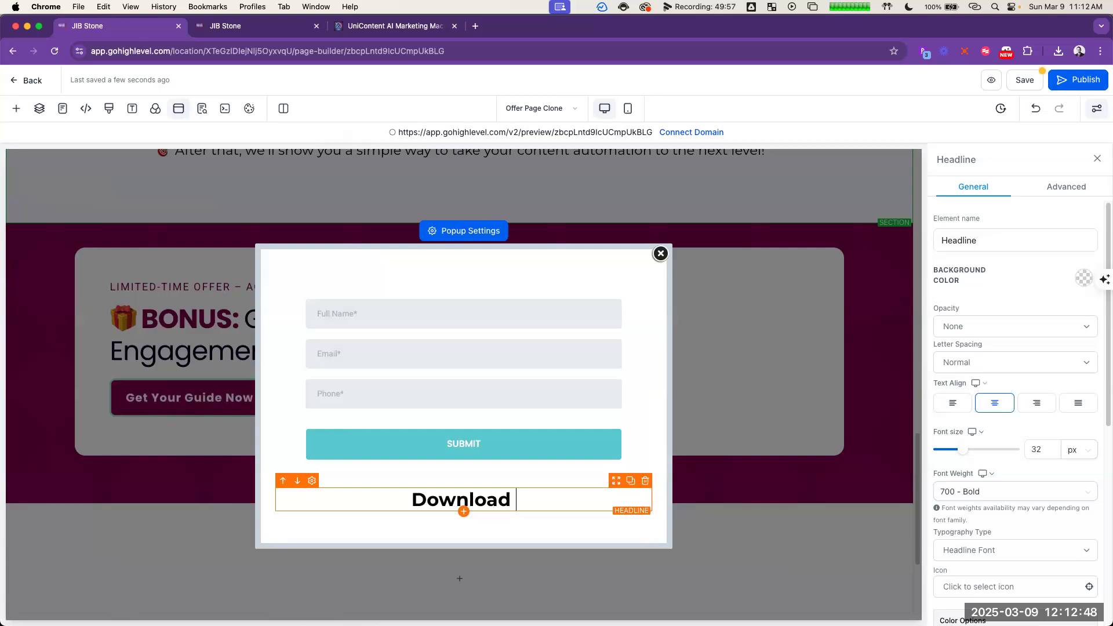
{"action": "key", "text": "super+a"}
{"action": "type", "text": "Access Your FREE Gu"}
{"action": "key", "text": "BackSpace"}
{"action": "key", "text": "BackSpace"}
{"action": "type", "text": "Content Today!"}
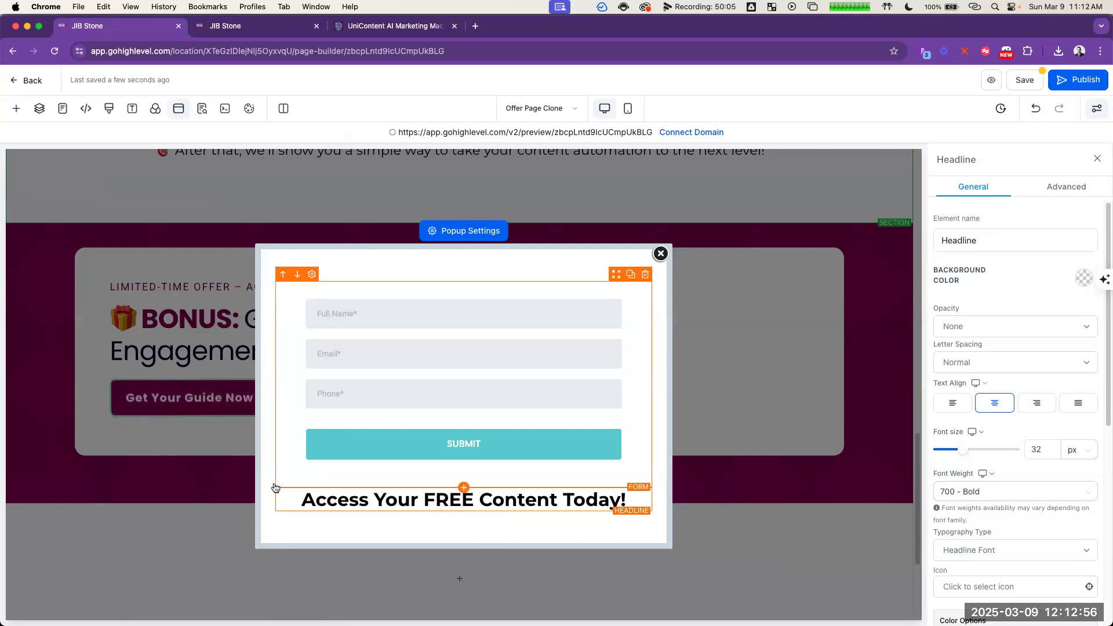
Step: Move the popup's headline above the sign-up form
{"action": "left_click", "coordinate": [282, 481]}
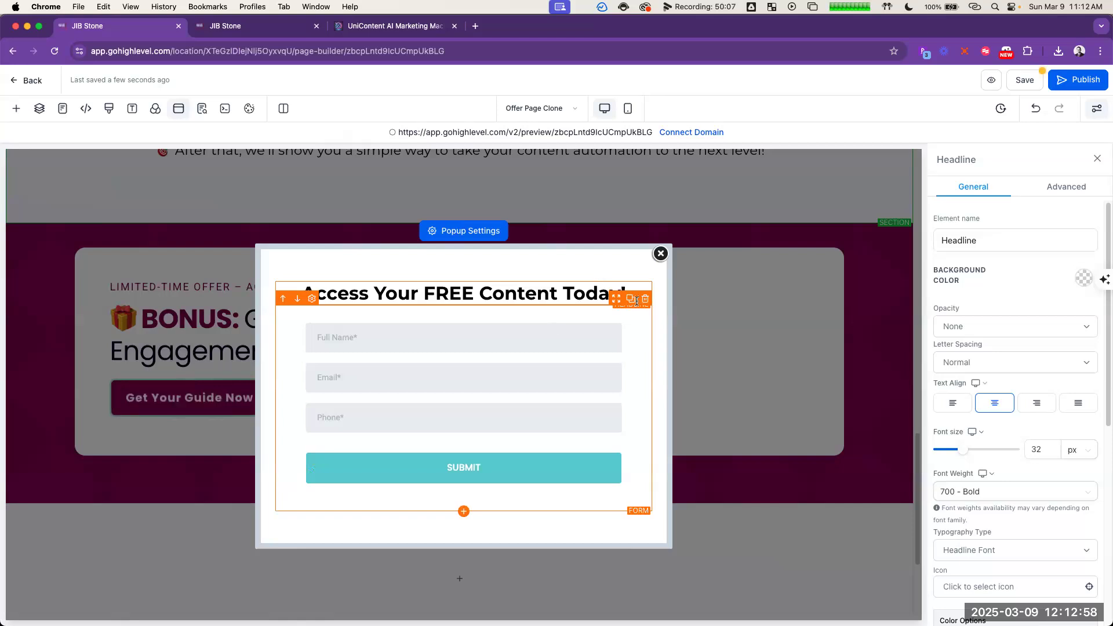
{"action": "double_click", "coordinate": [496, 299]}
{"action": "left_click", "coordinate": [537, 254]}
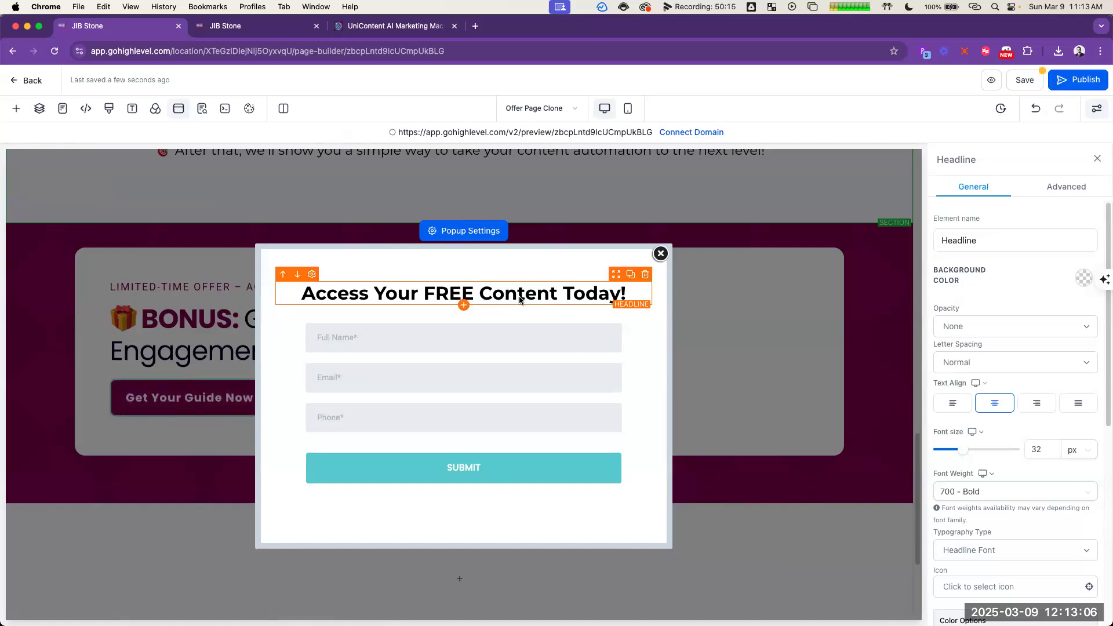
Step: Add a sub-headline under the popup headline reading "Your Download will be Emailed Immediately!" and italicize it
{"action": "left_click", "coordinate": [463, 307]}
{"action": "left_click", "coordinate": [221, 258]}
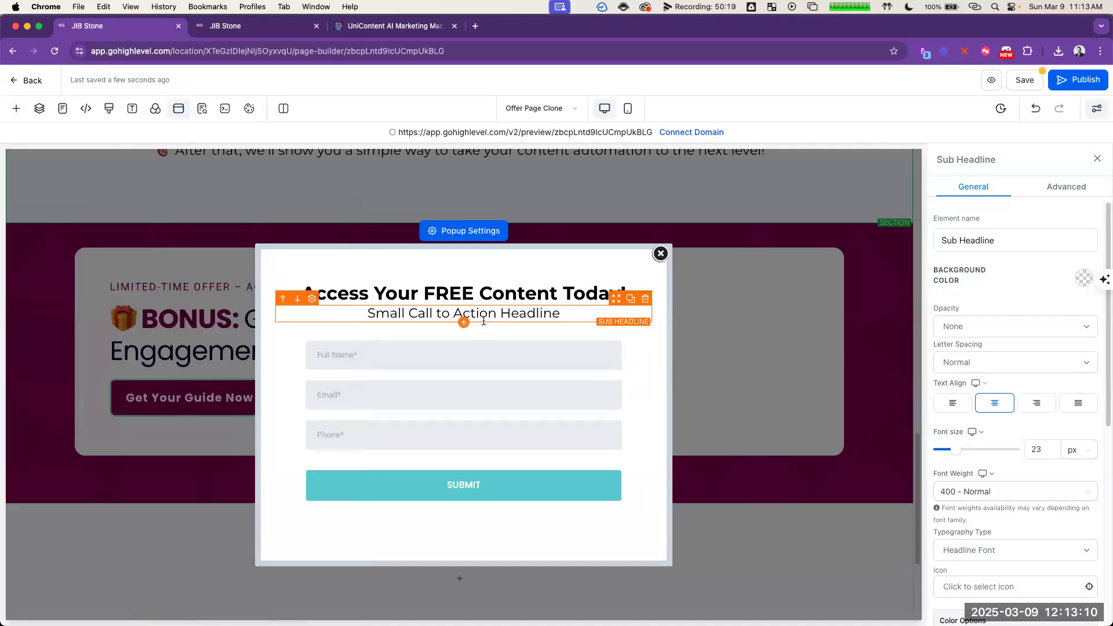
{"action": "double_click", "coordinate": [484, 318]}
{"action": "type", "text": "Your D"}
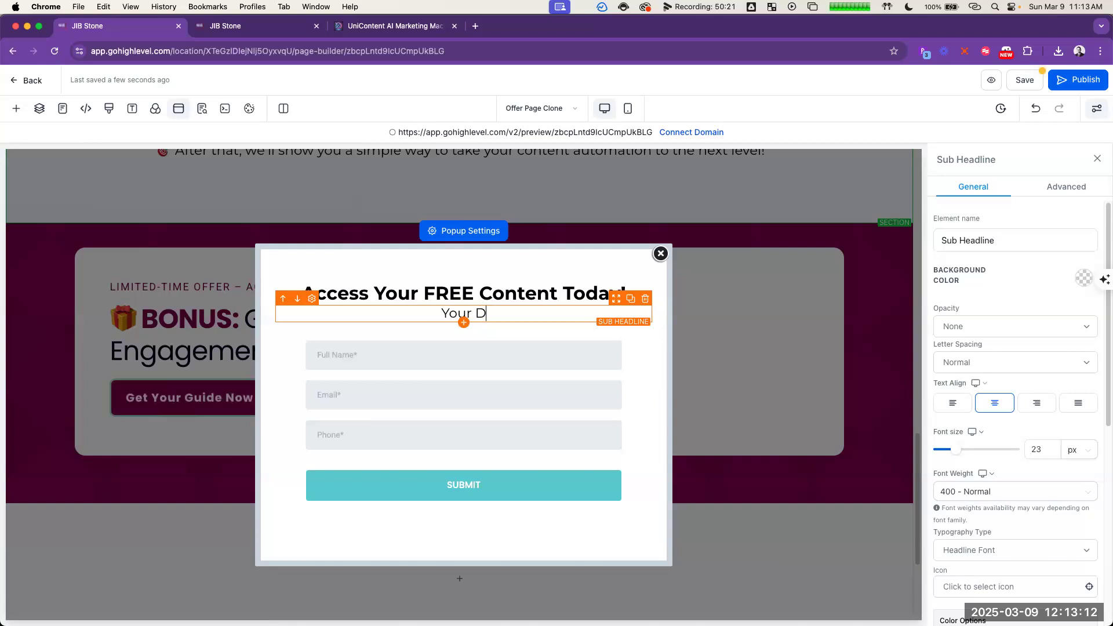
{"action": "type", "text": "ownload will be"}
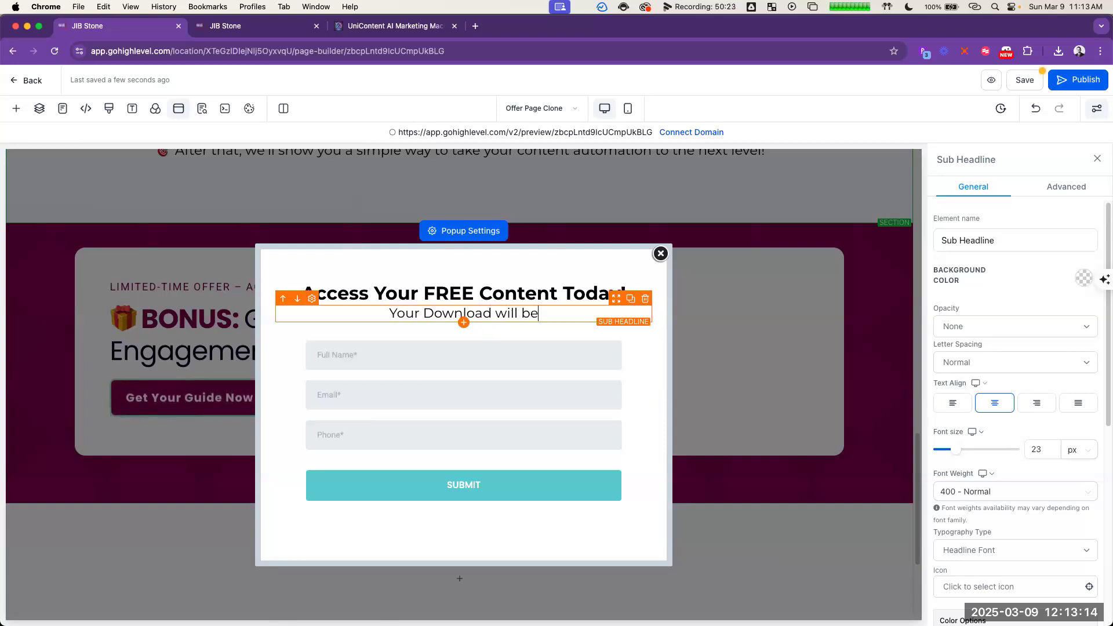
{"action": "key", "text": "BackSpace"}
{"action": "key", "text": "BackSpace"}
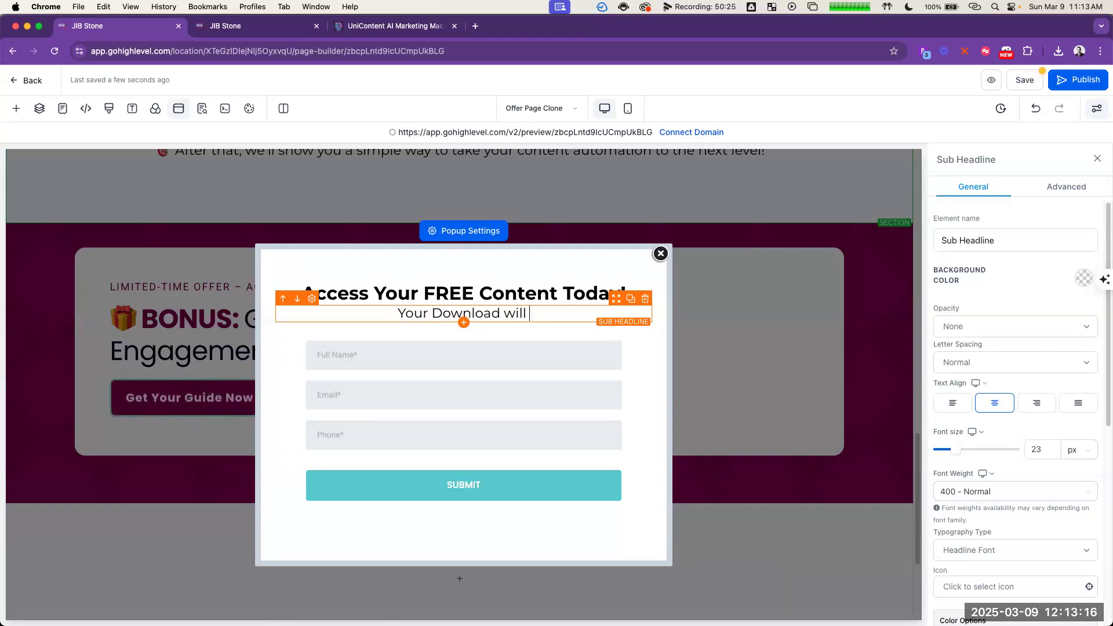
{"action": "key", "text": "BackSpace"}
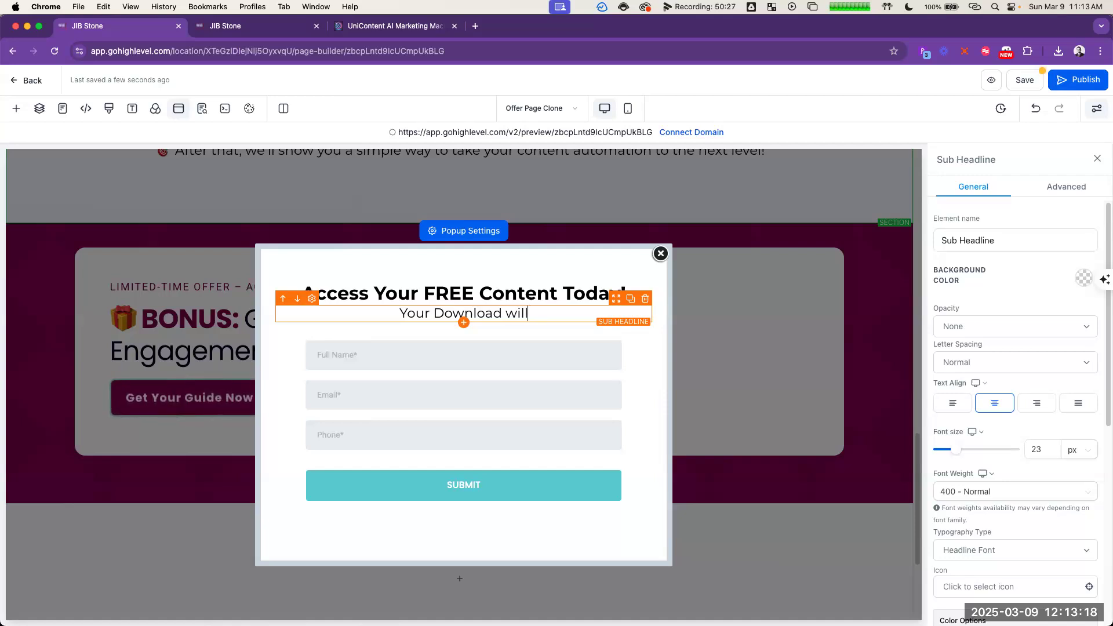
{"action": "type", "text": "be E"}
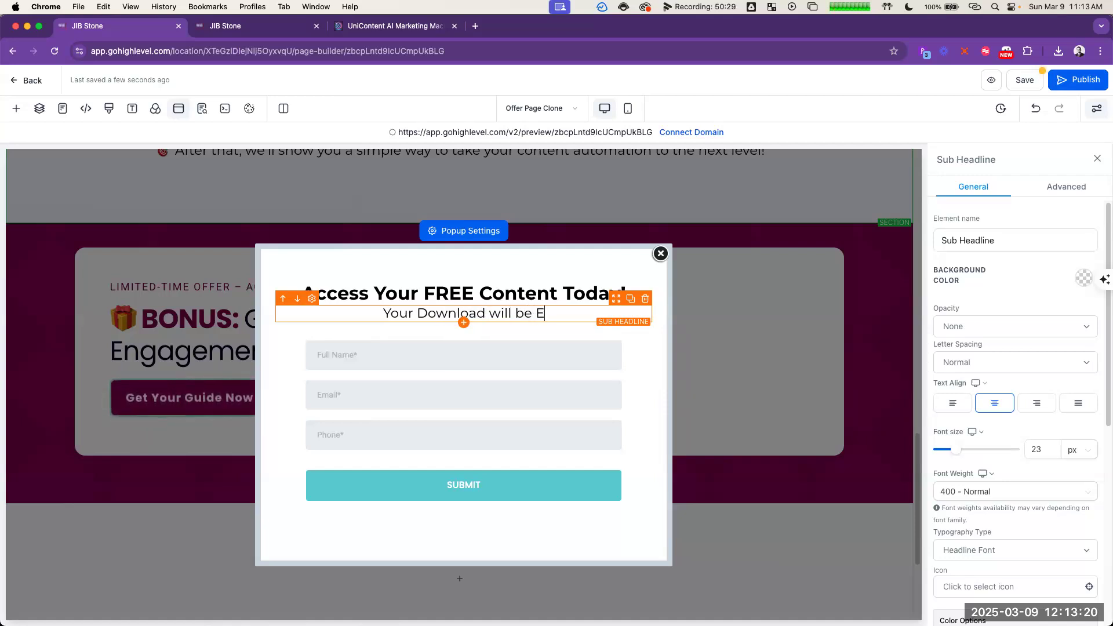
{"action": "type", "text": "mailed Imm"}
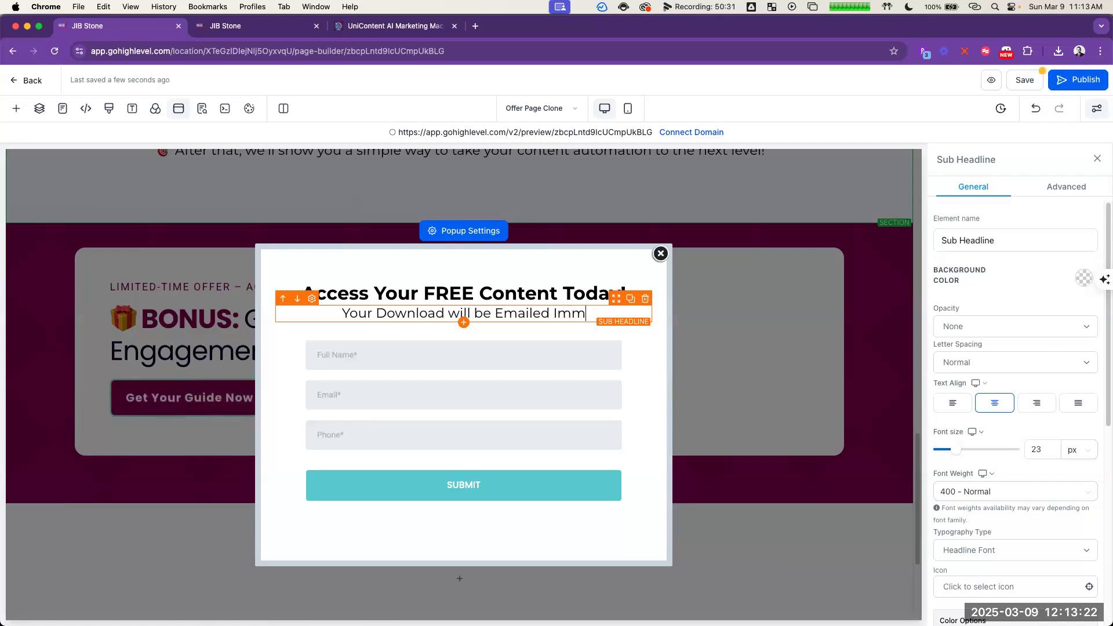
{"action": "type", "text": "ediately!"}
{"action": "key", "text": "super+a"}
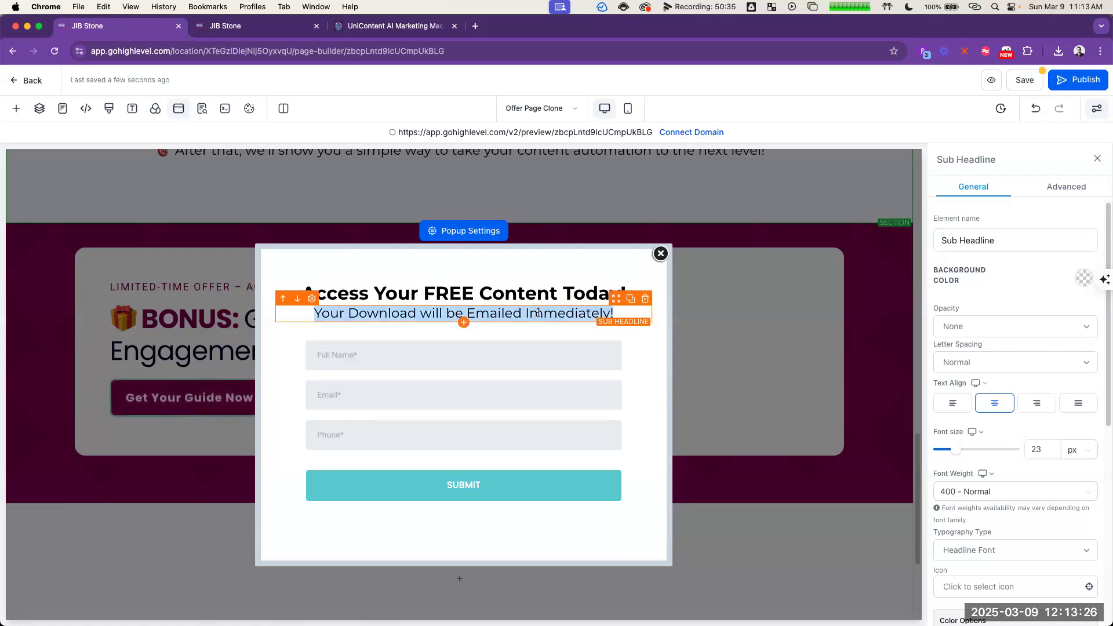
{"action": "left_click", "coordinate": [495, 341]}
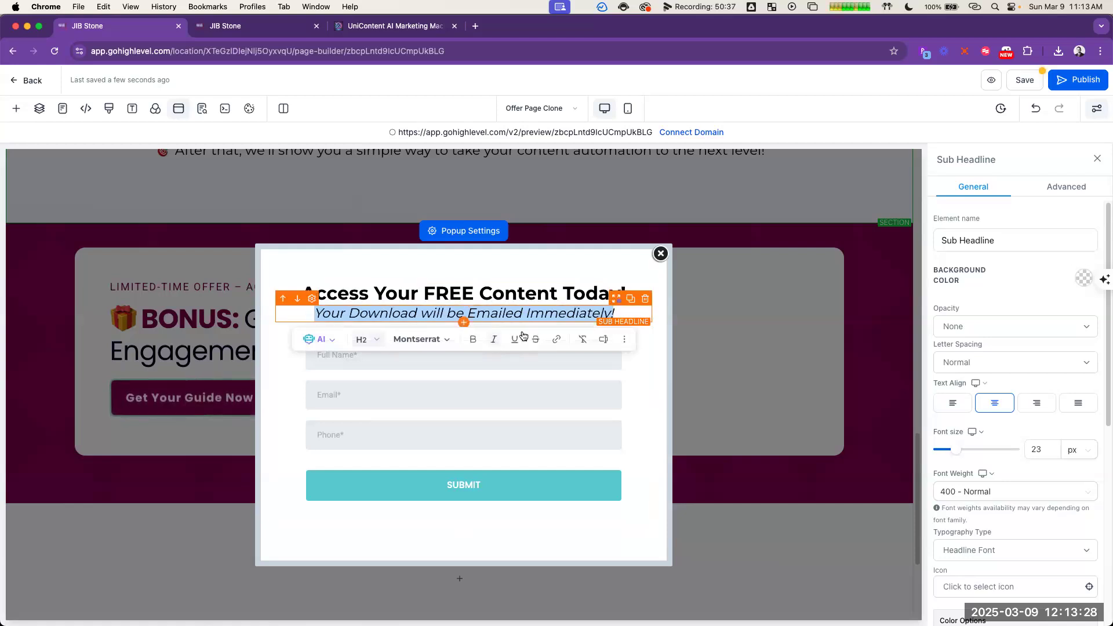
Step: Change the popup sub-headline's heading level to H3 and close the popup
{"action": "left_click", "coordinate": [373, 342]}
{"action": "left_click", "coordinate": [400, 413]}
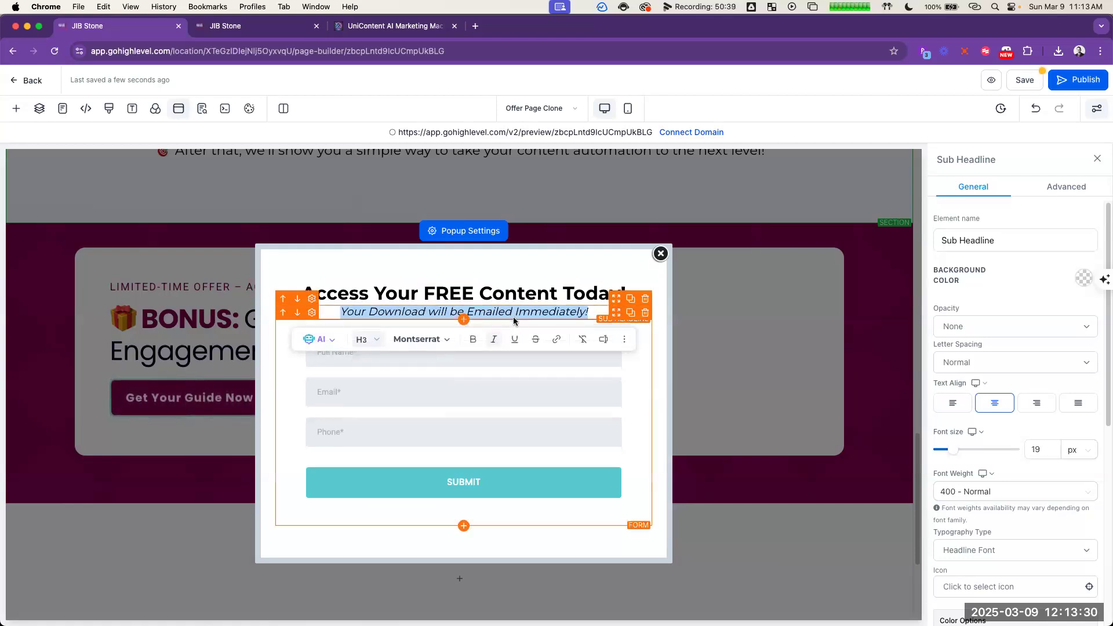
{"action": "left_click", "coordinate": [521, 268]}
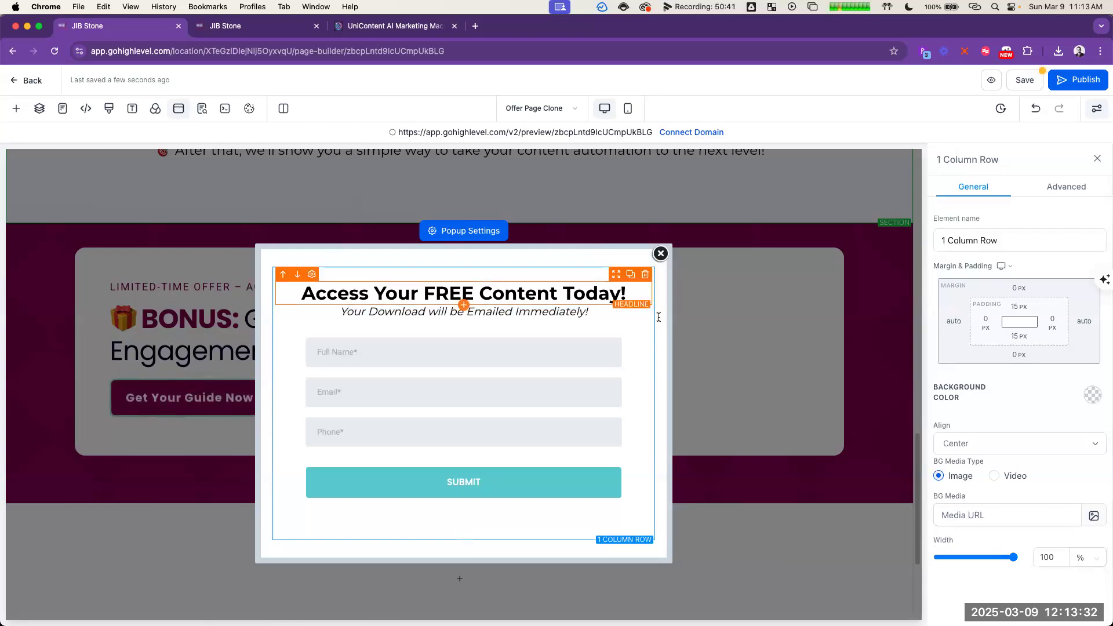
{"action": "left_click", "coordinate": [570, 310]}
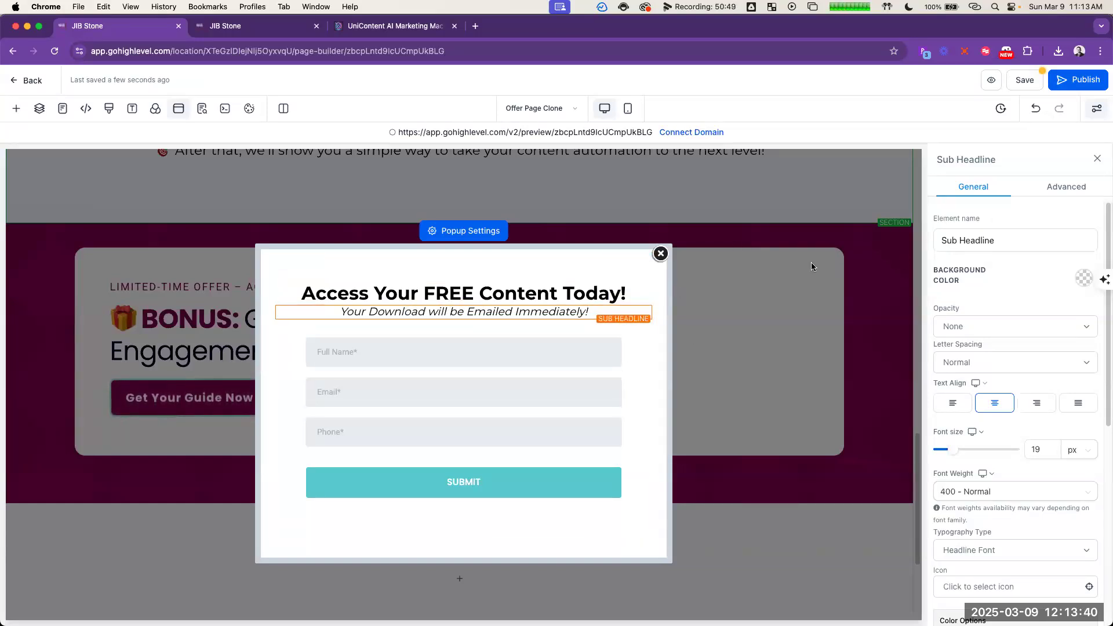
{"action": "left_click", "coordinate": [659, 255]}
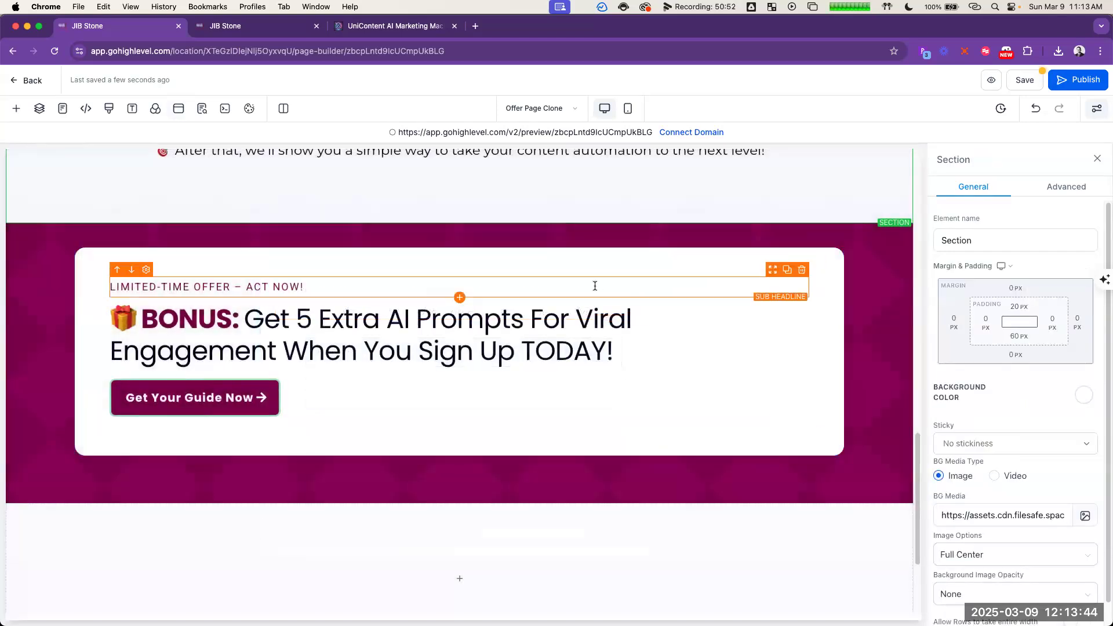
Step: Save the opt-in page and open its preview link
{"action": "scroll", "coordinate": [644, 273], "scroll_direction": "up", "scroll_amount": 15}
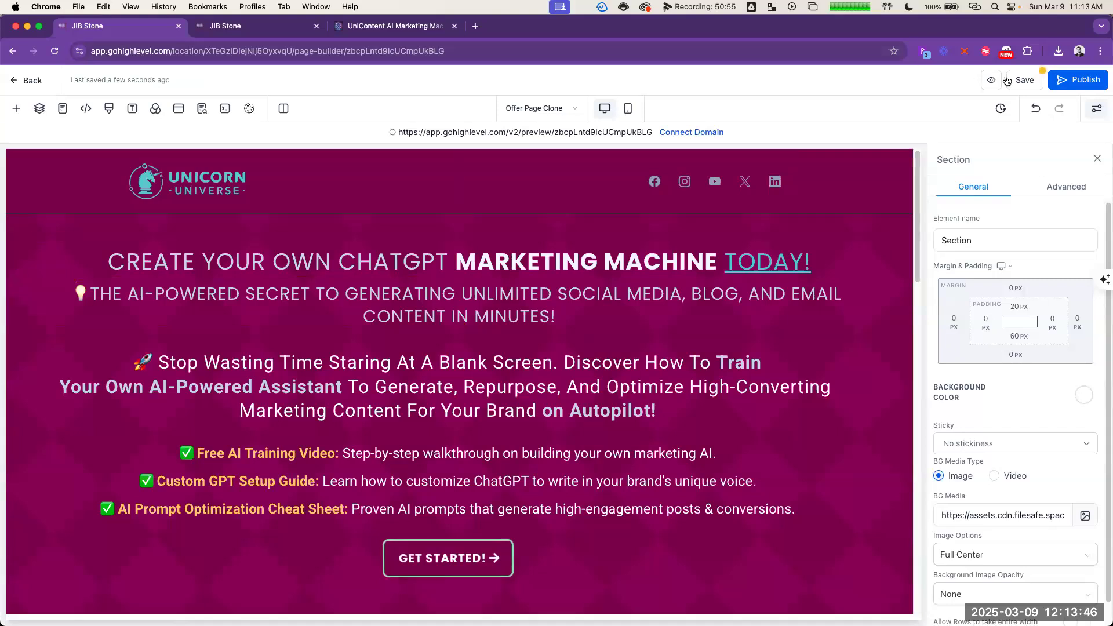
{"action": "left_click", "coordinate": [1025, 79]}
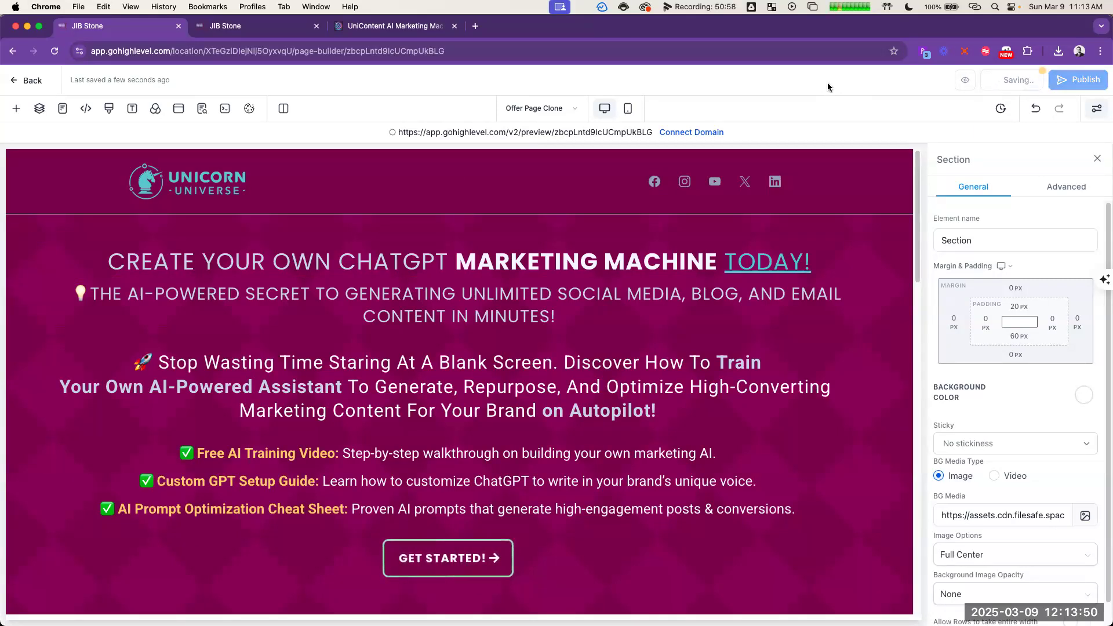
{"action": "left_click", "coordinate": [618, 133]}
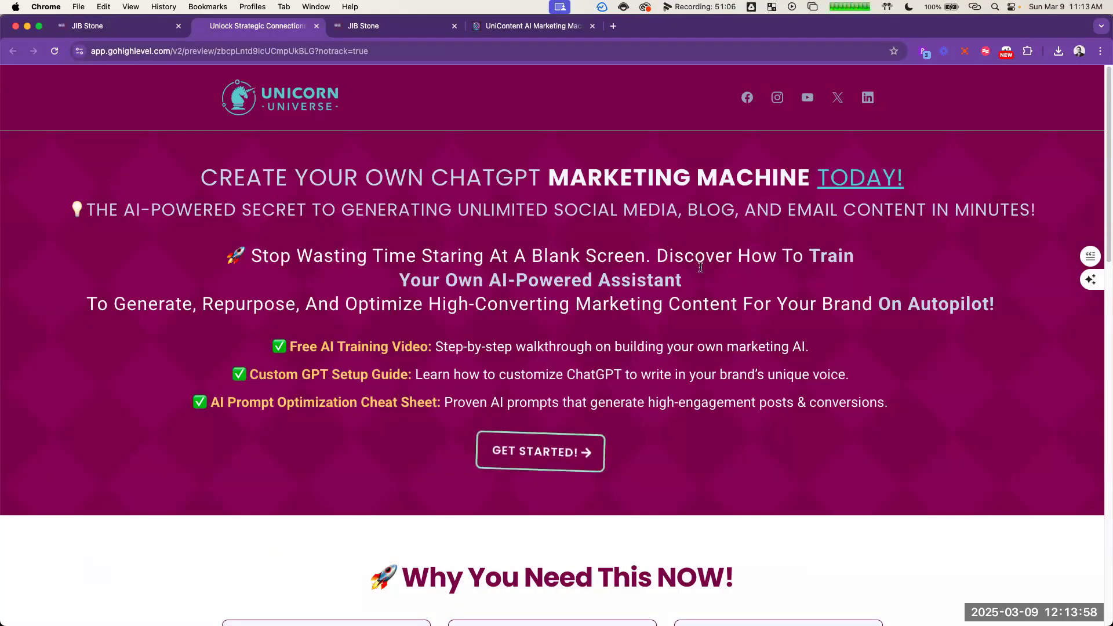
Step: Test the "Get Started!" button and the bonus section's "Get Your Guide Now" button on the previewed page
{"action": "left_click", "coordinate": [536, 453]}
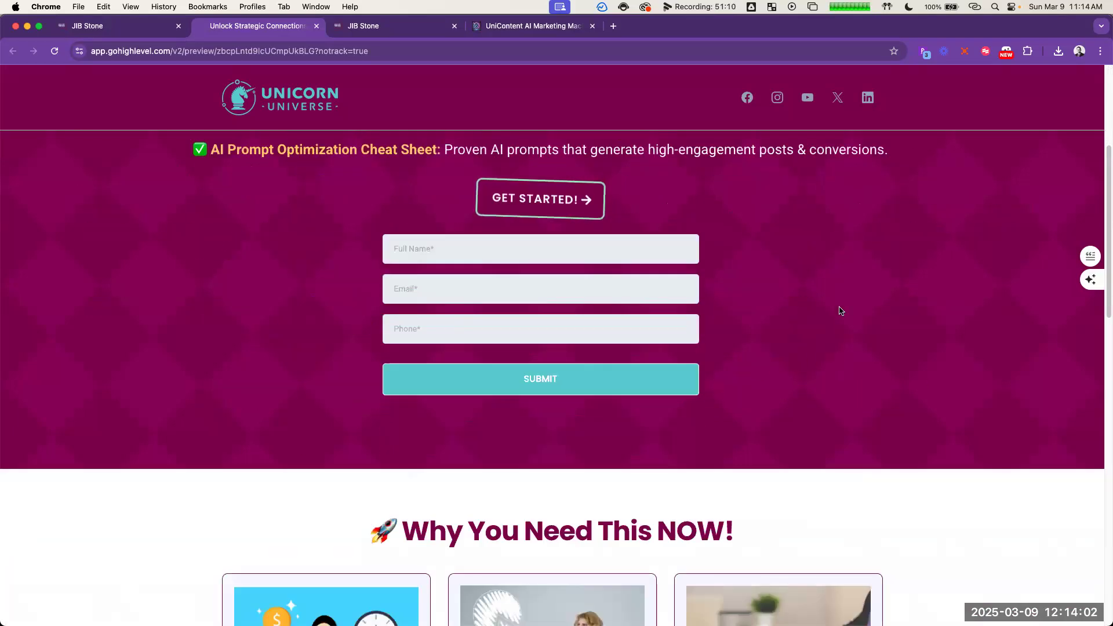
{"action": "left_click", "coordinate": [450, 248]}
{"action": "key", "text": "Escape"}
{"action": "scroll", "coordinate": [729, 280], "scroll_direction": "down", "scroll_amount": 5}
{"action": "scroll", "coordinate": [747, 271], "scroll_direction": "down", "scroll_amount": 4}
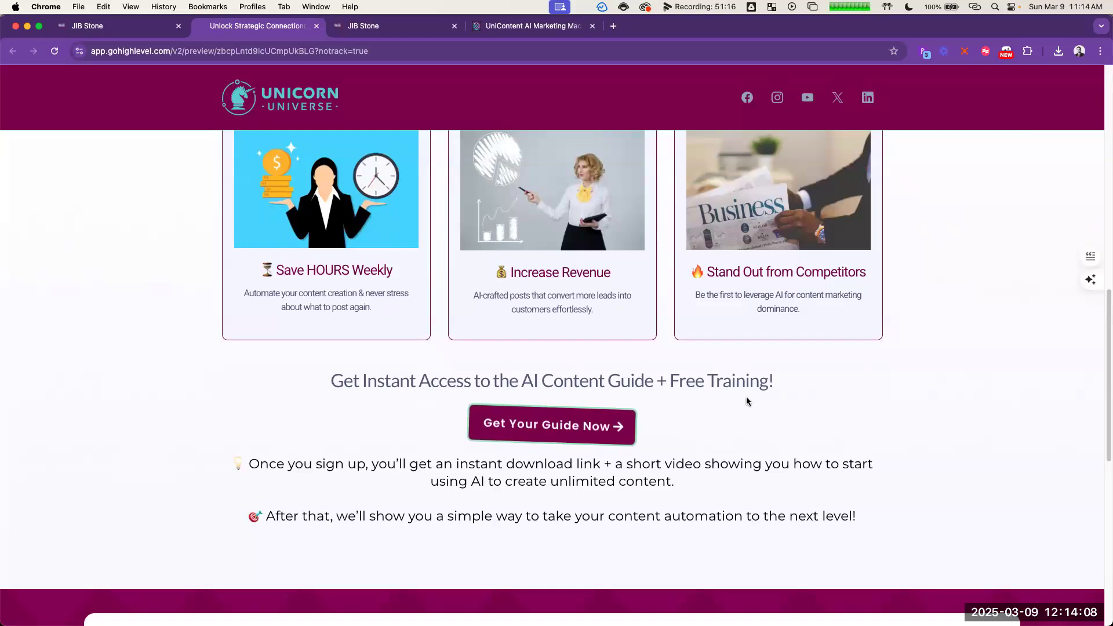
{"action": "scroll", "coordinate": [595, 436], "scroll_direction": "down", "scroll_amount": 4}
{"action": "scroll", "coordinate": [595, 436], "scroll_direction": "down", "scroll_amount": 2}
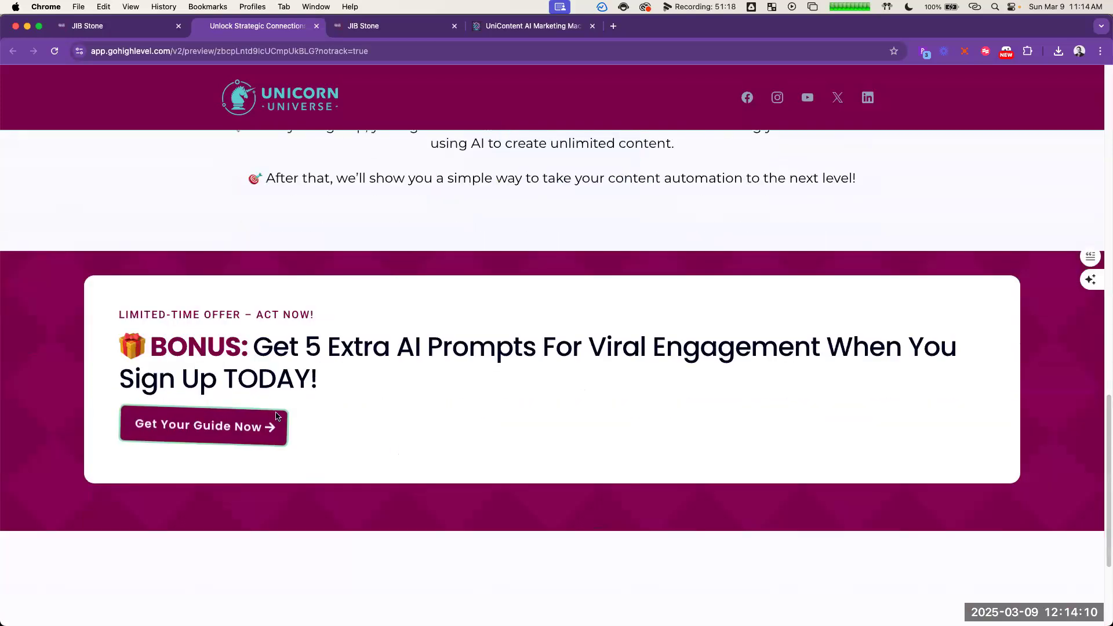
{"action": "left_click", "coordinate": [161, 442]}
{"action": "scroll", "coordinate": [447, 438], "scroll_direction": "down", "scroll_amount": 1}
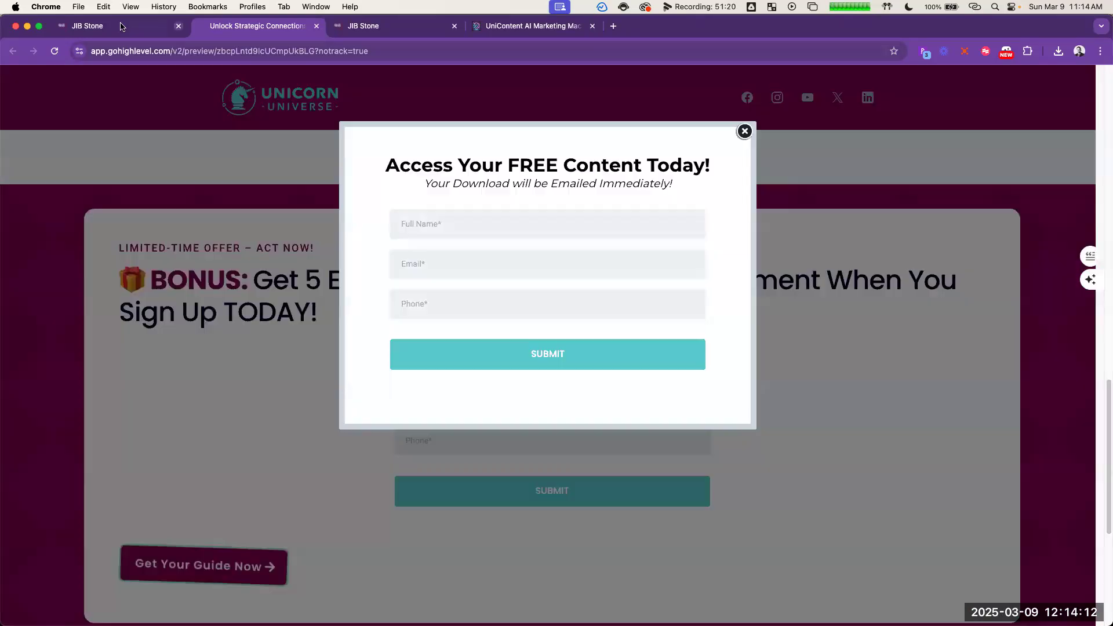
Step: Back in the page editor, make the "Get Your Guide Now" button below the benefit cards target Form 2 instead of Form
{"action": "left_click", "coordinate": [120, 26]}
{"action": "scroll", "coordinate": [427, 304], "scroll_direction": "down", "scroll_amount": 10}
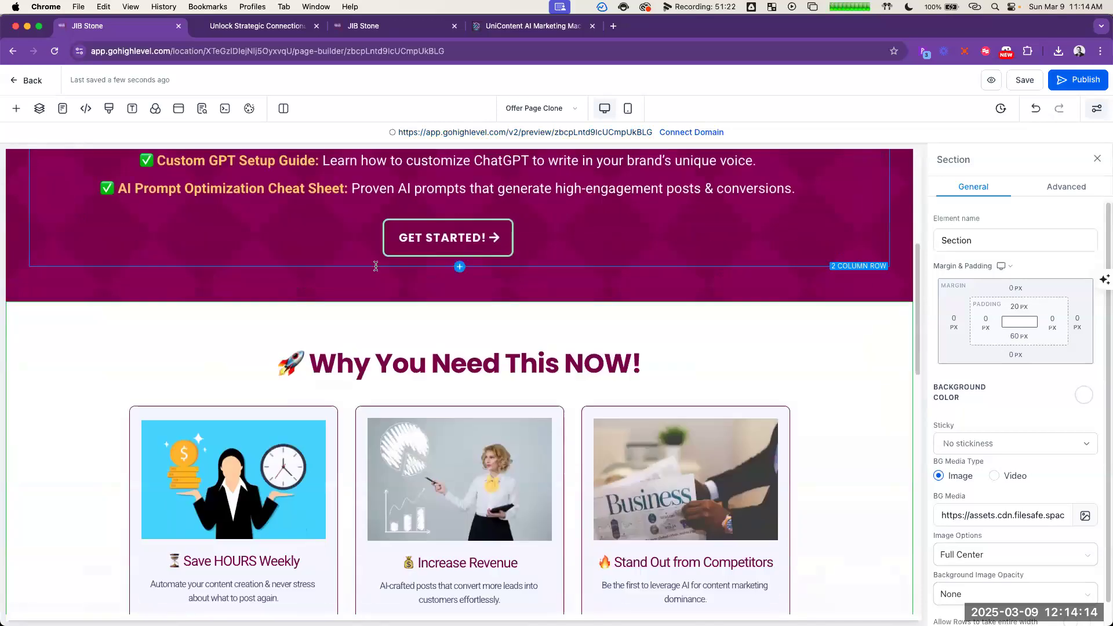
{"action": "left_click", "coordinate": [489, 428]}
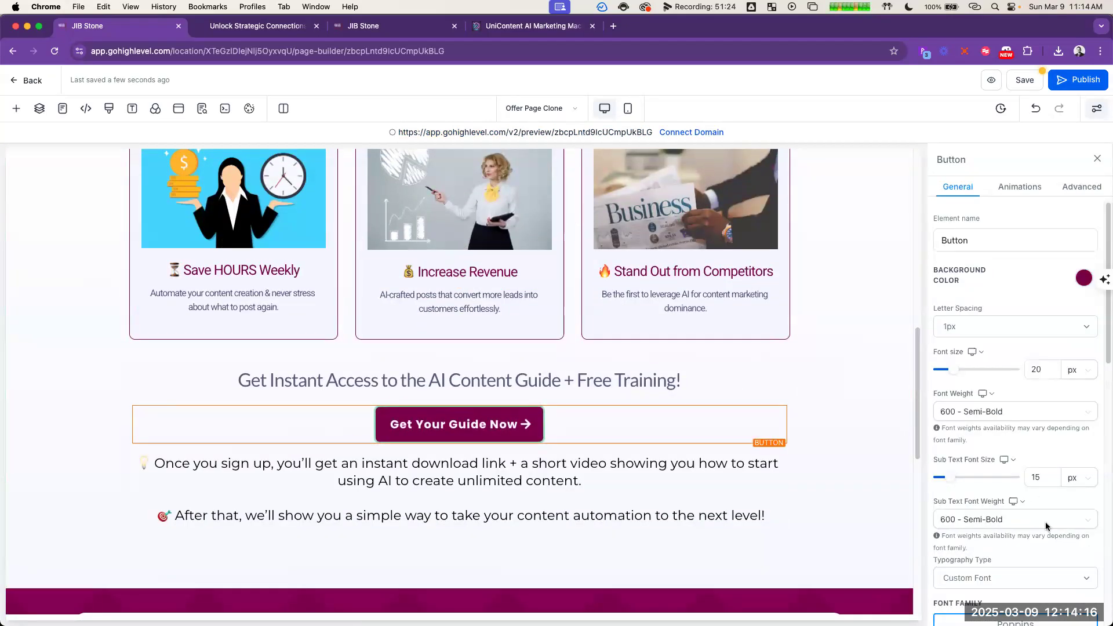
{"action": "scroll", "coordinate": [1044, 522], "scroll_direction": "down", "scroll_amount": 5}
{"action": "left_click", "coordinate": [1034, 566]}
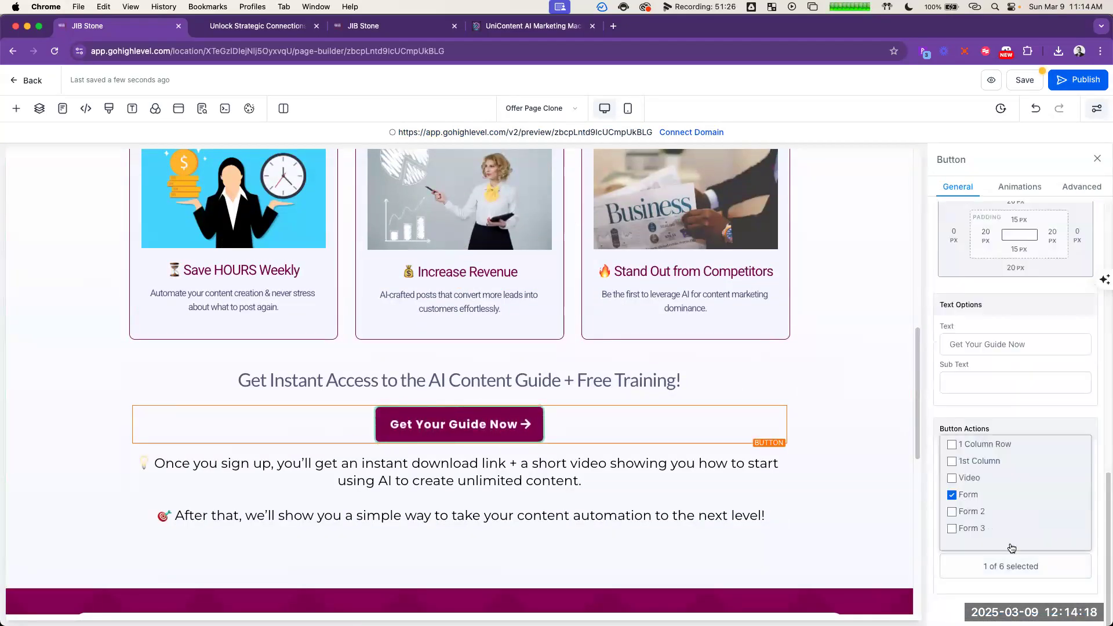
{"action": "left_click", "coordinate": [951, 495]}
{"action": "left_click", "coordinate": [952, 512]}
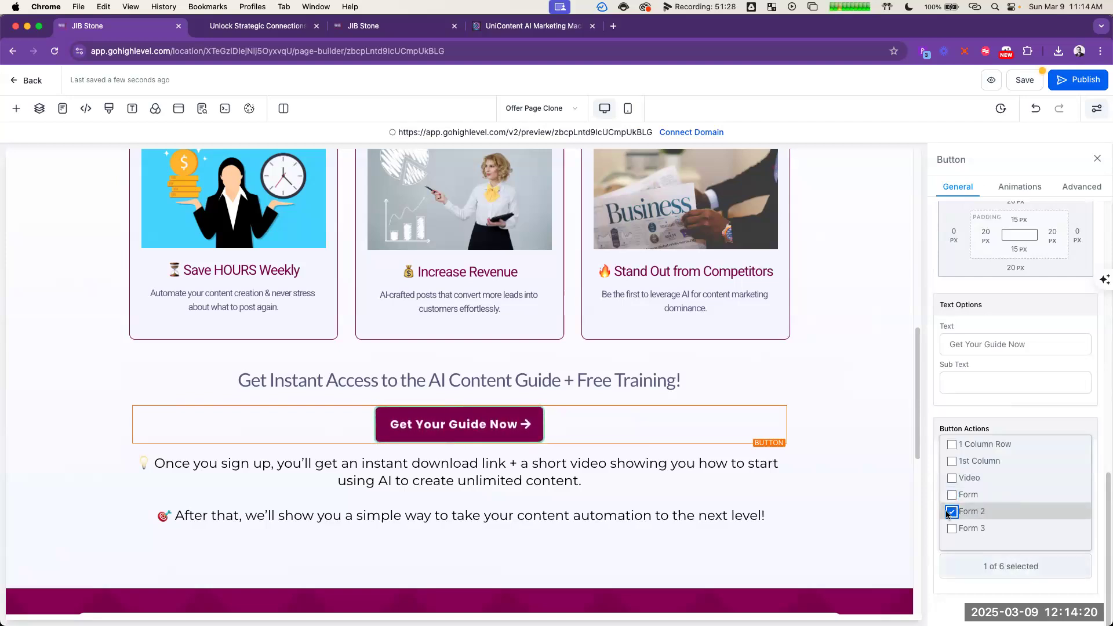
{"action": "left_click", "coordinate": [805, 501]}
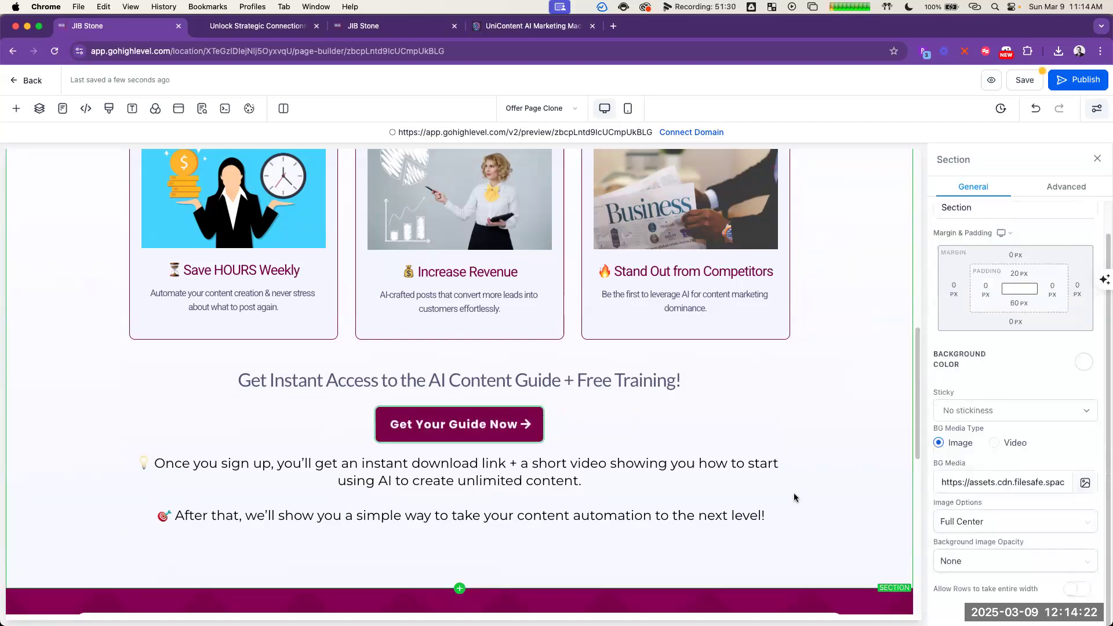
Step: Turn off "Allow Rows to take entire width" for the bonus offer section and save the page
{"action": "scroll", "coordinate": [555, 405], "scroll_direction": "down", "scroll_amount": 2}
{"action": "scroll", "coordinate": [555, 422], "scroll_direction": "down", "scroll_amount": 3}
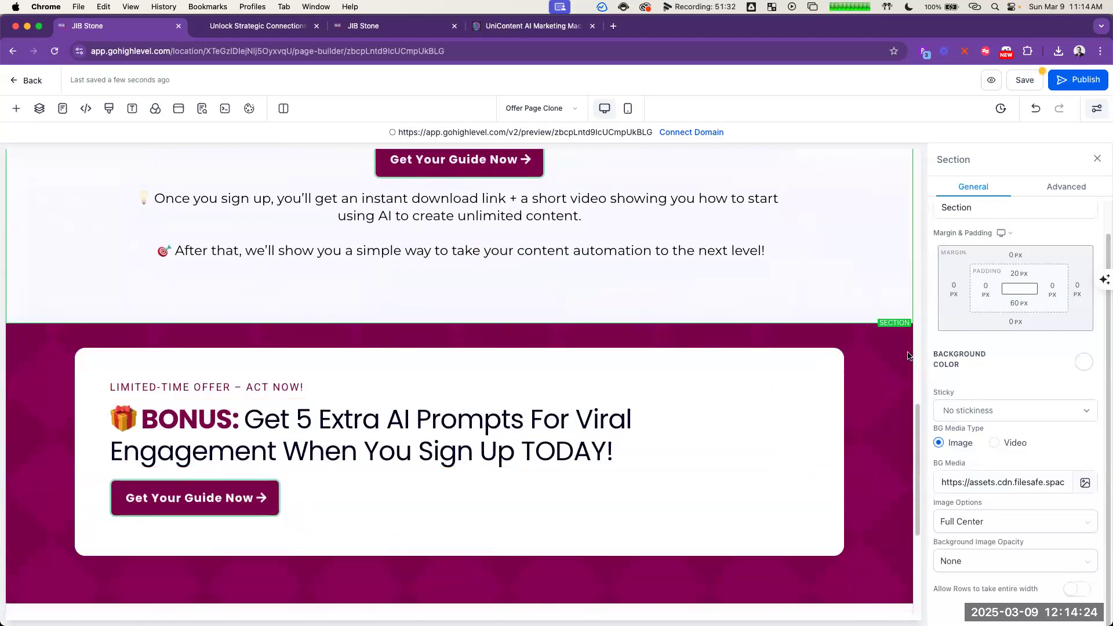
{"action": "left_click", "coordinate": [881, 341]}
{"action": "scroll", "coordinate": [1049, 495], "scroll_direction": "down", "scroll_amount": 1}
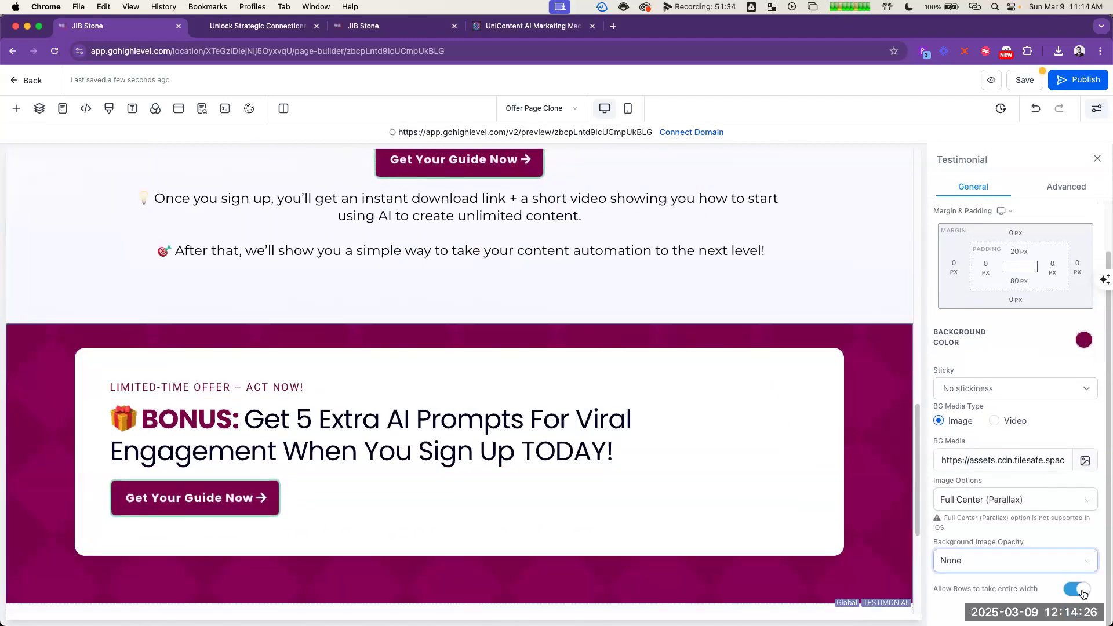
{"action": "left_click", "coordinate": [1076, 588]}
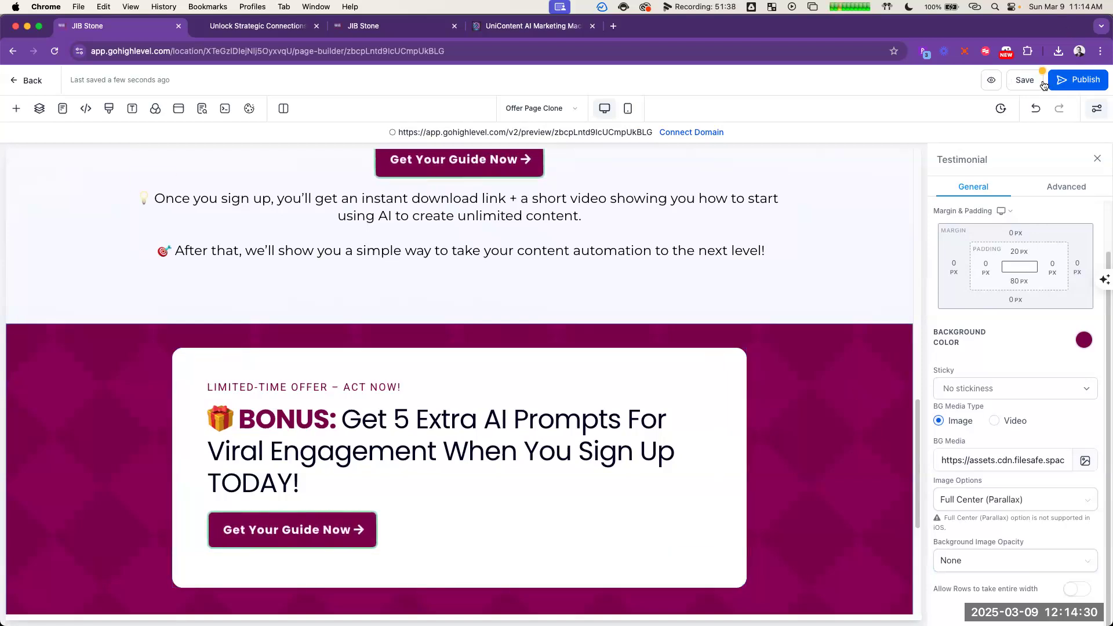
{"action": "left_click", "coordinate": [1025, 82]}
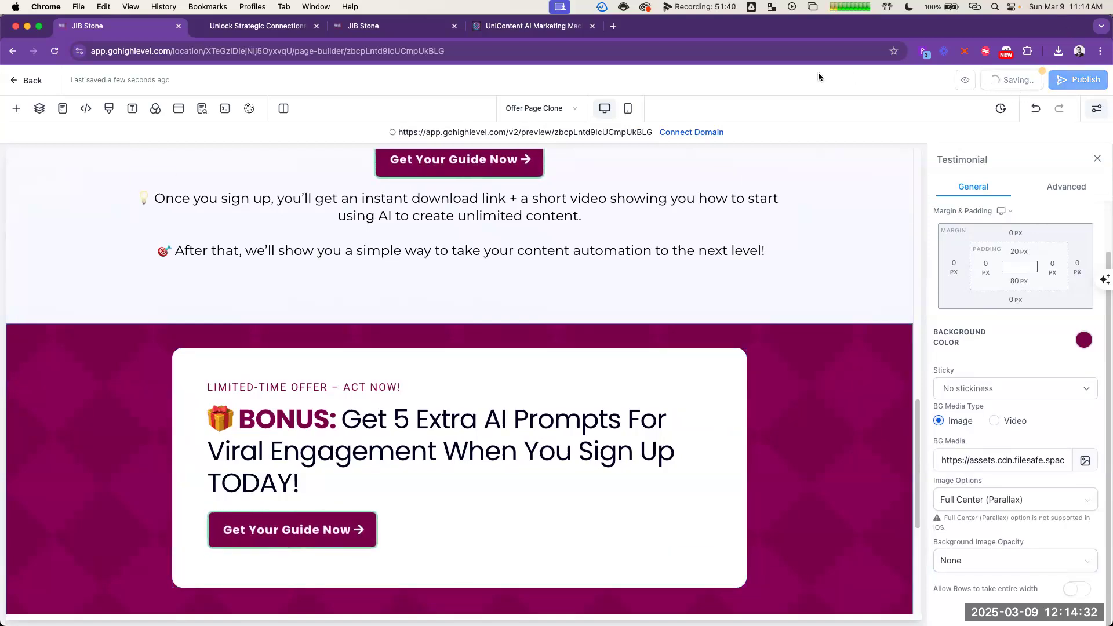
{"action": "left_click", "coordinate": [265, 28]}
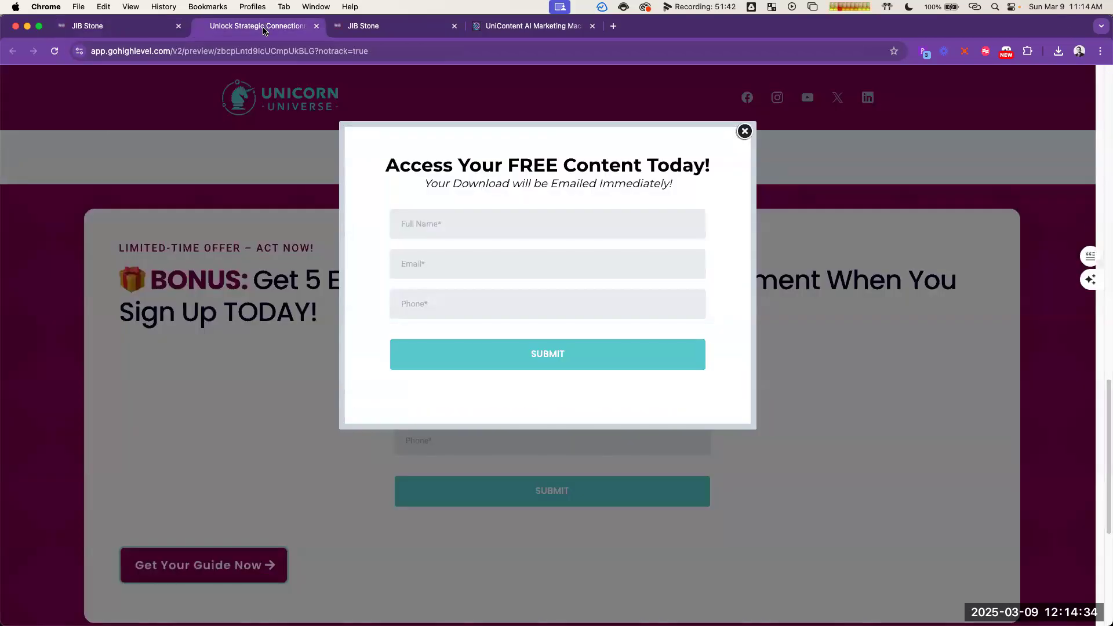
{"action": "left_click", "coordinate": [146, 28]}
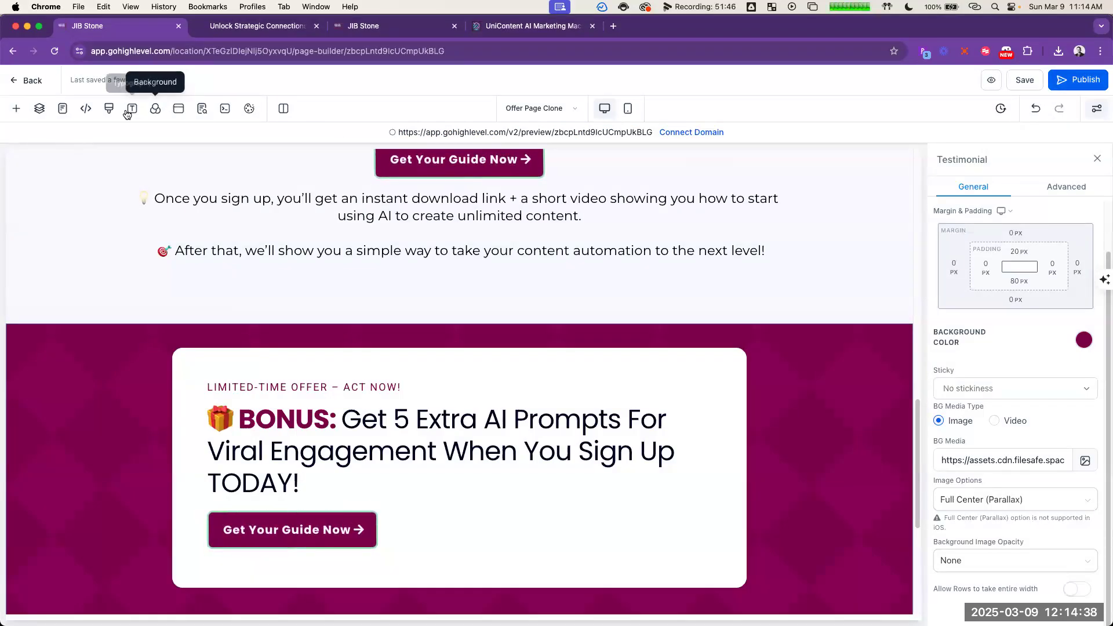
Step: Open the page's SEO metadata, switch to the ChatGPT conversation, and locate the opt-in page copy
{"action": "left_click", "coordinate": [201, 110]}
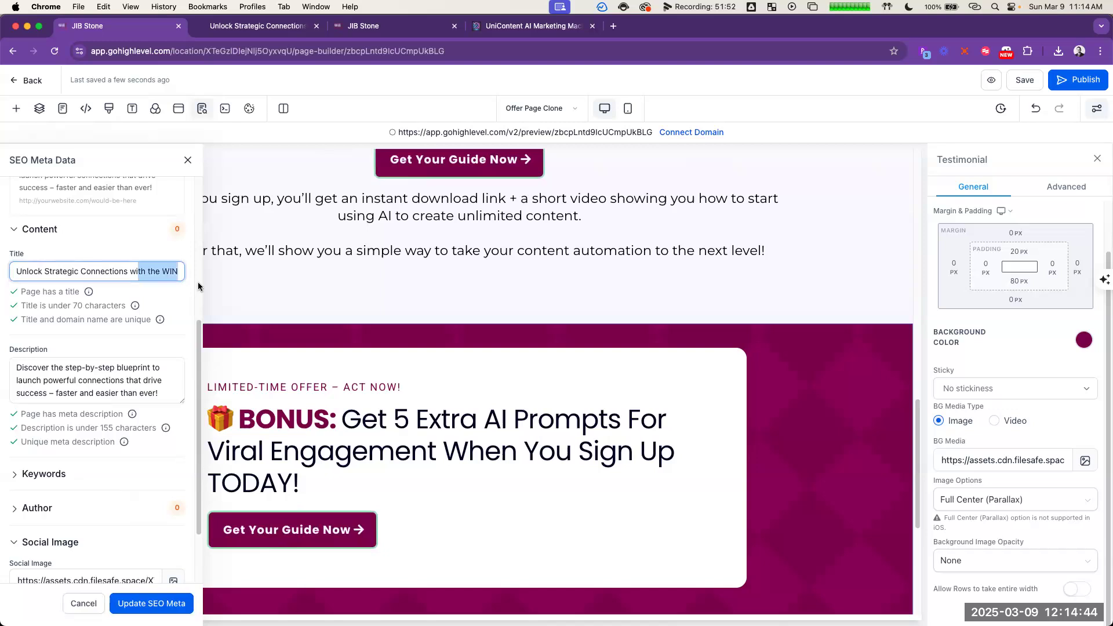
{"action": "left_click_drag", "start_coordinate": [198, 287], "coordinate": [200, 280]}
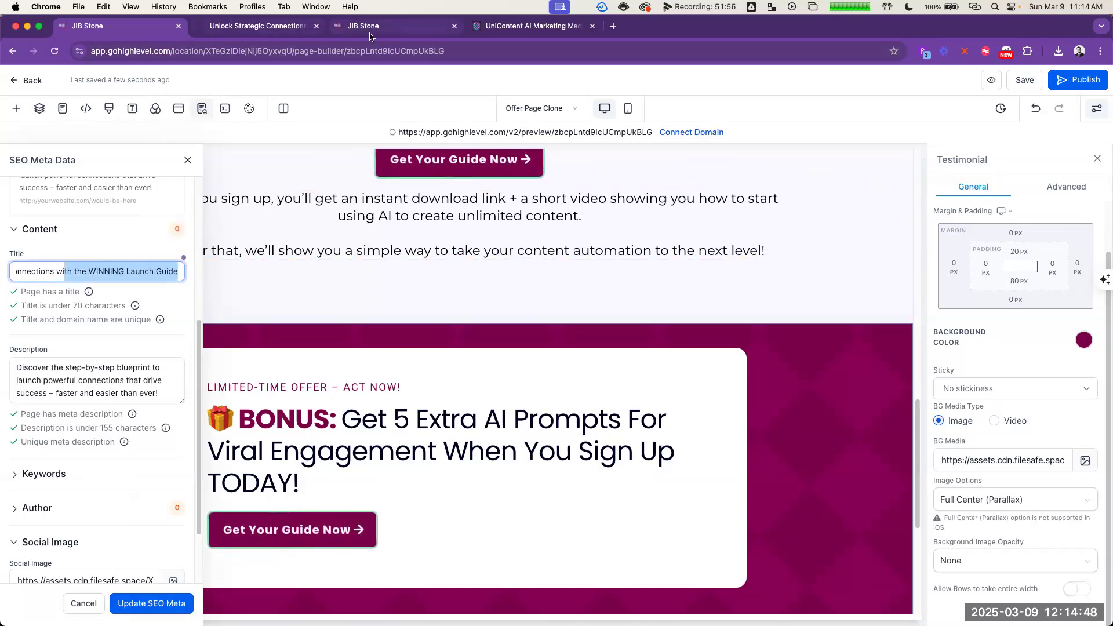
{"action": "key", "text": "super+grave"}
{"action": "scroll", "coordinate": [849, 369], "scroll_direction": "up", "scroll_amount": 10}
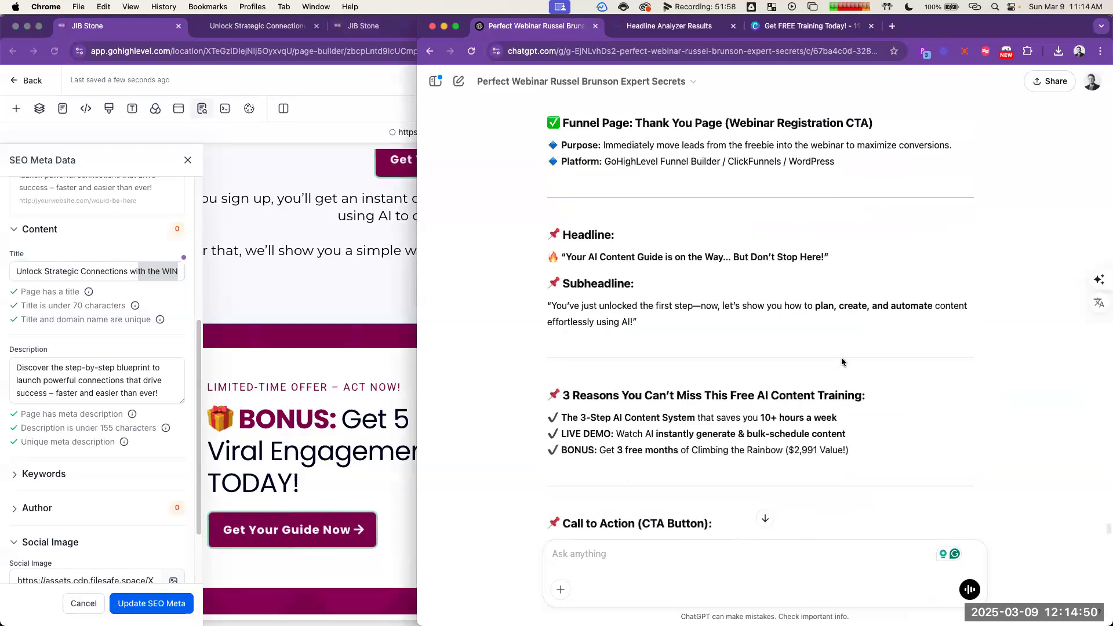
{"action": "scroll", "coordinate": [839, 350], "scroll_direction": "down", "scroll_amount": 4}
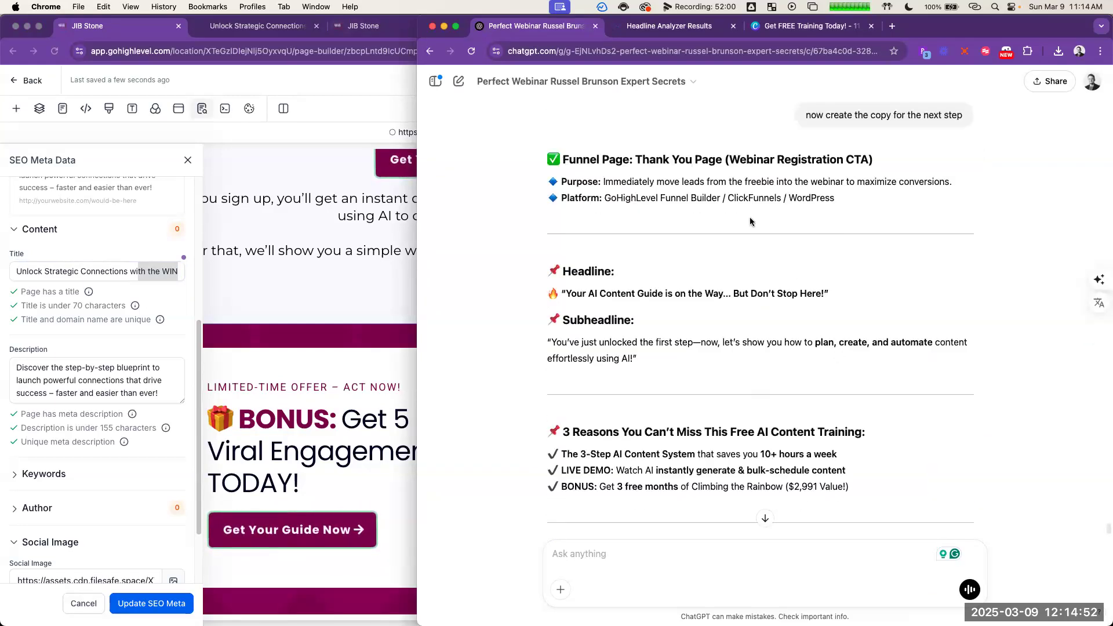
{"action": "scroll", "coordinate": [760, 293], "scroll_direction": "up", "scroll_amount": 5}
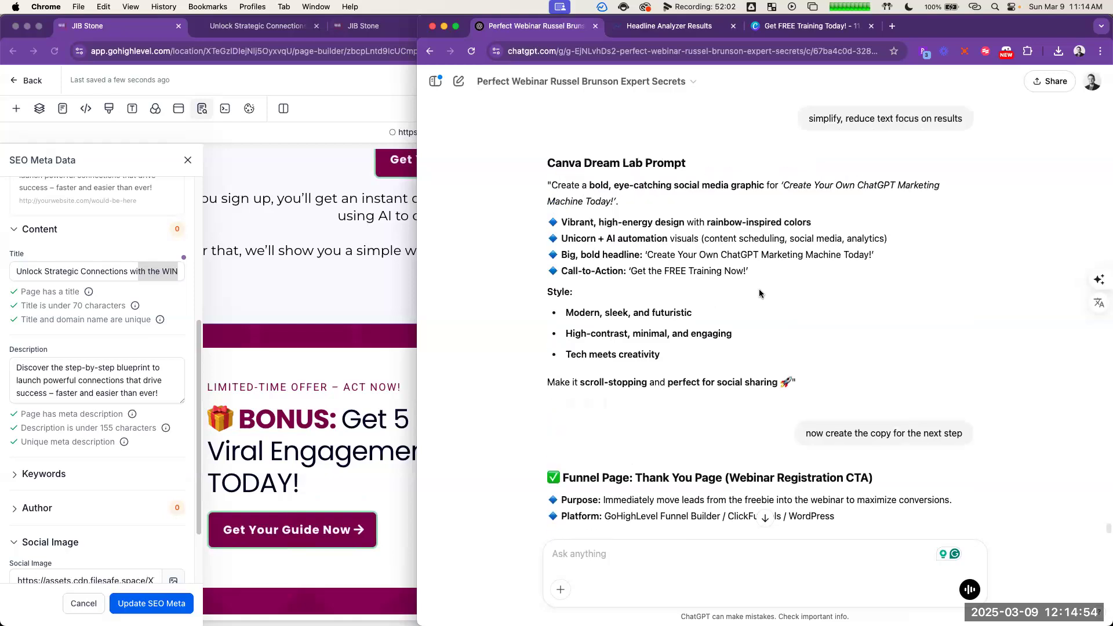
{"action": "scroll", "coordinate": [758, 295], "scroll_direction": "down", "scroll_amount": 5}
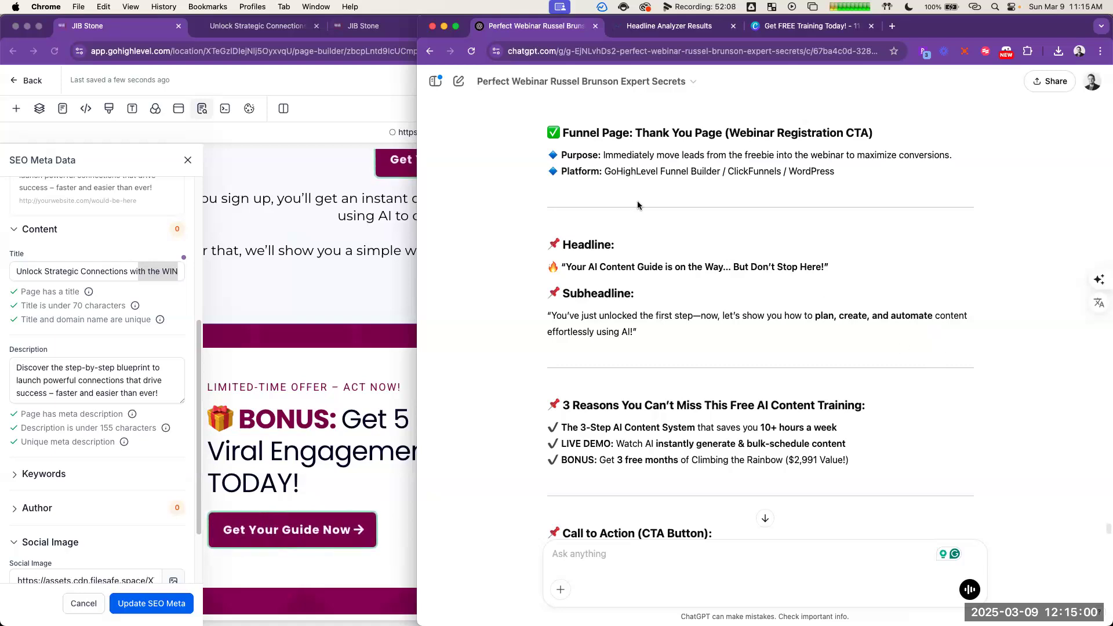
{"action": "scroll", "coordinate": [908, 302], "scroll_direction": "up", "scroll_amount": 6}
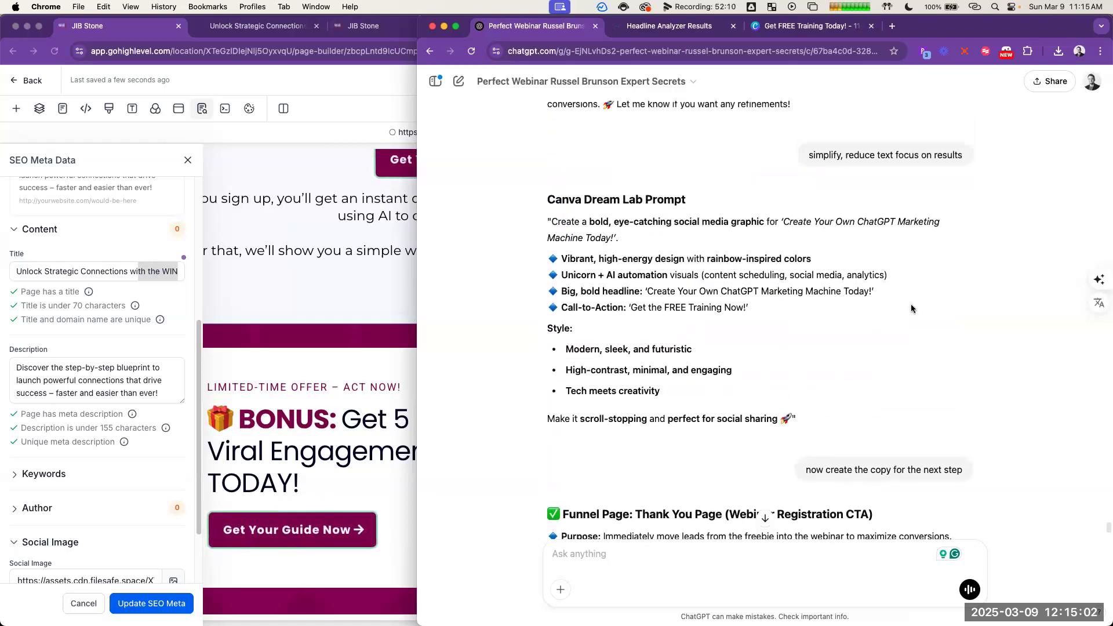
{"action": "scroll", "coordinate": [910, 312], "scroll_direction": "up", "scroll_amount": 15}
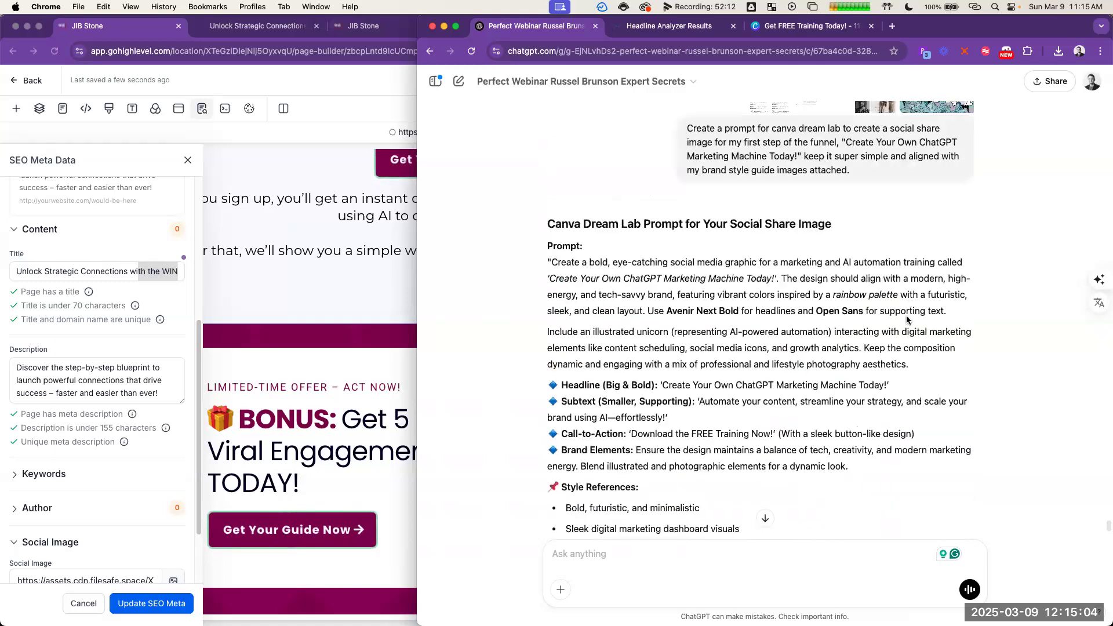
{"action": "scroll", "coordinate": [906, 315], "scroll_direction": "up", "scroll_amount": 8}
{"action": "scroll", "coordinate": [906, 317], "scroll_direction": "down", "scroll_amount": 3}
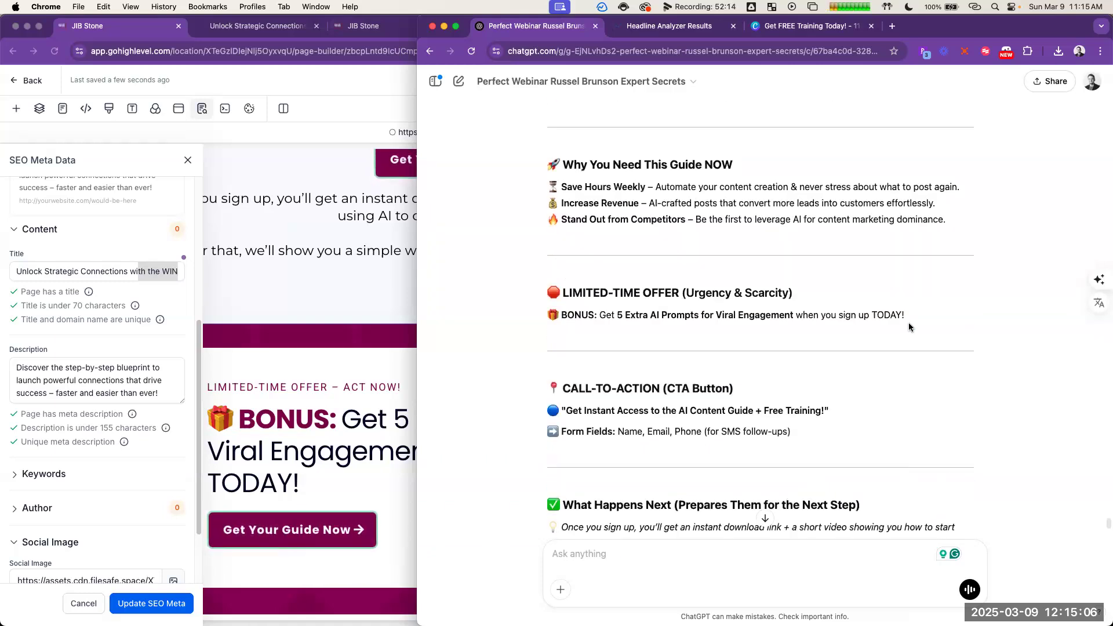
{"action": "scroll", "coordinate": [907, 329], "scroll_direction": "up", "scroll_amount": 6}
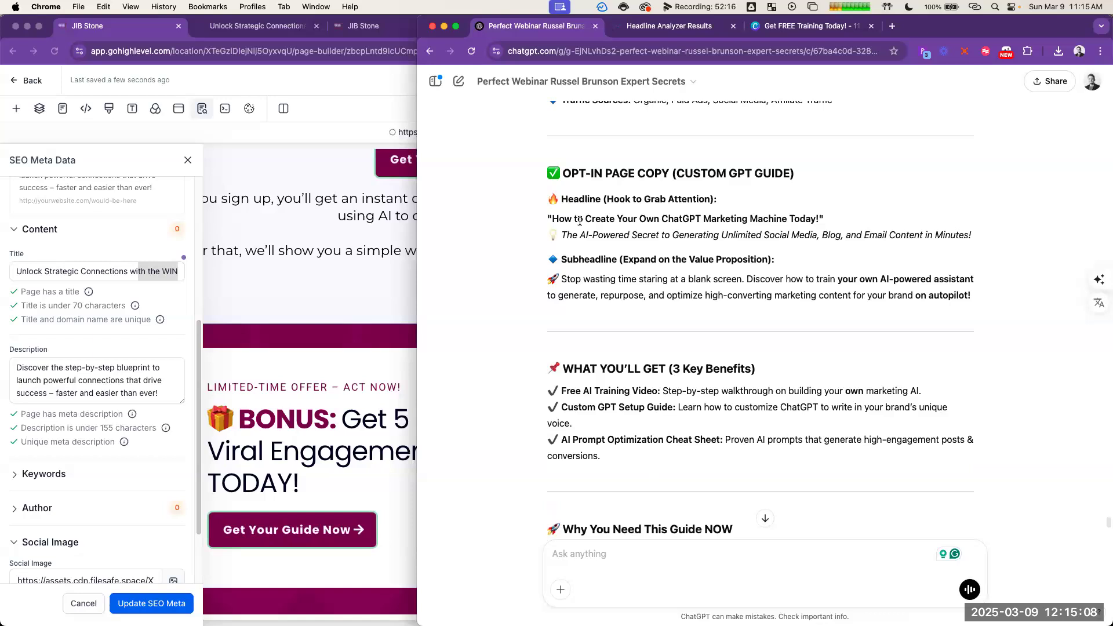
Step: Replace the SEO title with the ChatGPT headline text "Create Your Own ChatGPT Marketing Machine Today!"
{"action": "left_click_drag", "start_coordinate": [586, 220], "coordinate": [814, 218]}
{"action": "key", "text": "cmd+c"}
{"action": "left_click", "coordinate": [114, 271]}
{"action": "key", "text": "cmd+a"}
{"action": "key", "text": "cmd+v"}
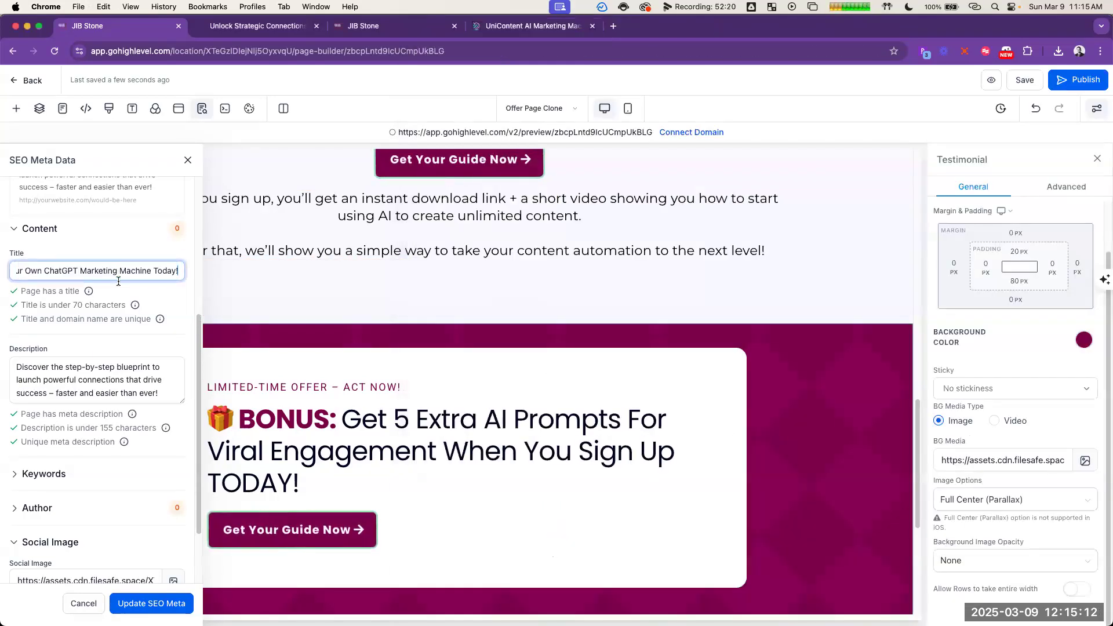
Step: Replace the SEO description with the ChatGPT line "The AI-Powered Secret to Generating Unlimited Social Media, Blog, and Email Content in Minutes!"
{"action": "left_click", "coordinate": [134, 379]}
{"action": "key", "text": "super+grave"}
{"action": "left_click", "coordinate": [601, 245]}
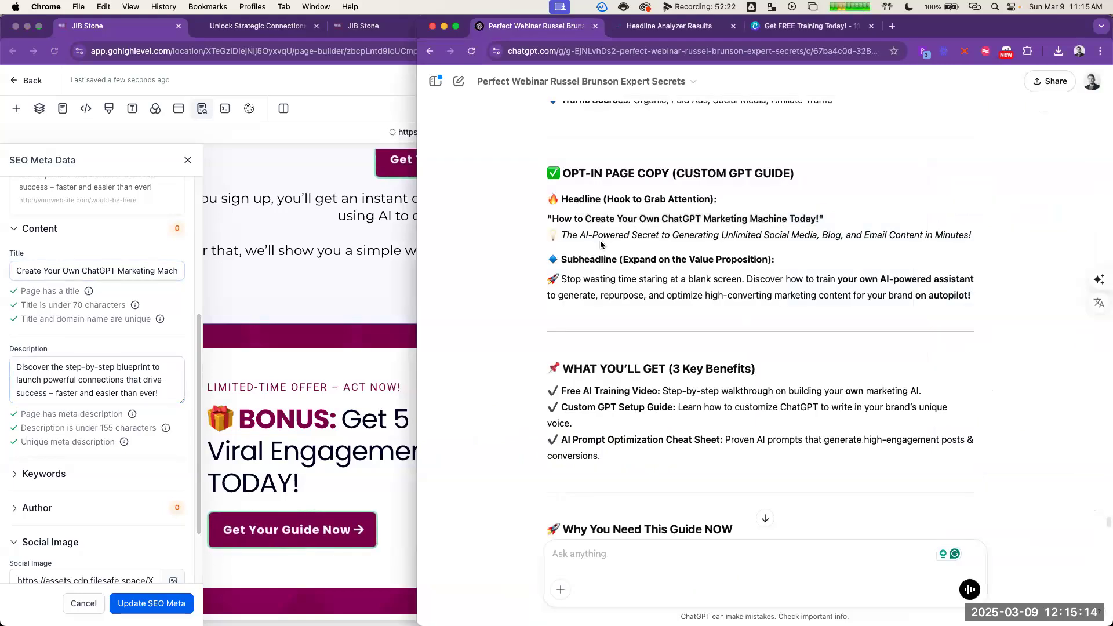
{"action": "triple_click", "coordinate": [604, 236]}
{"action": "left_click", "coordinate": [88, 381]}
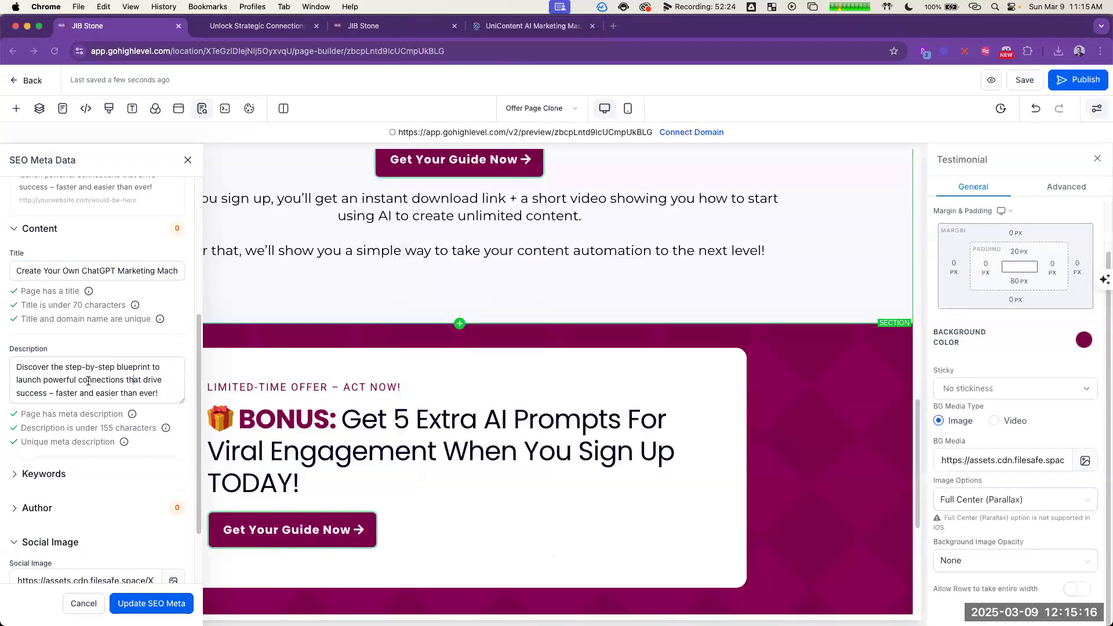
{"action": "key", "text": "super+a"}
{"action": "key", "text": "super+v"}
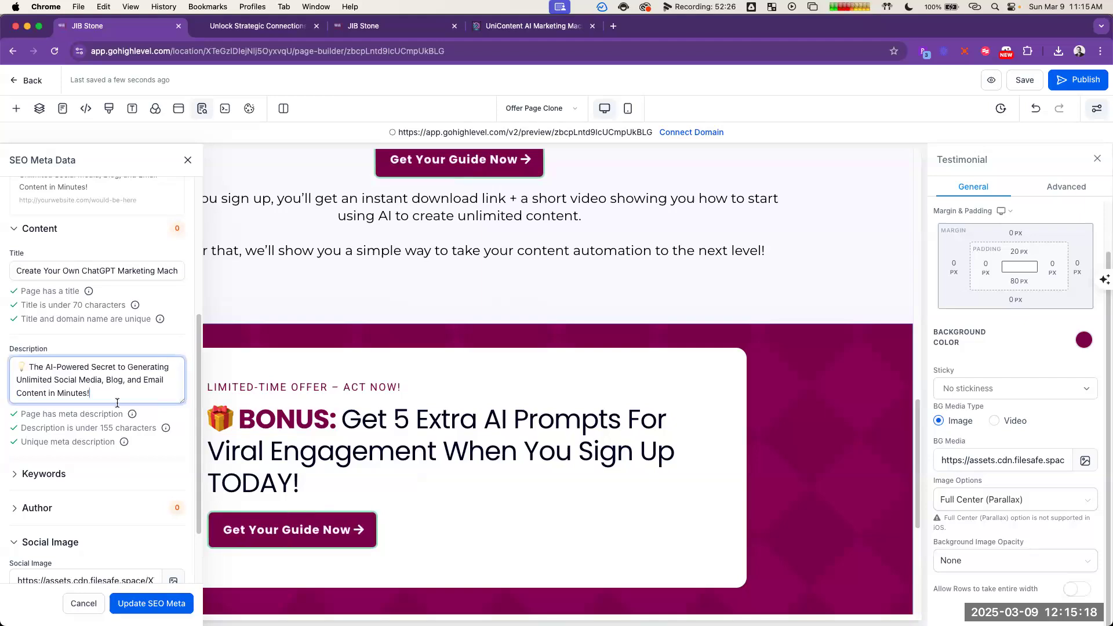
Step: Upload "Create your own Marketing Machine Today - Get FREE Training Today!.jpg" from Downloads and set it as the page's social image
{"action": "scroll", "coordinate": [153, 460], "scroll_direction": "down", "scroll_amount": 1}
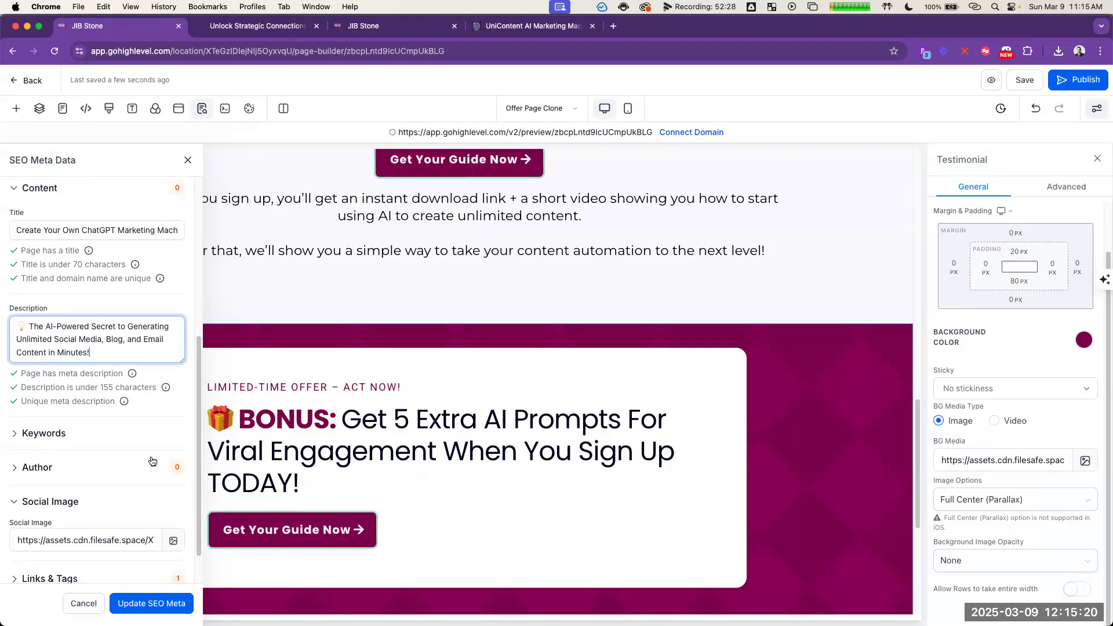
{"action": "scroll", "coordinate": [153, 461], "scroll_direction": "down", "scroll_amount": 1}
{"action": "left_click", "coordinate": [173, 495]}
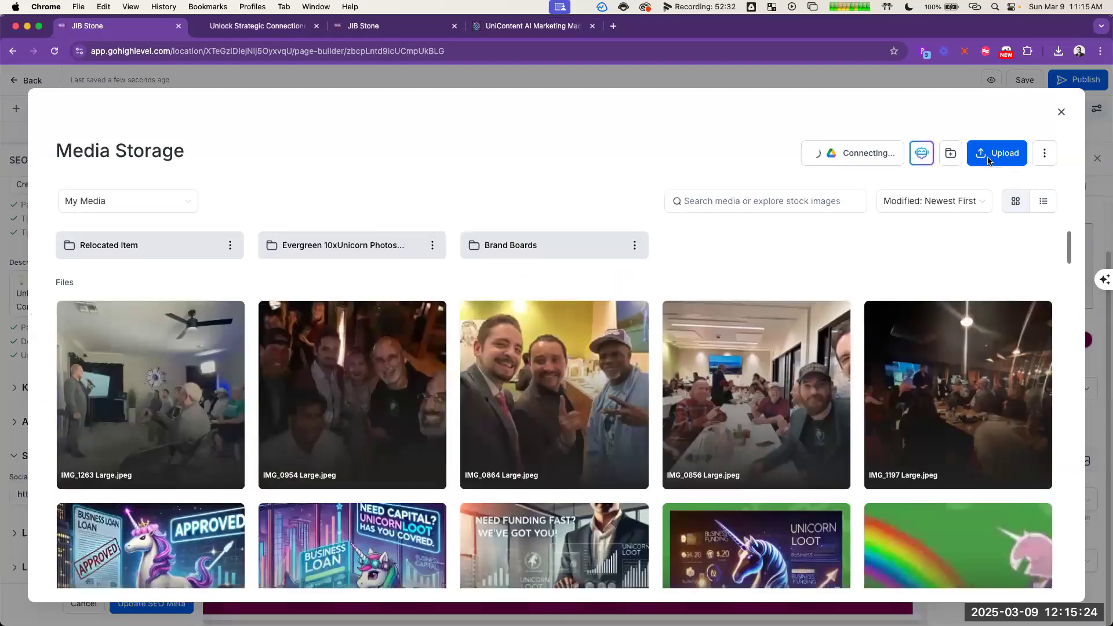
{"action": "left_click", "coordinate": [988, 159]}
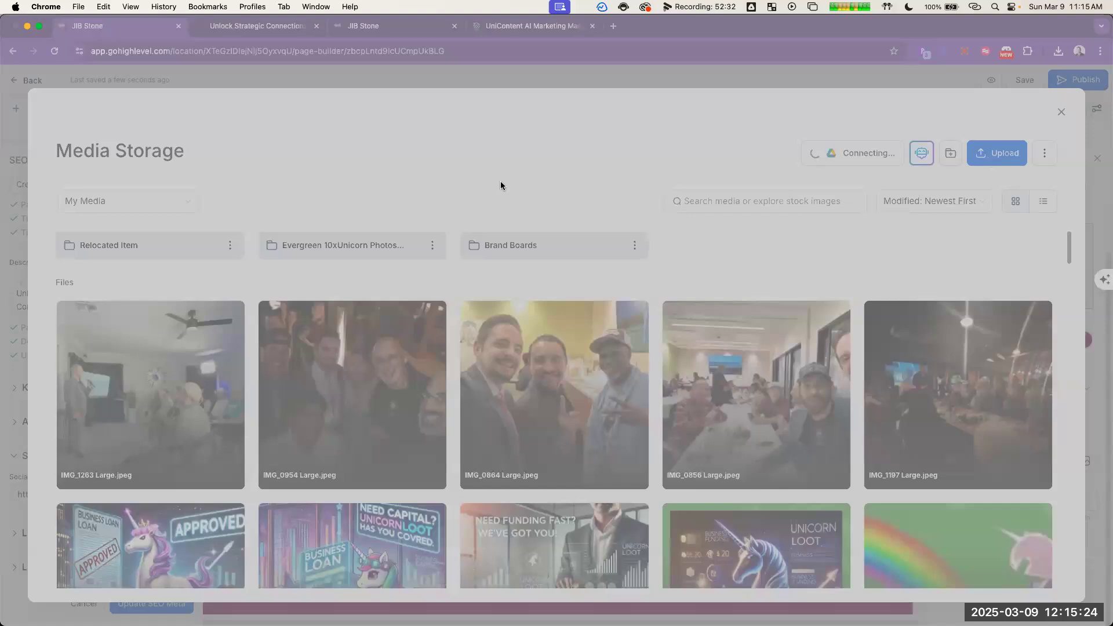
{"action": "left_click", "coordinate": [293, 125]}
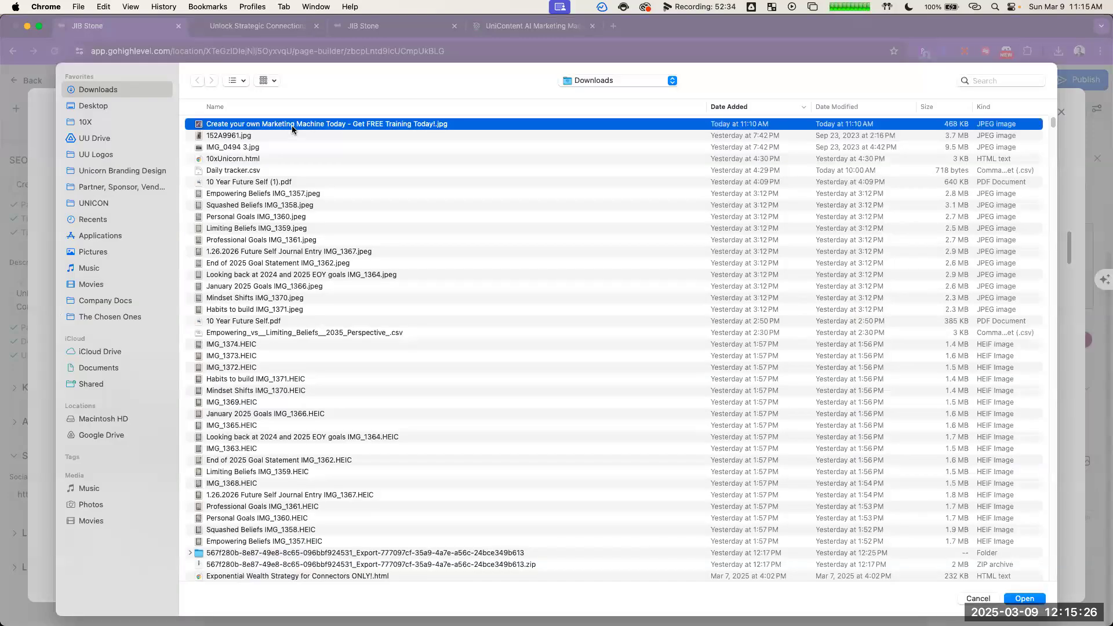
{"action": "key", "text": "space"}
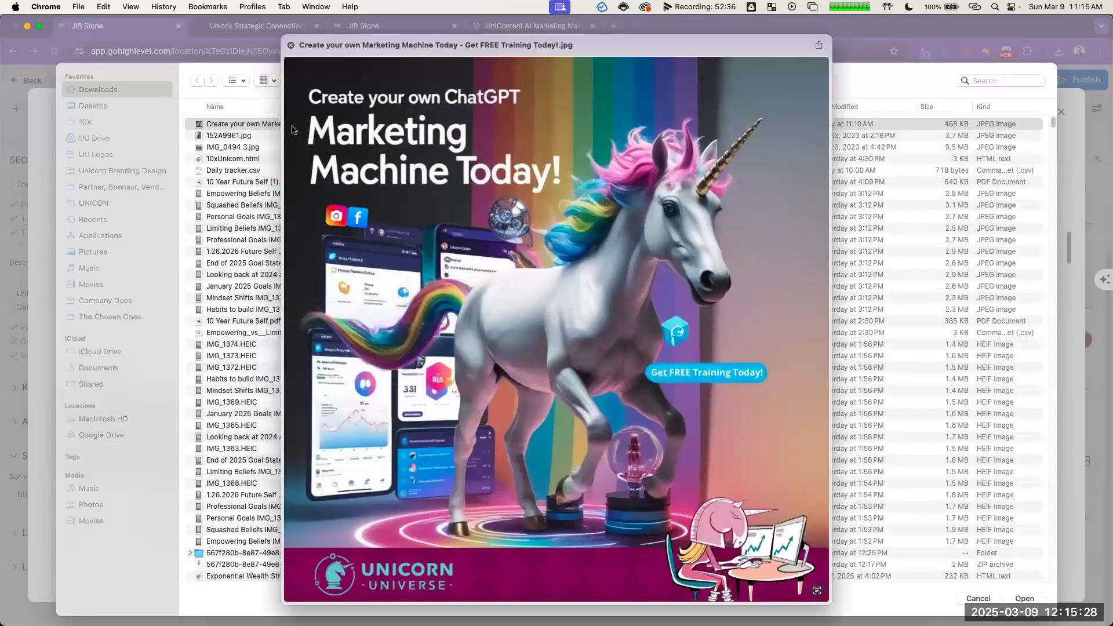
{"action": "key", "text": "space"}
{"action": "double_click", "coordinate": [291, 125]}
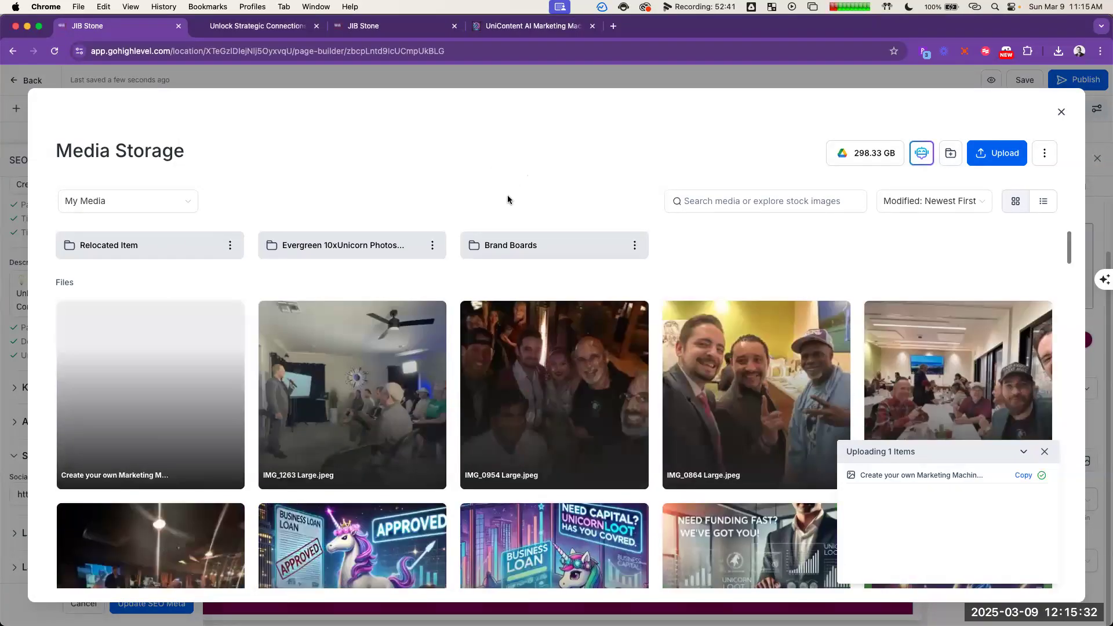
{"action": "double_click", "coordinate": [239, 359]}
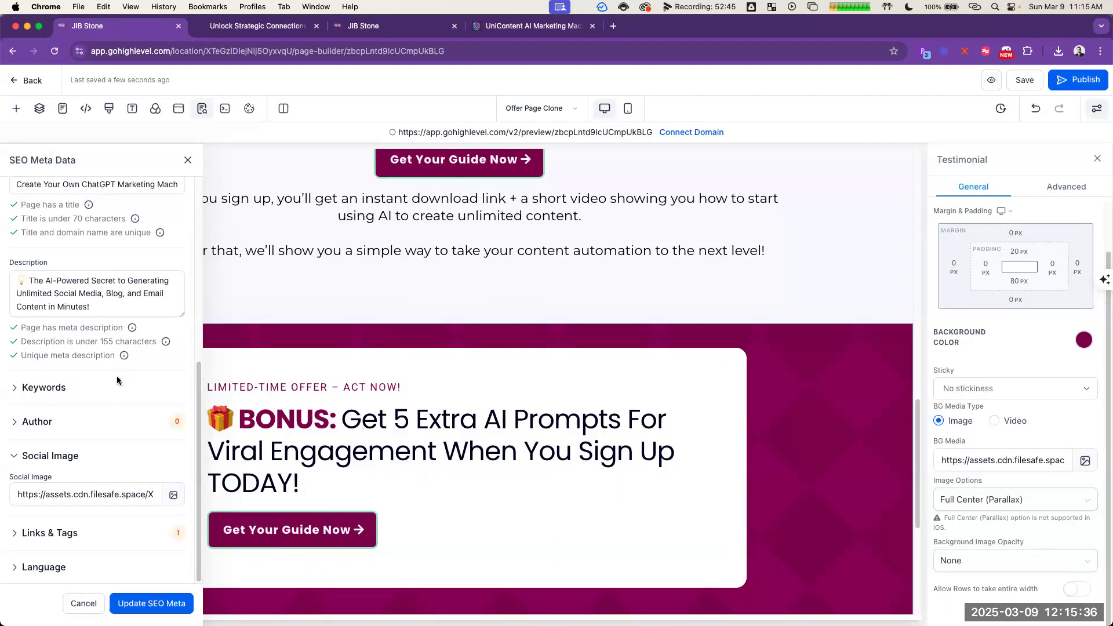
Step: Enter the SEO keywords Marketing Automation, AI Marketing, Marketing, Marketing Tools and Marketing Agency, separated by commas
{"action": "left_click", "coordinate": [47, 393]}
{"action": "left_click", "coordinate": [59, 425]}
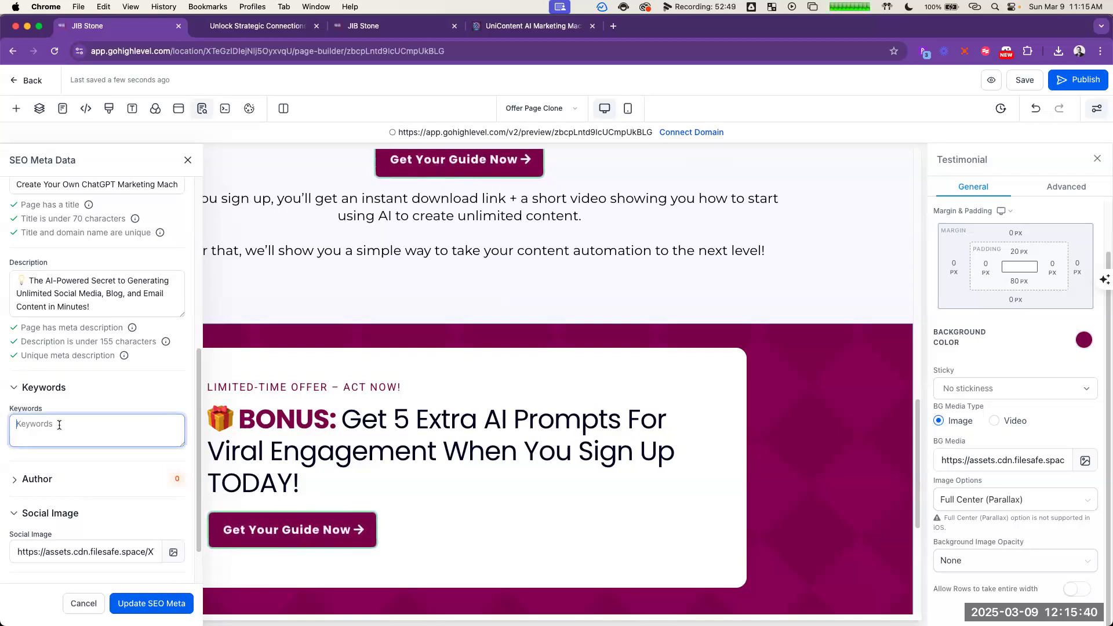
{"action": "type", "text": "Marketing Automation, AI Marketing,"}
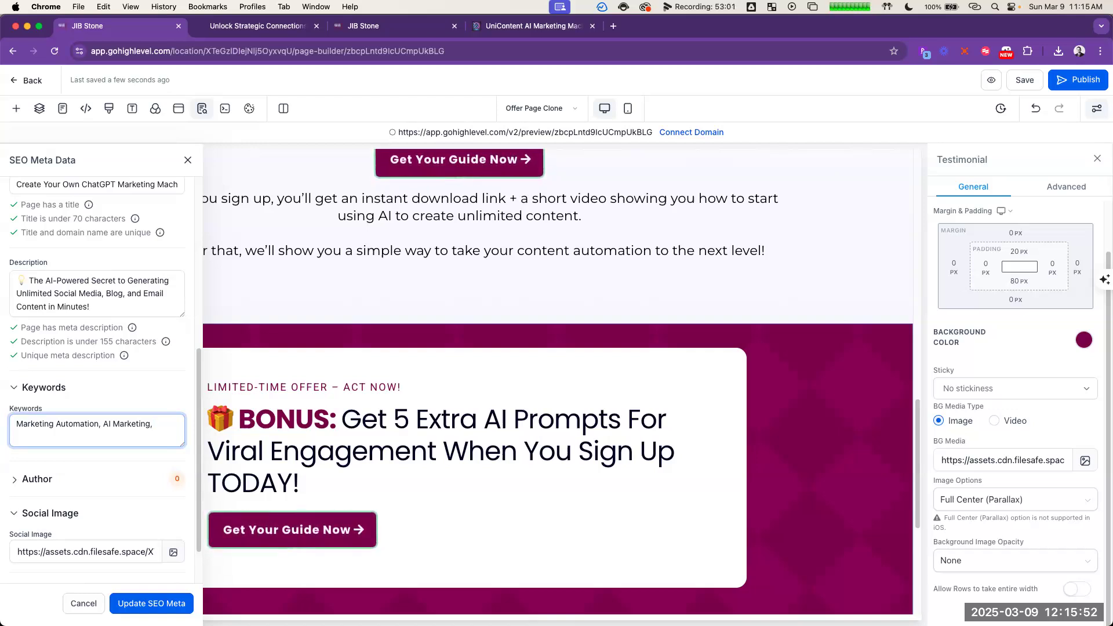
{"action": "type", "text": "Marketing Tools, Marketing Agency, Marketing Machine"}
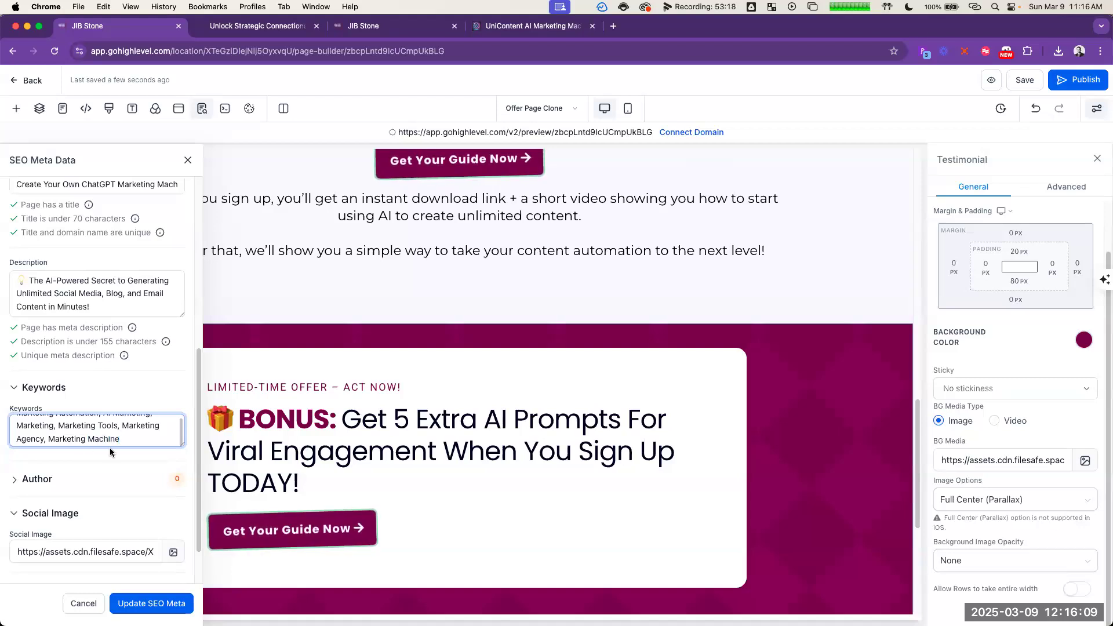
Step: Append the SEO keywords Marketing Machine, Automated Marketing, Content Creation, Content Strategies and GoHighLevel
{"action": "scroll", "coordinate": [111, 426], "scroll_direction": "up", "scroll_amount": 1}
{"action": "scroll", "coordinate": [113, 428], "scroll_direction": "down", "scroll_amount": 1}
{"action": "type", "text": ","}
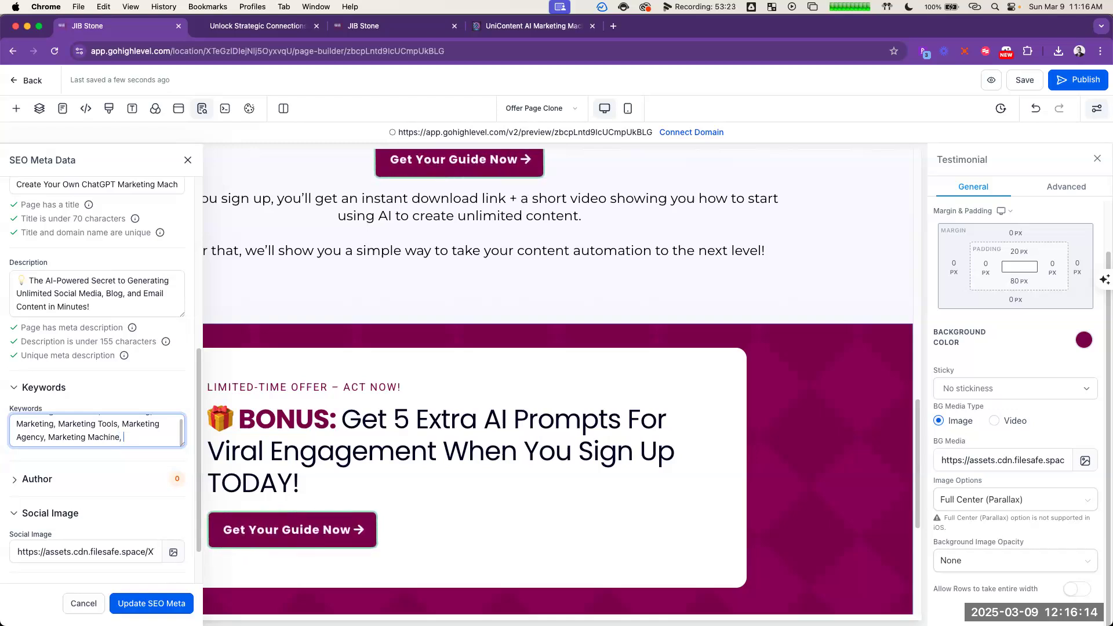
{"action": "type", "text": " Automated Ma"}
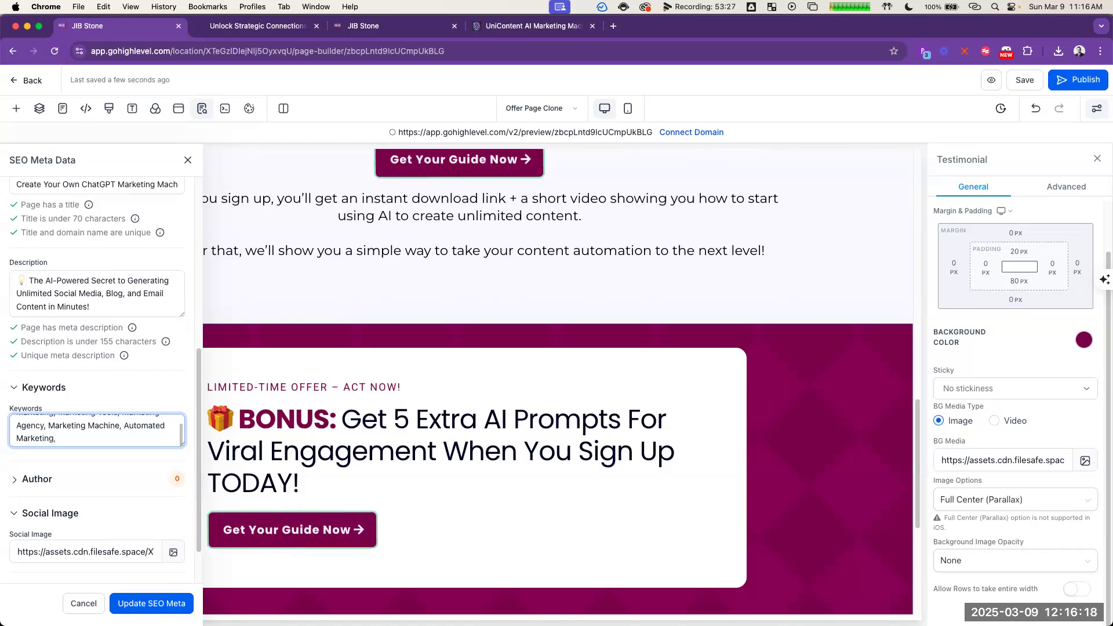
{"action": "type", "text": "rketing, Content Creation, Content Strategies, GoHighLevel, Go H"}
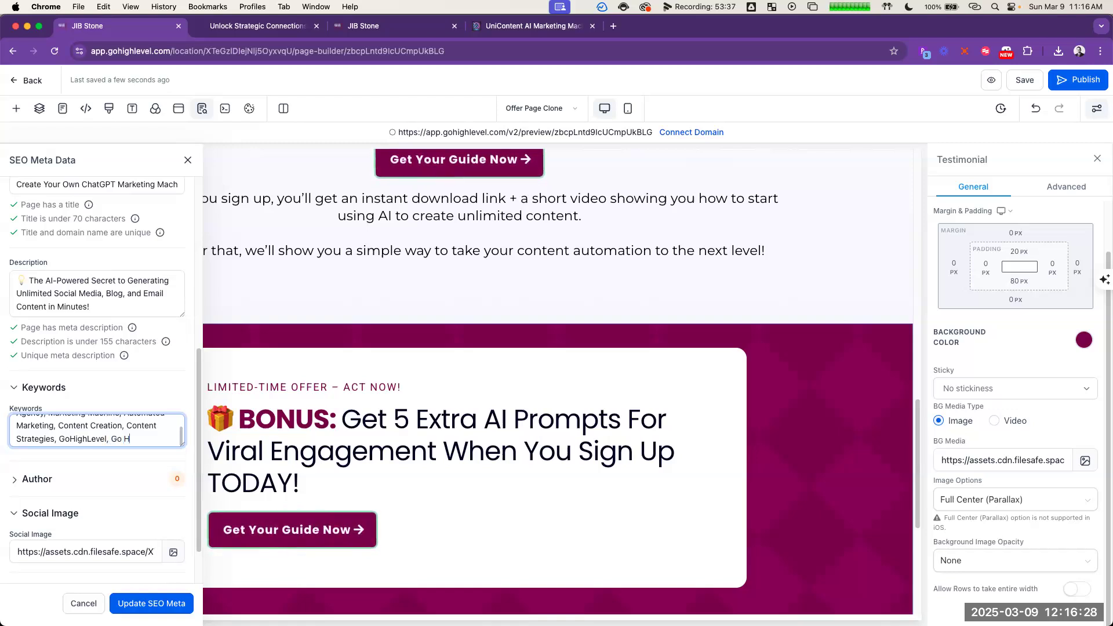
Step: Continue the SEO keywords with Go High Level Marketing, Content Upload, Bulk Content, Mass Content, Content Production, Social Media Content and Social Media Automation
{"action": "type", "text": "Marketing, Content Upload, Bulk C"}
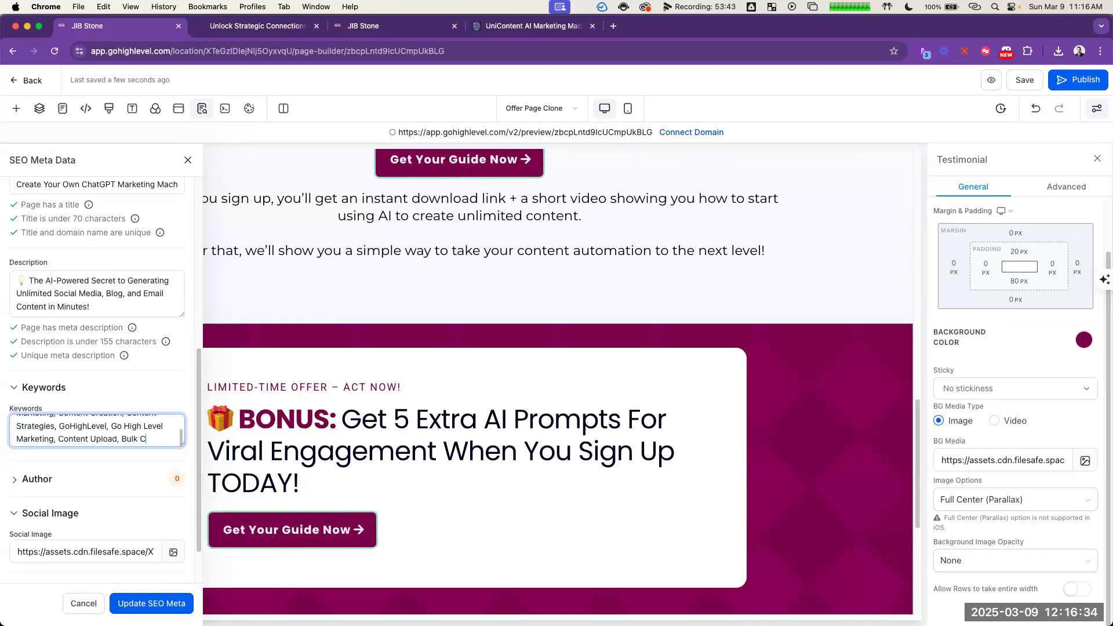
{"action": "type", "text": "Mass Conten"}
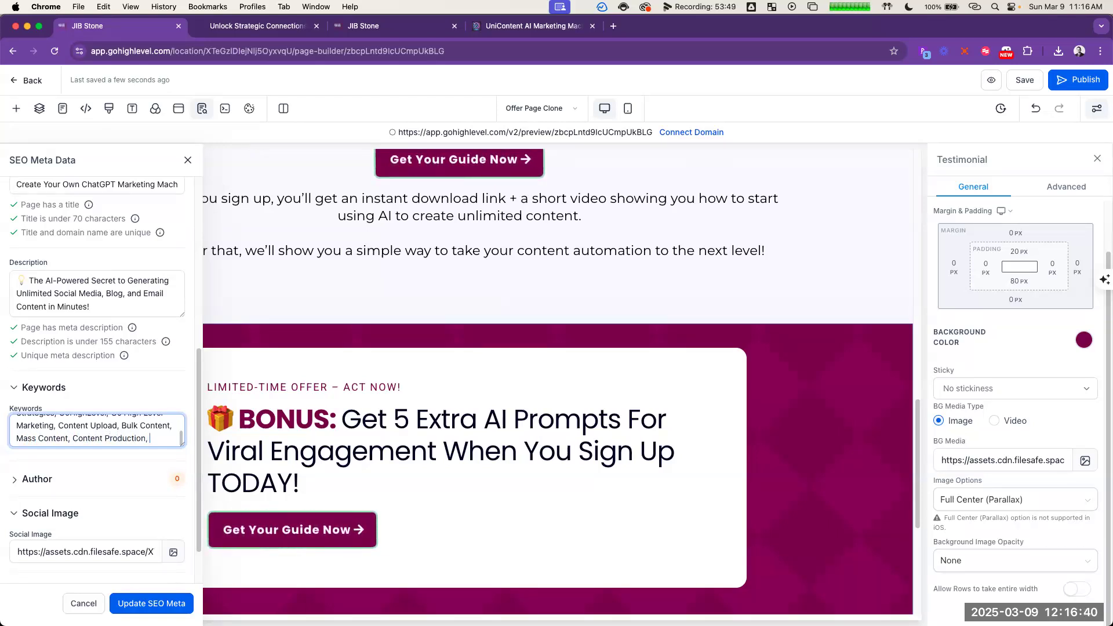
{"action": "type", "text": "l Media Content, Social Media Automation,"}
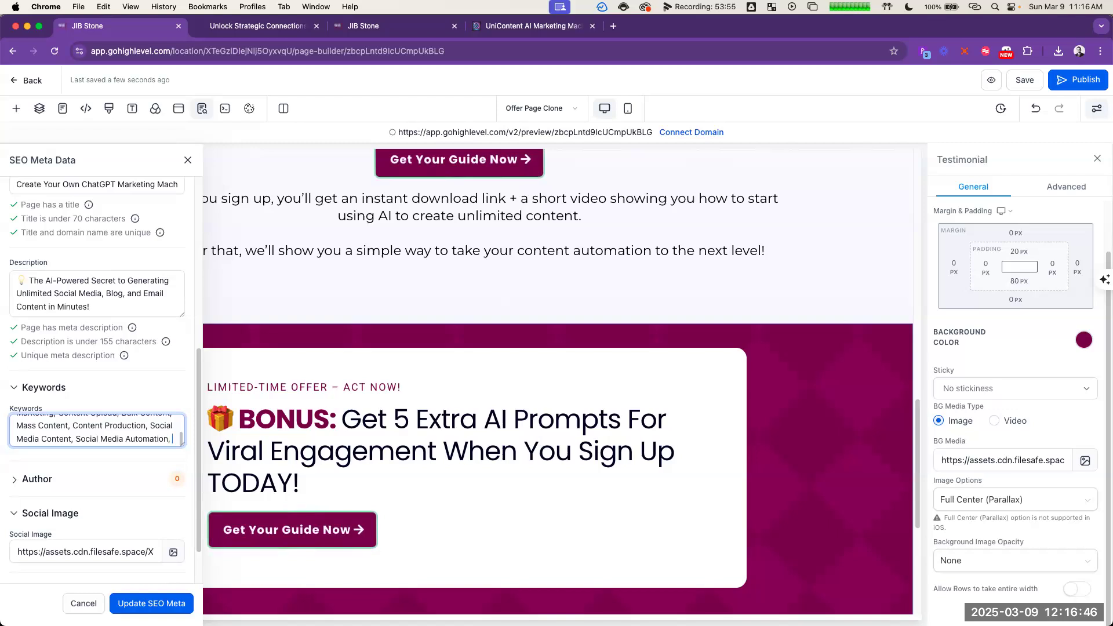
Step: Finish the SEO keyword list with Social Media, Facebook Automation, Instagram Automation, LinkedIn Automation and Social Media Agency
{"action": "type", "text": "oci"}
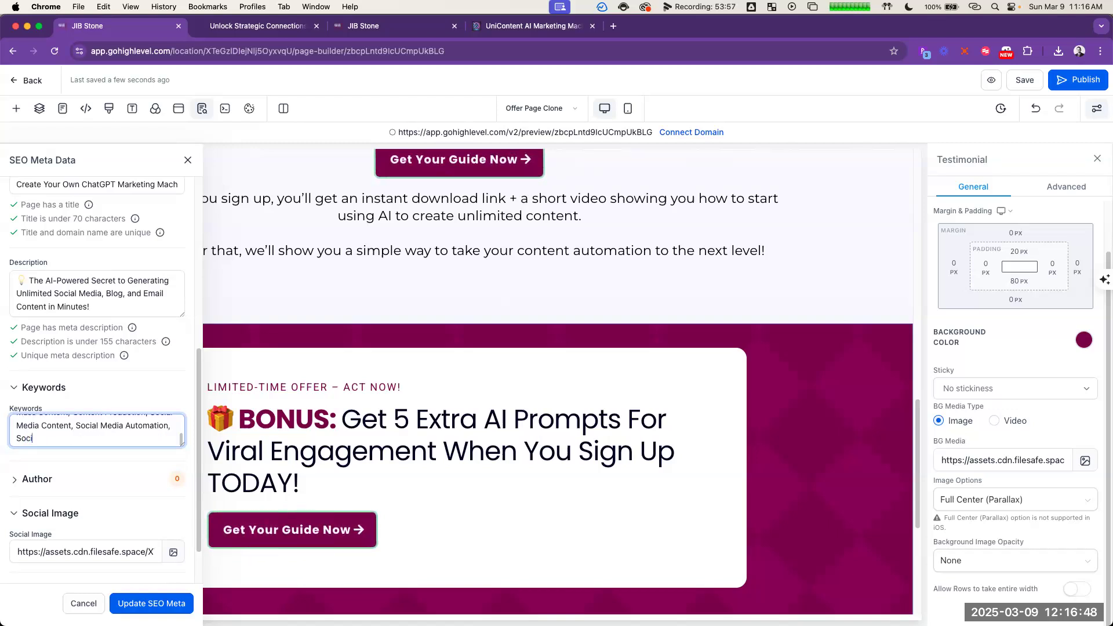
{"action": "type", "text": "al Media, Facebook Automat"}
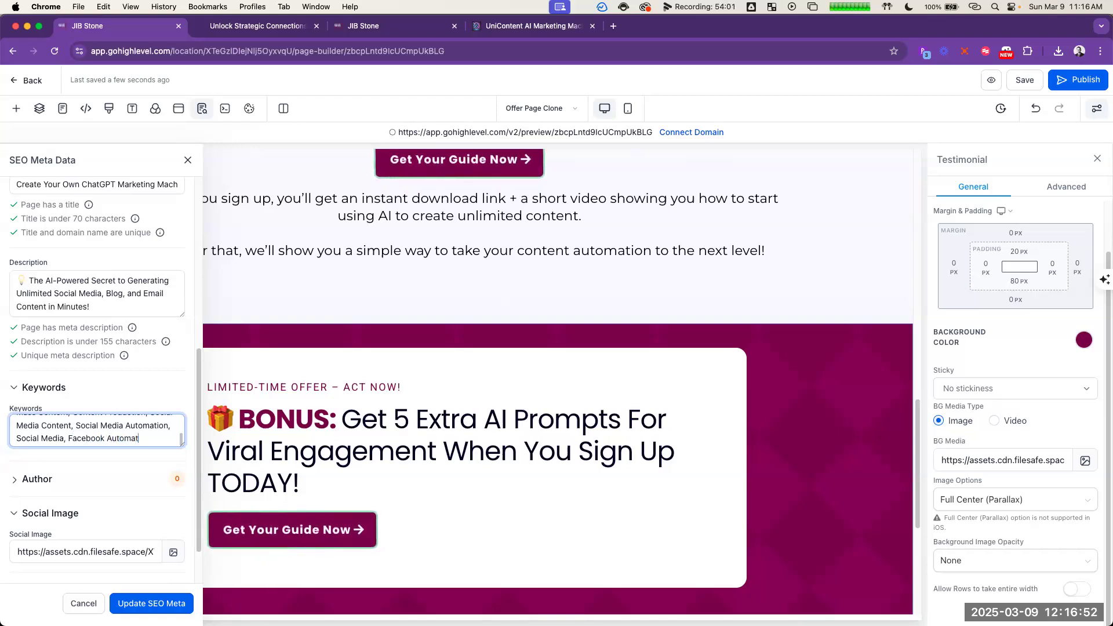
{"action": "type", "text": "ion, Instagram Automation, Li"}
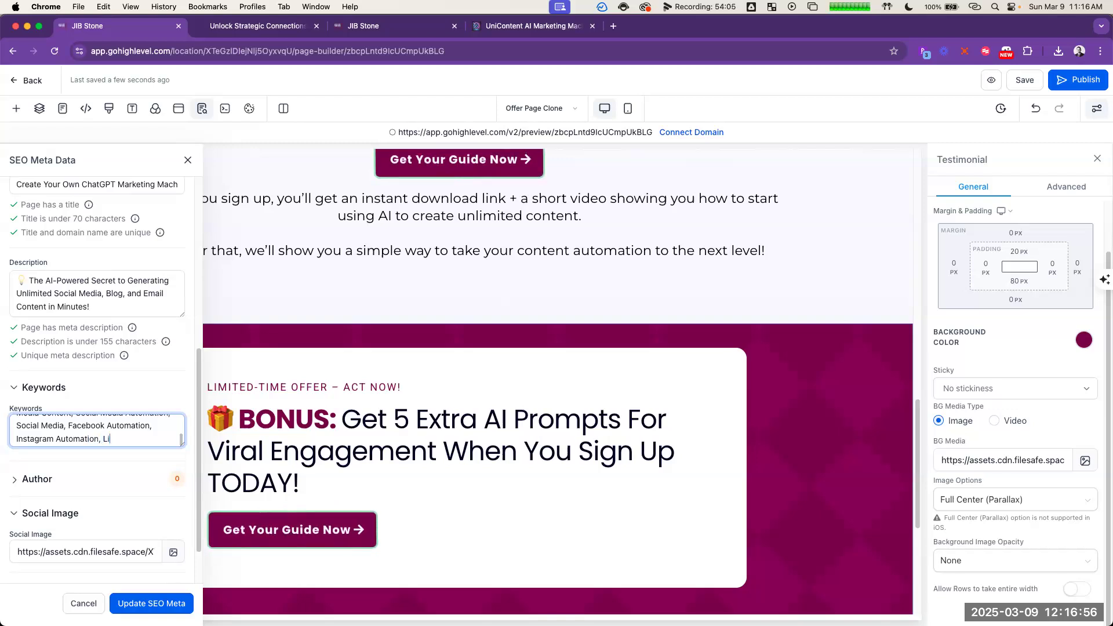
{"action": "type", "text": "nkedIn Automation,"}
{"action": "type", "text": " Social Me"}
{"action": "type", "text": "dia Agenci"}
{"action": "type", "text": "es"}
{"action": "key", "text": "BackSpace"}
{"action": "key", "text": "BackSpace"}
{"action": "key", "text": "BackSpace"}
{"action": "type", "text": "y"}
Step: Select the full keyword list, update the page's SEO metadata and save the page
{"action": "key", "text": "super+a"}
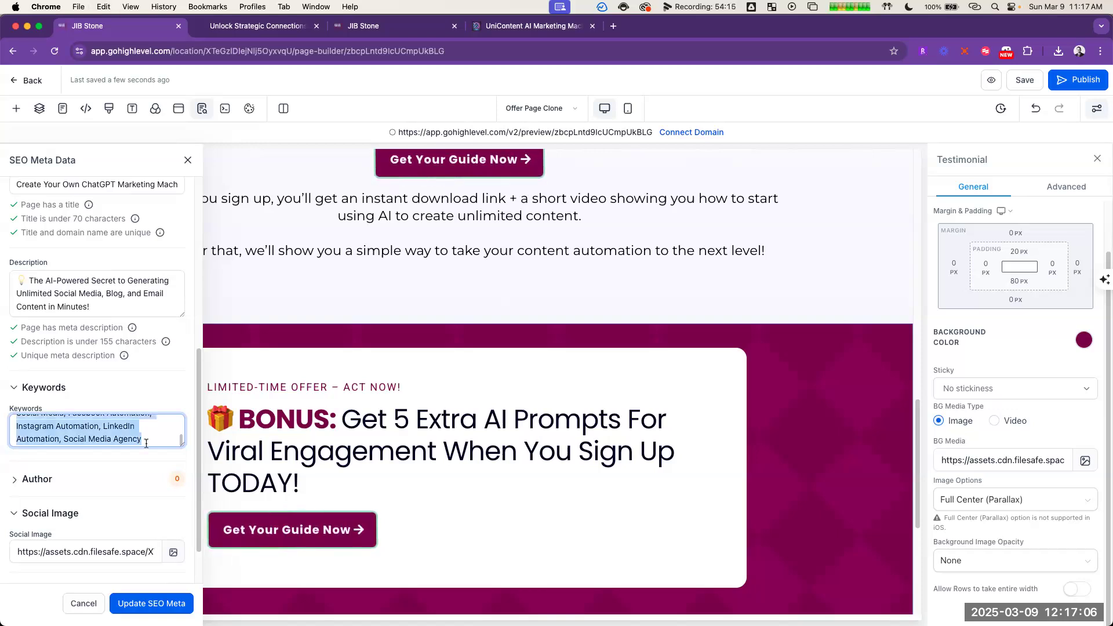
{"action": "left_click", "coordinate": [152, 603]}
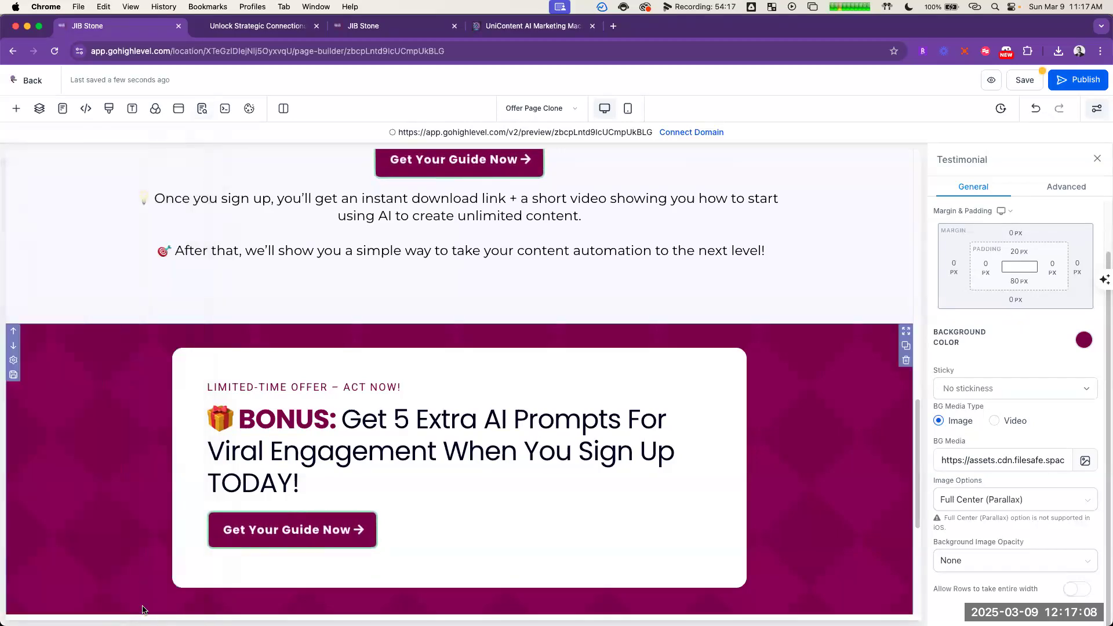
{"action": "left_click", "coordinate": [1025, 80]}
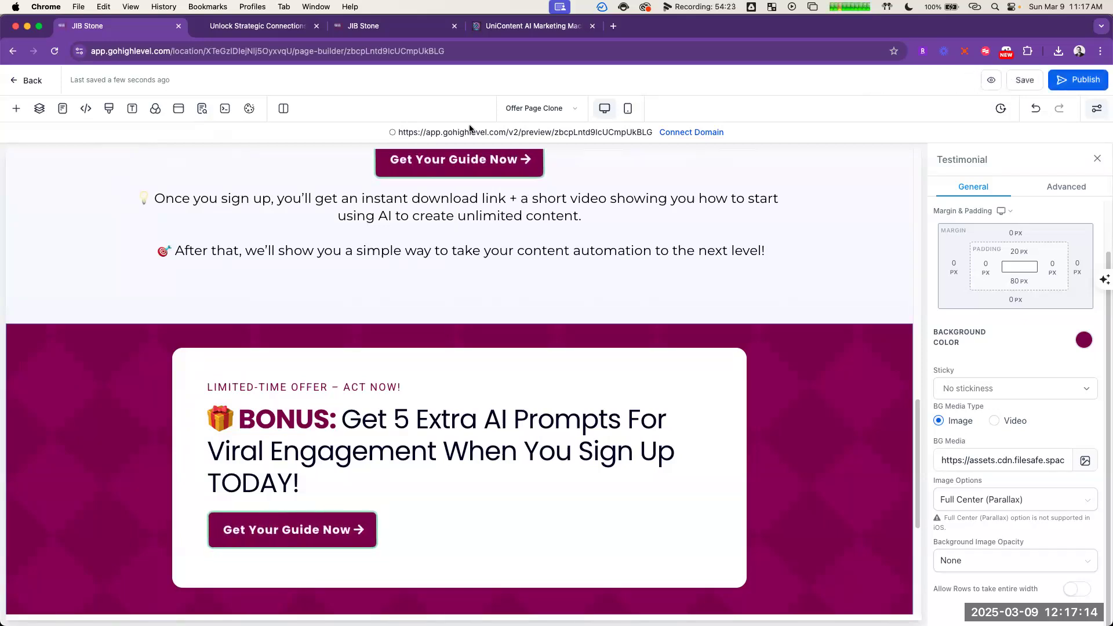
Step: Open the page's preview link and review the layout from the headline down to the bonus offer section
{"action": "left_click", "coordinate": [554, 132]}
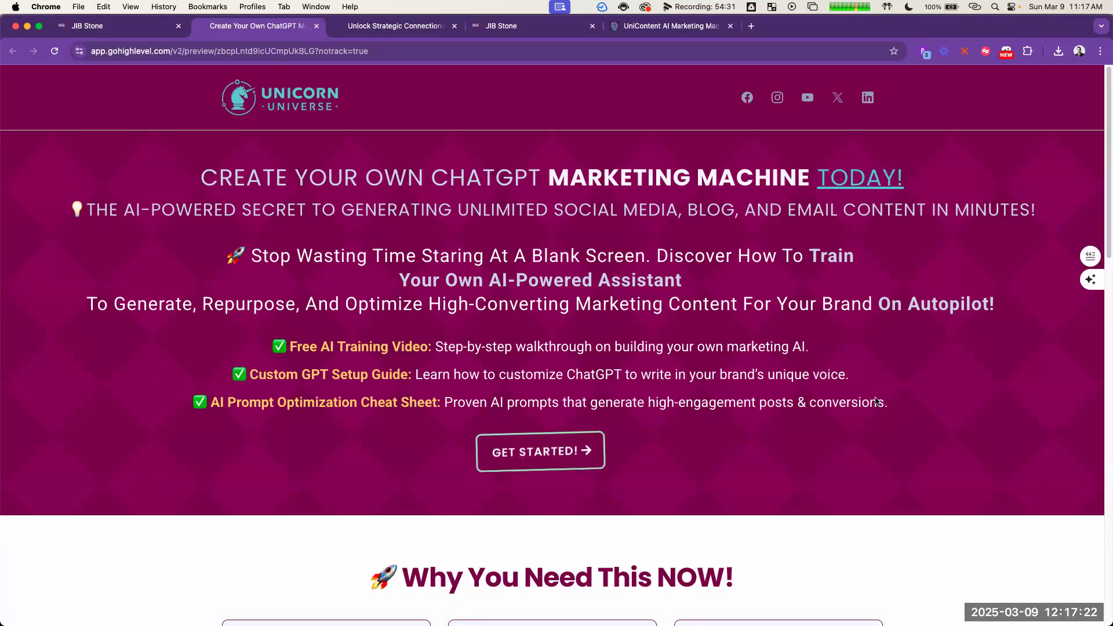
{"action": "scroll", "coordinate": [901, 389], "scroll_direction": "down", "scroll_amount": 5}
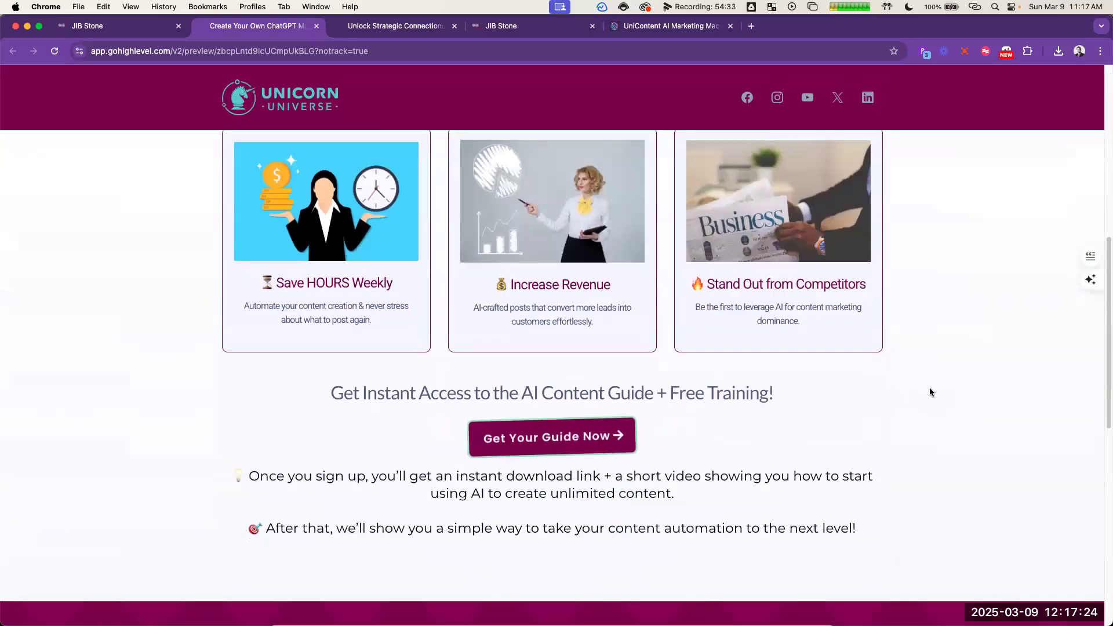
{"action": "scroll", "coordinate": [925, 366], "scroll_direction": "down", "scroll_amount": 3}
{"action": "scroll", "coordinate": [916, 395], "scroll_direction": "down", "scroll_amount": 6}
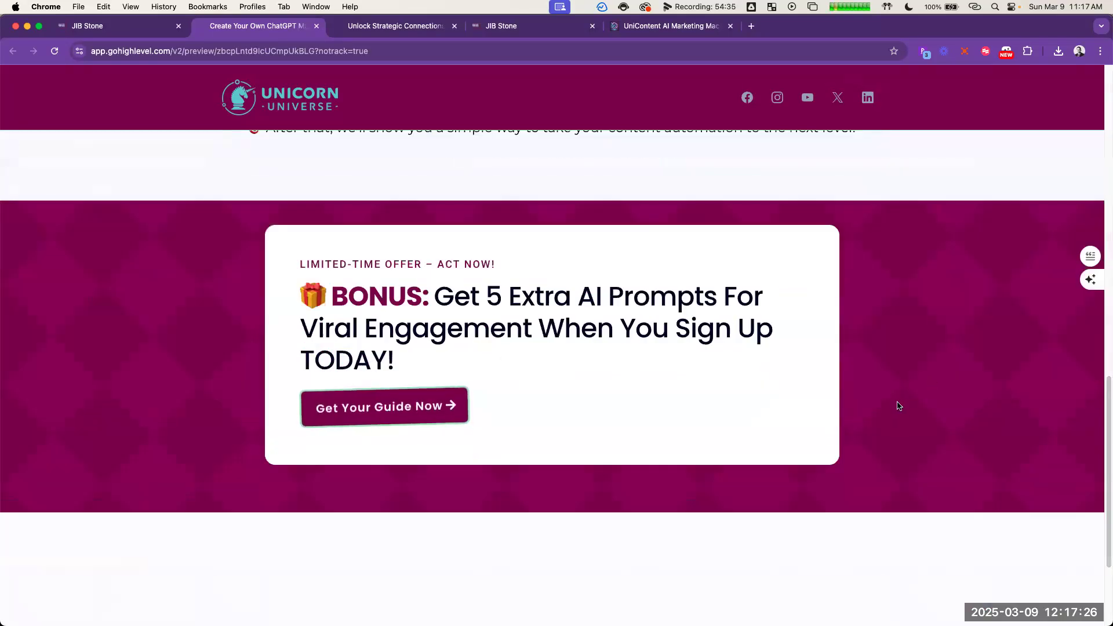
{"action": "scroll", "coordinate": [753, 434], "scroll_direction": "up", "scroll_amount": 15}
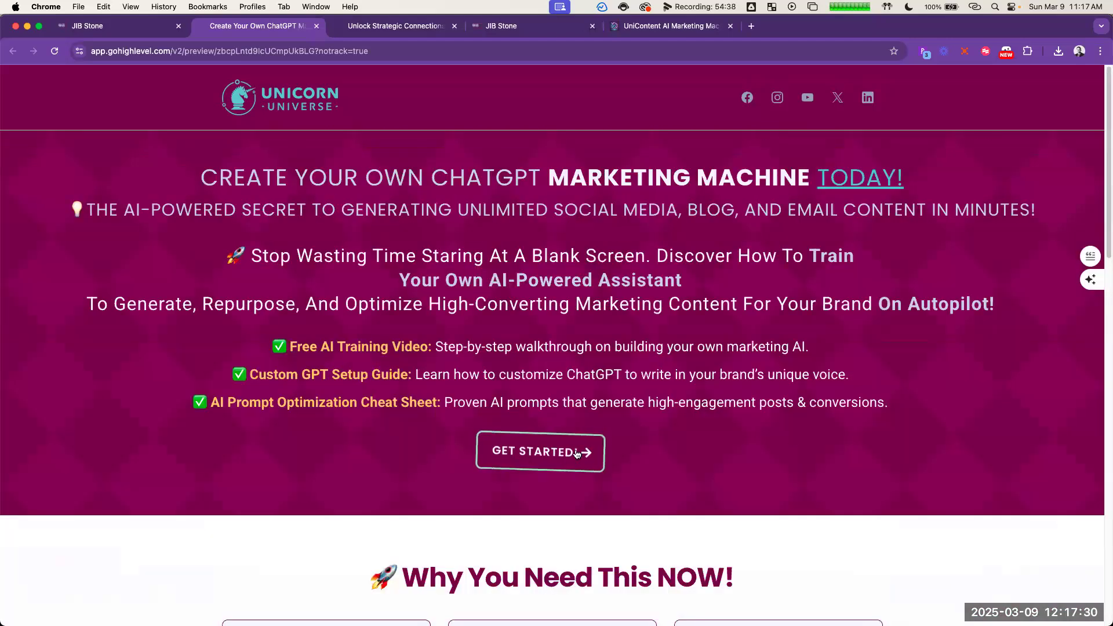
Step: Test the "Get Started!" and "Get Your Guide Now" buttons in the preview and check where each opt-in form appears
{"action": "left_click", "coordinate": [576, 454]}
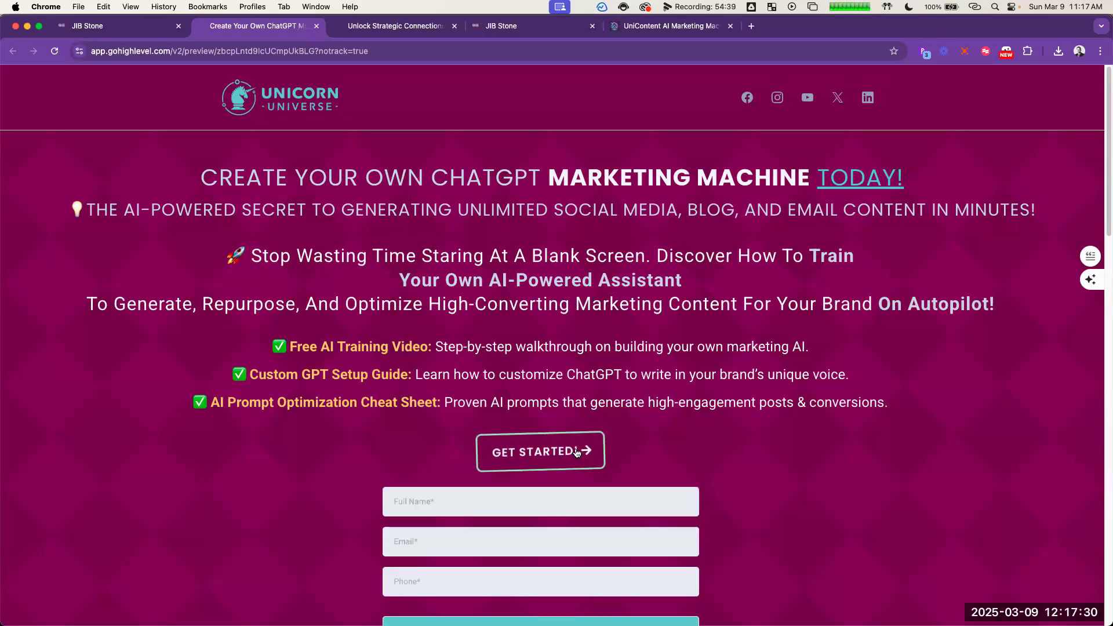
{"action": "scroll", "coordinate": [568, 380], "scroll_direction": "down", "scroll_amount": 2}
{"action": "left_click", "coordinate": [539, 366]}
{"action": "left_click", "coordinate": [740, 327]}
{"action": "scroll", "coordinate": [774, 345], "scroll_direction": "down", "scroll_amount": 1}
{"action": "scroll", "coordinate": [775, 346], "scroll_direction": "down", "scroll_amount": 10}
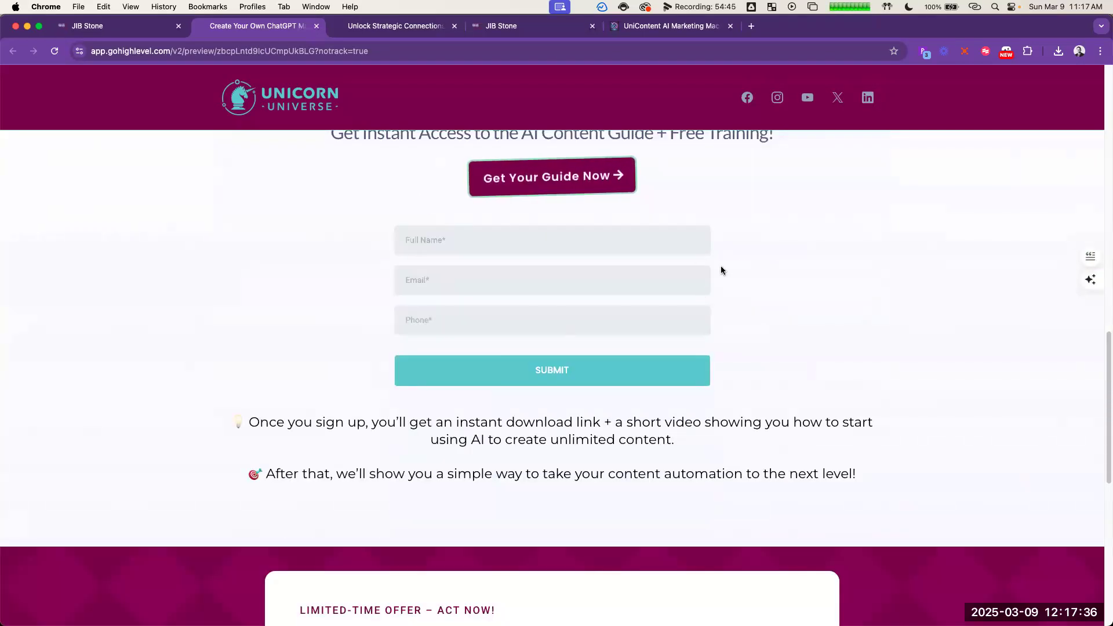
{"action": "scroll", "coordinate": [753, 273], "scroll_direction": "down", "scroll_amount": 6}
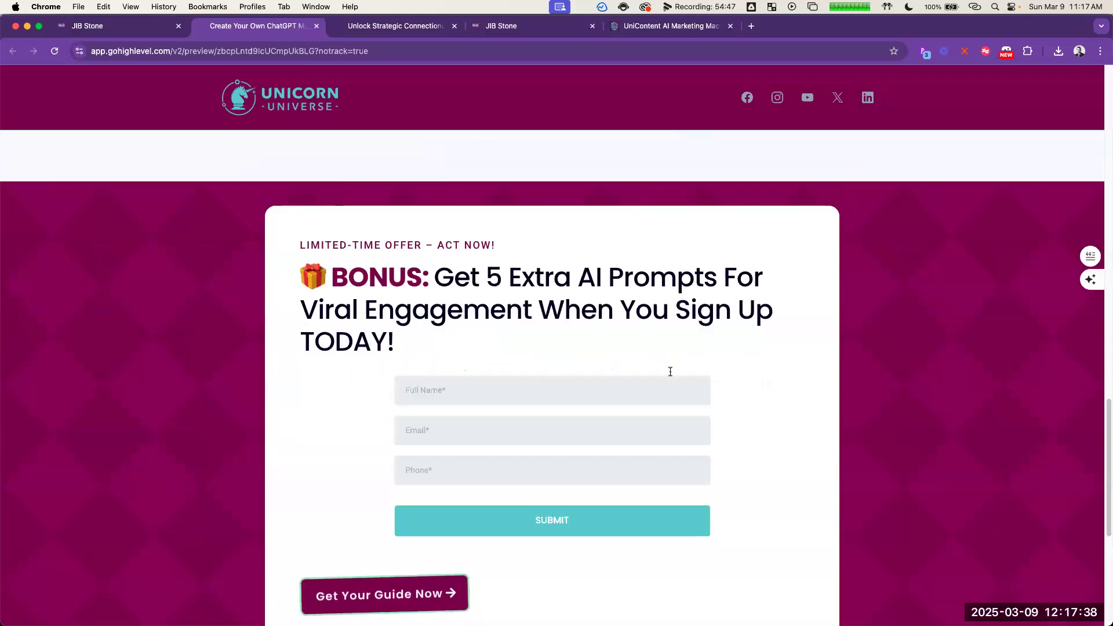
{"action": "scroll", "coordinate": [684, 348], "scroll_direction": "down", "scroll_amount": 5}
{"action": "scroll", "coordinate": [719, 377], "scroll_direction": "down", "scroll_amount": 2}
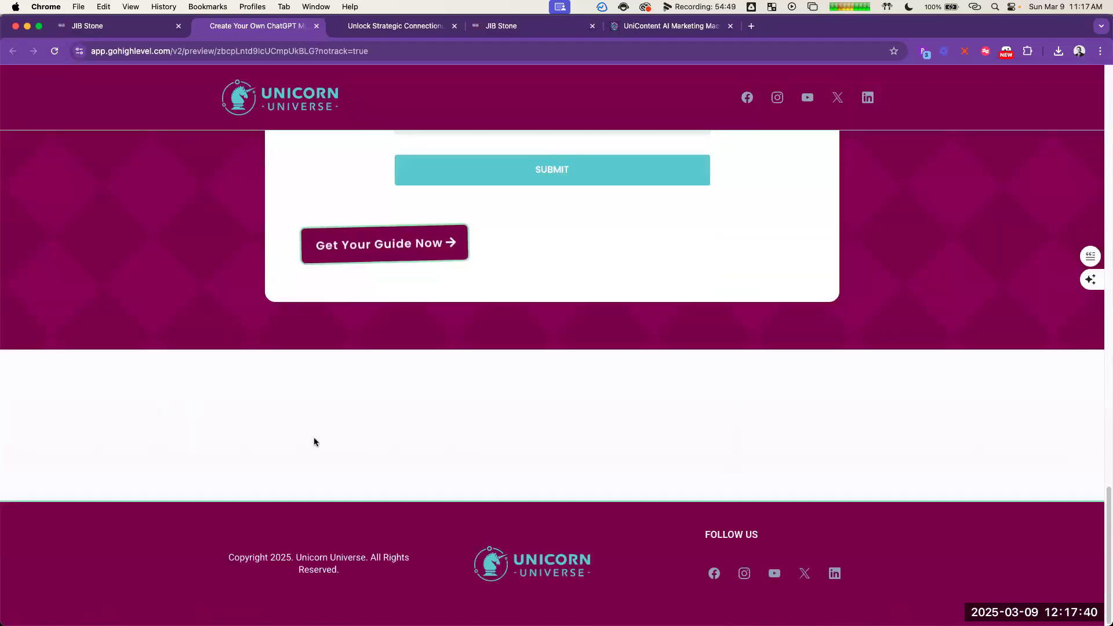
{"action": "left_click", "coordinate": [413, 256]}
Step: Set the empty section above the footer to 20 px bottom padding and 10 px top padding, and save the page
{"action": "key", "text": "ctrl+shift+Tab"}
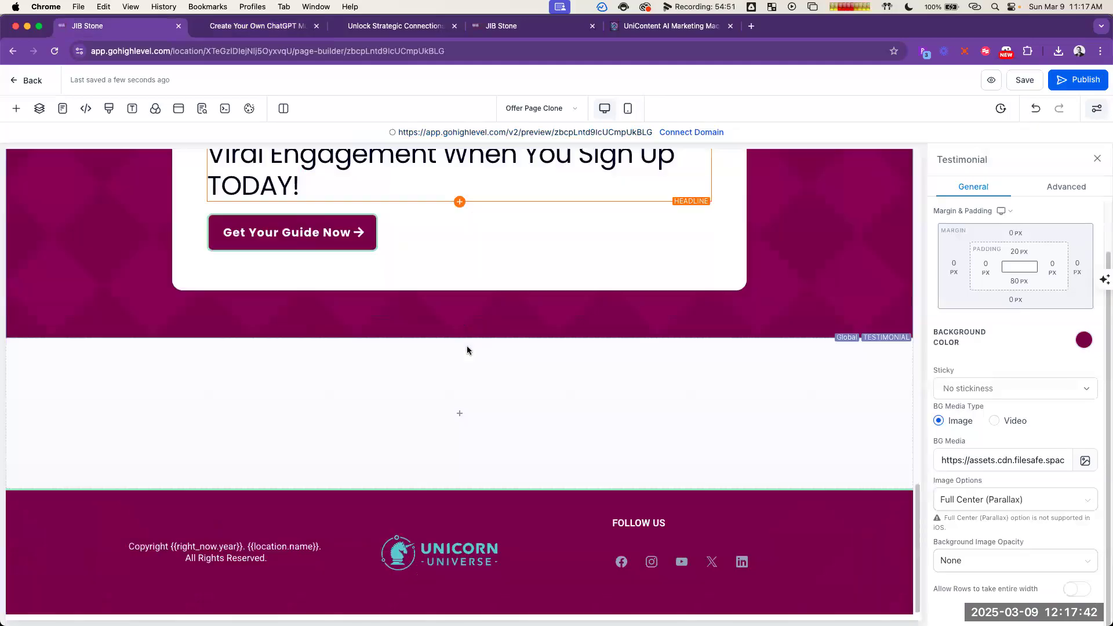
{"action": "left_click", "coordinate": [879, 362]}
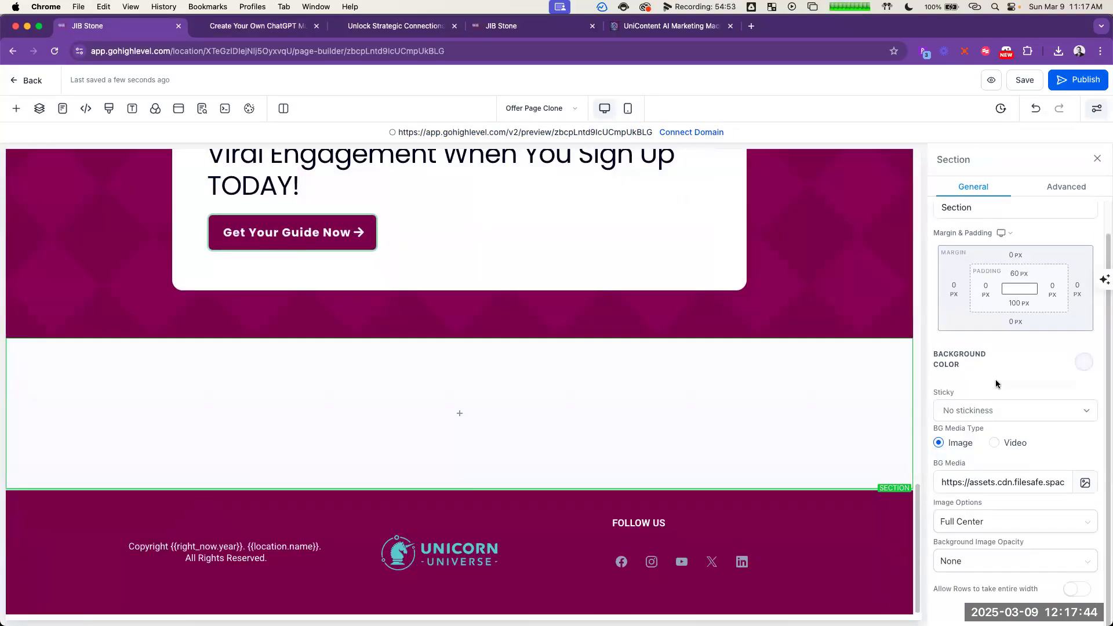
{"action": "left_click", "coordinate": [1019, 302]}
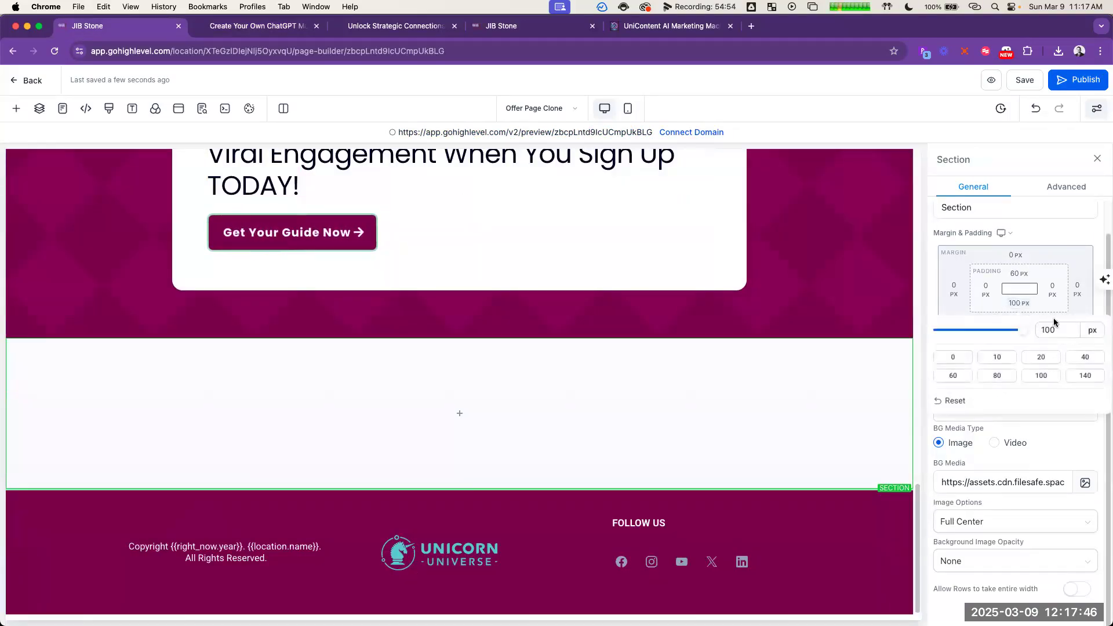
{"action": "left_click", "coordinate": [1042, 357]}
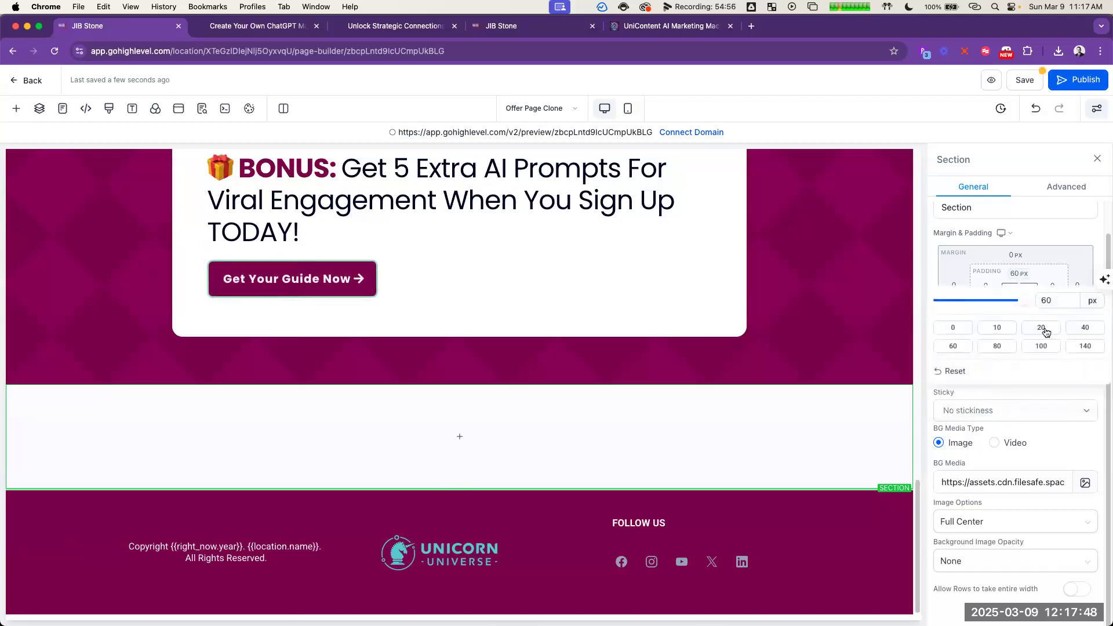
{"action": "left_click", "coordinate": [1047, 336]}
{"action": "left_click", "coordinate": [1001, 328]}
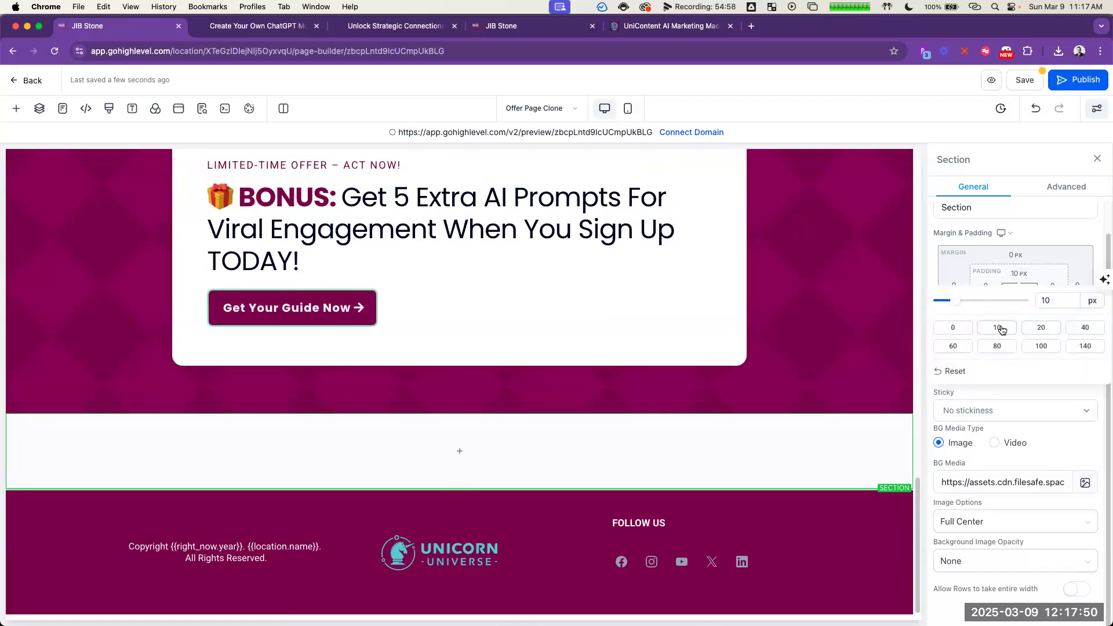
{"action": "left_click", "coordinate": [868, 371]}
{"action": "left_click", "coordinate": [1025, 80]}
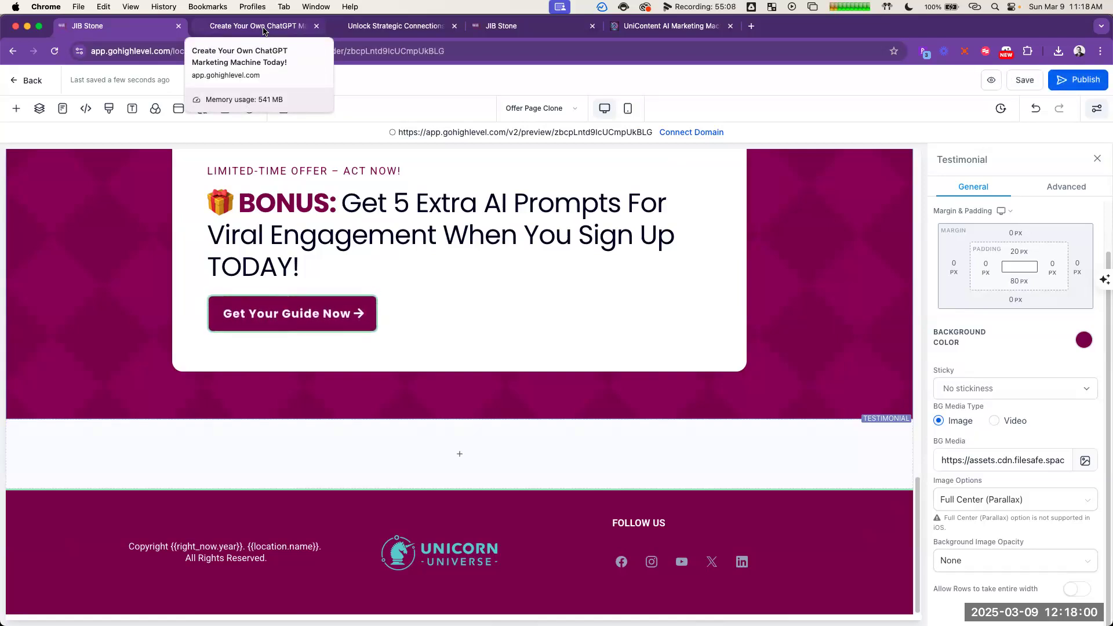
Step: Return to the page preview, close the pop-up opt-in form and reload the preview to check it from the top
{"action": "left_click", "coordinate": [264, 31]}
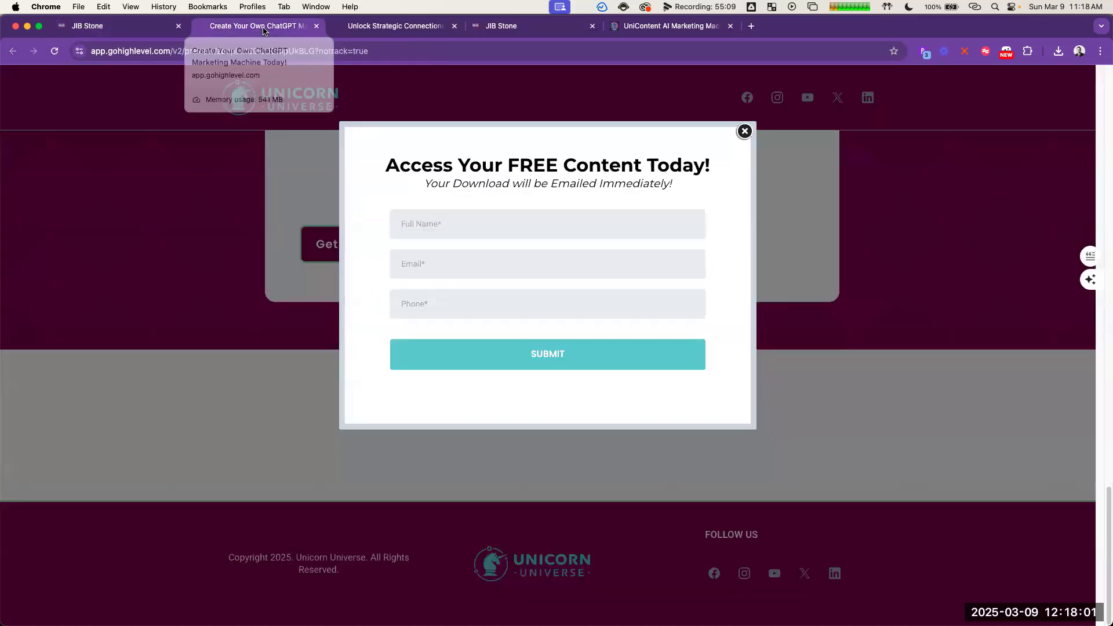
{"action": "left_click", "coordinate": [744, 132]}
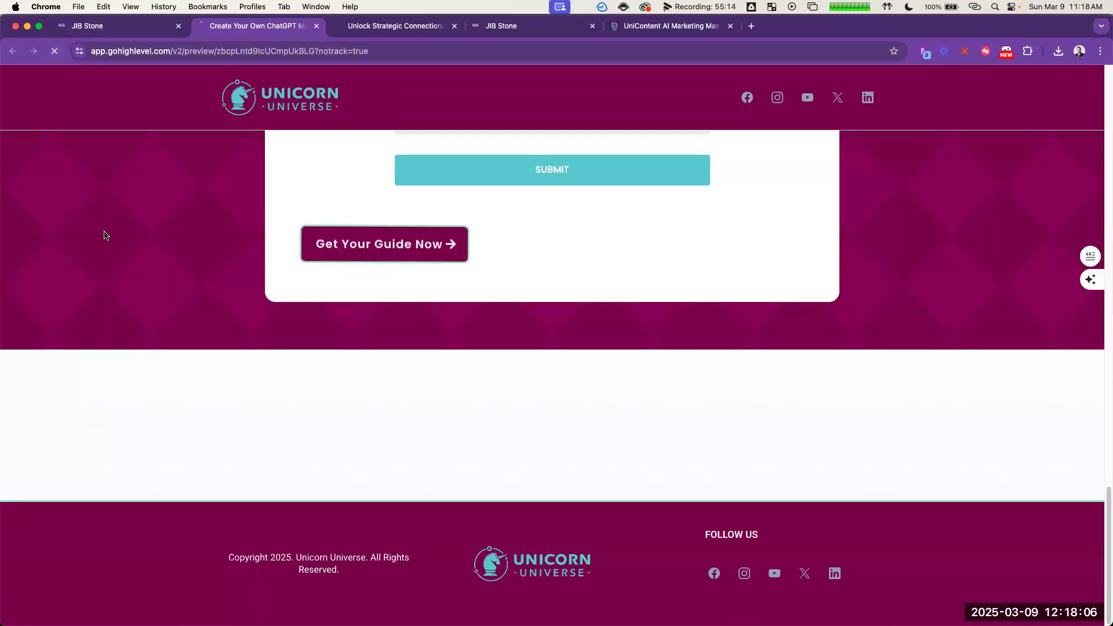
{"action": "scroll", "coordinate": [341, 300], "scroll_direction": "up", "scroll_amount": 20}
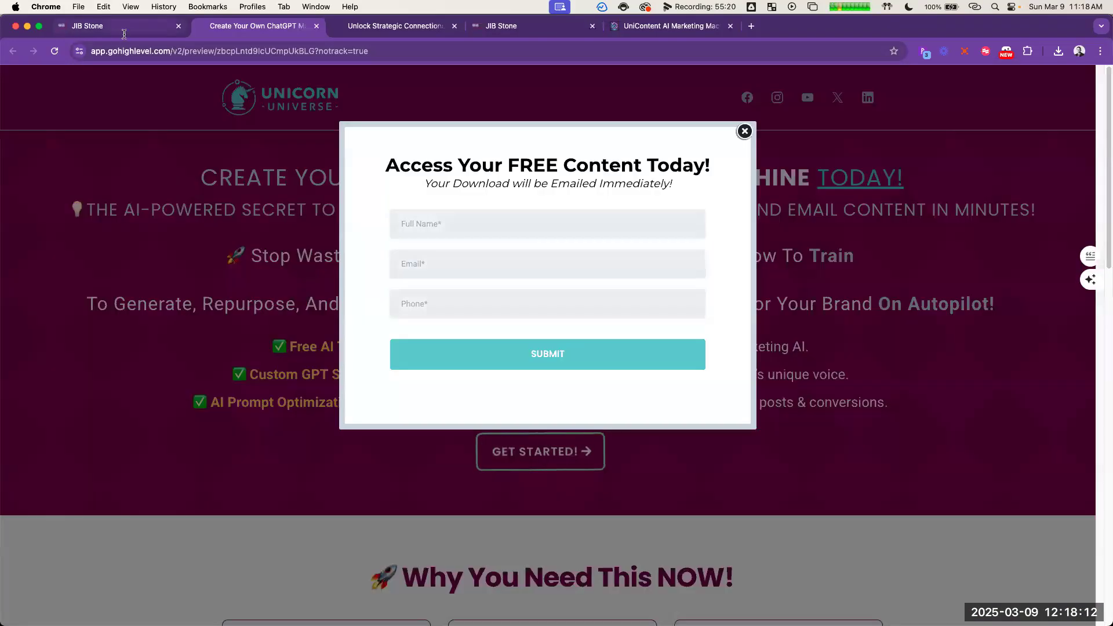
Step: Add a divider below the "AI-Powered Secret" headline in the page editor and colour it white
{"action": "left_click", "coordinate": [93, 25]}
{"action": "scroll", "coordinate": [505, 262], "scroll_direction": "up", "scroll_amount": 20}
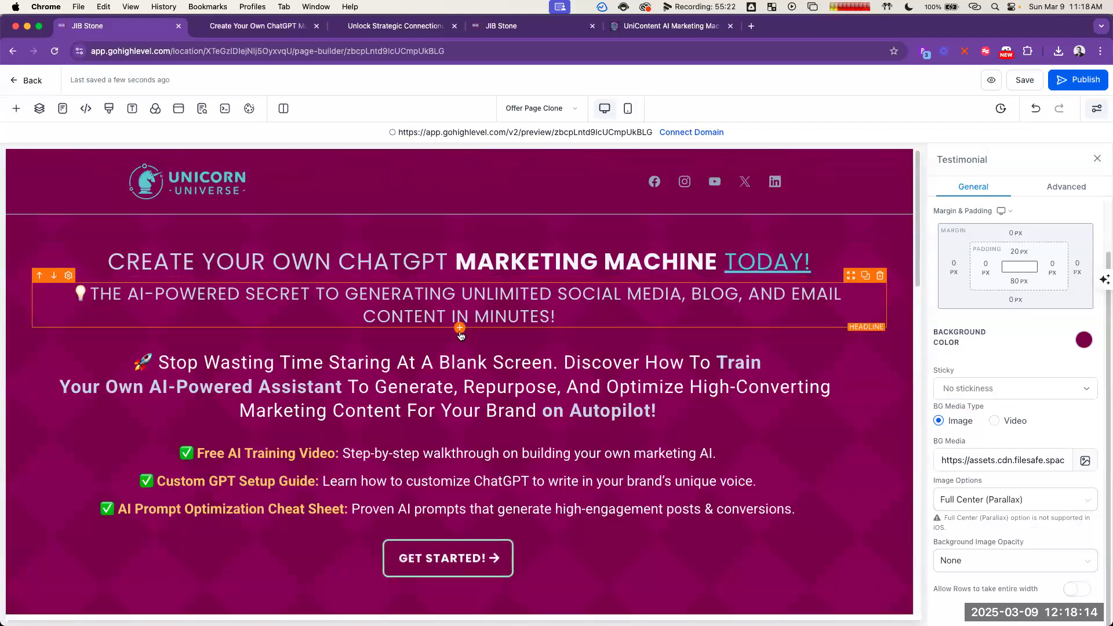
{"action": "left_click", "coordinate": [461, 330]}
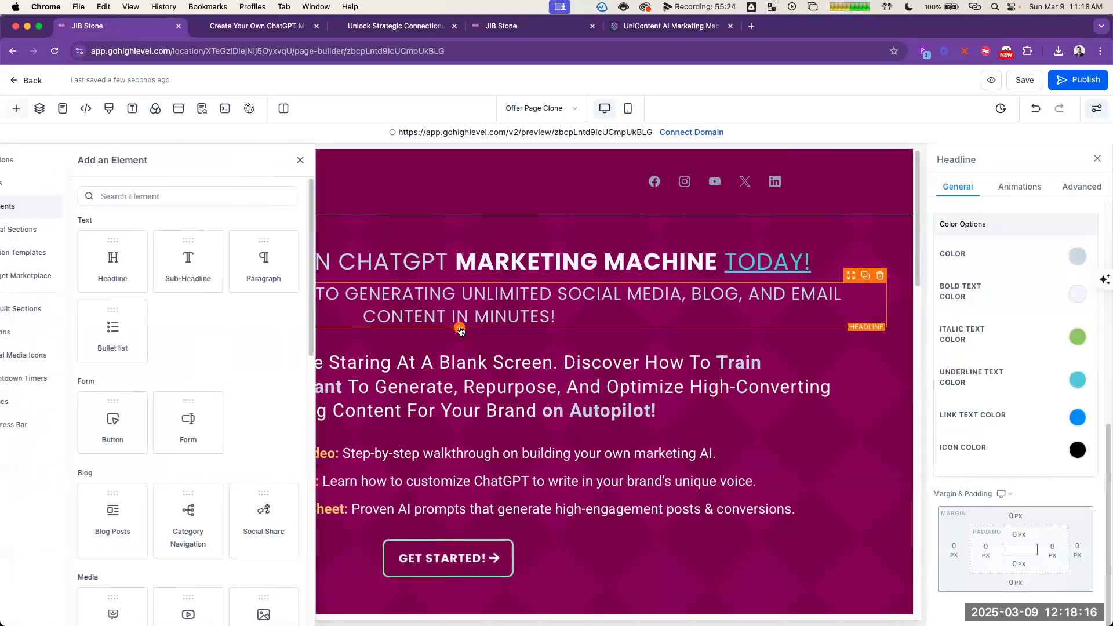
{"action": "scroll", "coordinate": [217, 348], "scroll_direction": "down", "scroll_amount": 6}
{"action": "scroll", "coordinate": [222, 358], "scroll_direction": "down", "scroll_amount": 6}
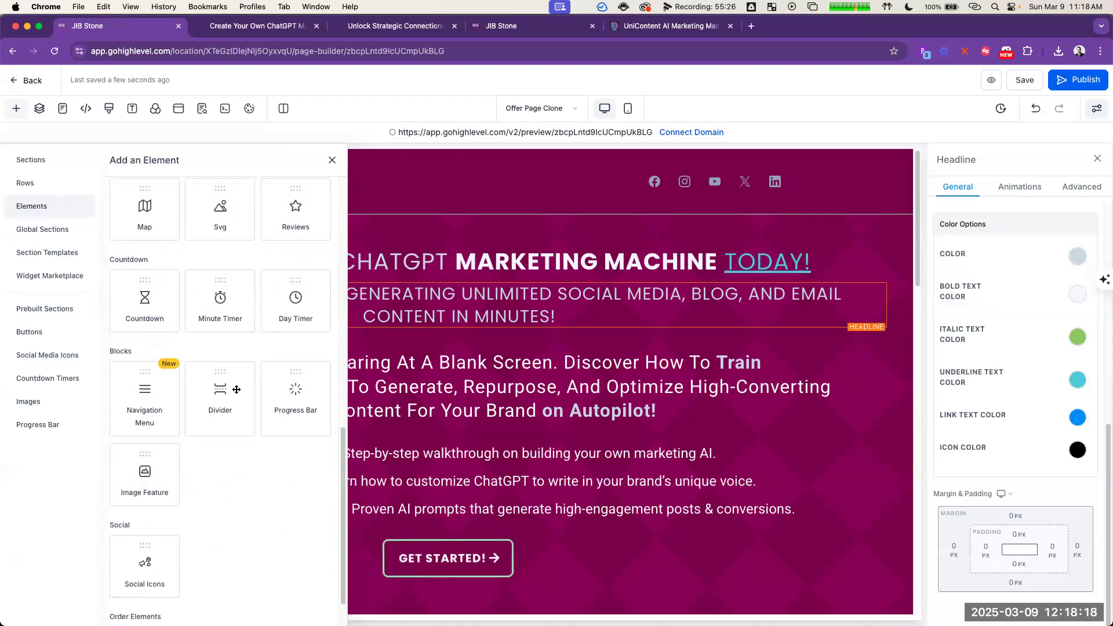
{"action": "left_click", "coordinate": [229, 380]}
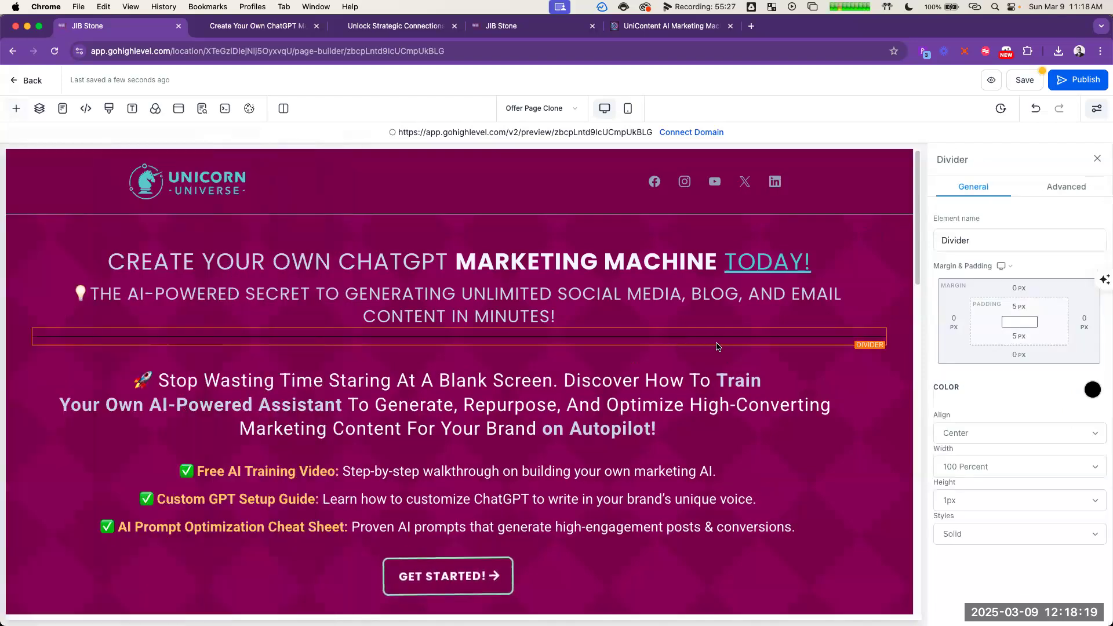
{"action": "left_click", "coordinate": [1092, 390]}
{"action": "left_click", "coordinate": [988, 419]}
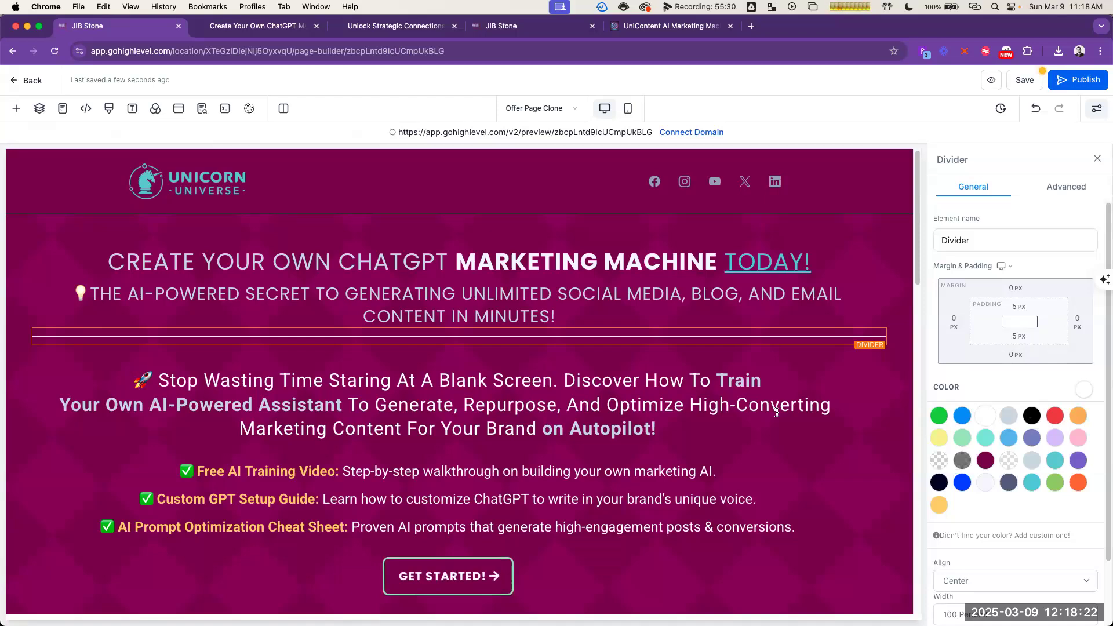
{"action": "left_click", "coordinate": [780, 404]}
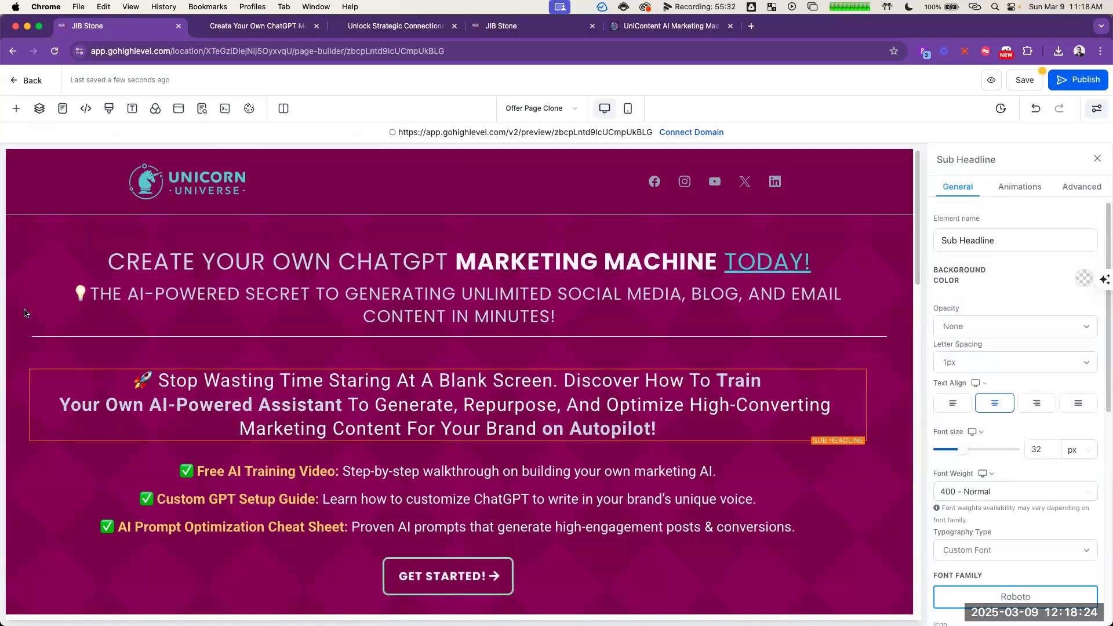
{"action": "left_click", "coordinate": [515, 177]}
{"action": "scroll", "coordinate": [718, 412], "scroll_direction": "down", "scroll_amount": 3}
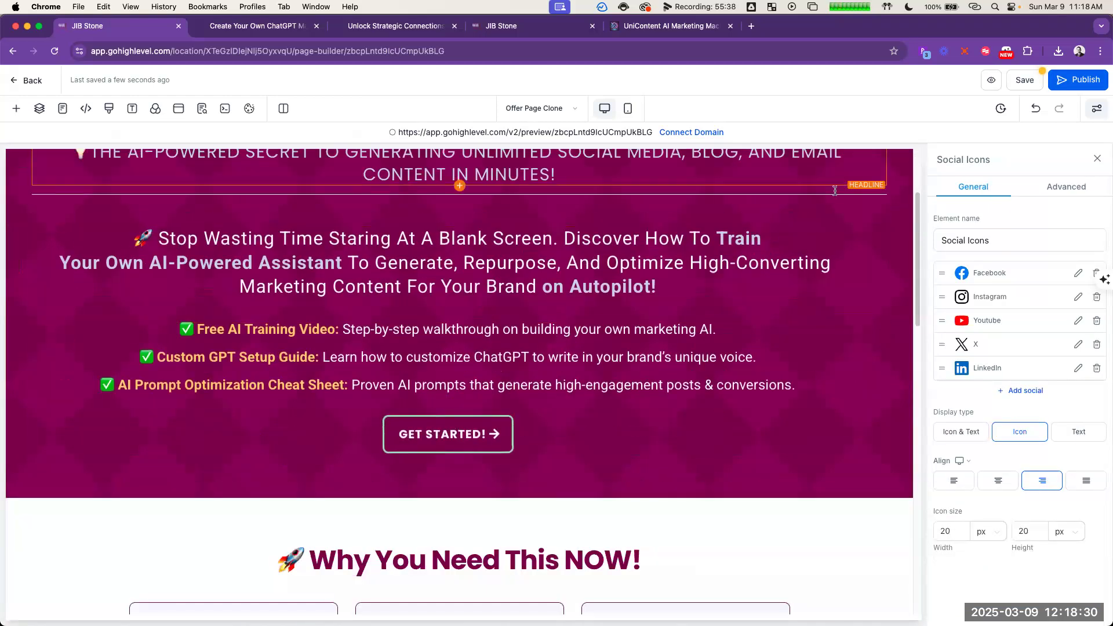
{"action": "scroll", "coordinate": [811, 302], "scroll_direction": "up", "scroll_amount": 3}
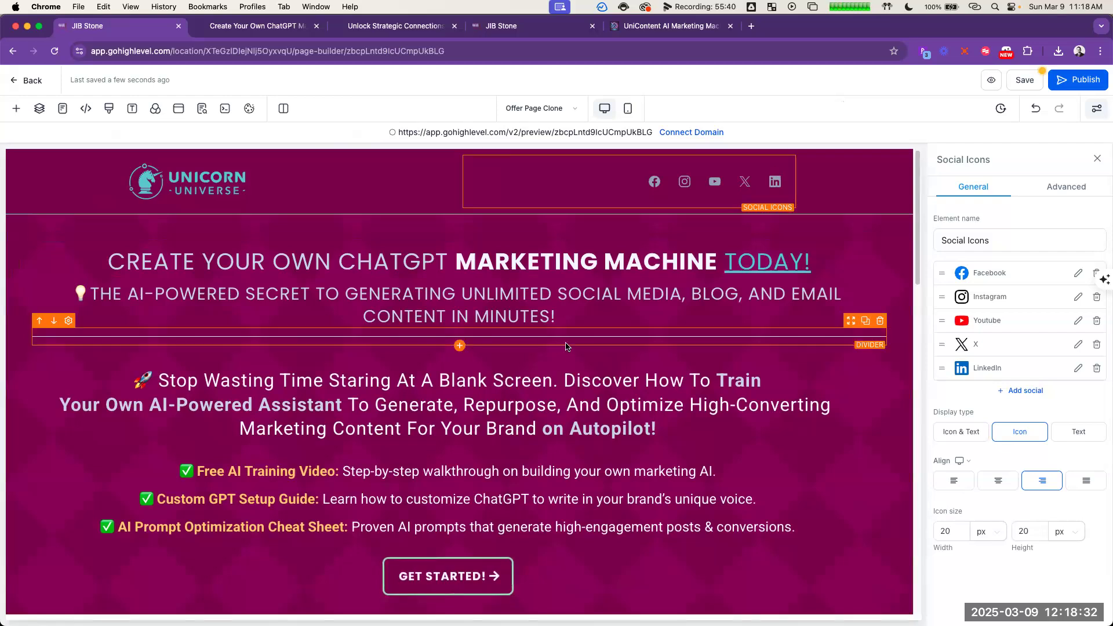
Step: Set the top margin of the divider under the headline to 10 px
{"action": "left_click", "coordinate": [568, 363]}
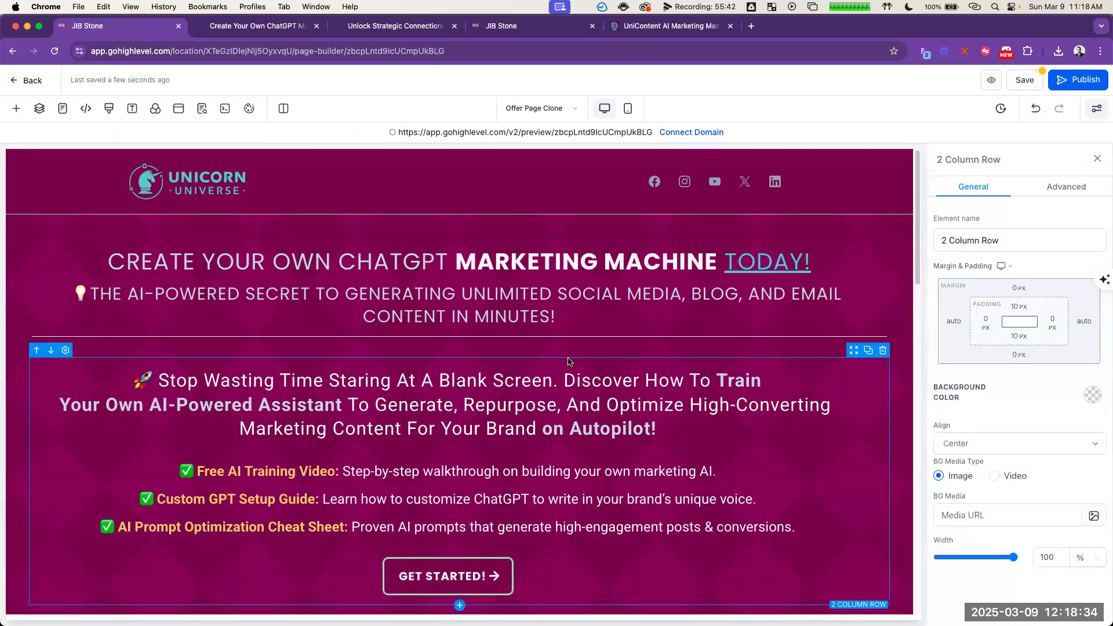
{"action": "left_click", "coordinate": [573, 352]}
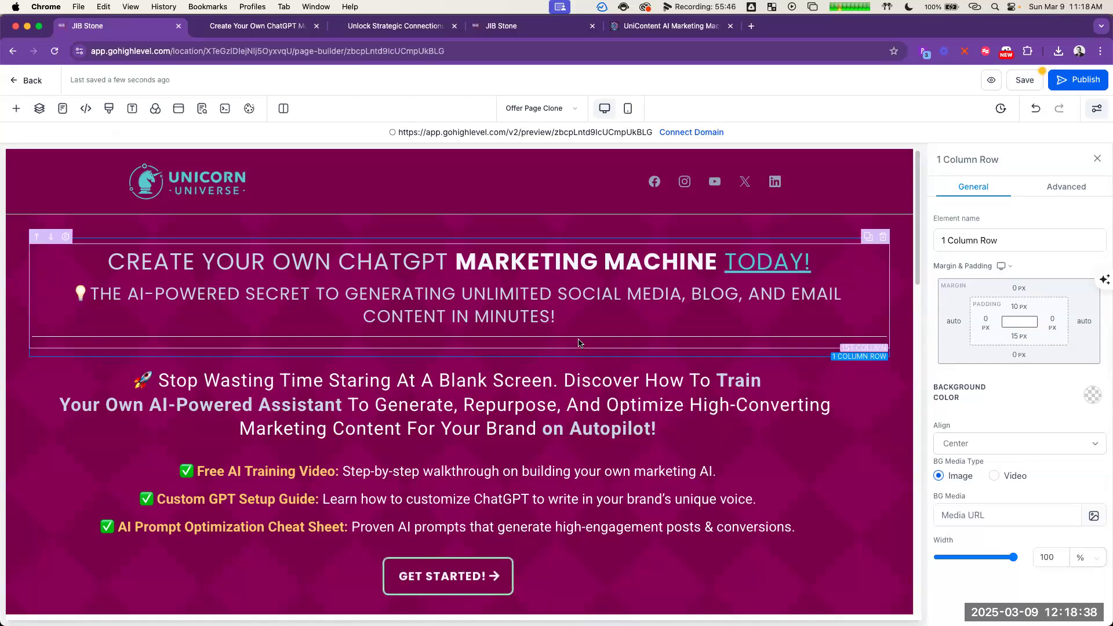
{"action": "left_click", "coordinate": [579, 343]}
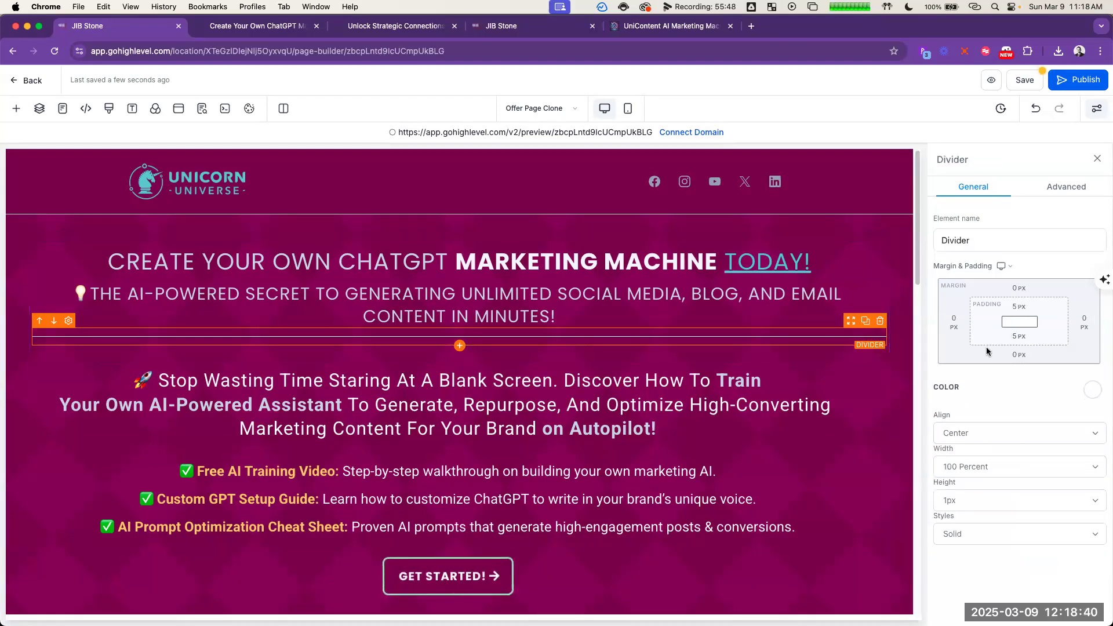
{"action": "left_click", "coordinate": [1021, 289]}
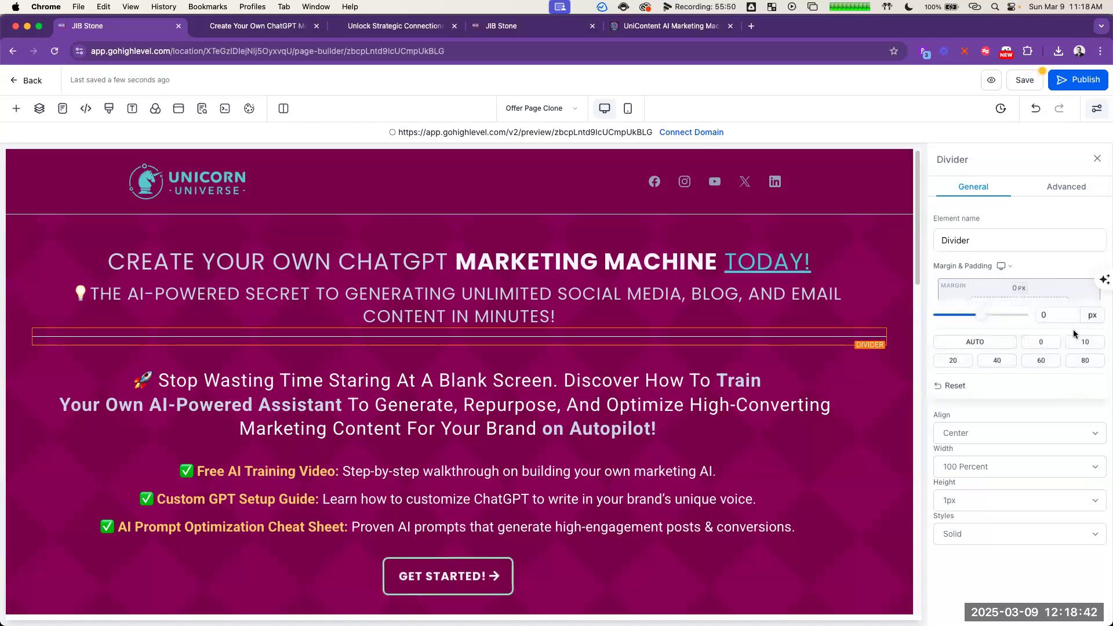
{"action": "left_click", "coordinate": [1085, 343]}
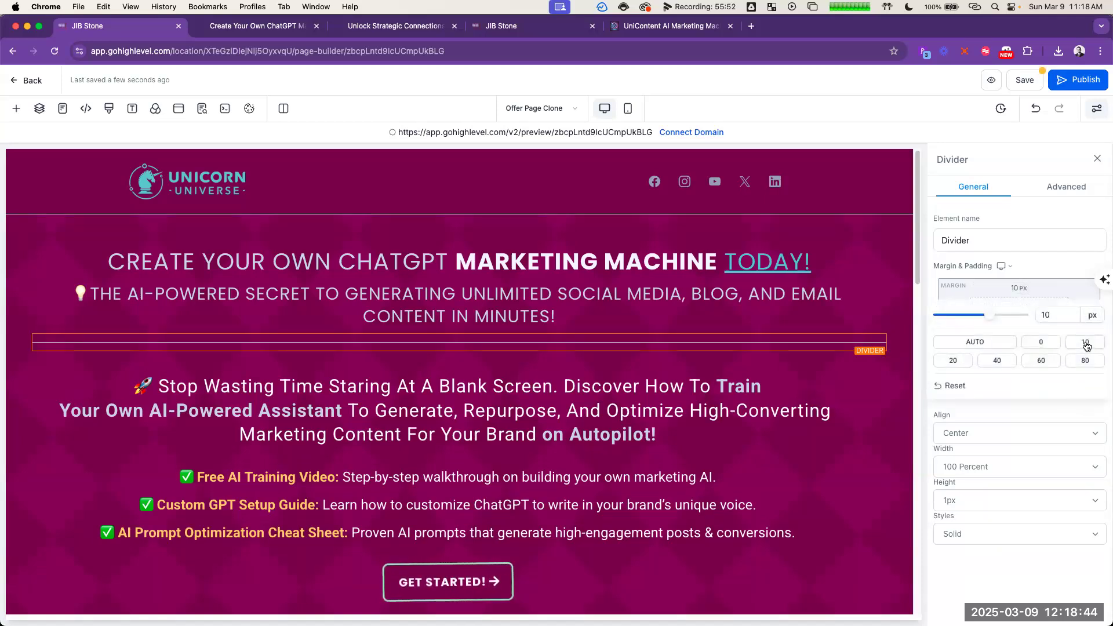
Step: Set the bottom padding of the one-column row holding the headlines and divider to 10 px
{"action": "left_click", "coordinate": [667, 366]}
{"action": "left_click", "coordinate": [667, 361]}
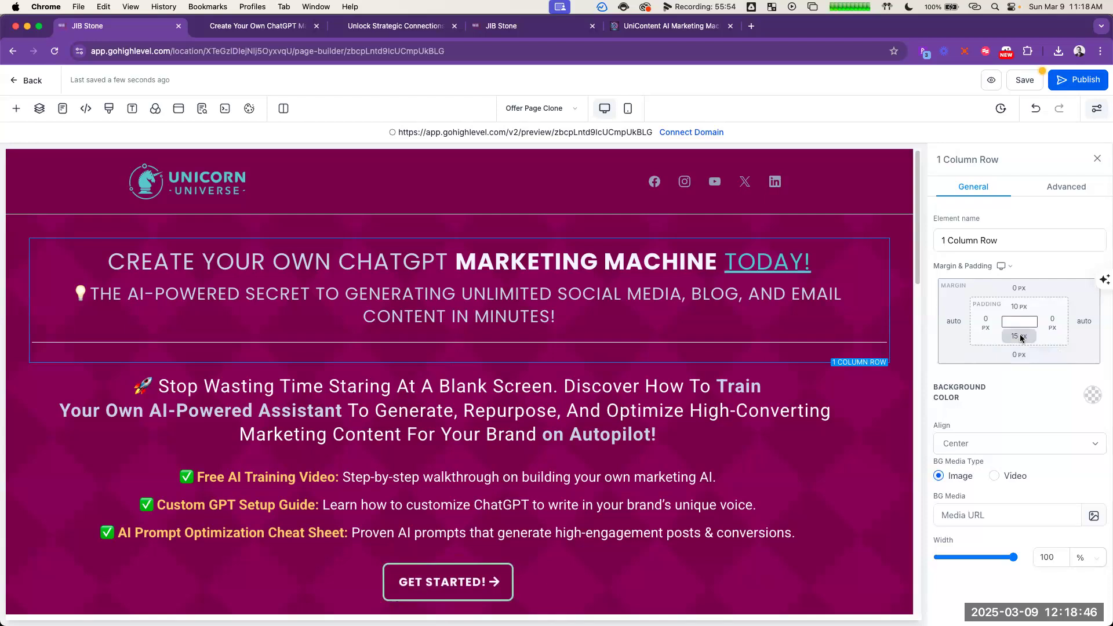
{"action": "left_click", "coordinate": [1018, 337]}
{"action": "left_click", "coordinate": [988, 392]}
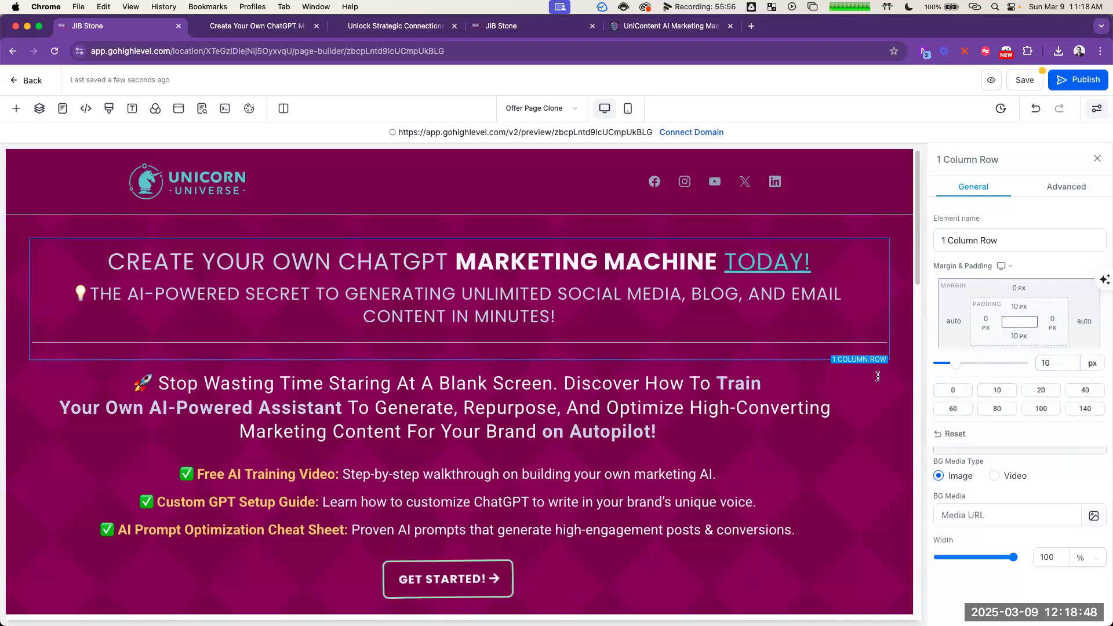
{"action": "left_click", "coordinate": [625, 368]}
{"action": "left_click", "coordinate": [626, 359]}
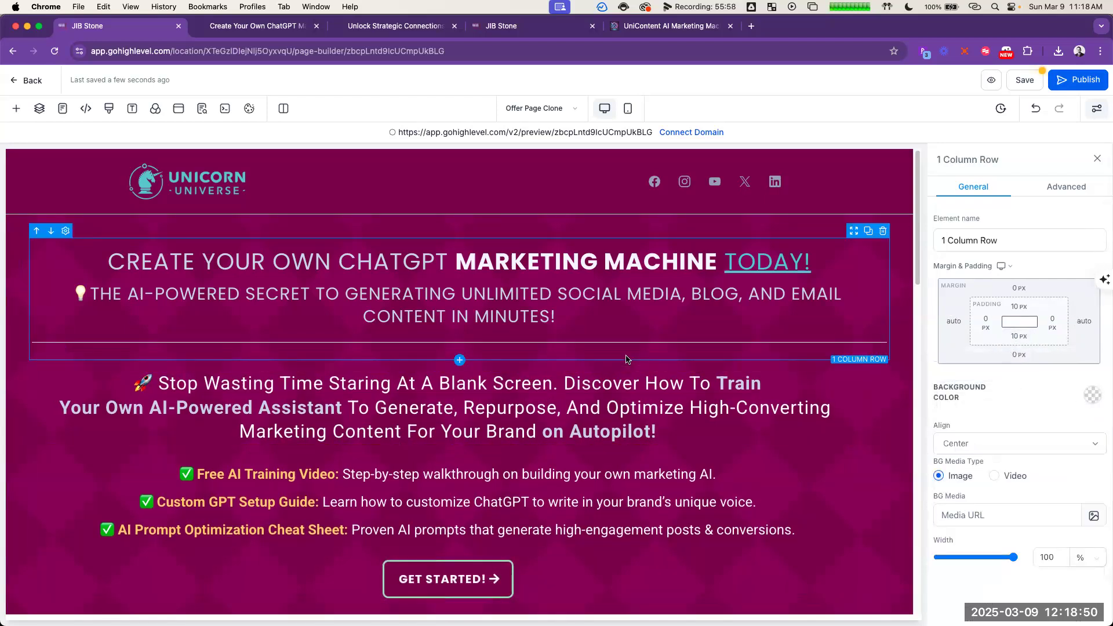
Step: Remove the gap beneath the divider by setting the headline row's bottom padding to 0 px
{"action": "left_click", "coordinate": [629, 371]}
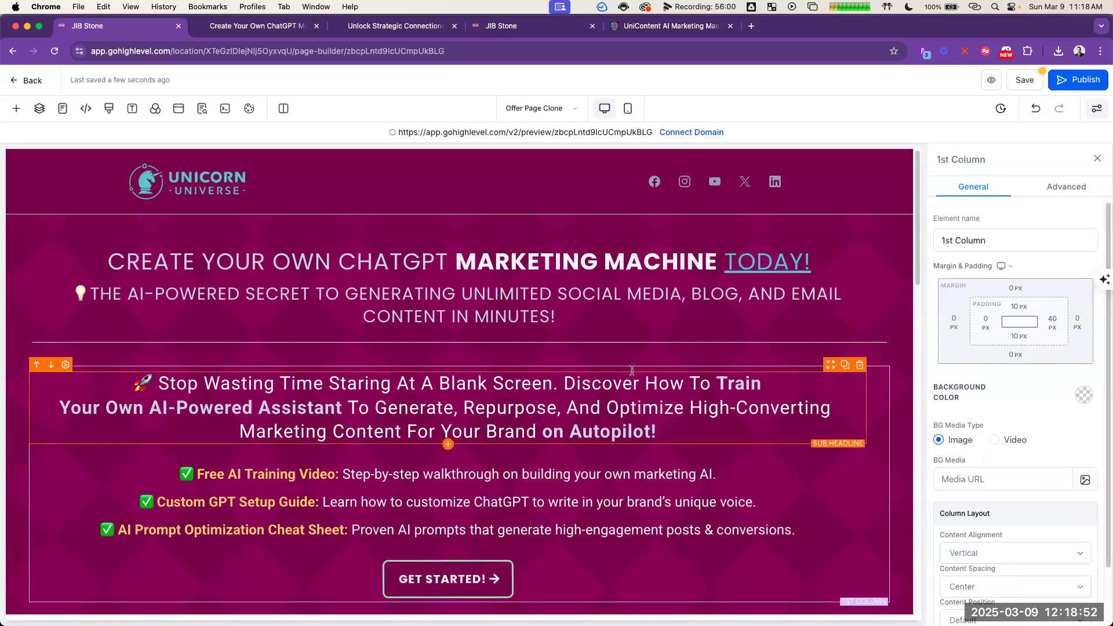
{"action": "left_click", "coordinate": [631, 373]}
{"action": "left_click", "coordinate": [632, 367]}
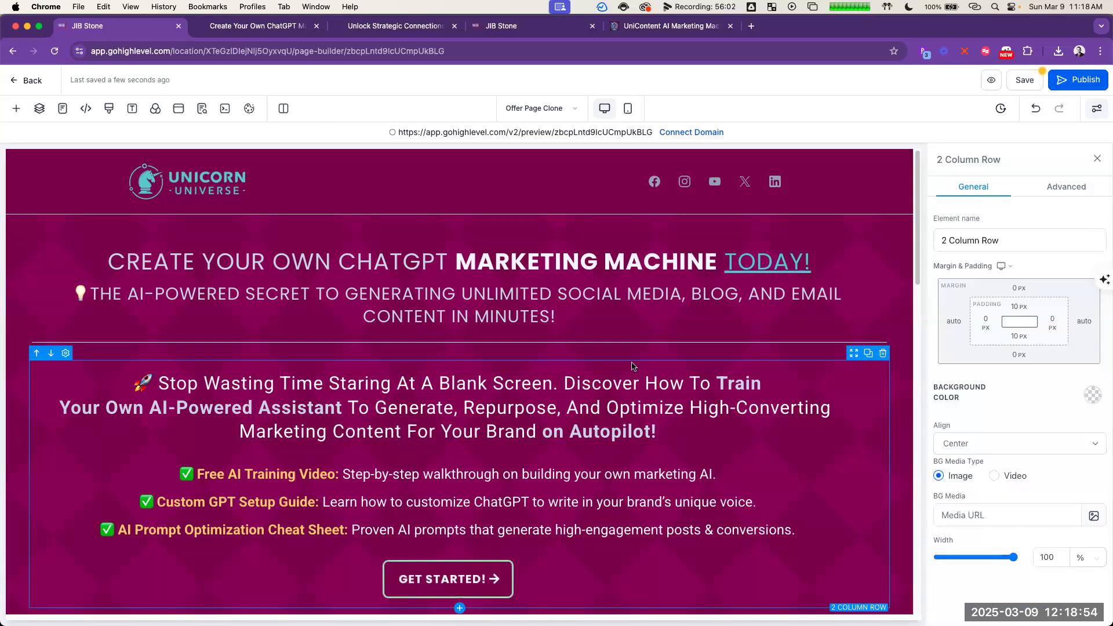
{"action": "left_click", "coordinate": [531, 187]}
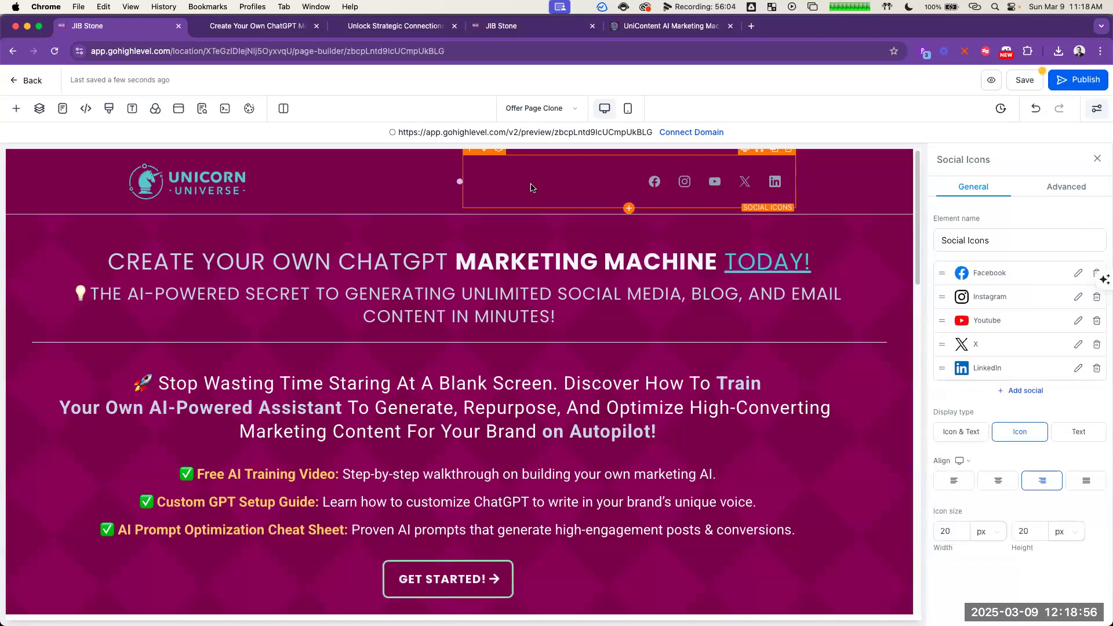
{"action": "left_click", "coordinate": [603, 357]}
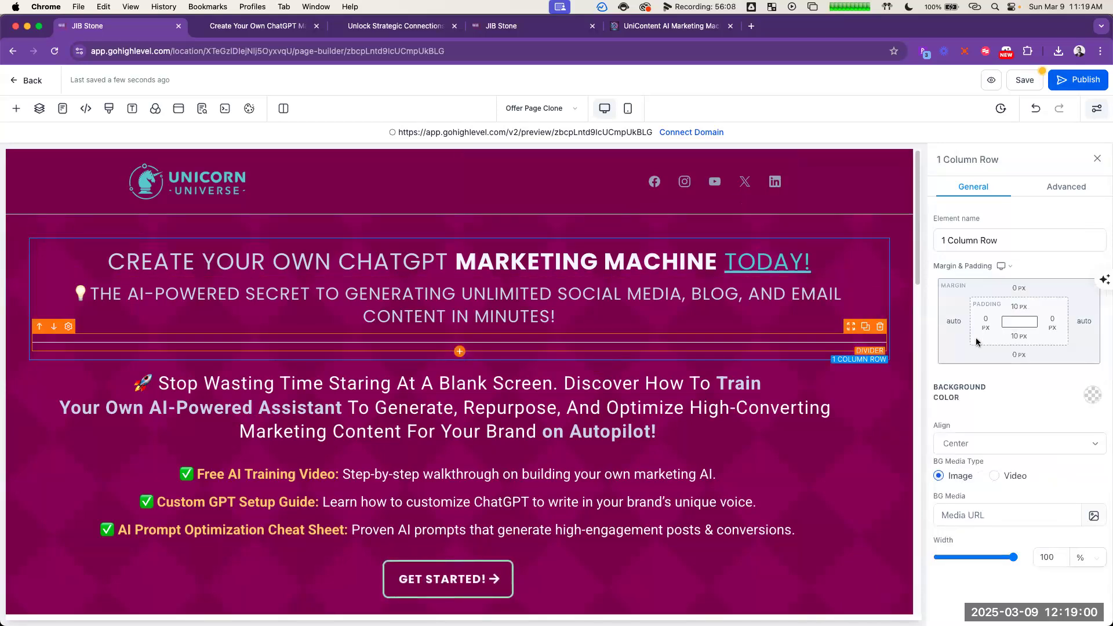
{"action": "left_click", "coordinate": [1020, 336]}
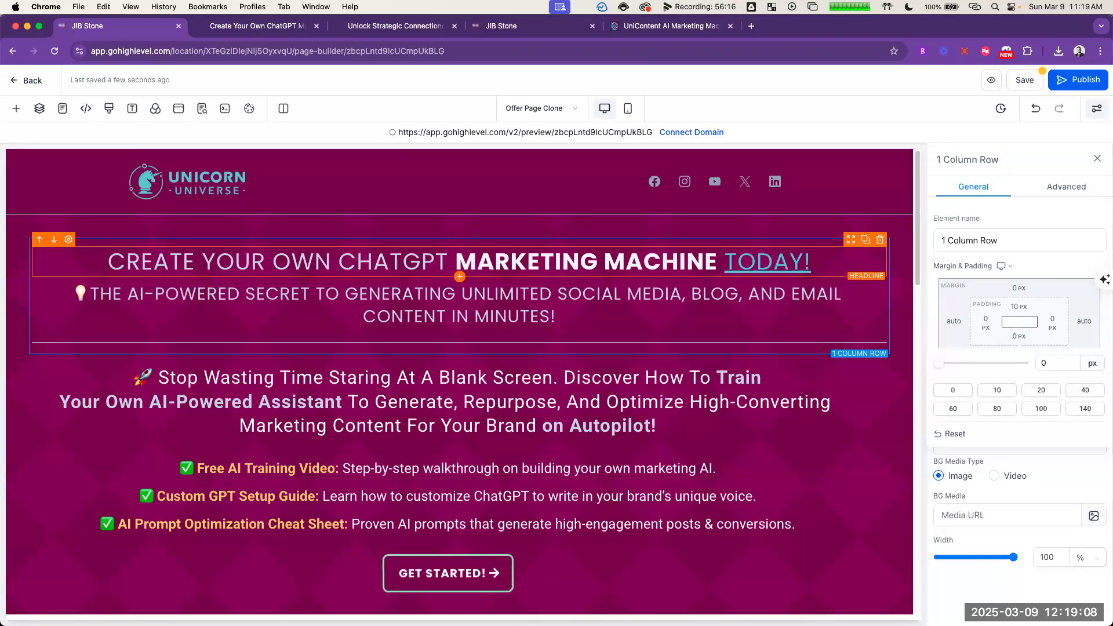
{"action": "left_click", "coordinate": [463, 86]}
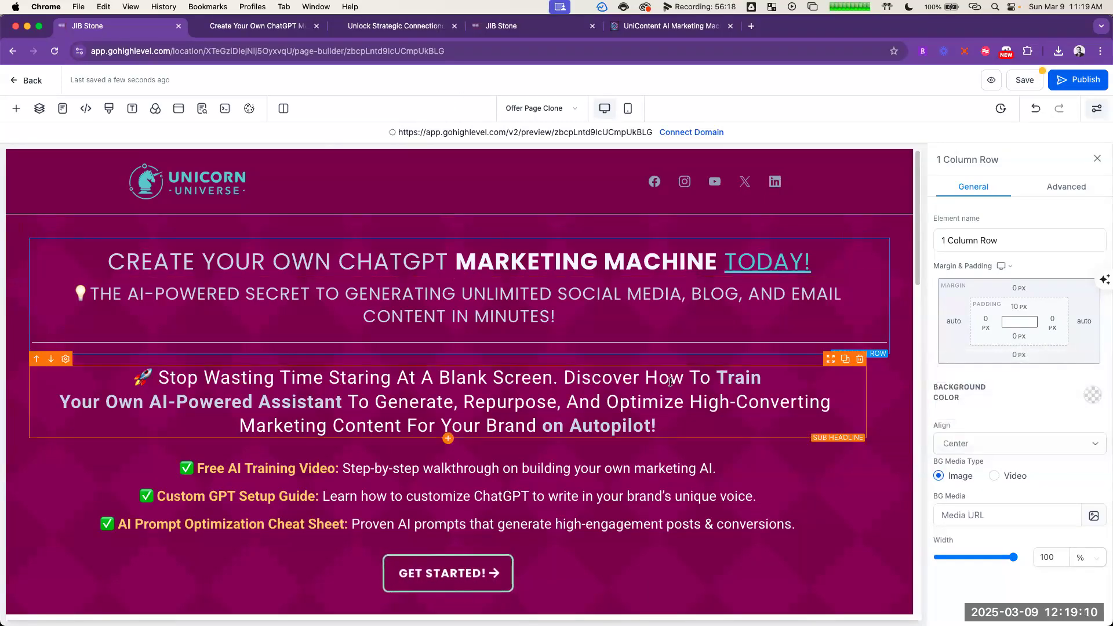
Step: Check the settings and spacing of the sub-headline, bullet list, second headline and divider in the top section
{"action": "left_click", "coordinate": [677, 431]}
{"action": "left_click", "coordinate": [720, 488]}
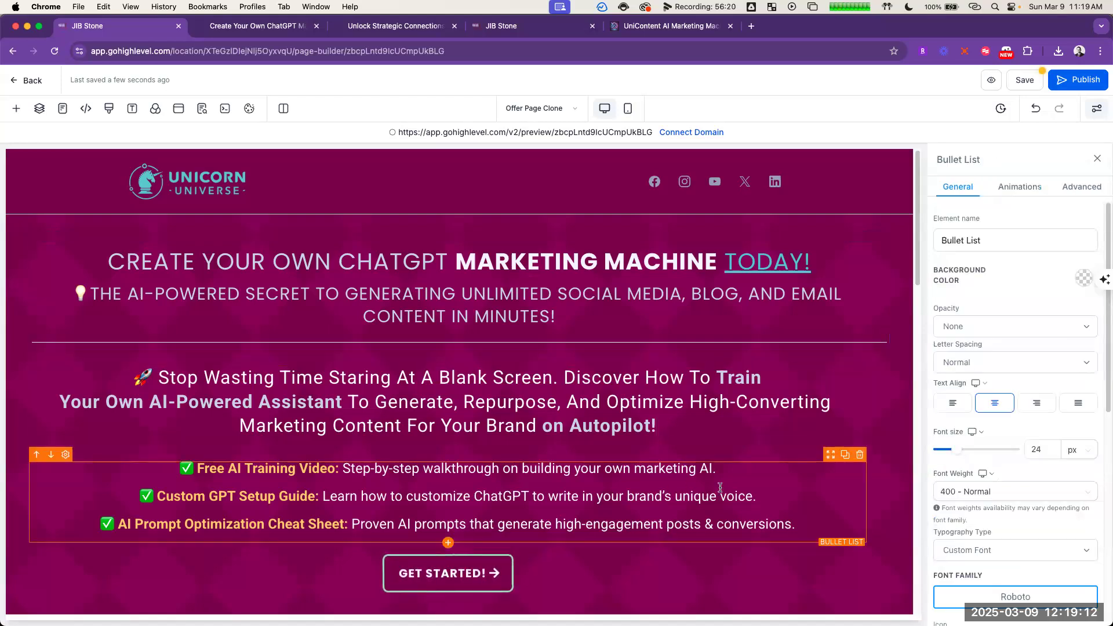
{"action": "left_click", "coordinate": [685, 345]}
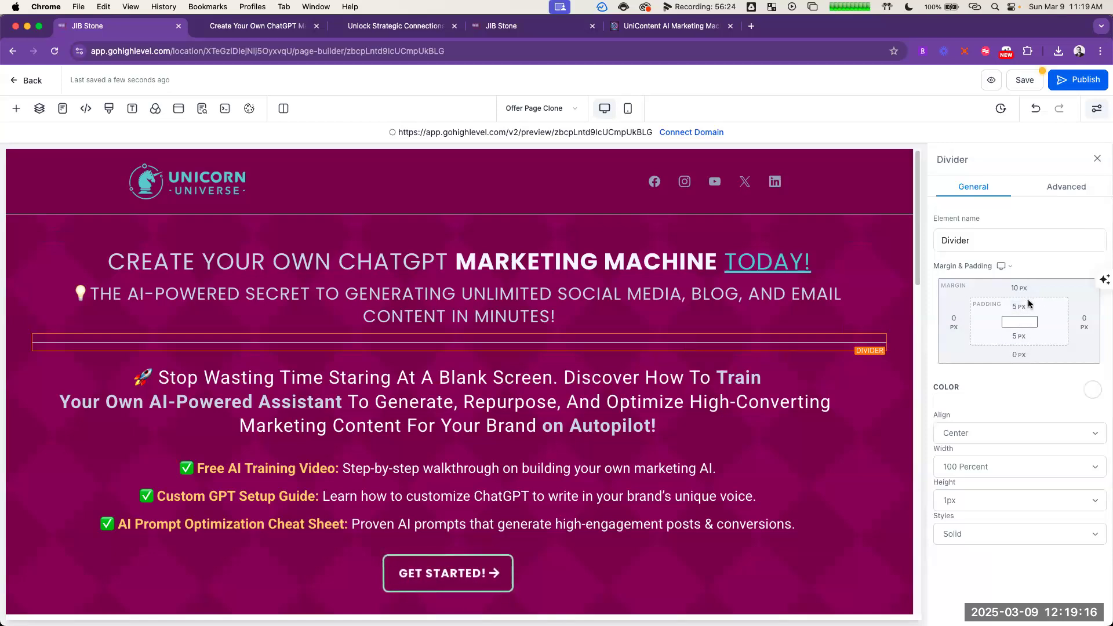
{"action": "left_click", "coordinate": [628, 314]}
{"action": "scroll", "coordinate": [1055, 519], "scroll_direction": "down", "scroll_amount": 10}
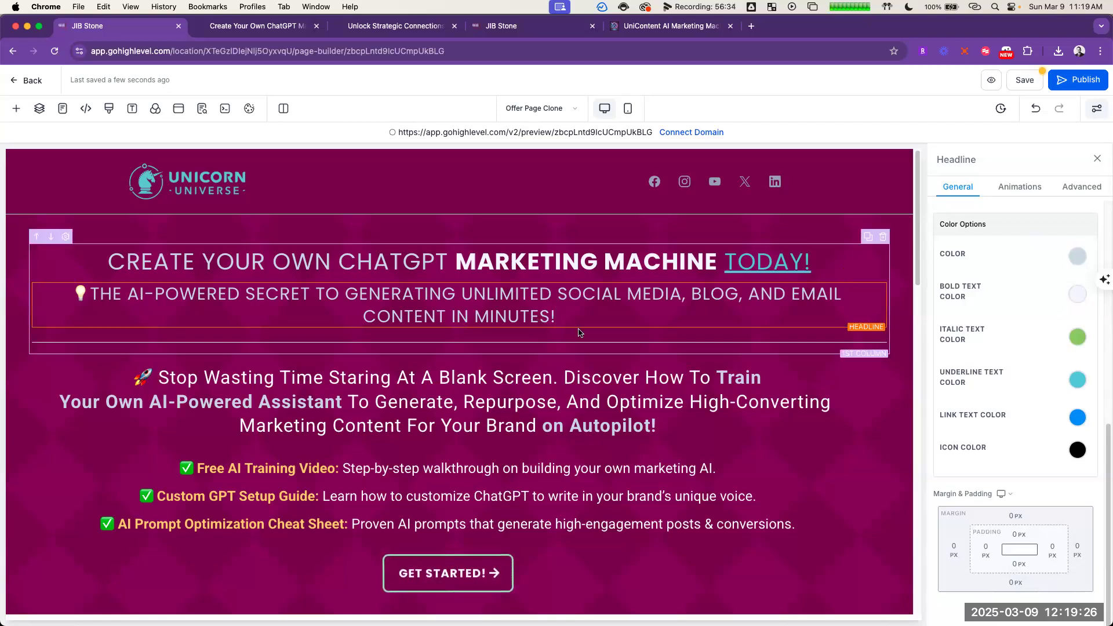
{"action": "left_click", "coordinate": [651, 342]}
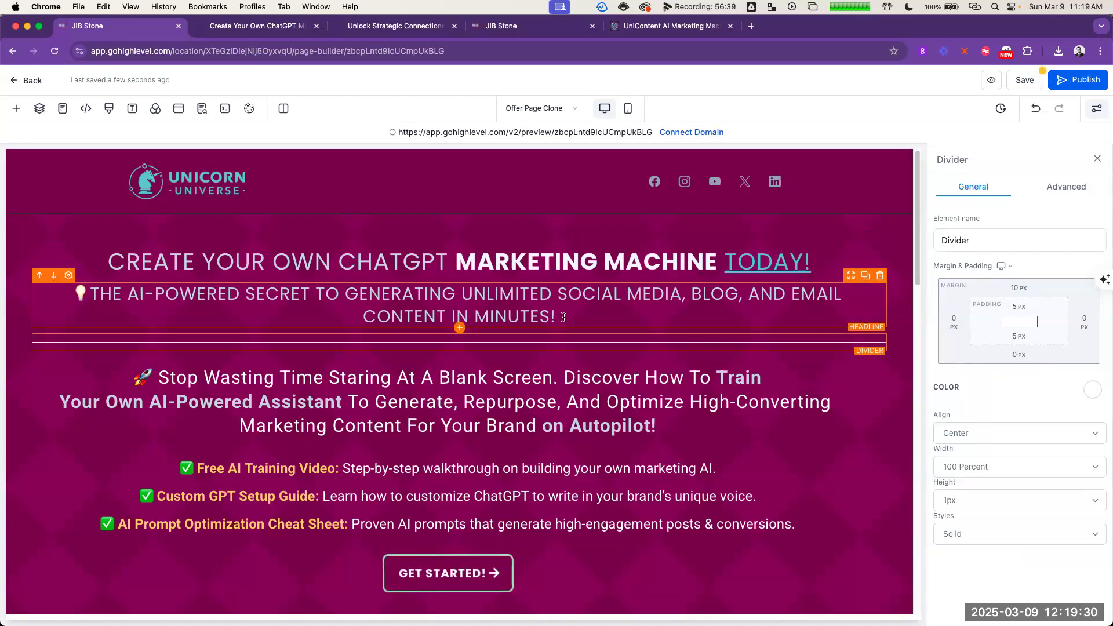
Step: Set the top margin of the divider under the headlines to 0 px
{"action": "left_click", "coordinate": [1031, 290]}
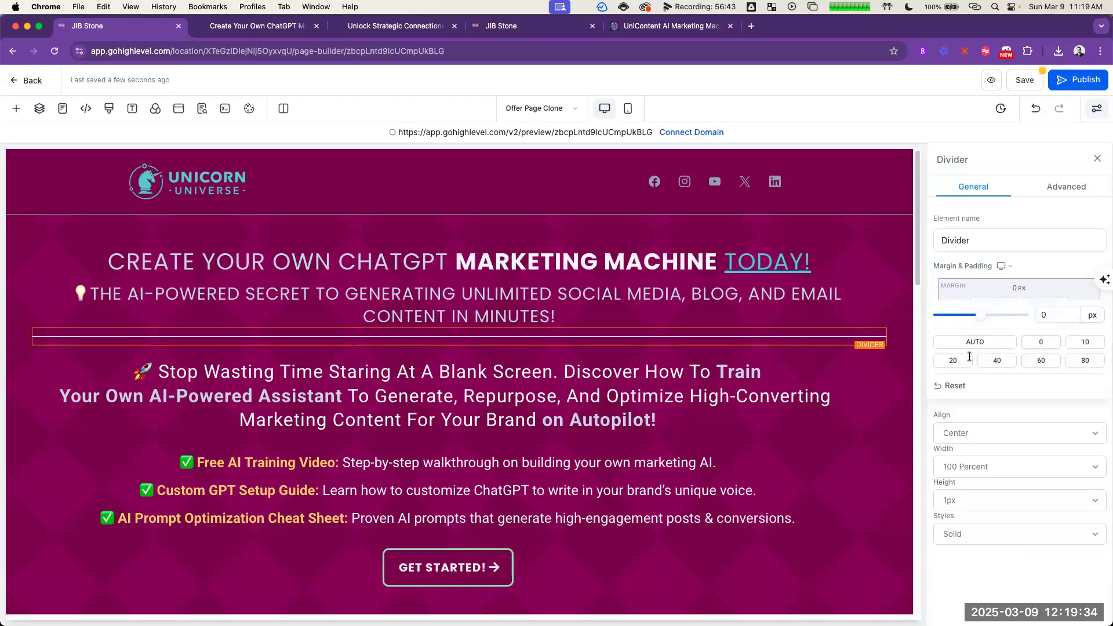
{"action": "left_click", "coordinate": [773, 428]}
{"action": "left_click", "coordinate": [652, 263]}
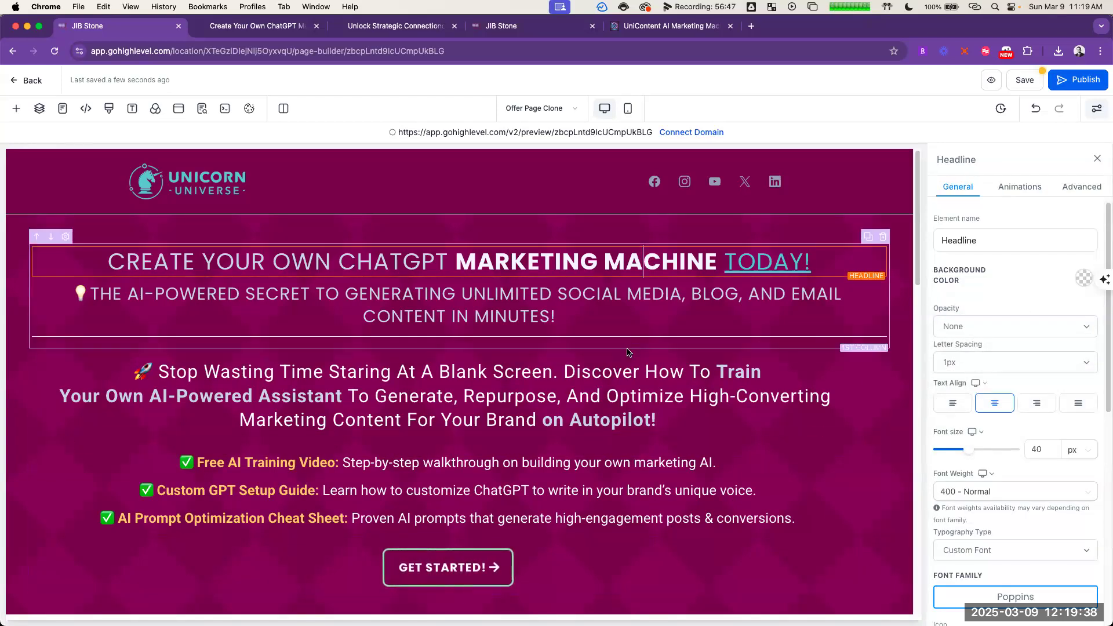
Step: Examine the margin and padding settings of the two-column row, the second headline and the divider
{"action": "left_click", "coordinate": [627, 354]}
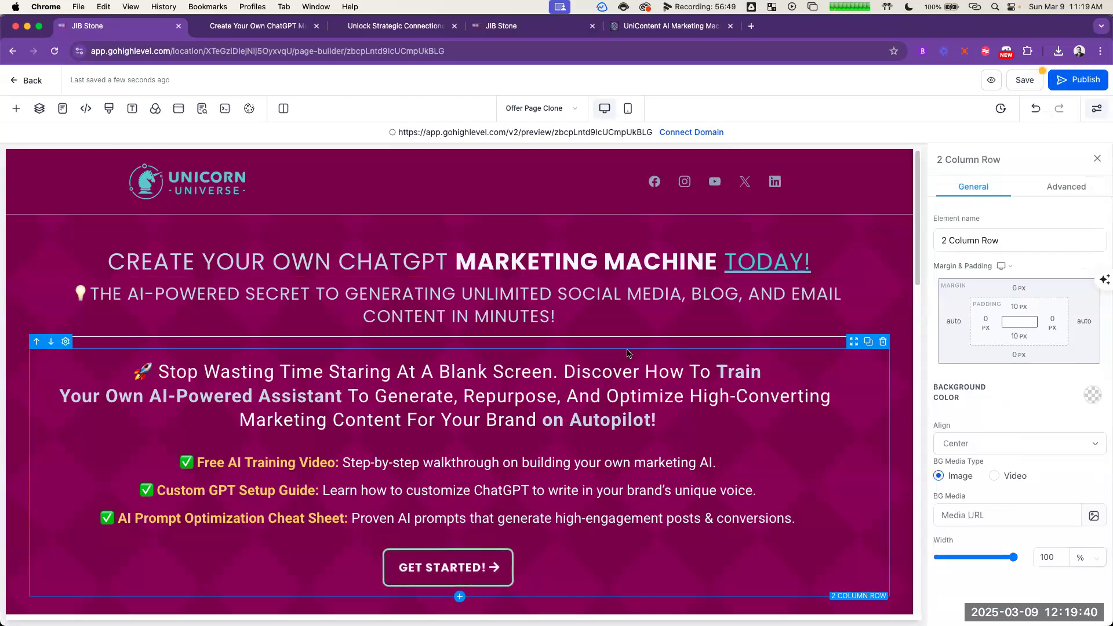
{"action": "left_click", "coordinate": [637, 319]}
{"action": "scroll", "coordinate": [1038, 487], "scroll_direction": "down", "scroll_amount": 5}
{"action": "scroll", "coordinate": [1043, 496], "scroll_direction": "down", "scroll_amount": 3}
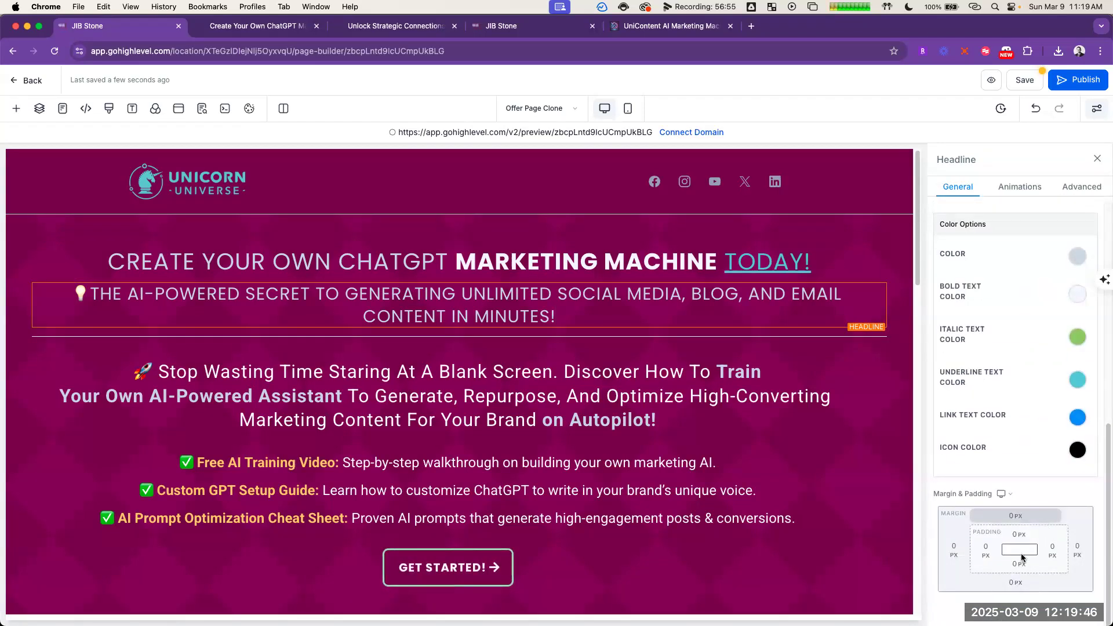
{"action": "left_click", "coordinate": [617, 354]}
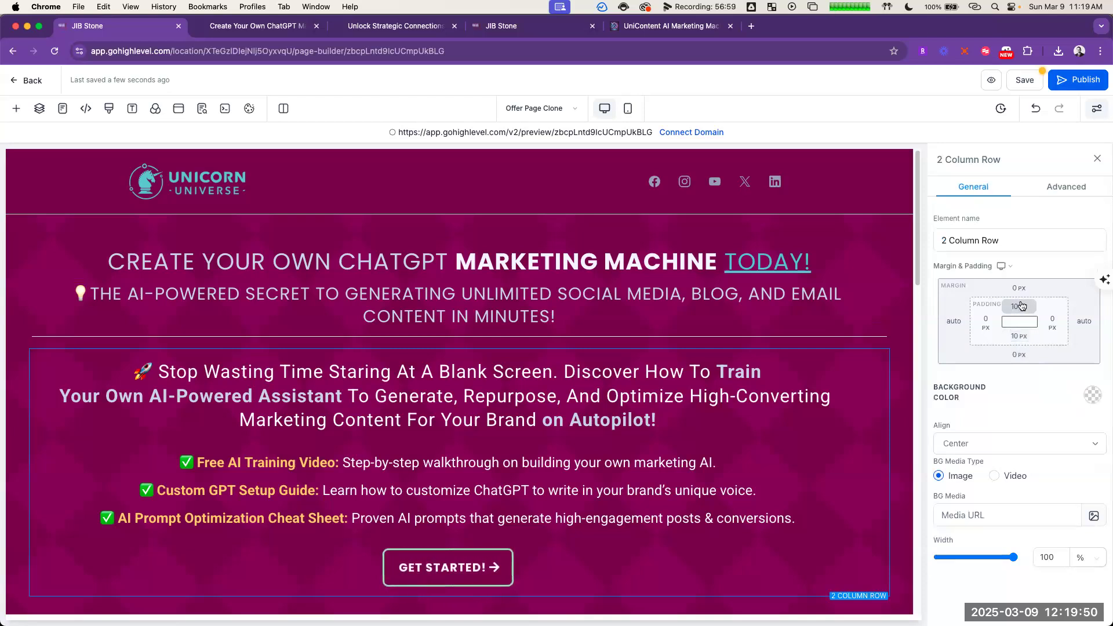
{"action": "left_click", "coordinate": [585, 318]}
{"action": "scroll", "coordinate": [1020, 389], "scroll_direction": "down", "scroll_amount": 5}
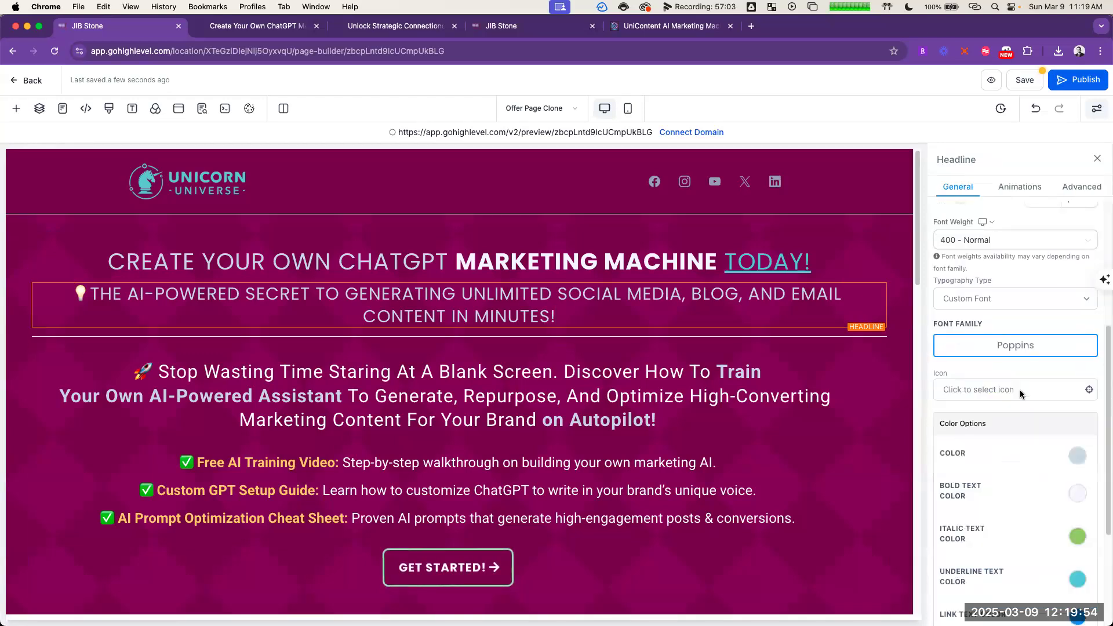
{"action": "left_click", "coordinate": [481, 339]}
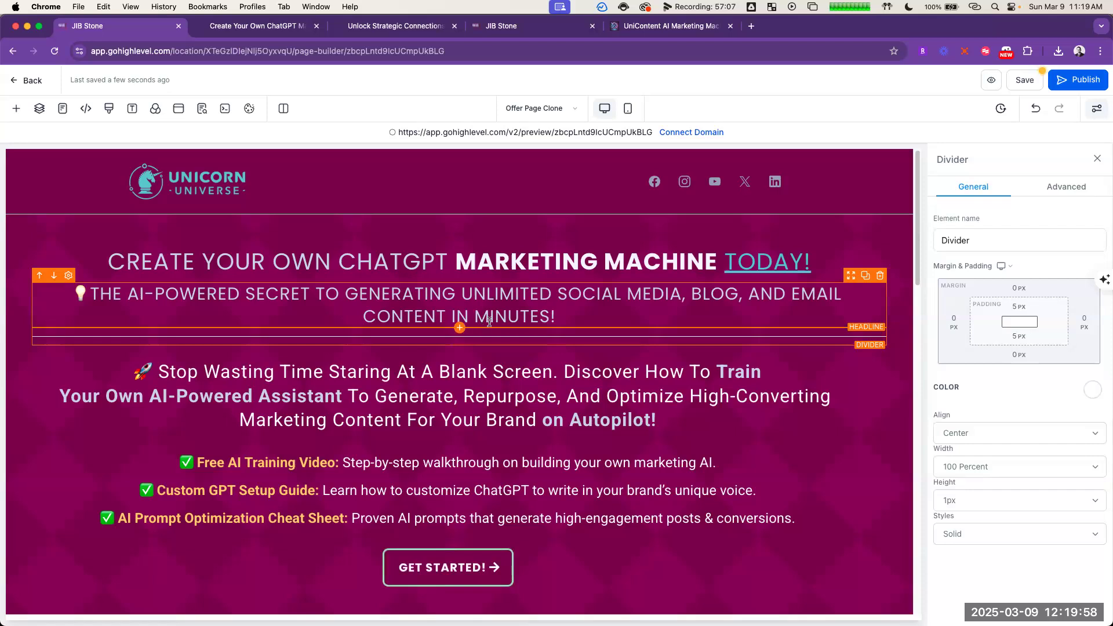
Step: Set the bottom padding of the column holding the headlines and divider to 0 px
{"action": "left_click", "coordinate": [498, 348]}
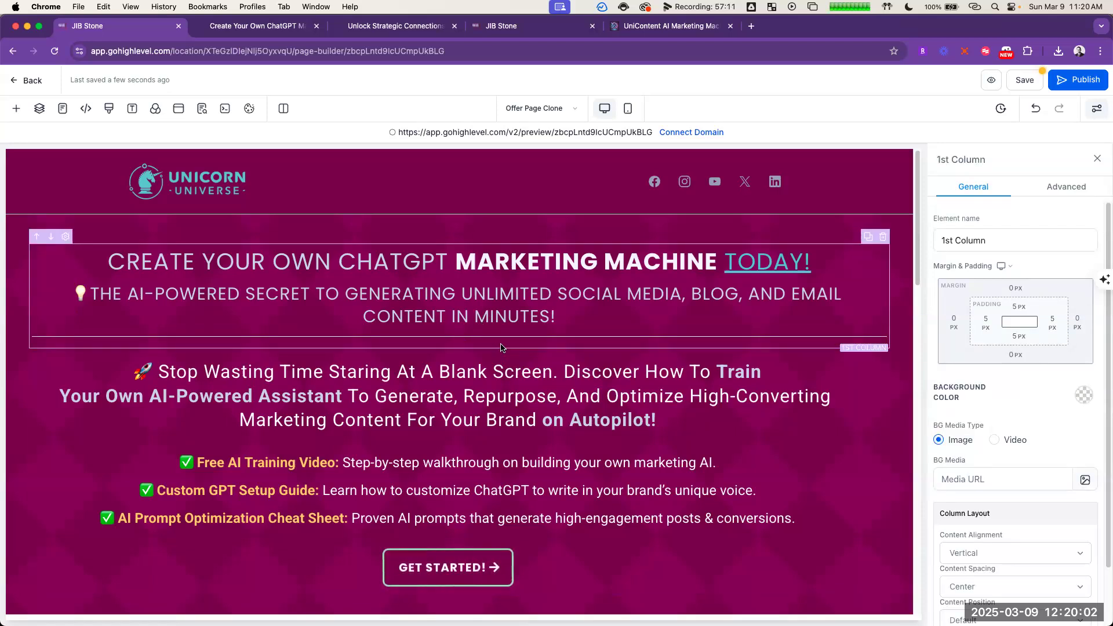
{"action": "left_click", "coordinate": [1019, 336]}
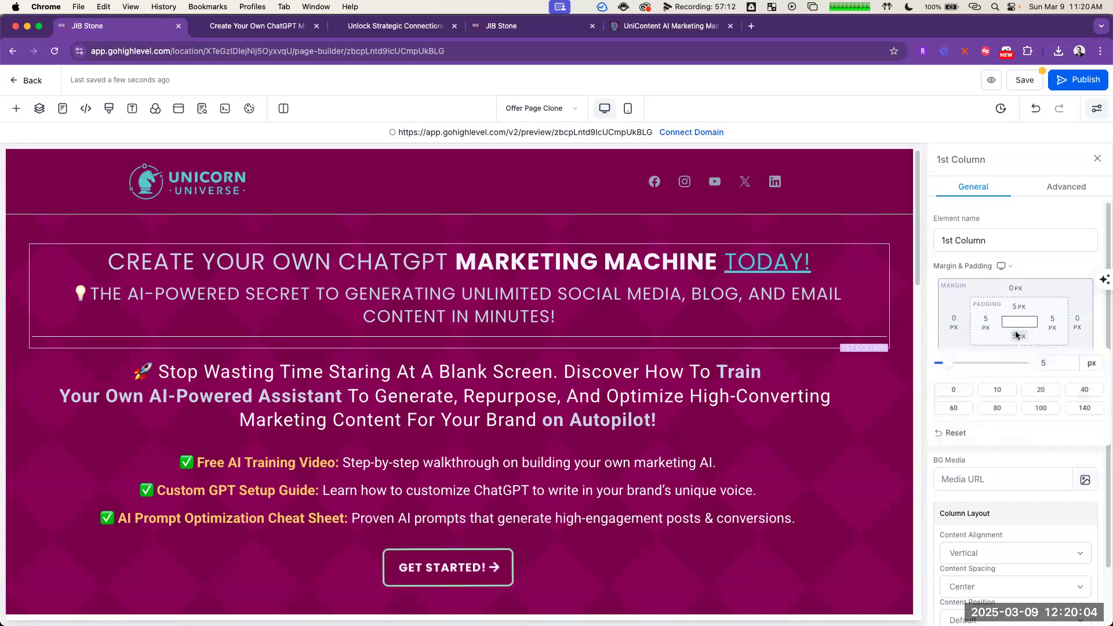
{"action": "left_click", "coordinate": [958, 389]}
{"action": "left_click", "coordinate": [595, 363]}
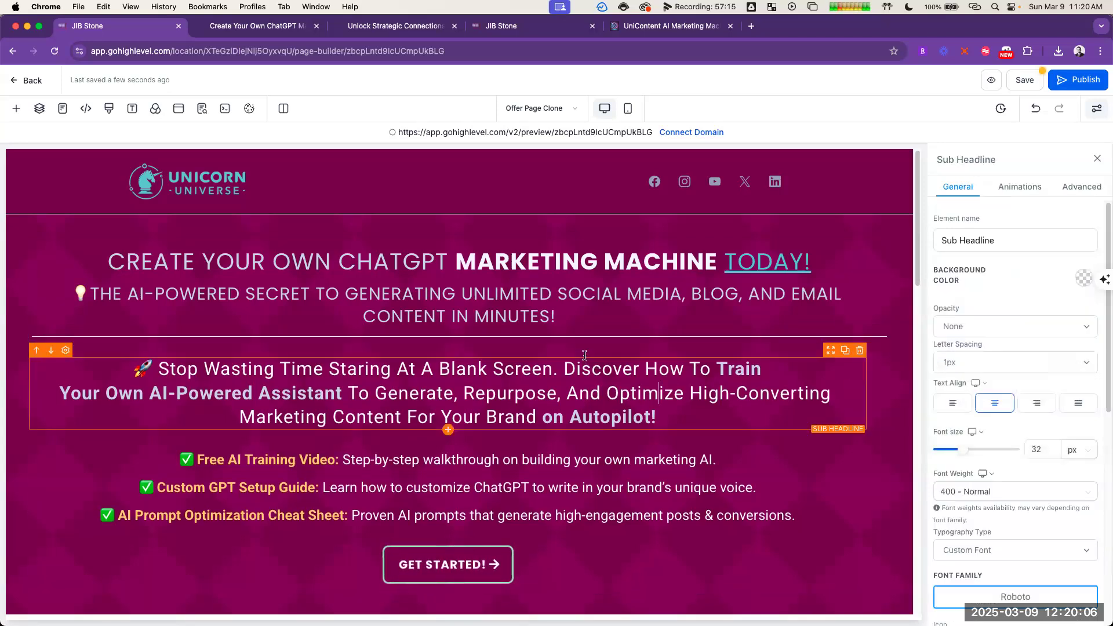
Step: Set the top padding of the column holding the sub-headline and bullet list to 5 px
{"action": "left_click", "coordinate": [585, 355]}
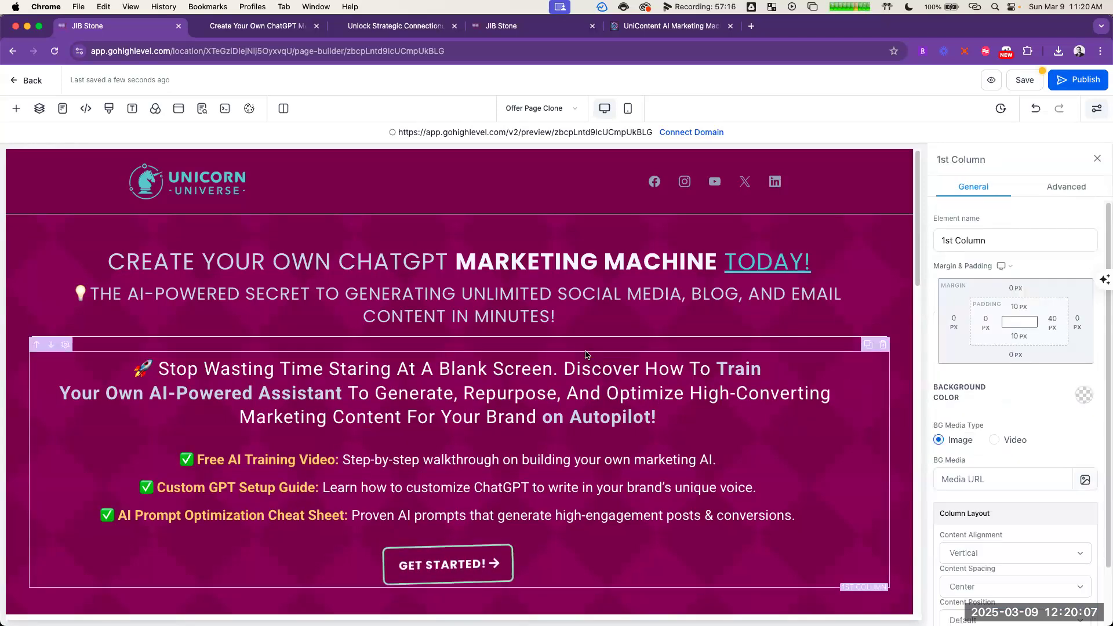
{"action": "left_click", "coordinate": [1016, 307]}
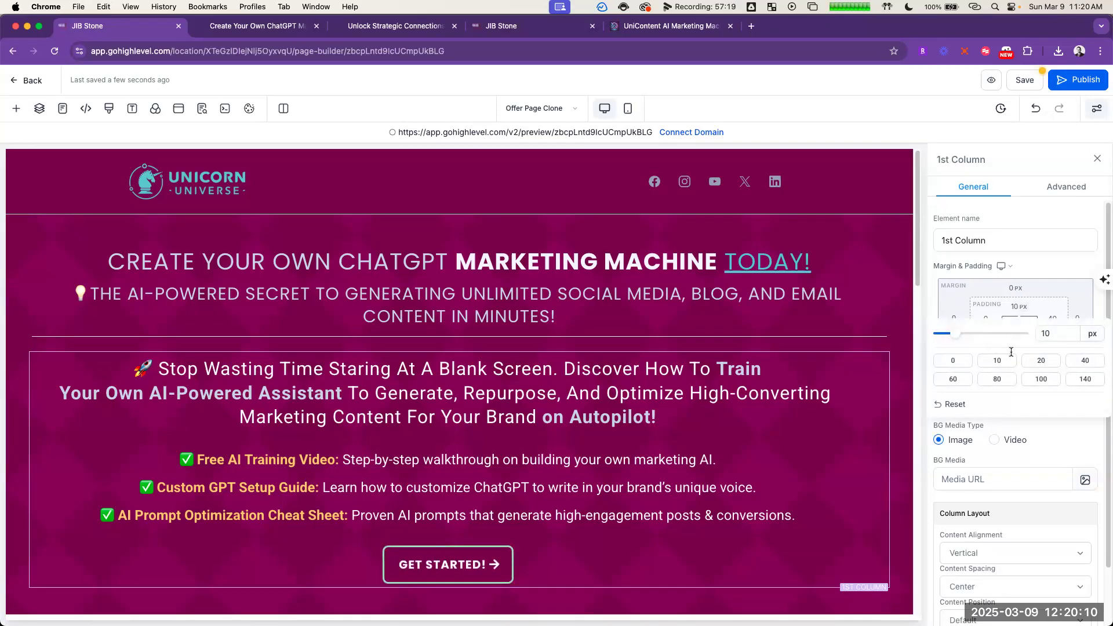
{"action": "type", "text": "5"}
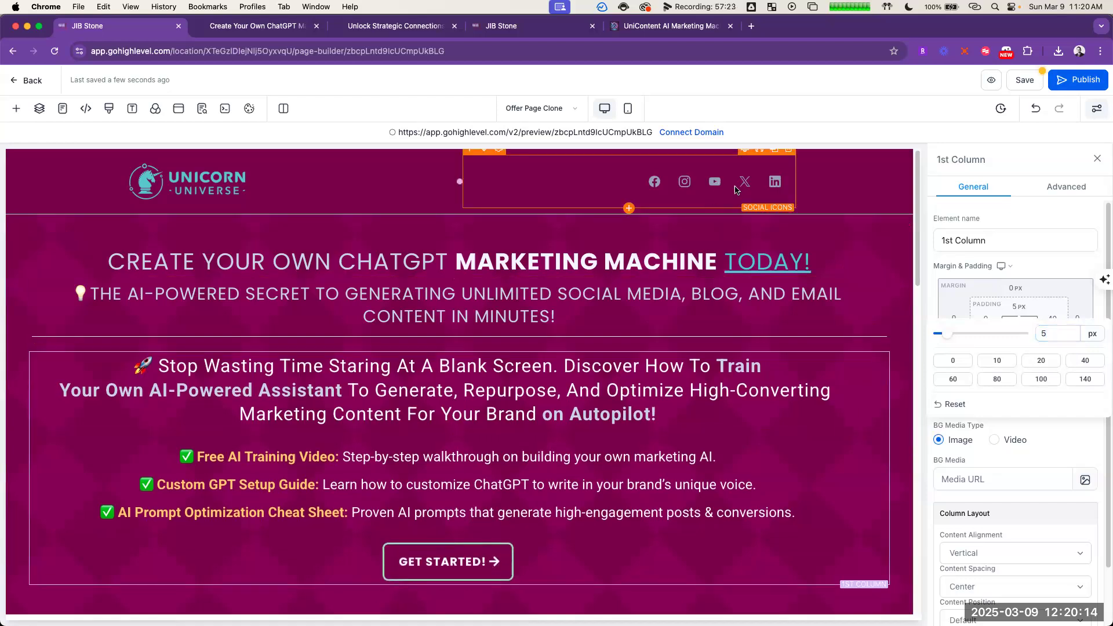
{"action": "left_click", "coordinate": [725, 262]}
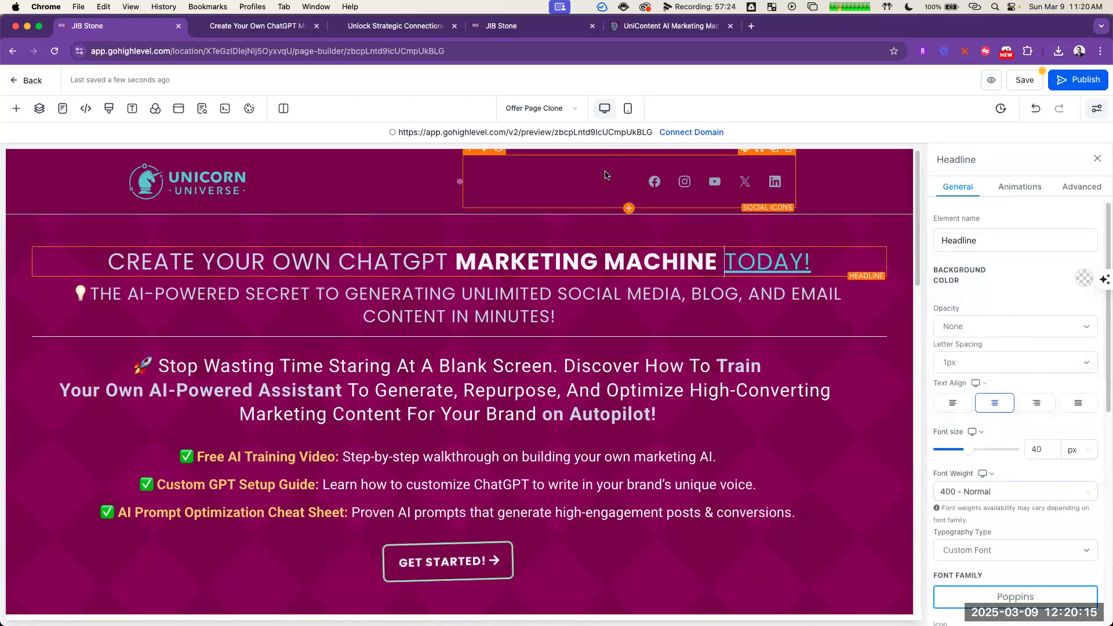
Step: Remove the top padding of the two-column row beneath the divider by setting it to 0 px
{"action": "left_click", "coordinate": [607, 353]}
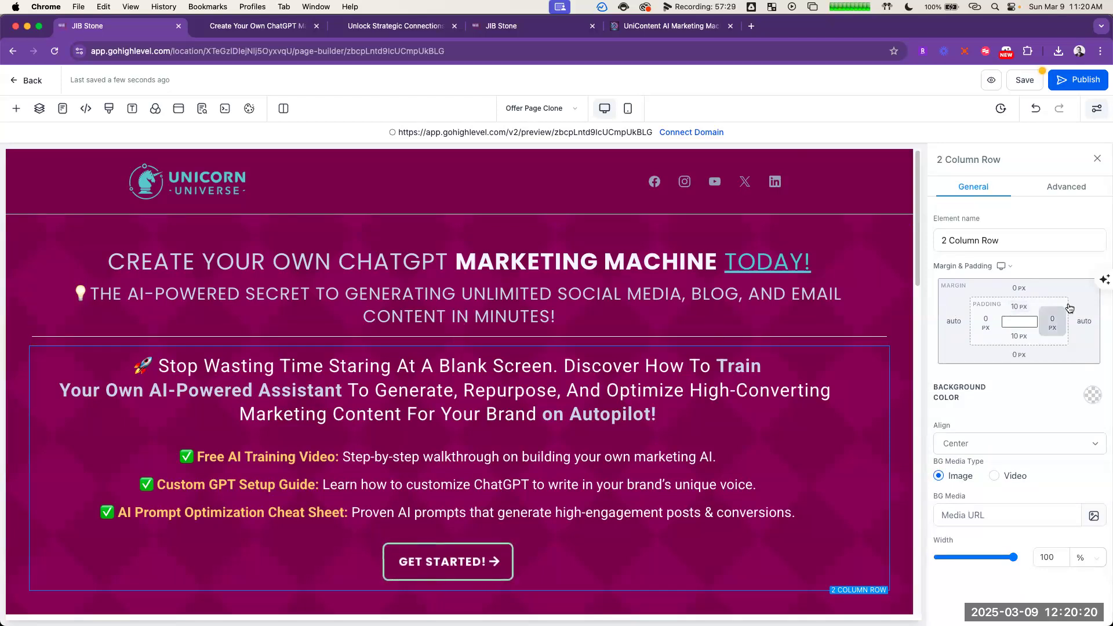
{"action": "left_click", "coordinate": [1024, 317]}
{"action": "left_click", "coordinate": [952, 365]}
{"action": "left_click", "coordinate": [822, 316]}
{"action": "left_click", "coordinate": [666, 232]}
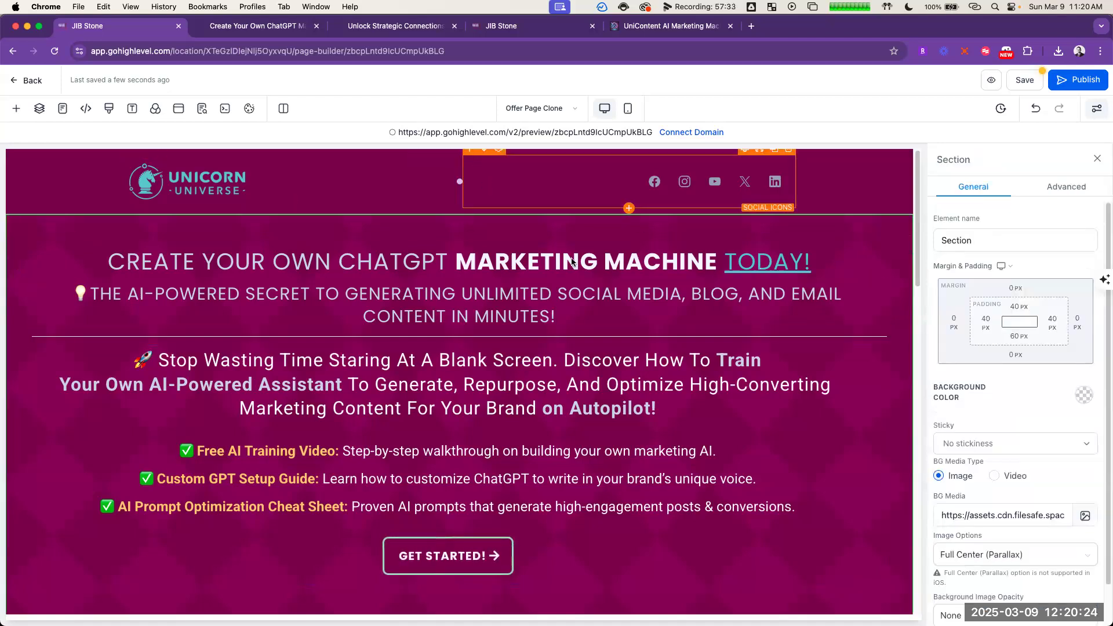
Step: Set the divider's top padding to 10 px and increase its bottom padding to match
{"action": "left_click", "coordinate": [588, 337]}
{"action": "left_click", "coordinate": [1018, 306]}
{"action": "left_click", "coordinate": [1005, 360]}
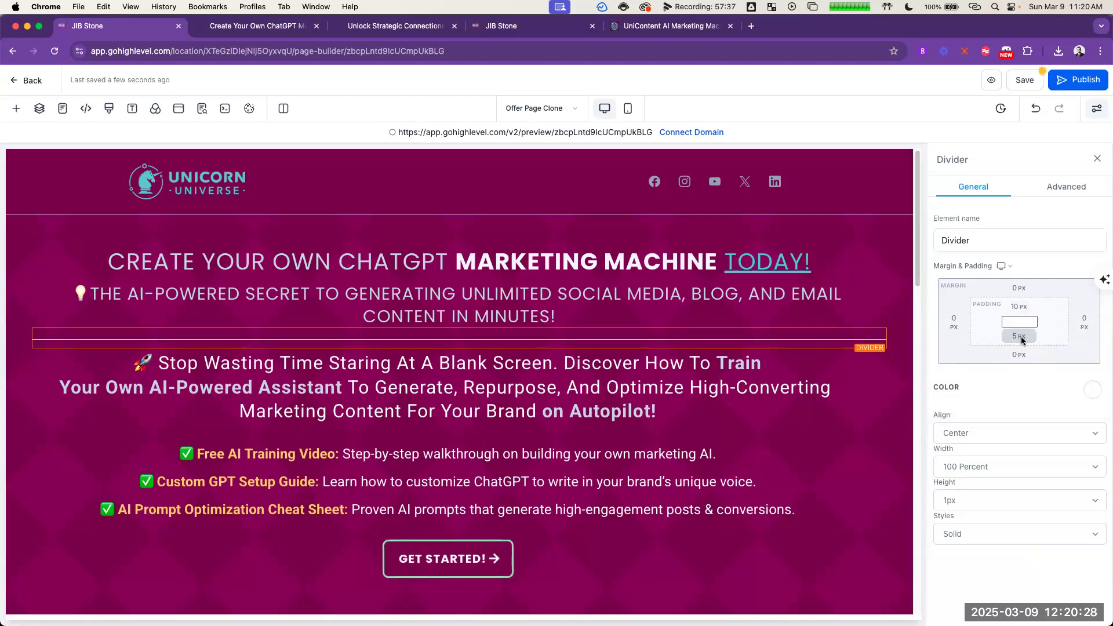
{"action": "left_click", "coordinate": [570, 413]}
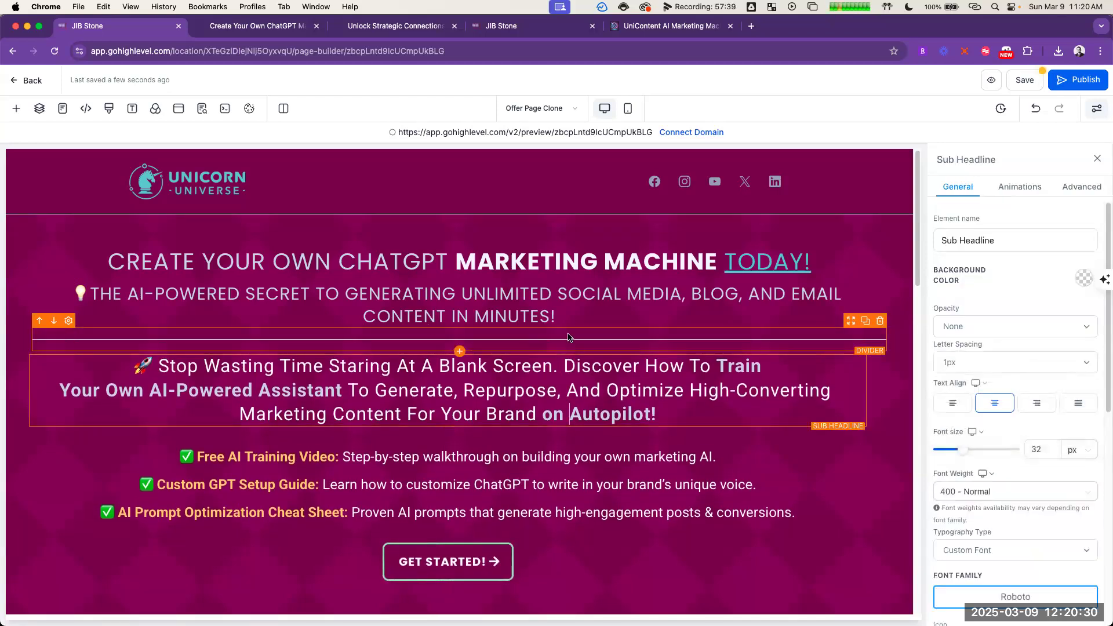
{"action": "left_click", "coordinate": [551, 276]}
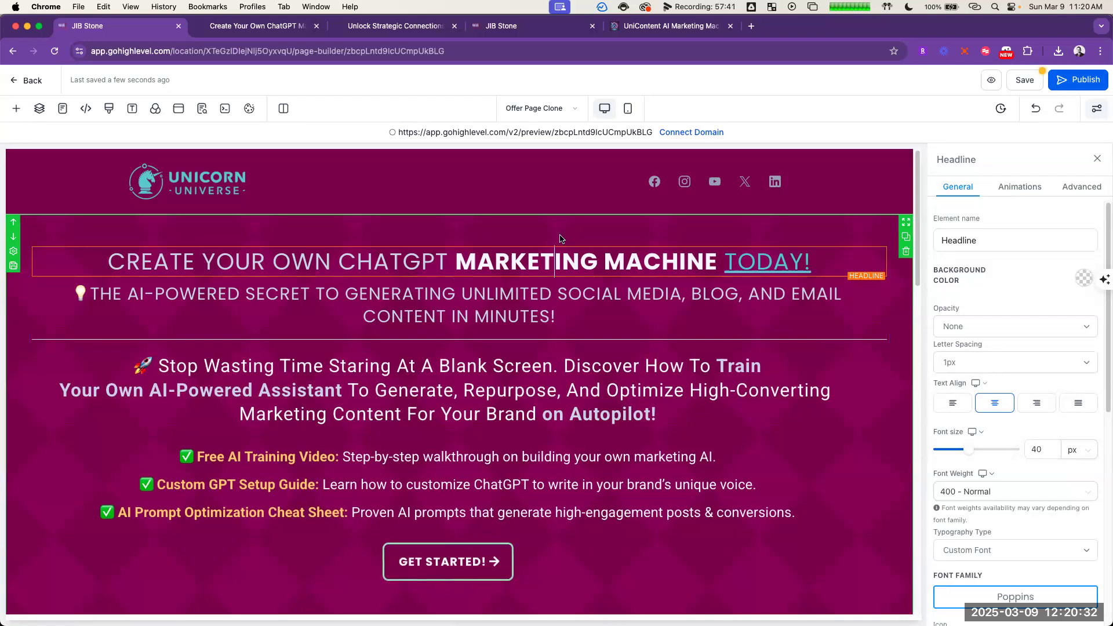
Step: Add a new two-column row below the row that holds the Get Started button
{"action": "scroll", "coordinate": [570, 451], "scroll_direction": "down", "scroll_amount": 1}
{"action": "scroll", "coordinate": [570, 455], "scroll_direction": "down", "scroll_amount": 3}
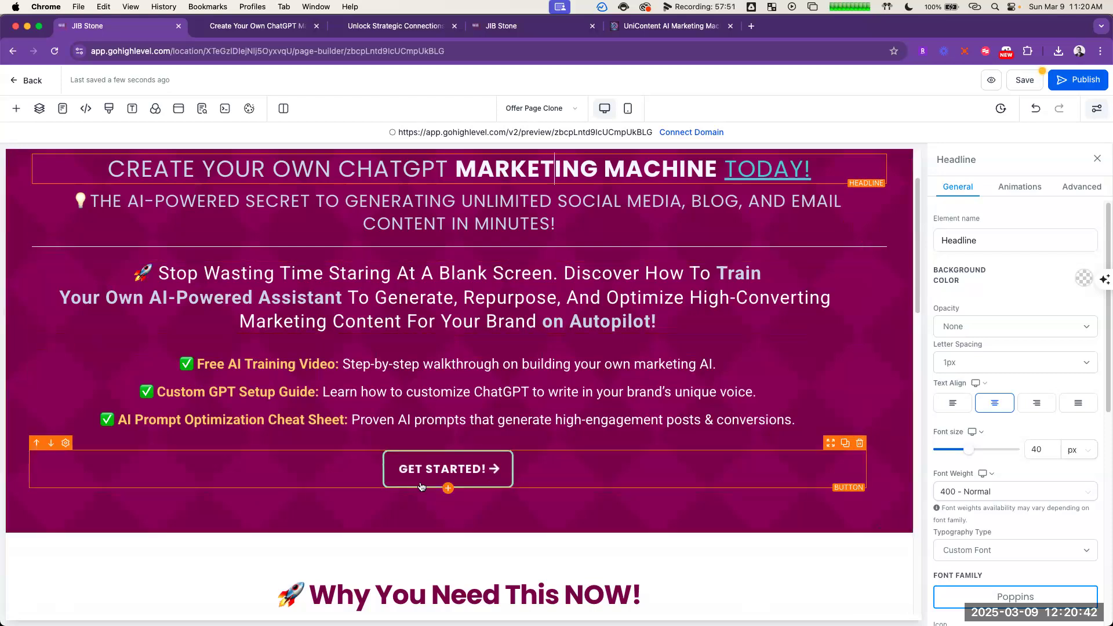
{"action": "left_click", "coordinate": [460, 499]}
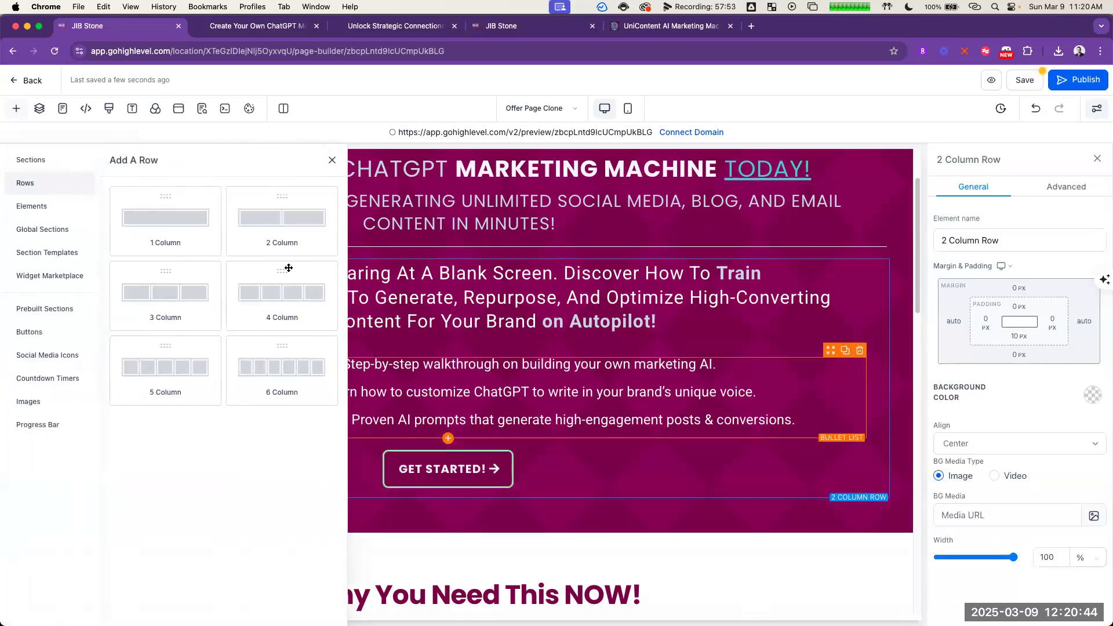
{"action": "left_click", "coordinate": [296, 228]}
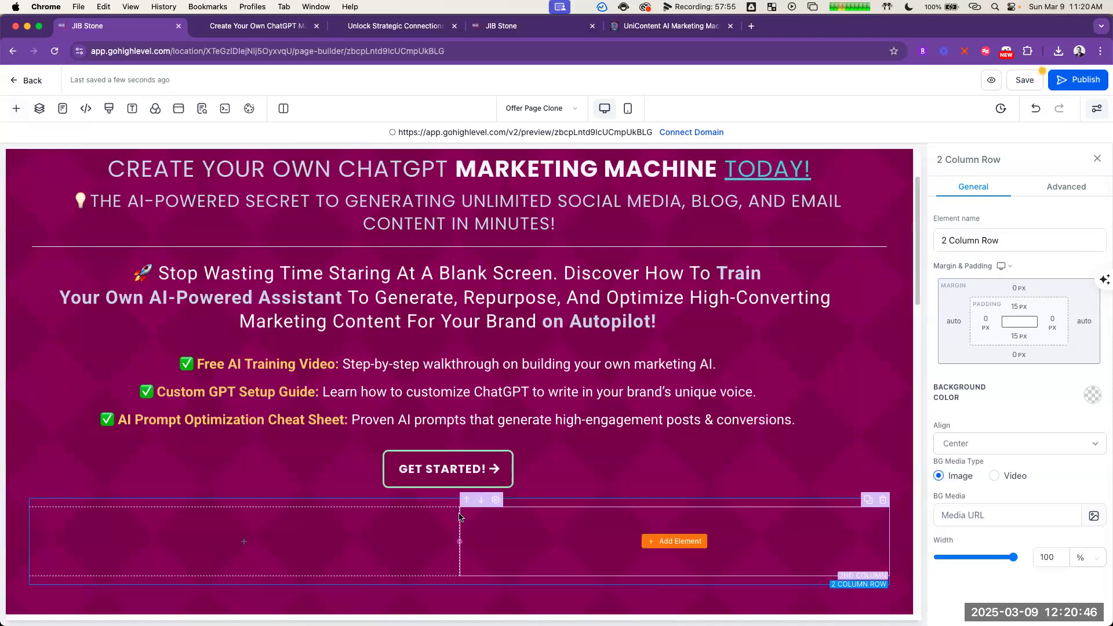
Step: Move the Get Started button into the first column of the new two-column row
{"action": "left_click", "coordinate": [857, 464]}
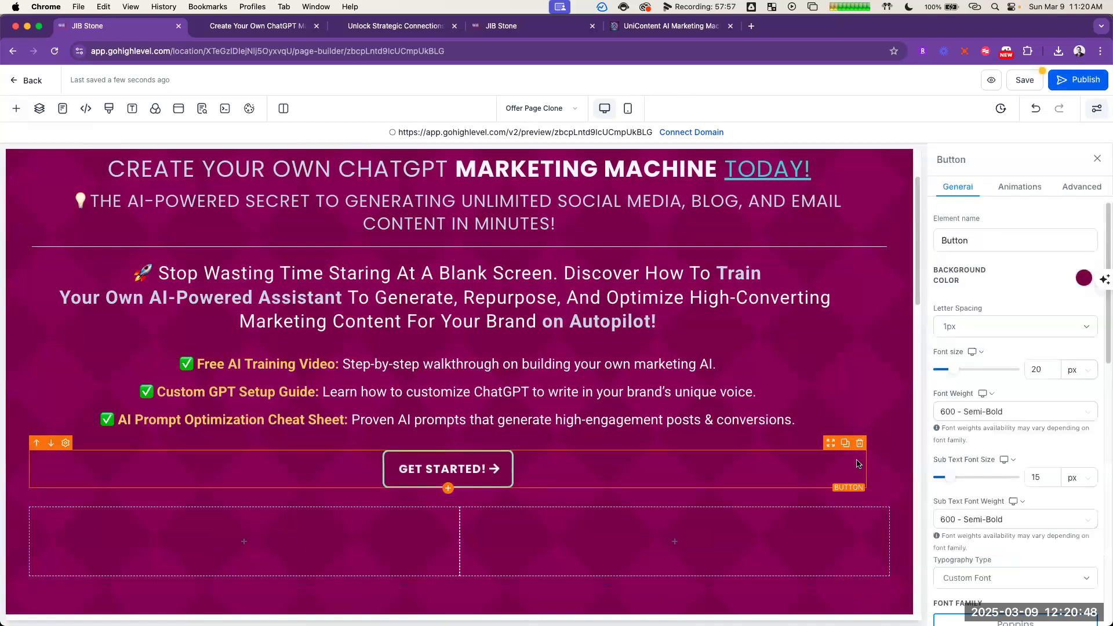
{"action": "left_click_drag", "start_coordinate": [828, 447], "coordinate": [232, 510]}
{"action": "left_click", "coordinate": [701, 485]}
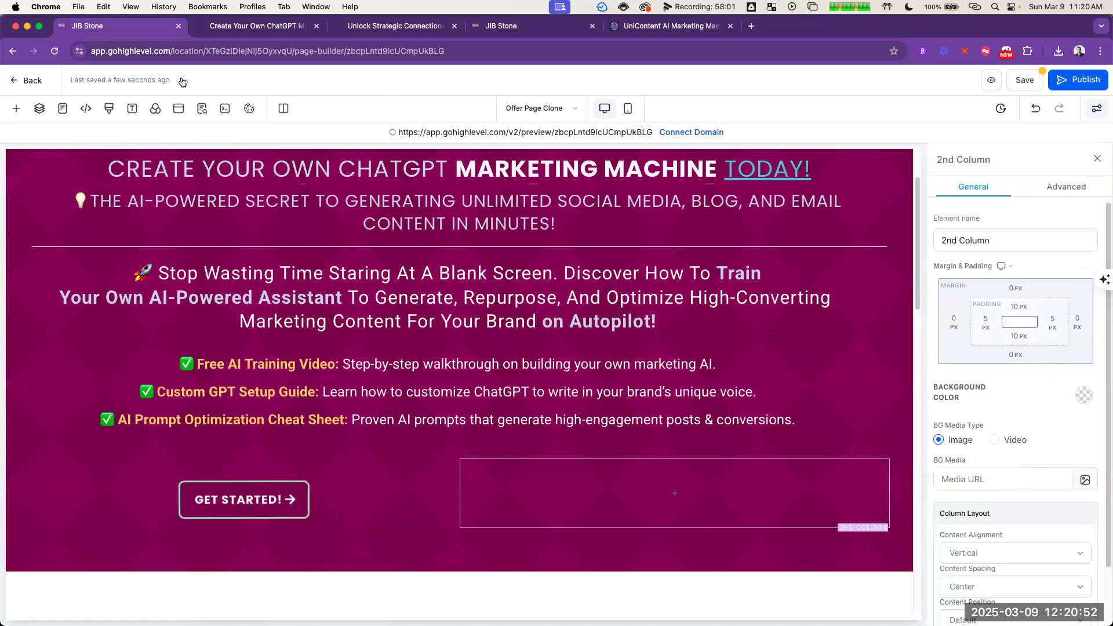
Step: Show the hidden sign-up form located in the top section's first two-column row, under the bullet list
{"action": "left_click", "coordinate": [40, 109]}
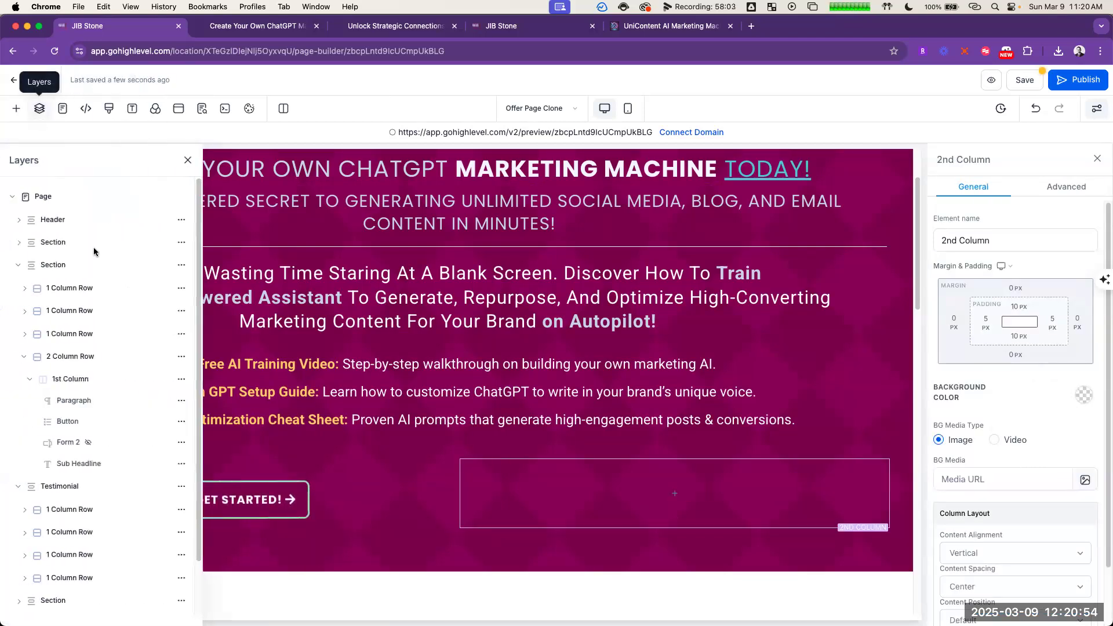
{"action": "left_click", "coordinate": [20, 246]}
{"action": "left_click", "coordinate": [25, 313]}
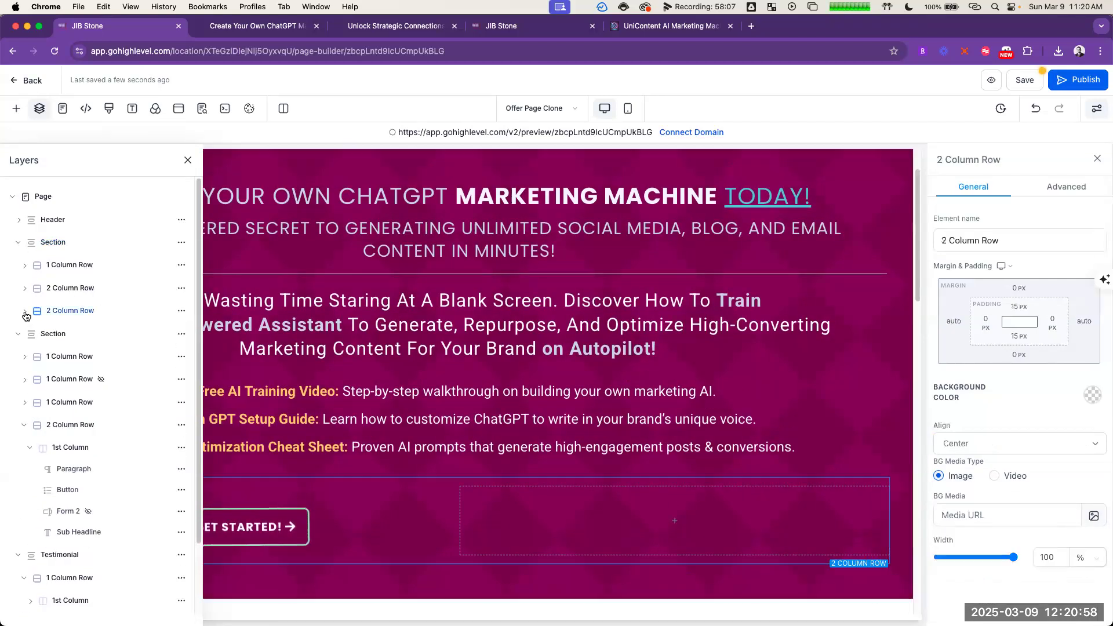
{"action": "left_click", "coordinate": [28, 290]}
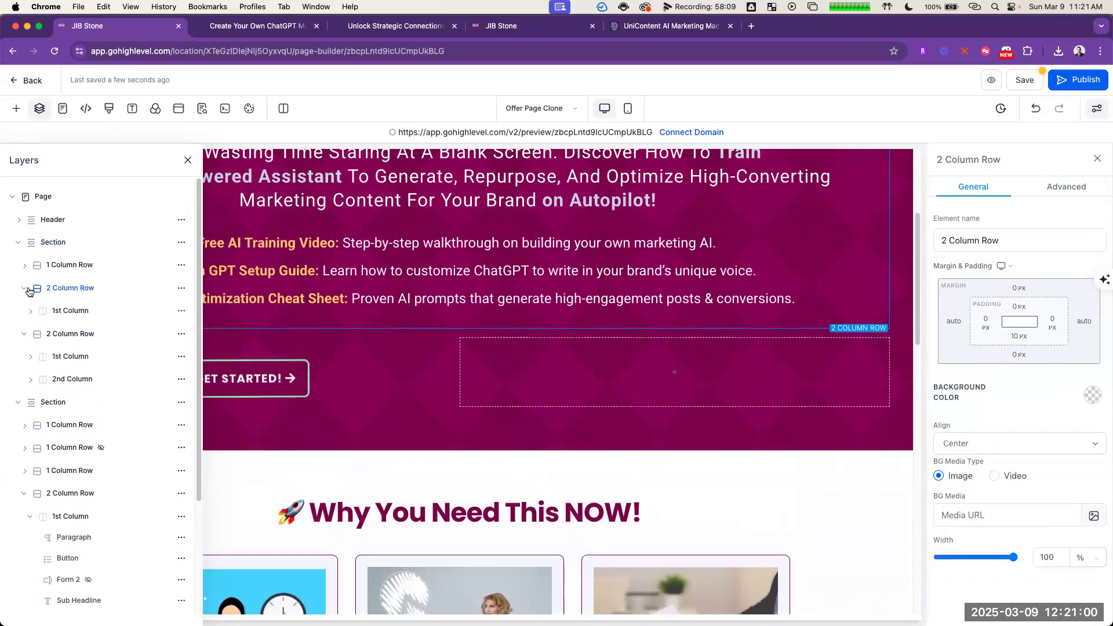
{"action": "left_click", "coordinate": [53, 314]}
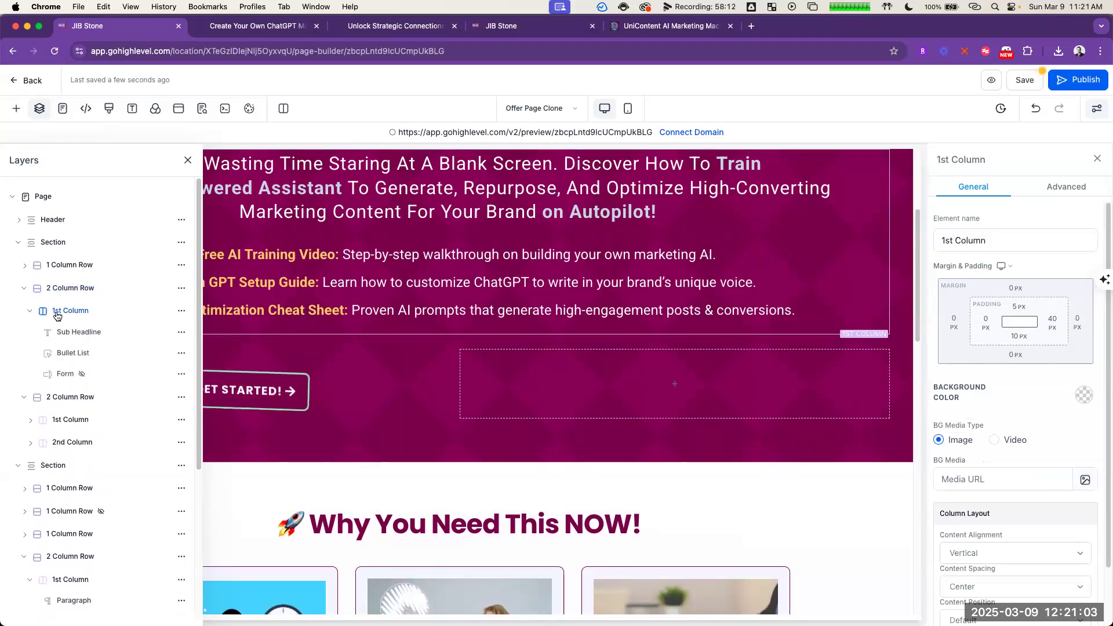
{"action": "left_click", "coordinate": [128, 377]}
{"action": "left_click", "coordinate": [181, 374]}
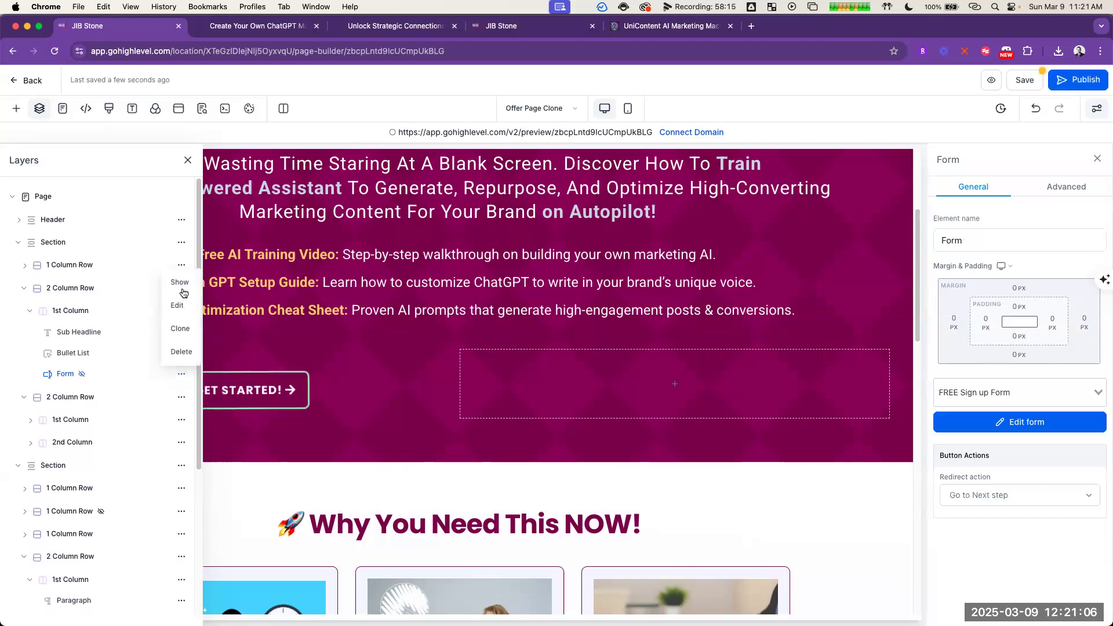
{"action": "left_click", "coordinate": [189, 287]}
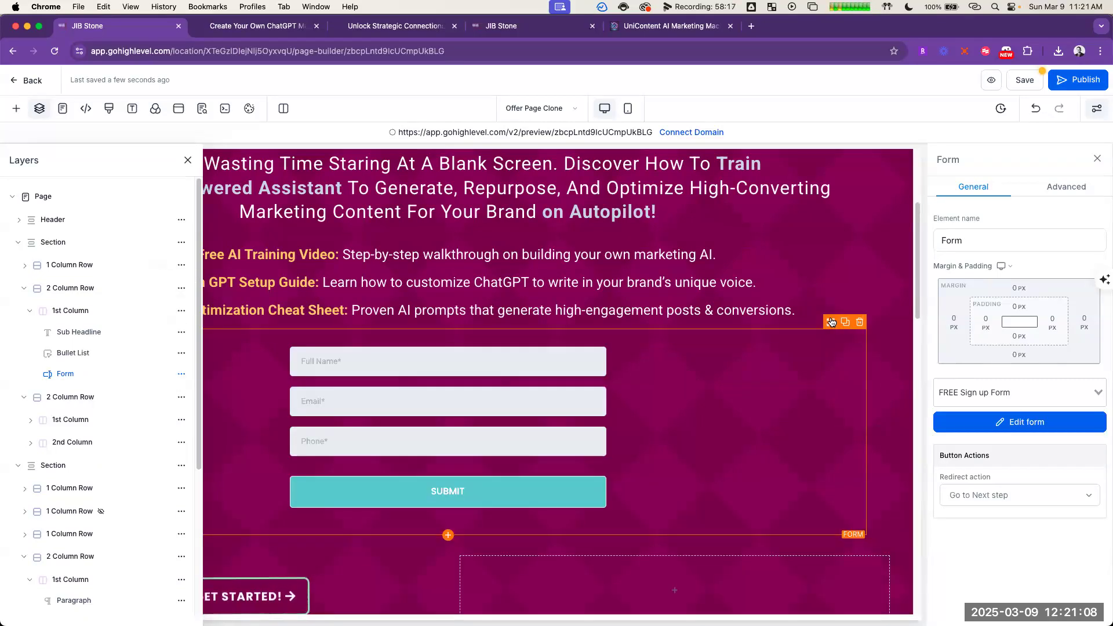
Step: Move the sign-up form into the second column of the new row, beside the Get Started button
{"action": "mouse_move", "coordinate": [813, 495]}
{"action": "left_mouse_down"}
{"action": "mouse_move", "coordinate": [833, 567]}
{"action": "mouse_move", "coordinate": [829, 484]}
{"action": "left_mouse_up"}
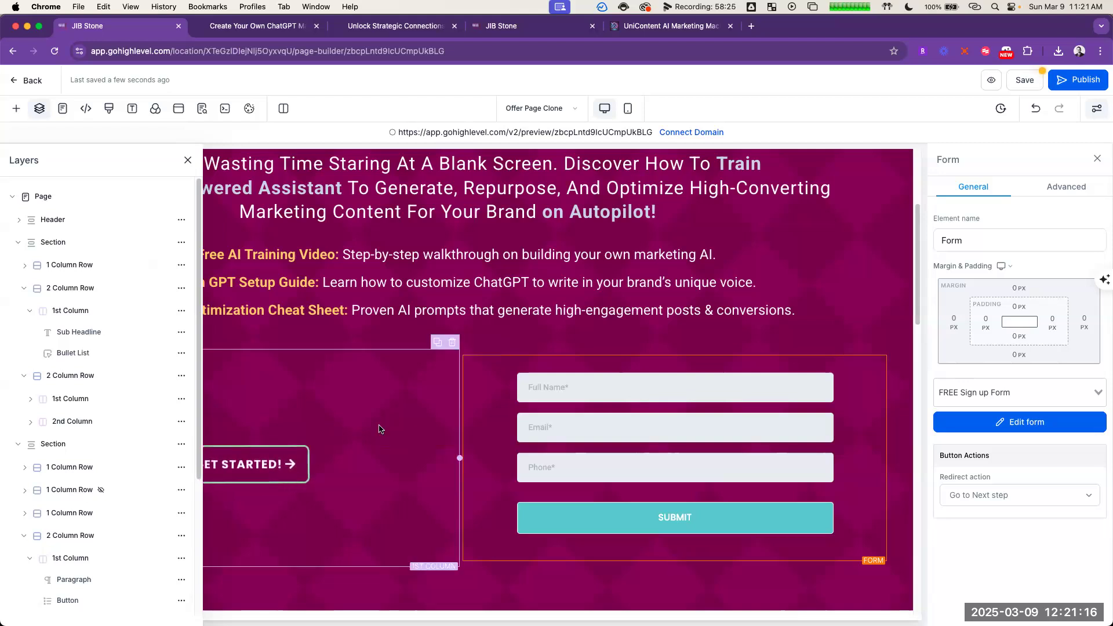
{"action": "left_click", "coordinate": [426, 422]}
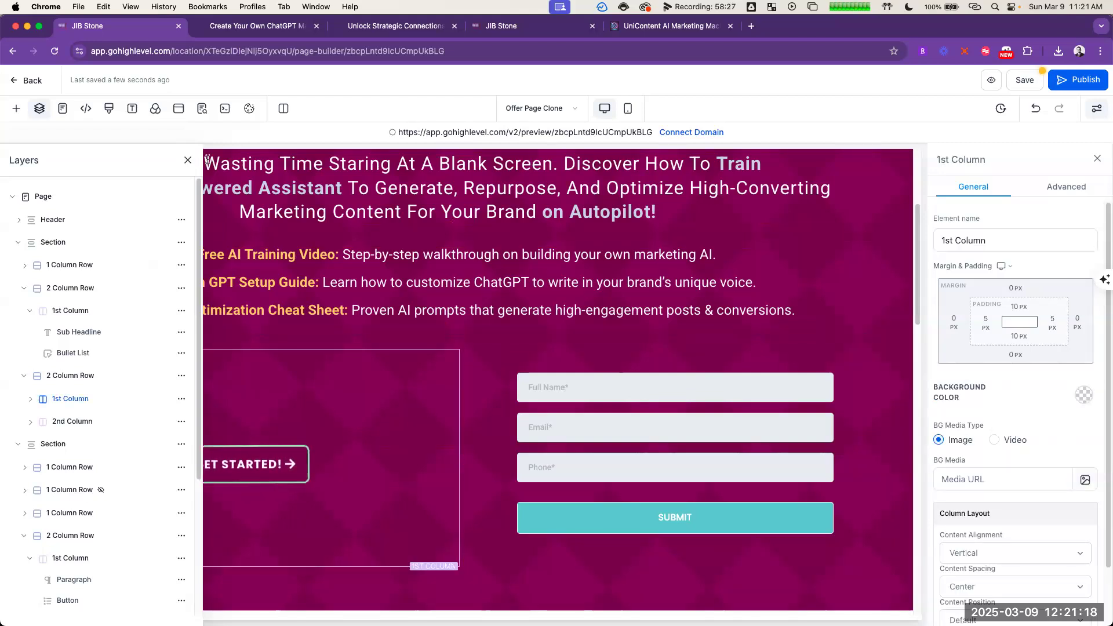
{"action": "left_click", "coordinate": [187, 160]}
{"action": "scroll", "coordinate": [672, 277], "scroll_direction": "up", "scroll_amount": 2}
{"action": "scroll", "coordinate": [850, 257], "scroll_direction": "down", "scroll_amount": 5}
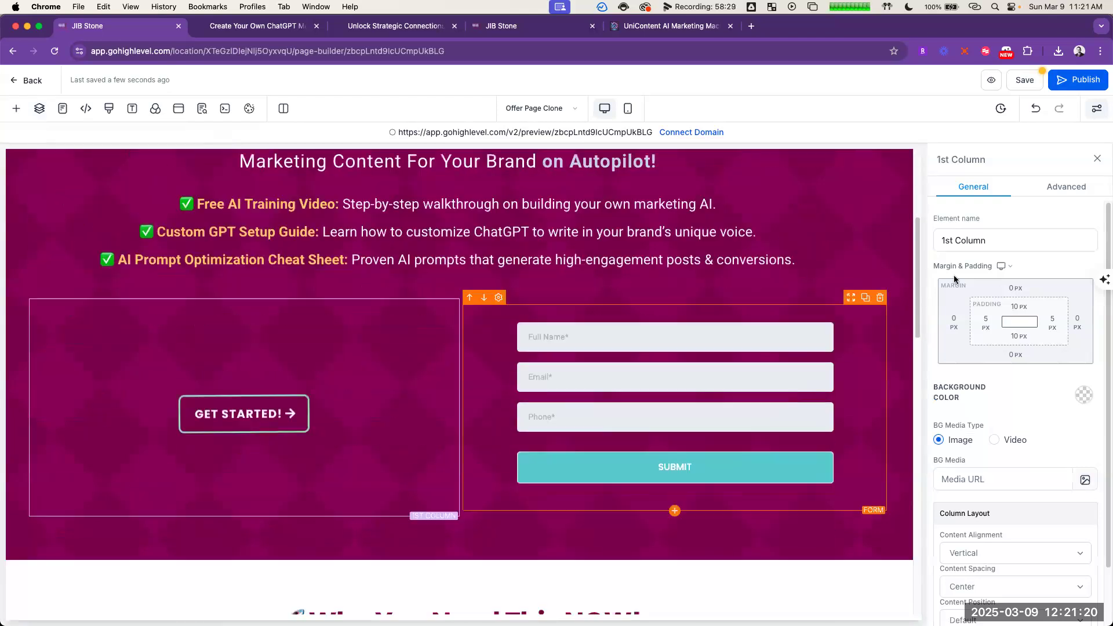
Step: Hide the sign-up form in the new row's second column on both desktop and mobile
{"action": "left_click", "coordinate": [850, 256]}
{"action": "left_click", "coordinate": [1064, 186]}
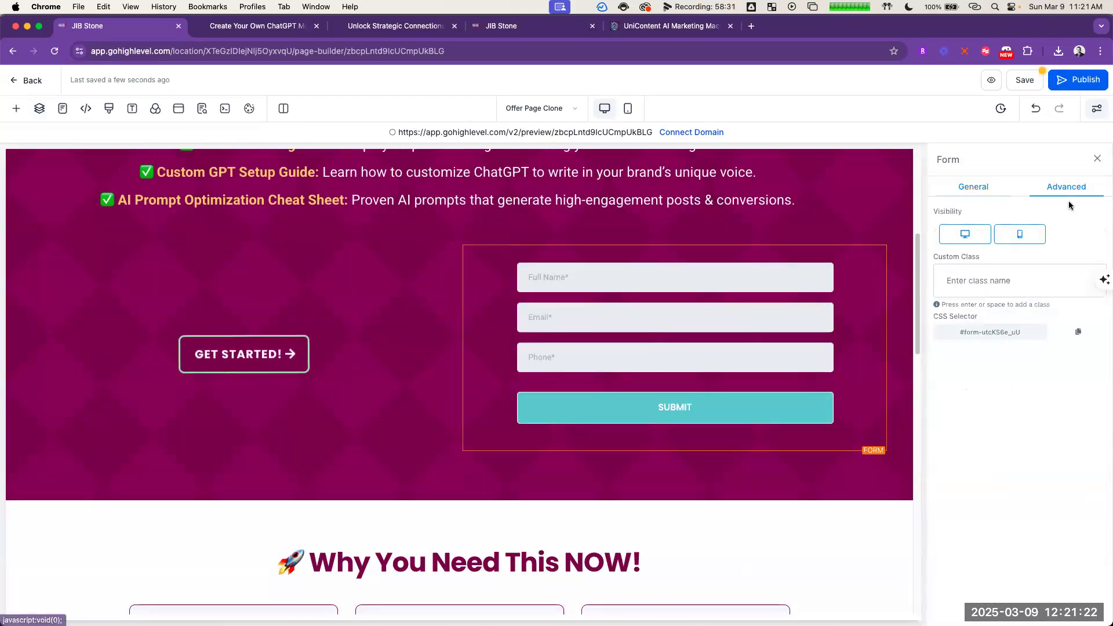
{"action": "left_click", "coordinate": [973, 242]}
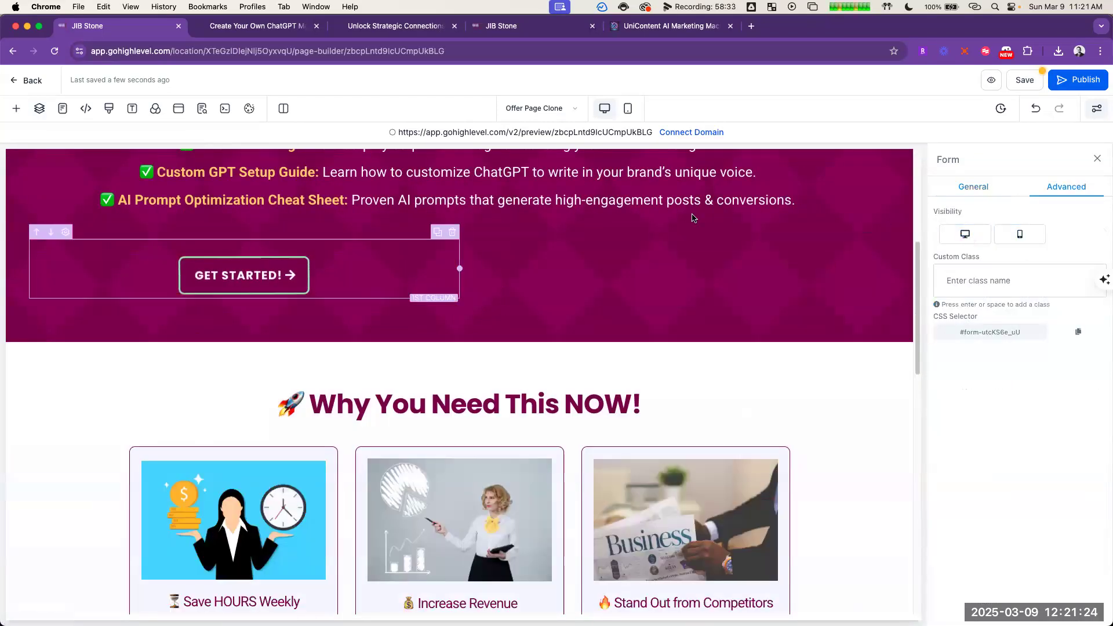
Step: Undo the recent two-column row changes to restore the centred Get Started button under the bullet list, and save the page
{"action": "scroll", "coordinate": [580, 220], "scroll_direction": "up", "scroll_amount": 2}
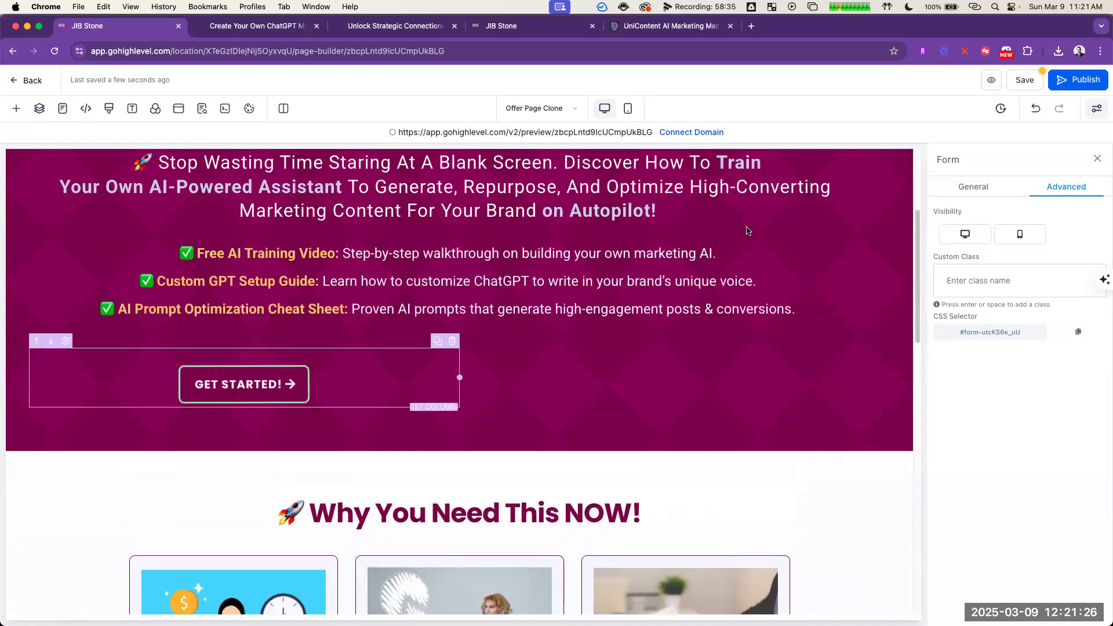
{"action": "scroll", "coordinate": [736, 180], "scroll_direction": "up", "scroll_amount": 1}
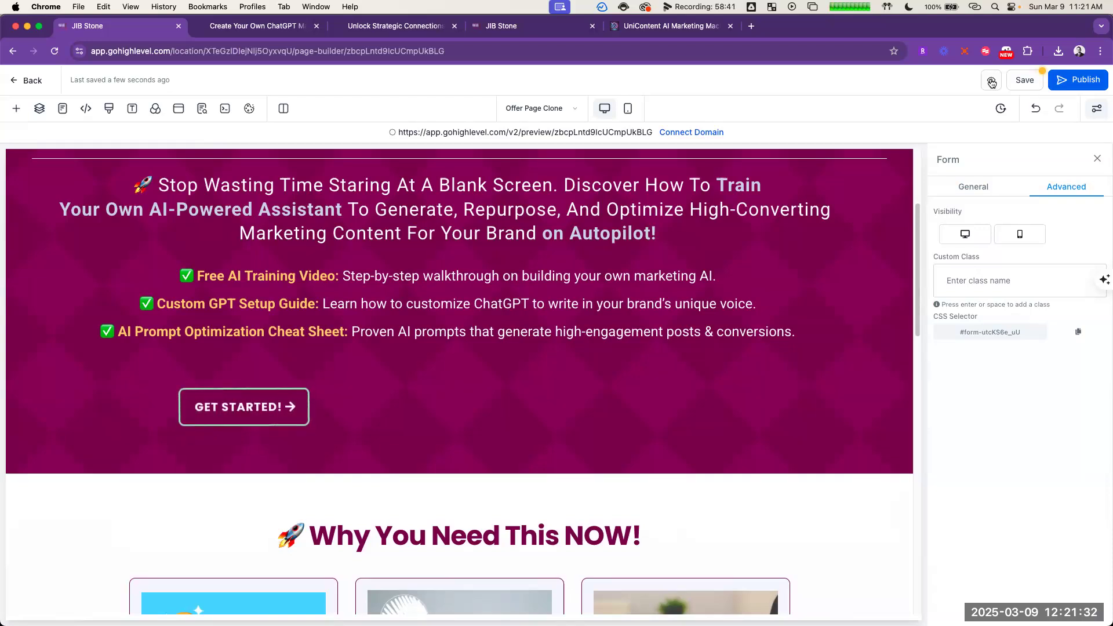
{"action": "left_click", "coordinate": [1037, 111]}
{"action": "left_click", "coordinate": [1037, 111]}
{"action": "left_click", "coordinate": [1037, 111]}
{"action": "left_click", "coordinate": [1037, 110]}
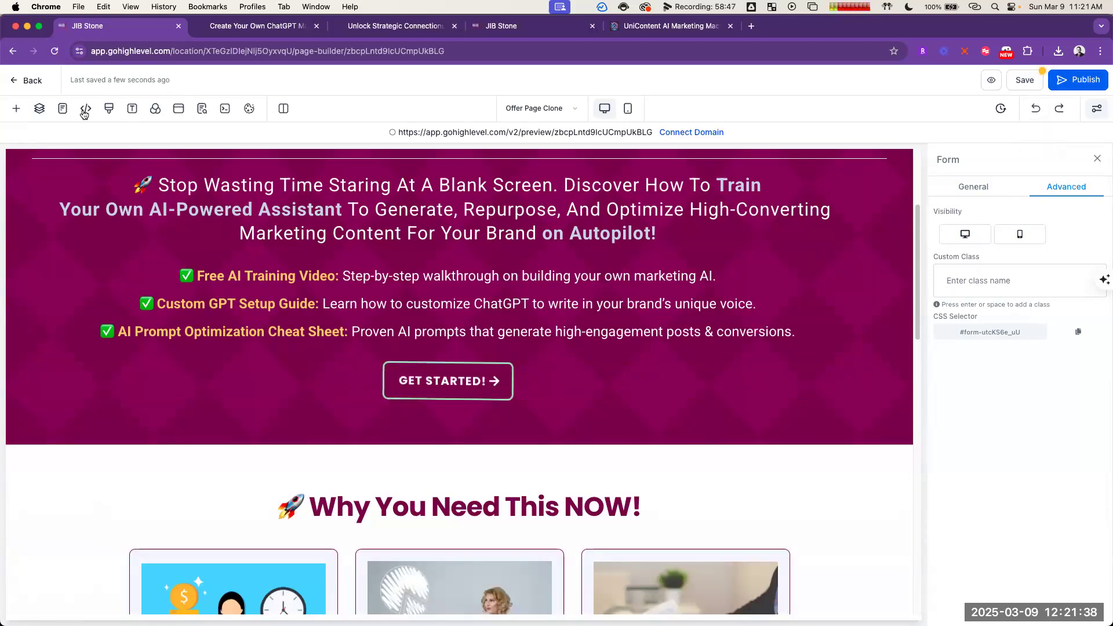
{"action": "left_click", "coordinate": [39, 108]}
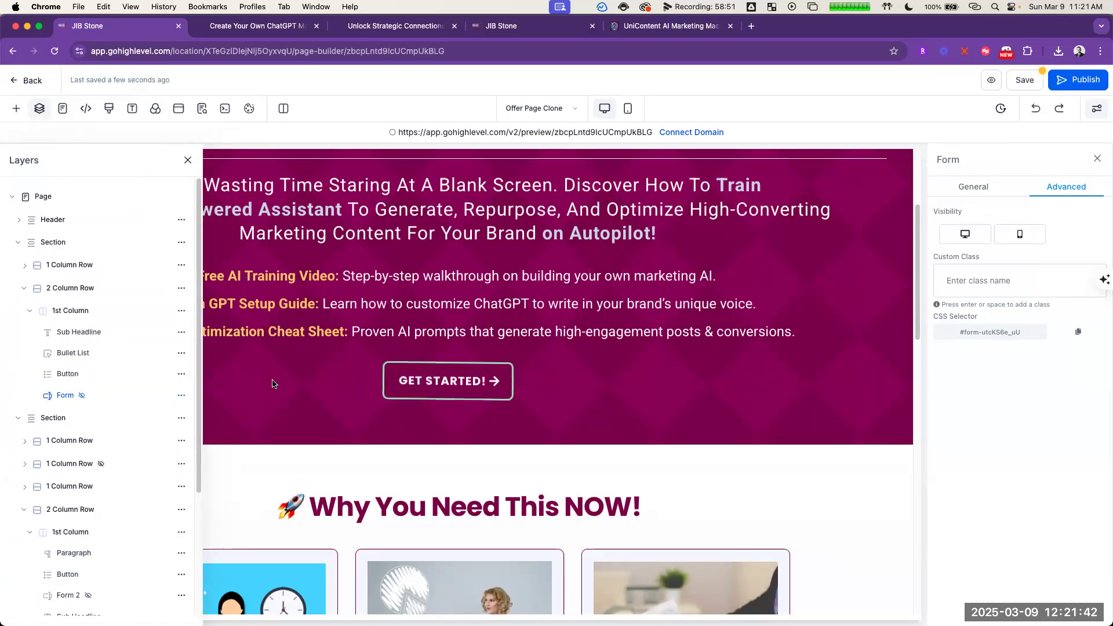
{"action": "left_click", "coordinate": [1028, 80]}
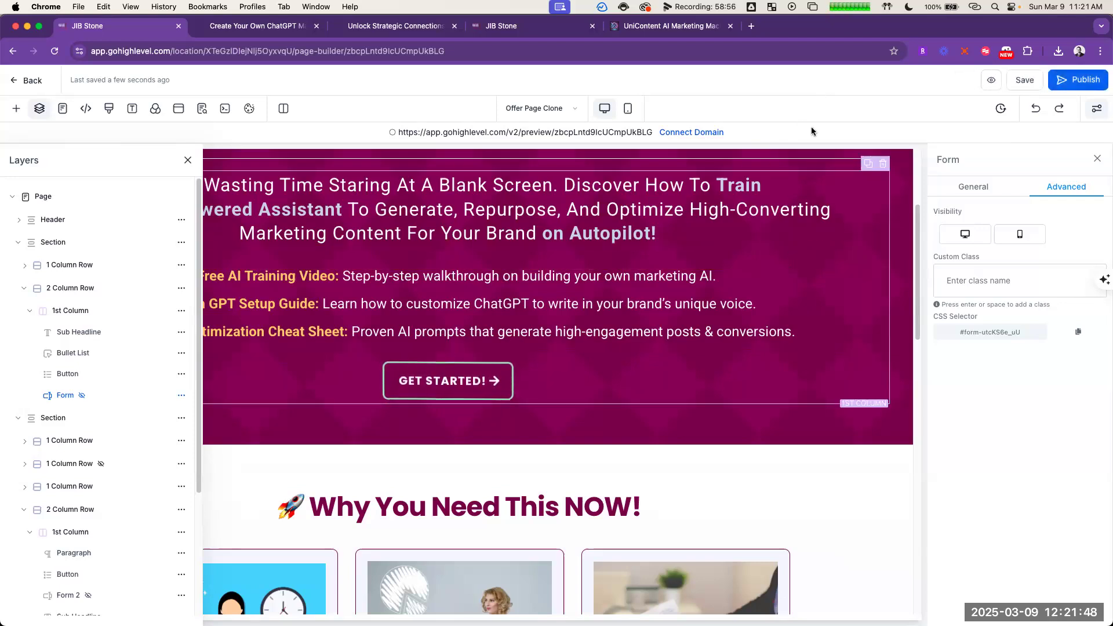
Step: Test the Get Started button in the page preview and check the form it reveals and the sections below
{"action": "left_click", "coordinate": [274, 26]}
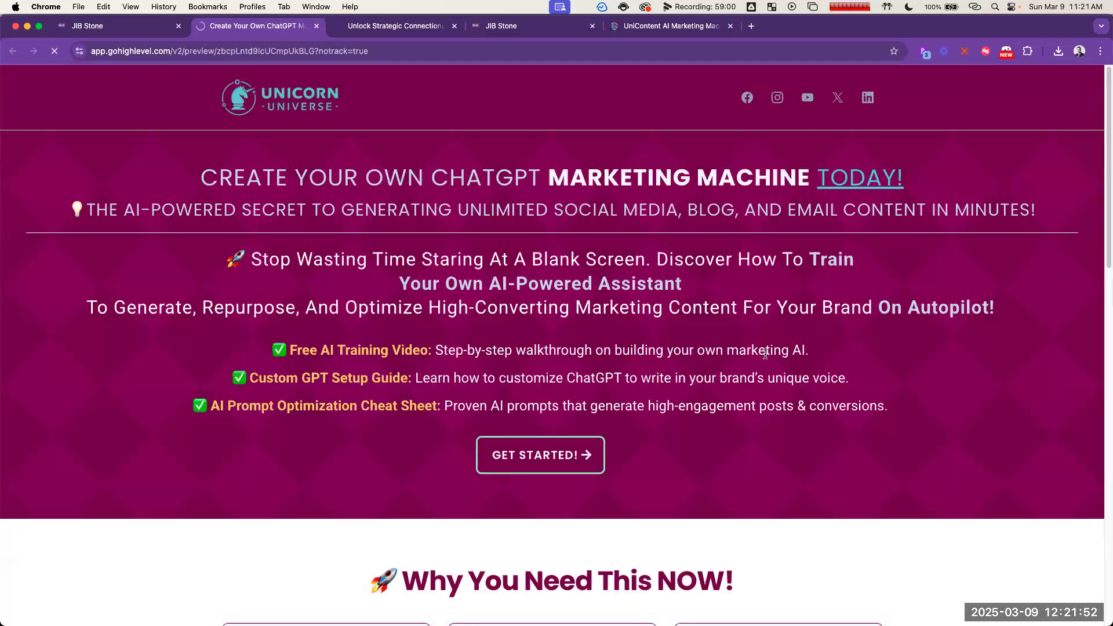
{"action": "left_click", "coordinate": [571, 468]}
{"action": "scroll", "coordinate": [783, 378], "scroll_direction": "down", "scroll_amount": 4}
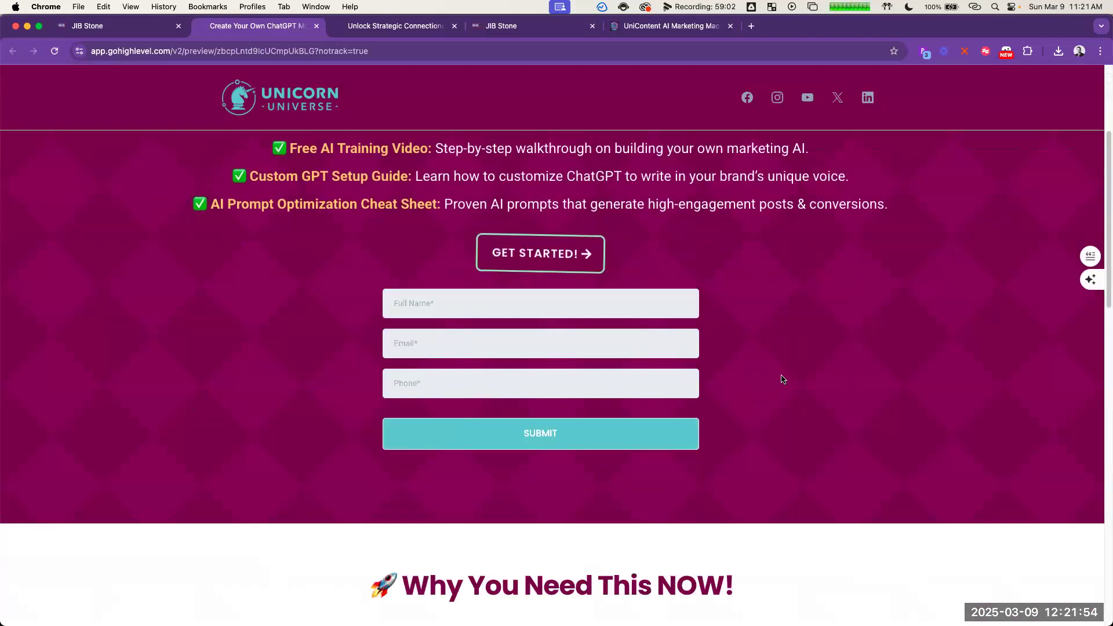
{"action": "scroll", "coordinate": [793, 354], "scroll_direction": "down", "scroll_amount": 10}
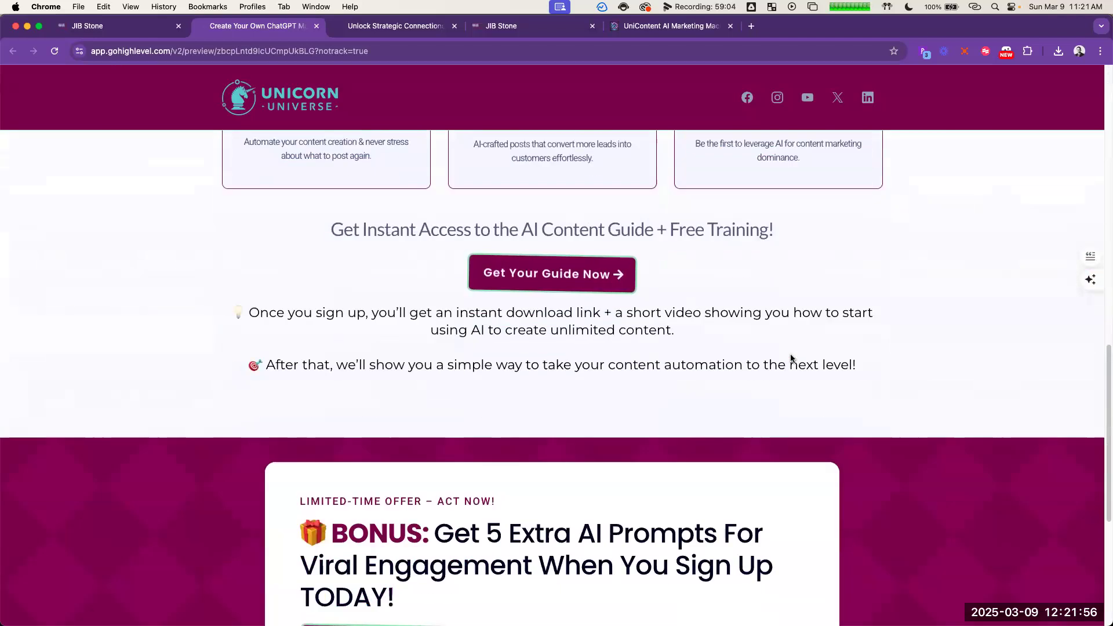
{"action": "scroll", "coordinate": [371, 199], "scroll_direction": "up", "scroll_amount": 1}
{"action": "left_click", "coordinate": [101, 27]}
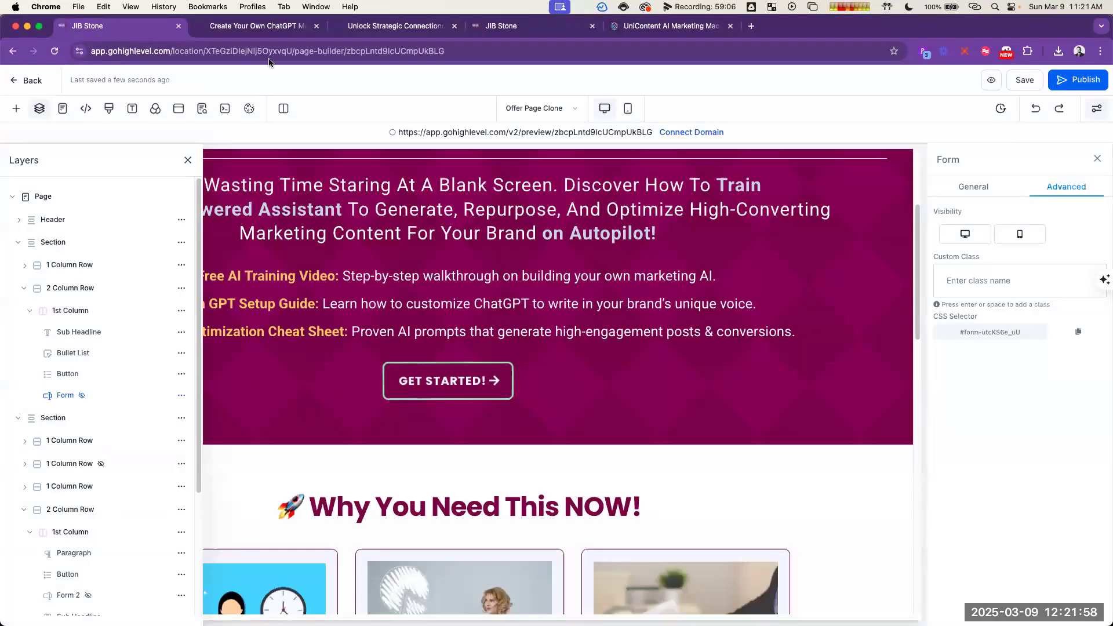
Step: Copy the heading and subheading text from the sign-up popup in the page preview
{"action": "left_click", "coordinate": [251, 27]}
{"action": "triple_click", "coordinate": [617, 190]}
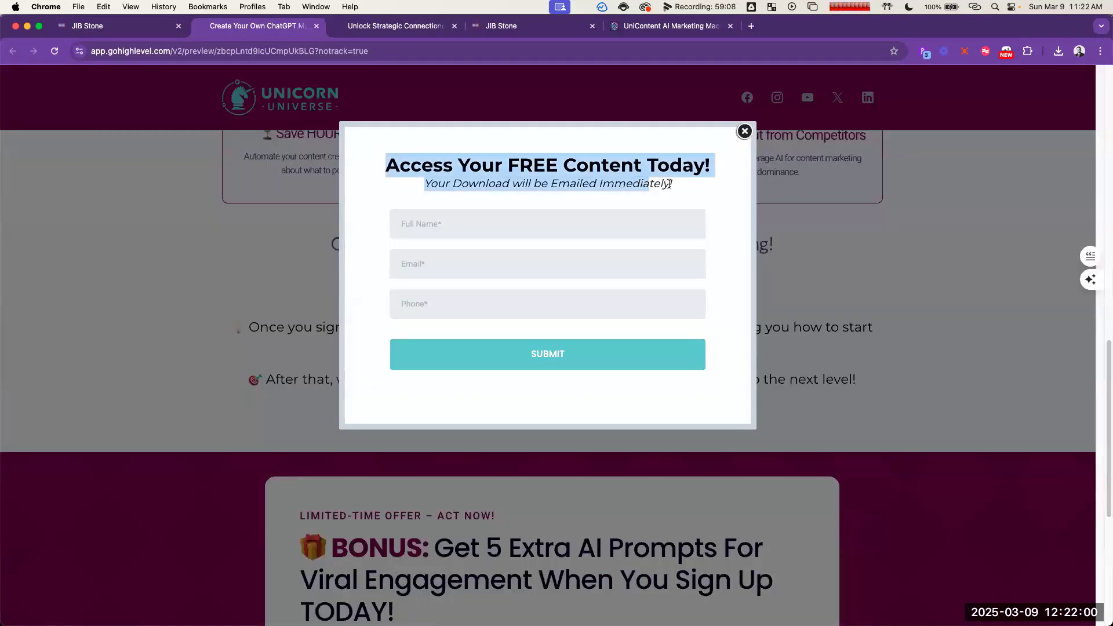
{"action": "key", "text": "super+c"}
Step: Show the hidden sign-up form beneath the Get Started button in the page builder
{"action": "left_click", "coordinate": [116, 28]}
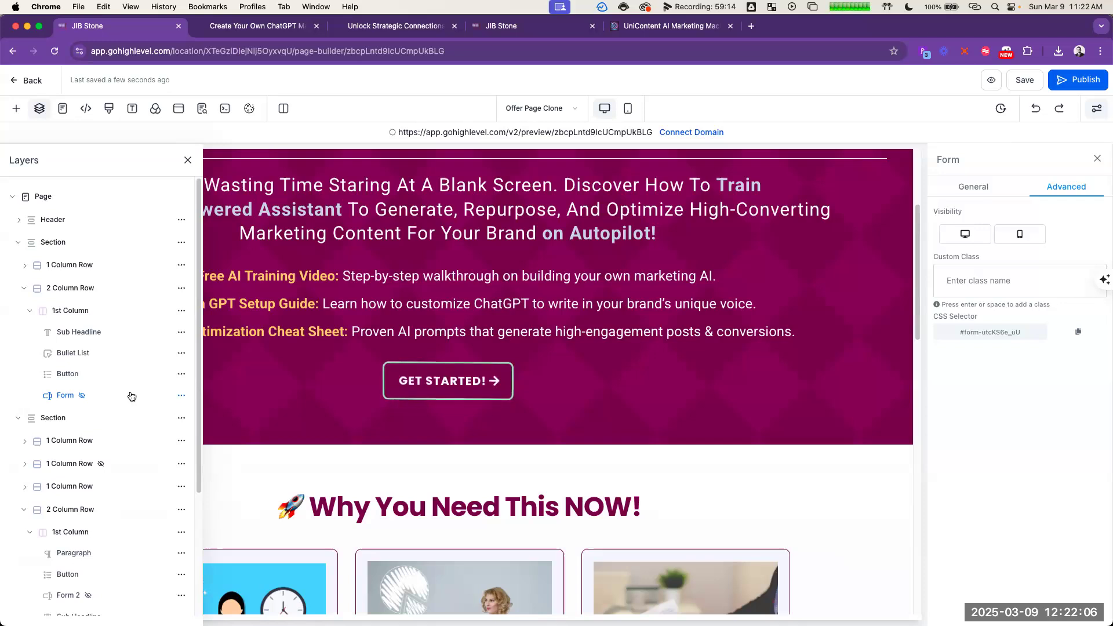
{"action": "left_click", "coordinate": [182, 392]}
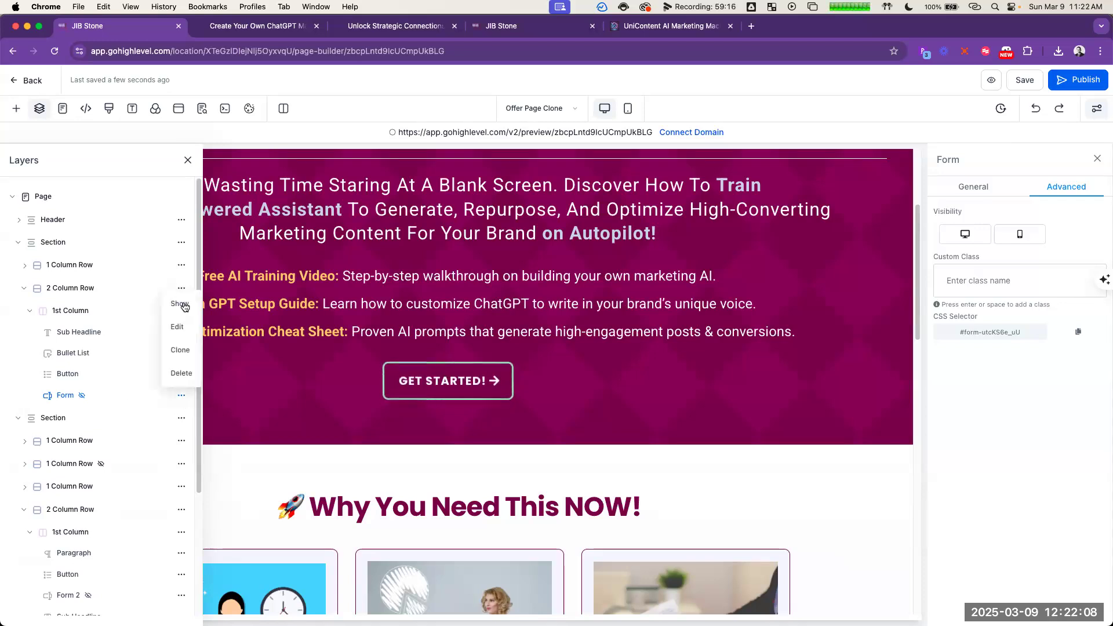
{"action": "left_click", "coordinate": [177, 305]}
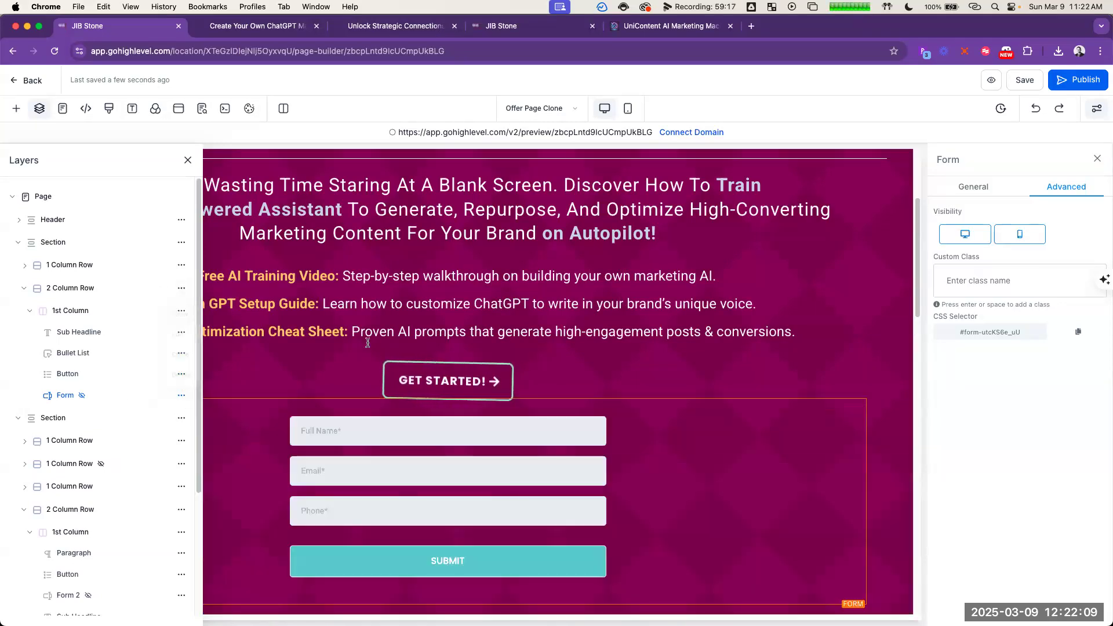
Step: Add a headline between the Get Started button and the form reading "Access Your FREE Content Today!"
{"action": "left_click", "coordinate": [448, 400]}
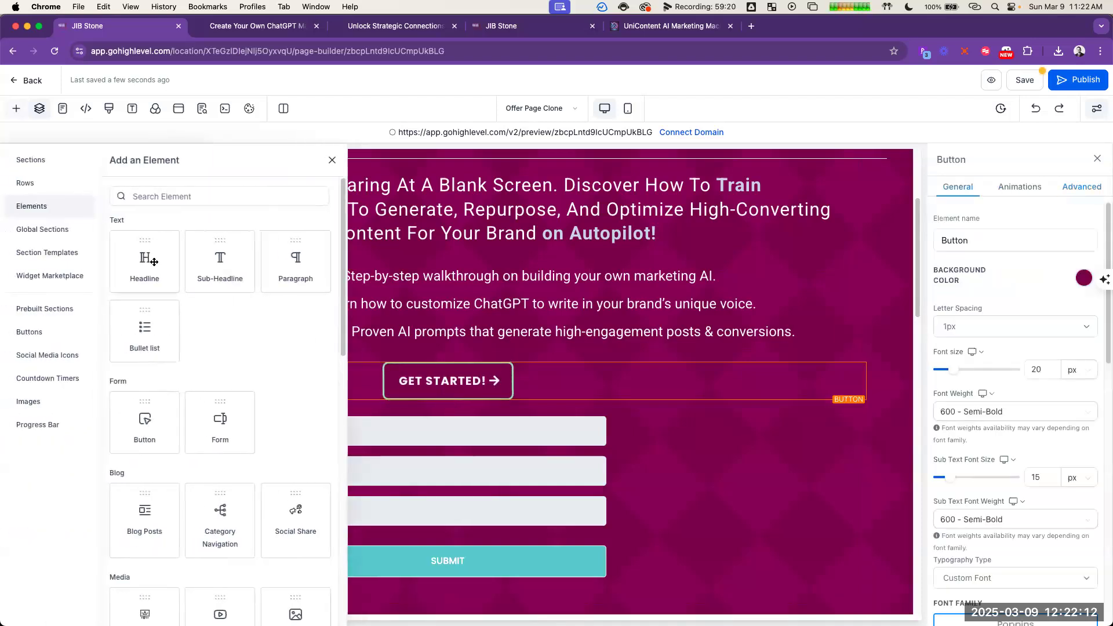
{"action": "left_click", "coordinate": [145, 255]}
{"action": "triple_click", "coordinate": [416, 412]}
{"action": "key", "text": "super+v"}
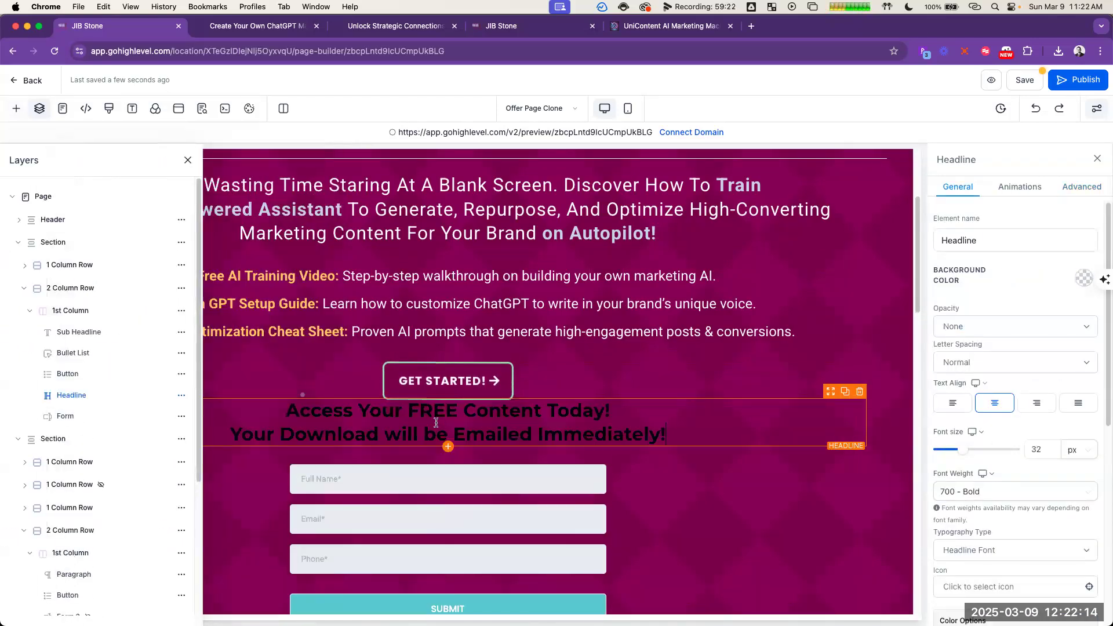
{"action": "triple_click", "coordinate": [424, 431]}
{"action": "key", "text": "super+c"}
{"action": "key", "text": "BackSpace"}
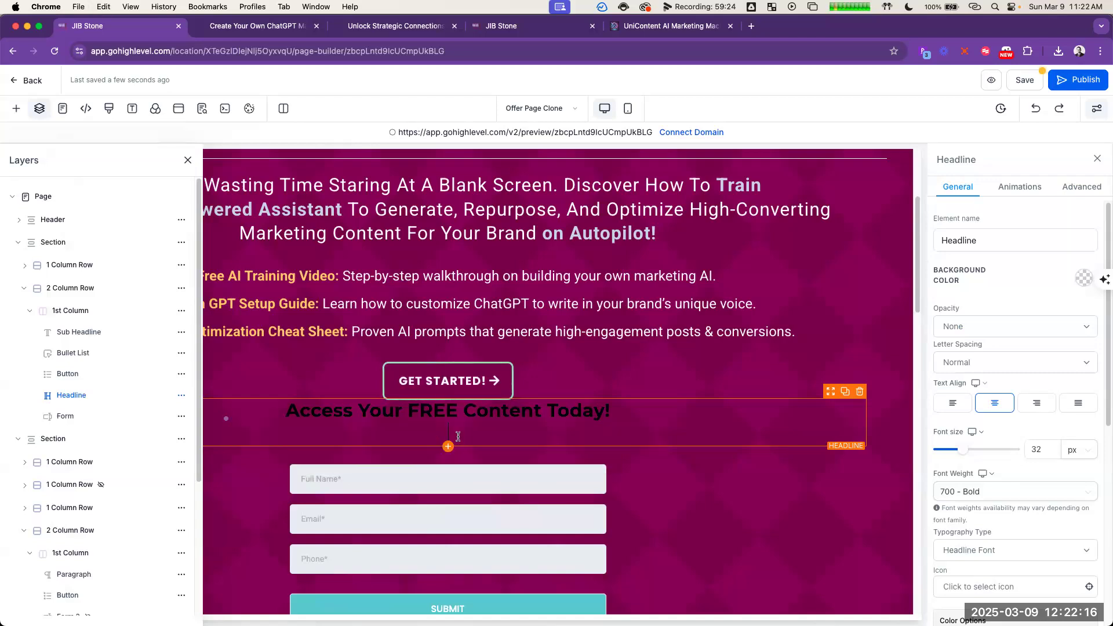
{"action": "key", "text": "BackSpace"}
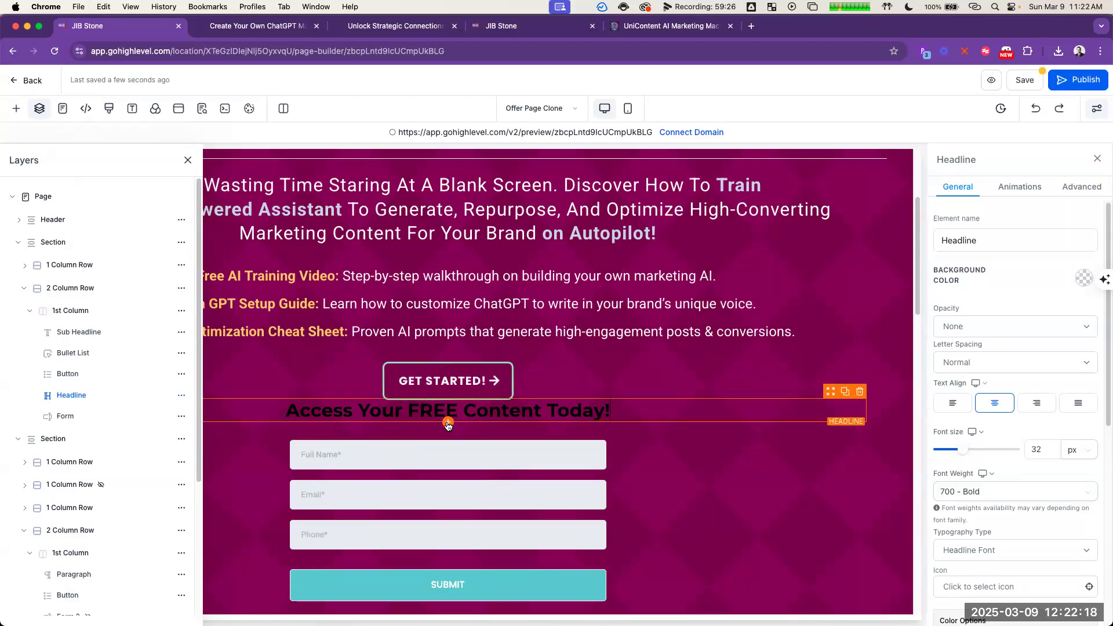
Step: Add a sub-headline under the new headline with the unformatted text "Your Download will be Emailed Immediately!"
{"action": "left_click", "coordinate": [448, 422]}
{"action": "left_click", "coordinate": [221, 261]}
{"action": "key", "text": "super+v"}
{"action": "key", "text": "super+z"}
{"action": "key", "text": "super+shift+v"}
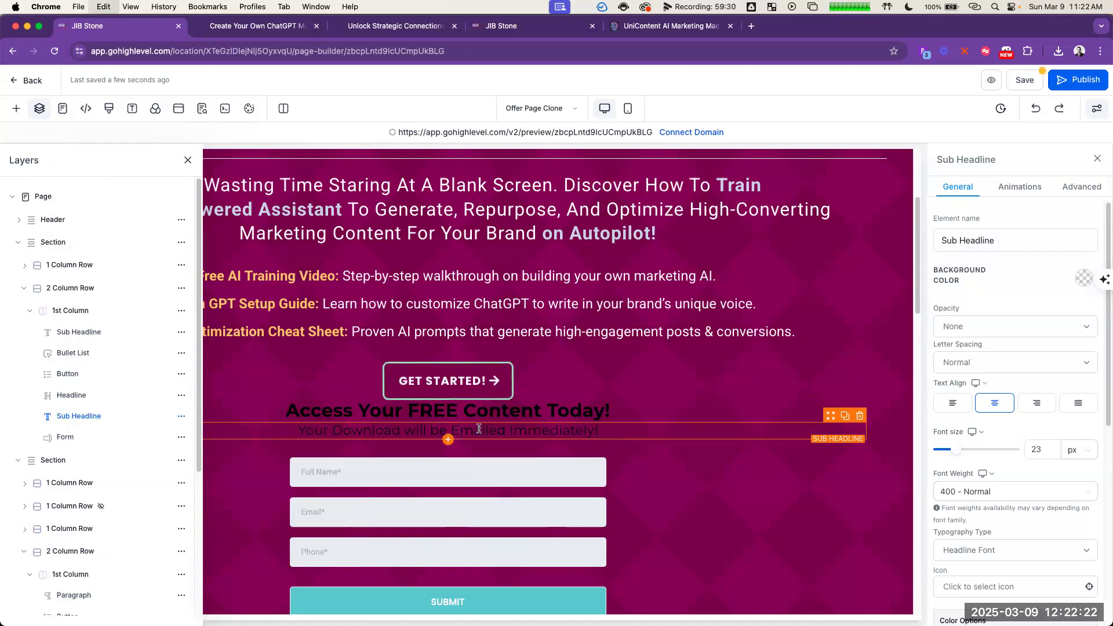
Step: Italicize the new sub-headline and set both its text colour and italic text colour to light grey
{"action": "key", "text": "super+a"}
{"action": "scroll", "coordinate": [1077, 377], "scroll_direction": "down", "scroll_amount": 5}
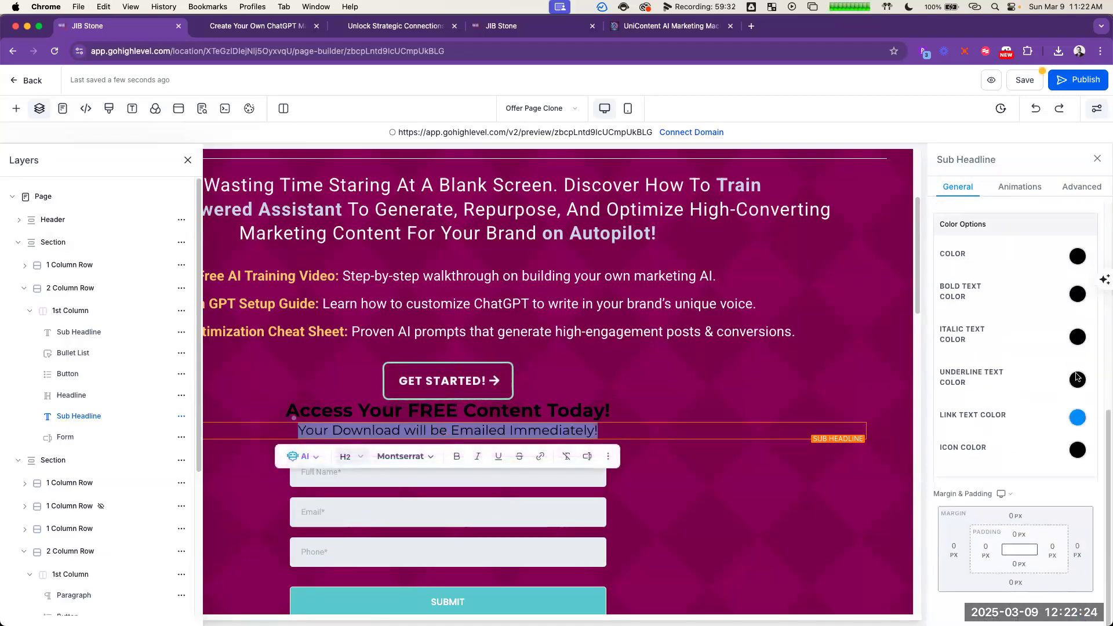
{"action": "left_click", "coordinate": [1079, 256]}
{"action": "left_click", "coordinate": [1016, 283]}
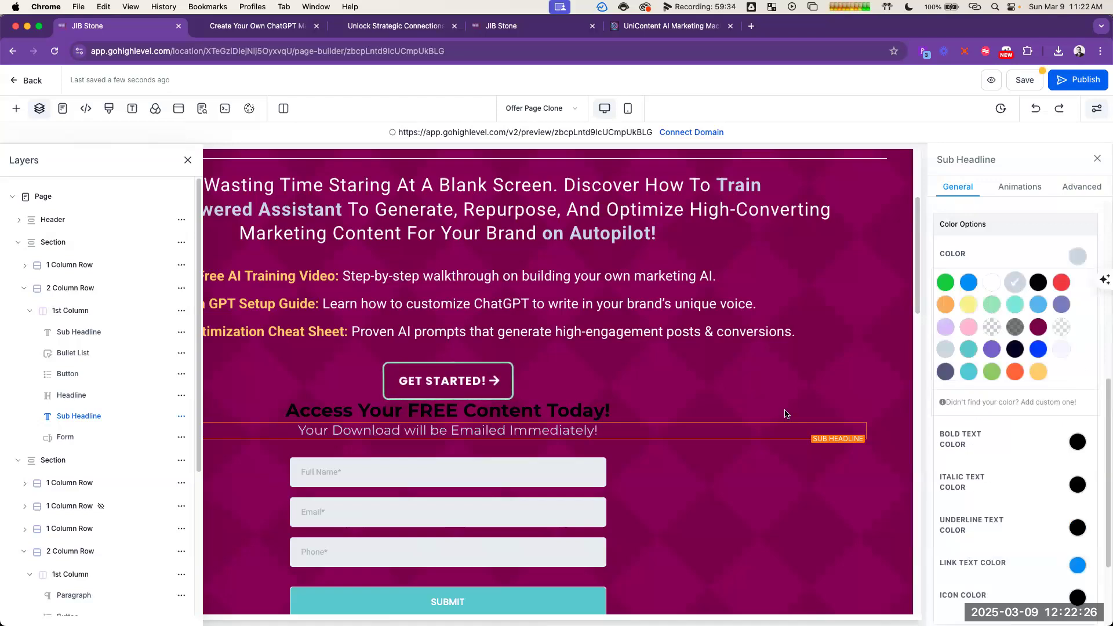
{"action": "triple_click", "coordinate": [533, 432]}
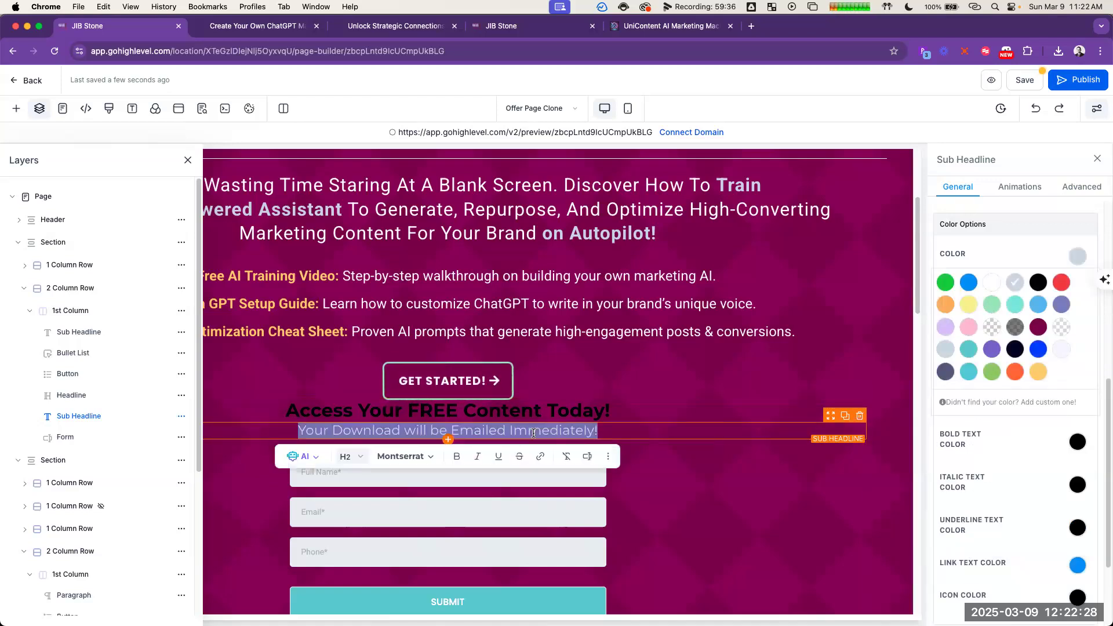
{"action": "key", "text": "super+i"}
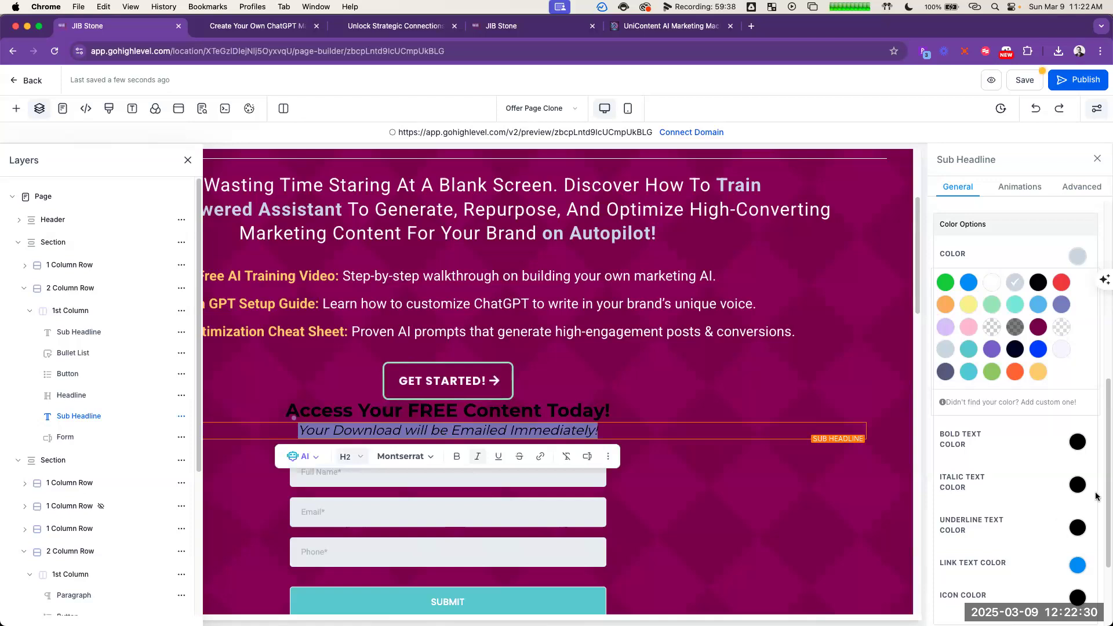
{"action": "left_click", "coordinate": [1077, 484]}
{"action": "left_click", "coordinate": [1015, 516]}
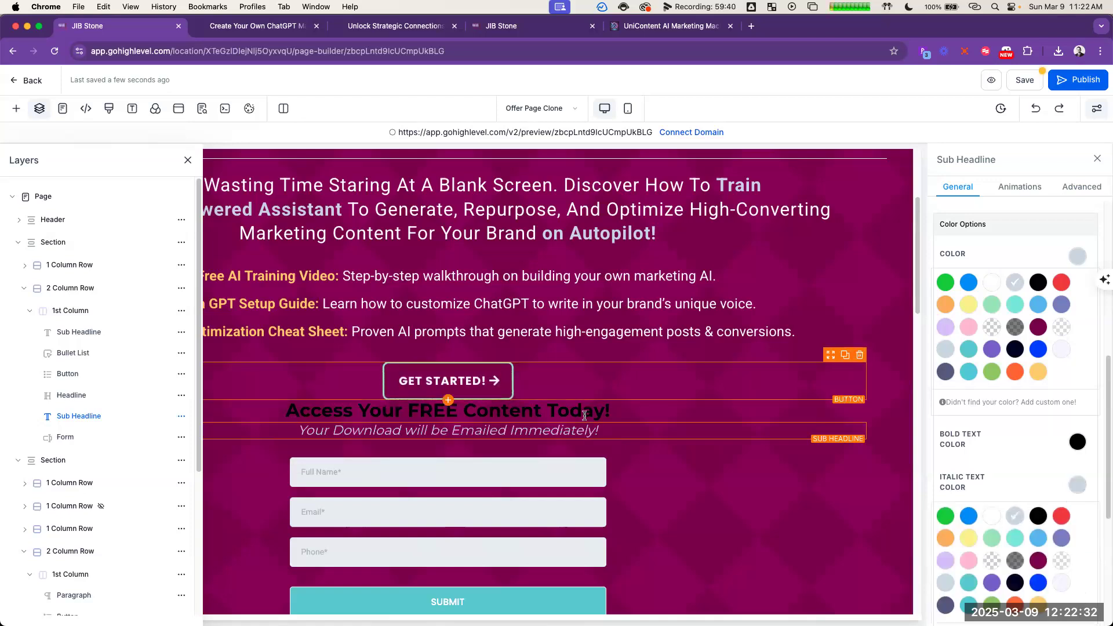
Step: Set the text colour and bold text colour of the headline above the form to white
{"action": "triple_click", "coordinate": [585, 415]}
{"action": "left_click", "coordinate": [996, 277]}
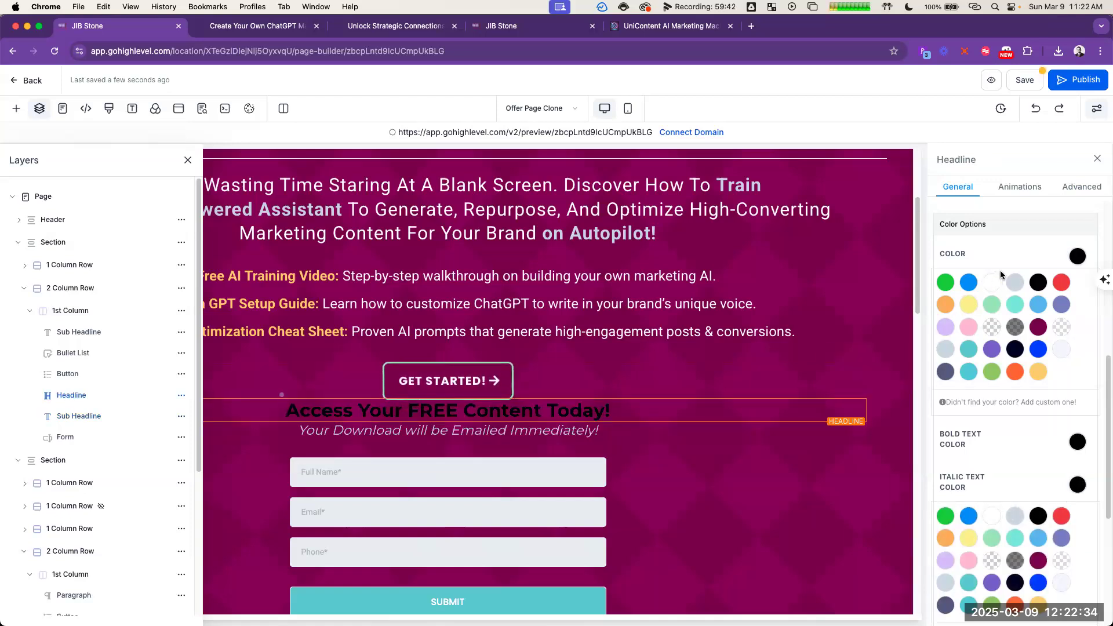
{"action": "left_click", "coordinate": [1077, 443]}
{"action": "left_click", "coordinate": [993, 475]}
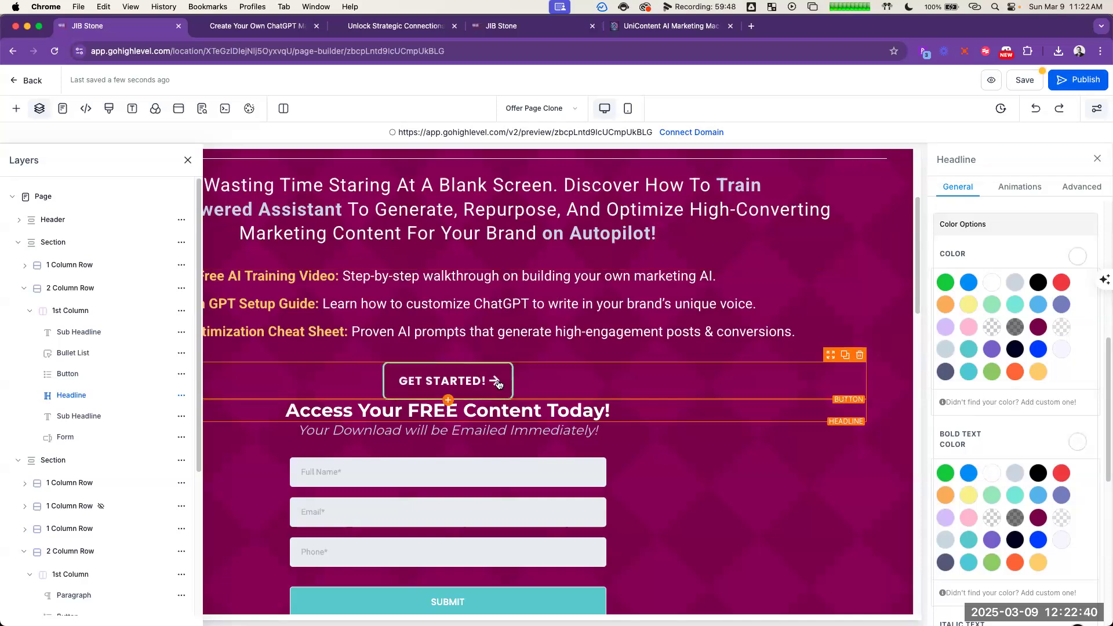
Step: Reword the headline above the form to "Create Your FREE Marketing Machine Today!"
{"action": "double_click", "coordinate": [503, 409]}
{"action": "type", "text": "Guide"}
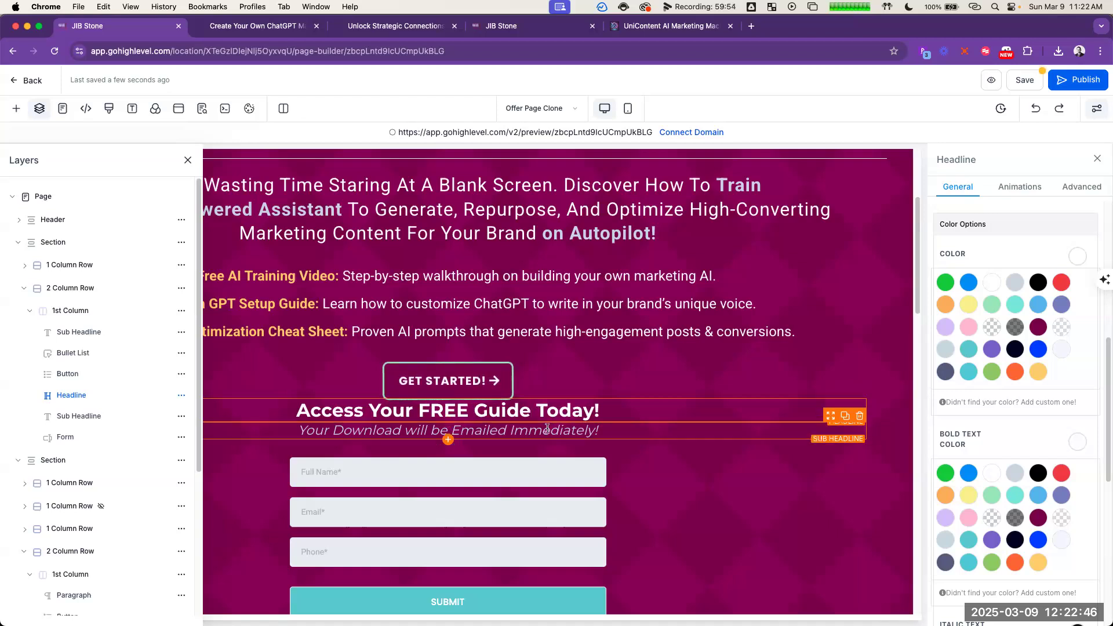
{"action": "double_click", "coordinate": [502, 404]}
{"action": "type", "text": "Marketing M"}
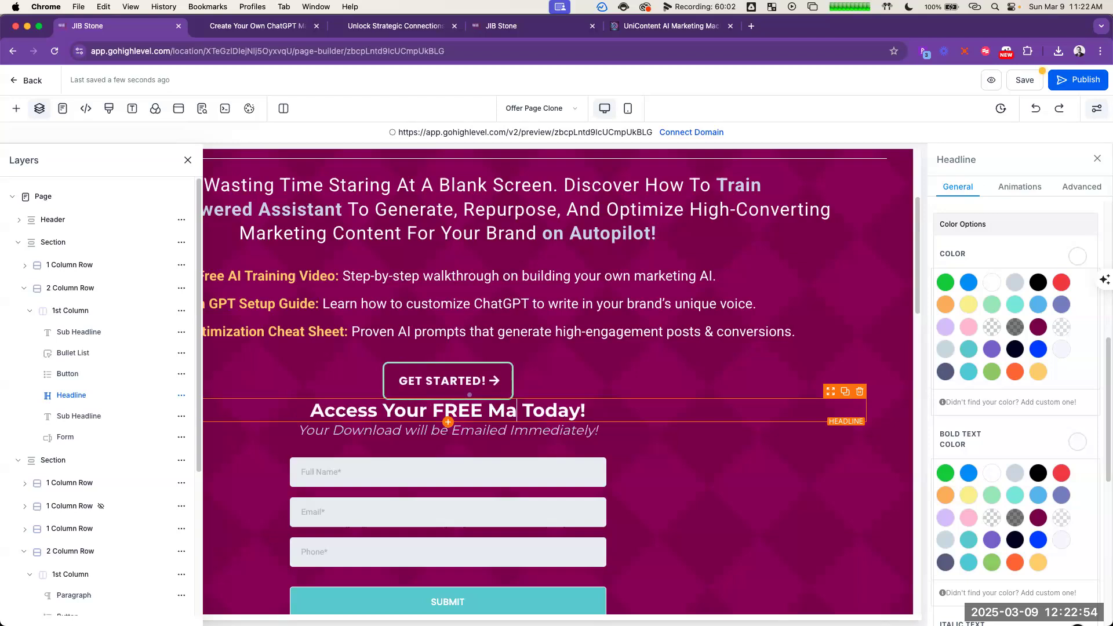
{"action": "type", "text": "achine"}
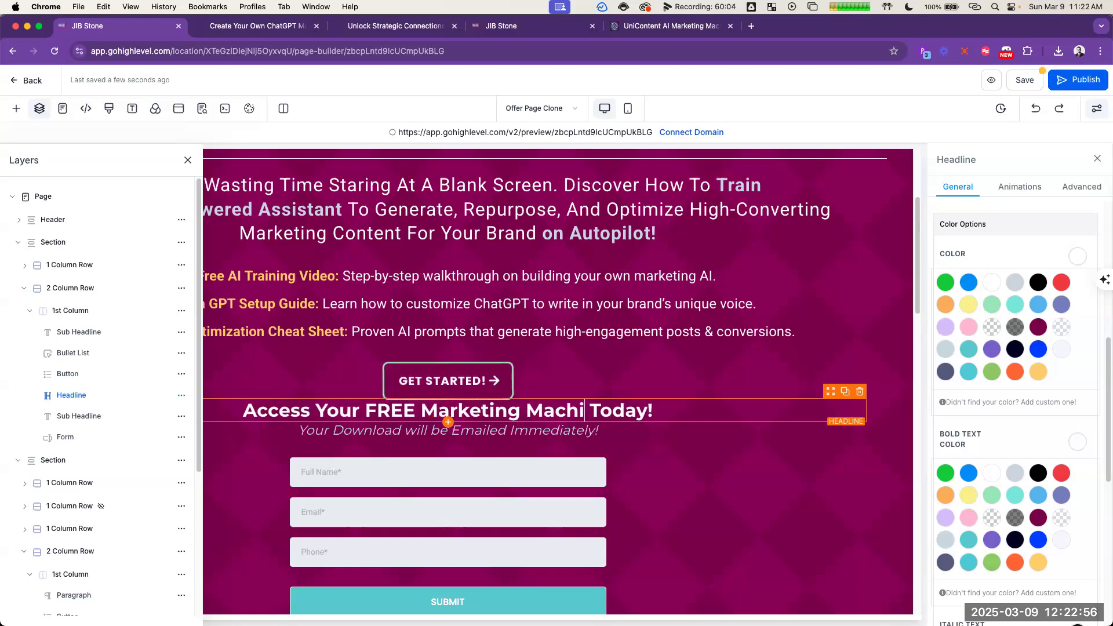
{"action": "double_click", "coordinate": [289, 412]}
{"action": "type", "text": "Create"}
{"action": "double_click", "coordinate": [258, 412]}
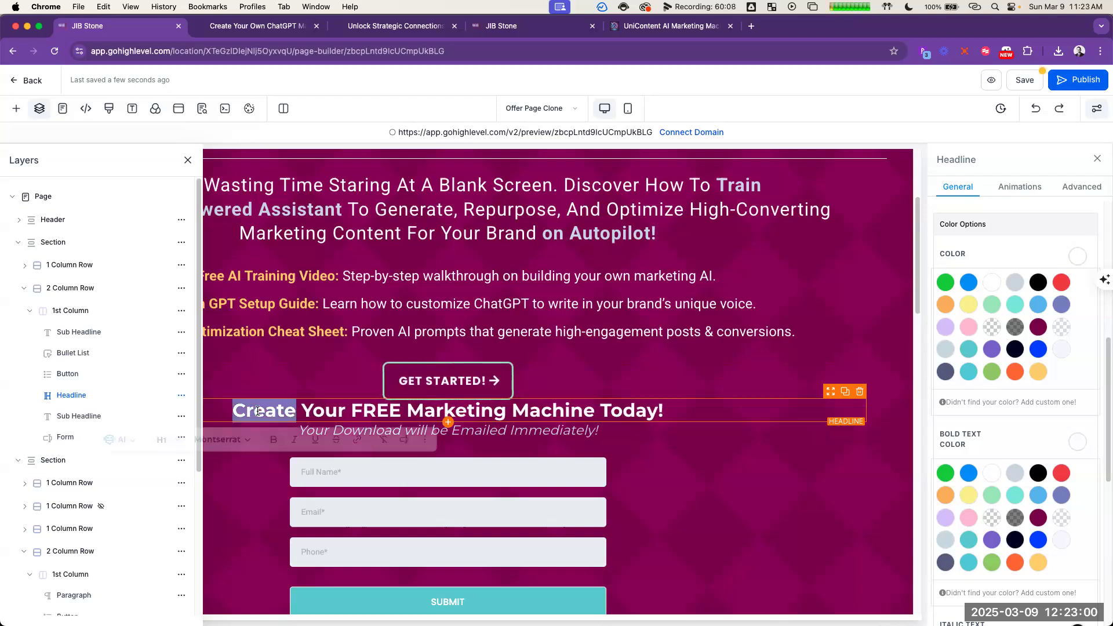
{"action": "left_click", "coordinate": [674, 410]}
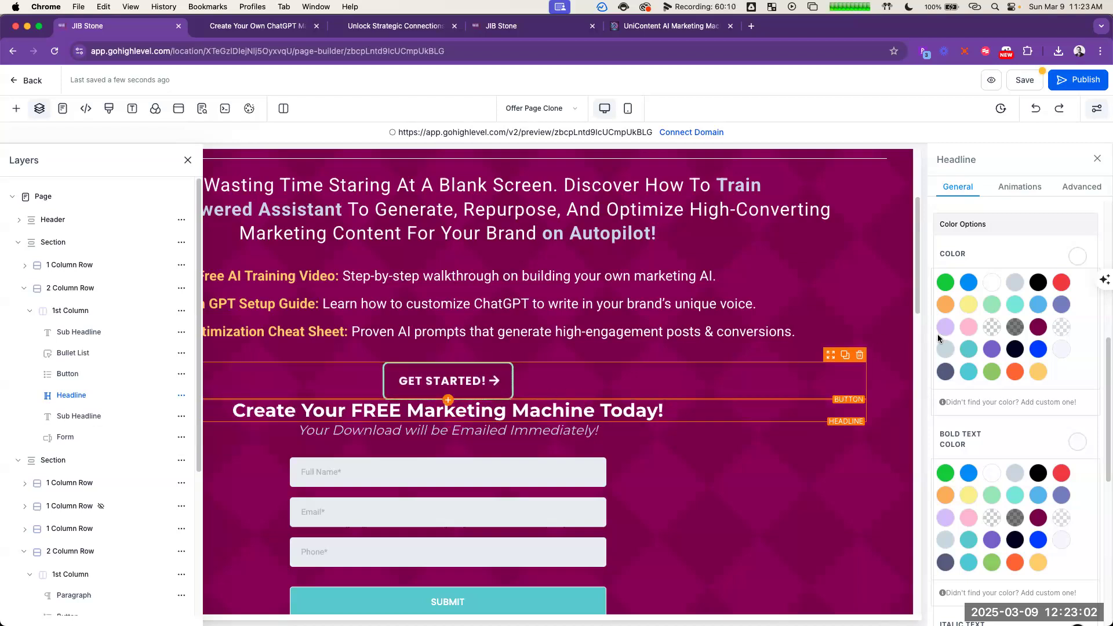
Step: Set the top padding of the headline above the form to 20 px
{"action": "scroll", "coordinate": [1018, 522], "scroll_direction": "down", "scroll_amount": 8}
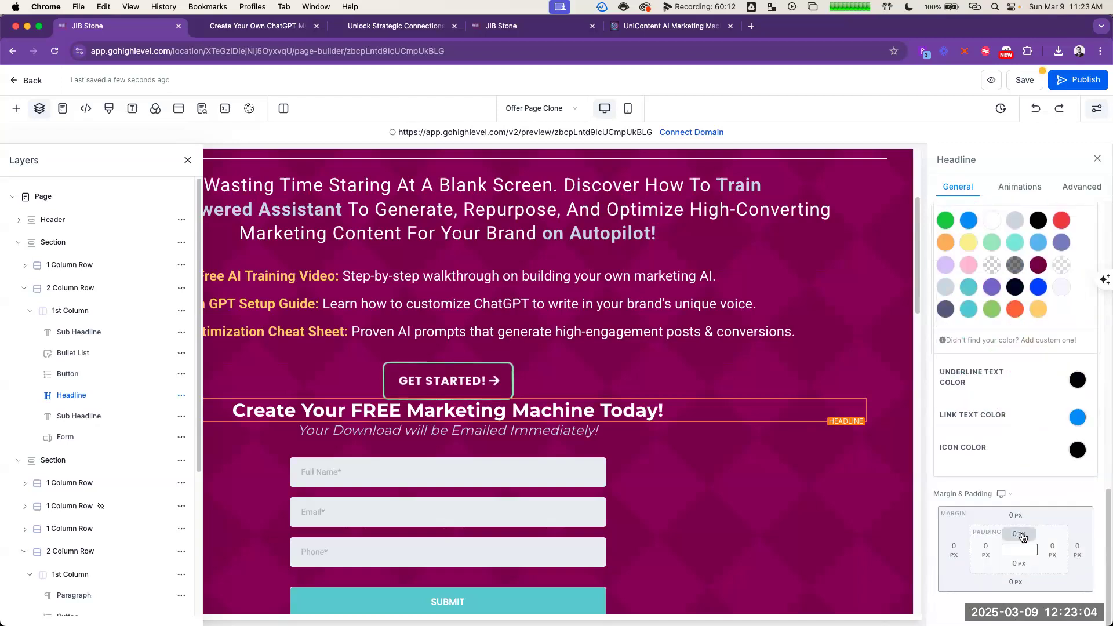
{"action": "left_click", "coordinate": [1018, 533]}
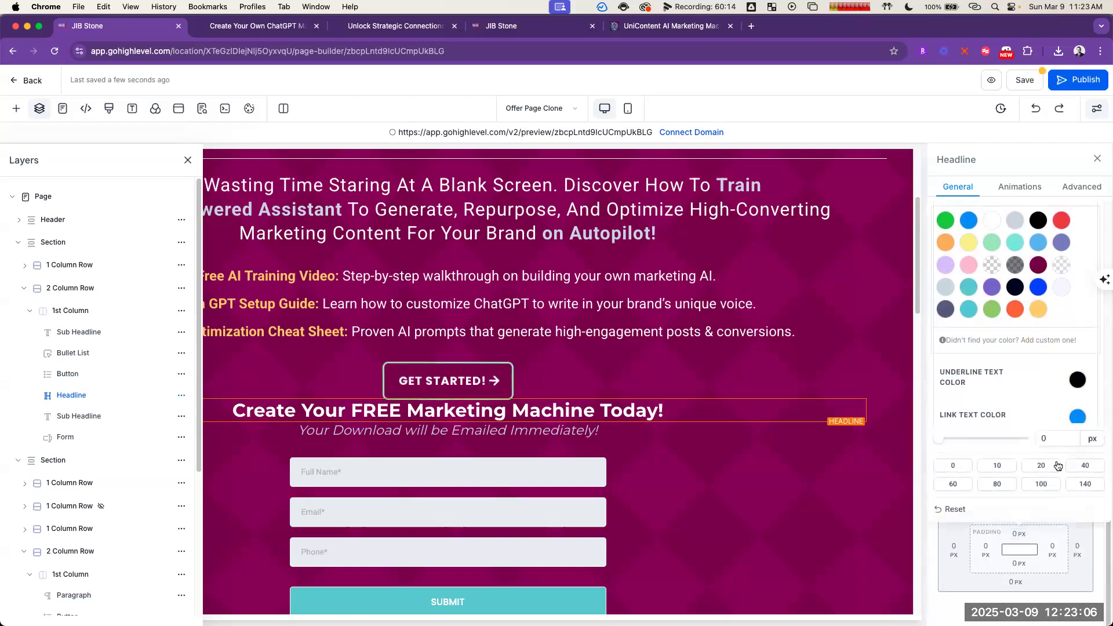
{"action": "left_click", "coordinate": [1051, 470]}
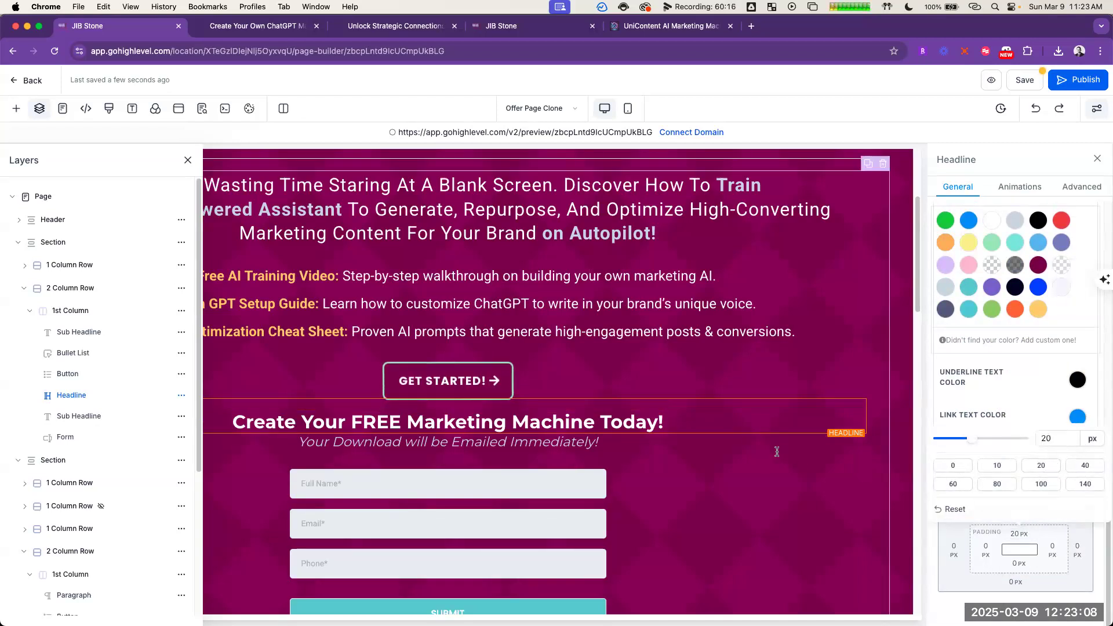
Step: Rename the headline element with its own text, "Create Your FREE Marketing Machine Today!", and open its advanced settings
{"action": "left_click", "coordinate": [771, 419]}
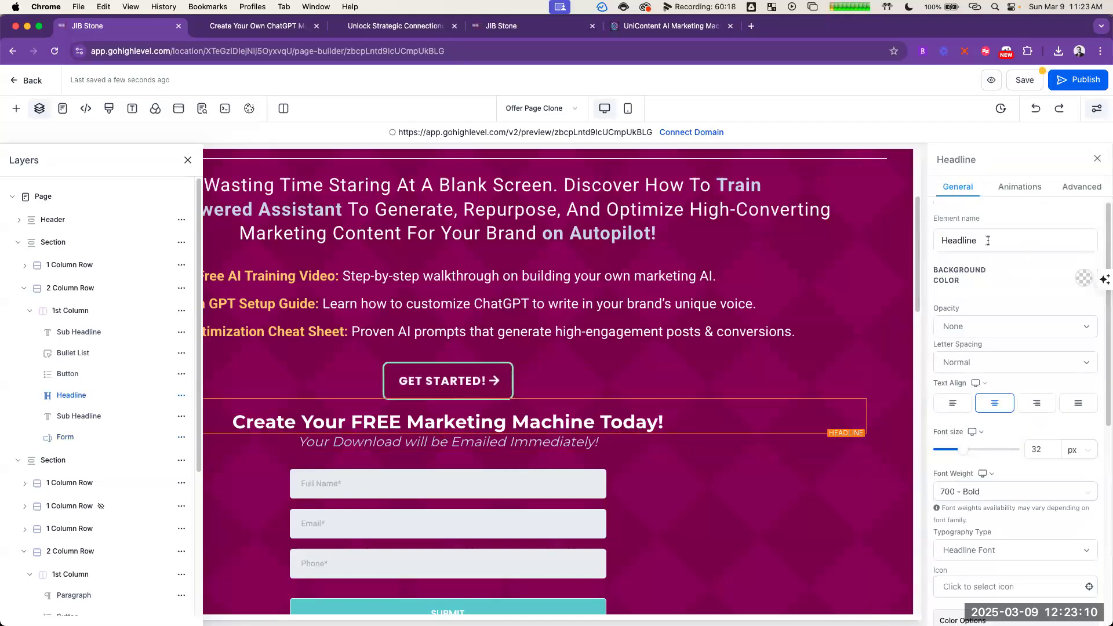
{"action": "key", "text": "cmd+a"}
{"action": "key", "text": "cmd+c"}
{"action": "left_click", "coordinate": [1015, 240]}
{"action": "key", "text": "cmd+a"}
{"action": "key", "text": "cmd+v"}
{"action": "left_click", "coordinate": [1082, 200]}
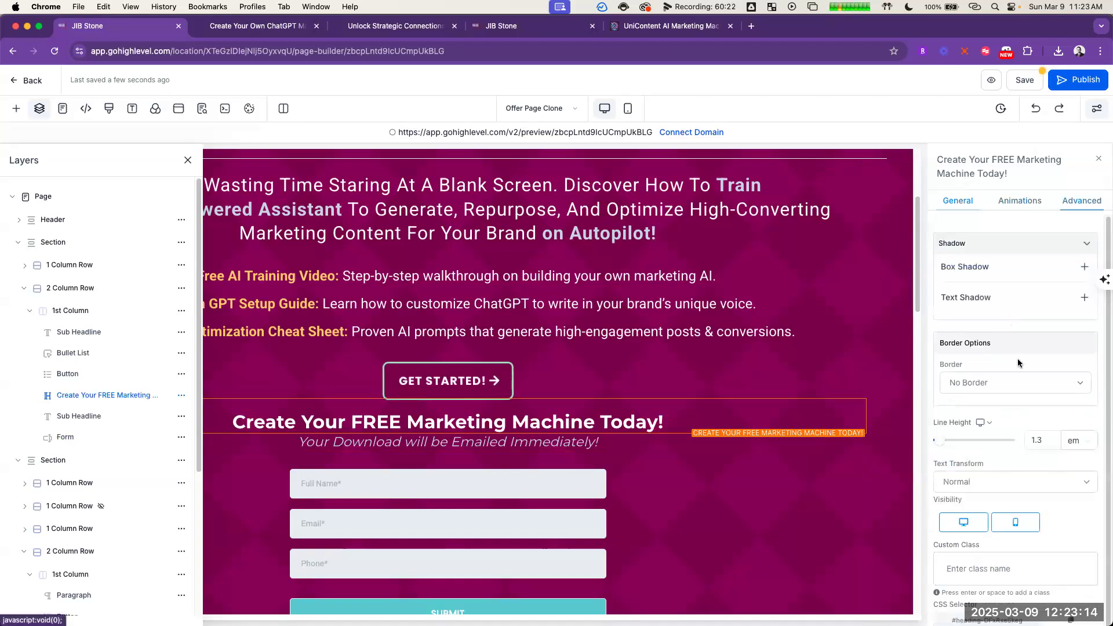
Step: Hide the headline above the opt-in form on both desktop and mobile
{"action": "scroll", "coordinate": [1009, 518], "scroll_direction": "down", "scroll_amount": 1}
{"action": "left_click", "coordinate": [963, 515]}
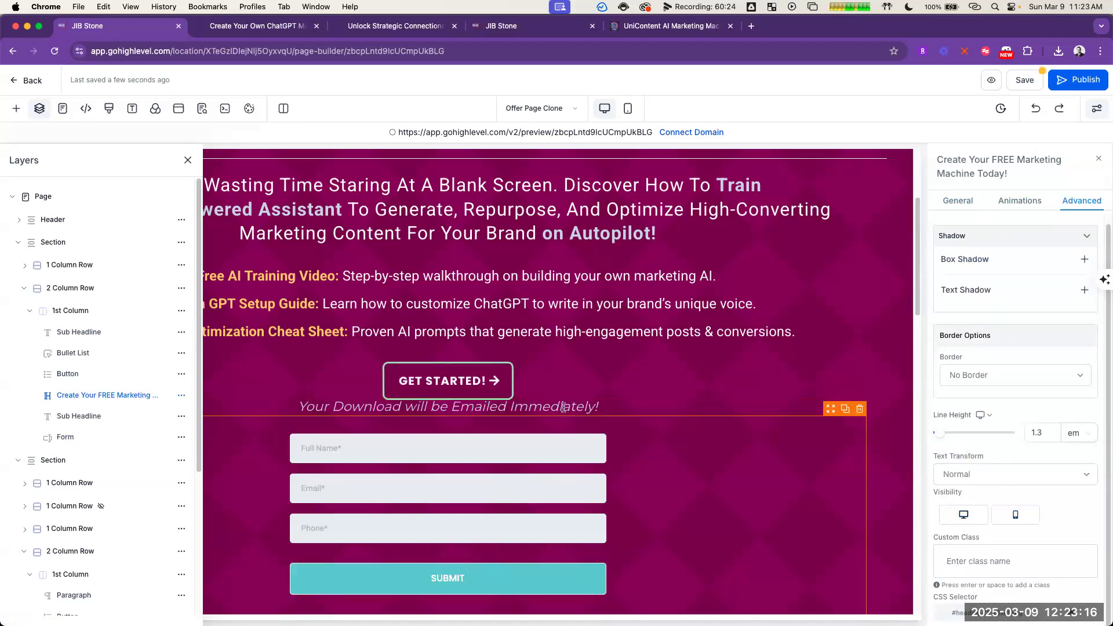
Step: Rename the sub-headline element above the form with its own text, "Your Download will be Emailed Immediately!"
{"action": "left_click", "coordinate": [565, 406]}
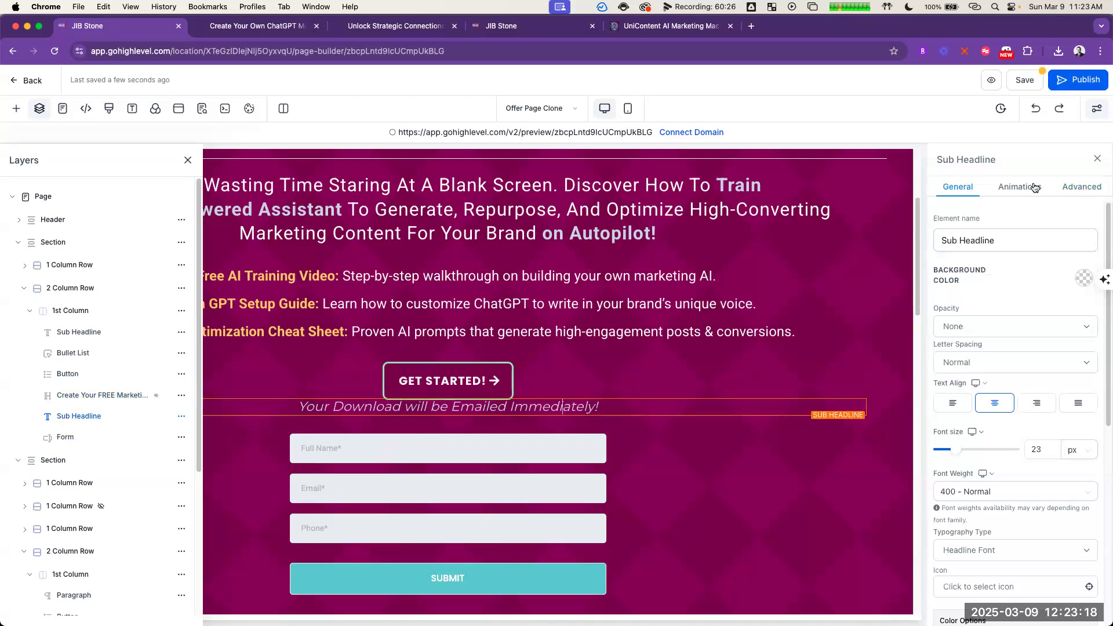
{"action": "left_click", "coordinate": [1007, 242]}
{"action": "key", "text": "cmd+a"}
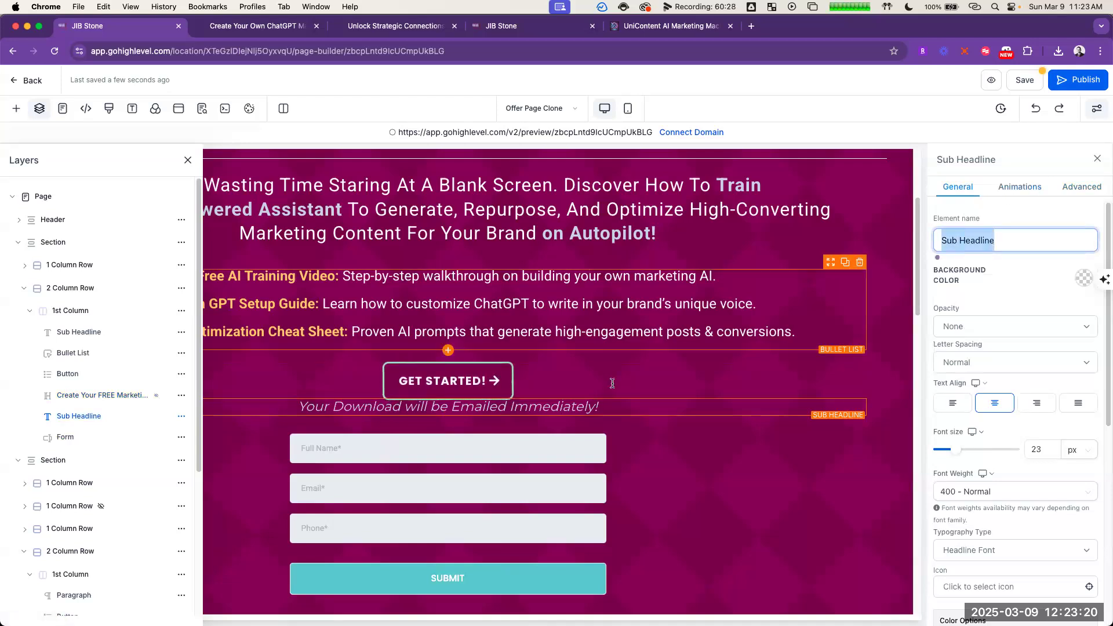
{"action": "triple_click", "coordinate": [559, 406]}
{"action": "left_click", "coordinate": [989, 233]}
{"action": "key", "text": "super+a"}
{"action": "key", "text": "super+v"}
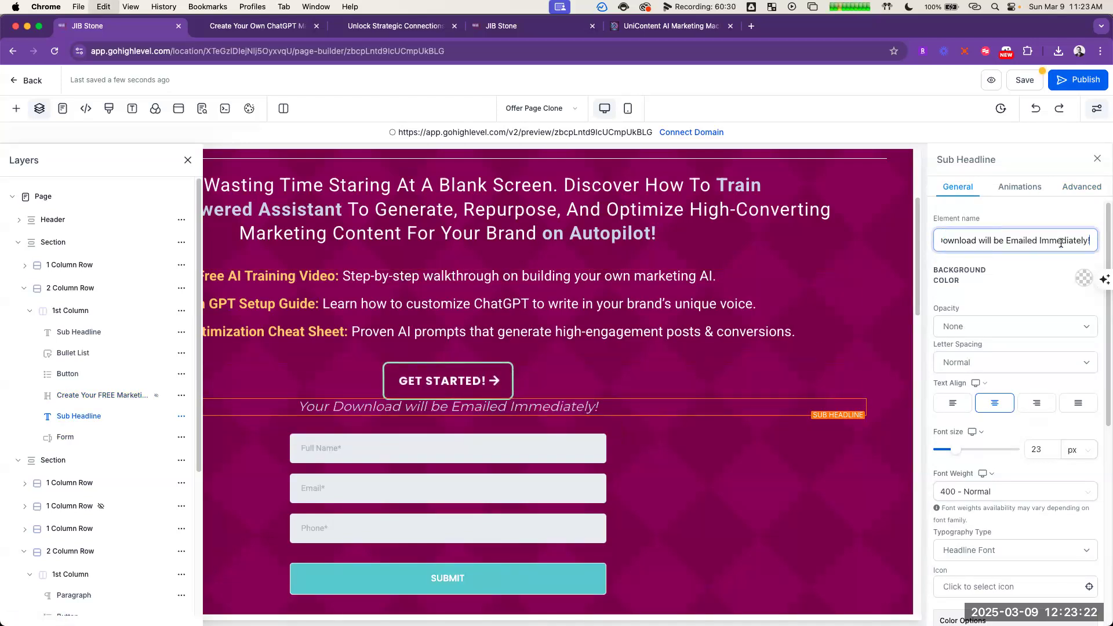
Step: Hide the "Your Download will be Emailed Immediately!" sub-headline on both desktop and mobile
{"action": "left_click", "coordinate": [1092, 198]}
{"action": "scroll", "coordinate": [1077, 319], "scroll_direction": "down", "scroll_amount": 5}
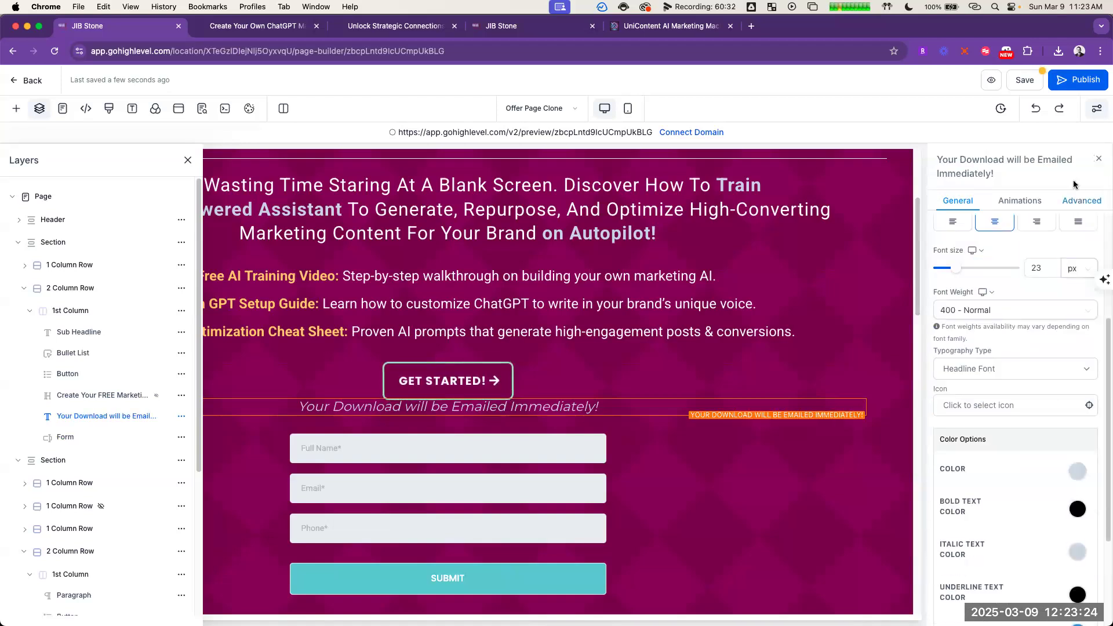
{"action": "left_click", "coordinate": [1079, 203]}
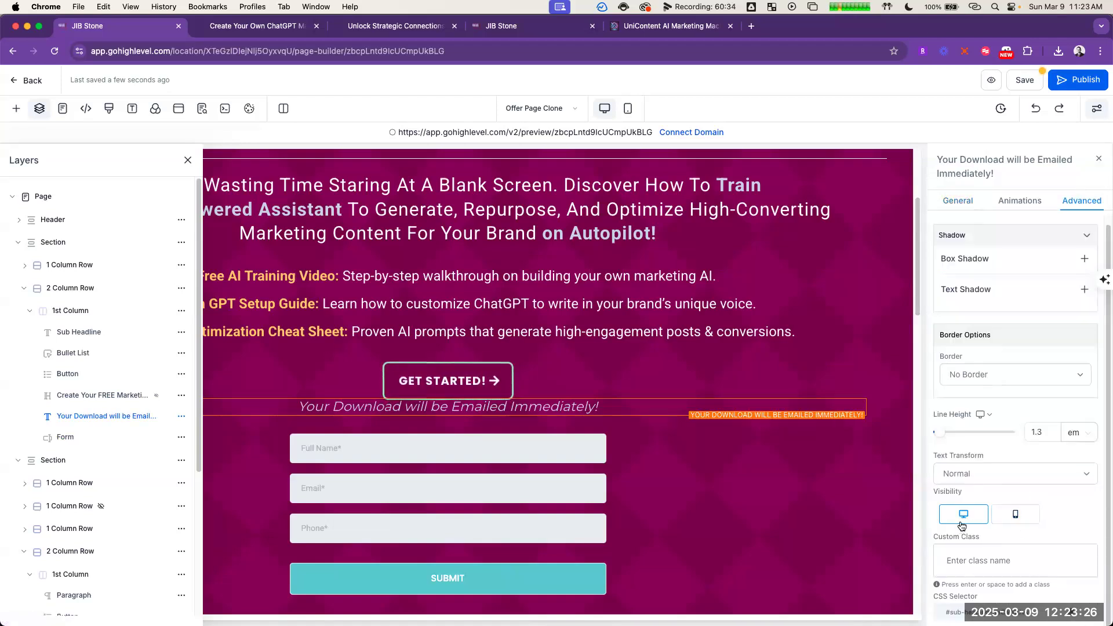
{"action": "left_click", "coordinate": [960, 518]}
Step: Hide the opt-in form below the GET STARTED! button on both desktop and mobile
{"action": "left_click", "coordinate": [537, 381]}
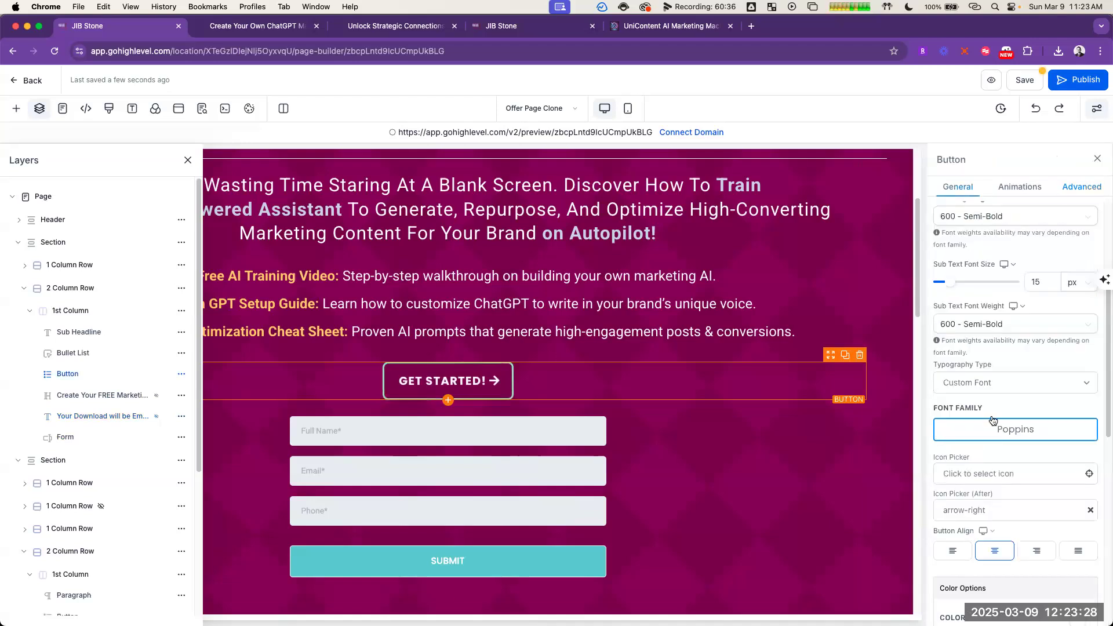
{"action": "scroll", "coordinate": [1035, 487], "scroll_direction": "down", "scroll_amount": 10}
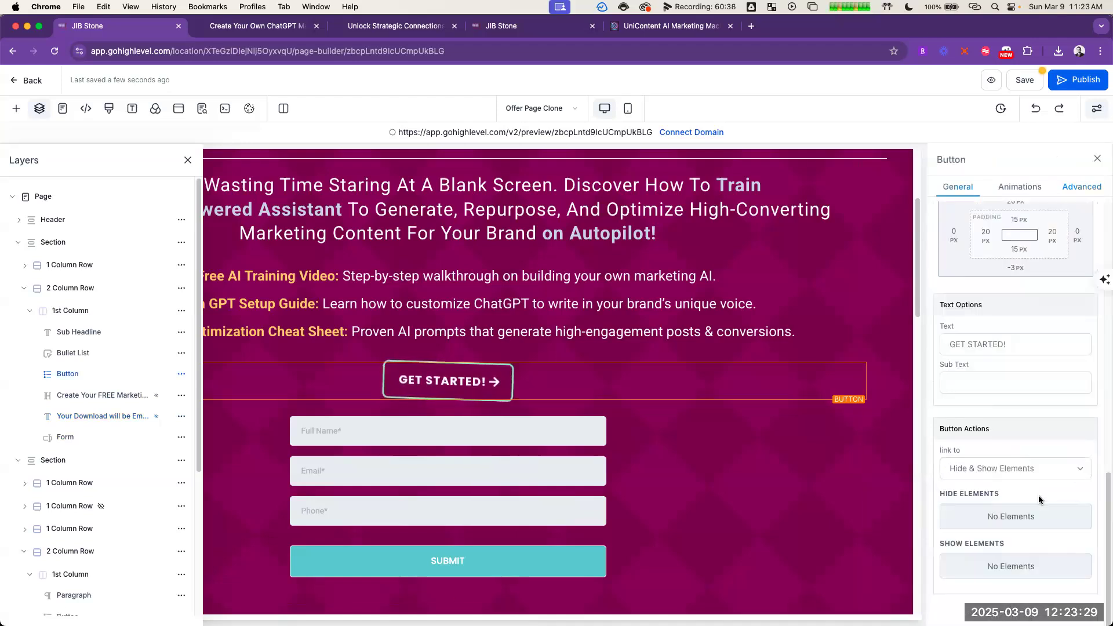
{"action": "left_click", "coordinate": [487, 453]}
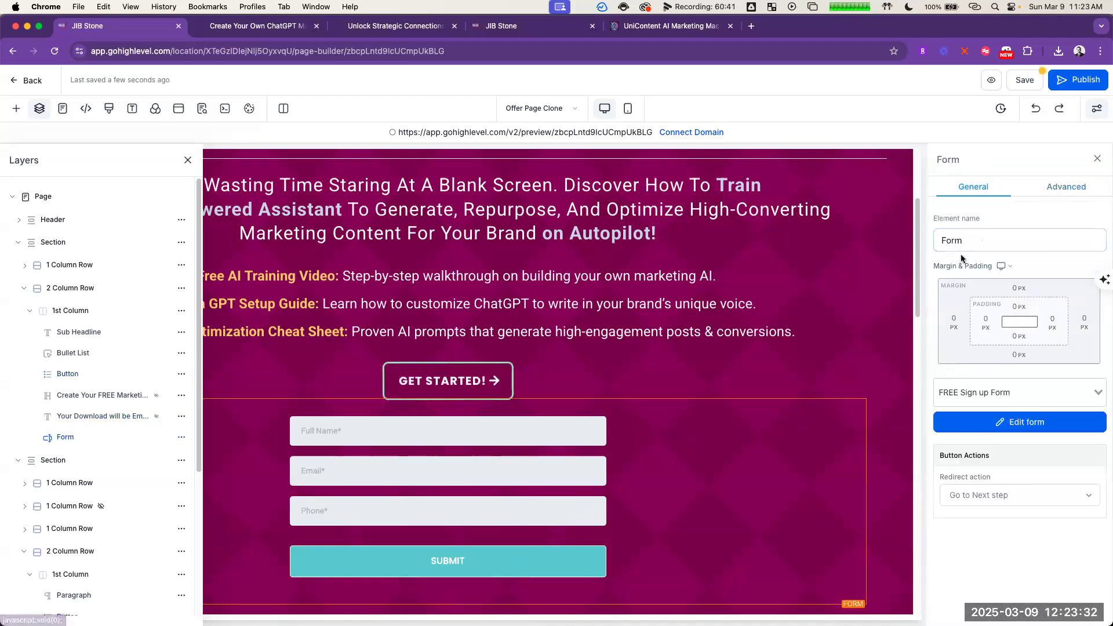
{"action": "left_click", "coordinate": [1055, 186]}
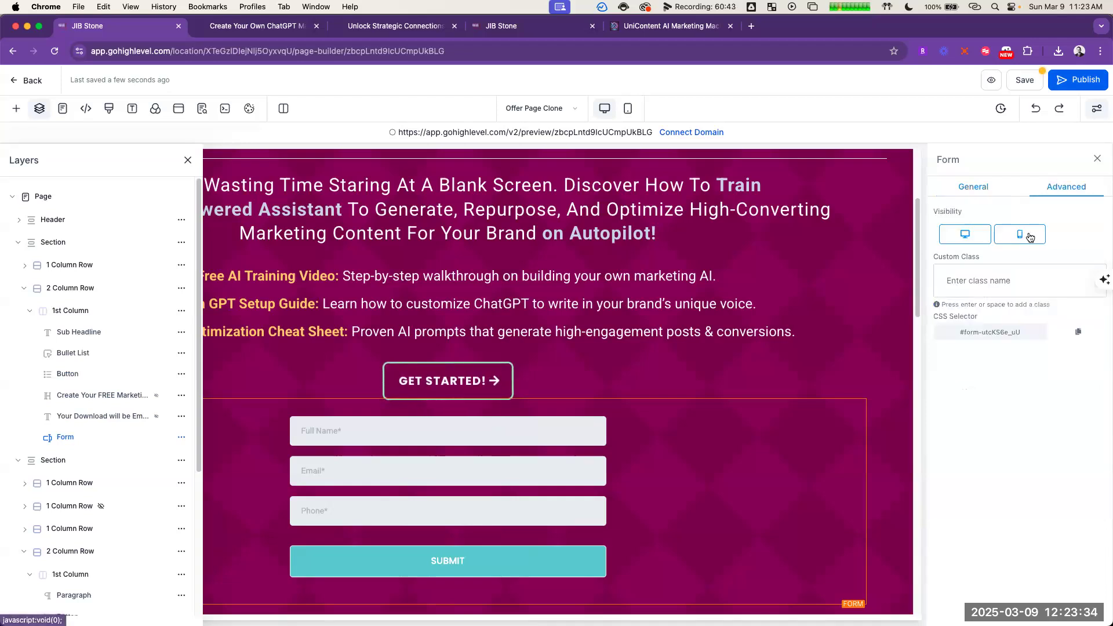
{"action": "left_click", "coordinate": [960, 238]}
Step: Set the GET STARTED! button to show the Form, the "Create Your FREE Marketing Machine Today!" headline and the "Your Download will be Emailed Immediately!" sub-headline
{"action": "left_click", "coordinate": [447, 384]}
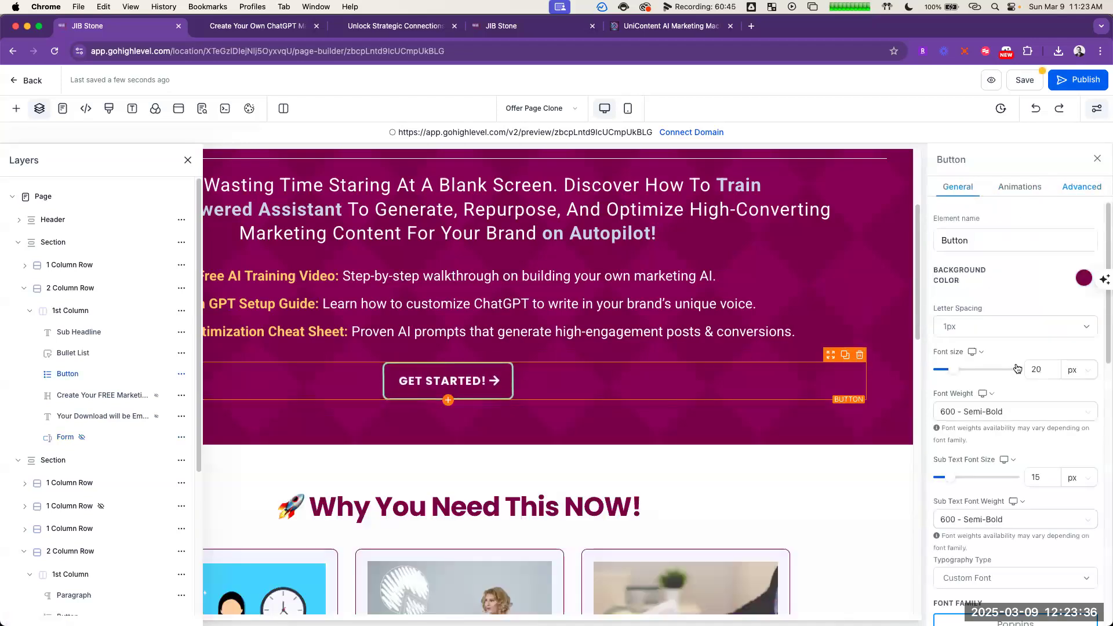
{"action": "scroll", "coordinate": [1044, 454], "scroll_direction": "down", "scroll_amount": 10}
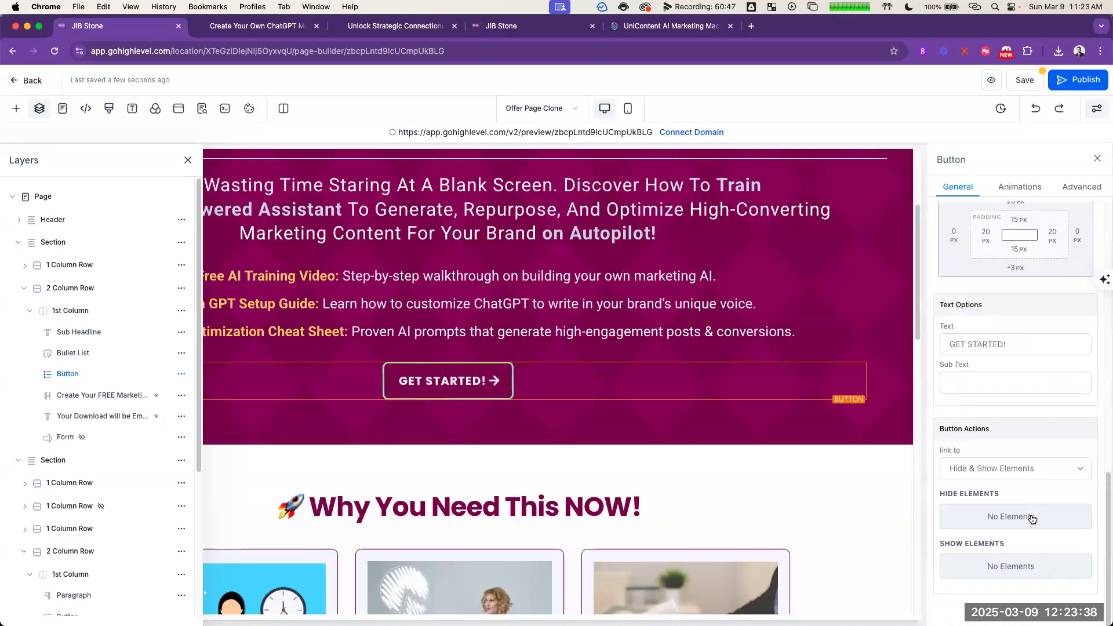
{"action": "left_click", "coordinate": [1044, 571]}
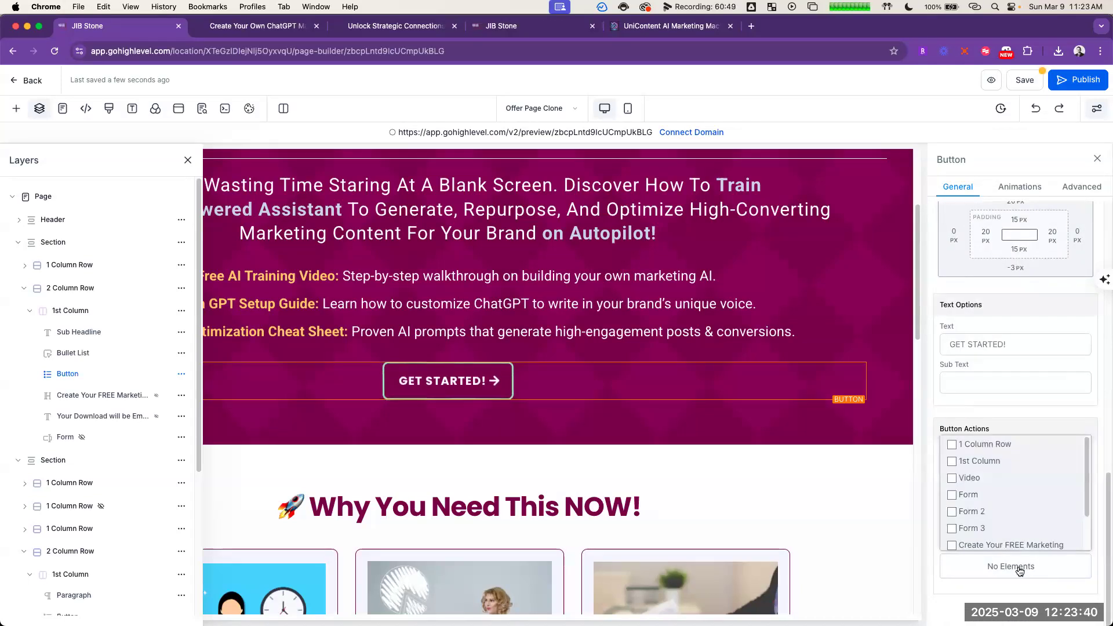
{"action": "left_click", "coordinate": [1011, 496]}
{"action": "scroll", "coordinate": [986, 499], "scroll_direction": "down", "scroll_amount": 2}
{"action": "left_click", "coordinate": [967, 507]}
{"action": "left_click", "coordinate": [986, 532]}
{"action": "scroll", "coordinate": [1020, 498], "scroll_direction": "up", "scroll_amount": 8}
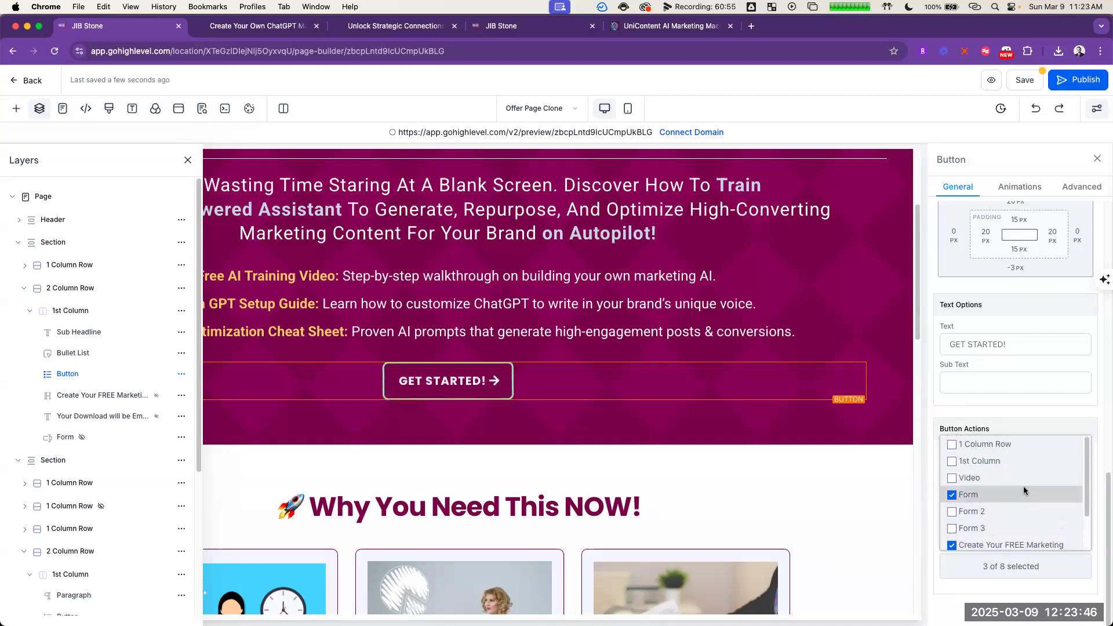
Step: Save the offer page and reload its preview
{"action": "left_click", "coordinate": [1035, 82]}
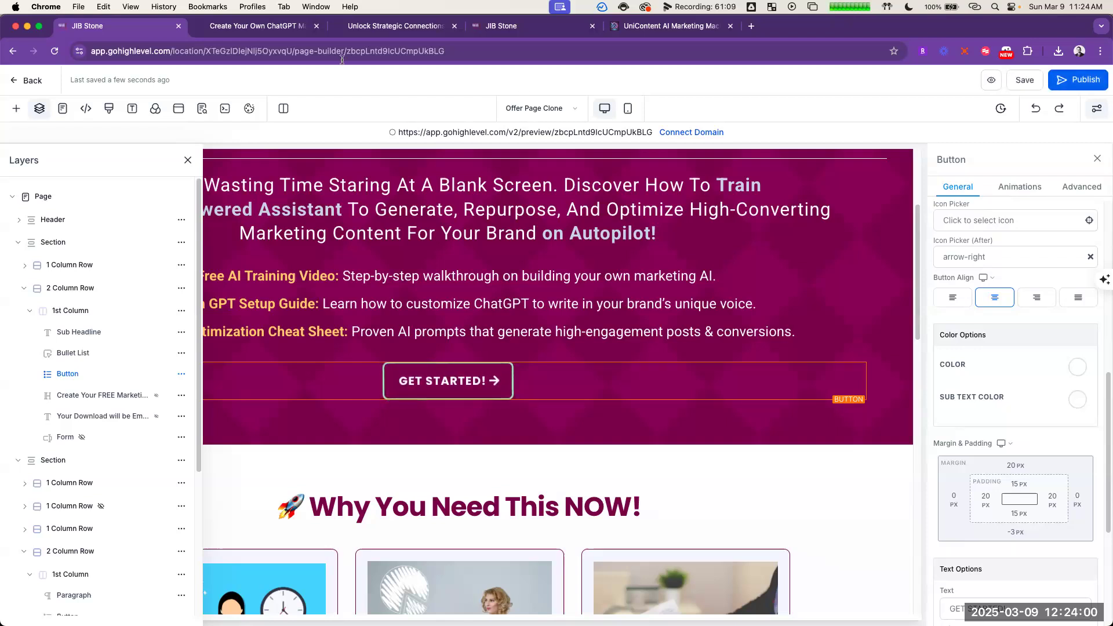
{"action": "left_click", "coordinate": [267, 32]}
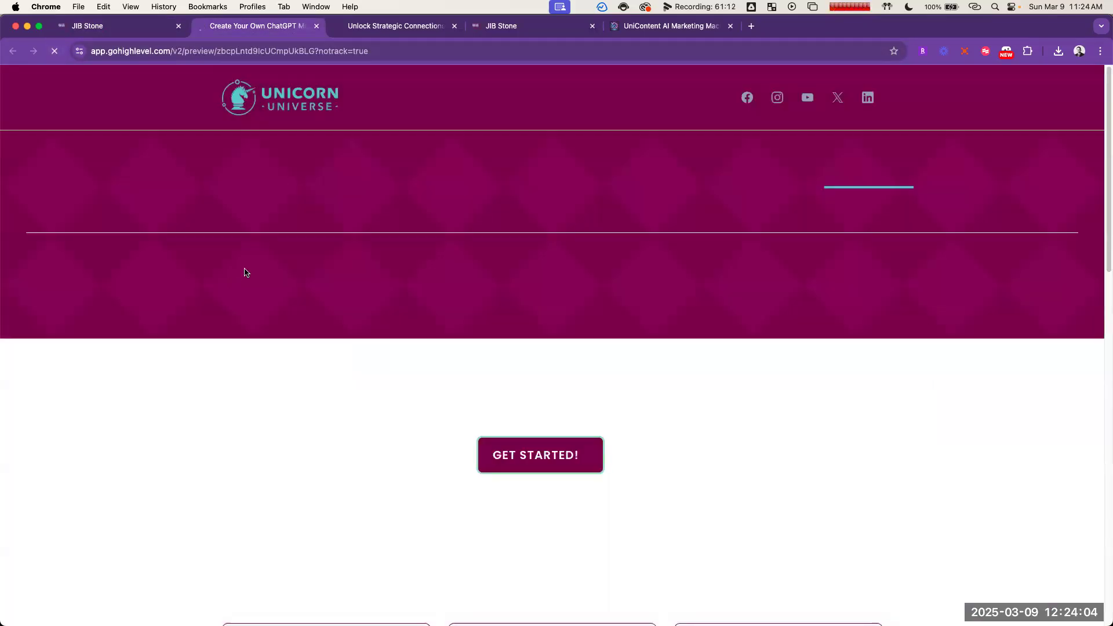
{"action": "scroll", "coordinate": [604, 325], "scroll_direction": "up", "scroll_amount": 15}
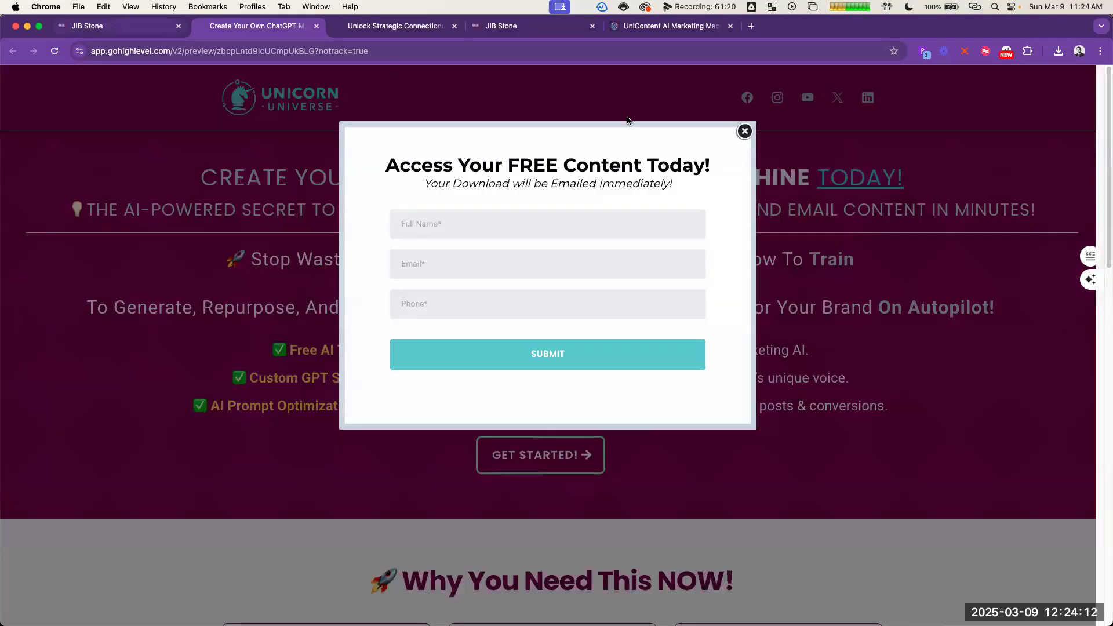
Step: Return to the page editor, set the Header's bottom border colour to teal and save the page
{"action": "left_click", "coordinate": [107, 27]}
{"action": "scroll", "coordinate": [473, 302], "scroll_direction": "up", "scroll_amount": 3}
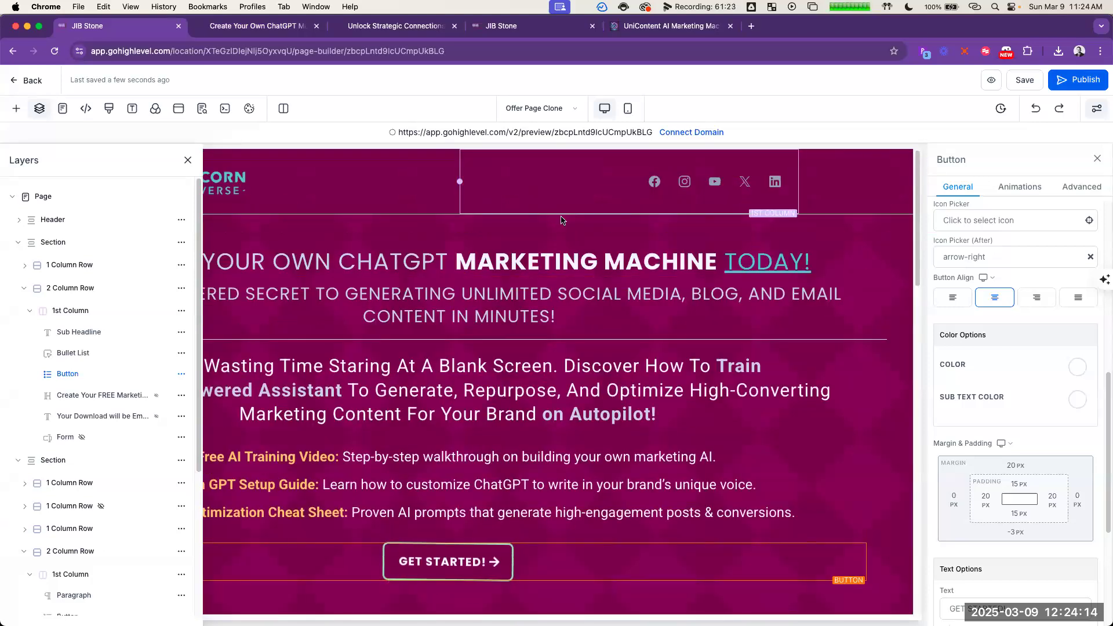
{"action": "left_click", "coordinate": [879, 185]}
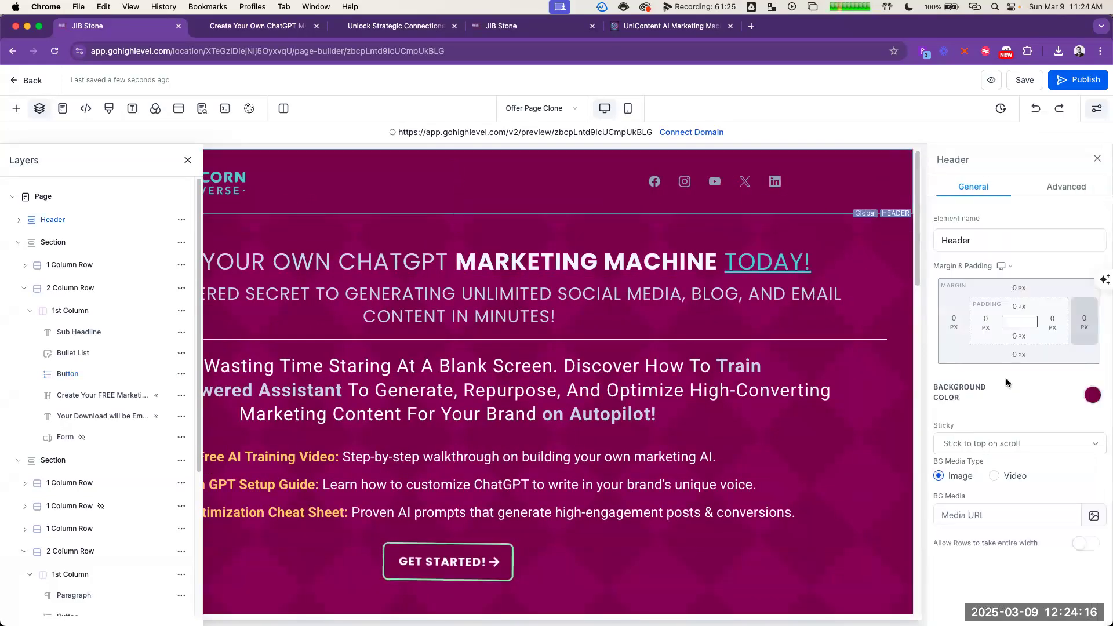
{"action": "left_click", "coordinate": [1067, 187]}
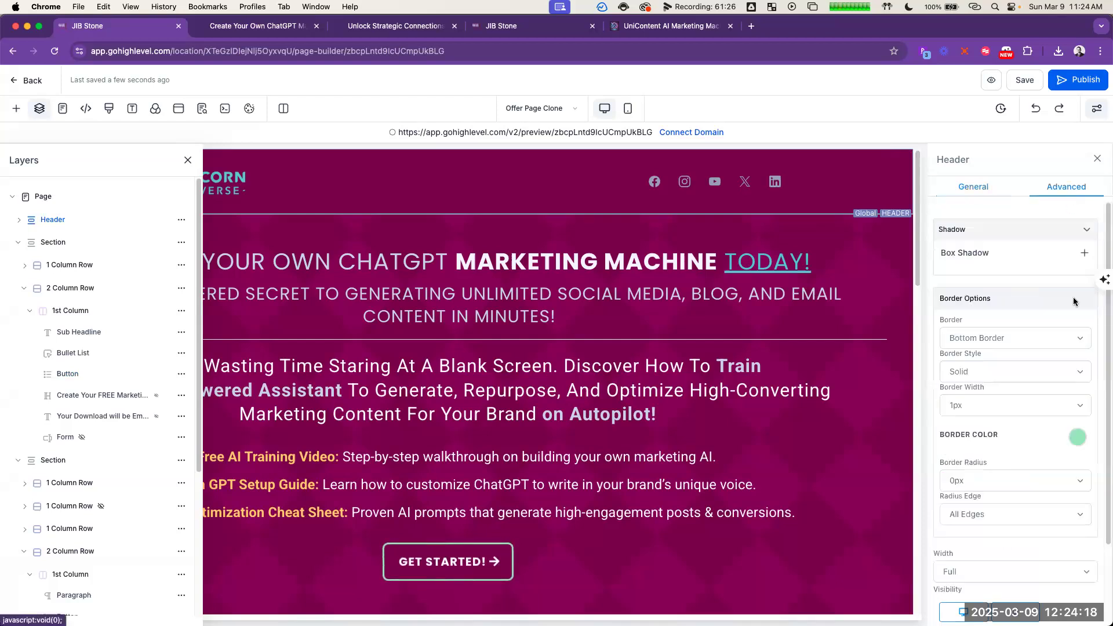
{"action": "left_click", "coordinate": [1077, 437]}
{"action": "left_click", "coordinate": [969, 553]}
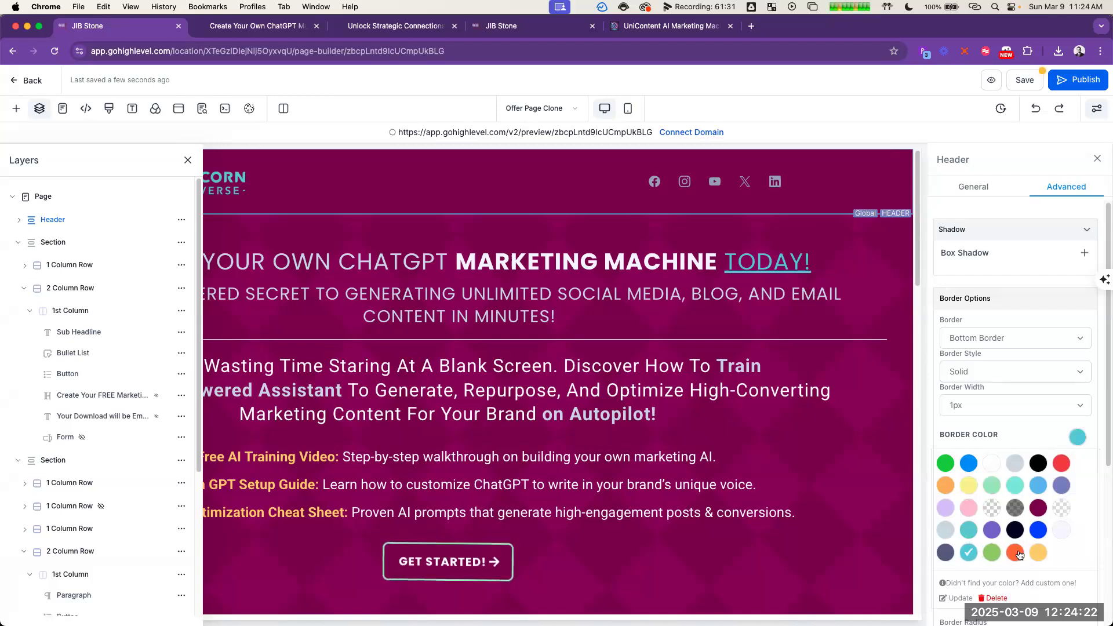
{"action": "left_click", "coordinate": [993, 465]}
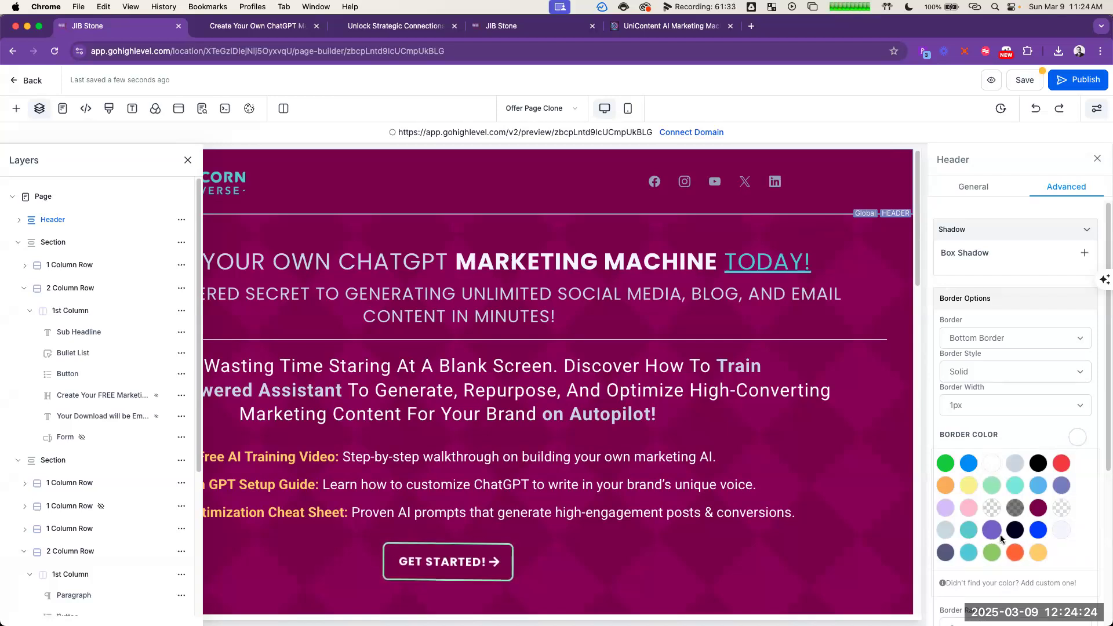
{"action": "left_click", "coordinate": [969, 553]}
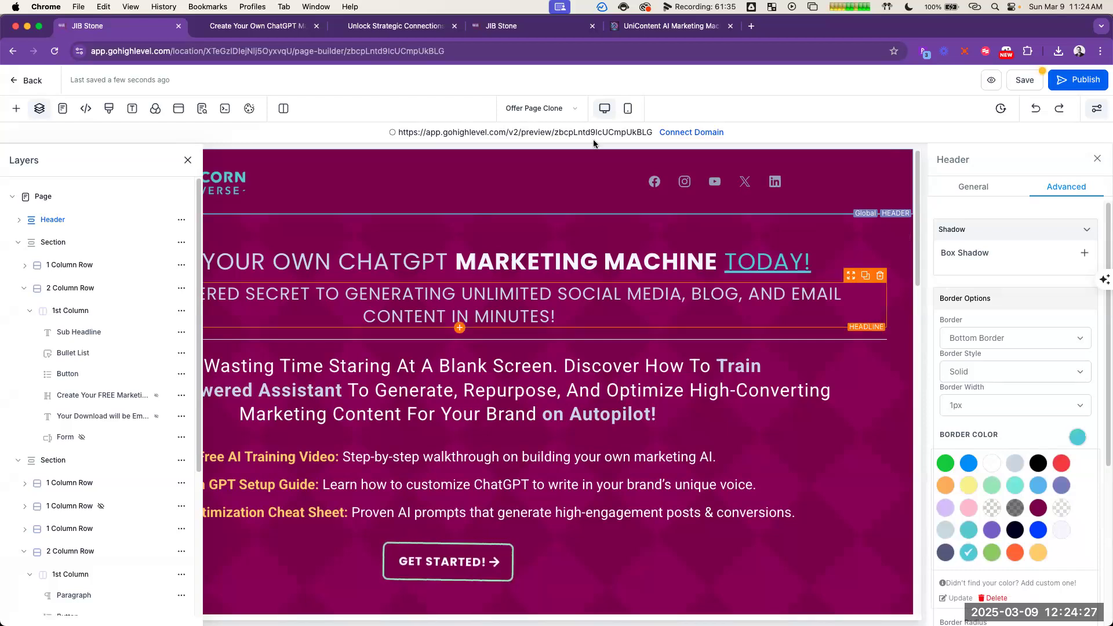
{"action": "left_click", "coordinate": [1031, 81]}
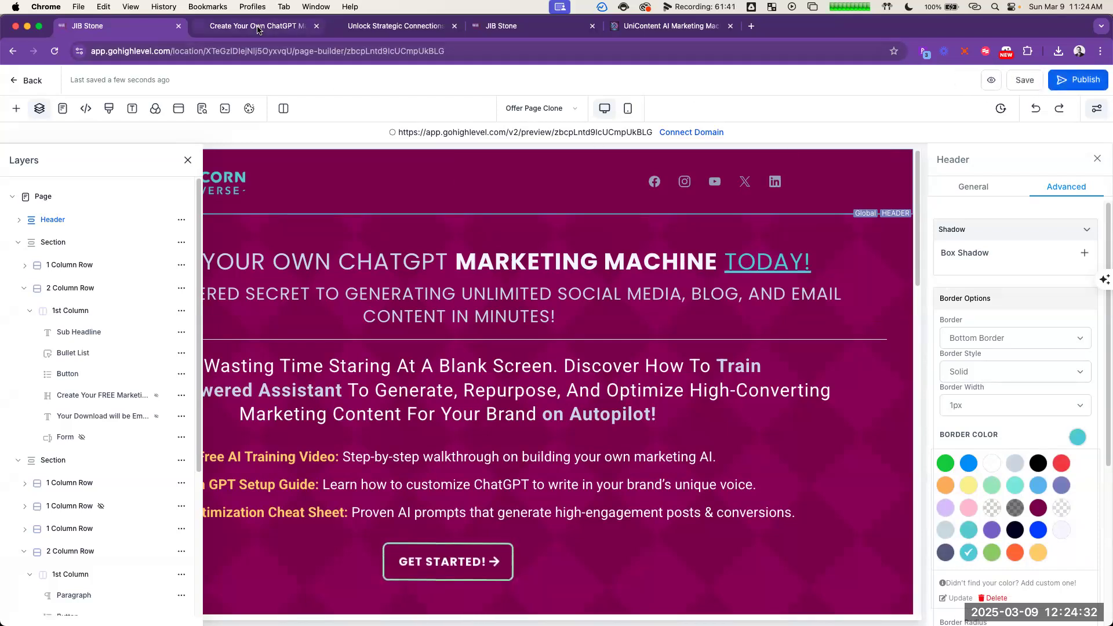
Step: Reload the offer page preview and review its sections down to the bonus offer
{"action": "left_click", "coordinate": [205, 26]}
{"action": "left_click", "coordinate": [54, 51]}
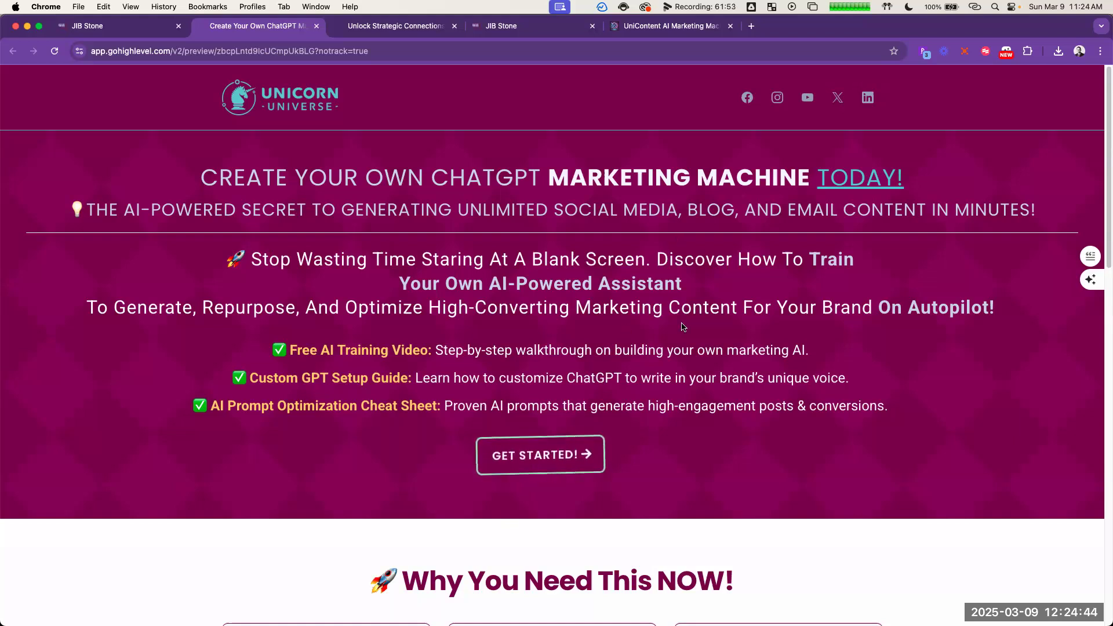
{"action": "scroll", "coordinate": [805, 318], "scroll_direction": "down", "scroll_amount": 3}
{"action": "scroll", "coordinate": [807, 317], "scroll_direction": "down", "scroll_amount": 10}
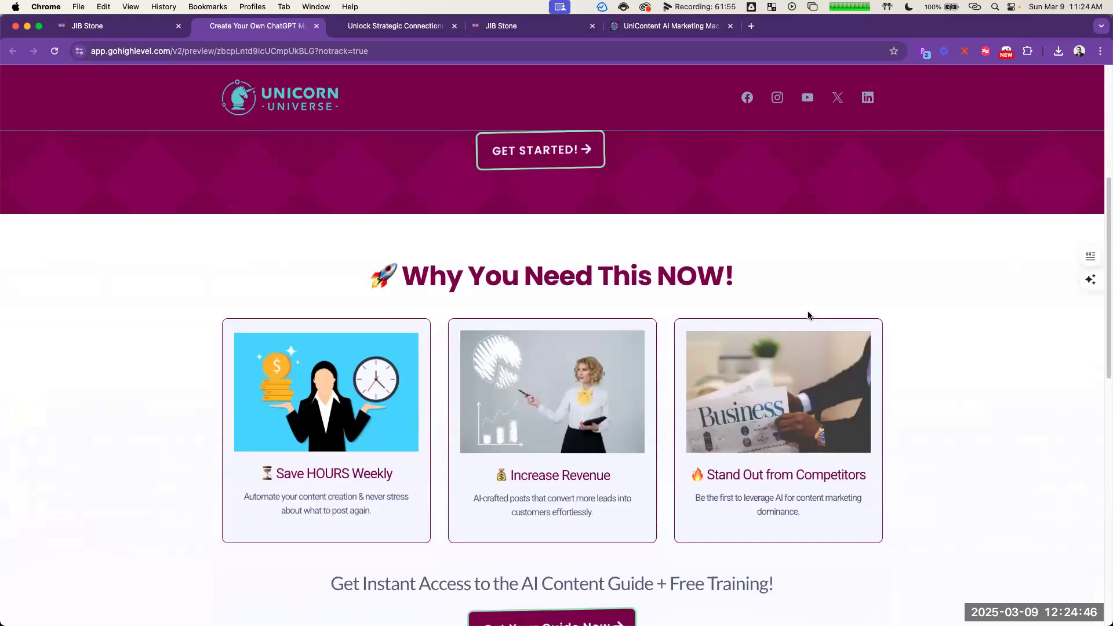
{"action": "scroll", "coordinate": [744, 424], "scroll_direction": "down", "scroll_amount": 4}
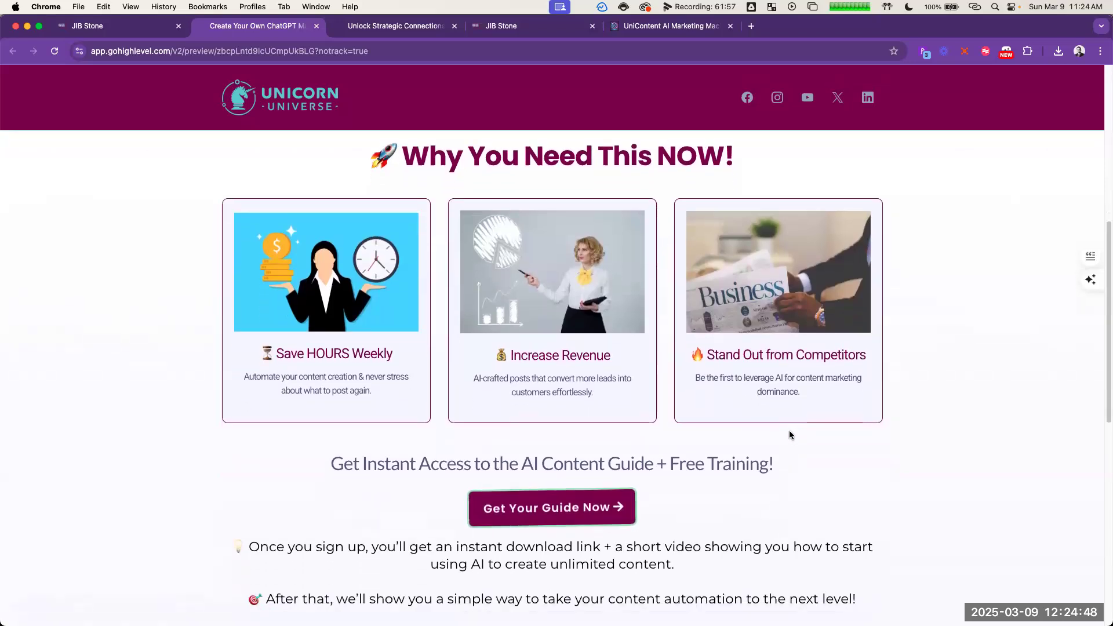
{"action": "scroll", "coordinate": [760, 425], "scroll_direction": "down", "scroll_amount": 2}
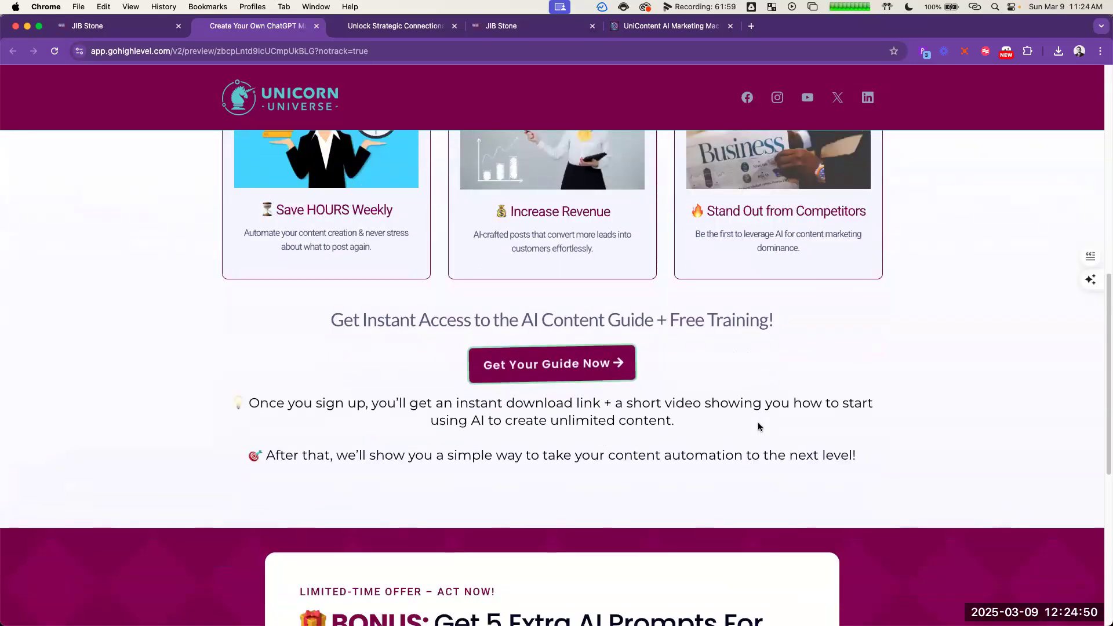
{"action": "scroll", "coordinate": [756, 420], "scroll_direction": "down", "scroll_amount": 1}
{"action": "scroll", "coordinate": [757, 415], "scroll_direction": "down", "scroll_amount": 10}
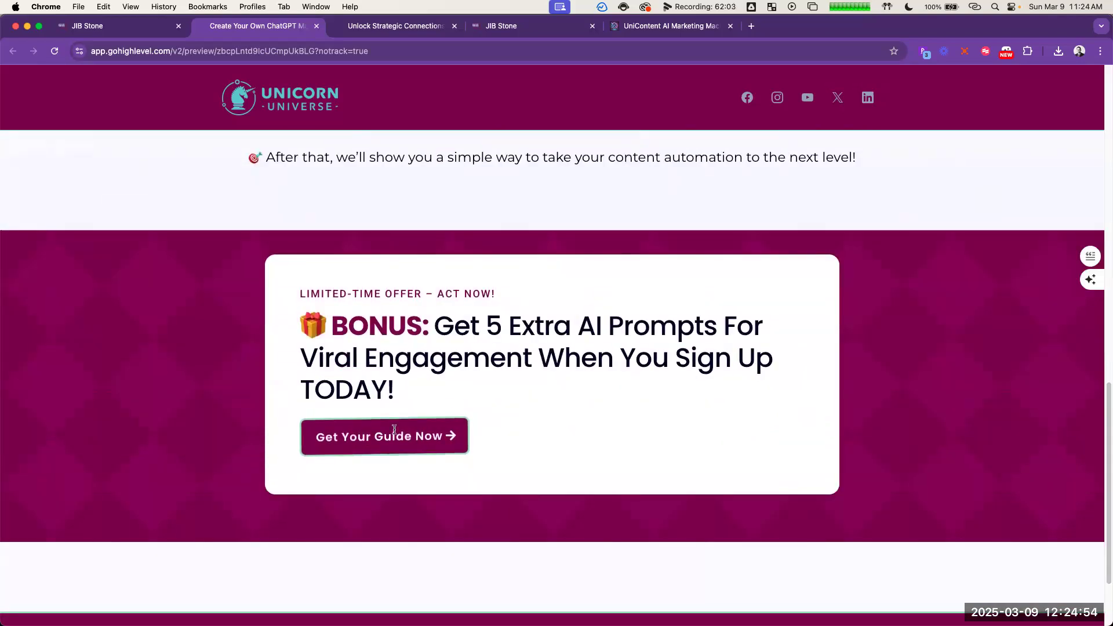
Step: Reveal the sign-up form in the bonus section of the preview, fill it with saved contact details and submit it
{"action": "left_click", "coordinate": [362, 449]}
{"action": "scroll", "coordinate": [597, 425], "scroll_direction": "down", "scroll_amount": 6}
{"action": "left_click", "coordinate": [492, 180]}
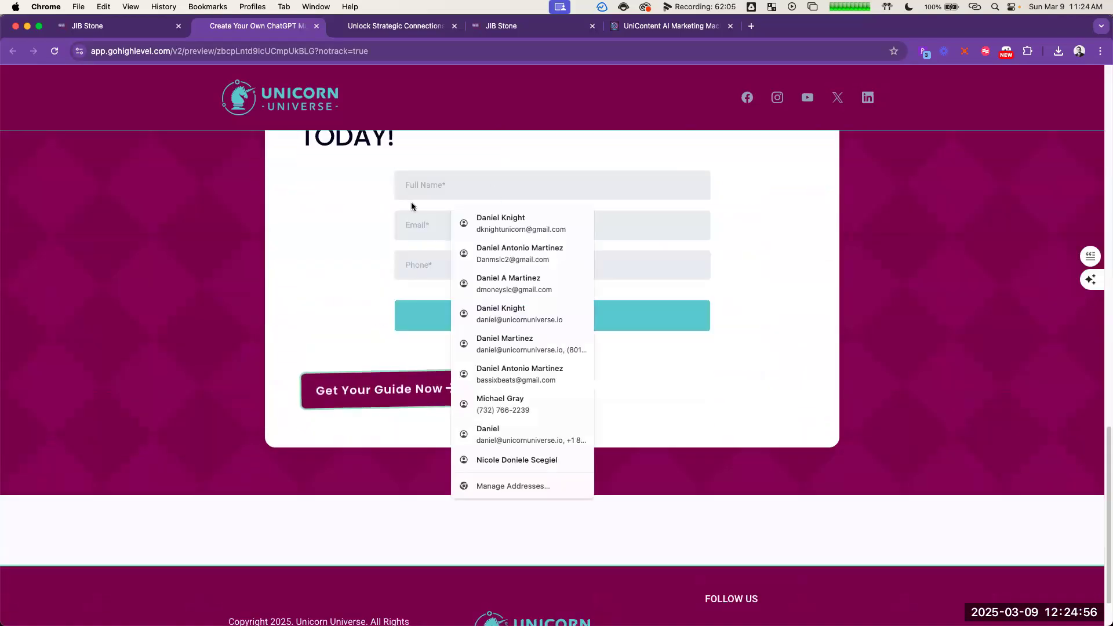
{"action": "left_click", "coordinate": [511, 223]}
{"action": "left_click", "coordinate": [568, 316]}
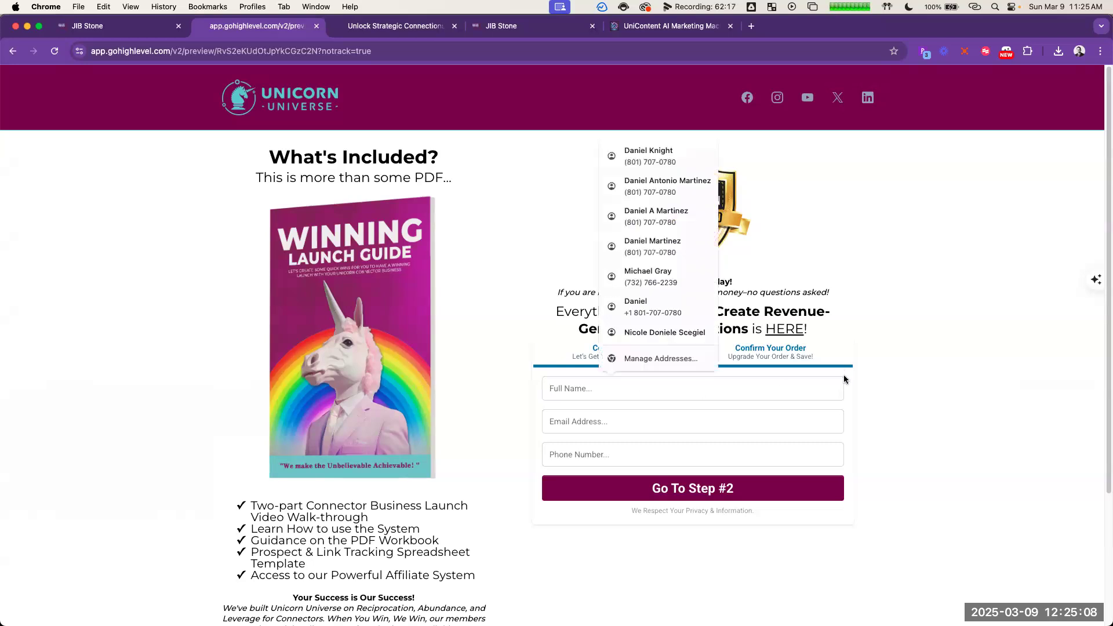
Step: Dismiss the autofill suggestions and review the Winning Launch Guide checkout page
{"action": "left_click", "coordinate": [903, 299]}
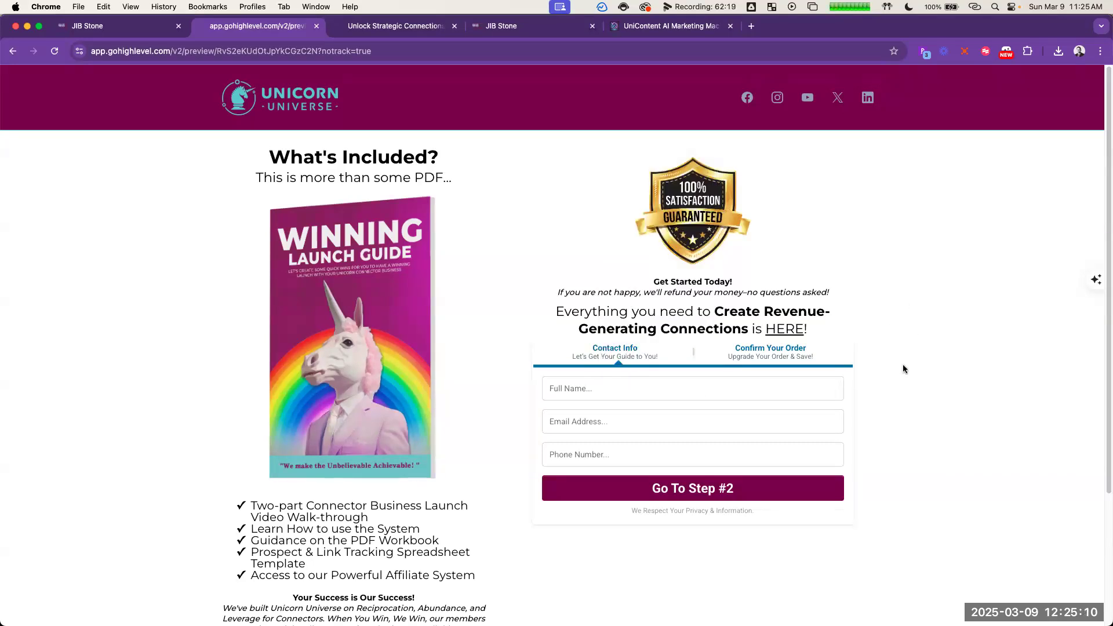
{"action": "scroll", "coordinate": [443, 413], "scroll_direction": "down", "scroll_amount": 3}
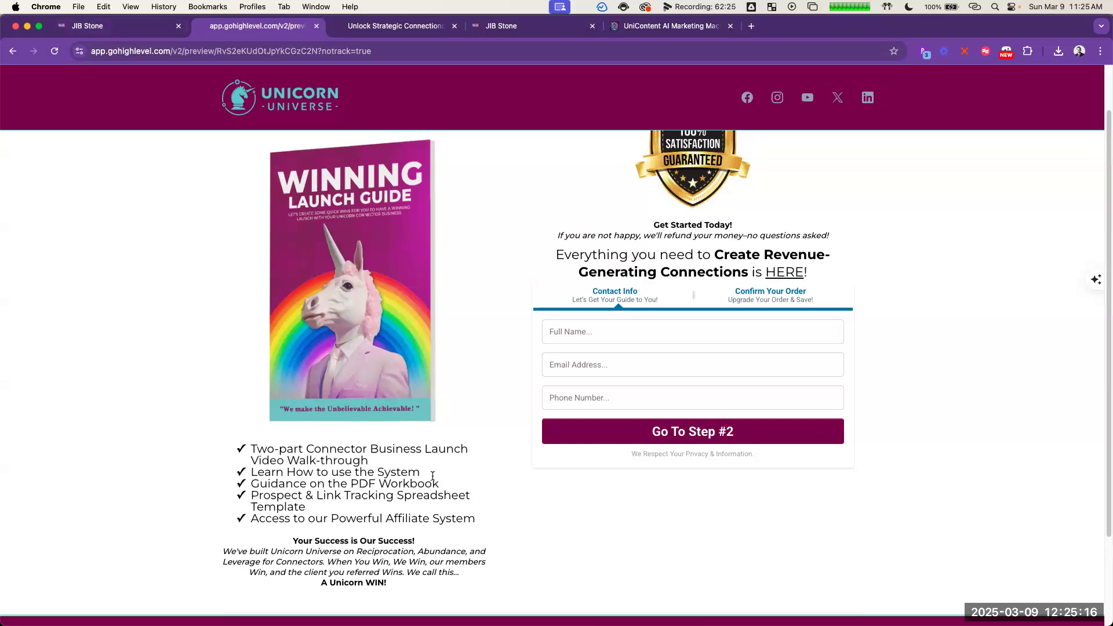
{"action": "scroll", "coordinate": [430, 303], "scroll_direction": "up", "scroll_amount": 2}
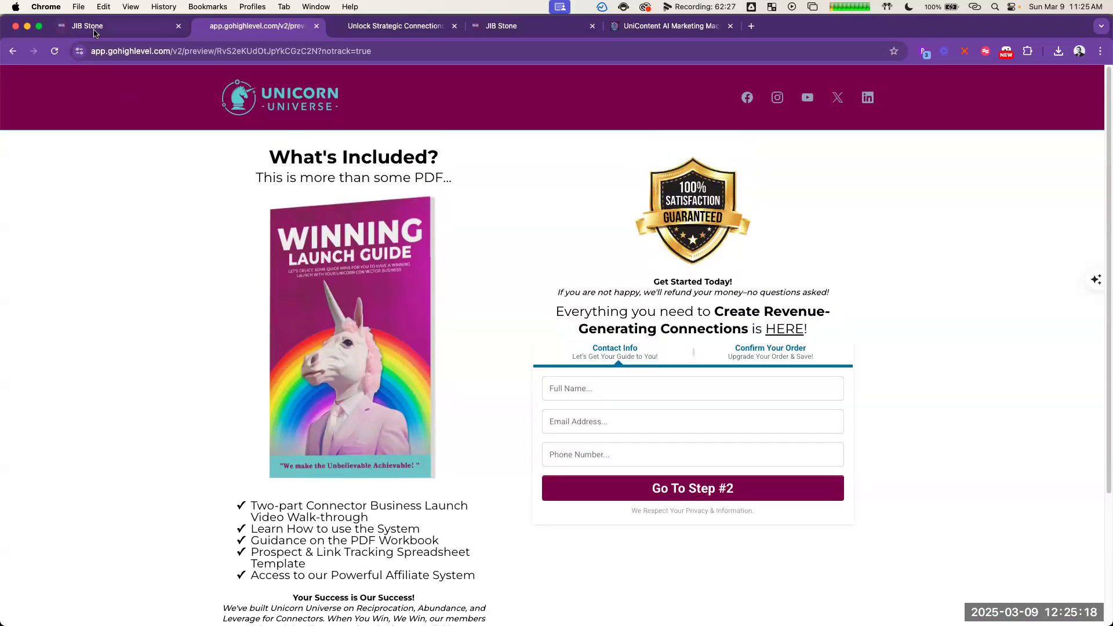
Step: Return to the page editor, close the layers list and open Checkout Page Clone for editing
{"action": "left_click", "coordinate": [100, 30]}
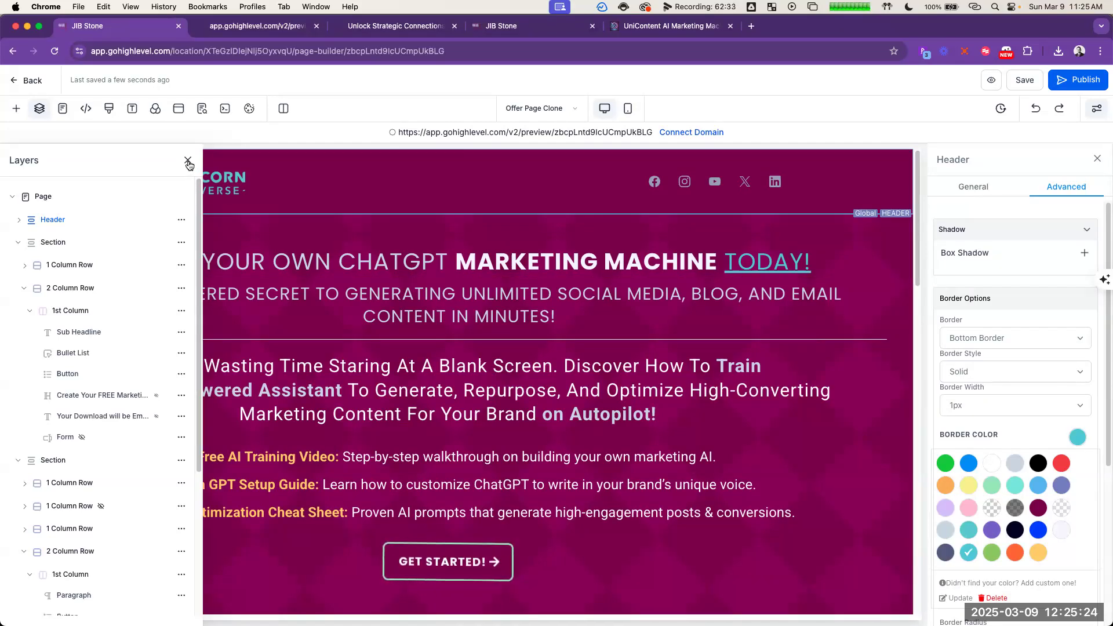
{"action": "left_click", "coordinate": [188, 161]}
{"action": "left_click", "coordinate": [567, 108]}
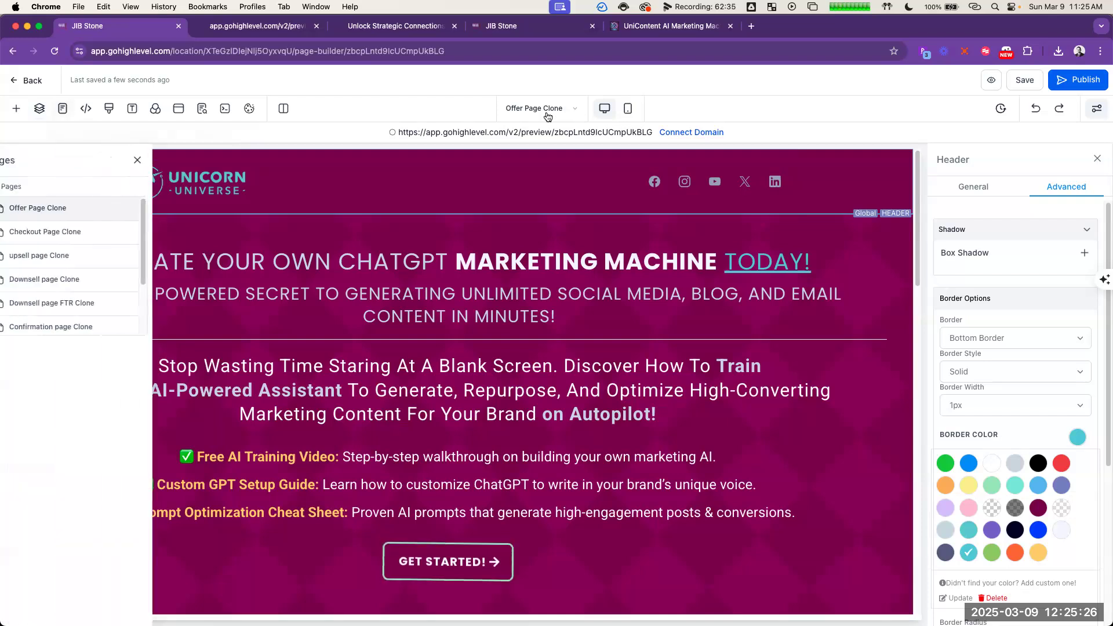
{"action": "left_click", "coordinate": [76, 234]}
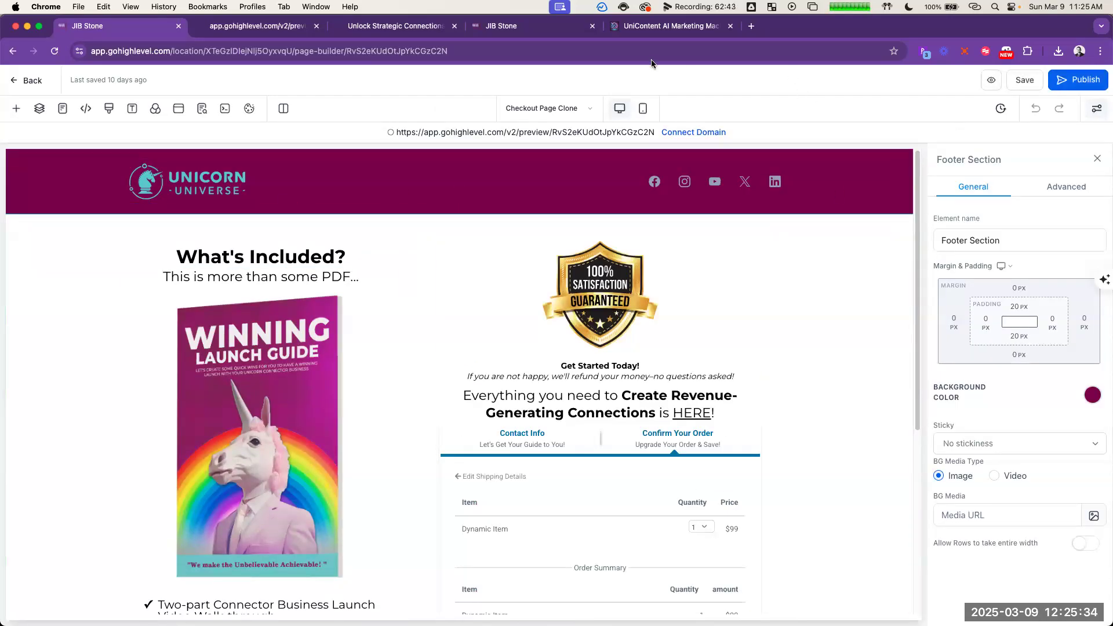
Step: Switch to the ChatGPT window and look through the conversation for the low-ticket tripwire copy
{"action": "key", "text": "super+grave"}
{"action": "left_click", "coordinate": [808, 306]}
{"action": "scroll", "coordinate": [807, 313], "scroll_direction": "down", "scroll_amount": 10}
{"action": "scroll", "coordinate": [806, 313], "scroll_direction": "down", "scroll_amount": 20}
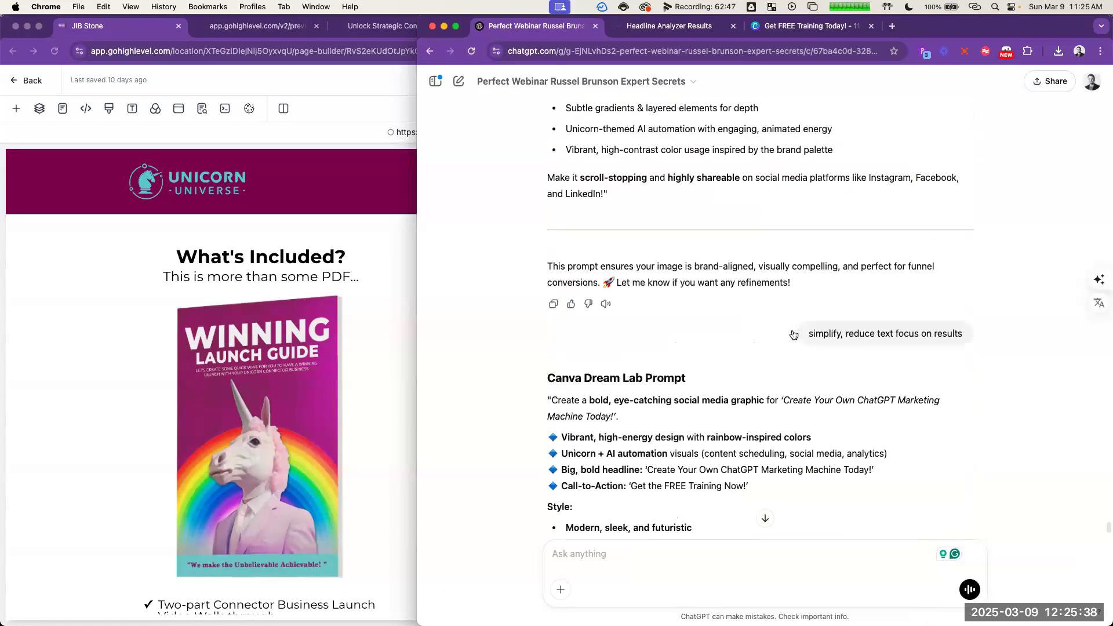
{"action": "scroll", "coordinate": [767, 299], "scroll_direction": "up", "scroll_amount": 12}
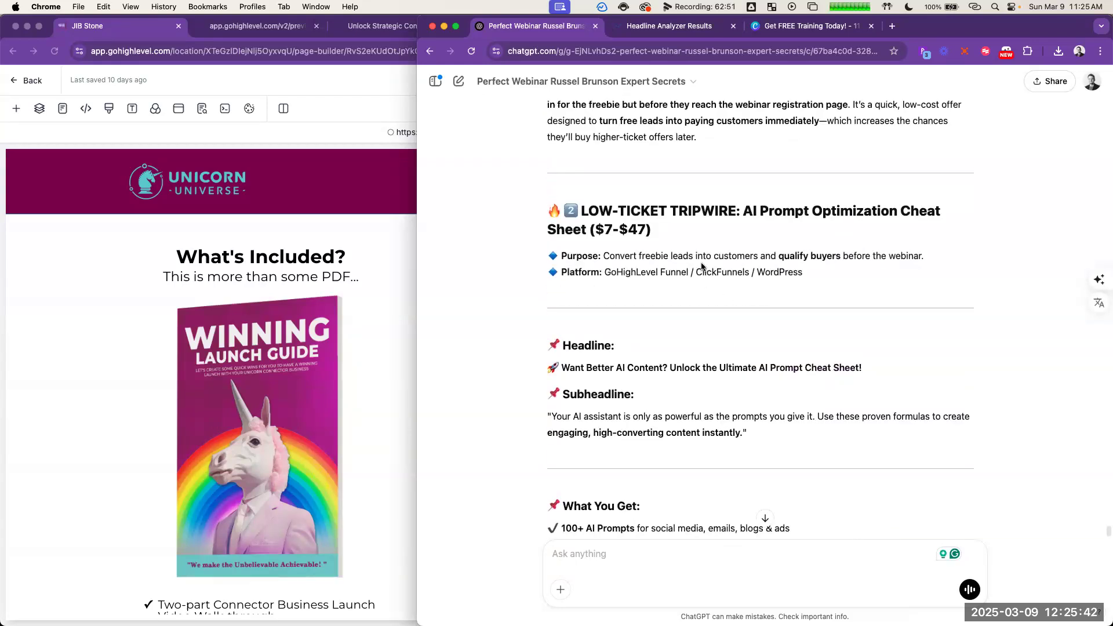
{"action": "scroll", "coordinate": [702, 266], "scroll_direction": "up", "scroll_amount": 3}
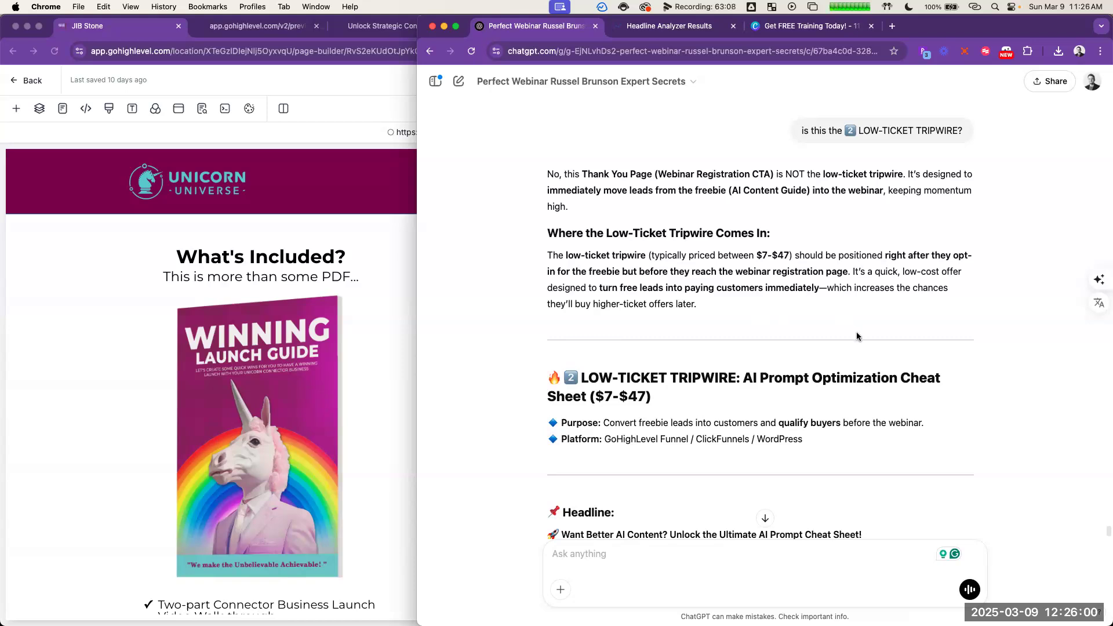
Step: Replace the "What's Included?" headline on the checkout page with ChatGPT's headline "🚀 Want Better AI Content? Unlock the Ultimate AI Prompt Cheat Sheet!"
{"action": "scroll", "coordinate": [841, 348], "scroll_direction": "down", "scroll_amount": 3}
{"action": "scroll", "coordinate": [828, 371], "scroll_direction": "down", "scroll_amount": 5}
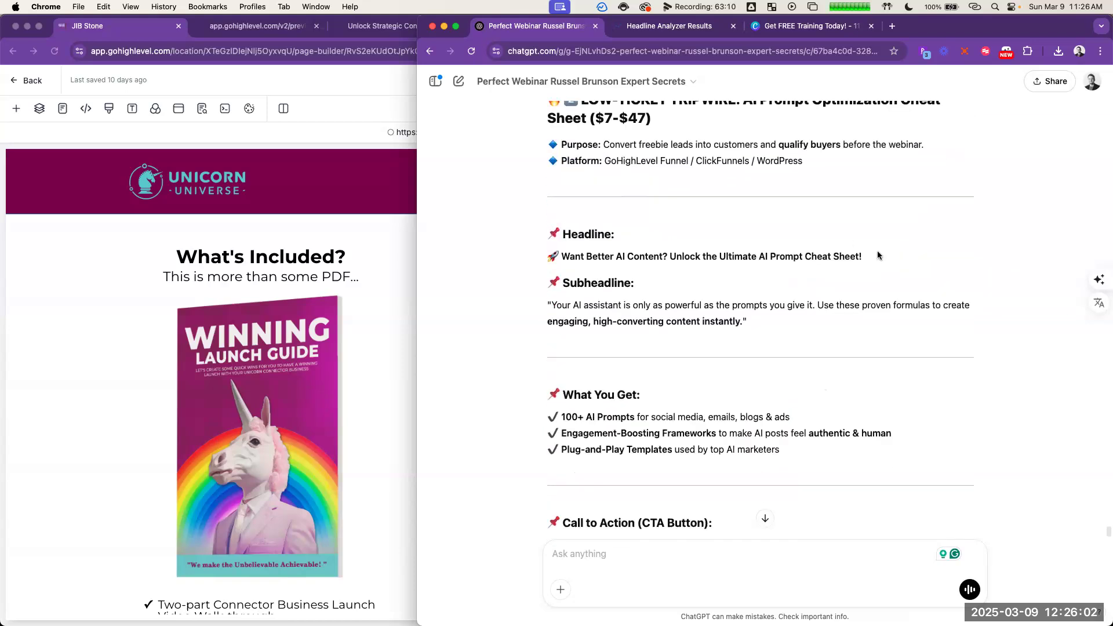
{"action": "left_click_drag", "start_coordinate": [874, 253], "coordinate": [557, 253]}
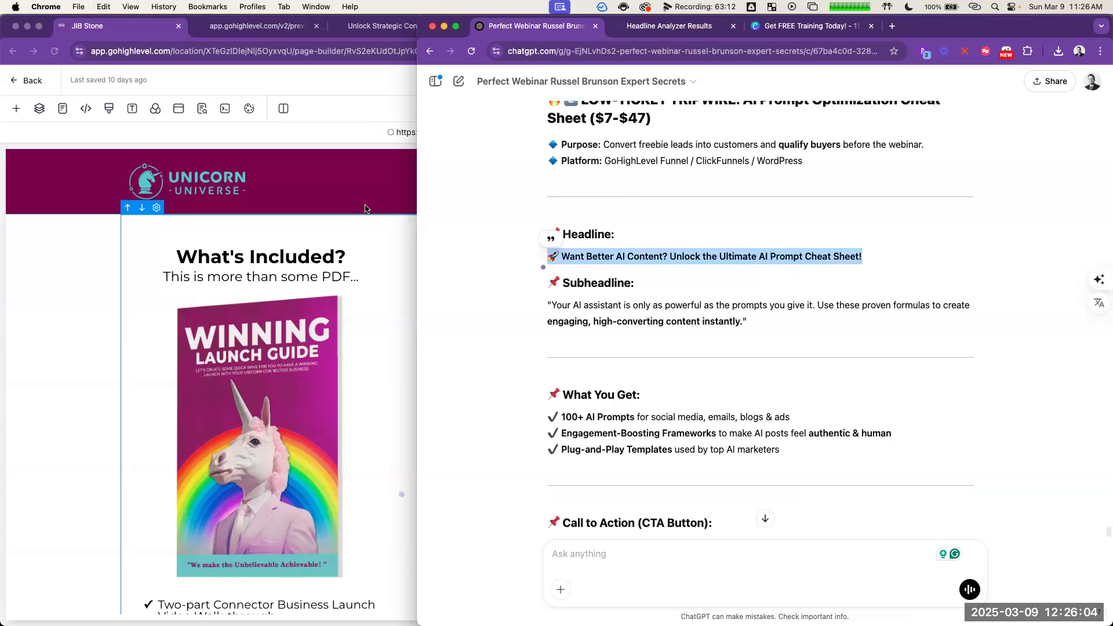
{"action": "left_click", "coordinate": [287, 248]}
{"action": "triple_click", "coordinate": [286, 248]}
{"action": "type", "text": "🚀 Want Better AI Content? Unlock the Ultimate AI Prompt Cheat Sheet!"}
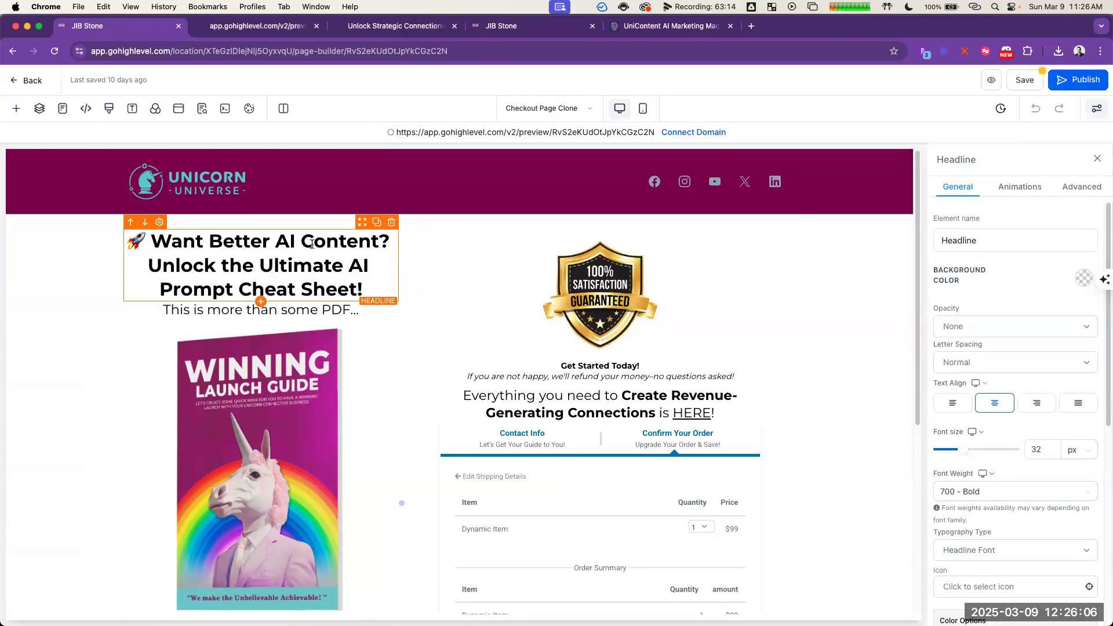
Step: Move "Unlock the Ultimate AI Prompt Cheat Sheet!" out of the headline into the sub headline, replacing the sub headline's text
{"action": "left_click_drag", "start_coordinate": [364, 290], "coordinate": [149, 267]}
{"action": "key", "text": "cmd+c"}
{"action": "key", "text": "BackSpace"}
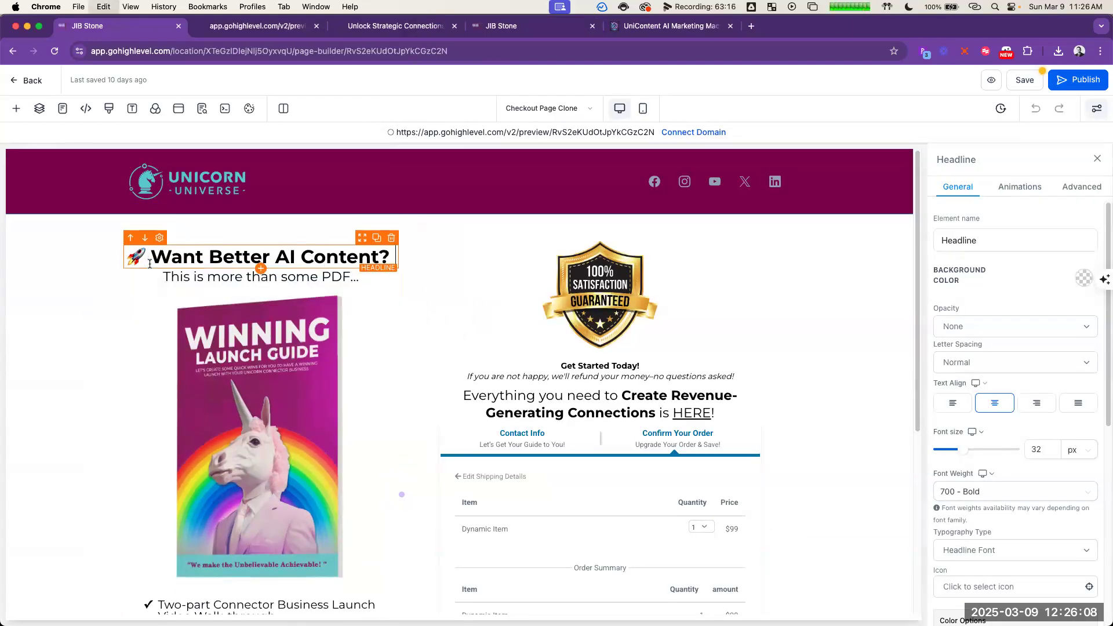
{"action": "double_click", "coordinate": [223, 279]}
{"action": "triple_click", "coordinate": [224, 279]}
{"action": "key", "text": "cmd+v"}
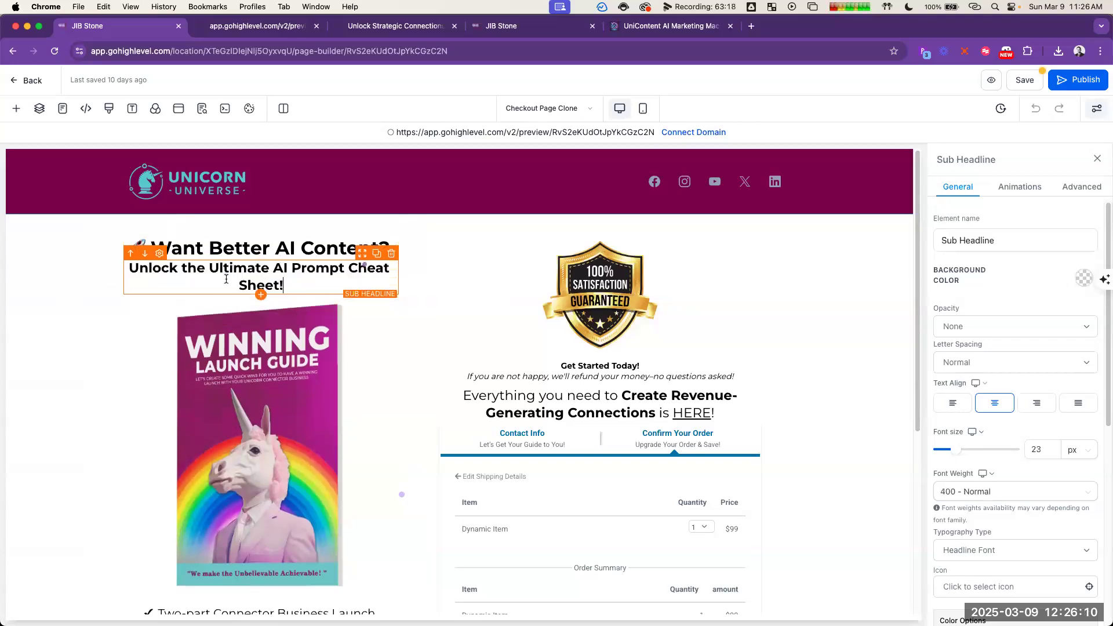
{"action": "left_click", "coordinate": [444, 287]}
{"action": "scroll", "coordinate": [429, 291], "scroll_direction": "down", "scroll_amount": 3}
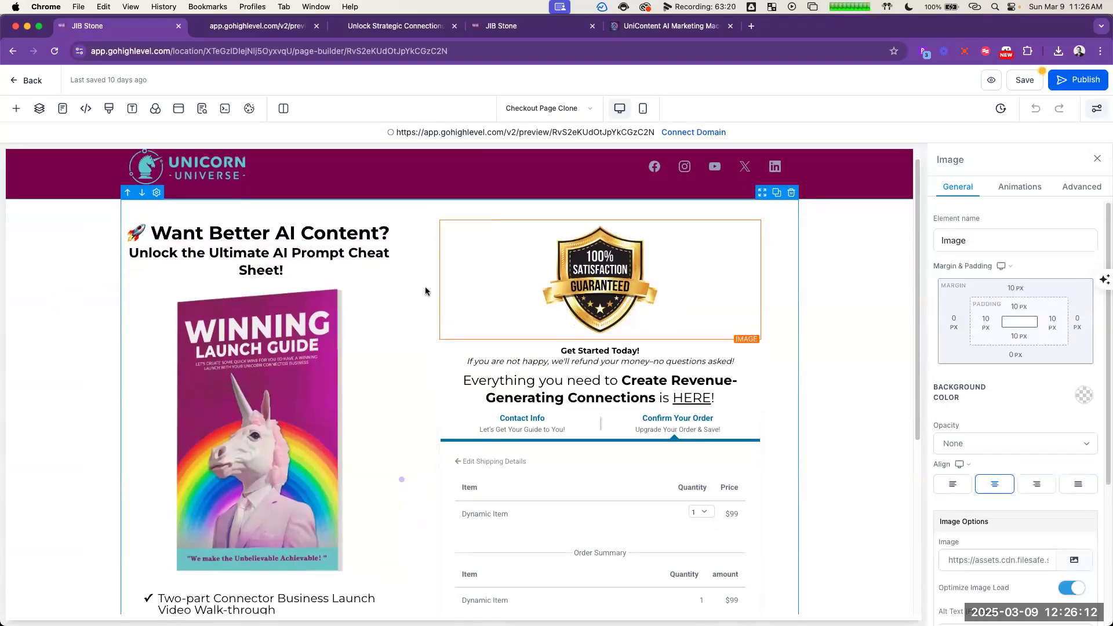
Step: Replace "Get Started Today!" below the guarantee badge with ChatGPT's subheadline about AI assistant prompts, pasted without its source formatting
{"action": "key", "text": "super+Tab"}
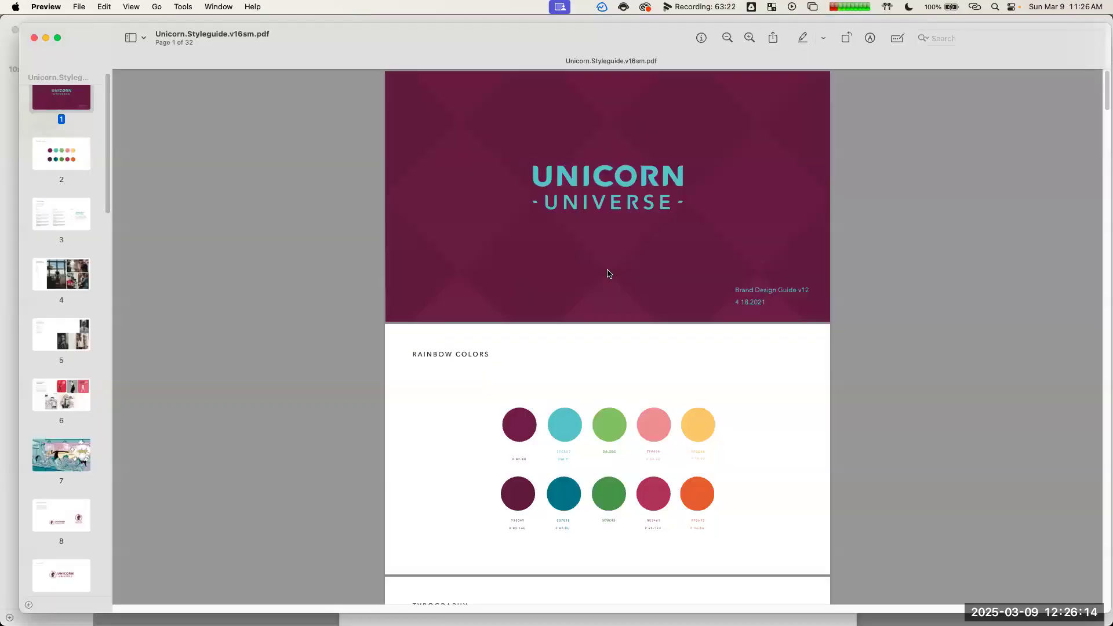
{"action": "key", "text": "super+Tab"}
{"action": "scroll", "coordinate": [619, 284], "scroll_direction": "down", "scroll_amount": 2}
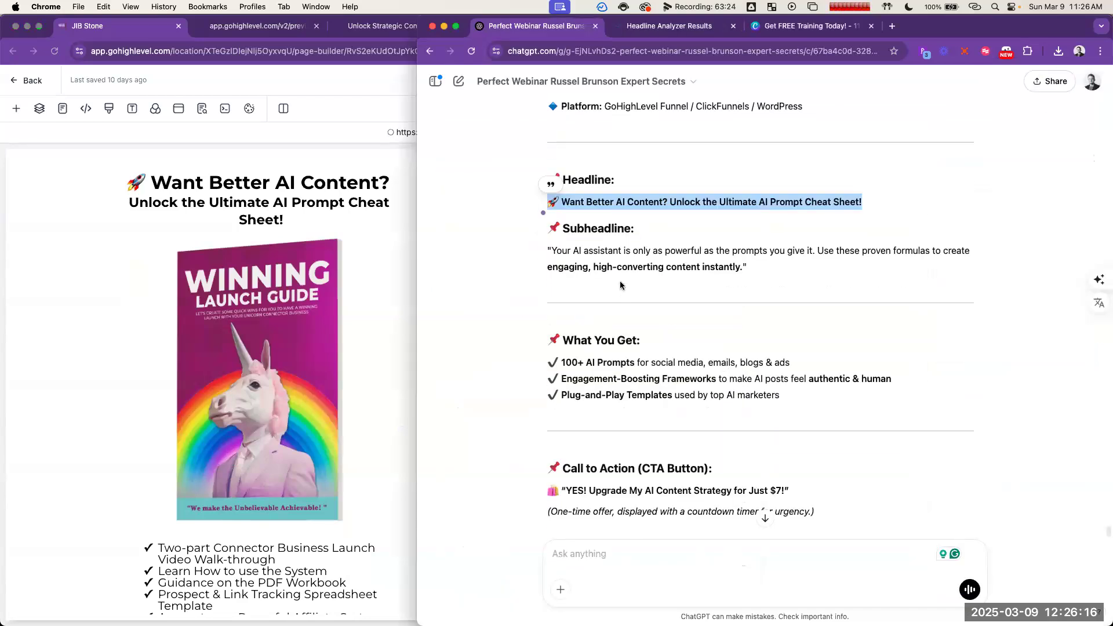
{"action": "scroll", "coordinate": [619, 278], "scroll_direction": "down", "scroll_amount": 1}
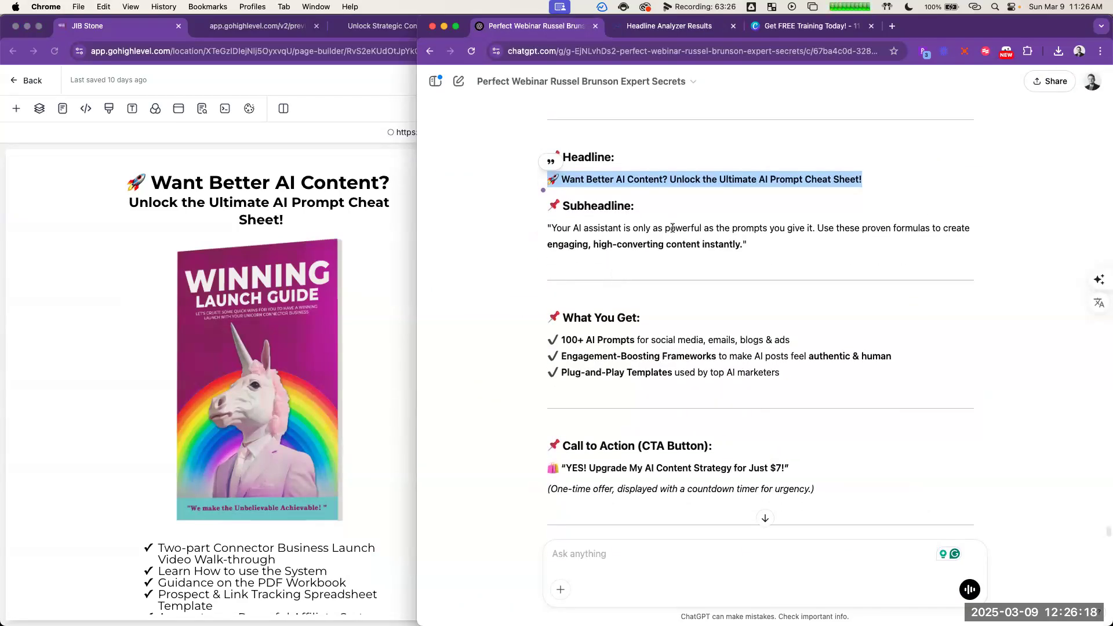
{"action": "triple_click", "coordinate": [599, 237]}
{"action": "key", "text": "super+c"}
{"action": "left_click", "coordinate": [384, 267]}
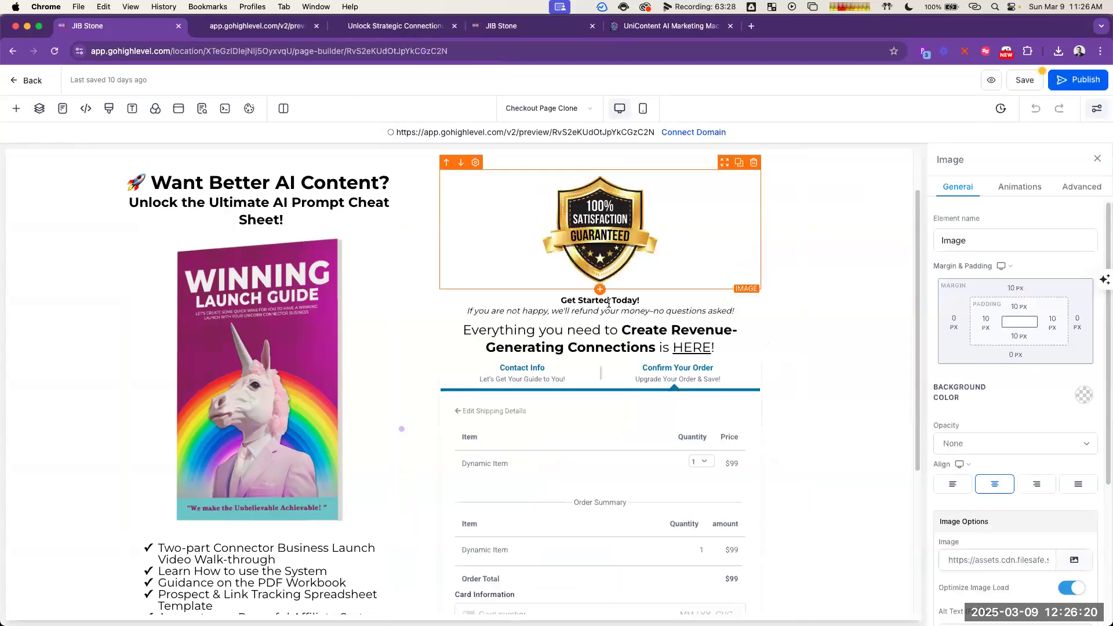
{"action": "left_click", "coordinate": [622, 301]}
{"action": "double_click", "coordinate": [622, 300]}
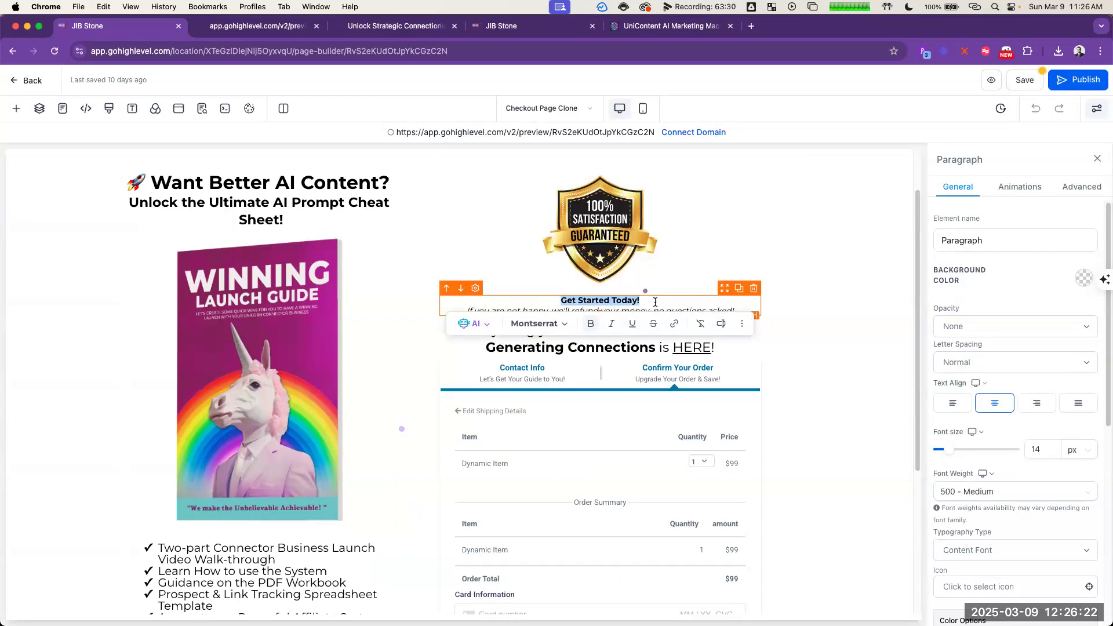
{"action": "type", "text": "\"Your AI assistant is only as powerful as the prompts you give it. Use these proven formulas to create engaging, high-converting content instantly. \""}
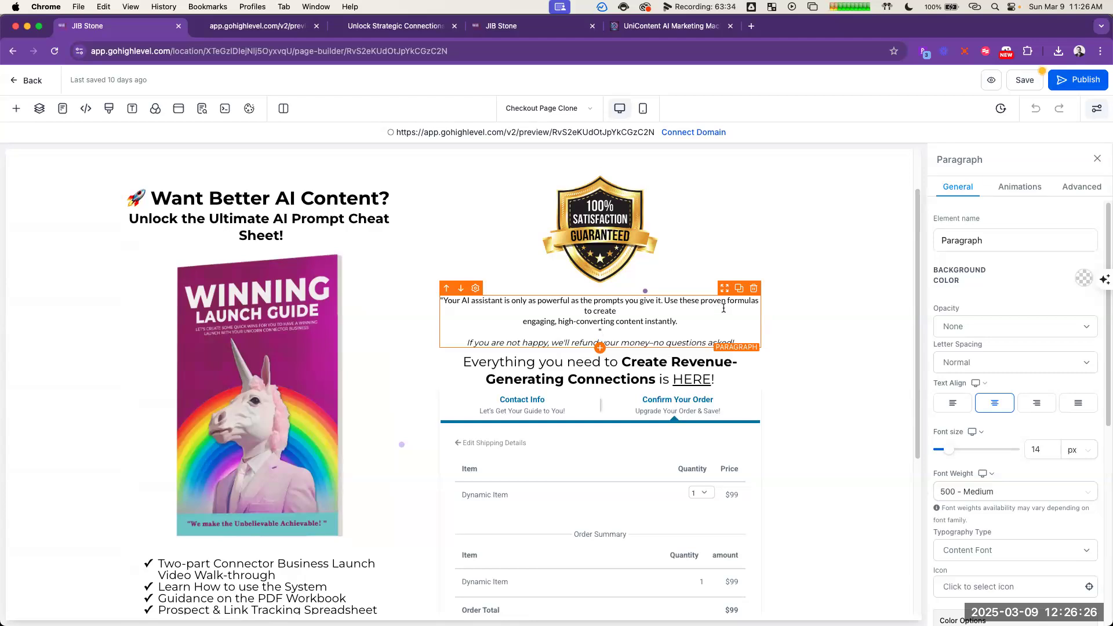
{"action": "key", "text": "super+z"}
{"action": "key", "text": "super+shift+v"}
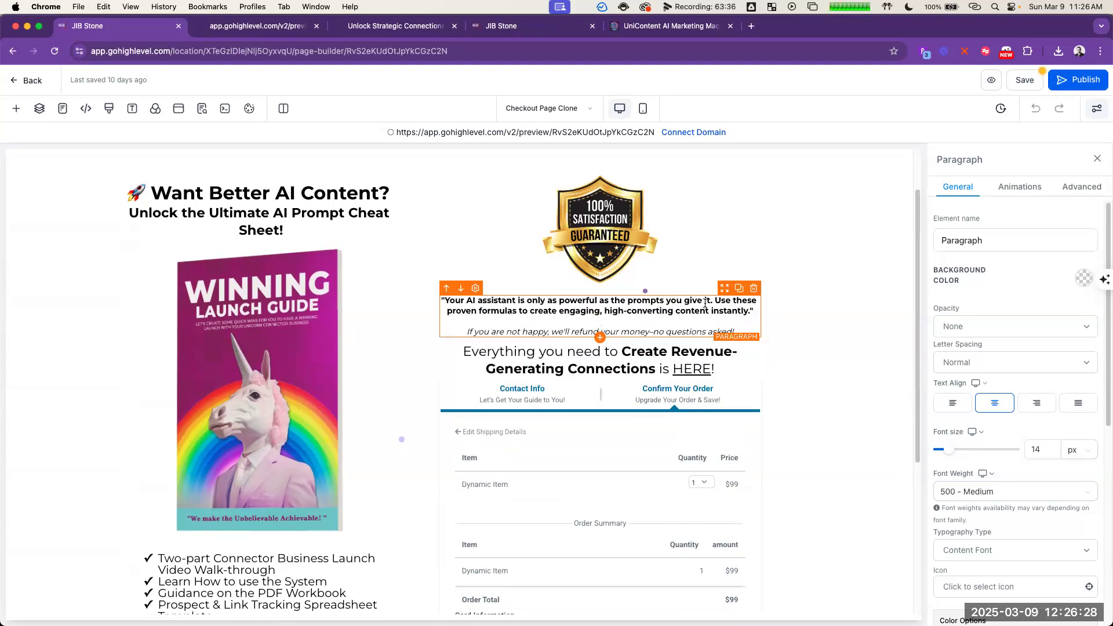
Step: Remove the quotation marks and the empty line from the pasted paragraph above the refund note
{"action": "key", "text": "BackSpace"}
{"action": "key", "text": "BackSpace"}
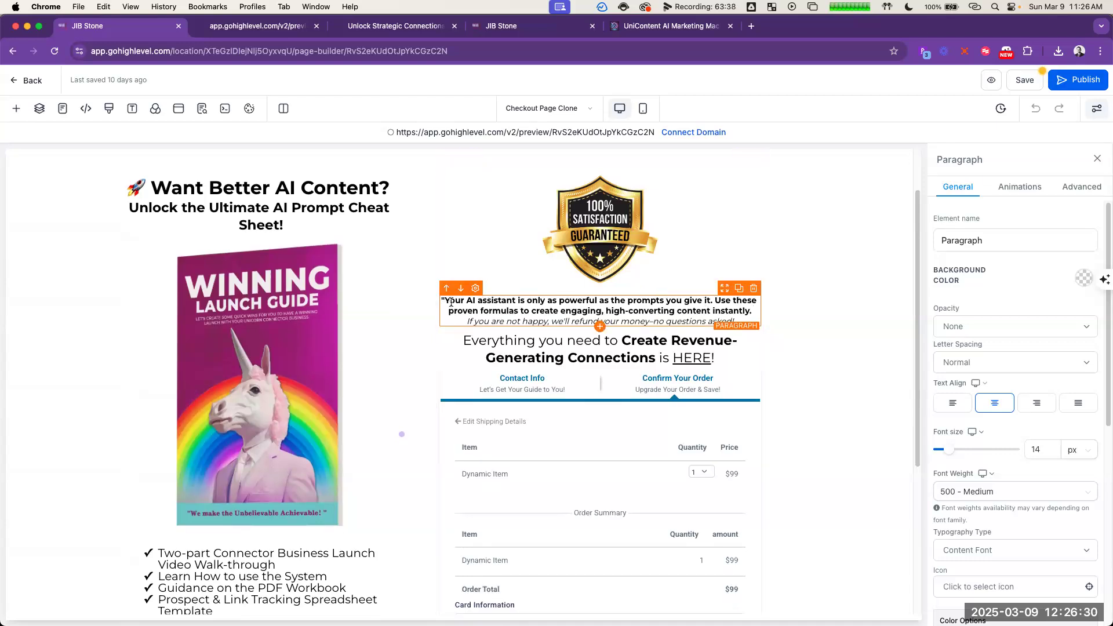
{"action": "left_click", "coordinate": [445, 301]}
{"action": "key", "text": "BackSpace"}
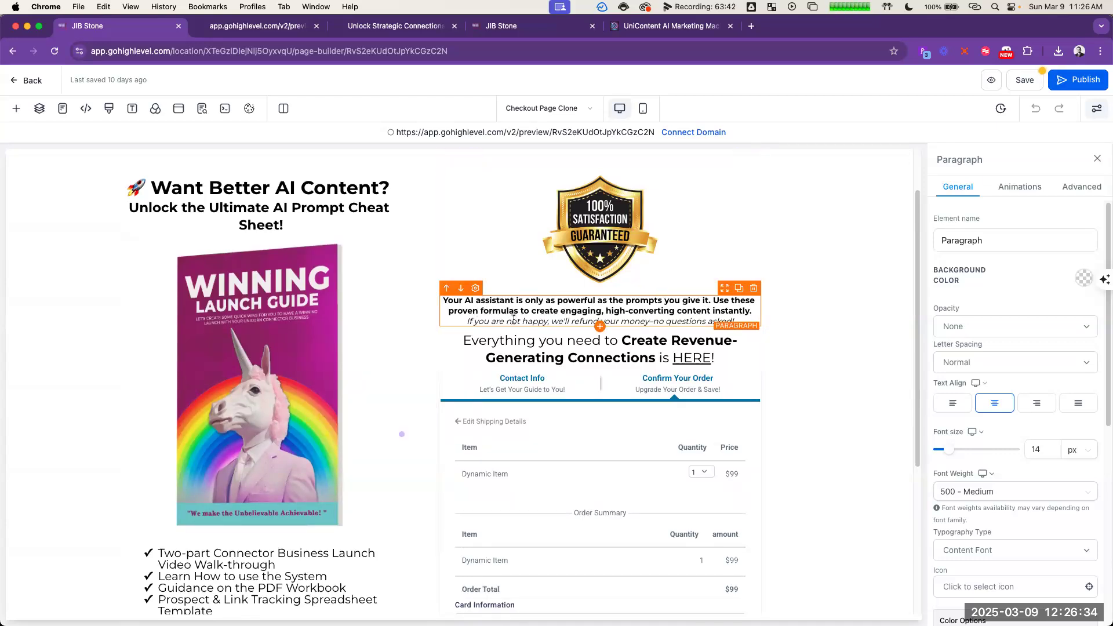
Step: Copy the three checklist items under "What You Get" from the ChatGPT answer
{"action": "key", "text": "super+Tab"}
{"action": "key", "text": "super+Tab"}
{"action": "scroll", "coordinate": [544, 213], "scroll_direction": "down", "scroll_amount": 5}
{"action": "left_click", "coordinate": [544, 213]}
{"action": "left_click_drag", "start_coordinate": [544, 212], "coordinate": [783, 247]}
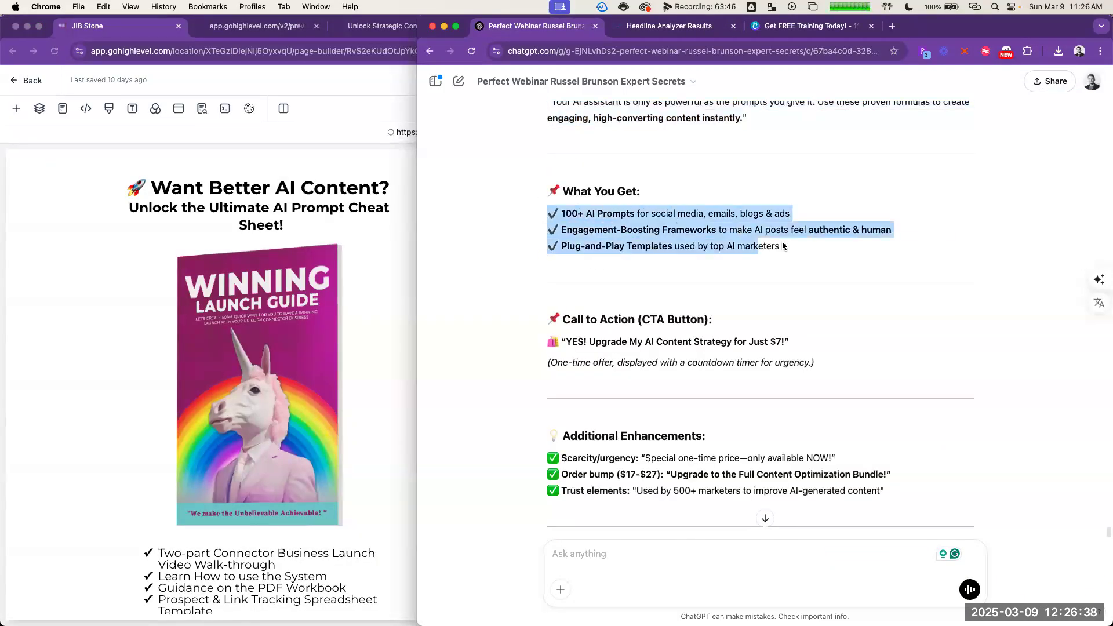
{"action": "scroll", "coordinate": [537, 358], "scroll_direction": "down", "scroll_amount": 3}
Step: Replace the whole bullet list under the book image with the copied items, pasted without formatting
{"action": "left_click", "coordinate": [287, 550]}
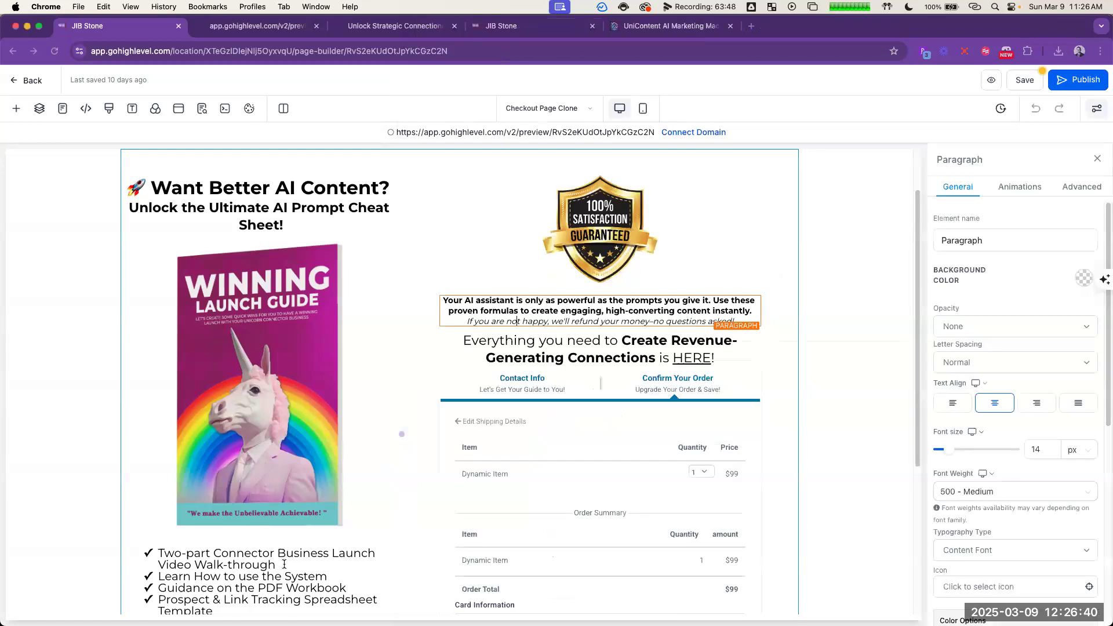
{"action": "scroll", "coordinate": [283, 554], "scroll_direction": "down", "scroll_amount": 3}
{"action": "left_click", "coordinate": [261, 446]}
{"action": "key", "text": "super+a"}
{"action": "type", "text": "100+ AI Prompts for social media, emails, blogs & ads Engagement-Boosting Frameworks to make AI posts feel authentic & human Plug-and-Play Templates used by top AI marketers"}
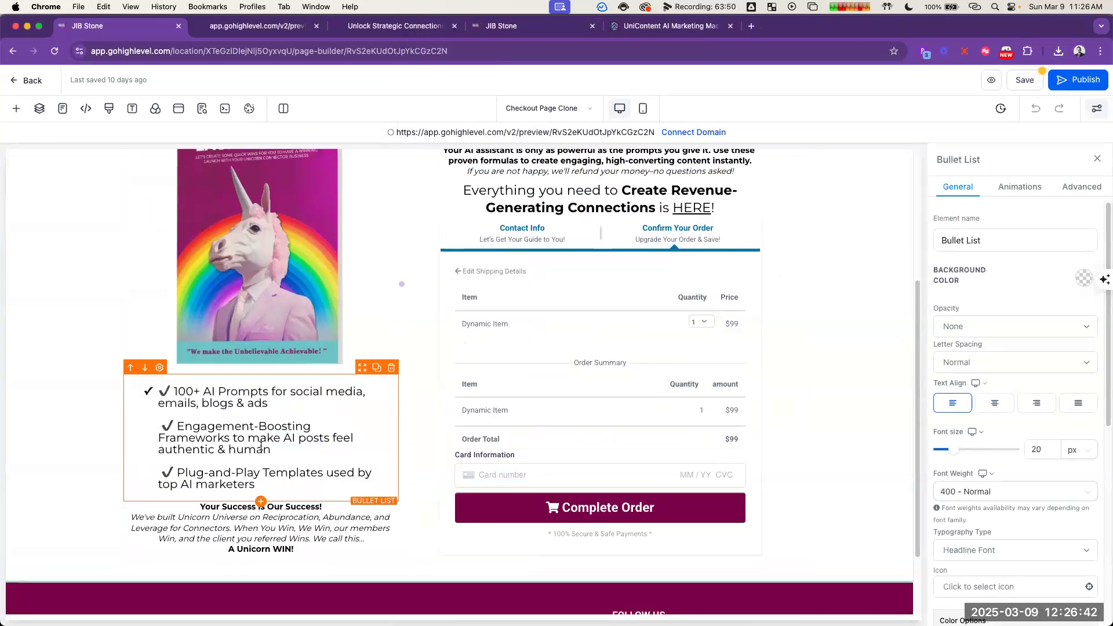
{"action": "key", "text": "super+z"}
{"action": "type", "text": "✓ 100+ AI Prompts for social media, emails, blogs & ads ✓ Engagement-Boosting Frameworks to make AI posts feel authentic & human ✓ Plug-and-Play Templates used by top AI marketers"}
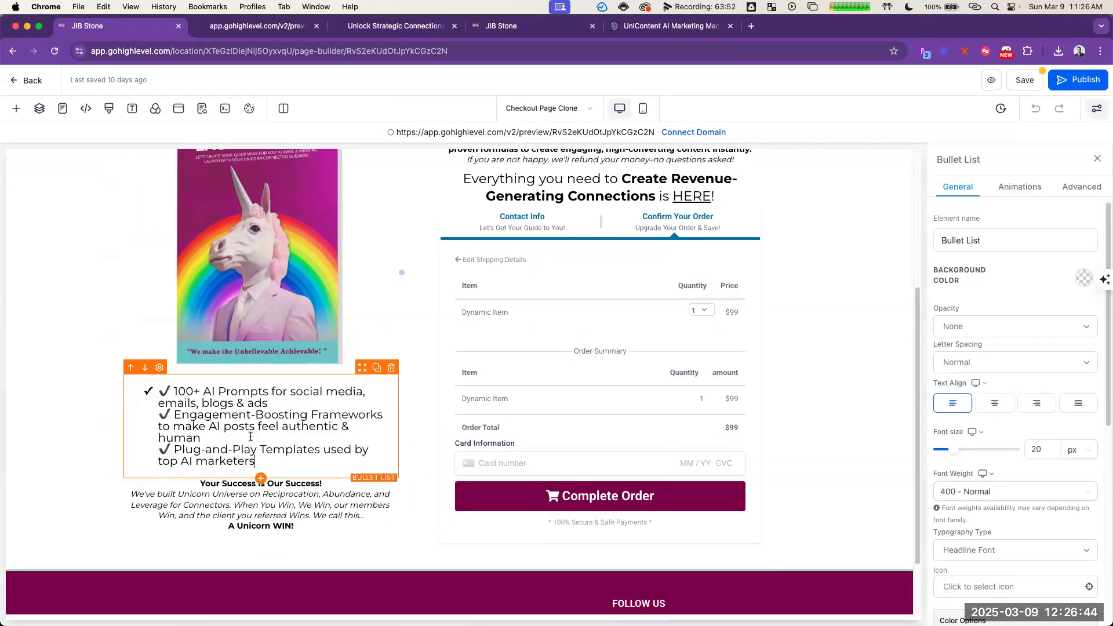
Step: Delete the extra check marks before the first two items and make "Engagement-Boosting Frameworks" its own bullet without an empty line above it
{"action": "left_click", "coordinate": [173, 391]}
{"action": "key", "text": "BackSpace"}
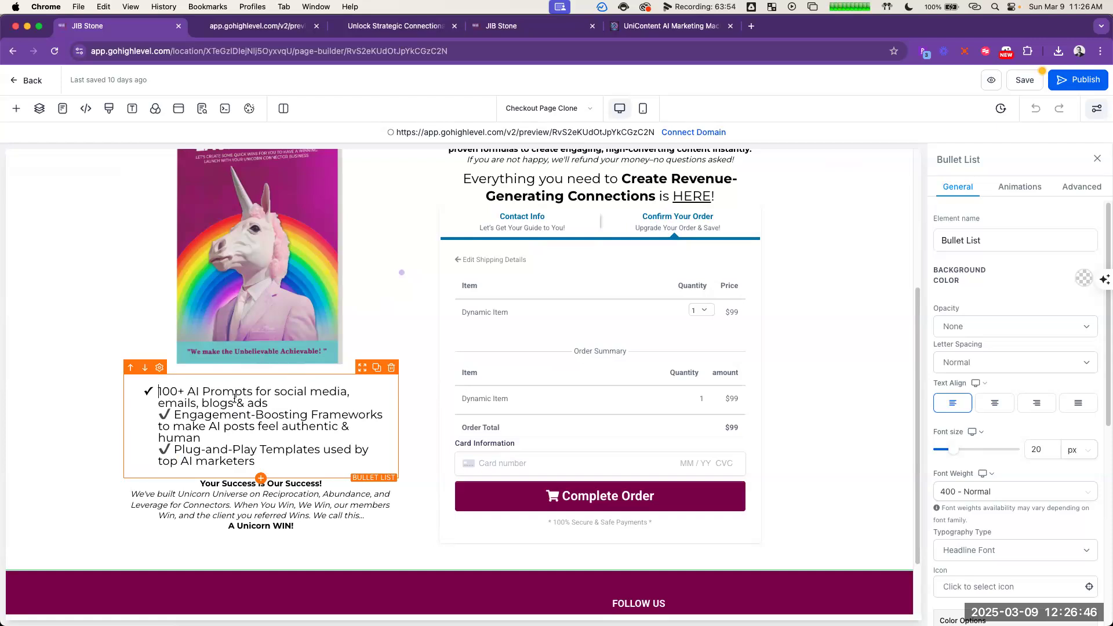
{"action": "left_click", "coordinate": [177, 416]}
{"action": "key", "text": "BackSpace"}
{"action": "key", "text": "BackSpace"}
{"action": "key", "text": "Return"}
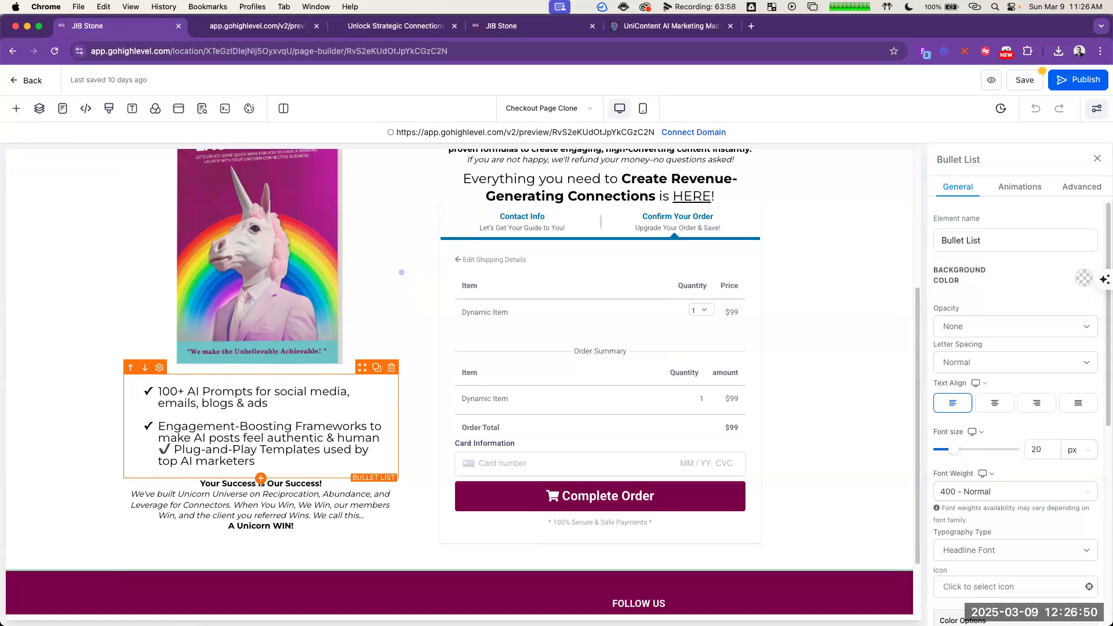
{"action": "key", "text": "BackSpace"}
{"action": "key", "text": "BackSpace"}
{"action": "key", "text": "BackSpace"}
{"action": "key", "text": "Return"}
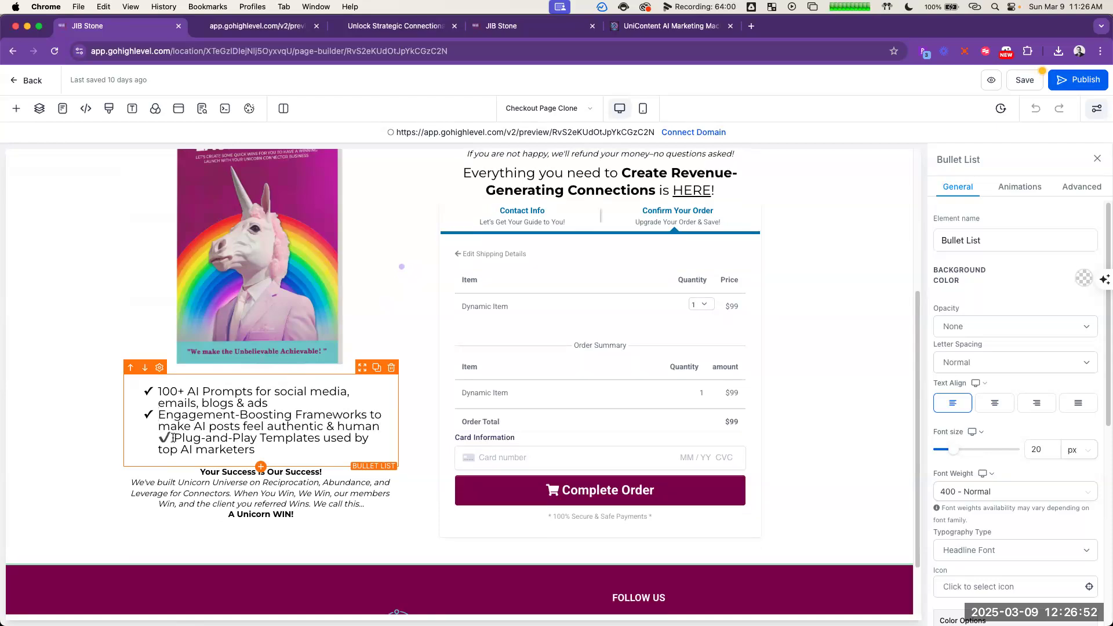
Step: Delete the extra check mark before "Plug-and-Play Templates" and make that item its own bullet directly below the second one
{"action": "left_click", "coordinate": [174, 439]}
{"action": "key", "text": "BackSpace"}
{"action": "key", "text": "BackSpace"}
{"action": "key", "text": "BackSpace"}
{"action": "key", "text": "Return"}
{"action": "key", "text": "Return"}
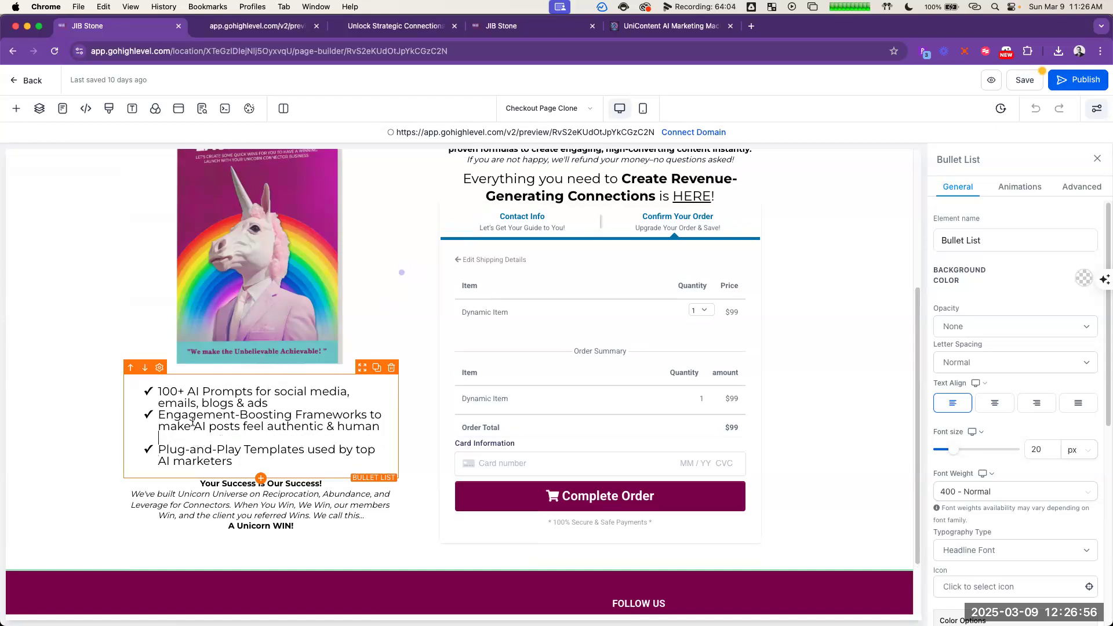
{"action": "key", "text": "BackSpace"}
Step: Add an empty line after each of the first two bullets to space out the list
{"action": "left_click", "coordinate": [274, 404]}
{"action": "key", "text": "Return"}
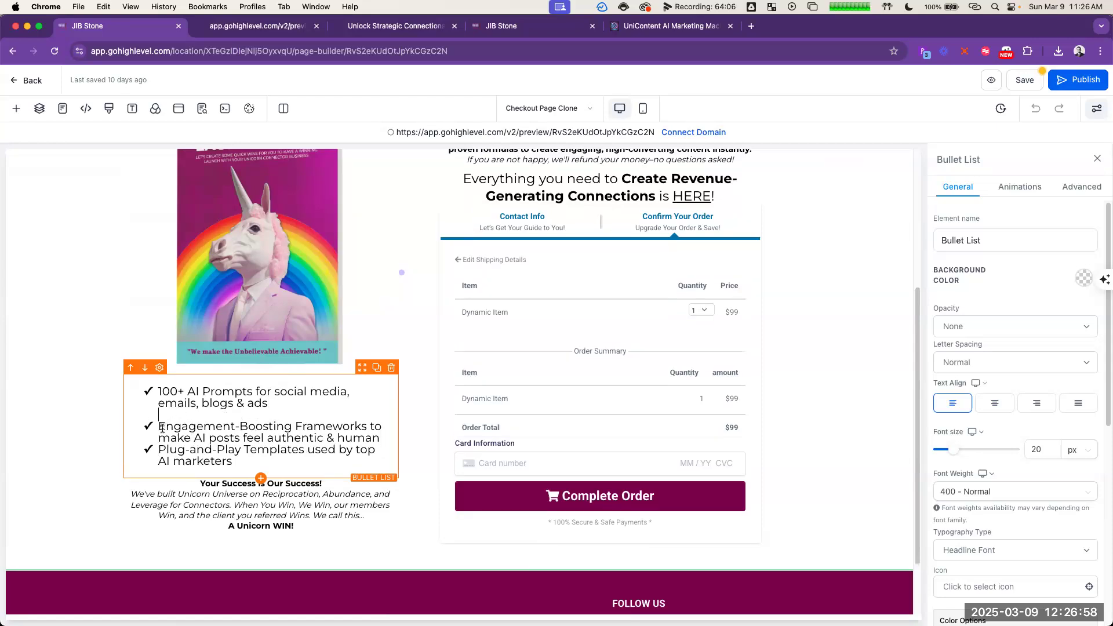
{"action": "key", "text": "Return"}
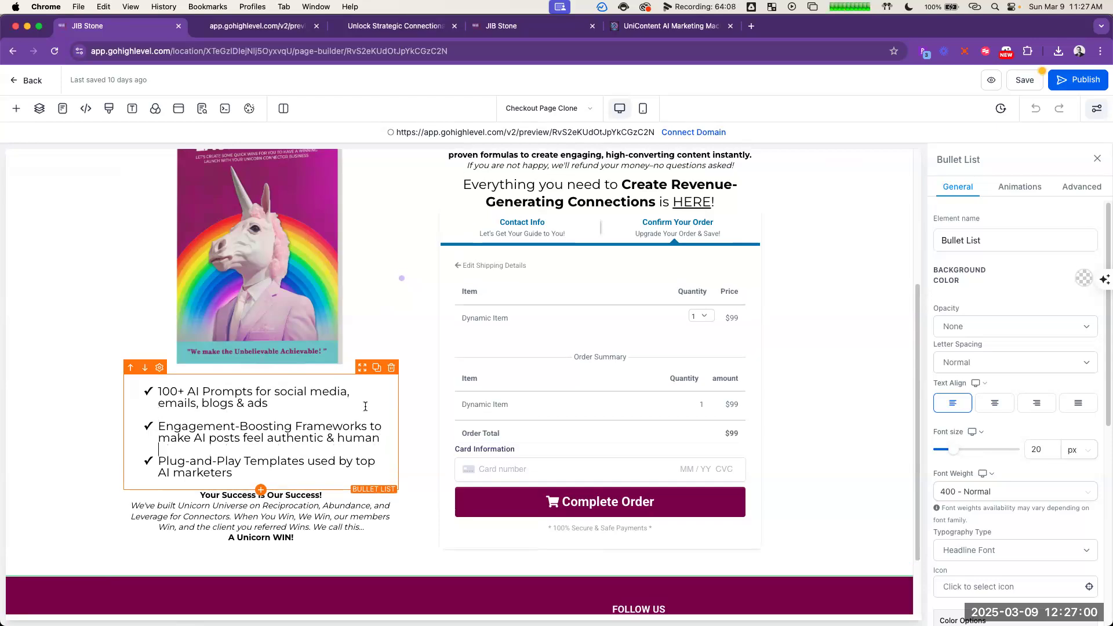
{"action": "left_click", "coordinate": [50, 310]}
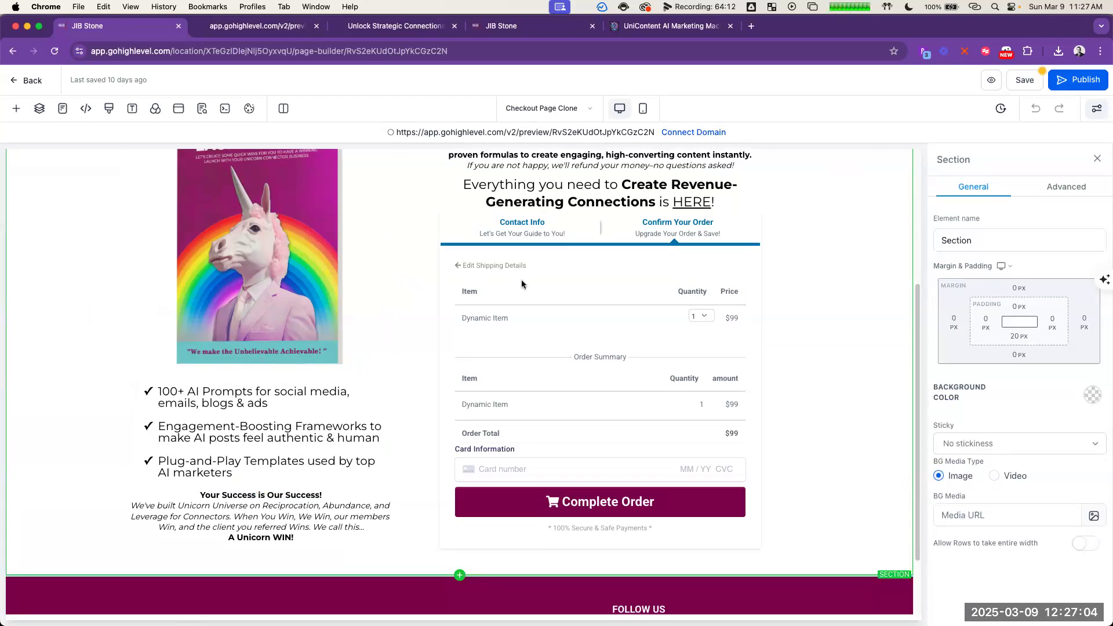
Step: Examine the call to action, additional enhancements and funnel flow in ChatGPT's low-ticket tripwire answer
{"action": "key", "text": "super+Tab"}
{"action": "key", "text": "super+Tab"}
{"action": "key", "text": "super+grave"}
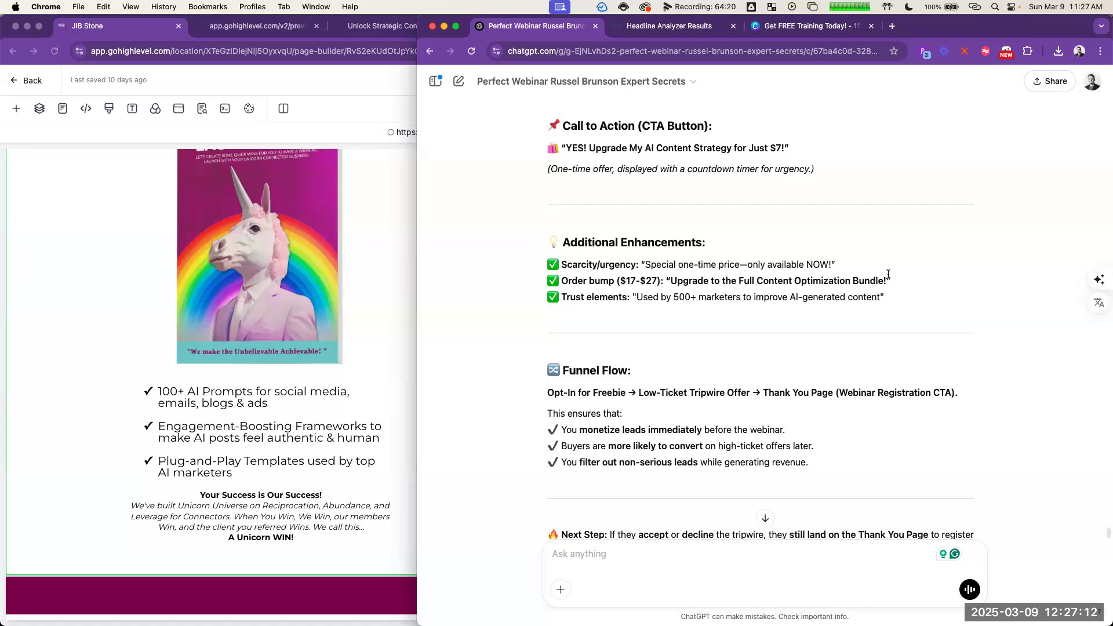
{"action": "scroll", "coordinate": [899, 321], "scroll_direction": "up", "scroll_amount": 5}
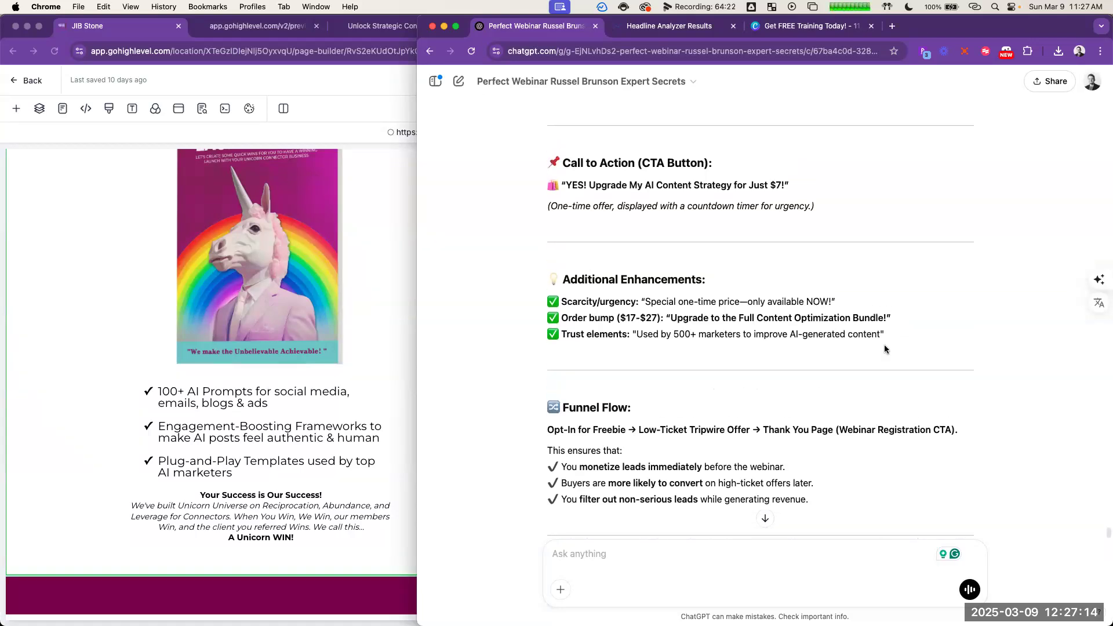
{"action": "scroll", "coordinate": [868, 356], "scroll_direction": "up", "scroll_amount": 3}
{"action": "scroll", "coordinate": [869, 357], "scroll_direction": "down", "scroll_amount": 3}
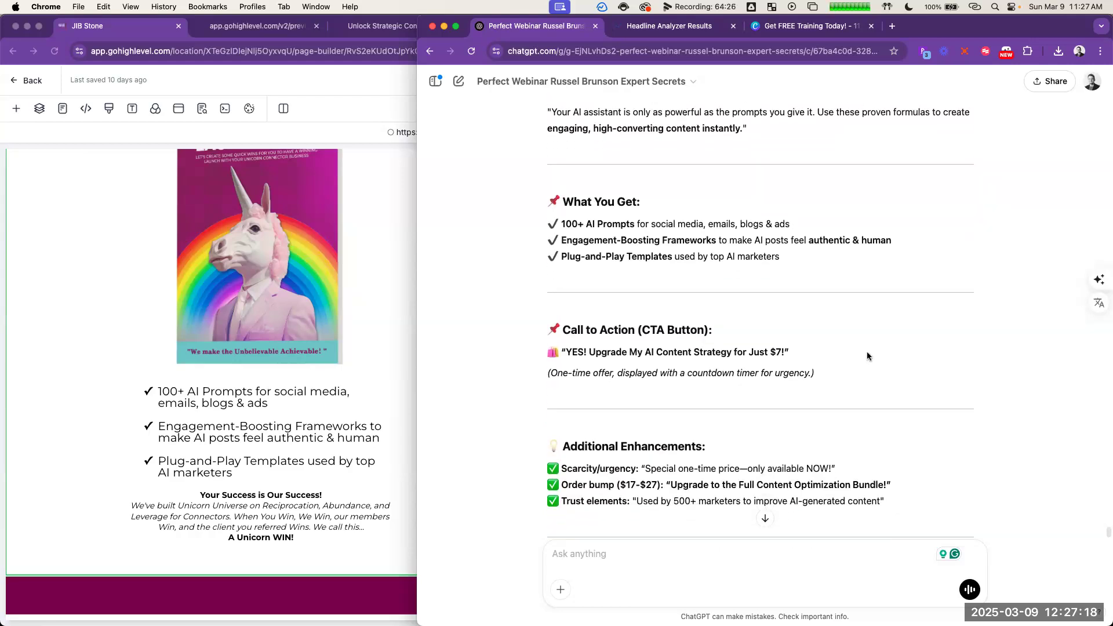
{"action": "scroll", "coordinate": [862, 325], "scroll_direction": "up", "scroll_amount": 1}
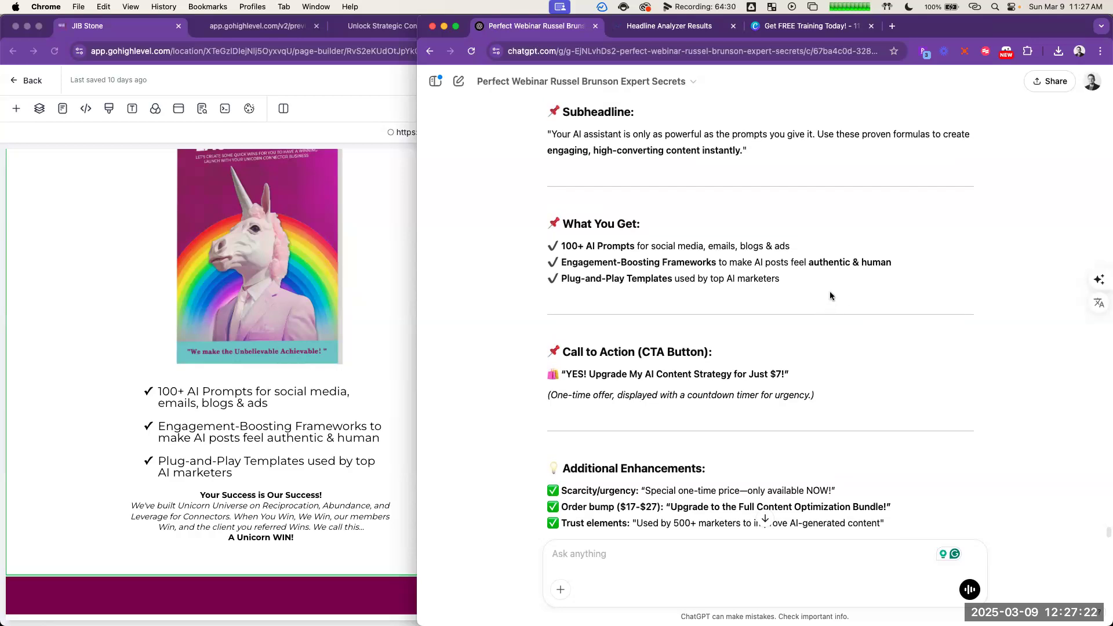
{"action": "scroll", "coordinate": [839, 282], "scroll_direction": "down", "scroll_amount": 1}
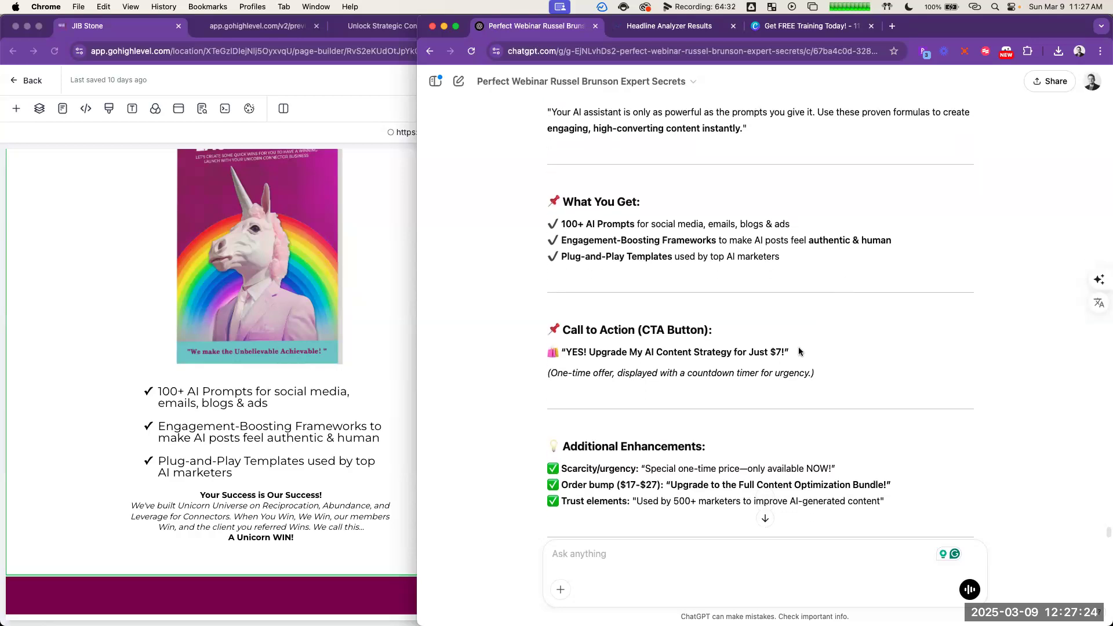
{"action": "left_click_drag", "start_coordinate": [784, 351], "coordinate": [565, 352]}
{"action": "scroll", "coordinate": [781, 390], "scroll_direction": "down", "scroll_amount": 3}
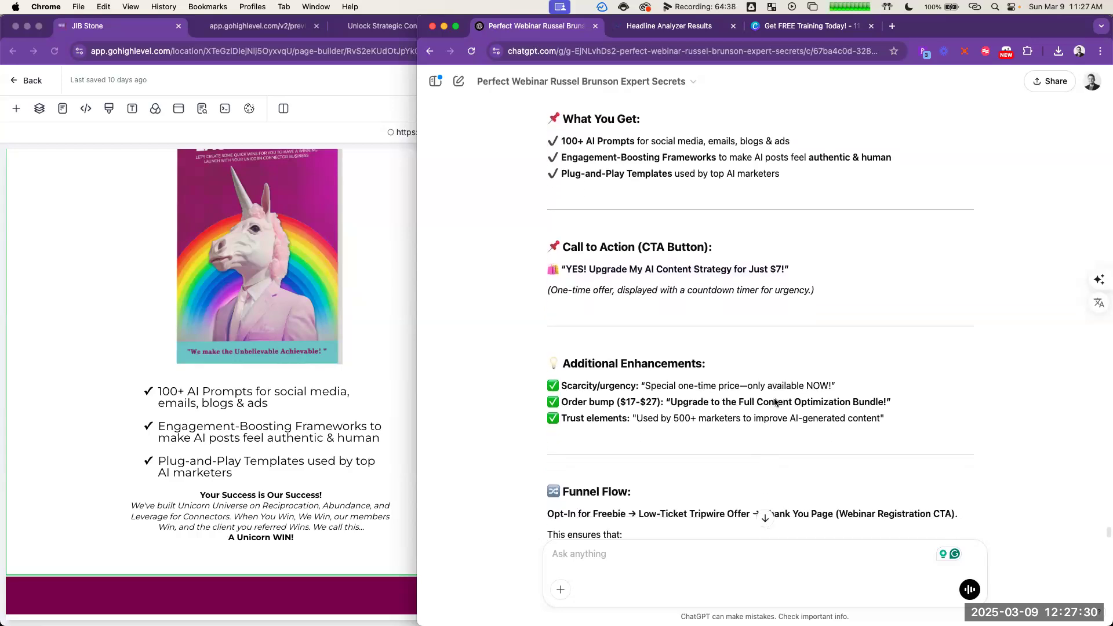
{"action": "scroll", "coordinate": [774, 402], "scroll_direction": "down", "scroll_amount": 1}
{"action": "scroll", "coordinate": [776, 403], "scroll_direction": "down", "scroll_amount": 2}
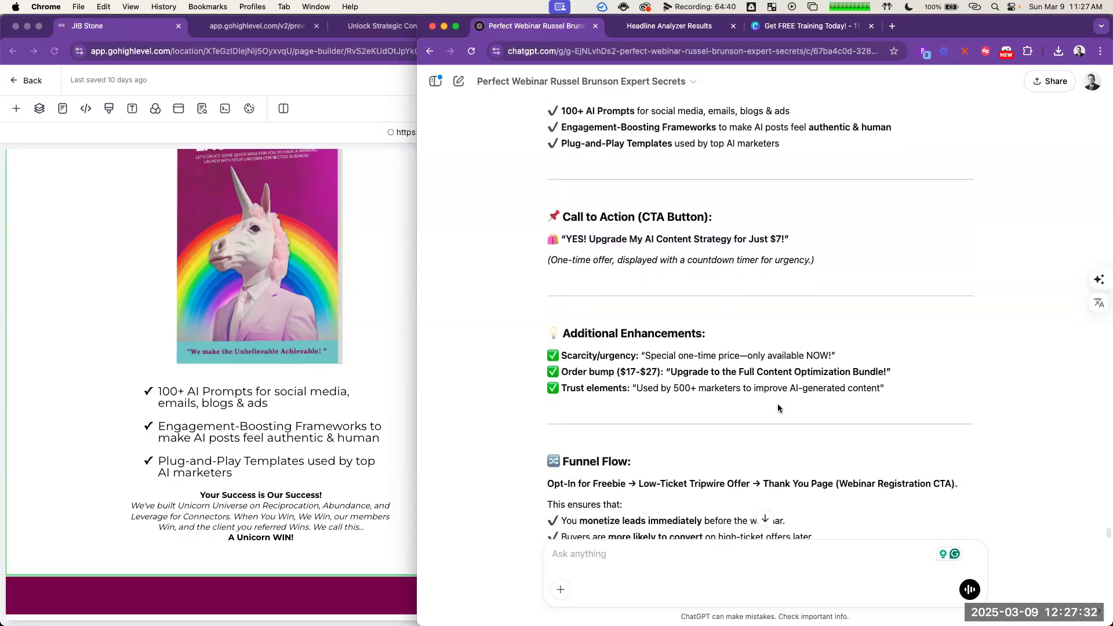
{"action": "scroll", "coordinate": [778, 404], "scroll_direction": "down", "scroll_amount": 3}
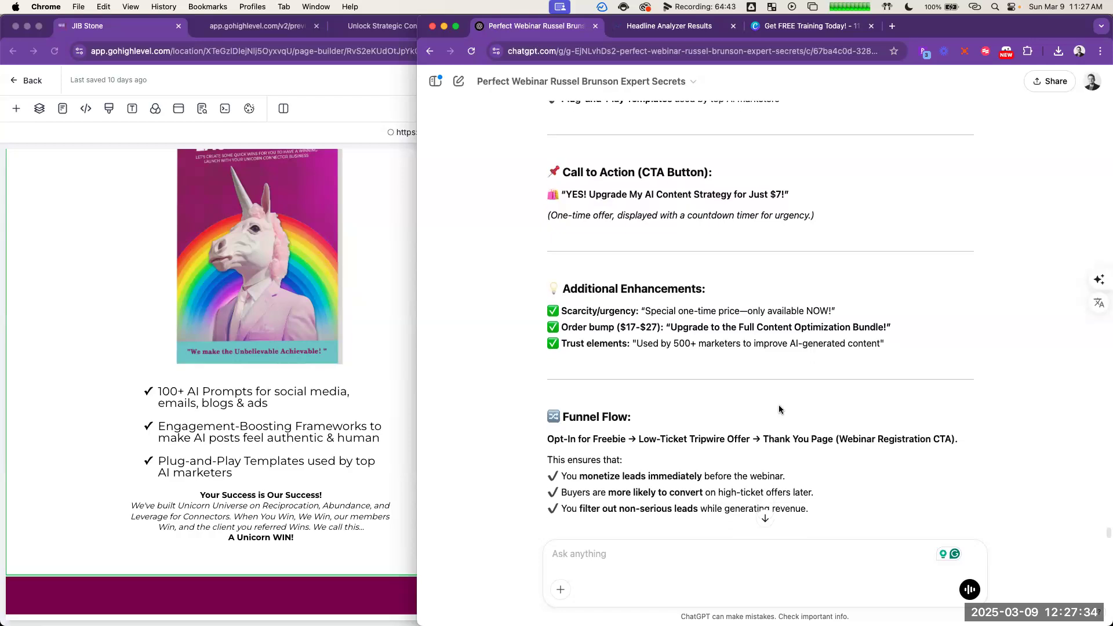
{"action": "scroll", "coordinate": [786, 403], "scroll_direction": "down", "scroll_amount": 2}
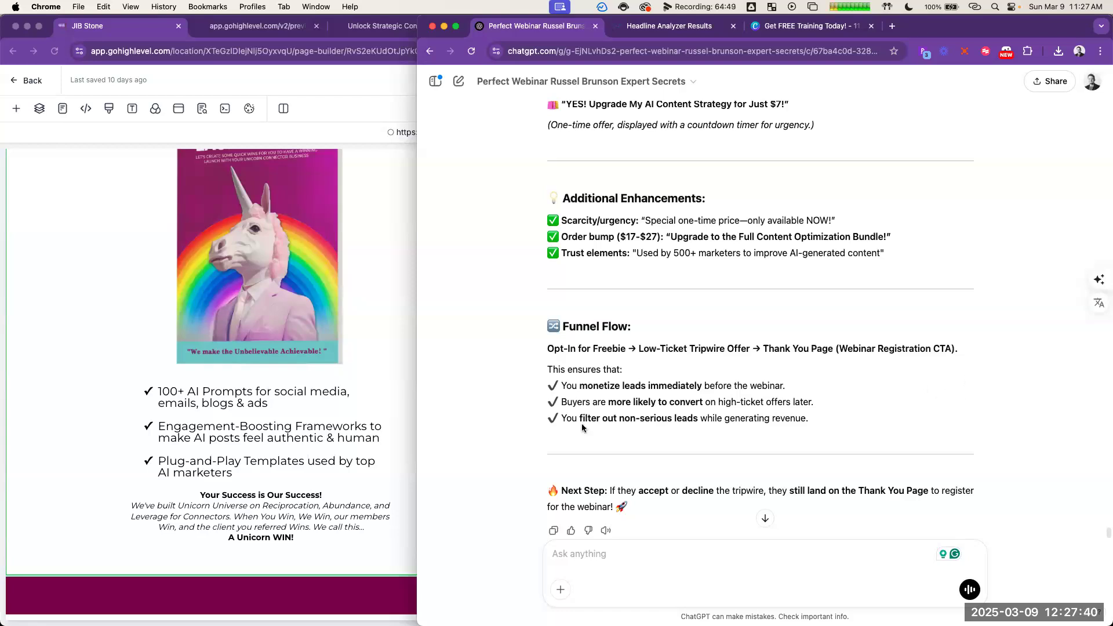
Step: Switch to ChatGPT's tripwire answer and copy the call-to-action text "YES! Upgrade My AI Content Strategy for Just $7!"
{"action": "left_click", "coordinate": [298, 432]}
{"action": "key", "text": "super+grave"}
{"action": "scroll", "coordinate": [779, 352], "scroll_direction": "up", "scroll_amount": 7}
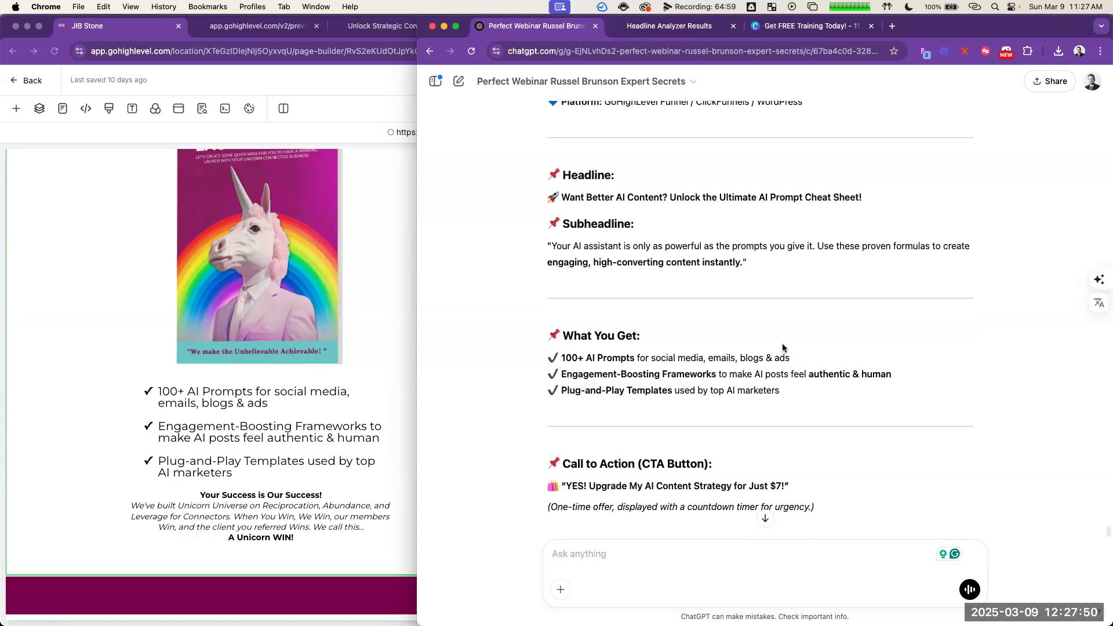
{"action": "scroll", "coordinate": [781, 344], "scroll_direction": "down", "scroll_amount": 2}
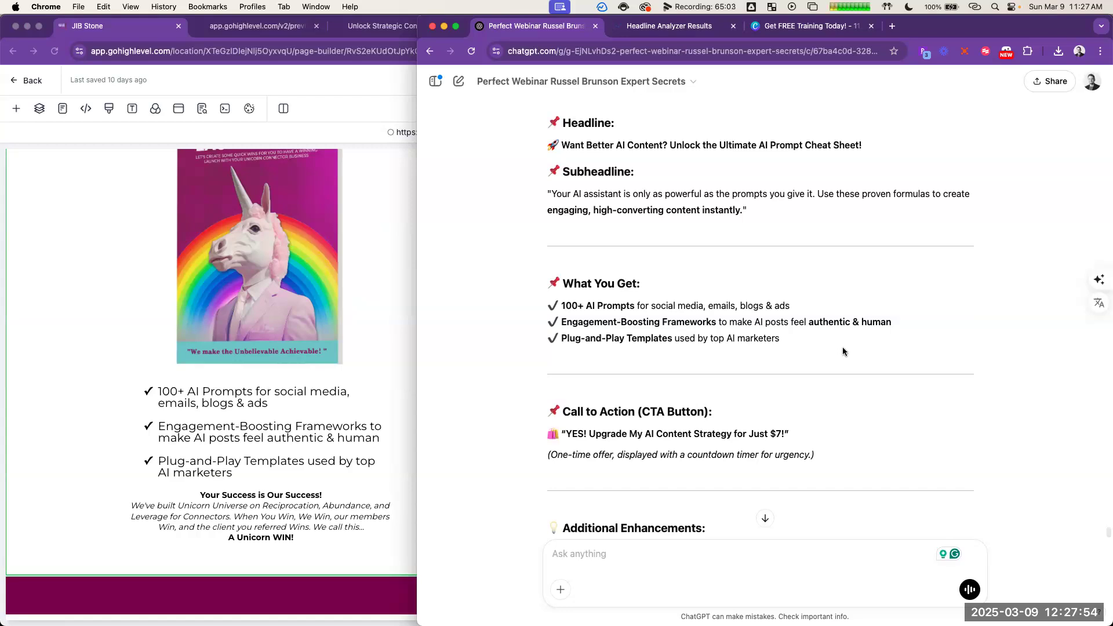
{"action": "scroll", "coordinate": [843, 347], "scroll_direction": "down", "scroll_amount": 2}
{"action": "scroll", "coordinate": [843, 358], "scroll_direction": "down", "scroll_amount": 1}
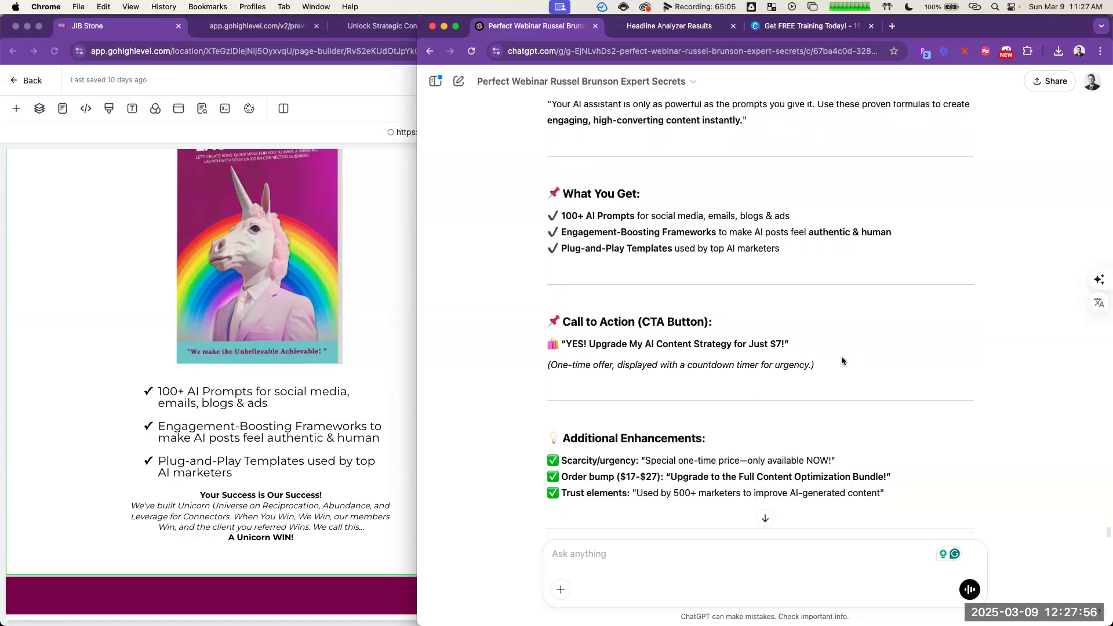
{"action": "scroll", "coordinate": [853, 343], "scroll_direction": "down", "scroll_amount": 1}
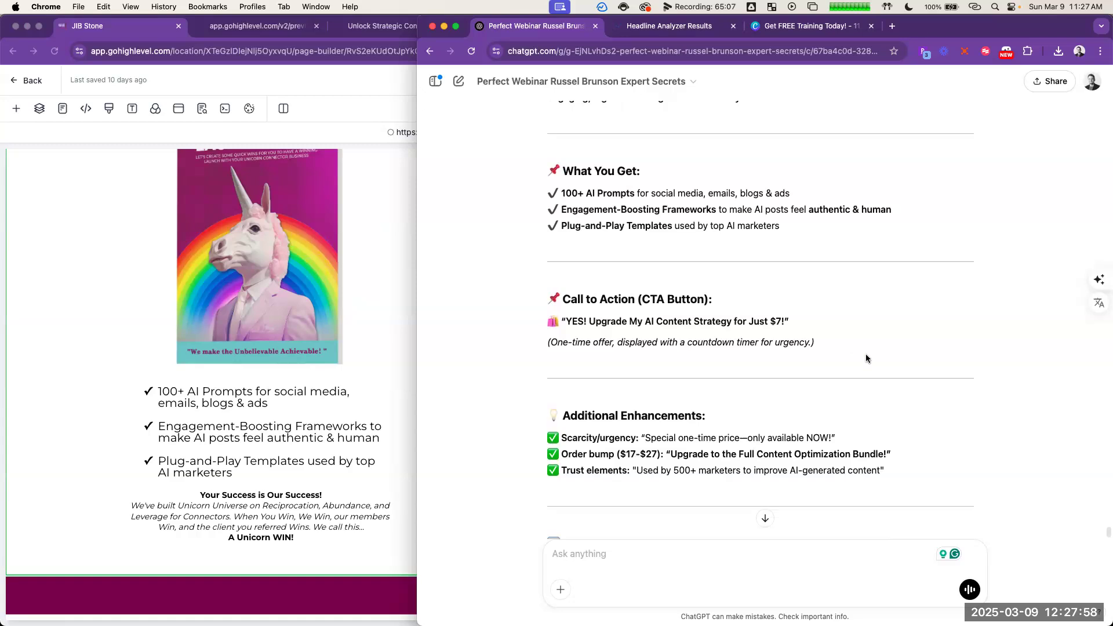
{"action": "left_click_drag", "start_coordinate": [784, 321], "coordinate": [565, 322]}
{"action": "key", "text": "super+c"}
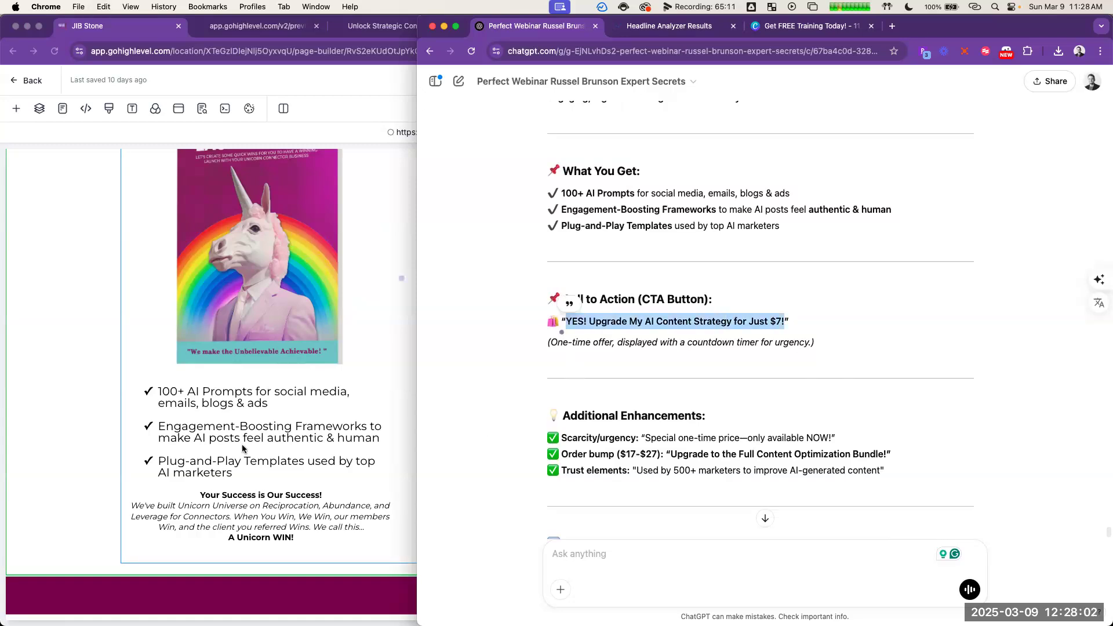
Step: Replace the sub headline above the order form with "YES! Upgrade My AI Content Strategy for Just $7!", breaking the line after "YES!"
{"action": "left_click", "coordinate": [291, 429]}
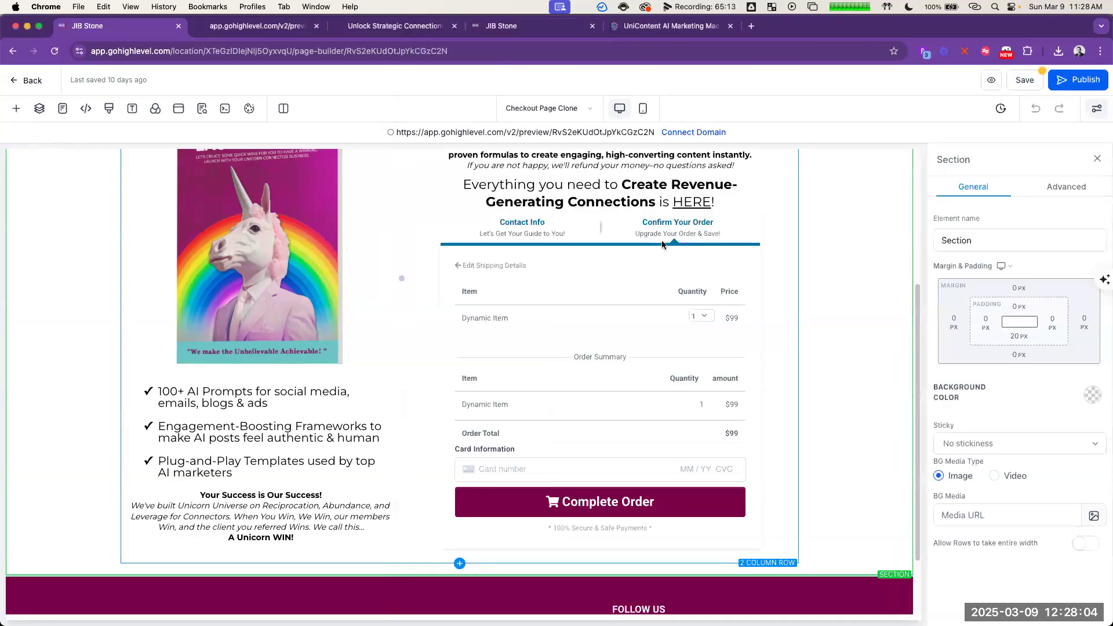
{"action": "scroll", "coordinate": [633, 197], "scroll_direction": "up", "scroll_amount": 1}
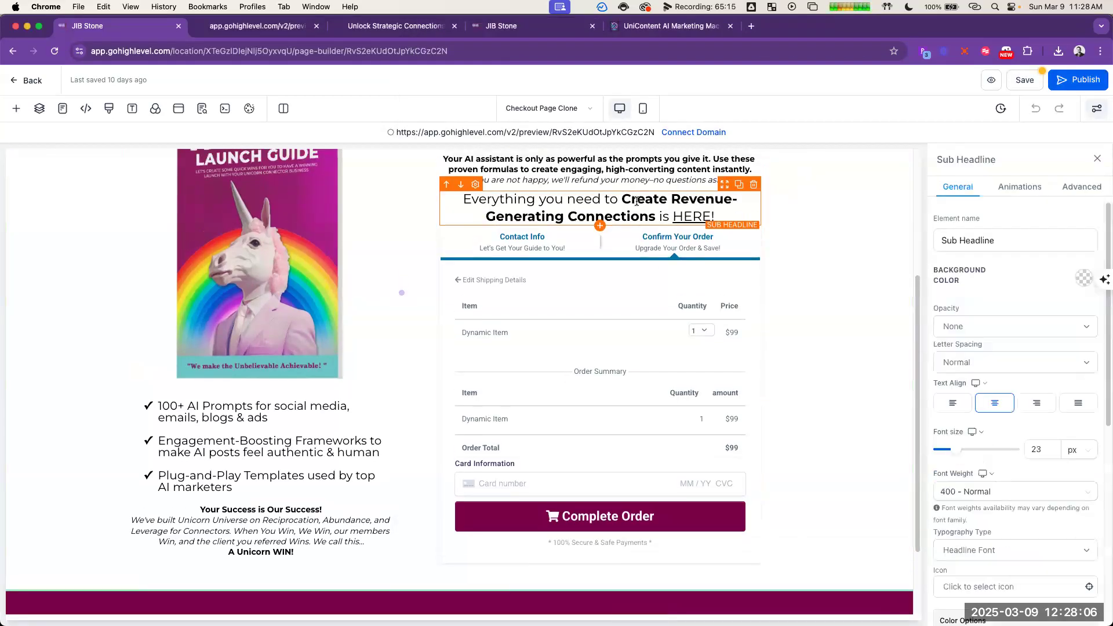
{"action": "key", "text": "super+a"}
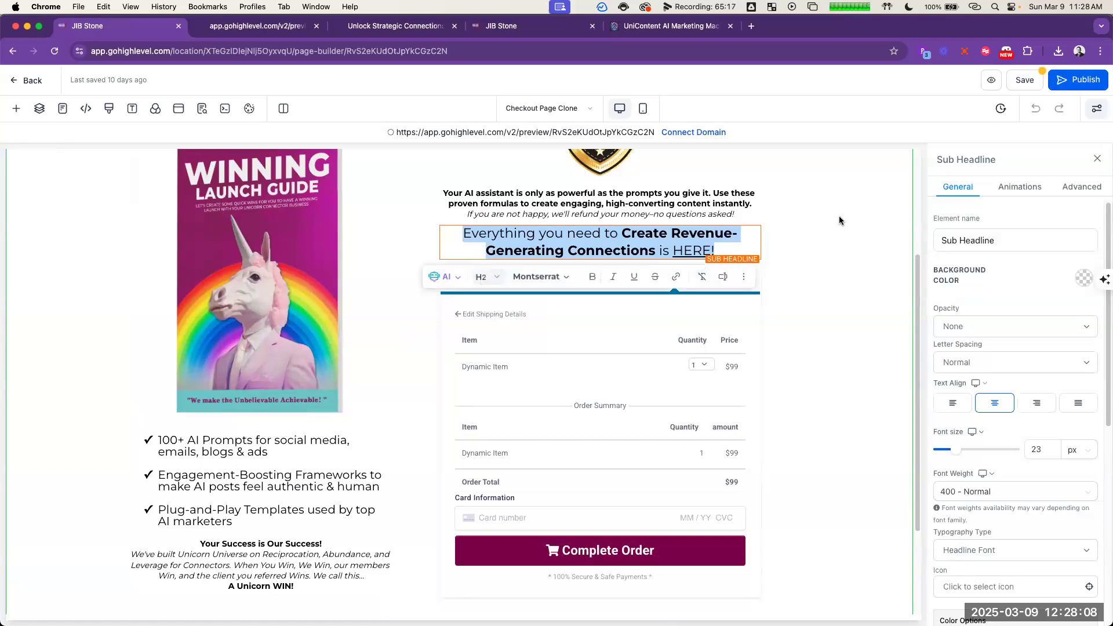
{"action": "key", "text": "super+v"}
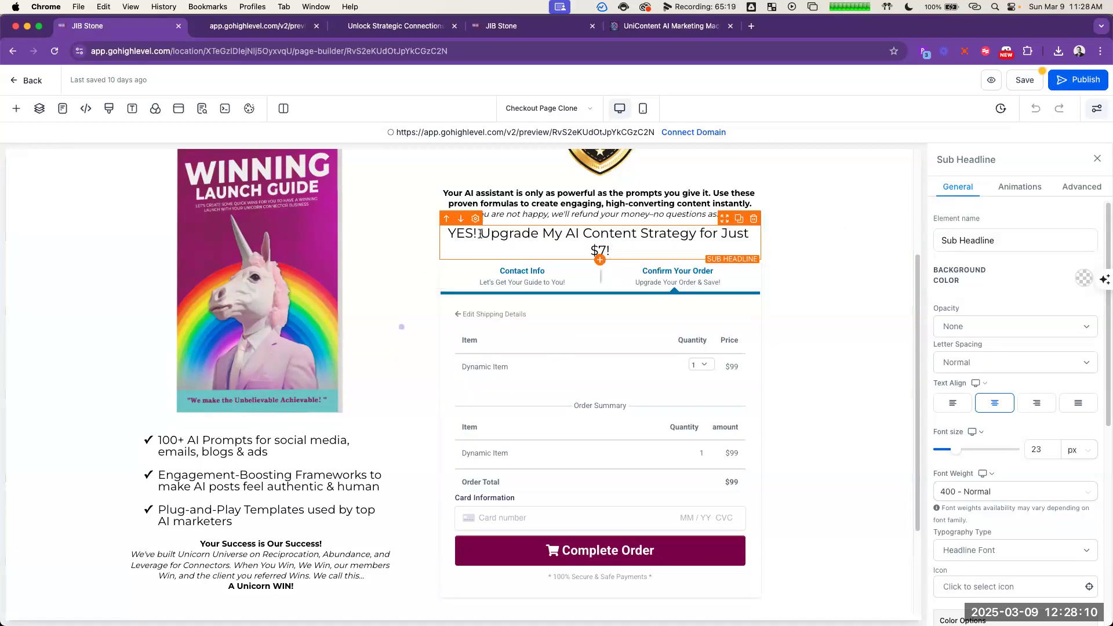
{"action": "key", "text": "Return"}
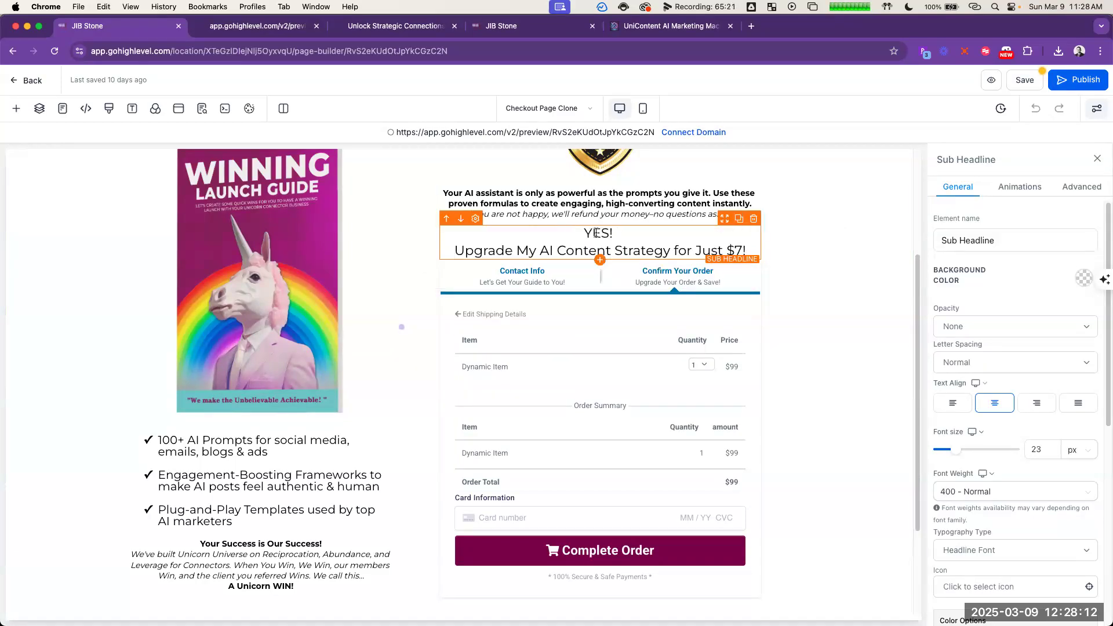
Step: Make "YES!" bold and "Just $7!" bold and underlined in the sub headline above the order form
{"action": "triple_click", "coordinate": [597, 232]}
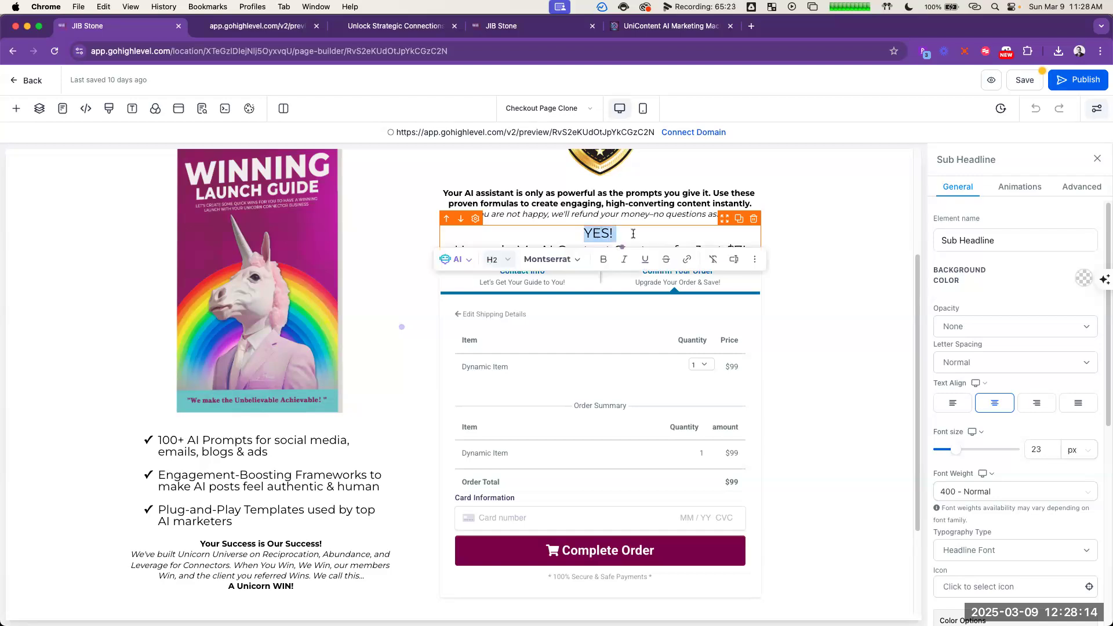
{"action": "key", "text": "super+b"}
{"action": "left_click", "coordinate": [654, 231]}
{"action": "left_click_drag", "start_coordinate": [797, 237], "coordinate": [694, 247]}
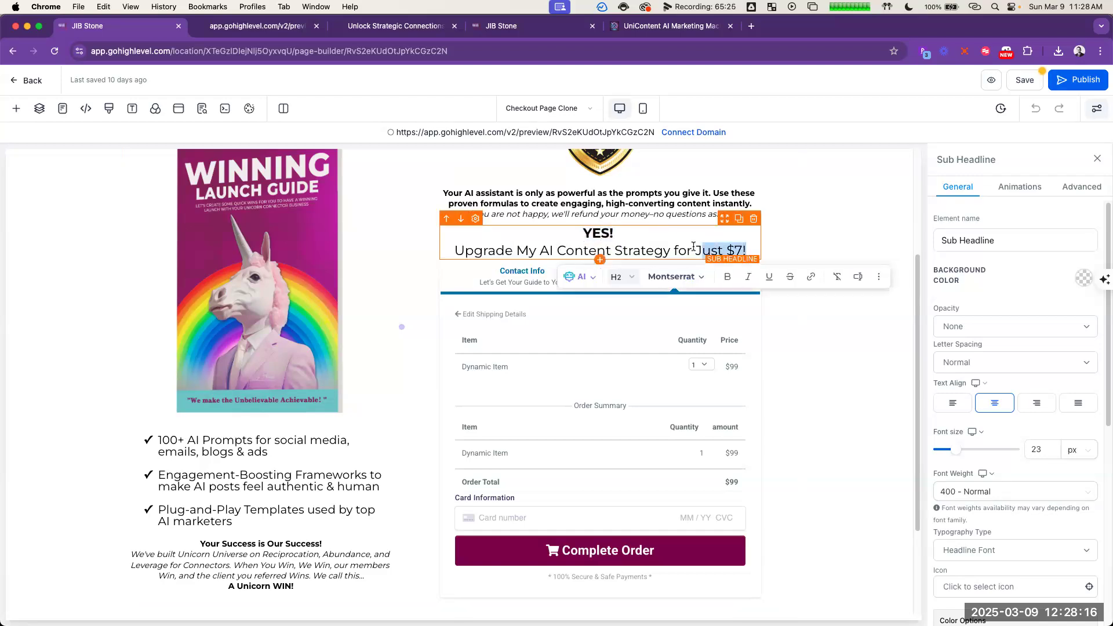
{"action": "left_click", "coordinate": [724, 278]}
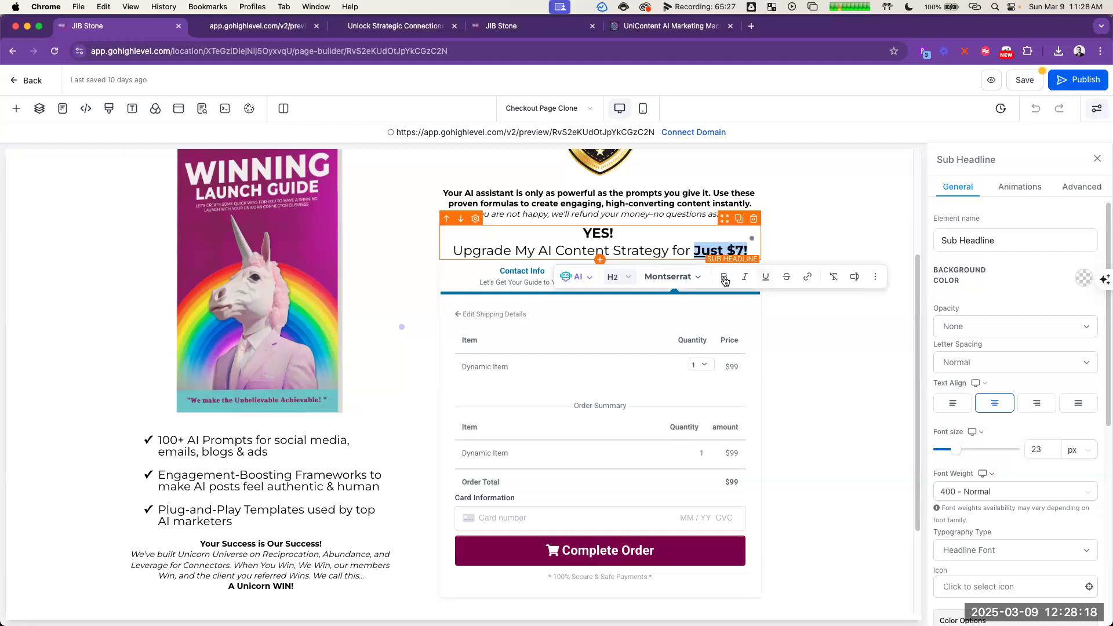
{"action": "left_click", "coordinate": [823, 211]}
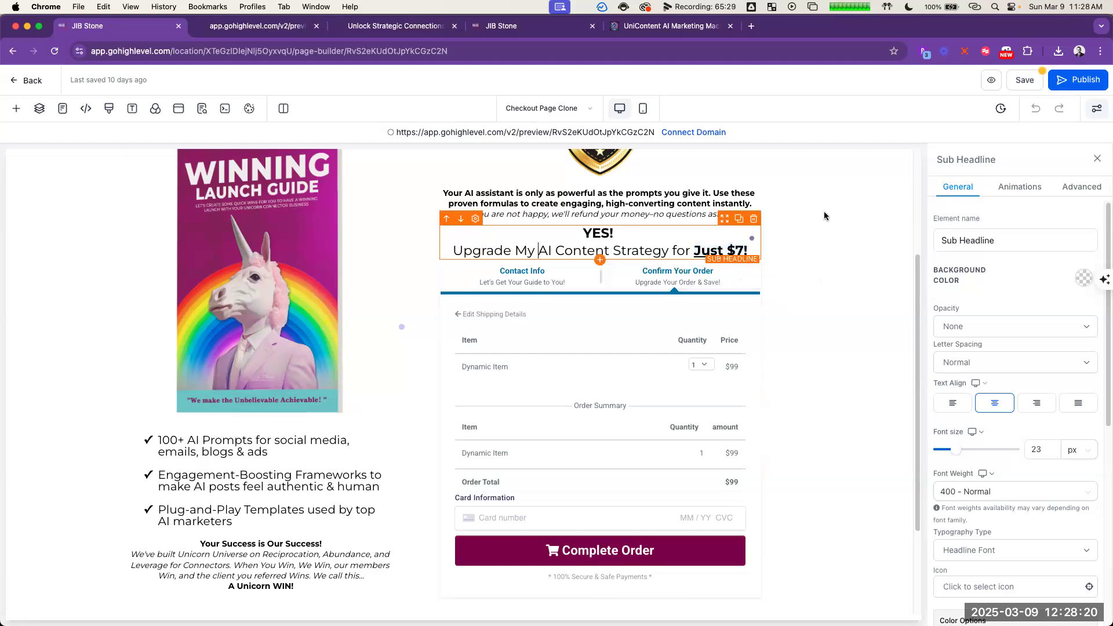
{"action": "left_click", "coordinate": [858, 321]}
Step: Copy the scarcity line "Special one-time price—only available NOW!" from the additional enhancements in ChatGPT's answer
{"action": "scroll", "coordinate": [870, 328], "scroll_direction": "up", "scroll_amount": 3}
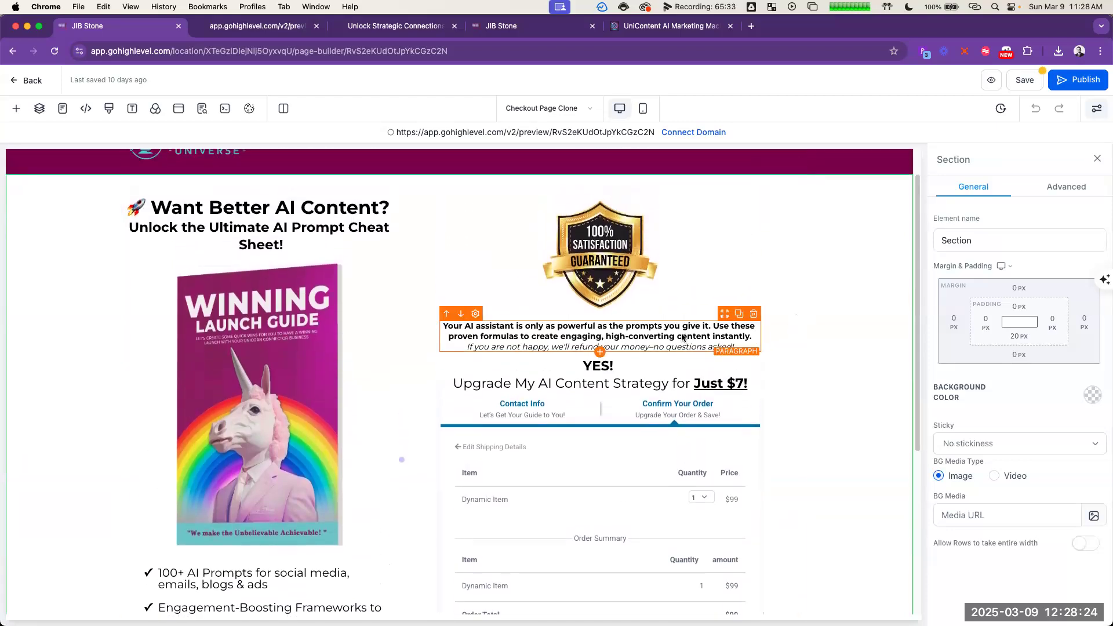
{"action": "scroll", "coordinate": [680, 341], "scroll_direction": "down", "scroll_amount": 3}
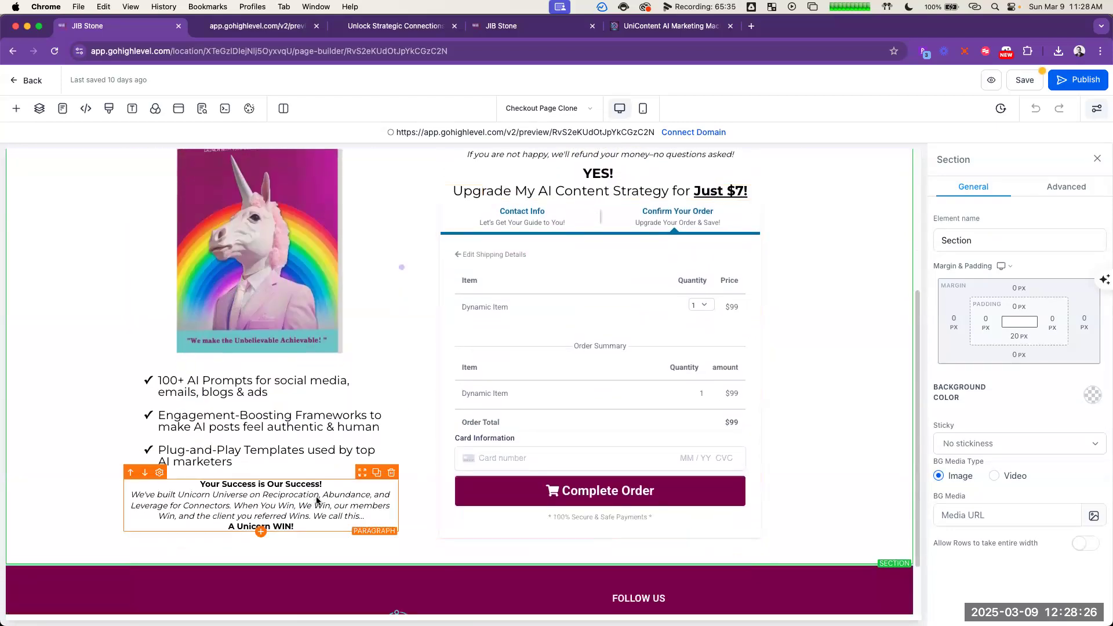
{"action": "key", "text": "super+grave"}
{"action": "scroll", "coordinate": [757, 363], "scroll_direction": "down", "scroll_amount": 1}
{"action": "scroll", "coordinate": [761, 362], "scroll_direction": "down", "scroll_amount": 2}
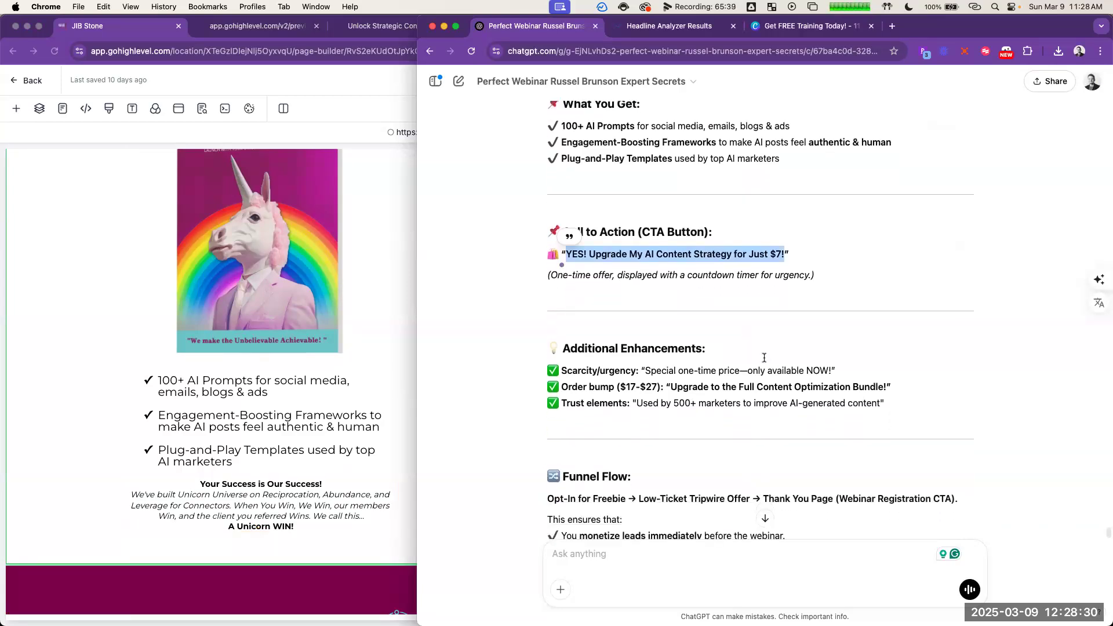
{"action": "scroll", "coordinate": [764, 358], "scroll_direction": "down", "scroll_amount": 1}
{"action": "left_click", "coordinate": [818, 399]}
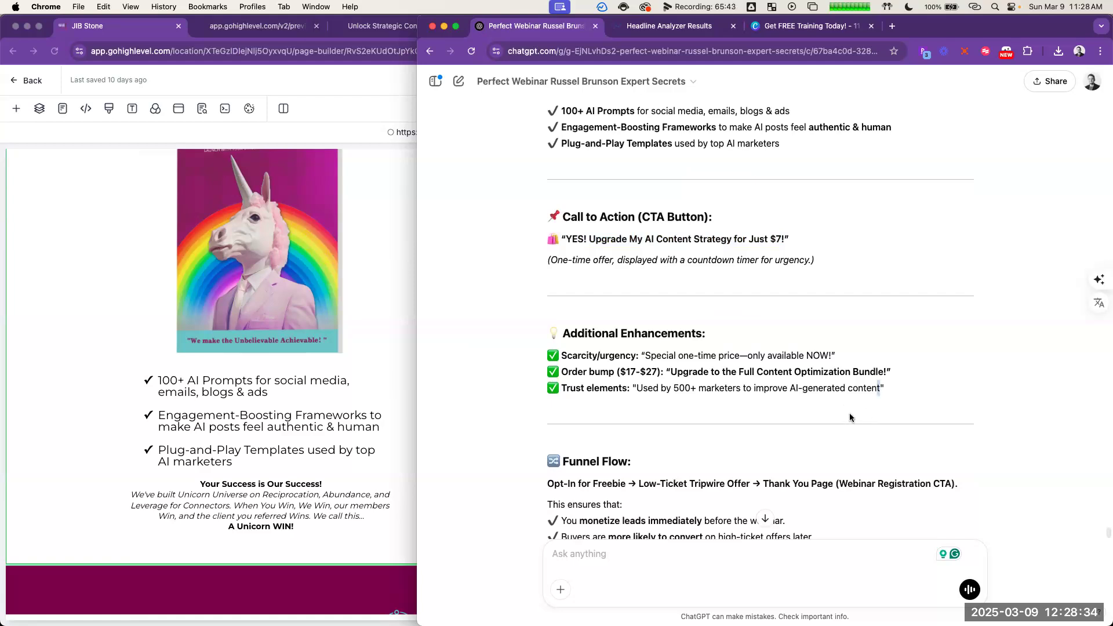
{"action": "left_click_drag", "start_coordinate": [831, 355], "coordinate": [644, 352]}
{"action": "key", "text": "super+c"}
Step: Replace the "Your Success is Our Success!" line below the bullets with "Special one-time price—only available NOW!" on the checkout page
{"action": "left_click", "coordinate": [273, 486]}
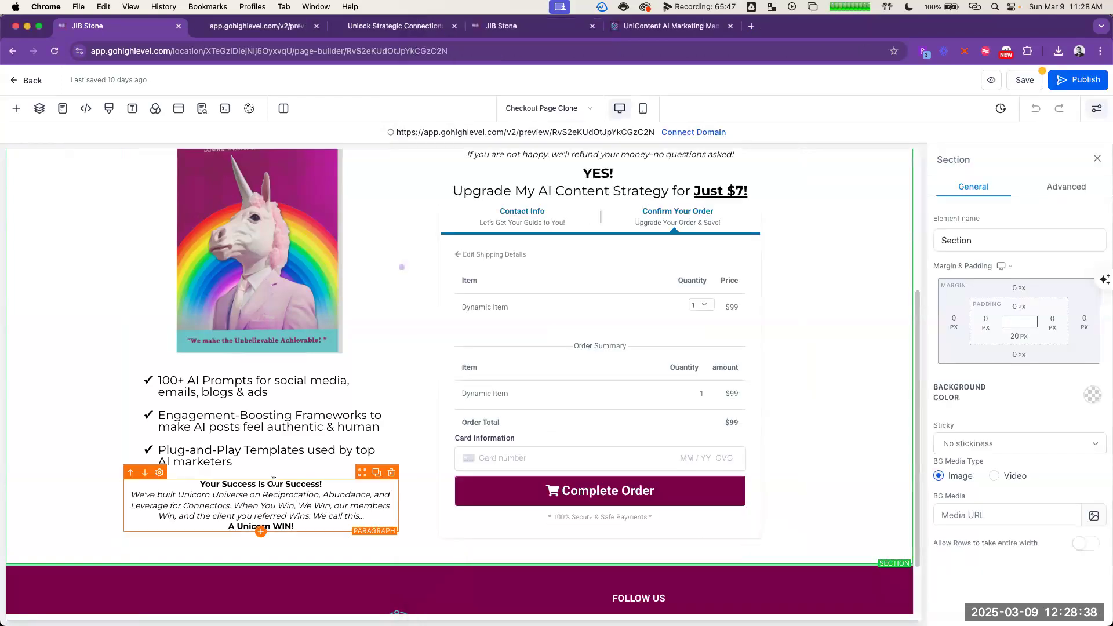
{"action": "triple_click", "coordinate": [272, 485]}
{"action": "key", "text": "super+v"}
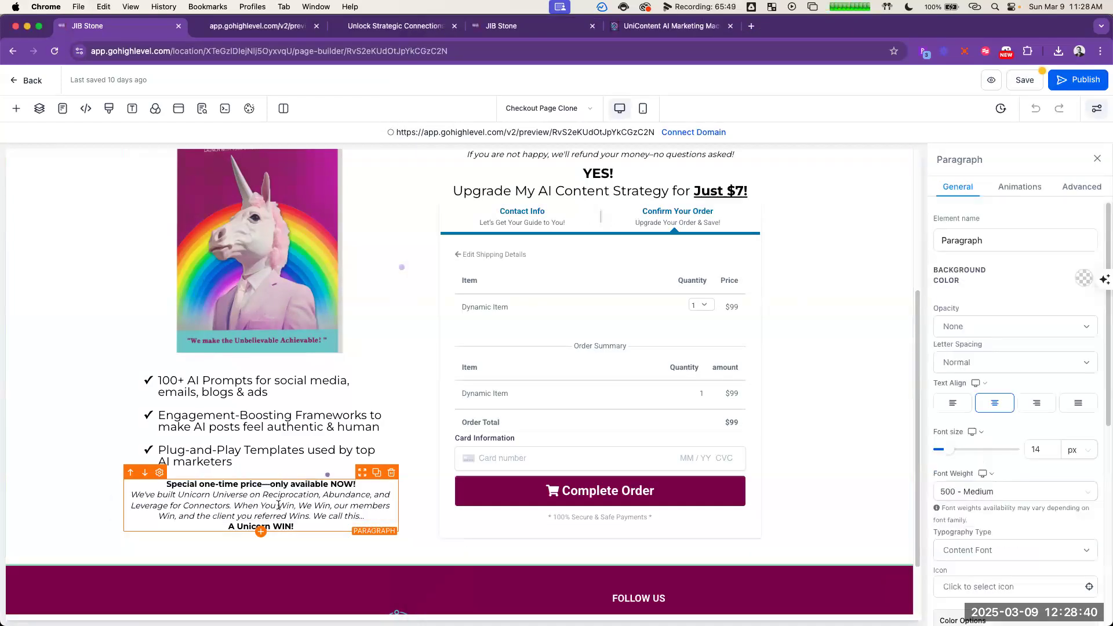
Step: Select the italic text under the scarcity line, and look through ChatGPT's tripwire answer for copy to replace it
{"action": "triple_click", "coordinate": [279, 505]}
{"action": "key", "text": "super+Tab"}
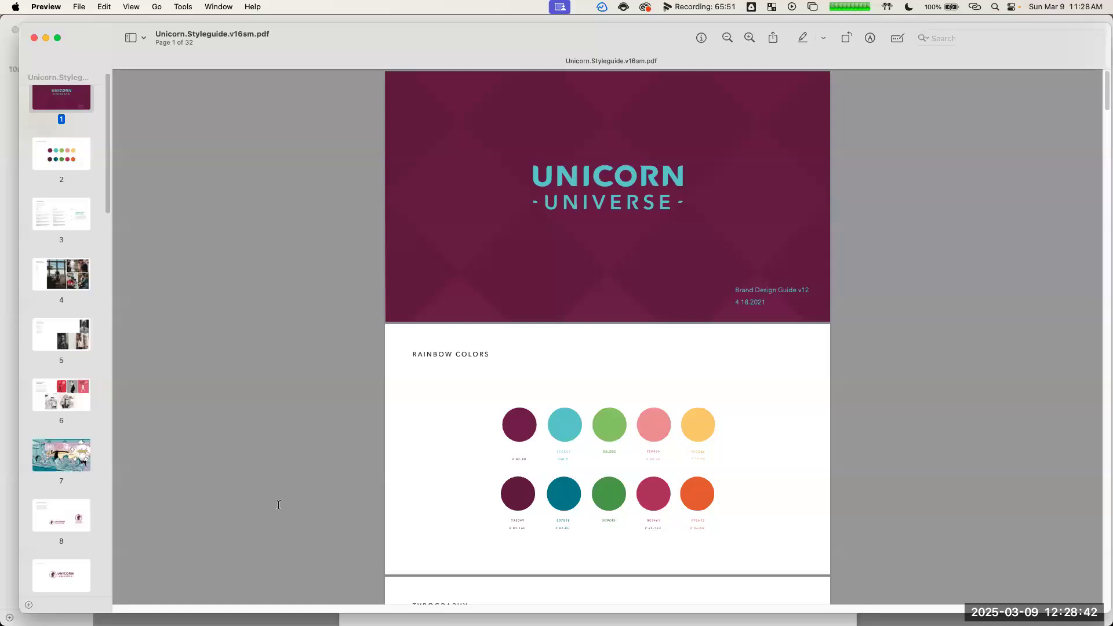
{"action": "key", "text": "super+Tab"}
{"action": "scroll", "coordinate": [779, 409], "scroll_direction": "down", "scroll_amount": 1}
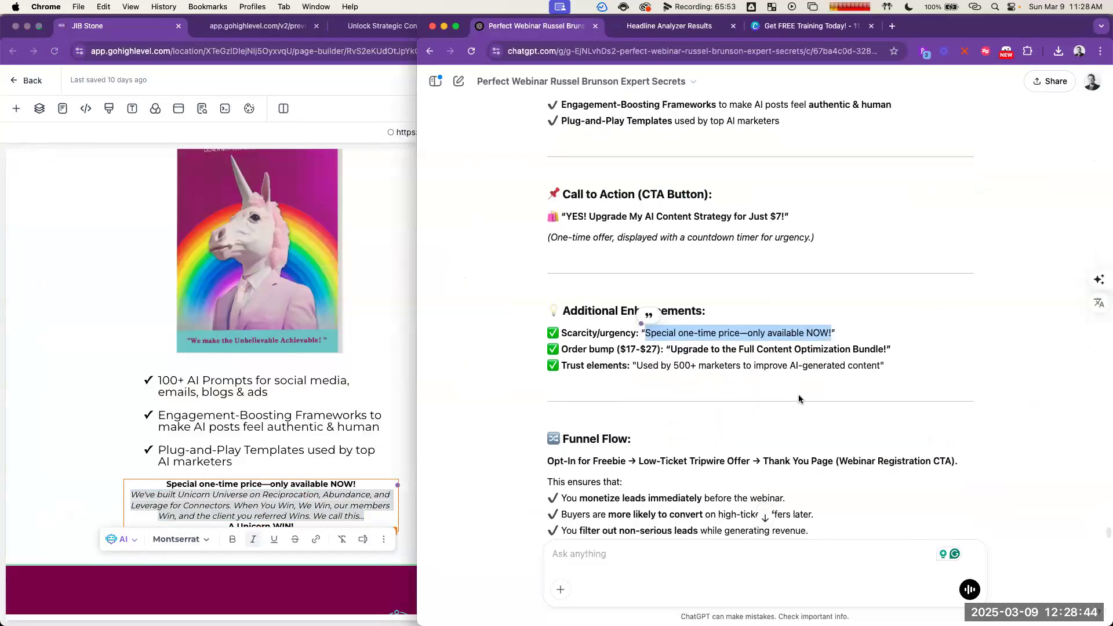
{"action": "scroll", "coordinate": [806, 394], "scroll_direction": "down", "scroll_amount": 3}
{"action": "scroll", "coordinate": [817, 393], "scroll_direction": "down", "scroll_amount": 3}
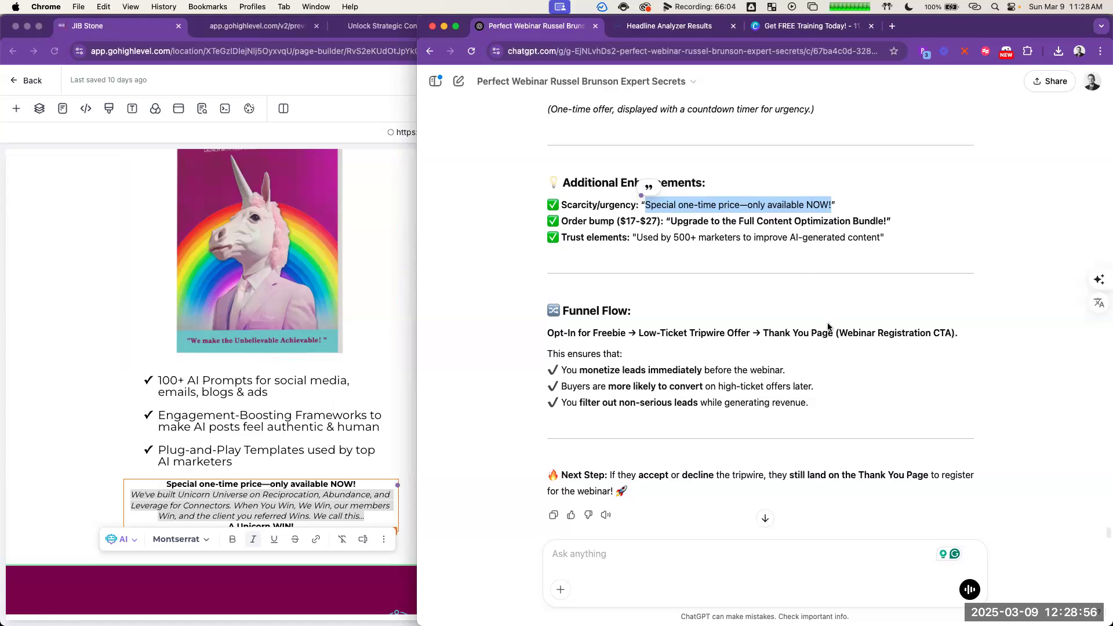
{"action": "scroll", "coordinate": [828, 326], "scroll_direction": "up", "scroll_amount": 15}
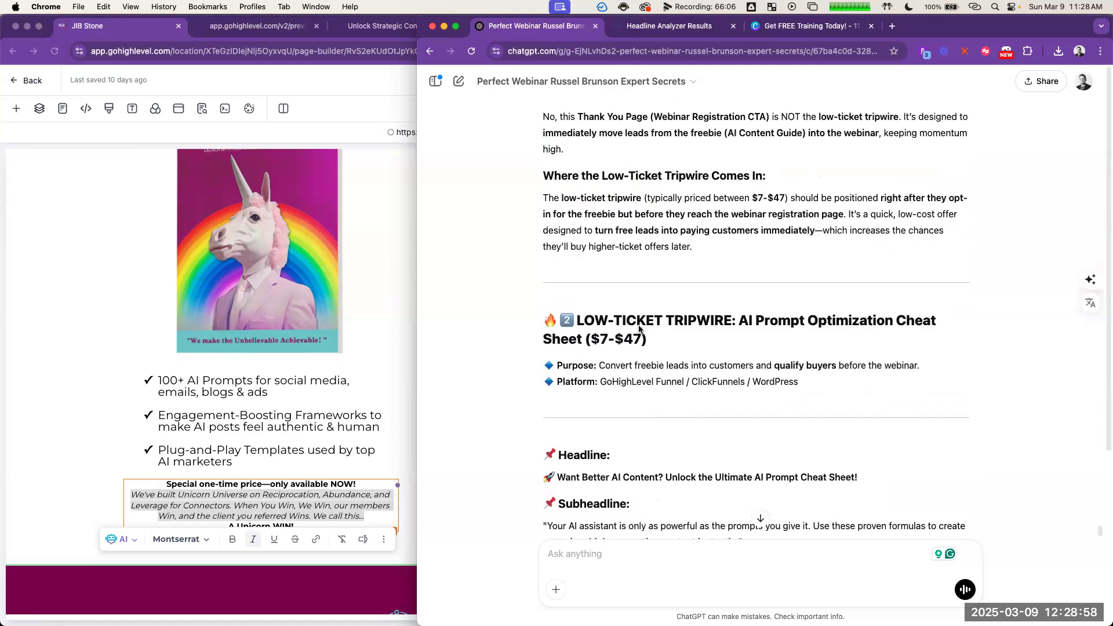
Step: Search the open tabs for "marketing", open the UniContent Marketing Machine document and examine its lead magnet and checkout order bumps
{"action": "key", "text": "super+shift+a"}
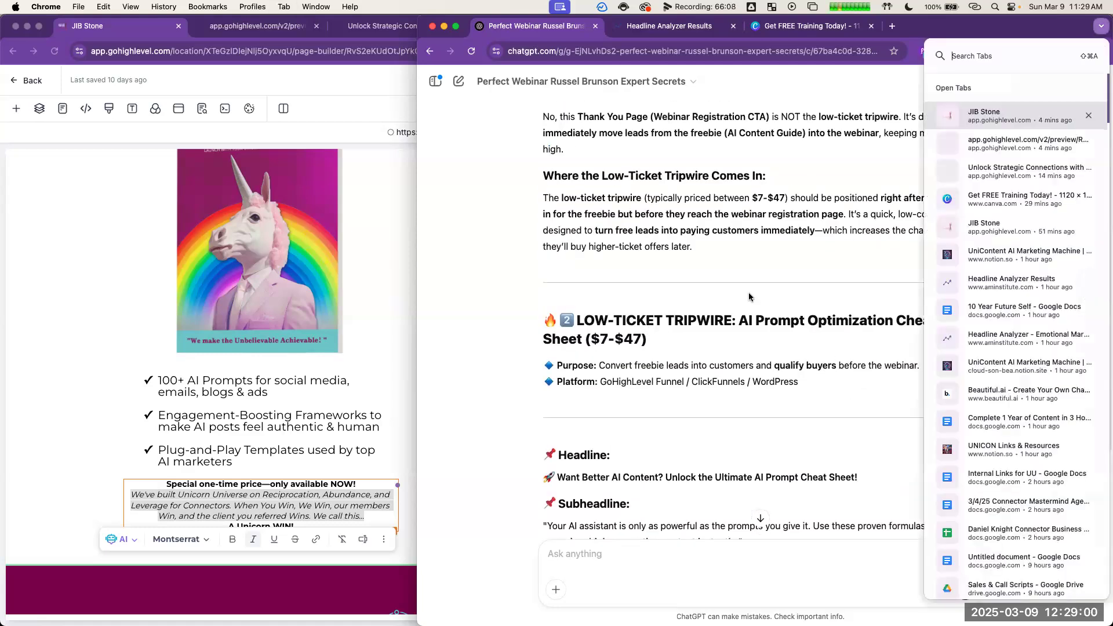
{"action": "type", "text": "marketin"}
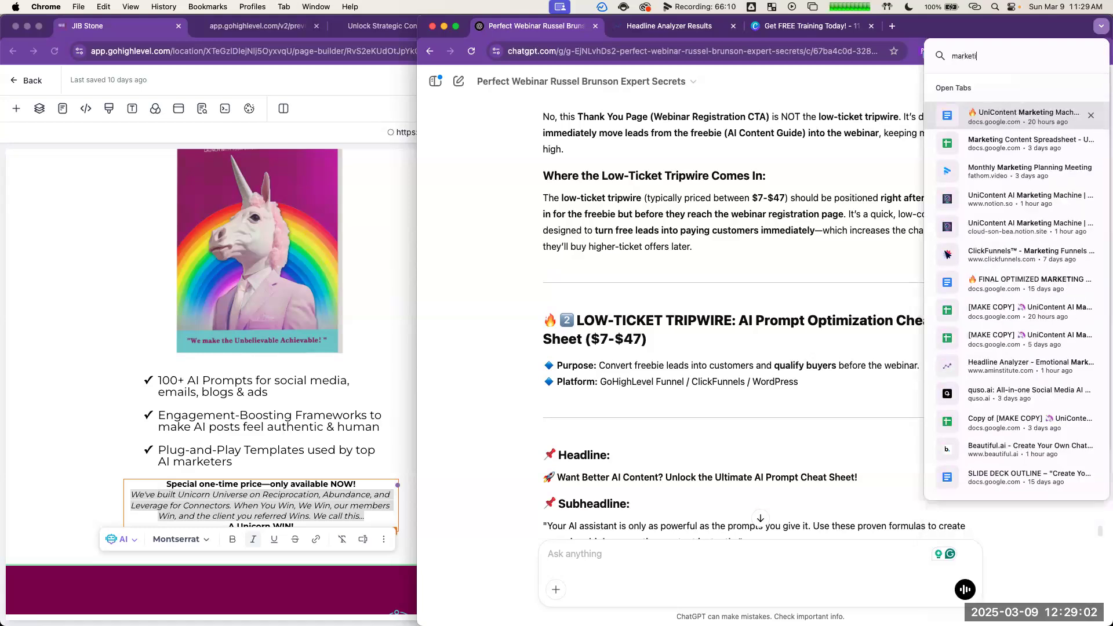
{"action": "left_click", "coordinate": [1006, 119]}
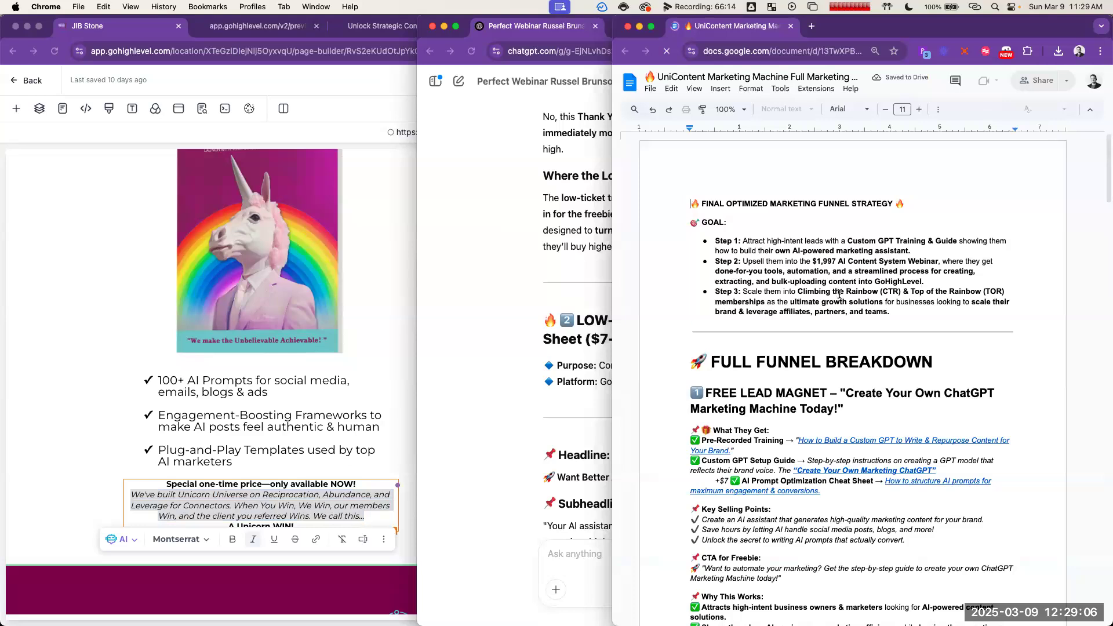
{"action": "scroll", "coordinate": [841, 294], "scroll_direction": "down", "scroll_amount": 5}
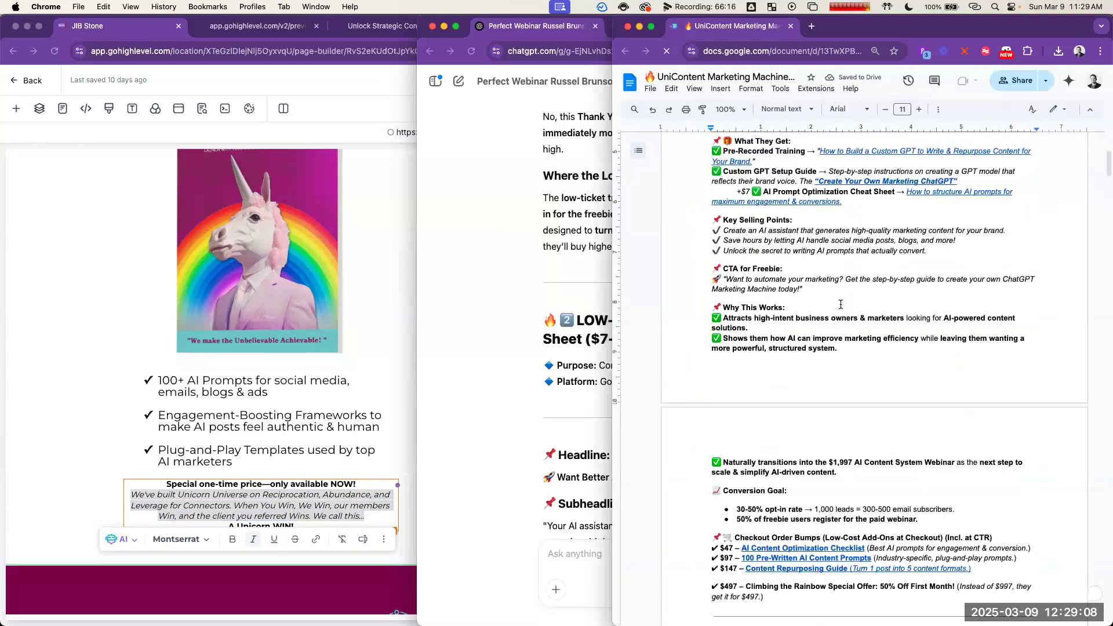
{"action": "left_click", "coordinate": [733, 191]}
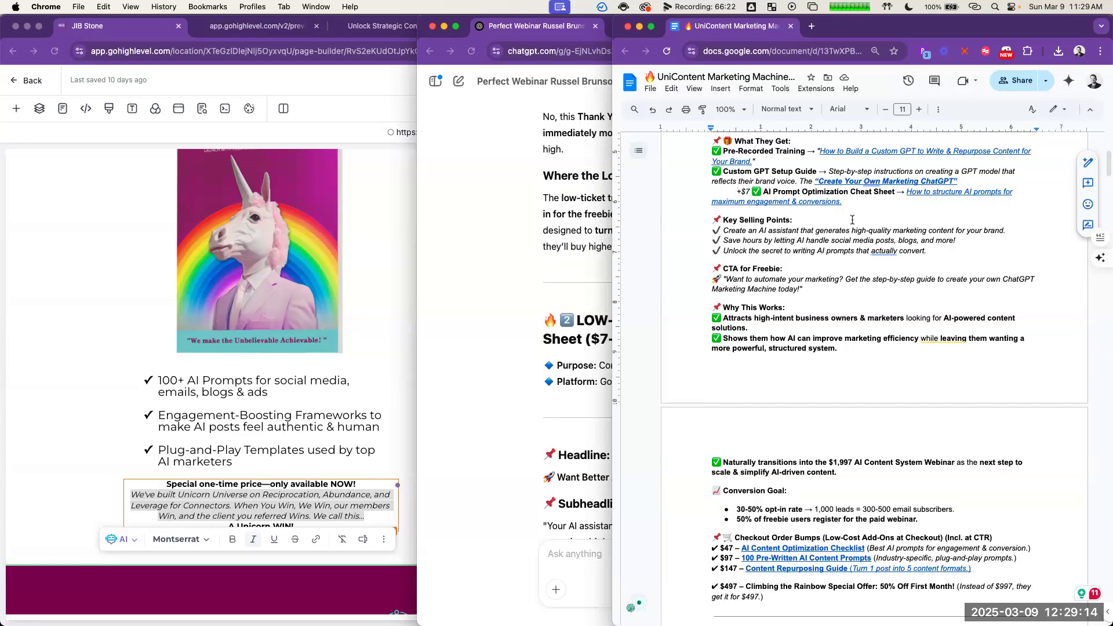
{"action": "scroll", "coordinate": [852, 220], "scroll_direction": "down", "scroll_amount": 5}
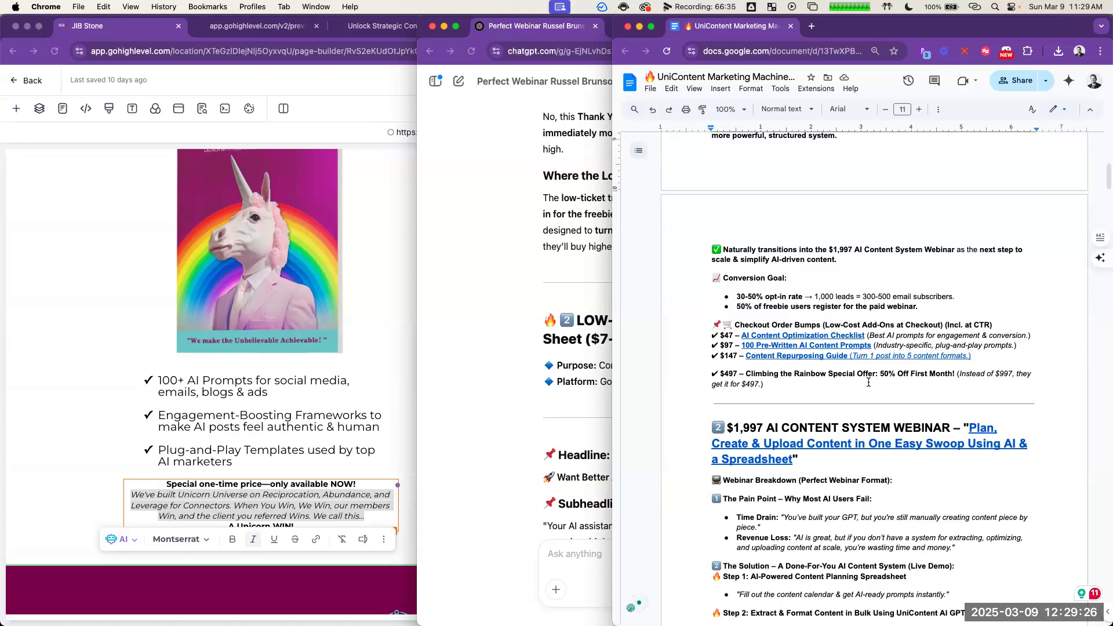
{"action": "scroll", "coordinate": [868, 382], "scroll_direction": "up", "scroll_amount": 5}
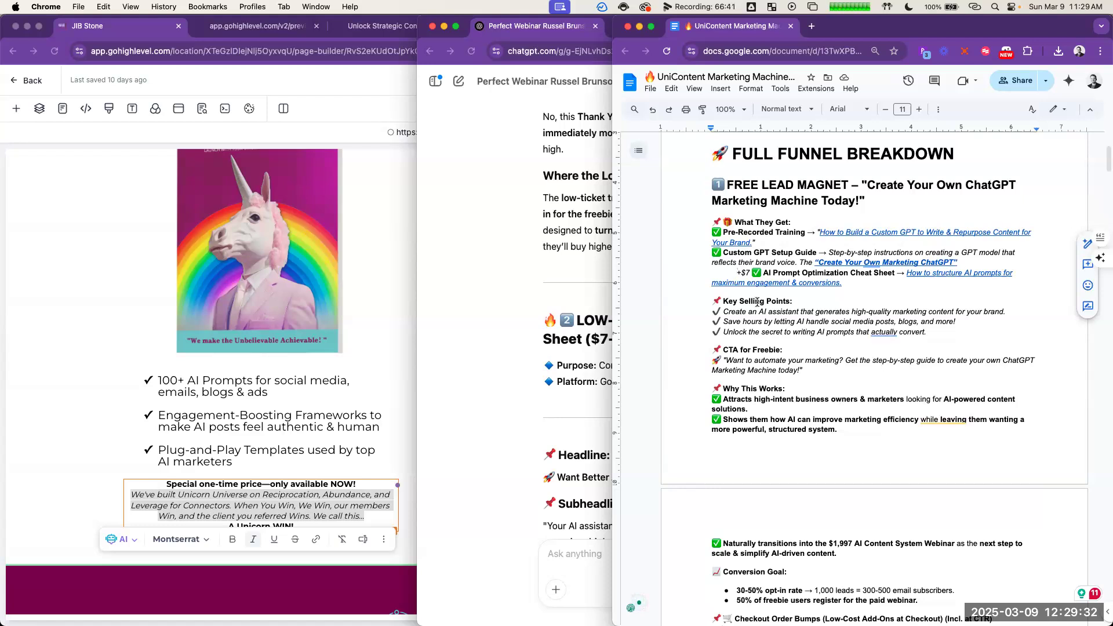
Step: View the preview of the ChatGPT Marketing Machine opt-in page and examine its AI Prompt Optimization Cheat Sheet item
{"action": "left_click", "coordinate": [271, 25]}
{"action": "left_click", "coordinate": [272, 26]}
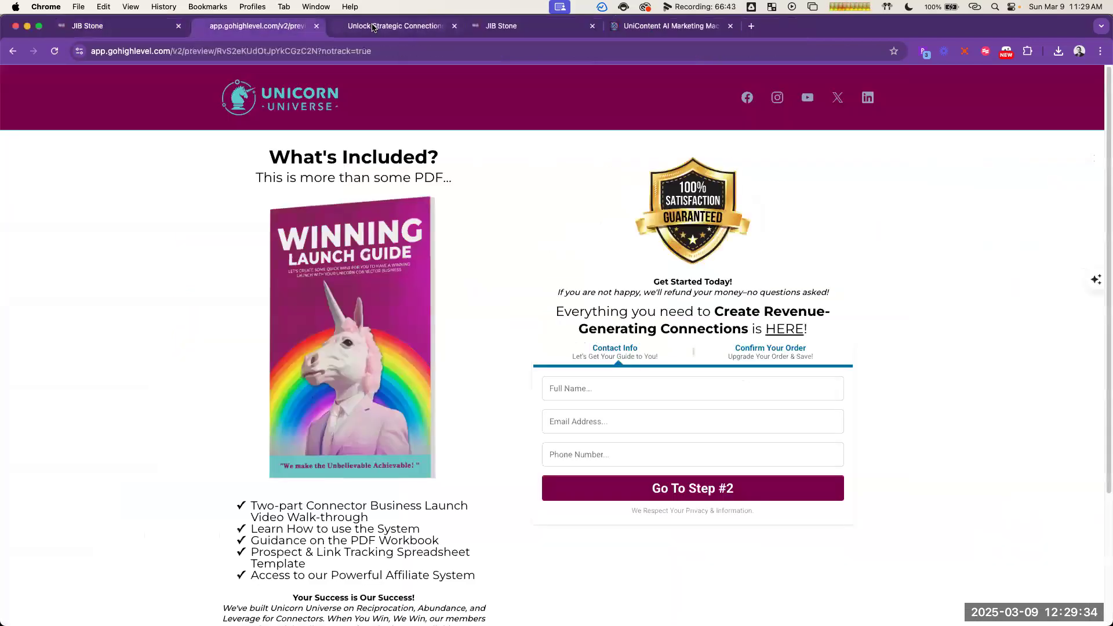
{"action": "left_click", "coordinate": [373, 28]}
{"action": "left_click", "coordinate": [749, 137]}
{"action": "scroll", "coordinate": [756, 313], "scroll_direction": "up", "scroll_amount": 20}
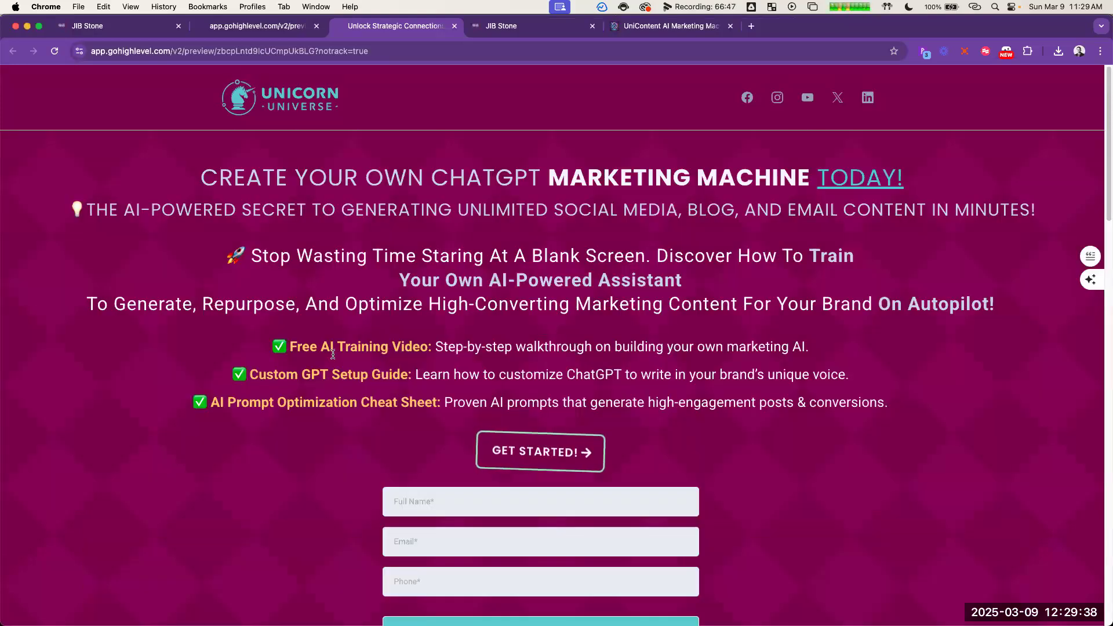
{"action": "left_click_drag", "start_coordinate": [441, 404], "coordinate": [169, 405]}
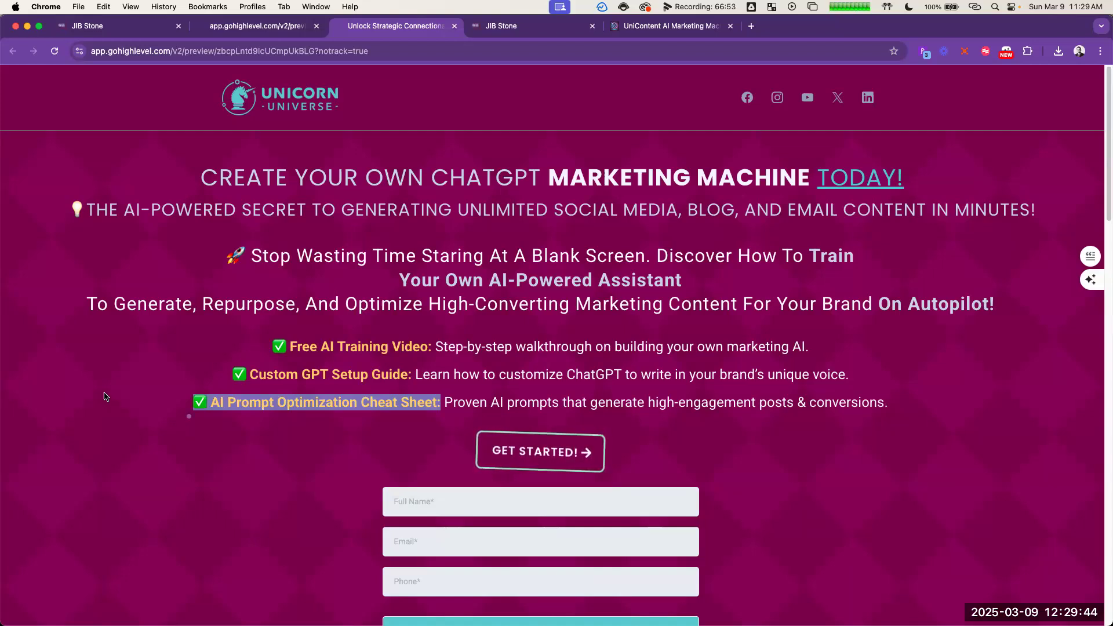
{"action": "left_click", "coordinate": [186, 386]}
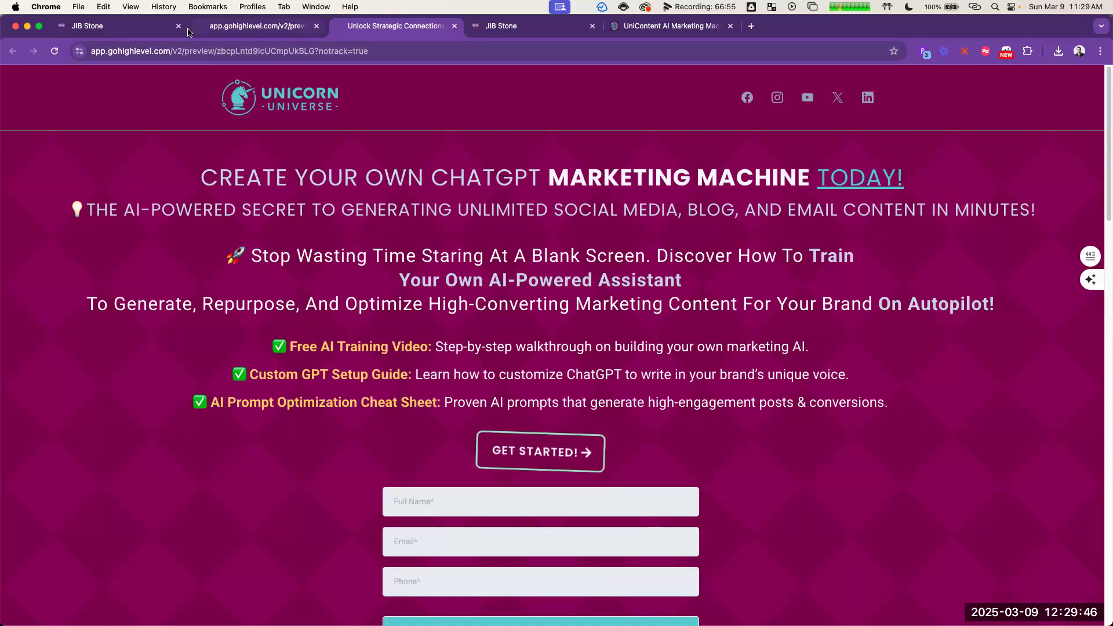
Step: Compare the checkout and opt-in previews with the checkout page editor, and examine the checkout order bumps in the UniContent Marketing Machine document
{"action": "left_click", "coordinate": [243, 26]}
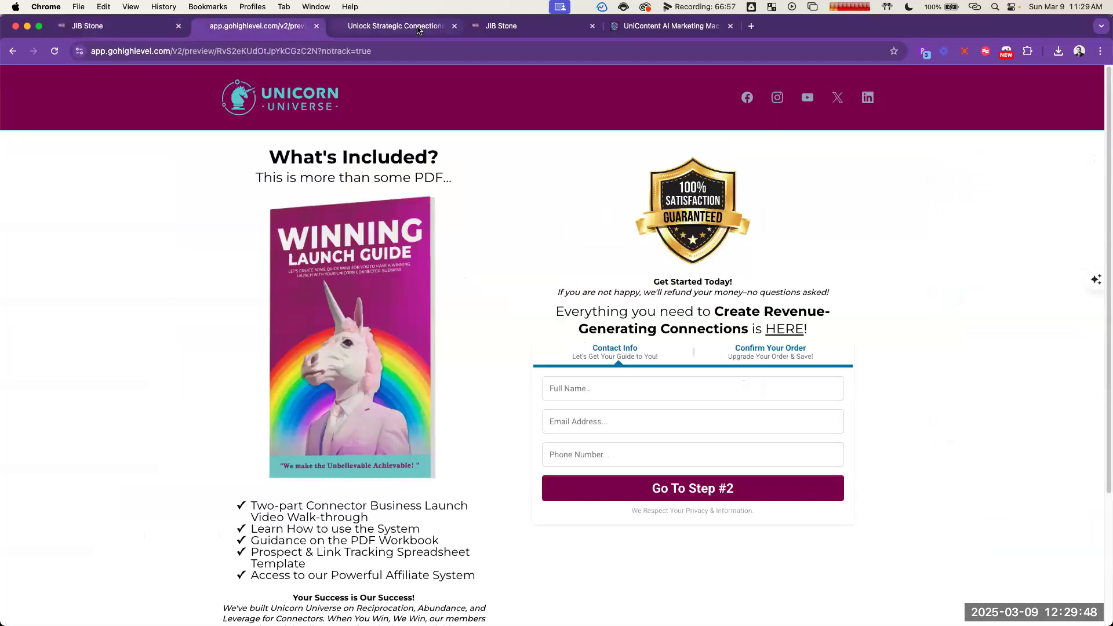
{"action": "left_click", "coordinate": [376, 29]}
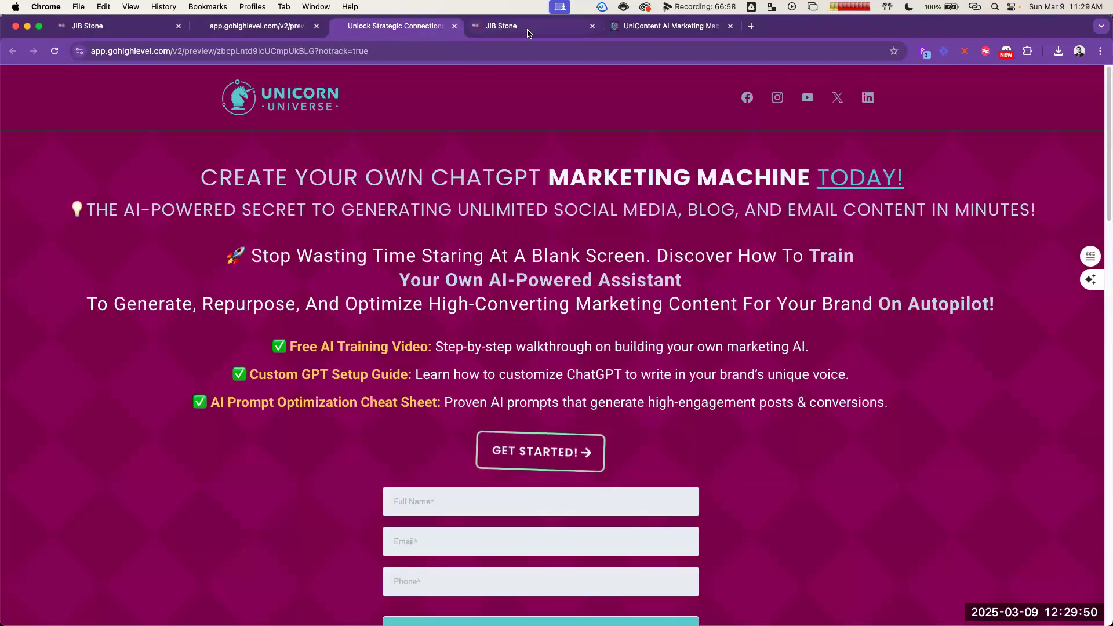
{"action": "left_click", "coordinate": [131, 29]}
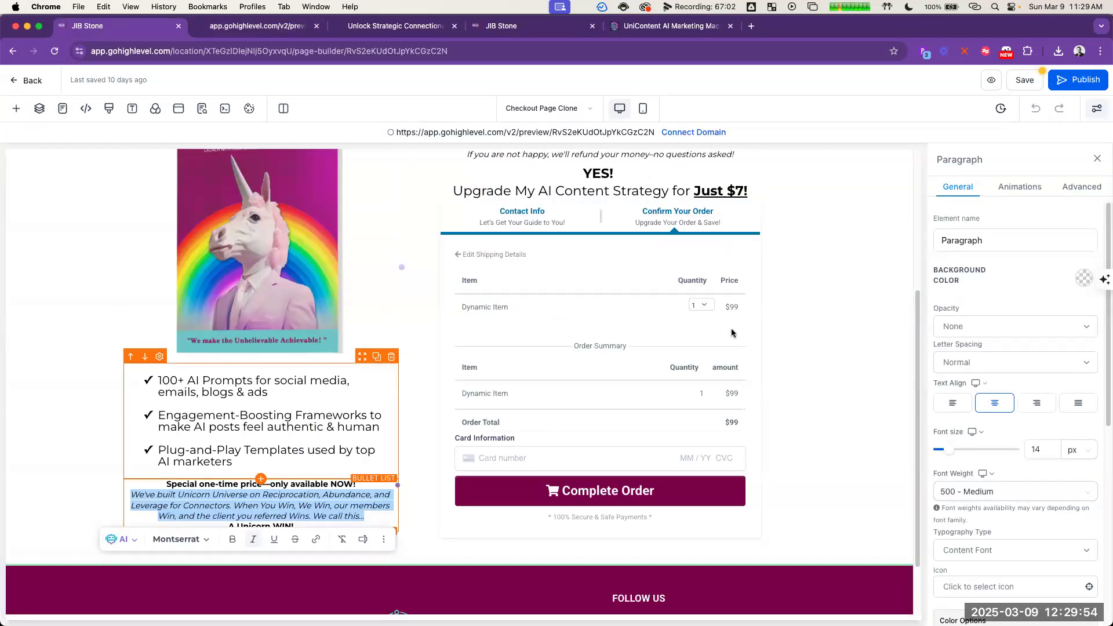
{"action": "key", "text": "super+grave"}
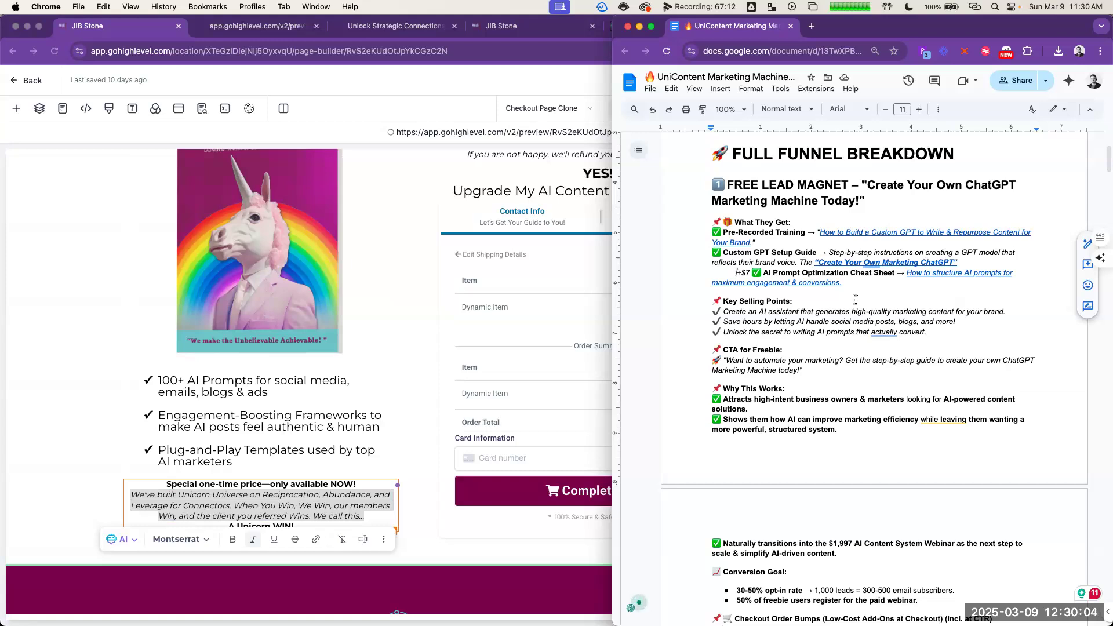
{"action": "scroll", "coordinate": [857, 301], "scroll_direction": "down", "scroll_amount": 5}
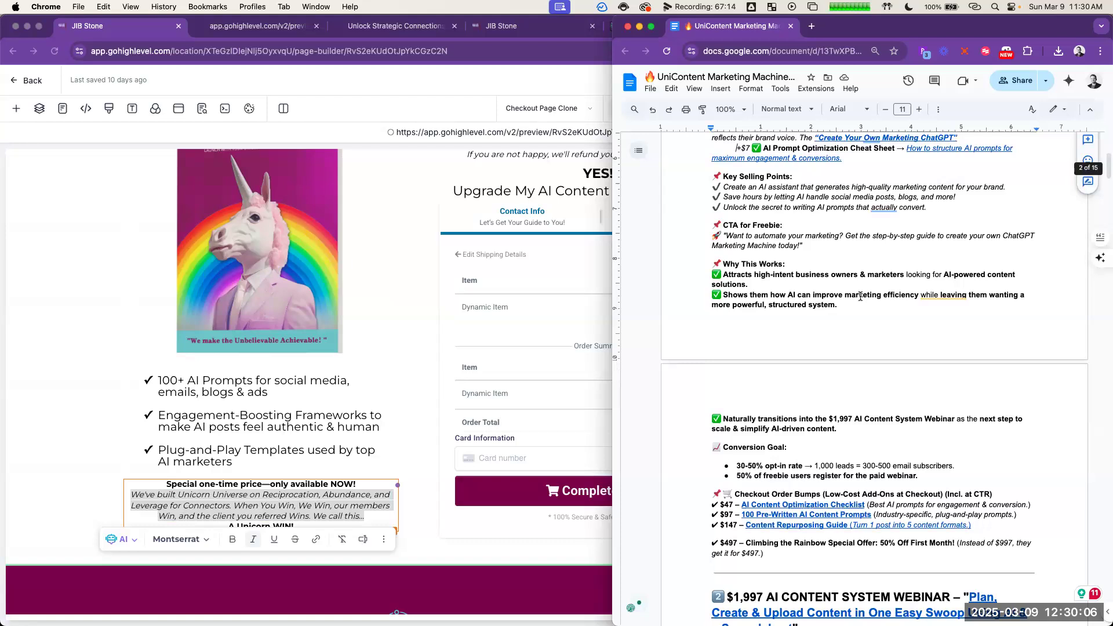
{"action": "scroll", "coordinate": [864, 293], "scroll_direction": "down", "scroll_amount": 1}
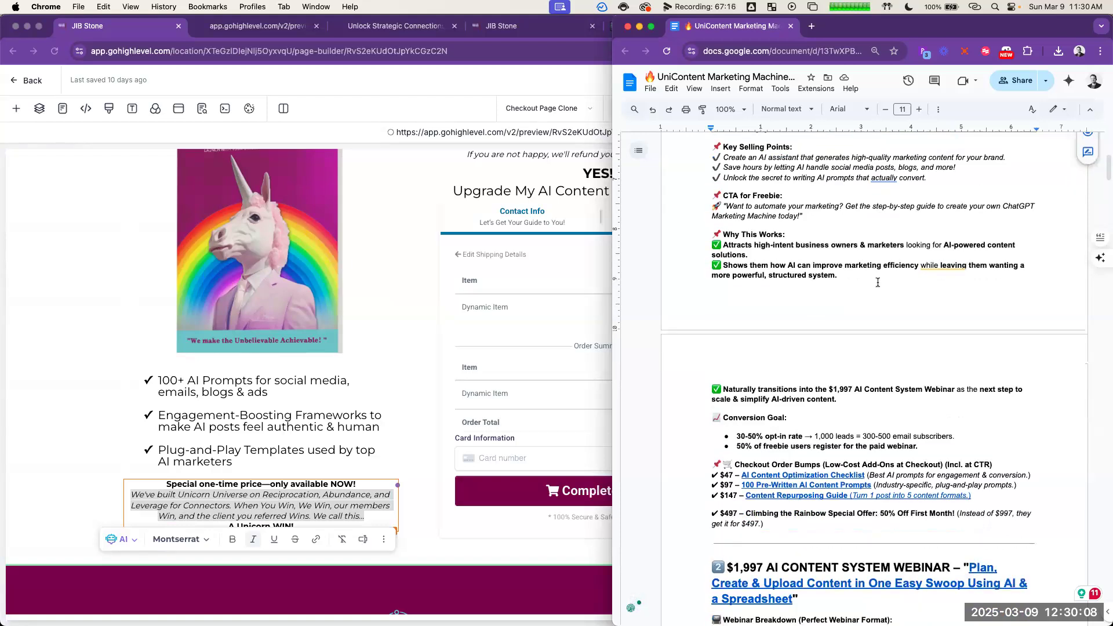
{"action": "scroll", "coordinate": [878, 283], "scroll_direction": "down", "scroll_amount": 2}
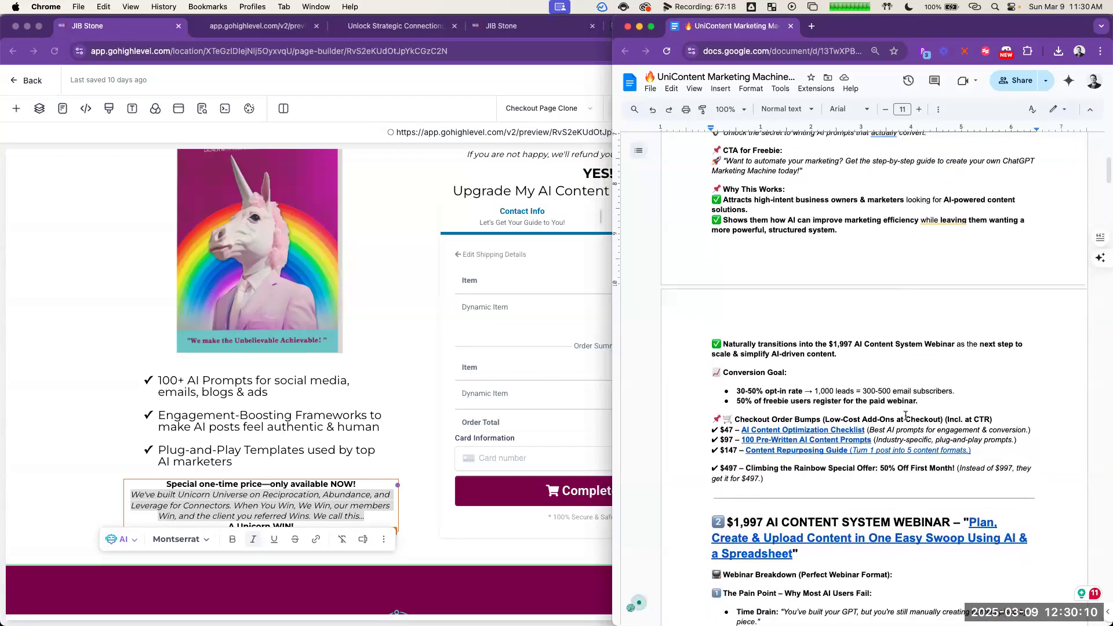
{"action": "scroll", "coordinate": [905, 415], "scroll_direction": "down", "scroll_amount": 1}
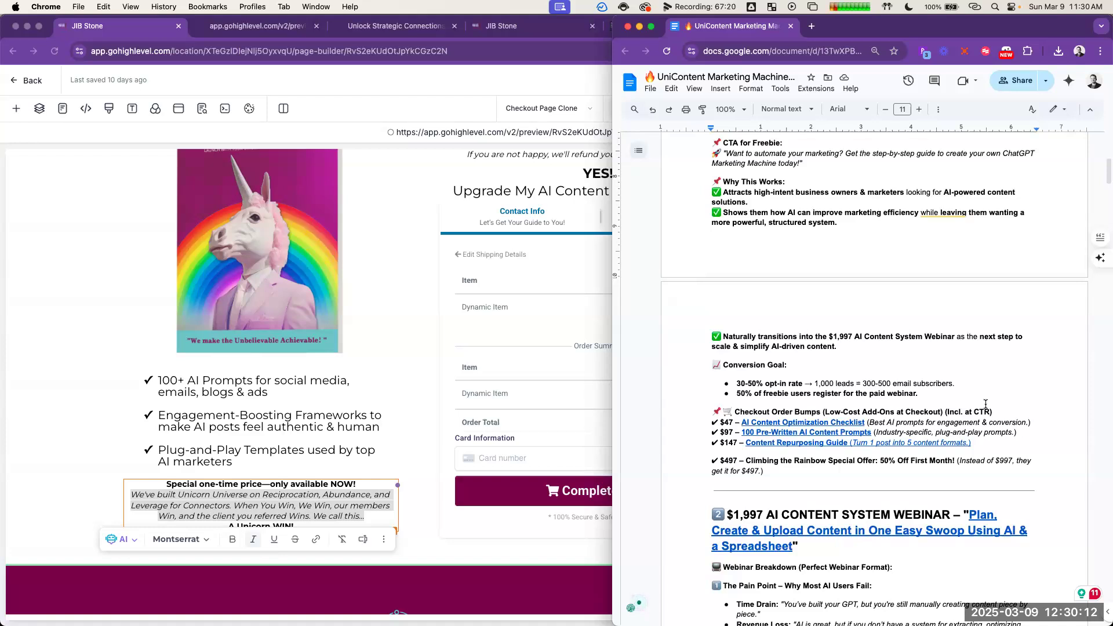
{"action": "scroll", "coordinate": [990, 401], "scroll_direction": "down", "scroll_amount": 1}
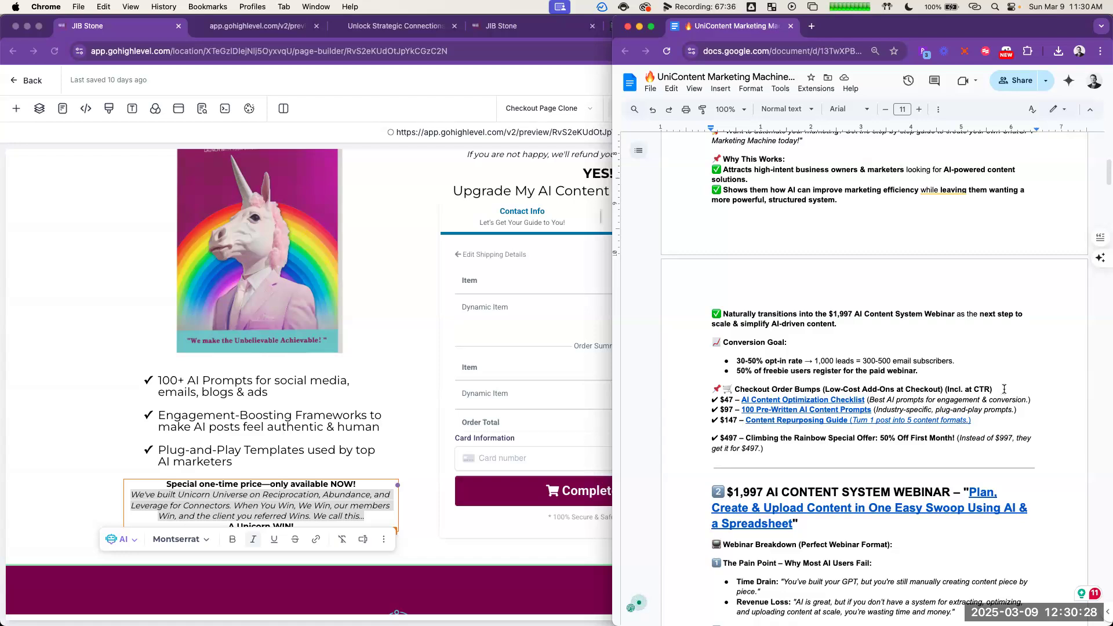
{"action": "scroll", "coordinate": [887, 209], "scroll_direction": "up", "scroll_amount": 5}
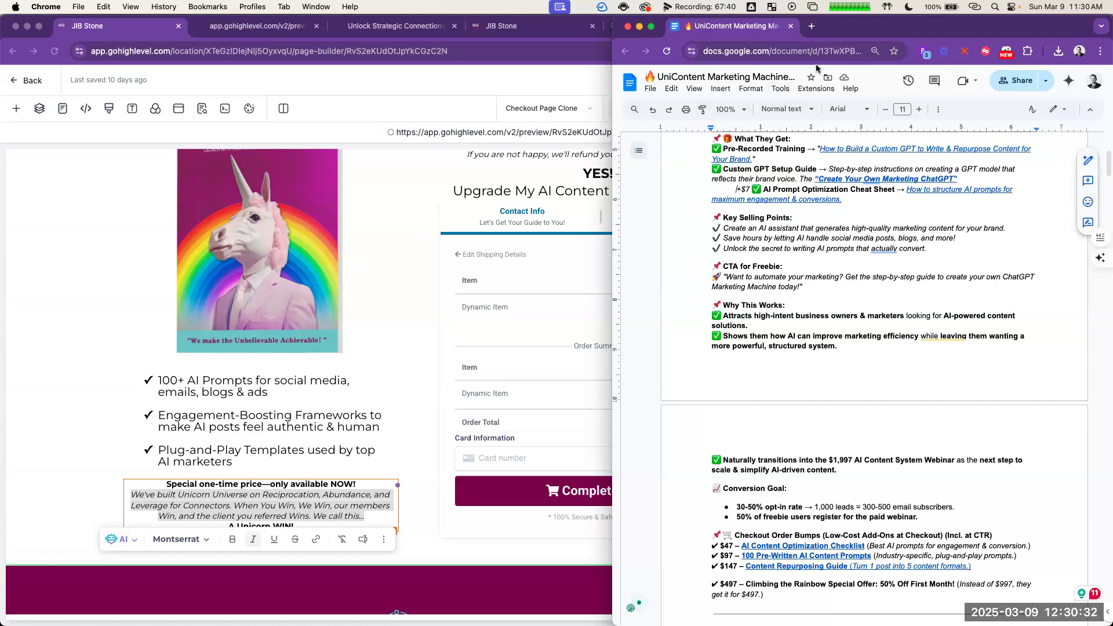
Step: Read ChatGPT's low-ticket tripwire answer from the offer's placement in the funnel through its call to action and additional enhancements
{"action": "key", "text": "super+grave"}
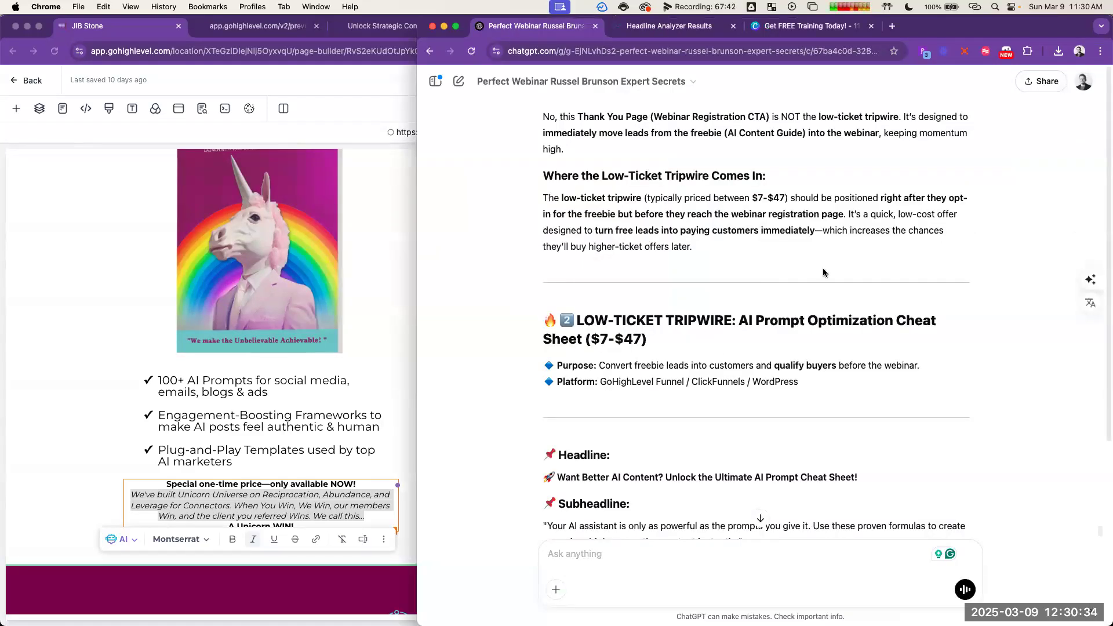
{"action": "scroll", "coordinate": [823, 269], "scroll_direction": "down", "scroll_amount": 2}
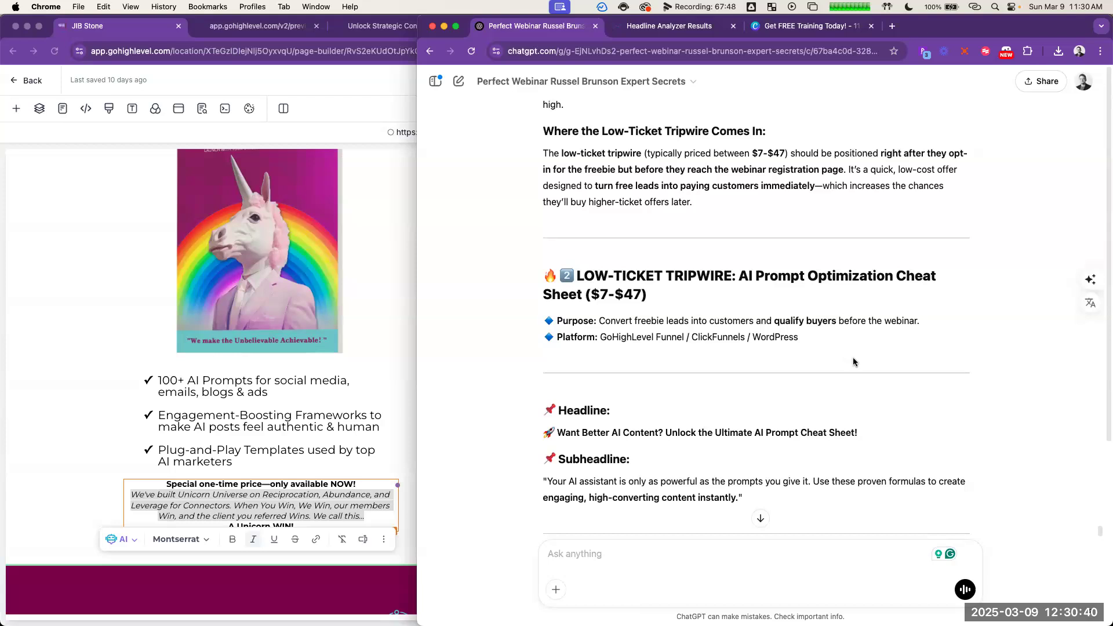
{"action": "scroll", "coordinate": [853, 362], "scroll_direction": "down", "scroll_amount": 4}
{"action": "scroll", "coordinate": [858, 359], "scroll_direction": "down", "scroll_amount": 2}
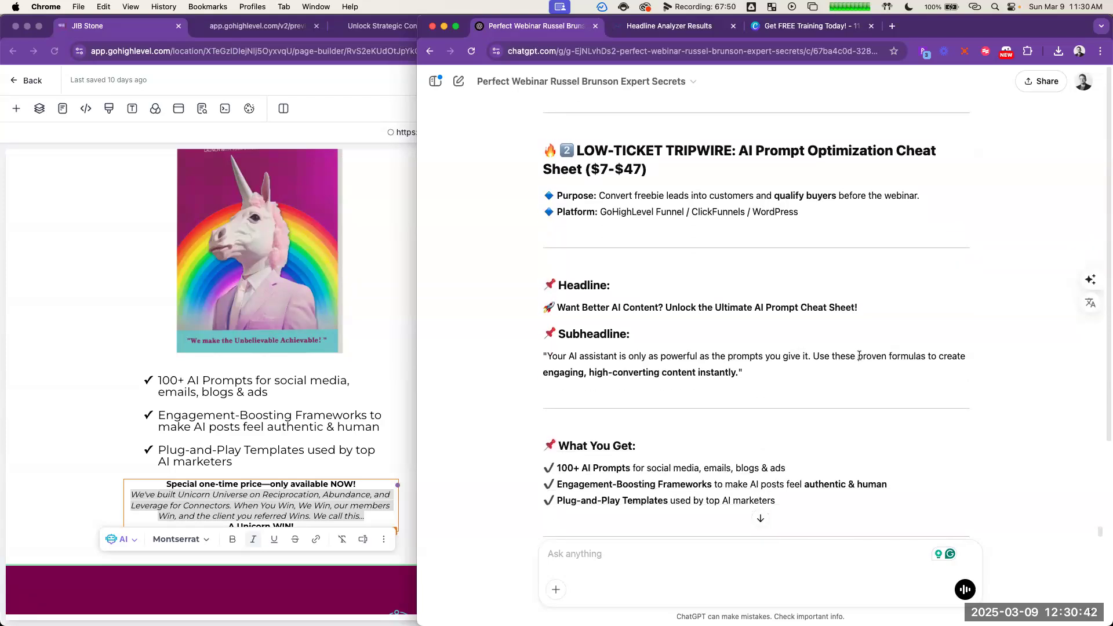
{"action": "scroll", "coordinate": [870, 341], "scroll_direction": "down", "scroll_amount": 1}
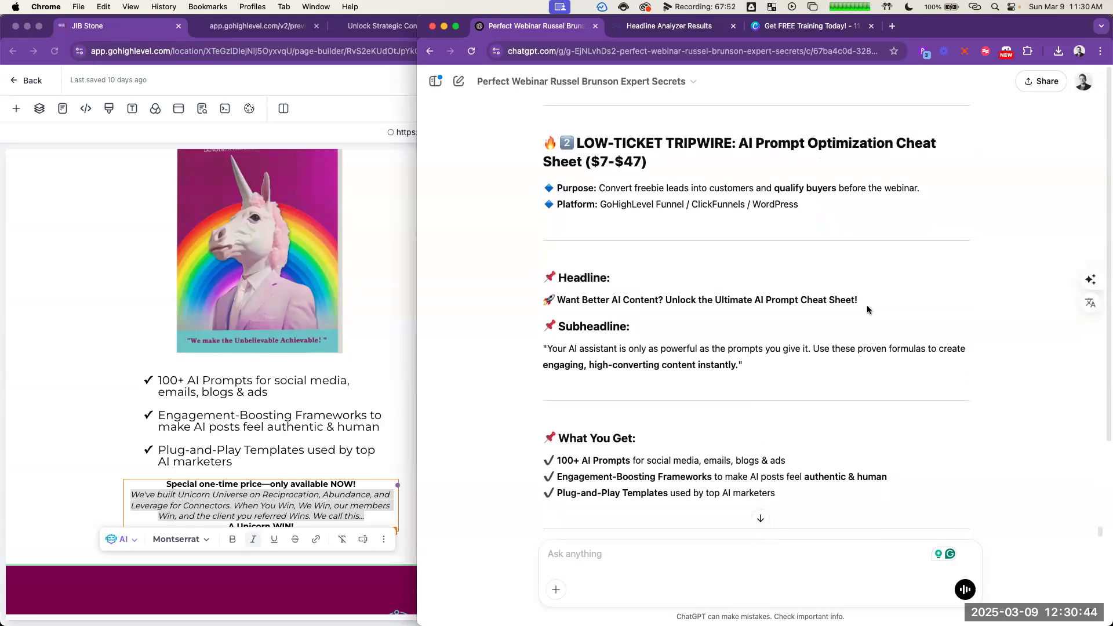
{"action": "scroll", "coordinate": [862, 312], "scroll_direction": "down", "scroll_amount": 3}
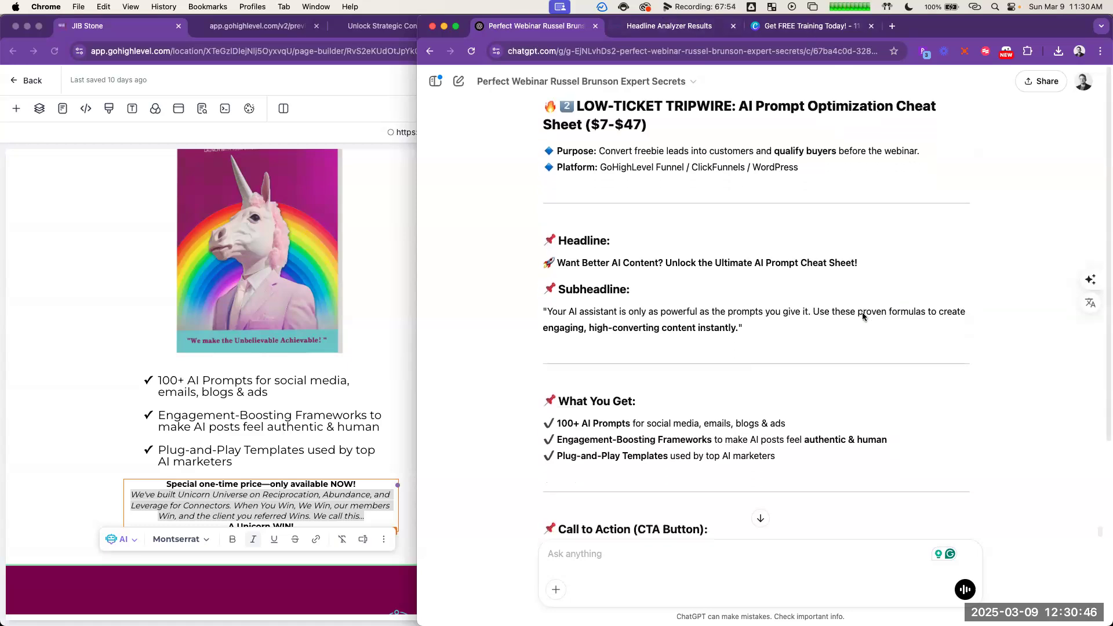
{"action": "scroll", "coordinate": [865, 313], "scroll_direction": "down", "scroll_amount": 5}
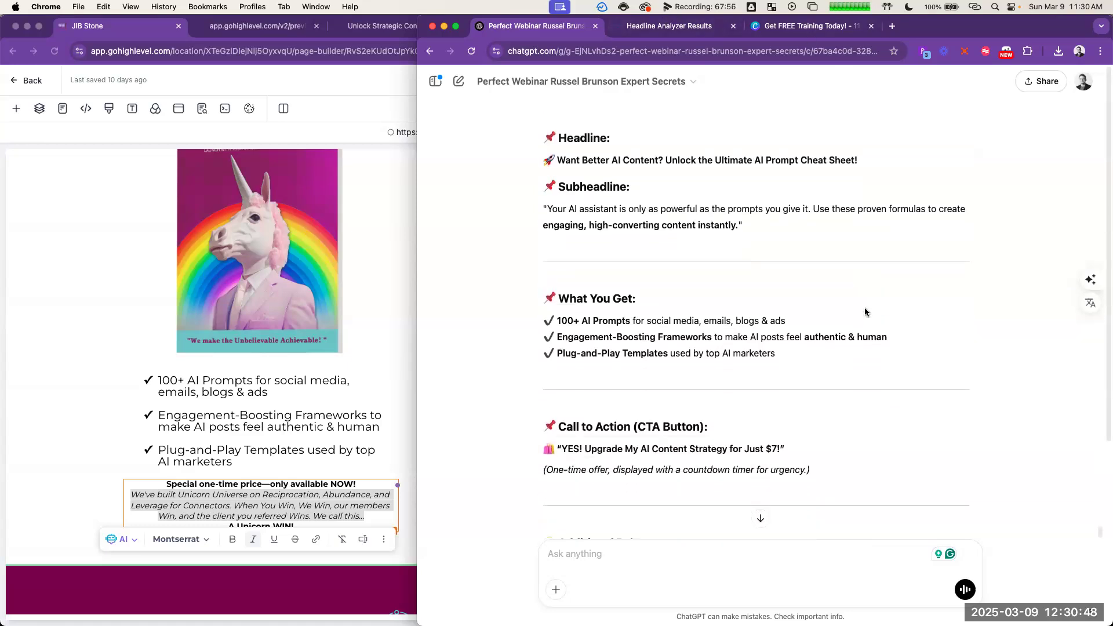
{"action": "scroll", "coordinate": [866, 307], "scroll_direction": "down", "scroll_amount": 2}
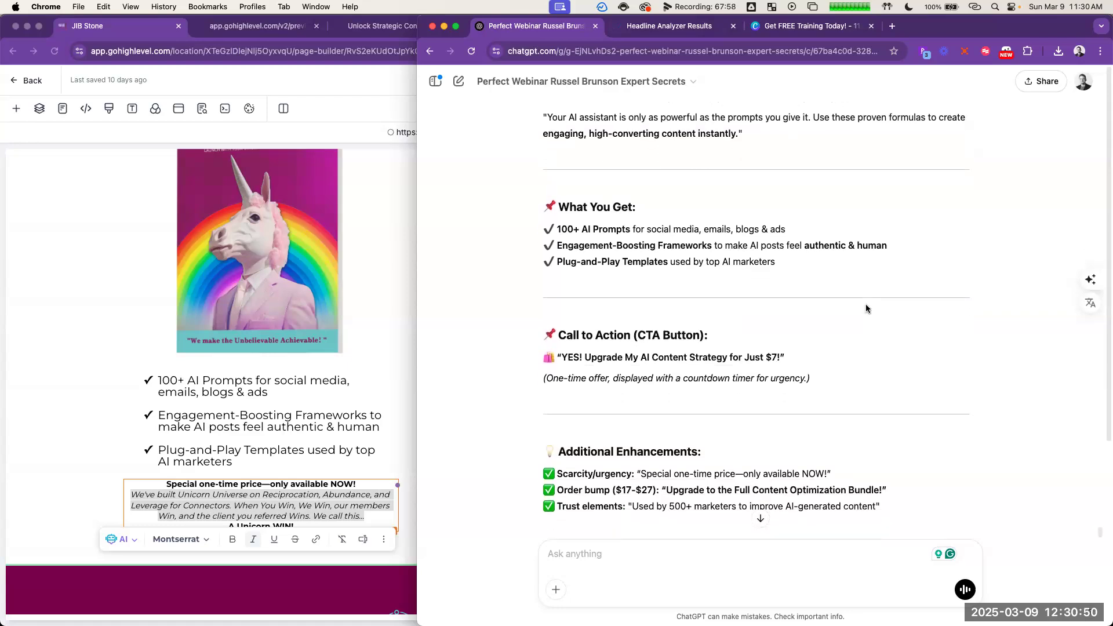
{"action": "scroll", "coordinate": [866, 305], "scroll_direction": "down", "scroll_amount": 2}
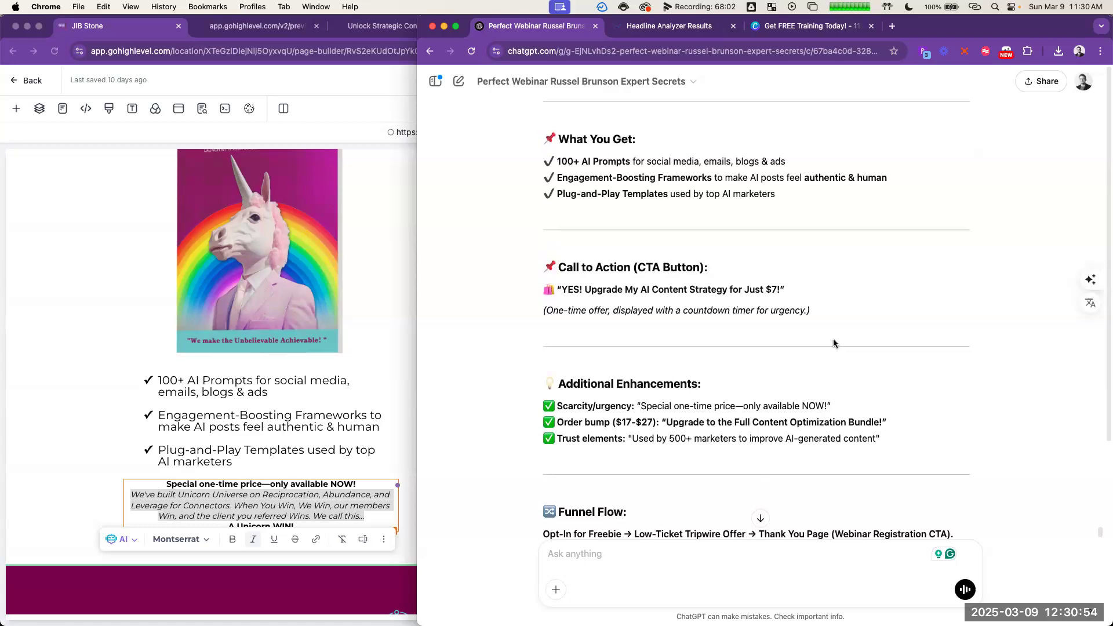
{"action": "scroll", "coordinate": [826, 308], "scroll_direction": "up", "scroll_amount": 4}
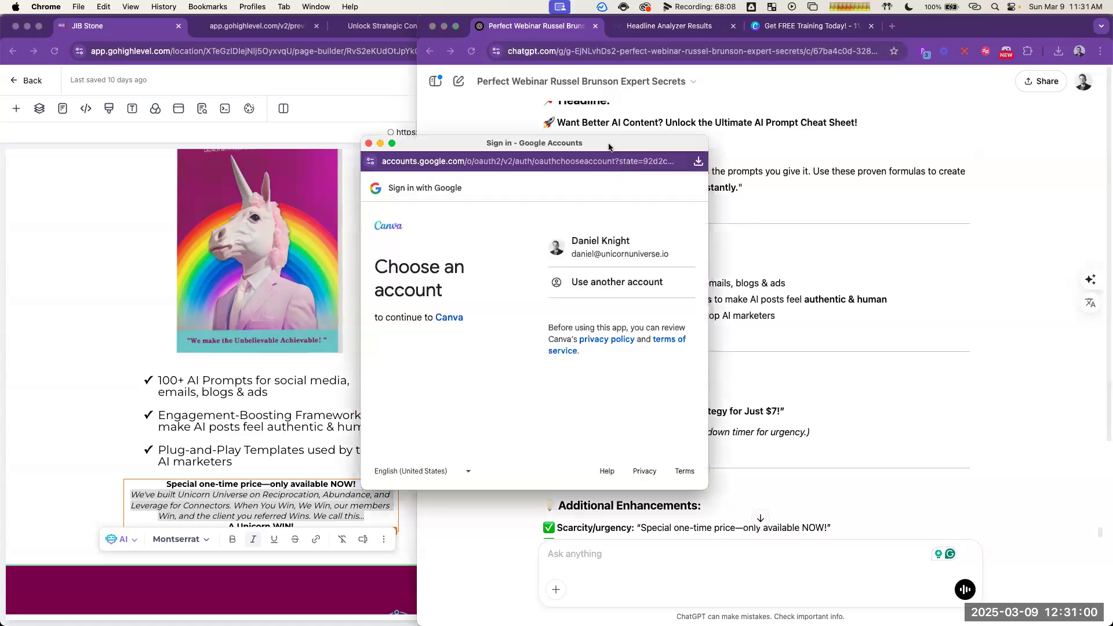
Step: Dismiss the Google sign-in window and copy the $47, $97 and $147 order bump lines from the UniContent Marketing Machine document
{"action": "left_click", "coordinate": [368, 143]}
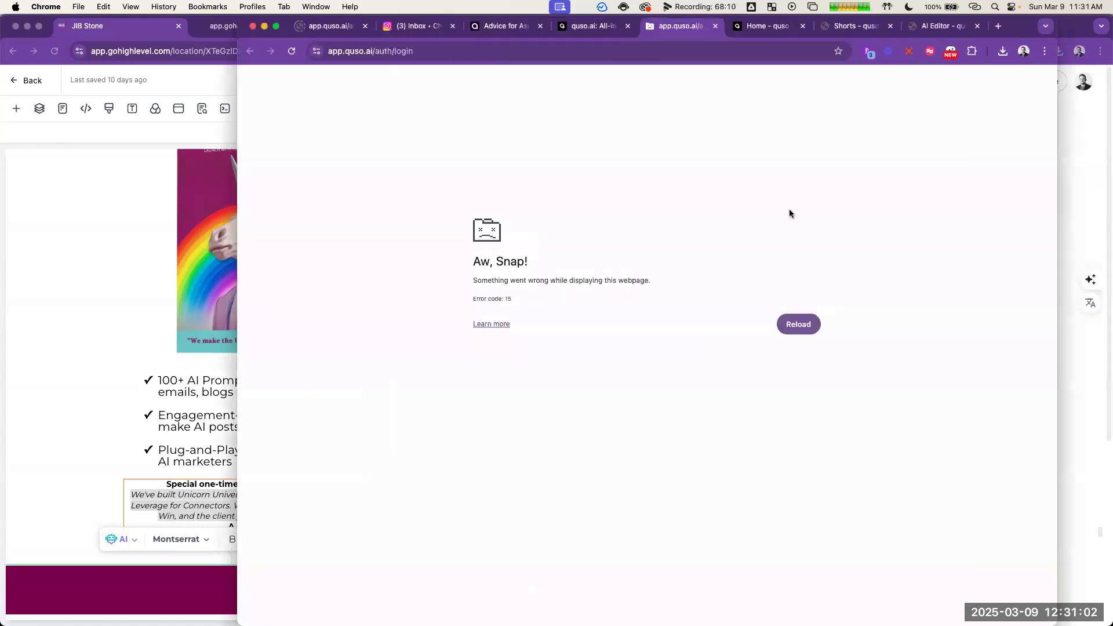
{"action": "key", "text": "super+grave"}
{"action": "scroll", "coordinate": [805, 260], "scroll_direction": "up", "scroll_amount": 2}
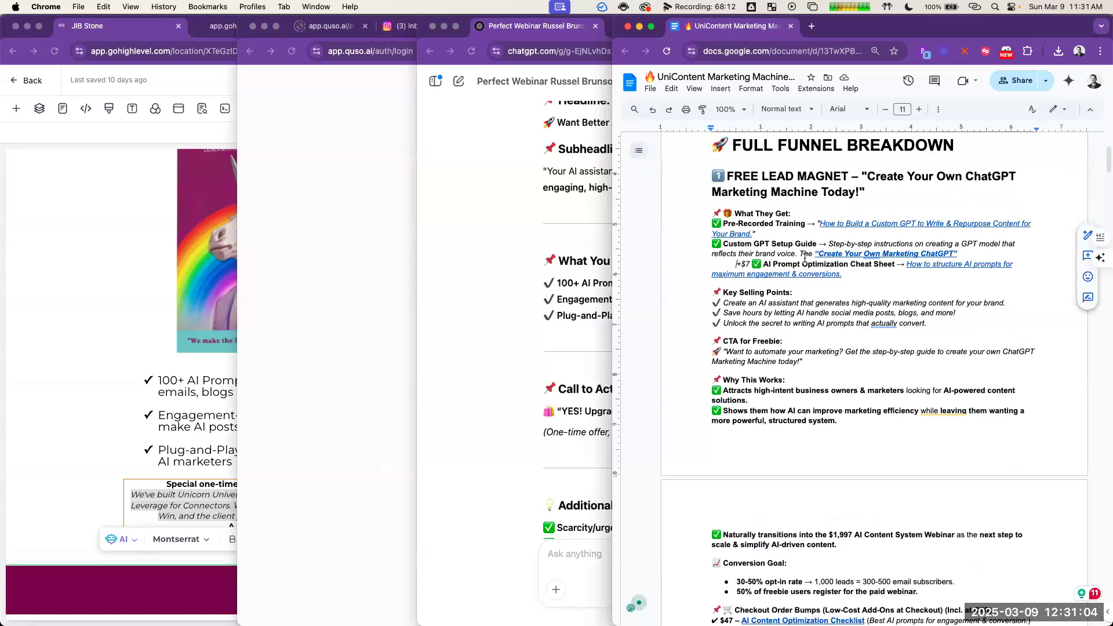
{"action": "scroll", "coordinate": [805, 260], "scroll_direction": "down", "scroll_amount": 5}
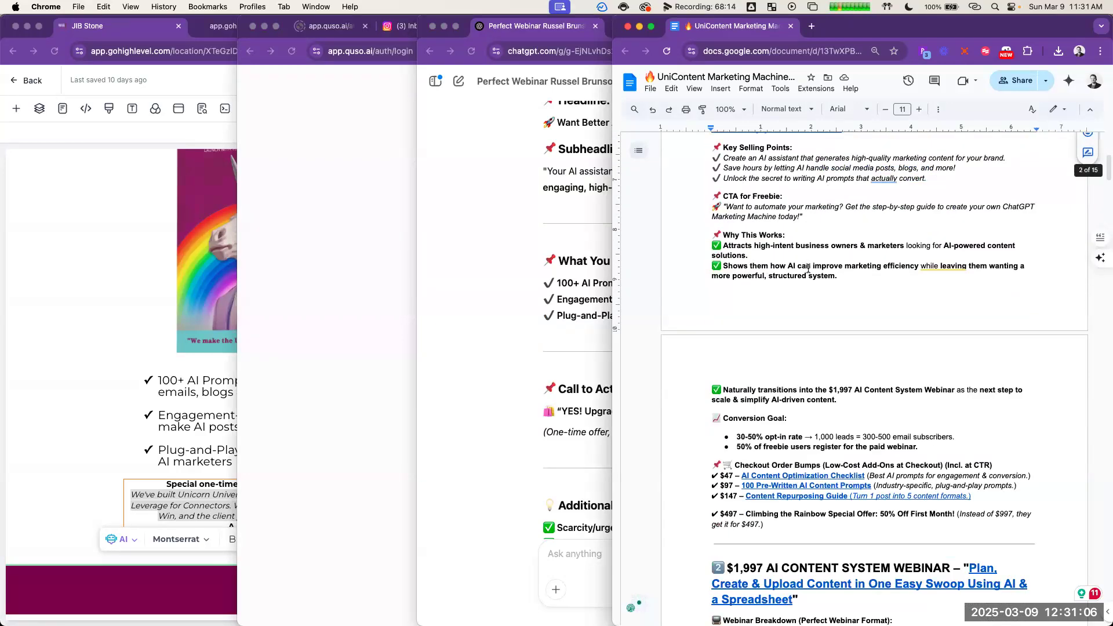
{"action": "scroll", "coordinate": [862, 329], "scroll_direction": "down", "scroll_amount": 3}
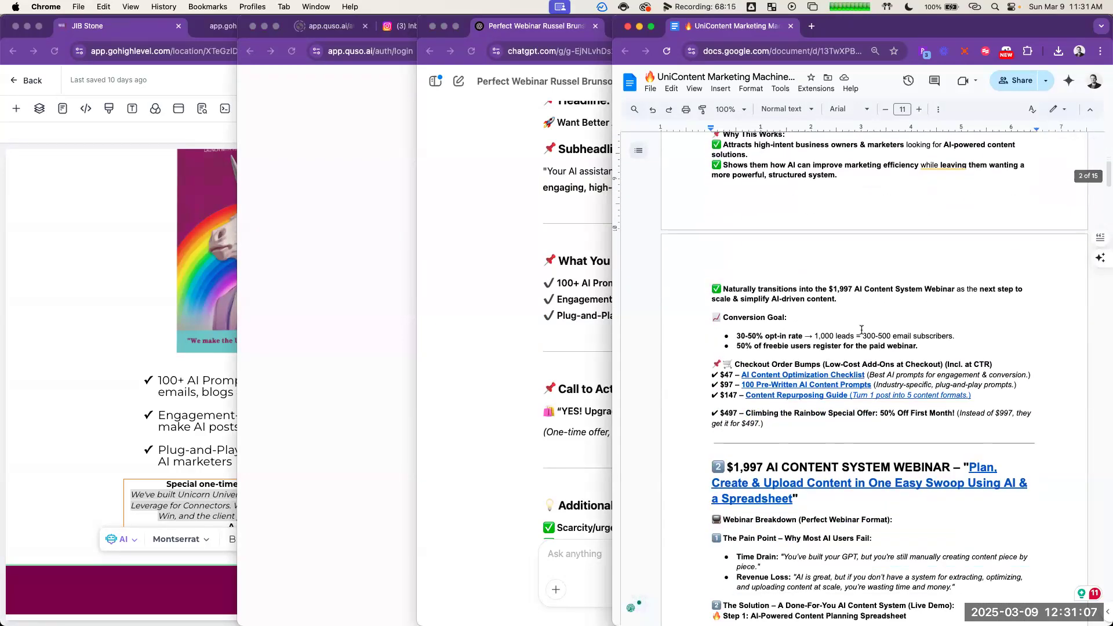
{"action": "triple_click", "coordinate": [923, 382]}
{"action": "key", "text": "cmd+c"}
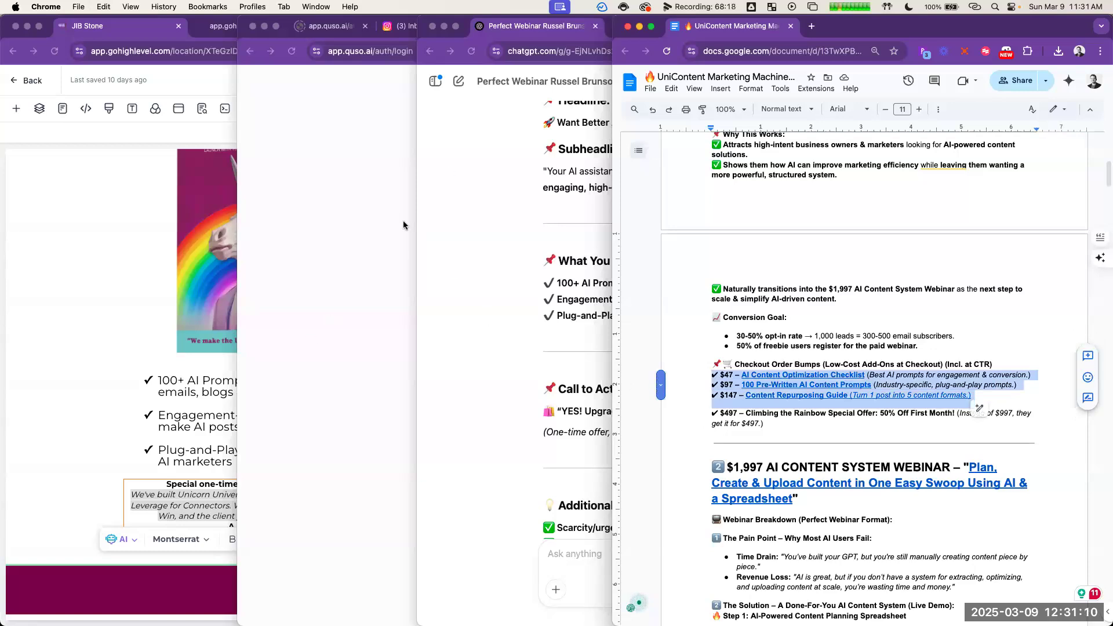
Step: Tell ChatGPT the page should sell just the $7 cheat sheet, asking whether the pasted $47, $97 and $147 items are upsells or order bumps before registration
{"action": "left_click", "coordinate": [535, 261]}
{"action": "type", "text": "this is supposed to be just to sell the $"}
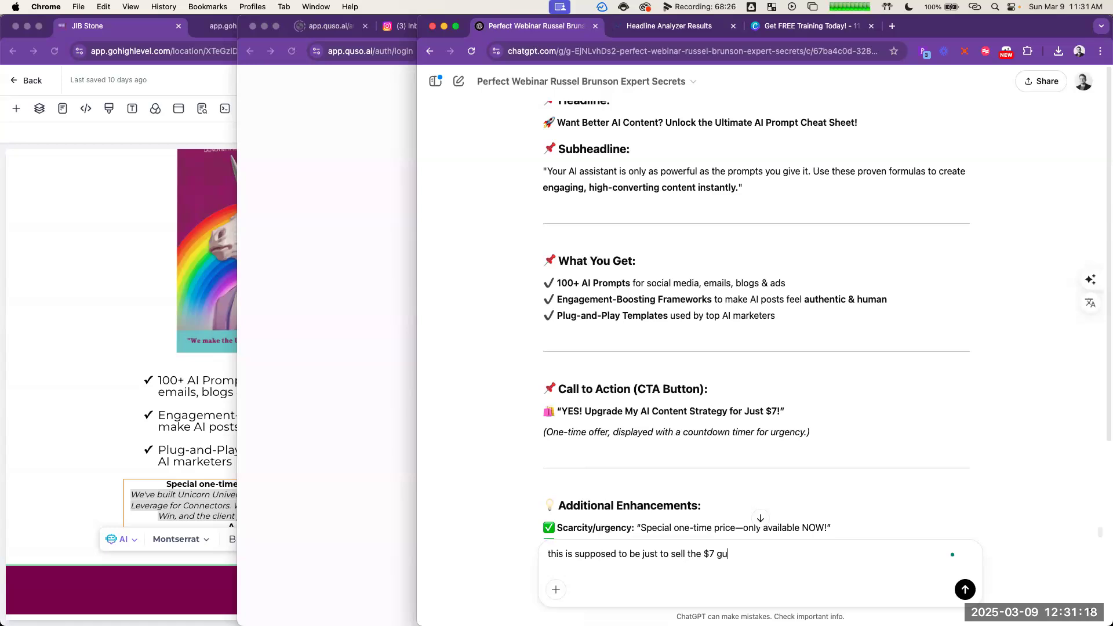
{"action": "type", "text": "7 cheat sheet, as these are separate, maybe upsells"}
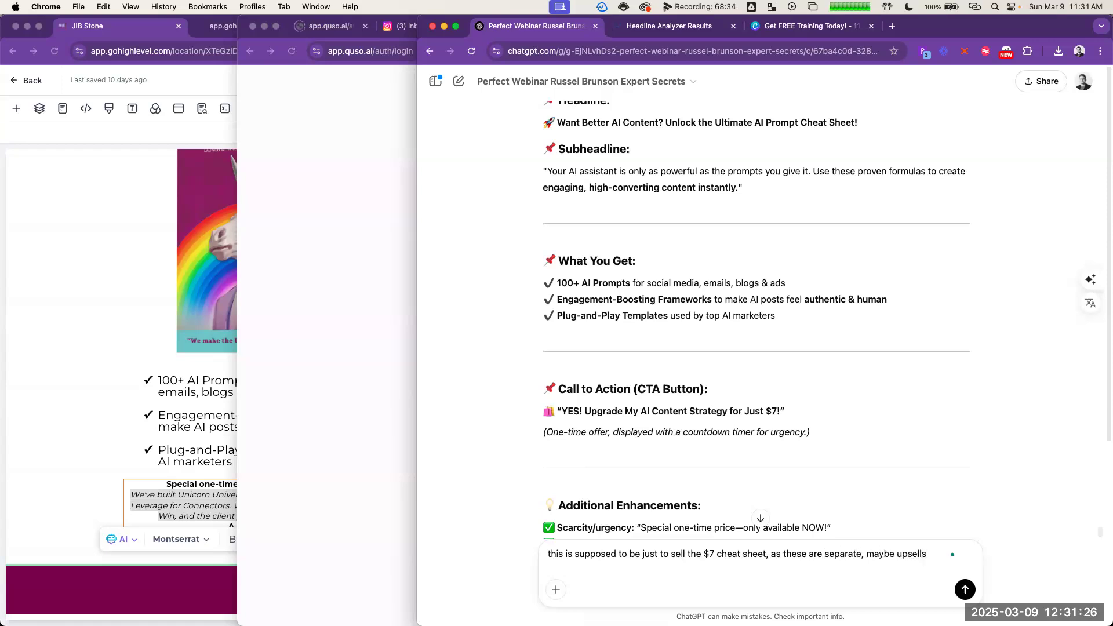
{"action": "type", "text": " or order bumps before the re"}
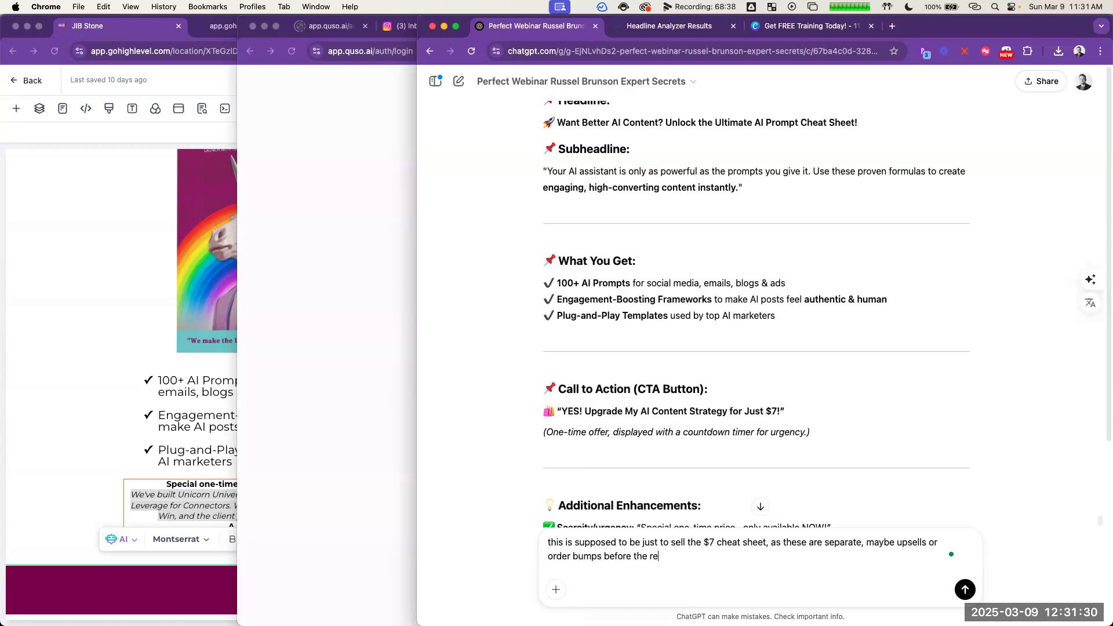
{"action": "type", "text": "tration page?  ✔️"}
{"action": "key", "text": "shift+Return"}
{"action": "key", "text": "shift+Return"}
{"action": "key", "text": "cmd+v"}
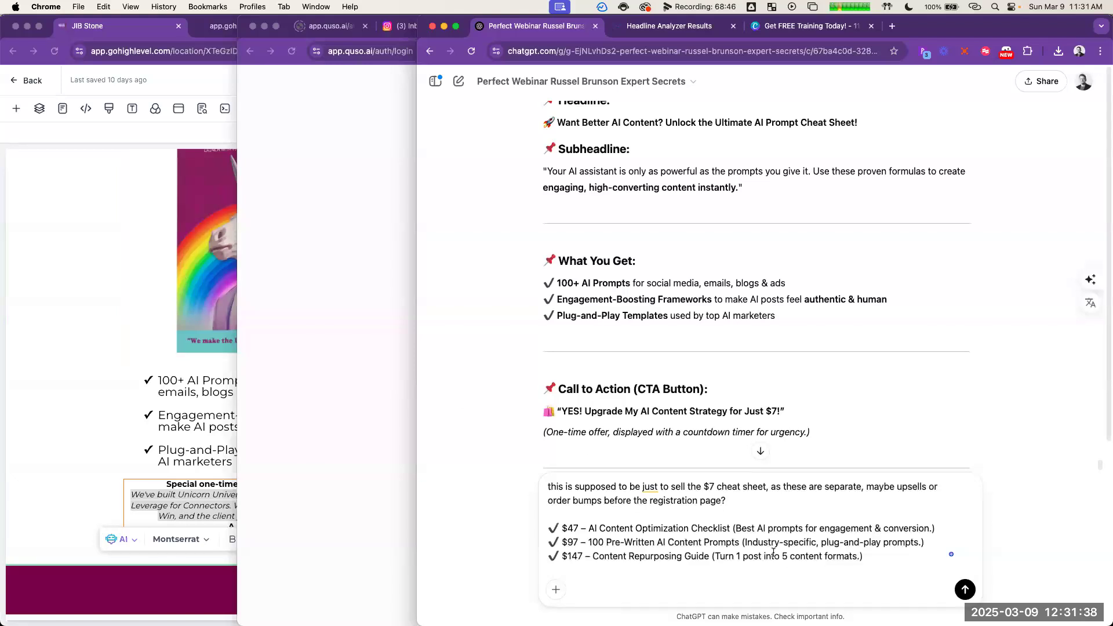
{"action": "key", "text": "Return"}
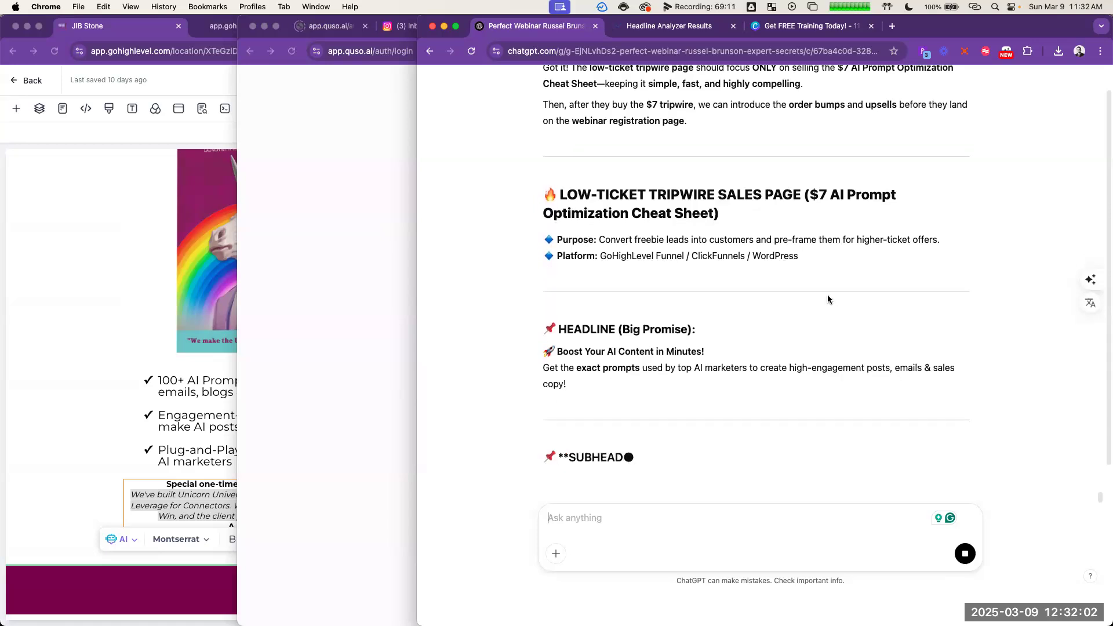
Step: Review the checkout page's headline, guarantee text, bullets and order form in the page builder, and return to ChatGPT's new tripwire sales page answer
{"action": "left_click", "coordinate": [124, 318]}
{"action": "scroll", "coordinate": [292, 302], "scroll_direction": "up", "scroll_amount": 4}
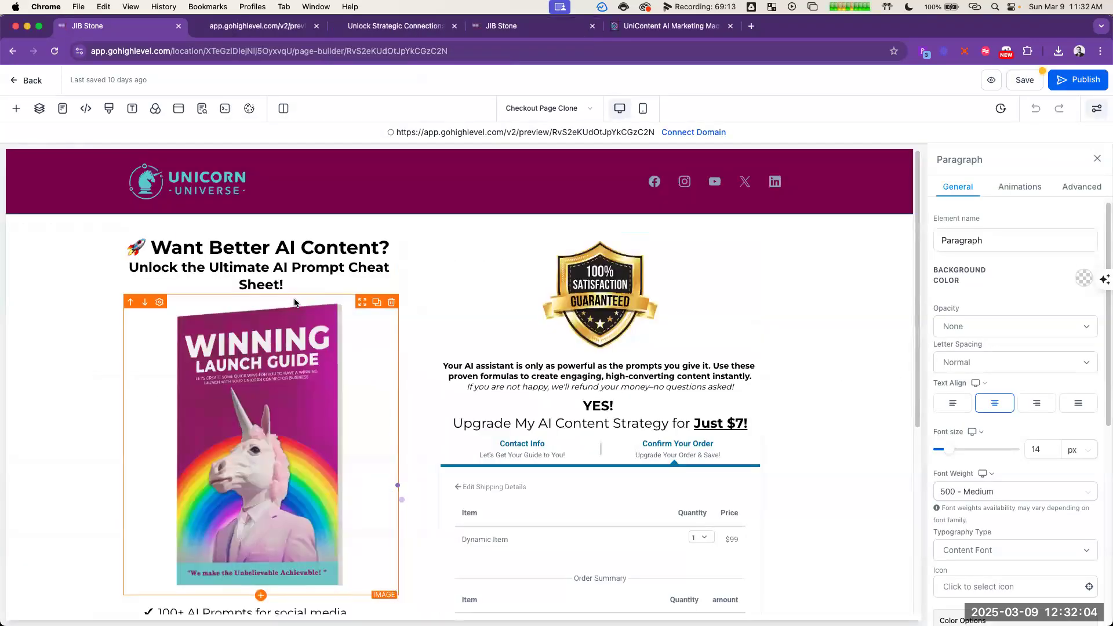
{"action": "scroll", "coordinate": [349, 348], "scroll_direction": "down", "scroll_amount": 2}
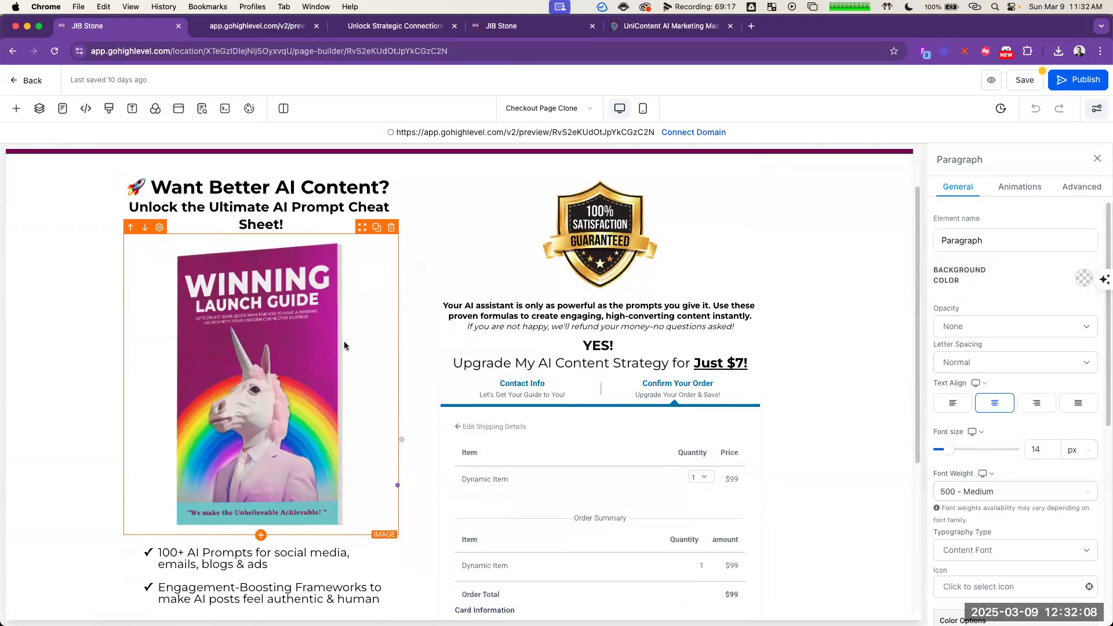
{"action": "scroll", "coordinate": [314, 350], "scroll_direction": "down", "scroll_amount": 2}
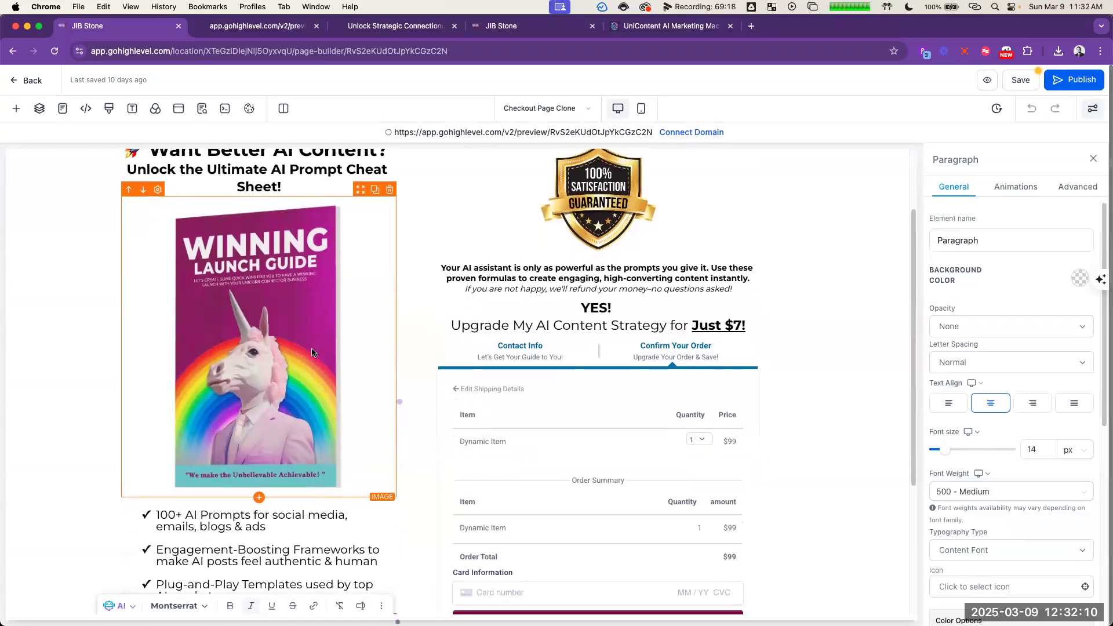
{"action": "left_click", "coordinate": [600, 294]}
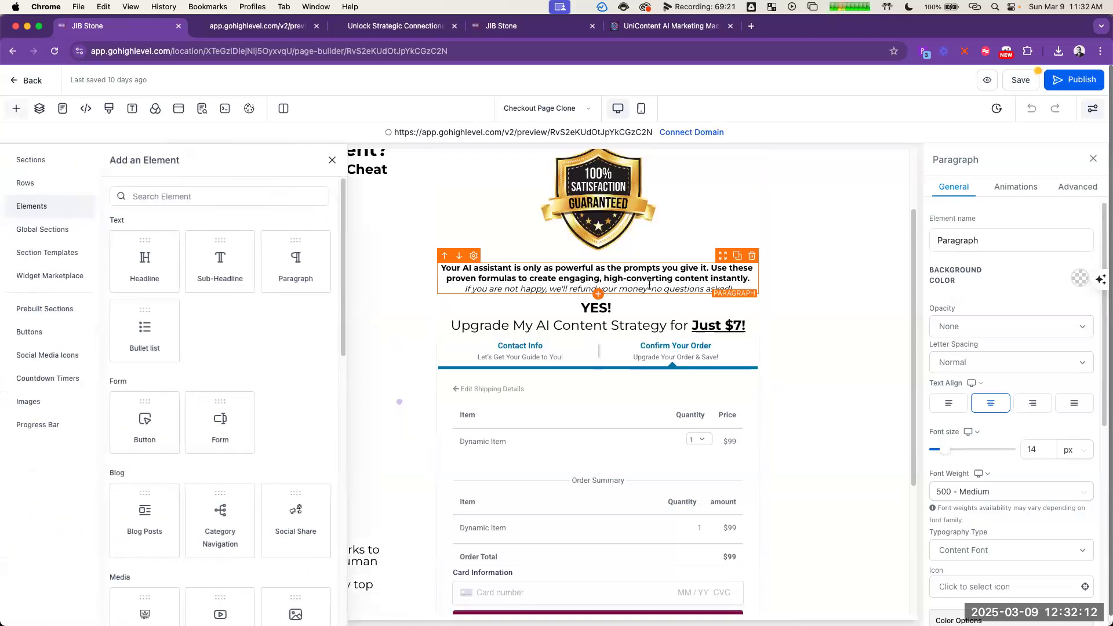
{"action": "left_click", "coordinate": [332, 160]}
{"action": "scroll", "coordinate": [278, 335], "scroll_direction": "down", "scroll_amount": 8}
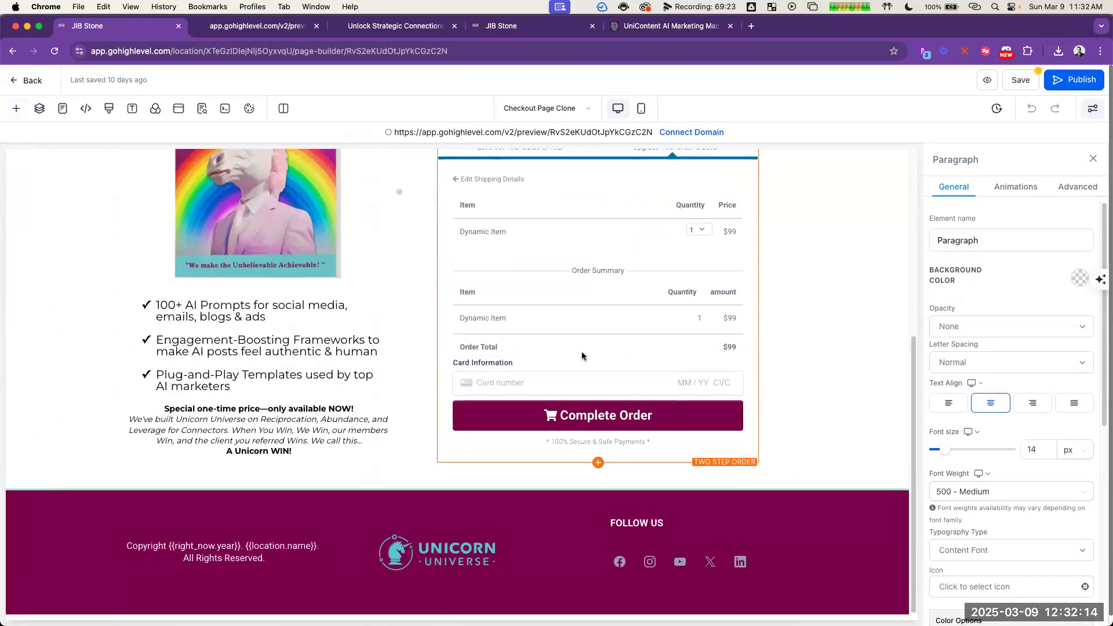
{"action": "key", "text": "super+Tab"}
{"action": "key", "text": "super+Tab"}
{"action": "key", "text": "super+grave"}
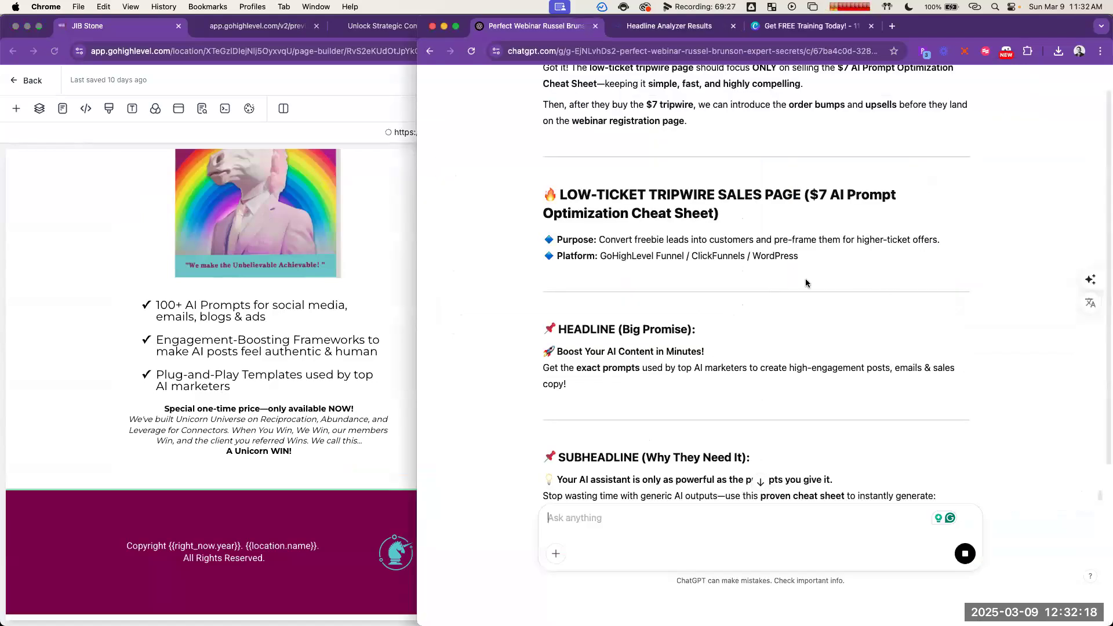
Step: Replace the checkout page's bullet list text with ChatGPT's three lines on social media posts, email campaigns, and blog and ad copy
{"action": "scroll", "coordinate": [805, 283], "scroll_direction": "down", "scroll_amount": 4}
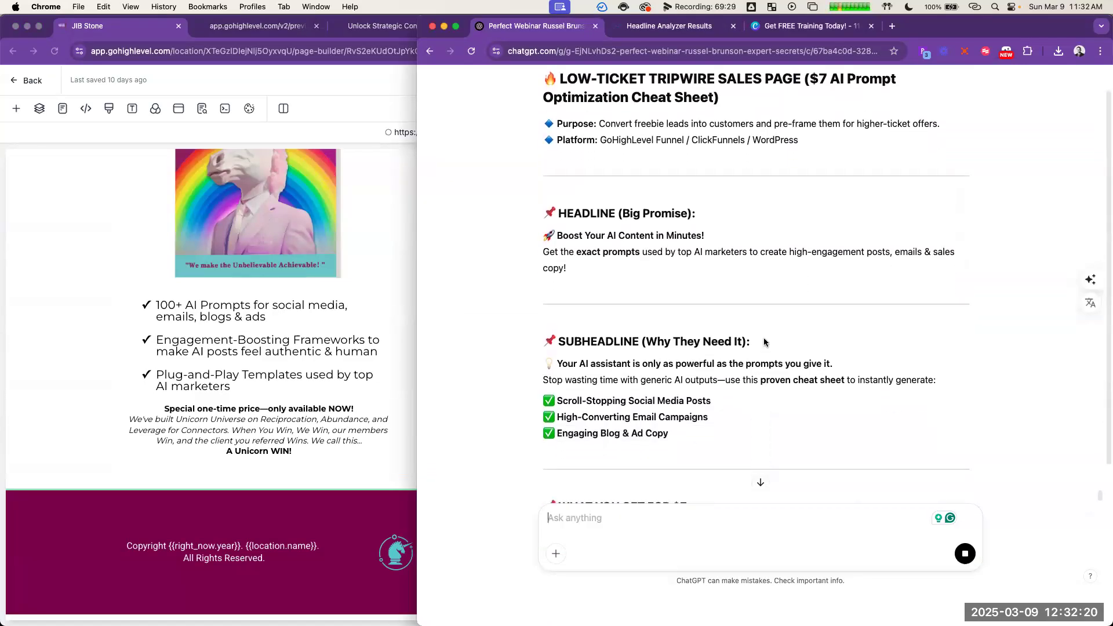
{"action": "scroll", "coordinate": [764, 341], "scroll_direction": "down", "scroll_amount": 1}
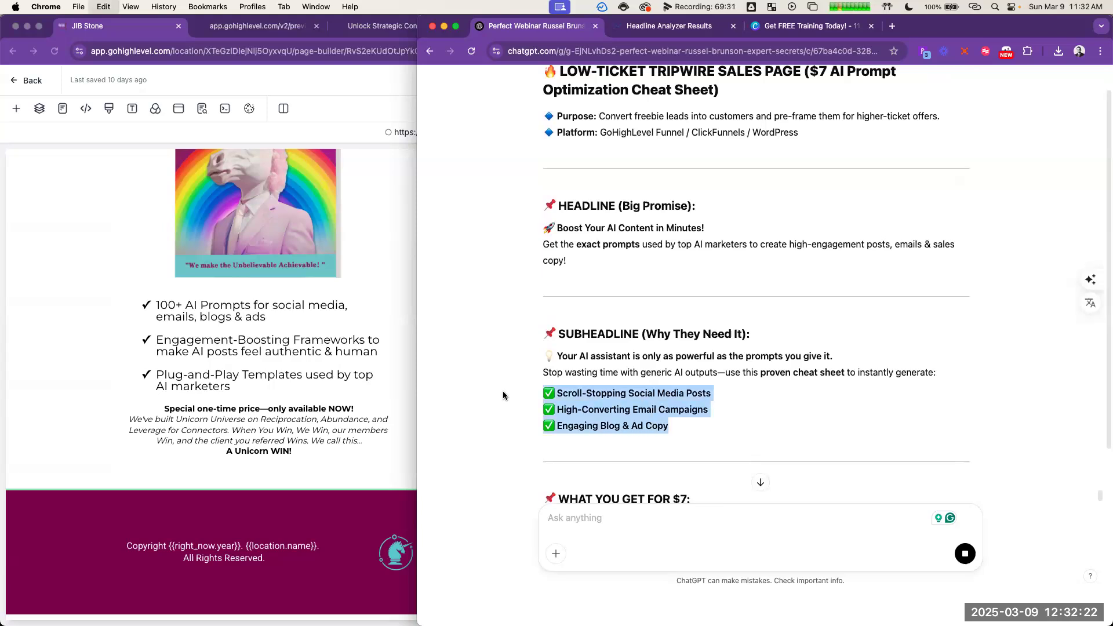
{"action": "left_click", "coordinate": [328, 374]}
{"action": "left_click_drag", "start_coordinate": [238, 386], "coordinate": [156, 306]}
{"action": "type", "text": "✅ Scroll-Stopping Social Media Posts ✅ High-Converting Email Campaigns ✅ Engaging Blog & Ad Copy"}
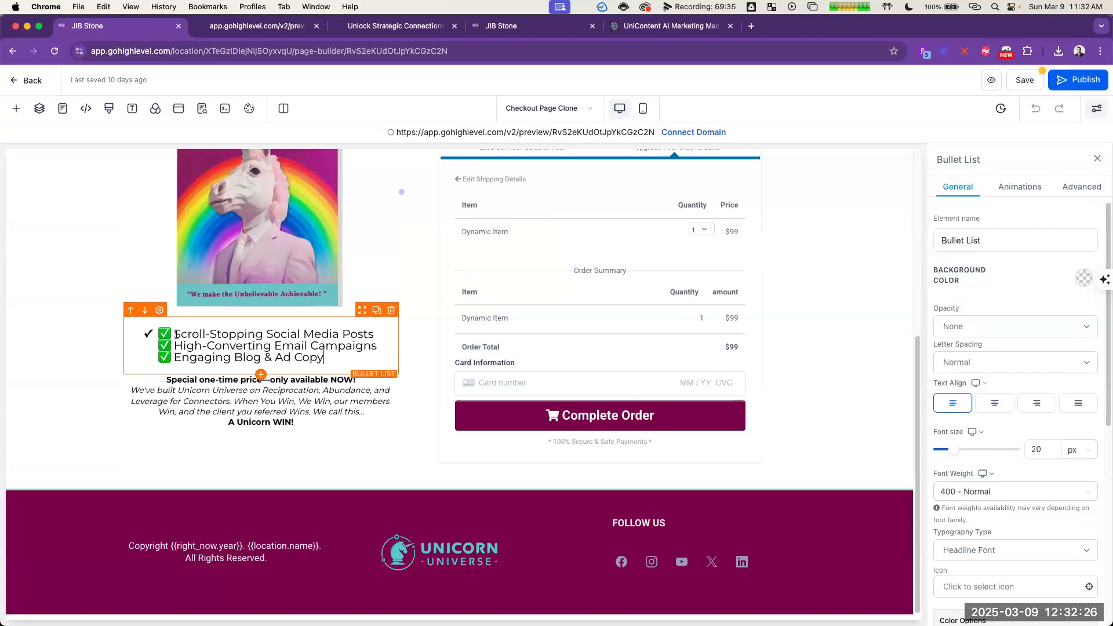
Step: Remove the green check emojis from the pasted lines and split them into three separate bullets
{"action": "left_click", "coordinate": [175, 335]}
{"action": "key", "text": "BackSpace"}
{"action": "left_click", "coordinate": [174, 346]}
{"action": "key", "text": "BackSpace"}
{"action": "key", "text": "Return"}
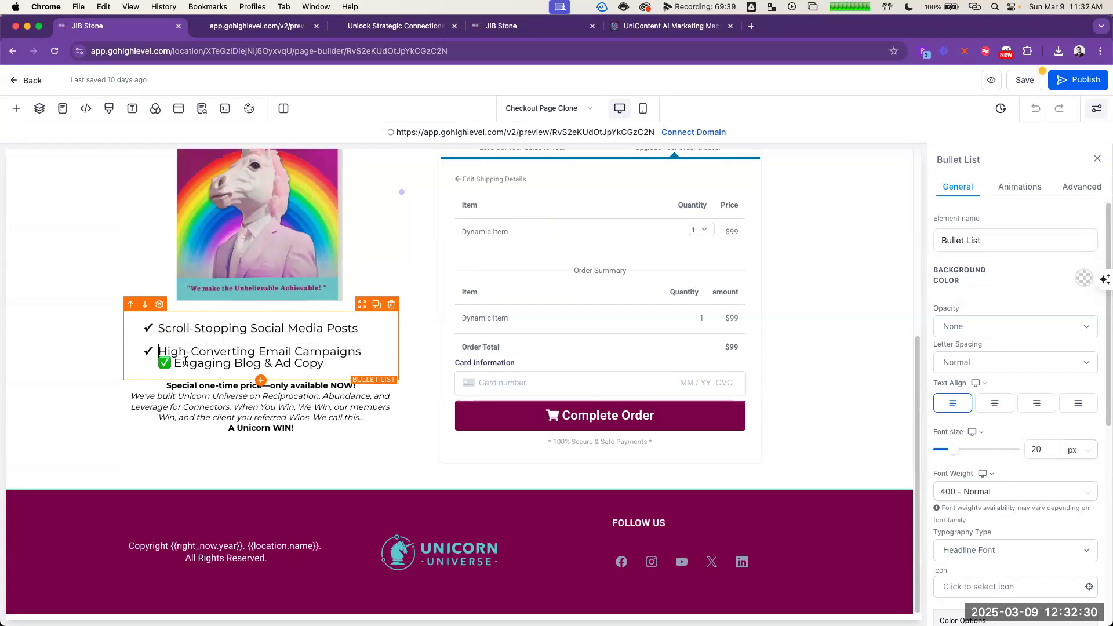
{"action": "key", "text": "BackSpace"}
{"action": "key", "text": "Return"}
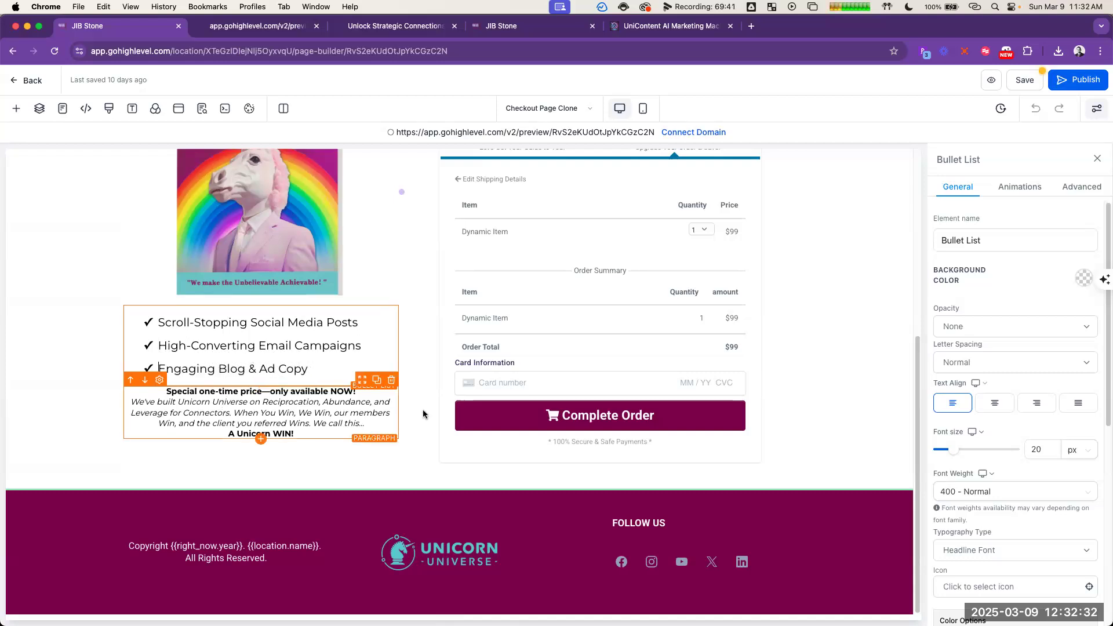
{"action": "left_click", "coordinate": [55, 416]}
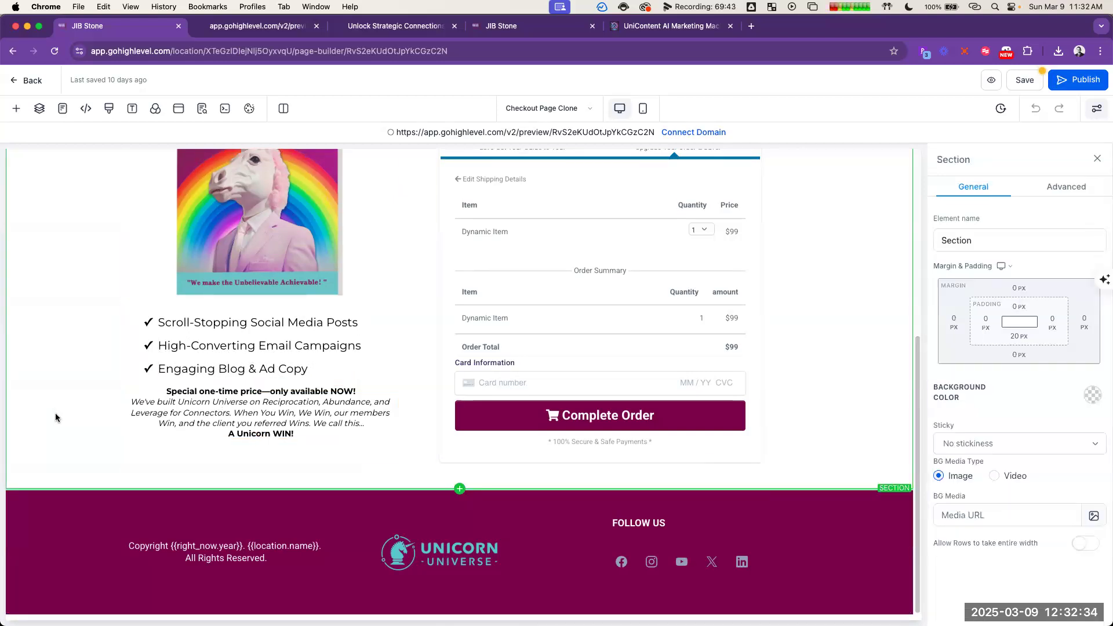
Step: Copy the two subheadline sentences, from "Your AI assistant" through "to instantly generate:", from ChatGPT's tripwire sales page answer
{"action": "key", "text": "super+Tab"}
{"action": "key", "text": "super+Tab"}
{"action": "key", "text": "super+grave"}
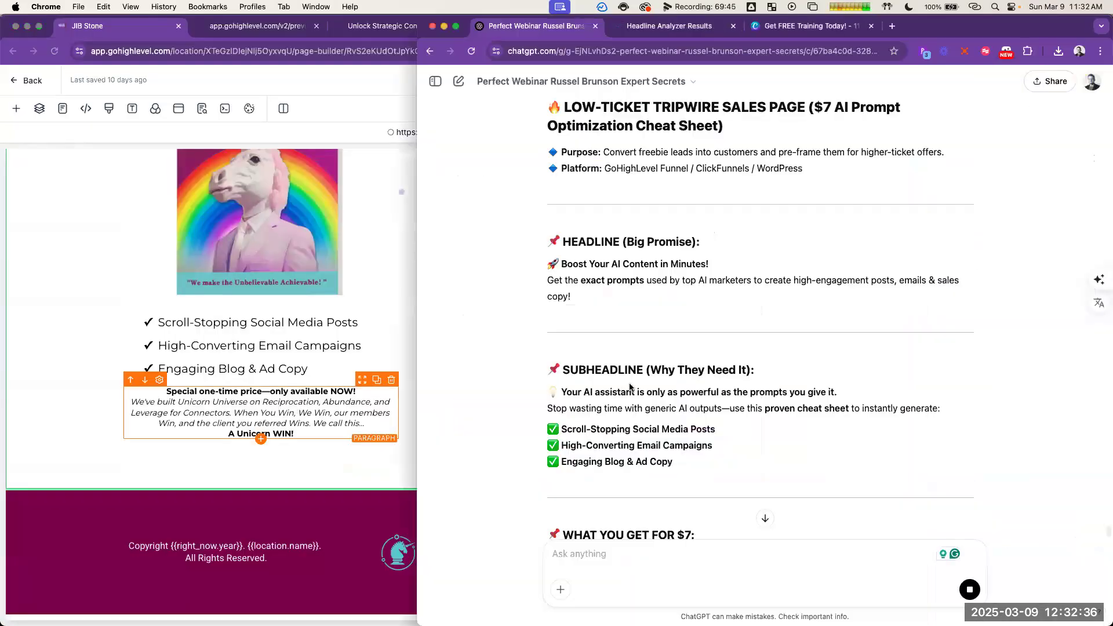
{"action": "scroll", "coordinate": [829, 446], "scroll_direction": "down", "scroll_amount": 2}
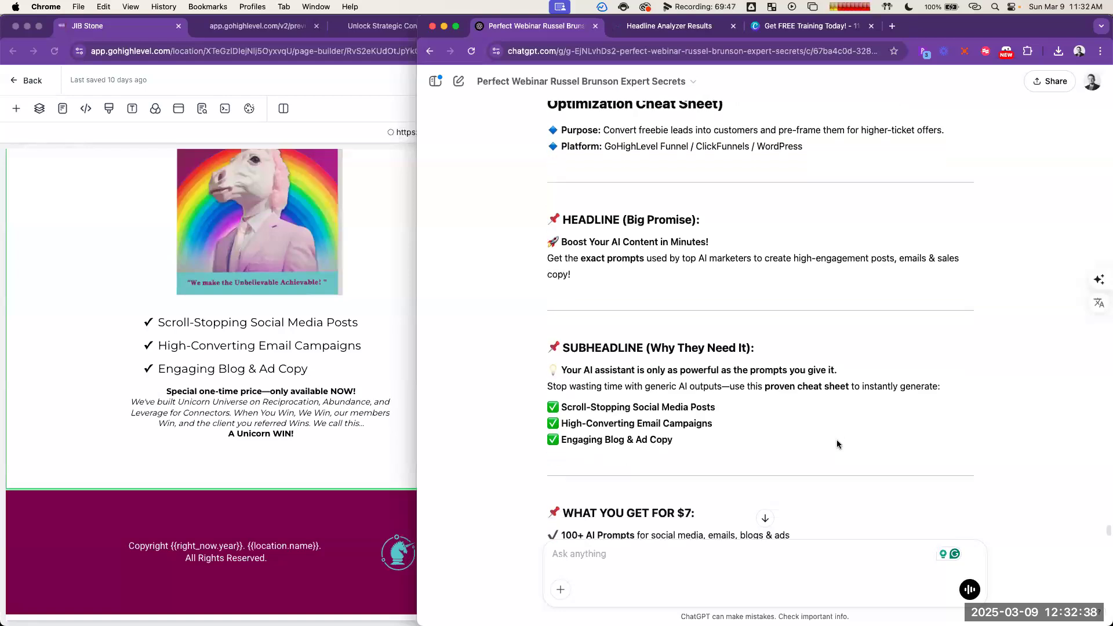
{"action": "triple_click", "coordinate": [656, 348]}
{"action": "left_click", "coordinate": [945, 363], "text": "shift"}
{"action": "key", "text": "super+c"}
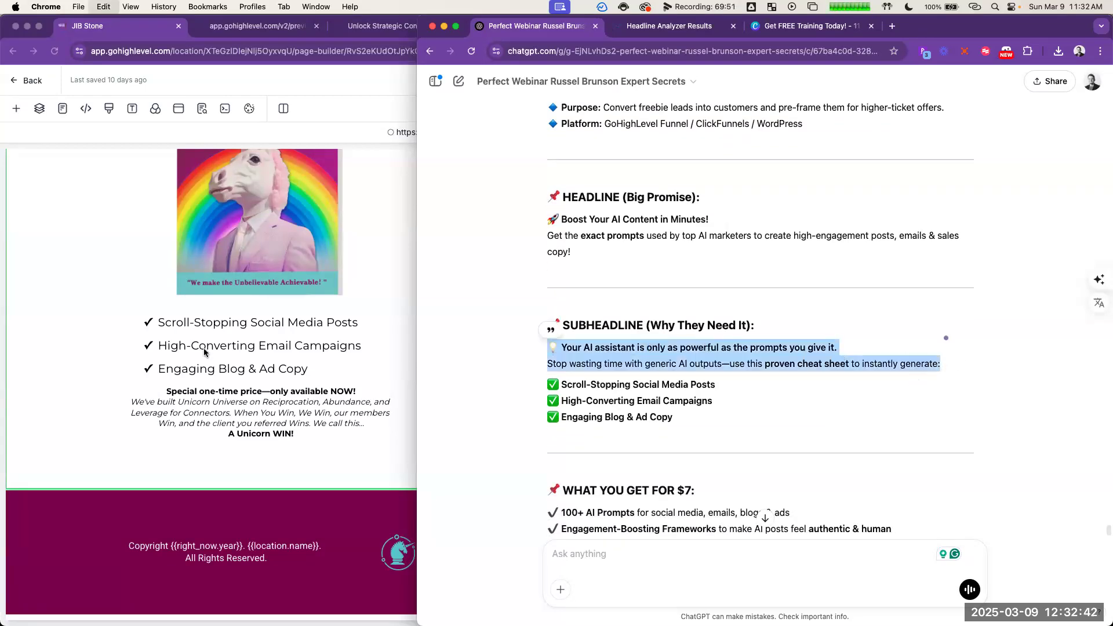
Step: Duplicate the special one-time price paragraph, place the copy between the book image and the bullets, and replace its text with the copied subheadline
{"action": "left_click", "coordinate": [207, 337]}
{"action": "left_click", "coordinate": [300, 403]}
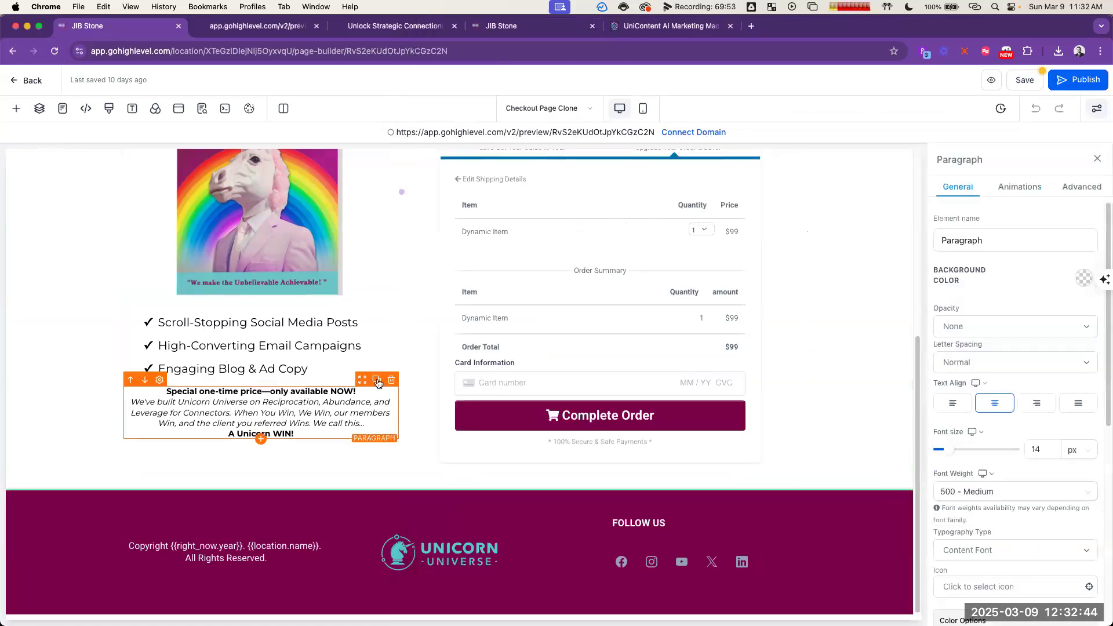
{"action": "left_click", "coordinate": [376, 380]}
{"action": "left_click_drag", "start_coordinate": [360, 381], "coordinate": [284, 316]}
{"action": "key", "text": "super+a"}
{"action": "key", "text": "super+v"}
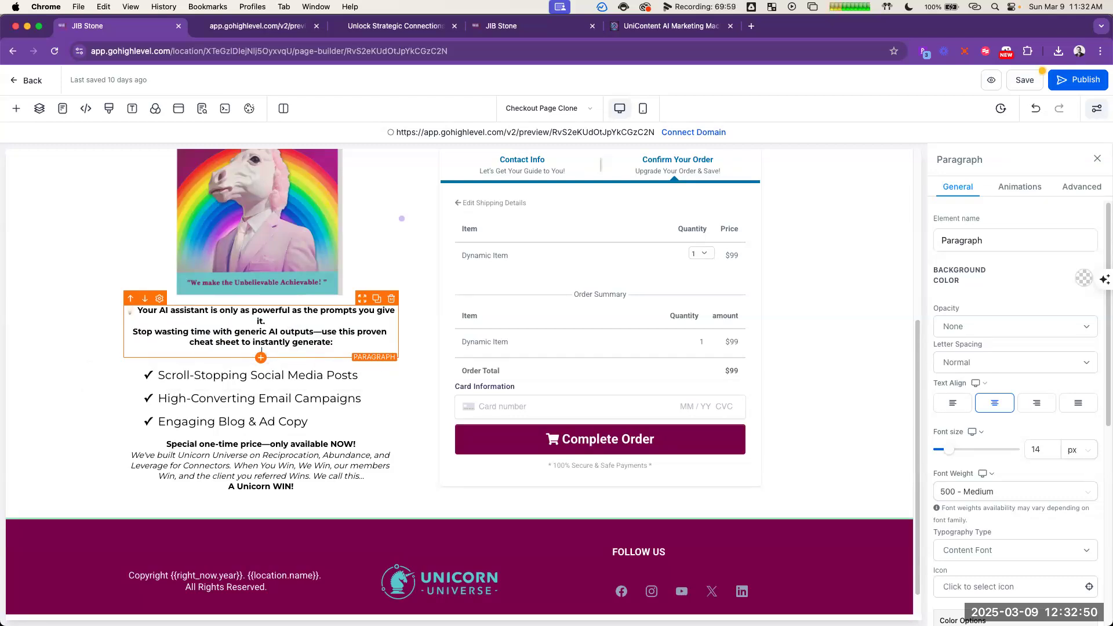
Step: Unbold the "Stop wasting time" sentence in the new paragraph, keeping only "proven cheat sheet" bold as in ChatGPT's version
{"action": "triple_click", "coordinate": [293, 330]}
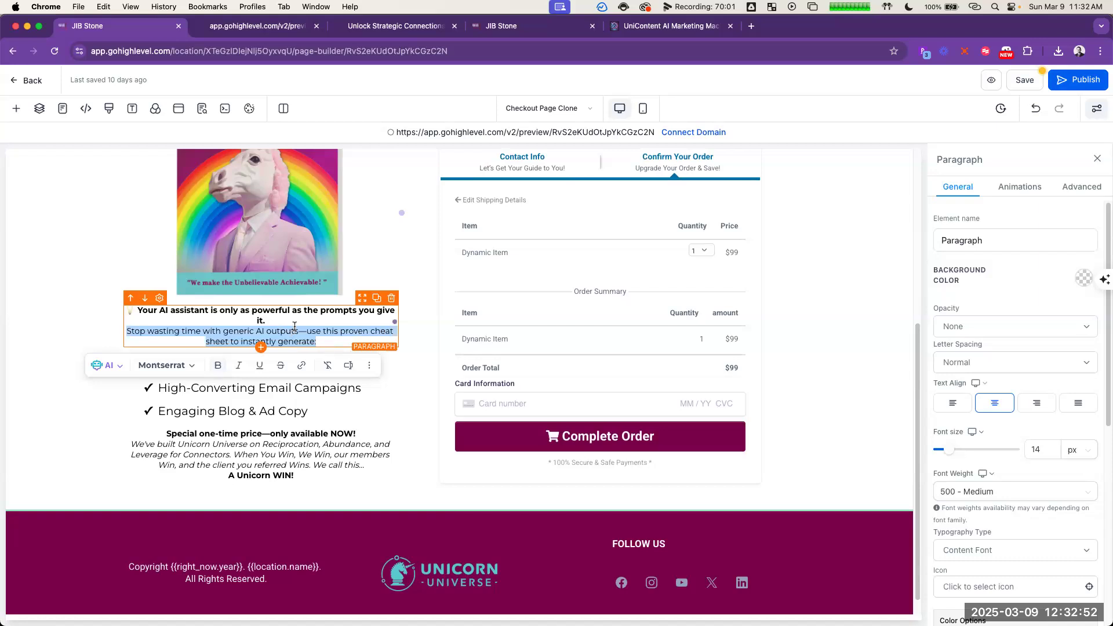
{"action": "left_click", "coordinate": [294, 323]}
{"action": "key", "text": "super+grave"}
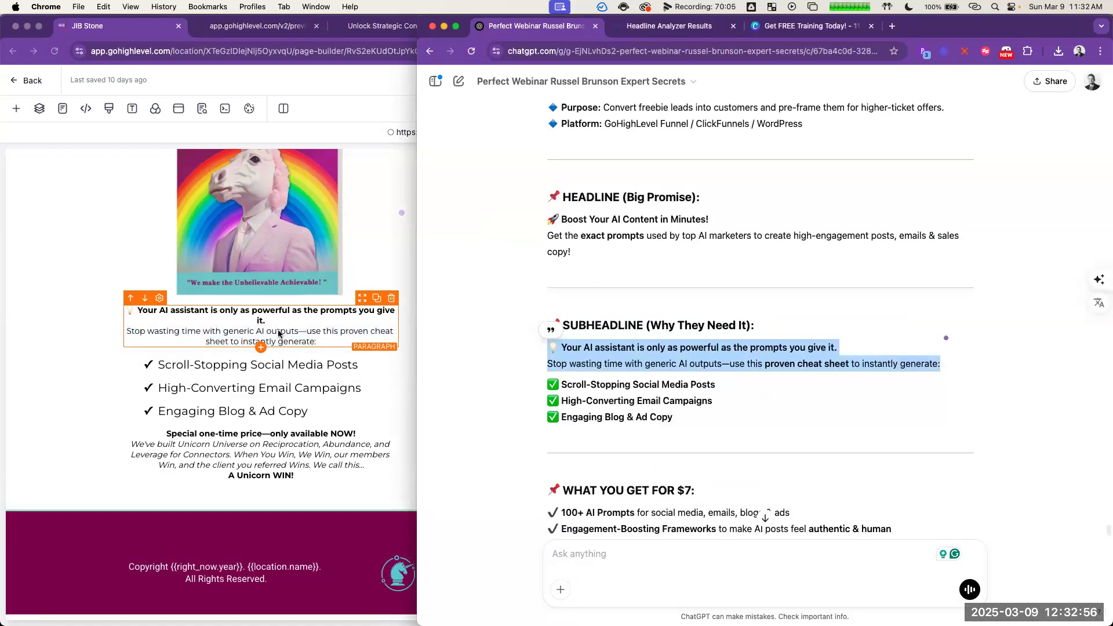
{"action": "left_click", "coordinate": [281, 323]}
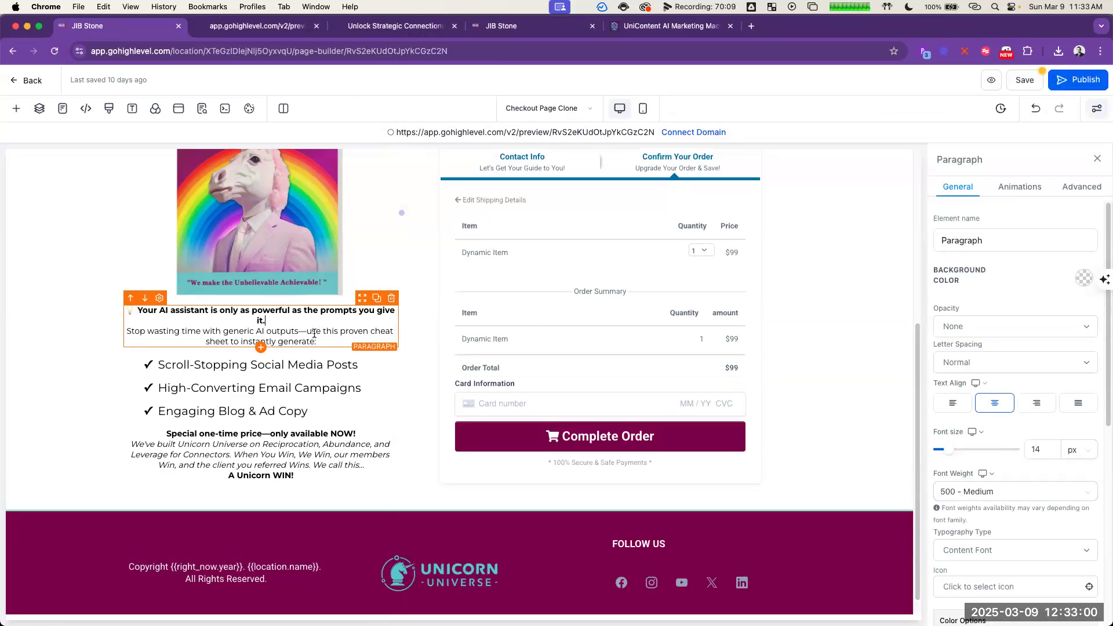
{"action": "left_click_drag", "start_coordinate": [341, 331], "coordinate": [230, 341]}
{"action": "left_click", "coordinate": [270, 366]}
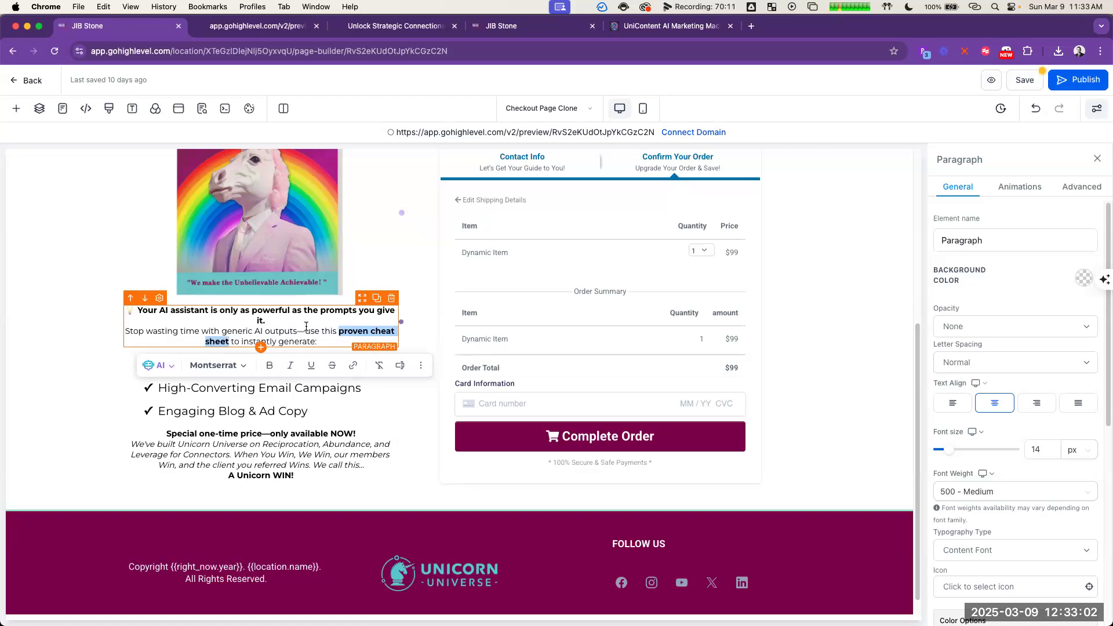
{"action": "left_click", "coordinate": [306, 328]}
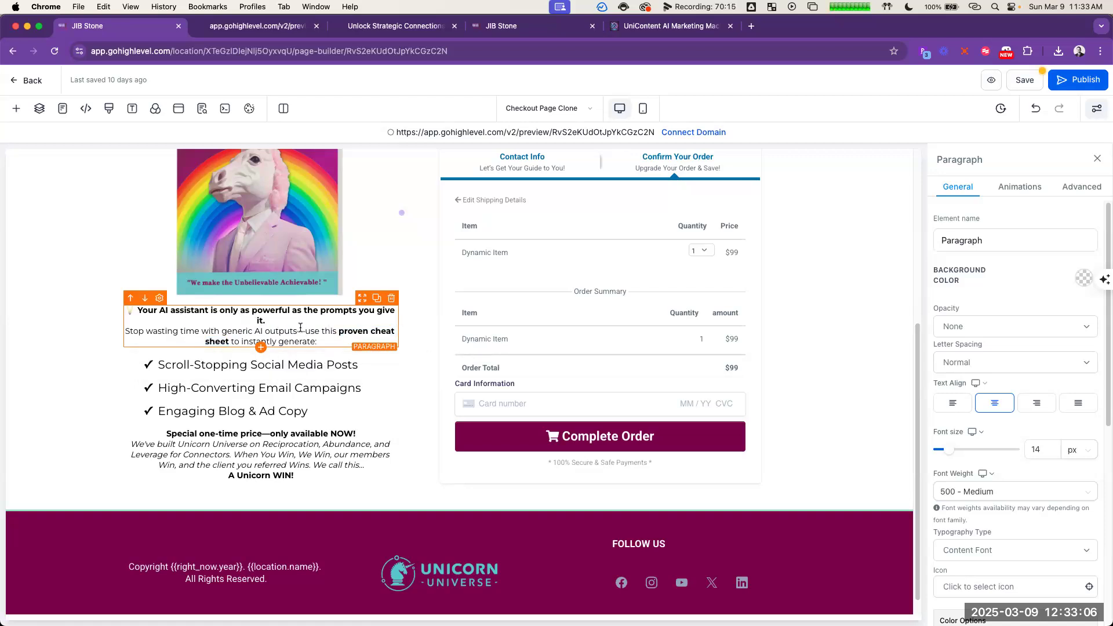
Step: Delete the word "assistant" from the new paragraph's first sentence and insert a blank line before "Stop wasting time"
{"action": "double_click", "coordinate": [187, 309]}
{"action": "key", "text": "BackSpace"}
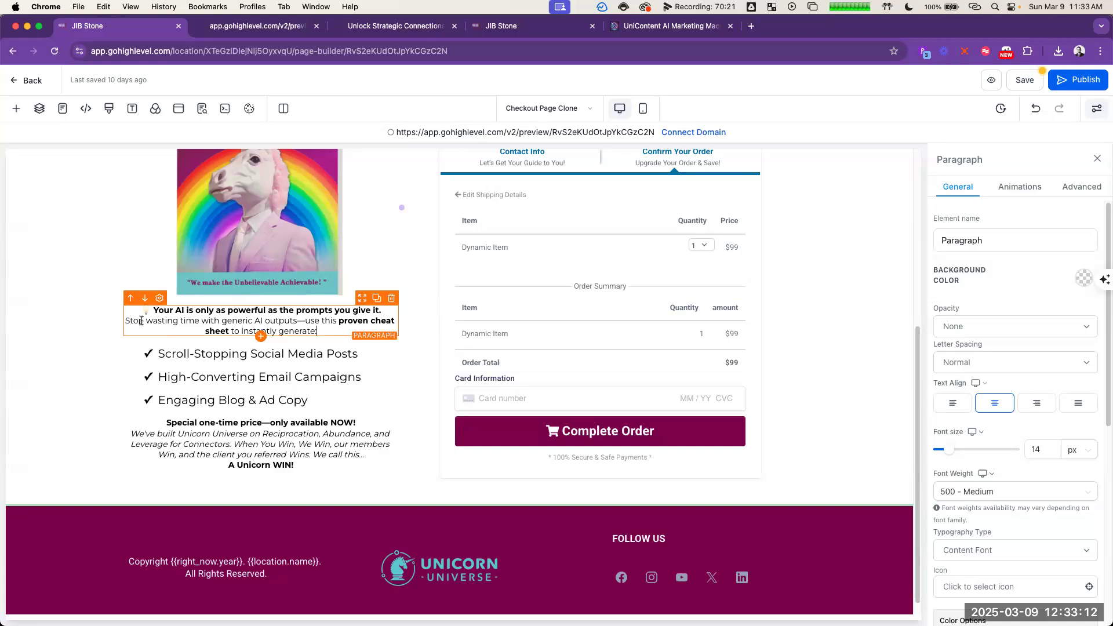
{"action": "left_click", "coordinate": [338, 354]}
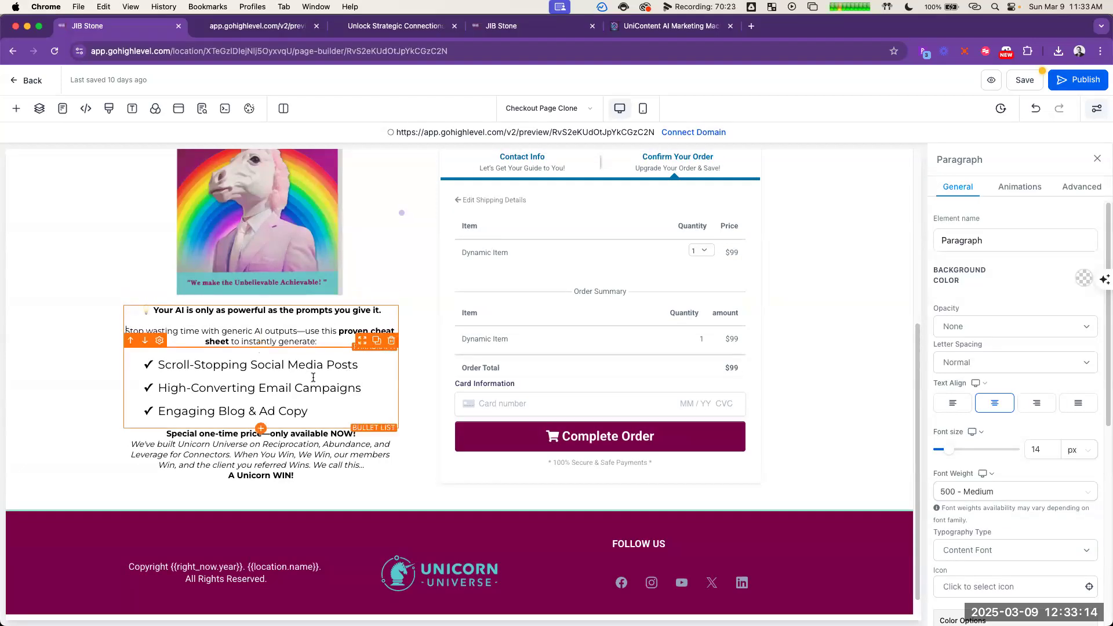
{"action": "left_click", "coordinate": [308, 459]}
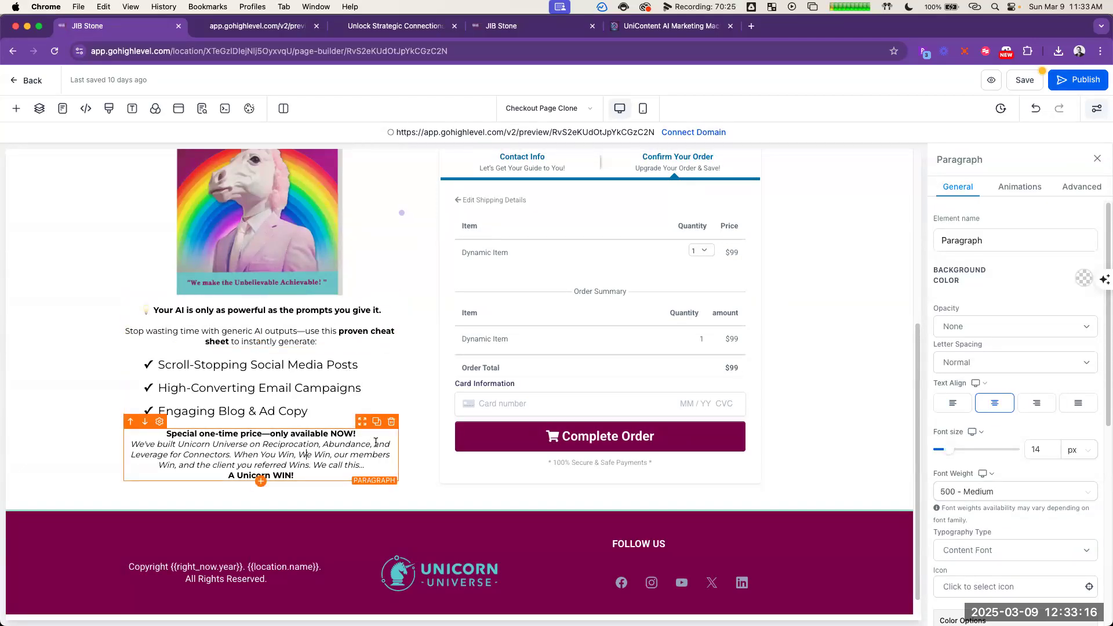
Step: Left-align the subheadline paragraph above the bullet list
{"action": "key", "text": "super+Tab"}
{"action": "key", "text": "super+Tab"}
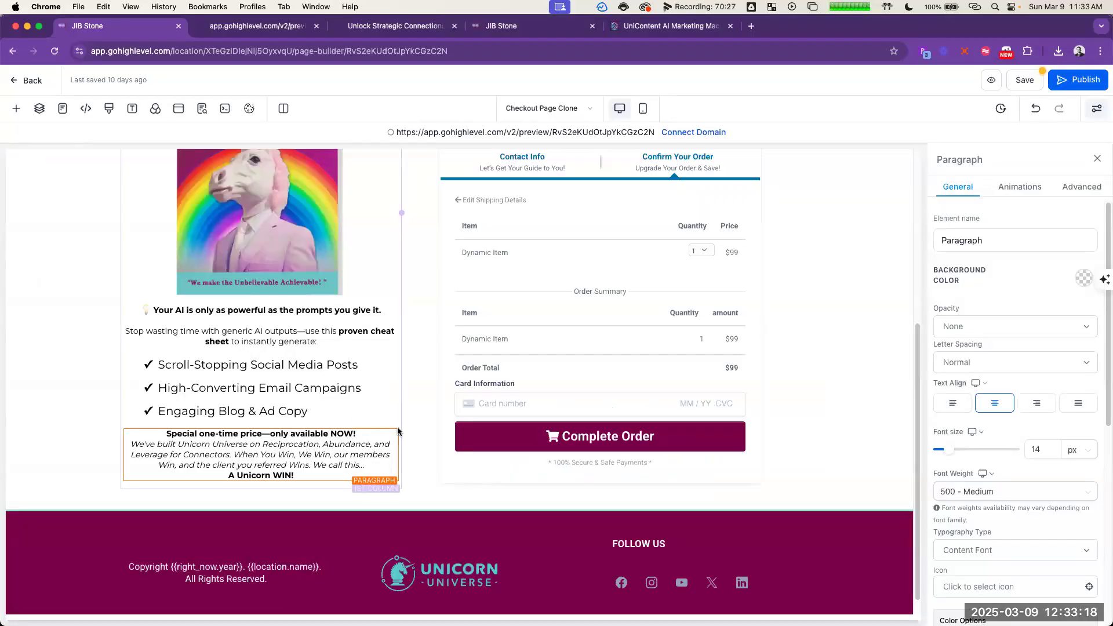
{"action": "left_click", "coordinate": [297, 331]}
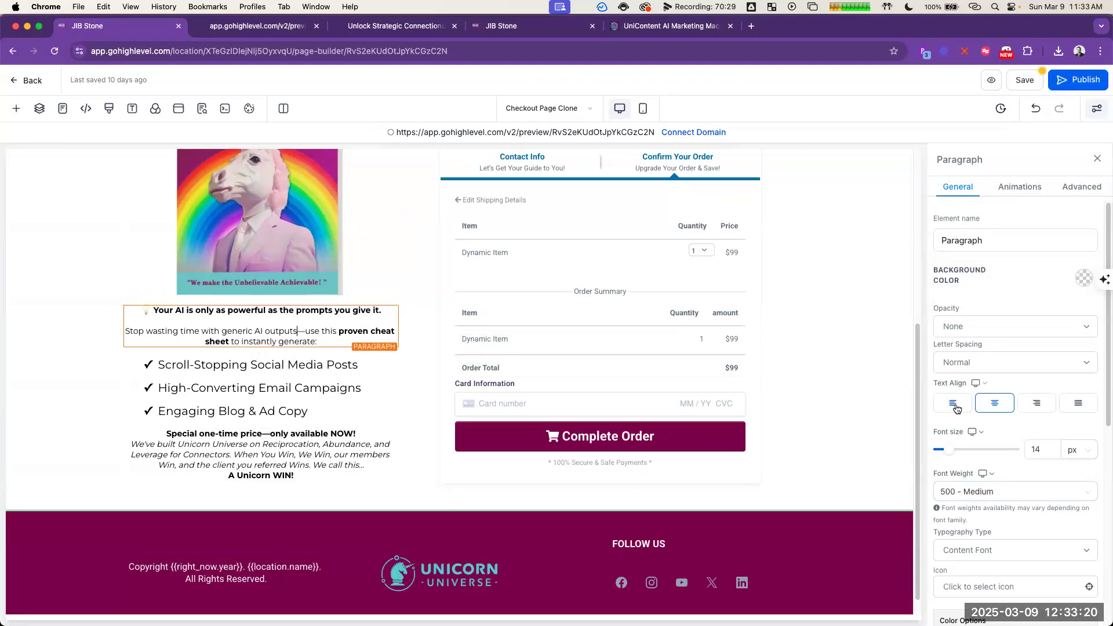
{"action": "left_click", "coordinate": [957, 410]}
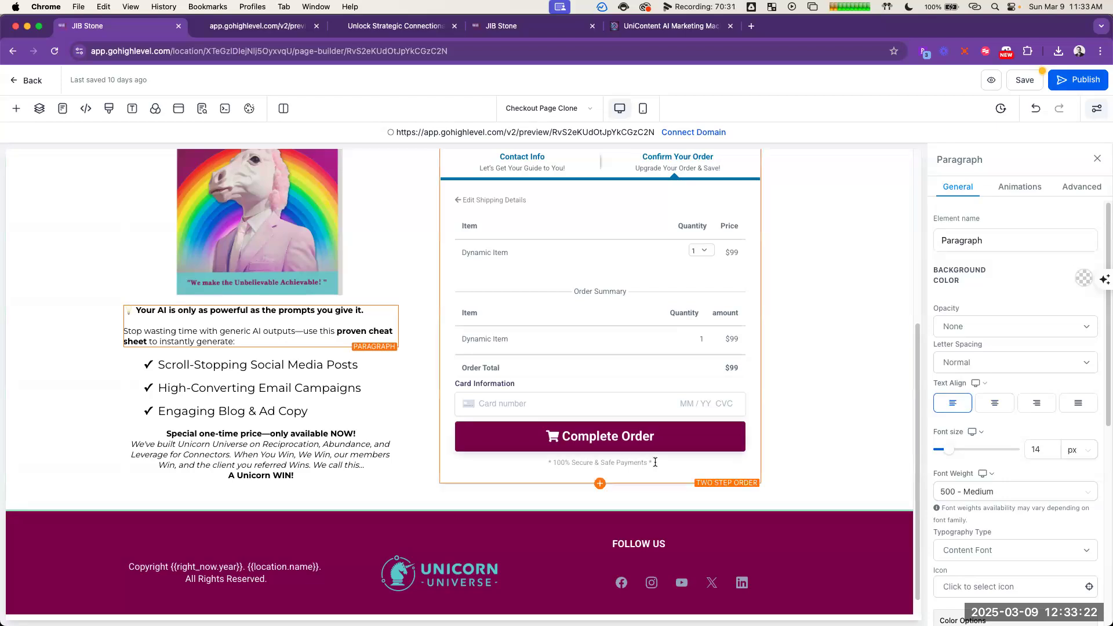
{"action": "left_click", "coordinate": [420, 492]}
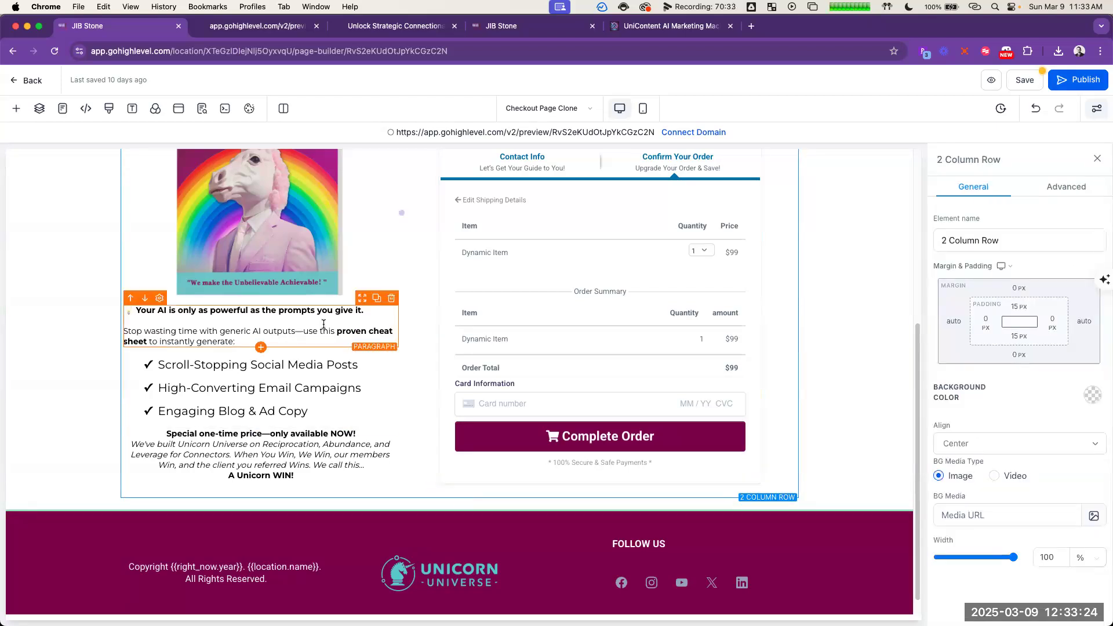
Step: Read ChatGPT's $7 contents, call to action, scarcity, order bump and funnel flow sections, and return to the checkout page's guarantee and order headline
{"action": "key", "text": "super+grave"}
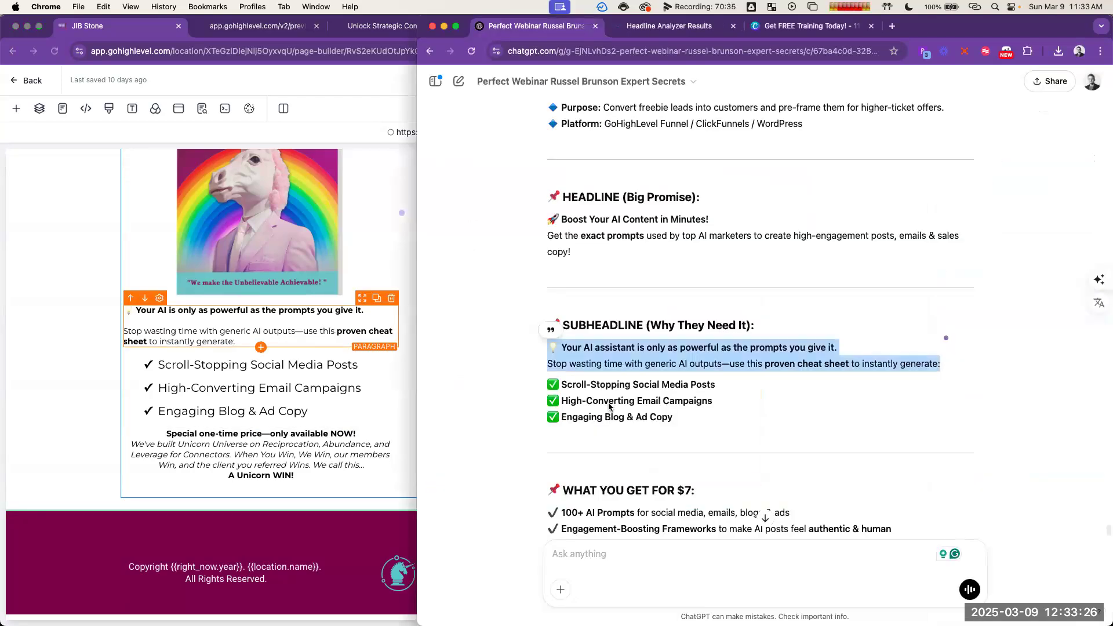
{"action": "scroll", "coordinate": [773, 392], "scroll_direction": "down", "scroll_amount": 2}
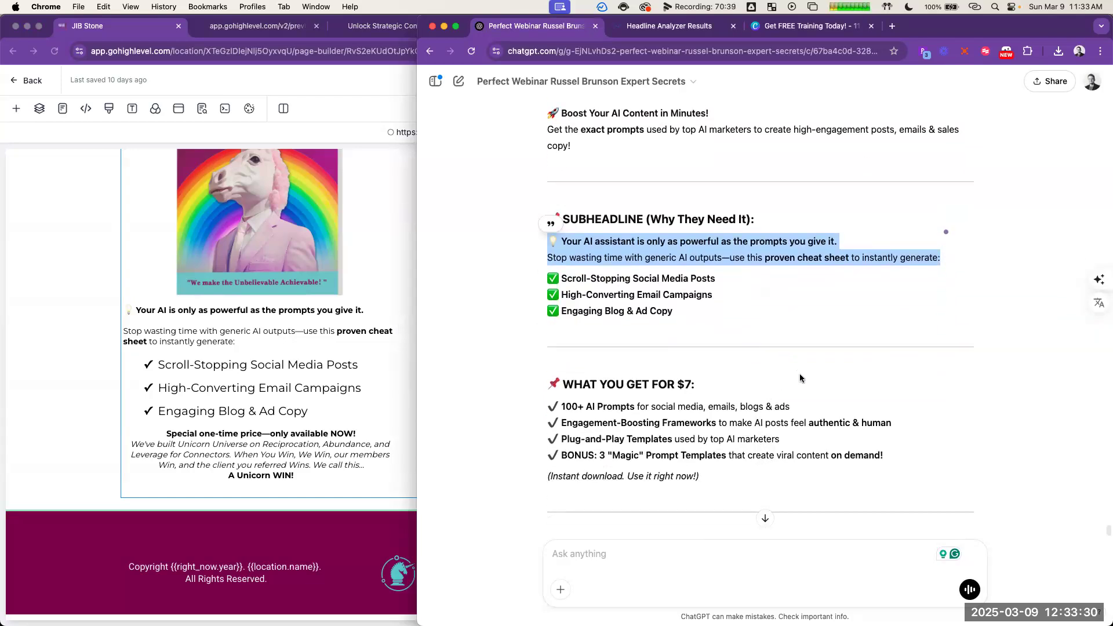
{"action": "scroll", "coordinate": [883, 385], "scroll_direction": "down", "scroll_amount": 2}
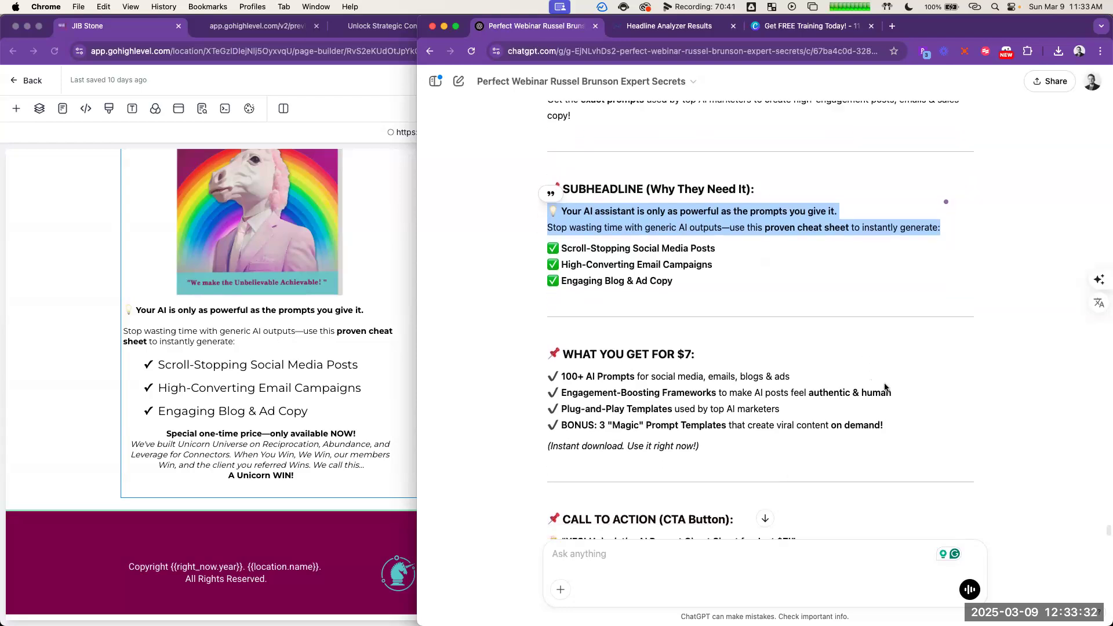
{"action": "scroll", "coordinate": [895, 383], "scroll_direction": "down", "scroll_amount": 5}
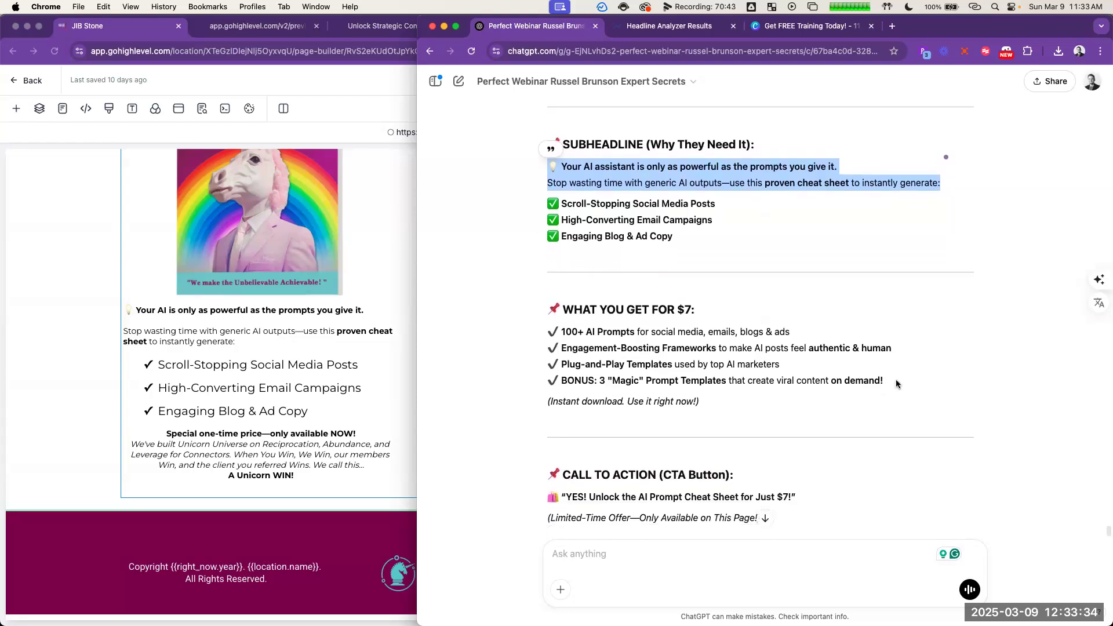
{"action": "scroll", "coordinate": [892, 405], "scroll_direction": "down", "scroll_amount": 15}
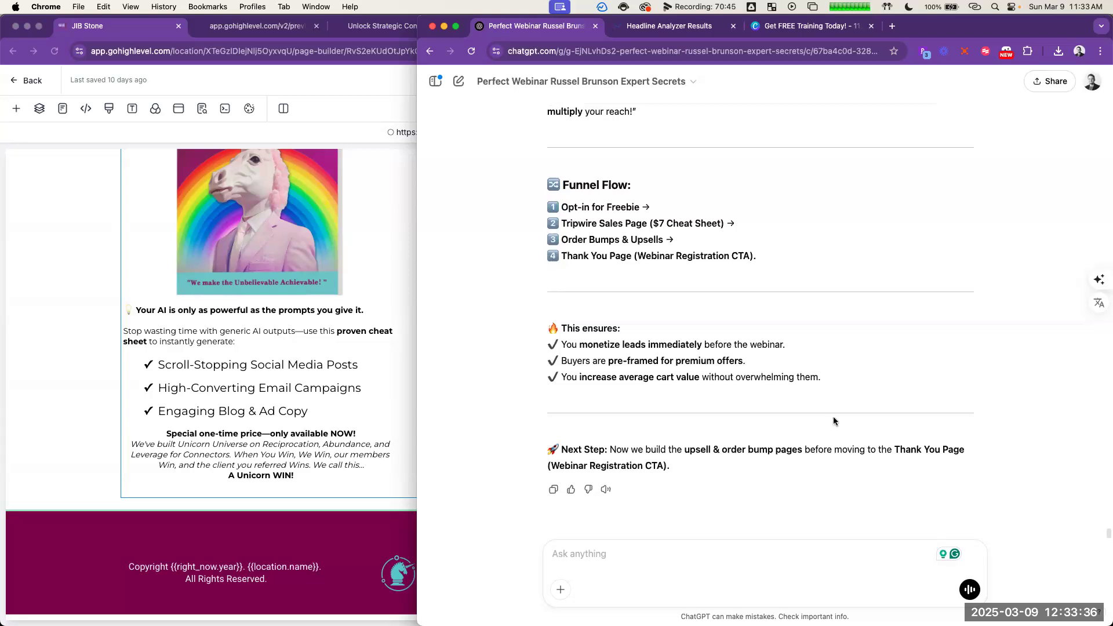
{"action": "scroll", "coordinate": [795, 290], "scroll_direction": "up", "scroll_amount": 8}
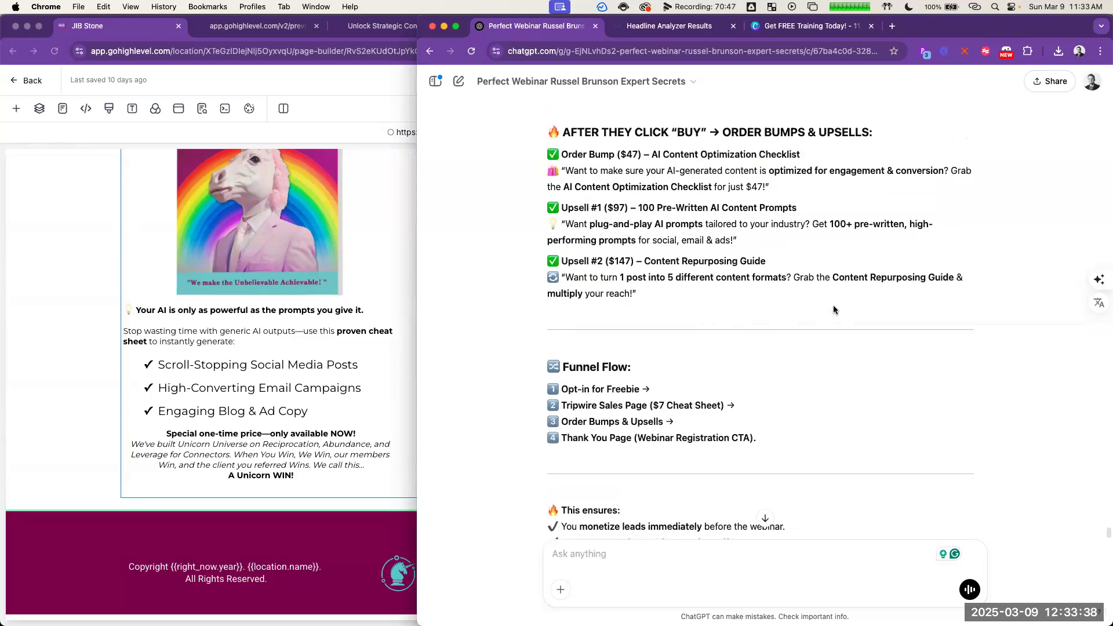
{"action": "scroll", "coordinate": [869, 387], "scroll_direction": "up", "scroll_amount": 3}
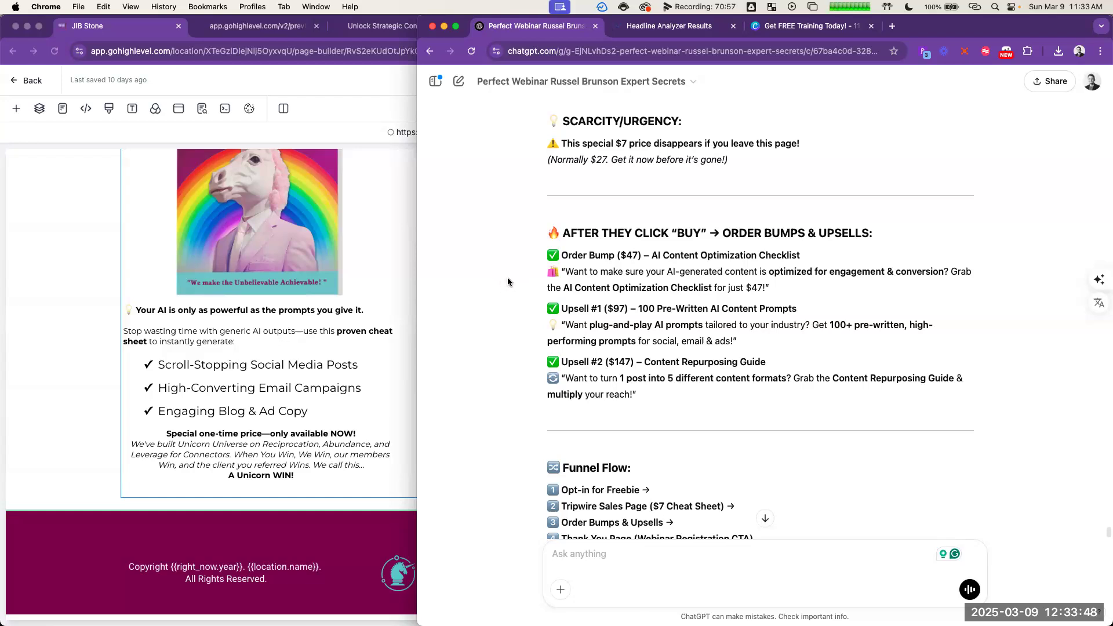
{"action": "scroll", "coordinate": [507, 278], "scroll_direction": "up", "scroll_amount": 2}
{"action": "scroll", "coordinate": [509, 284], "scroll_direction": "up", "scroll_amount": 3}
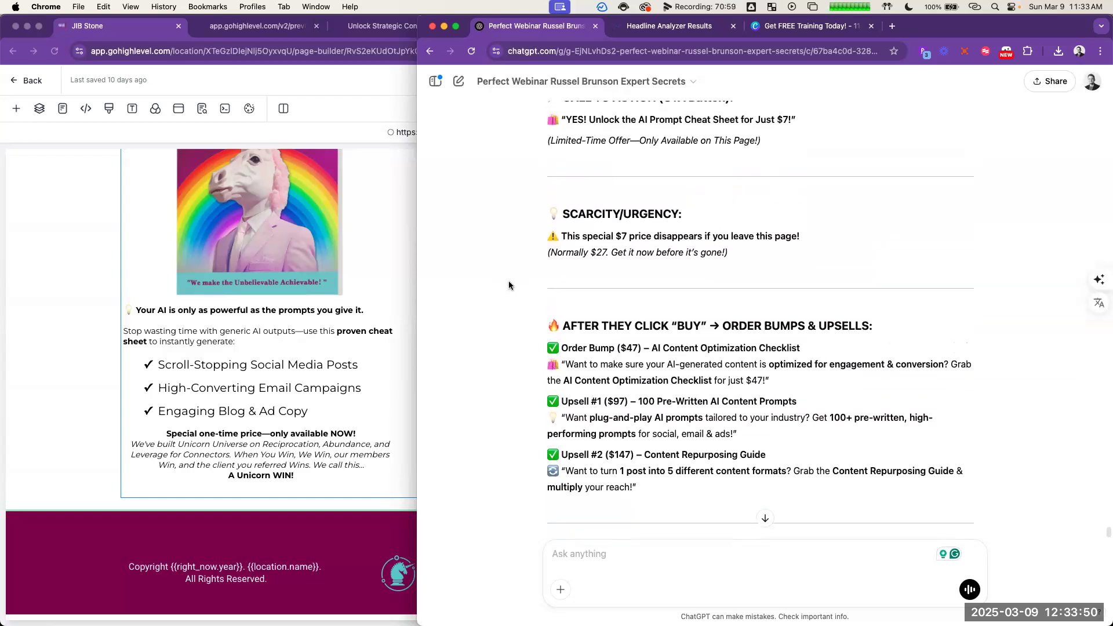
{"action": "scroll", "coordinate": [515, 284], "scroll_direction": "up", "scroll_amount": 1}
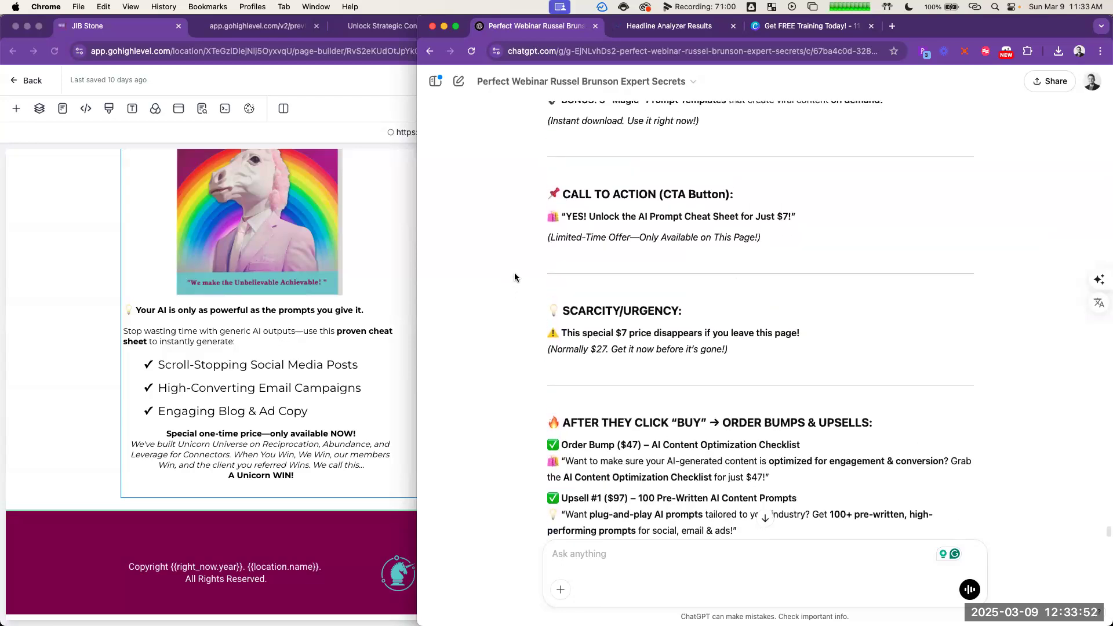
{"action": "scroll", "coordinate": [513, 279], "scroll_direction": "up", "scroll_amount": 2}
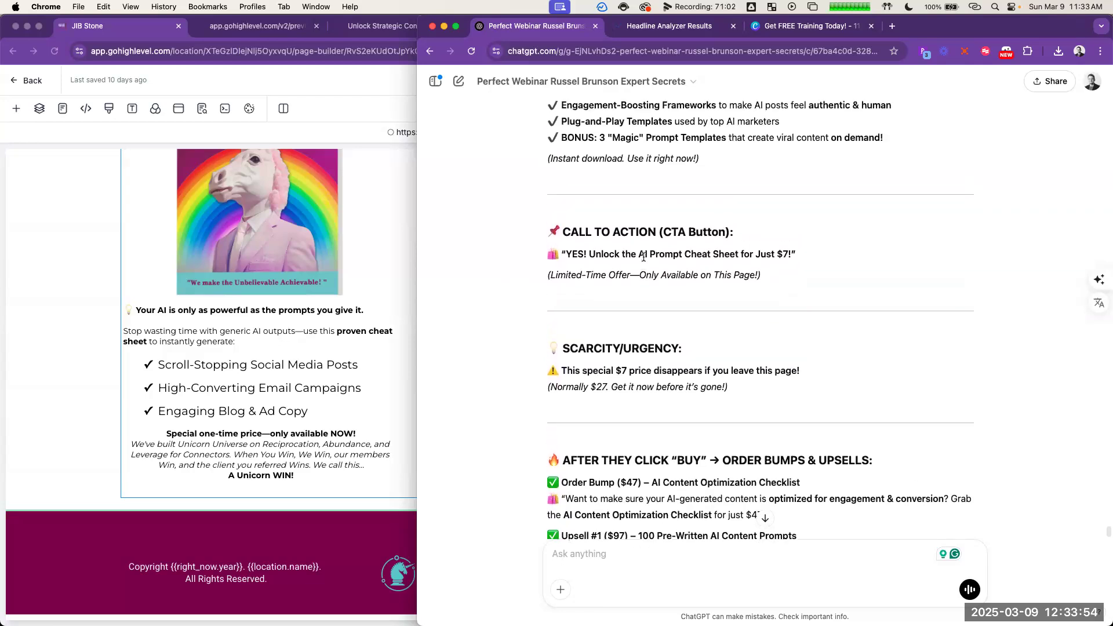
{"action": "left_click", "coordinate": [340, 85]}
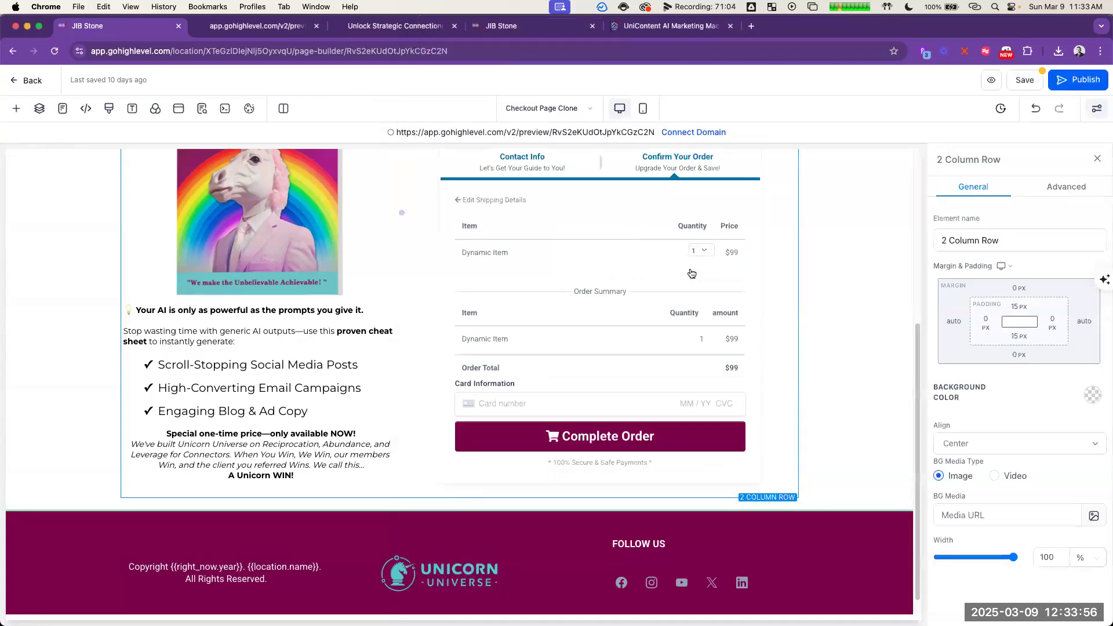
{"action": "scroll", "coordinate": [626, 282], "scroll_direction": "up", "scroll_amount": 3}
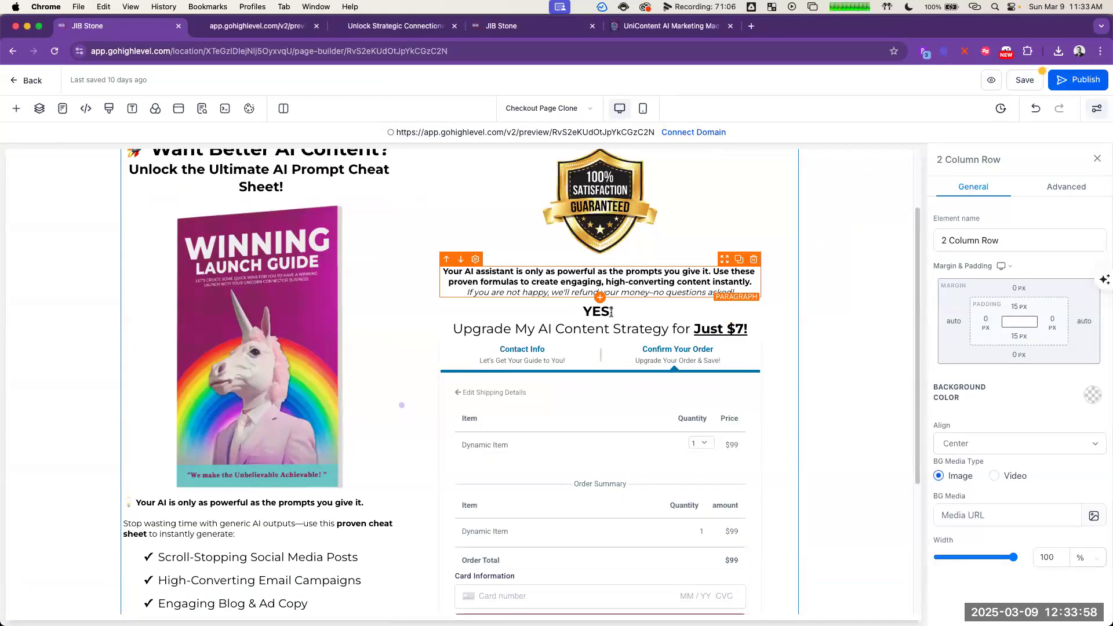
Step: Replace the order headline with ChatGPT's call to action "🛍️ YES! Unlock the AI Prompt Cheat Sheet for Just $7!", without quotation marks and with a line break after "YES!"
{"action": "triple_click", "coordinate": [647, 308]}
{"action": "type", "text": "🛍 \"YES! Unlock the AI Prompt Cheat Sheet for Just $7!\""}
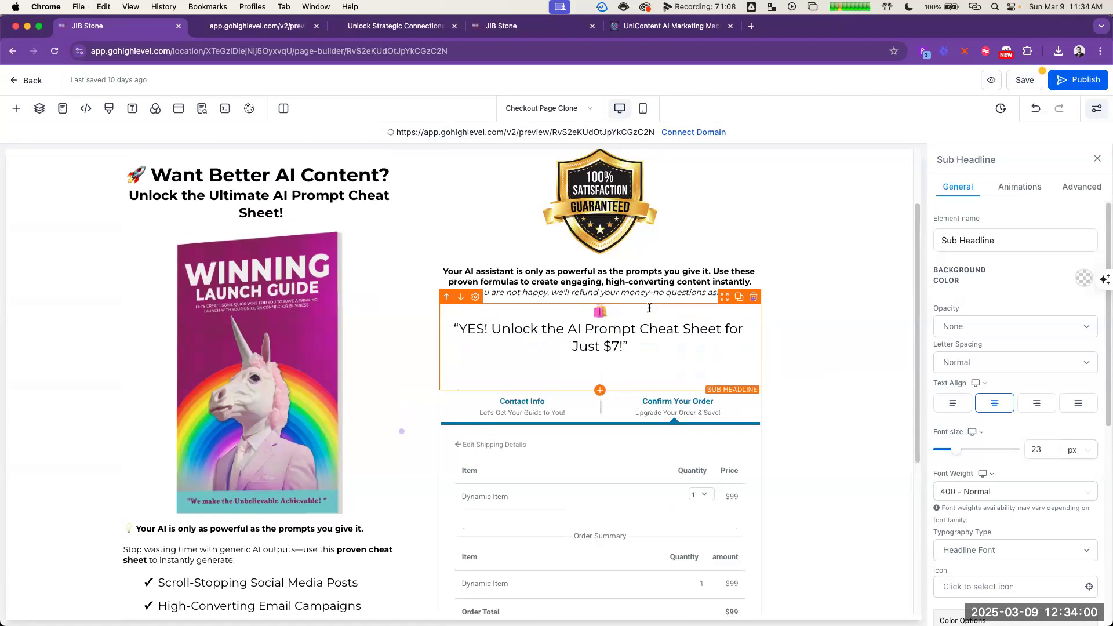
{"action": "key", "text": "BackSpace"}
{"action": "key", "text": "BackSpace"}
{"action": "key", "text": "BackSpace"}
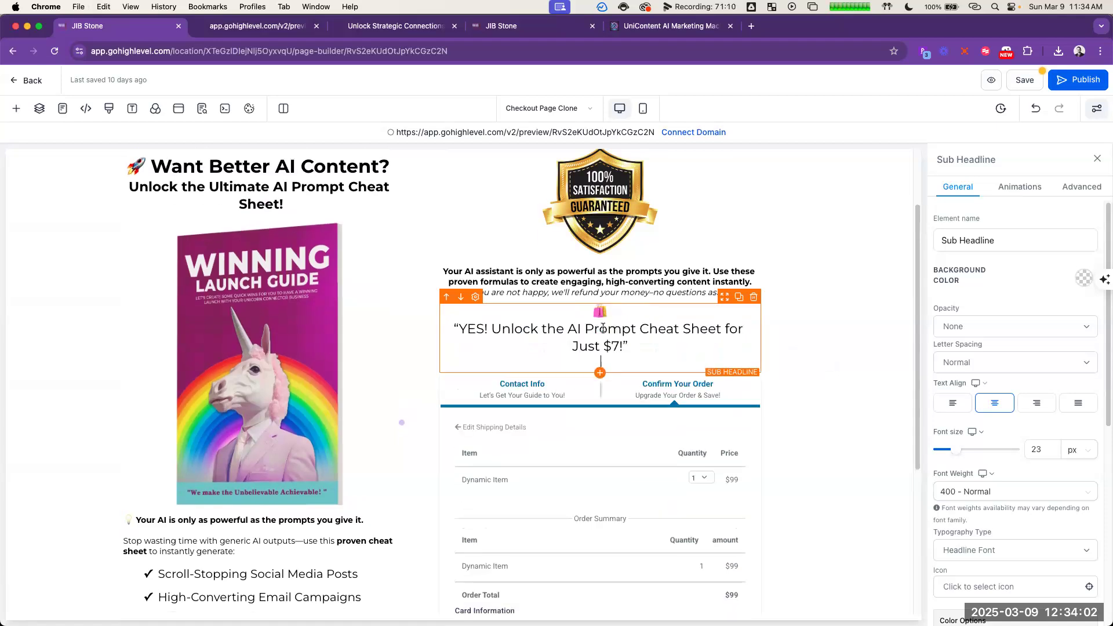
{"action": "left_click", "coordinate": [459, 330]}
{"action": "key", "text": "BackSpace"}
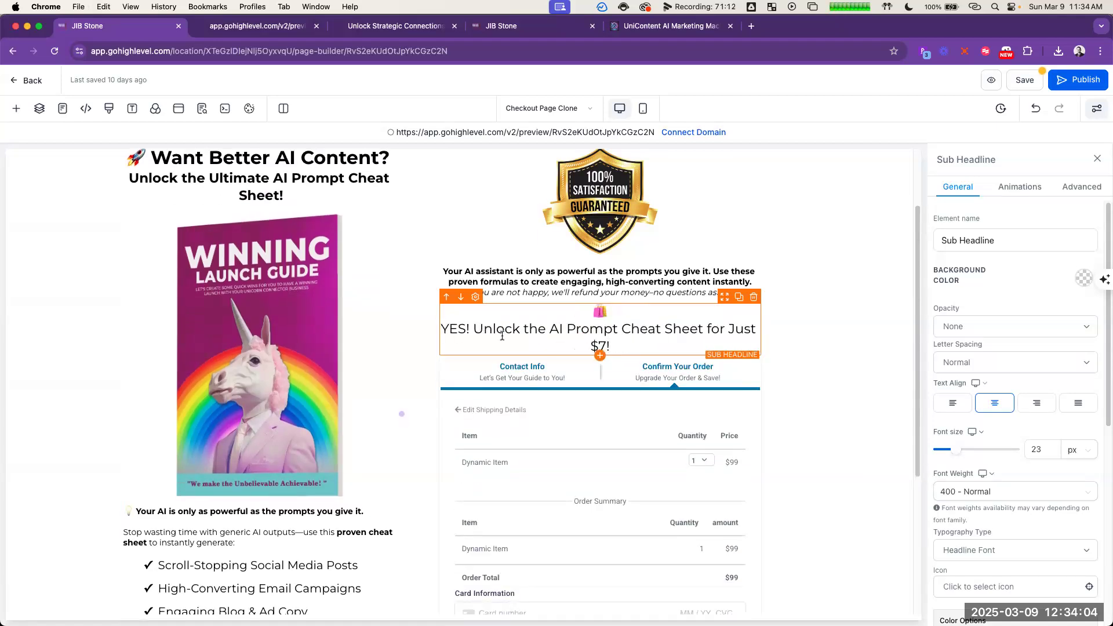
{"action": "key", "text": "BackSpace"}
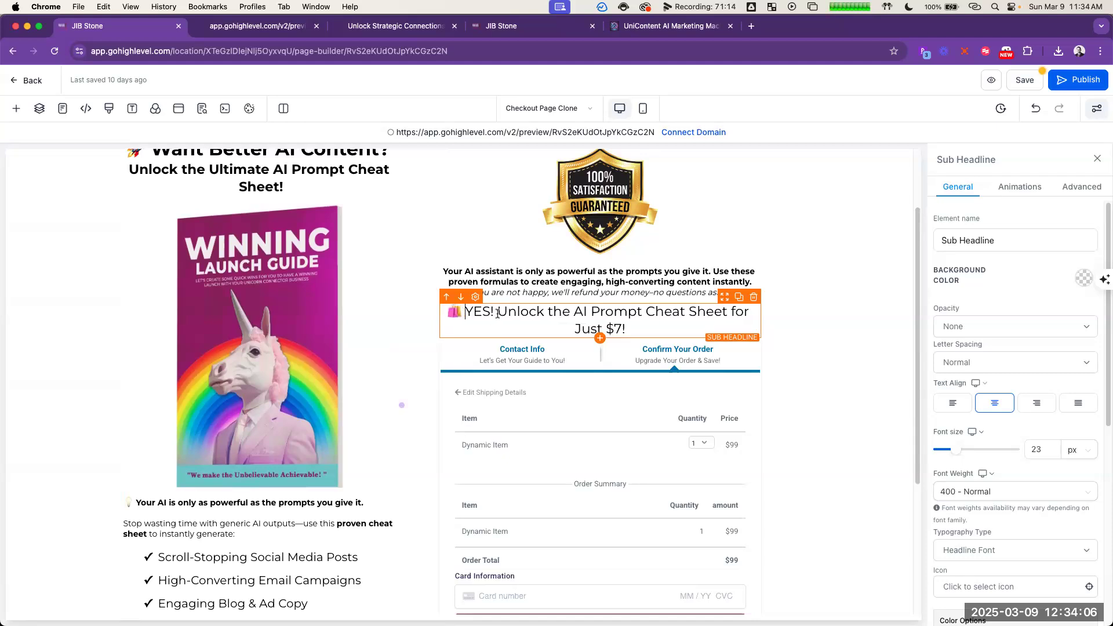
{"action": "left_click", "coordinate": [497, 313]}
{"action": "key", "text": "Return"}
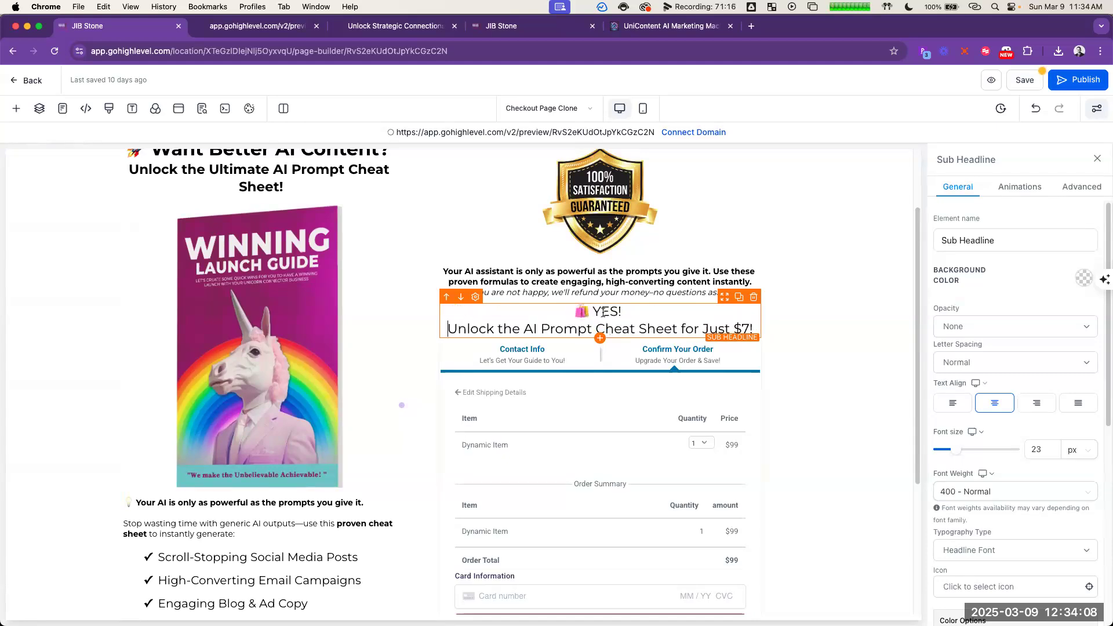
Step: Bold "YES!" and make "Just $7!" bold and underlined in the order headline
{"action": "triple_click", "coordinate": [603, 312]}
{"action": "key", "text": "super+b"}
{"action": "left_click", "coordinate": [678, 317]}
{"action": "left_click_drag", "start_coordinate": [754, 329], "coordinate": [702, 328]}
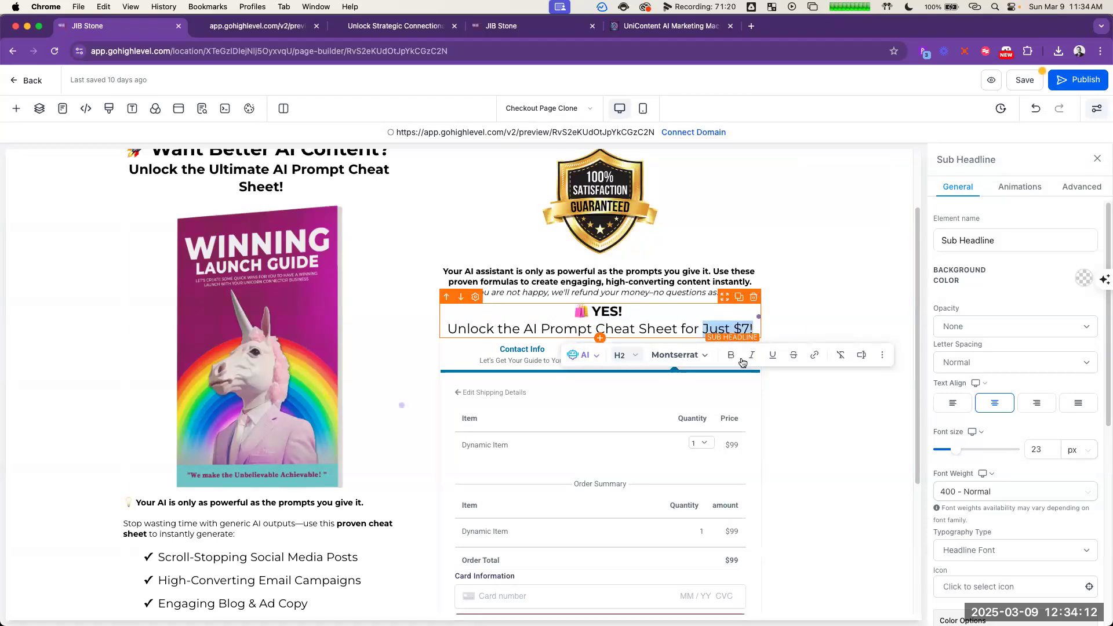
{"action": "left_click", "coordinate": [731, 355]}
{"action": "left_click", "coordinate": [772, 355]}
{"action": "left_click", "coordinate": [826, 309]}
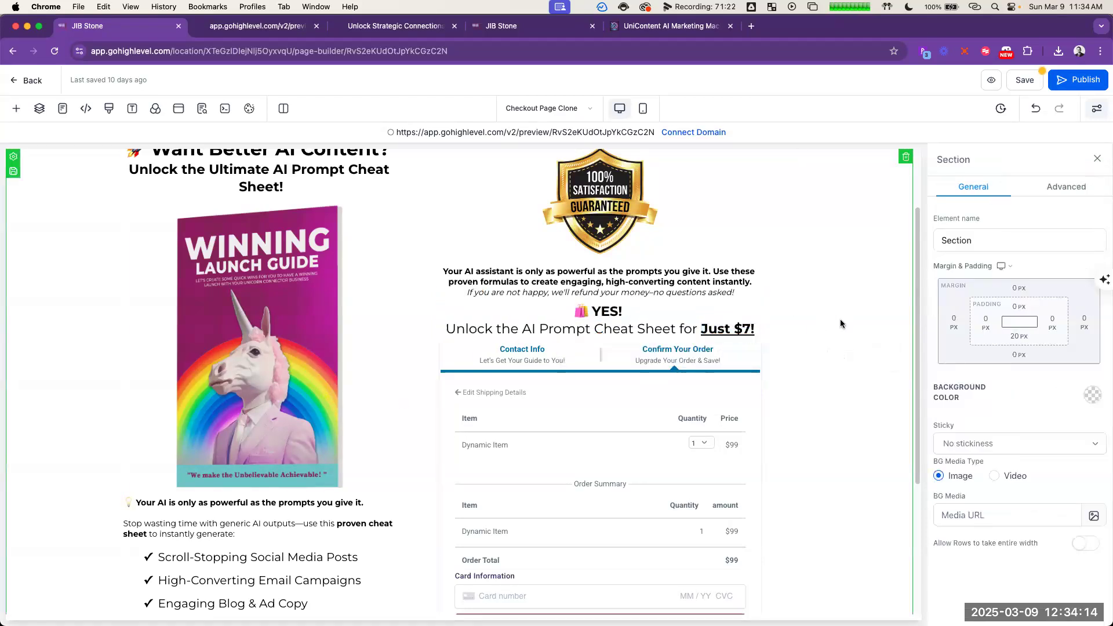
Step: Delete the bold "Your AI assistant is only as powerful" text and its empty line, leaving only the italic refund sentence under the guarantee badge
{"action": "left_click", "coordinate": [740, 280]}
{"action": "triple_click", "coordinate": [754, 279]}
{"action": "key", "text": "BackSpace"}
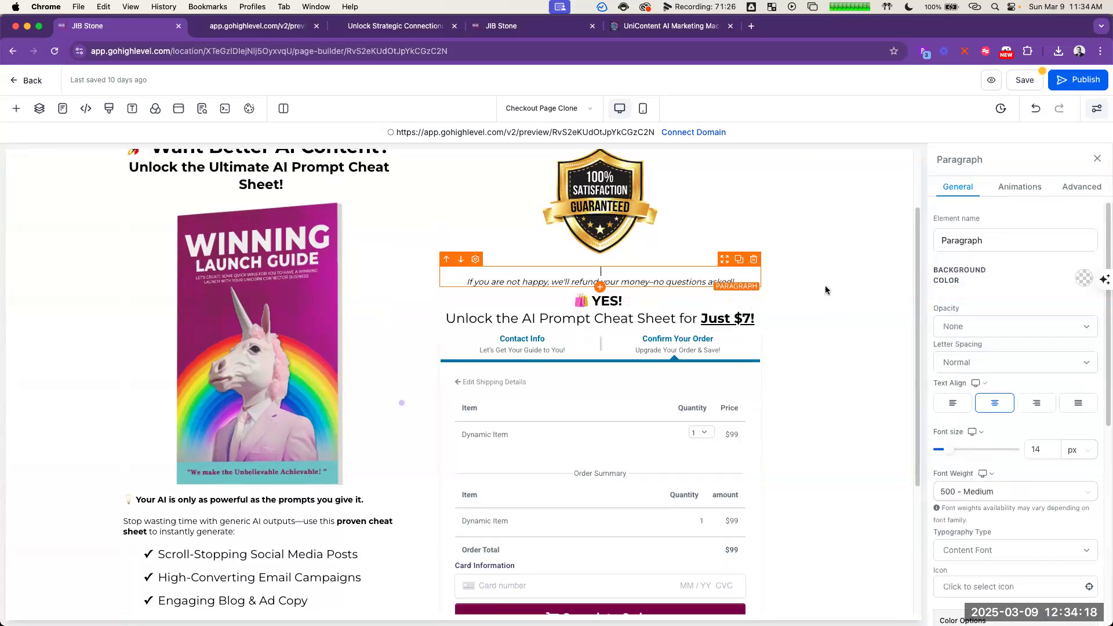
{"action": "key", "text": "BackSpace"}
{"action": "left_click", "coordinate": [679, 226]}
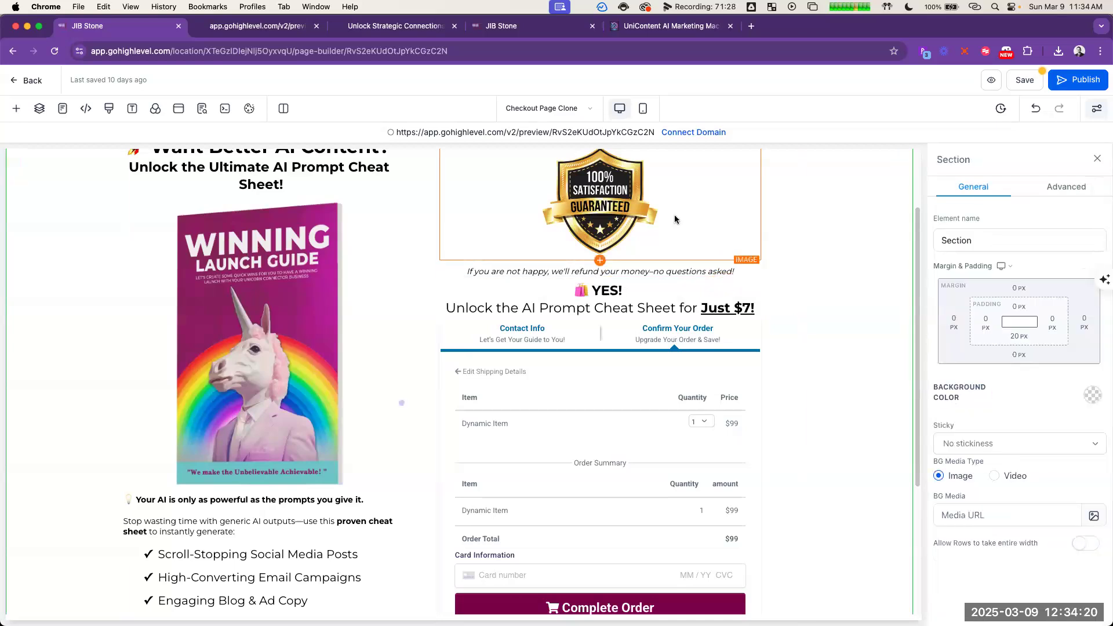
{"action": "left_click", "coordinate": [676, 217]}
{"action": "scroll", "coordinate": [684, 217], "scroll_direction": "down", "scroll_amount": 2}
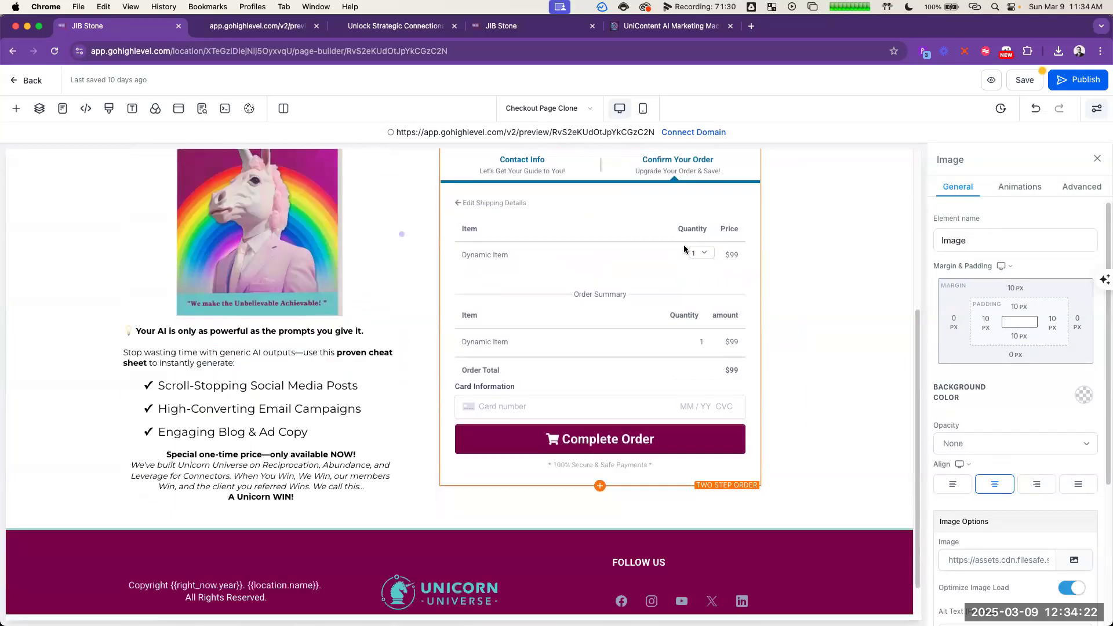
{"action": "scroll", "coordinate": [715, 253], "scroll_direction": "up", "scroll_amount": 3}
{"action": "scroll", "coordinate": [791, 241], "scroll_direction": "down", "scroll_amount": 2}
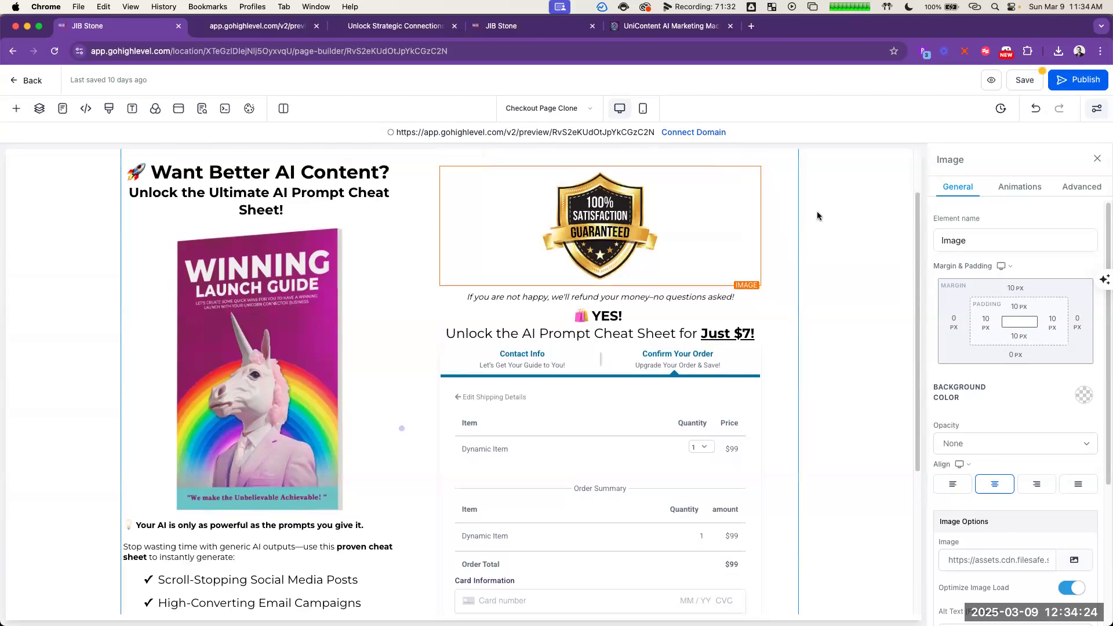
{"action": "scroll", "coordinate": [817, 229], "scroll_direction": "down", "scroll_amount": 2}
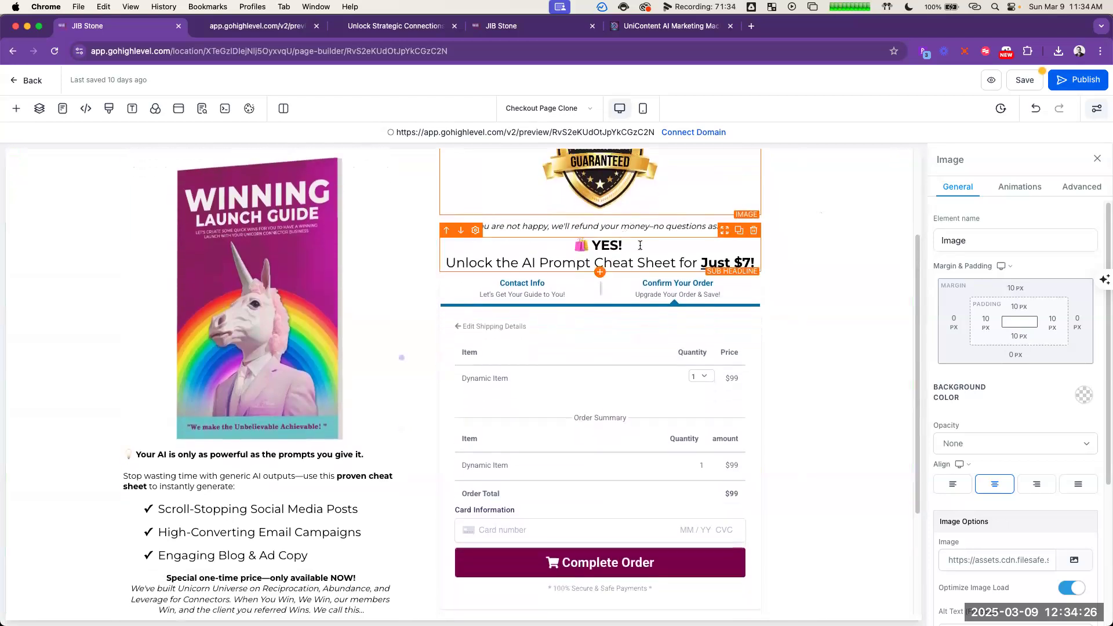
{"action": "left_click", "coordinate": [445, 235]}
{"action": "left_click", "coordinate": [461, 230]}
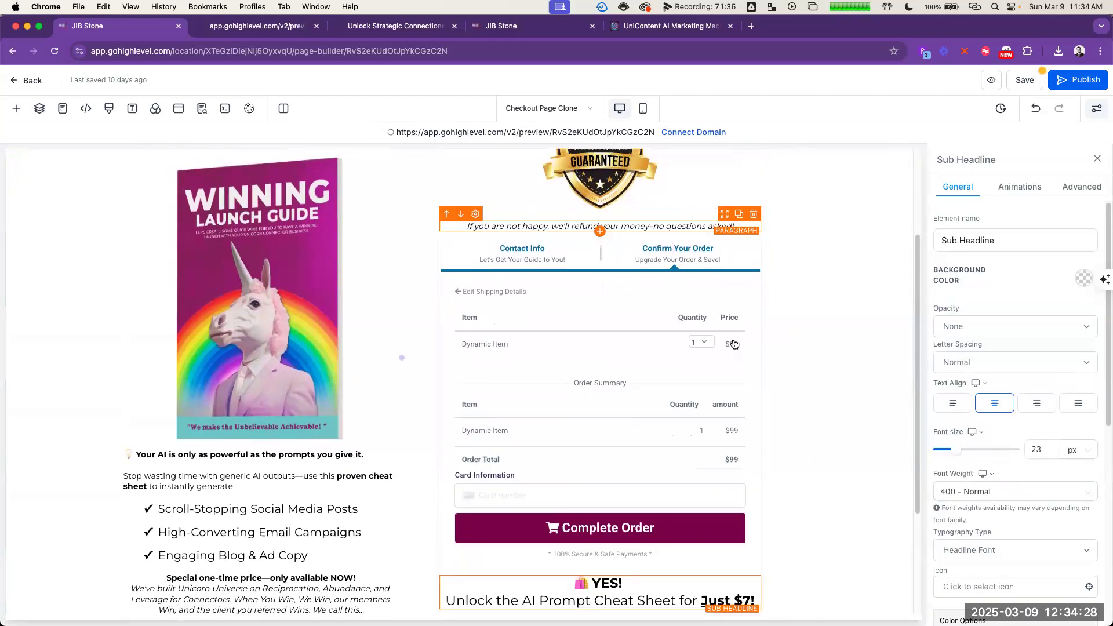
{"action": "left_click", "coordinate": [809, 302]}
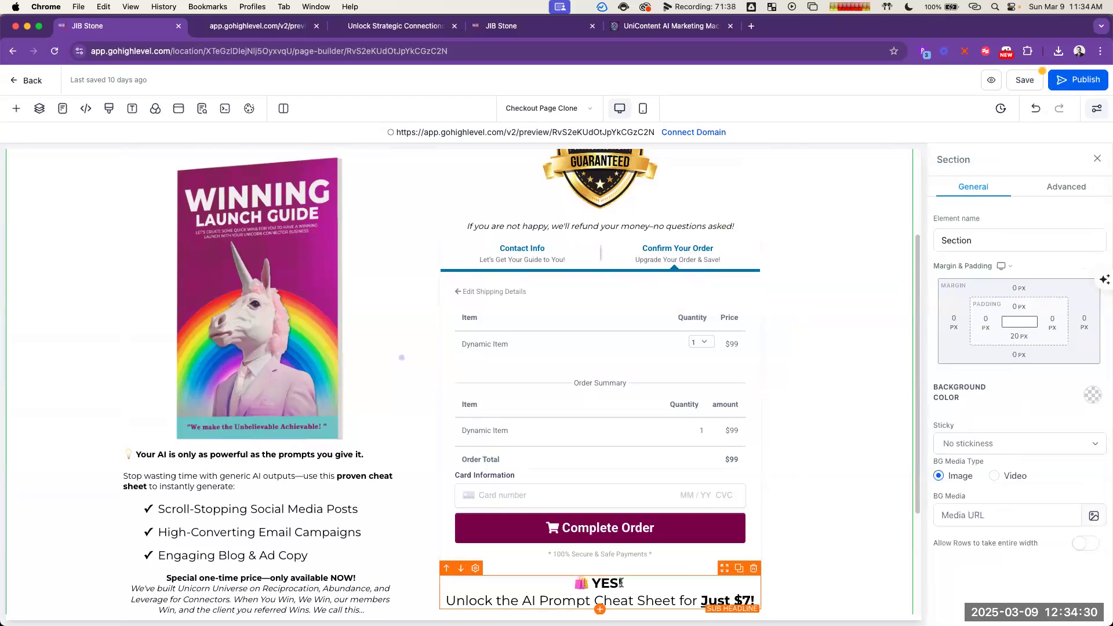
{"action": "left_click", "coordinate": [450, 578]}
{"action": "left_click", "coordinate": [447, 569]}
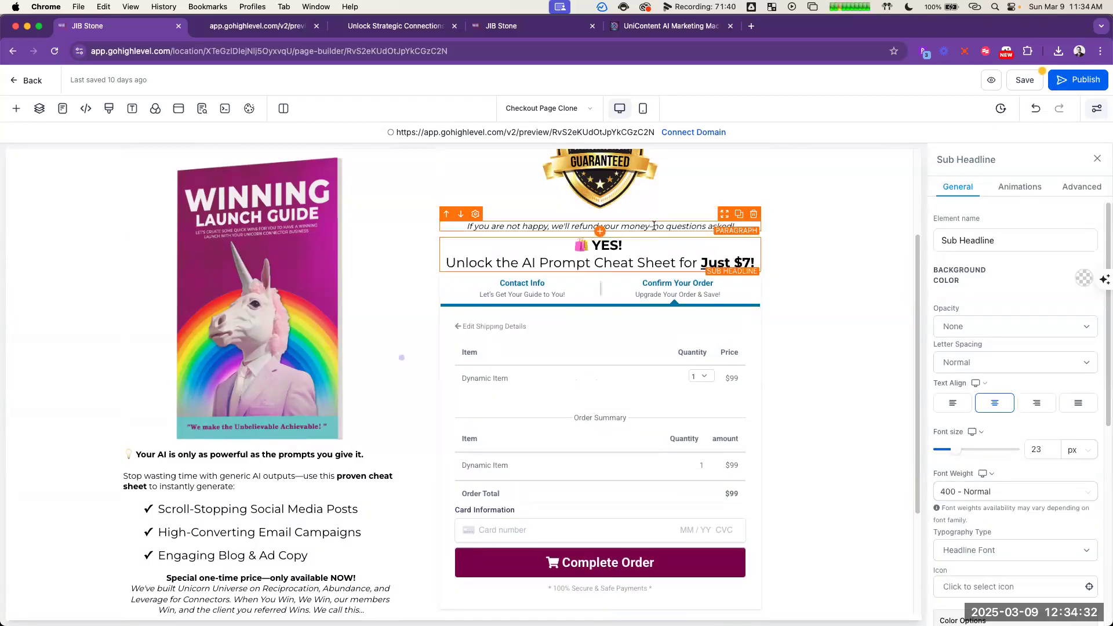
Step: Try moving the refund sentence and the satisfaction guarantee badge below the two-step order form
{"action": "left_click", "coordinate": [654, 226]}
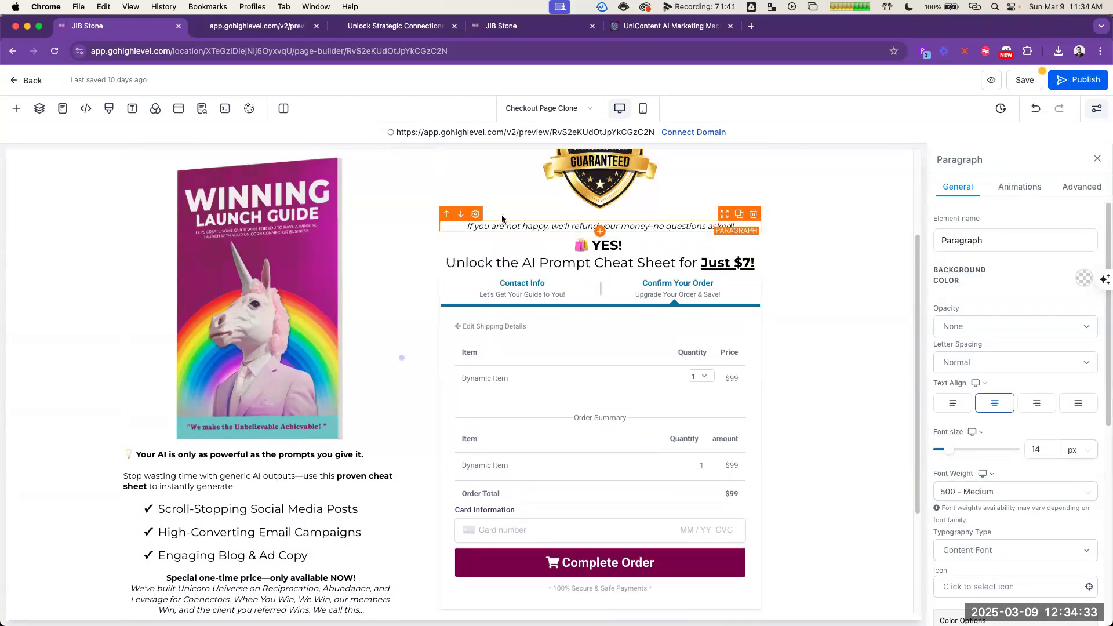
{"action": "left_click", "coordinate": [461, 214]}
{"action": "left_click", "coordinate": [461, 249]}
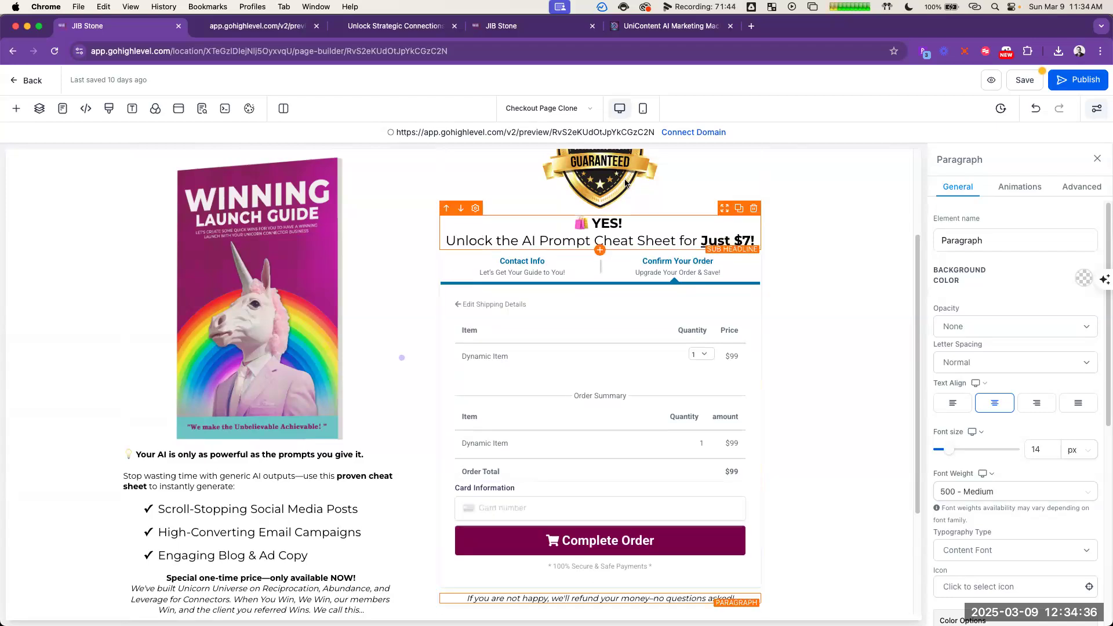
{"action": "left_click", "coordinate": [588, 208]}
{"action": "scroll", "coordinate": [485, 204], "scroll_direction": "up", "scroll_amount": 3}
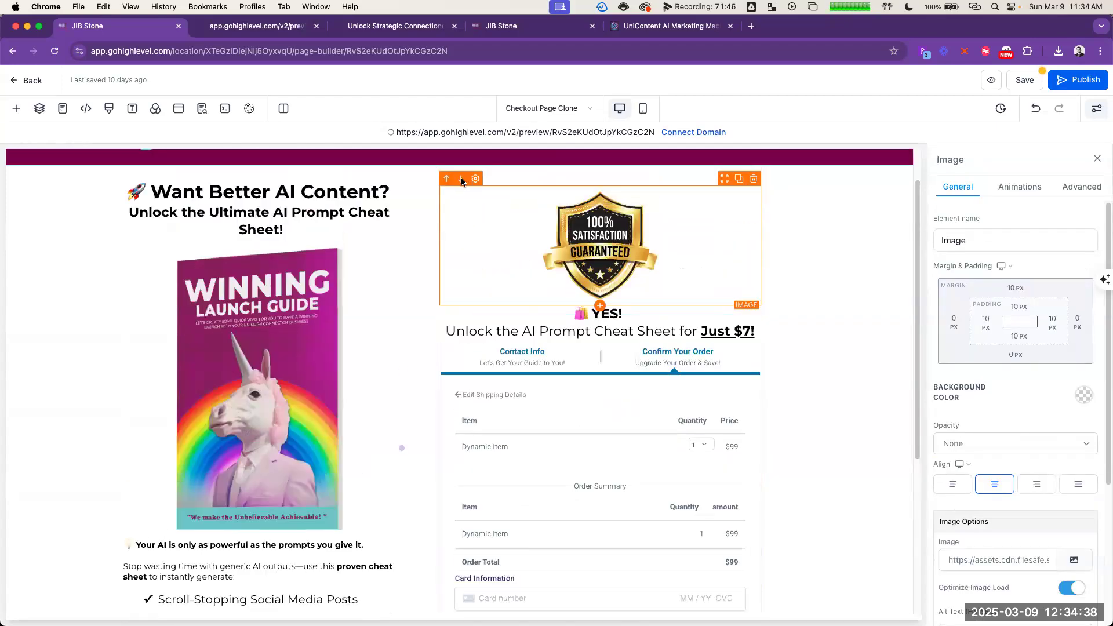
{"action": "left_click", "coordinate": [460, 178]}
{"action": "left_click", "coordinate": [461, 219]}
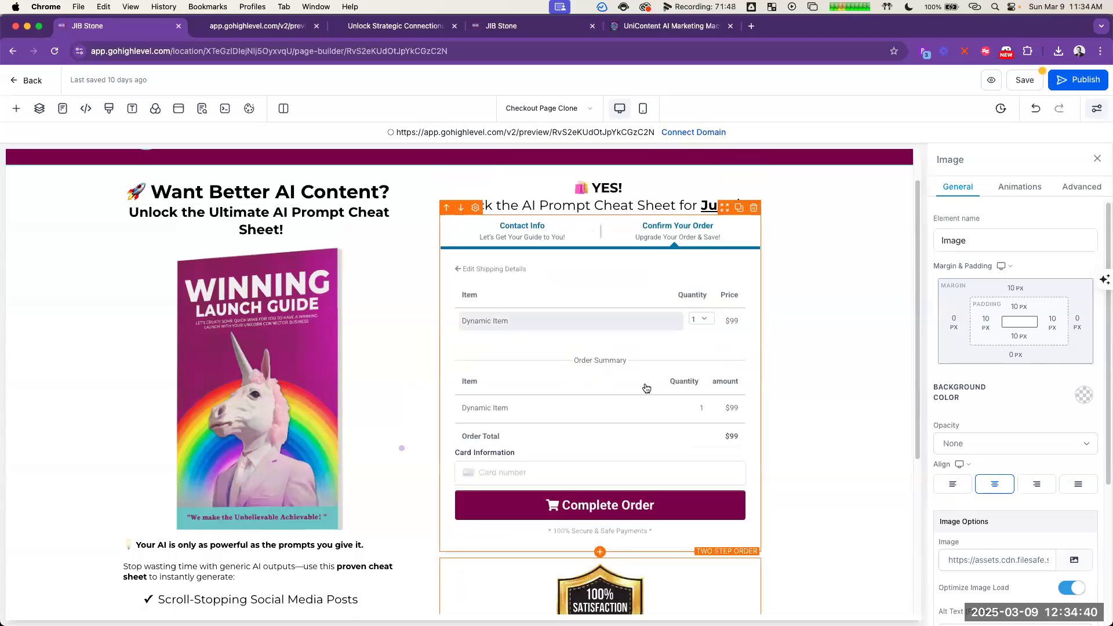
{"action": "left_click", "coordinate": [847, 333]}
{"action": "scroll", "coordinate": [850, 331], "scroll_direction": "up", "scroll_amount": 5}
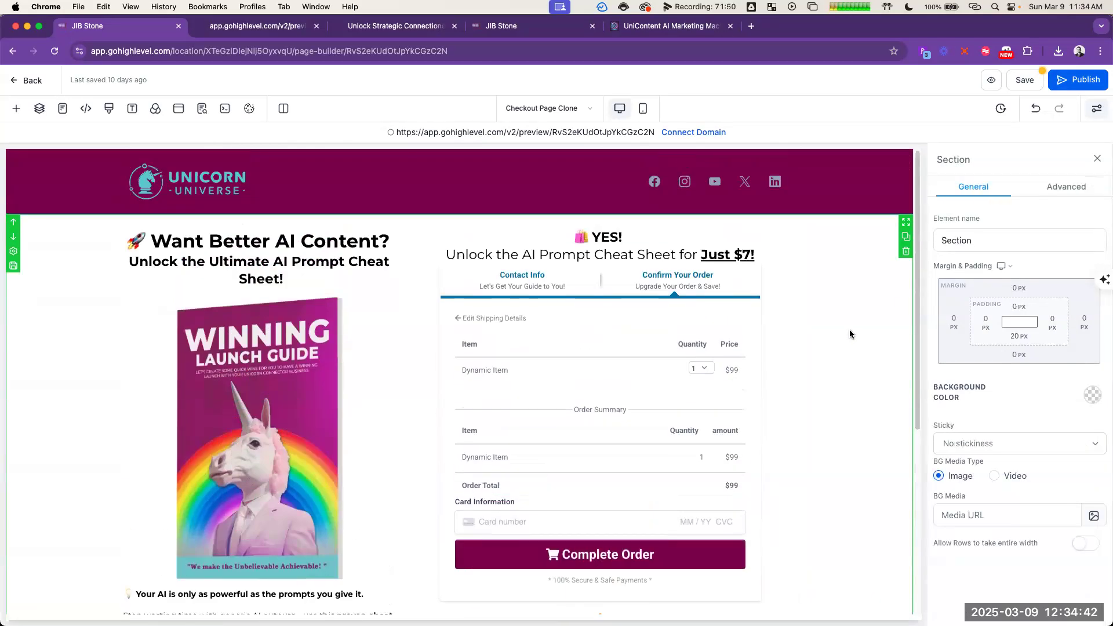
Step: Delete the "Special one-time price" paragraph under the bullet list and reinsert the blank line before "Stop wasting time"
{"action": "scroll", "coordinate": [851, 329], "scroll_direction": "down", "scroll_amount": 2}
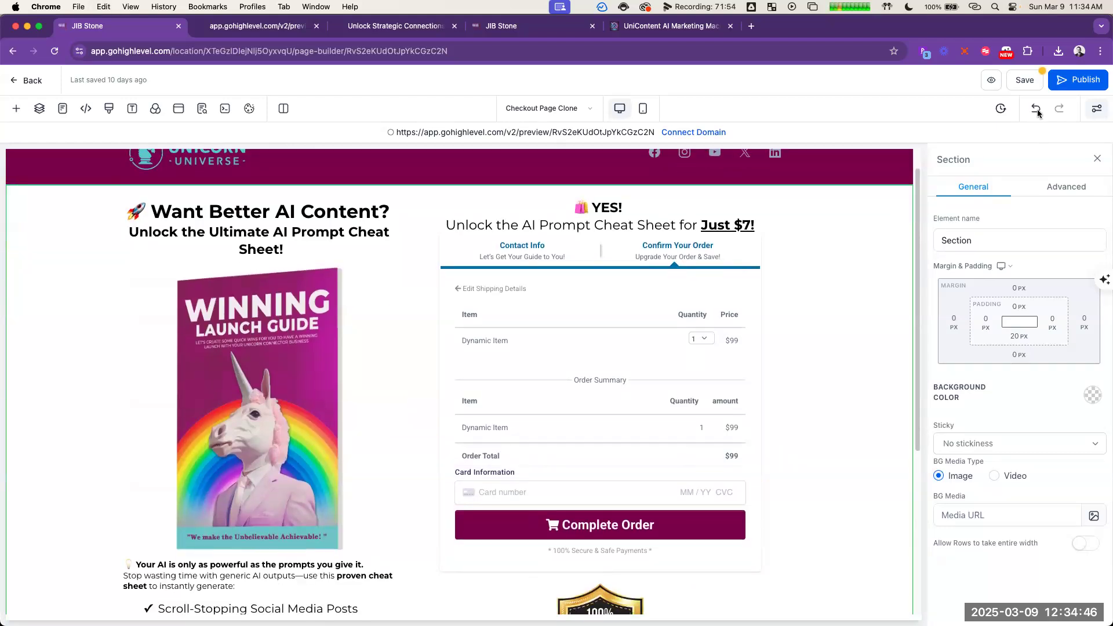
{"action": "scroll", "coordinate": [516, 478], "scroll_direction": "down", "scroll_amount": 5}
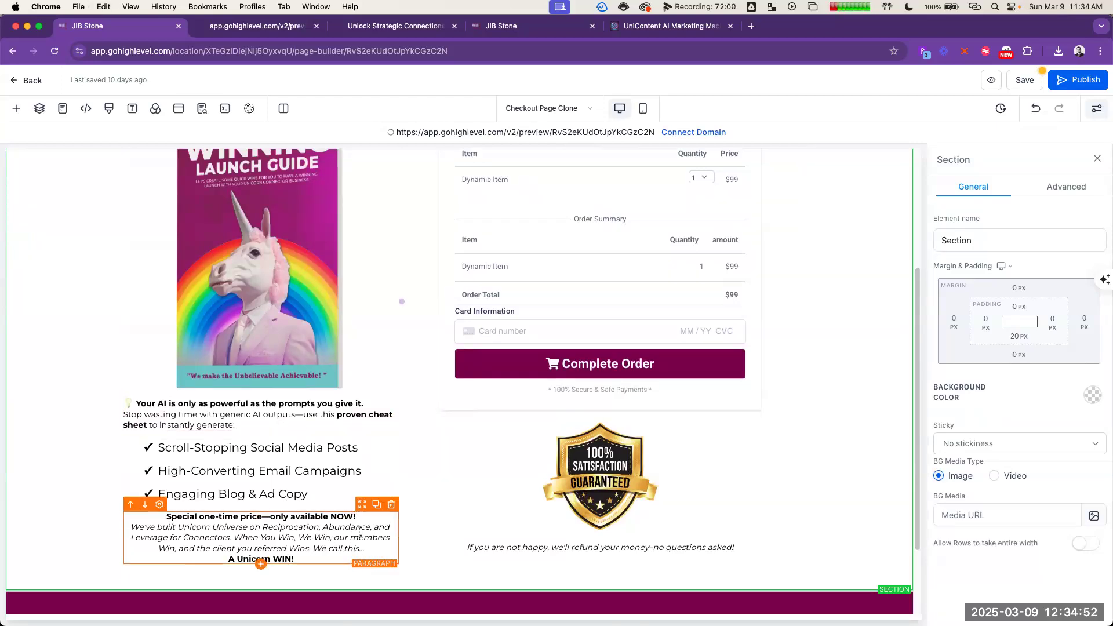
{"action": "left_click", "coordinate": [273, 413]}
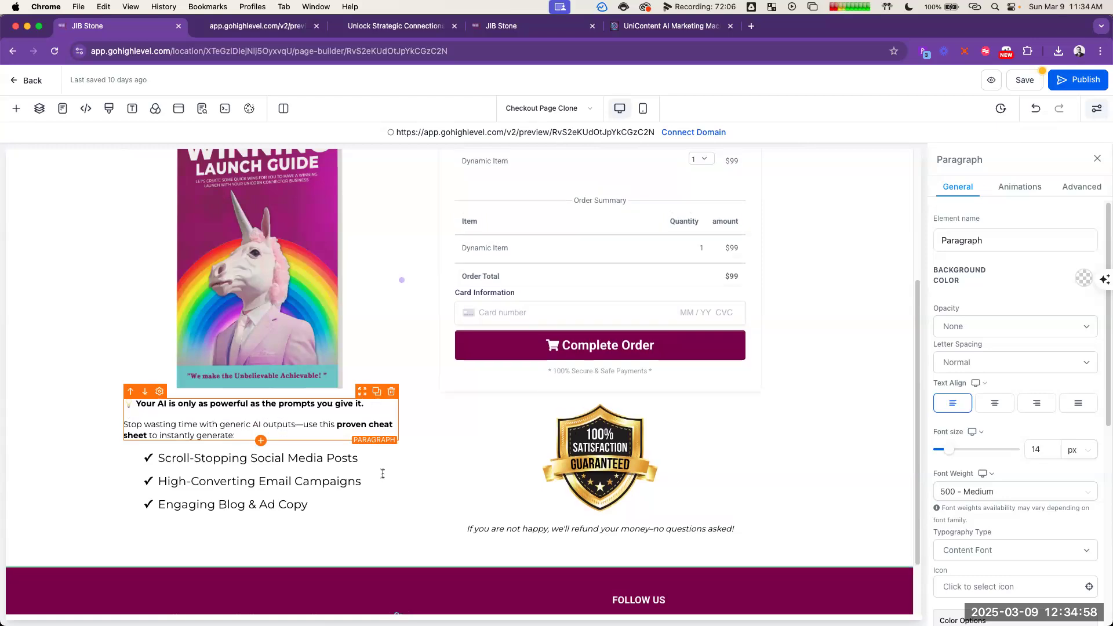
Step: Move the guarantee badge and the refund sentence back above the "YES!" order headline, with the badge first
{"action": "left_click", "coordinate": [693, 442]}
{"action": "left_click", "coordinate": [694, 445]}
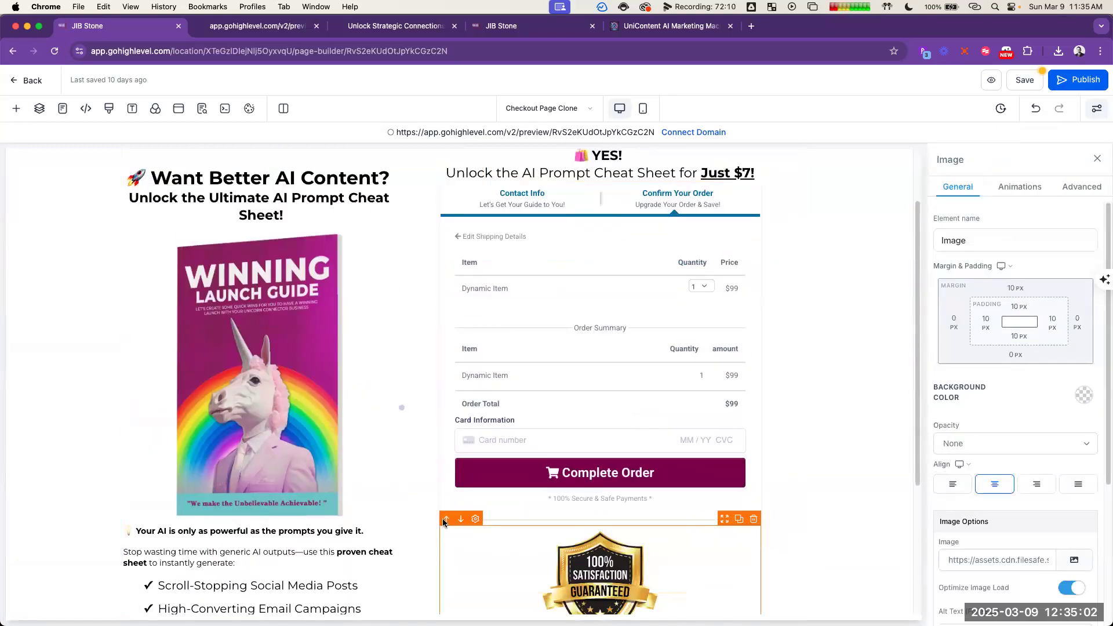
{"action": "left_click", "coordinate": [445, 519]}
{"action": "left_click", "coordinate": [460, 181]}
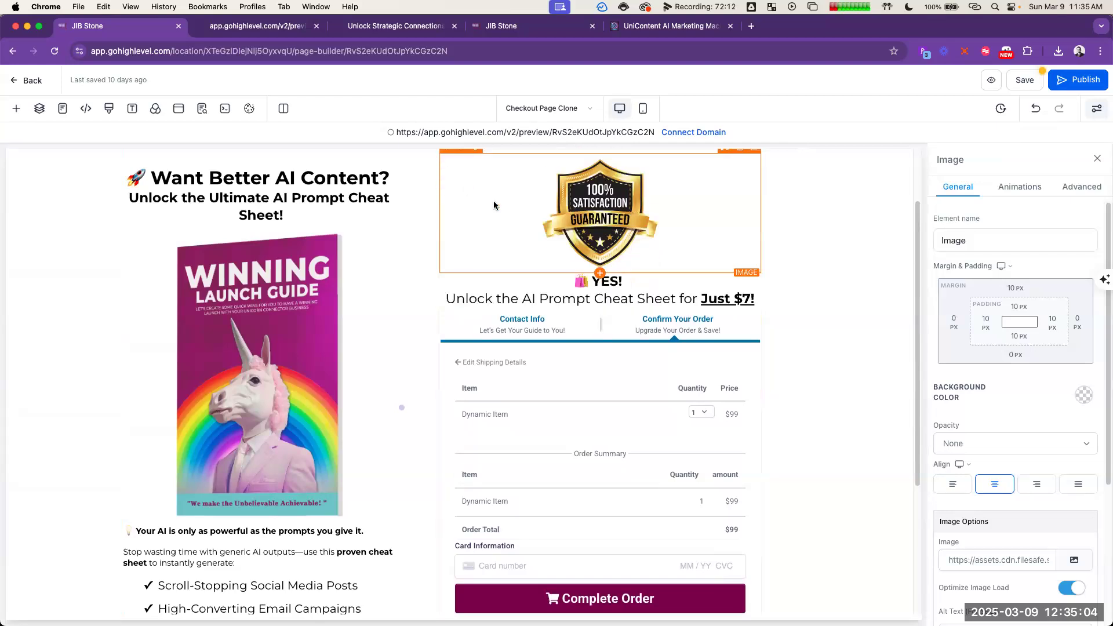
{"action": "left_click", "coordinate": [840, 292]}
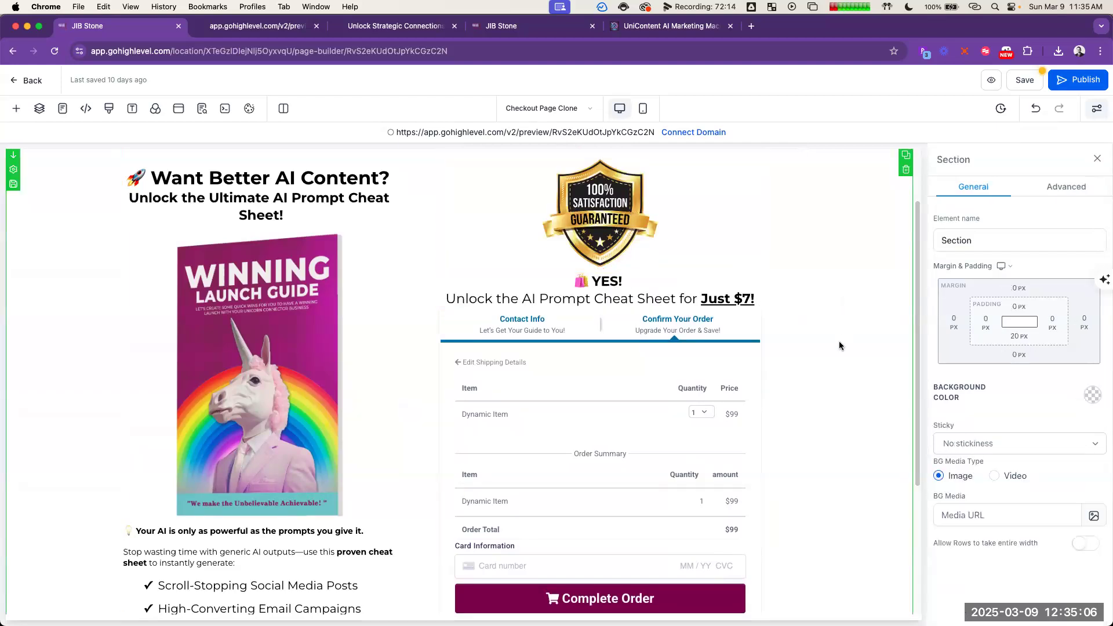
{"action": "scroll", "coordinate": [840, 341], "scroll_direction": "down", "scroll_amount": 5}
{"action": "left_click", "coordinate": [447, 455]}
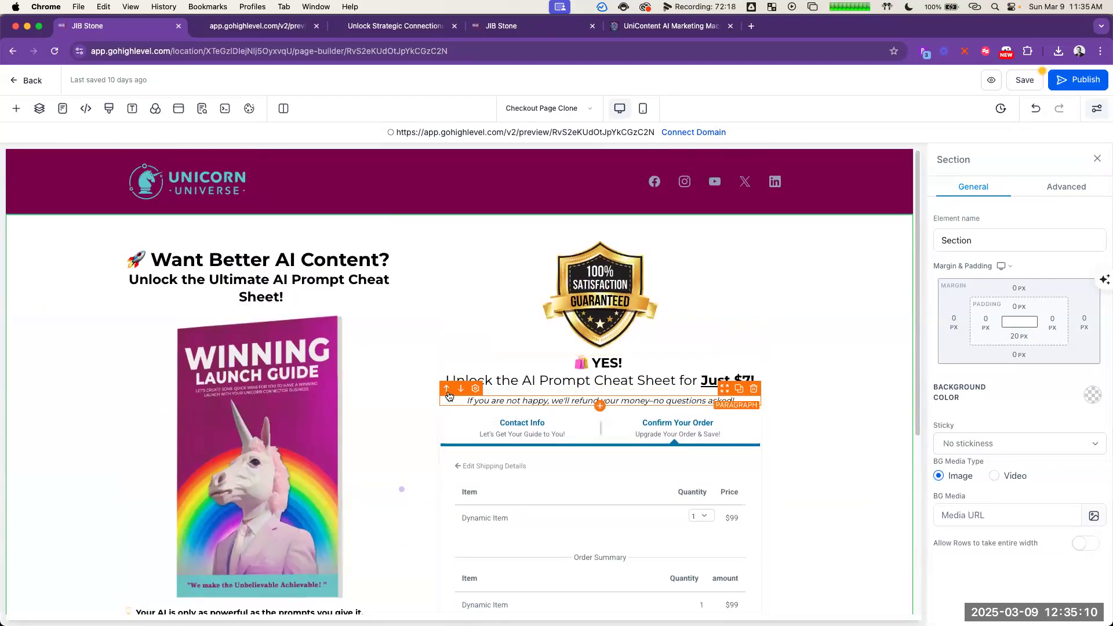
{"action": "left_click", "coordinate": [447, 403]}
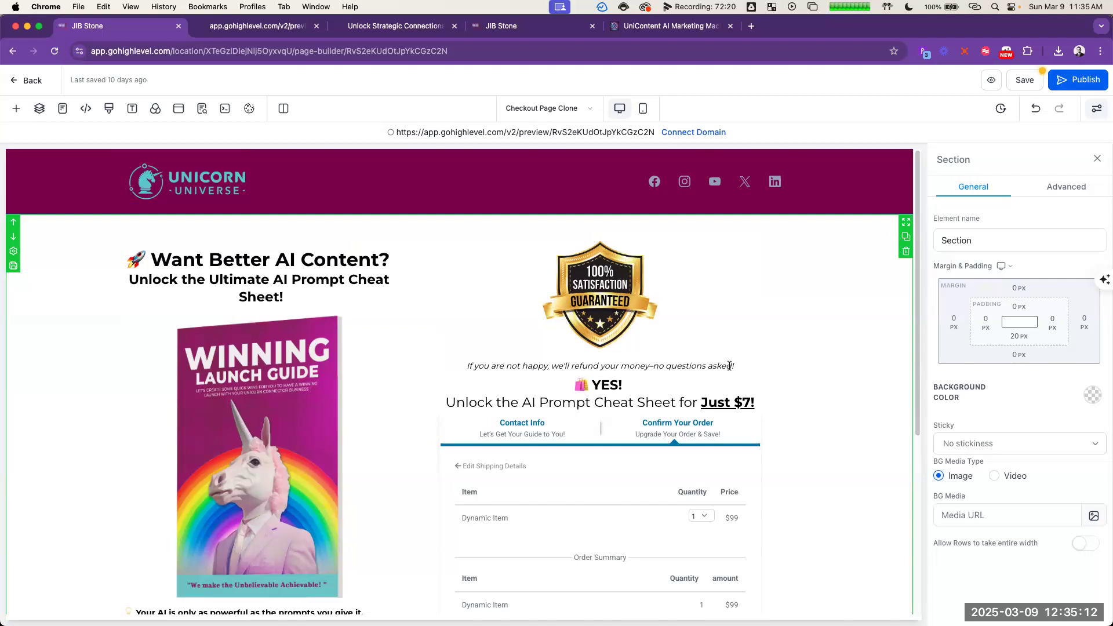
Step: Insert a divider between the refund sentence and the "YES!" order headline
{"action": "left_click", "coordinate": [599, 372]}
{"action": "scroll", "coordinate": [284, 396], "scroll_direction": "down", "scroll_amount": 5}
{"action": "scroll", "coordinate": [284, 396], "scroll_direction": "down", "scroll_amount": 5}
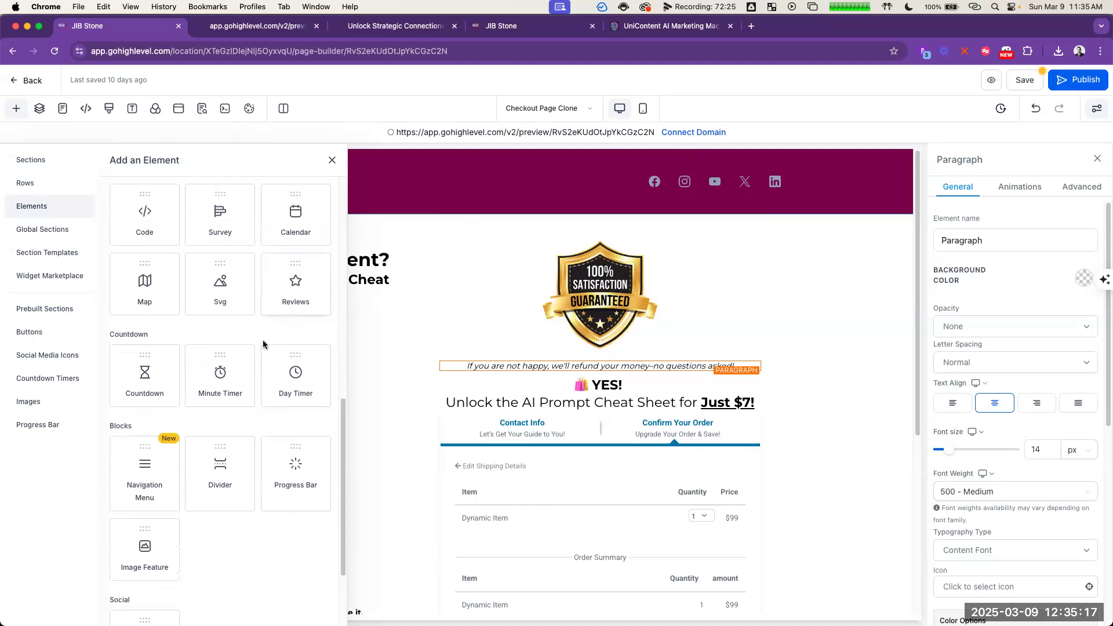
{"action": "left_click", "coordinate": [219, 471]}
{"action": "left_click", "coordinate": [857, 382]}
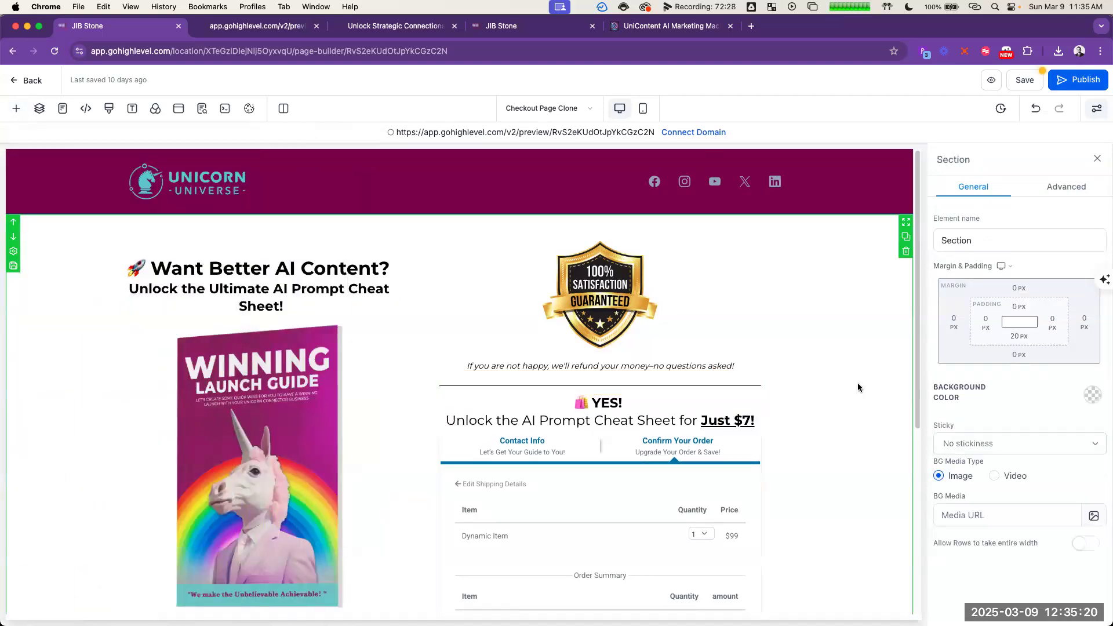
Step: In ChatGPT, copy the scarcity lines "This special $7 price disappears if you leave this page!" and "(Normally $27. Get it now before it's gone!)"
{"action": "scroll", "coordinate": [857, 388], "scroll_direction": "down", "scroll_amount": 2}
{"action": "scroll", "coordinate": [858, 388], "scroll_direction": "down", "scroll_amount": 4}
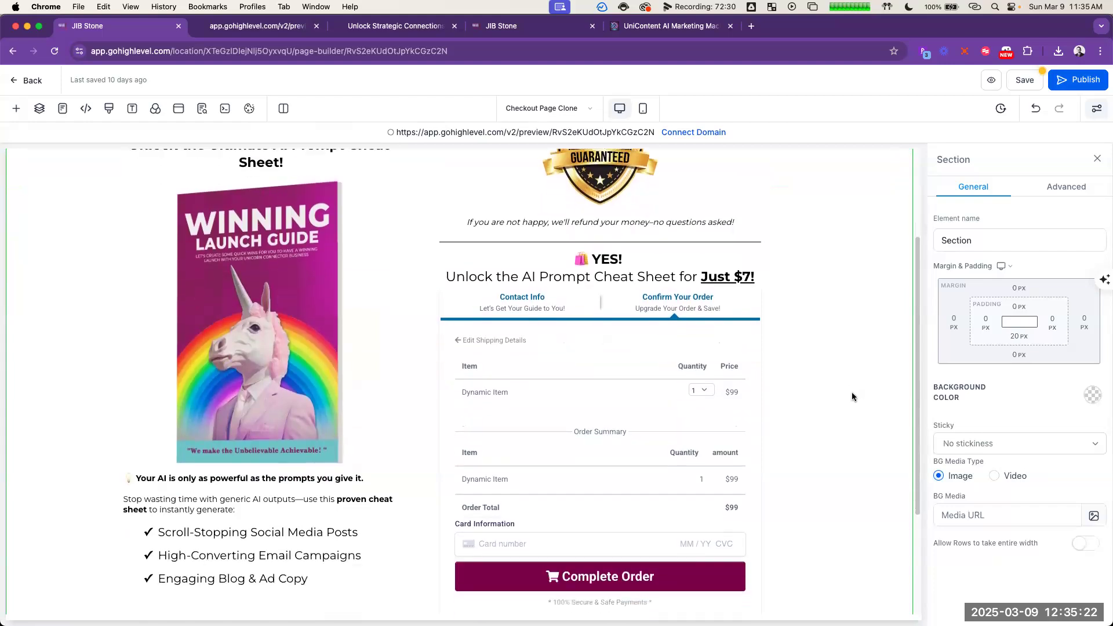
{"action": "scroll", "coordinate": [847, 377], "scroll_direction": "down", "scroll_amount": 1}
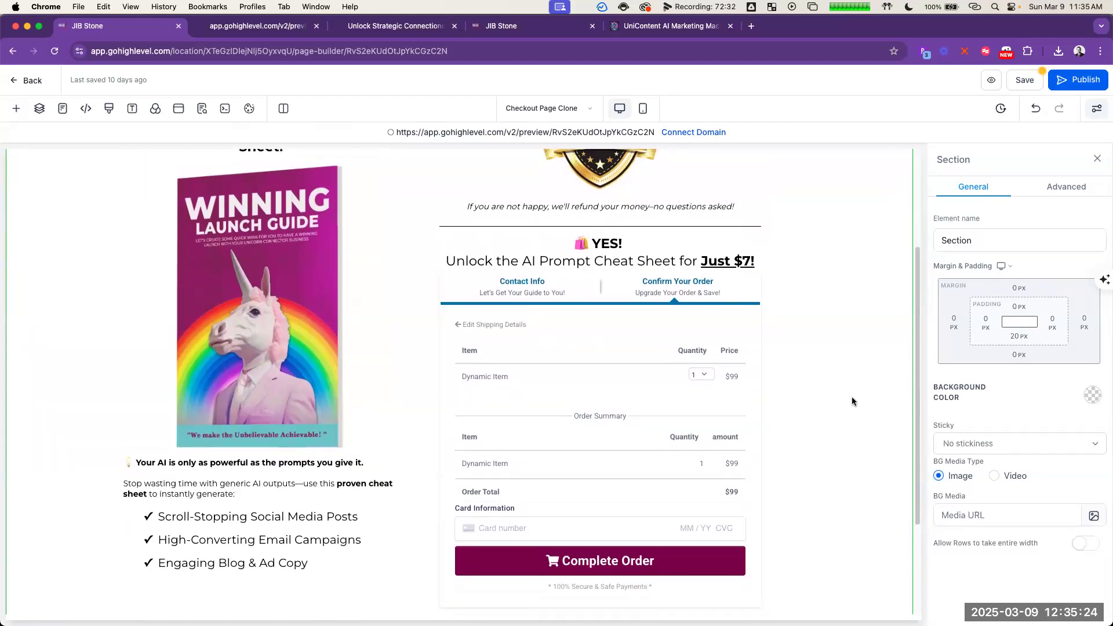
{"action": "scroll", "coordinate": [851, 397], "scroll_direction": "up", "scroll_amount": 2}
{"action": "scroll", "coordinate": [830, 391], "scroll_direction": "up", "scroll_amount": 1}
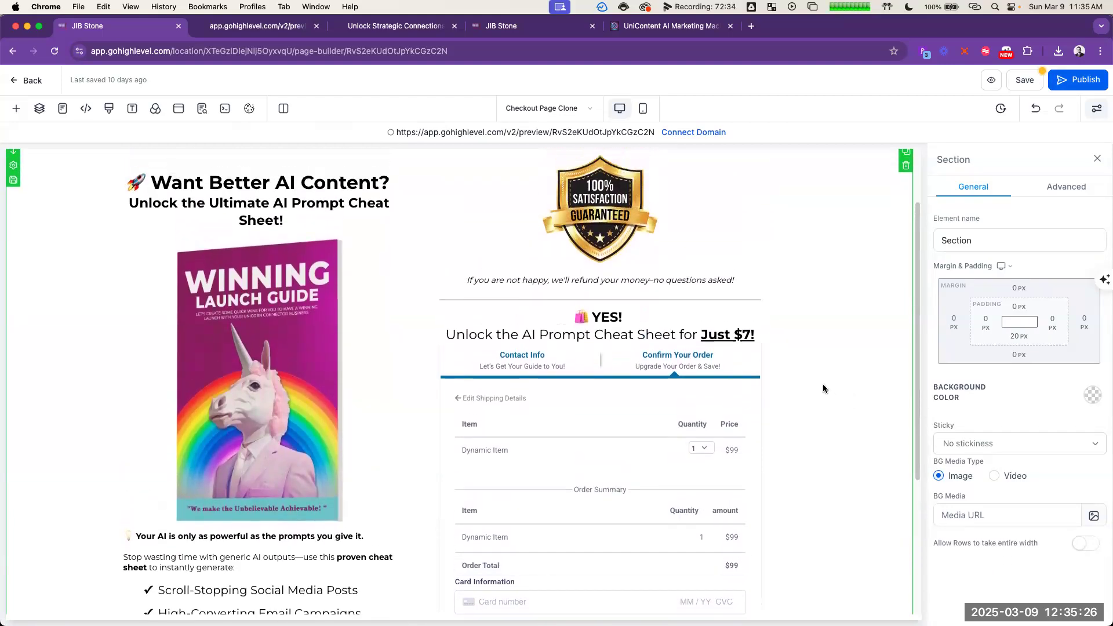
{"action": "key", "text": "super+grave"}
{"action": "left_click", "coordinate": [840, 322]}
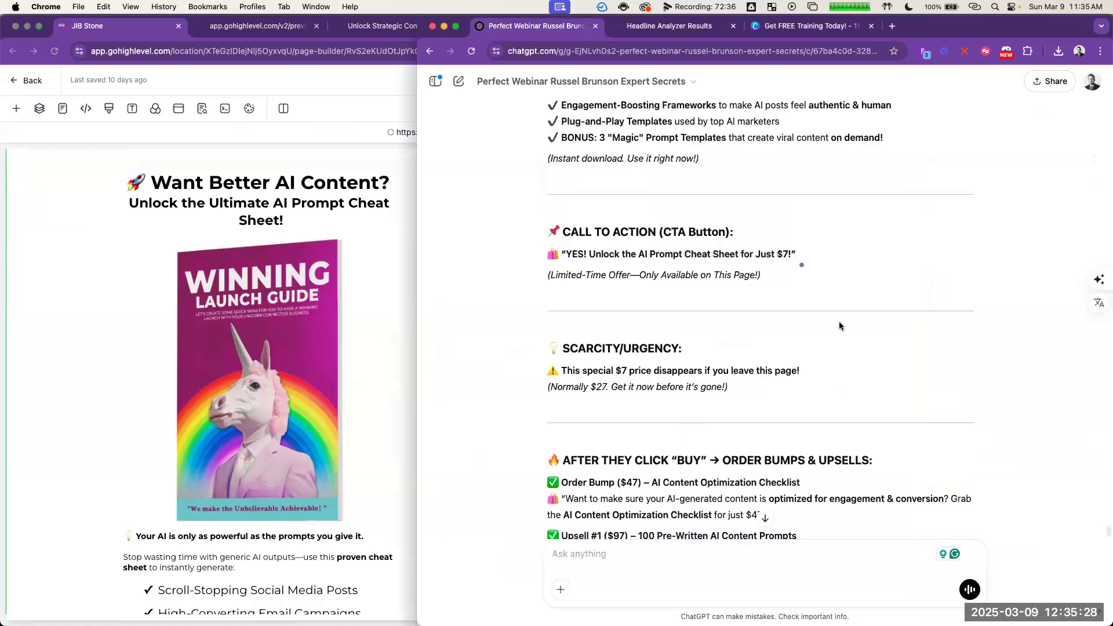
{"action": "scroll", "coordinate": [841, 320], "scroll_direction": "down", "scroll_amount": 3}
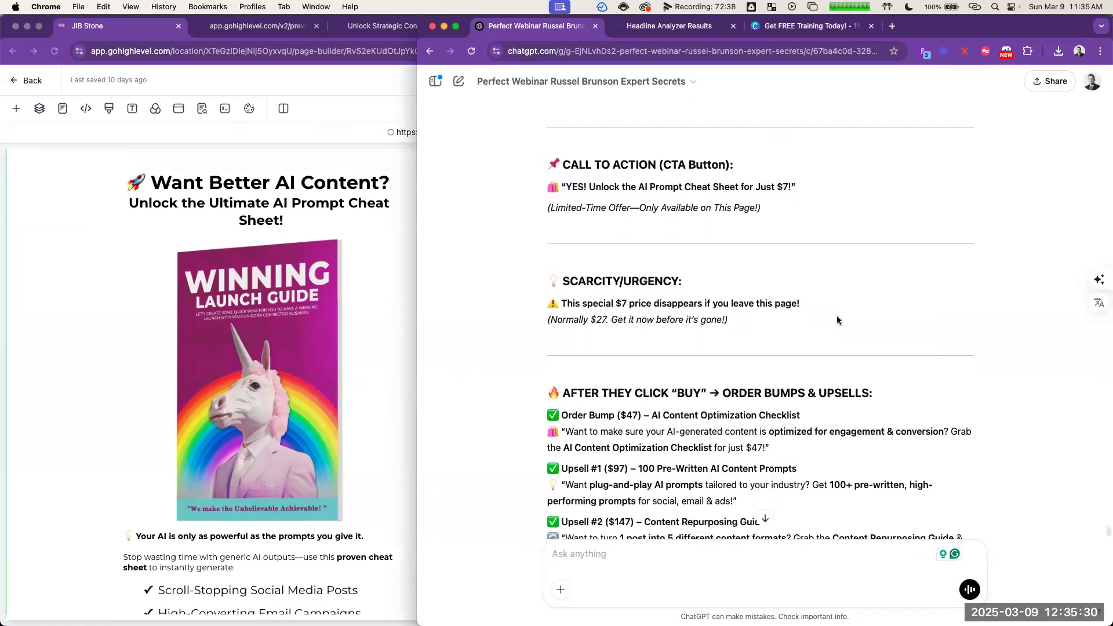
{"action": "scroll", "coordinate": [836, 314], "scroll_direction": "down", "scroll_amount": 1}
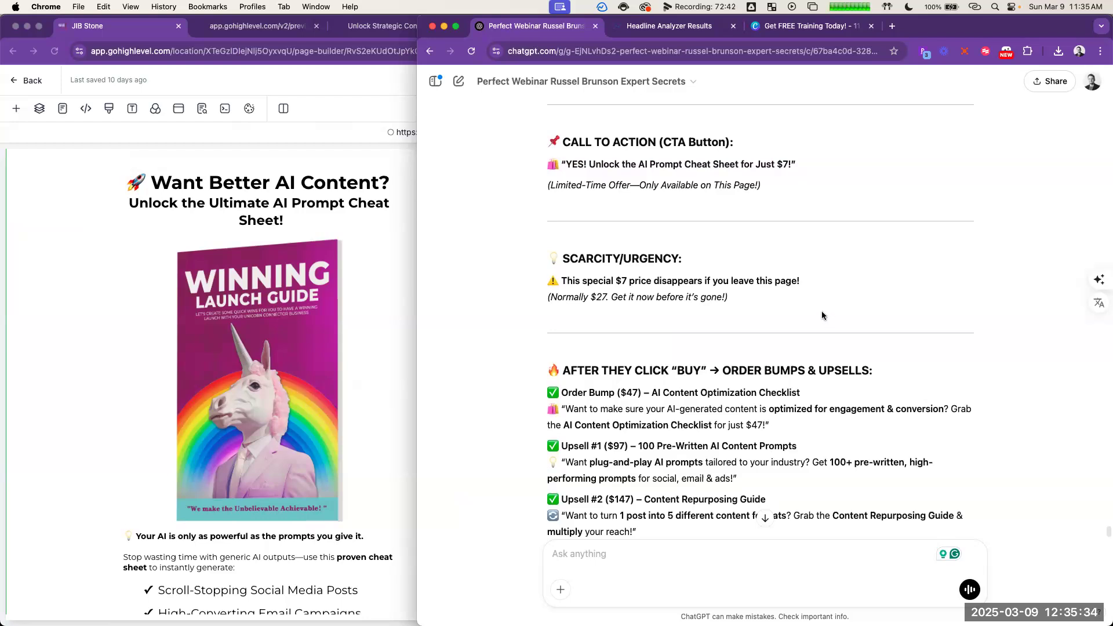
{"action": "triple_click", "coordinate": [699, 281]}
{"action": "left_click", "coordinate": [737, 300], "text": "shift"}
Step: Back on the checkout page, insert a headline below the two-step order form and replace its placeholder with the copied scarcity lines
{"action": "key", "text": "super+Tab"}
{"action": "scroll", "coordinate": [723, 393], "scroll_direction": "down", "scroll_amount": 5}
{"action": "key", "text": "super+Tab"}
{"action": "scroll", "coordinate": [819, 352], "scroll_direction": "down", "scroll_amount": 1}
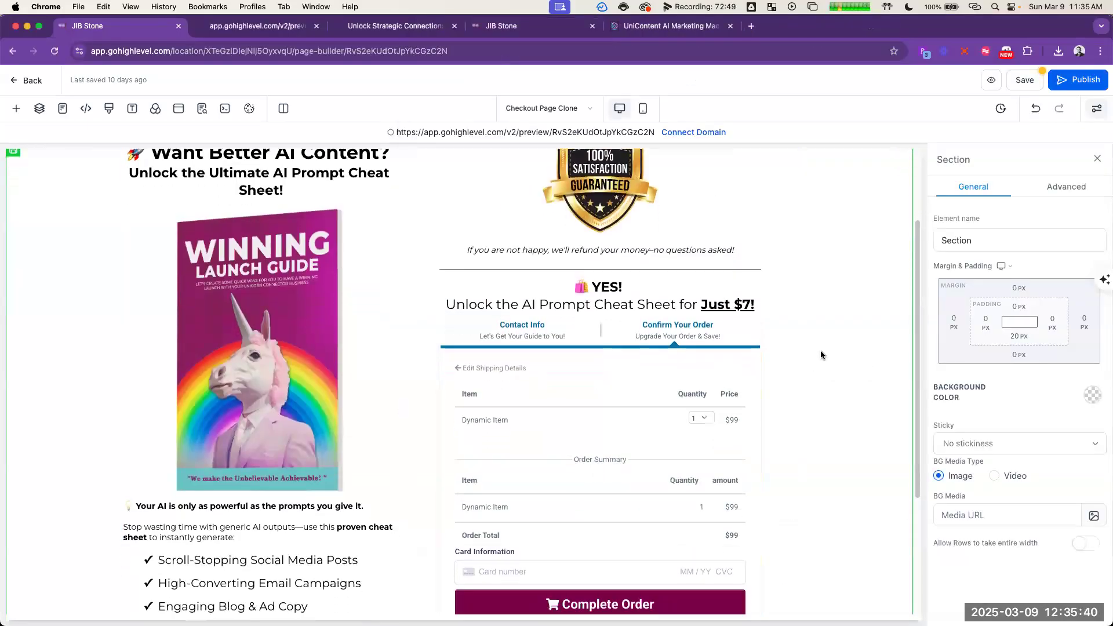
{"action": "scroll", "coordinate": [820, 350], "scroll_direction": "down", "scroll_amount": 4}
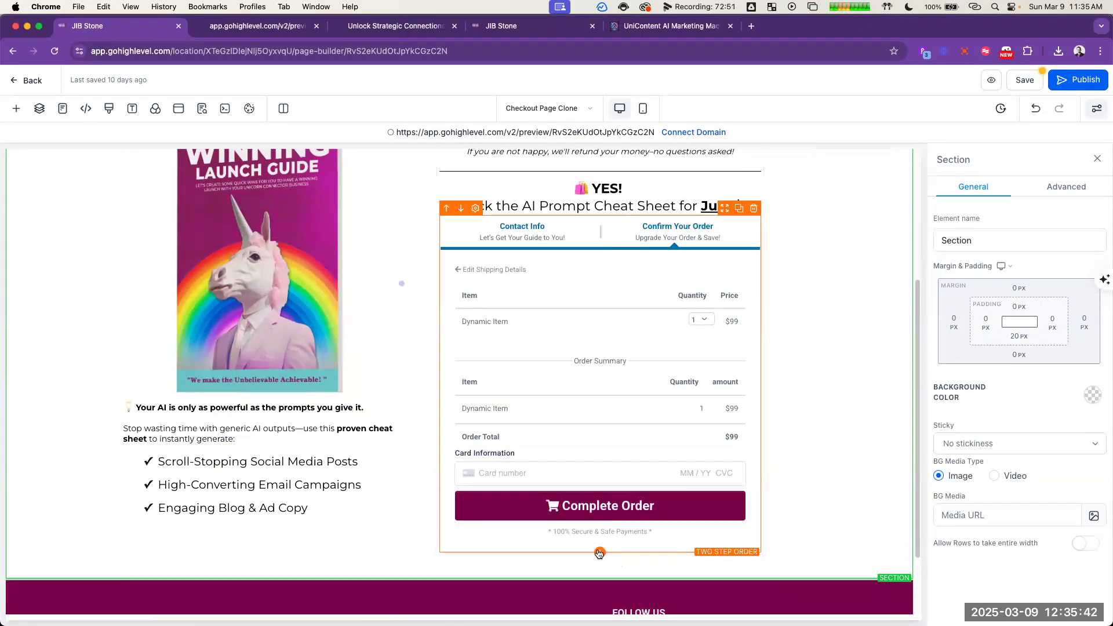
{"action": "left_click", "coordinate": [598, 553]}
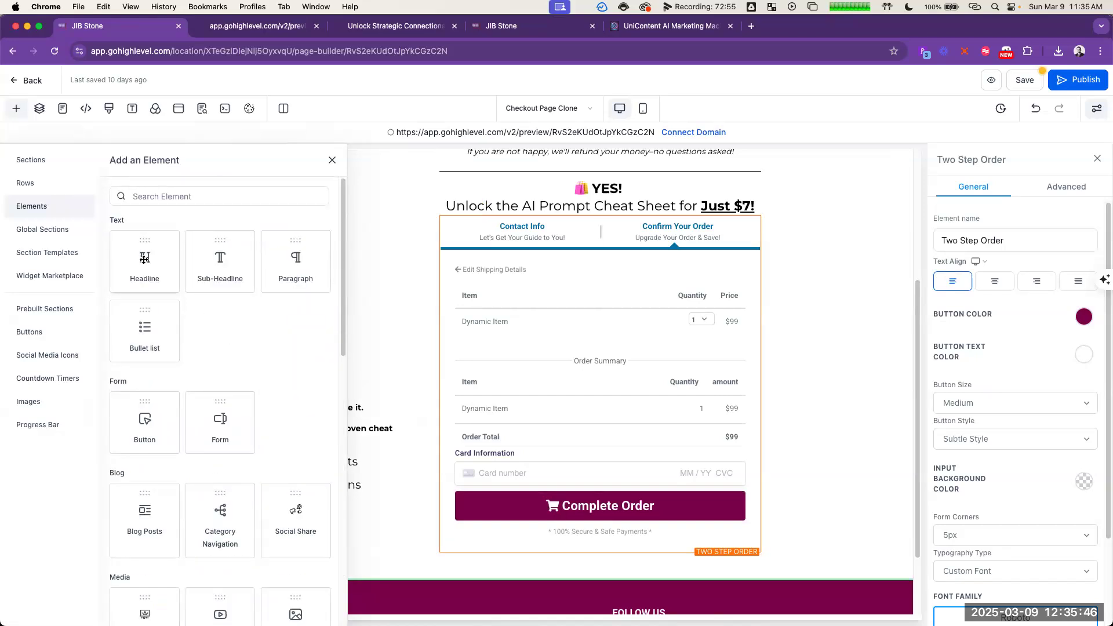
{"action": "left_click", "coordinate": [145, 259]}
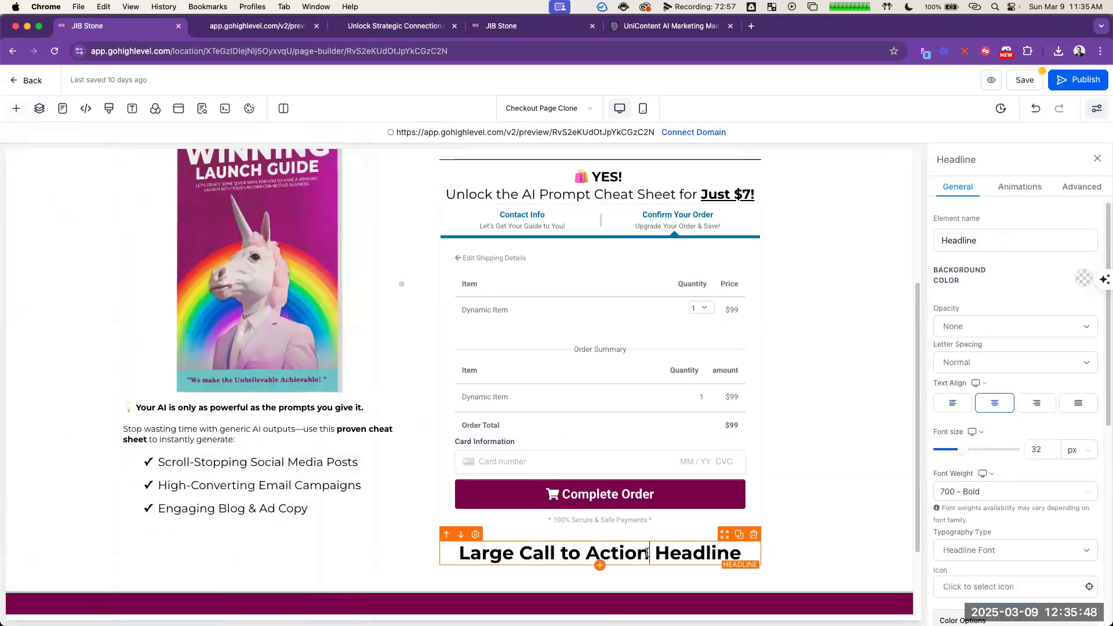
{"action": "key", "text": "super+a"}
{"action": "type", "text": "⚠ This special $7 price disappears if you leave this page!  (Normally $27. Get it now before it’s gone!)"}
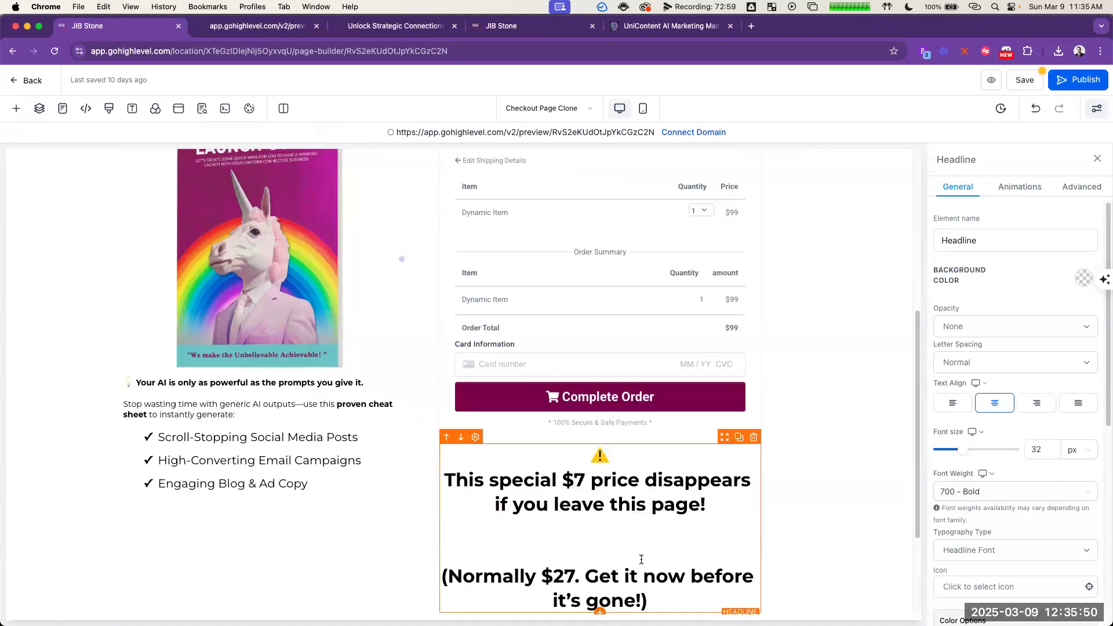
Step: Delete the "(Normally $27. Get it now before it's gone!)" line and the blank lines above it from the scarcity headline
{"action": "triple_click", "coordinate": [654, 577]}
{"action": "key", "text": "ctrl+c"}
{"action": "key", "text": "BackSpace"}
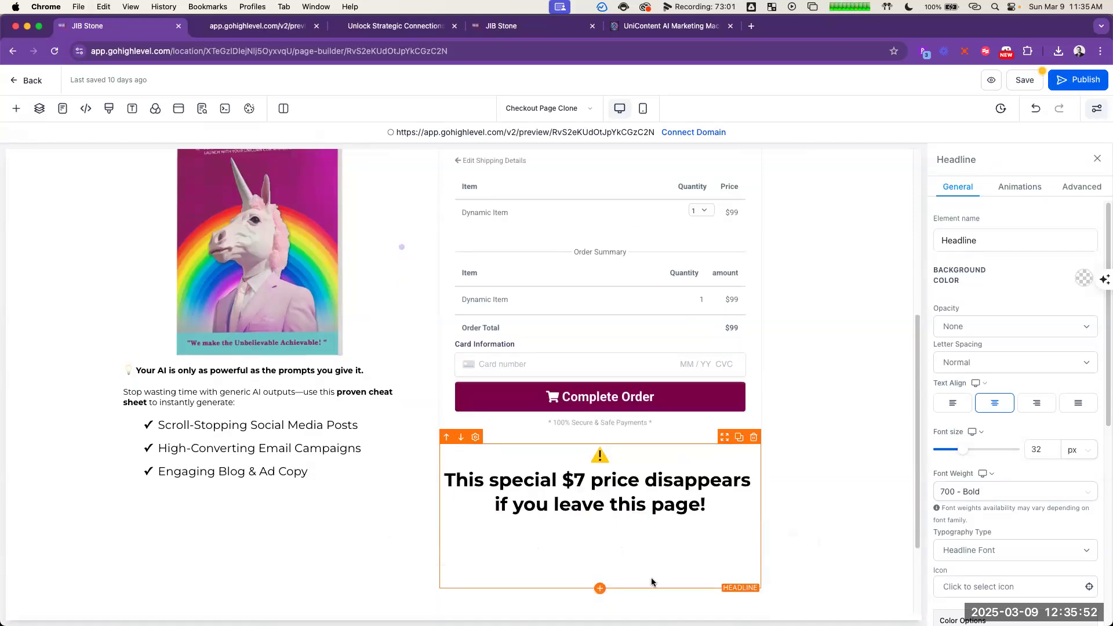
{"action": "key", "text": "BackSpace"}
{"action": "key", "text": "BackSpace"}
{"action": "key", "text": "BackSpace"}
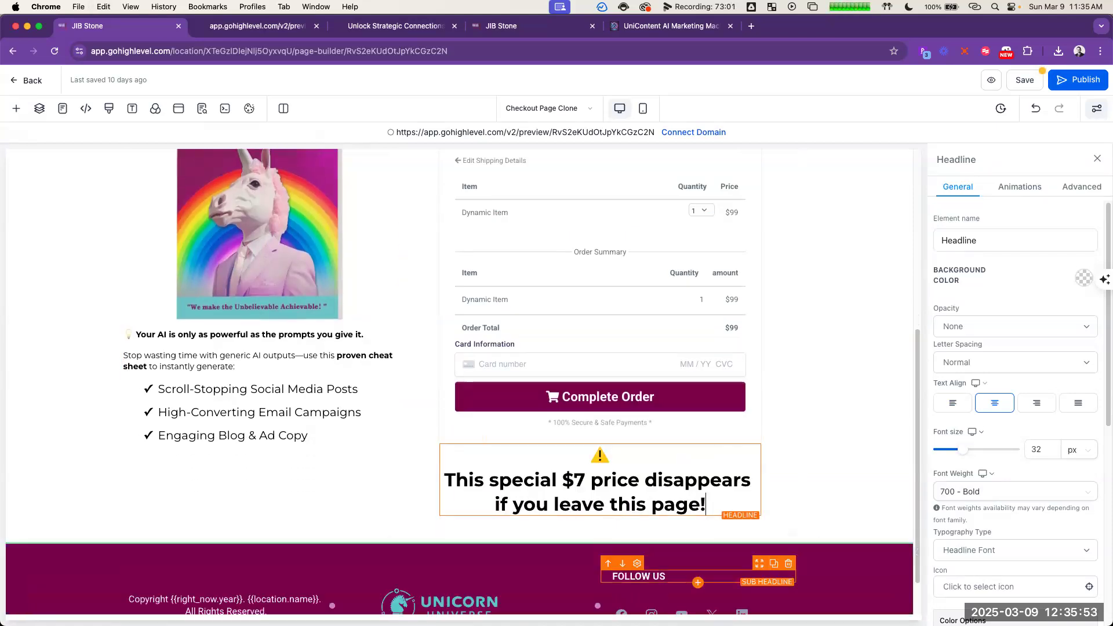
Step: Insert a sub-headline below the scarcity headline reading "(Normally $27. Get it now before it's gone!)"
{"action": "left_click", "coordinate": [600, 516]}
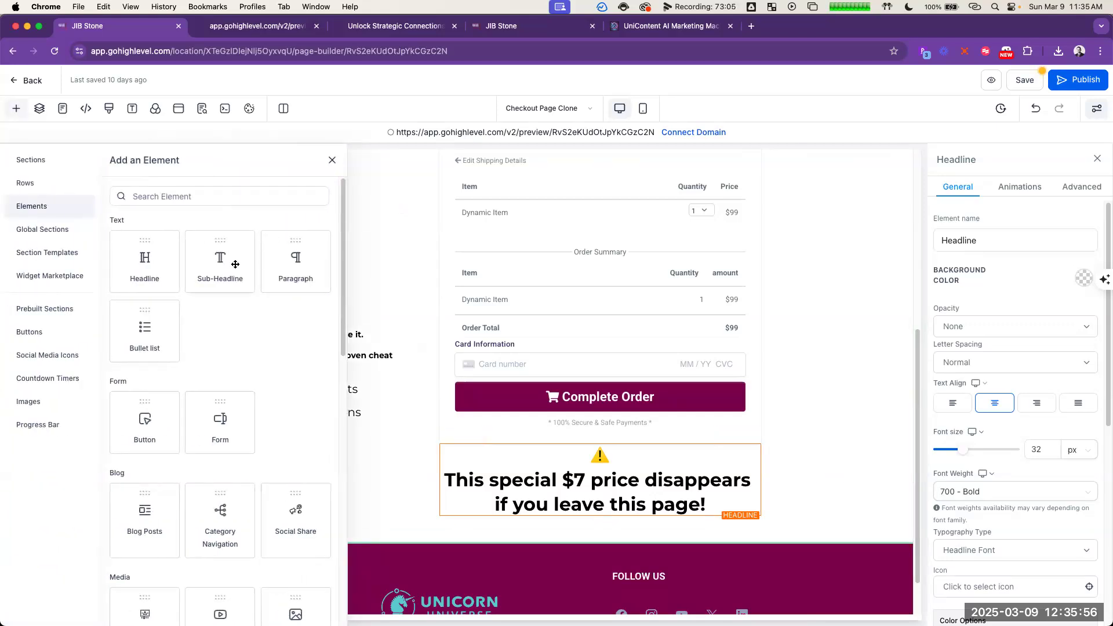
{"action": "left_click", "coordinate": [235, 264]}
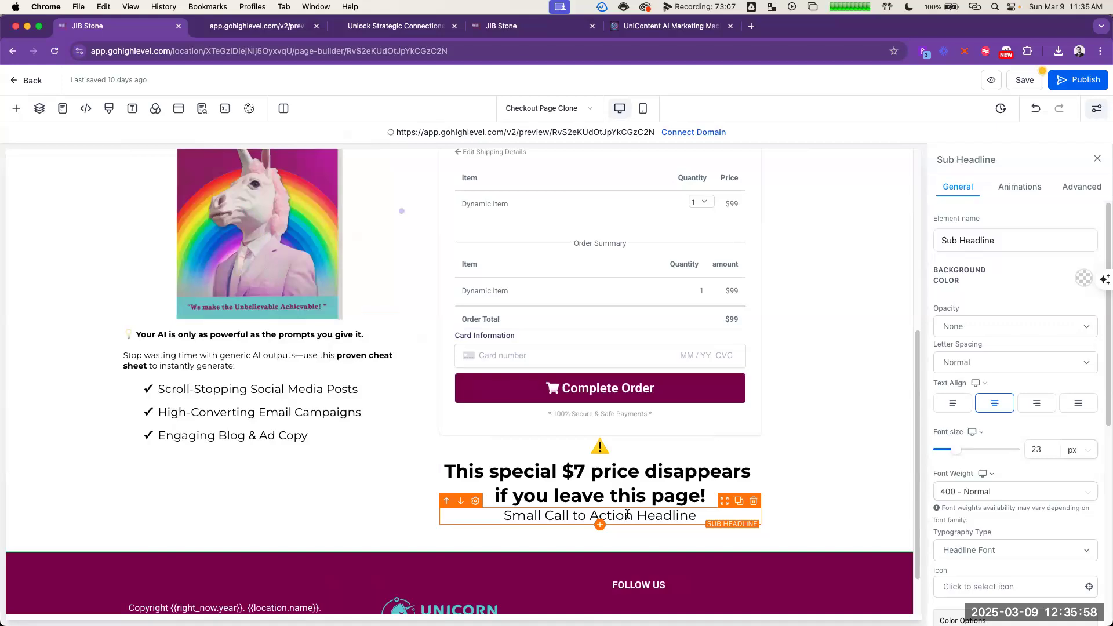
{"action": "key", "text": "ctrl+a"}
{"action": "key", "text": "ctrl+v"}
{"action": "left_click", "coordinate": [841, 396]}
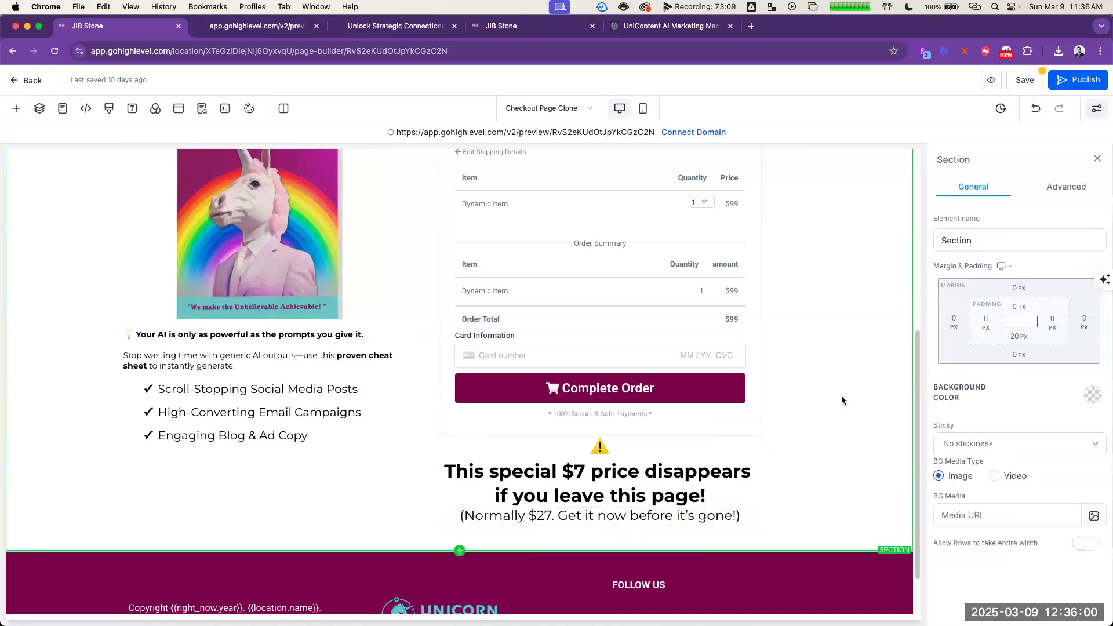
Step: In ChatGPT, copy the call-to-action line "(Limited-Time Offer—Only Available on This Page!)"
{"action": "scroll", "coordinate": [841, 396], "scroll_direction": "up", "scroll_amount": 2}
{"action": "scroll", "coordinate": [841, 395], "scroll_direction": "down", "scroll_amount": 10}
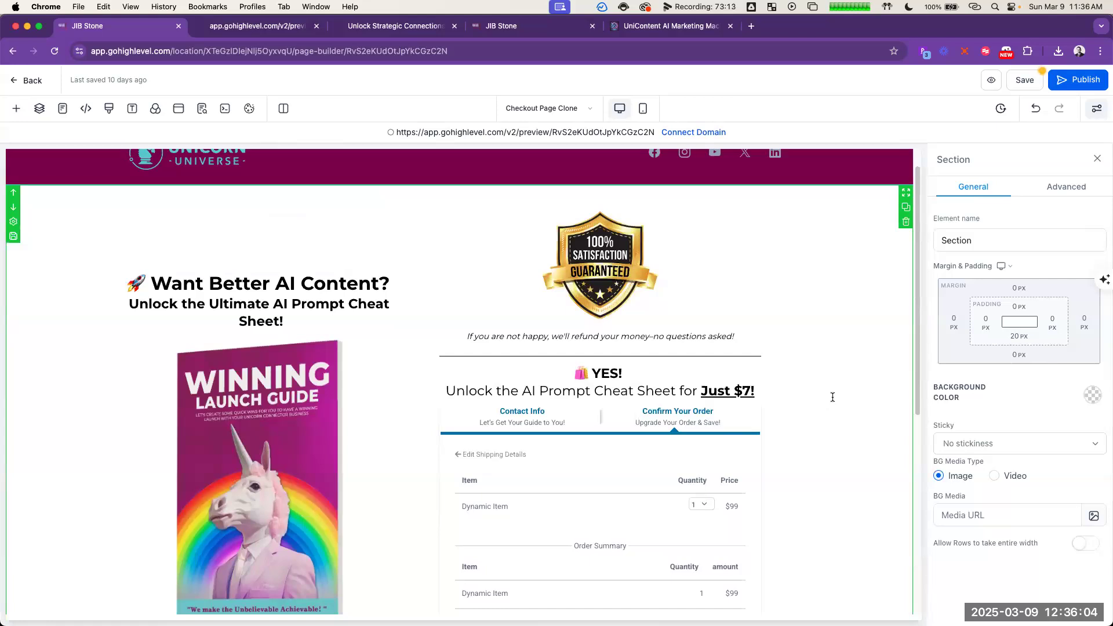
{"action": "key", "text": "super+grave"}
{"action": "key", "text": "super+grave"}
{"action": "key", "text": "super+grave"}
{"action": "key", "text": "super+grave"}
{"action": "scroll", "coordinate": [828, 283], "scroll_direction": "down", "scroll_amount": 1}
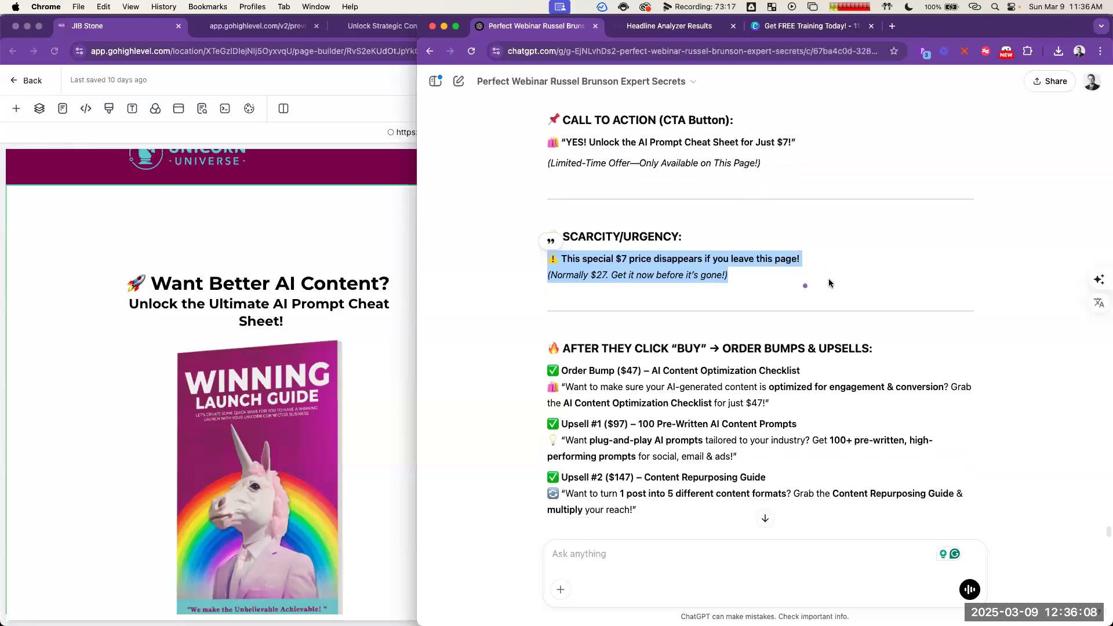
{"action": "scroll", "coordinate": [829, 290], "scroll_direction": "up", "scroll_amount": 1}
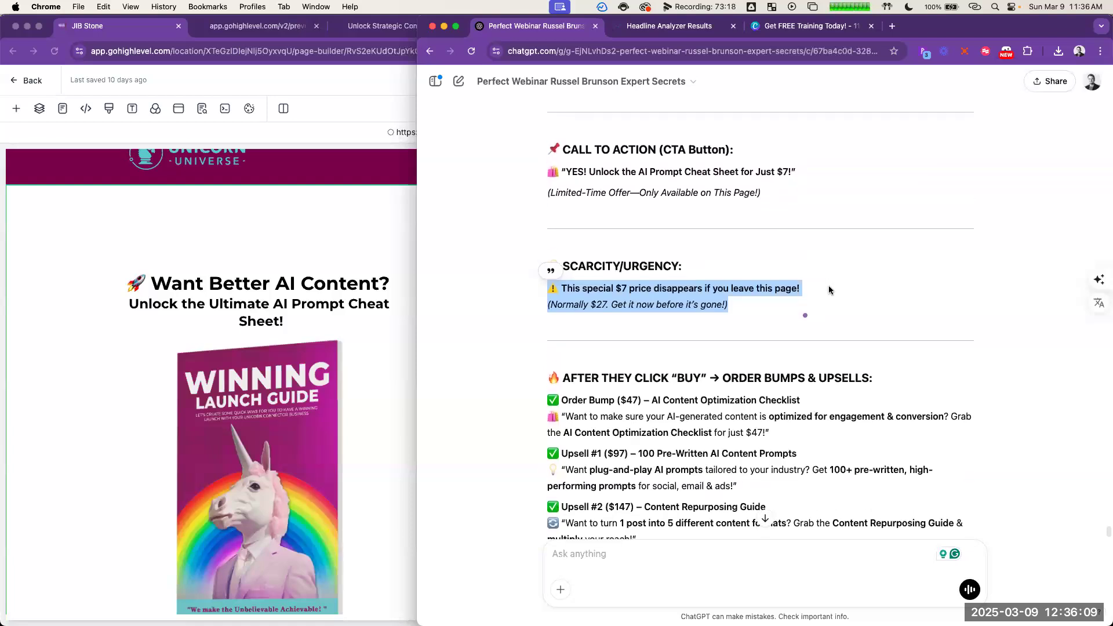
{"action": "triple_click", "coordinate": [678, 192]}
{"action": "key", "text": "ctrl+c"}
Step: Try adding the limited-time offer line as a sub-headline under the "YES!" order headline on the checkout page, and remove it again
{"action": "left_click", "coordinate": [378, 275]}
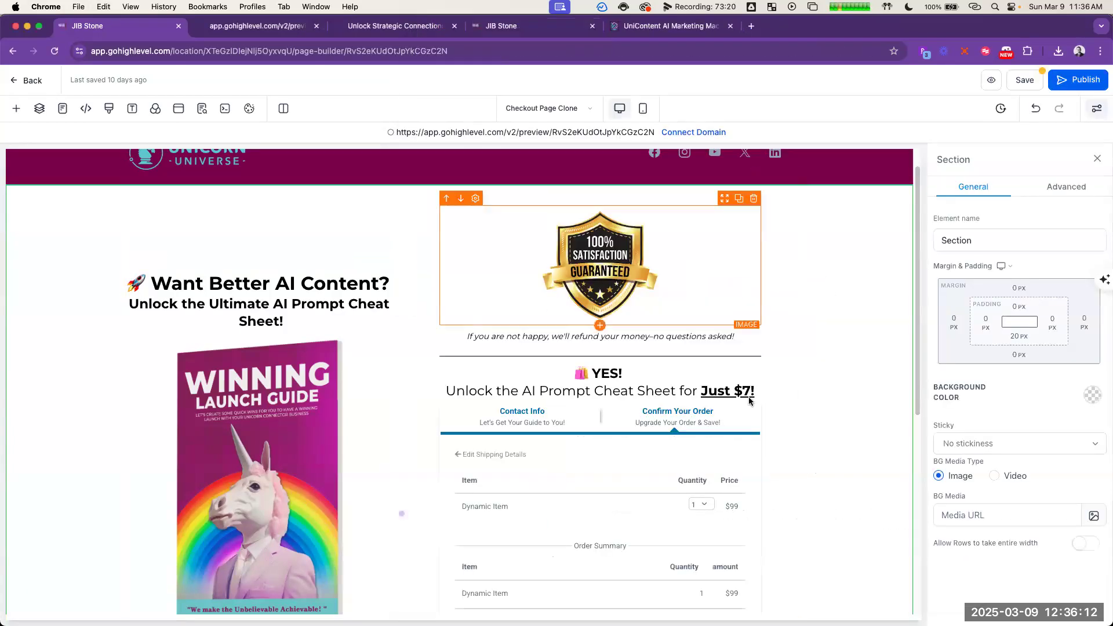
{"action": "left_click", "coordinate": [676, 392]}
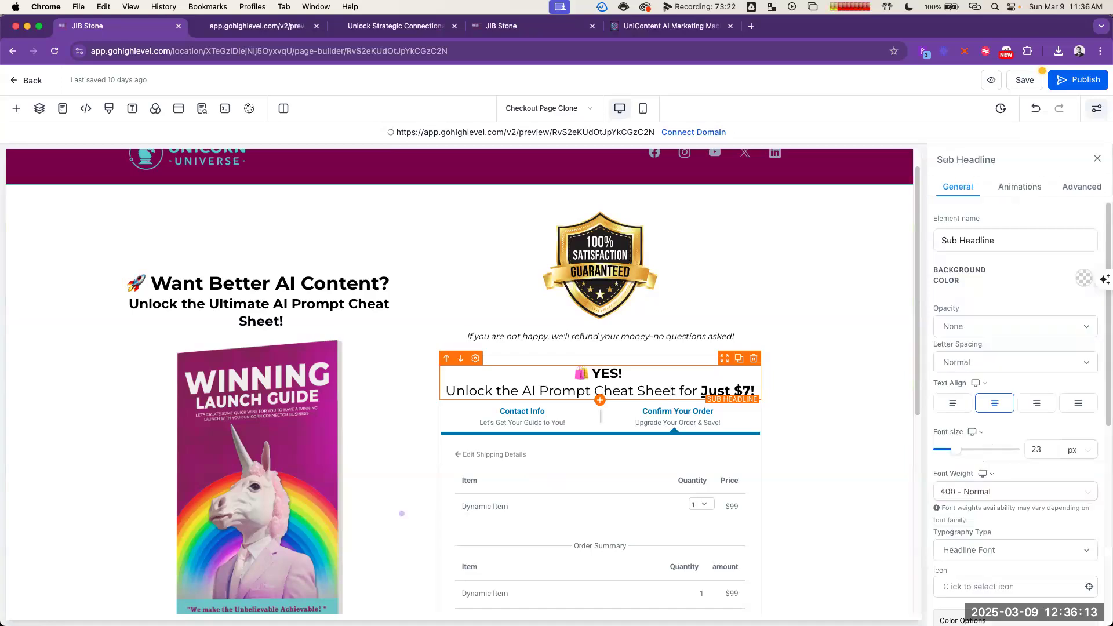
{"action": "left_click", "coordinate": [600, 402]}
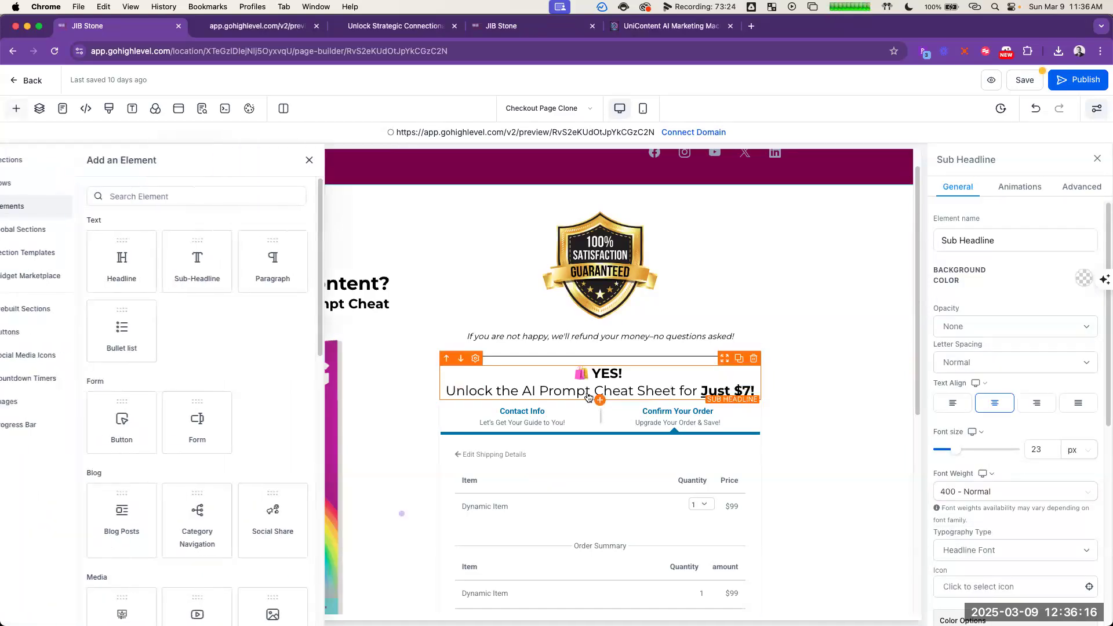
{"action": "left_click", "coordinate": [228, 281]}
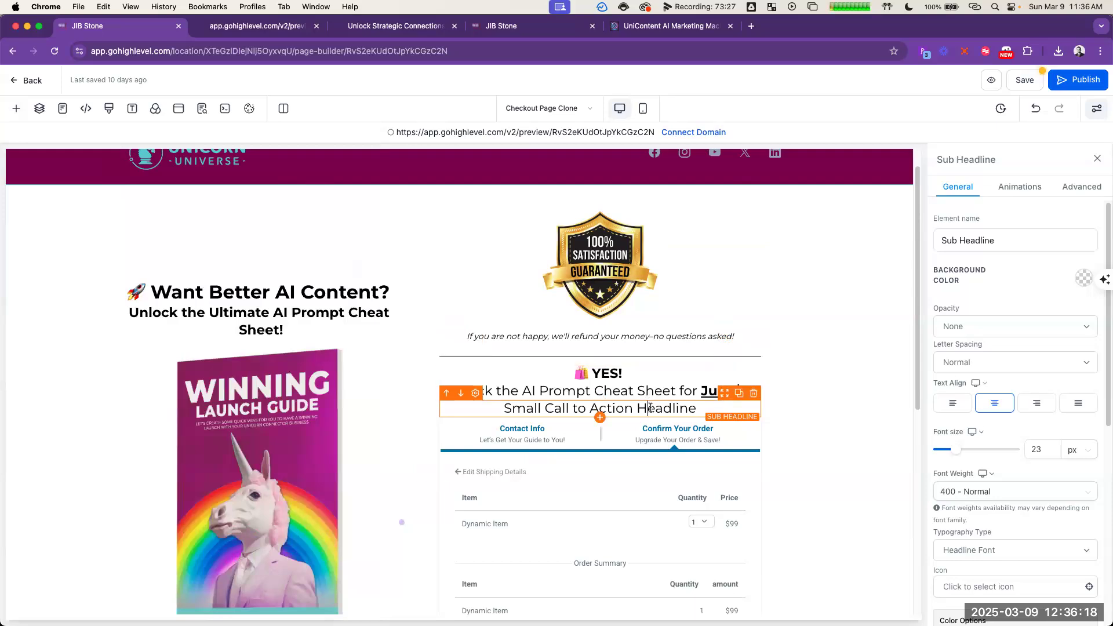
{"action": "key", "text": "ctrl+a"}
{"action": "key", "text": "ctrl+v"}
{"action": "key", "text": "ctrl+z"}
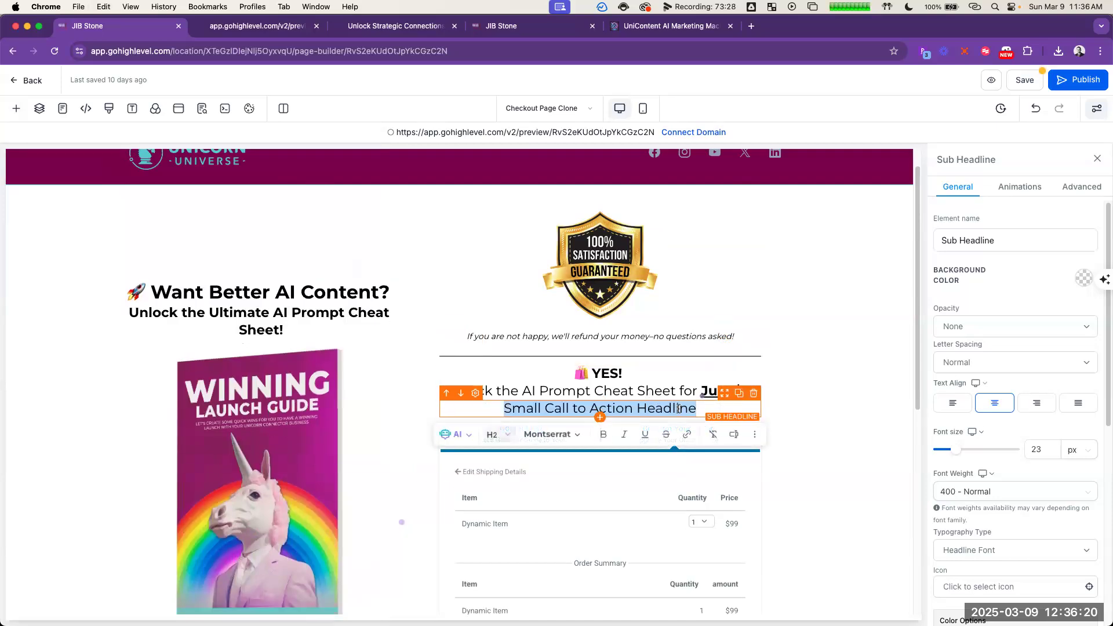
{"action": "left_click", "coordinate": [754, 394]}
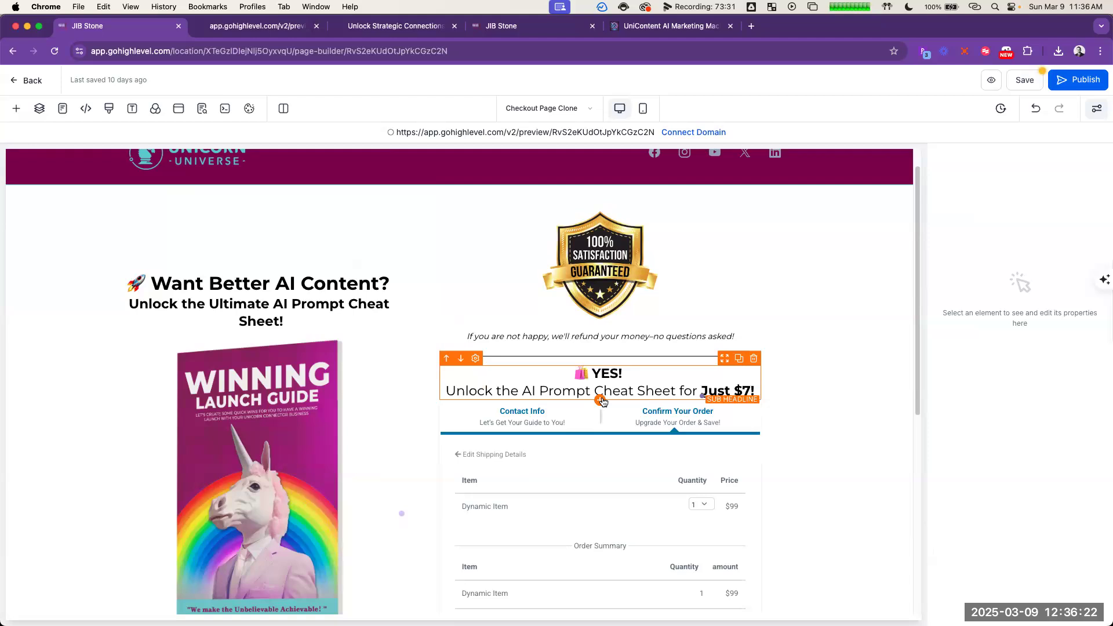
Step: Insert a paragraph under the "YES!" order headline reading "(Limited-Time Offer—Only Available on This Page!)"
{"action": "left_click", "coordinate": [601, 400]}
{"action": "left_click", "coordinate": [296, 255]}
{"action": "key", "text": "ctrl+a"}
{"action": "type", "text": "(Limited-Time Offer—Only Available on This Page!)"}
{"action": "left_click", "coordinate": [813, 368]}
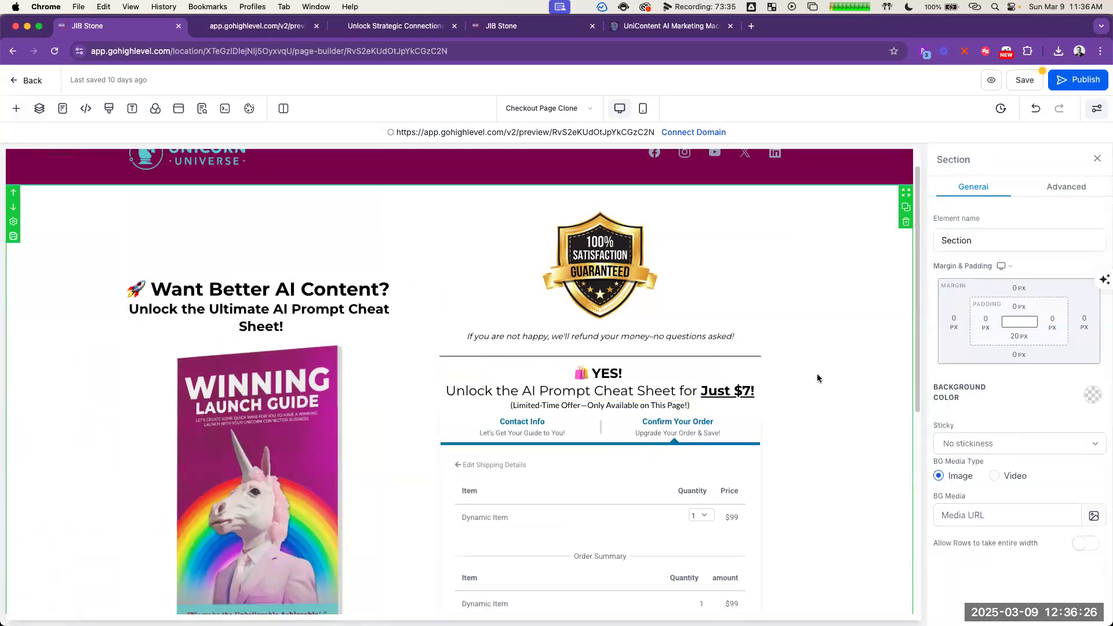
Step: Italicize the limited-time offer paragraph above the order form
{"action": "left_click", "coordinate": [651, 406]}
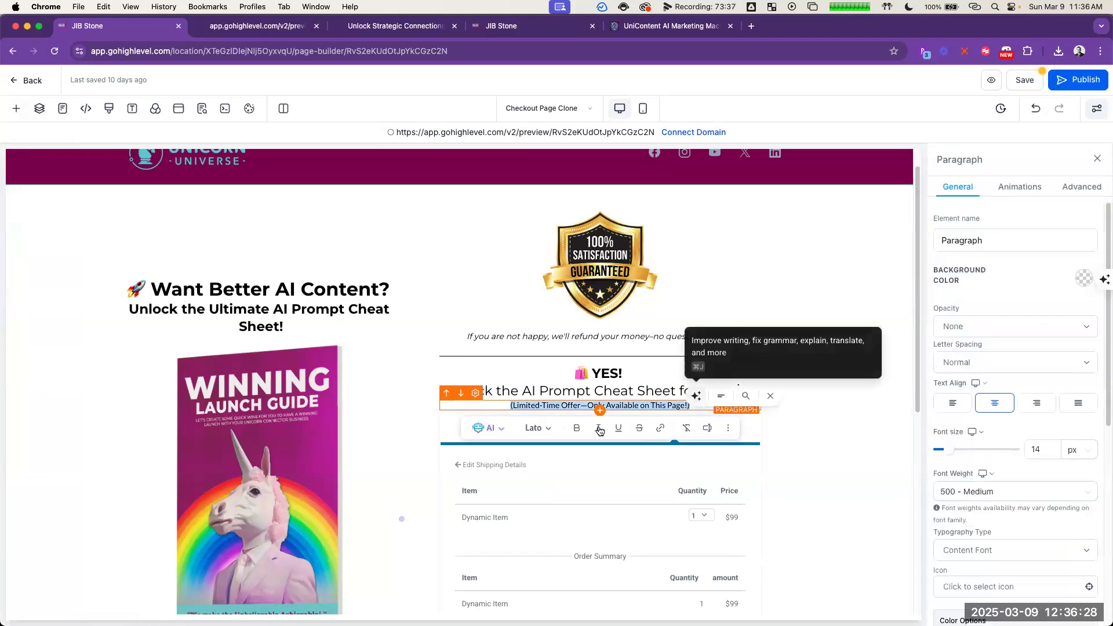
{"action": "left_click", "coordinate": [599, 429]}
{"action": "left_click", "coordinate": [843, 437]}
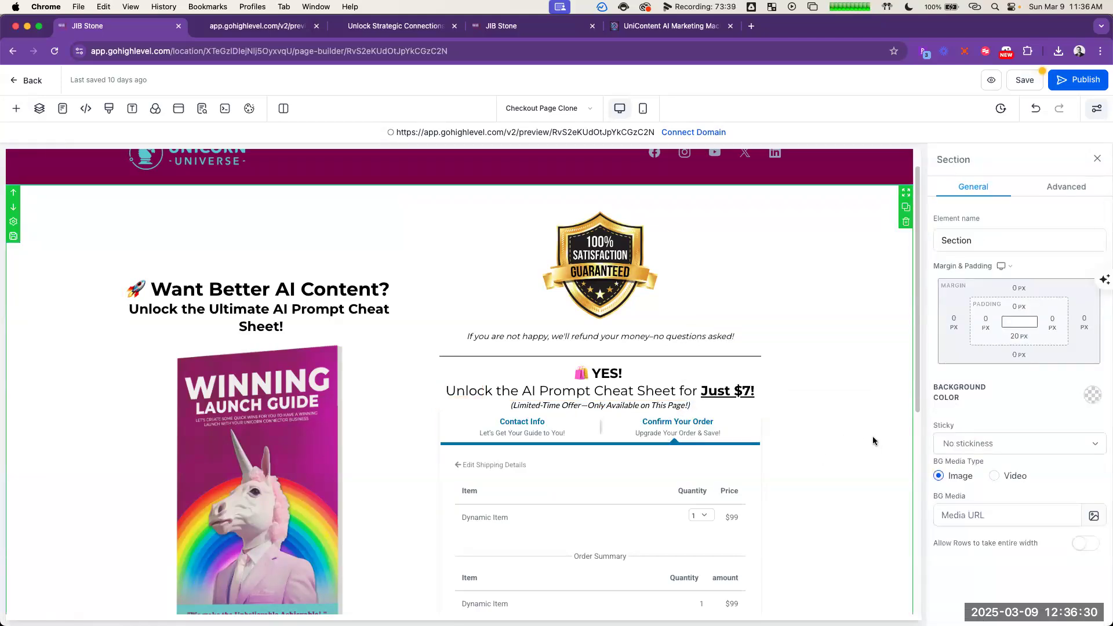
Step: Insert a 1 Step Order form directly below the two-step order form
{"action": "scroll", "coordinate": [860, 443], "scroll_direction": "down", "scroll_amount": 5}
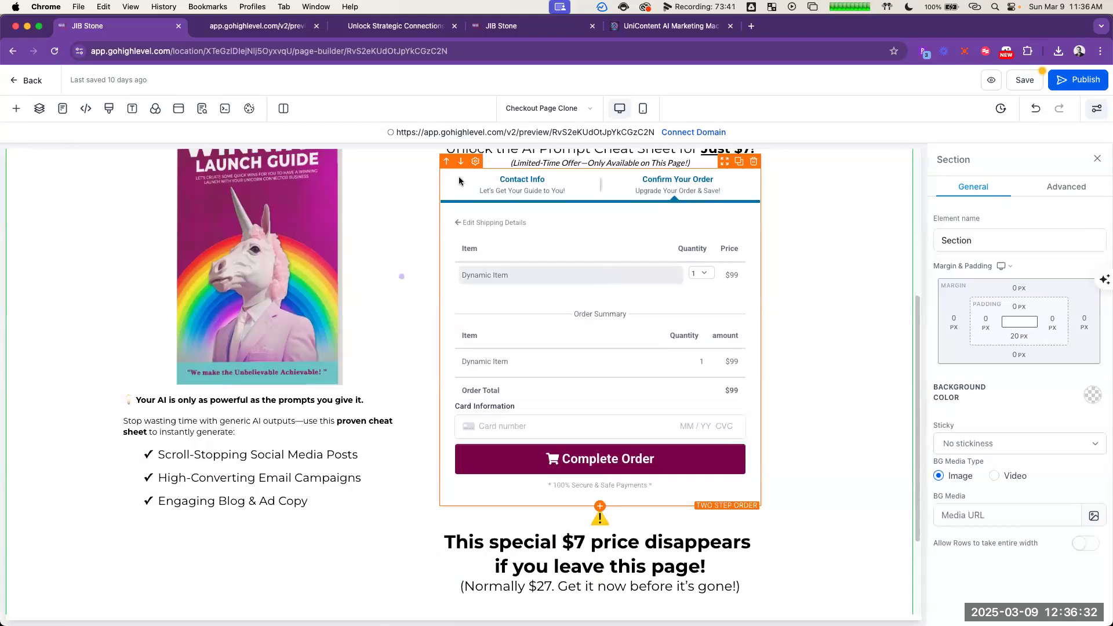
{"action": "left_click", "coordinate": [611, 188]}
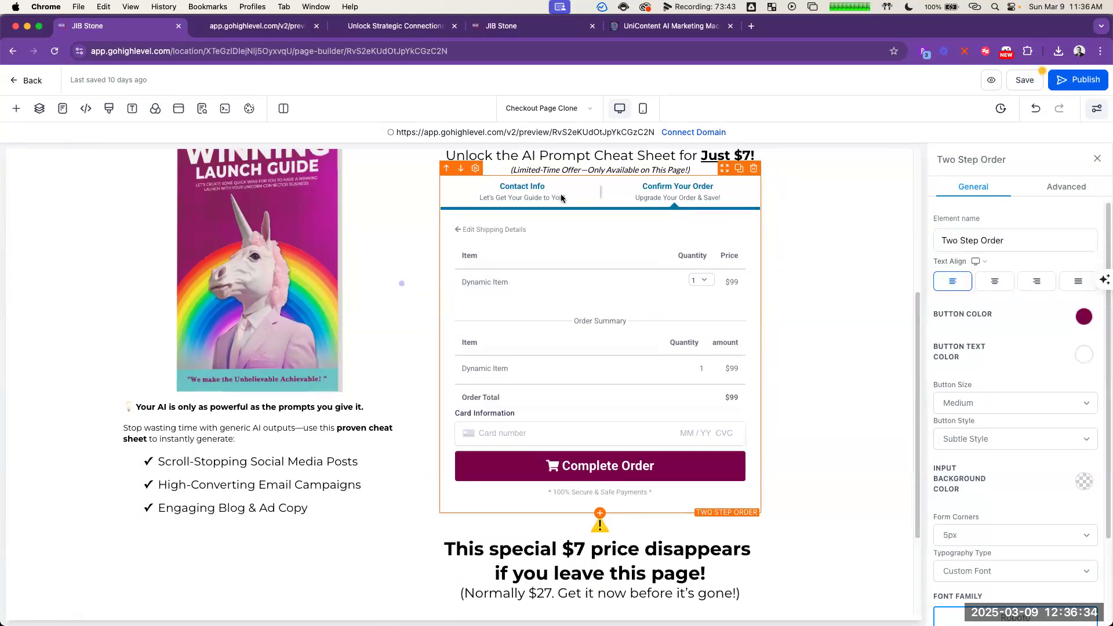
{"action": "left_click", "coordinate": [599, 514]}
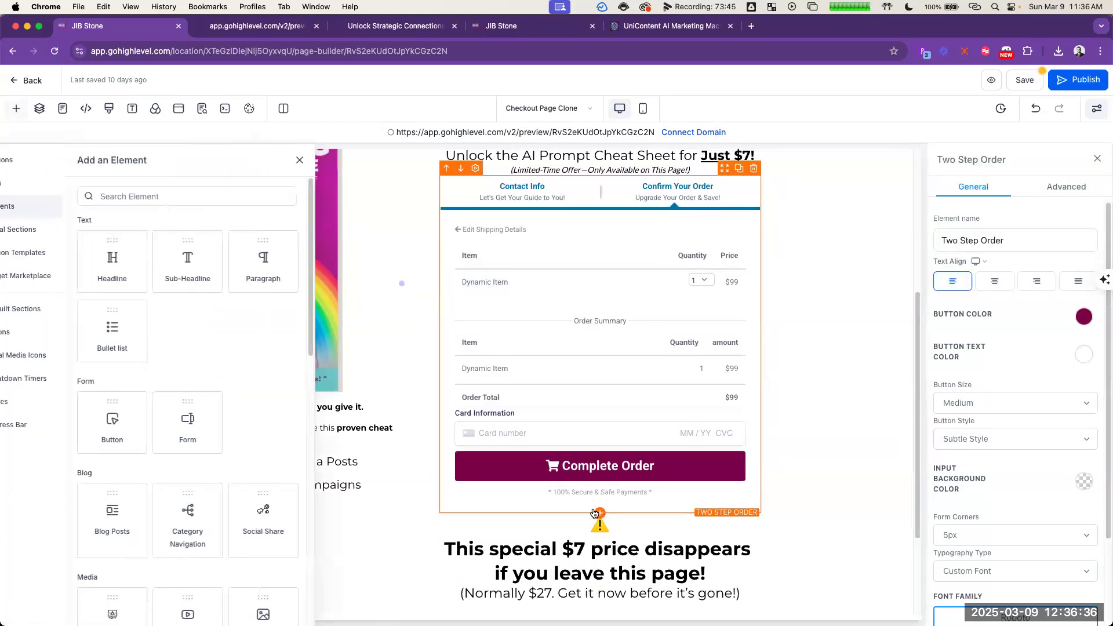
{"action": "scroll", "coordinate": [263, 324], "scroll_direction": "down", "scroll_amount": 10}
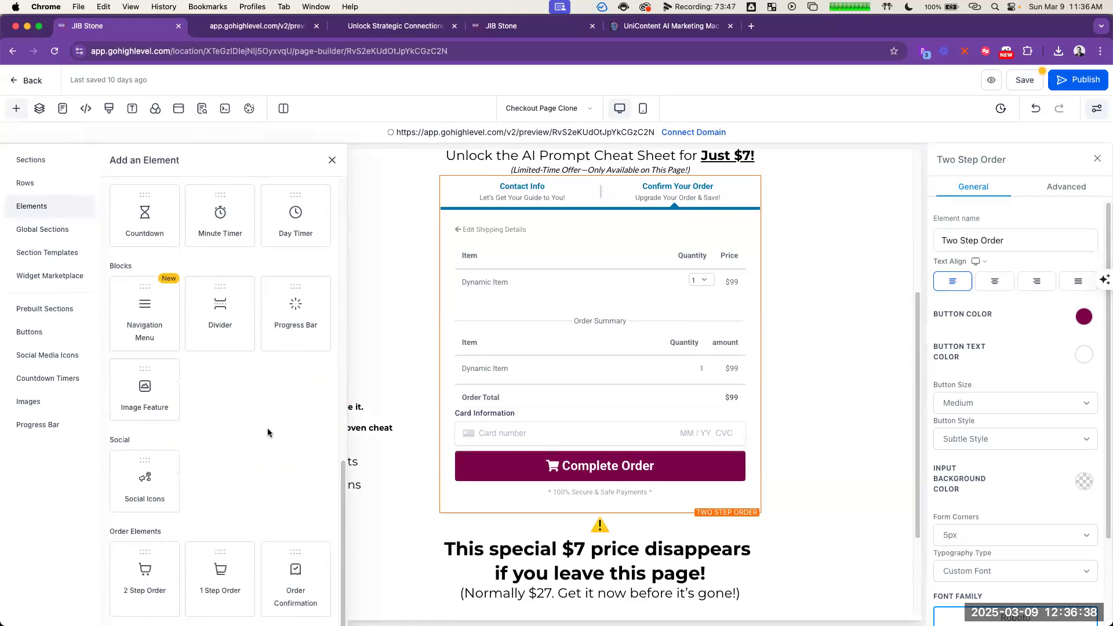
{"action": "left_click", "coordinate": [220, 586]}
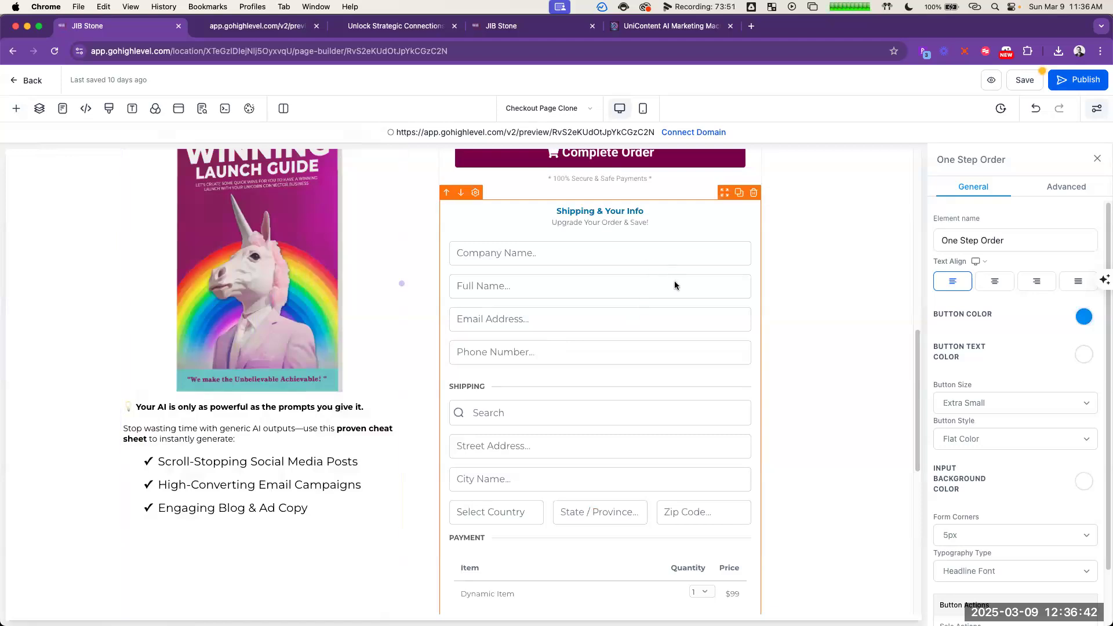
Step: Delete the two-step order form above the one-step order form
{"action": "scroll", "coordinate": [676, 287], "scroll_direction": "up", "scroll_amount": 10}
{"action": "left_click", "coordinate": [691, 365]}
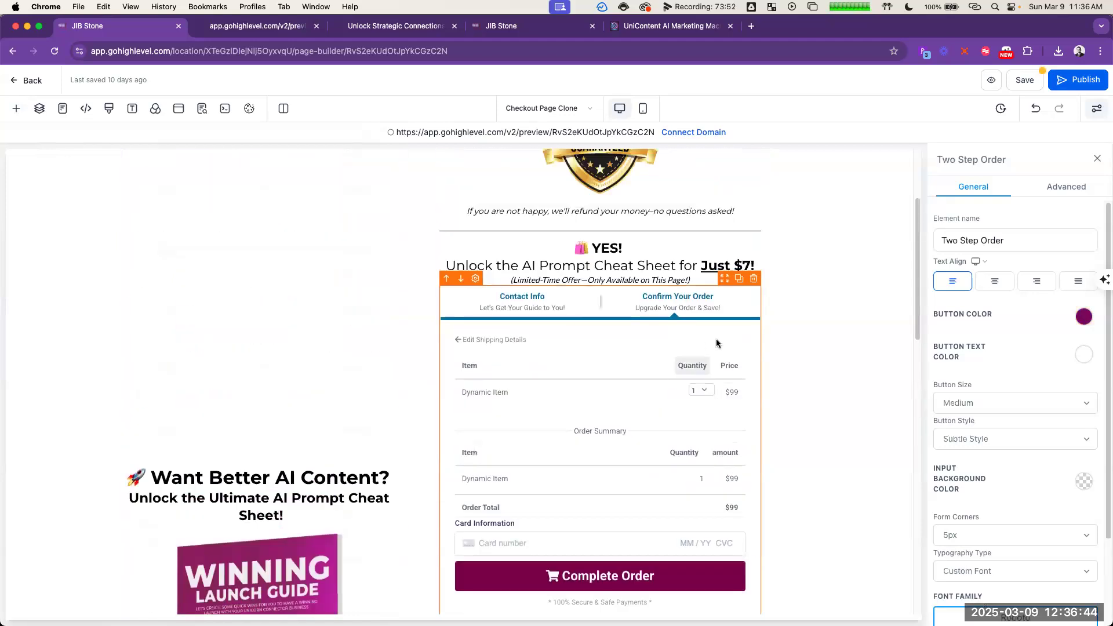
{"action": "left_click", "coordinate": [753, 280]}
{"action": "scroll", "coordinate": [629, 239], "scroll_direction": "down", "scroll_amount": 3}
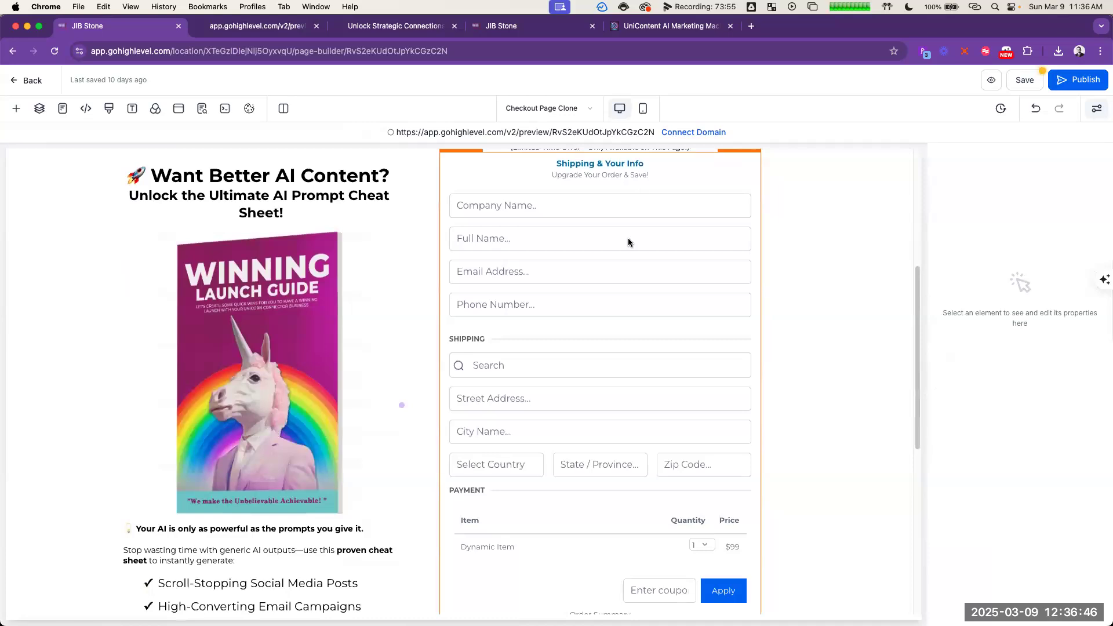
Step: Open the advanced settings of the one-step order form
{"action": "left_click", "coordinate": [688, 184]}
{"action": "scroll", "coordinate": [1017, 386], "scroll_direction": "down", "scroll_amount": 3}
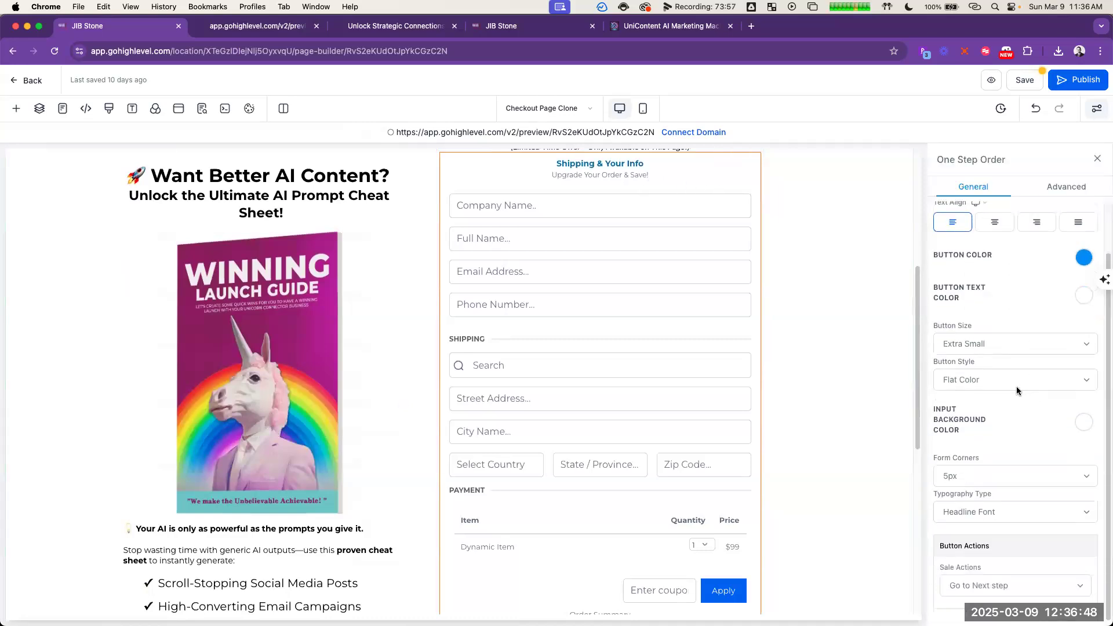
{"action": "left_click", "coordinate": [1077, 187]}
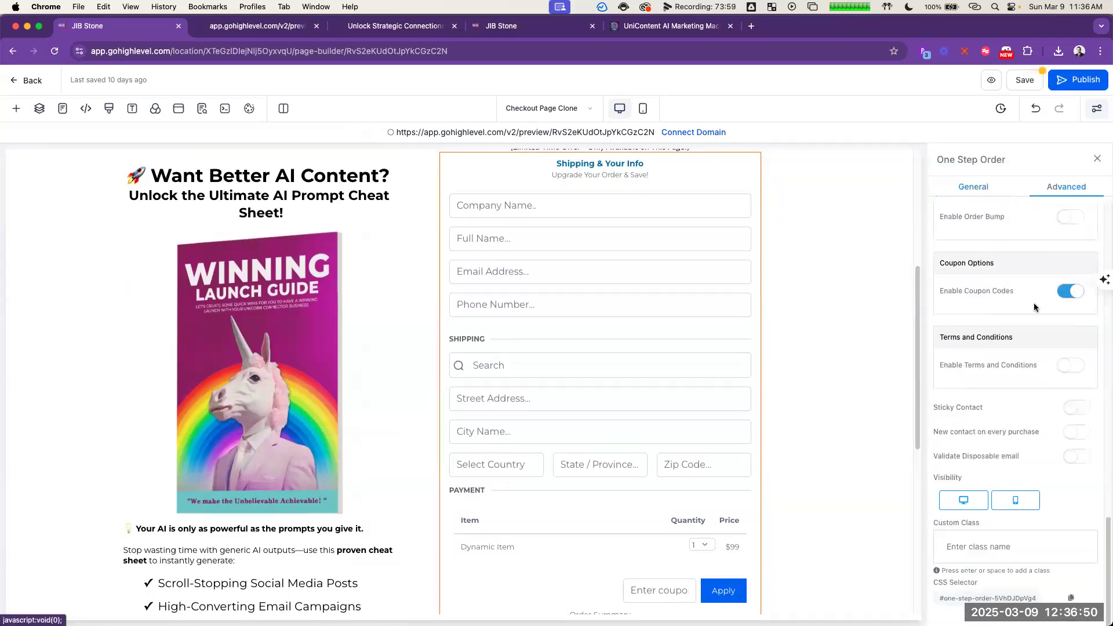
{"action": "scroll", "coordinate": [1030, 311], "scroll_direction": "up", "scroll_amount": 3}
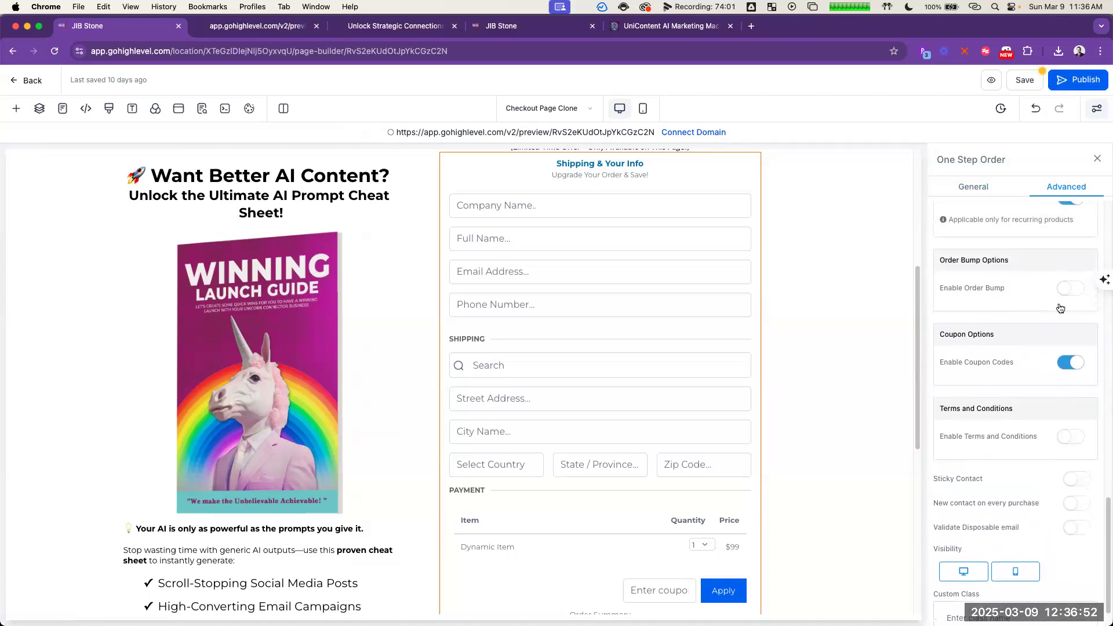
{"action": "left_click", "coordinate": [1067, 297]}
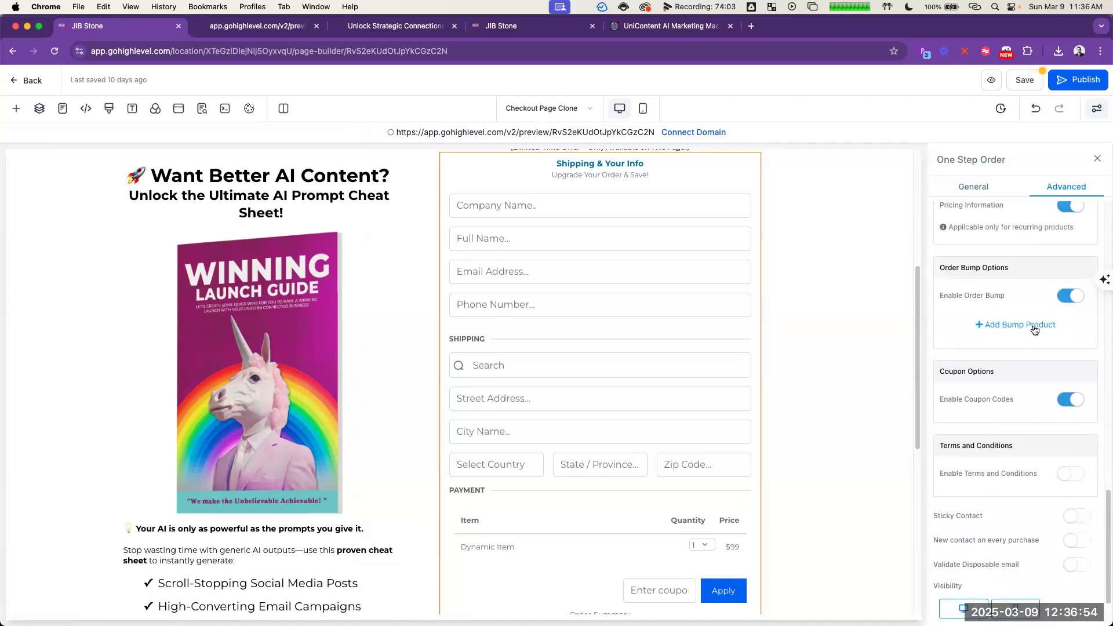
{"action": "left_click", "coordinate": [1069, 297]}
Step: Turn off cart mode and turn on the product description in the order form's main product options
{"action": "scroll", "coordinate": [1037, 318], "scroll_direction": "up", "scroll_amount": 4}
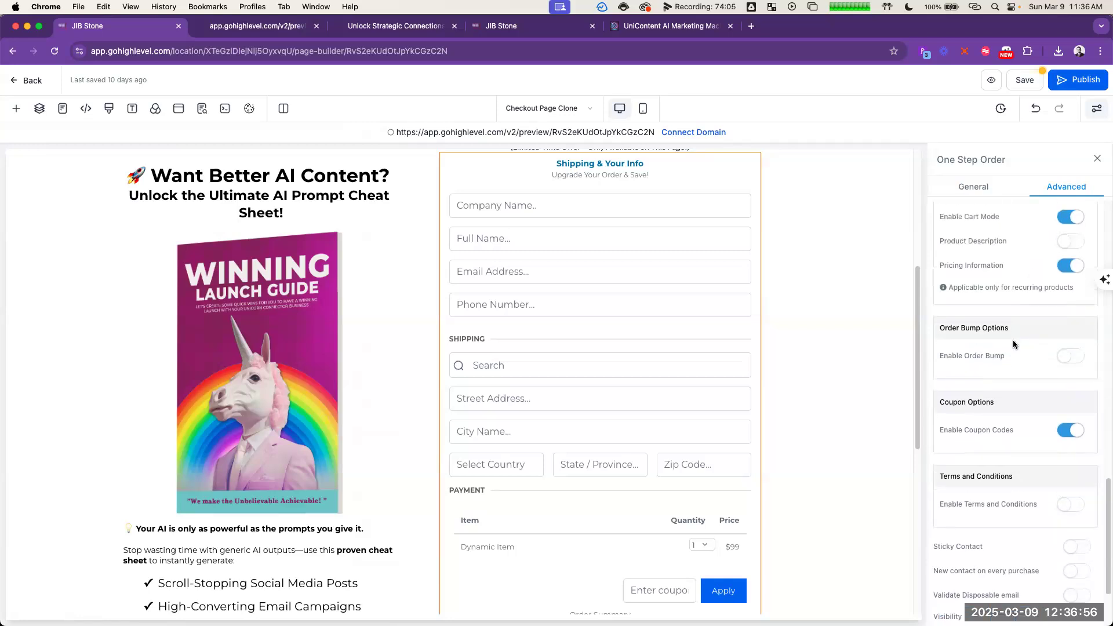
{"action": "left_click", "coordinate": [1068, 351]}
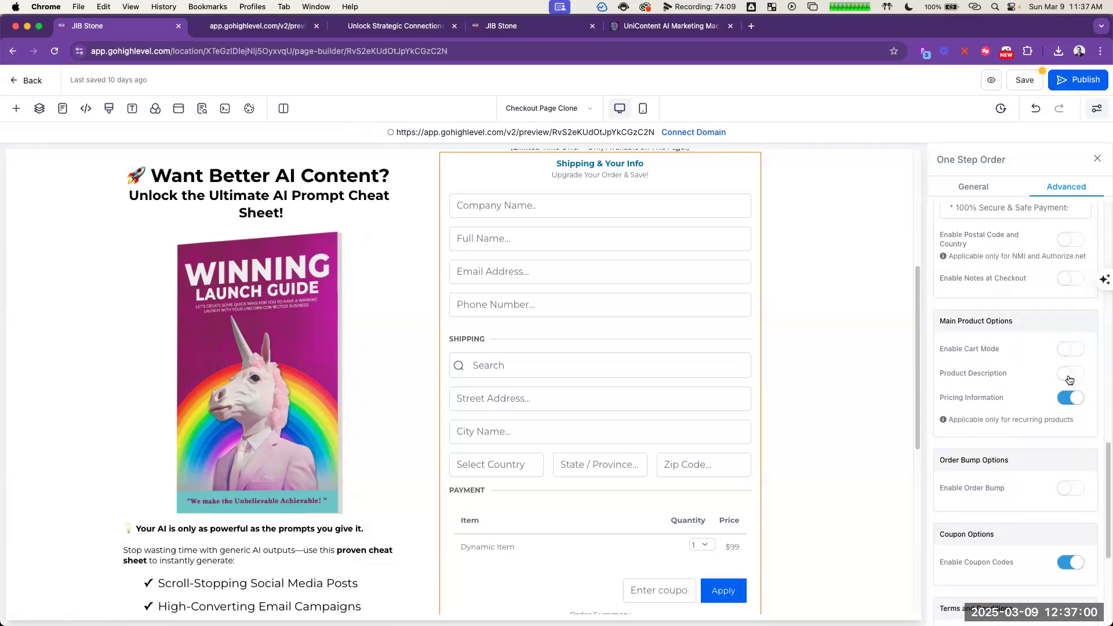
{"action": "left_click", "coordinate": [1069, 376]}
Step: Hide the shipping fields in the one-step order form
{"action": "scroll", "coordinate": [1037, 372], "scroll_direction": "up", "scroll_amount": 10}
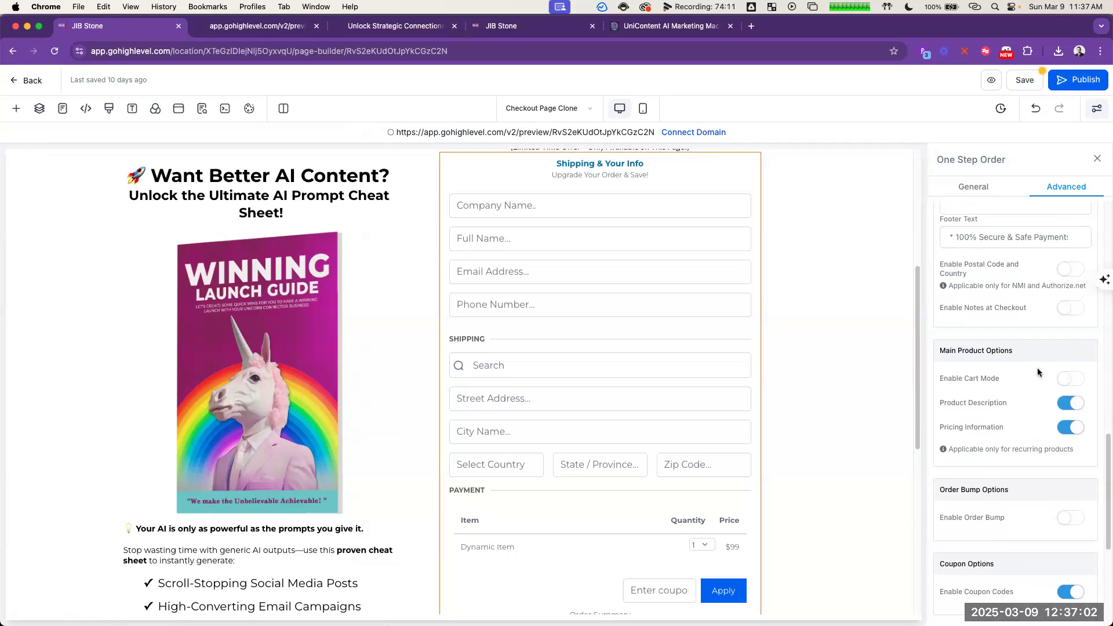
{"action": "scroll", "coordinate": [1023, 371], "scroll_direction": "up", "scroll_amount": 4}
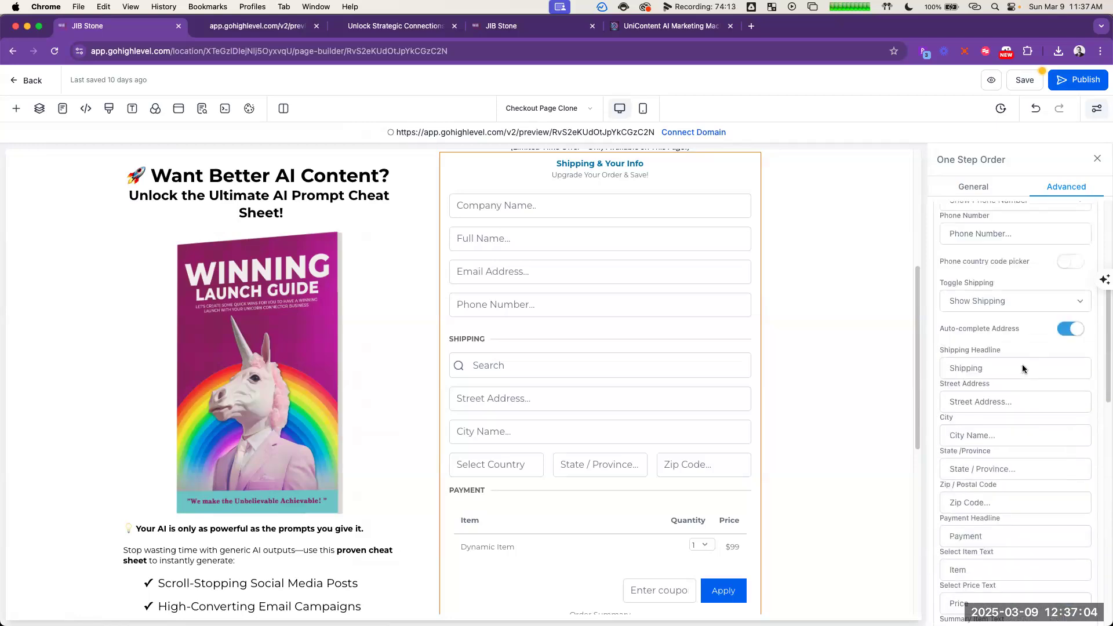
{"action": "left_click", "coordinate": [1024, 371]}
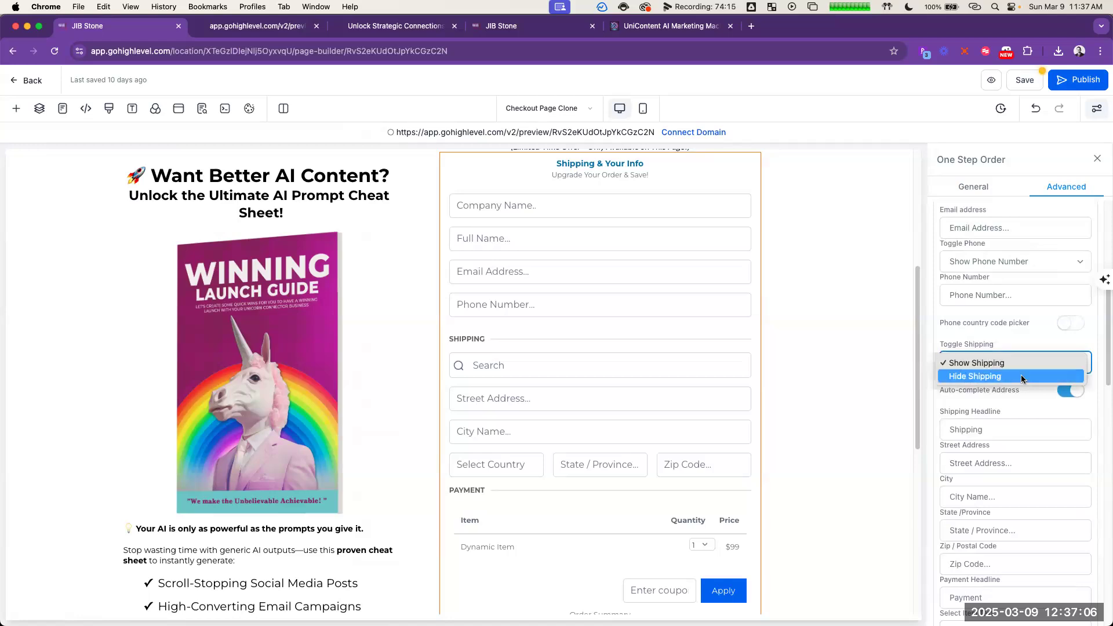
{"action": "left_click", "coordinate": [1019, 376]}
{"action": "scroll", "coordinate": [995, 323], "scroll_direction": "up", "scroll_amount": 3}
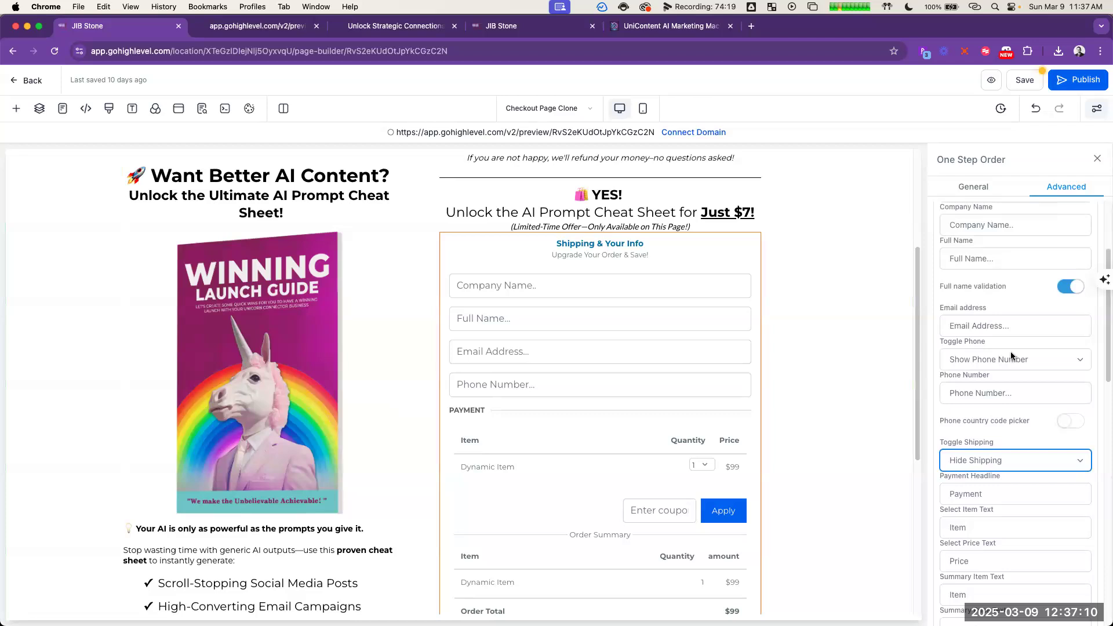
{"action": "scroll", "coordinate": [1003, 324], "scroll_direction": "up", "scroll_amount": 2}
{"action": "left_click", "coordinate": [1004, 259]}
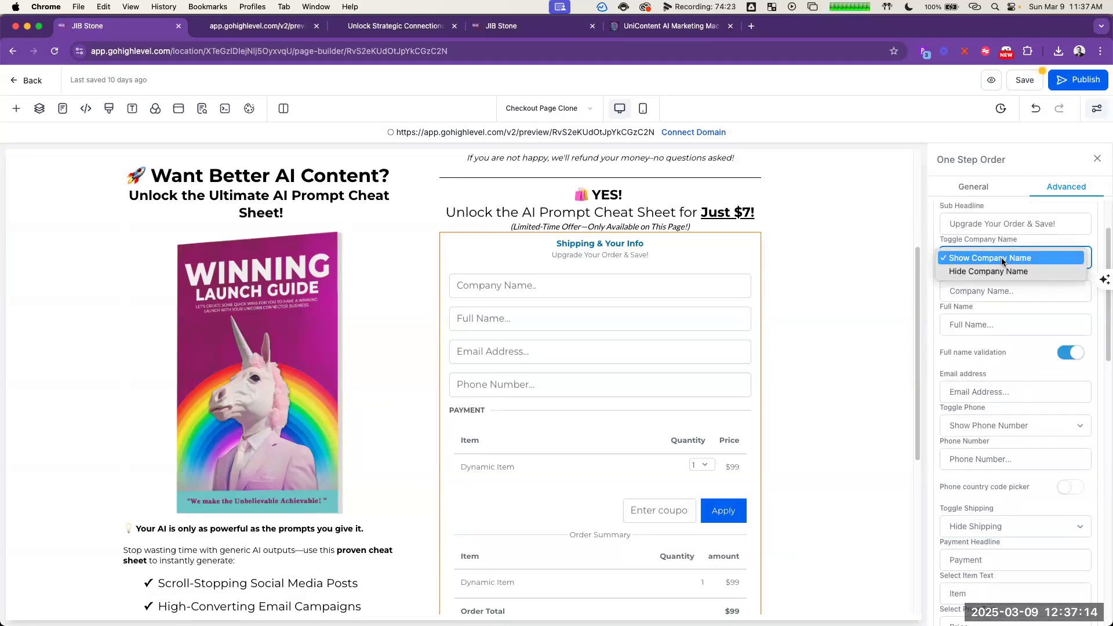
{"action": "left_click", "coordinate": [1003, 259]}
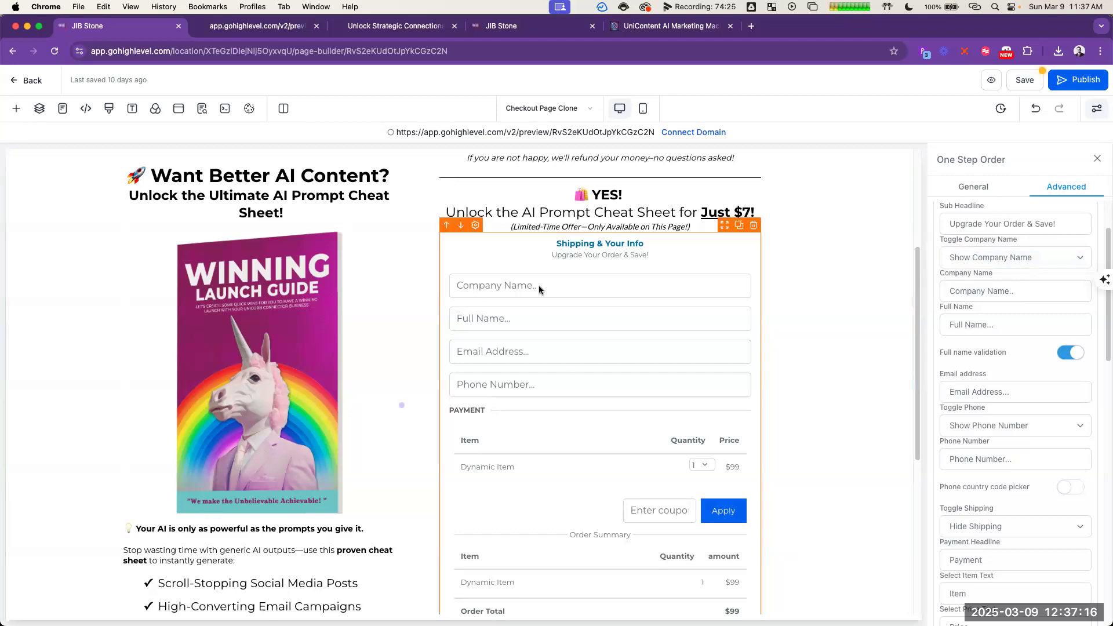
Step: Enable Sticky Contact for the one-step order form
{"action": "scroll", "coordinate": [1022, 351], "scroll_direction": "down", "scroll_amount": 10}
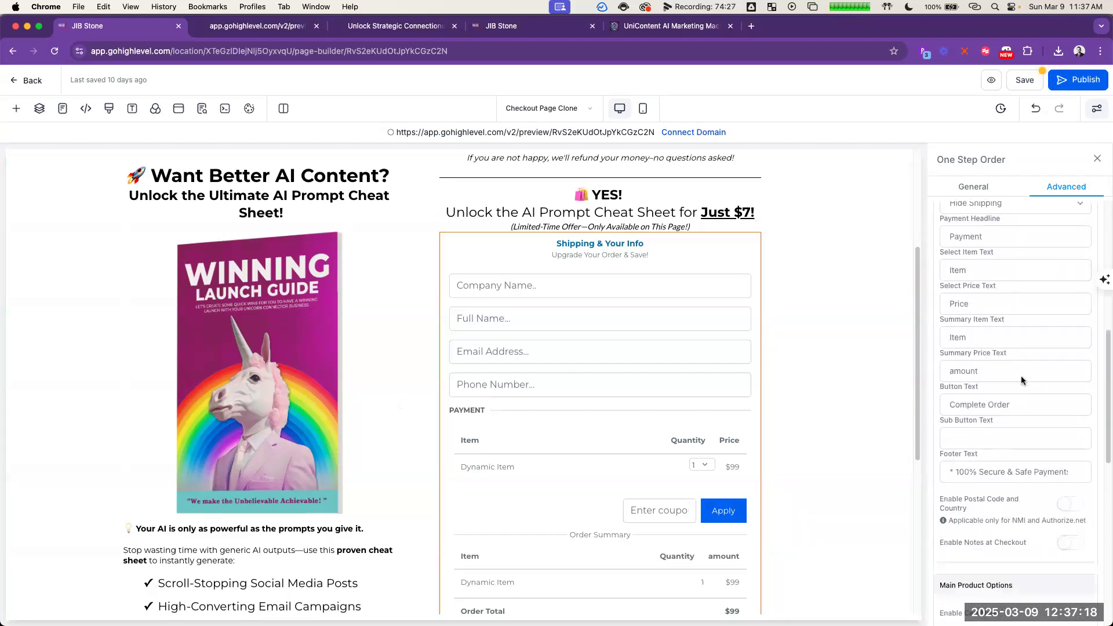
{"action": "scroll", "coordinate": [1025, 401], "scroll_direction": "down", "scroll_amount": 4}
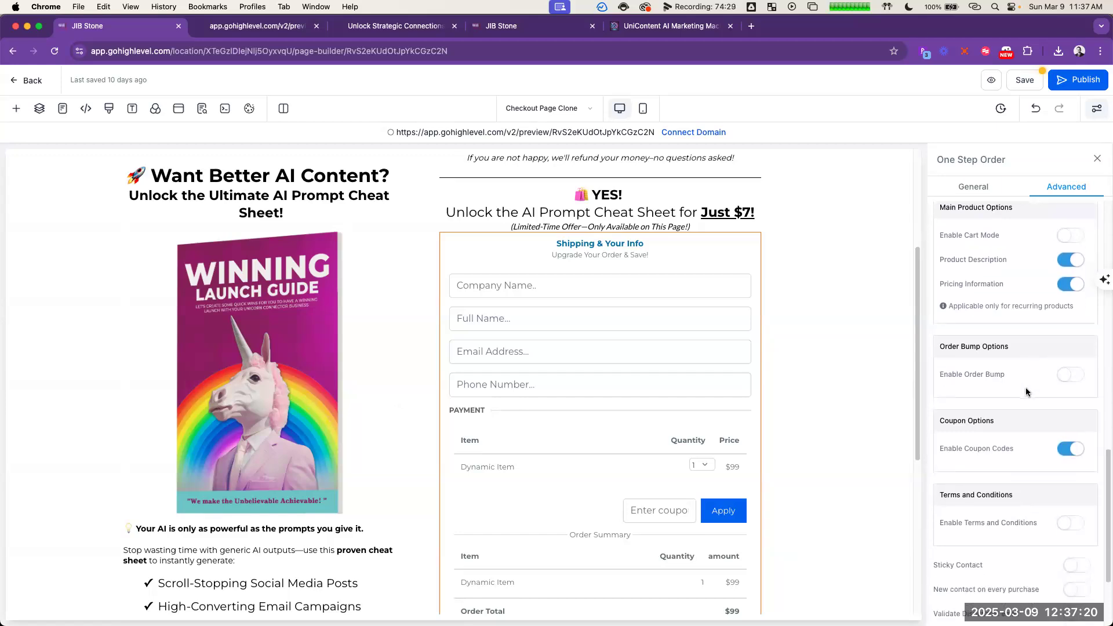
{"action": "scroll", "coordinate": [1028, 395], "scroll_direction": "down", "scroll_amount": 4}
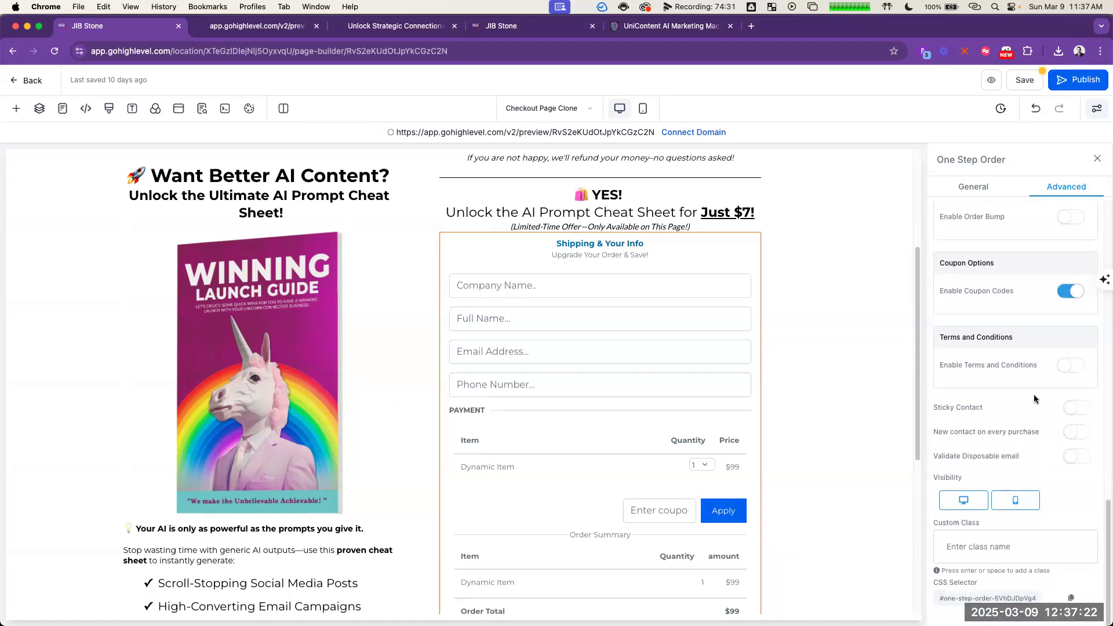
{"action": "left_click", "coordinate": [1069, 408]}
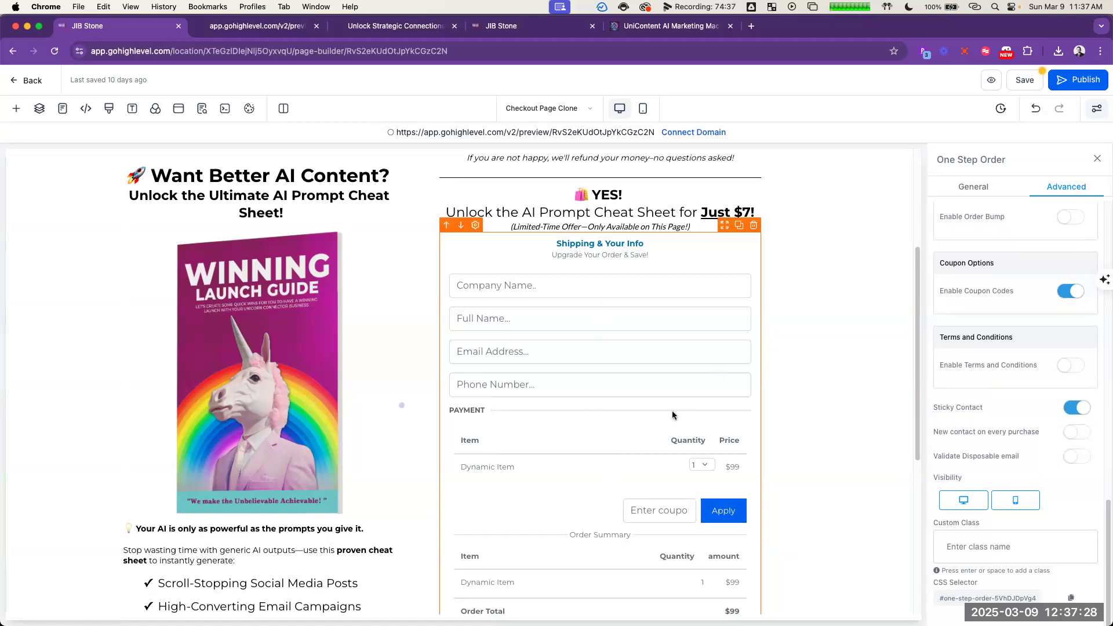
{"action": "scroll", "coordinate": [662, 440], "scroll_direction": "down", "scroll_amount": 3}
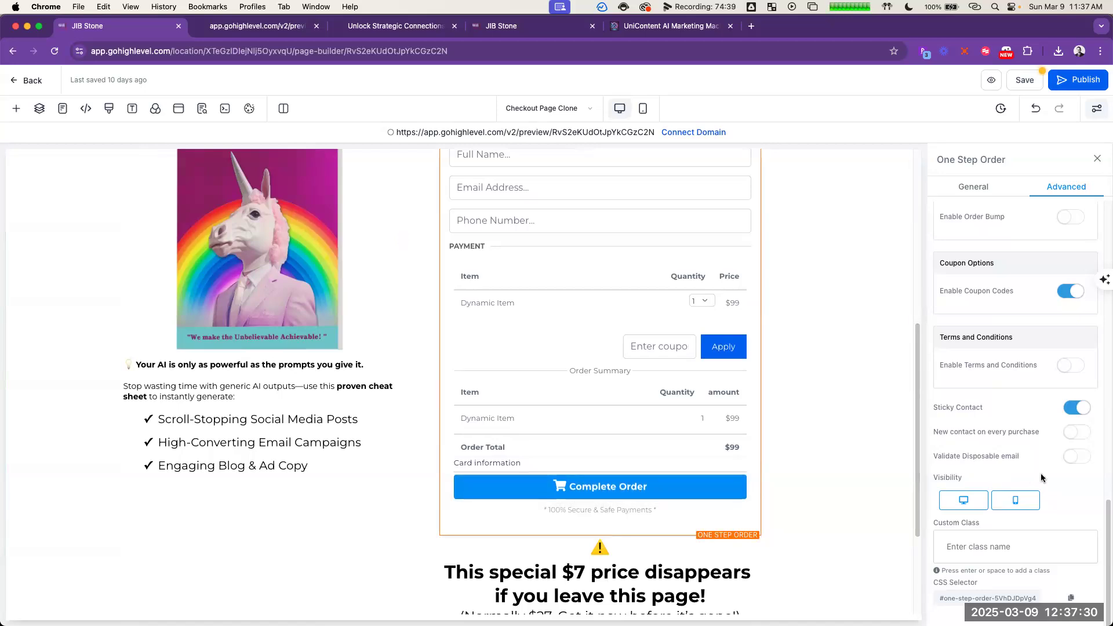
{"action": "scroll", "coordinate": [556, 431], "scroll_direction": "down", "scroll_amount": 3}
{"action": "scroll", "coordinate": [721, 490], "scroll_direction": "up", "scroll_amount": 9}
{"action": "scroll", "coordinate": [663, 369], "scroll_direction": "down", "scroll_amount": 3}
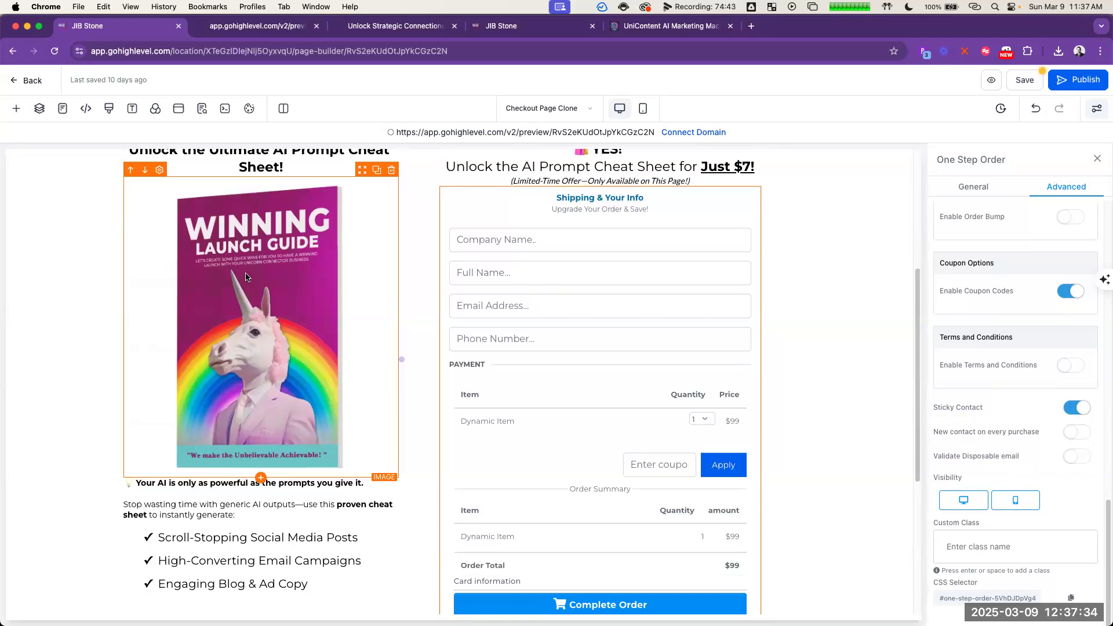
{"action": "left_click", "coordinate": [246, 277]}
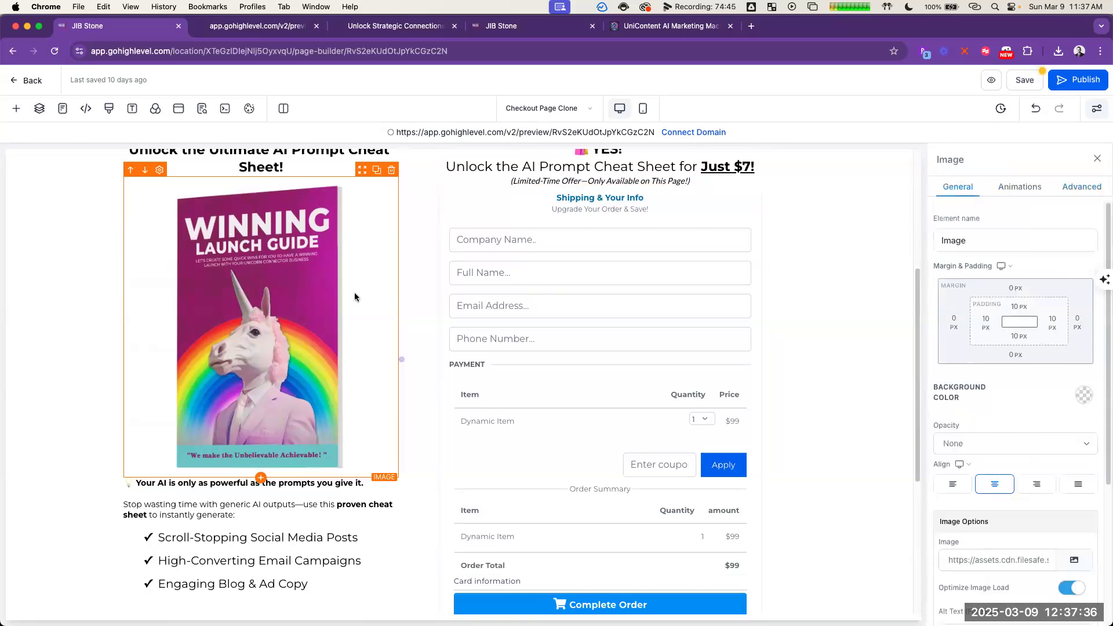
{"action": "scroll", "coordinate": [334, 300], "scroll_direction": "up", "scroll_amount": 2}
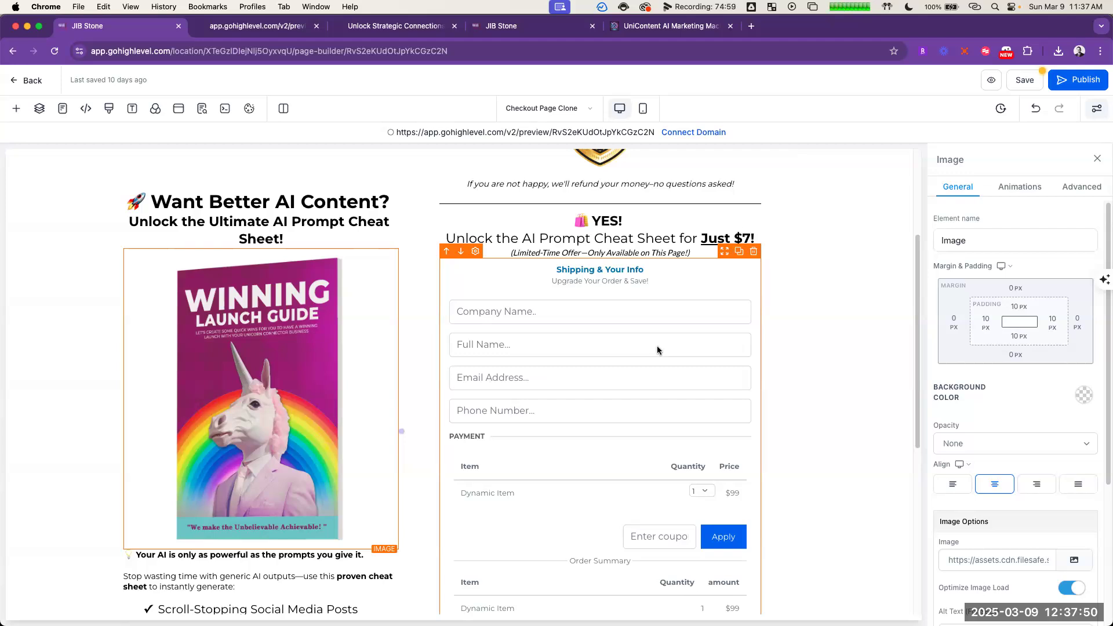
Step: Move the "This special $7 price disappears" headline and its "Normally $27" sub-headline below the checkmark list under the book cover
{"action": "scroll", "coordinate": [656, 347], "scroll_direction": "down", "scroll_amount": 3}
{"action": "scroll", "coordinate": [662, 358], "scroll_direction": "down", "scroll_amount": 2}
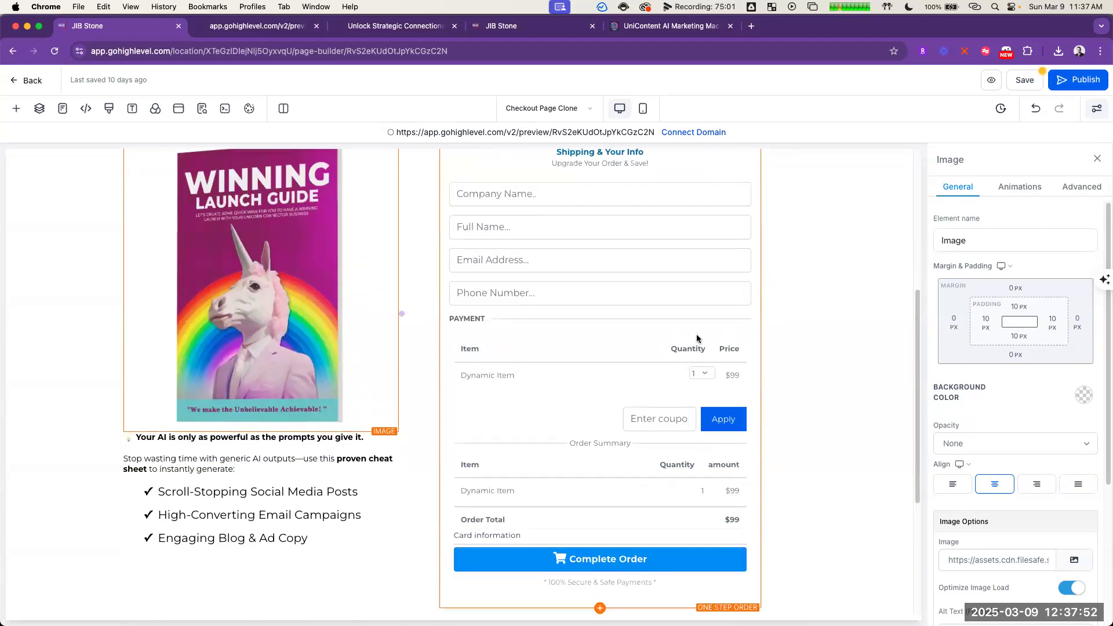
{"action": "scroll", "coordinate": [699, 348], "scroll_direction": "down", "scroll_amount": 4}
{"action": "left_click_drag", "start_coordinate": [724, 480], "coordinate": [359, 493]}
{"action": "left_click", "coordinate": [676, 566]}
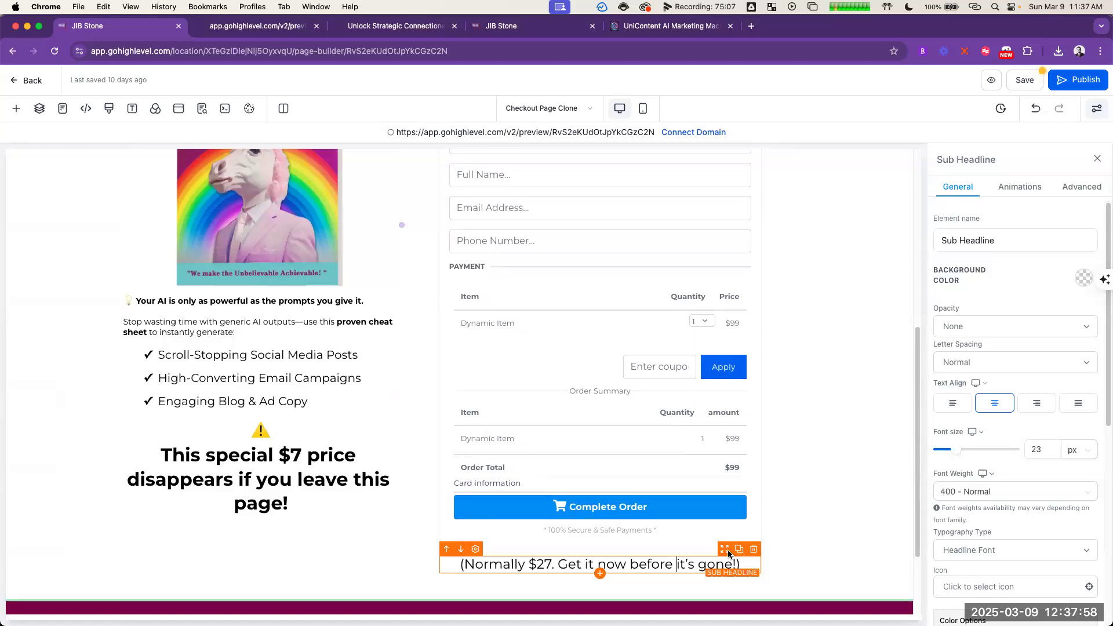
{"action": "left_click_drag", "start_coordinate": [724, 554], "coordinate": [339, 527]}
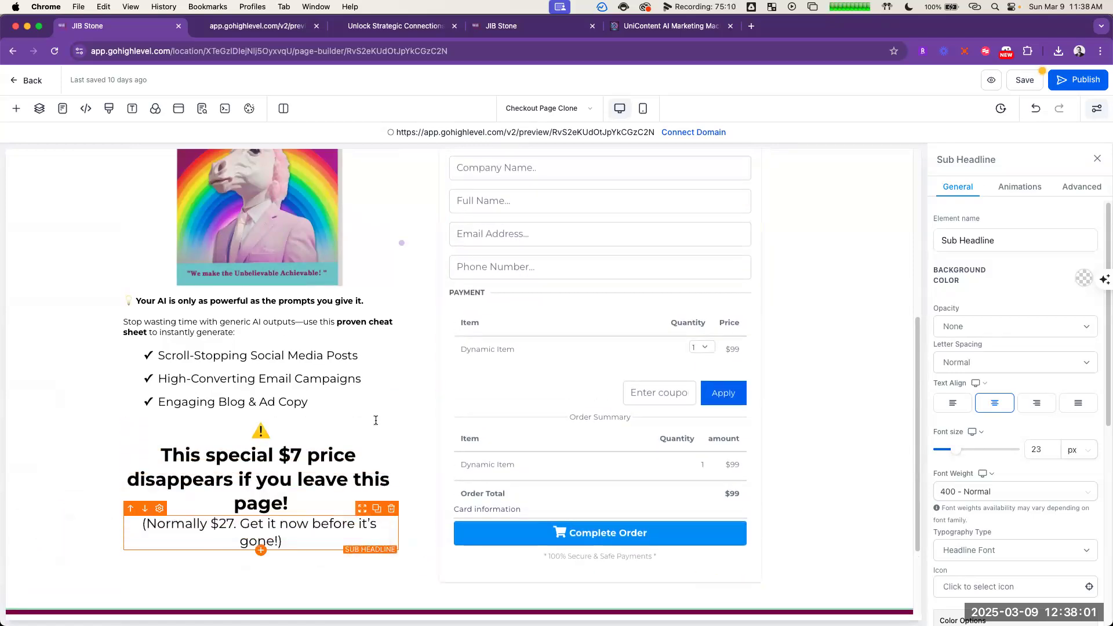
{"action": "left_click", "coordinate": [822, 428]}
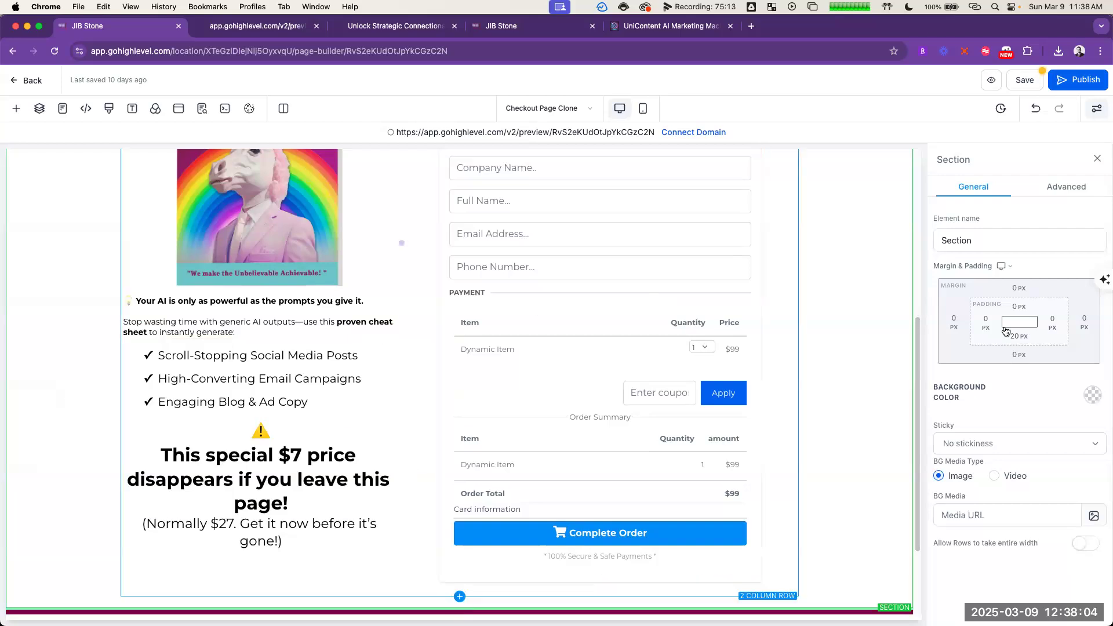
Step: Remove the line break after the warning emoji so it sits on the same line as "This special $7 price"
{"action": "scroll", "coordinate": [349, 367], "scroll_direction": "up", "scroll_amount": 3}
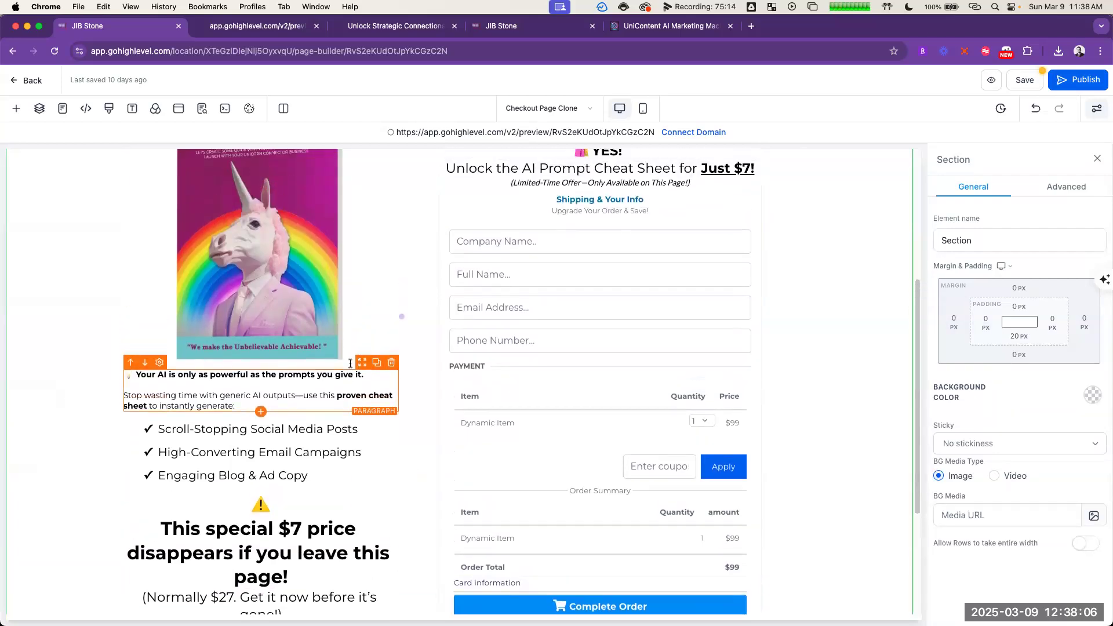
{"action": "scroll", "coordinate": [349, 365], "scroll_direction": "down", "scroll_amount": 4}
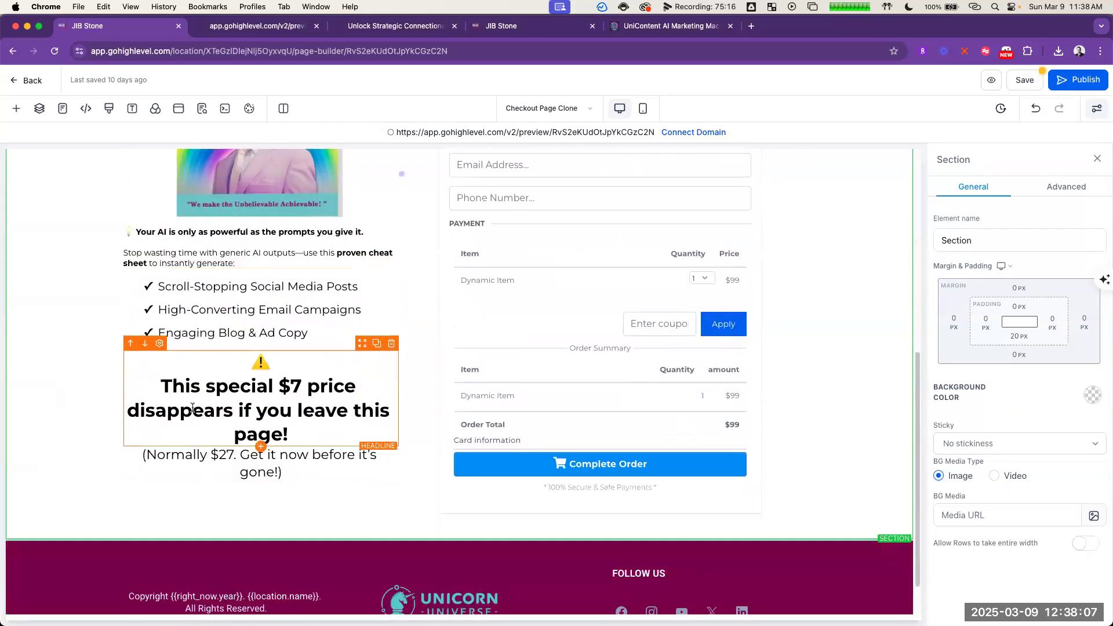
{"action": "left_click", "coordinate": [157, 380]}
{"action": "left_click", "coordinate": [52, 426]}
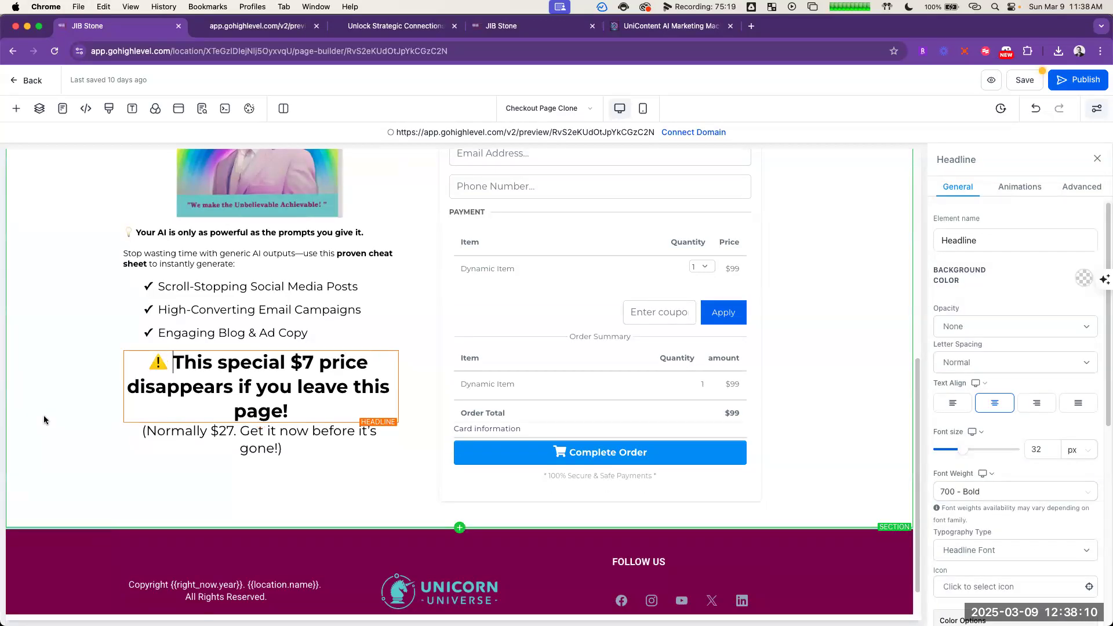
Step: Format the "(Normally $27. Get it now before it's gone!)" sub-headline as Heading 3 in italics
{"action": "scroll", "coordinate": [231, 470], "scroll_direction": "up", "scroll_amount": 1}
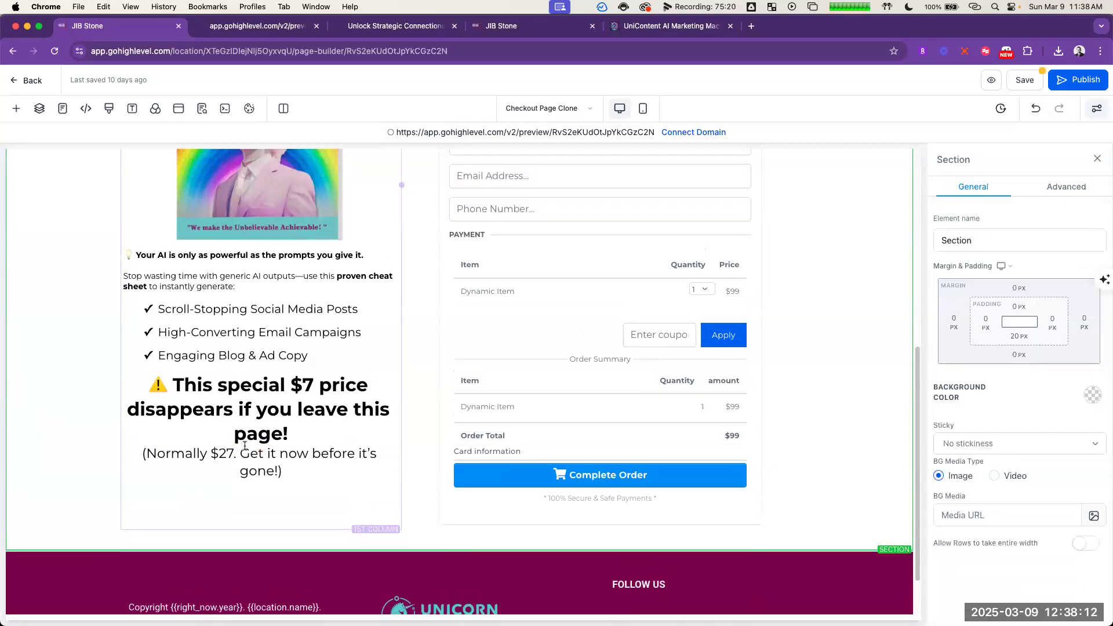
{"action": "left_click", "coordinate": [205, 456]}
{"action": "double_click", "coordinate": [204, 456]}
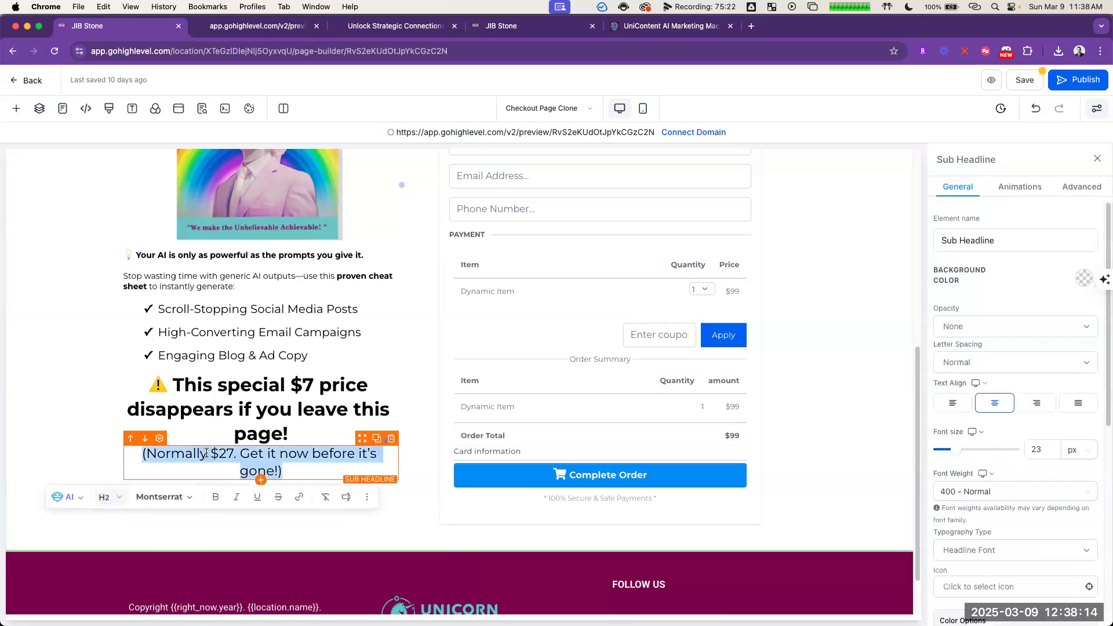
{"action": "left_click", "coordinate": [110, 497]}
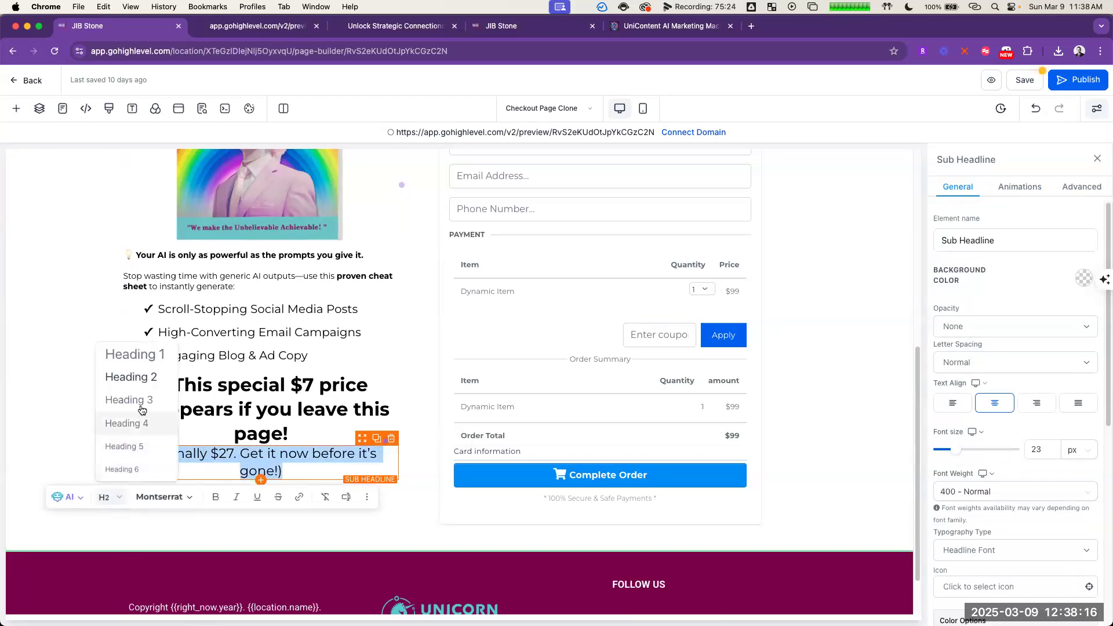
{"action": "left_click", "coordinate": [141, 409]}
{"action": "left_click", "coordinate": [286, 478]}
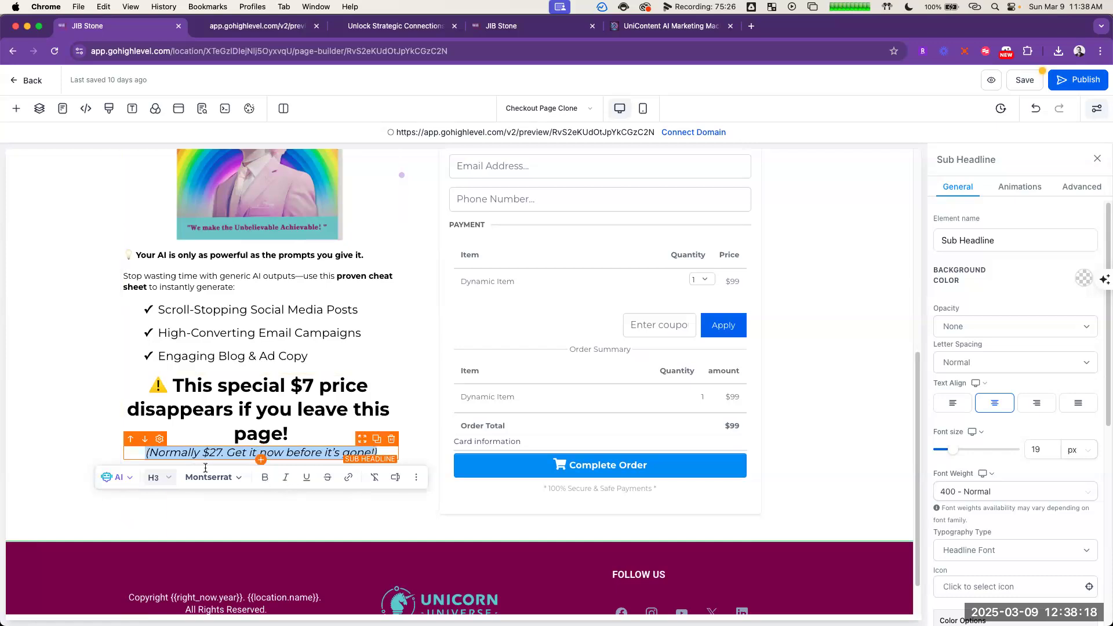
{"action": "left_click", "coordinate": [16, 394]}
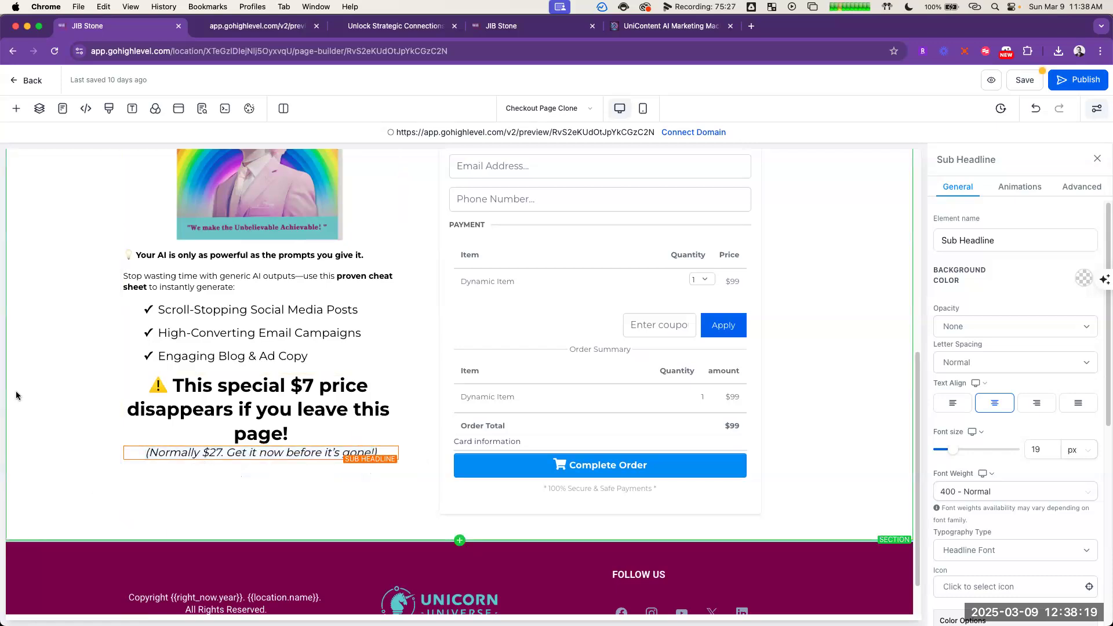
Step: Format the "This special $7 price disappears if you leave this page!" headline as Heading 2
{"action": "left_click", "coordinate": [320, 420]}
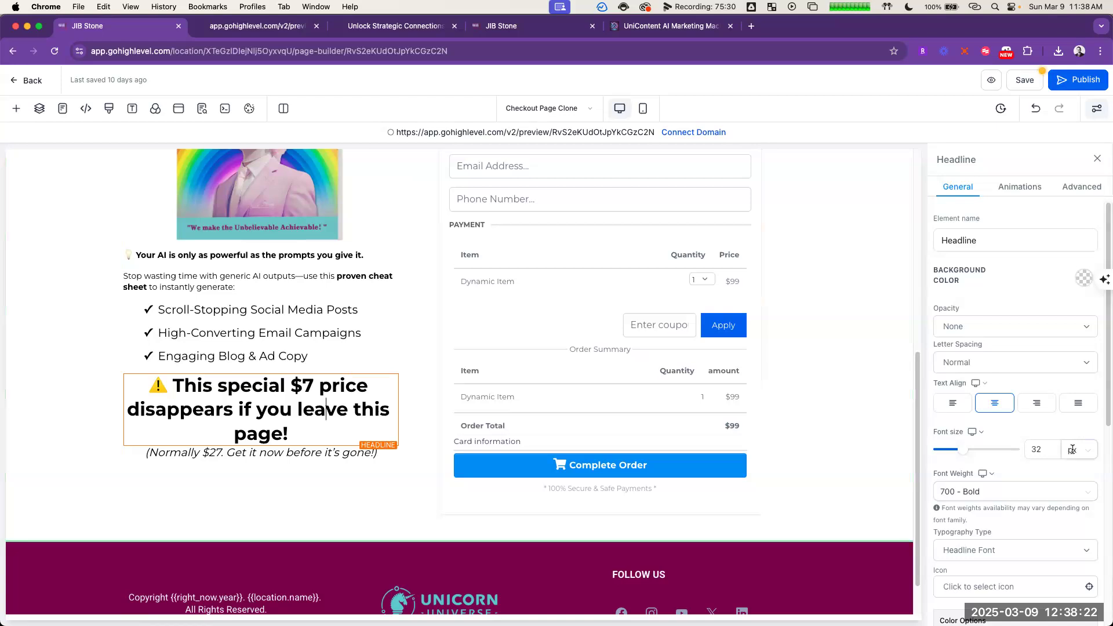
{"action": "left_click", "coordinate": [798, 455]}
{"action": "scroll", "coordinate": [798, 459], "scroll_direction": "up", "scroll_amount": 7}
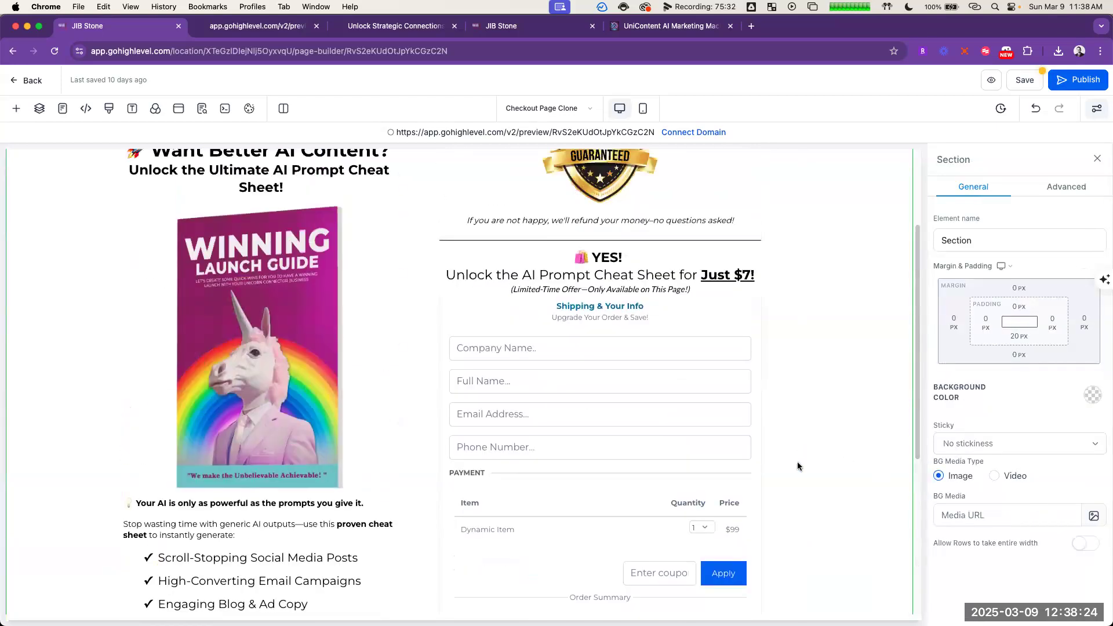
{"action": "scroll", "coordinate": [377, 538], "scroll_direction": "down", "scroll_amount": 4}
{"action": "scroll", "coordinate": [377, 538], "scroll_direction": "down", "scroll_amount": 1}
{"action": "left_click", "coordinate": [301, 582]}
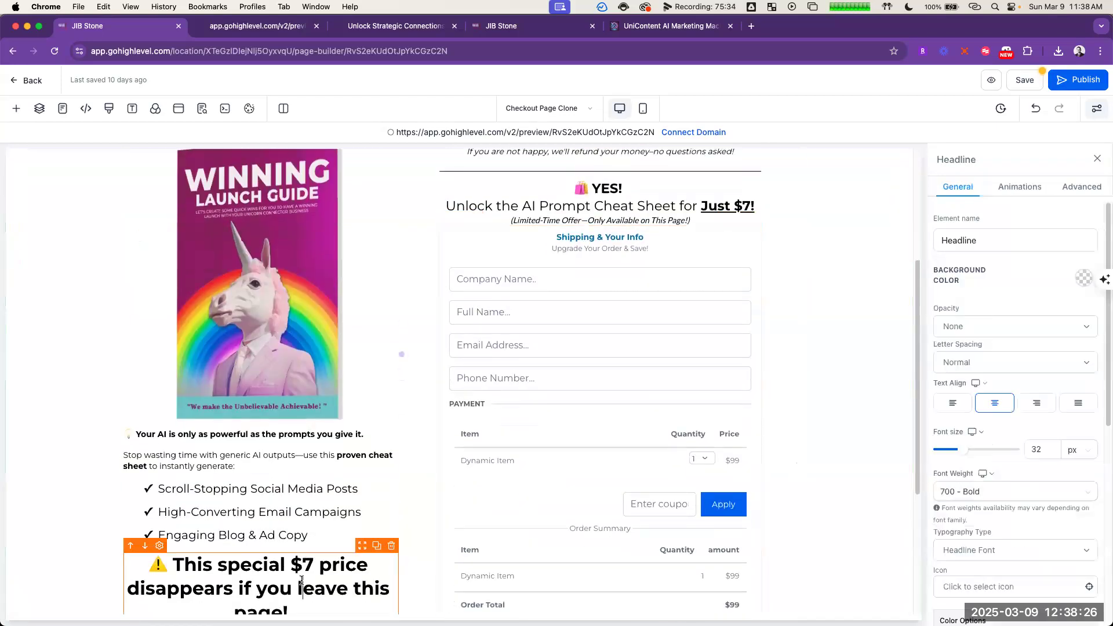
{"action": "scroll", "coordinate": [302, 582], "scroll_direction": "down", "scroll_amount": 3}
{"action": "triple_click", "coordinate": [302, 493]}
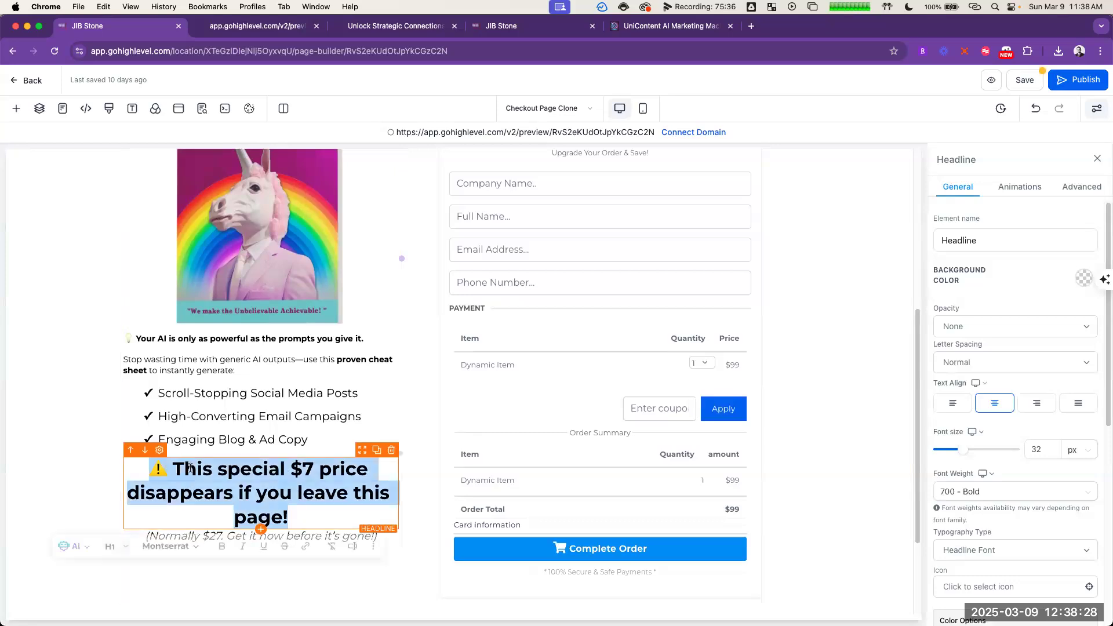
{"action": "left_click", "coordinate": [120, 545]}
{"action": "left_click", "coordinate": [142, 426]}
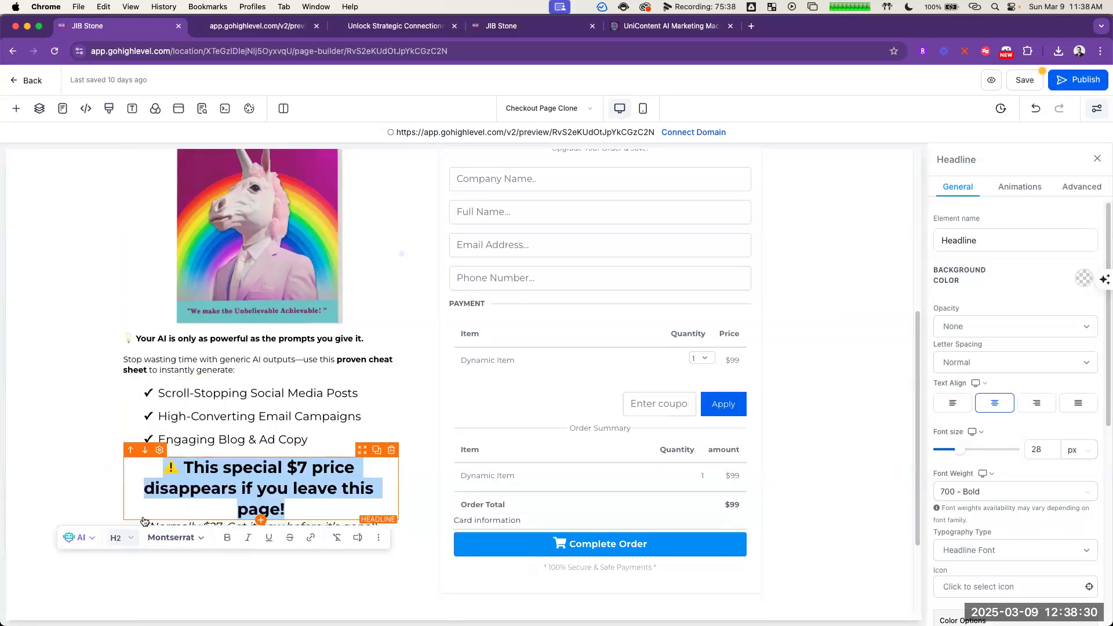
Step: Set the font size of the "This special $7 price" headline to 27 px
{"action": "scroll", "coordinate": [965, 387], "scroll_direction": "down", "scroll_amount": 7}
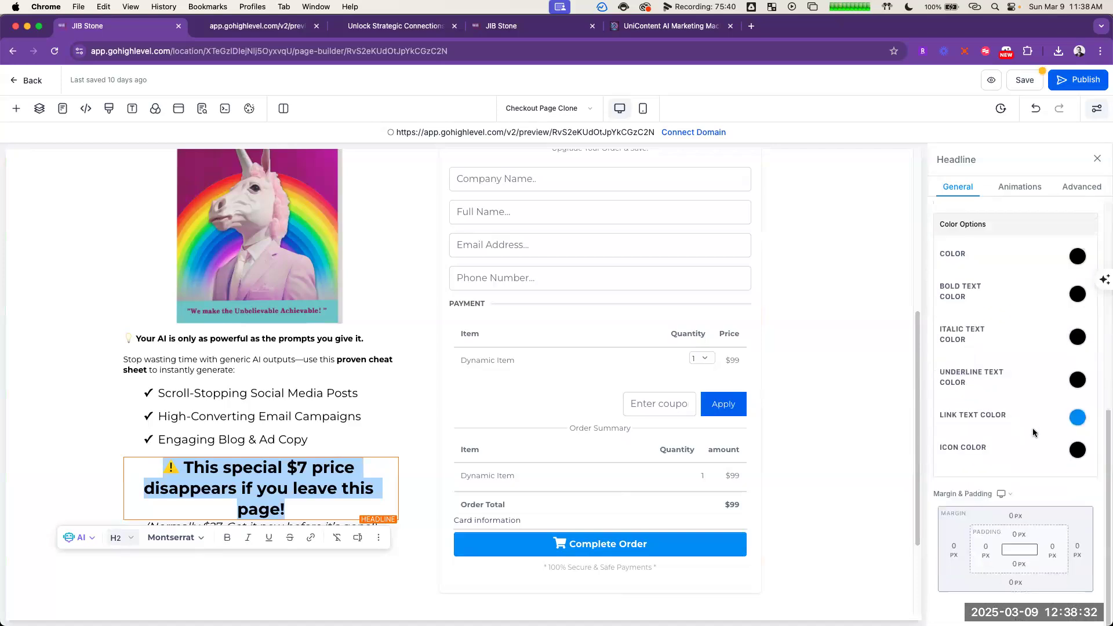
{"action": "scroll", "coordinate": [1035, 437], "scroll_direction": "up", "scroll_amount": 6}
{"action": "left_click", "coordinate": [1043, 411]}
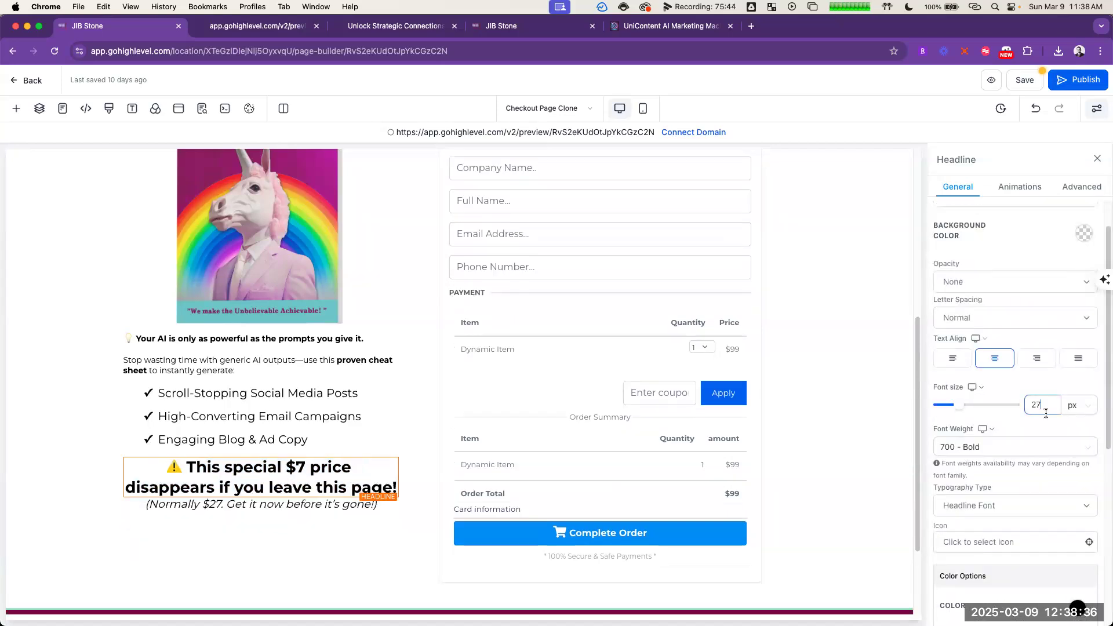
{"action": "left_click", "coordinate": [854, 466]}
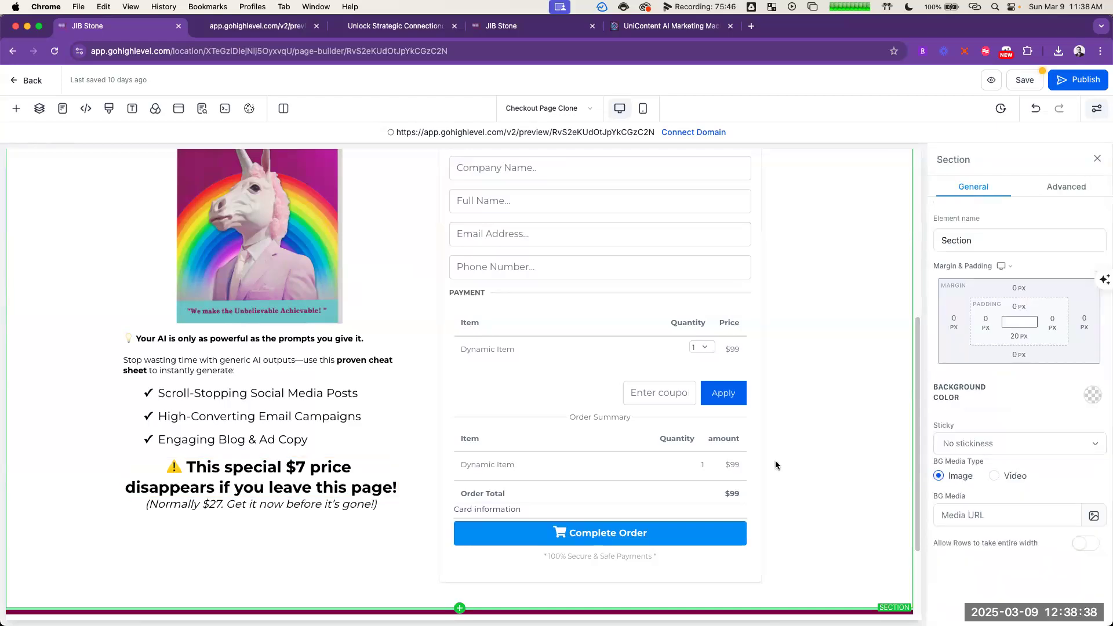
Step: Add a divider below the checkmark list and another below the "(Normally $27. Get it now before it's gone!)" sub-headline
{"action": "left_click", "coordinate": [261, 457]}
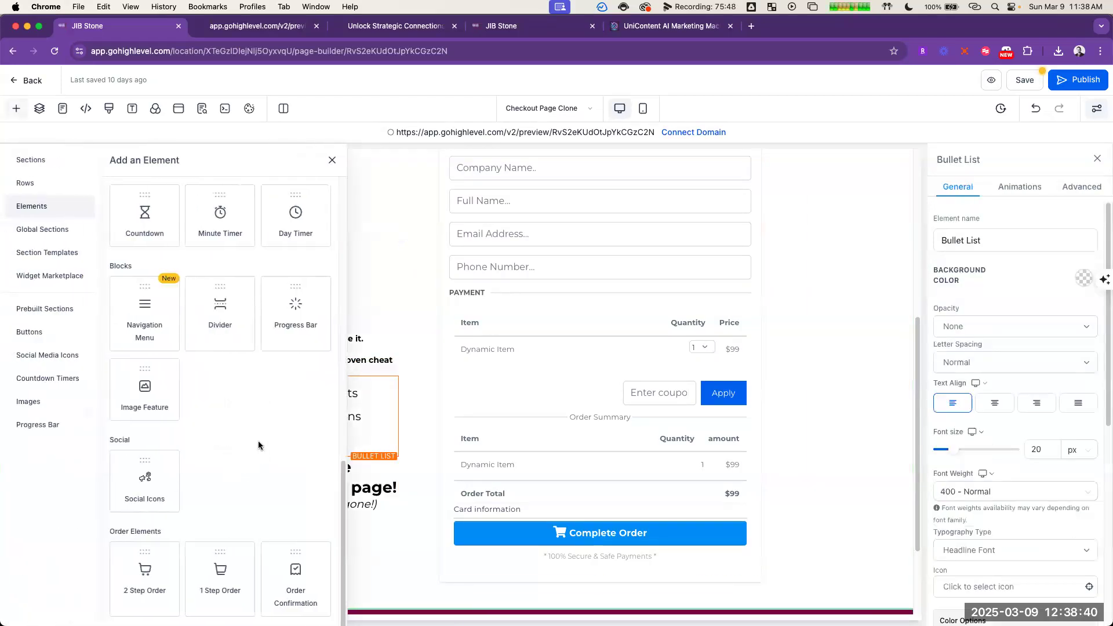
{"action": "left_click", "coordinate": [234, 338]}
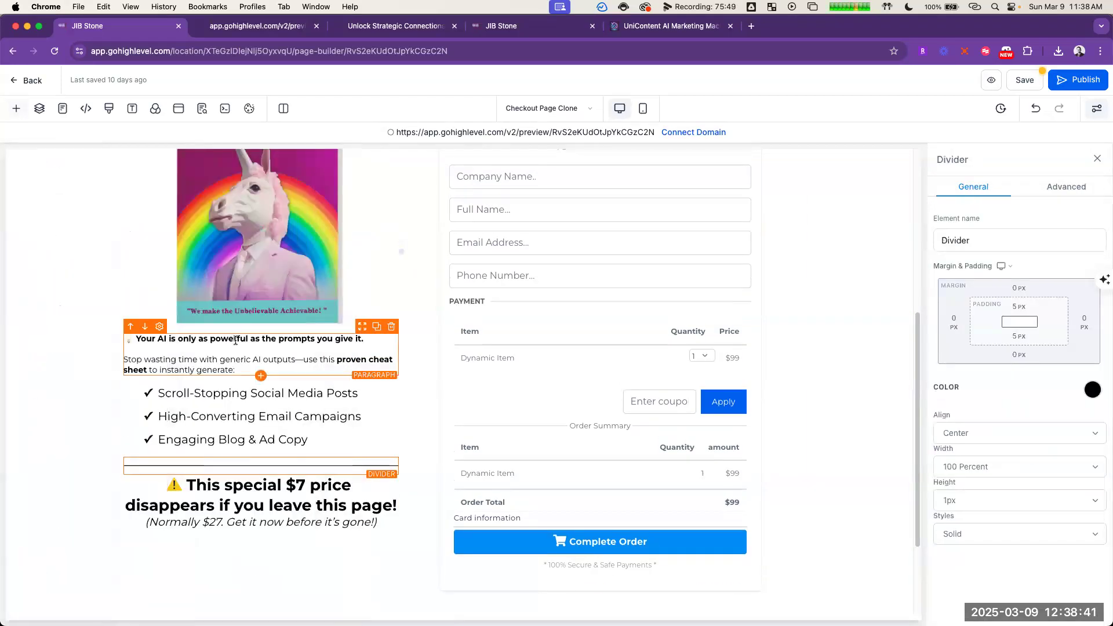
{"action": "left_click", "coordinate": [261, 529]}
{"action": "left_click", "coordinate": [226, 316]}
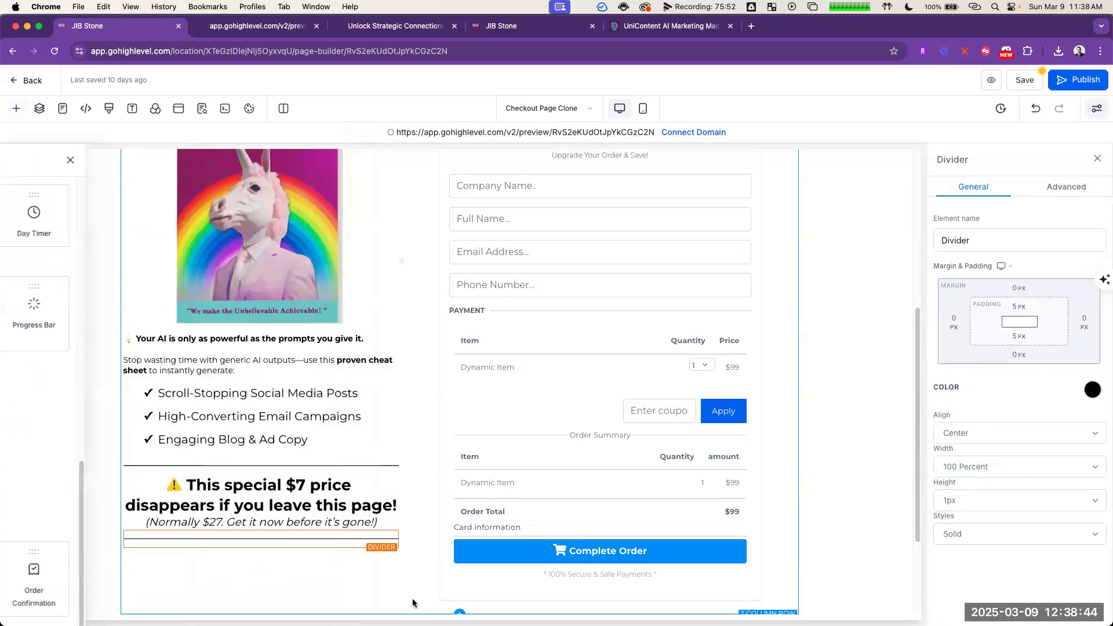
{"action": "left_click", "coordinate": [485, 390]}
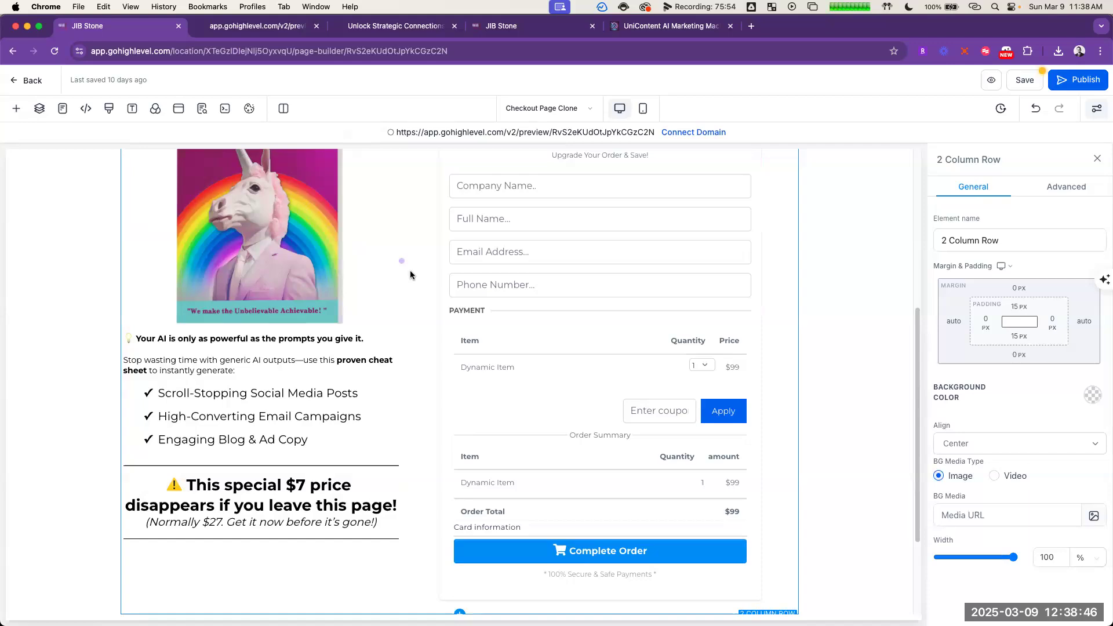
Step: Review the layout of both page columns and inspect the global header's advanced border and visibility settings
{"action": "scroll", "coordinate": [410, 275], "scroll_direction": "up", "scroll_amount": 5}
{"action": "left_click", "coordinate": [833, 263]}
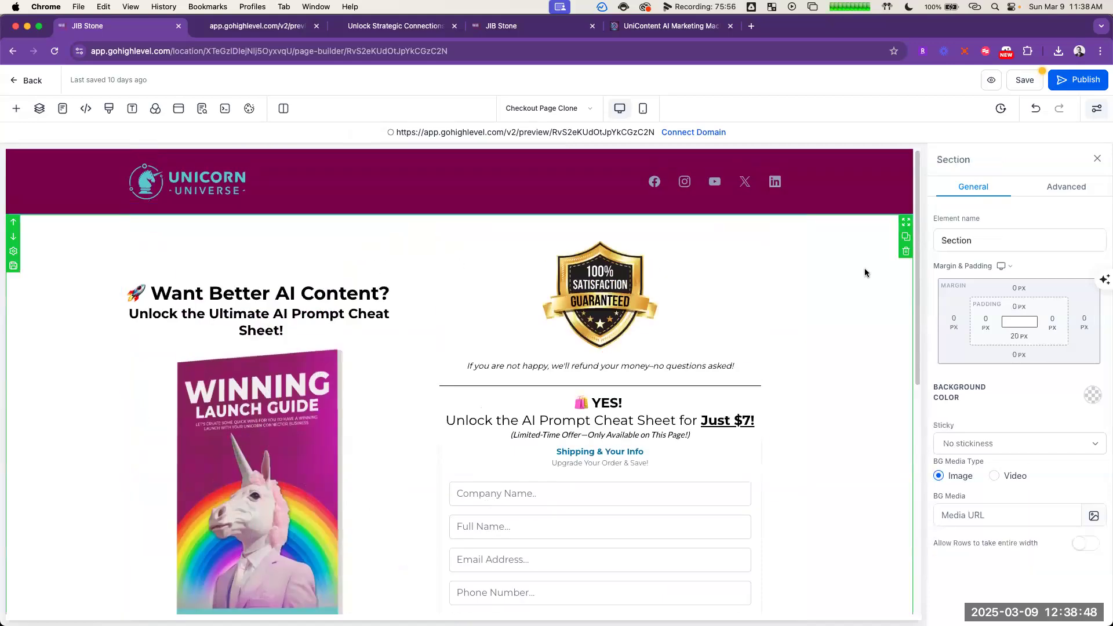
{"action": "scroll", "coordinate": [865, 290], "scroll_direction": "down", "scroll_amount": 5}
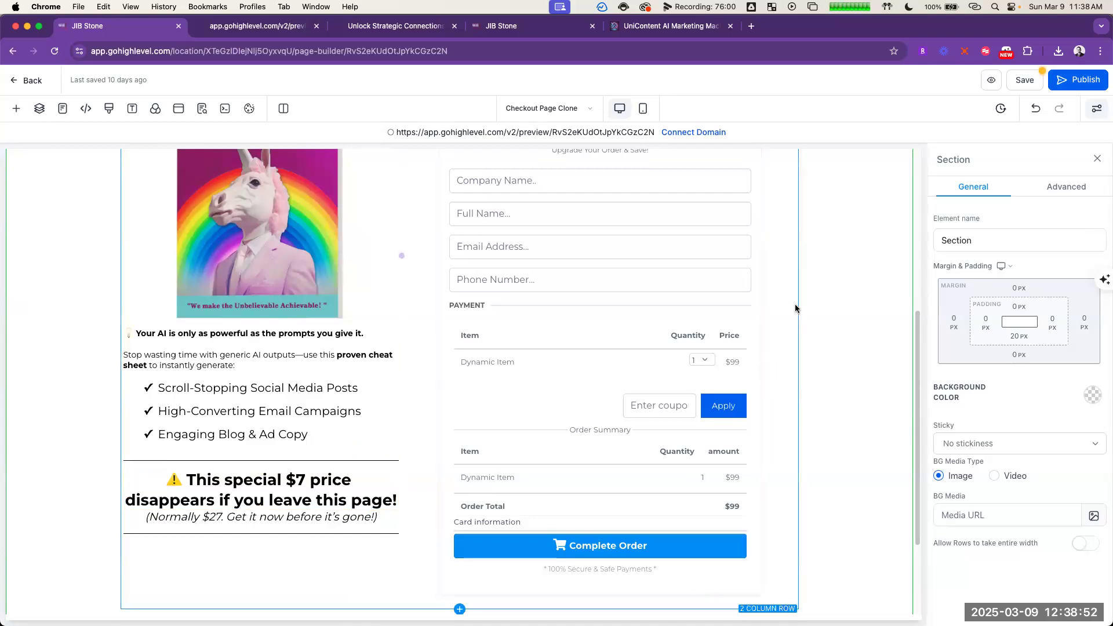
{"action": "scroll", "coordinate": [795, 304], "scroll_direction": "up", "scroll_amount": 4}
{"action": "scroll", "coordinate": [814, 313], "scroll_direction": "up", "scroll_amount": 1}
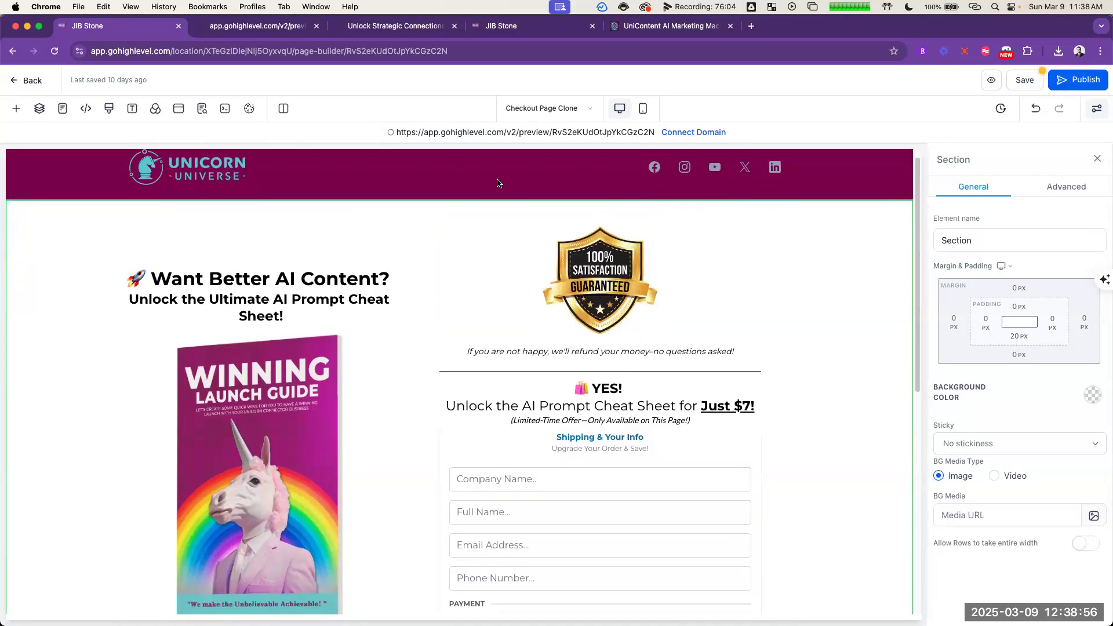
{"action": "left_click", "coordinate": [889, 175]}
{"action": "left_click", "coordinate": [1071, 191]}
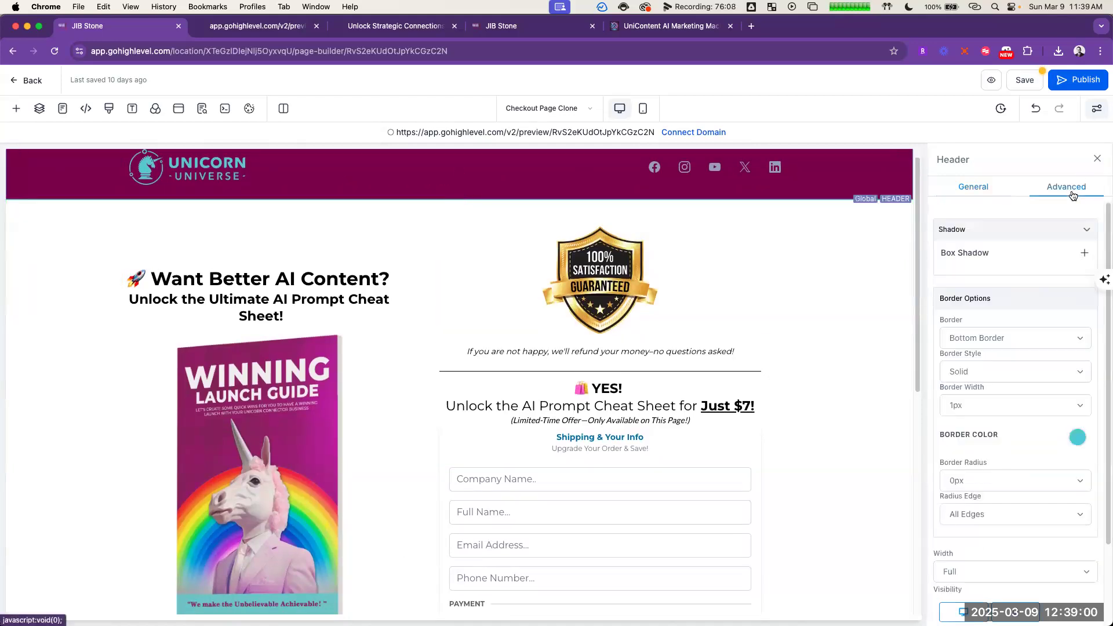
{"action": "scroll", "coordinate": [851, 323], "scroll_direction": "down", "scroll_amount": 3}
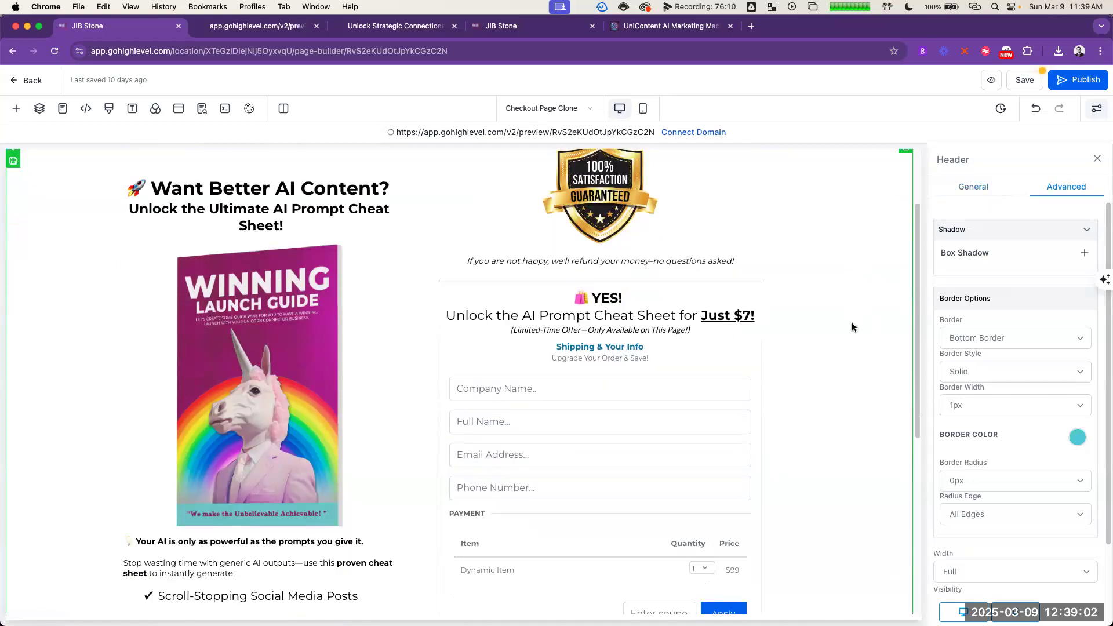
{"action": "scroll", "coordinate": [835, 336], "scroll_direction": "down", "scroll_amount": 7}
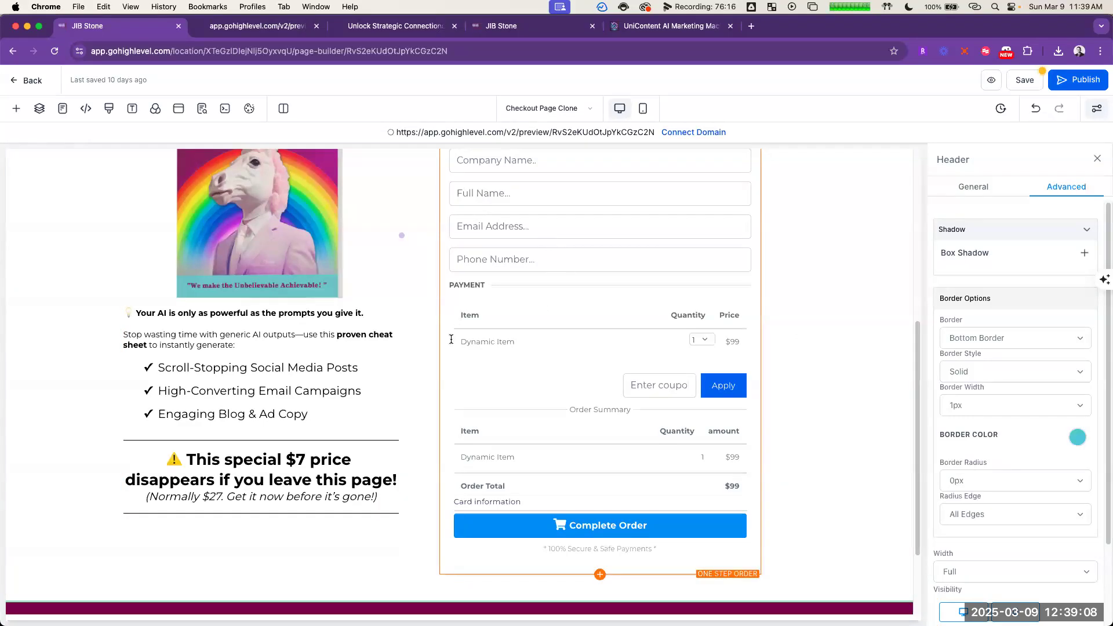
{"action": "scroll", "coordinate": [451, 339], "scroll_direction": "up", "scroll_amount": 10}
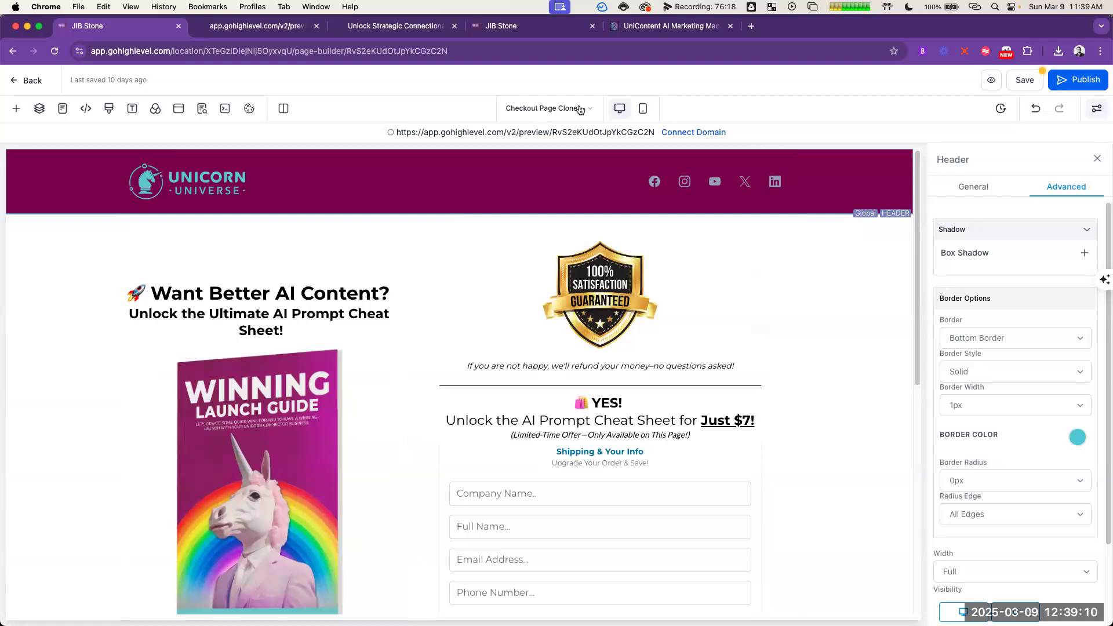
Step: Check the funnel's list of pages and save the Checkout Page Clone
{"action": "left_click", "coordinate": [590, 109]}
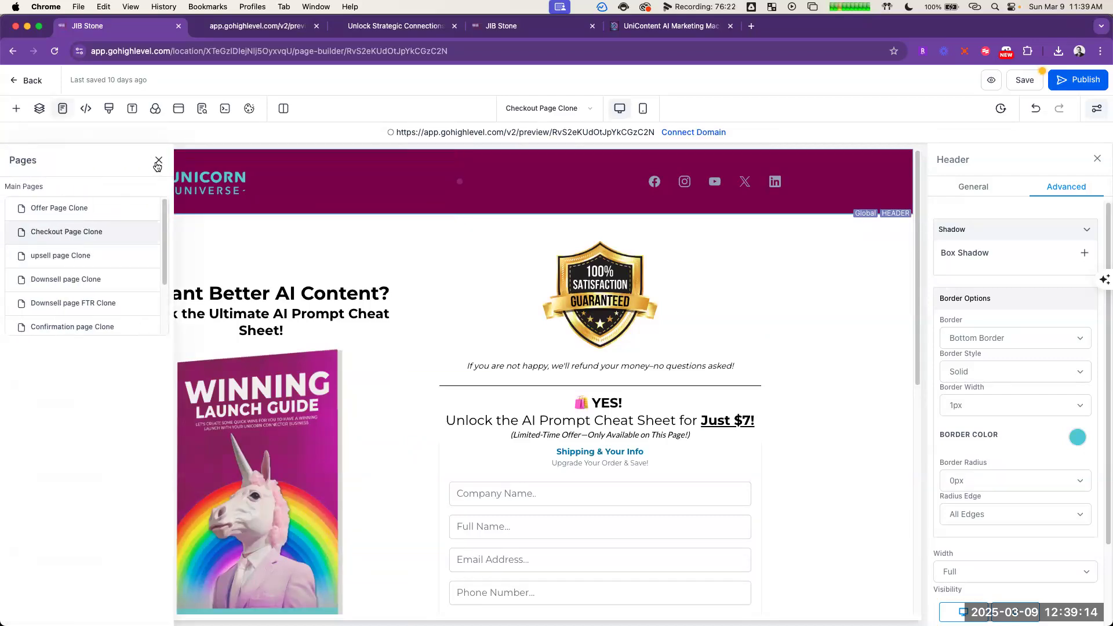
{"action": "left_click", "coordinate": [158, 162]}
{"action": "left_click", "coordinate": [1023, 84]}
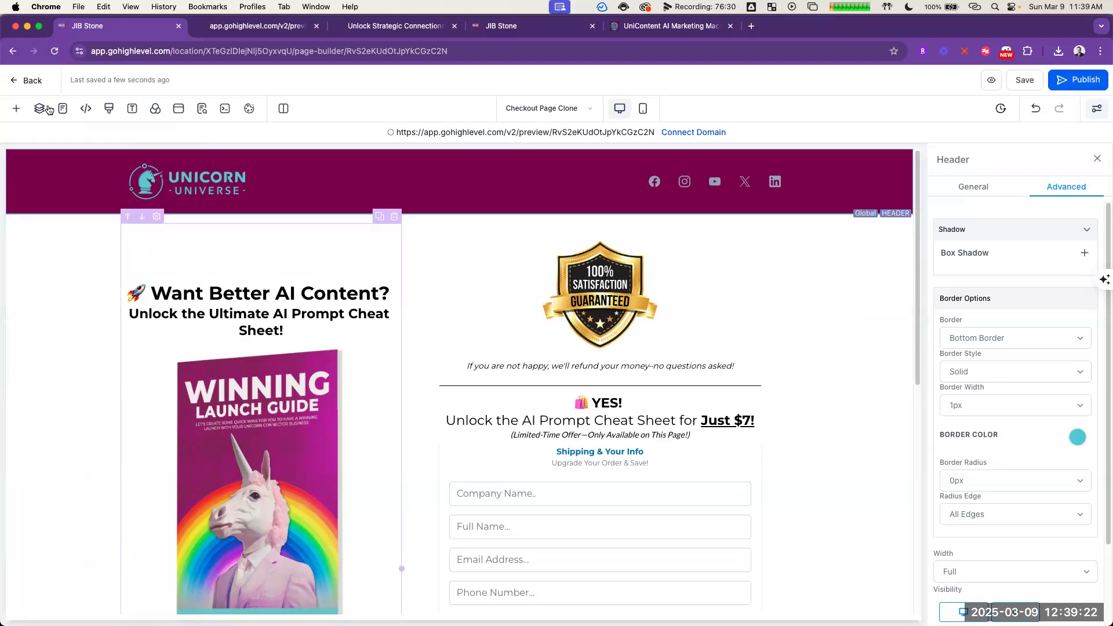
Step: Set the one-step order form's sale action to "Select a step" with Thank You Page as the funnel step
{"action": "scroll", "coordinate": [843, 327], "scroll_direction": "down", "scroll_amount": 2}
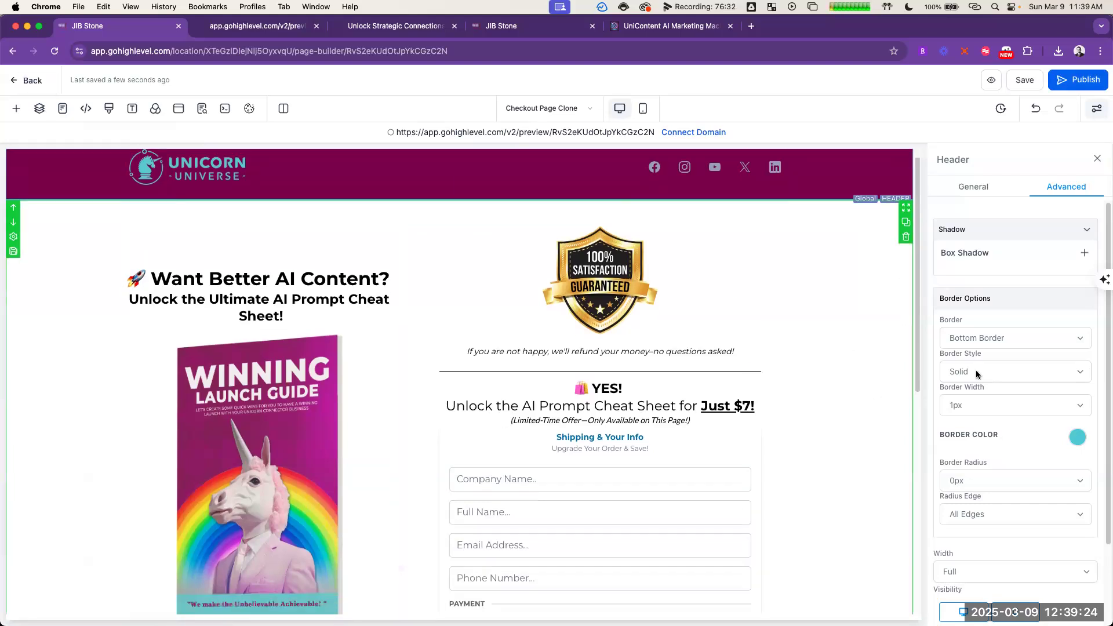
{"action": "scroll", "coordinate": [1018, 422], "scroll_direction": "down", "scroll_amount": 3}
{"action": "scroll", "coordinate": [555, 446], "scroll_direction": "down", "scroll_amount": 5}
{"action": "left_click", "coordinate": [616, 318]}
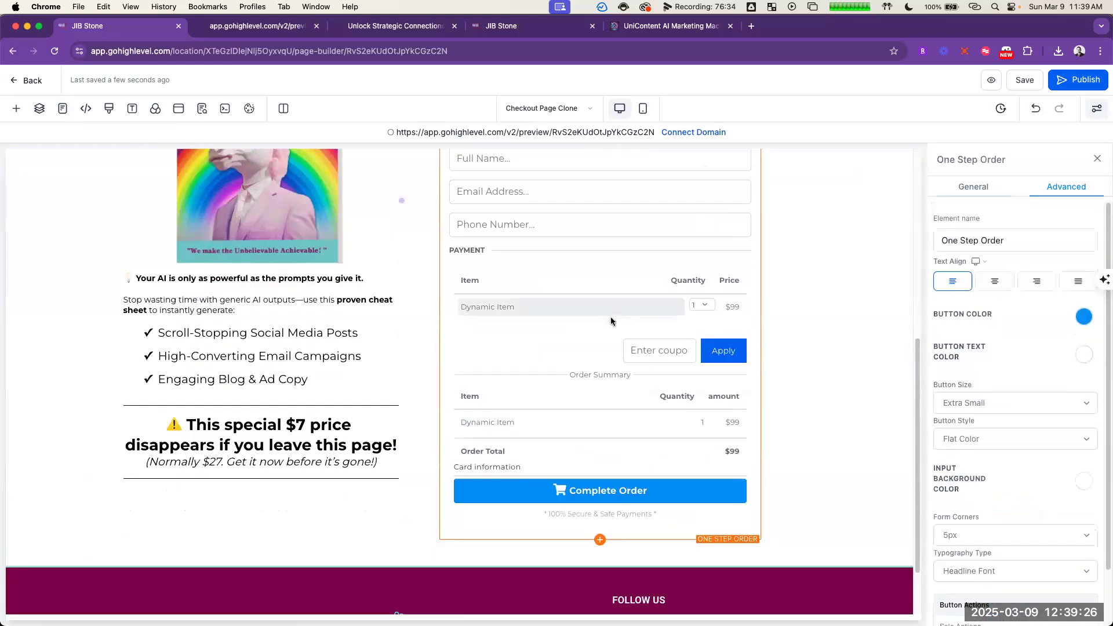
{"action": "scroll", "coordinate": [1080, 446], "scroll_direction": "down", "scroll_amount": 2}
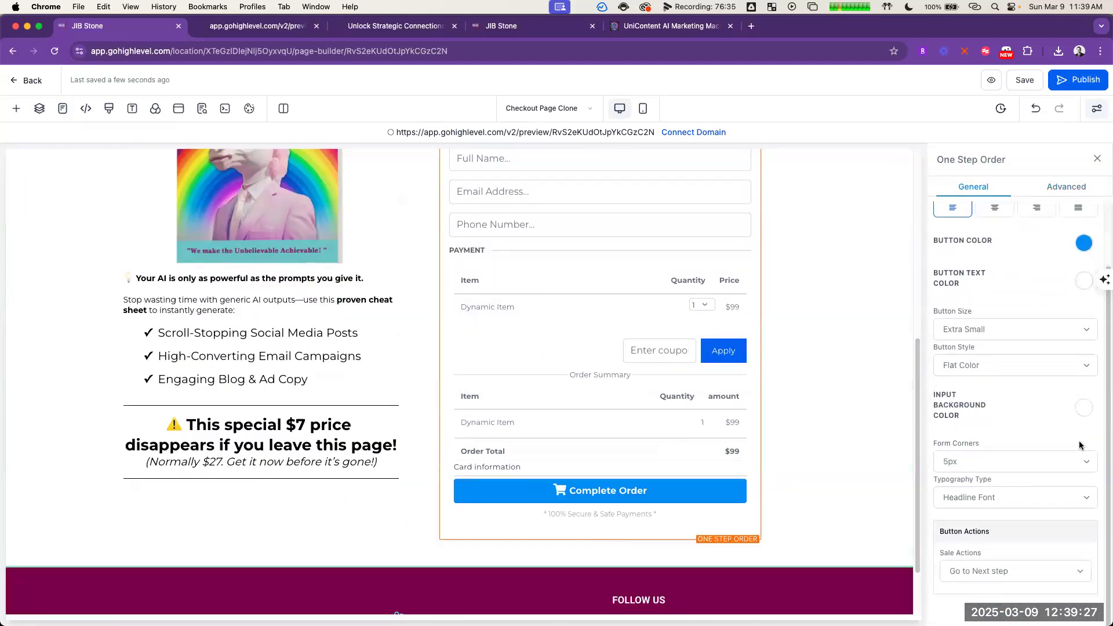
{"action": "left_click", "coordinate": [1054, 574]}
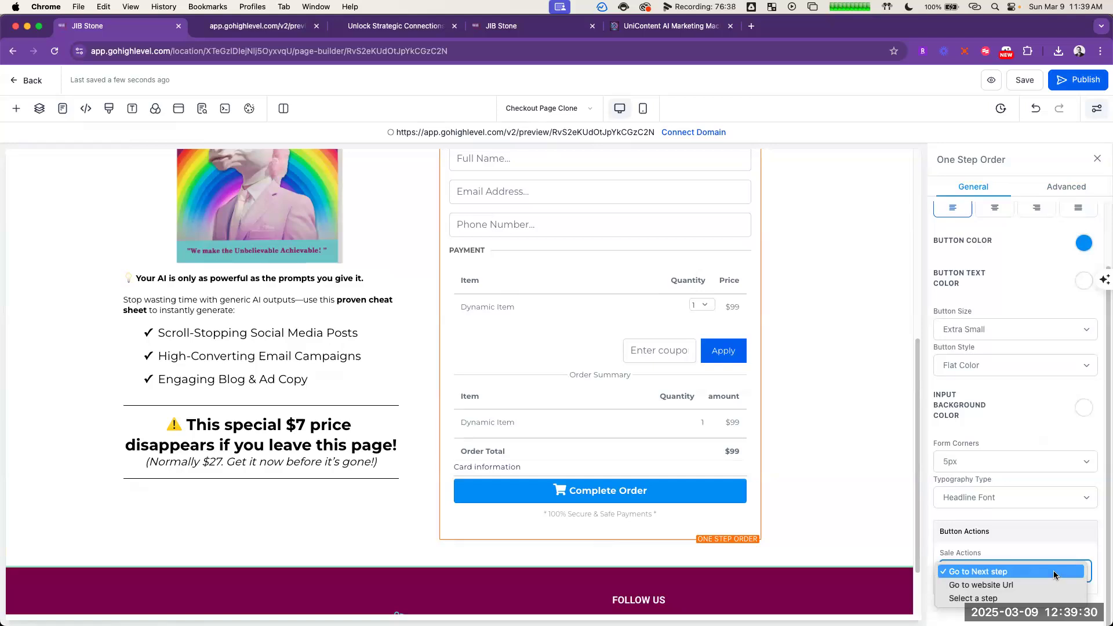
{"action": "key", "text": "Down"}
{"action": "key", "text": "Down"}
{"action": "key", "text": "Return"}
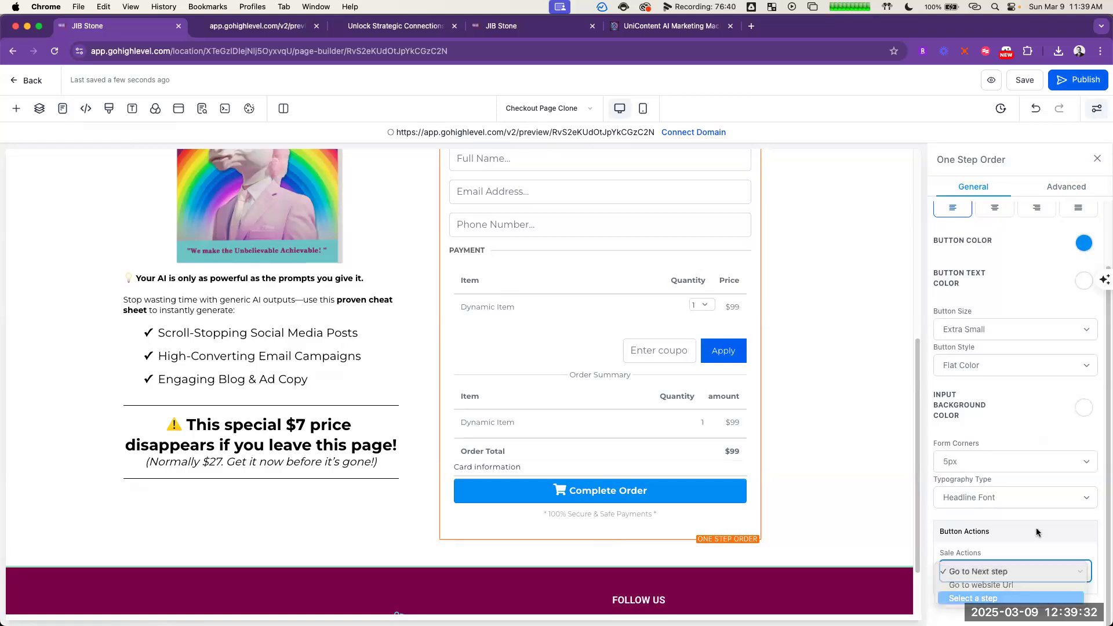
{"action": "left_click", "coordinate": [1042, 571]}
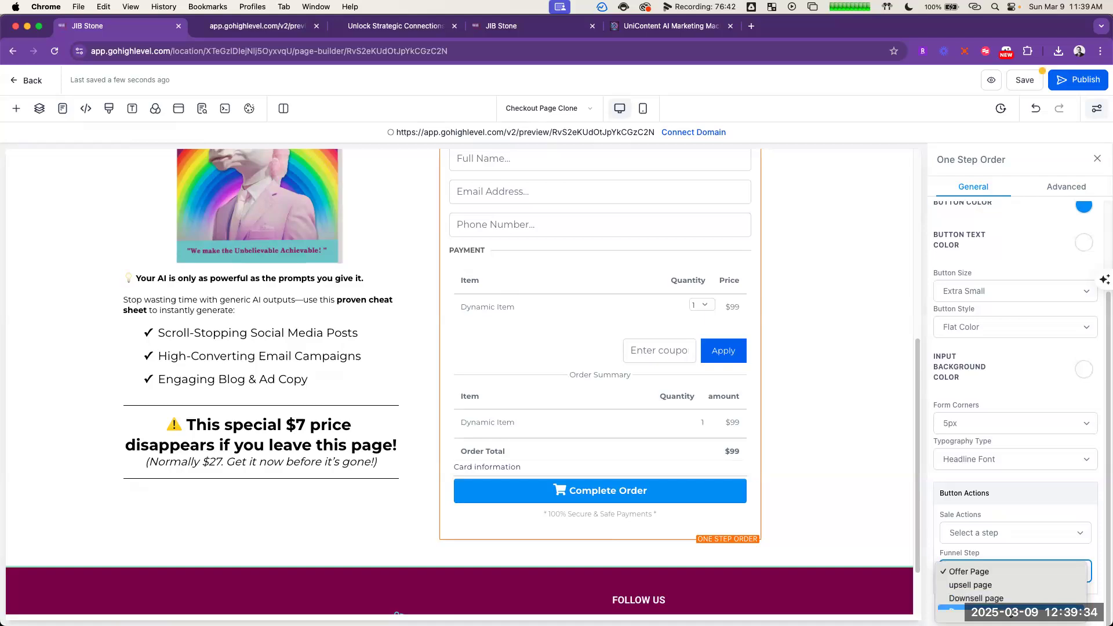
{"action": "left_click", "coordinate": [1031, 601]}
{"action": "left_click", "coordinate": [1040, 508]}
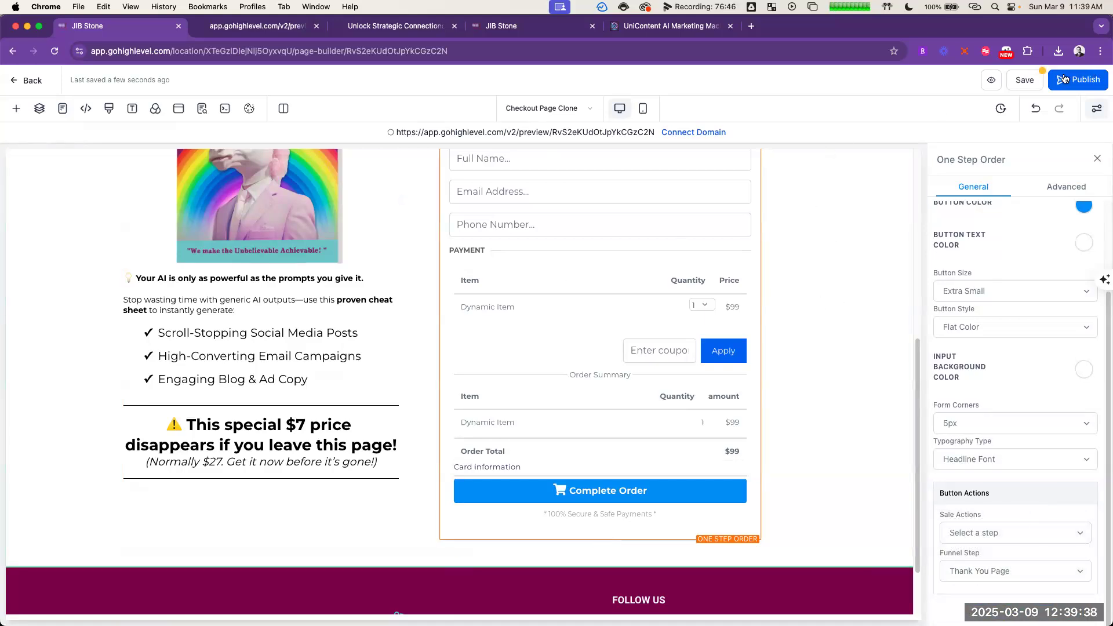
Step: Save the checkout page and exit the page builder to the funnel step overview
{"action": "left_click", "coordinate": [1025, 81]}
{"action": "left_click", "coordinate": [36, 82]}
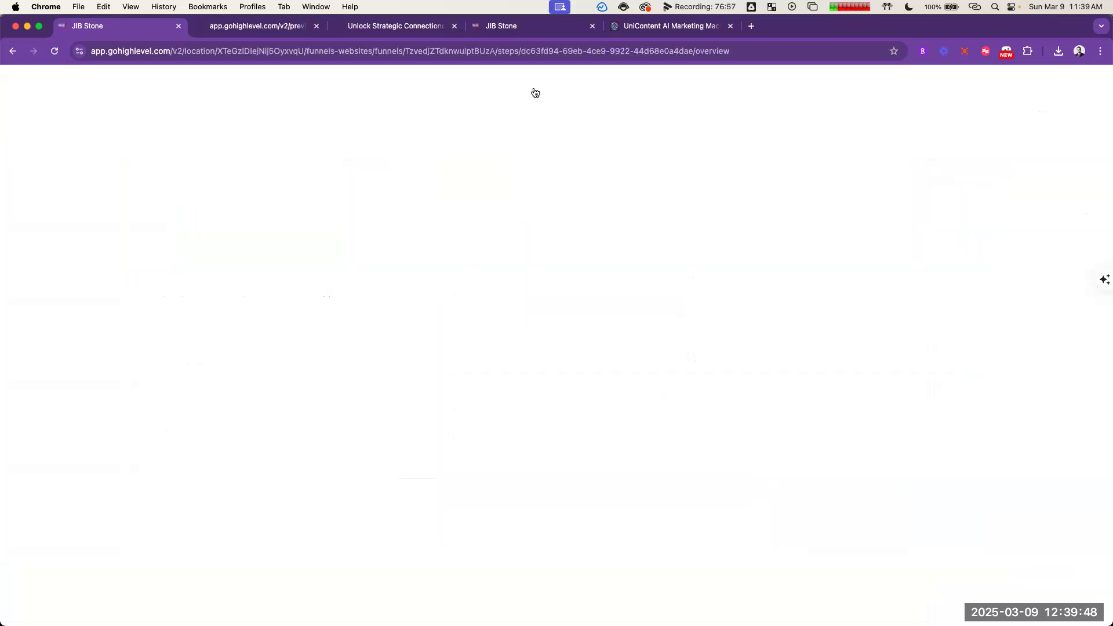
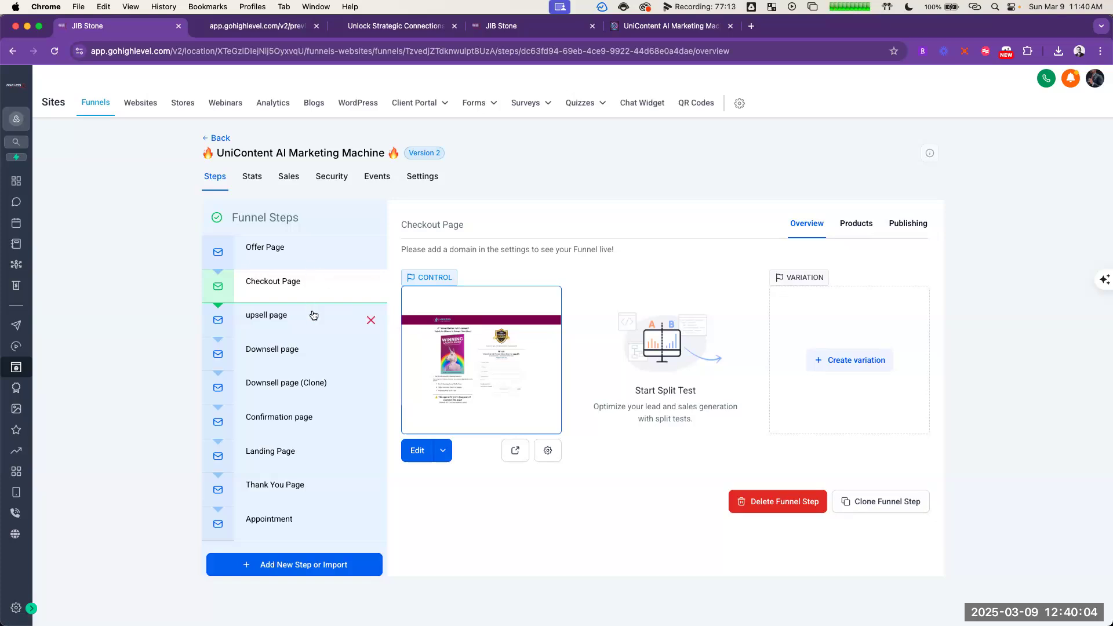
Step: Compare the Offer Page and Checkout Page funnel steps and read the order bump and upsell plan in the ChatGPT window
{"action": "left_click", "coordinate": [297, 258]}
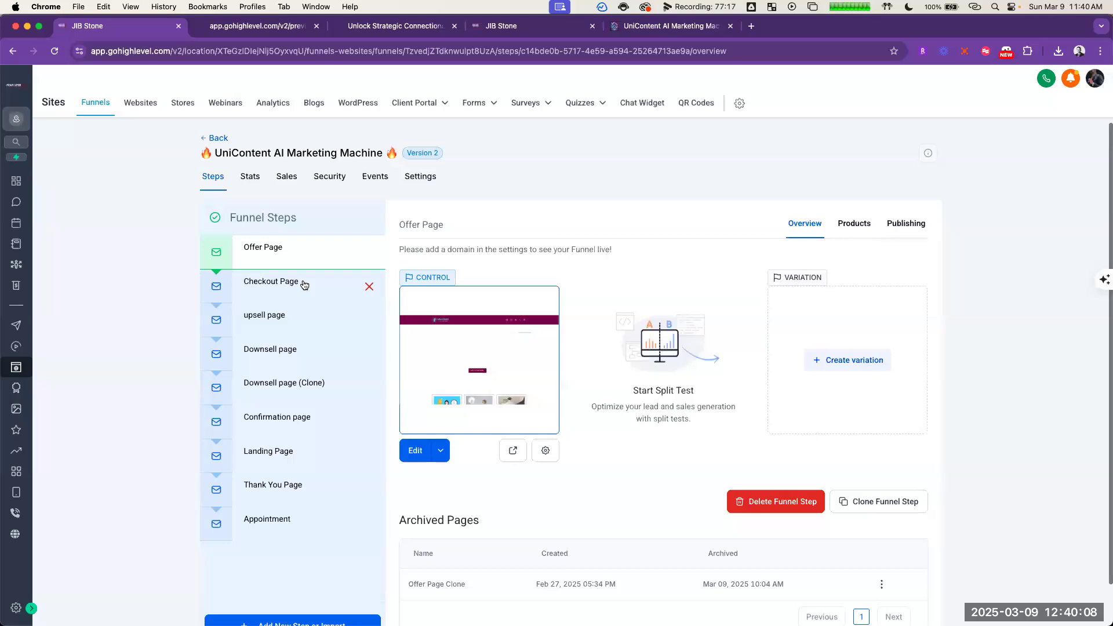
{"action": "left_click", "coordinate": [303, 284]}
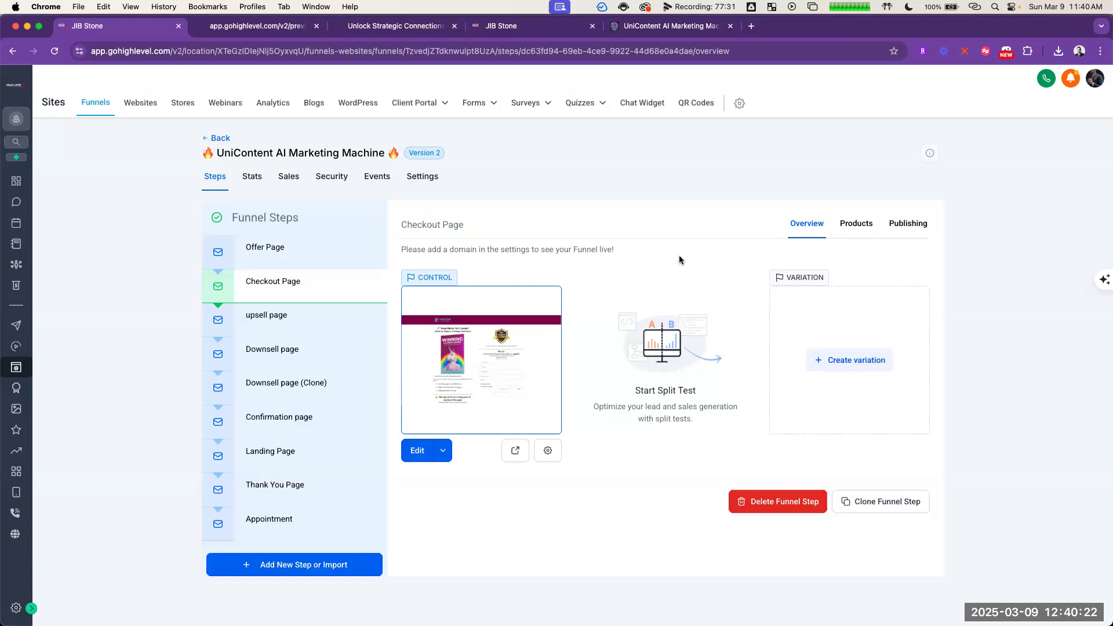
{"action": "key", "text": "super+grave"}
{"action": "left_click", "coordinate": [853, 279]}
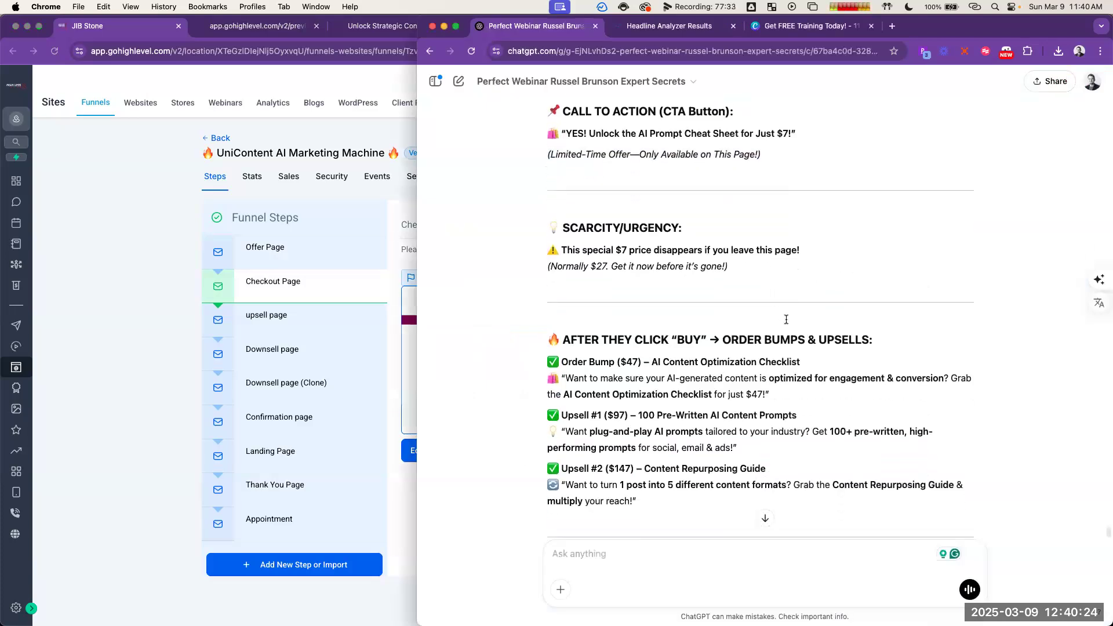
{"action": "scroll", "coordinate": [783, 322], "scroll_direction": "down", "scroll_amount": 3}
{"action": "scroll", "coordinate": [694, 316], "scroll_direction": "down", "scroll_amount": 1}
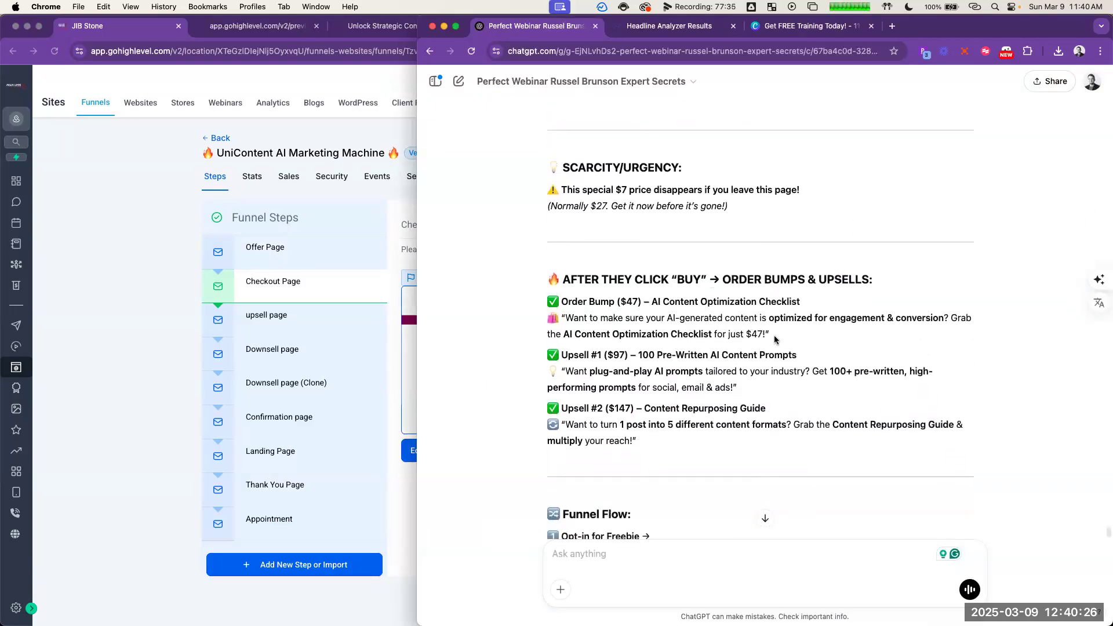
{"action": "left_click", "coordinate": [132, 241]}
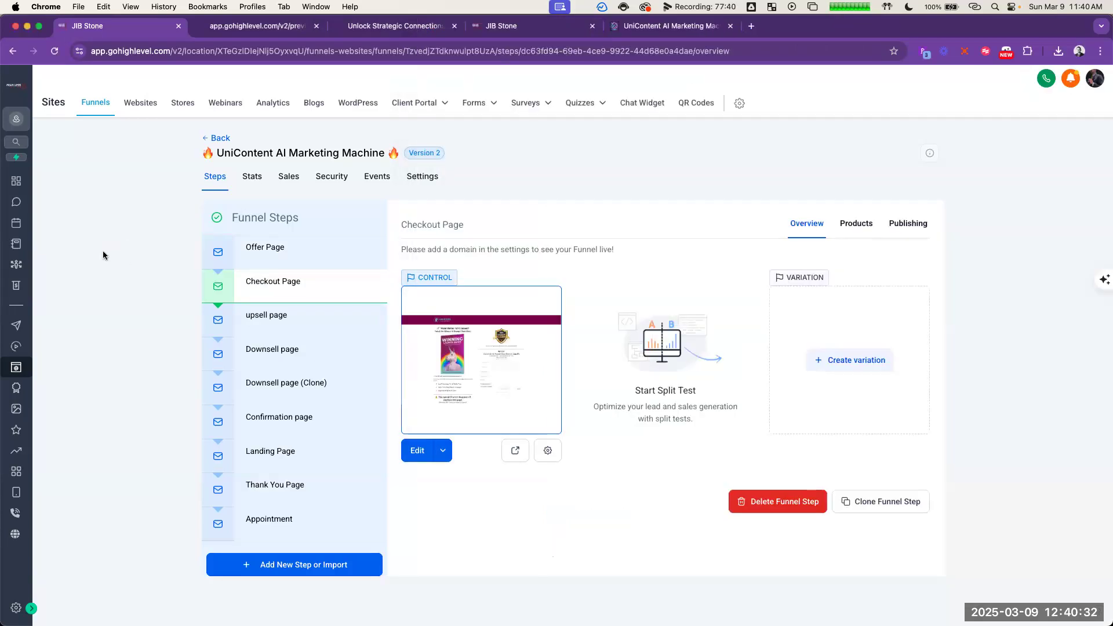
Step: Start creating a new product from the product list in GoHighLevel's Payments area
{"action": "left_click", "coordinate": [16, 288]}
{"action": "mouse_move", "coordinate": [579, 104]}
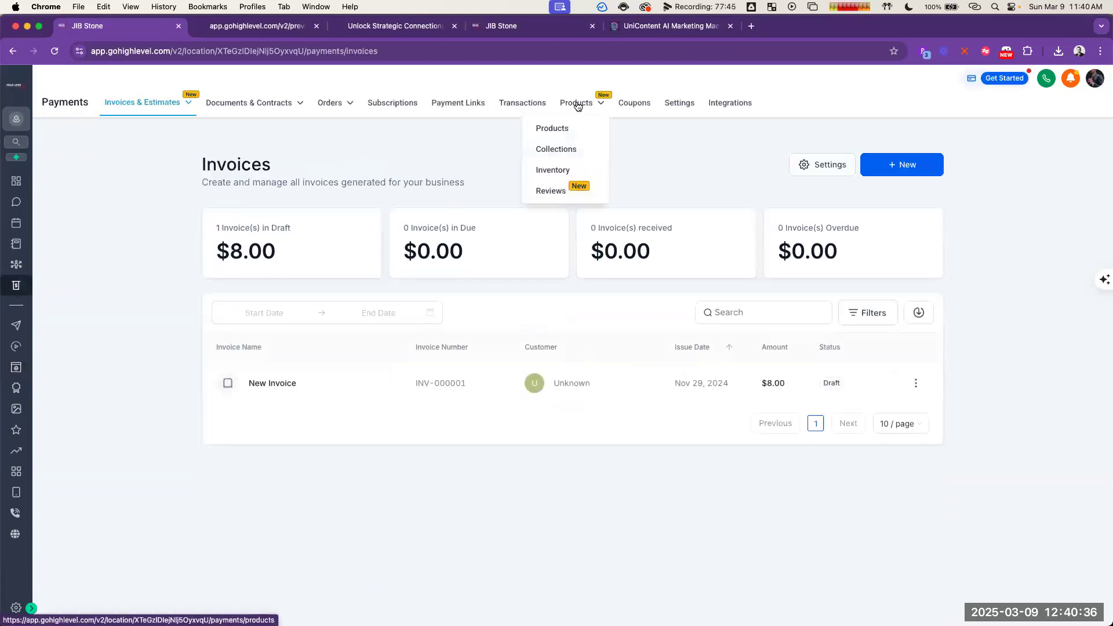
{"action": "left_click", "coordinate": [559, 127]}
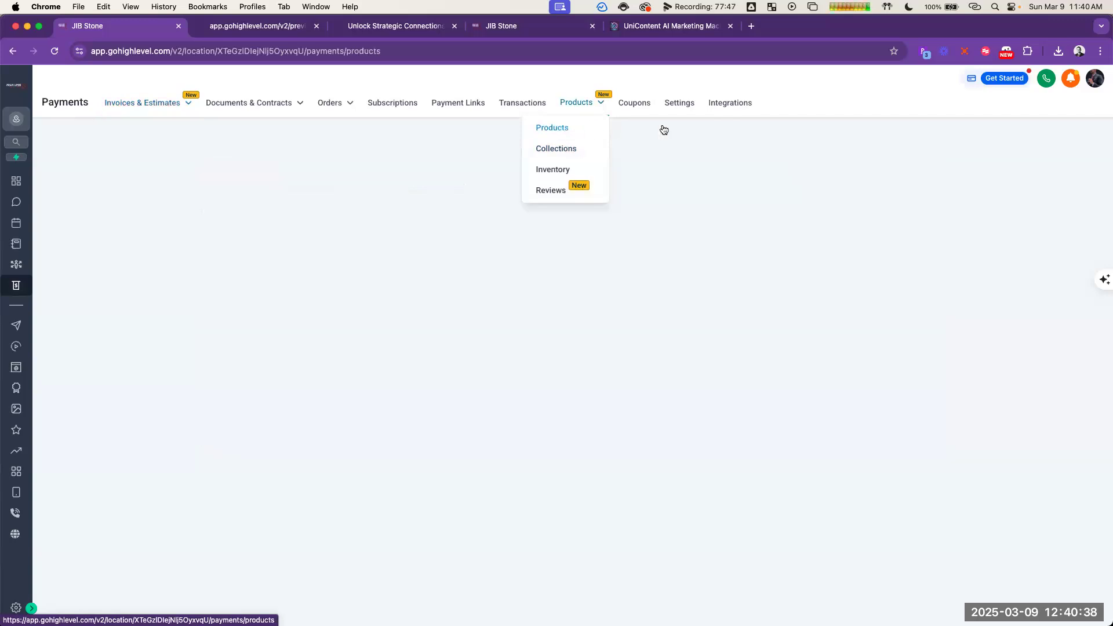
{"action": "left_click", "coordinate": [899, 165]}
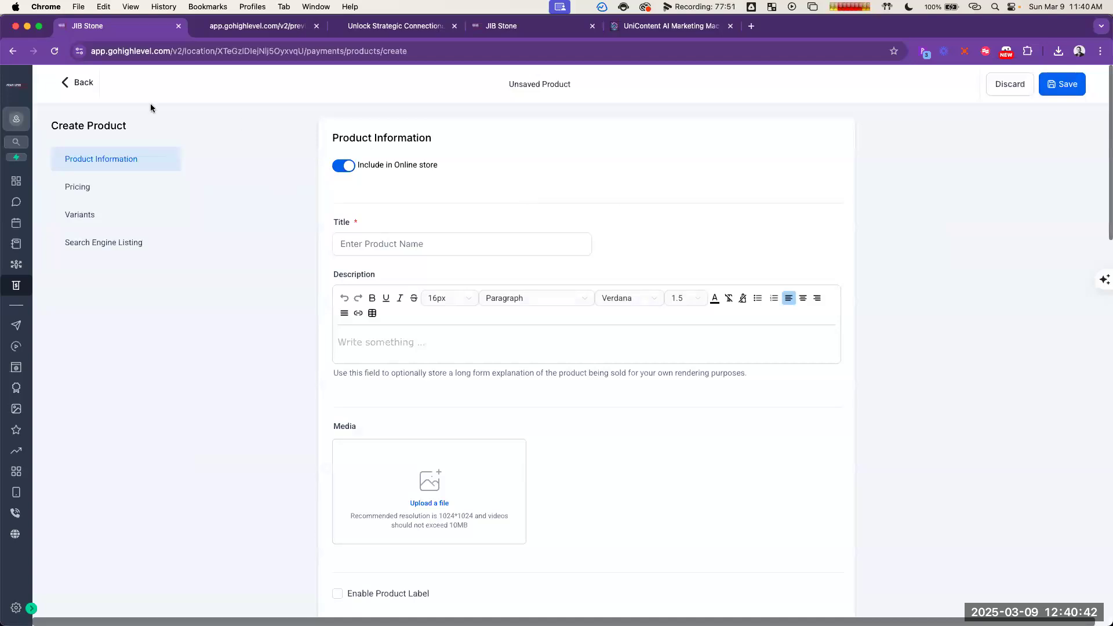
Step: Title the new product "AI Prompt Optimization Cheat Sheet", copying the name from the tripwire copy in ChatGPT
{"action": "left_click", "coordinate": [412, 240]}
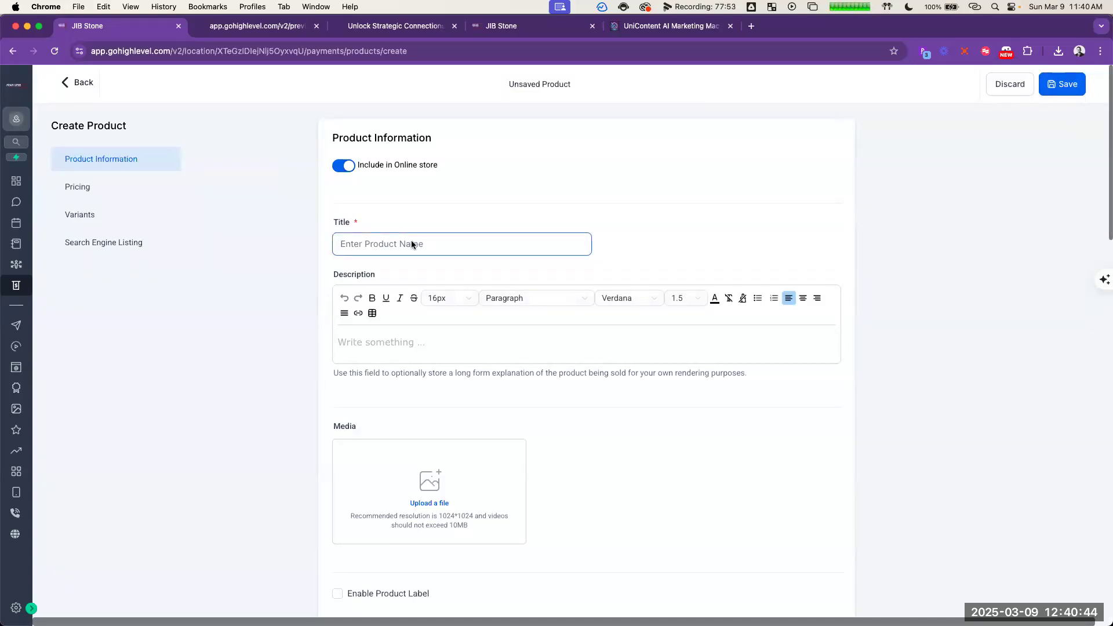
{"action": "key", "text": "super+grave"}
{"action": "scroll", "coordinate": [752, 268], "scroll_direction": "up", "scroll_amount": 10}
{"action": "scroll", "coordinate": [752, 268], "scroll_direction": "up", "scroll_amount": 5}
{"action": "scroll", "coordinate": [765, 271], "scroll_direction": "down", "scroll_amount": 5}
{"action": "scroll", "coordinate": [800, 342], "scroll_direction": "down", "scroll_amount": 2}
{"action": "scroll", "coordinate": [808, 278], "scroll_direction": "up", "scroll_amount": 3}
{"action": "scroll", "coordinate": [810, 254], "scroll_direction": "up", "scroll_amount": 4}
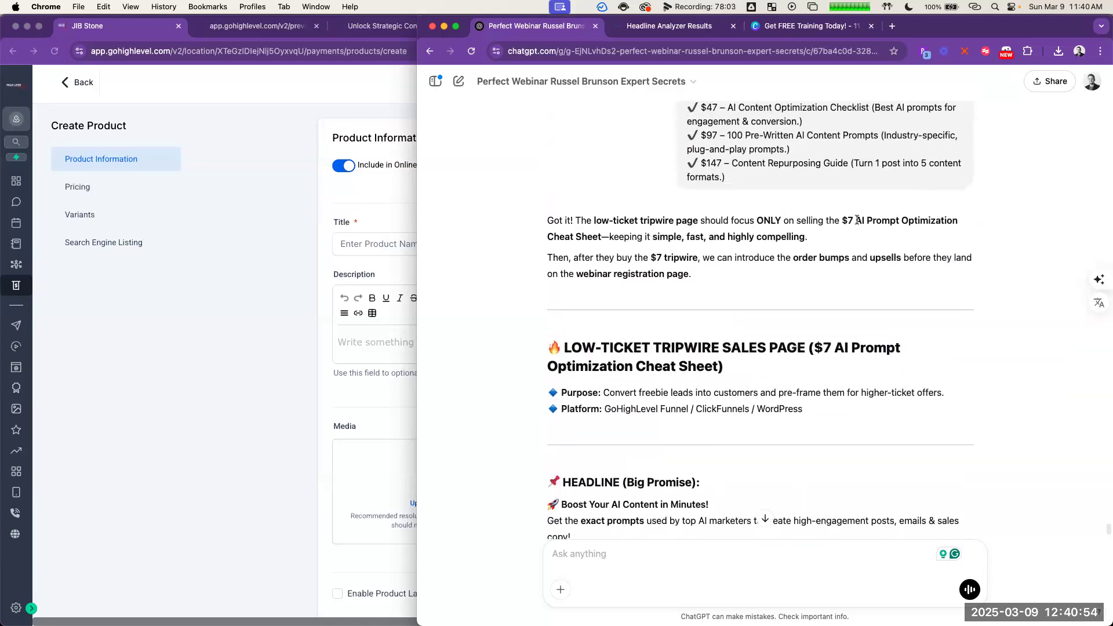
{"action": "left_click_drag", "start_coordinate": [858, 221], "coordinate": [603, 237]}
{"action": "key", "text": "super+c"}
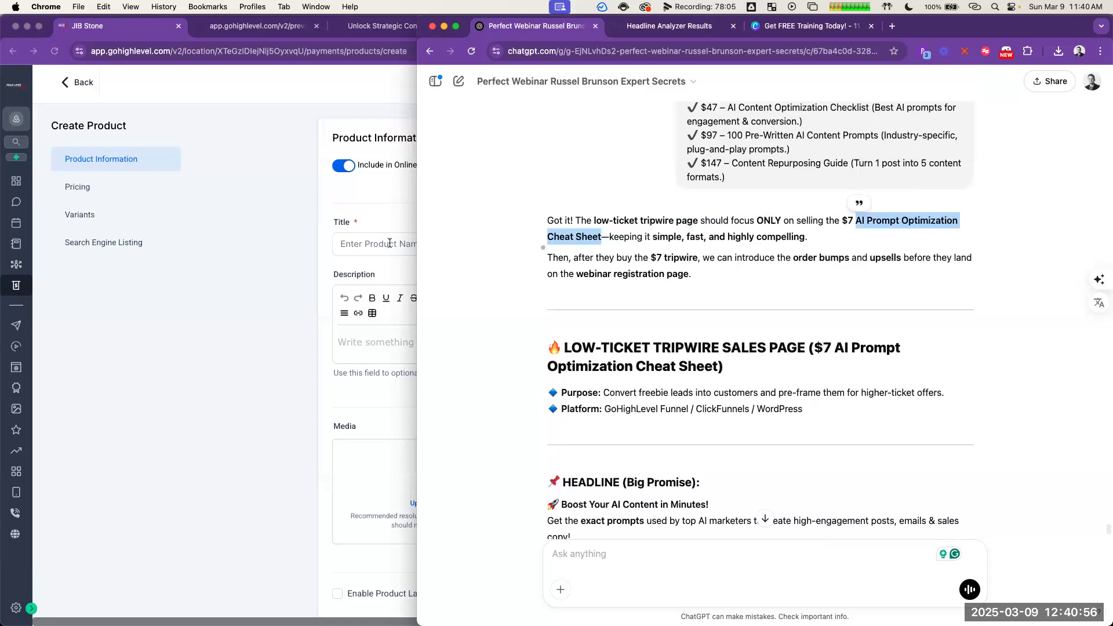
{"action": "left_click", "coordinate": [389, 240]}
{"action": "key", "text": "super+v"}
Step: Fill the product description with "Use these proven formulas to create engaging, high-converting content instantly." copied from the ChatGPT tripwire subheadline
{"action": "scroll", "coordinate": [667, 374], "scroll_direction": "down", "scroll_amount": 3}
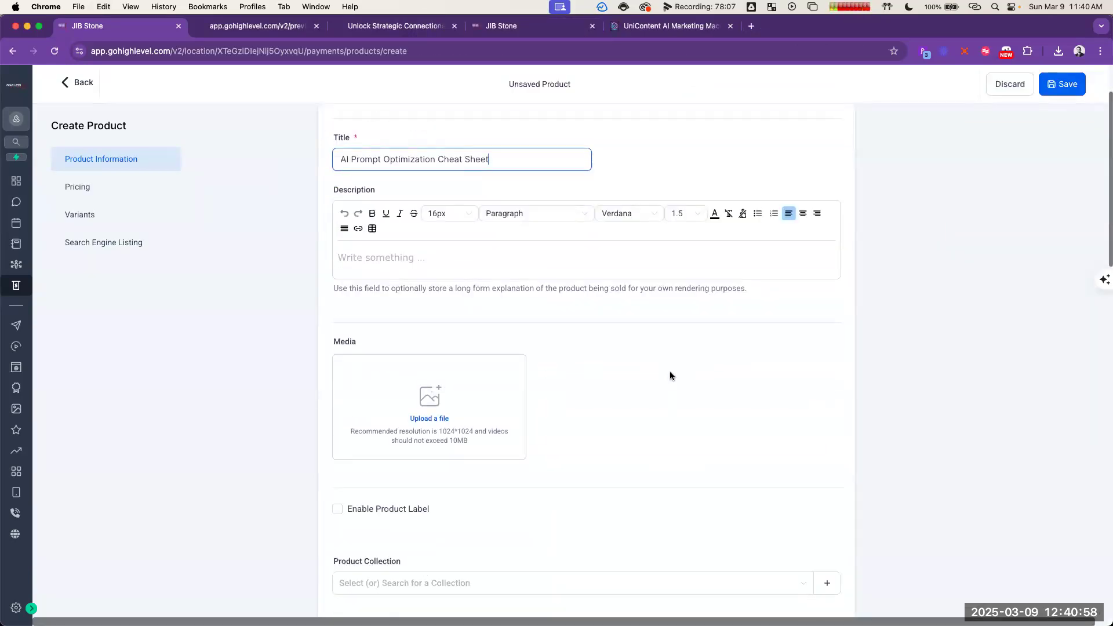
{"action": "key", "text": "super+grave"}
{"action": "left_click", "coordinate": [802, 294]}
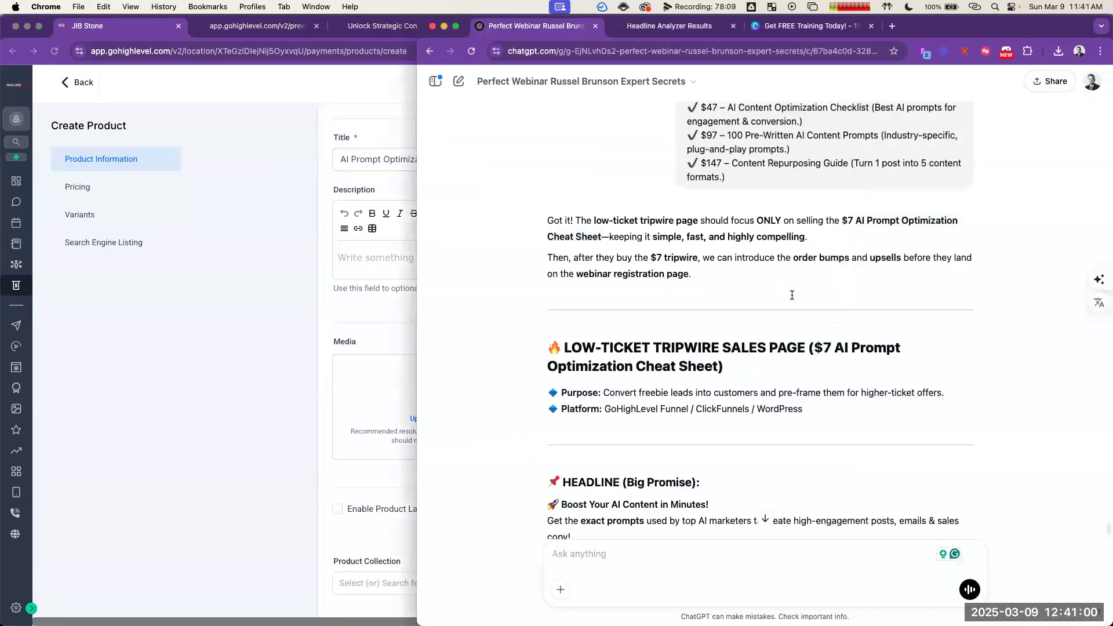
{"action": "scroll", "coordinate": [792, 295], "scroll_direction": "up", "scroll_amount": 10}
{"action": "scroll", "coordinate": [794, 301], "scroll_direction": "up", "scroll_amount": 5}
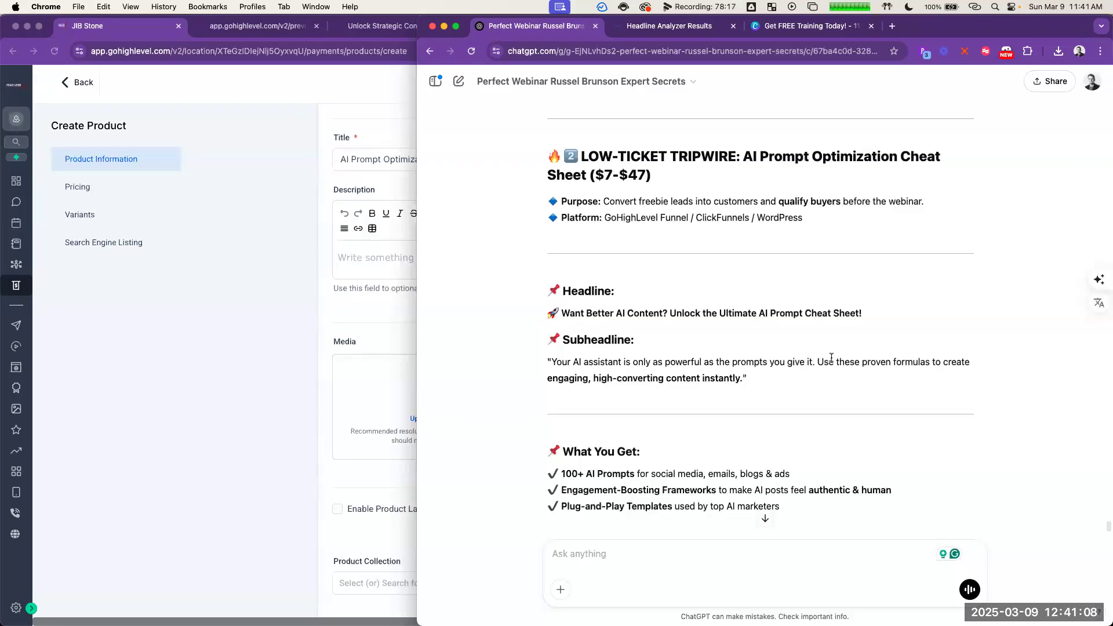
{"action": "left_click_drag", "start_coordinate": [818, 363], "coordinate": [744, 380]}
{"action": "key", "text": "super+c"}
{"action": "scroll", "coordinate": [758, 406], "scroll_direction": "down", "scroll_amount": 1}
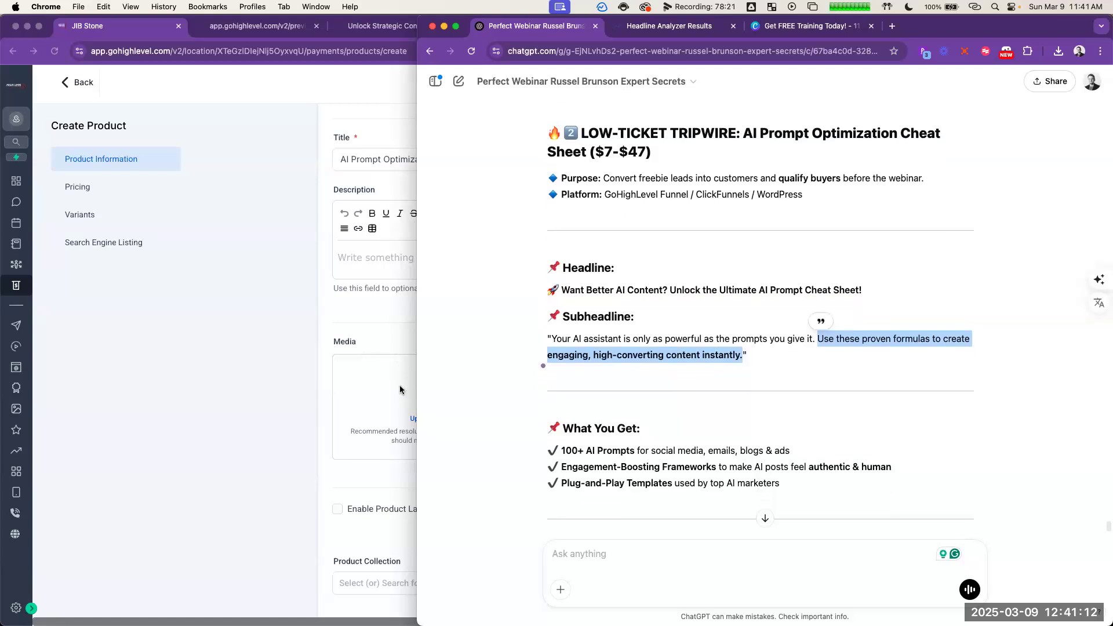
{"action": "left_click", "coordinate": [374, 267]}
{"action": "key", "text": "super+v"}
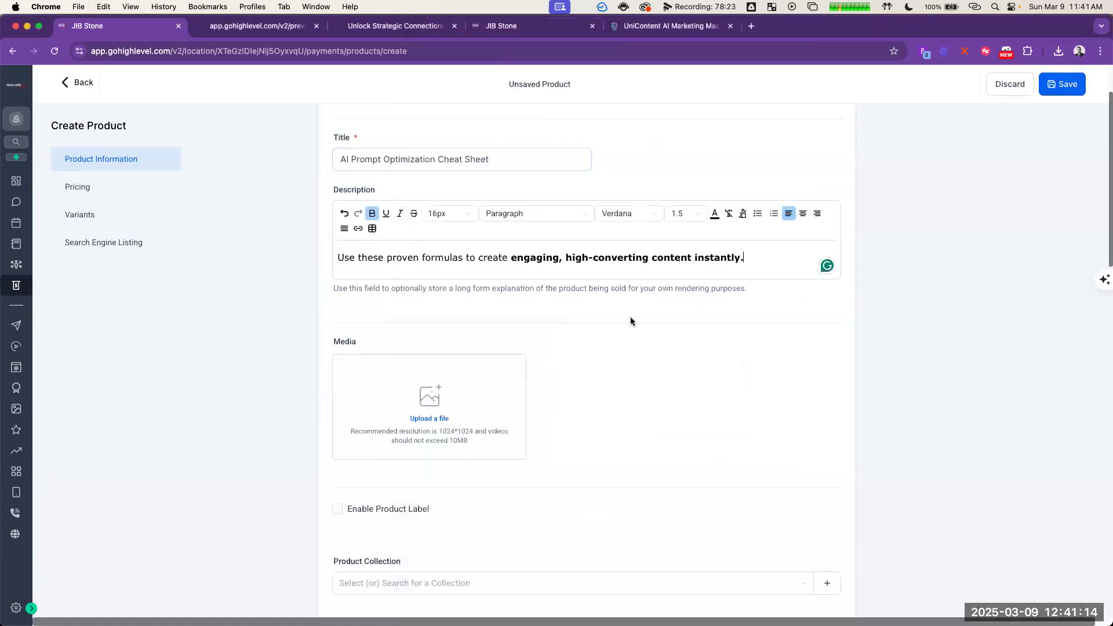
{"action": "scroll", "coordinate": [749, 307], "scroll_direction": "down", "scroll_amount": 1}
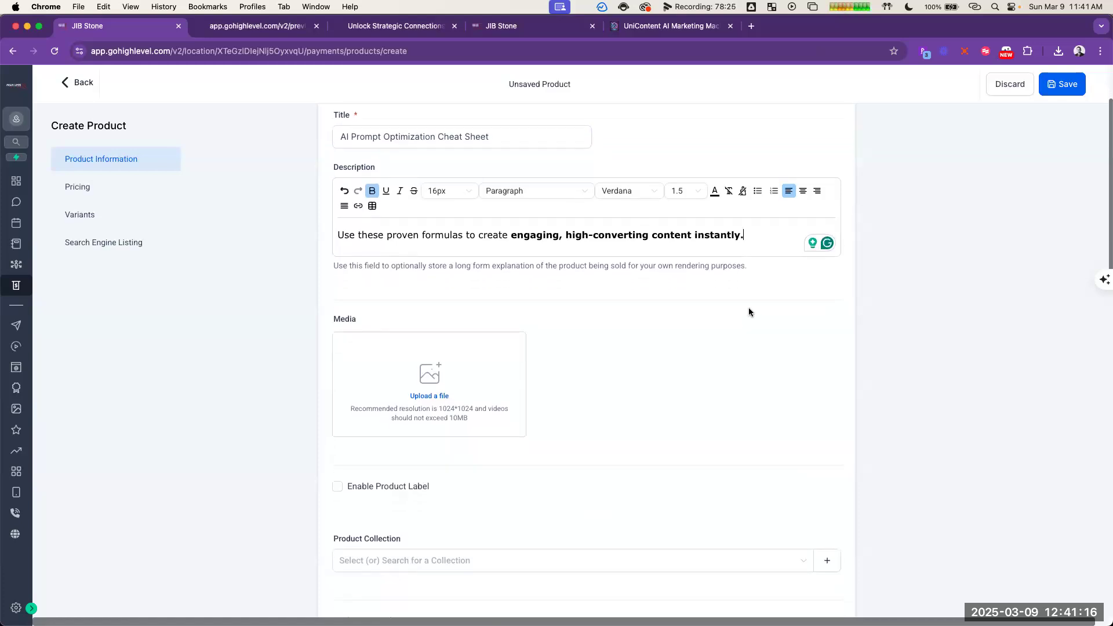
{"action": "scroll", "coordinate": [750, 314], "scroll_direction": "down", "scroll_amount": 2}
{"action": "scroll", "coordinate": [737, 322], "scroll_direction": "down", "scroll_amount": 10}
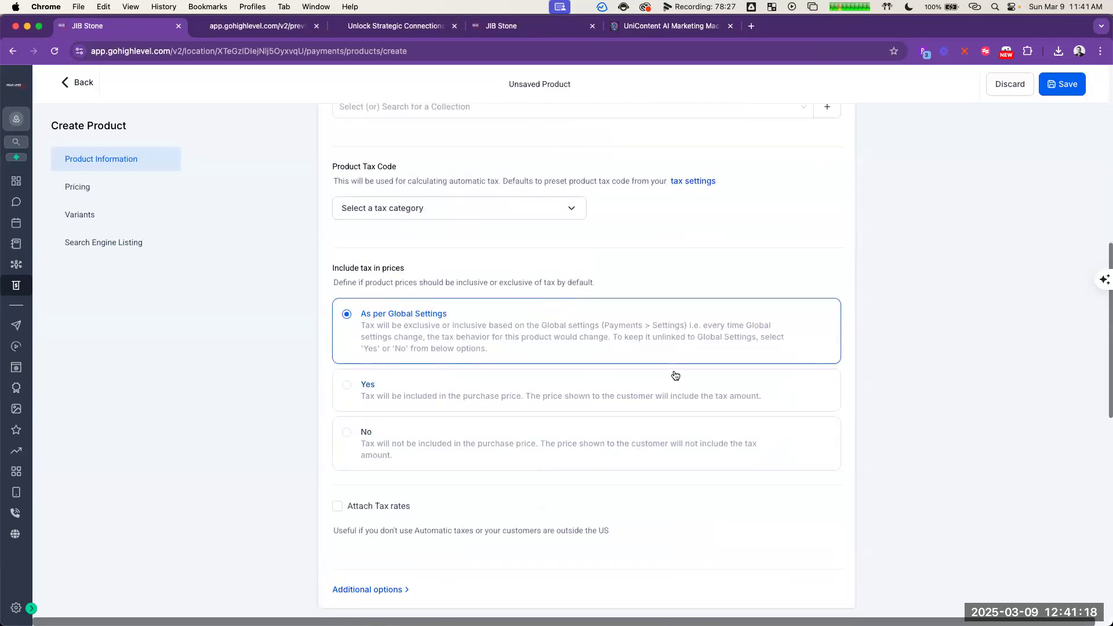
{"action": "scroll", "coordinate": [672, 371], "scroll_direction": "up", "scroll_amount": 5}
{"action": "left_click", "coordinate": [398, 220]}
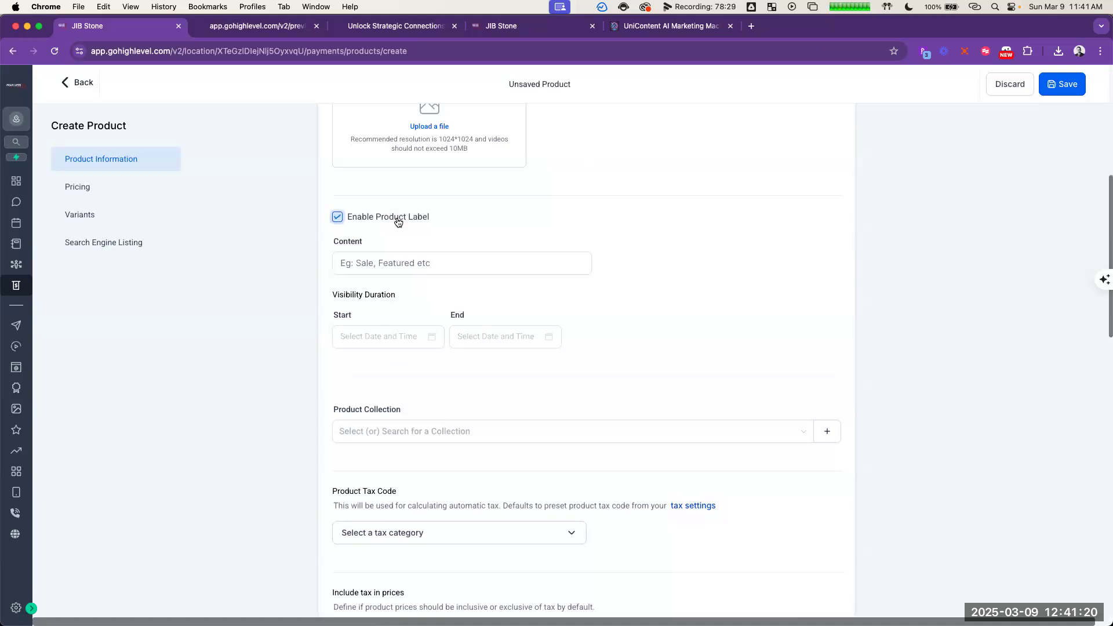
{"action": "left_click", "coordinate": [398, 220]}
{"action": "left_click", "coordinate": [398, 221]}
{"action": "left_click", "coordinate": [398, 220]}
Step: Create a new product collection named "UniContent AI Marketing Machine", leaving its image and SEO fields empty
{"action": "left_click", "coordinate": [443, 293]}
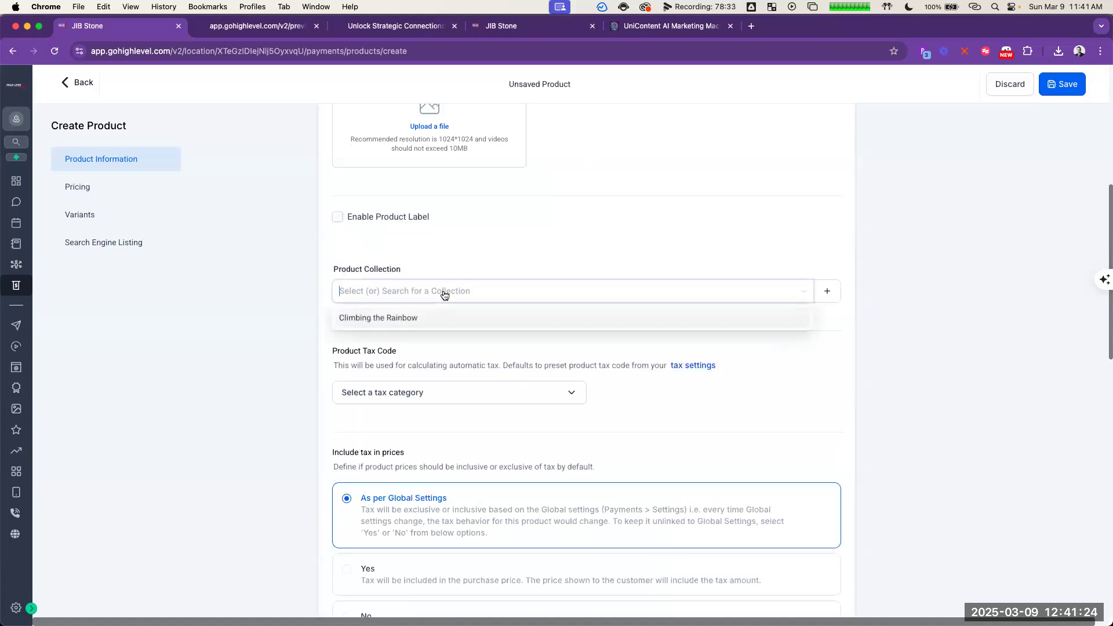
{"action": "left_click", "coordinate": [830, 293]}
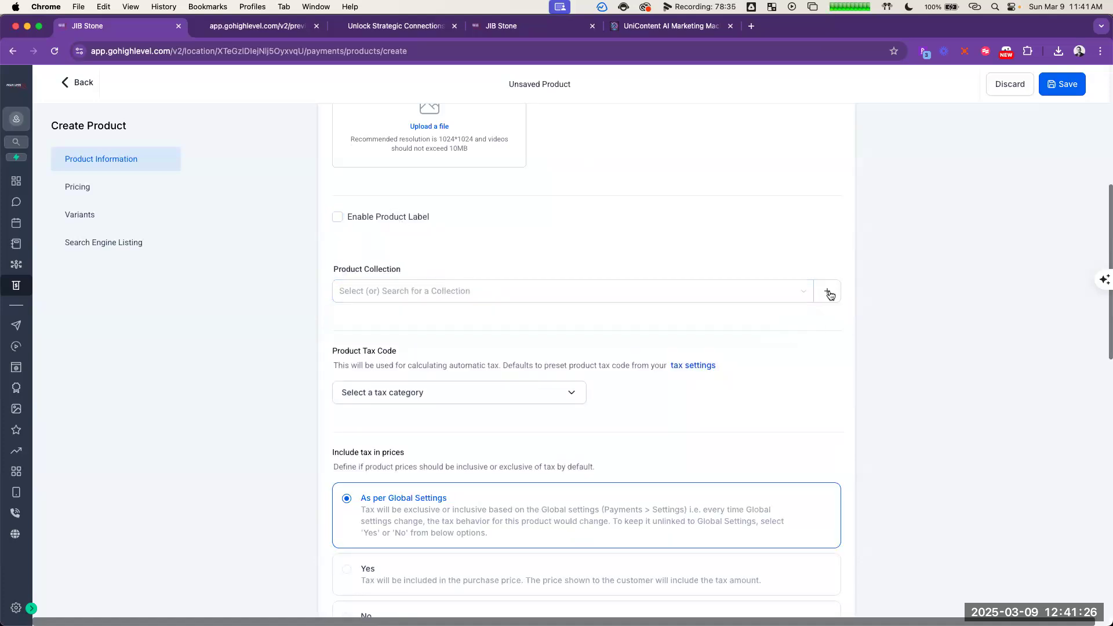
{"action": "left_click", "coordinate": [830, 295]}
{"action": "left_click", "coordinate": [565, 279]}
{"action": "type", "text": "AI Mark"}
{"action": "type", "text": "etin"}
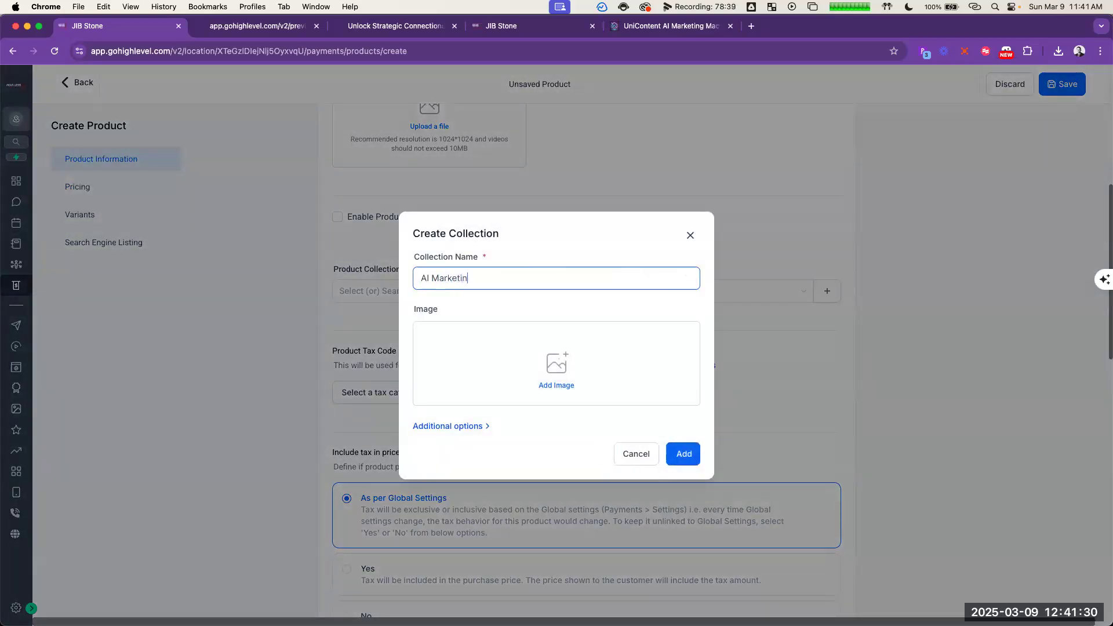
{"action": "type", "text": "g Machine"}
{"action": "key", "text": "super+Left"}
{"action": "type", "text": "UniC"}
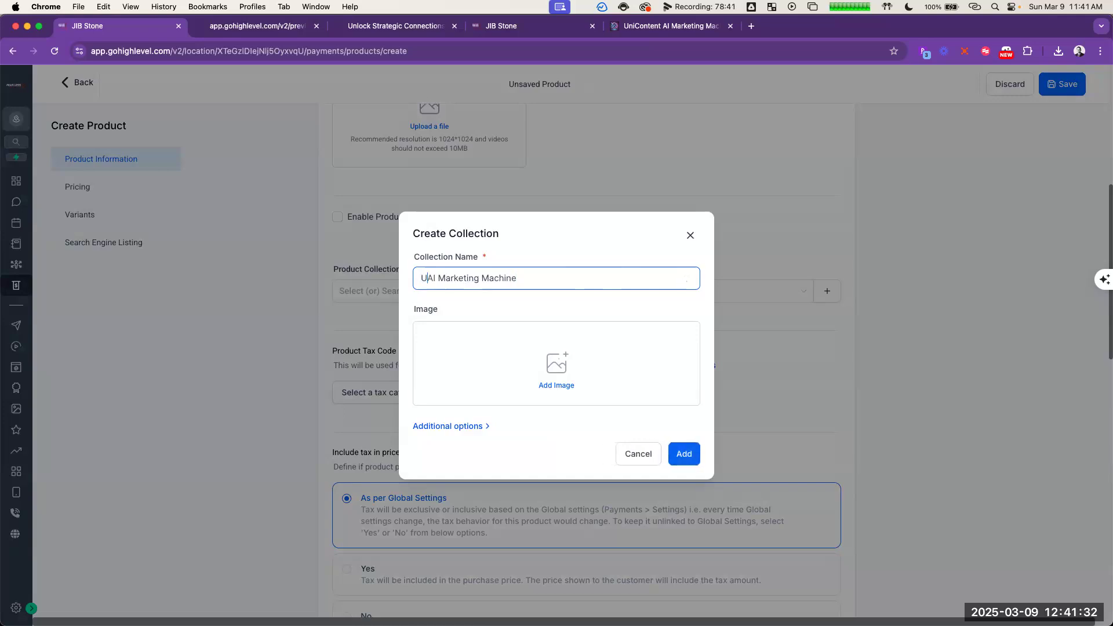
{"action": "type", "text": "ontent"}
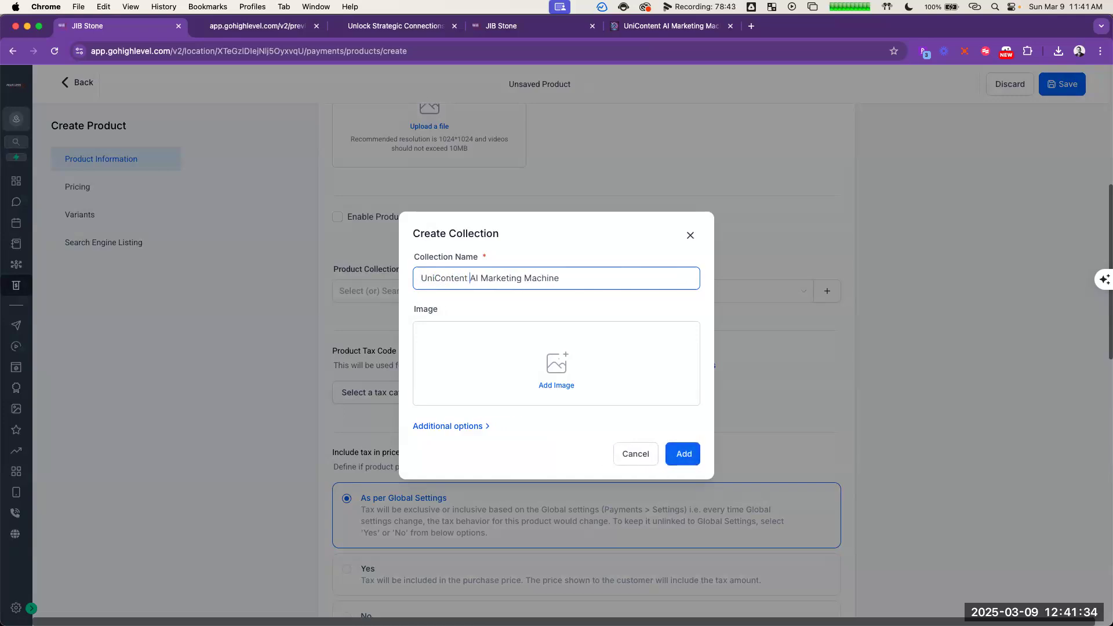
{"action": "left_click", "coordinate": [472, 429]}
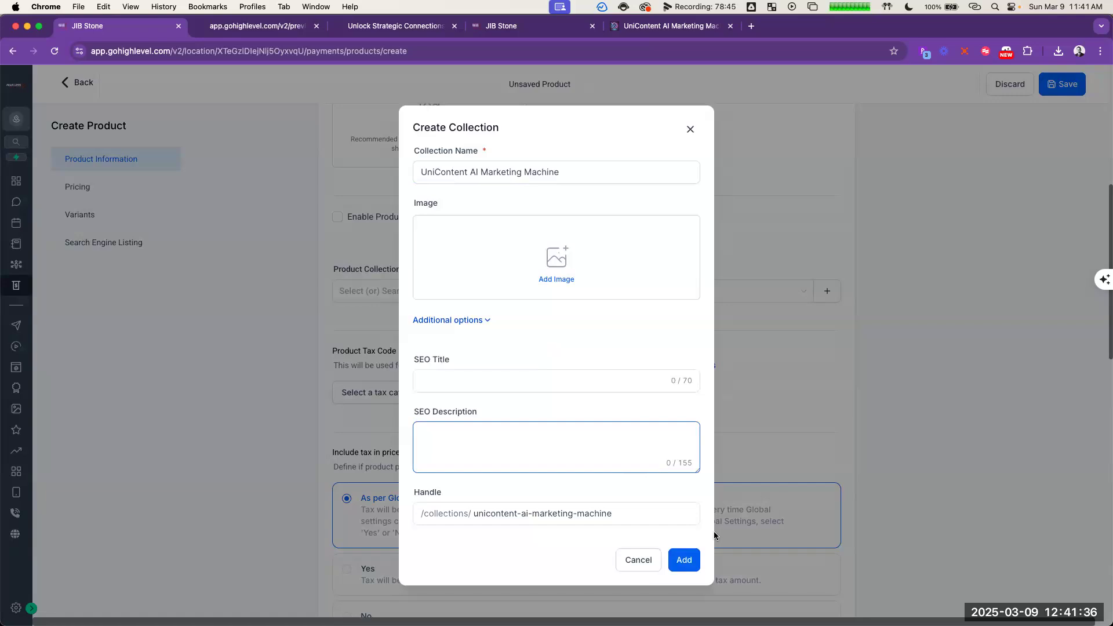
{"action": "left_click", "coordinate": [684, 559]}
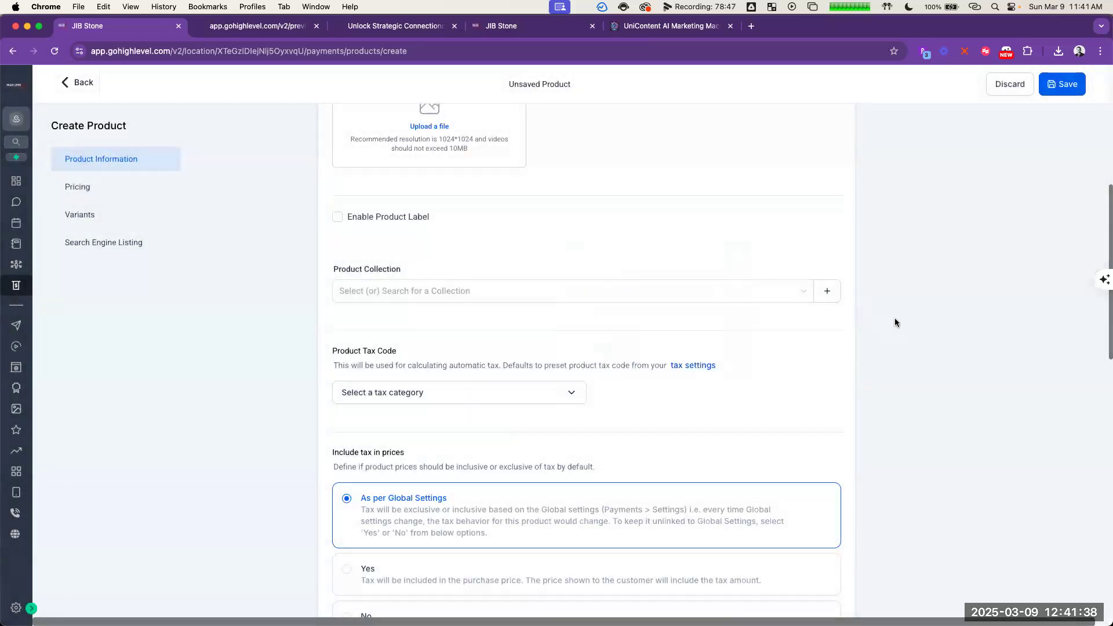
Step: Assign the product to the UniContent AI Marketing Machine collection
{"action": "left_click", "coordinate": [476, 292]}
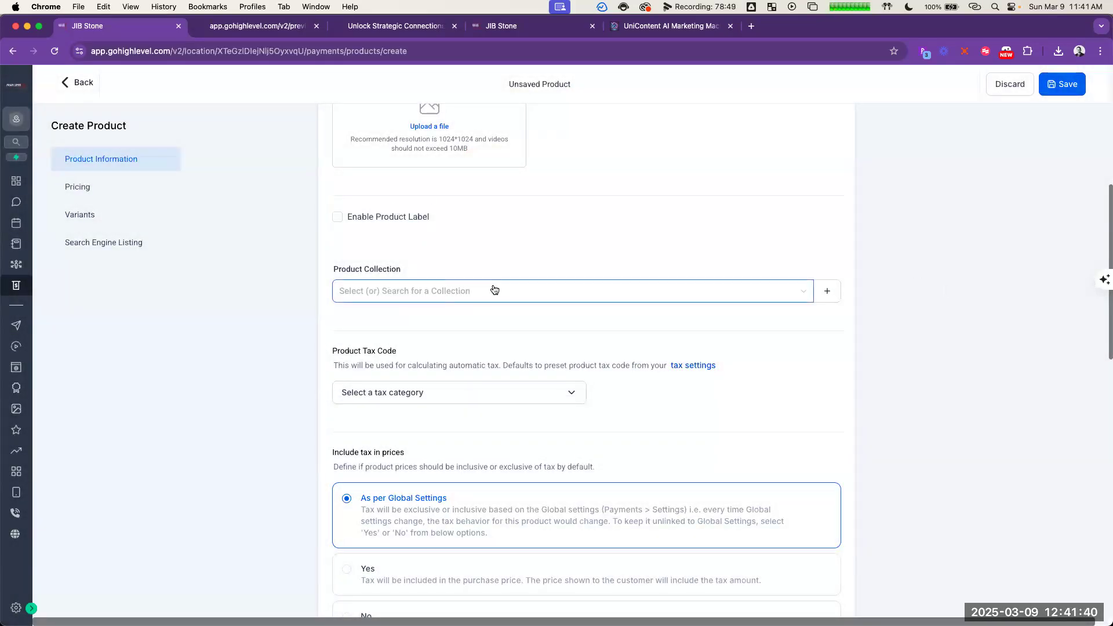
{"action": "left_click", "coordinate": [404, 322]}
{"action": "left_click", "coordinate": [875, 284]}
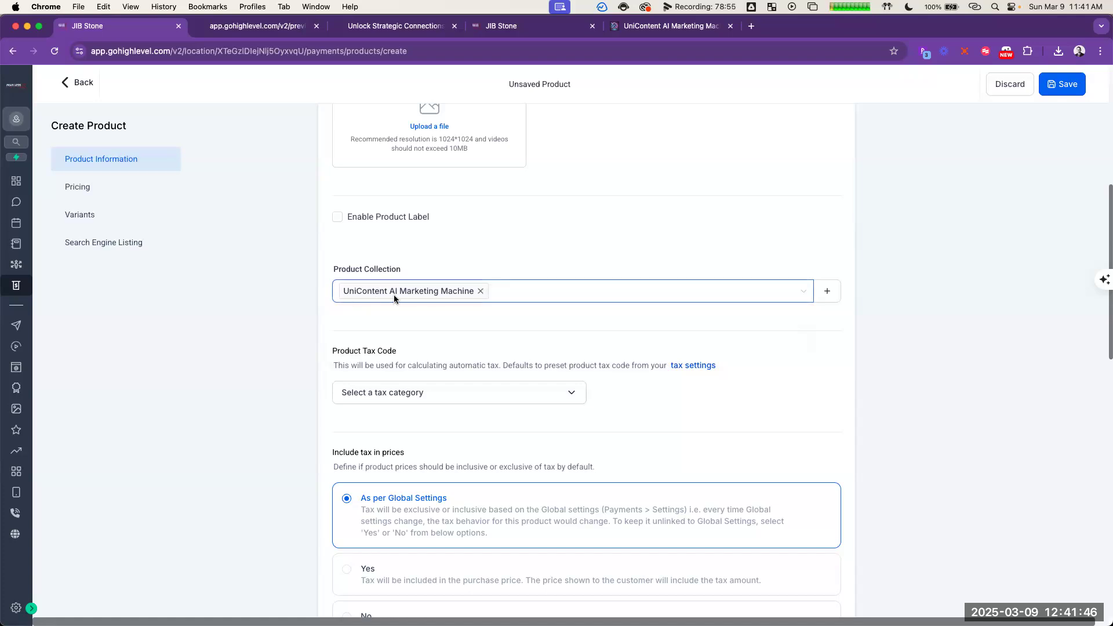
Step: Set the product's one-time price to 7 USD and its compare-at price to 27 USD
{"action": "scroll", "coordinate": [805, 385], "scroll_direction": "down", "scroll_amount": 5}
{"action": "scroll", "coordinate": [795, 377], "scroll_direction": "down", "scroll_amount": 5}
{"action": "left_click", "coordinate": [663, 428]}
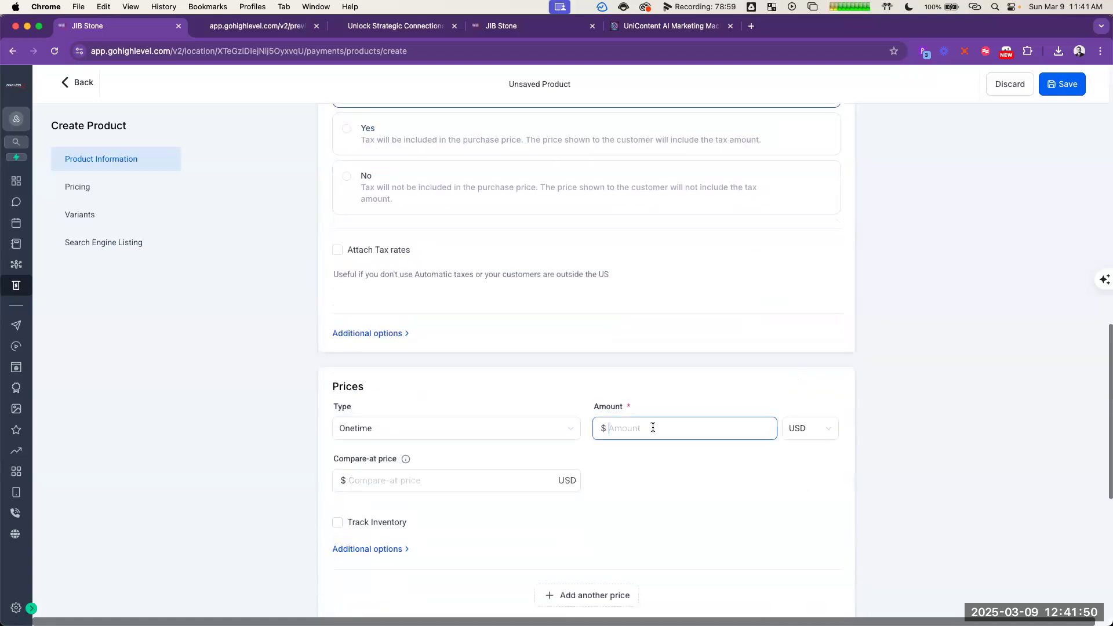
{"action": "type", "text": "7"}
{"action": "left_click", "coordinate": [477, 482]}
{"action": "type", "text": "27"}
{"action": "left_click", "coordinate": [715, 504]}
Step: Save the new product, check its details, save it again and return to the product list
{"action": "scroll", "coordinate": [717, 508], "scroll_direction": "down", "scroll_amount": 3}
{"action": "scroll", "coordinate": [718, 509], "scroll_direction": "down", "scroll_amount": 6}
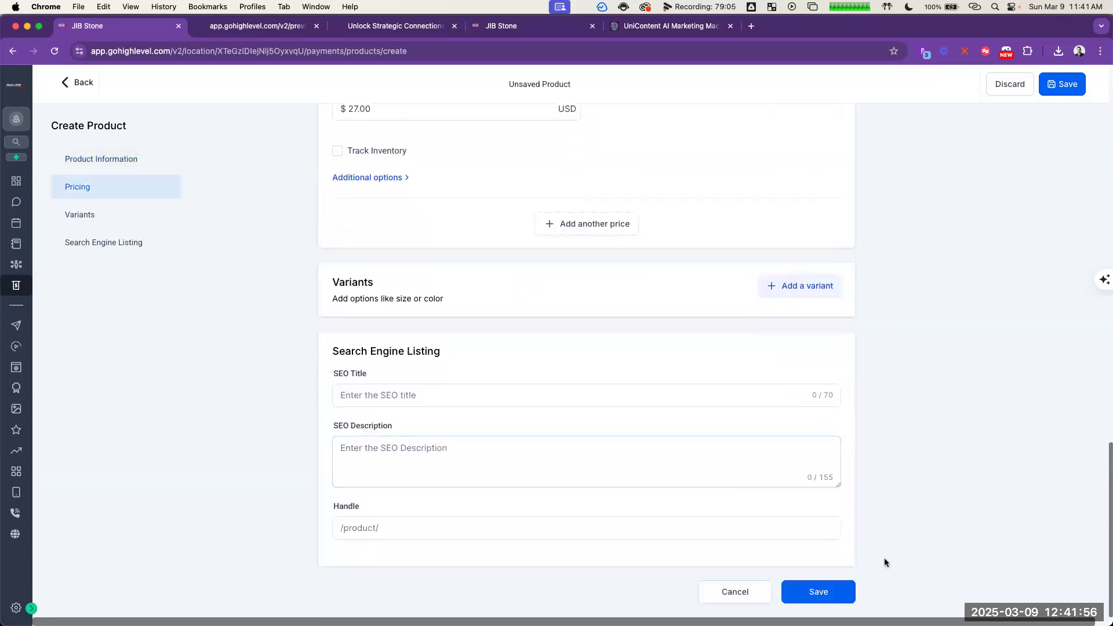
{"action": "left_click", "coordinate": [824, 596]}
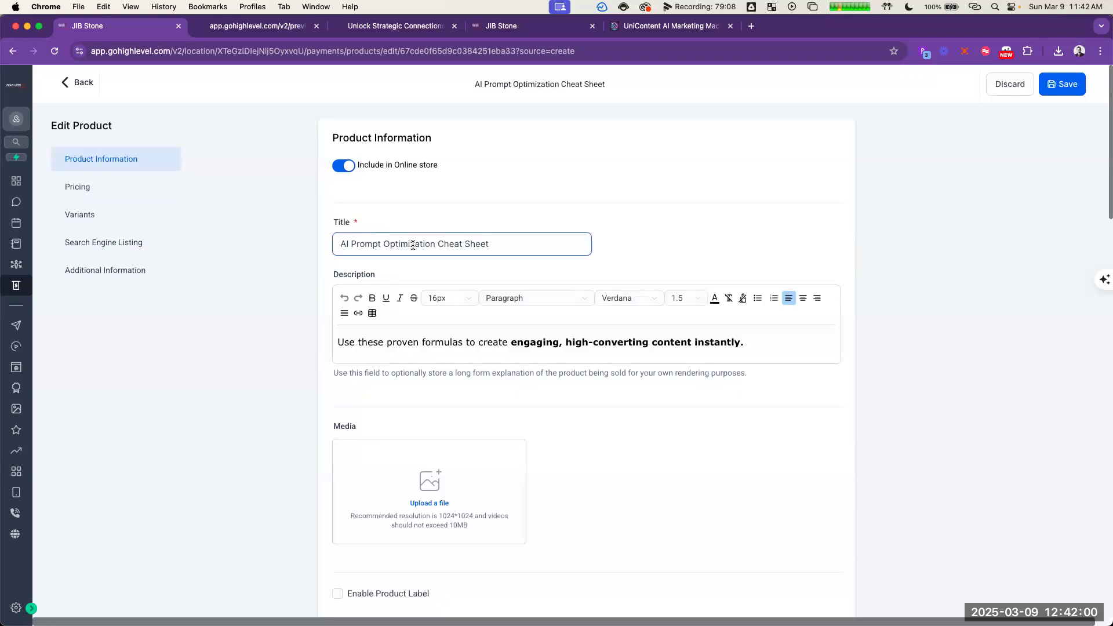
{"action": "scroll", "coordinate": [724, 397], "scroll_direction": "down", "scroll_amount": 4}
{"action": "scroll", "coordinate": [725, 397], "scroll_direction": "down", "scroll_amount": 10}
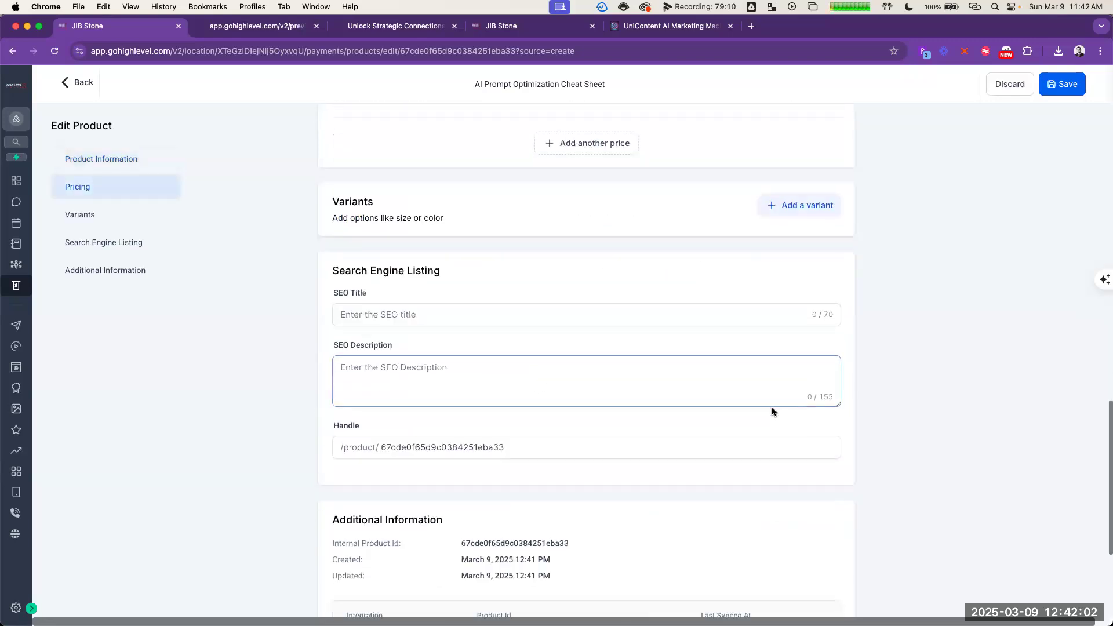
{"action": "scroll", "coordinate": [608, 399], "scroll_direction": "up", "scroll_amount": 14}
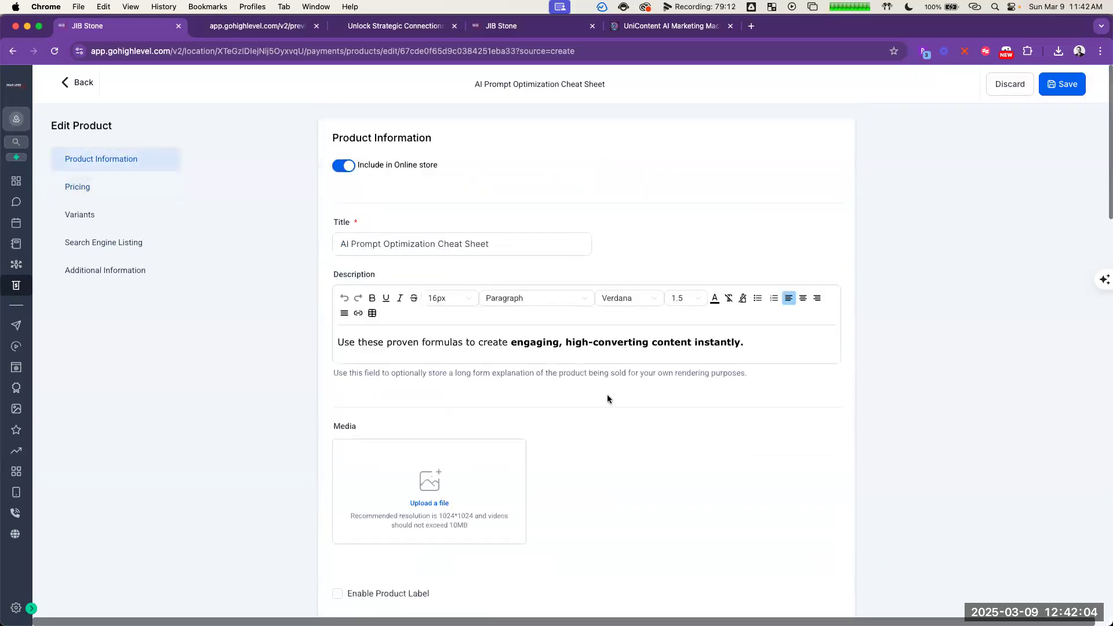
{"action": "left_click", "coordinate": [1057, 88]}
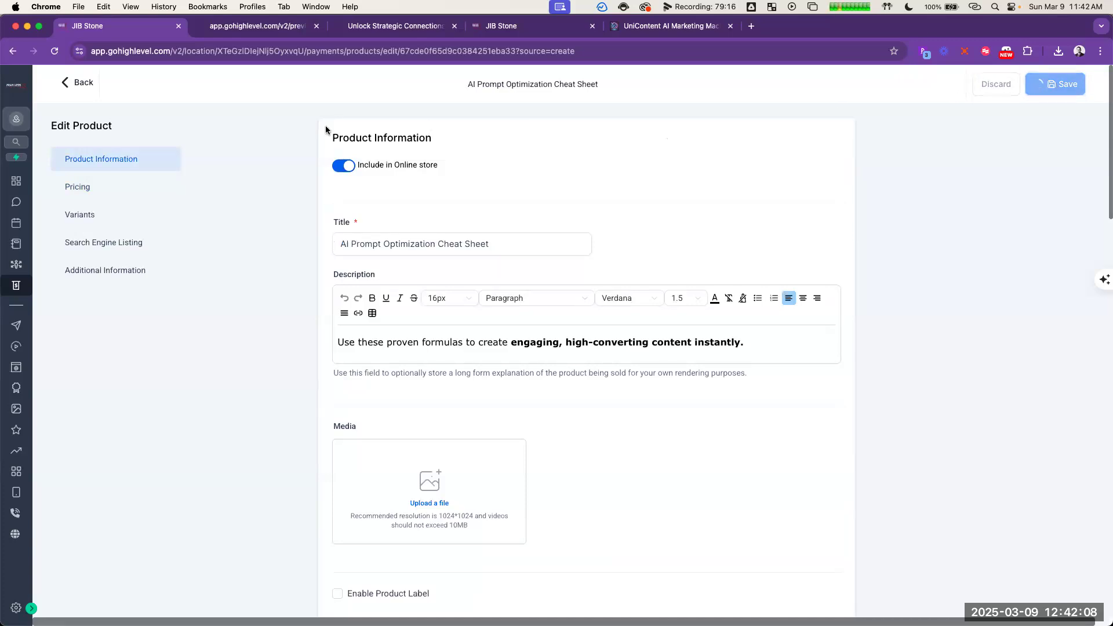
{"action": "left_click", "coordinate": [79, 83]}
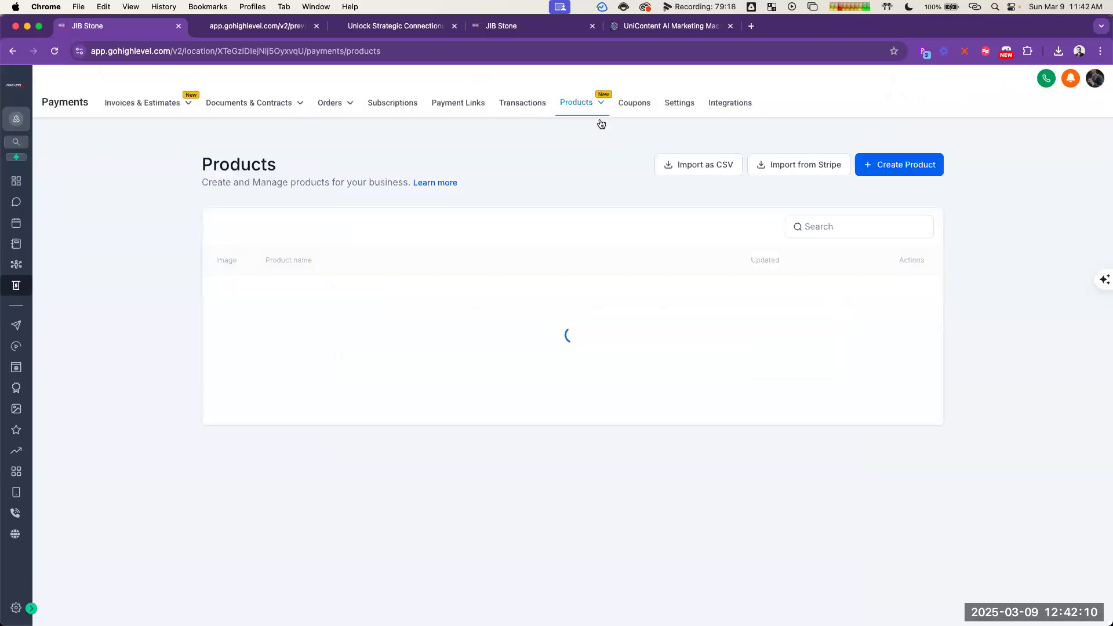
Step: Start a new product and title it "AI Content Optimization Checklist", copying the order bump name from the ChatGPT offer outline
{"action": "left_click", "coordinate": [891, 166]}
{"action": "left_click", "coordinate": [403, 239]}
{"action": "key", "text": "super+grave"}
{"action": "scroll", "coordinate": [778, 259], "scroll_direction": "down", "scroll_amount": 6}
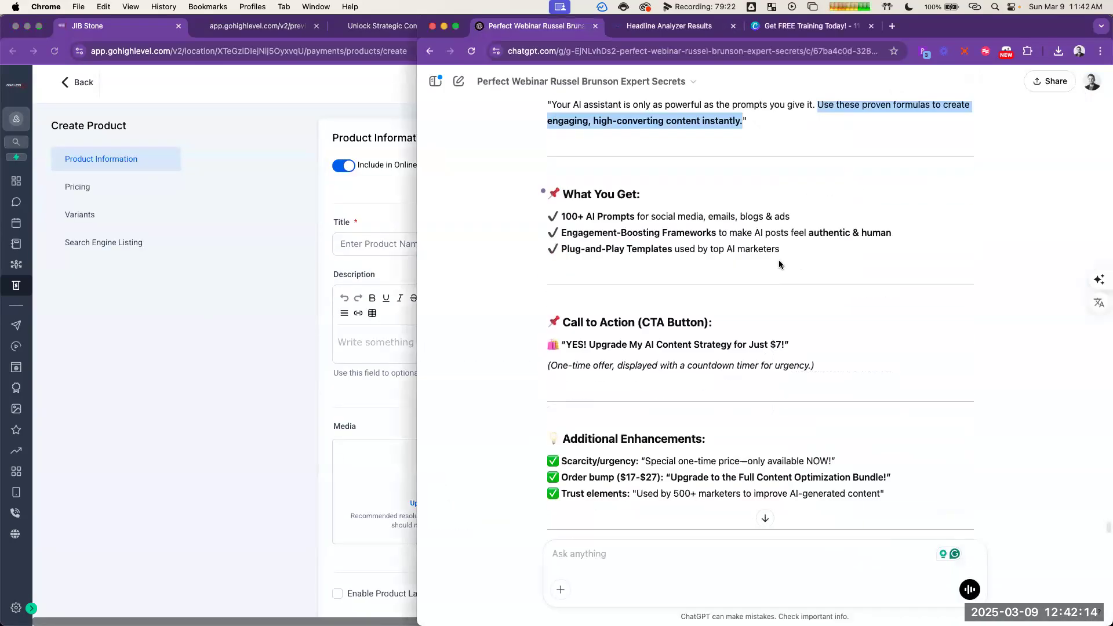
{"action": "scroll", "coordinate": [778, 259], "scroll_direction": "down", "scroll_amount": 20}
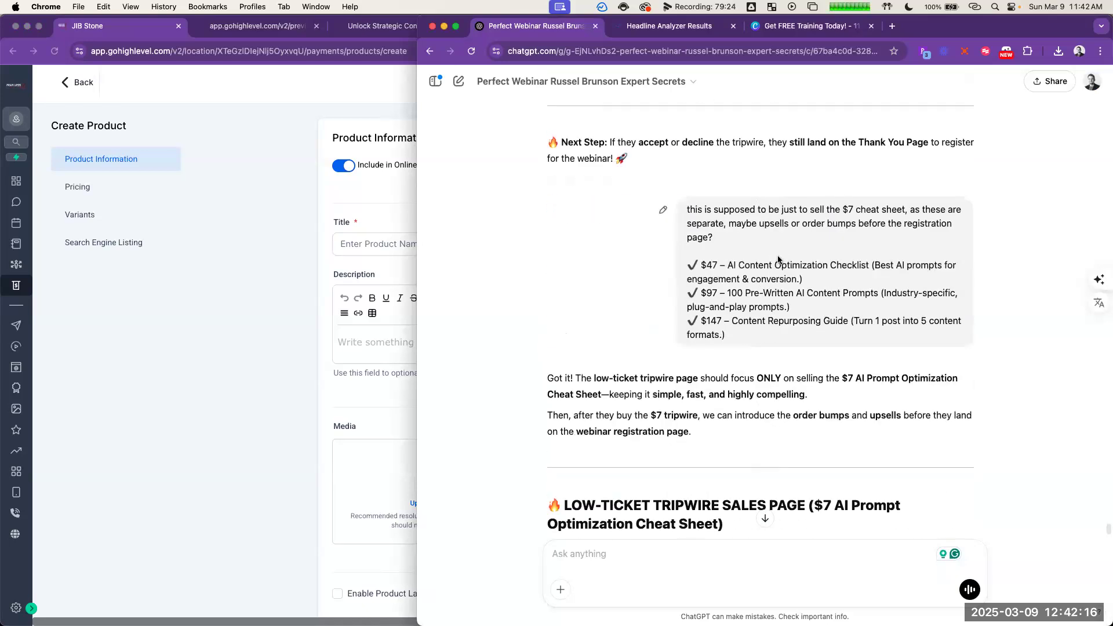
{"action": "scroll", "coordinate": [761, 270], "scroll_direction": "up", "scroll_amount": 8}
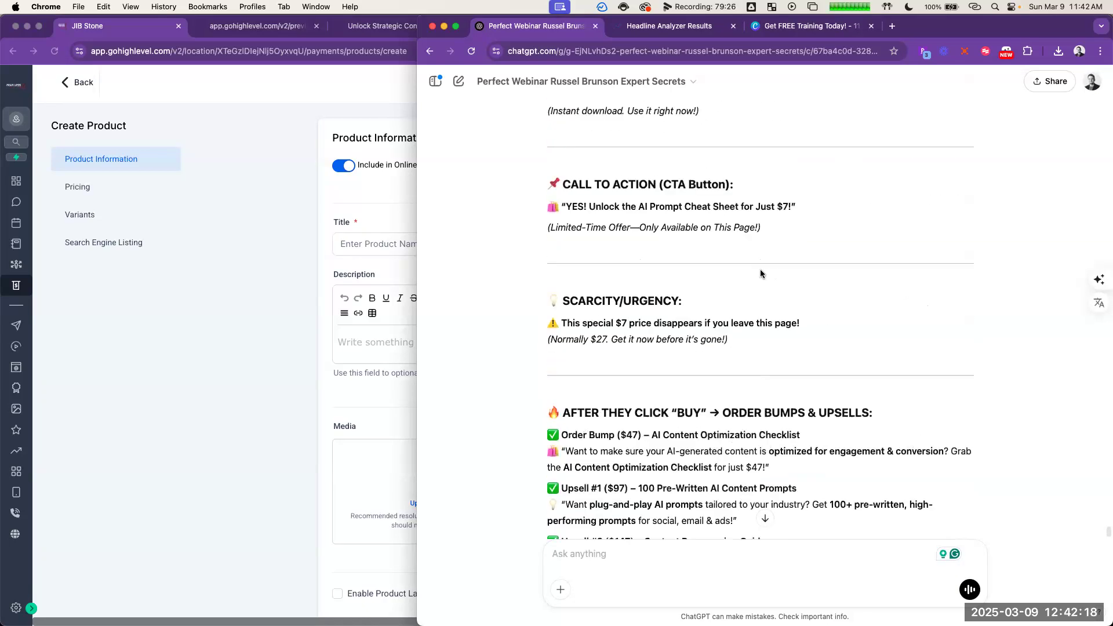
{"action": "scroll", "coordinate": [625, 262], "scroll_direction": "down", "scroll_amount": 3}
{"action": "left_click_drag", "start_coordinate": [654, 232], "coordinate": [800, 232]}
{"action": "key", "text": "super+c"}
{"action": "left_click", "coordinate": [386, 239]}
{"action": "key", "text": "super+v"}
Step: Copy the $47 order bump's pitch from the ChatGPT outline into the checklist product's description, without the quotation marks
{"action": "left_click", "coordinate": [462, 342]}
{"action": "left_click", "coordinate": [601, 247]}
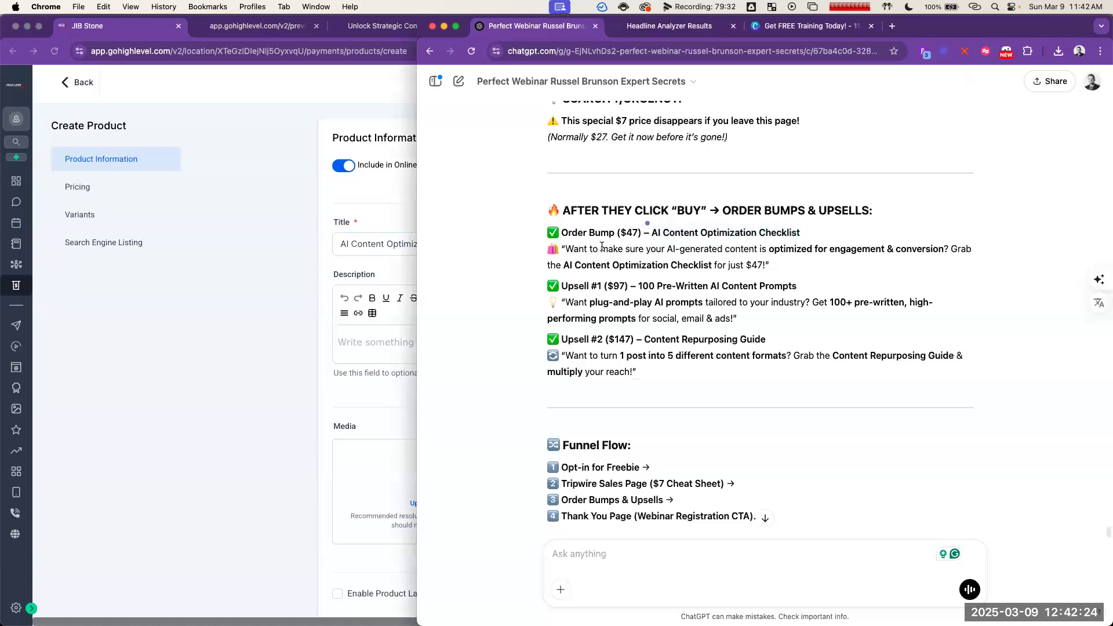
{"action": "left_click_drag", "start_coordinate": [569, 247], "coordinate": [766, 265]}
{"action": "key", "text": "super+c"}
{"action": "left_click", "coordinate": [398, 341]}
{"action": "key", "text": "super+v"}
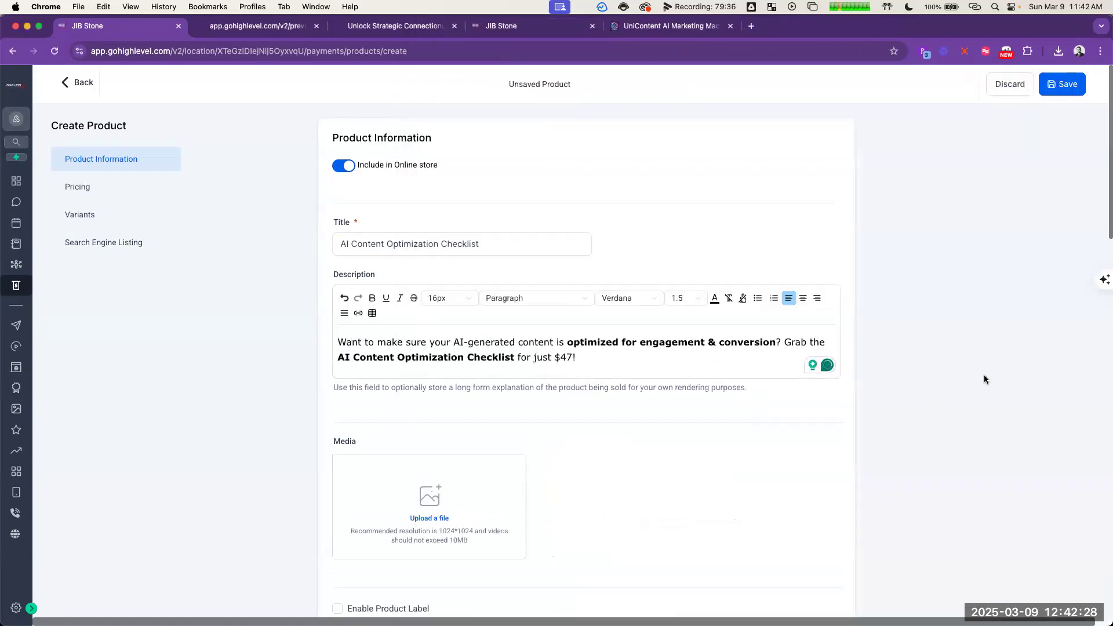
Step: Assign the checklist product to the UniContent AI Marketing Machine collection
{"action": "scroll", "coordinate": [777, 406], "scroll_direction": "down", "scroll_amount": 6}
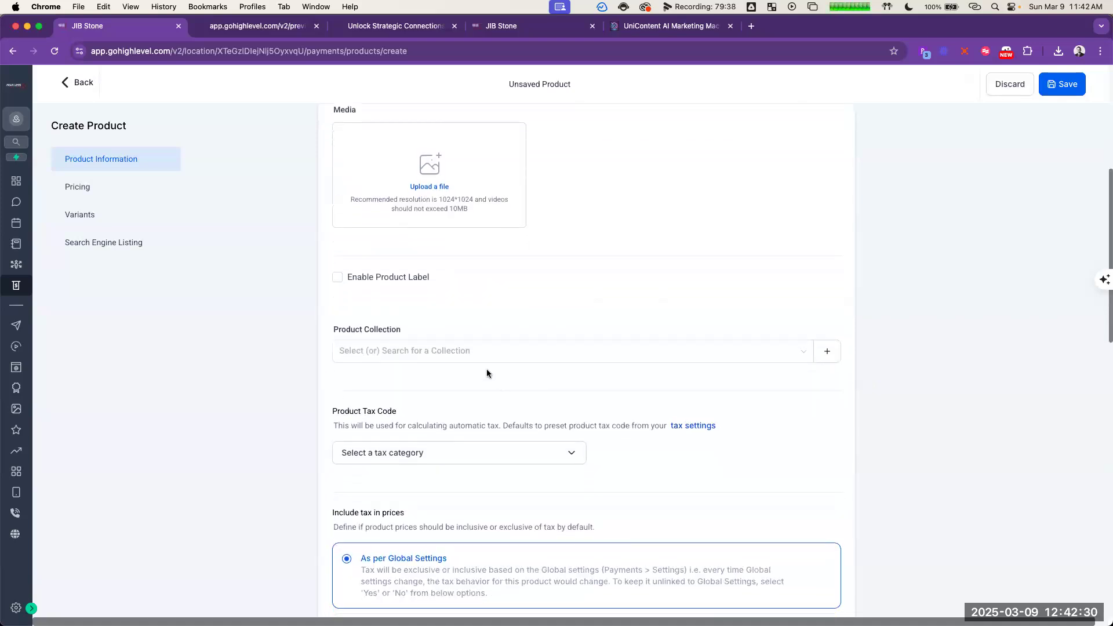
{"action": "left_click", "coordinate": [474, 351]}
{"action": "left_click", "coordinate": [460, 377]}
{"action": "scroll", "coordinate": [255, 333], "scroll_direction": "down", "scroll_amount": 1}
{"action": "left_click", "coordinate": [261, 342]}
Step: Set the checklist product's one-time price to 47 USD and its compare-at price to 97 USD
{"action": "scroll", "coordinate": [264, 344], "scroll_direction": "down", "scroll_amount": 10}
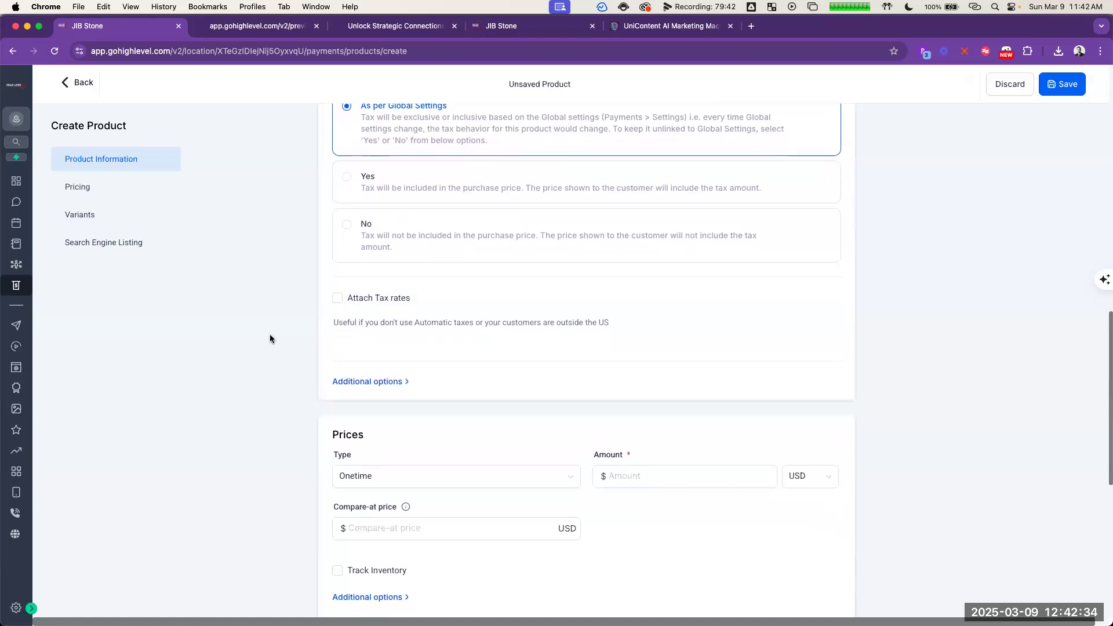
{"action": "left_click", "coordinate": [621, 272]}
{"action": "type", "text": "4"}
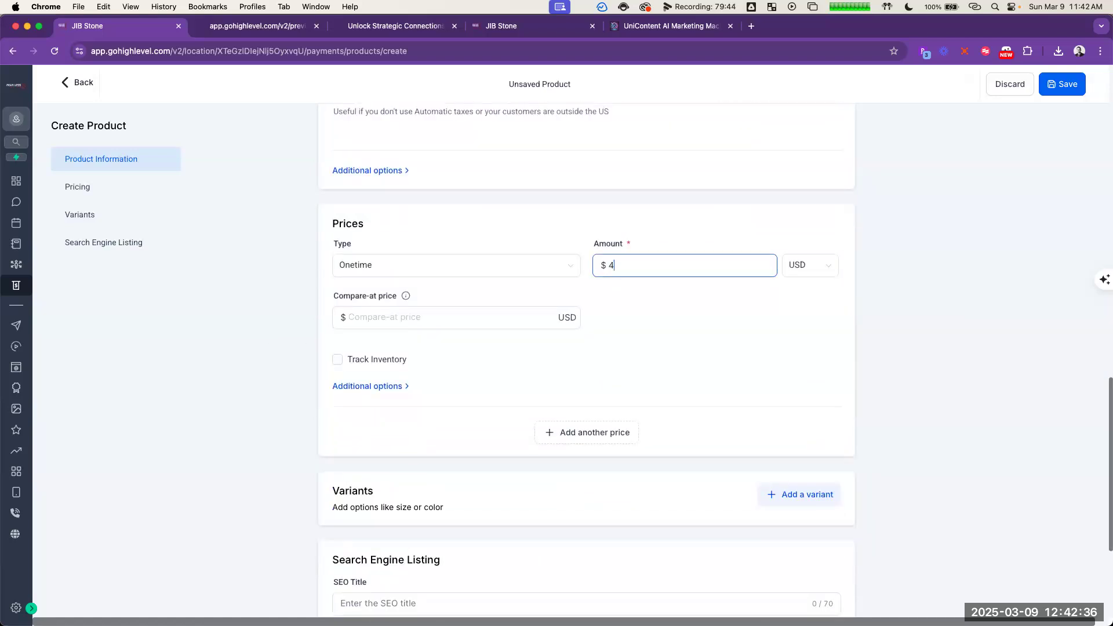
{"action": "type", "text": "7"}
{"action": "key", "text": "super+grave"}
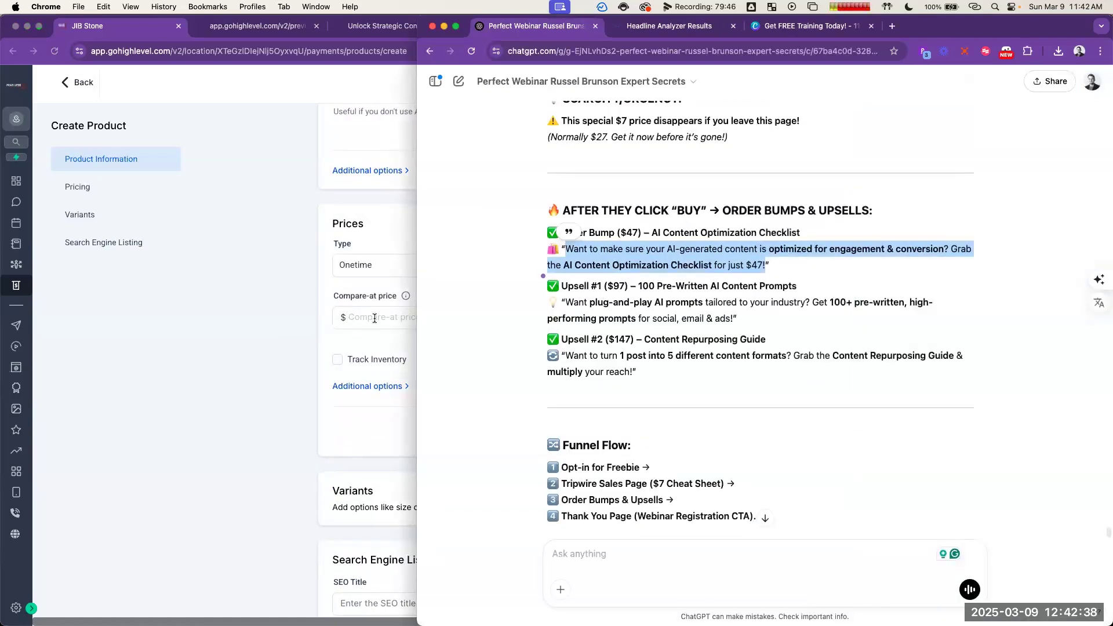
{"action": "left_click", "coordinate": [375, 318]}
{"action": "type", "text": "97"}
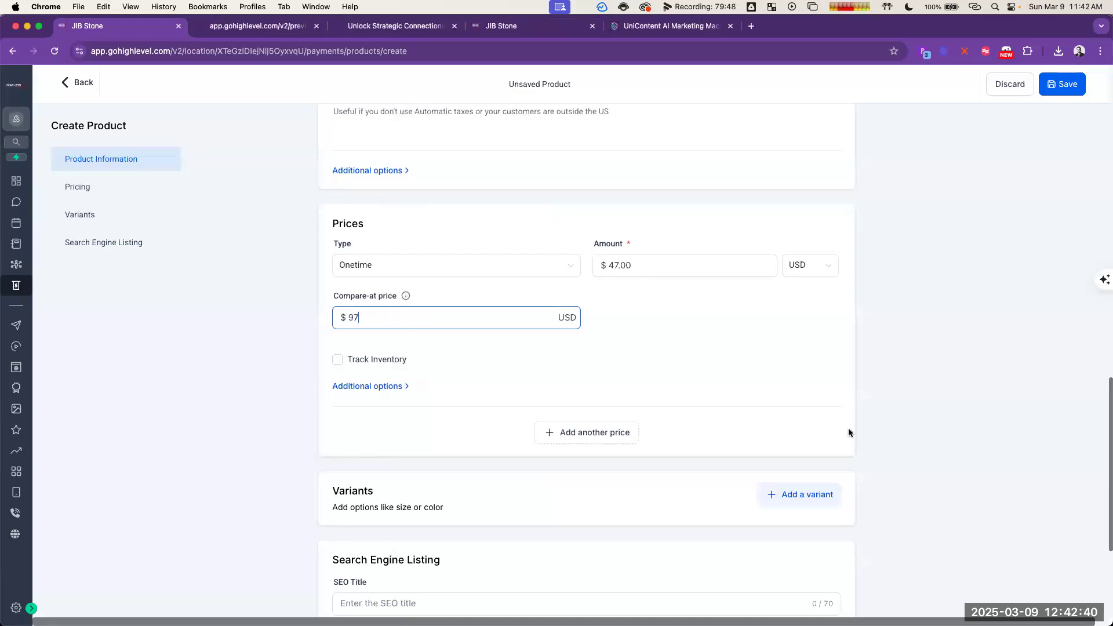
{"action": "left_click", "coordinate": [823, 350]}
Step: Save the AI Content Optimization Checklist product, save it once more and return to the product list
{"action": "scroll", "coordinate": [813, 356], "scroll_direction": "down", "scroll_amount": 4}
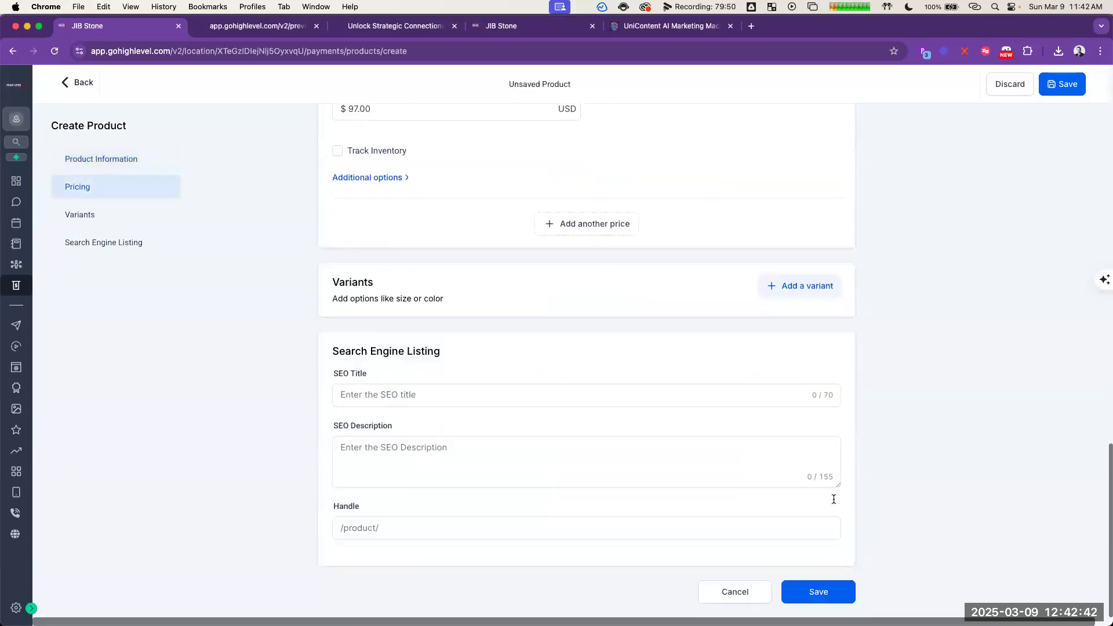
{"action": "left_click", "coordinate": [839, 589]}
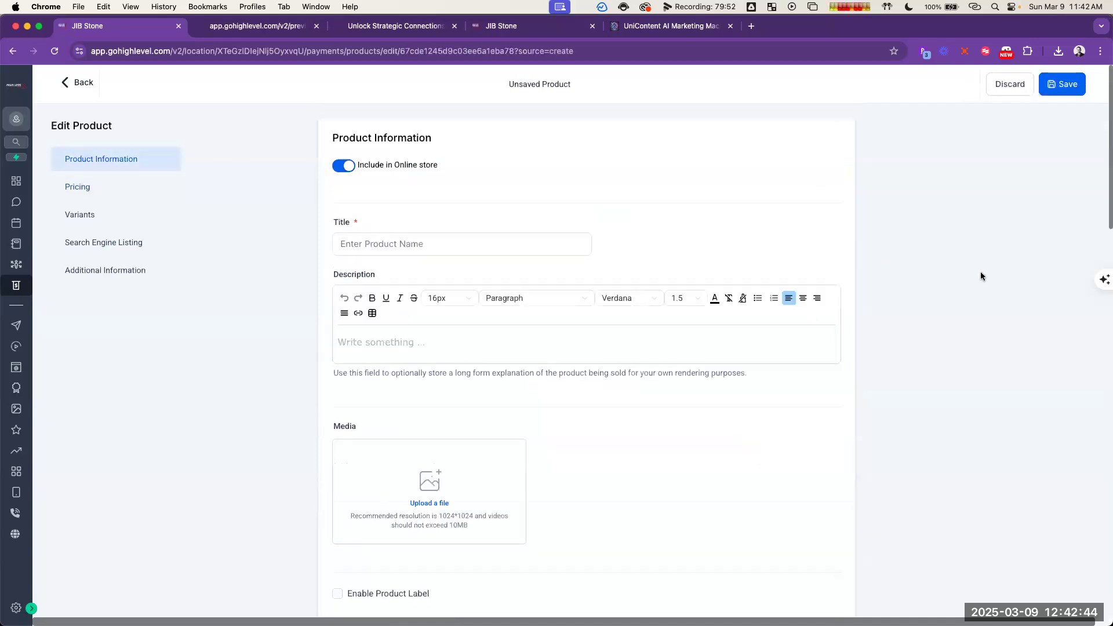
{"action": "left_click", "coordinate": [1073, 86]}
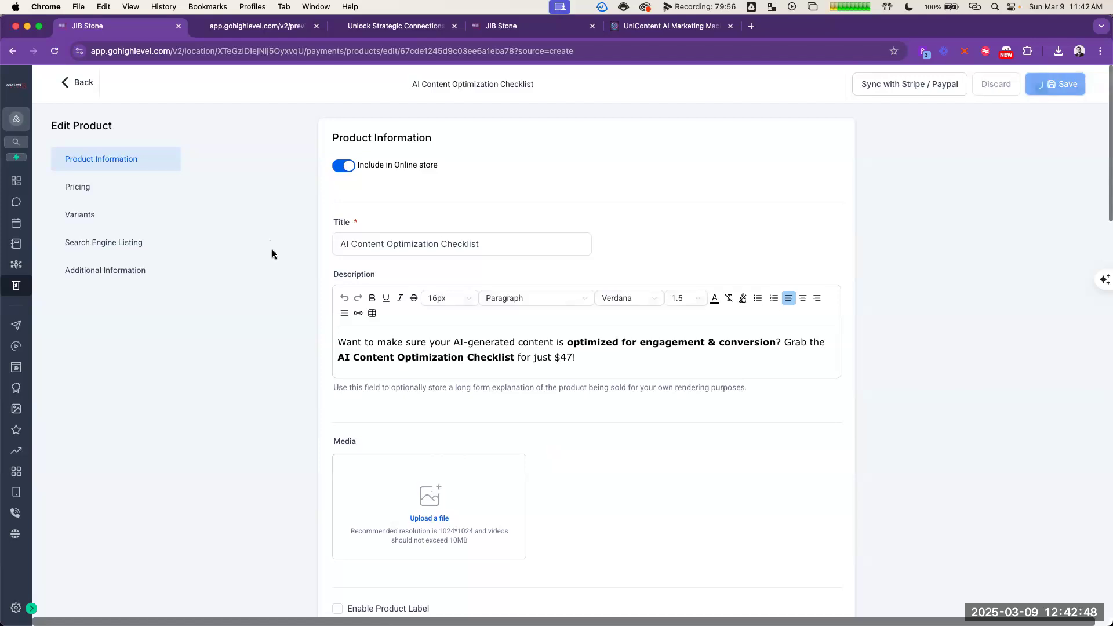
{"action": "left_click", "coordinate": [73, 85]}
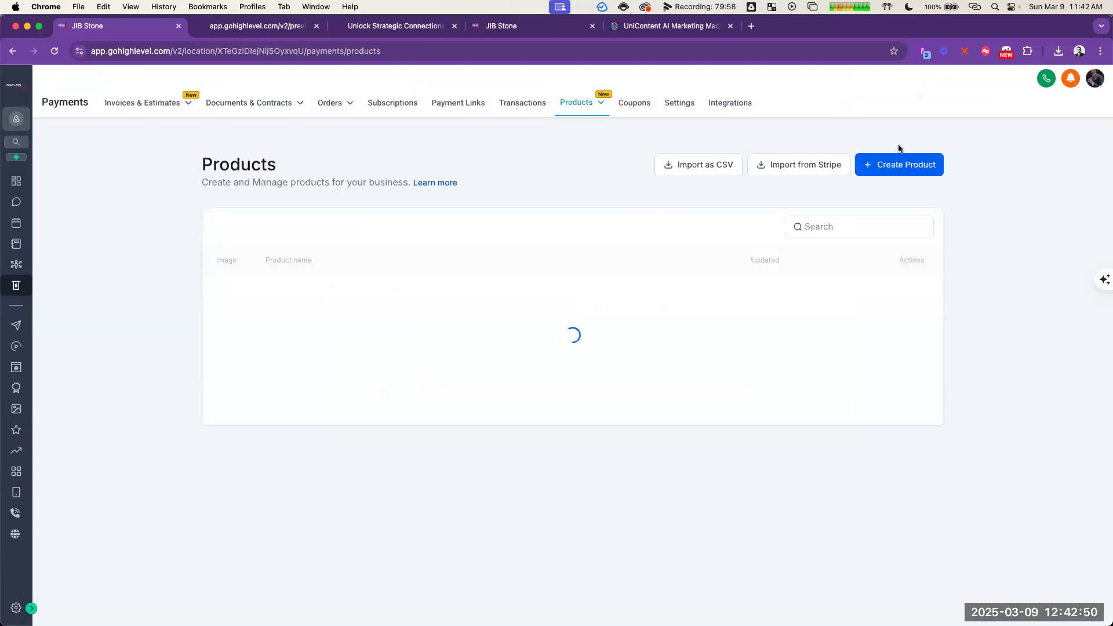
Step: Start another product titled "100 Pre-Written AI Content Prompts", copying the Upsell #1 name from the ChatGPT outline
{"action": "key", "text": "super+grave"}
{"action": "left_click", "coordinate": [664, 285]}
{"action": "left_click_drag", "start_coordinate": [637, 285], "coordinate": [797, 286]}
{"action": "key", "text": "super+c"}
{"action": "left_click", "coordinate": [374, 244]}
{"action": "key", "text": "super+v"}
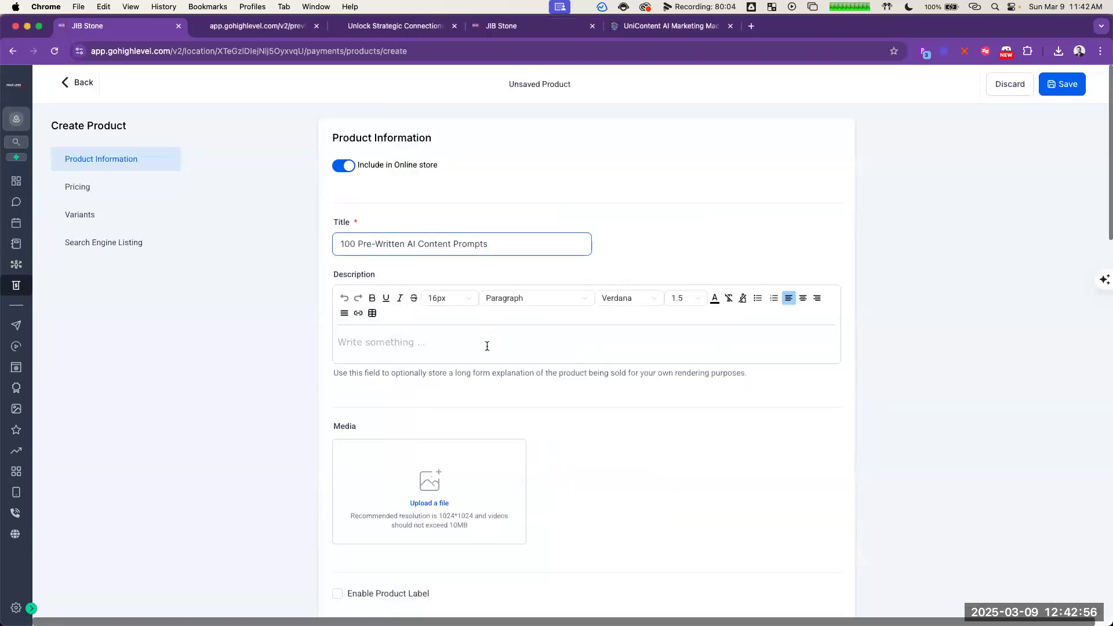
Step: Copy the Upsell #1 pitch about plug-and-play AI prompts from the ChatGPT outline into the product description
{"action": "key", "text": "super+grave"}
{"action": "left_click_drag", "start_coordinate": [566, 303], "coordinate": [733, 318]}
{"action": "key", "text": "super+c"}
{"action": "left_click", "coordinate": [393, 342]}
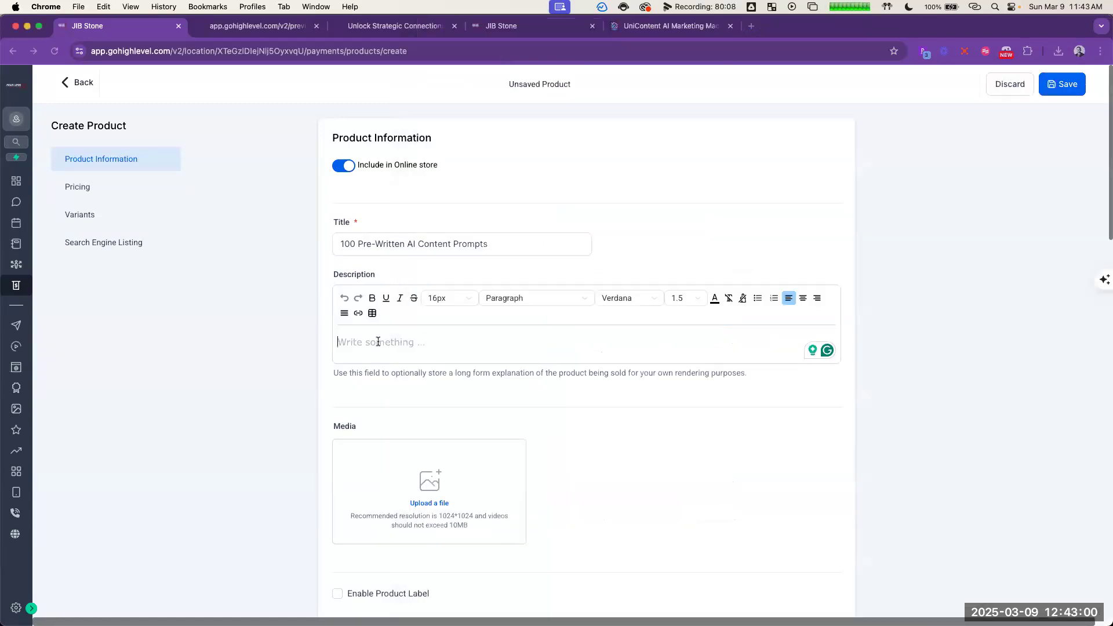
{"action": "key", "text": "super+v"}
Step: Assign the 100 Pre-Written AI Content Prompts product to the UniContent AI Marketing Machine collection
{"action": "scroll", "coordinate": [665, 396], "scroll_direction": "down", "scroll_amount": 3}
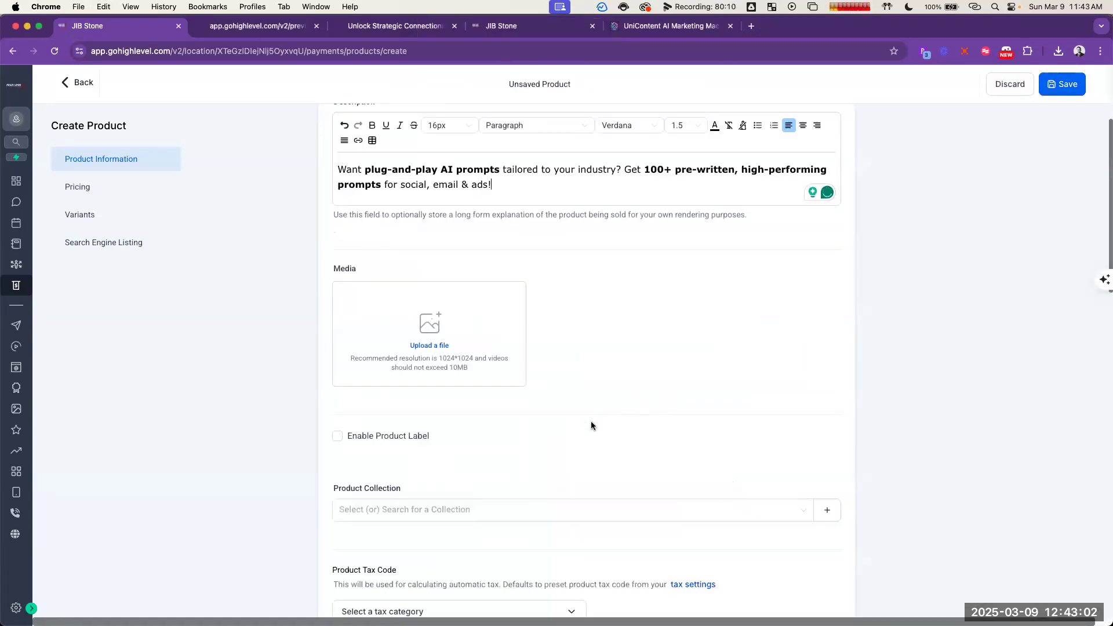
{"action": "scroll", "coordinate": [591, 427], "scroll_direction": "down", "scroll_amount": 3}
{"action": "left_click", "coordinate": [435, 351]}
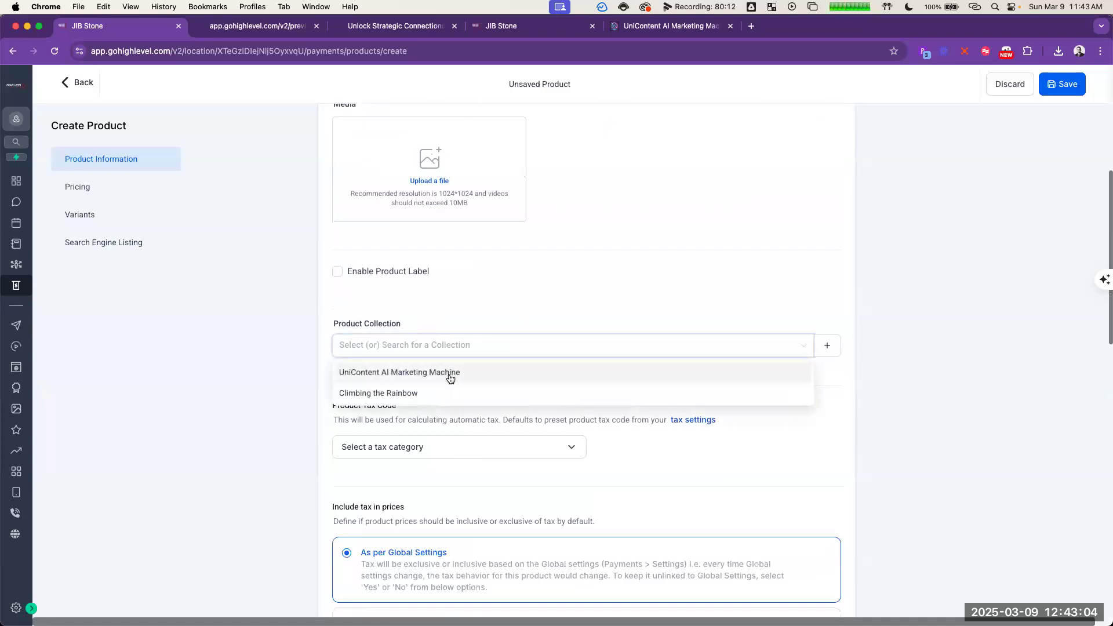
{"action": "left_click", "coordinate": [450, 374]}
Step: Set the prompts product's one-time price to 97 USD and its compare-at price to 147 USD
{"action": "scroll", "coordinate": [666, 462], "scroll_direction": "down", "scroll_amount": 10}
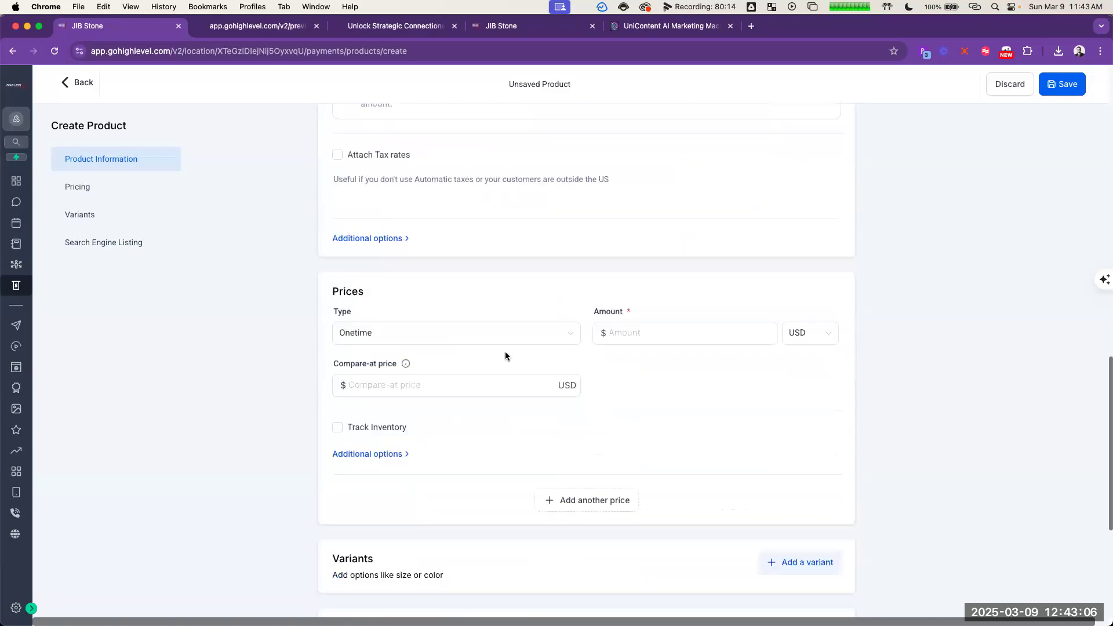
{"action": "left_click", "coordinate": [620, 332]}
{"action": "left_click", "coordinate": [497, 387]}
{"action": "type", "text": "147"}
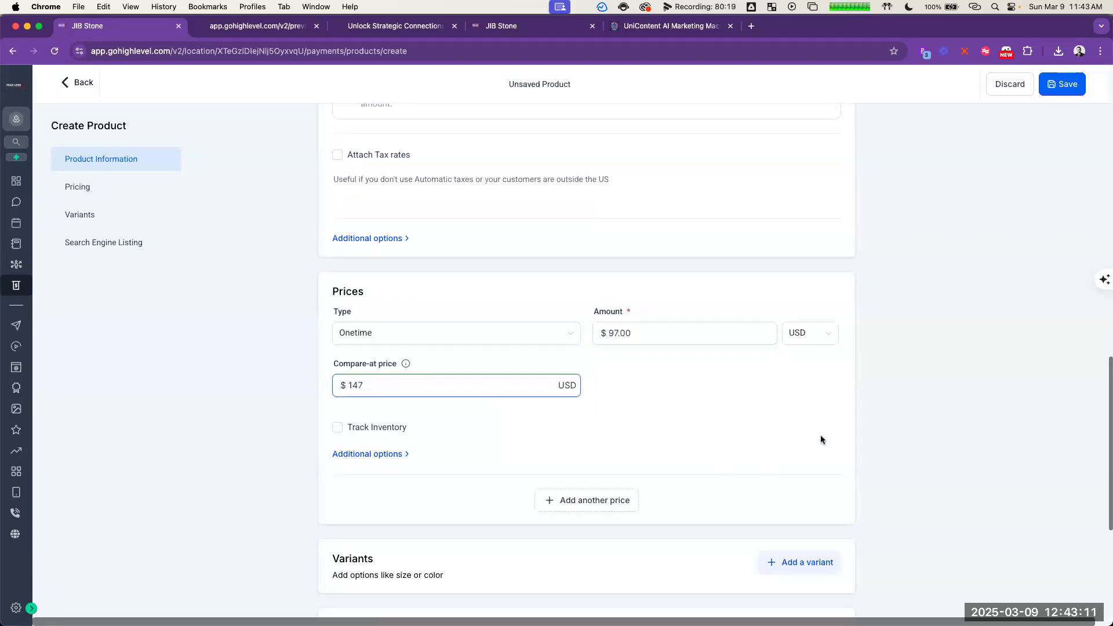
{"action": "left_click", "coordinate": [800, 465]}
{"action": "scroll", "coordinate": [798, 465], "scroll_direction": "down", "scroll_amount": 4}
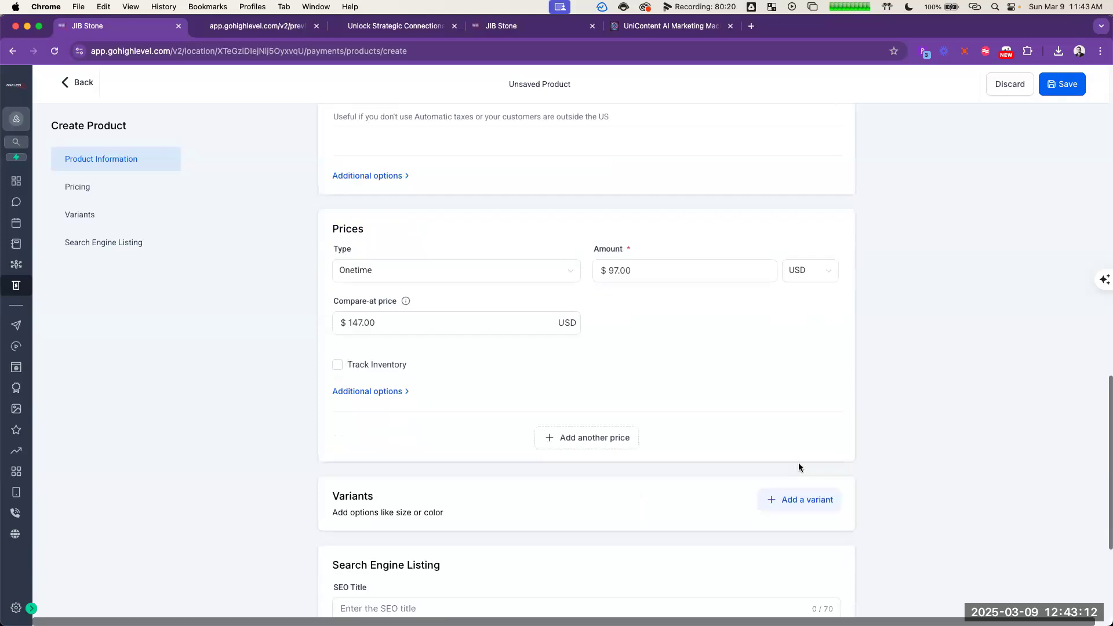
Step: Check the upsell prices in the ChatGPT outline, and change the product's price to 77 USD and compare-at price to 127 USD
{"action": "key", "text": "super+grave"}
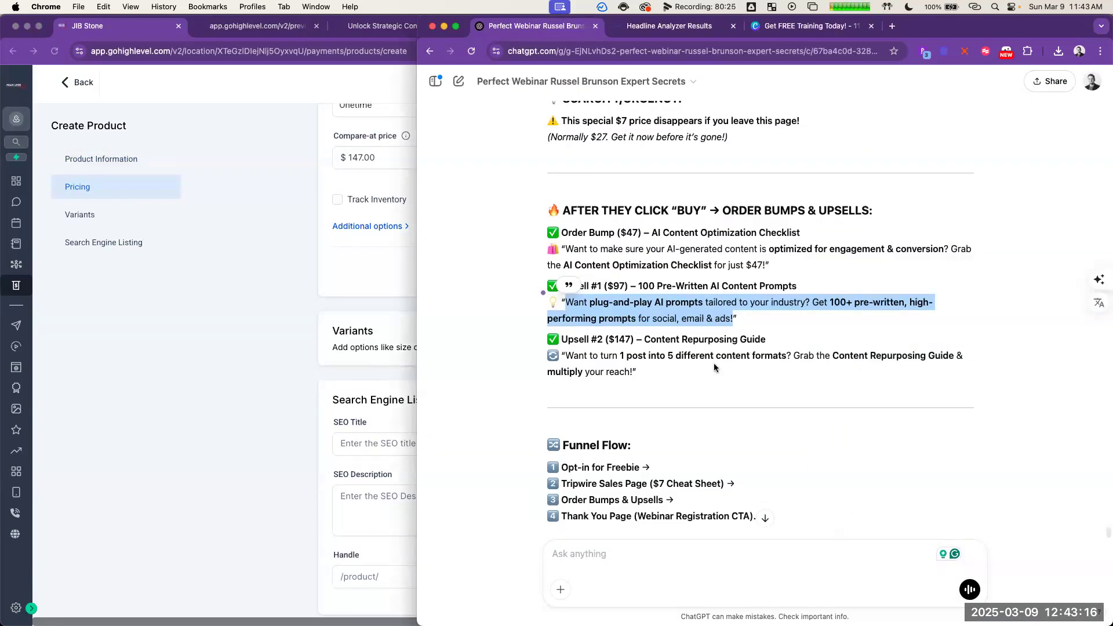
{"action": "left_click", "coordinate": [252, 287]}
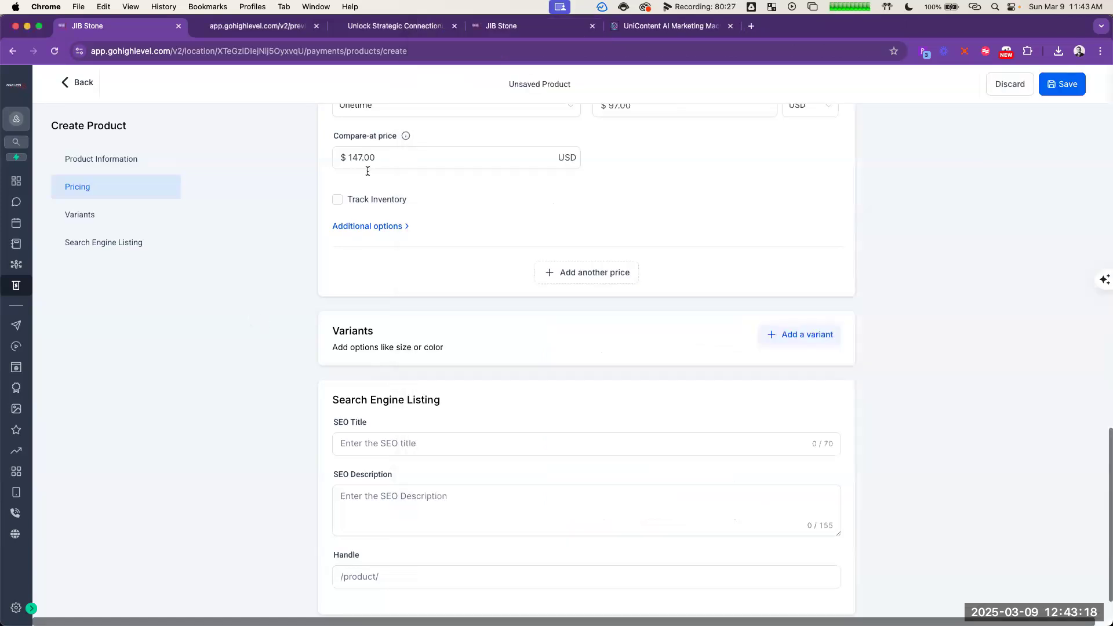
{"action": "scroll", "coordinate": [616, 186], "scroll_direction": "up", "scroll_amount": 3}
{"action": "left_click", "coordinate": [612, 237]}
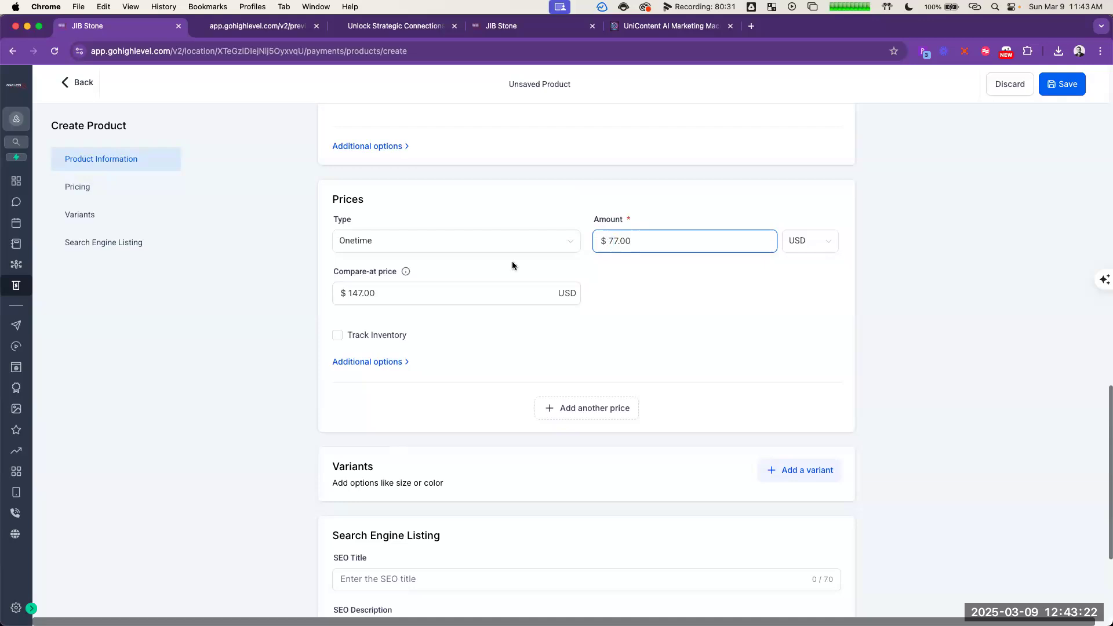
{"action": "left_click_drag", "start_coordinate": [350, 292], "coordinate": [349, 291]}
{"action": "key", "text": "Right"}
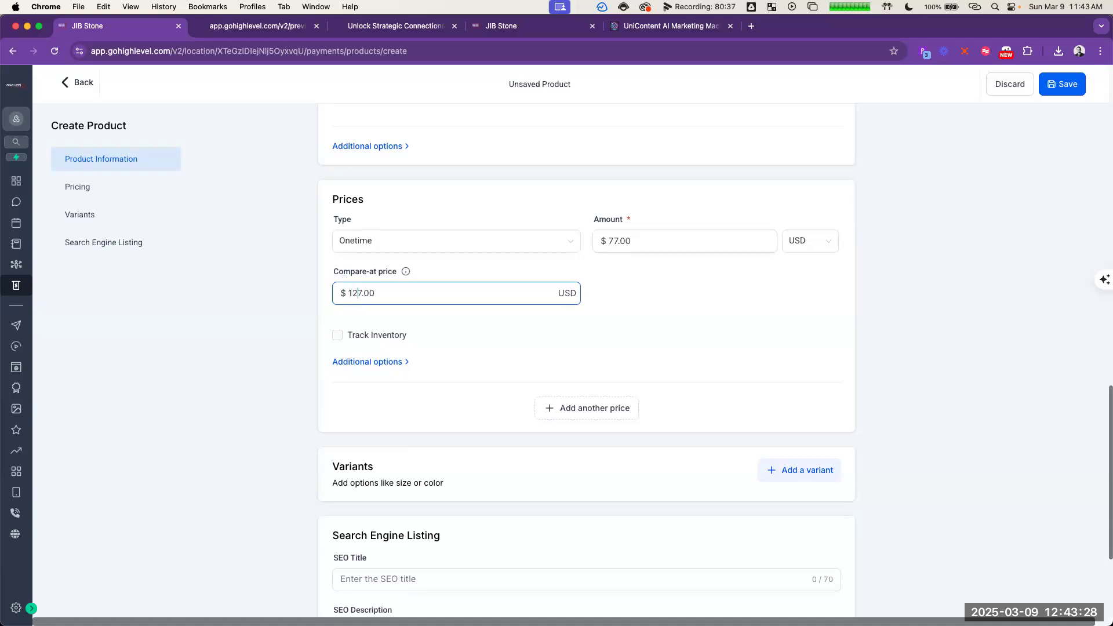
{"action": "left_click", "coordinate": [792, 317]}
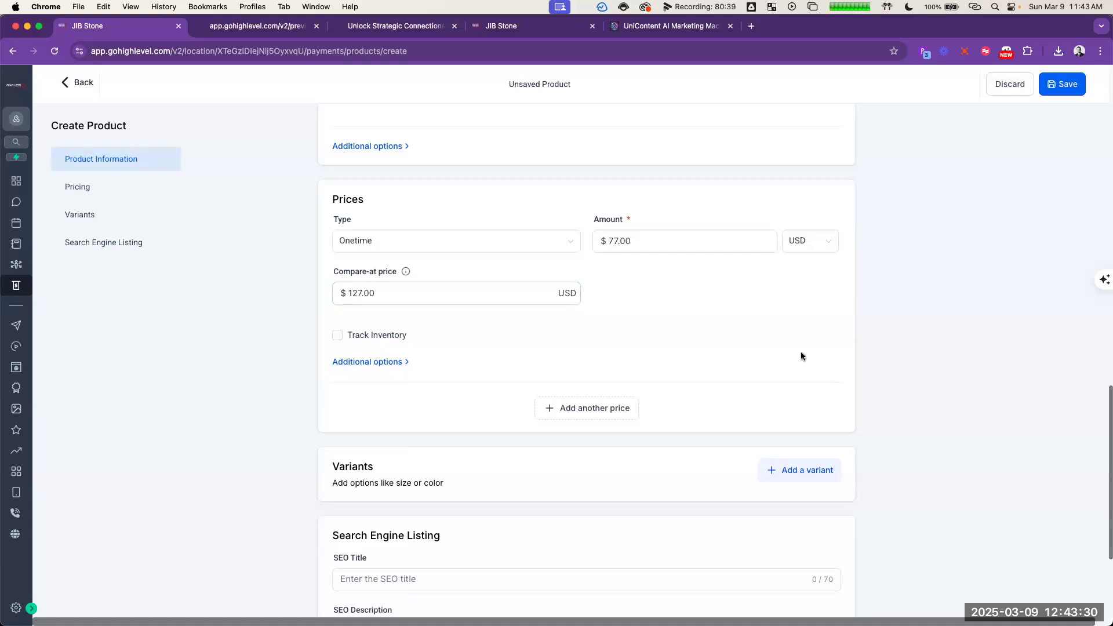
Step: Save the 100 Pre-Written AI Content Prompts product and save it again from its edit page
{"action": "scroll", "coordinate": [754, 342], "scroll_direction": "down", "scroll_amount": 5}
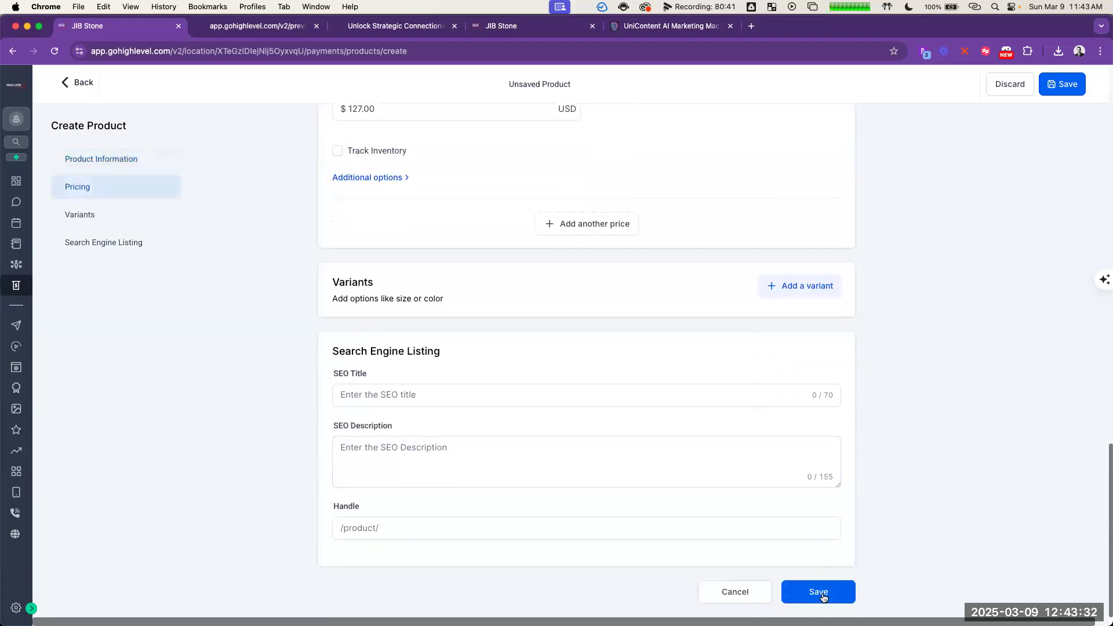
{"action": "left_click", "coordinate": [822, 597]}
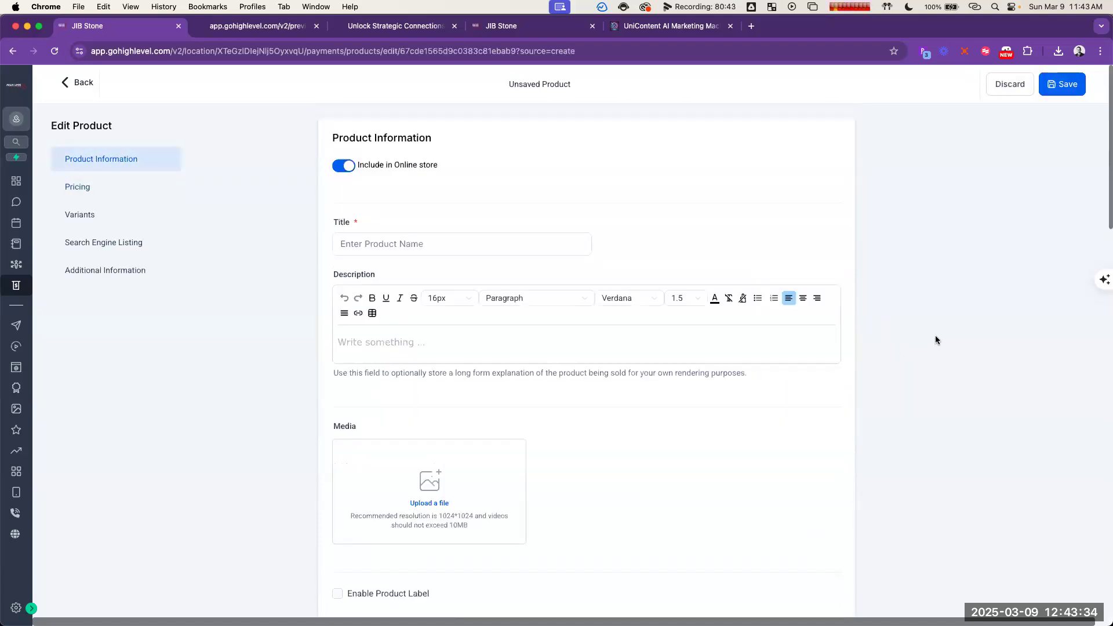
{"action": "left_click", "coordinate": [1064, 86]}
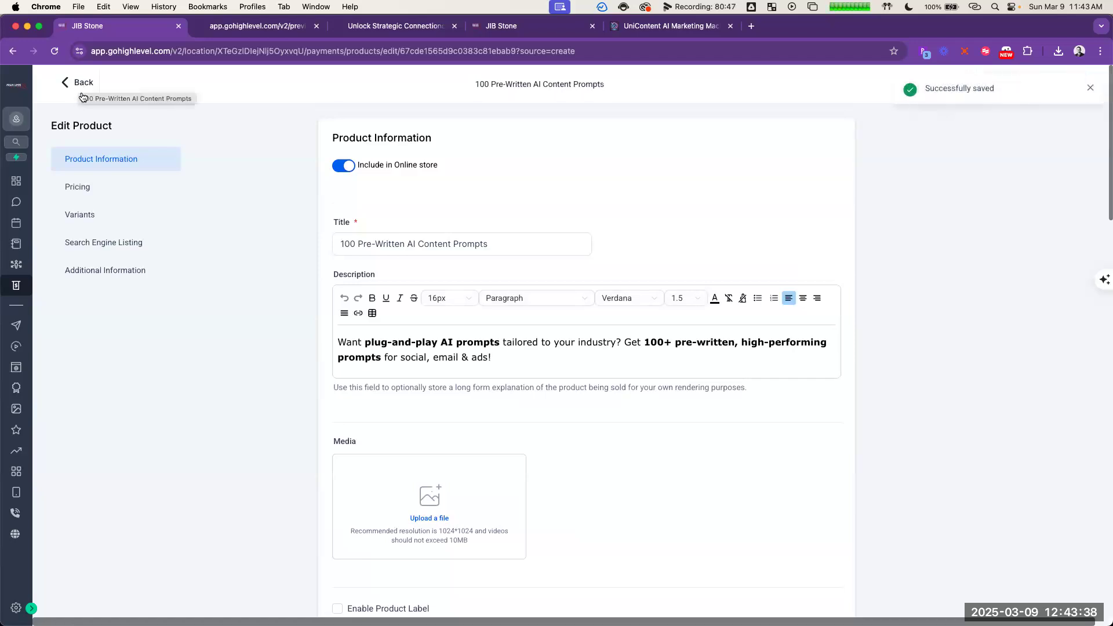
Step: Review the saved prompts product's payment integrations, pricing, collection and description
{"action": "left_click", "coordinate": [106, 271]}
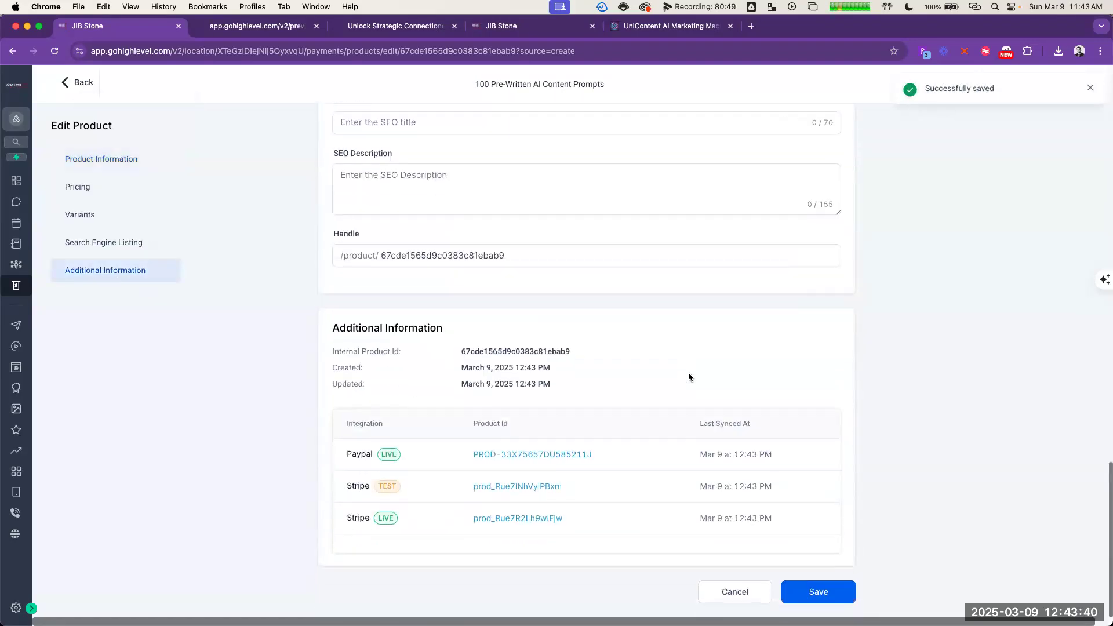
{"action": "scroll", "coordinate": [604, 371], "scroll_direction": "up", "scroll_amount": 5}
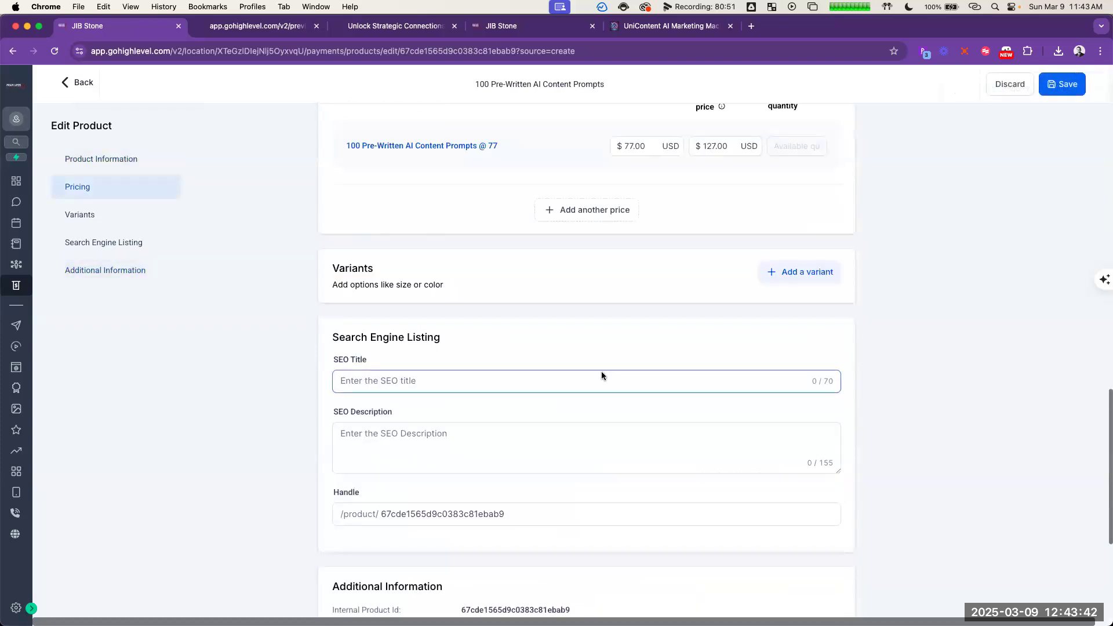
{"action": "scroll", "coordinate": [599, 380], "scroll_direction": "up", "scroll_amount": 3}
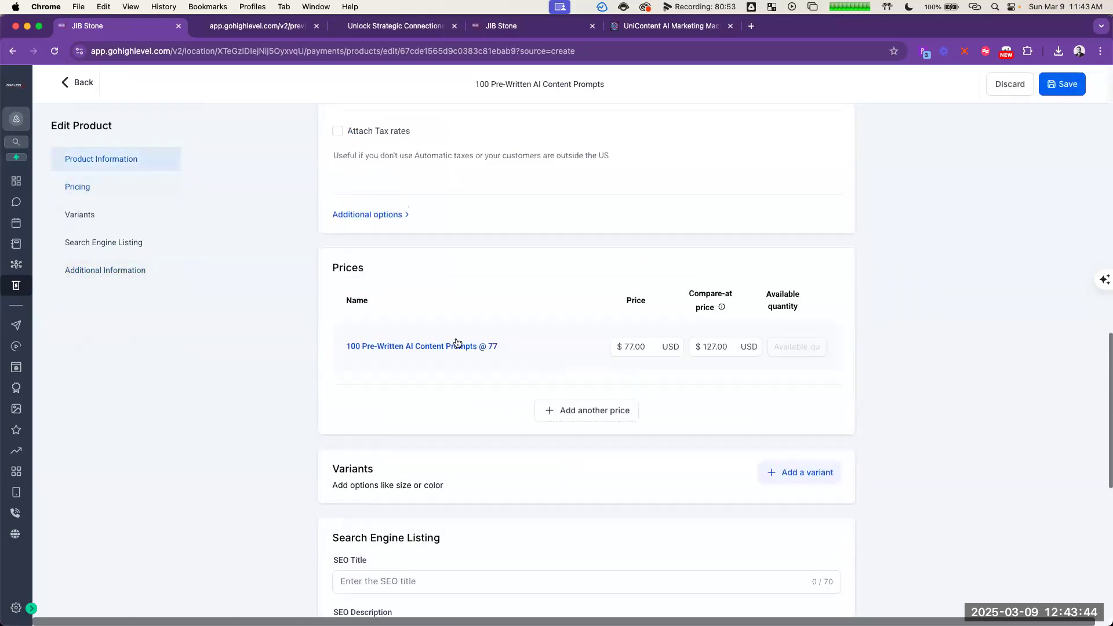
{"action": "scroll", "coordinate": [441, 406], "scroll_direction": "up", "scroll_amount": 5}
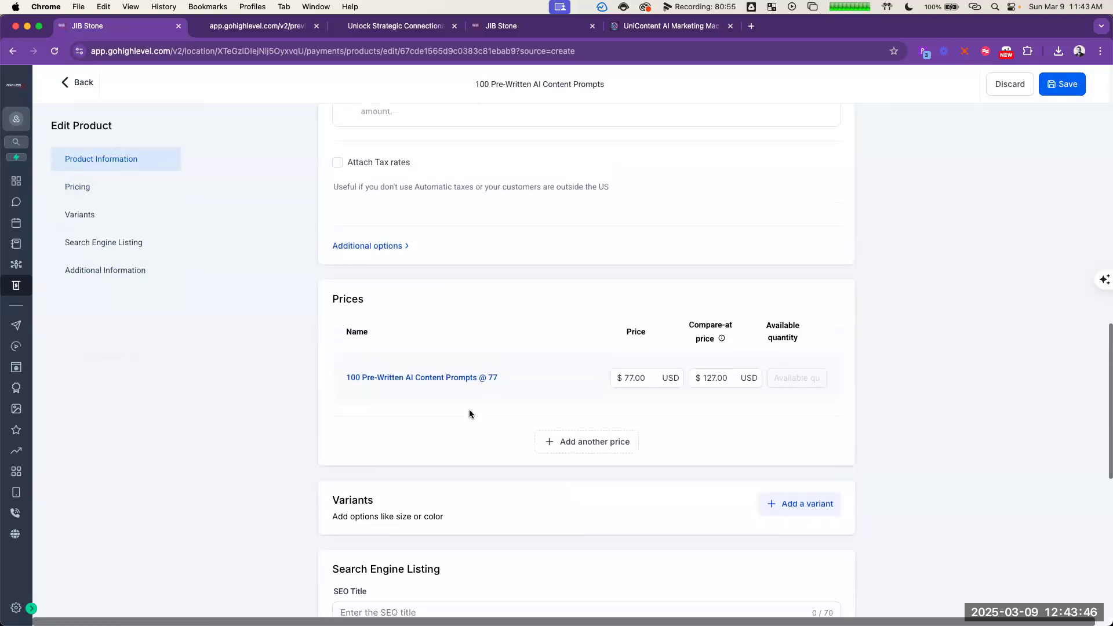
{"action": "scroll", "coordinate": [413, 478], "scroll_direction": "up", "scroll_amount": 10}
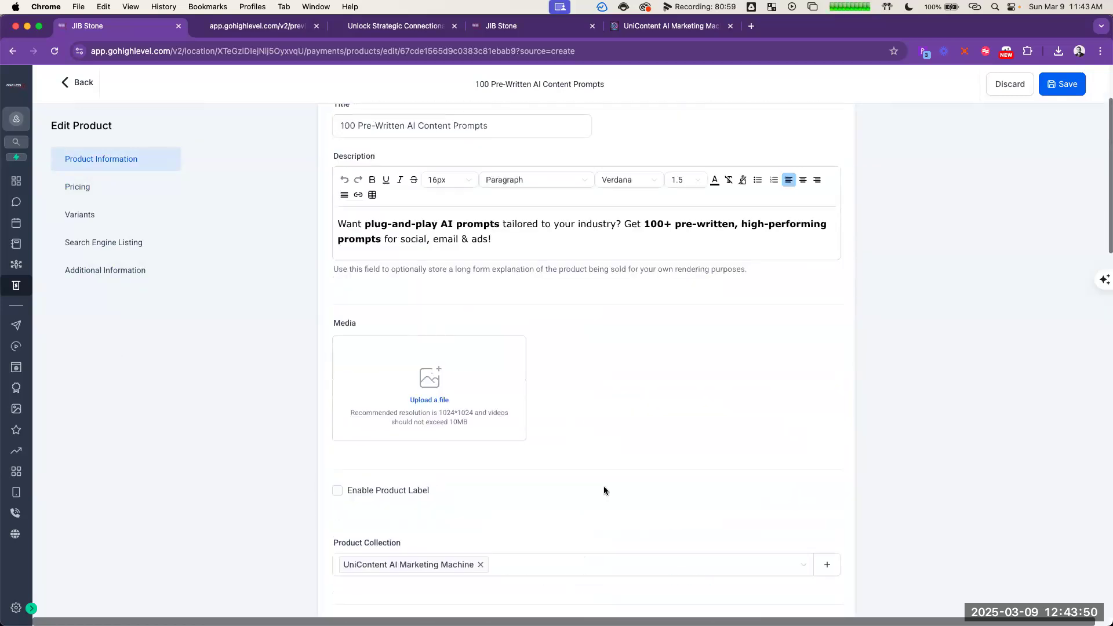
{"action": "scroll", "coordinate": [603, 487], "scroll_direction": "up", "scroll_amount": 2}
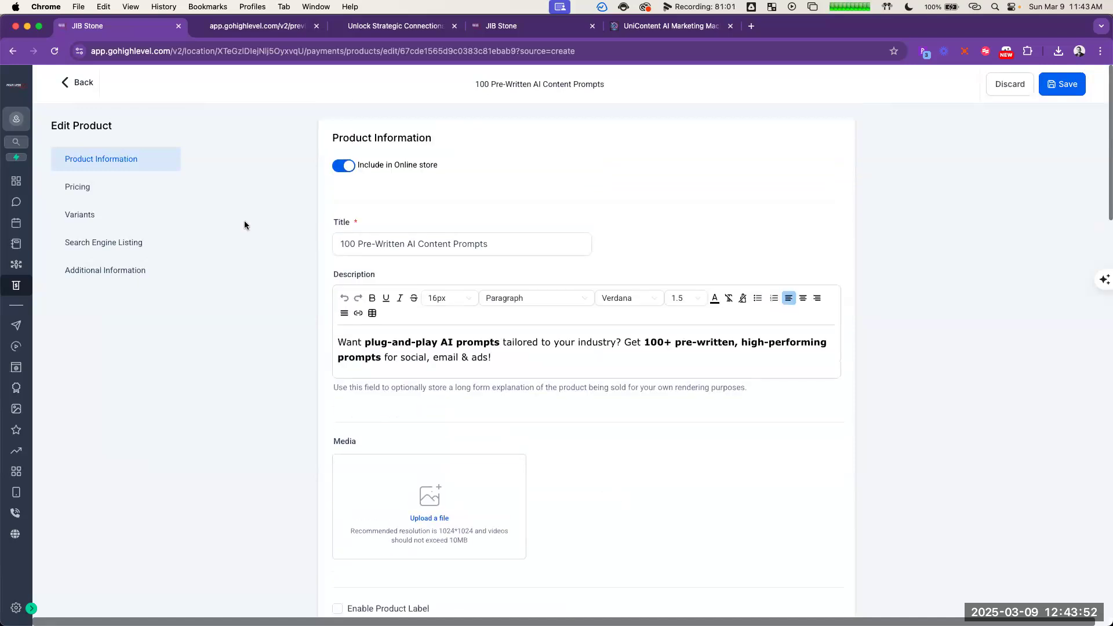
Step: Create a new product and title it Content Repurposing Guide, copying the Upsell #2 name from the ChatGPT outline
{"action": "left_click", "coordinate": [71, 84]}
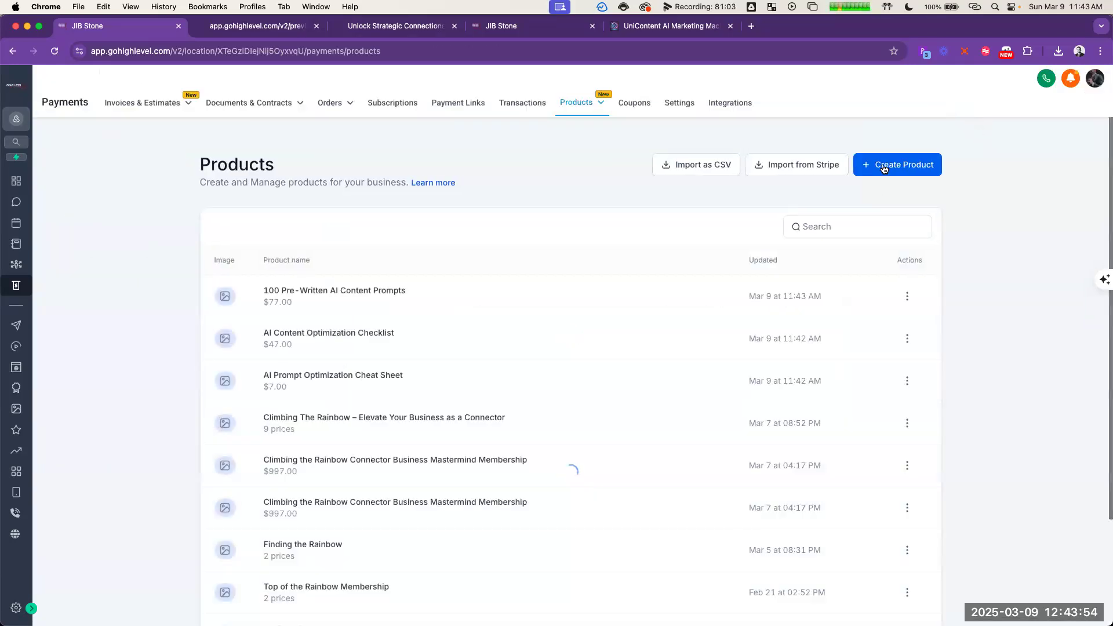
{"action": "key", "text": "super+grave"}
{"action": "left_click", "coordinate": [654, 352]}
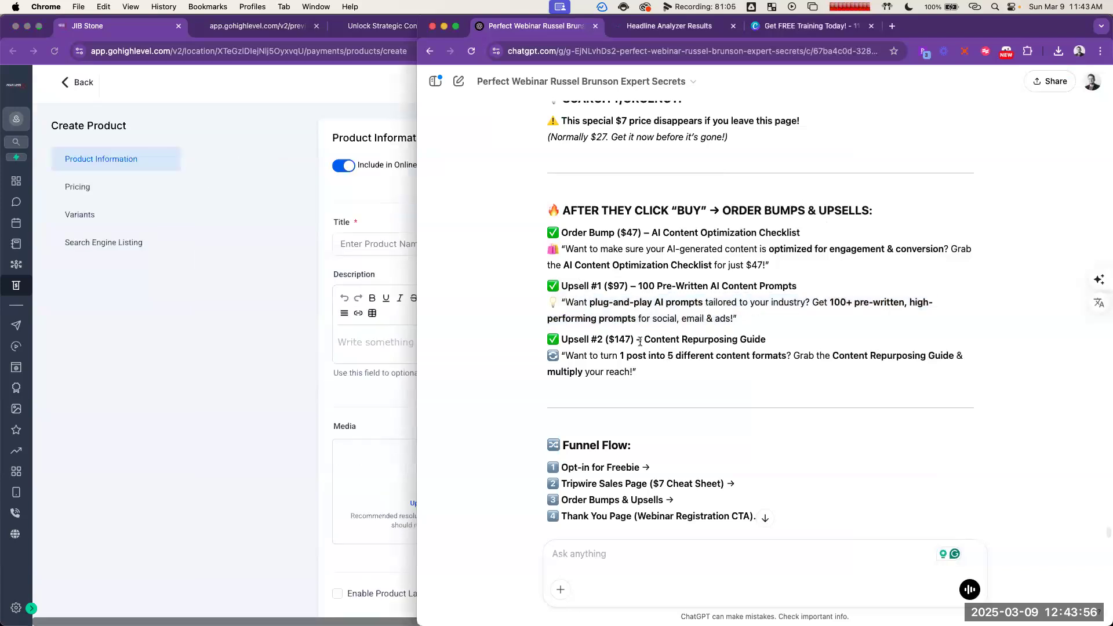
{"action": "left_click_drag", "start_coordinate": [644, 339], "coordinate": [767, 341]}
{"action": "key", "text": "super+c"}
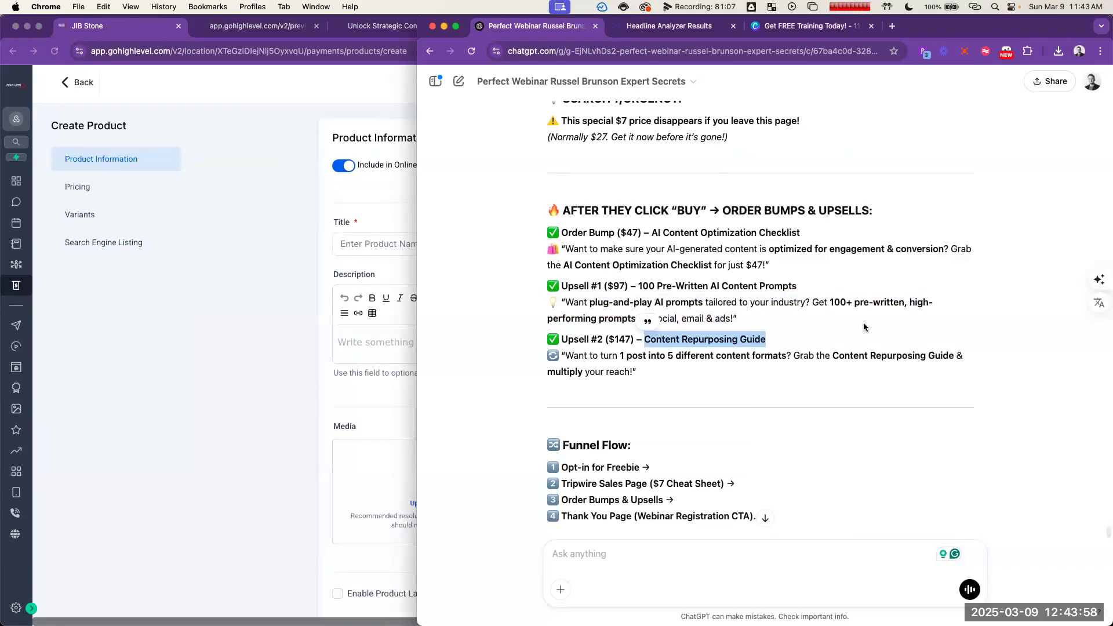
{"action": "left_click", "coordinate": [369, 244]}
{"action": "key", "text": "super+v"}
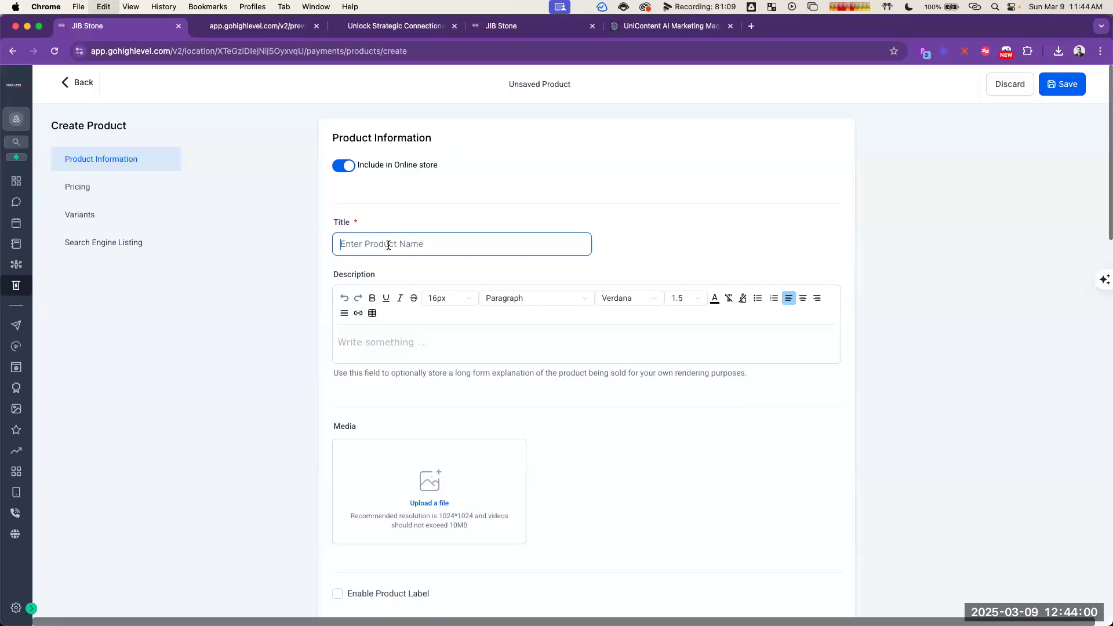
Step: Copy the Upsell #2 pitch from the ChatGPT outline into the product description and assign the UniContent AI Marketing Machine collection
{"action": "left_click", "coordinate": [792, 356]}
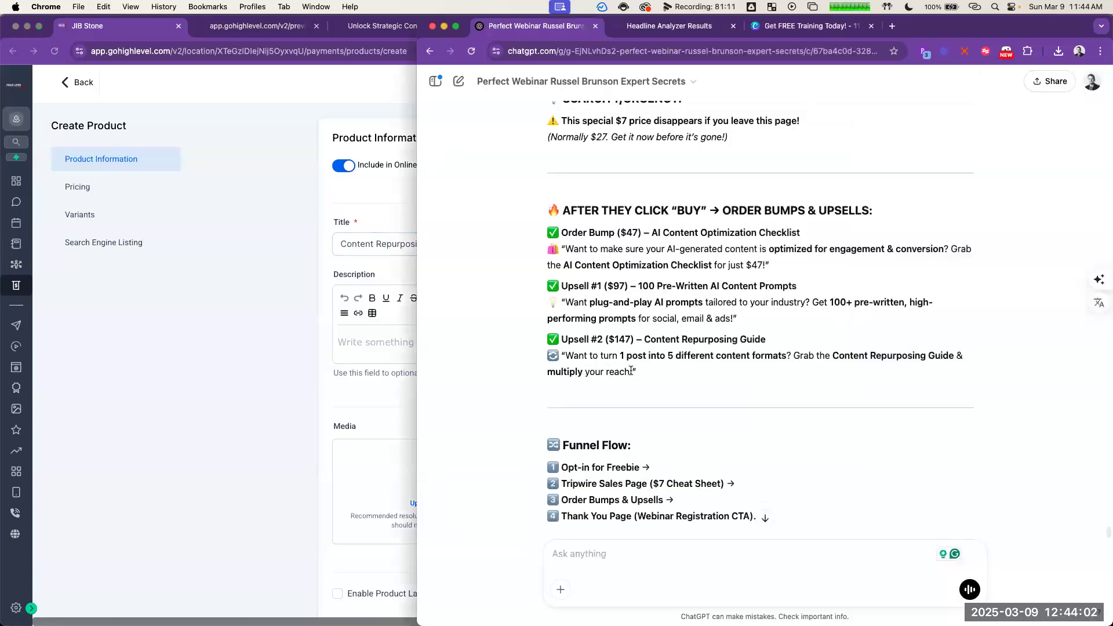
{"action": "left_click_drag", "start_coordinate": [633, 372], "coordinate": [562, 356]}
{"action": "key", "text": "super+c"}
{"action": "left_click", "coordinate": [376, 344]}
{"action": "key", "text": "super+v"}
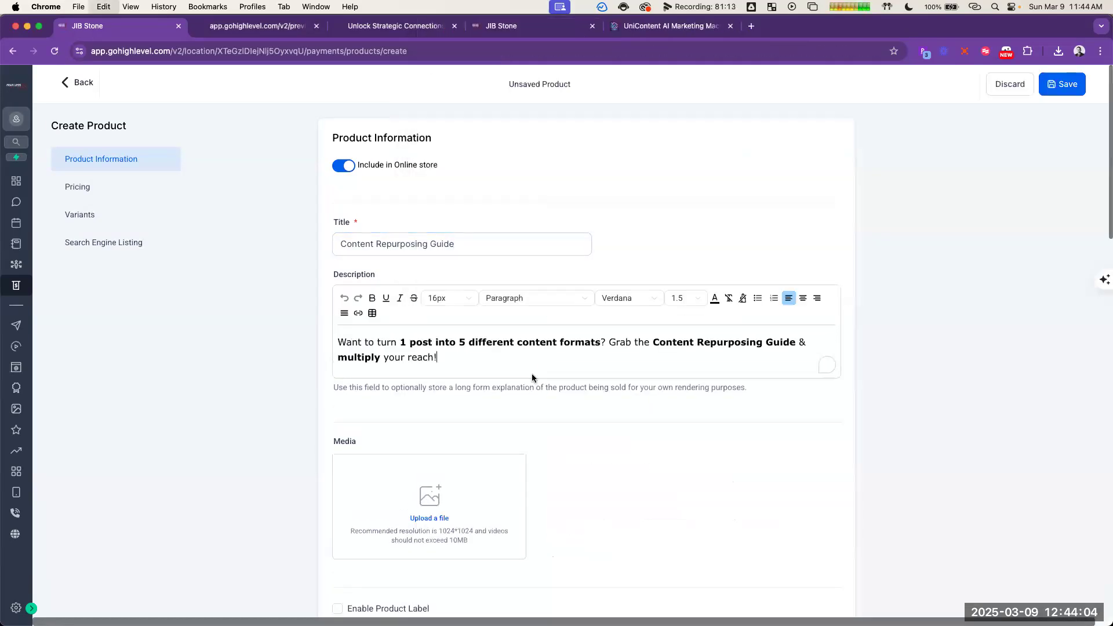
{"action": "scroll", "coordinate": [532, 377], "scroll_direction": "down", "scroll_amount": 8}
{"action": "left_click", "coordinate": [471, 255]}
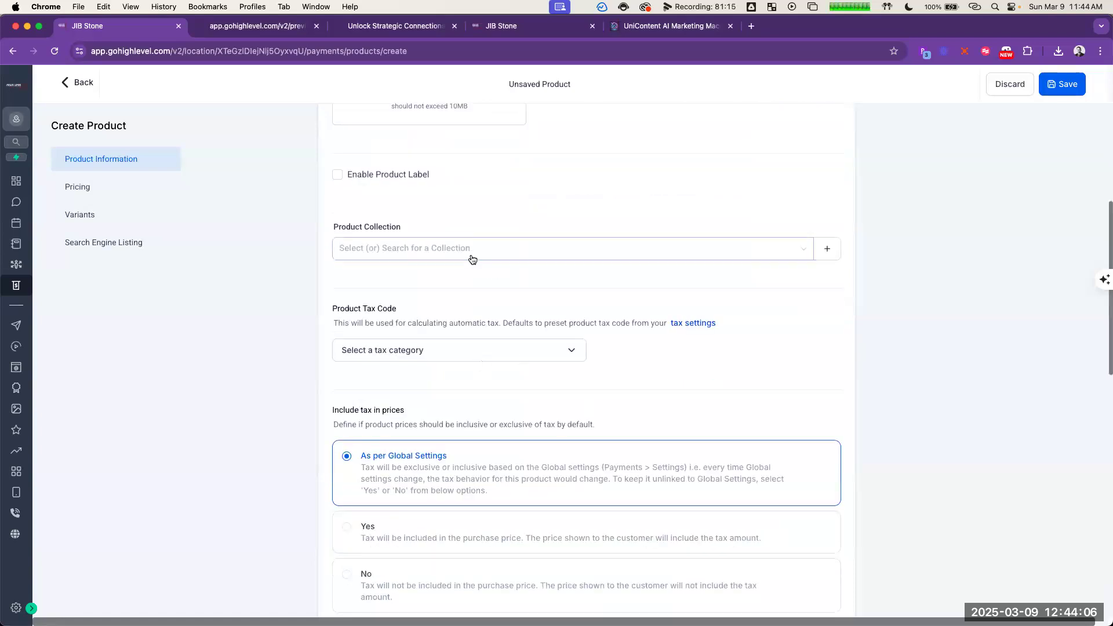
{"action": "left_click", "coordinate": [476, 276]}
Step: Set the guide's one-time price to 97 USD and its compare-at price to 147 USD, consulting the ChatGPT outline
{"action": "scroll", "coordinate": [708, 359], "scroll_direction": "down", "scroll_amount": 1}
{"action": "scroll", "coordinate": [710, 375], "scroll_direction": "down", "scroll_amount": 7}
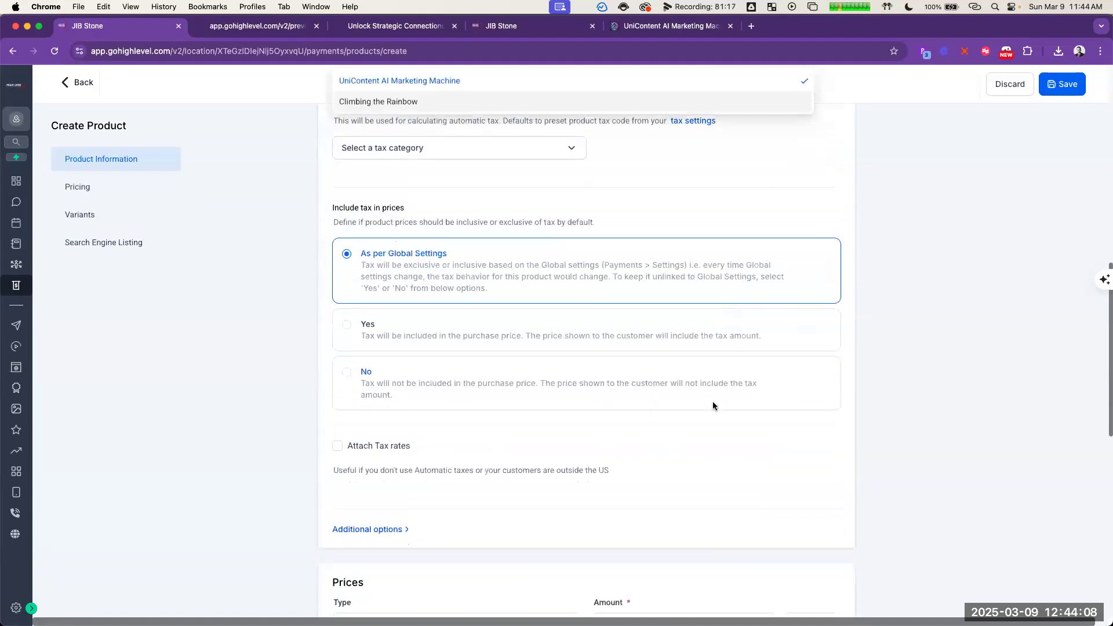
{"action": "left_click", "coordinate": [640, 418]}
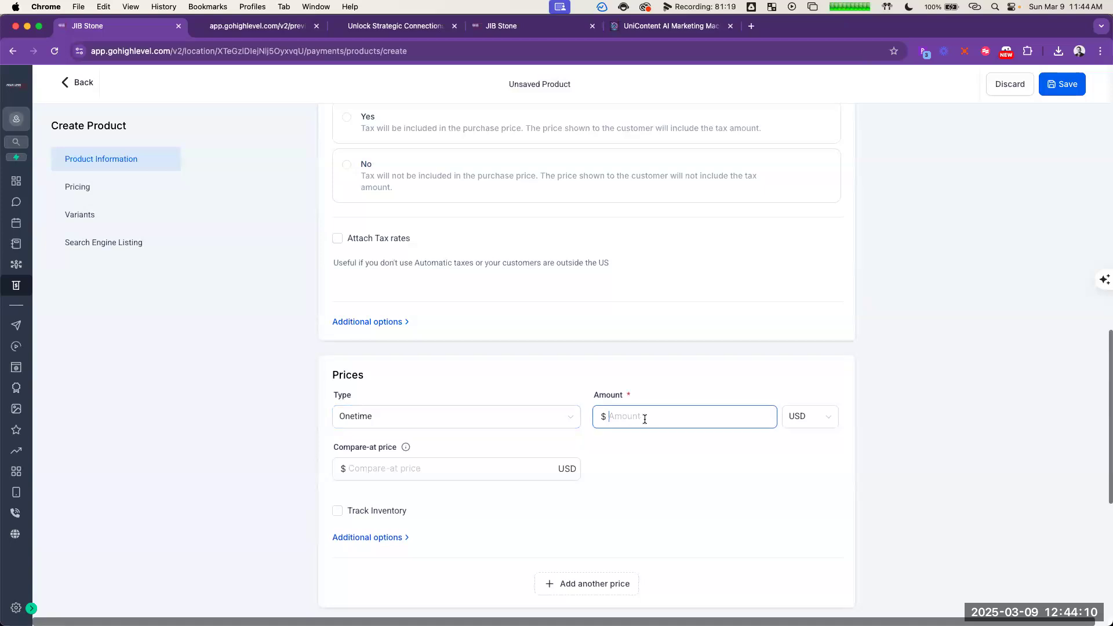
{"action": "key", "text": "super+grave"}
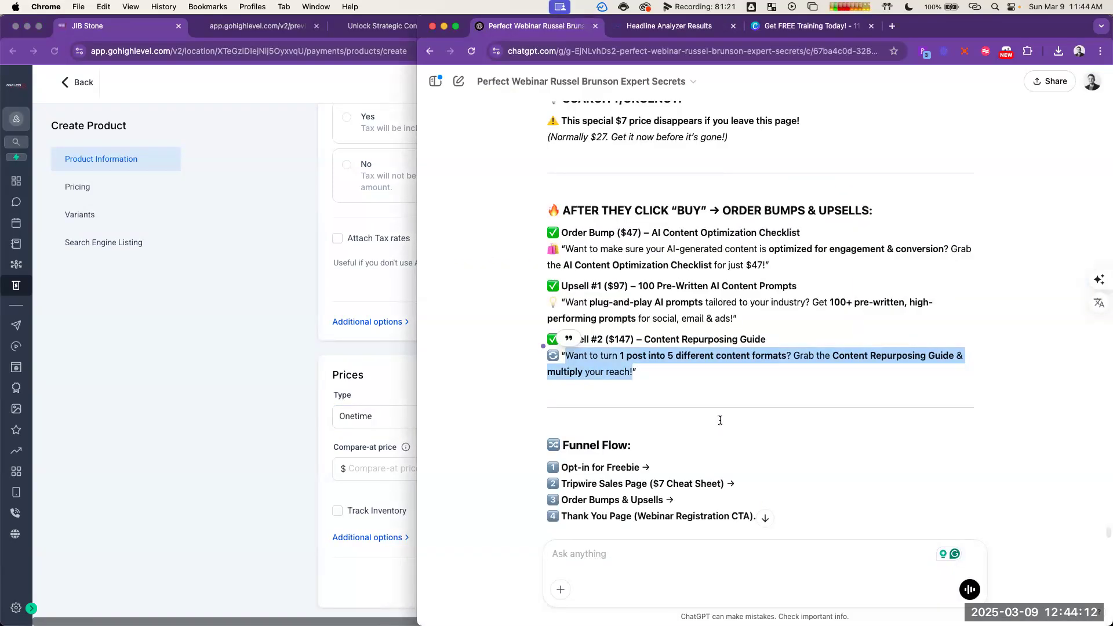
{"action": "key", "text": "super+grave"}
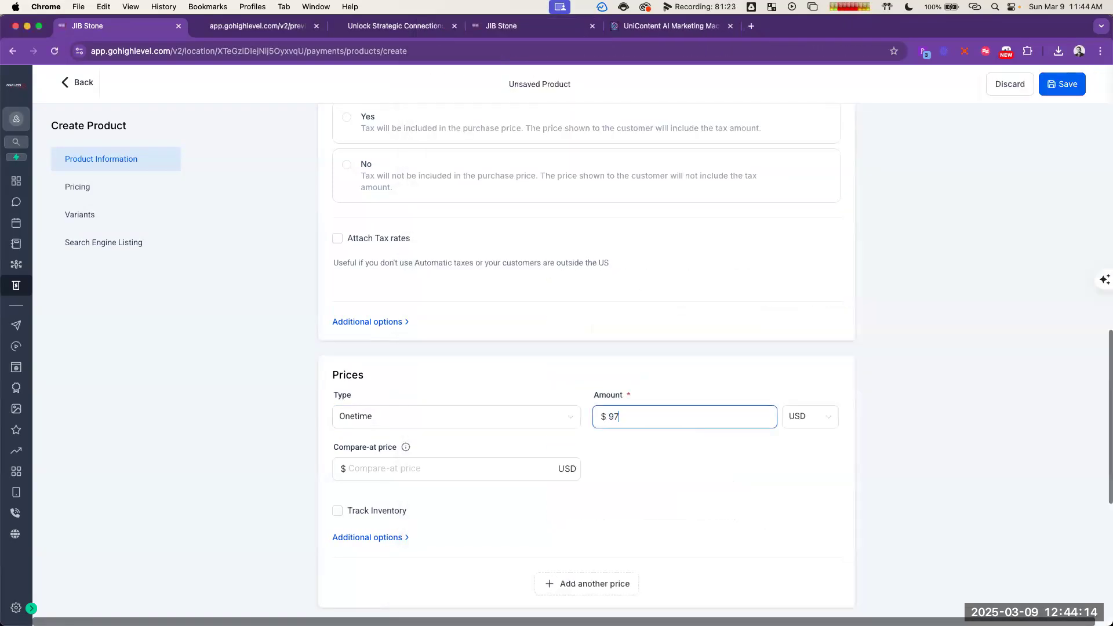
{"action": "left_click", "coordinate": [493, 469]}
{"action": "key", "text": "super+grave"}
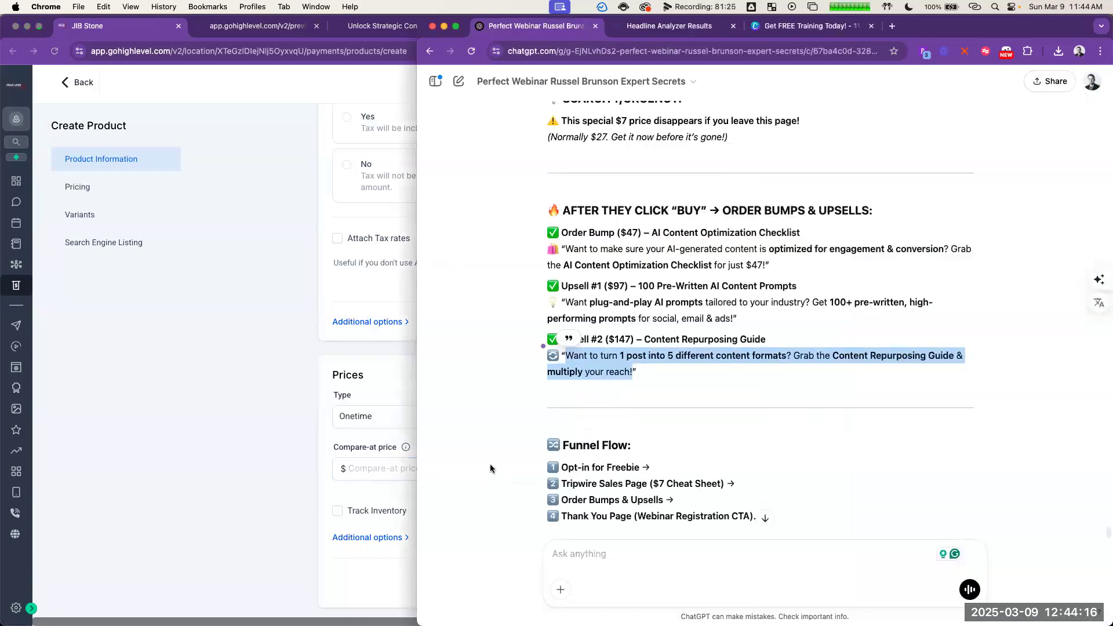
{"action": "key", "text": "super+grave"}
{"action": "type", "text": "147"}
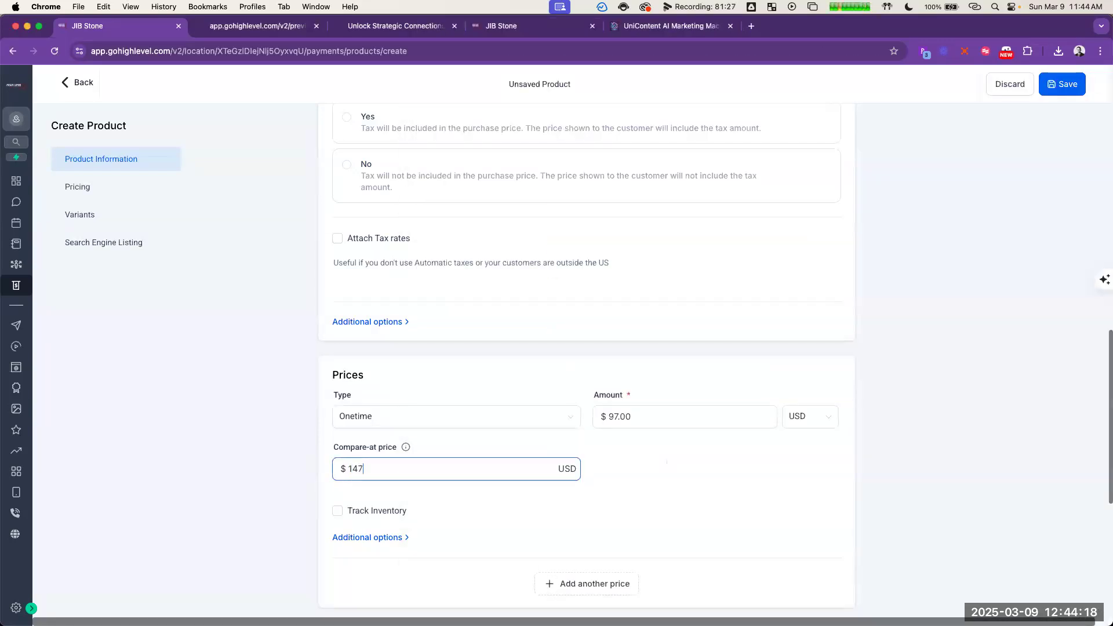
{"action": "left_click", "coordinate": [761, 460]}
Step: Save the Content Repurposing Guide product, save it again from its edit page, and return to the product list
{"action": "scroll", "coordinate": [756, 476], "scroll_direction": "down", "scroll_amount": 6}
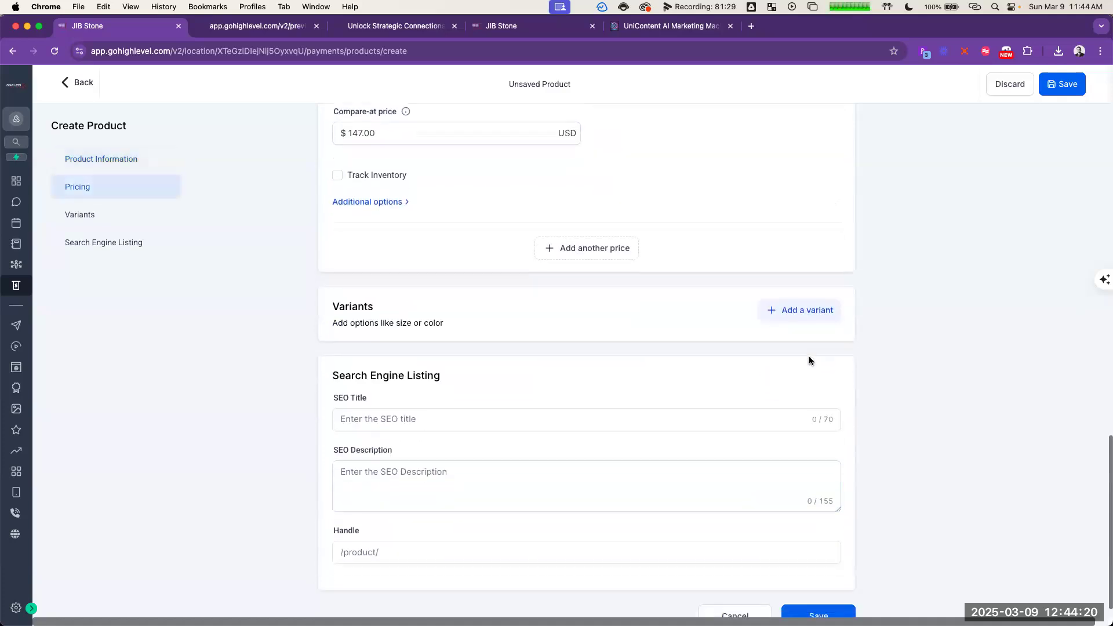
{"action": "left_click", "coordinate": [810, 599]}
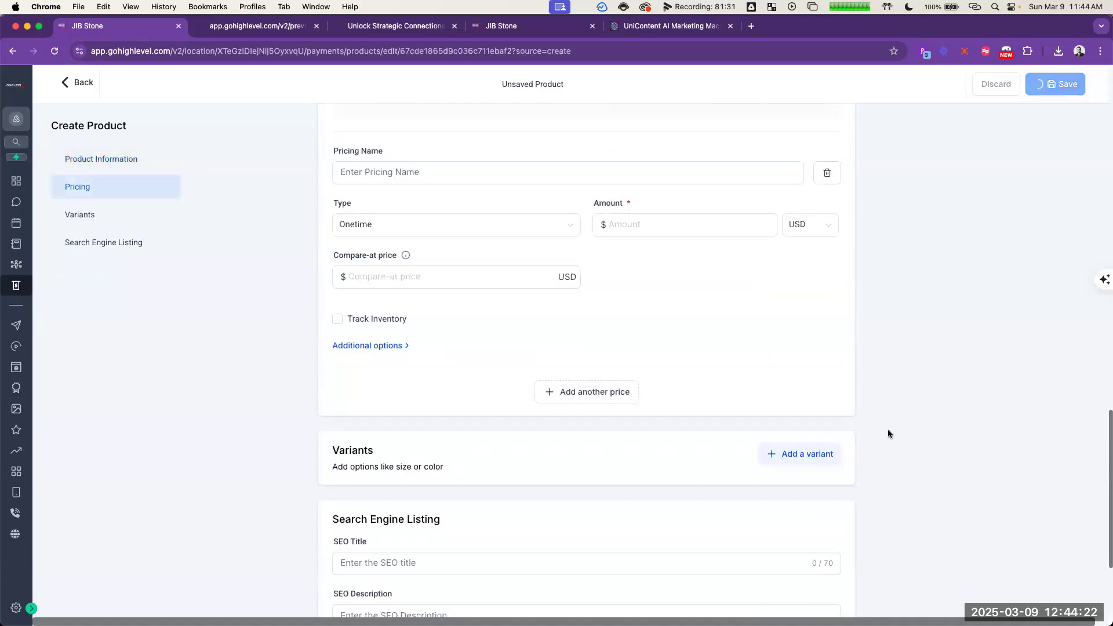
{"action": "scroll", "coordinate": [642, 414], "scroll_direction": "down", "scroll_amount": 15}
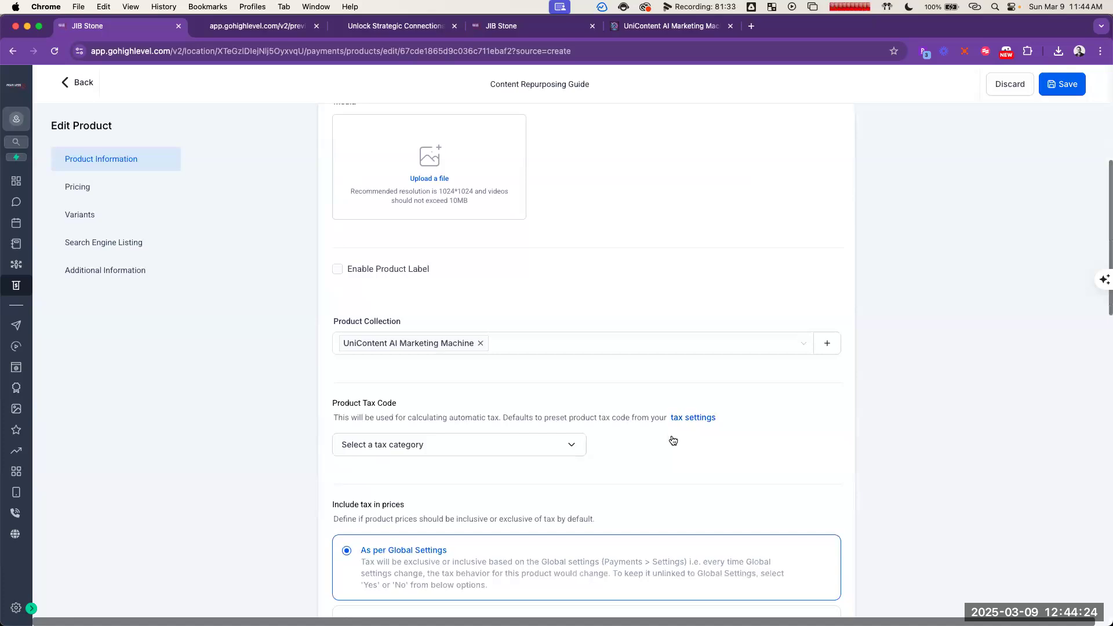
{"action": "scroll", "coordinate": [674, 441], "scroll_direction": "down", "scroll_amount": 1}
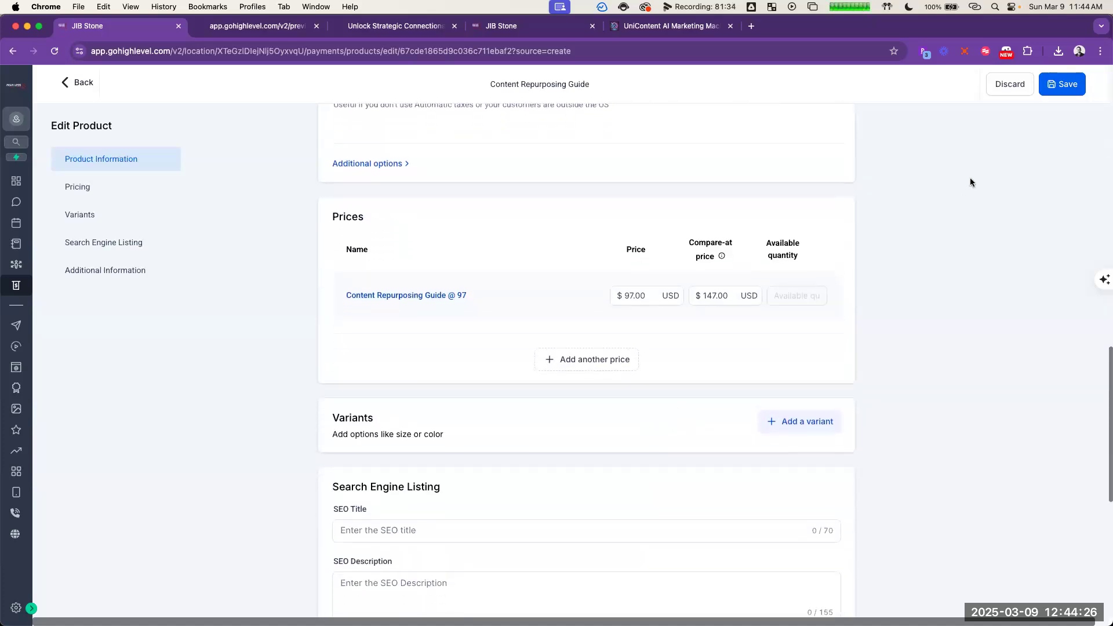
{"action": "left_click", "coordinate": [1070, 84]}
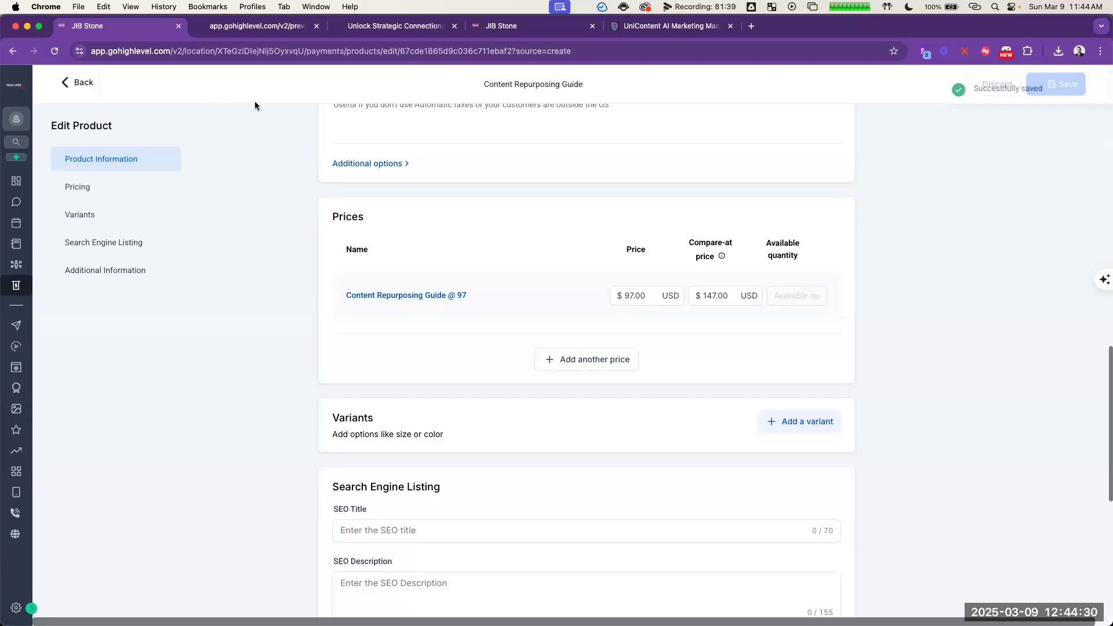
{"action": "left_click", "coordinate": [81, 83]}
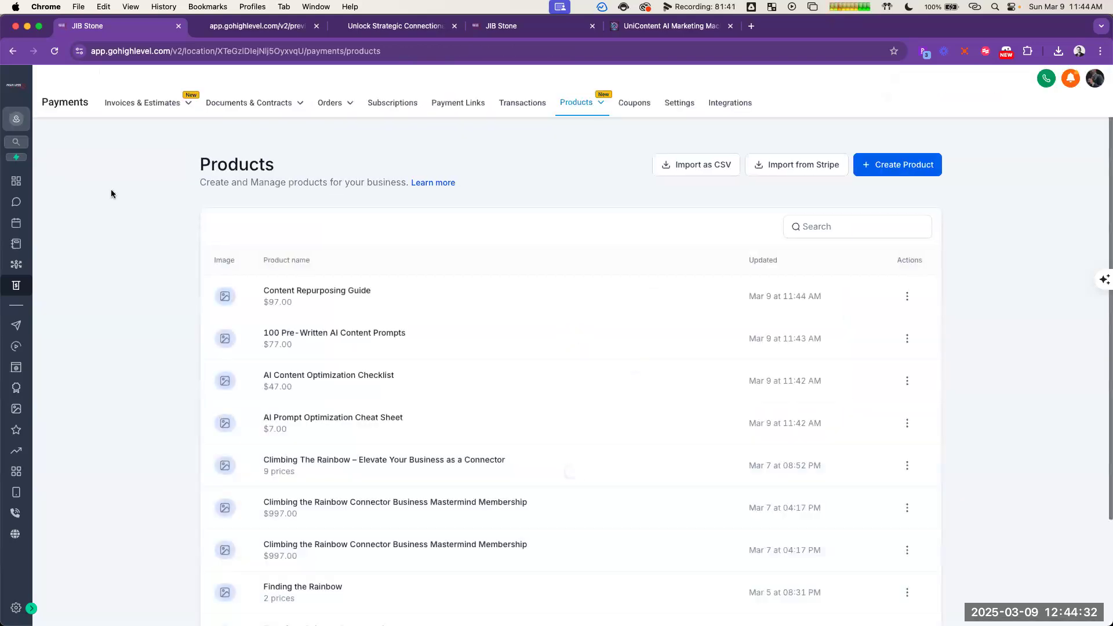
Step: Open the UniContent AI Marketing Machine funnel's Checkout Page products and start adding a product
{"action": "left_click", "coordinate": [16, 367]}
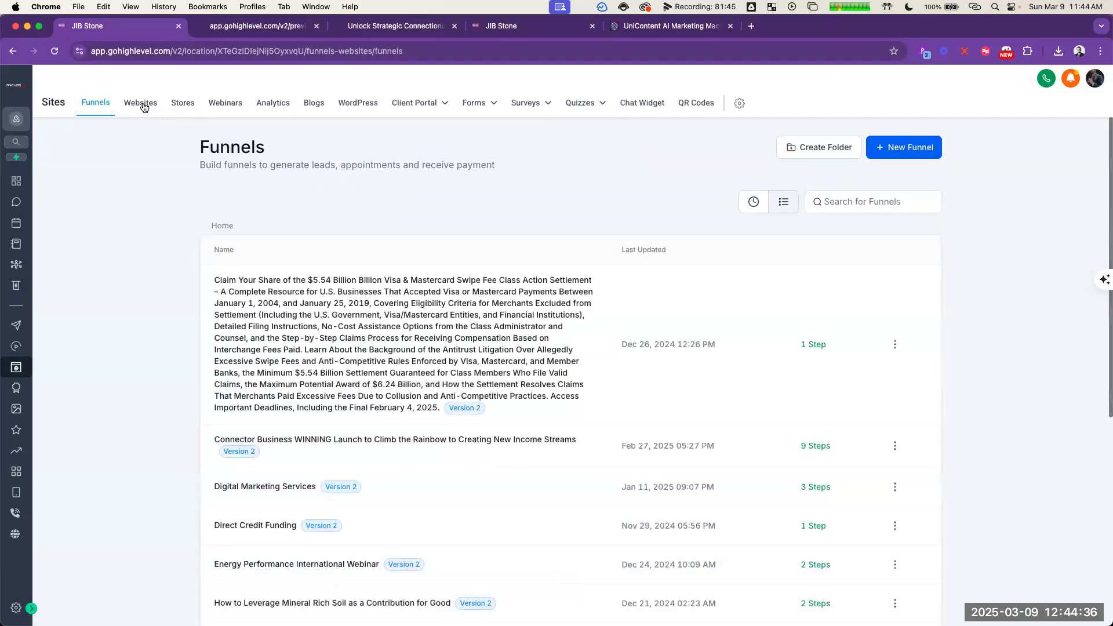
{"action": "scroll", "coordinate": [289, 347], "scroll_direction": "down", "scroll_amount": 6}
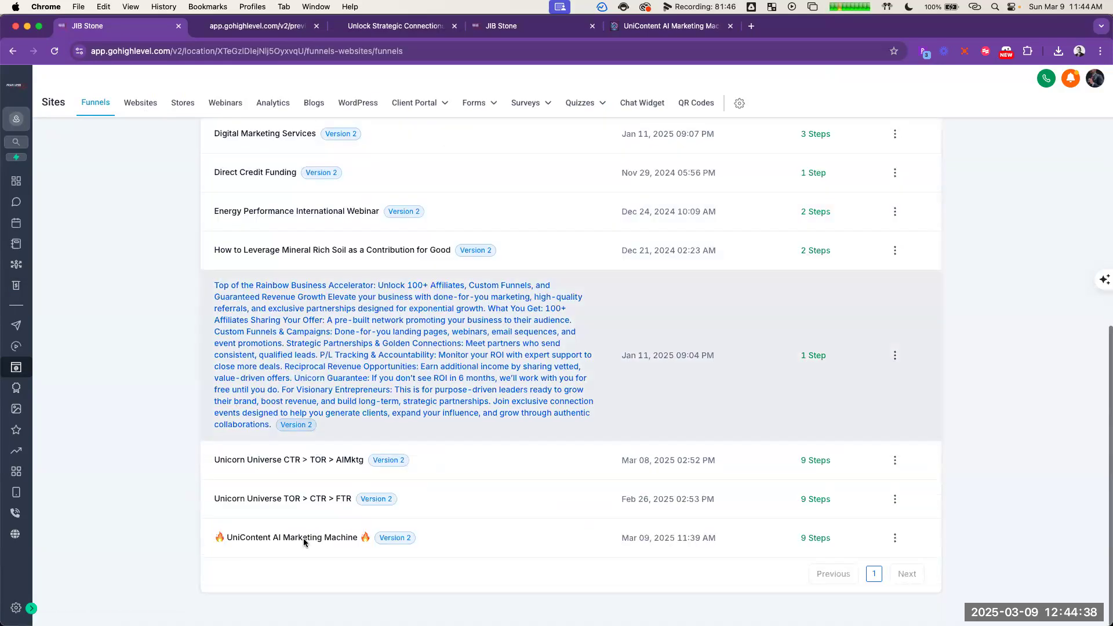
{"action": "left_click", "coordinate": [307, 539]}
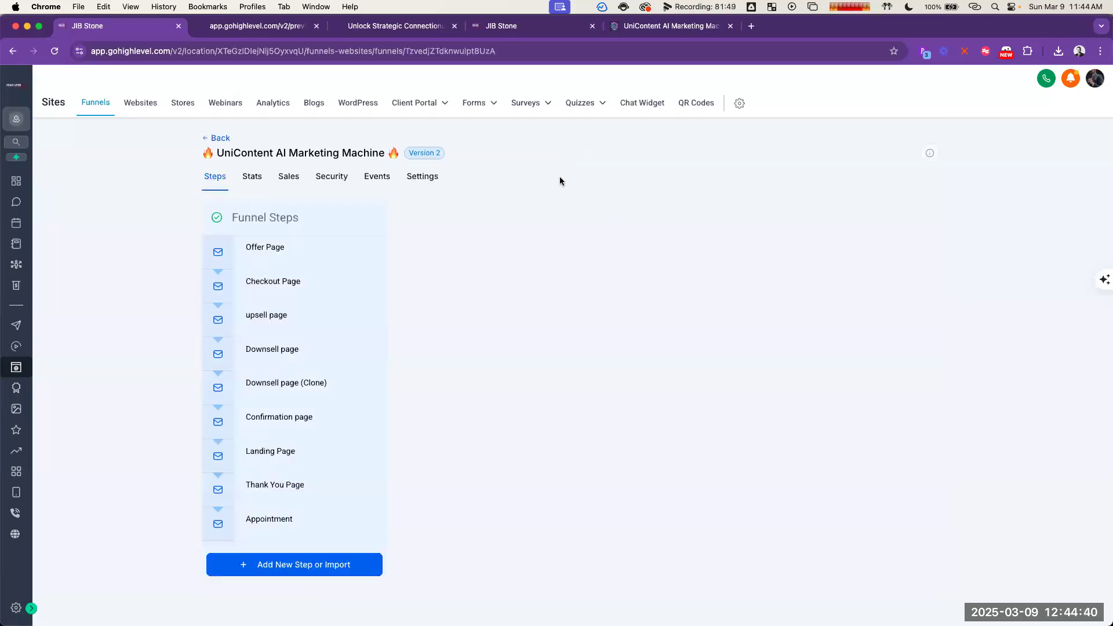
{"action": "left_click", "coordinate": [301, 284]}
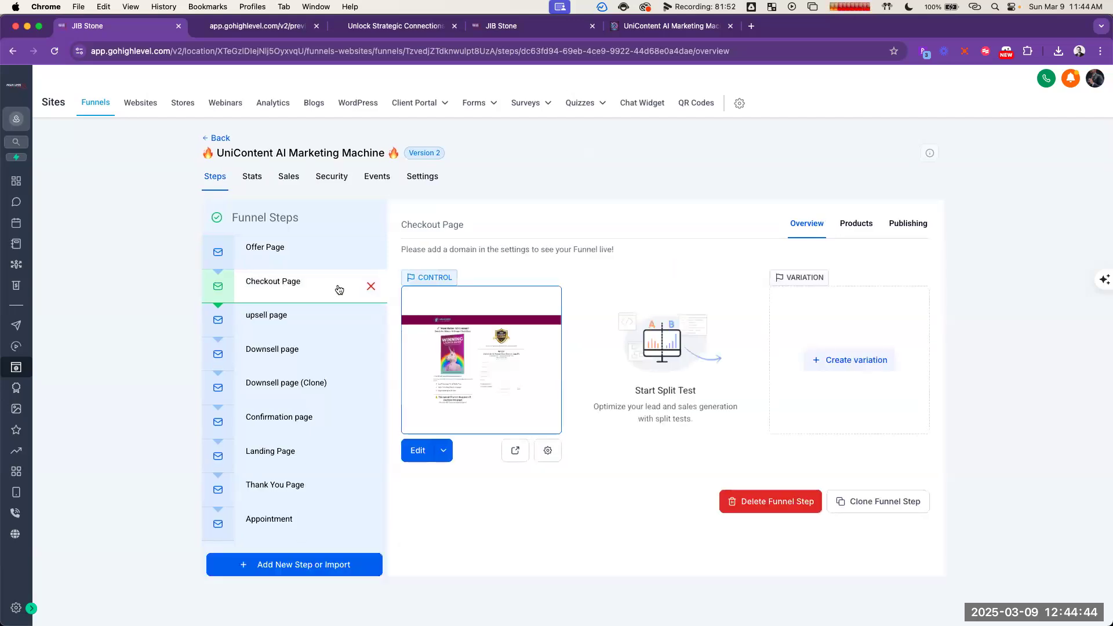
{"action": "left_click", "coordinate": [859, 226]}
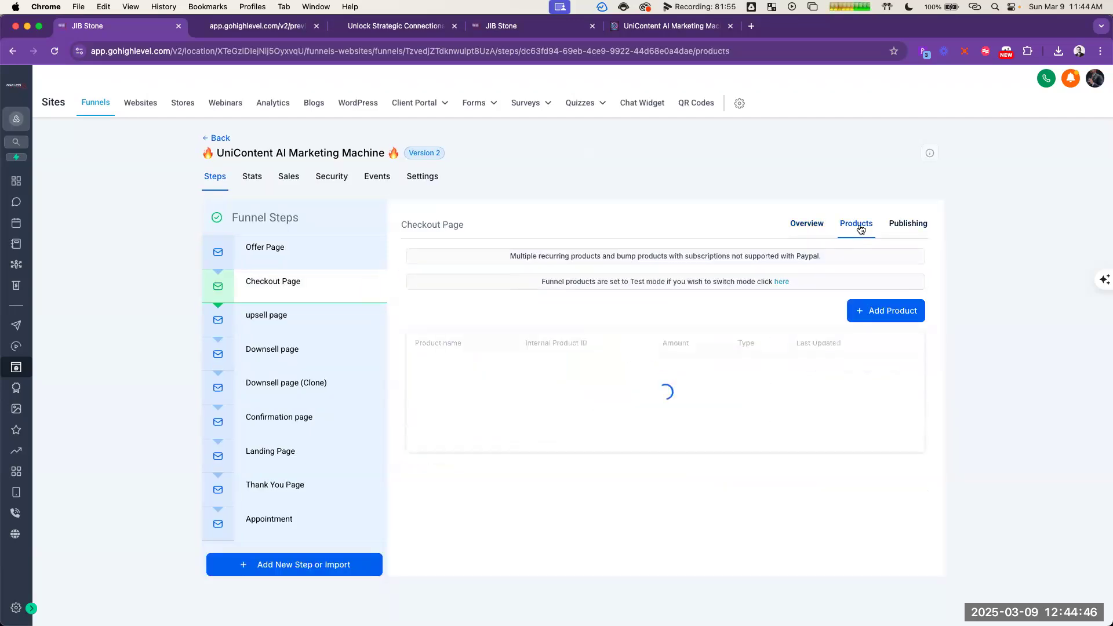
{"action": "left_click", "coordinate": [864, 287]}
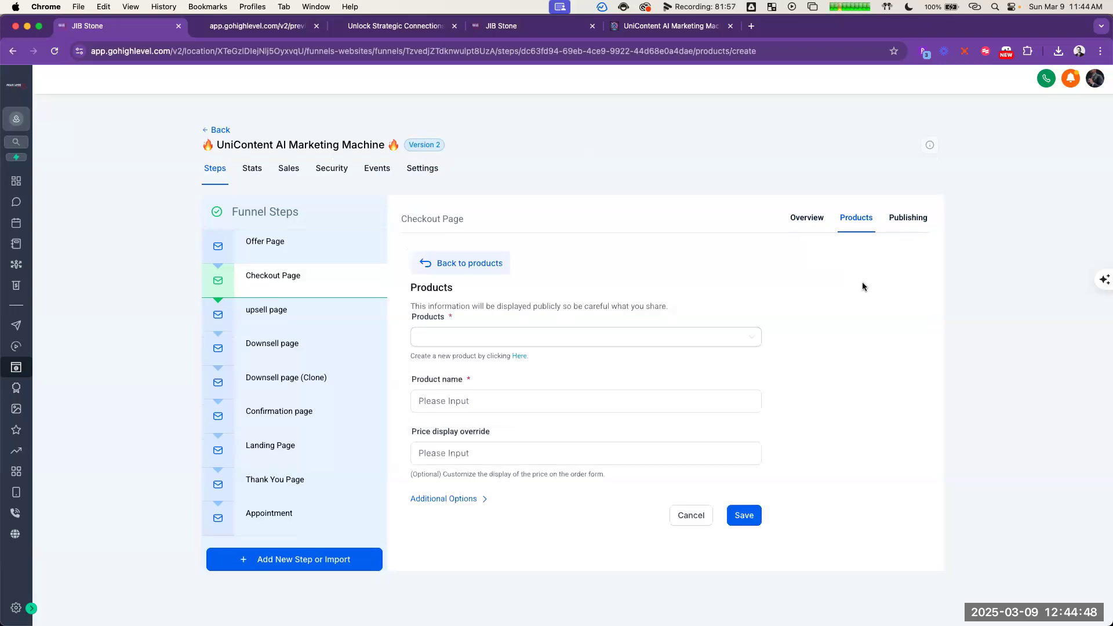
Step: Look through the available products and check the low-ticket tripwire offer in the ChatGPT outline
{"action": "left_click", "coordinate": [539, 328]}
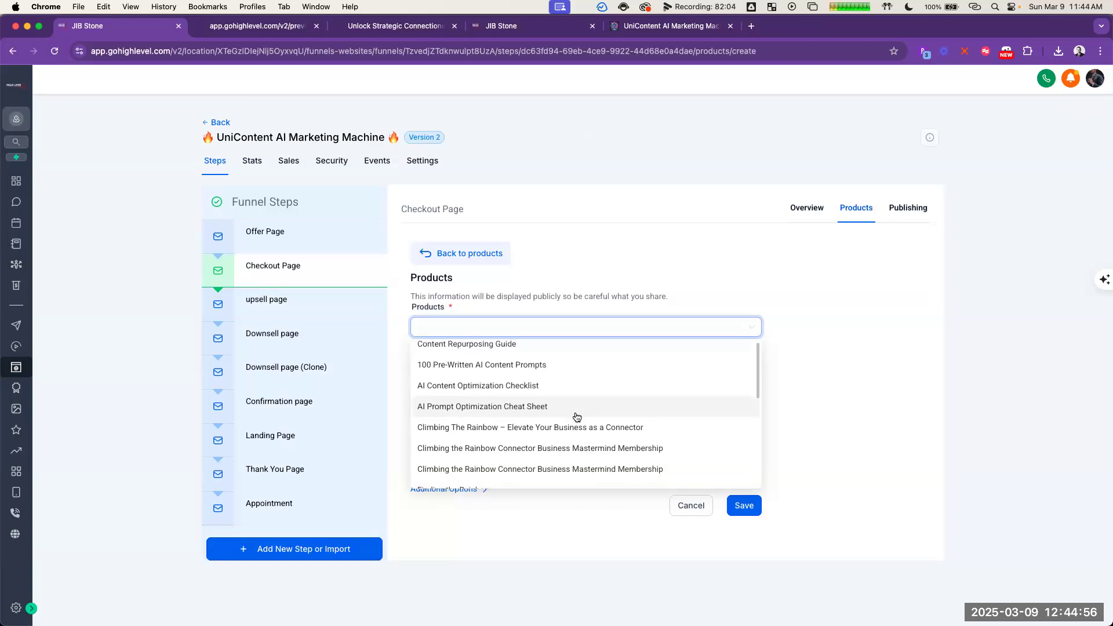
{"action": "scroll", "coordinate": [577, 417], "scroll_direction": "down", "scroll_amount": 3}
{"action": "scroll", "coordinate": [582, 414], "scroll_direction": "down", "scroll_amount": 5}
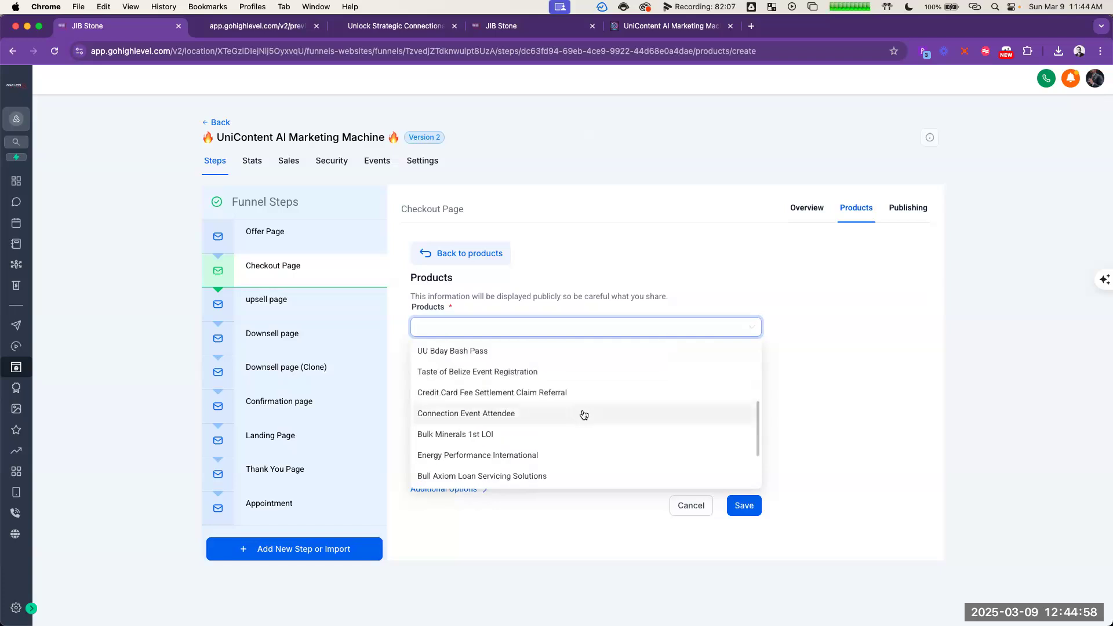
{"action": "scroll", "coordinate": [583, 415], "scroll_direction": "up", "scroll_amount": 10}
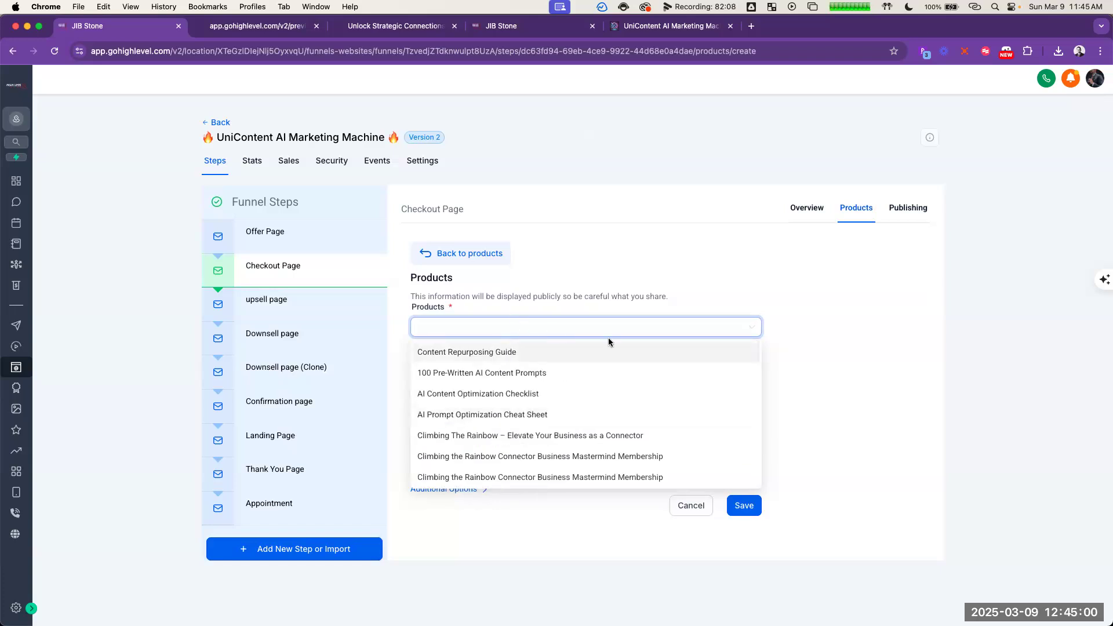
{"action": "key", "text": "super+grave"}
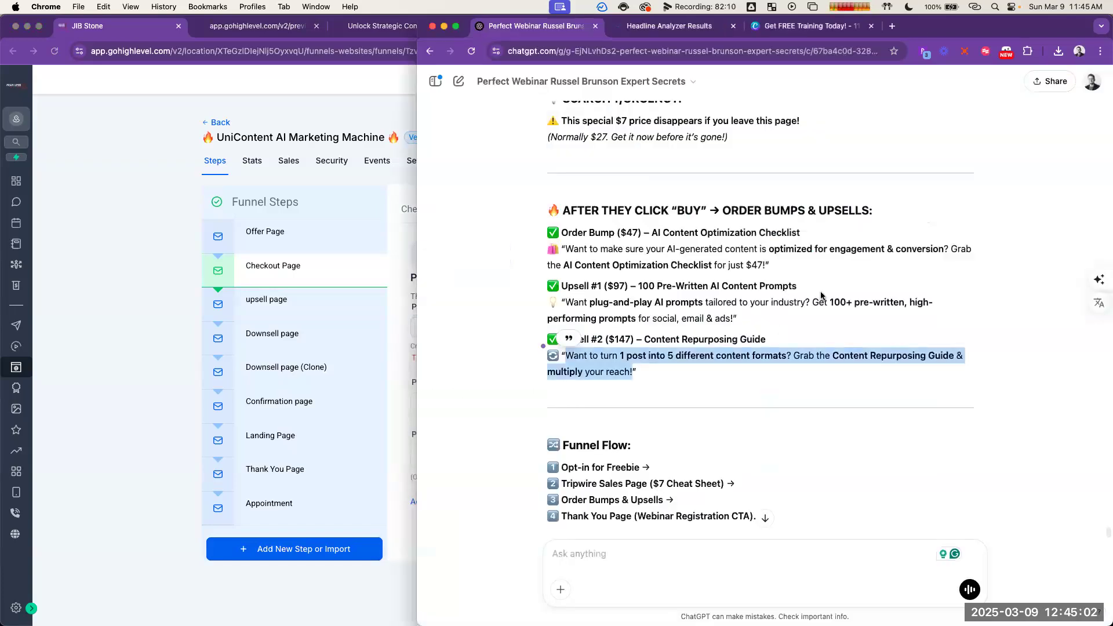
{"action": "scroll", "coordinate": [822, 301], "scroll_direction": "up", "scroll_amount": 8}
{"action": "scroll", "coordinate": [822, 306], "scroll_direction": "up", "scroll_amount": 10}
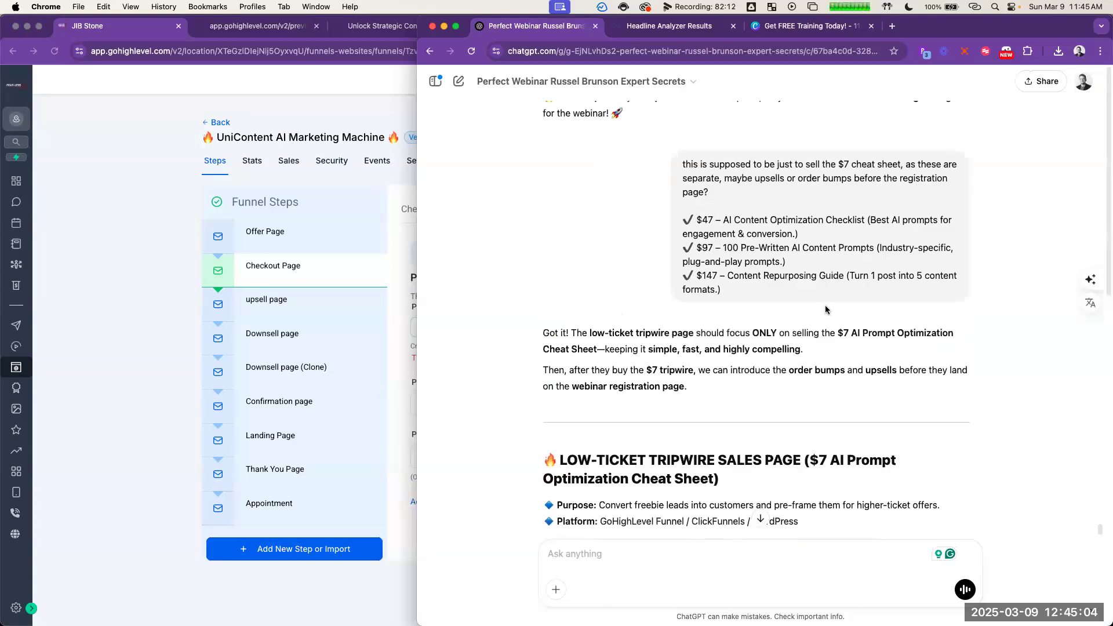
{"action": "scroll", "coordinate": [824, 312], "scroll_direction": "up", "scroll_amount": 10}
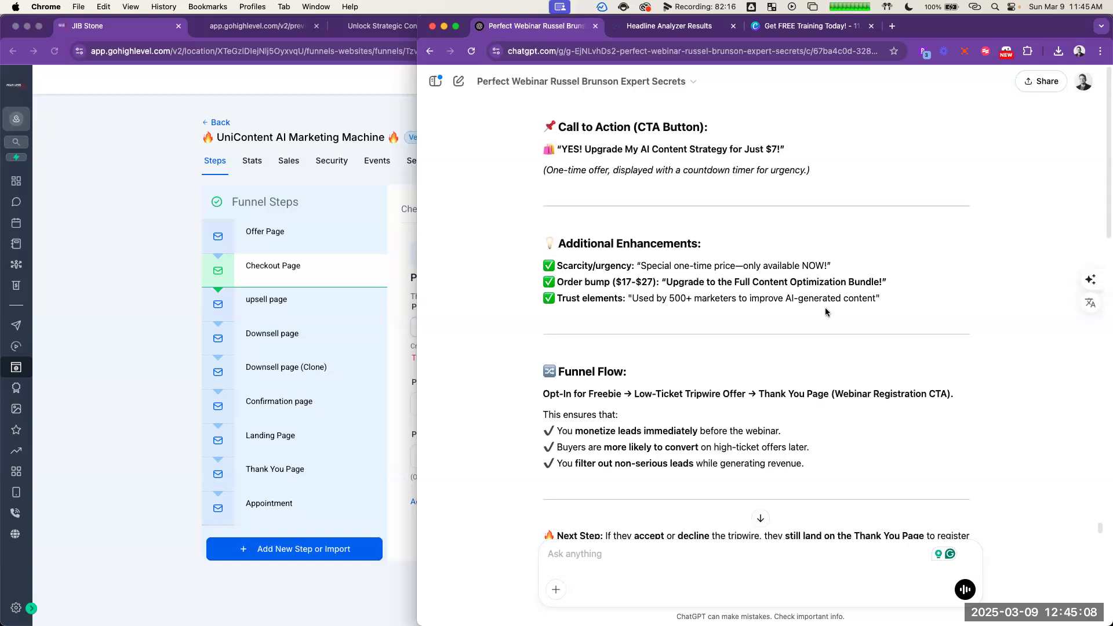
{"action": "scroll", "coordinate": [784, 293], "scroll_direction": "up", "scroll_amount": 10}
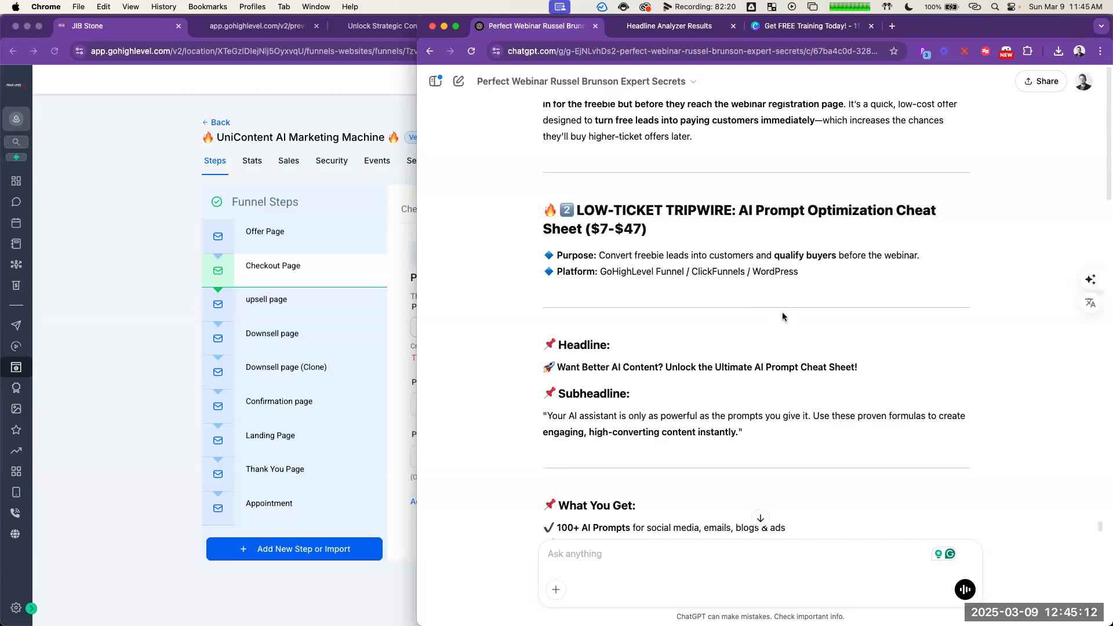
{"action": "left_click", "coordinate": [400, 211]}
Step: Choose AI Prompt Optimization Cheat Sheet as the checkout product, with the price AI Prompt Optimization Cheat Sheet @ 7
{"action": "left_click", "coordinate": [501, 331]}
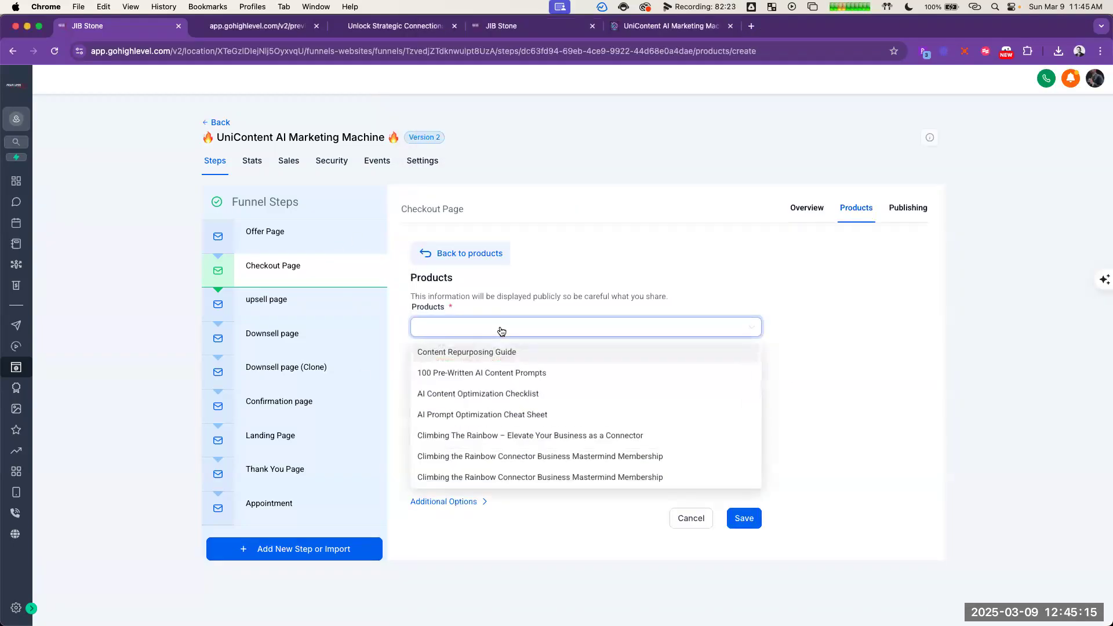
{"action": "left_click", "coordinate": [567, 415]}
{"action": "left_click", "coordinate": [540, 392]}
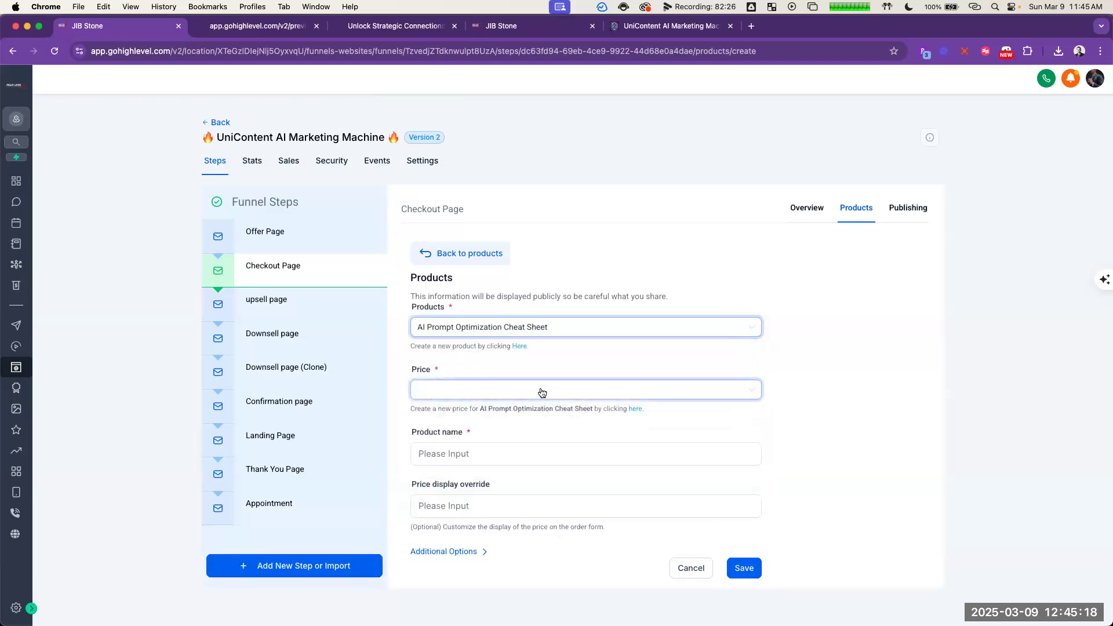
{"action": "left_click", "coordinate": [539, 412]}
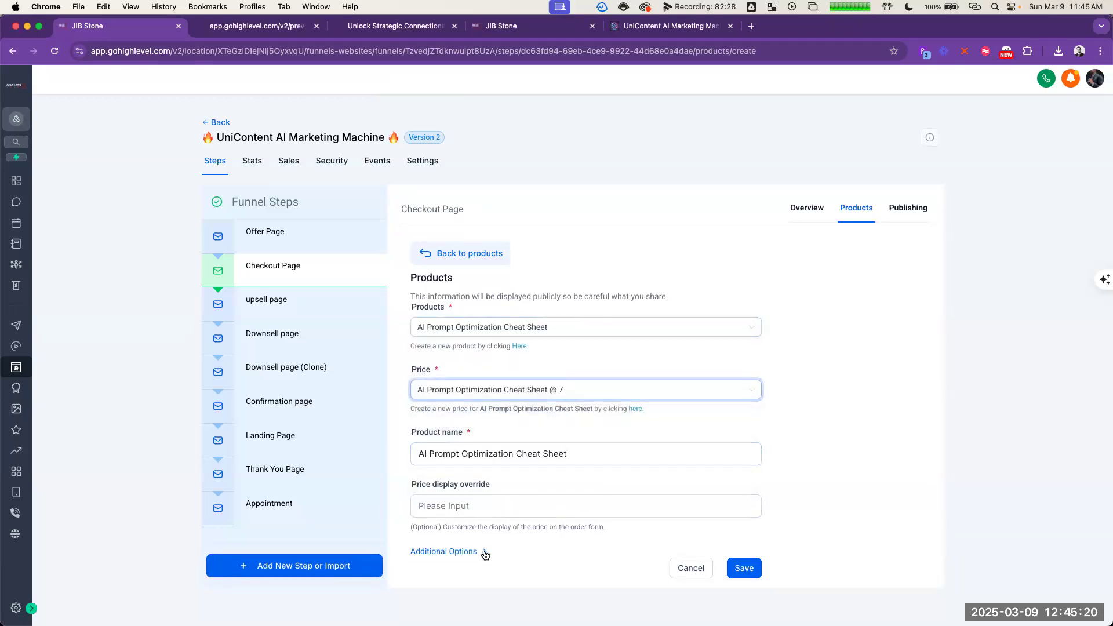
Step: Save the AI Prompt Optimization Cheat Sheet as a Checkout Page product and return to the page's overview
{"action": "left_click", "coordinate": [744, 569]}
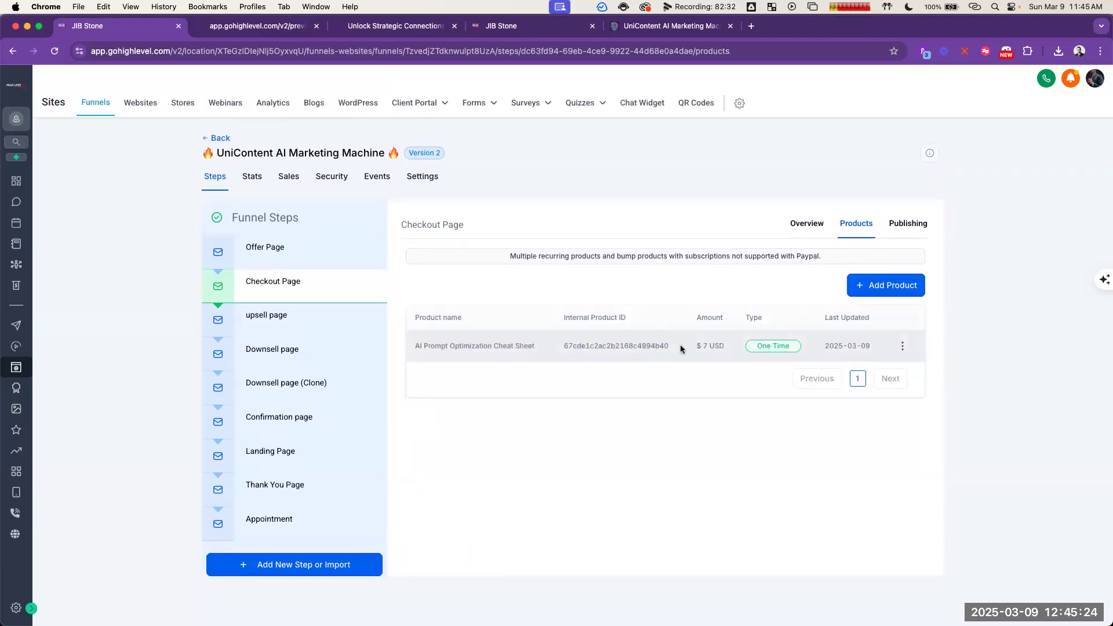
{"action": "left_click", "coordinate": [903, 346]}
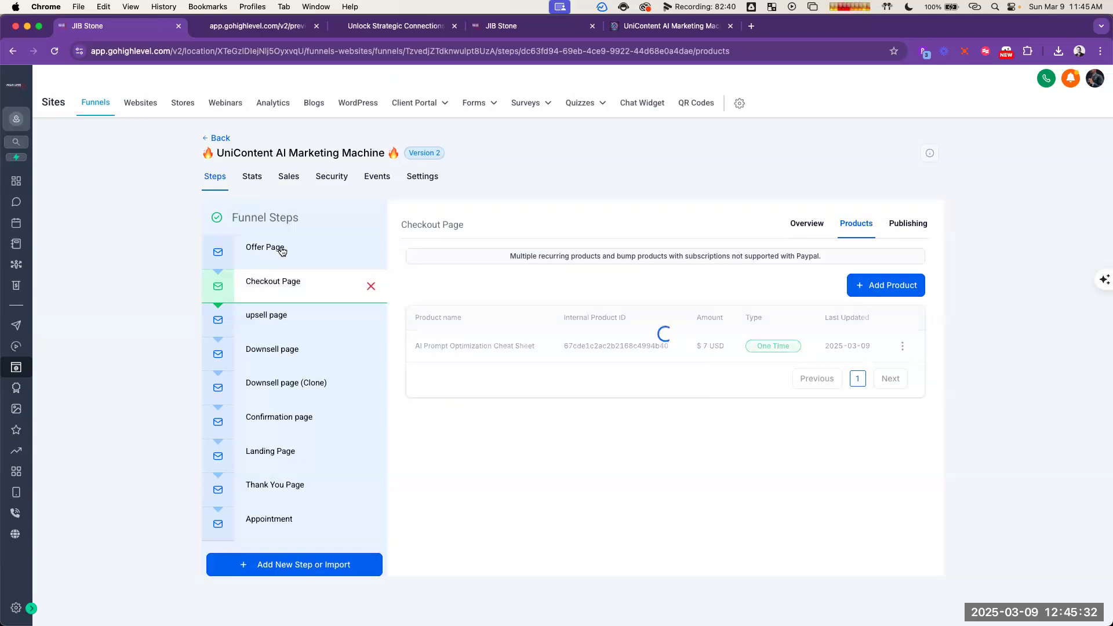
{"action": "left_click", "coordinate": [281, 247]}
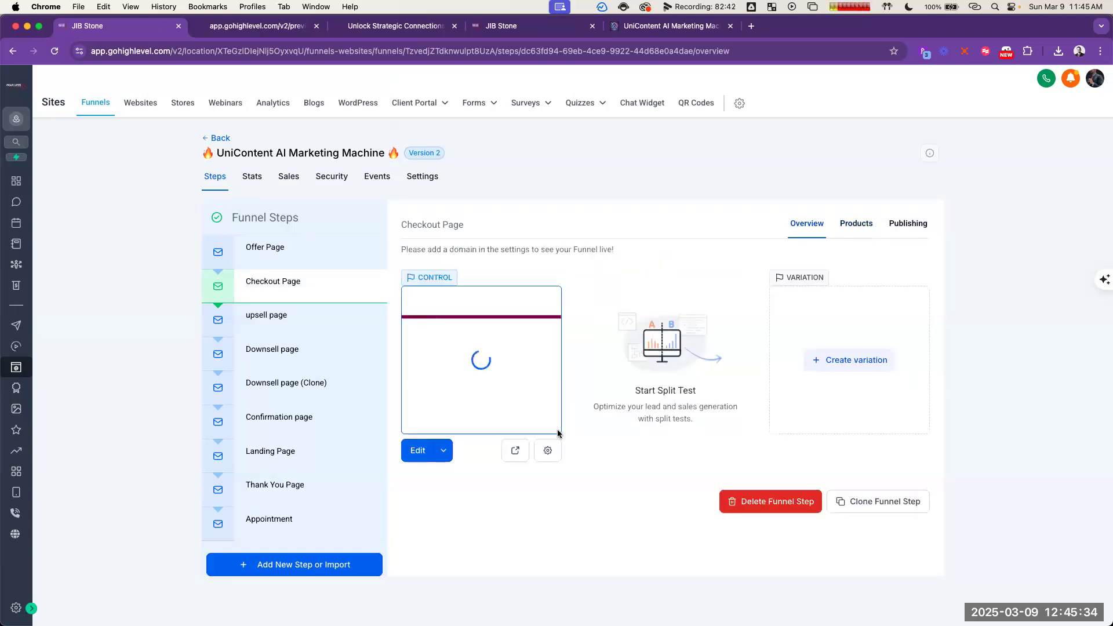
Step: Preview the Checkout Page, check the product, order summary and payment options in the order form, and return to the funnel
{"action": "left_click", "coordinate": [515, 451]}
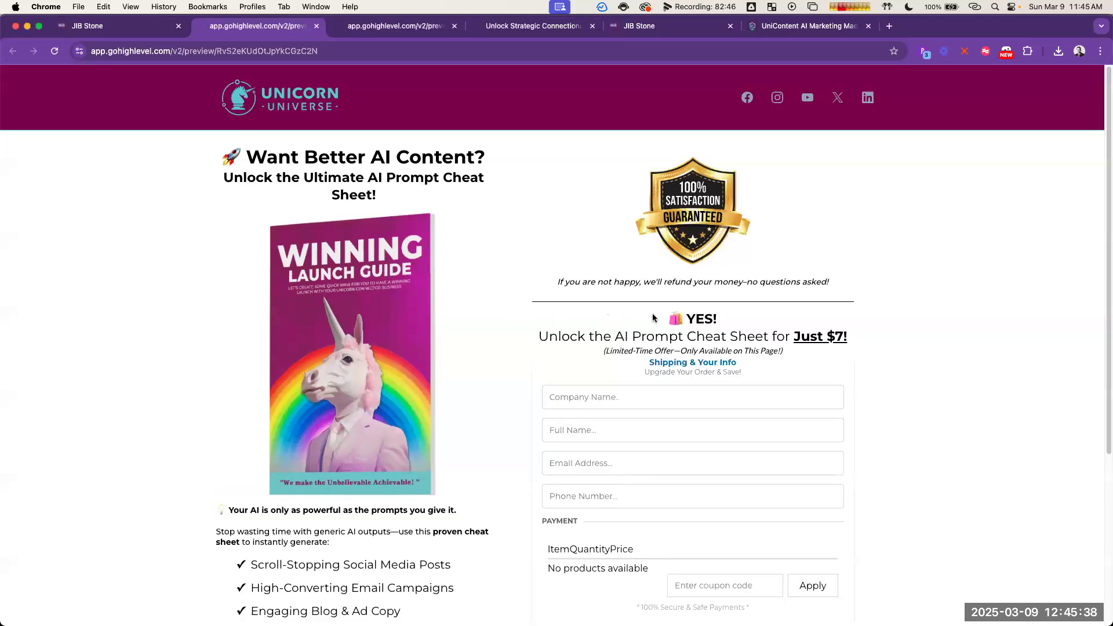
{"action": "scroll", "coordinate": [654, 316], "scroll_direction": "down", "scroll_amount": 2}
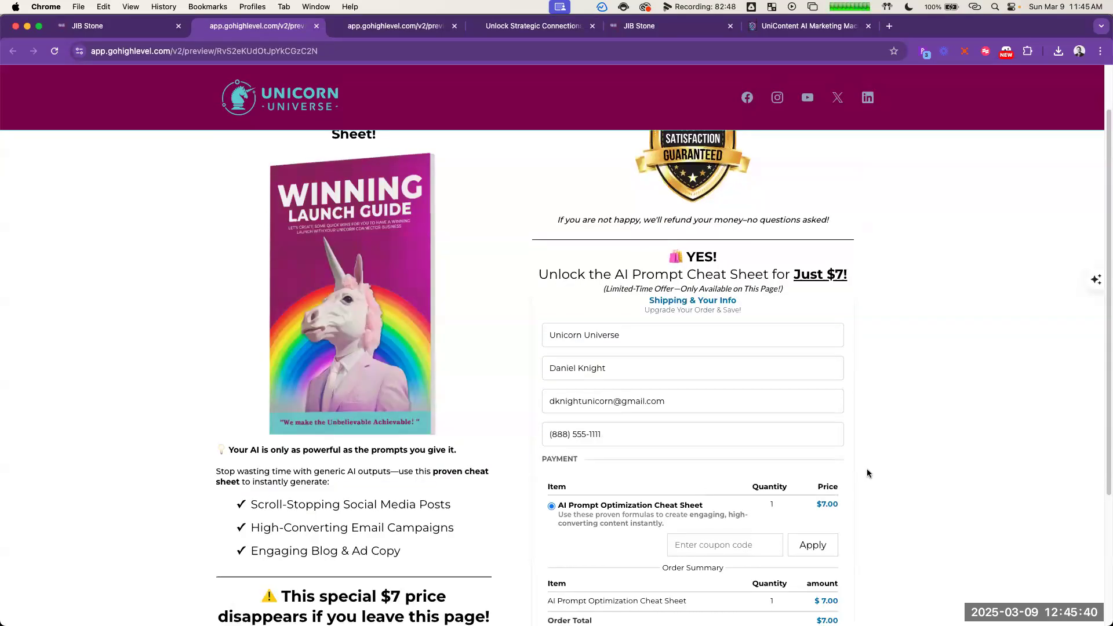
{"action": "scroll", "coordinate": [867, 473], "scroll_direction": "down", "scroll_amount": 5}
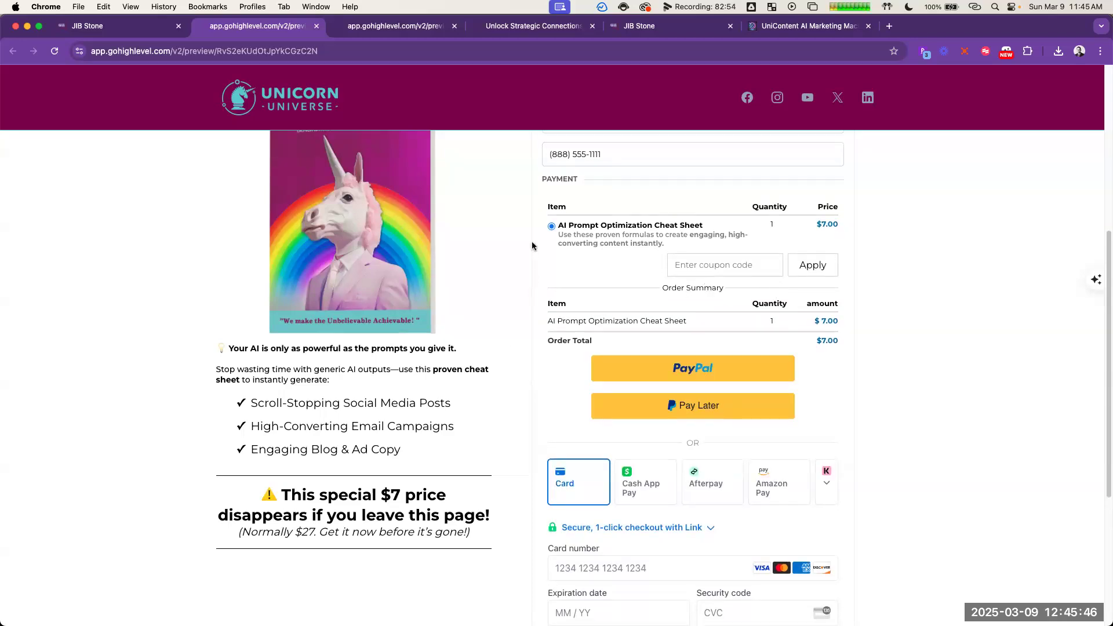
{"action": "scroll", "coordinate": [533, 245], "scroll_direction": "down", "scroll_amount": 3}
{"action": "scroll", "coordinate": [635, 435], "scroll_direction": "up", "scroll_amount": 6}
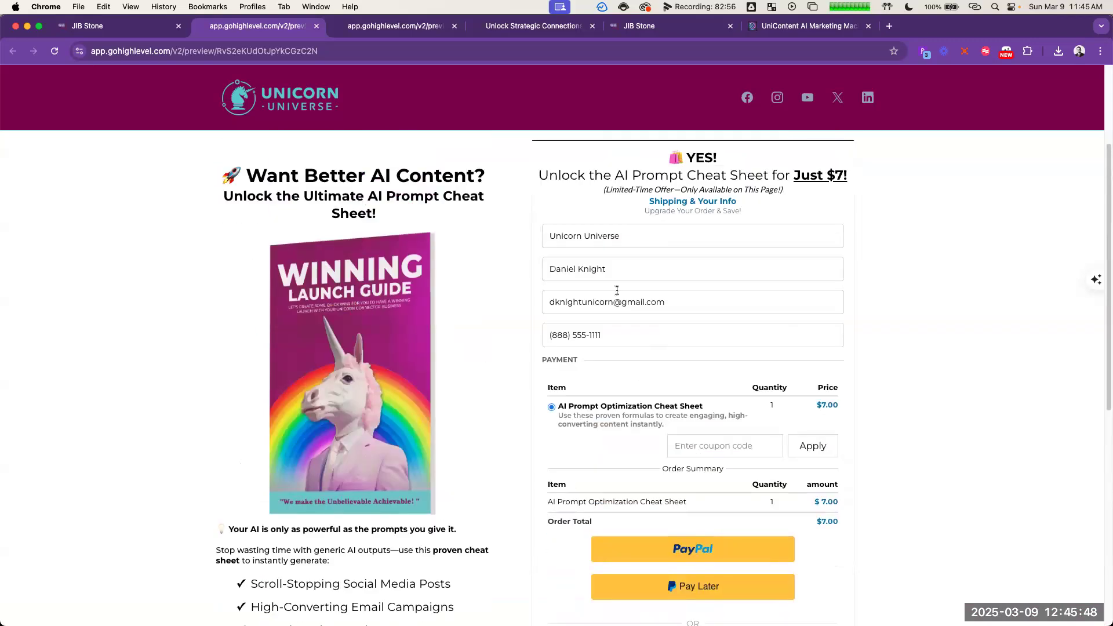
{"action": "scroll", "coordinate": [525, 371], "scroll_direction": "up", "scroll_amount": 3}
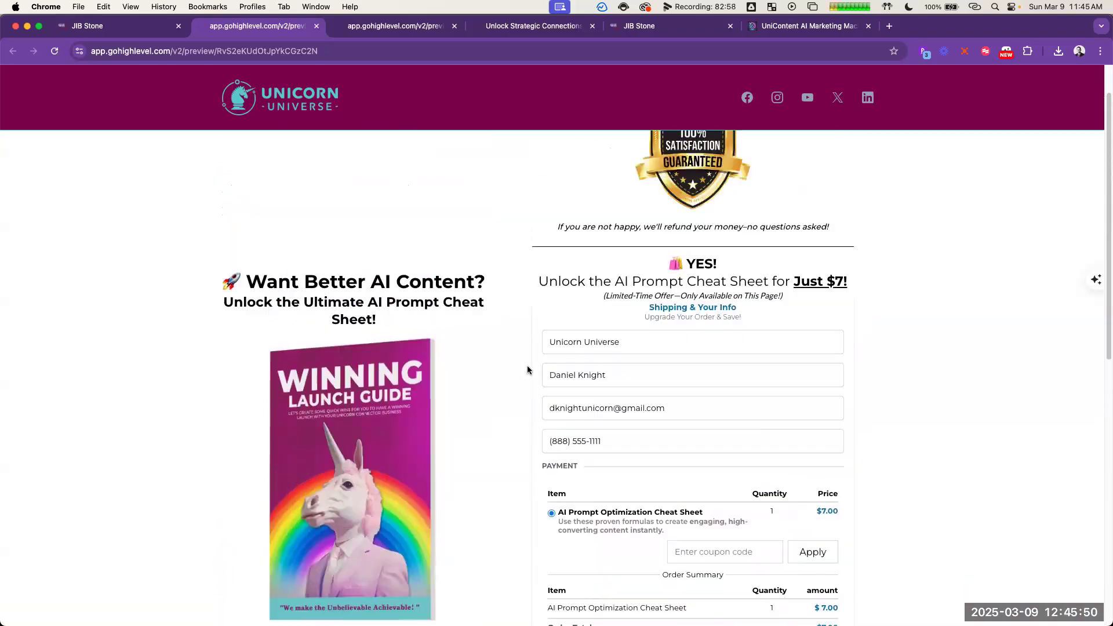
{"action": "scroll", "coordinate": [525, 371], "scroll_direction": "down", "scroll_amount": 3}
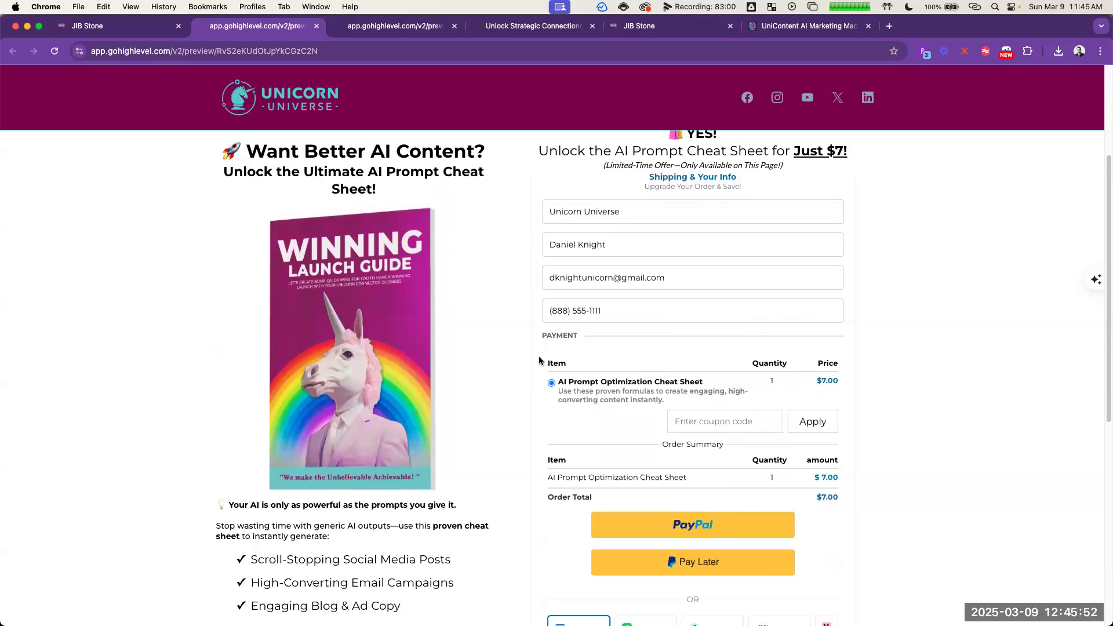
{"action": "scroll", "coordinate": [742, 400], "scroll_direction": "down", "scroll_amount": 2}
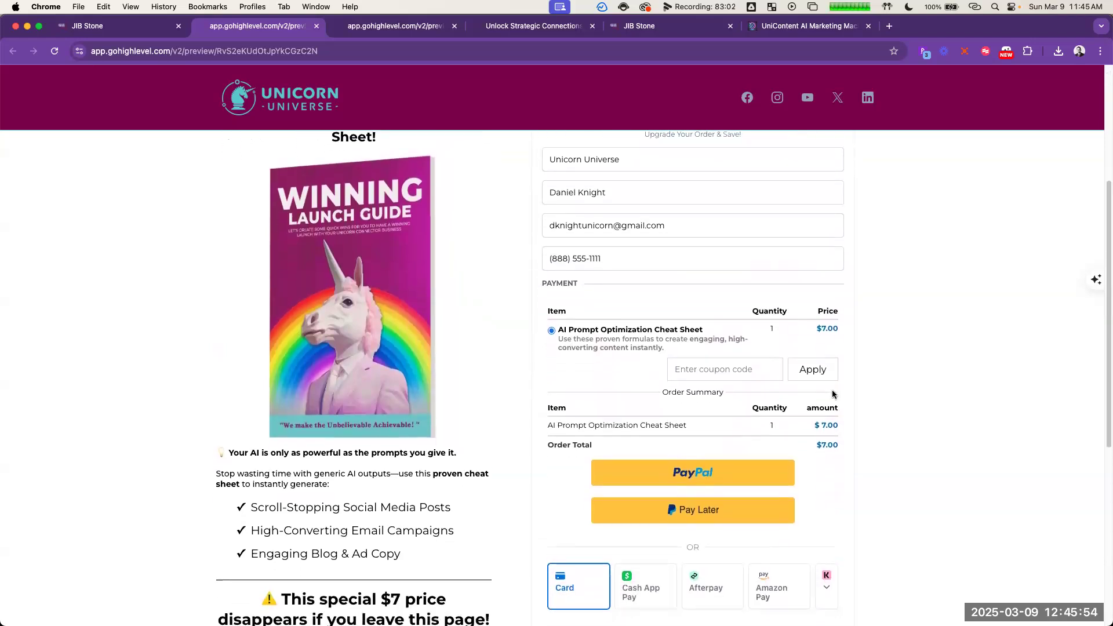
{"action": "left_click", "coordinate": [134, 26]}
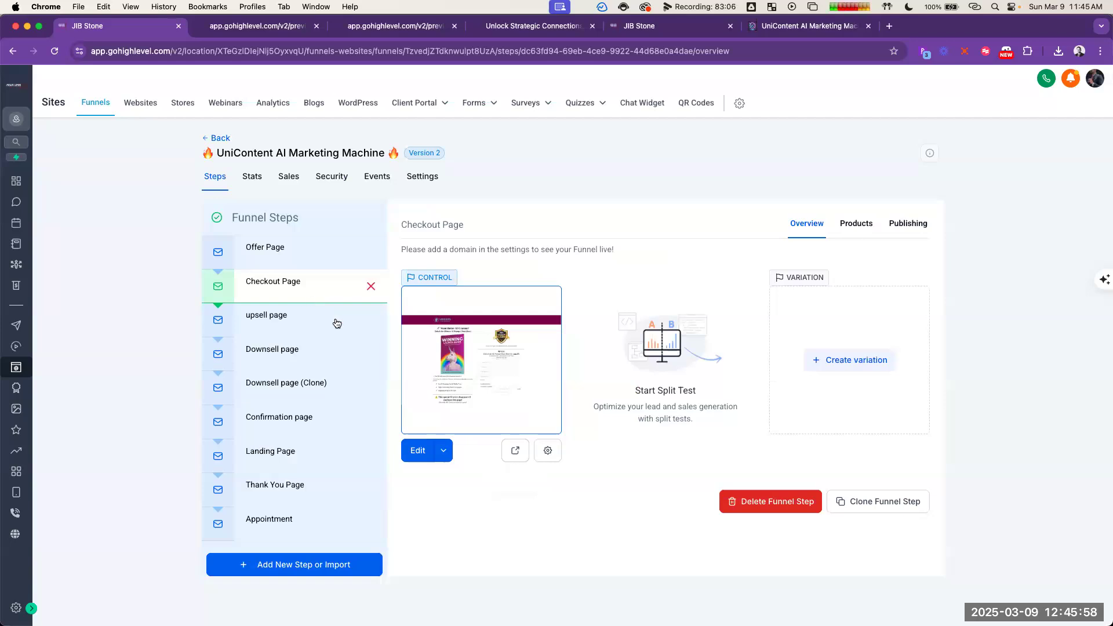
{"action": "left_click", "coordinate": [445, 454]}
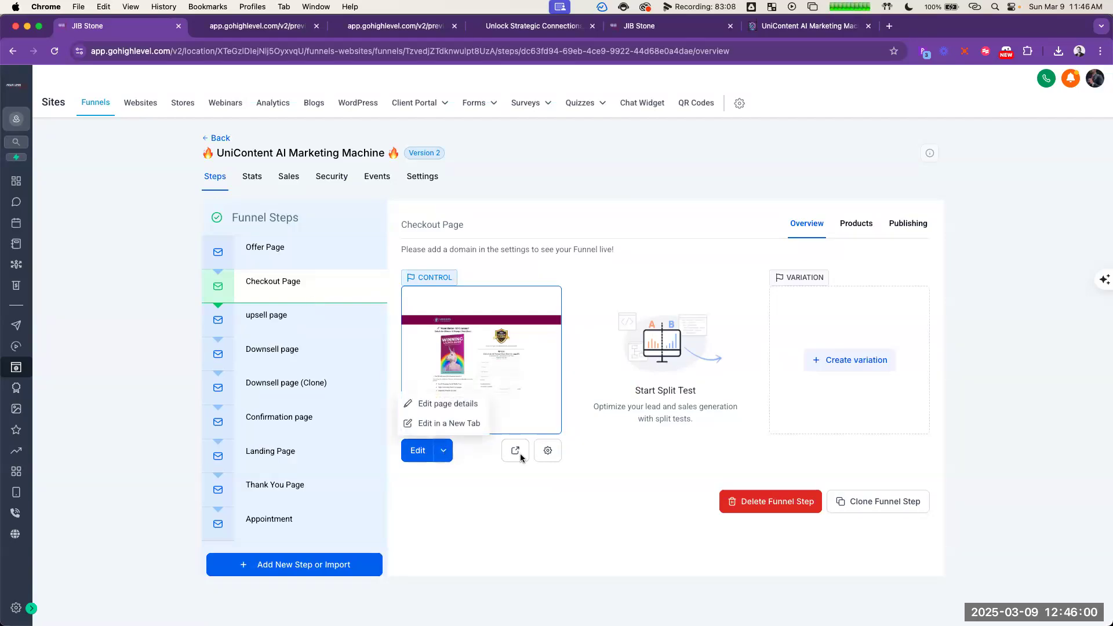
{"action": "left_click", "coordinate": [549, 453]}
{"action": "left_click", "coordinate": [600, 442]}
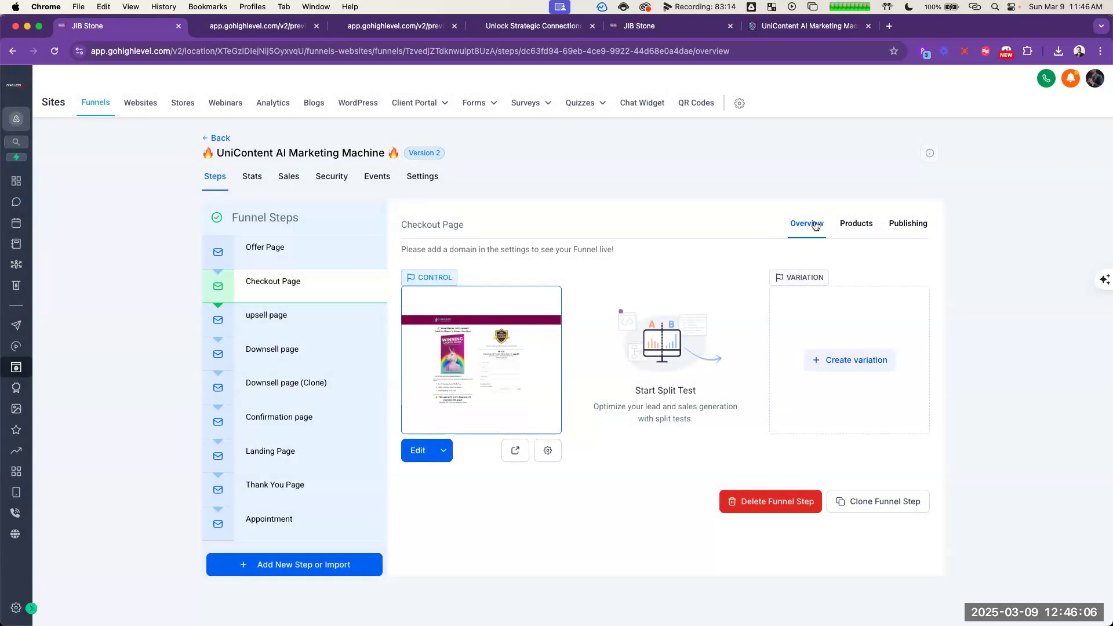
Step: Add the Content Repurposing Guide with its $97 price to the Checkout Page's products and save it
{"action": "left_click", "coordinate": [865, 224]}
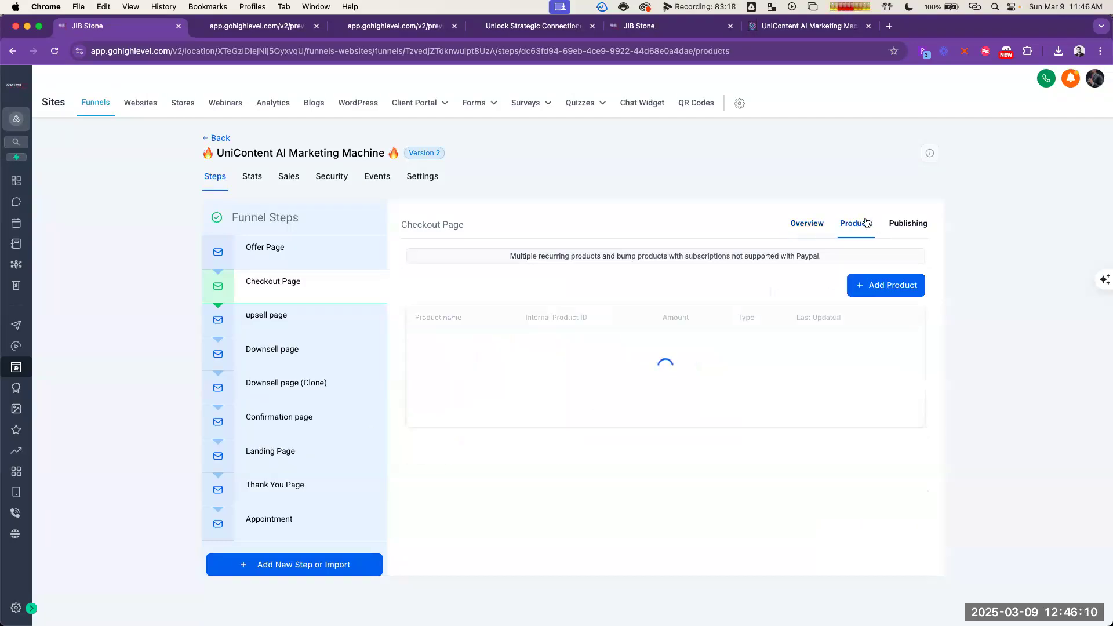
{"action": "left_click", "coordinate": [876, 291]}
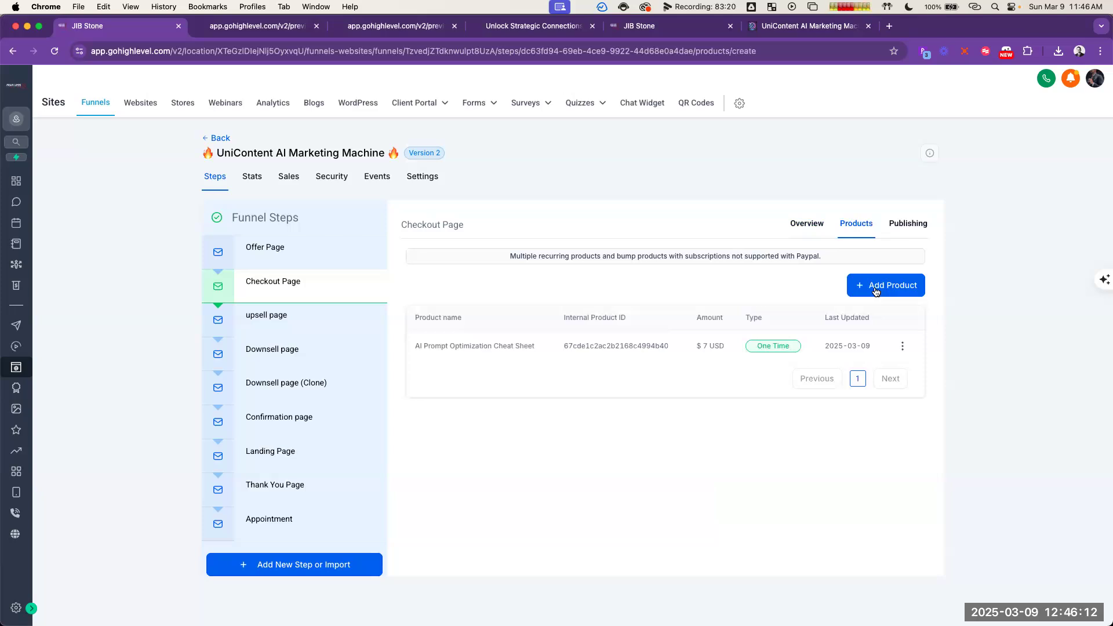
{"action": "left_click", "coordinate": [586, 331]}
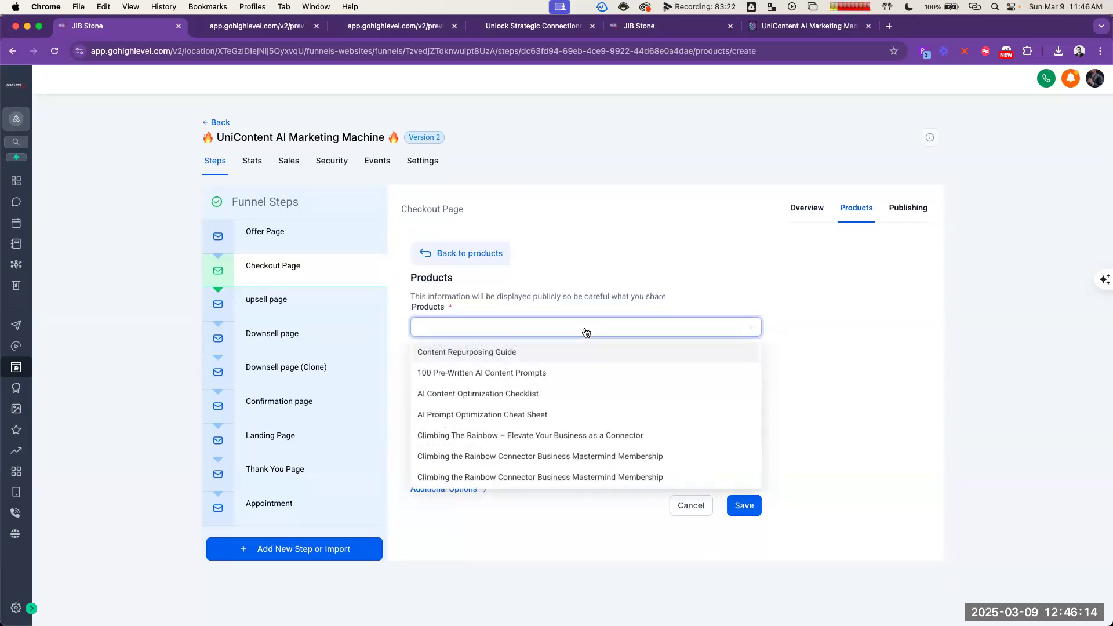
{"action": "left_click", "coordinate": [510, 353]}
{"action": "left_click", "coordinate": [566, 390]}
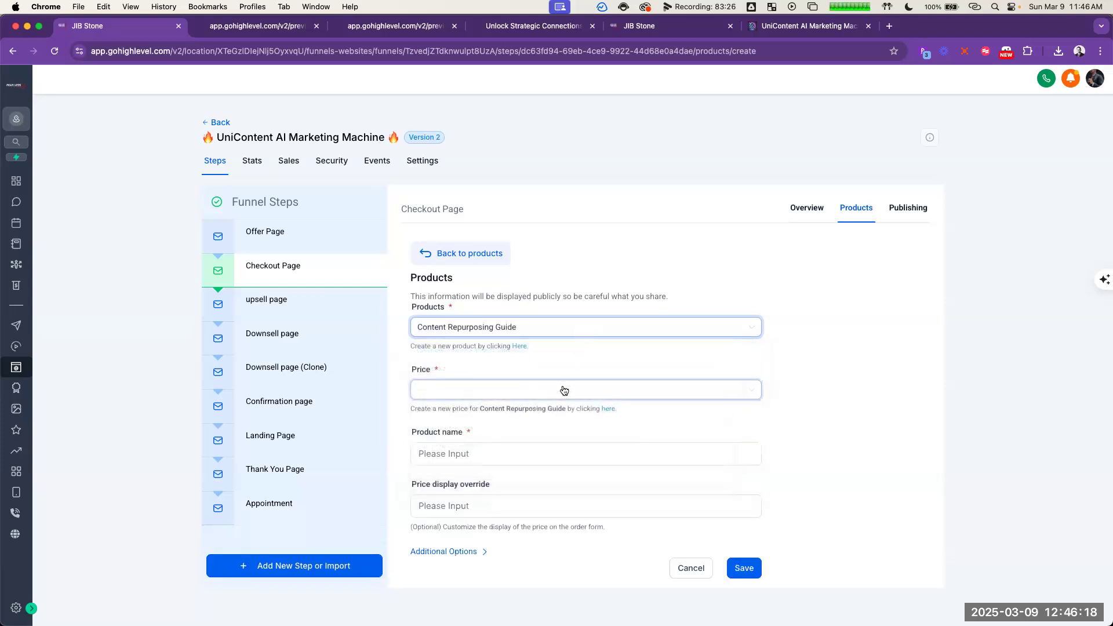
{"action": "left_click", "coordinate": [532, 411]}
{"action": "left_click", "coordinate": [744, 568]}
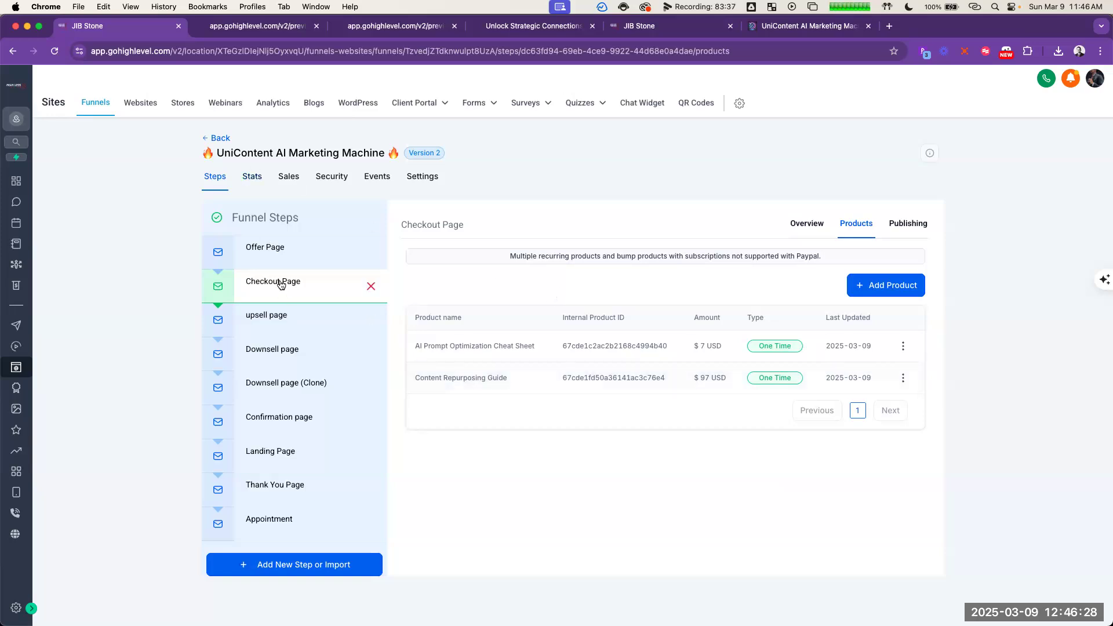
Step: Return to the funnel steps and open the Checkout Page in the page builder
{"action": "left_click", "coordinate": [414, 176]}
{"action": "left_click", "coordinate": [220, 177]}
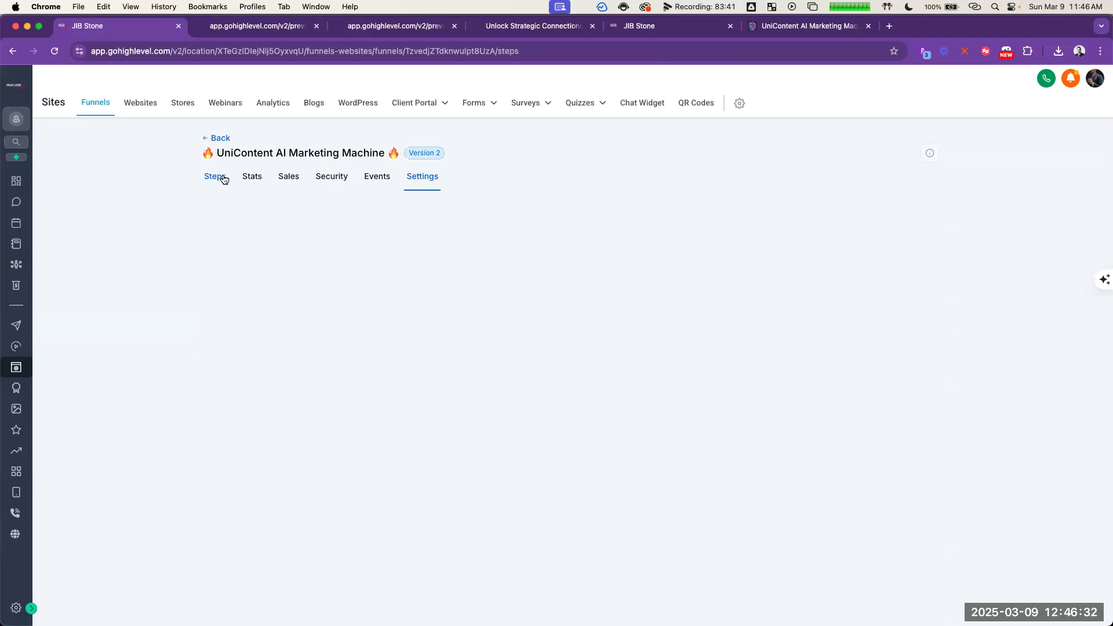
{"action": "left_click", "coordinate": [288, 287]}
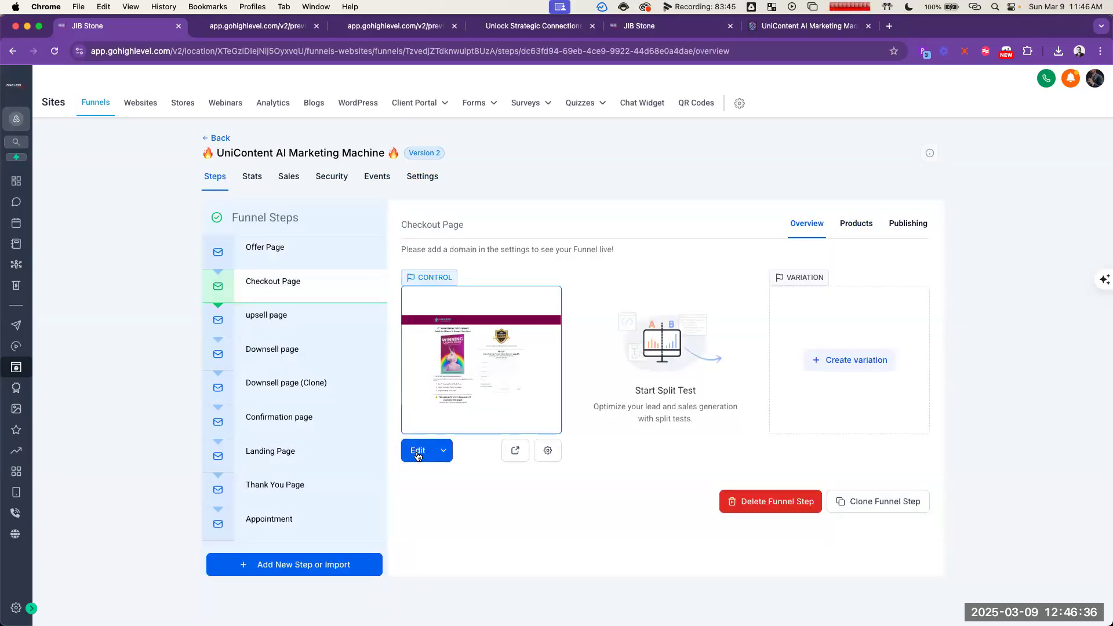
{"action": "left_click", "coordinate": [417, 454]}
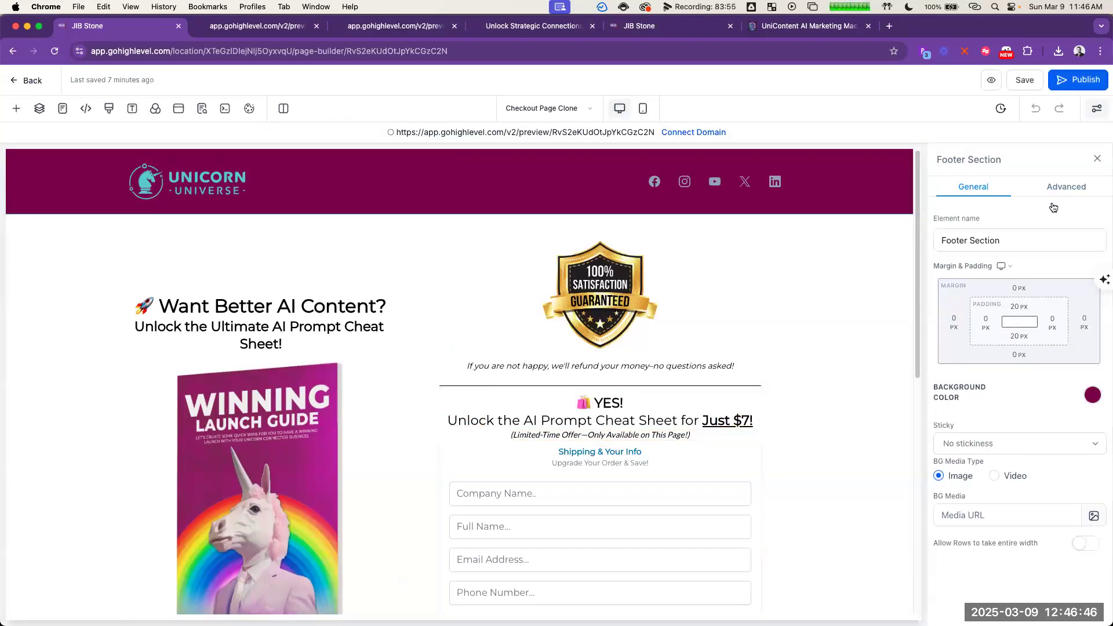
Step: Select the One Step Order form and look through its general and advanced settings for the product and order bump options
{"action": "left_click", "coordinate": [702, 467]}
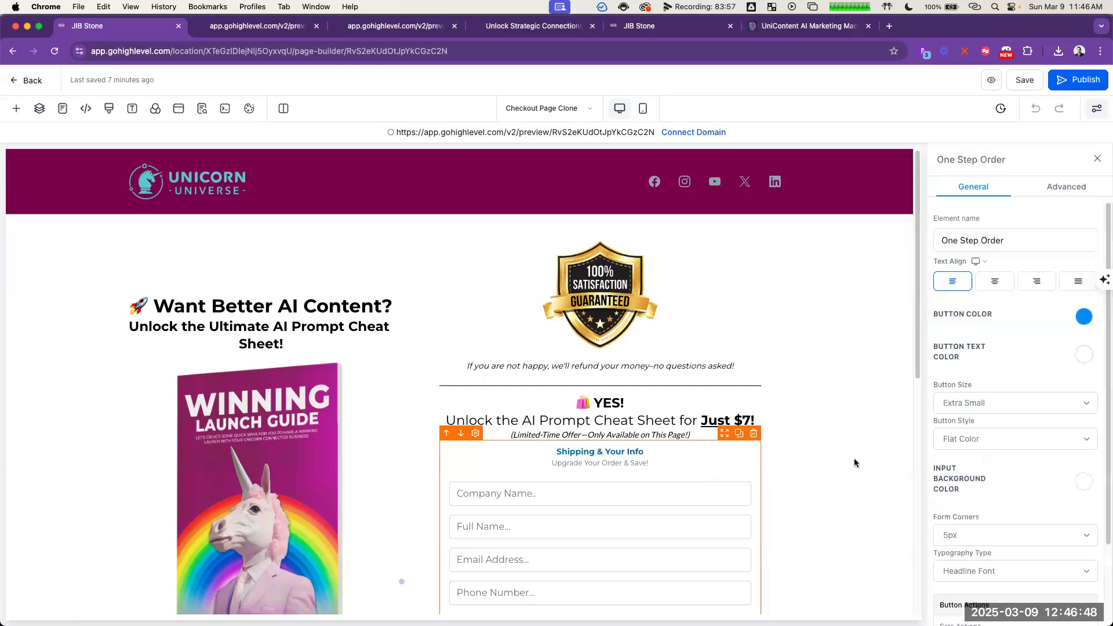
{"action": "scroll", "coordinate": [1049, 348], "scroll_direction": "down", "scroll_amount": 3}
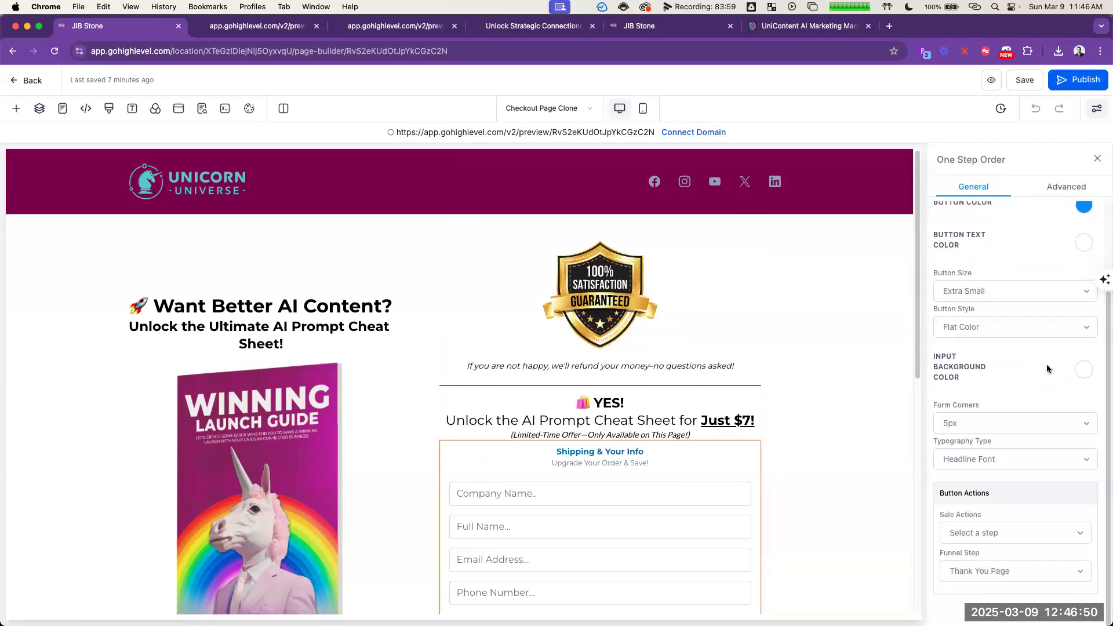
{"action": "scroll", "coordinate": [1046, 364], "scroll_direction": "up", "scroll_amount": 5}
{"action": "left_click", "coordinate": [1067, 186]}
{"action": "scroll", "coordinate": [709, 448], "scroll_direction": "down", "scroll_amount": 3}
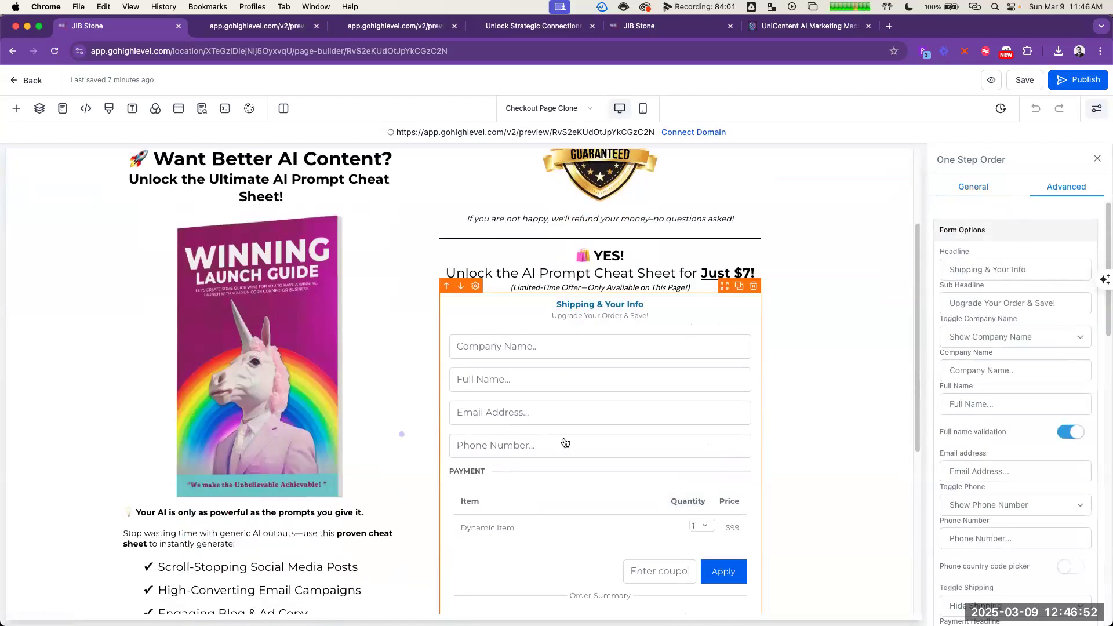
{"action": "scroll", "coordinate": [566, 443], "scroll_direction": "down", "scroll_amount": 4}
{"action": "scroll", "coordinate": [625, 374], "scroll_direction": "up", "scroll_amount": 1}
{"action": "scroll", "coordinate": [1025, 432], "scroll_direction": "down", "scroll_amount": 1}
{"action": "scroll", "coordinate": [1025, 434], "scroll_direction": "down", "scroll_amount": 12}
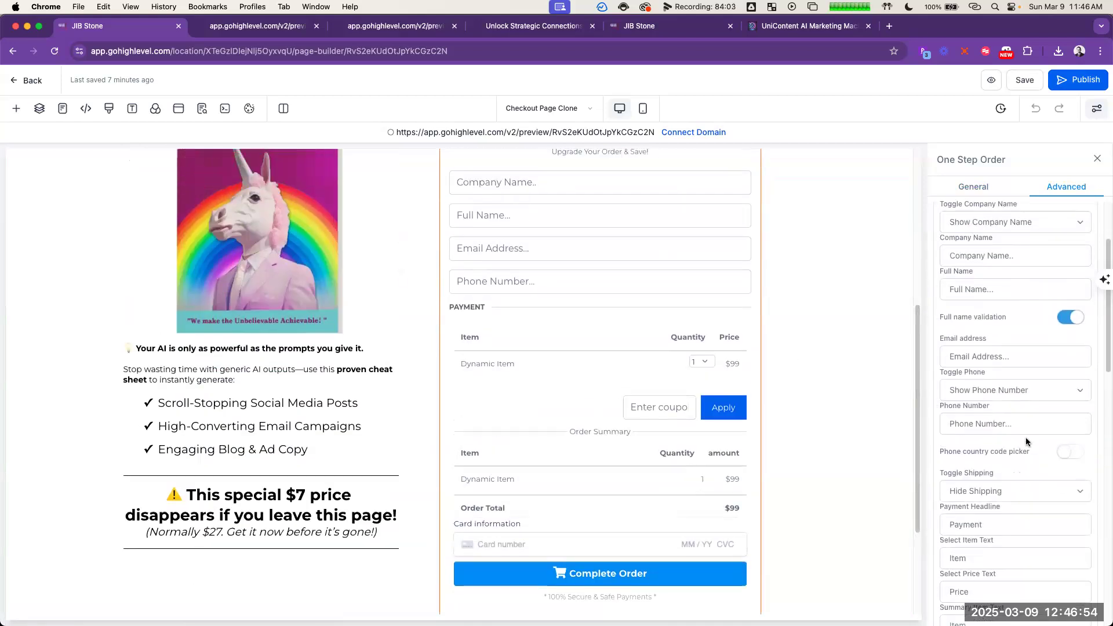
{"action": "scroll", "coordinate": [1031, 446], "scroll_direction": "down", "scroll_amount": 3}
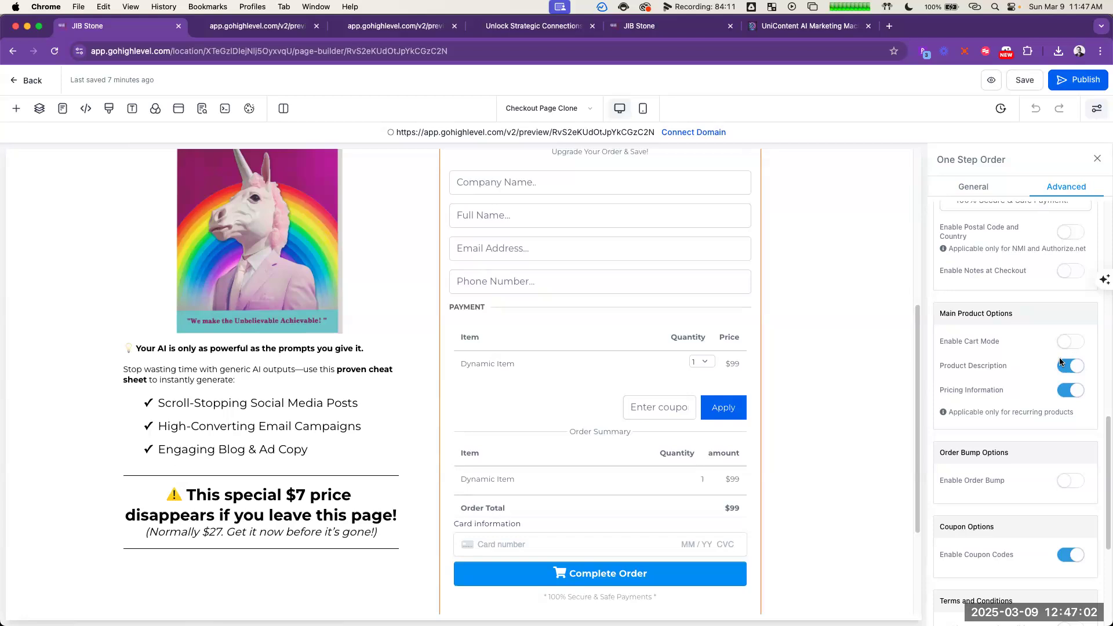
Step: Try to enable the order bump on the order form and choose a product for it
{"action": "scroll", "coordinate": [1067, 400], "scroll_direction": "down", "scroll_amount": 1}
{"action": "left_click", "coordinate": [1069, 451]}
{"action": "scroll", "coordinate": [1055, 449], "scroll_direction": "down", "scroll_amount": 1}
{"action": "left_click", "coordinate": [1042, 443]}
{"action": "left_click", "coordinate": [1047, 461]}
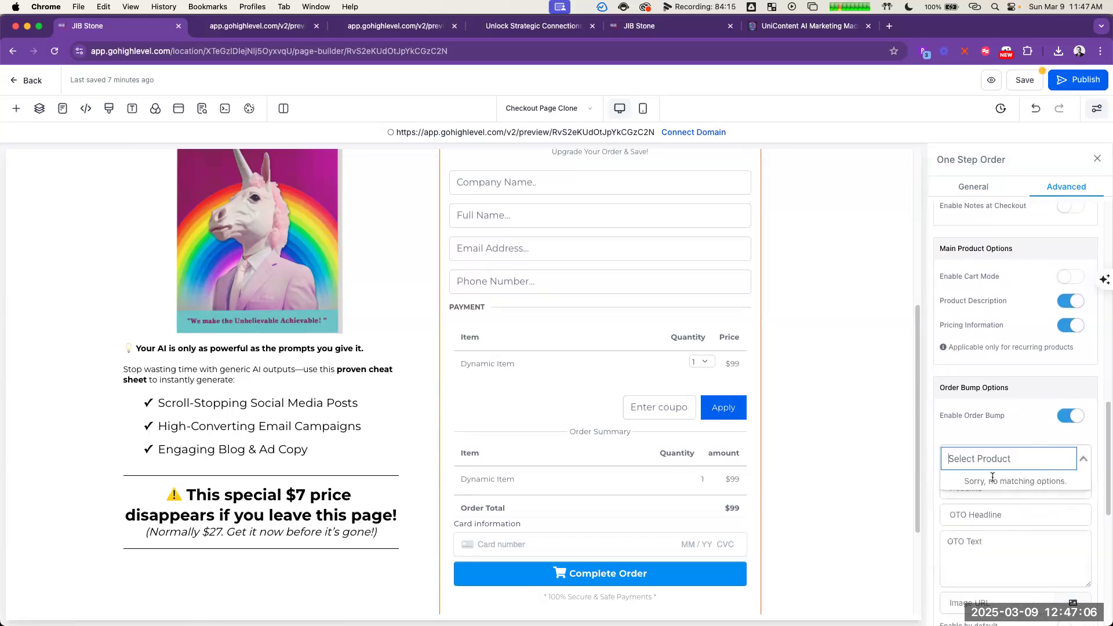
{"action": "left_click", "coordinate": [1014, 433]}
{"action": "scroll", "coordinate": [1012, 515], "scroll_direction": "down", "scroll_amount": 3}
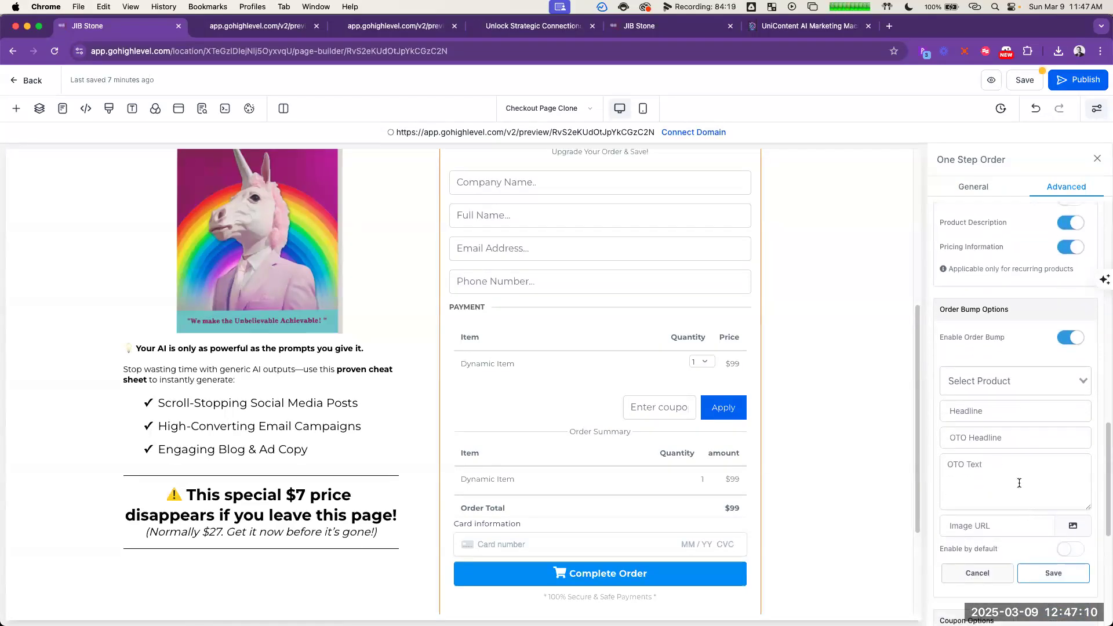
{"action": "left_click", "coordinate": [1006, 389]}
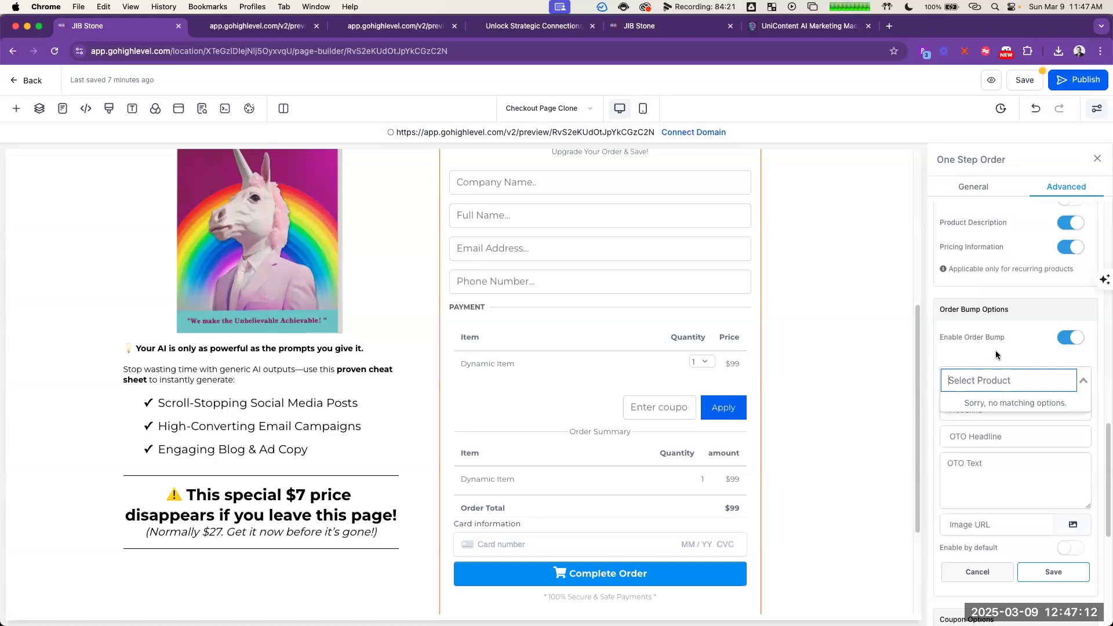
{"action": "left_click", "coordinate": [996, 351]}
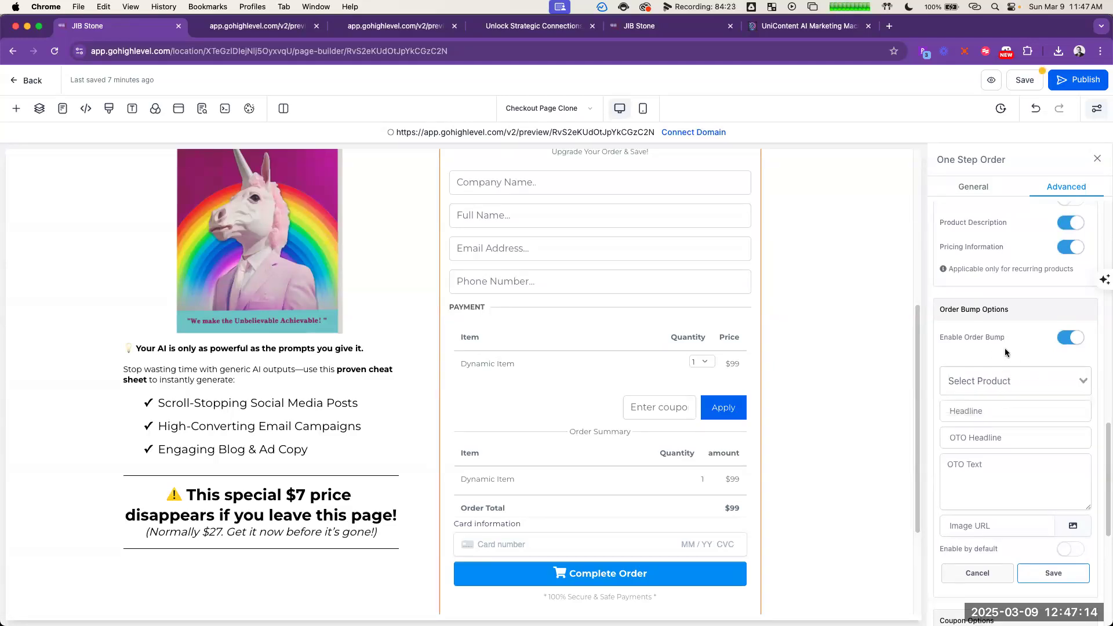
{"action": "left_click", "coordinate": [1069, 339]}
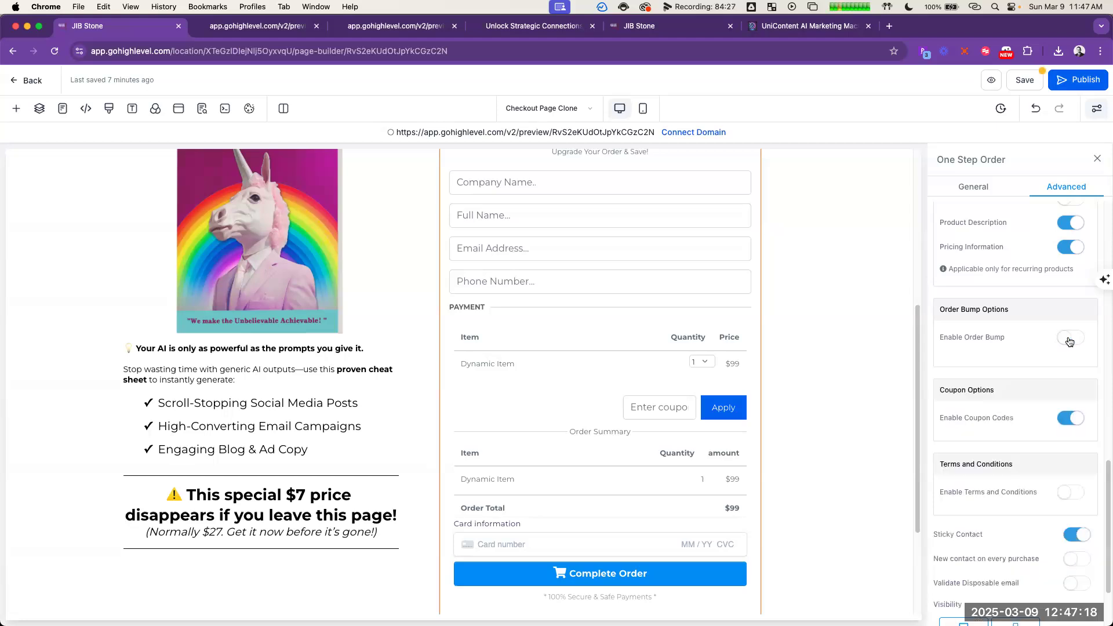
Step: Review the remaining advanced options of the order form and enable cart mode for the main products
{"action": "scroll", "coordinate": [1015, 377], "scroll_direction": "down", "scroll_amount": 1}
{"action": "scroll", "coordinate": [1021, 376], "scroll_direction": "down", "scroll_amount": 1}
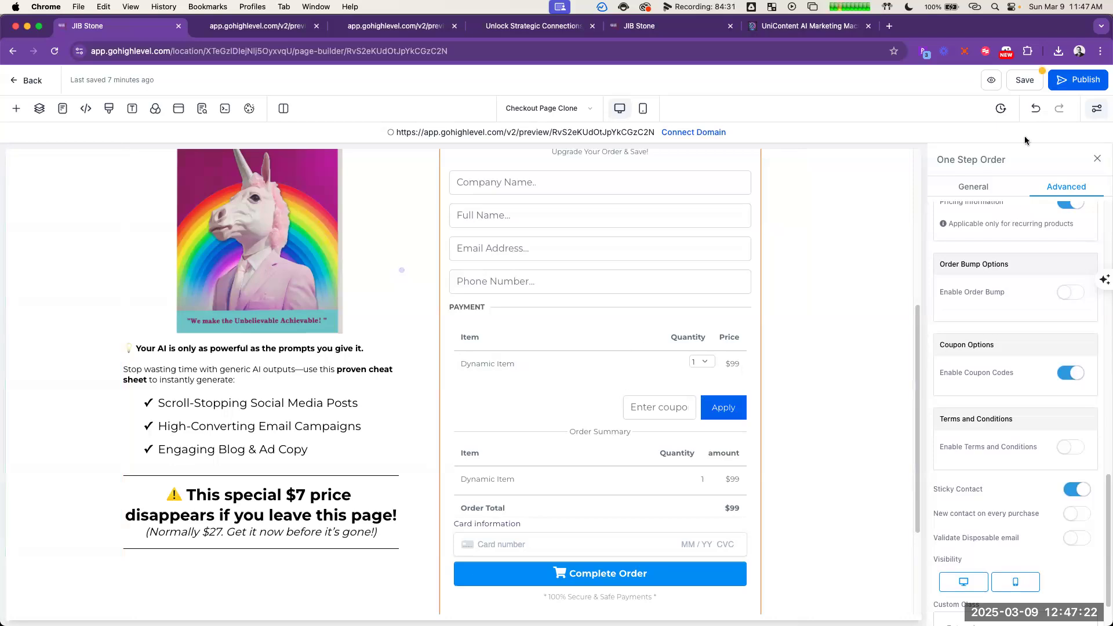
{"action": "scroll", "coordinate": [1032, 329], "scroll_direction": "up", "scroll_amount": 4}
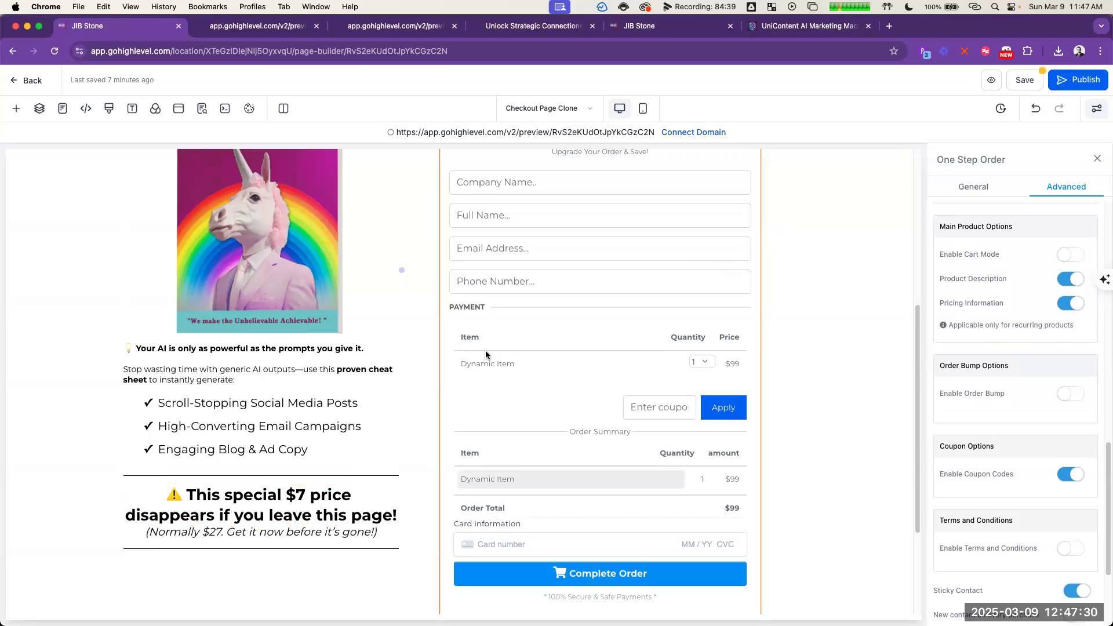
{"action": "scroll", "coordinate": [409, 469], "scroll_direction": "up", "scroll_amount": 3}
{"action": "scroll", "coordinate": [589, 417], "scroll_direction": "up", "scroll_amount": 1}
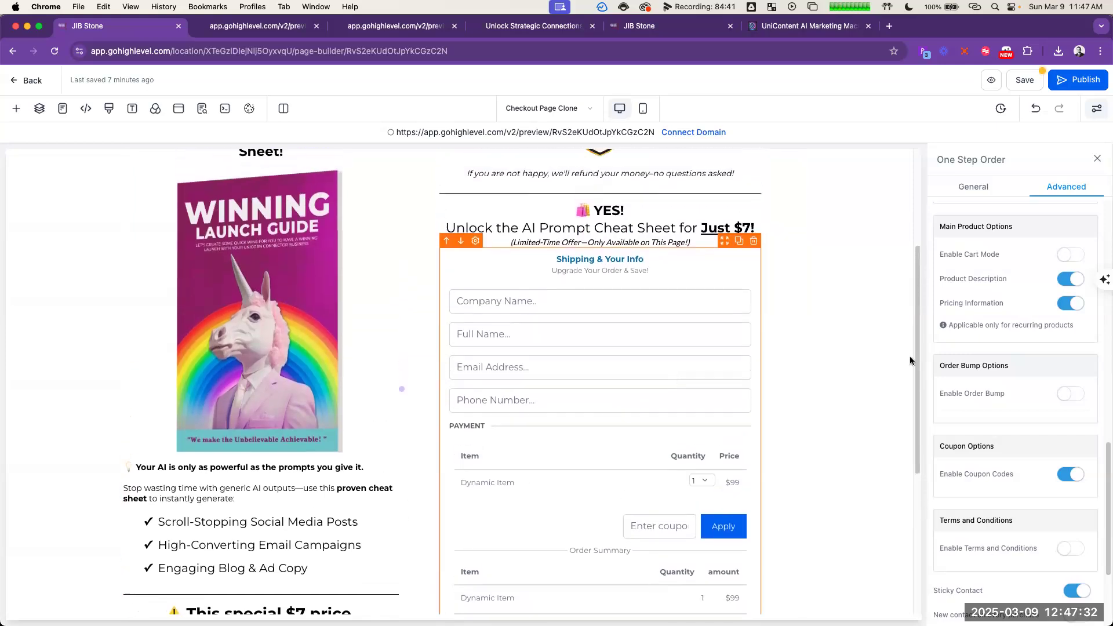
{"action": "left_click", "coordinate": [1065, 255]}
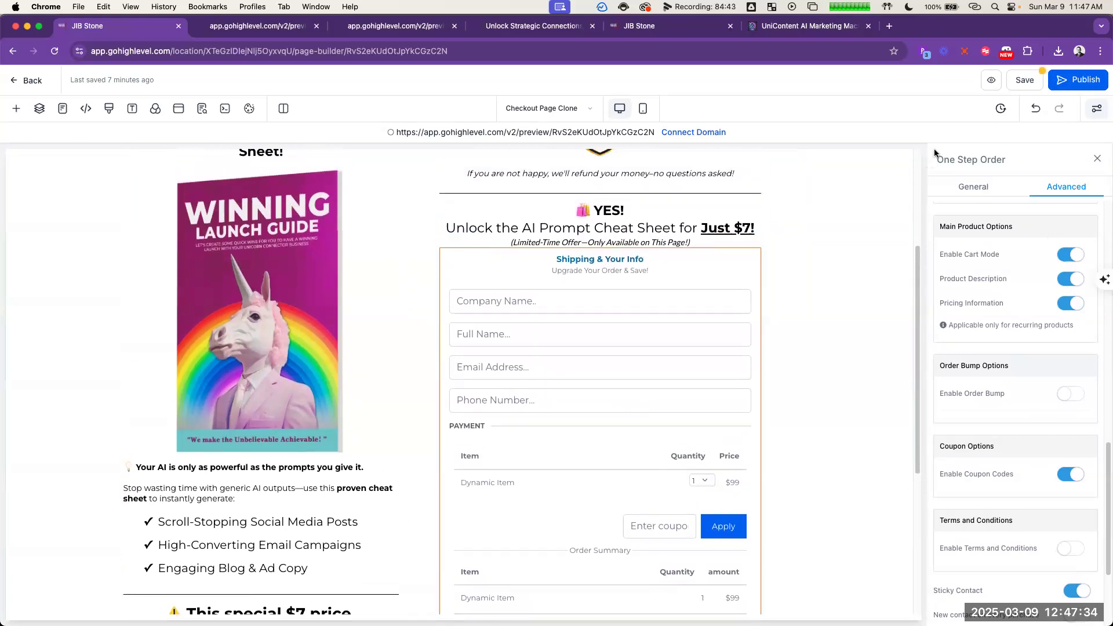
Step: Save the checkout page, update its SEO meta data, and open a fresh preview to compare with the earlier one
{"action": "left_click", "coordinate": [1033, 84]}
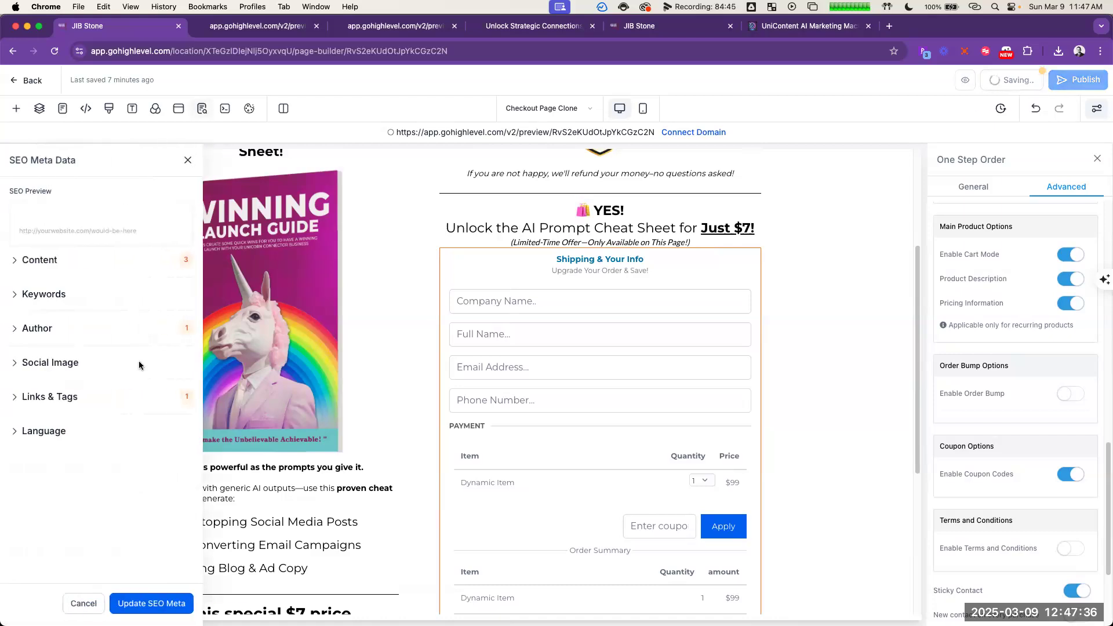
{"action": "left_click", "coordinate": [152, 603]}
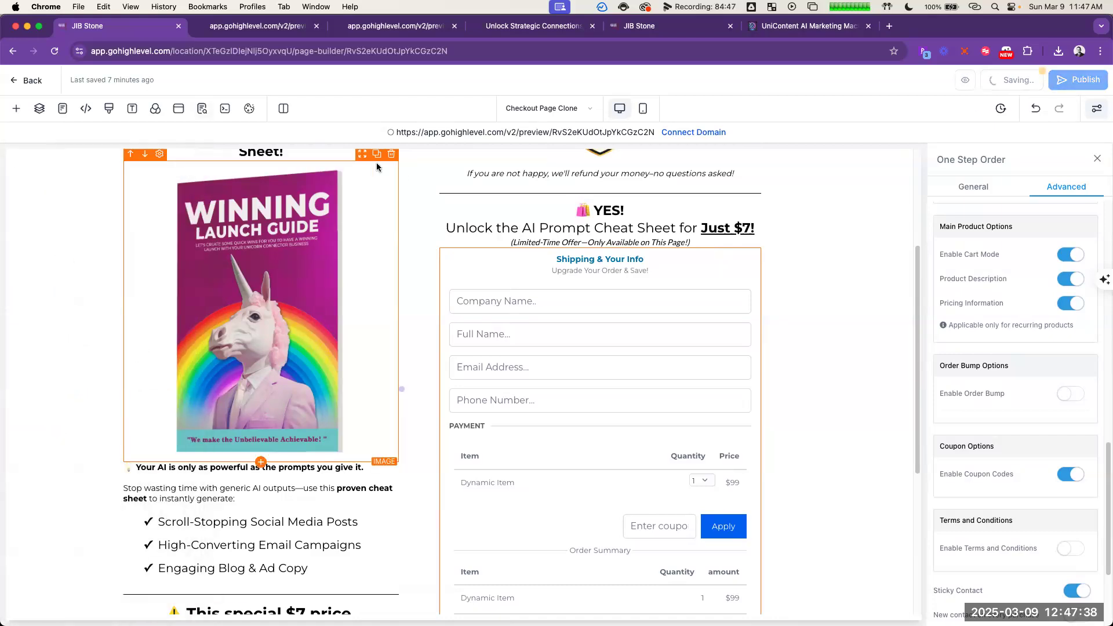
{"action": "left_click", "coordinate": [258, 31]}
{"action": "left_click", "coordinate": [108, 29]}
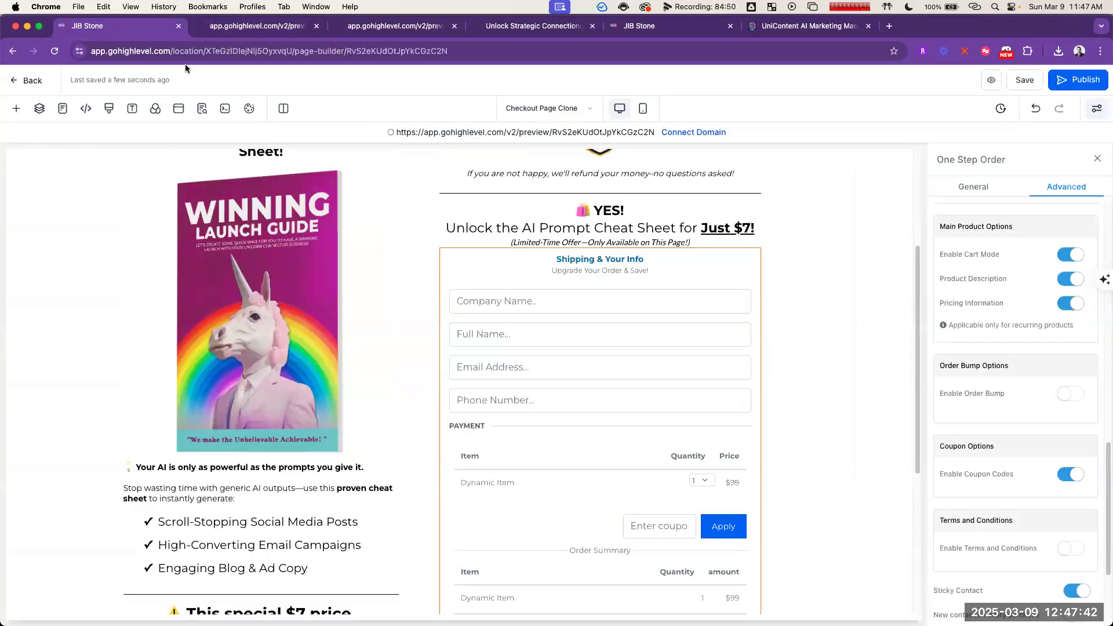
{"action": "left_click", "coordinate": [544, 133]}
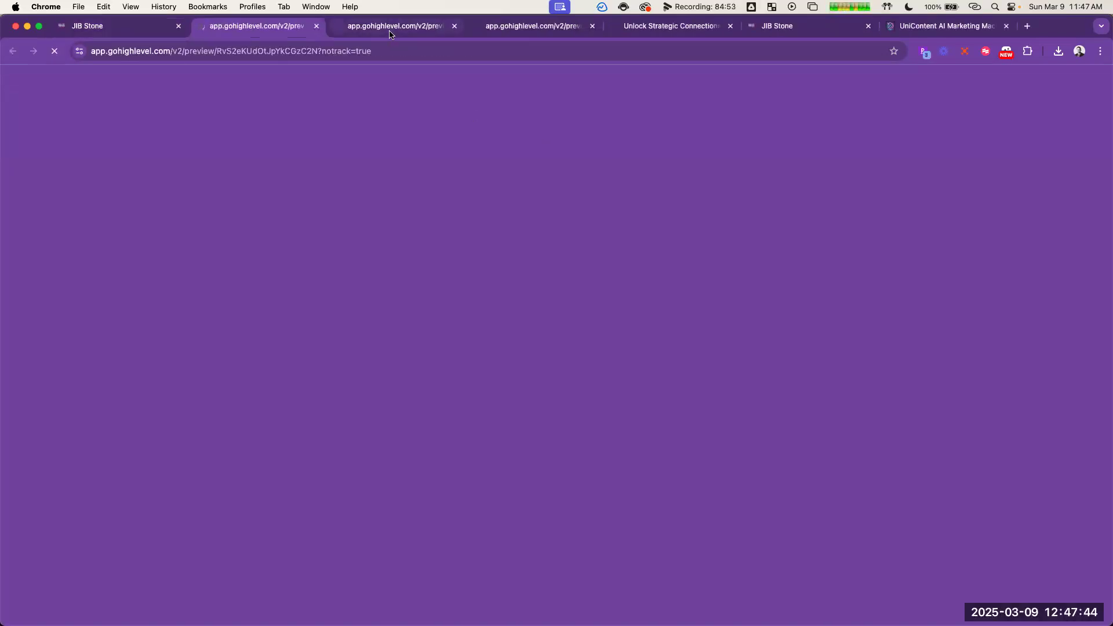
{"action": "left_click", "coordinate": [390, 29]}
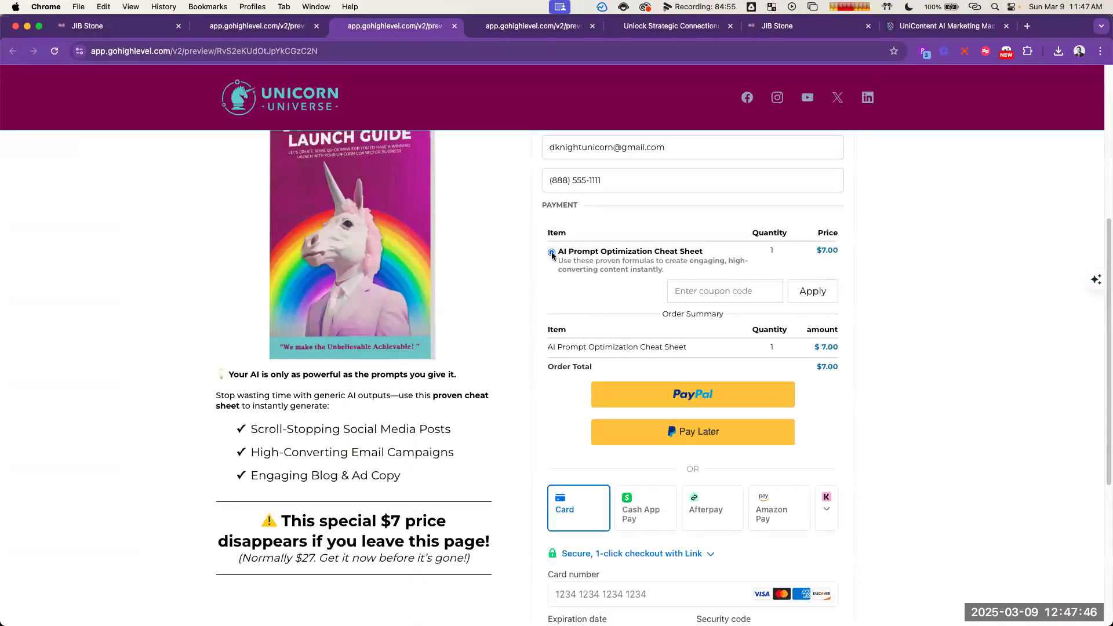
{"action": "left_click", "coordinate": [234, 29]}
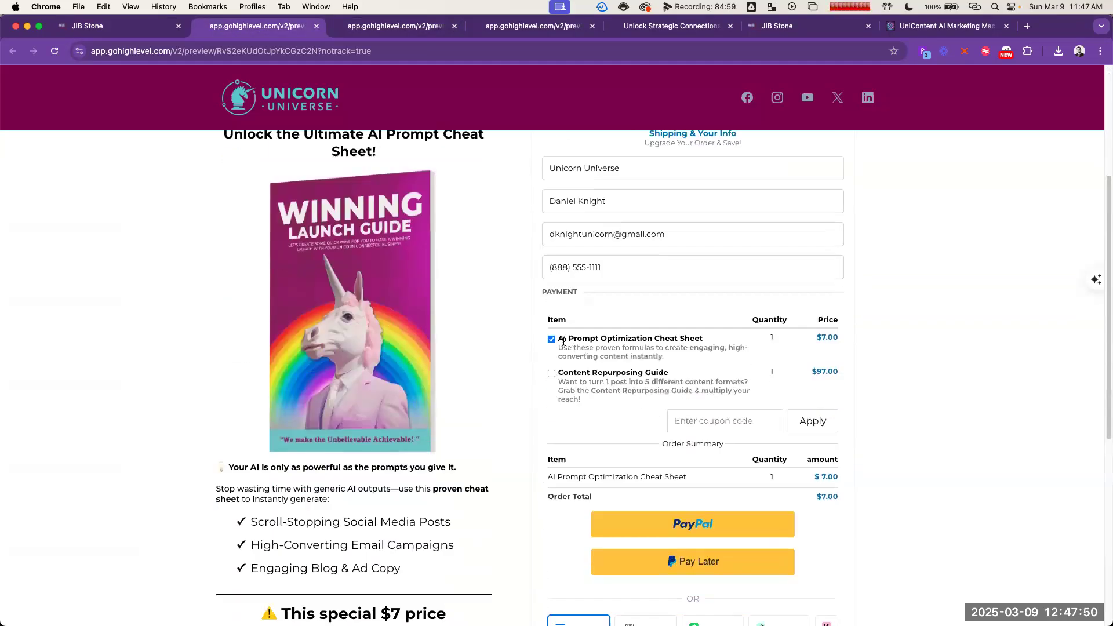
Step: Test the preview's order form by checking and unchecking the AI Prompt Optimization Cheat Sheet and Content Repurposing Guide
{"action": "left_click", "coordinate": [552, 340]}
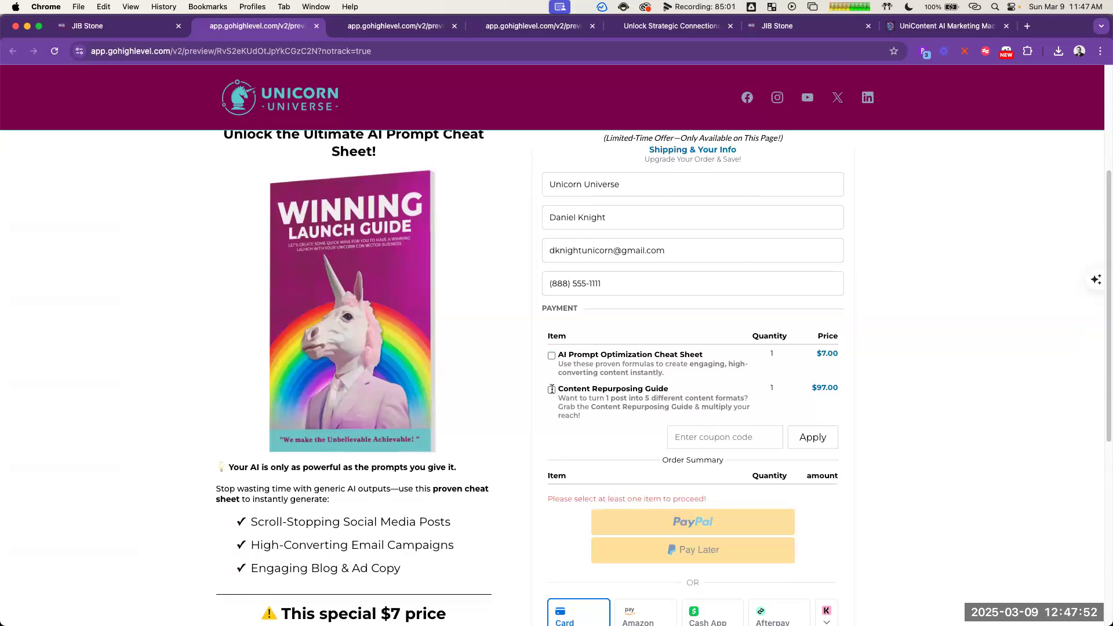
{"action": "left_click", "coordinate": [552, 390]}
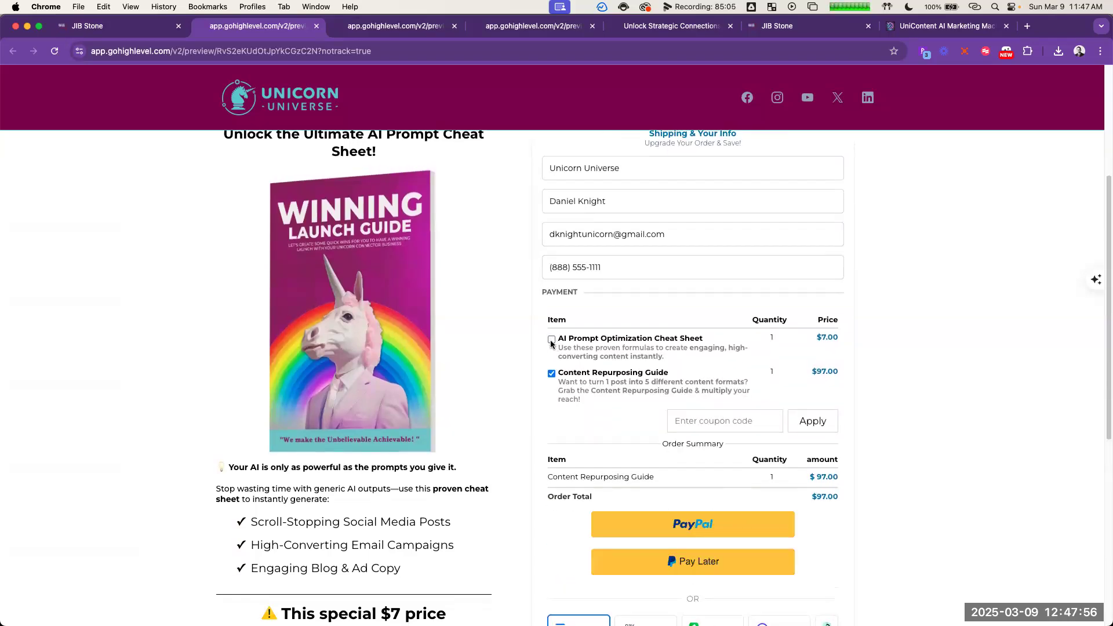
{"action": "left_click", "coordinate": [552, 350]}
{"action": "scroll", "coordinate": [809, 498], "scroll_direction": "down", "scroll_amount": 2}
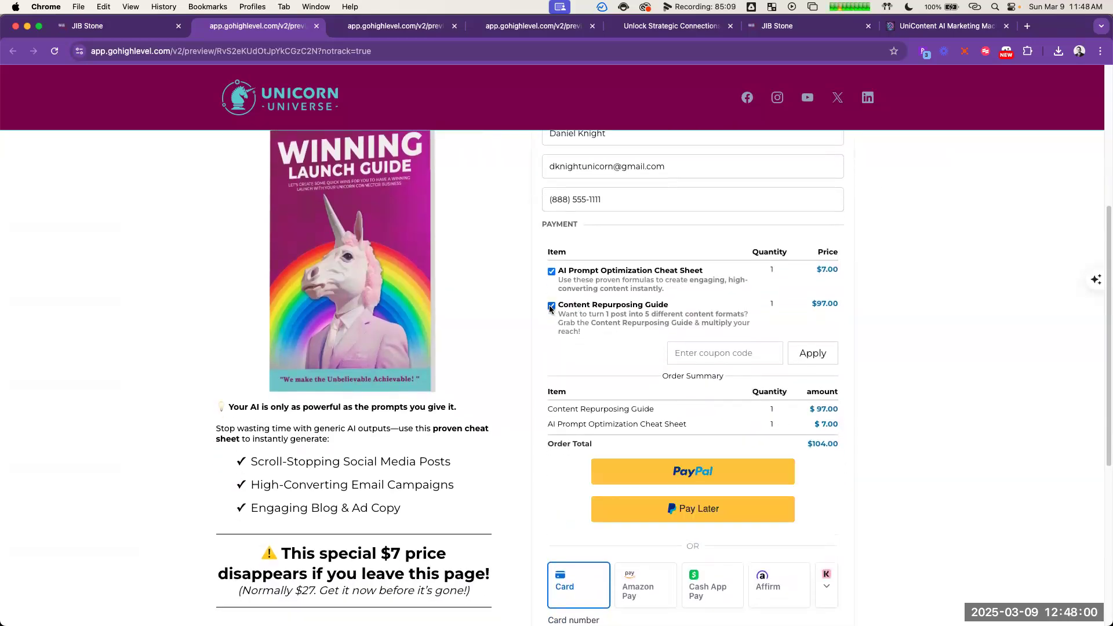
{"action": "left_click", "coordinate": [551, 307]}
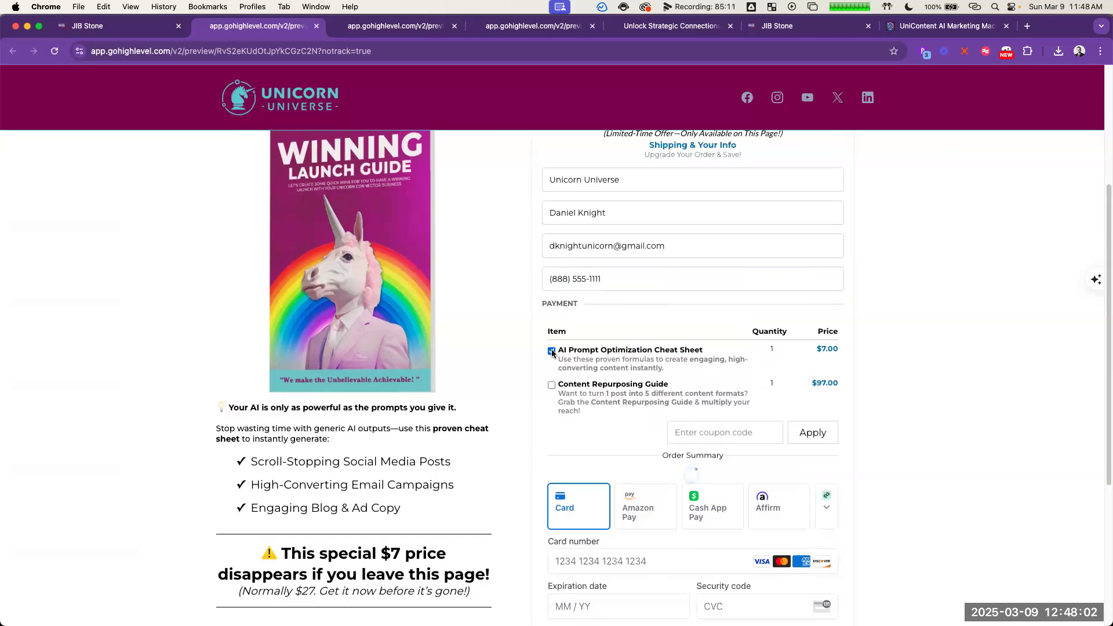
{"action": "left_click", "coordinate": [551, 291]}
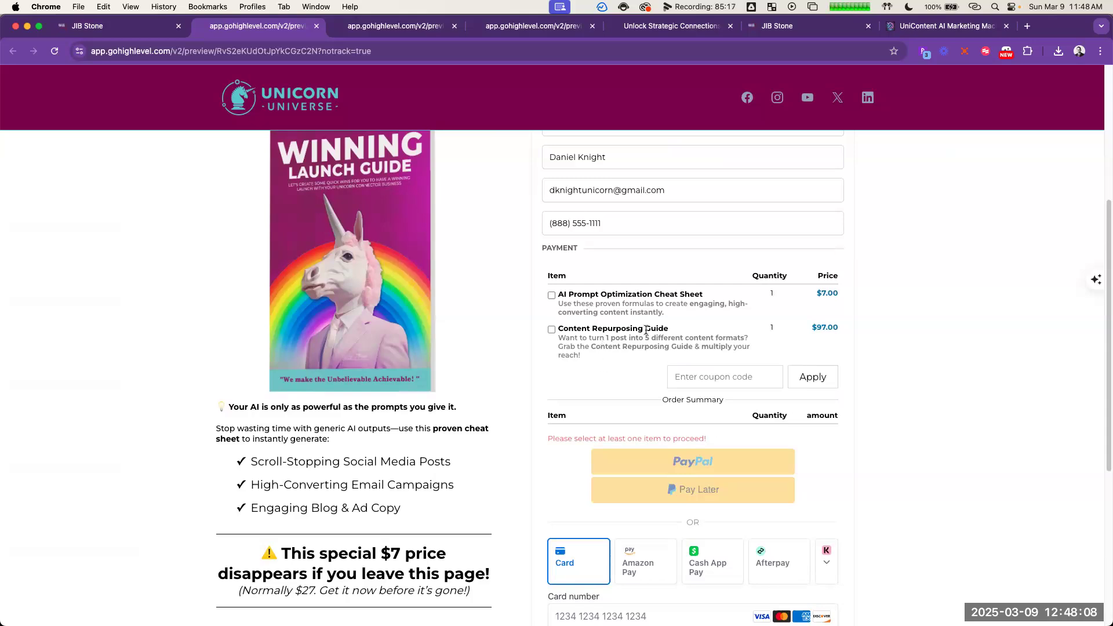
Step: Disable cart mode for the order form's main products in the page builder and save the page
{"action": "left_click", "coordinate": [88, 25]}
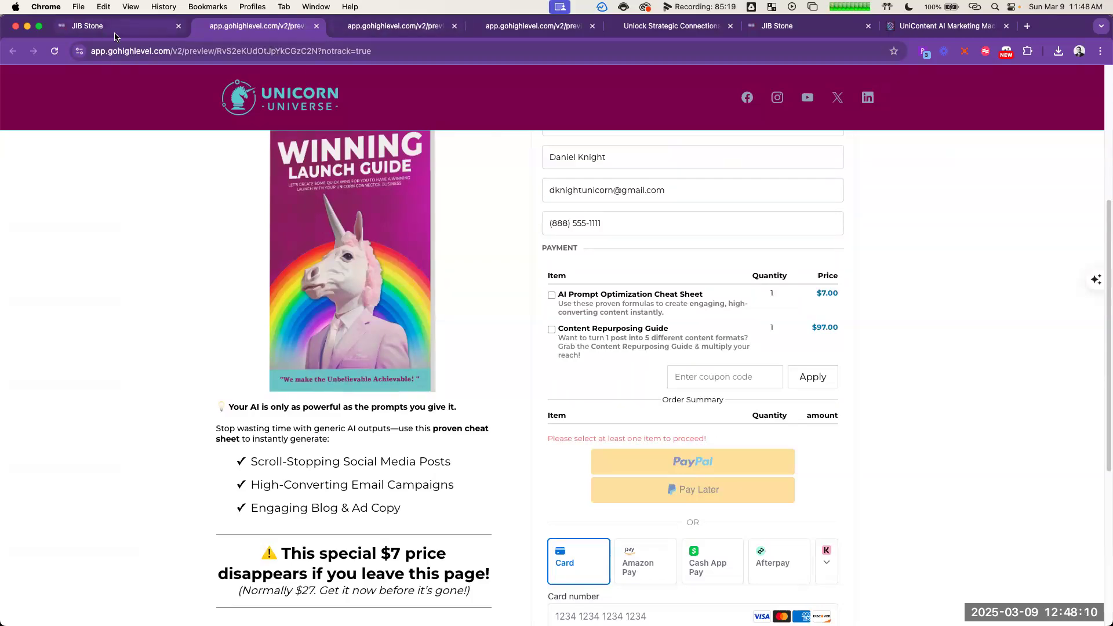
{"action": "left_click", "coordinate": [1067, 259]}
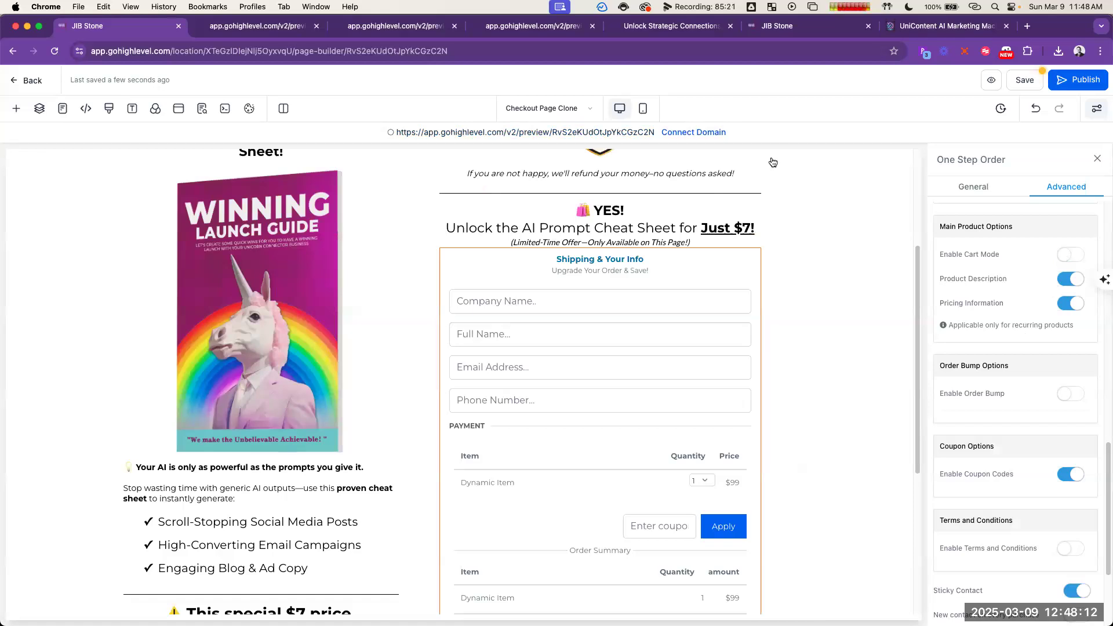
{"action": "left_click", "coordinate": [247, 26]}
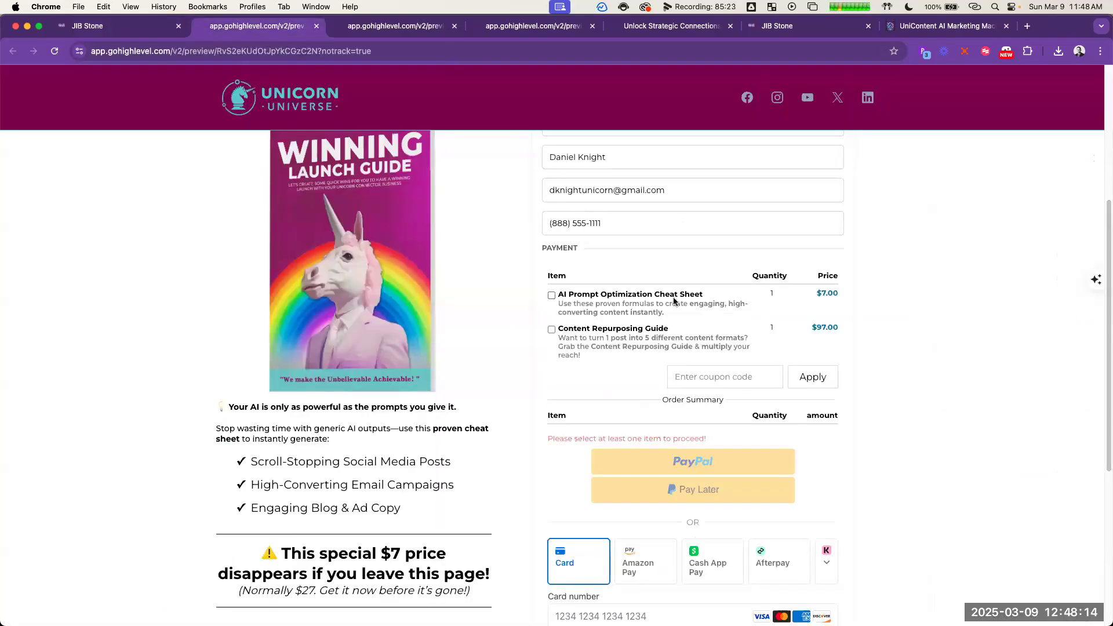
{"action": "left_click", "coordinate": [113, 27]}
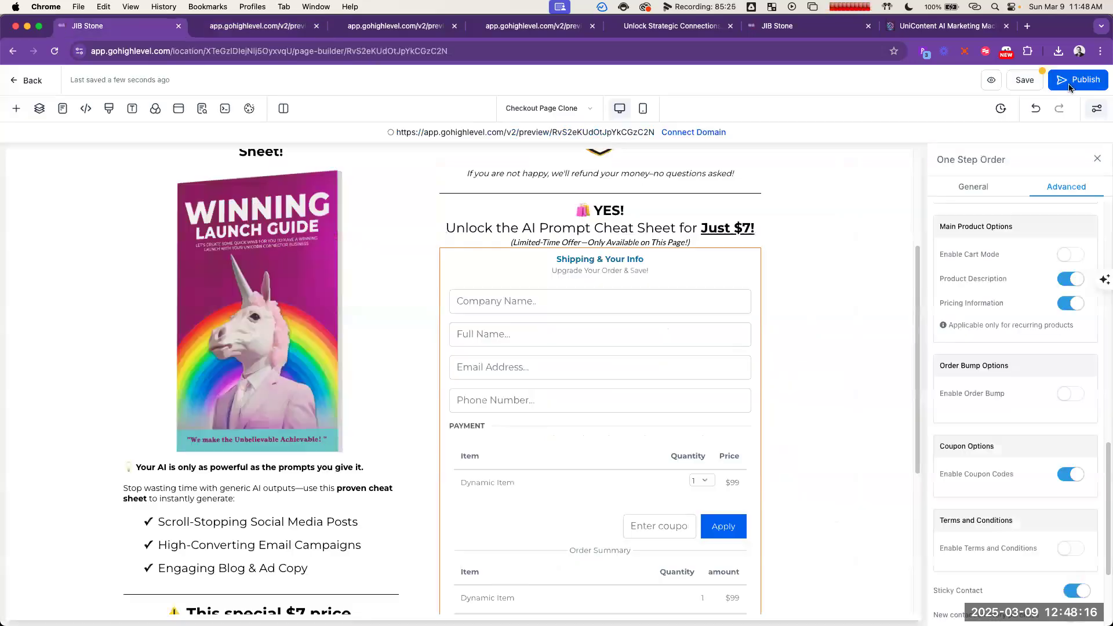
{"action": "left_click", "coordinate": [1025, 81]}
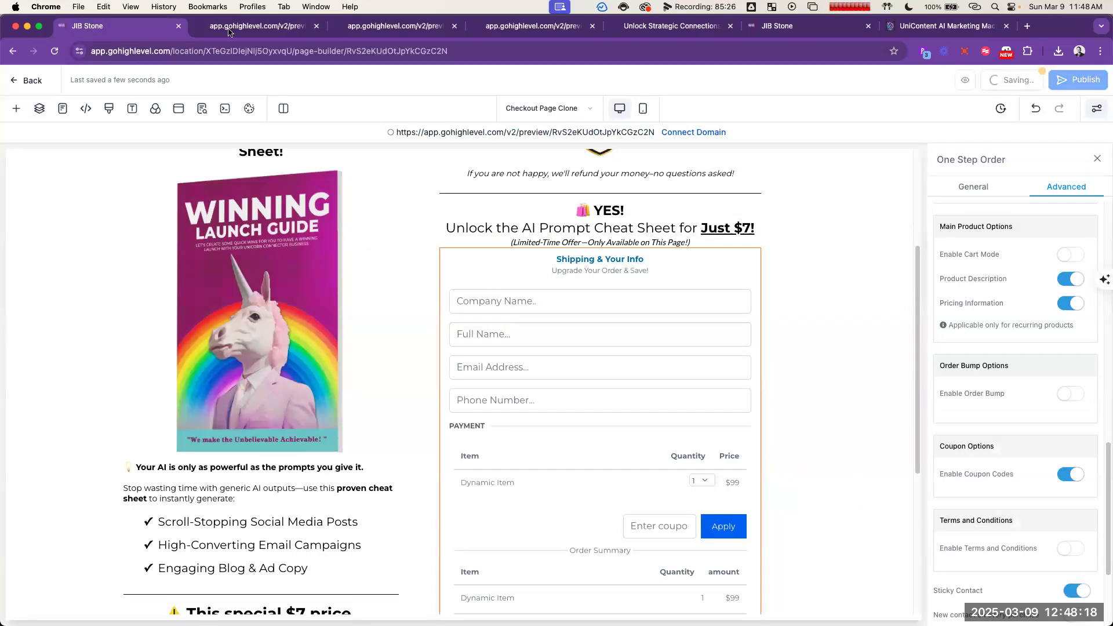
Step: Check the updated checkout preview for how the two products can be selected and how the order is summarized
{"action": "left_click", "coordinate": [269, 27]}
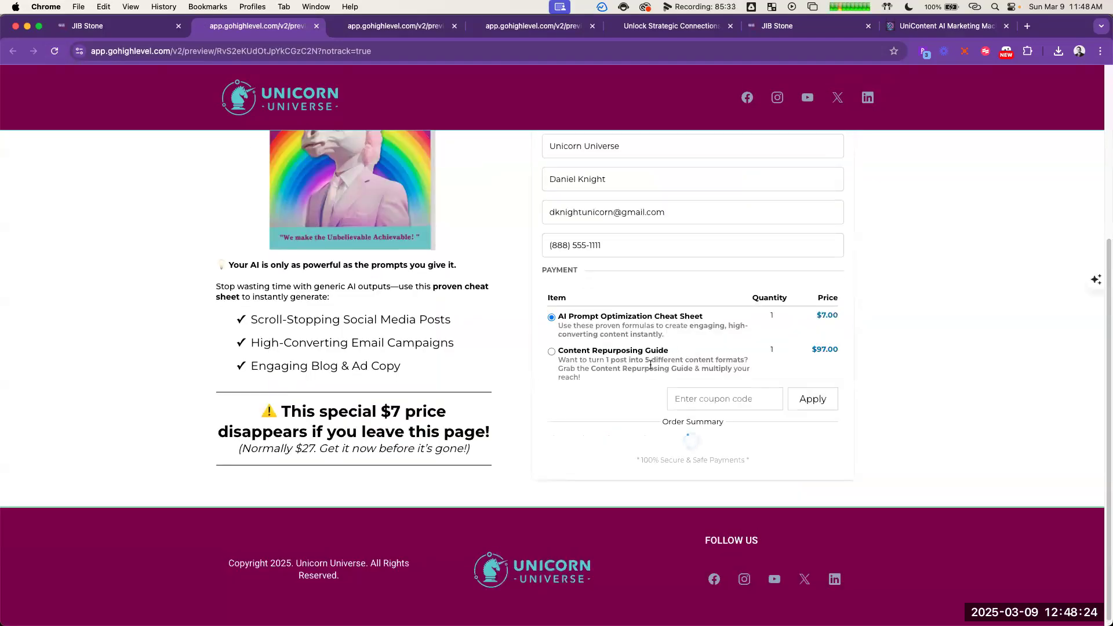
{"action": "scroll", "coordinate": [650, 365], "scroll_direction": "down", "scroll_amount": 5}
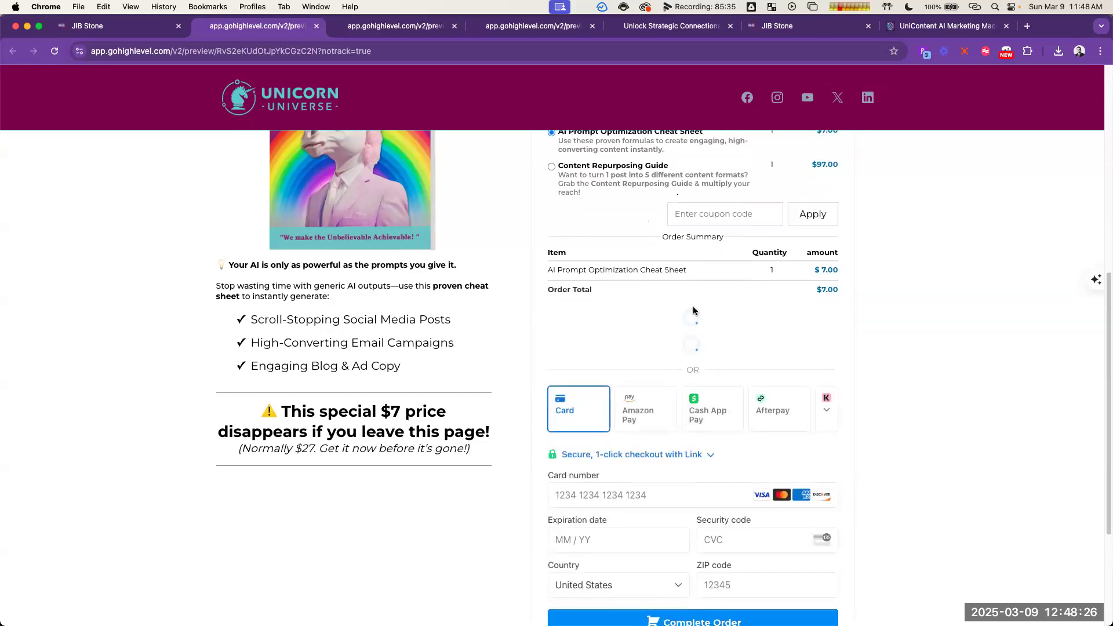
{"action": "scroll", "coordinate": [693, 307], "scroll_direction": "up", "scroll_amount": 2}
Step: Return to the Checkout Page's product list in the funnel and delete the Content Repurposing Guide from it
{"action": "left_click", "coordinate": [115, 23]}
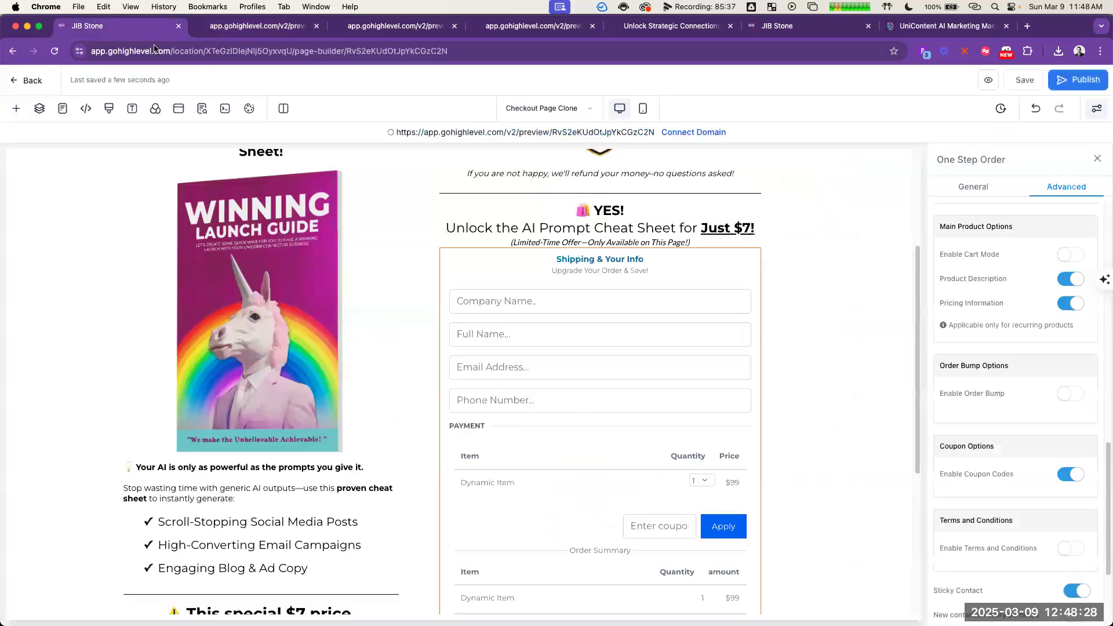
{"action": "left_click", "coordinate": [29, 81]}
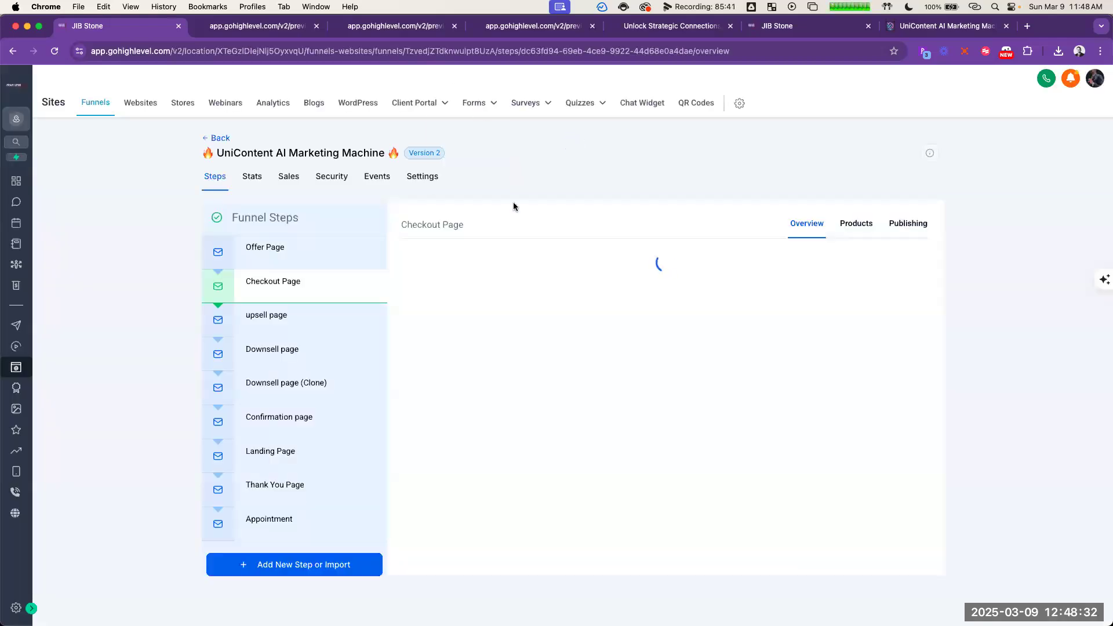
{"action": "left_click", "coordinate": [852, 225]}
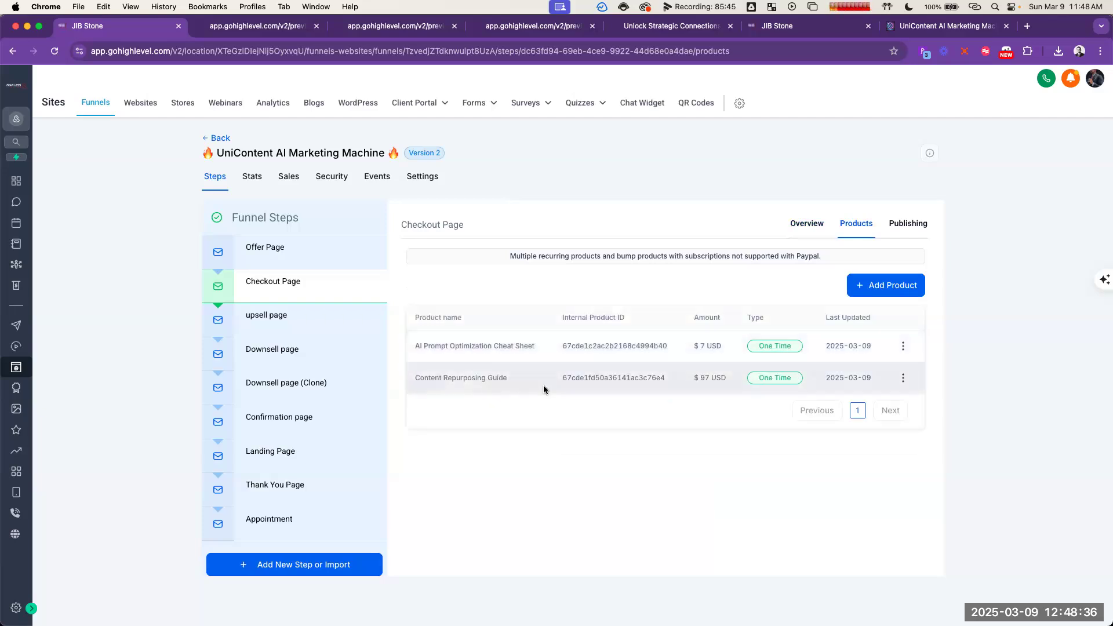
{"action": "left_click", "coordinate": [903, 378]}
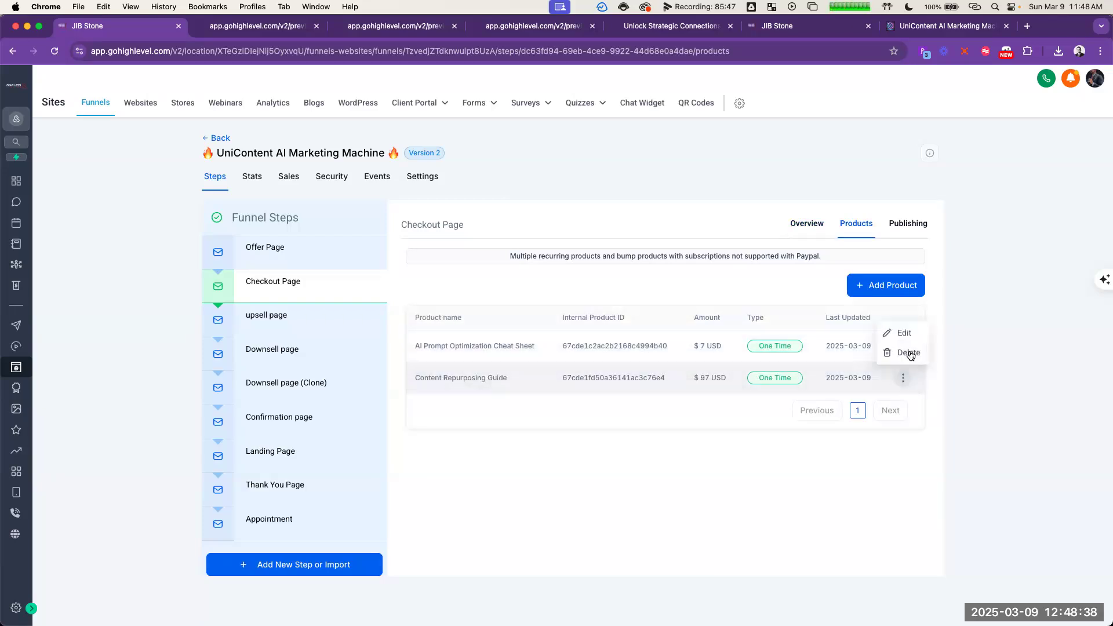
{"action": "left_click", "coordinate": [908, 354]}
{"action": "double_click", "coordinate": [540, 376]}
{"action": "key", "text": "cmd+c"}
{"action": "left_click", "coordinate": [569, 398]}
{"action": "key", "text": "cmd+v"}
{"action": "left_click", "coordinate": [685, 428]}
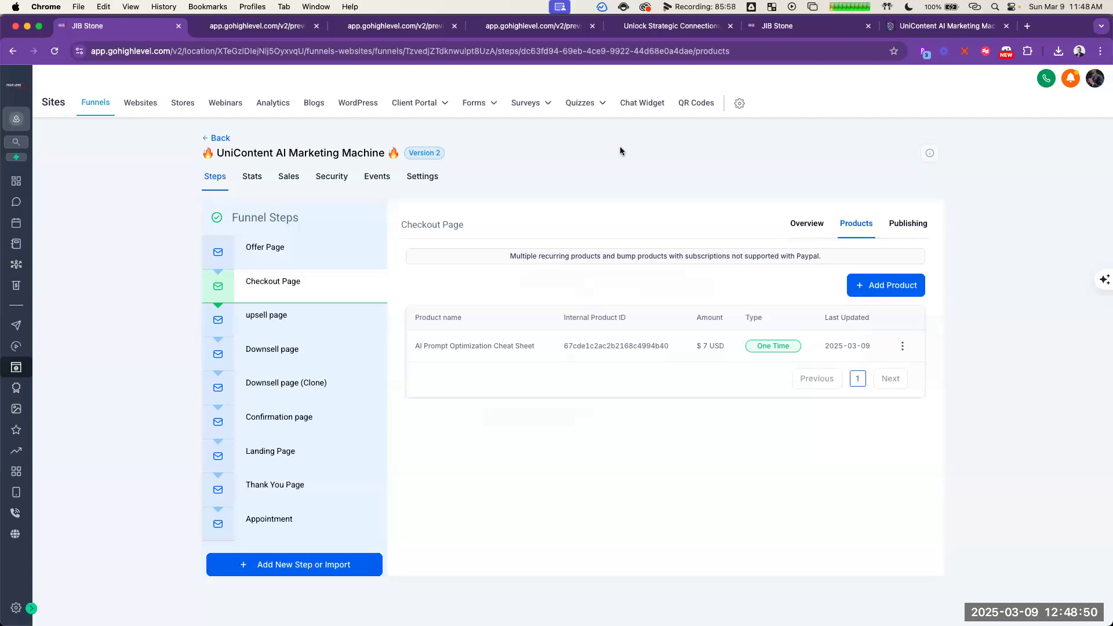
Step: Look through the funnel-wide settings, including the tracking code, payment mode and credit card options
{"action": "left_click", "coordinate": [421, 182]}
{"action": "scroll", "coordinate": [446, 195], "scroll_direction": "down", "scroll_amount": 2}
{"action": "scroll", "coordinate": [454, 202], "scroll_direction": "down", "scroll_amount": 3}
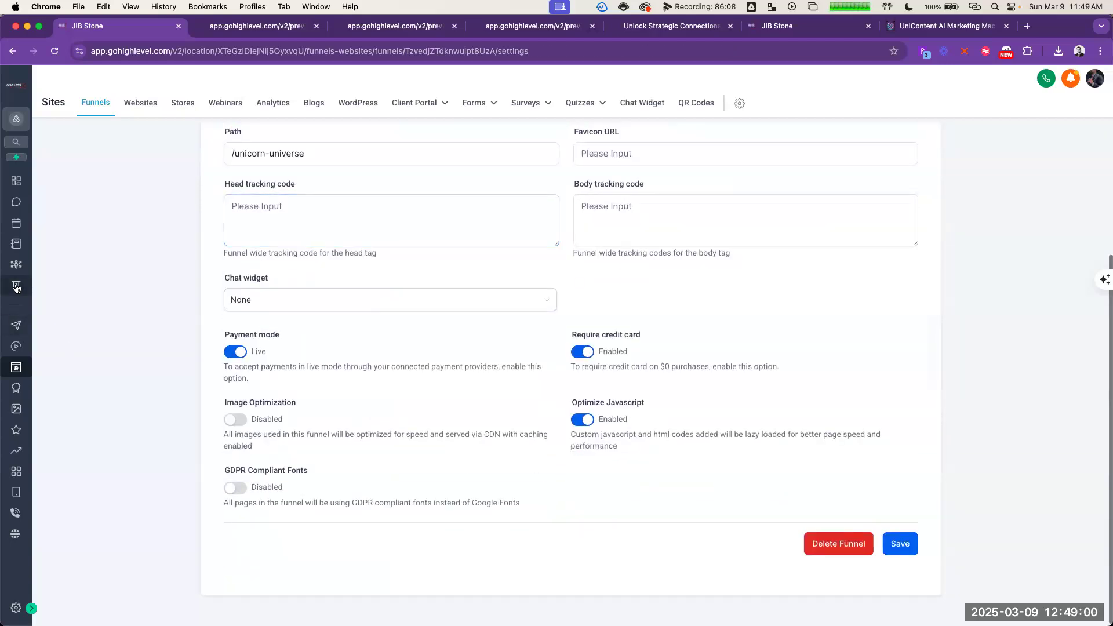
Step: Go to the Payments product list and review a blank new product's information, pricing, variant and search engine options
{"action": "left_click", "coordinate": [17, 286]}
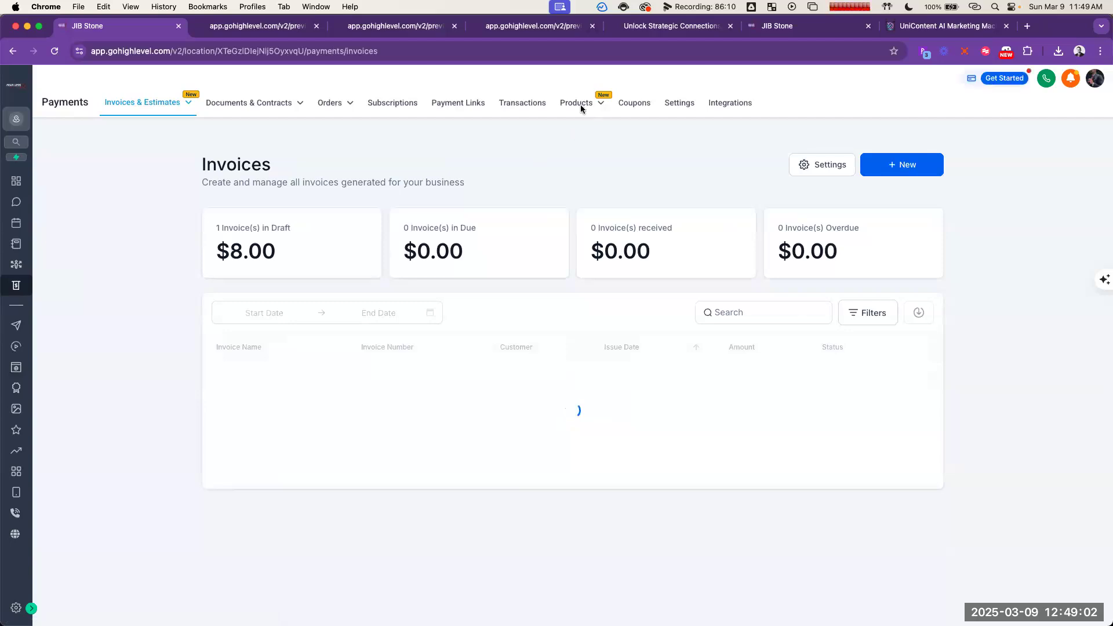
{"action": "mouse_move", "coordinate": [581, 105]}
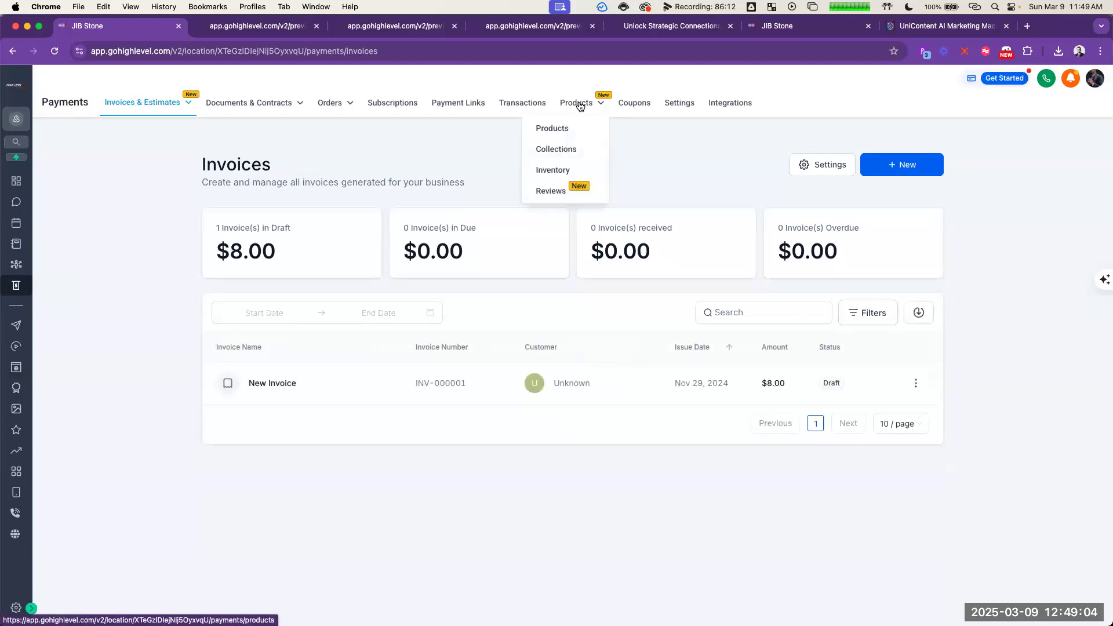
{"action": "left_click", "coordinate": [564, 130]}
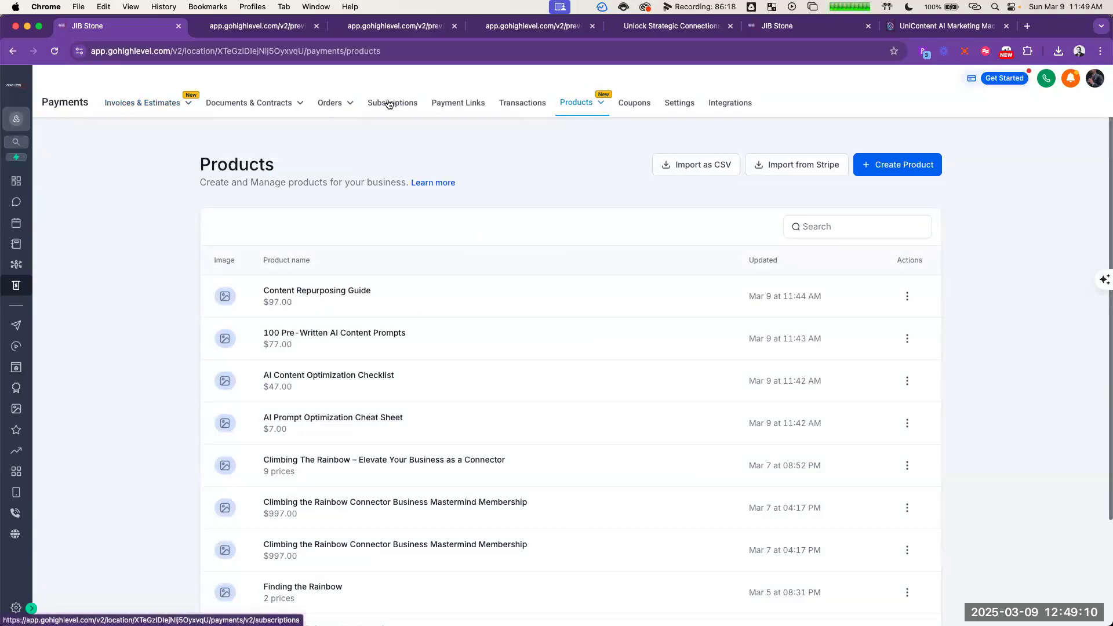
{"action": "left_click", "coordinate": [931, 167]}
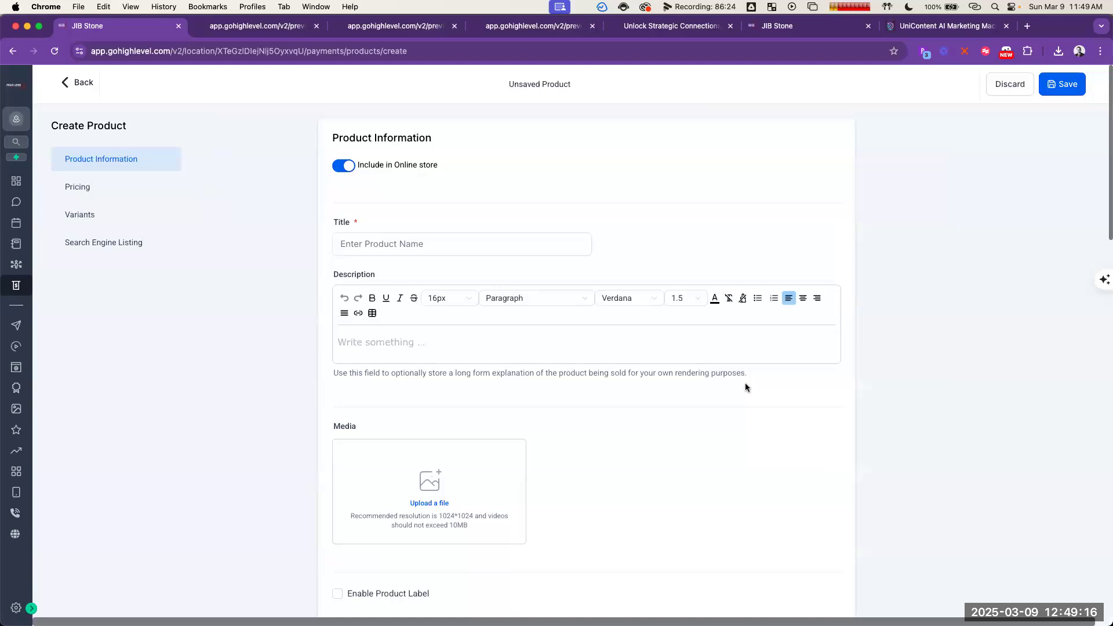
{"action": "scroll", "coordinate": [748, 389], "scroll_direction": "down", "scroll_amount": 7}
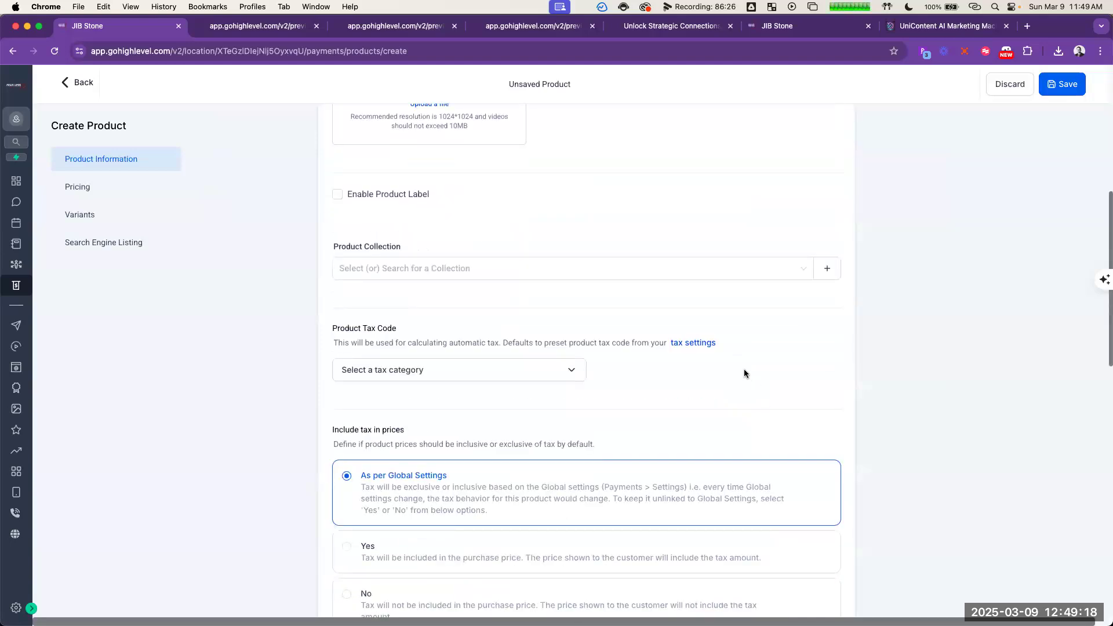
{"action": "scroll", "coordinate": [745, 373], "scroll_direction": "down", "scroll_amount": 9}
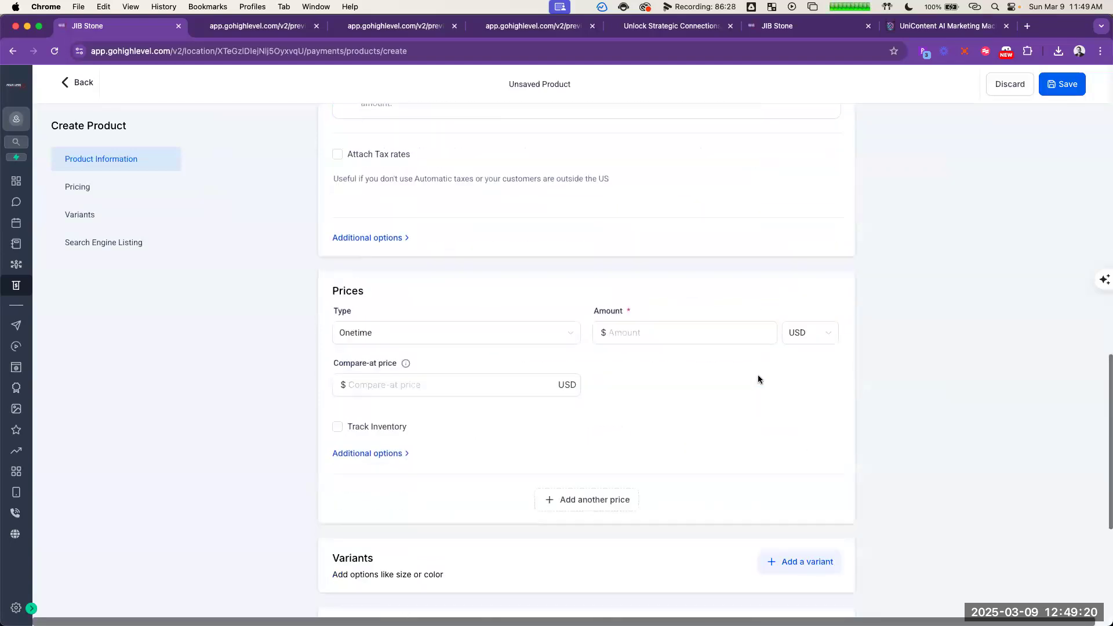
{"action": "scroll", "coordinate": [777, 354], "scroll_direction": "down", "scroll_amount": 2}
{"action": "scroll", "coordinate": [818, 318], "scroll_direction": "down", "scroll_amount": 3}
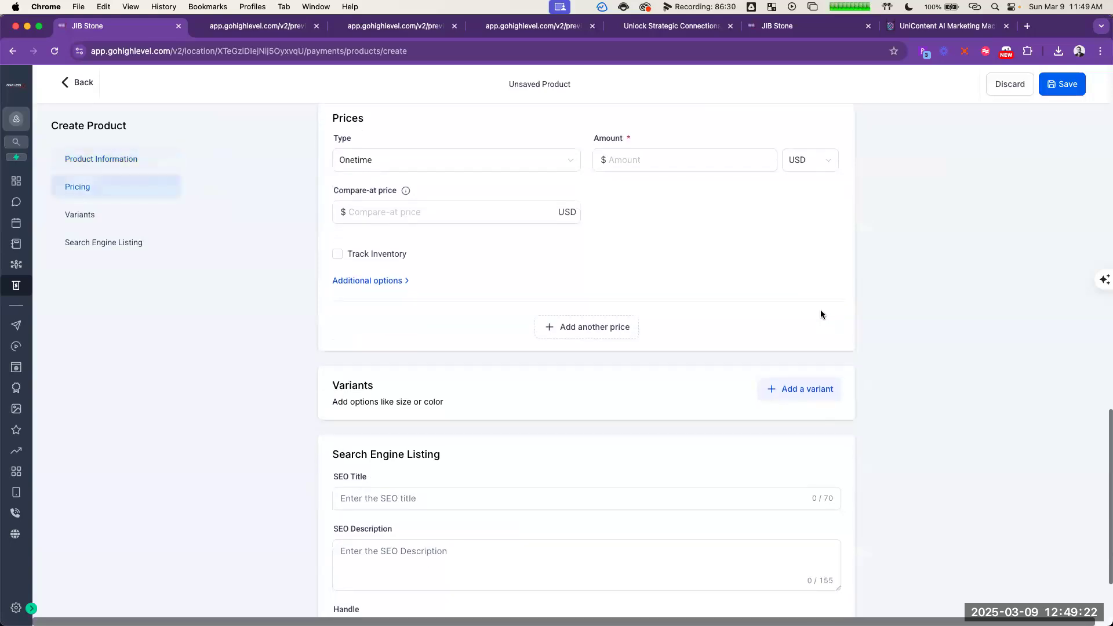
{"action": "left_click", "coordinate": [735, 592]}
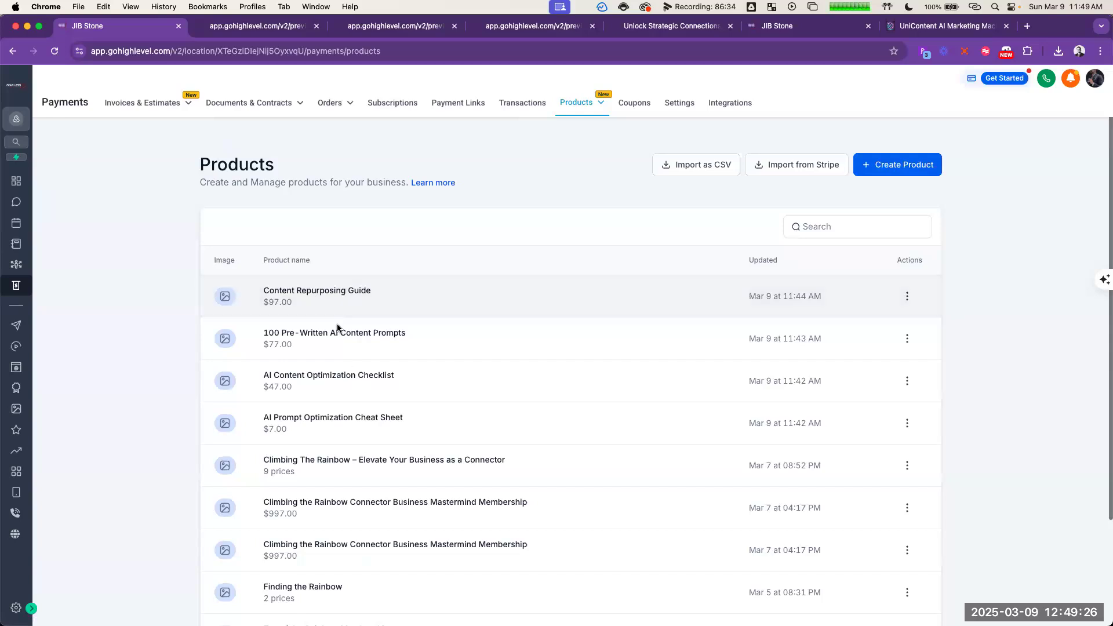
Step: Open the Content Repurposing Guide product, review its information, tax, pricing, variant and search engine options, and leave without saving
{"action": "left_click", "coordinate": [328, 295]}
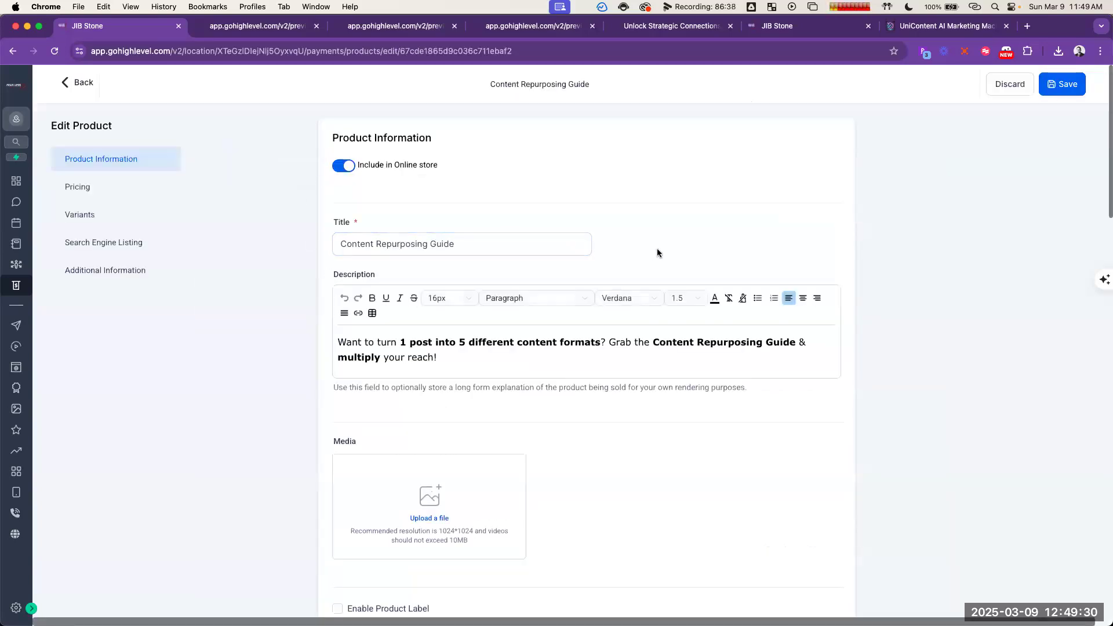
{"action": "scroll", "coordinate": [656, 249], "scroll_direction": "down", "scroll_amount": 6}
{"action": "scroll", "coordinate": [661, 261], "scroll_direction": "down", "scroll_amount": 8}
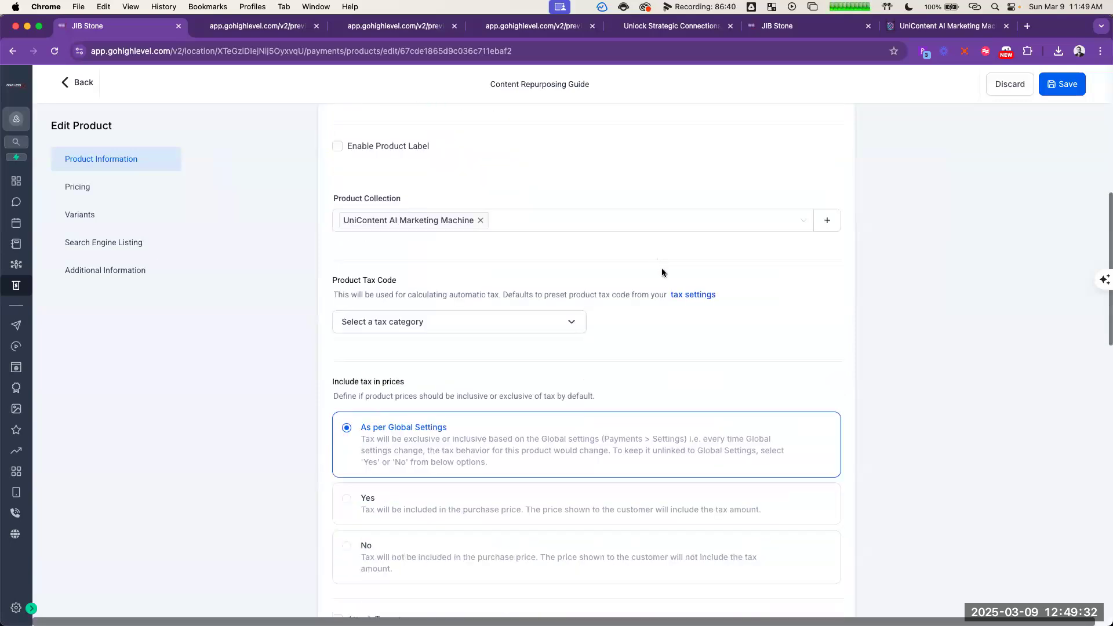
{"action": "left_click", "coordinate": [371, 366]}
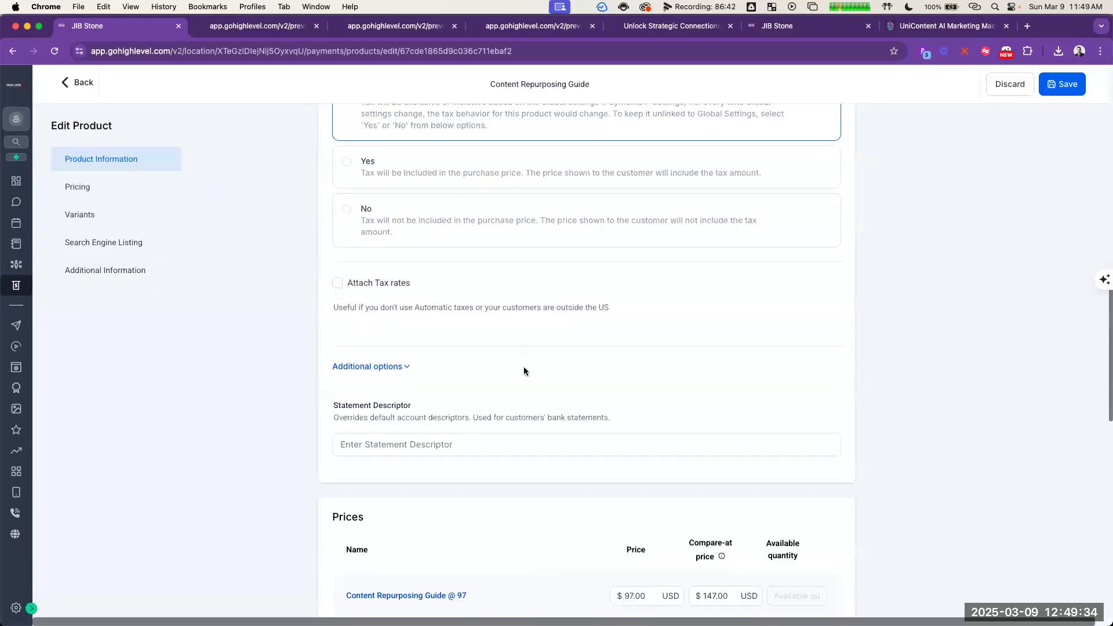
{"action": "scroll", "coordinate": [452, 406], "scroll_direction": "down", "scroll_amount": 4}
{"action": "scroll", "coordinate": [463, 360], "scroll_direction": "down", "scroll_amount": 4}
{"action": "scroll", "coordinate": [467, 333], "scroll_direction": "down", "scroll_amount": 5}
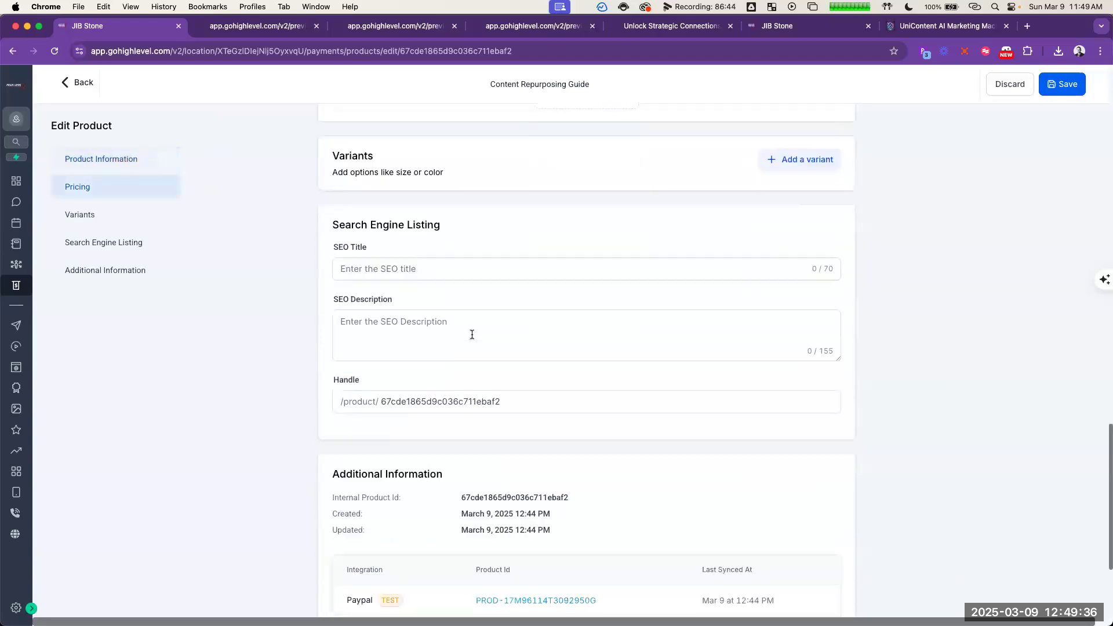
{"action": "scroll", "coordinate": [523, 250], "scroll_direction": "up", "scroll_amount": 5}
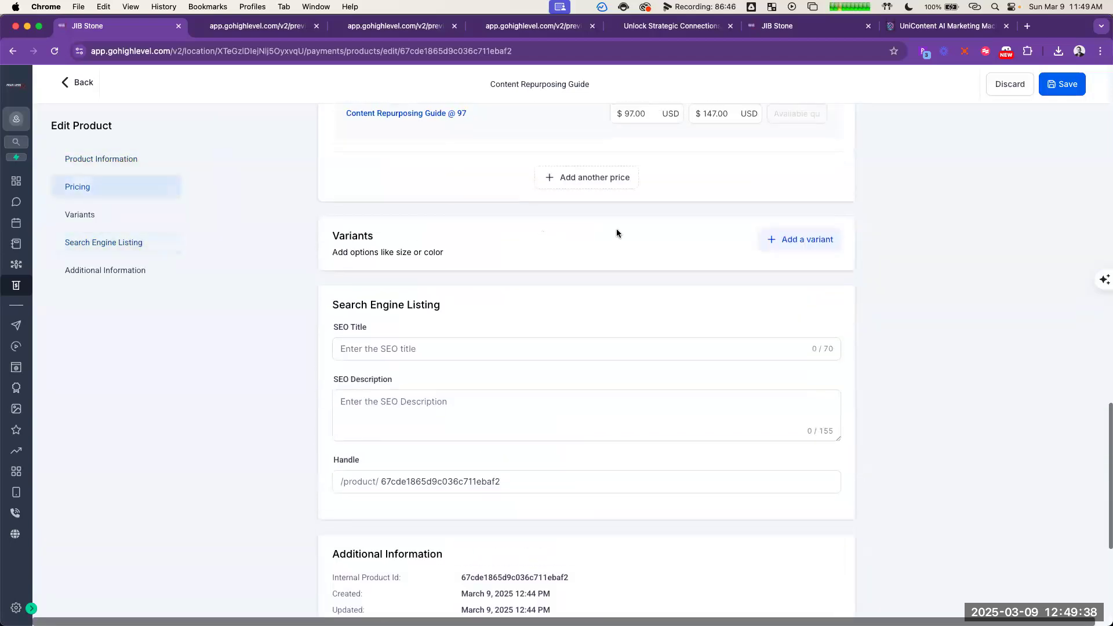
{"action": "scroll", "coordinate": [612, 250], "scroll_direction": "up", "scroll_amount": 3}
{"action": "scroll", "coordinate": [624, 258], "scroll_direction": "up", "scroll_amount": 9}
{"action": "scroll", "coordinate": [629, 259], "scroll_direction": "up", "scroll_amount": 11}
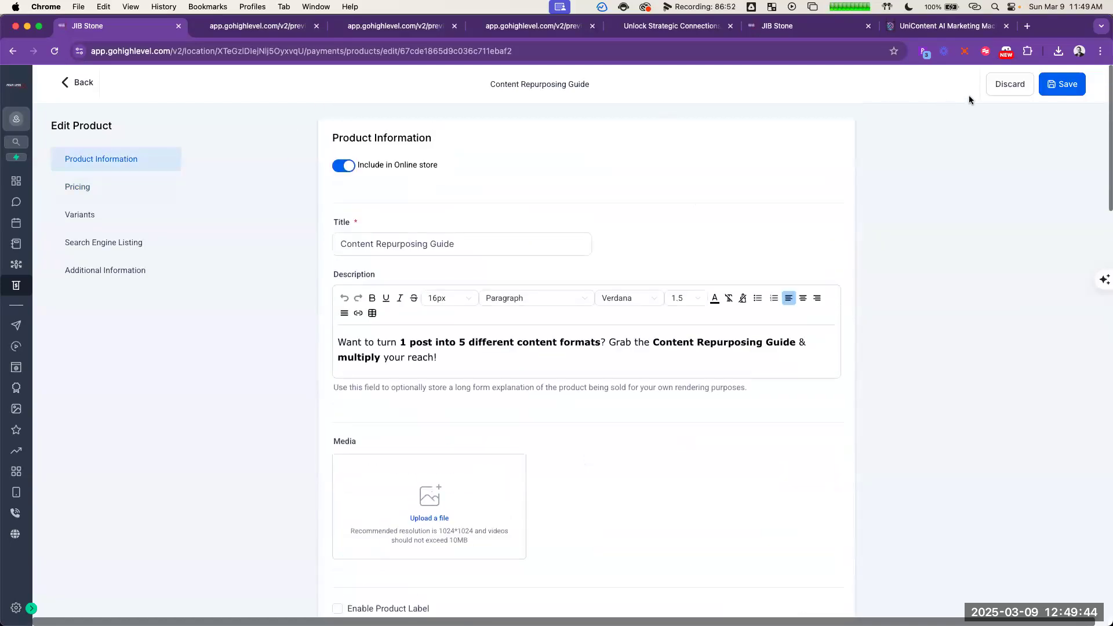
{"action": "left_click", "coordinate": [1010, 85]}
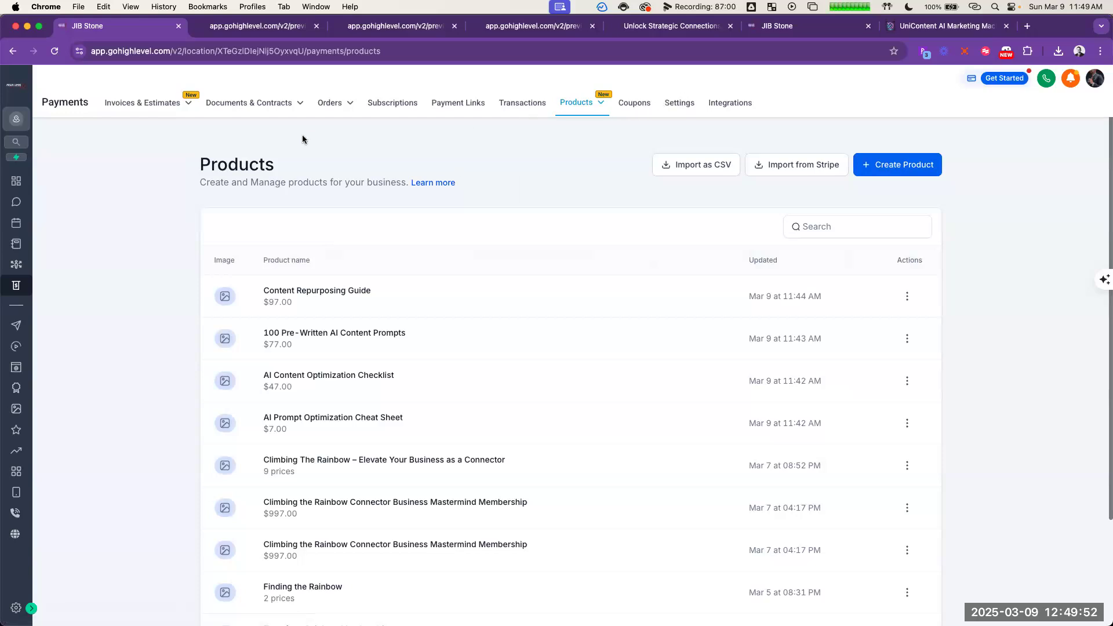
Step: Check the options of a blank new payment link, leave it, and look at the Payments receipt settings
{"action": "left_click", "coordinate": [455, 104]}
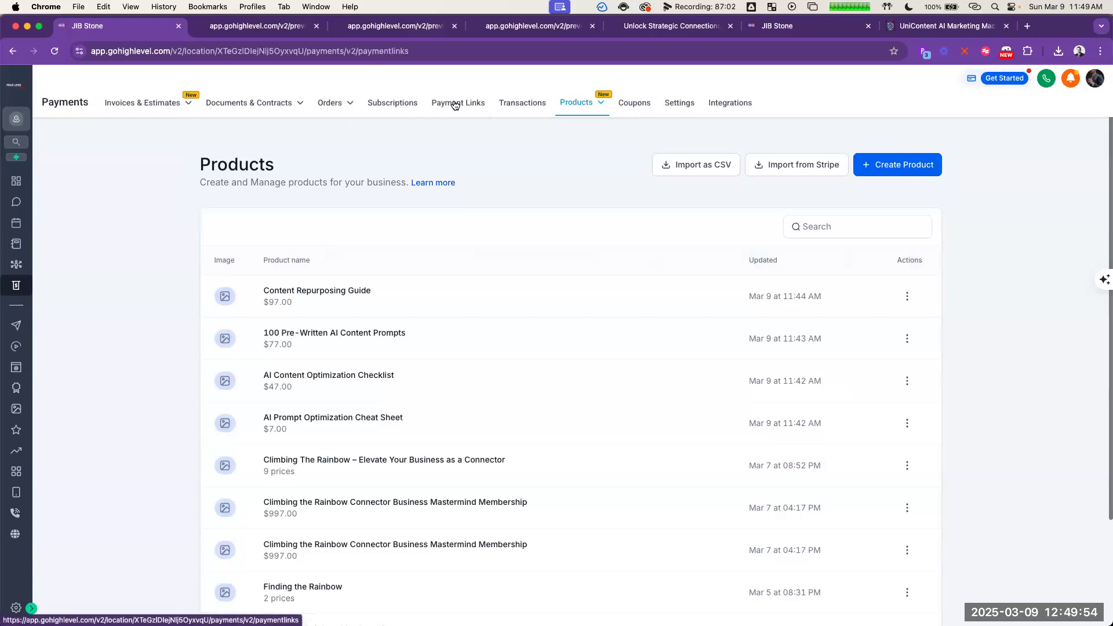
{"action": "left_click", "coordinate": [866, 168]}
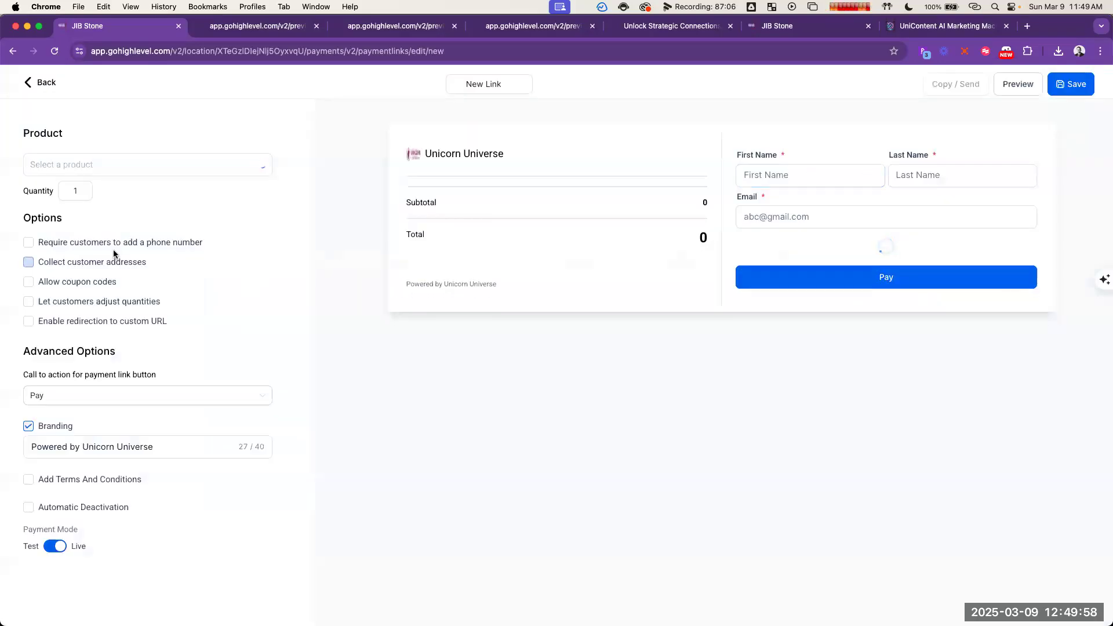
{"action": "left_click", "coordinate": [48, 87]}
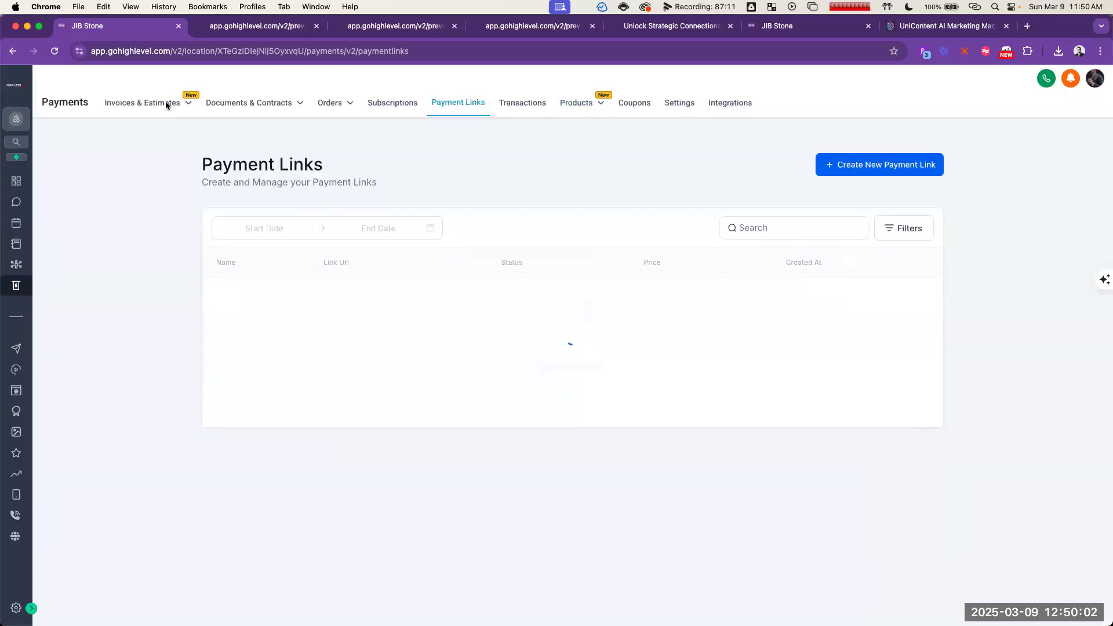
{"action": "mouse_move", "coordinate": [326, 106]}
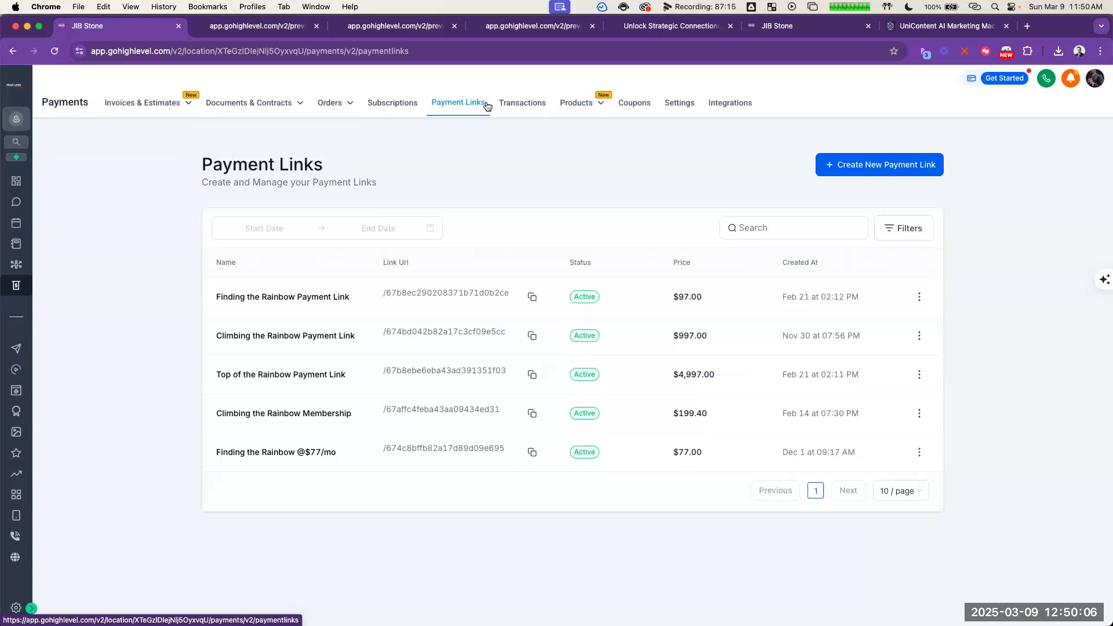
{"action": "mouse_move", "coordinate": [590, 107]}
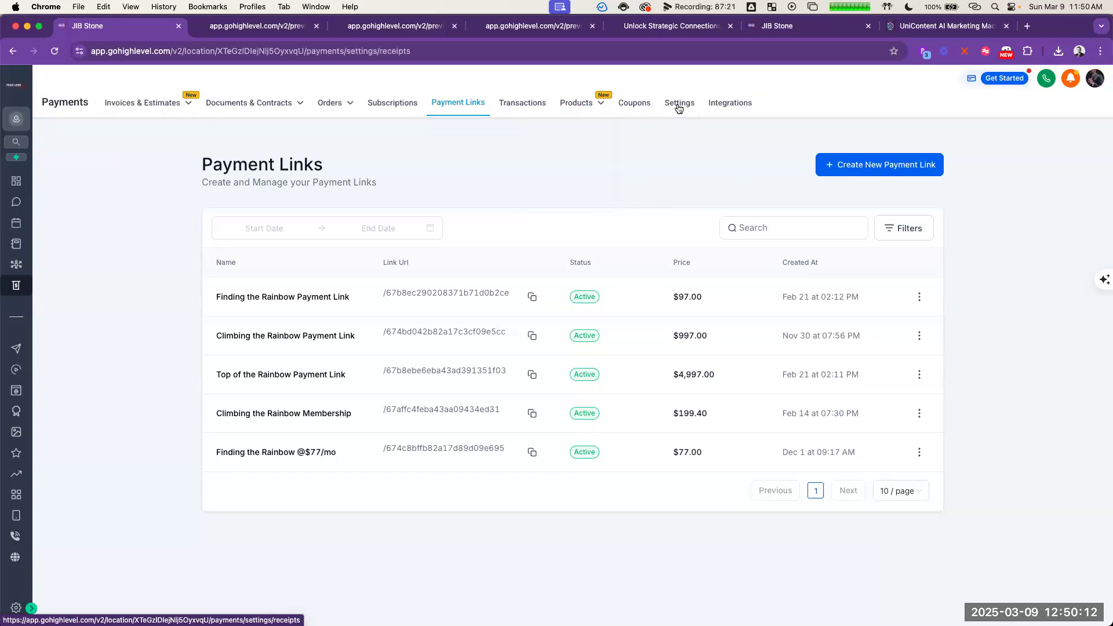
{"action": "left_click", "coordinate": [679, 107]}
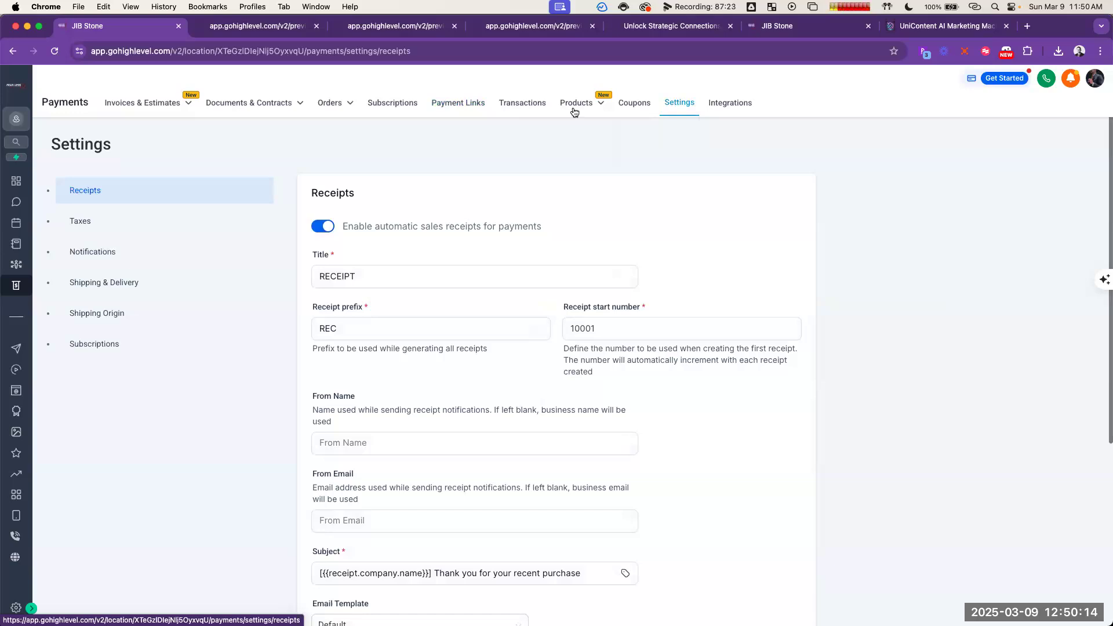
Step: Return to the product list, check the actions available for the Content Repurposing Guide, and glance at the checkout preview
{"action": "left_click", "coordinate": [569, 129]}
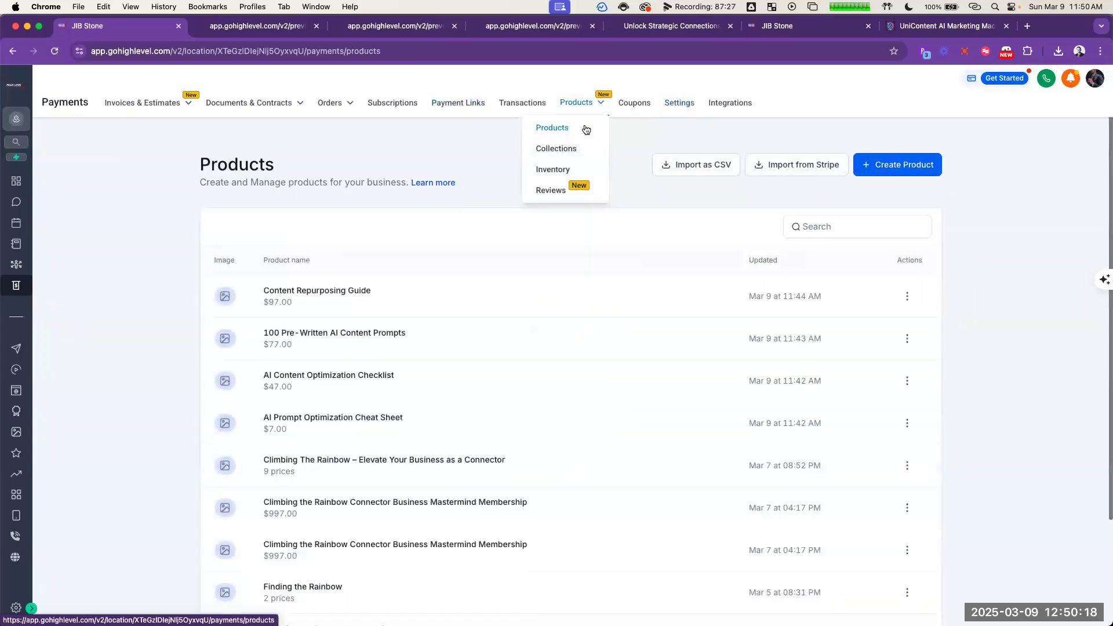
{"action": "left_click", "coordinate": [908, 298]}
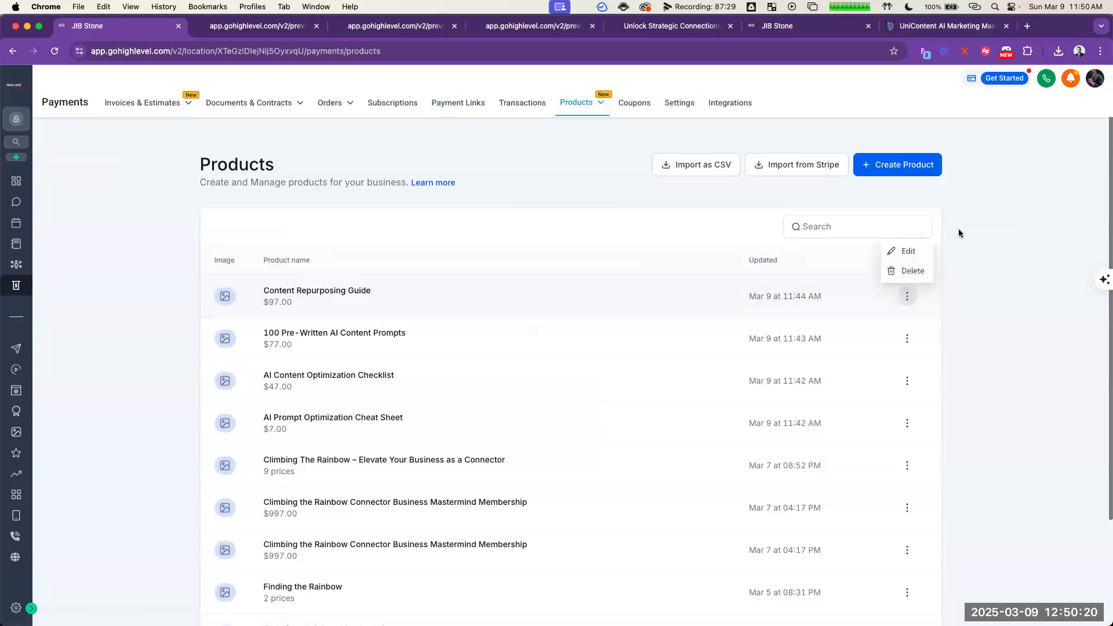
{"action": "left_click", "coordinate": [557, 168]}
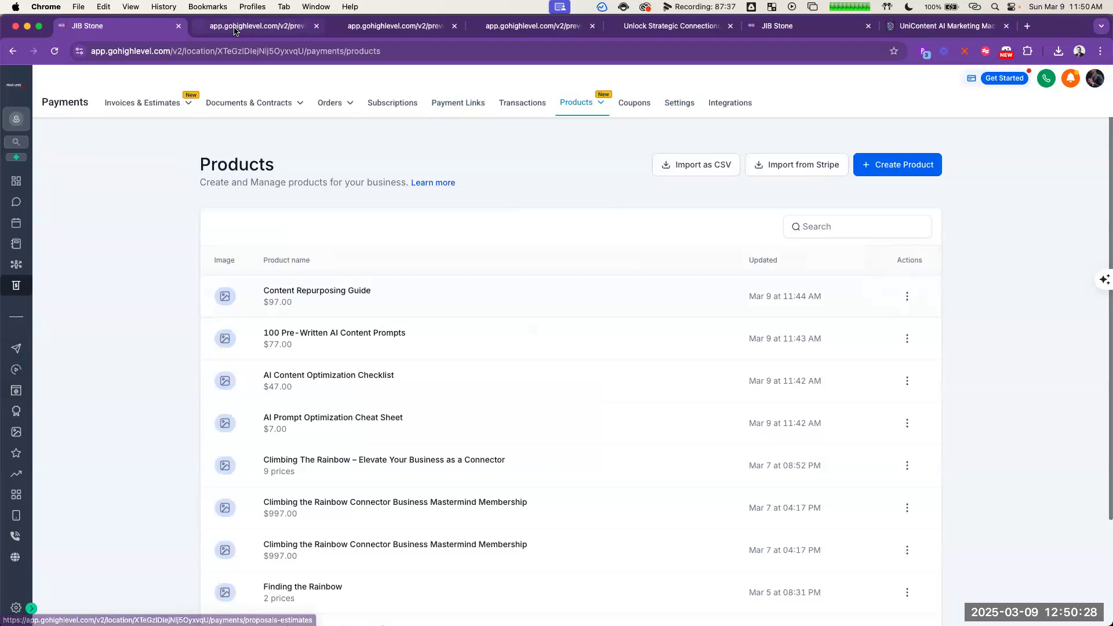
{"action": "key", "text": "ctrl+Tab"}
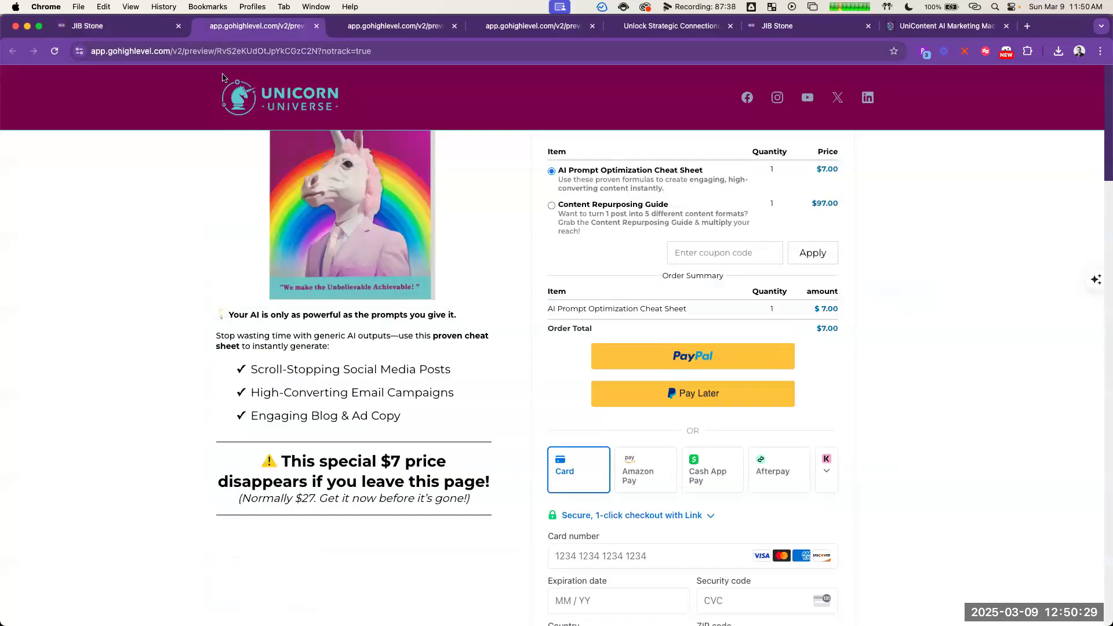
{"action": "left_click", "coordinate": [138, 24]}
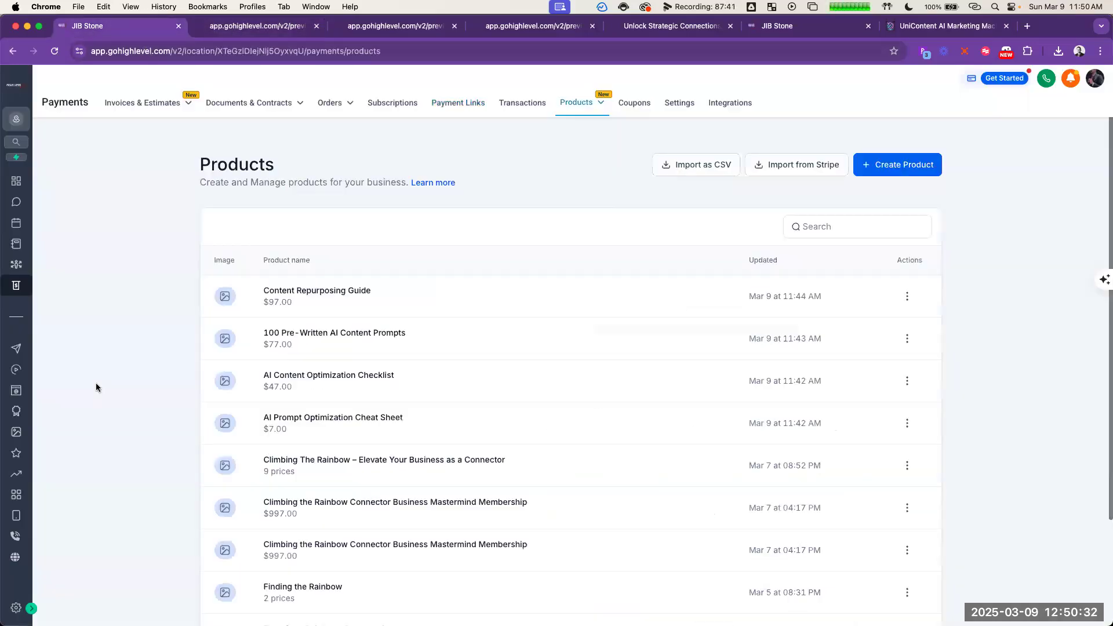
Step: Open the UniContent AI Marketing Machine funnel from the Sites funnels list and preview its Offer Page
{"action": "left_click", "coordinate": [17, 385]}
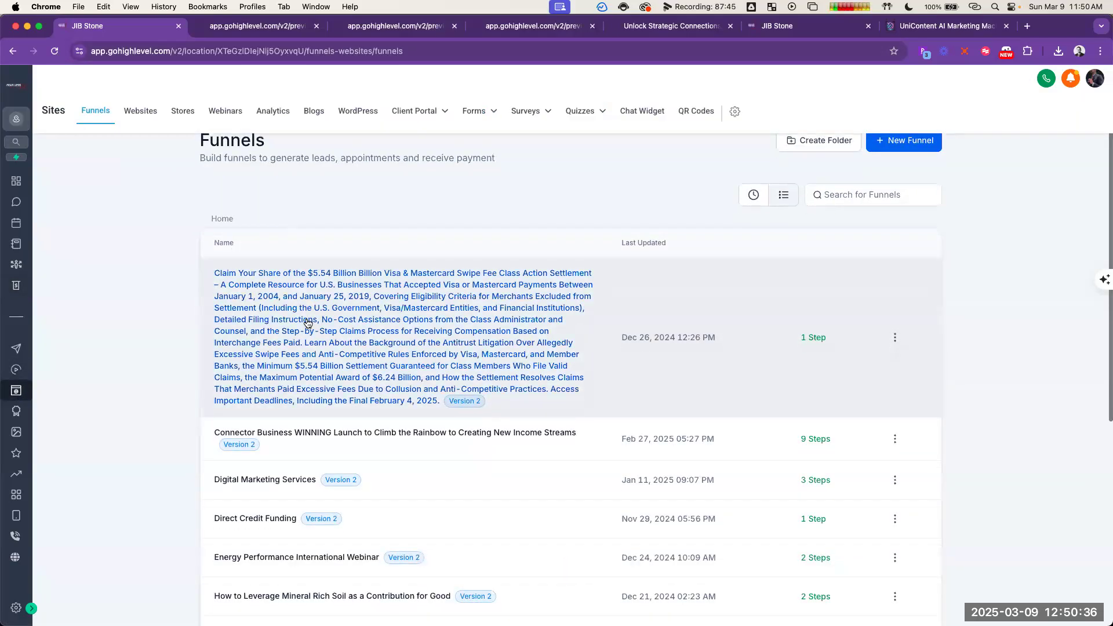
{"action": "scroll", "coordinate": [302, 405], "scroll_direction": "down", "scroll_amount": 6}
{"action": "left_click", "coordinate": [293, 604]}
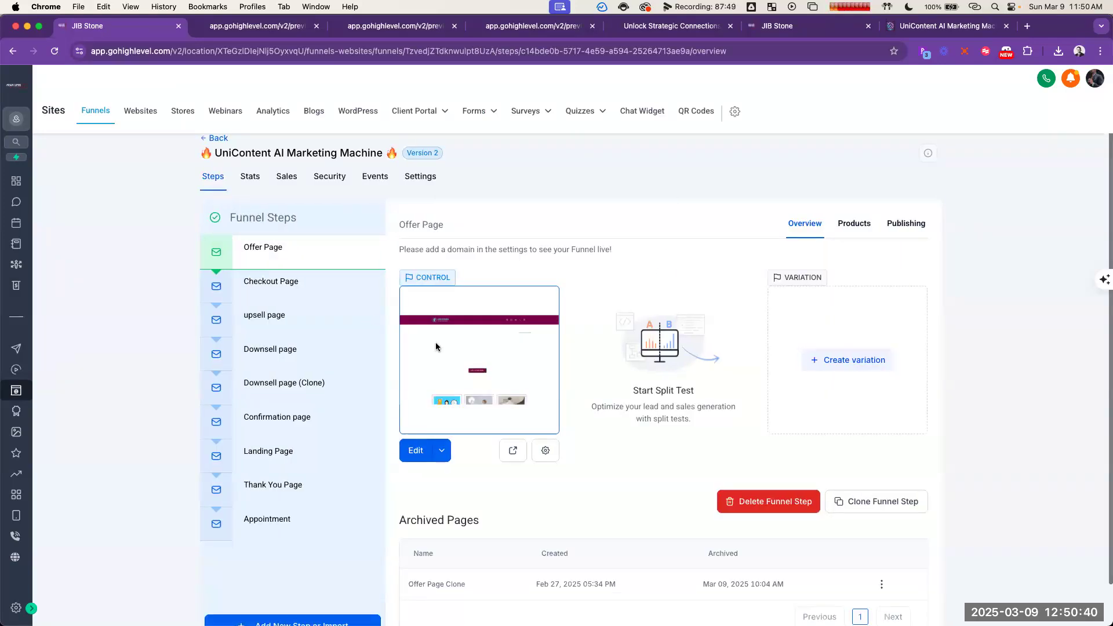
{"action": "left_click", "coordinate": [513, 452]}
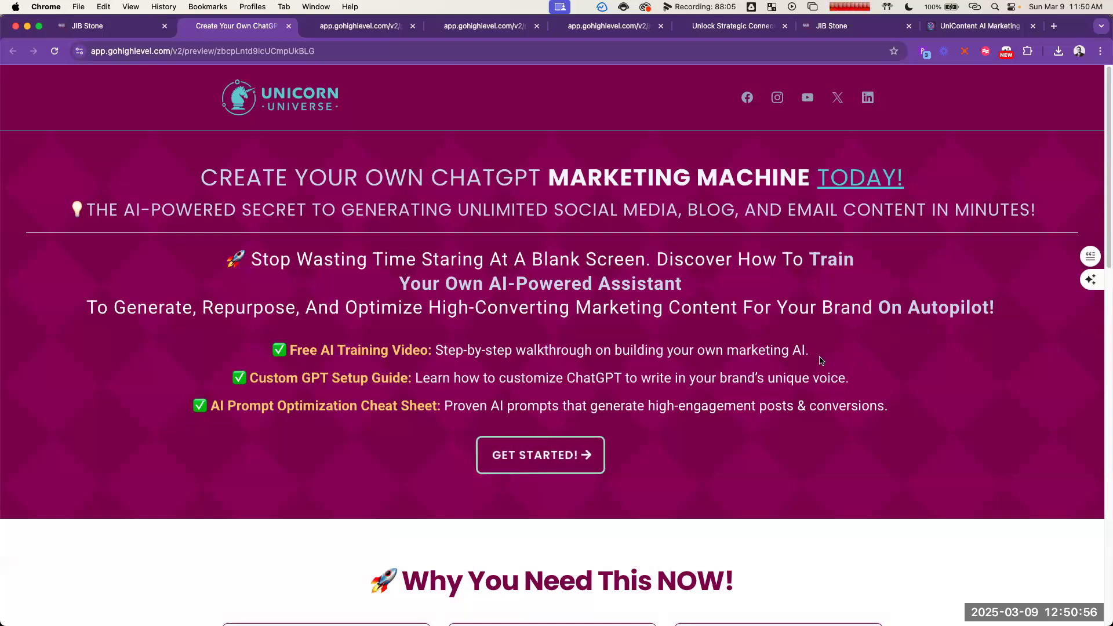
Step: Review the Offer Page preview from headline to footer, revealing the inline sign-up form and the free content pop-up form
{"action": "scroll", "coordinate": [932, 353], "scroll_direction": "down", "scroll_amount": 2}
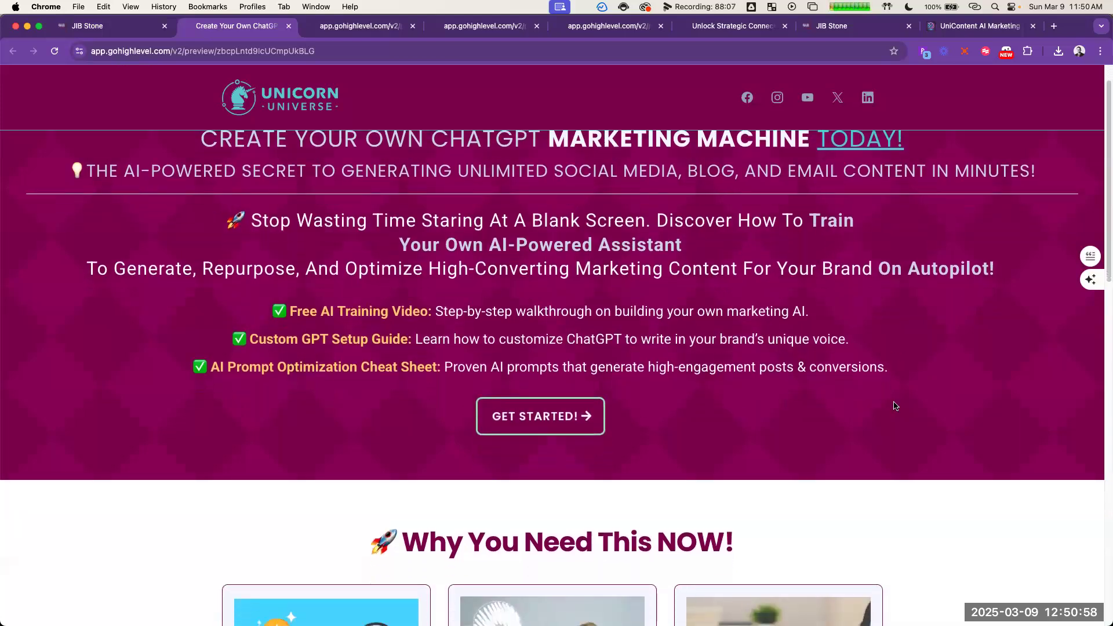
{"action": "scroll", "coordinate": [846, 345], "scroll_direction": "up", "scroll_amount": 2}
{"action": "scroll", "coordinate": [923, 390], "scroll_direction": "down", "scroll_amount": 10}
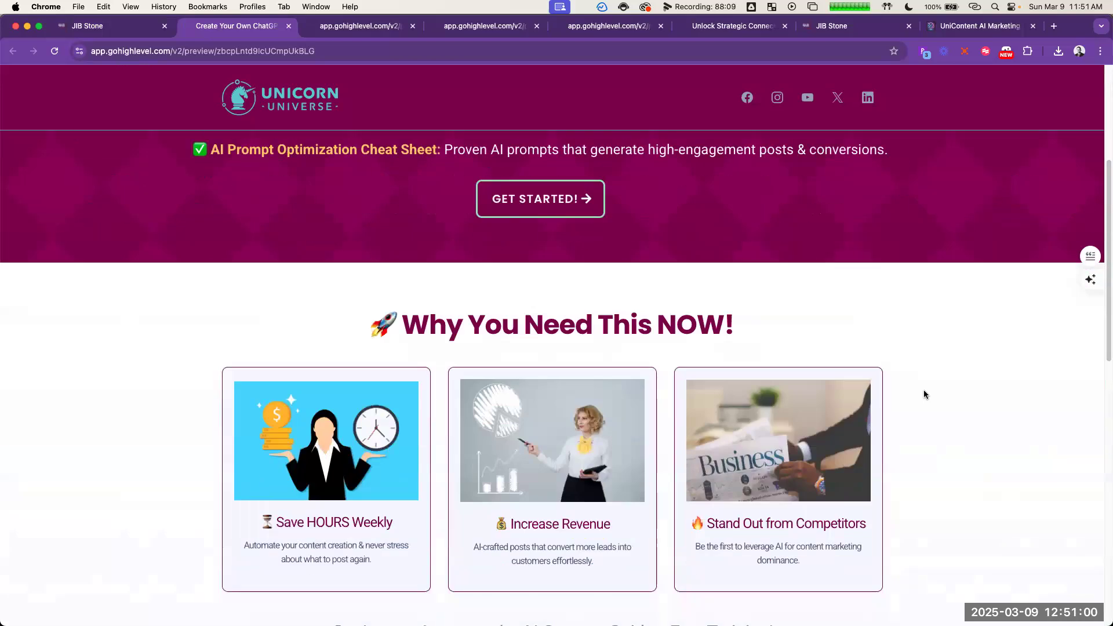
{"action": "scroll", "coordinate": [931, 389], "scroll_direction": "down", "scroll_amount": 10}
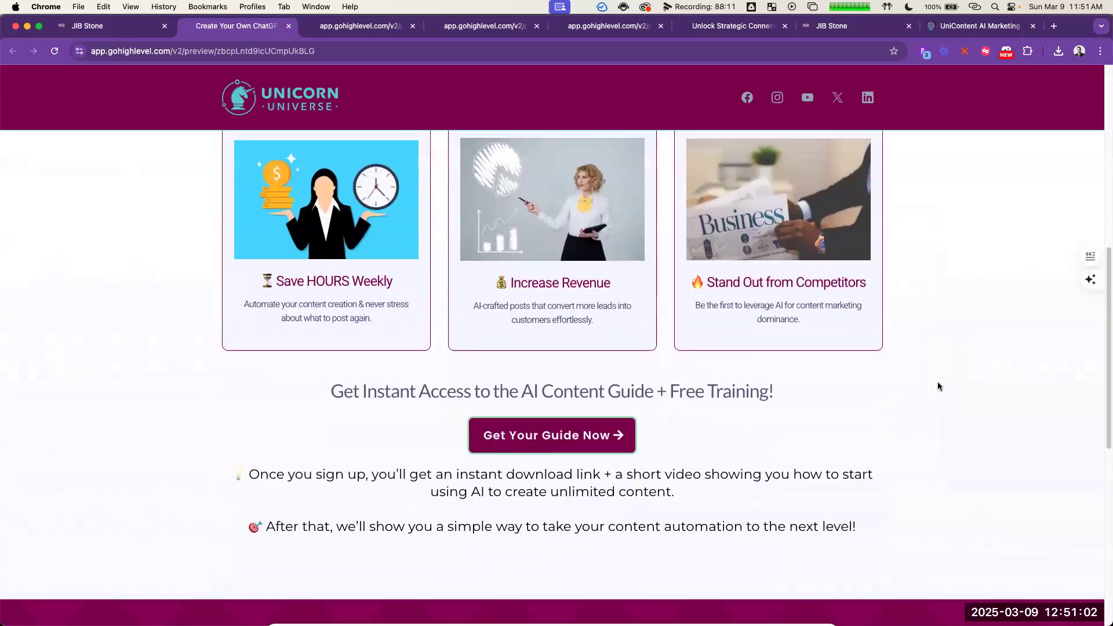
{"action": "scroll", "coordinate": [945, 386], "scroll_direction": "down", "scroll_amount": 2}
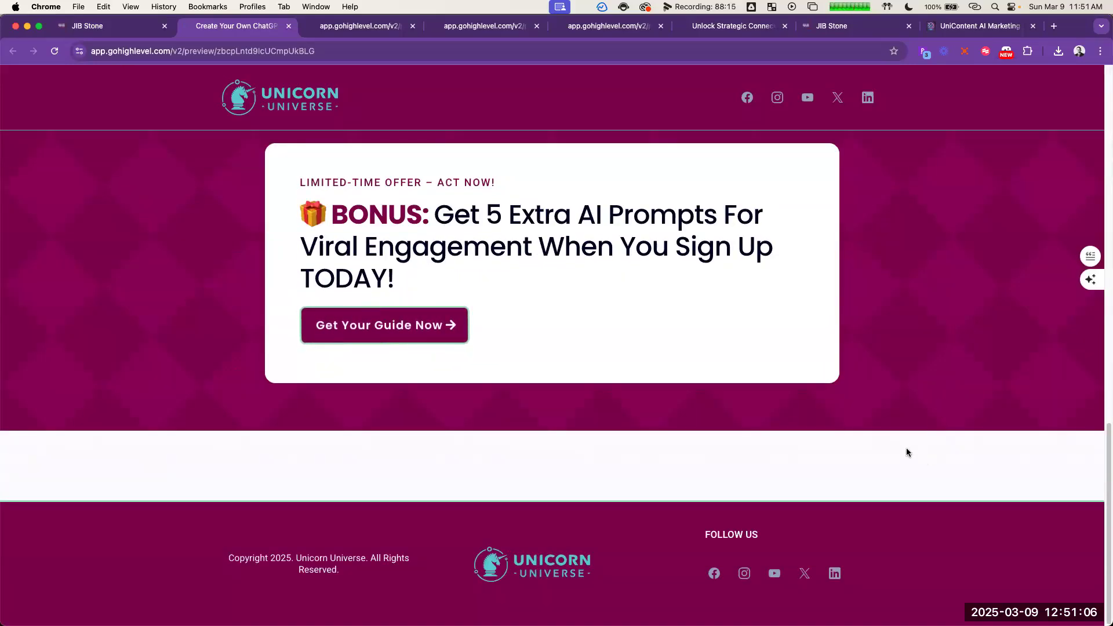
{"action": "scroll", "coordinate": [782, 423], "scroll_direction": "up", "scroll_amount": 20}
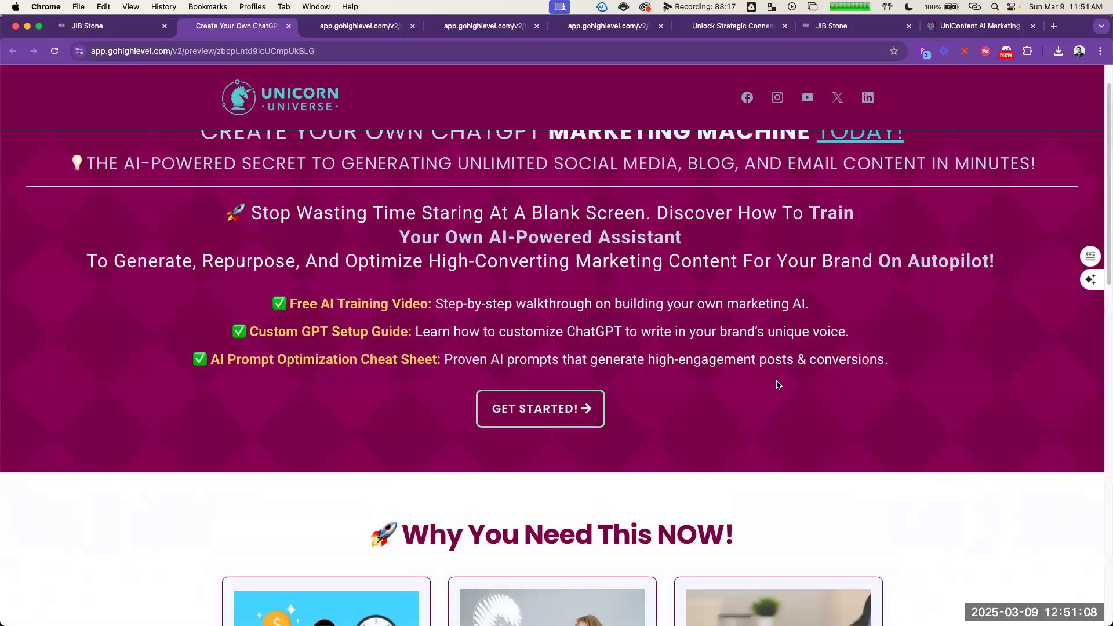
{"action": "left_click", "coordinate": [521, 452]}
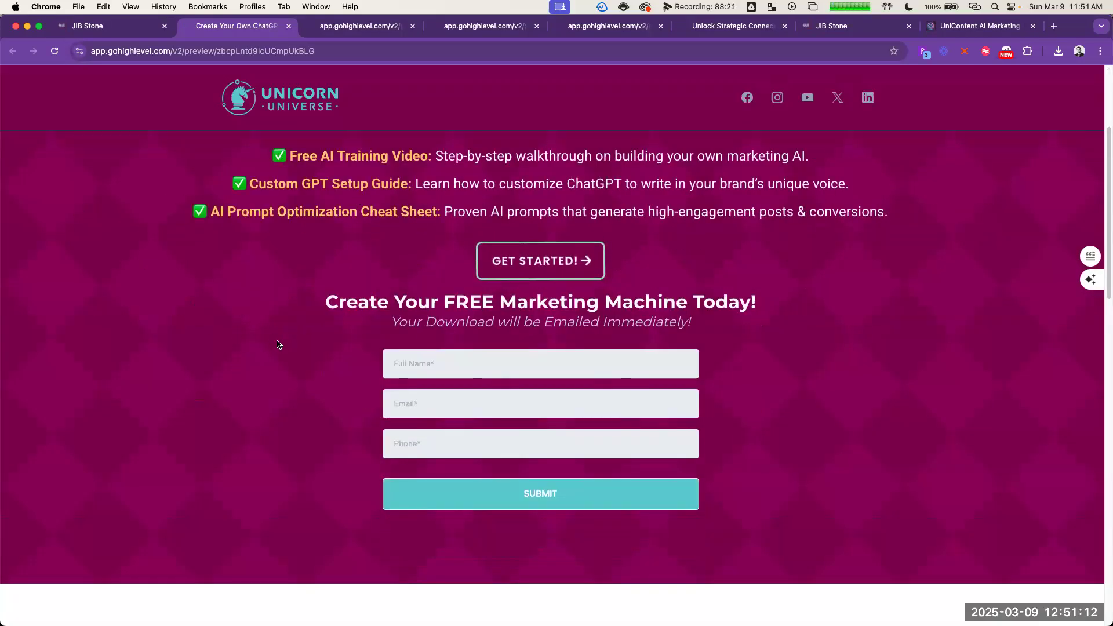
{"action": "scroll", "coordinate": [277, 344], "scroll_direction": "down", "scroll_amount": 12}
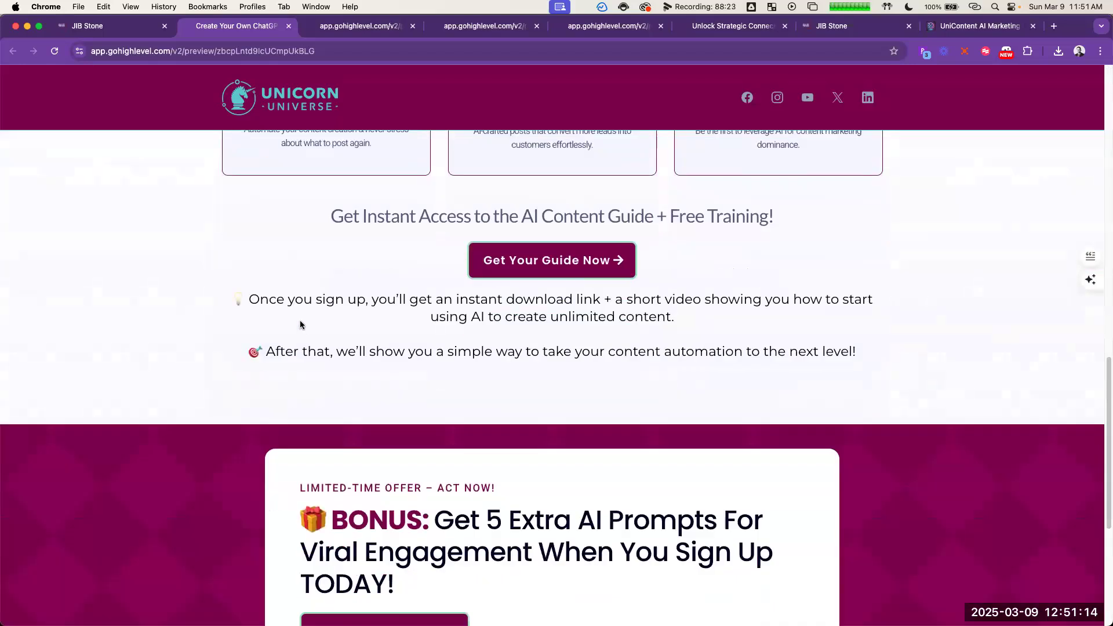
{"action": "scroll", "coordinate": [304, 334], "scroll_direction": "down", "scroll_amount": 5}
{"action": "left_click", "coordinate": [307, 339]}
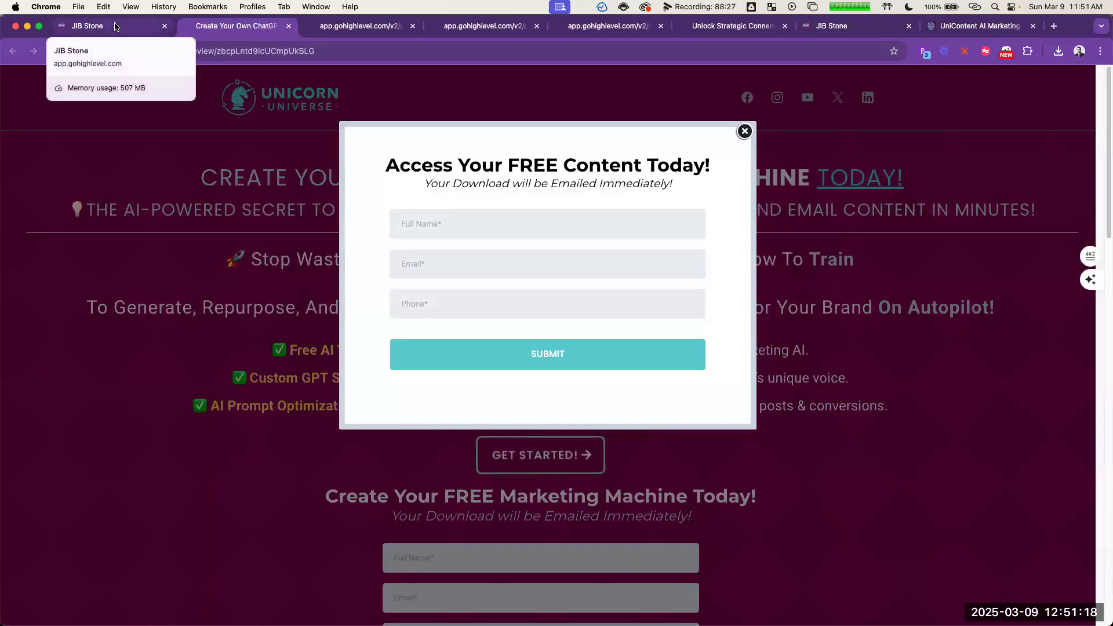
Step: Return to the funnel's step list and open the Checkout Page step
{"action": "left_click", "coordinate": [114, 26]}
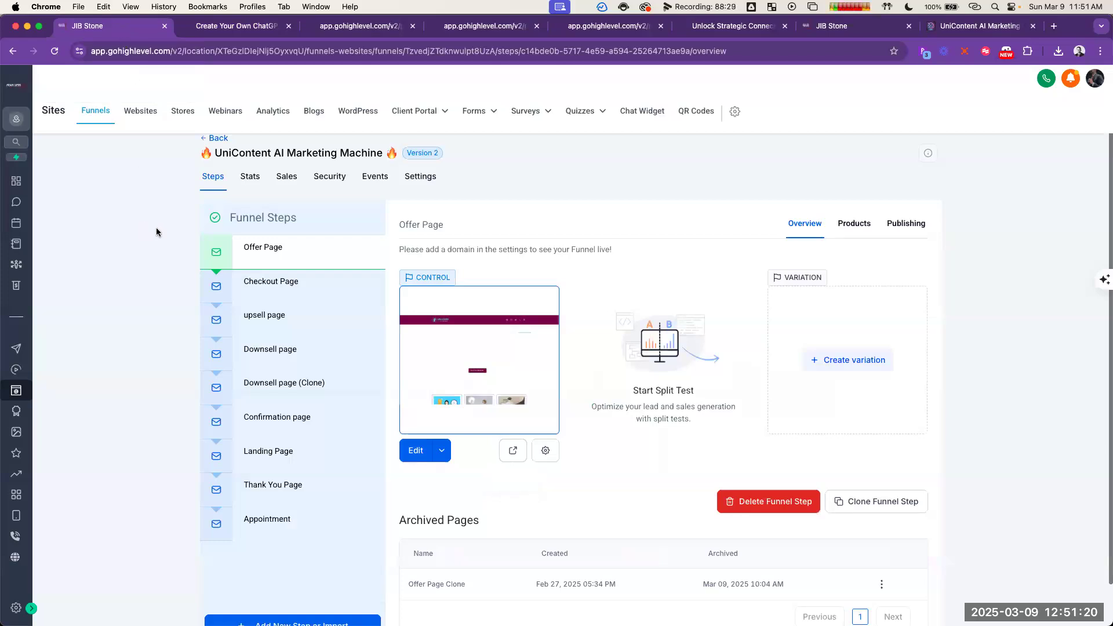
{"action": "left_click", "coordinate": [322, 289]}
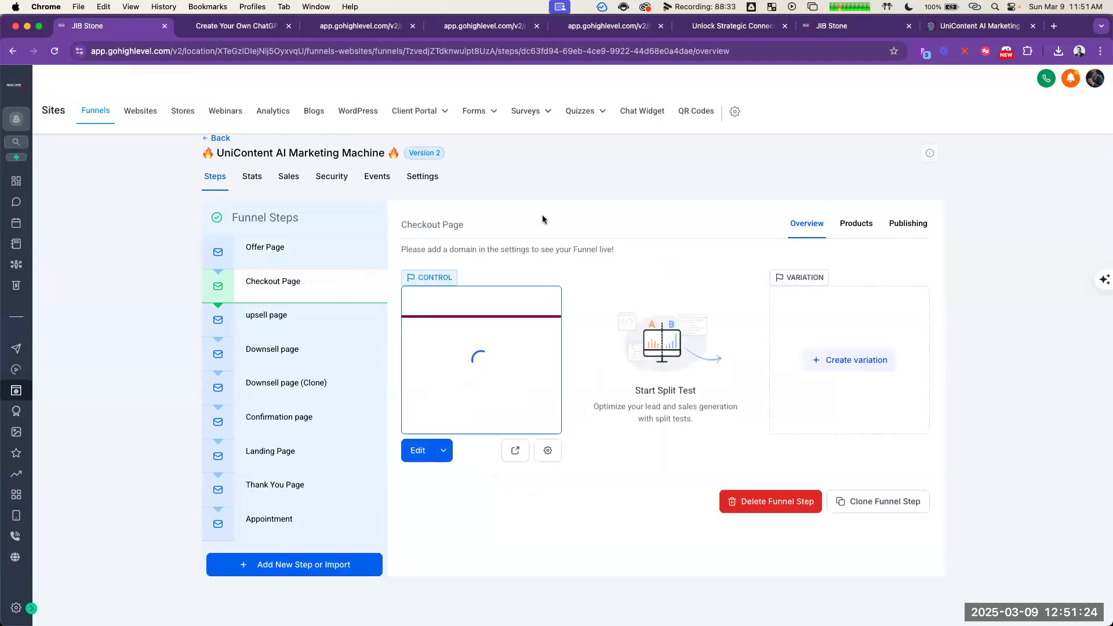